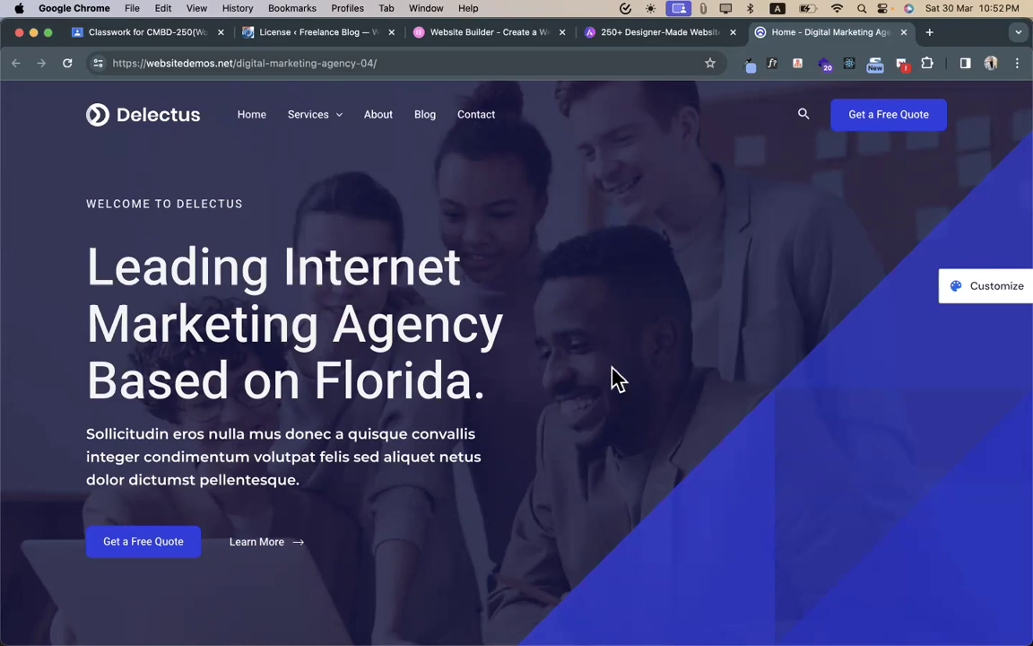
- Look over the Delectus digital marketing agency demo home page, from its hero section to the services cards
{"action": "scroll", "coordinate": [526, 411], "scroll_direction": "down", "scroll_amount": 5}
{"action": "scroll", "coordinate": [526, 411], "scroll_direction": "down", "scroll_amount": 10}
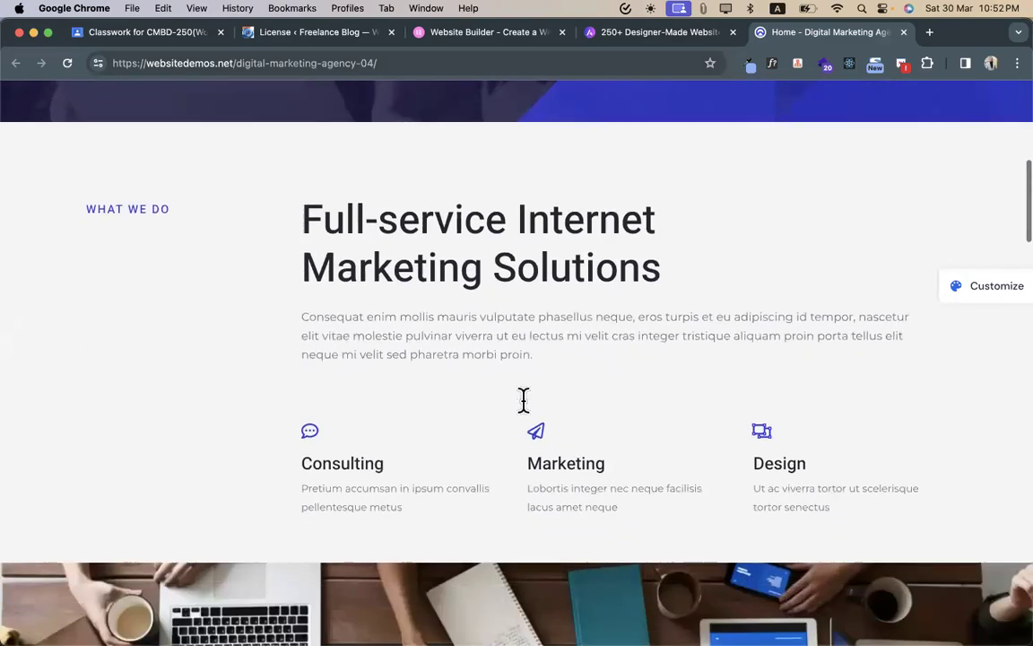
{"action": "scroll", "coordinate": [525, 411], "scroll_direction": "up", "scroll_amount": 10}
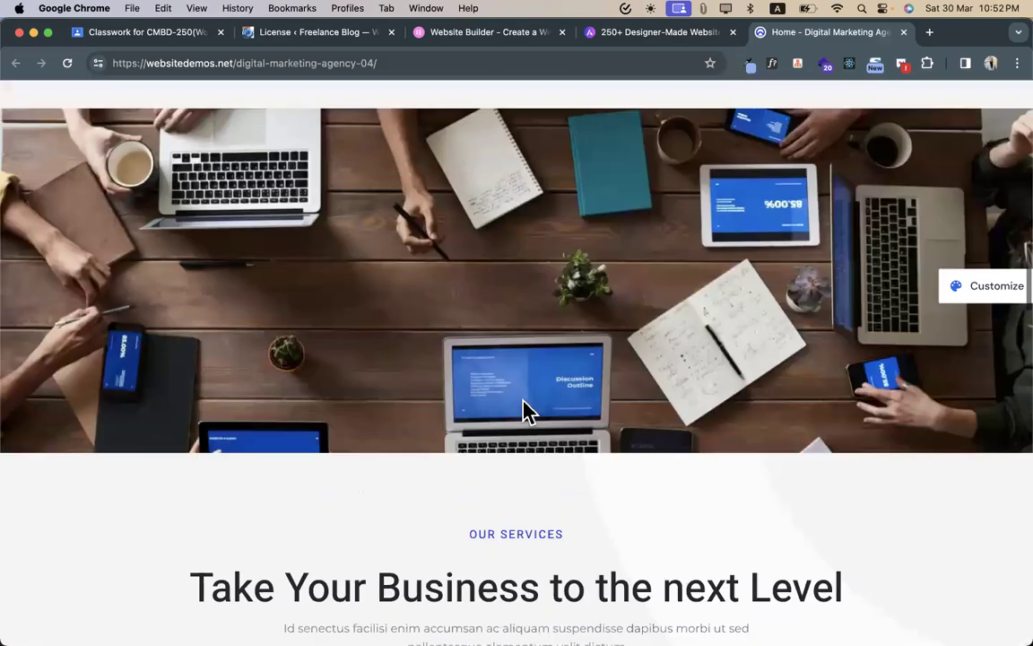
{"action": "scroll", "coordinate": [863, 439], "scroll_direction": "down", "scroll_amount": 20}
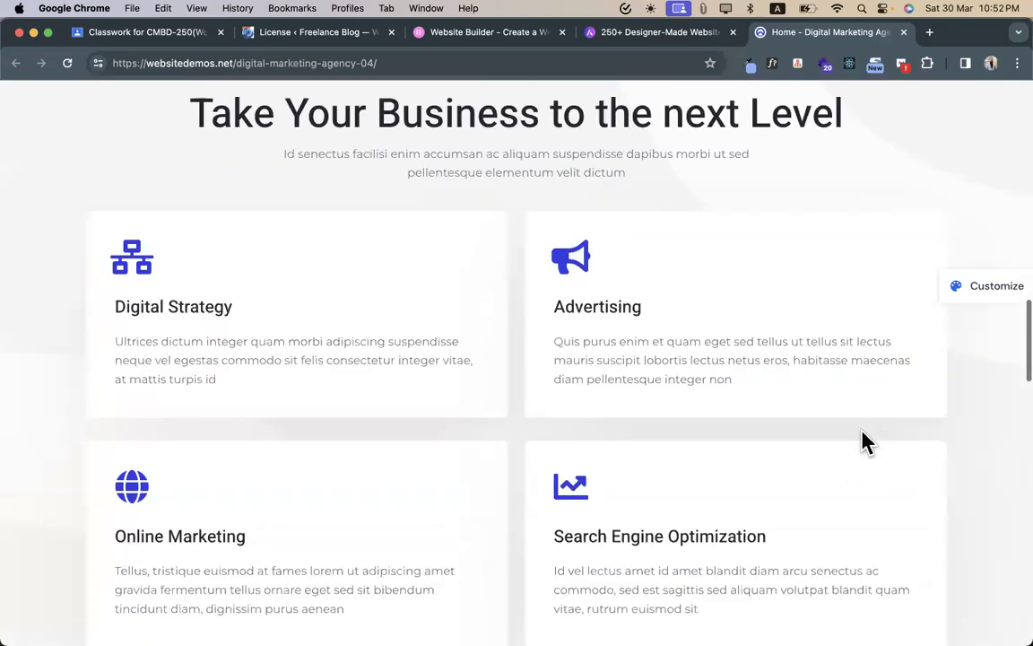
{"action": "scroll", "coordinate": [863, 439], "scroll_direction": "up", "scroll_amount": 20}
{"action": "scroll", "coordinate": [862, 439], "scroll_direction": "up", "scroll_amount": 8}
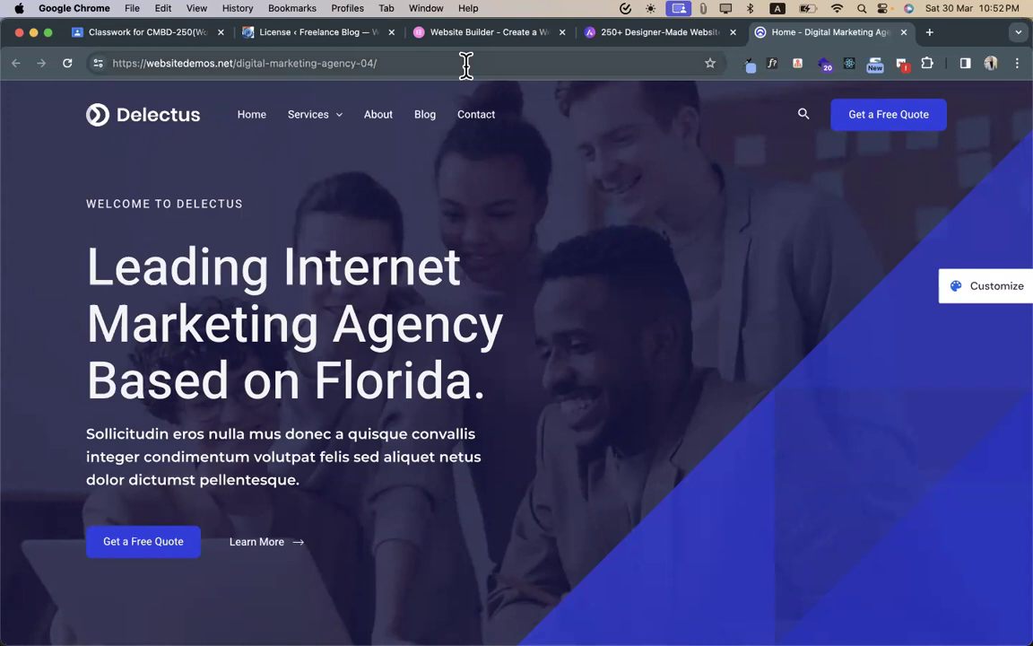
- Switch to the Freelance Blog WordPress dashboard and open the experiments and features section of Elementor's settings
{"action": "left_click", "coordinate": [490, 34]}
{"action": "left_click", "coordinate": [316, 36]}
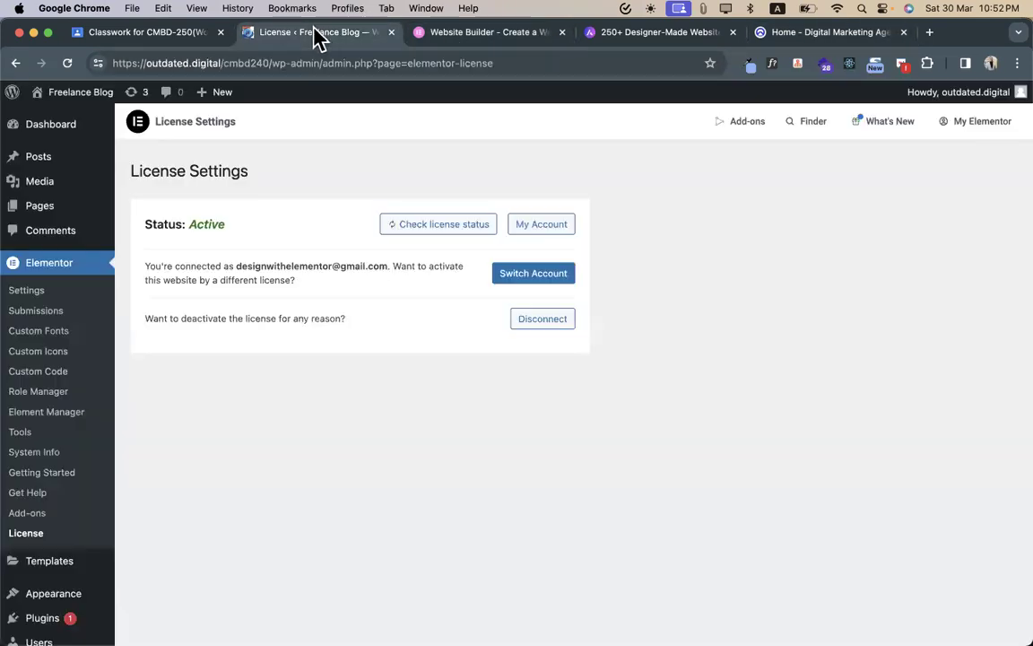
{"action": "scroll", "coordinate": [164, 318], "scroll_direction": "down", "scroll_amount": 2}
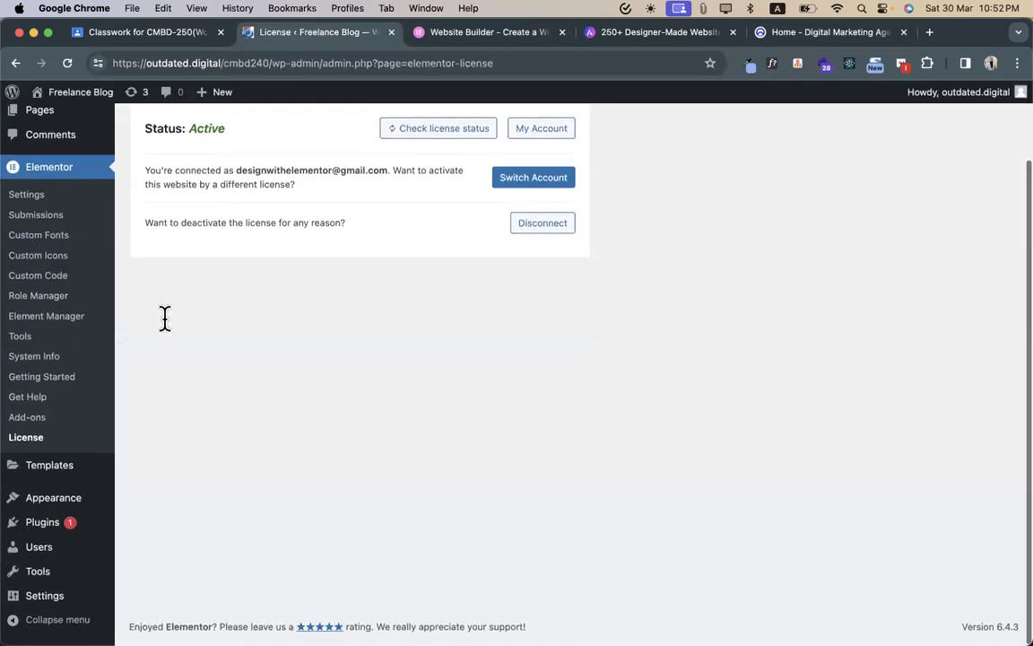
{"action": "left_click", "coordinate": [34, 203]}
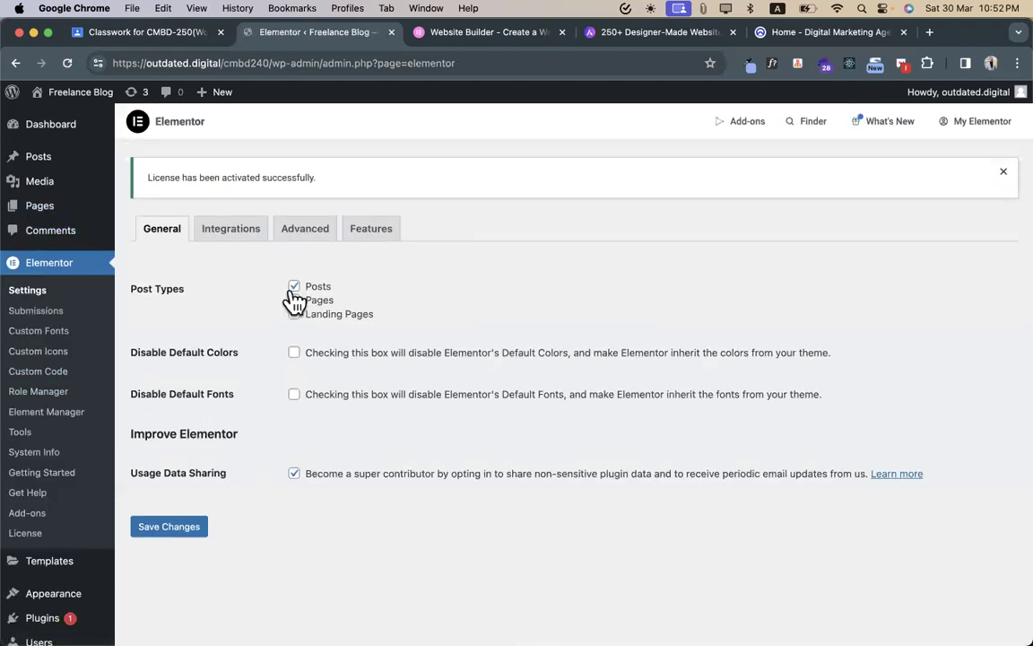
{"action": "left_click", "coordinate": [364, 232]}
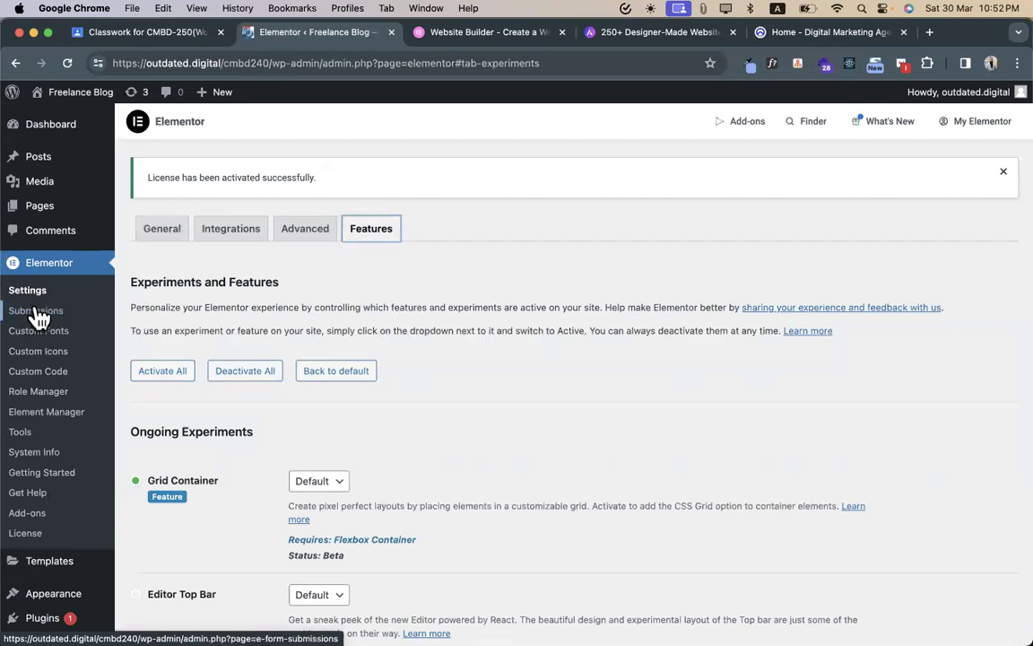
- Set the Flexbox Container option among Elementor's stable features to Active
{"action": "scroll", "coordinate": [521, 439], "scroll_direction": "down", "scroll_amount": 8}
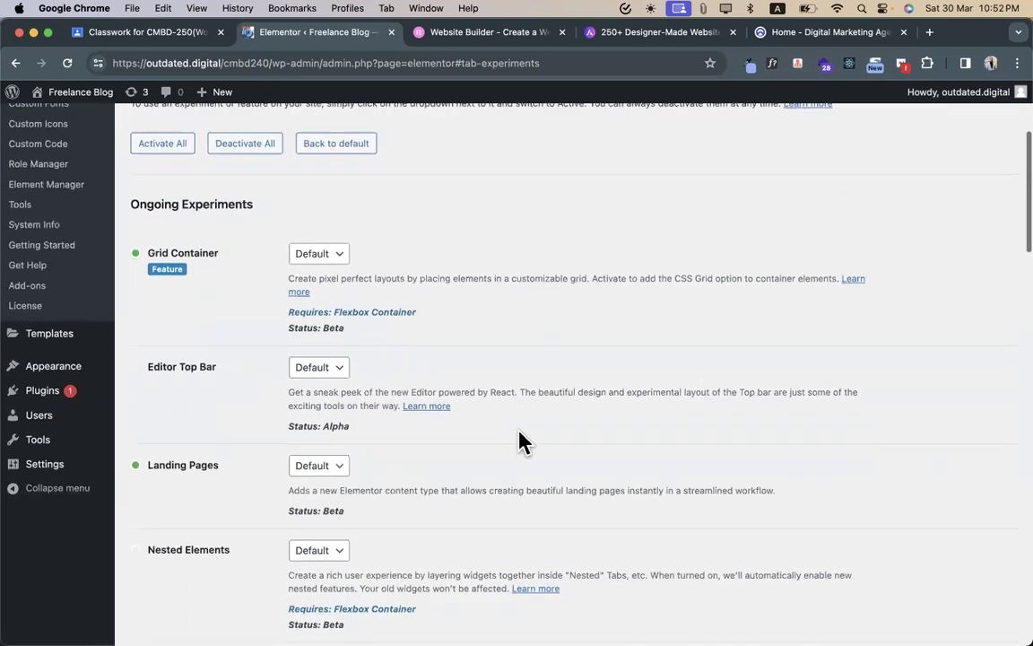
{"action": "scroll", "coordinate": [520, 432], "scroll_direction": "down", "scroll_amount": 9}
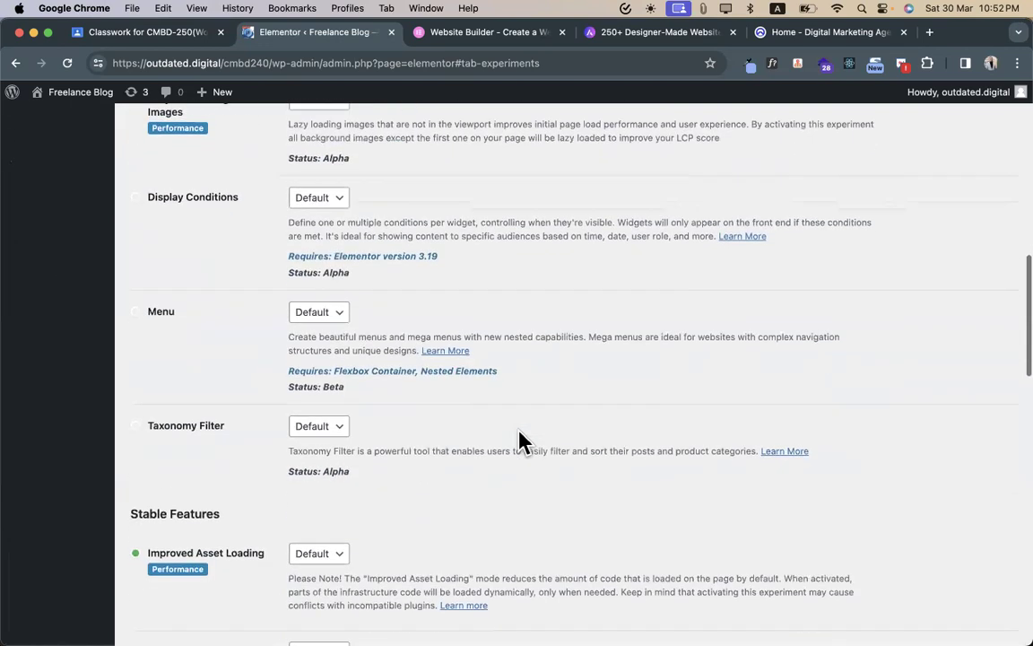
{"action": "scroll", "coordinate": [520, 440], "scroll_direction": "down", "scroll_amount": 6}
{"action": "scroll", "coordinate": [519, 437], "scroll_direction": "up", "scroll_amount": 12}
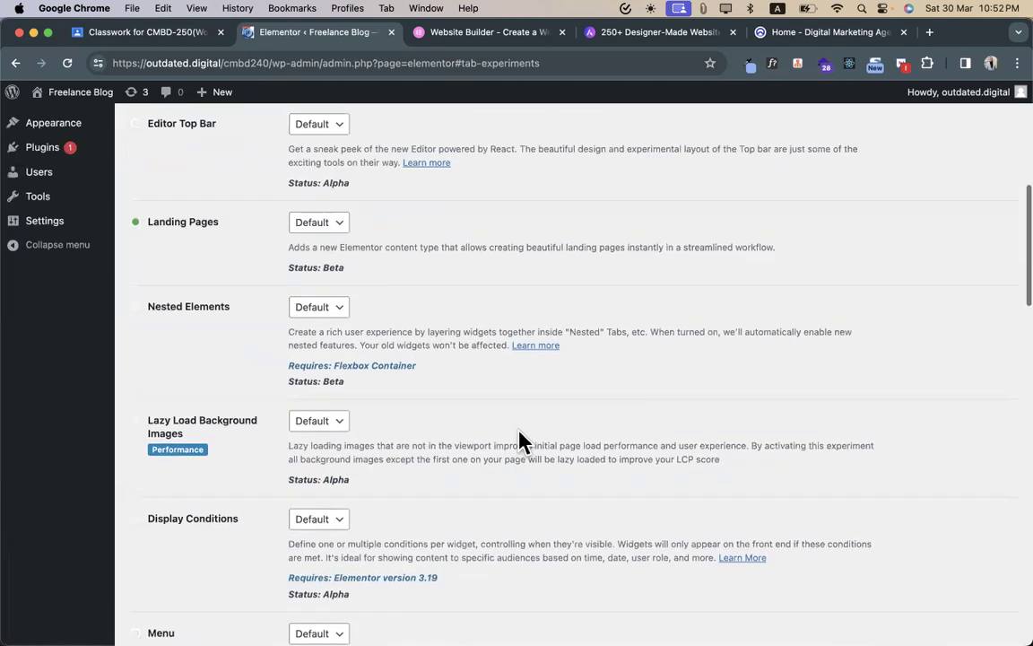
{"action": "scroll", "coordinate": [522, 441], "scroll_direction": "up", "scroll_amount": 2}
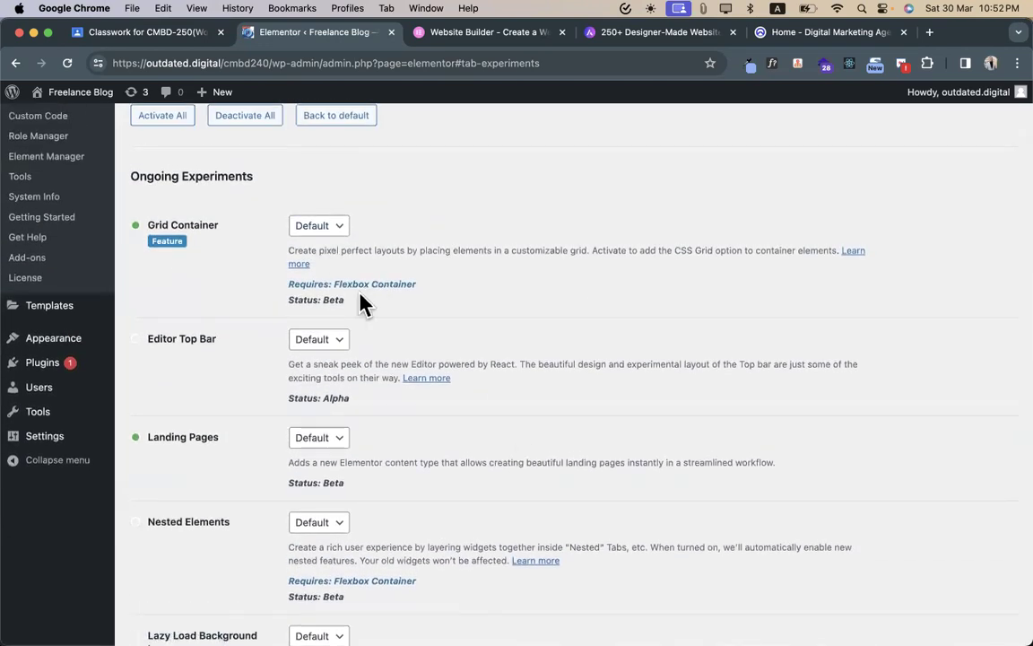
{"action": "scroll", "coordinate": [410, 395], "scroll_direction": "down", "scroll_amount": 20}
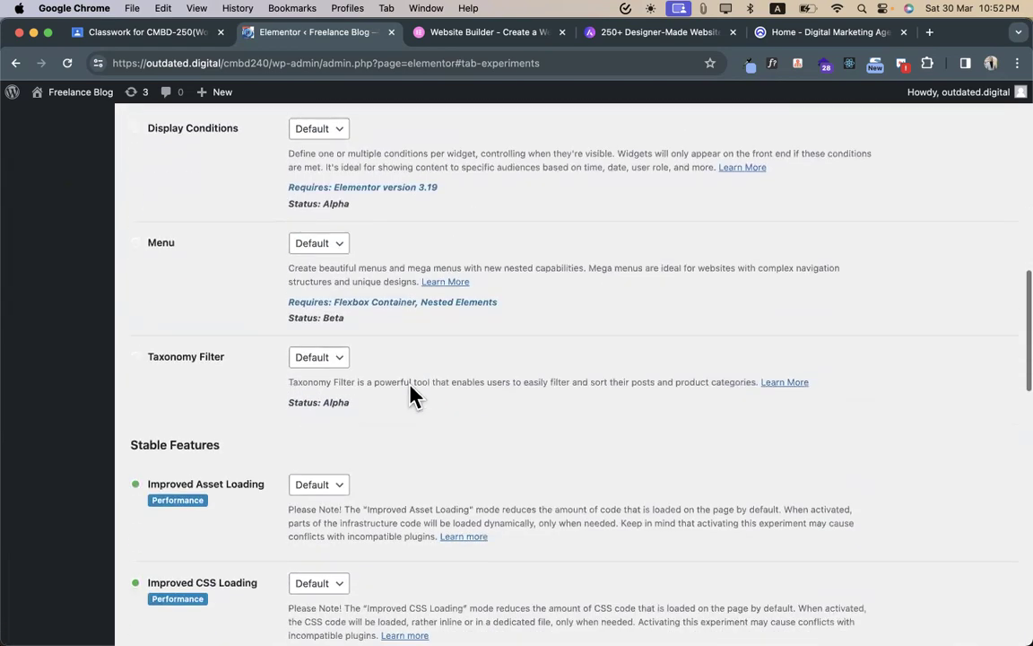
{"action": "scroll", "coordinate": [395, 403], "scroll_direction": "down", "scroll_amount": 2}
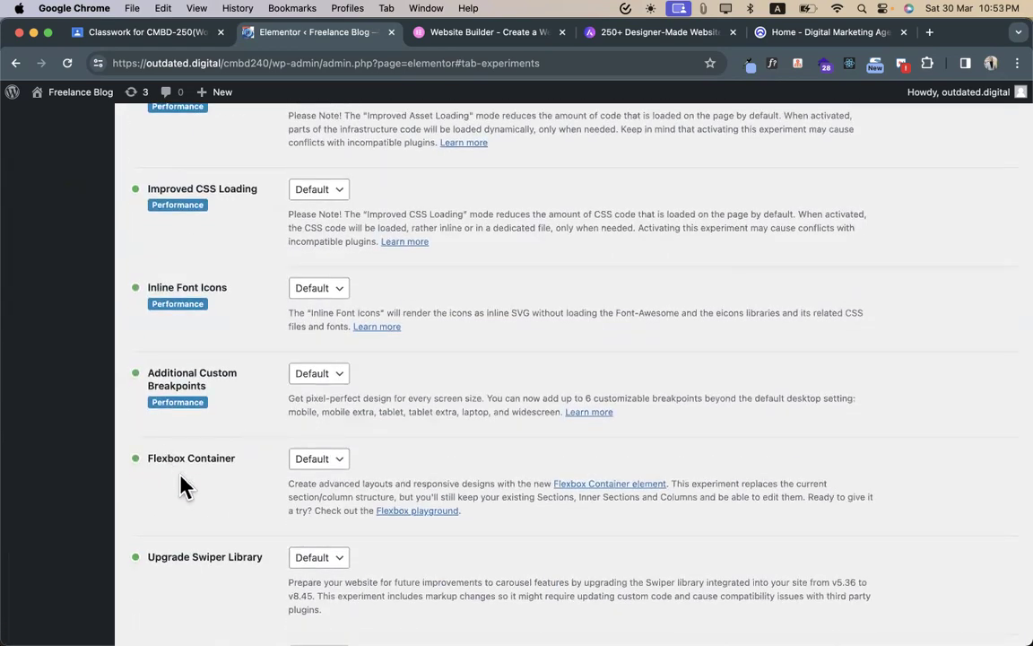
{"action": "left_click", "coordinate": [310, 461]}
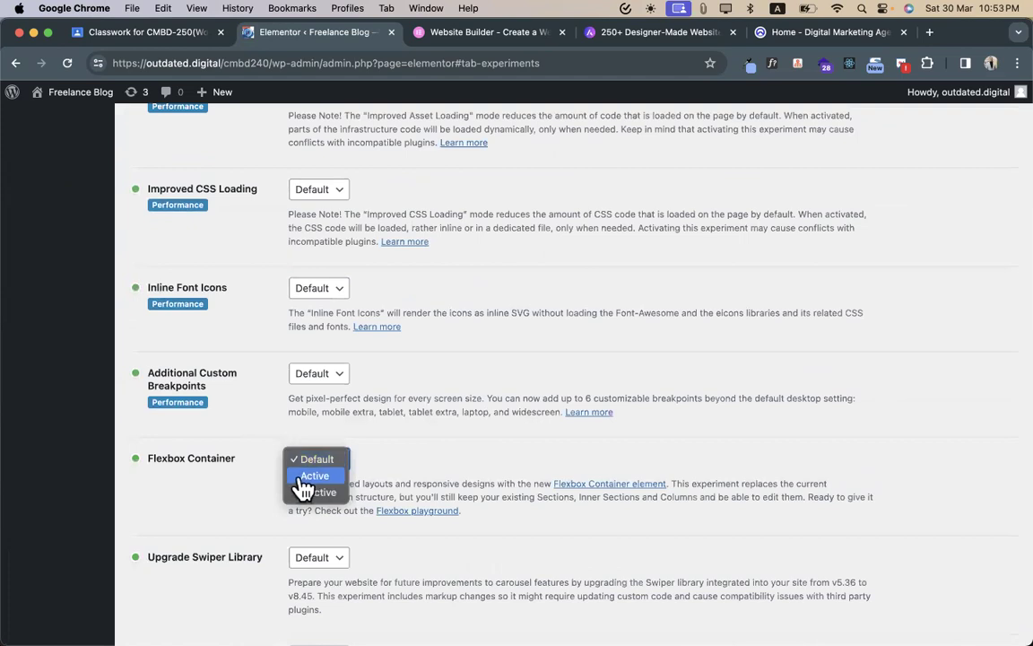
{"action": "left_click", "coordinate": [300, 475]}
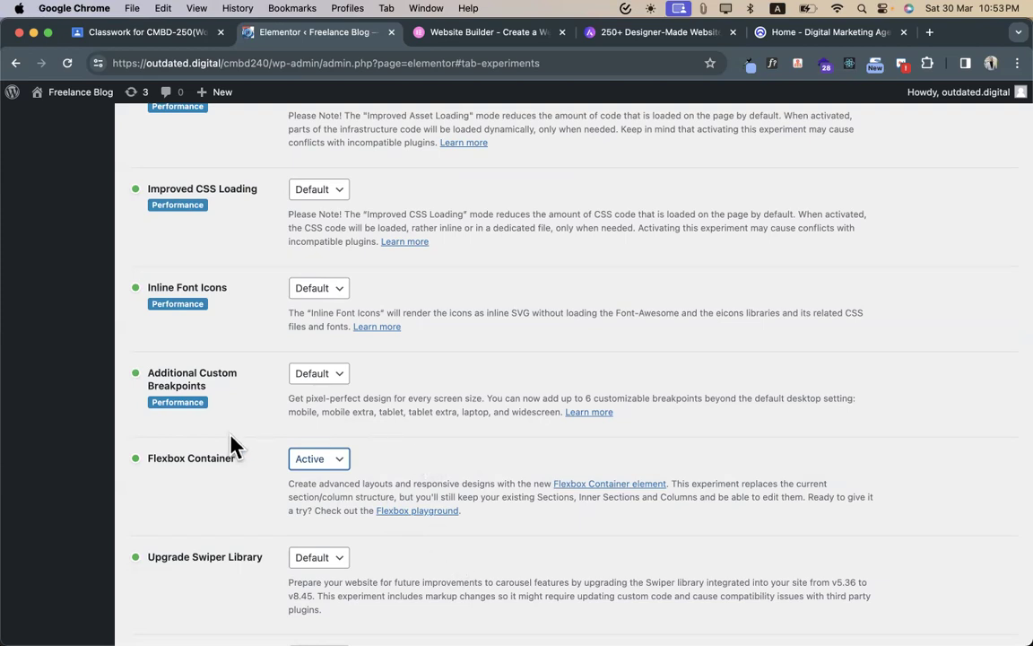
- Save the Elementor feature settings with the Flexbox Container activation
{"action": "scroll", "coordinate": [232, 445], "scroll_direction": "down", "scroll_amount": 5}
{"action": "scroll", "coordinate": [232, 446], "scroll_direction": "up", "scroll_amount": 5}
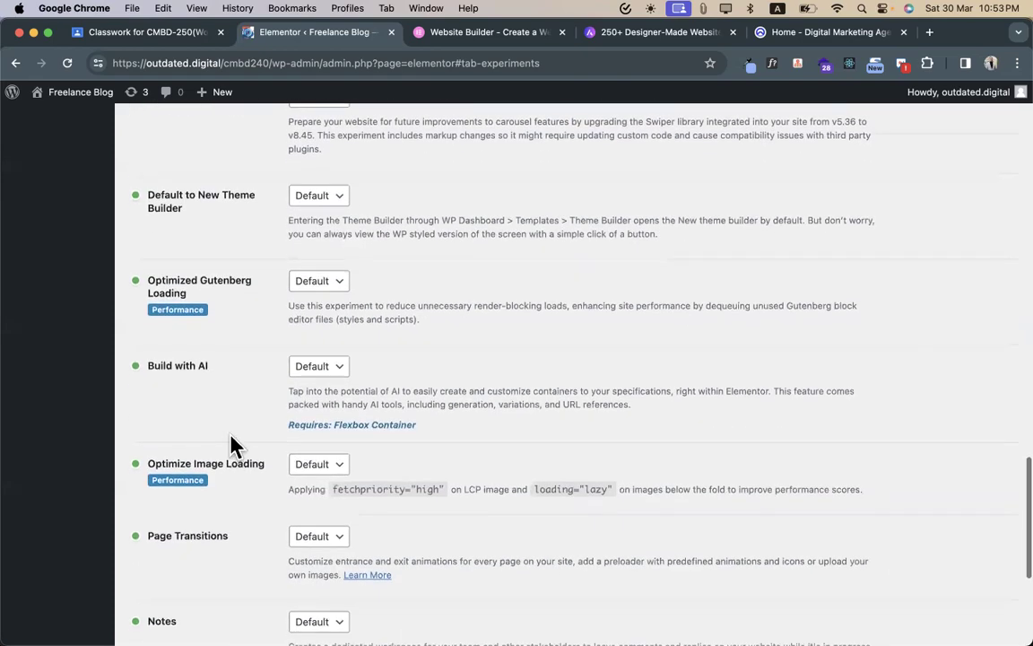
{"action": "scroll", "coordinate": [232, 446], "scroll_direction": "up", "scroll_amount": 3}
{"action": "scroll", "coordinate": [231, 446], "scroll_direction": "down", "scroll_amount": 5}
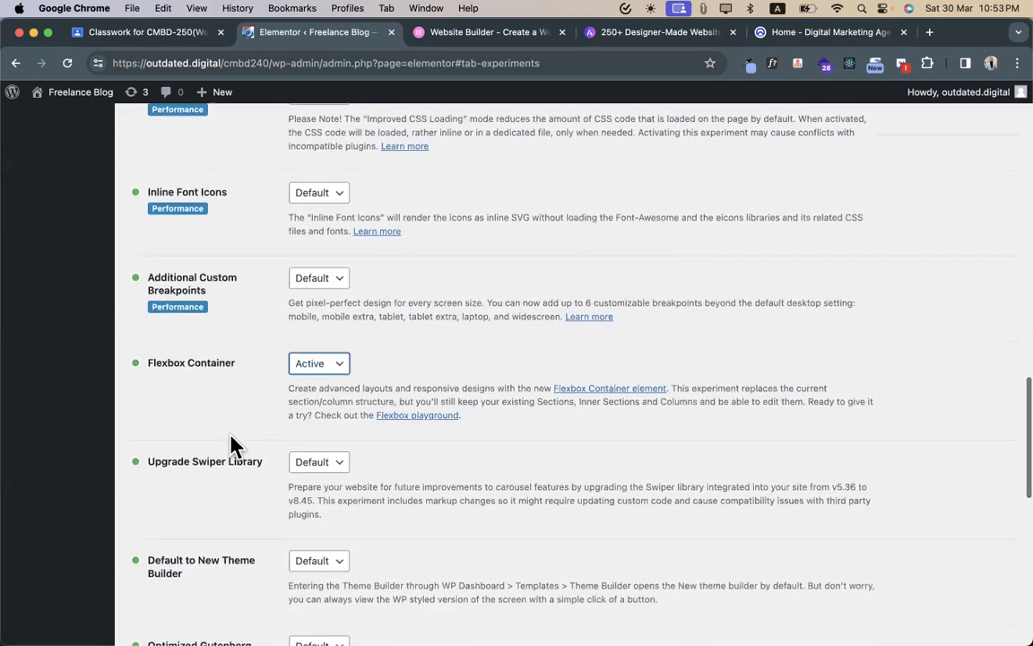
{"action": "scroll", "coordinate": [235, 505], "scroll_direction": "down", "scroll_amount": 1}
{"action": "scroll", "coordinate": [235, 505], "scroll_direction": "up", "scroll_amount": 4}
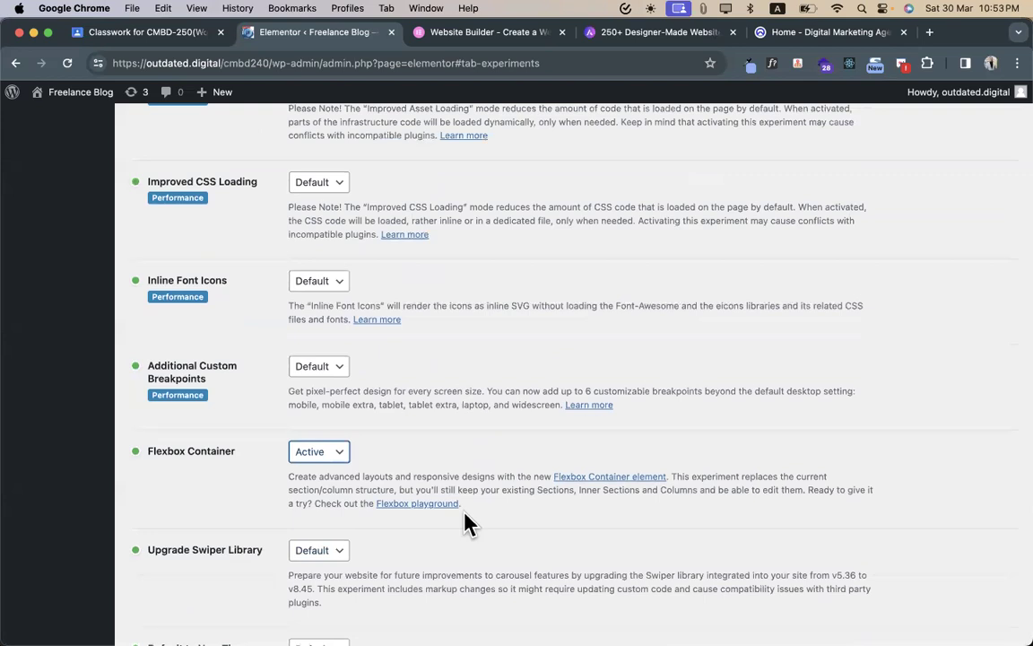
{"action": "left_click", "coordinate": [429, 456]}
{"action": "scroll", "coordinate": [278, 551], "scroll_direction": "down", "scroll_amount": 15}
{"action": "left_click", "coordinate": [180, 570]}
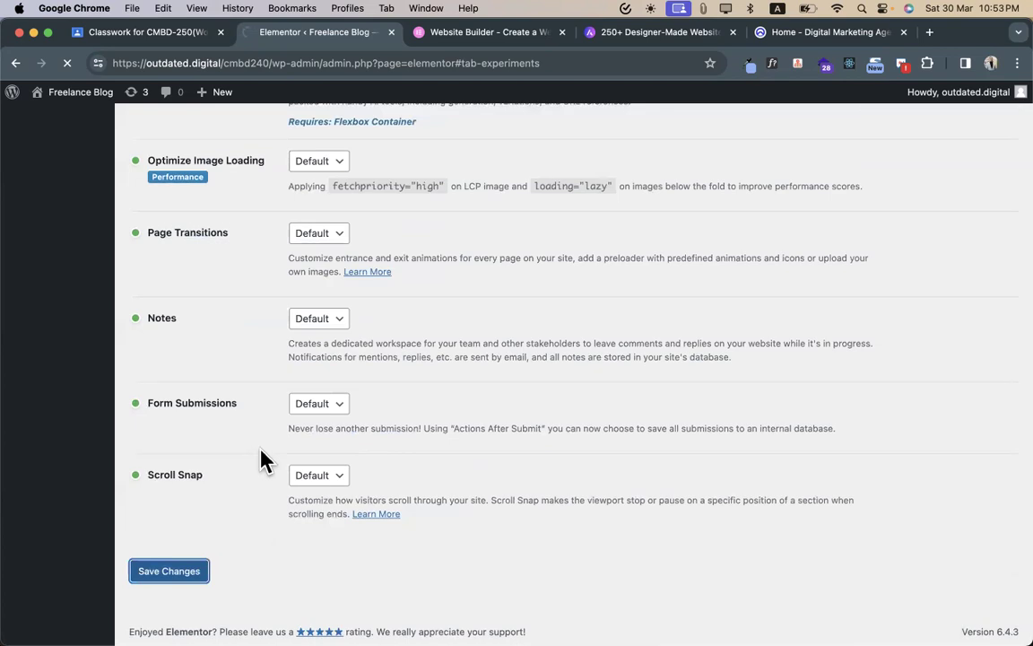
- Set the Grid Container option among Elementor's ongoing experiments to Active
{"action": "scroll", "coordinate": [260, 460], "scroll_direction": "up", "scroll_amount": 6}
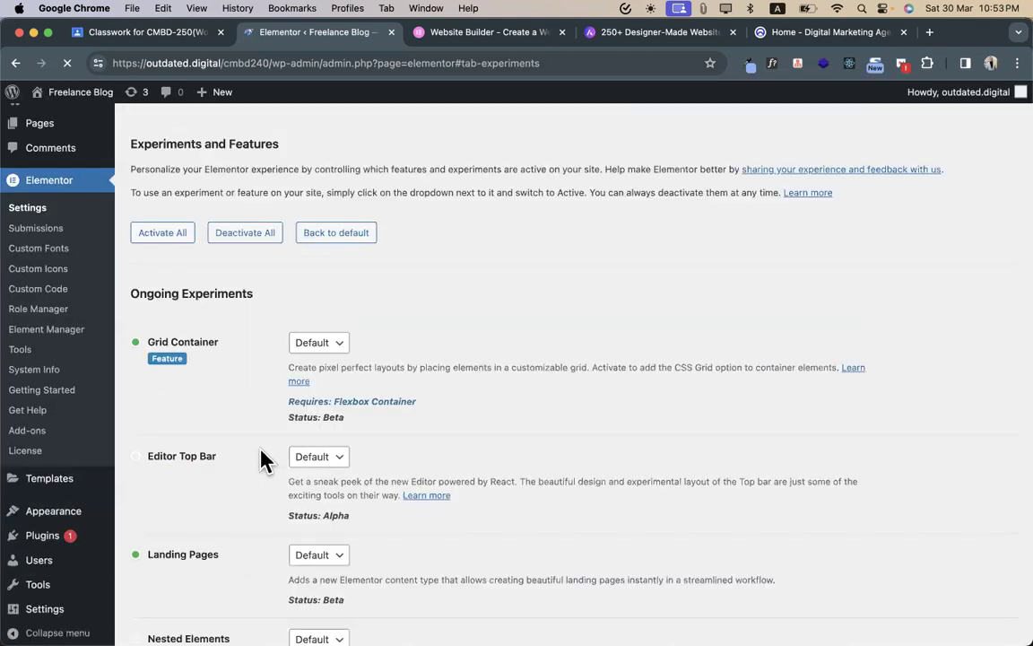
{"action": "scroll", "coordinate": [260, 460], "scroll_direction": "down", "scroll_amount": 15}
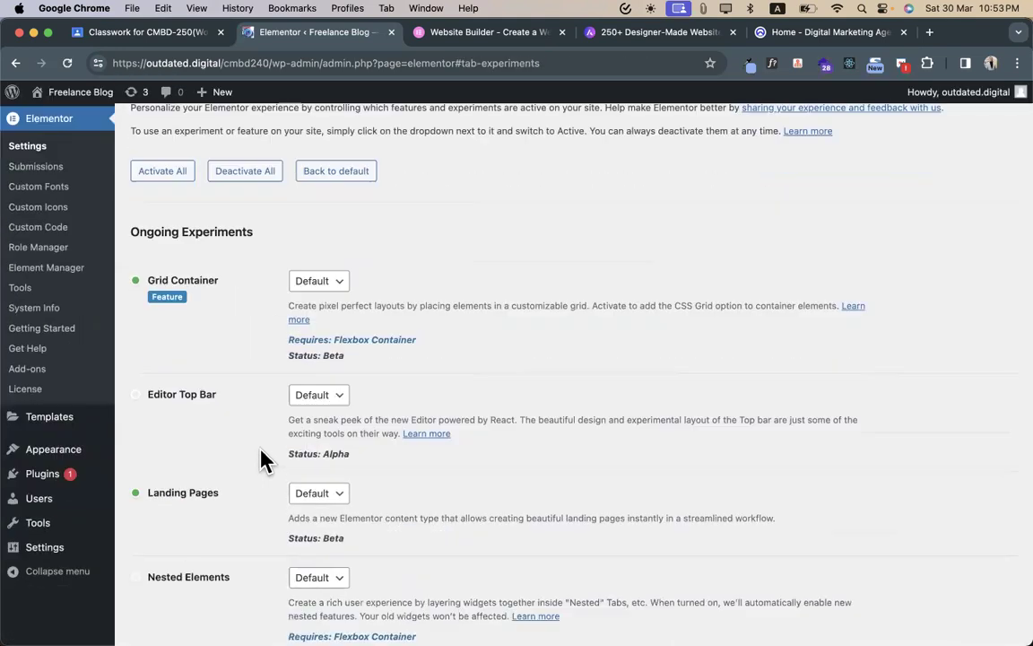
{"action": "scroll", "coordinate": [233, 449], "scroll_direction": "up", "scroll_amount": 2}
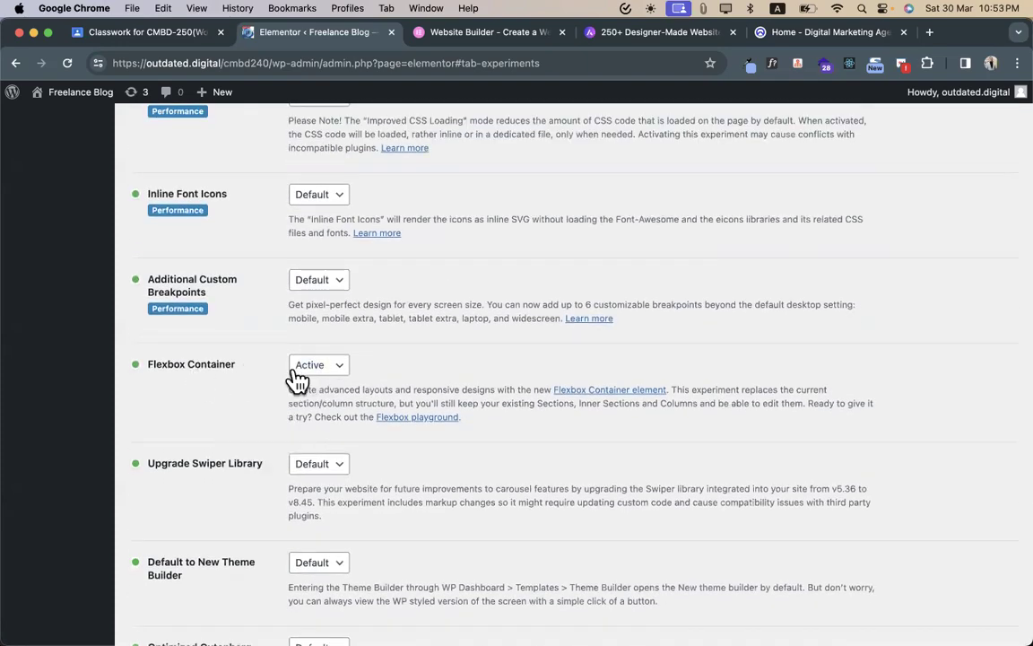
{"action": "scroll", "coordinate": [305, 380], "scroll_direction": "up", "scroll_amount": 6}
{"action": "scroll", "coordinate": [304, 372], "scroll_direction": "up", "scroll_amount": 10}
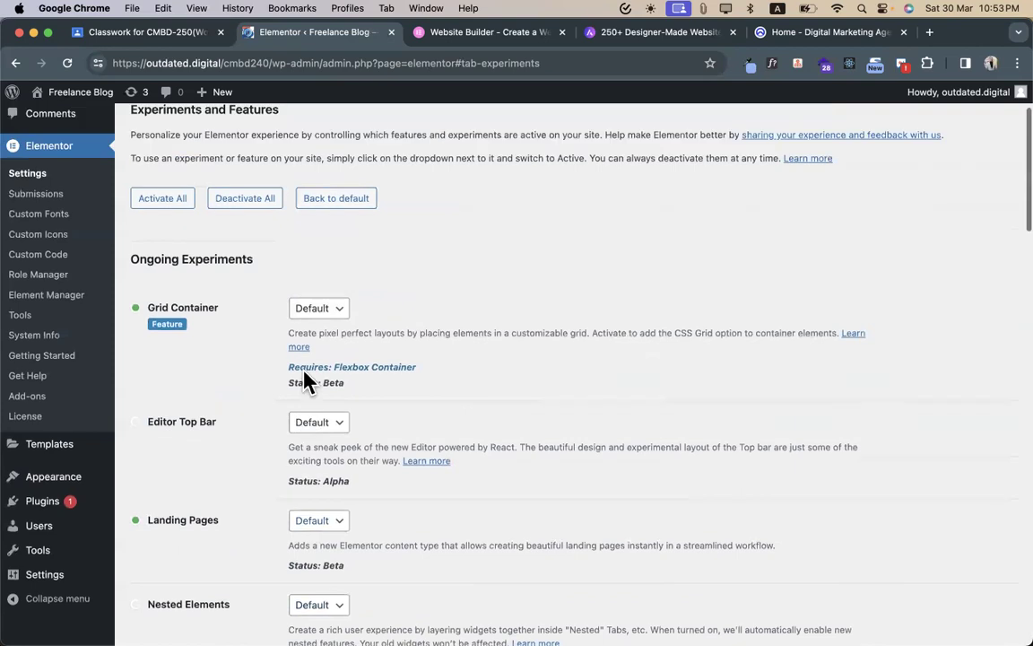
{"action": "left_click", "coordinate": [341, 404]}
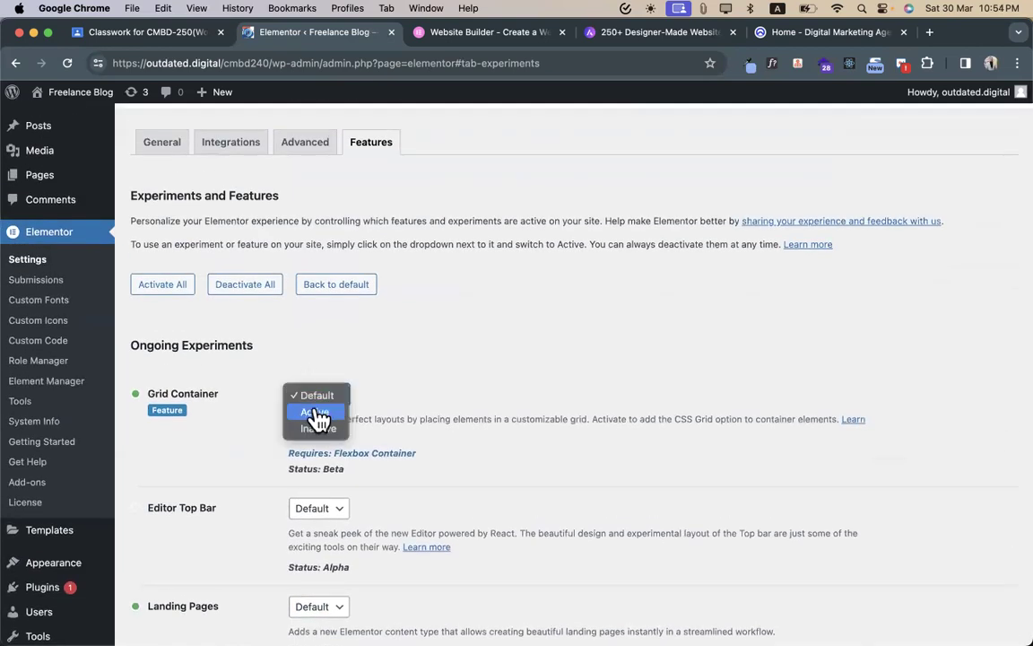
{"action": "left_click", "coordinate": [318, 417]}
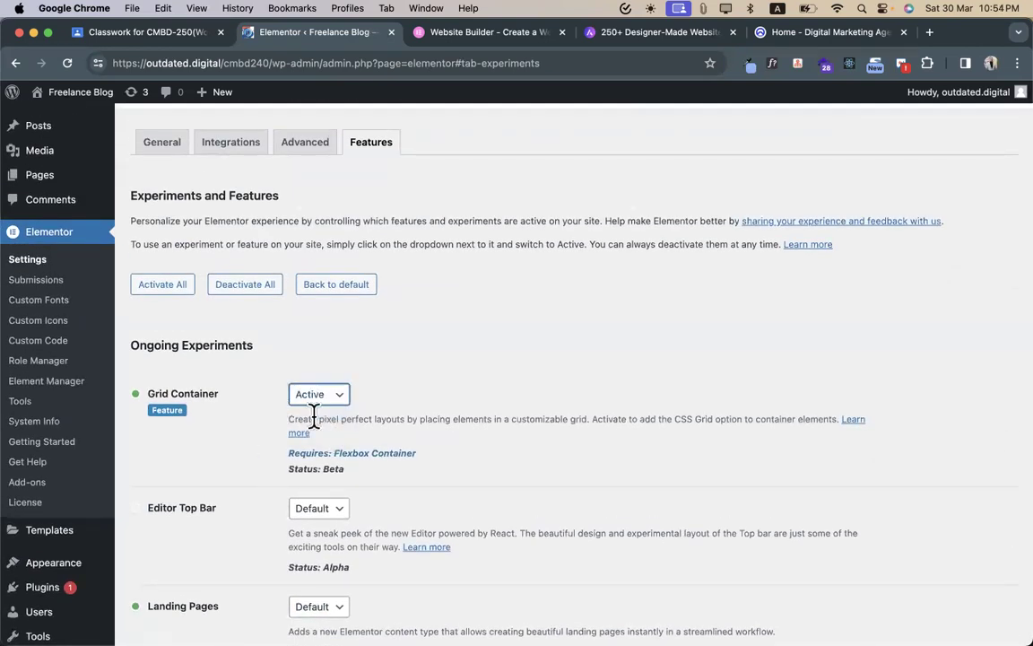
{"action": "left_click", "coordinate": [321, 403]}
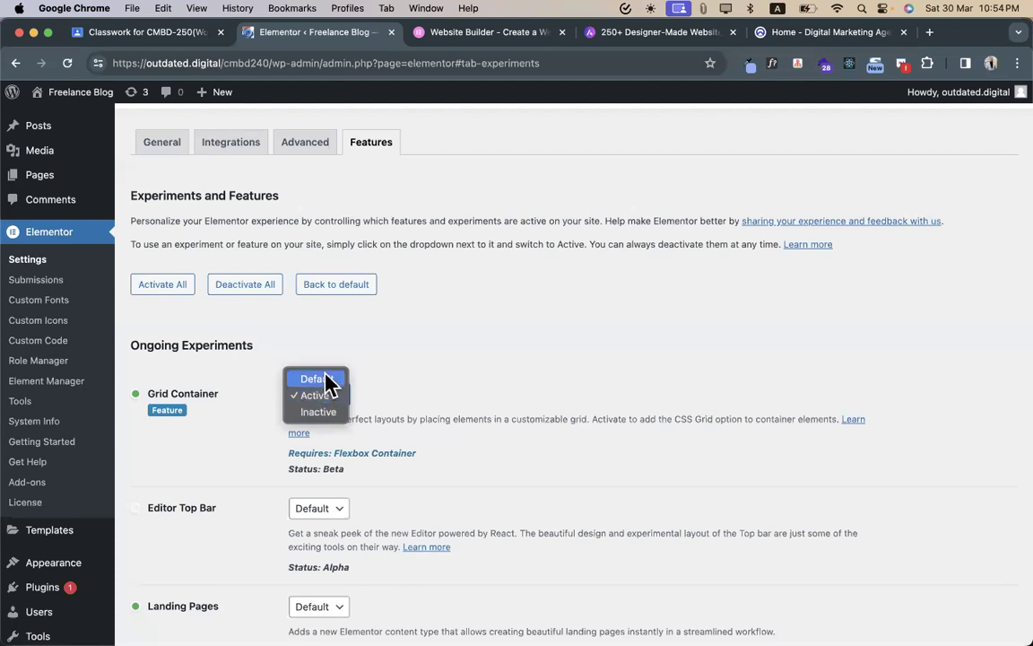
{"action": "left_click", "coordinate": [321, 396]}
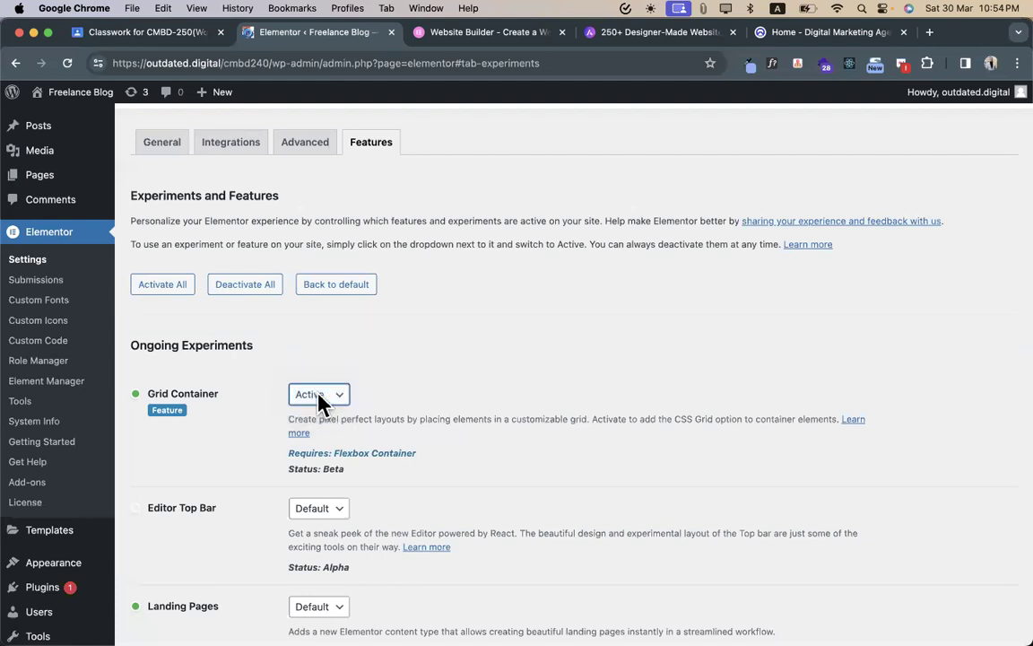
- Check the Flexbox Container and Grid Container options, and save the Elementor feature settings
{"action": "scroll", "coordinate": [266, 428], "scroll_direction": "down", "scroll_amount": 20}
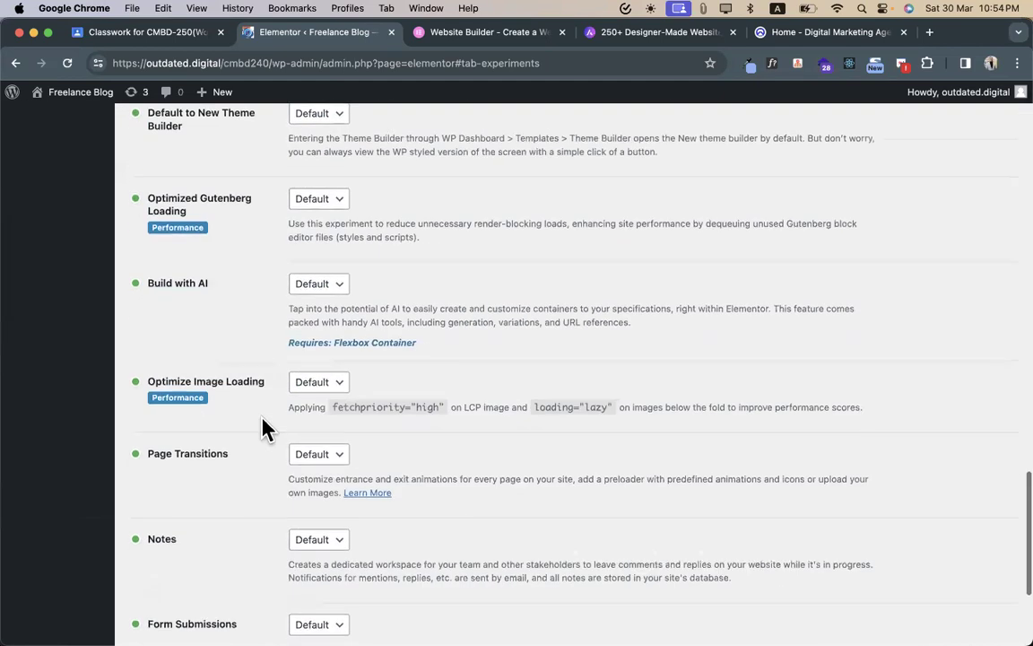
{"action": "scroll", "coordinate": [266, 428], "scroll_direction": "up", "scroll_amount": 5}
{"action": "scroll", "coordinate": [265, 429], "scroll_direction": "up", "scroll_amount": 10}
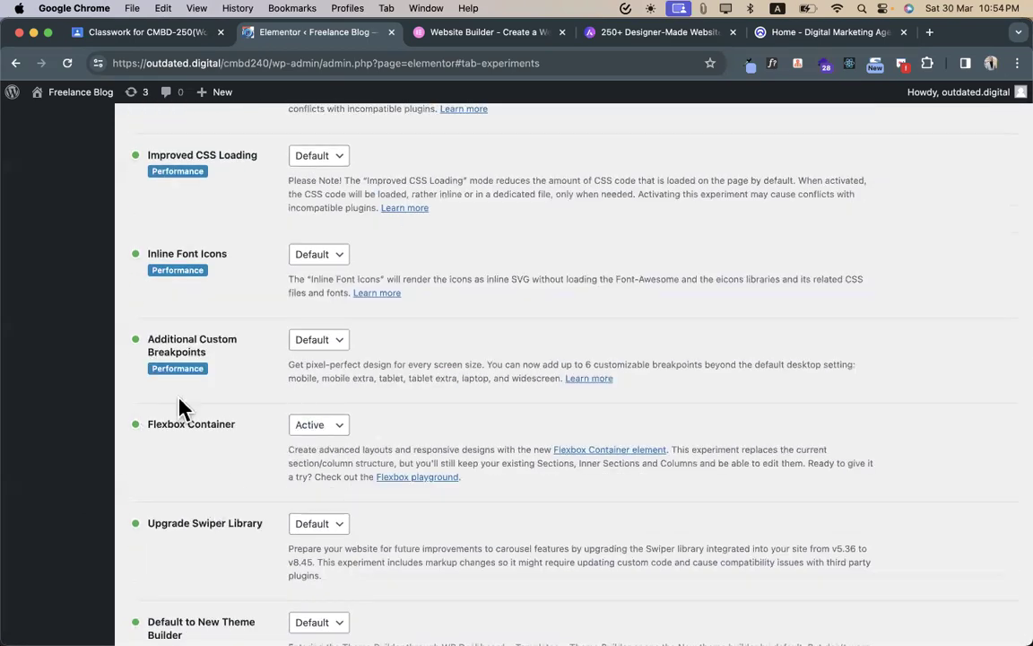
{"action": "scroll", "coordinate": [207, 395], "scroll_direction": "up", "scroll_amount": 15}
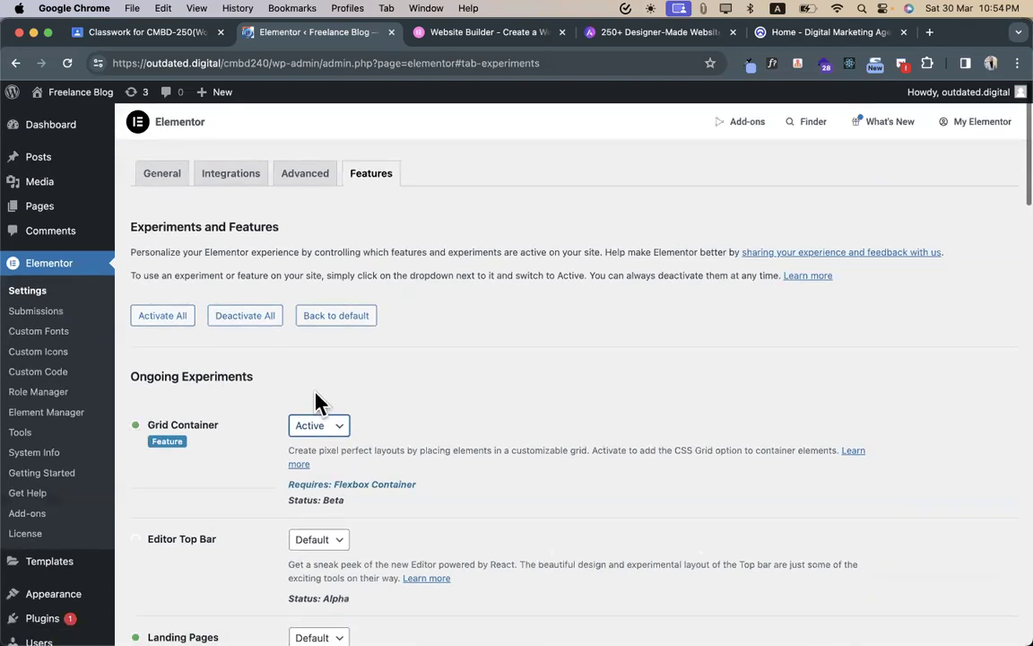
{"action": "scroll", "coordinate": [280, 495], "scroll_direction": "down", "scroll_amount": 20}
{"action": "scroll", "coordinate": [283, 485], "scroll_direction": "up", "scroll_amount": 10}
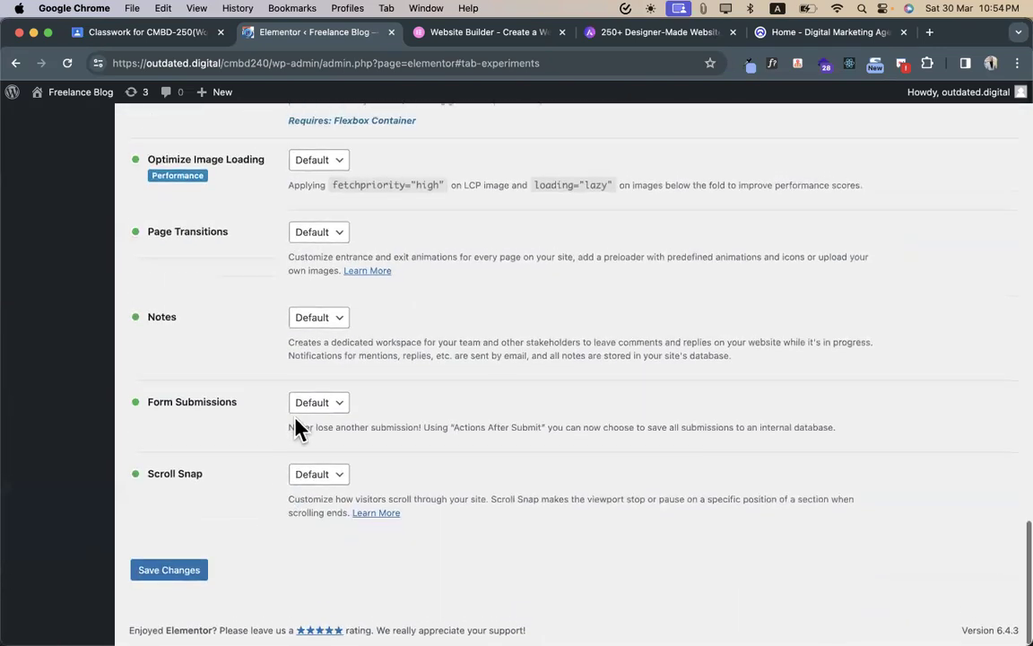
{"action": "scroll", "coordinate": [299, 429], "scroll_direction": "up", "scroll_amount": 10}
{"action": "scroll", "coordinate": [339, 512], "scroll_direction": "down", "scroll_amount": 10}
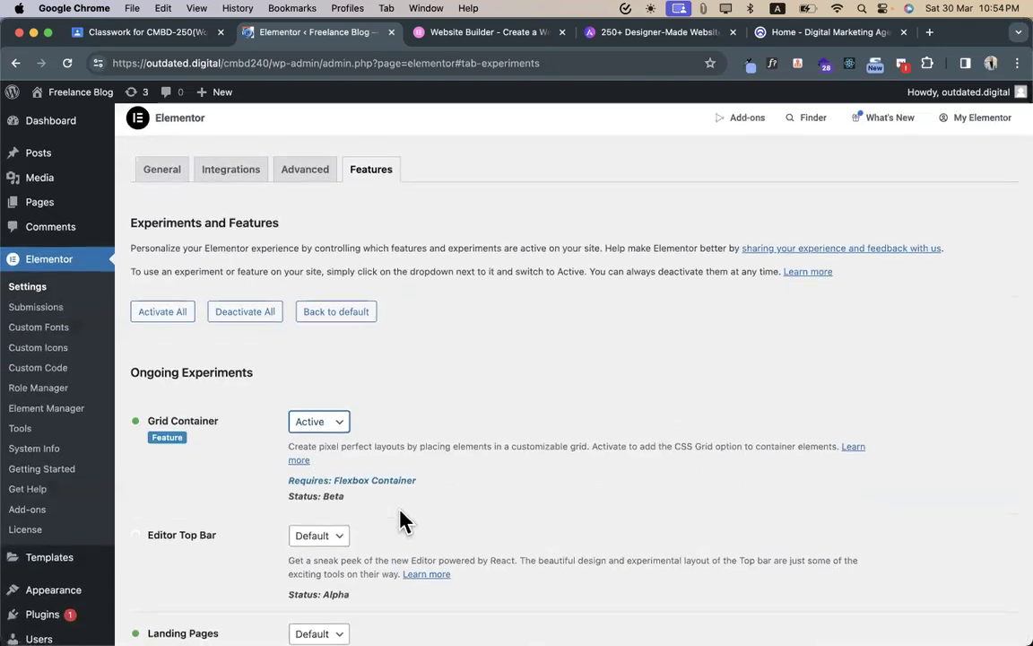
{"action": "scroll", "coordinate": [401, 520], "scroll_direction": "down", "scroll_amount": 15}
{"action": "left_click", "coordinate": [170, 574]}
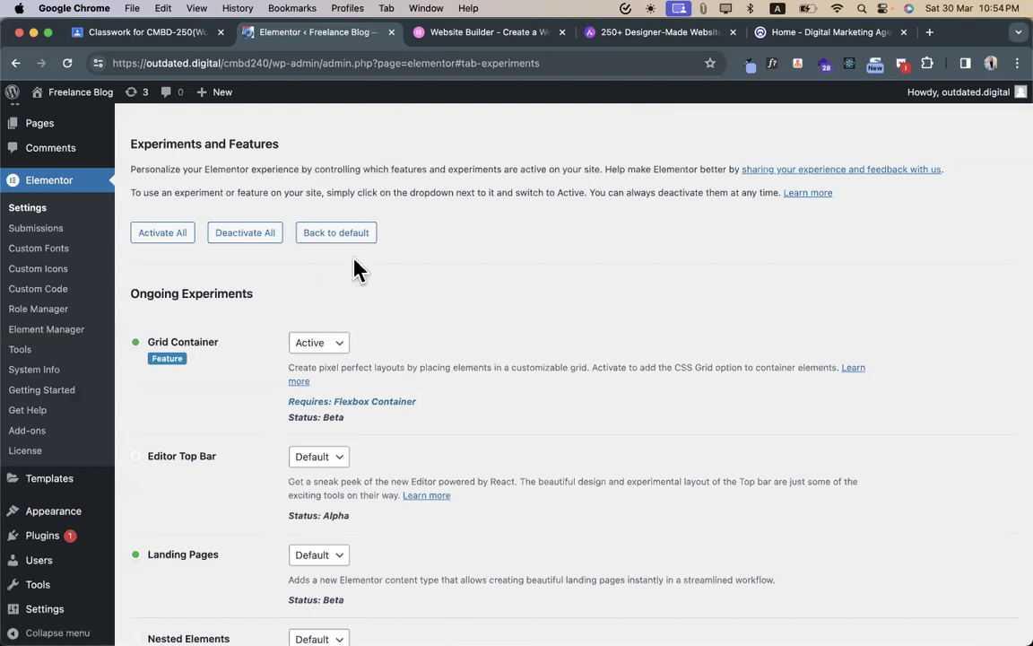
{"action": "scroll", "coordinate": [233, 302], "scroll_direction": "down", "scroll_amount": 5}
{"action": "scroll", "coordinate": [233, 303], "scroll_direction": "up", "scroll_amount": 4}
{"action": "scroll", "coordinate": [232, 302], "scroll_direction": "up", "scroll_amount": 3}
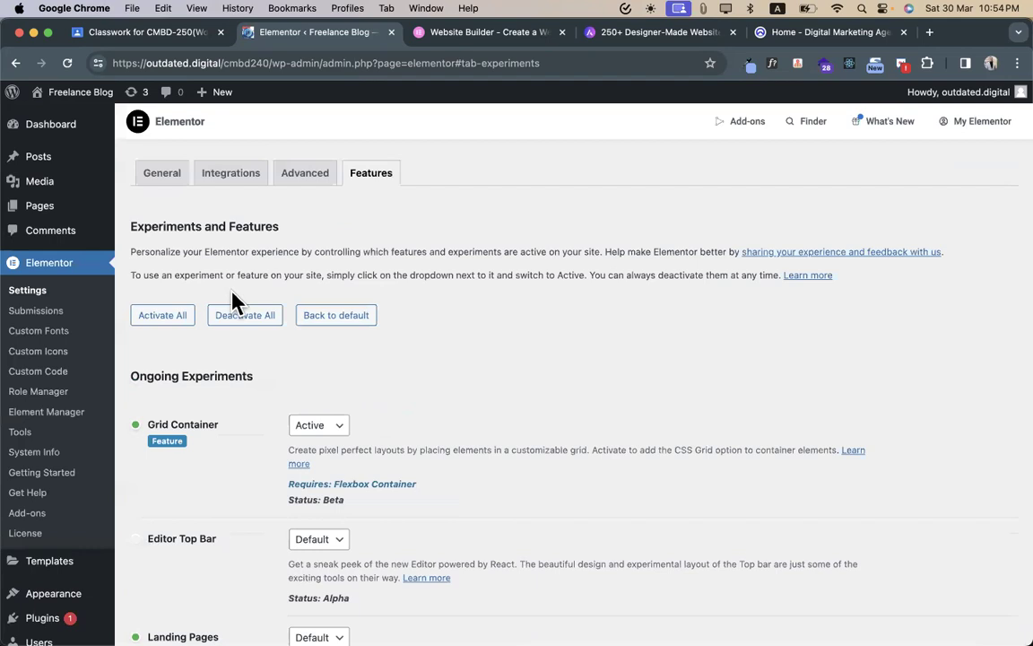
- Activate the Astra theme from the site's installed themes
{"action": "left_click", "coordinate": [141, 207]}
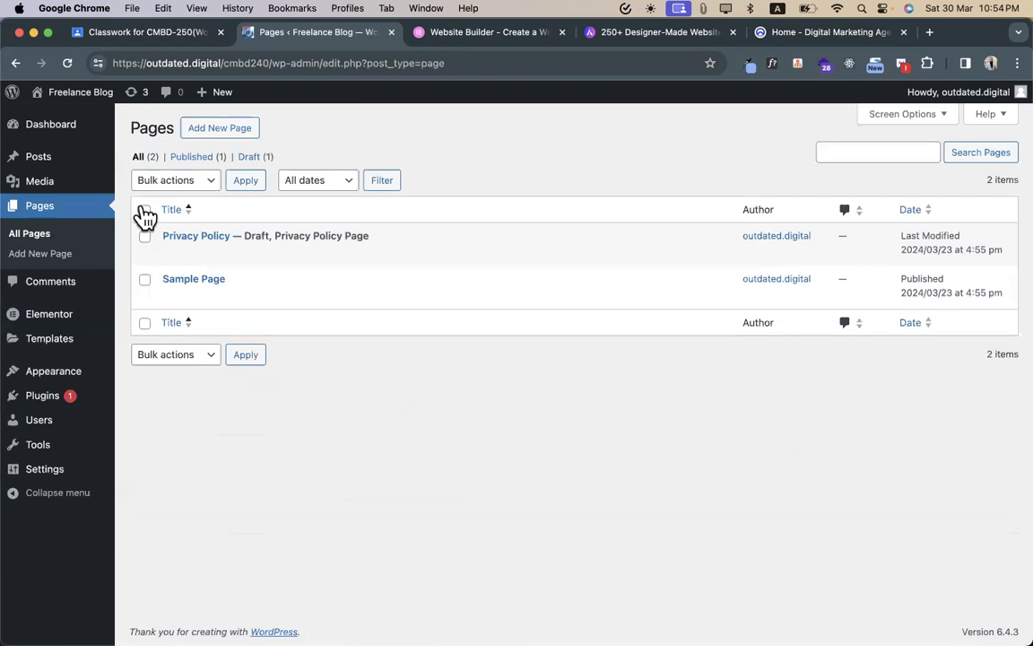
{"action": "mouse_move", "coordinate": [67, 372]}
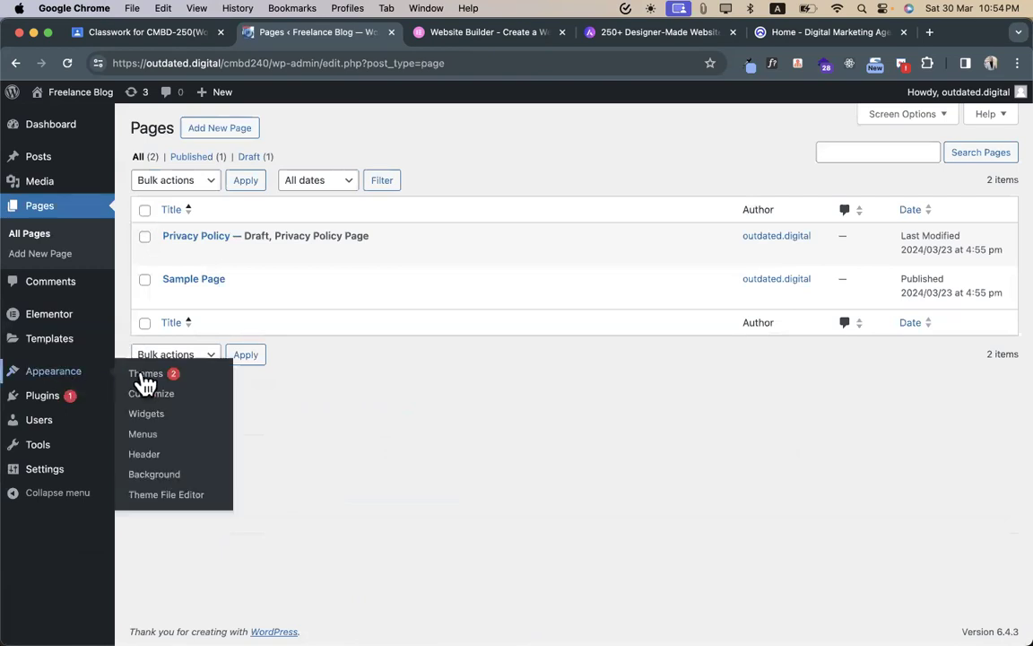
{"action": "left_click", "coordinate": [147, 377]}
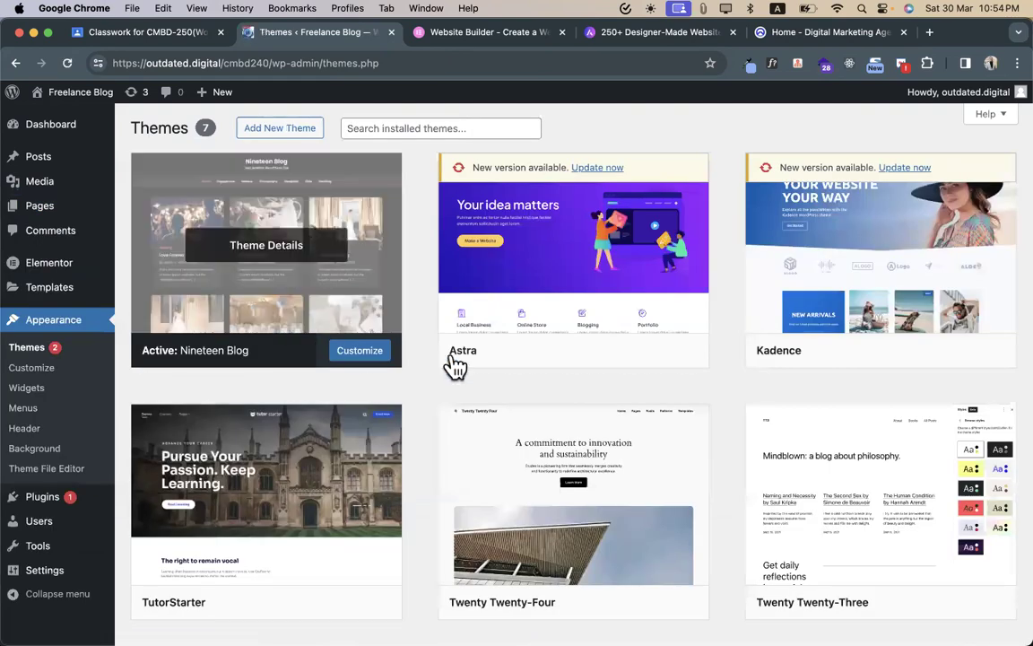
{"action": "mouse_move", "coordinate": [471, 467]}
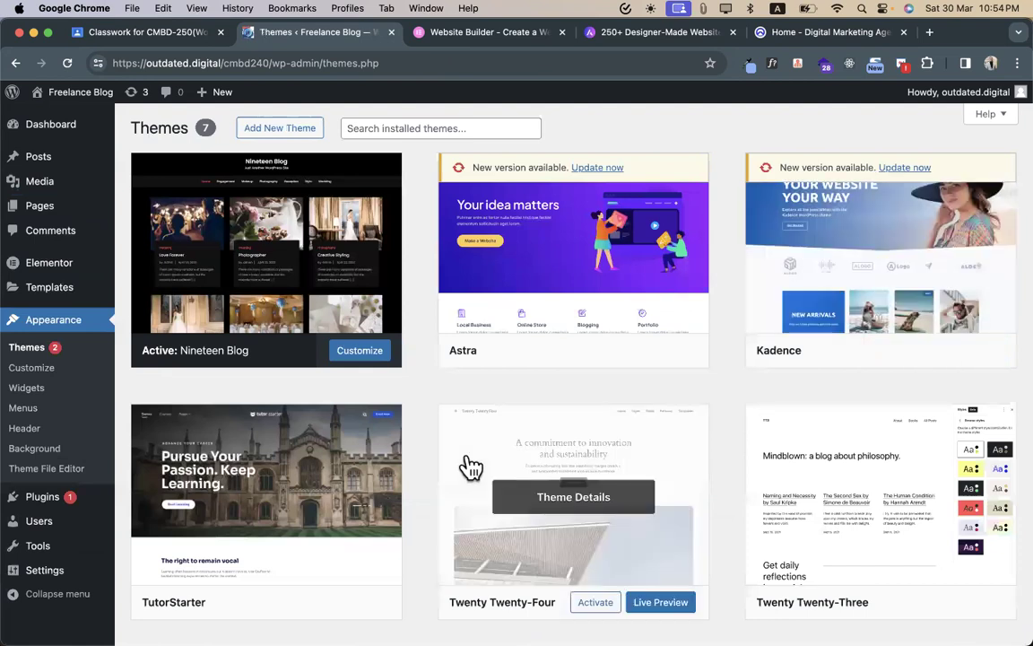
{"action": "scroll", "coordinate": [471, 467], "scroll_direction": "down", "scroll_amount": 3}
{"action": "scroll", "coordinate": [471, 467], "scroll_direction": "up", "scroll_amount": 4}
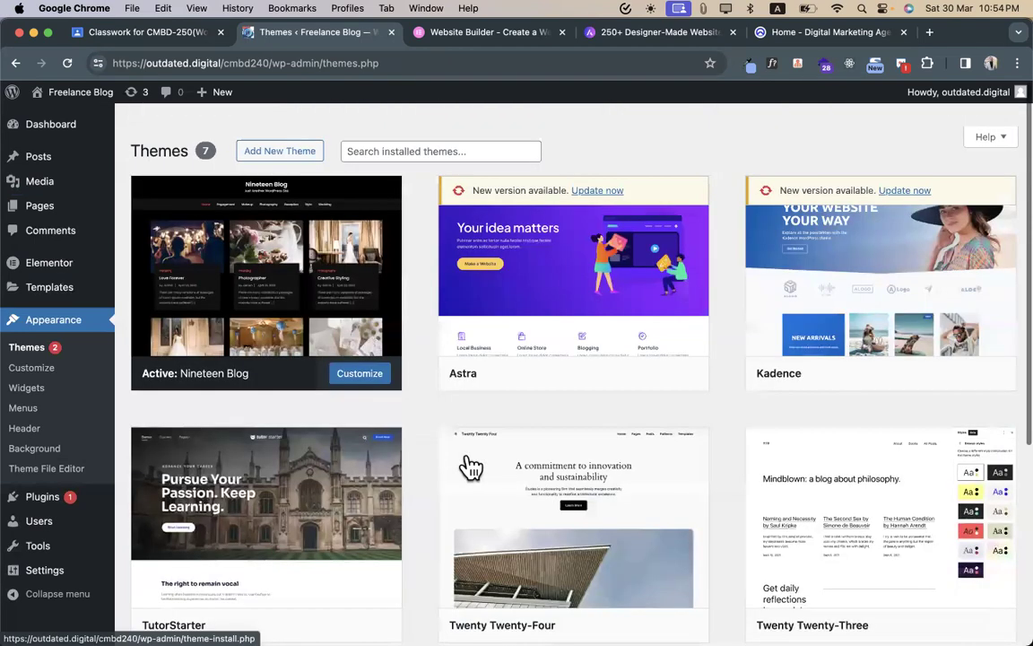
{"action": "scroll", "coordinate": [270, 221], "scroll_direction": "down", "scroll_amount": 1}
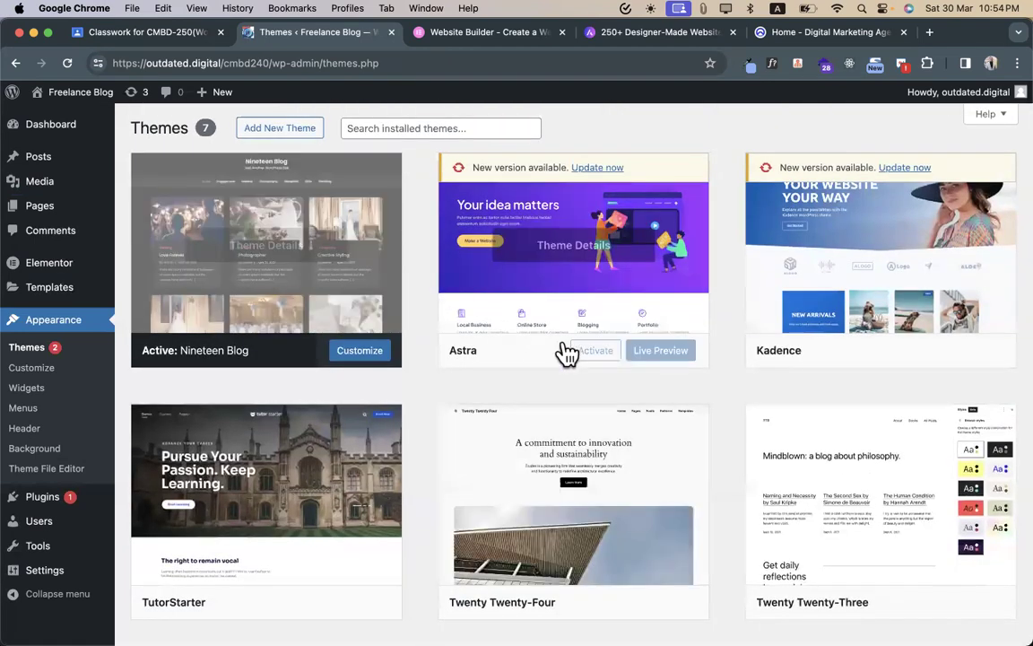
{"action": "left_click", "coordinate": [594, 353]}
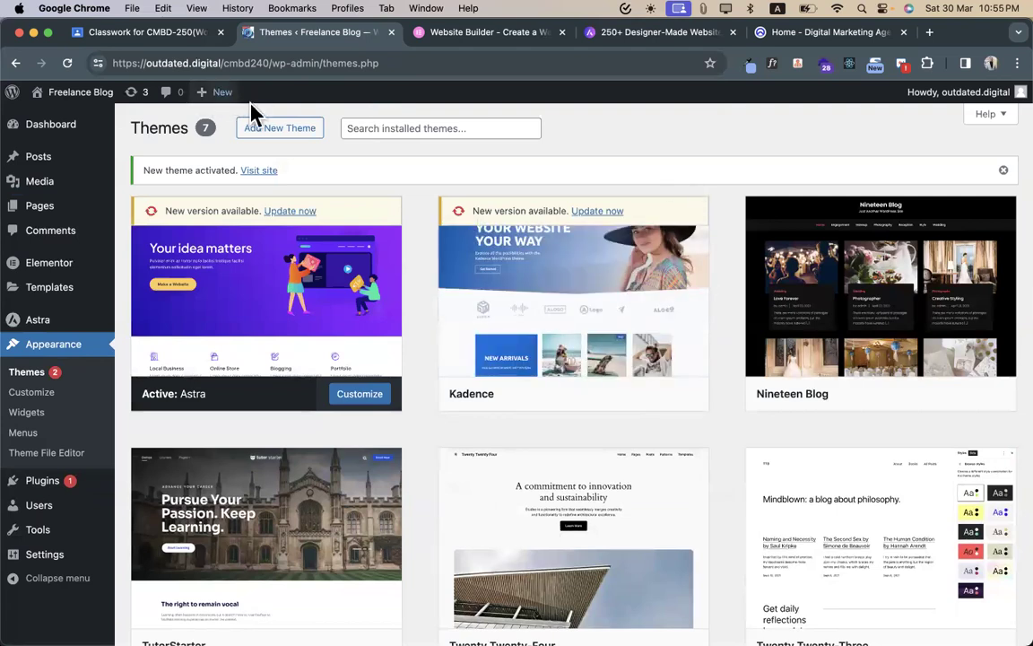
- Install the Hello Elementor theme from the popular WordPress themes and activate it
{"action": "left_click", "coordinate": [309, 139]}
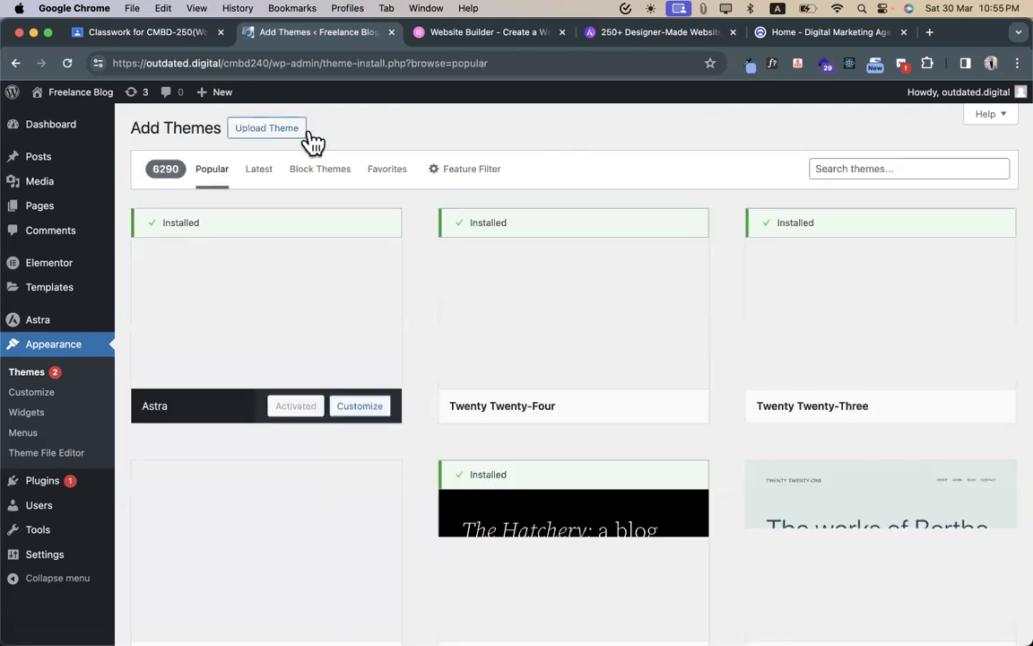
{"action": "scroll", "coordinate": [607, 422], "scroll_direction": "down", "scroll_amount": 5}
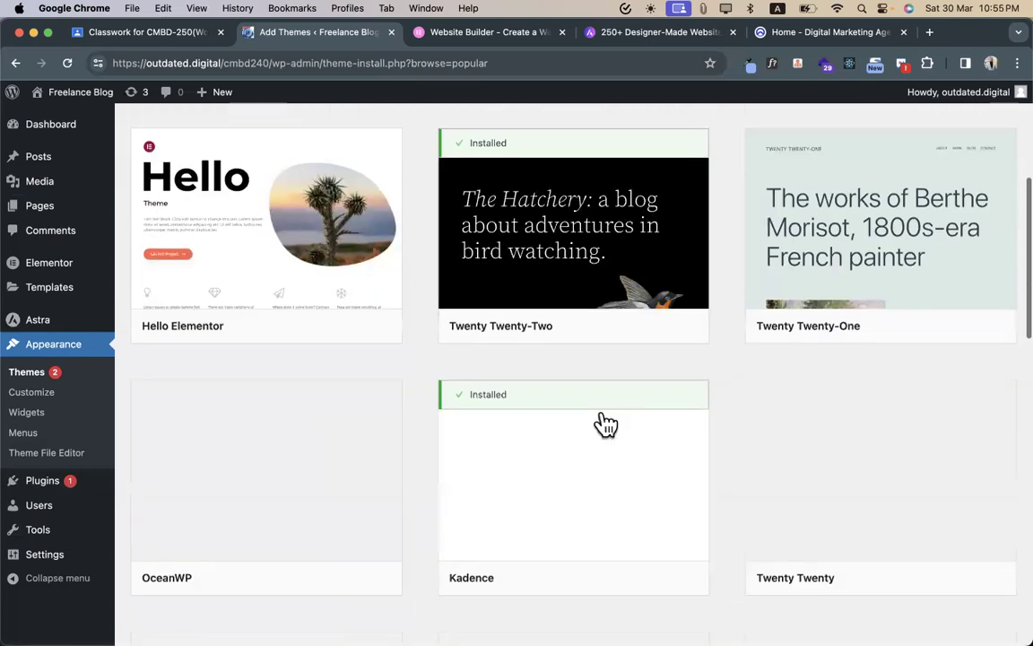
{"action": "left_click", "coordinate": [313, 318]}
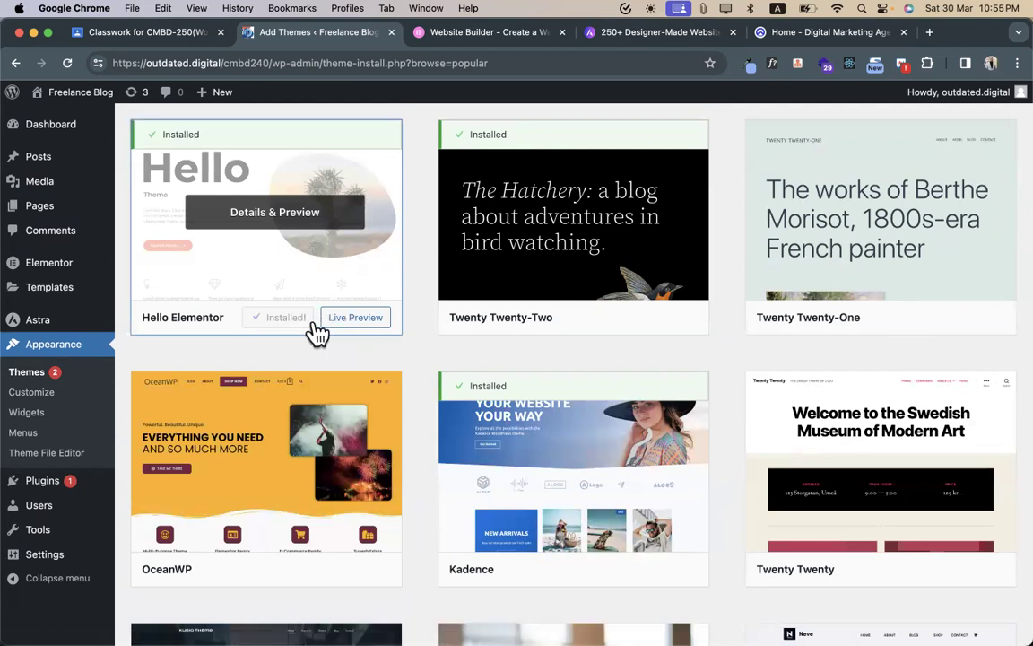
{"action": "left_click", "coordinate": [299, 331]}
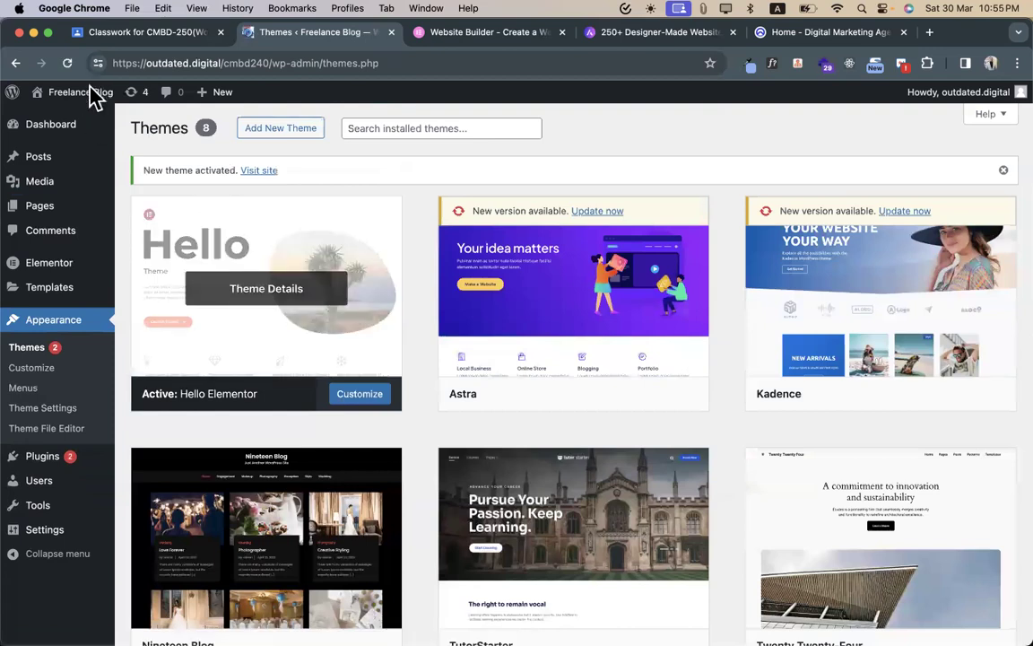
- Start a new page from the site's list of pages
{"action": "left_click", "coordinate": [794, 34]}
{"action": "left_click", "coordinate": [289, 33]}
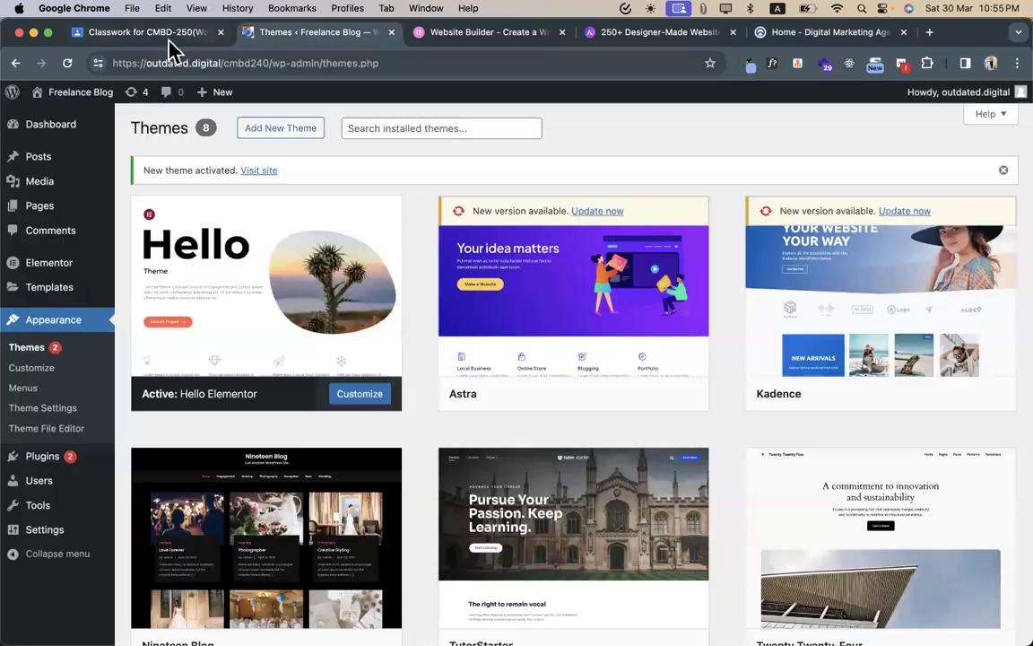
{"action": "mouse_move", "coordinate": [55, 215]}
{"action": "left_click", "coordinate": [149, 212]}
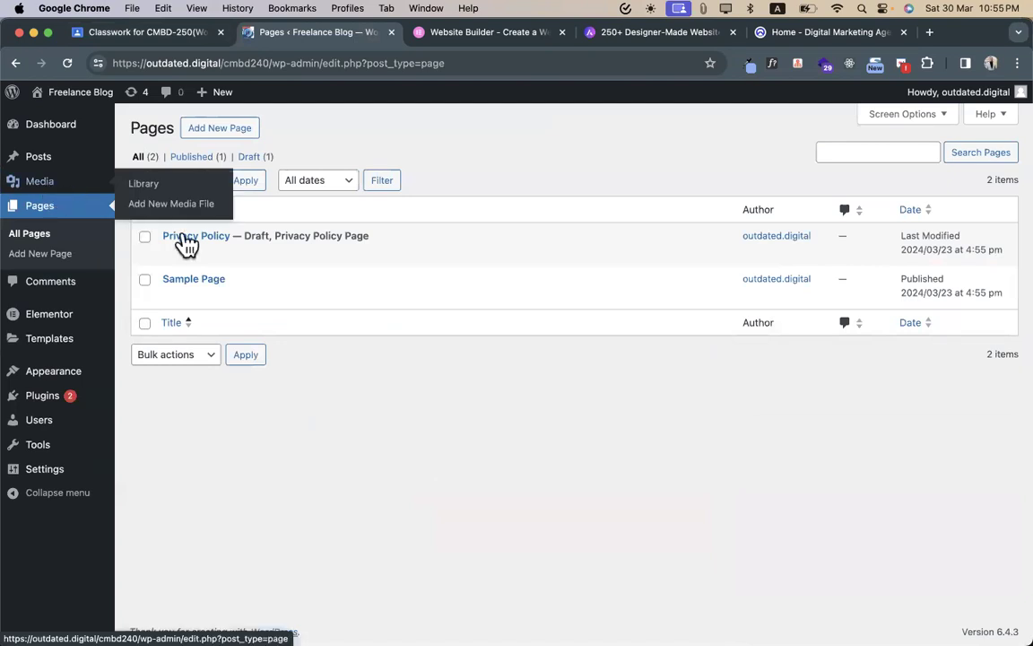
{"action": "left_click", "coordinate": [240, 131]}
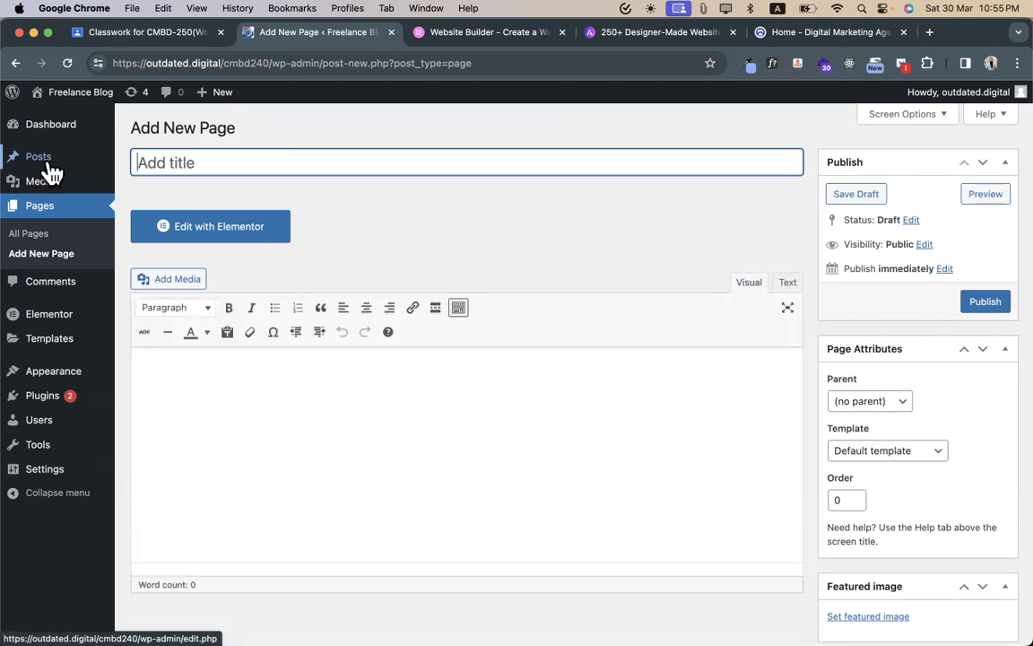
- Look through the Delectus demo site's About, Blog and Contact pages, and return to its home page
{"action": "mouse_move", "coordinate": [94, 166]}
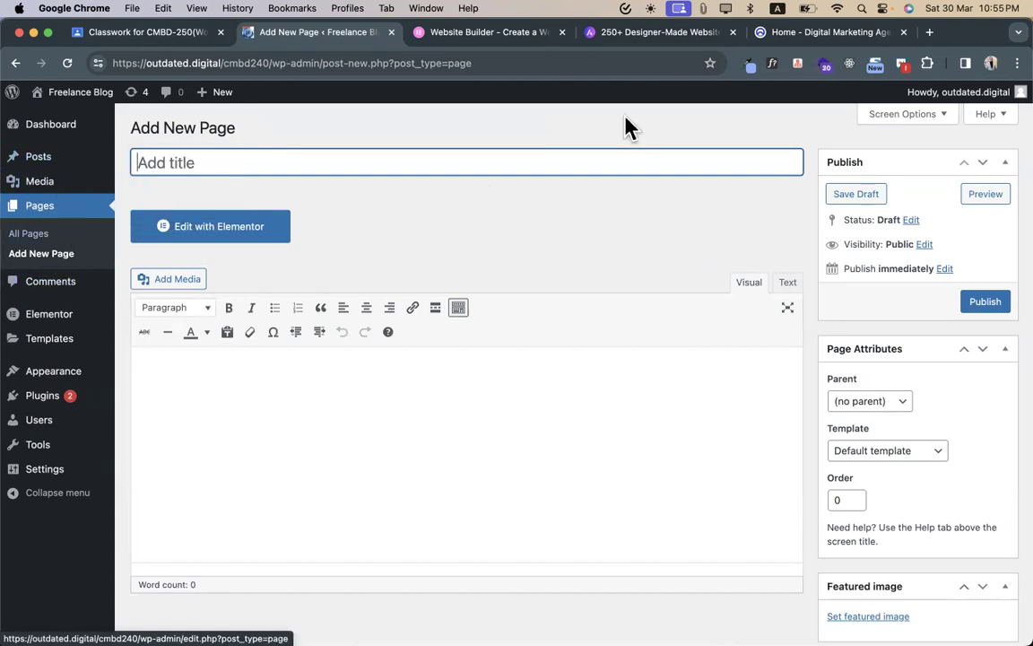
{"action": "left_click", "coordinate": [798, 36]}
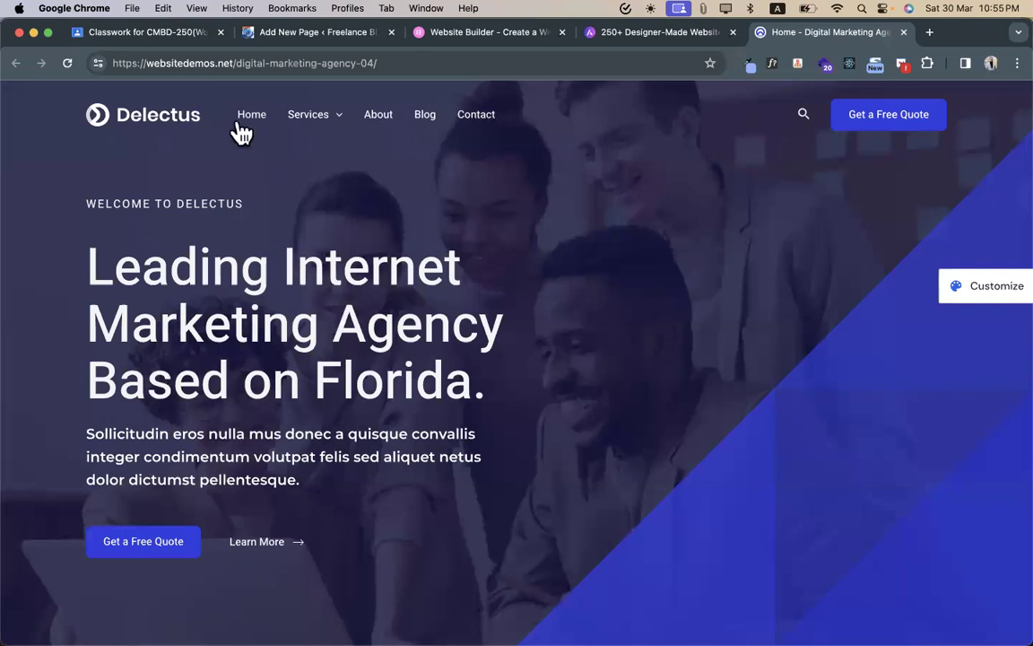
{"action": "left_click", "coordinate": [381, 124]}
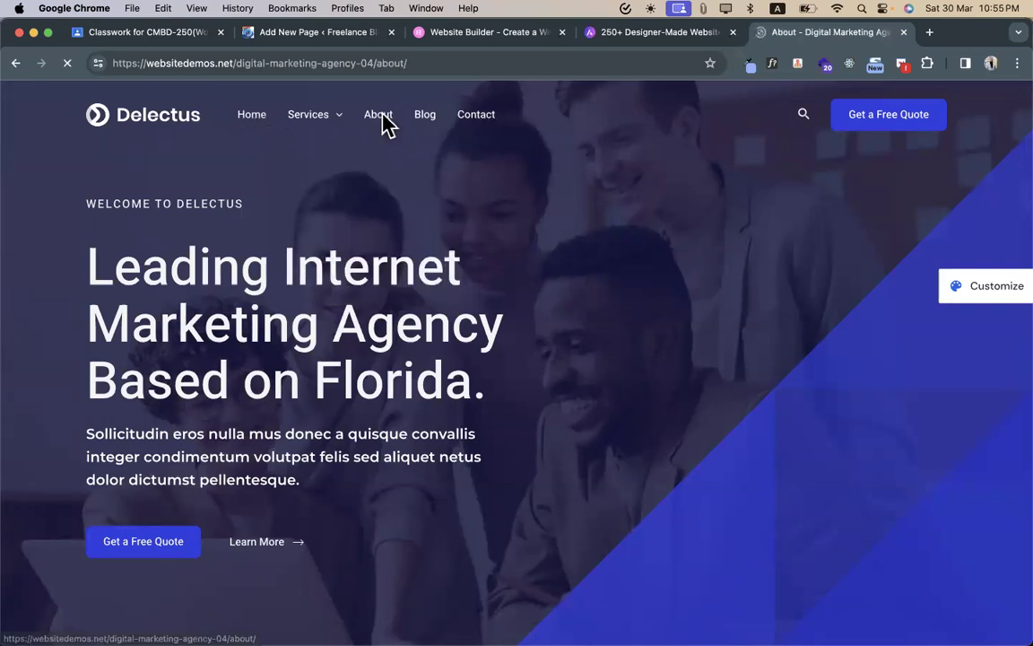
{"action": "left_click", "coordinate": [428, 120]}
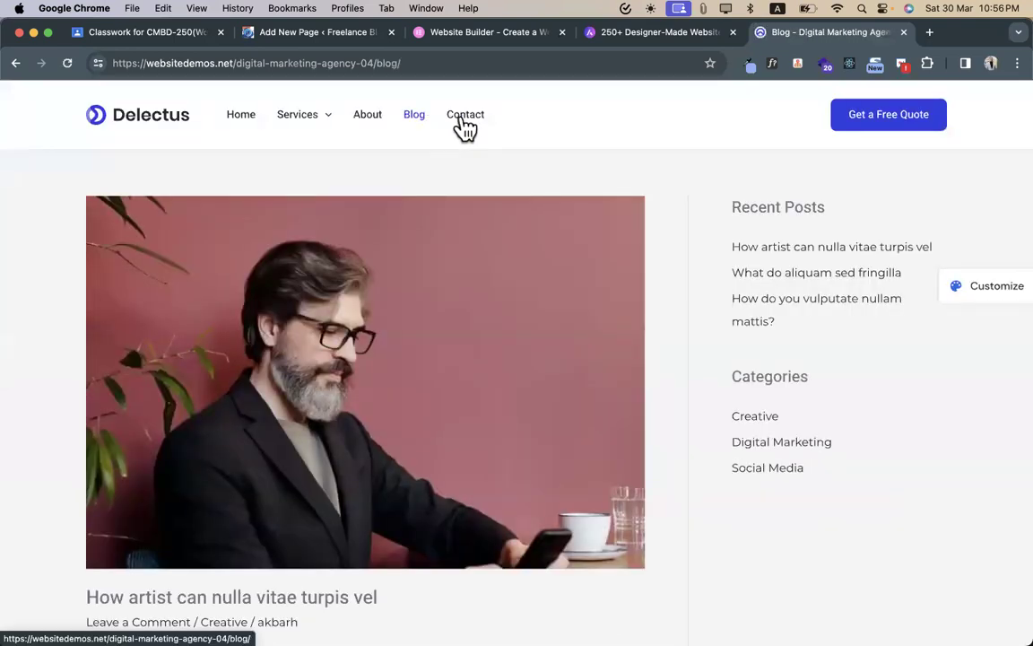
{"action": "left_click", "coordinate": [464, 125]}
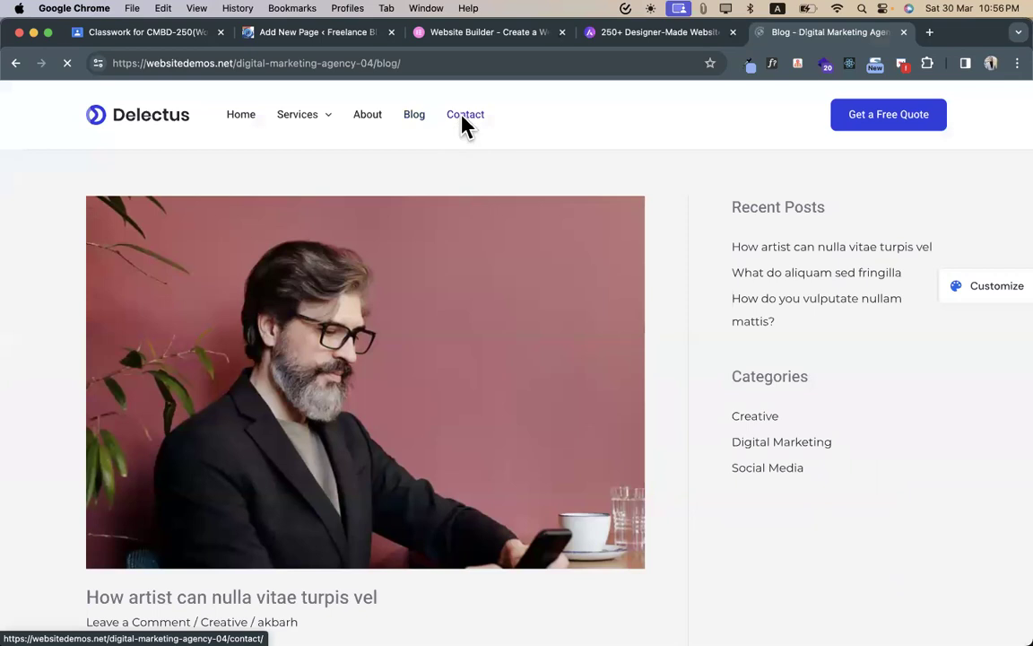
{"action": "left_click", "coordinate": [164, 134]}
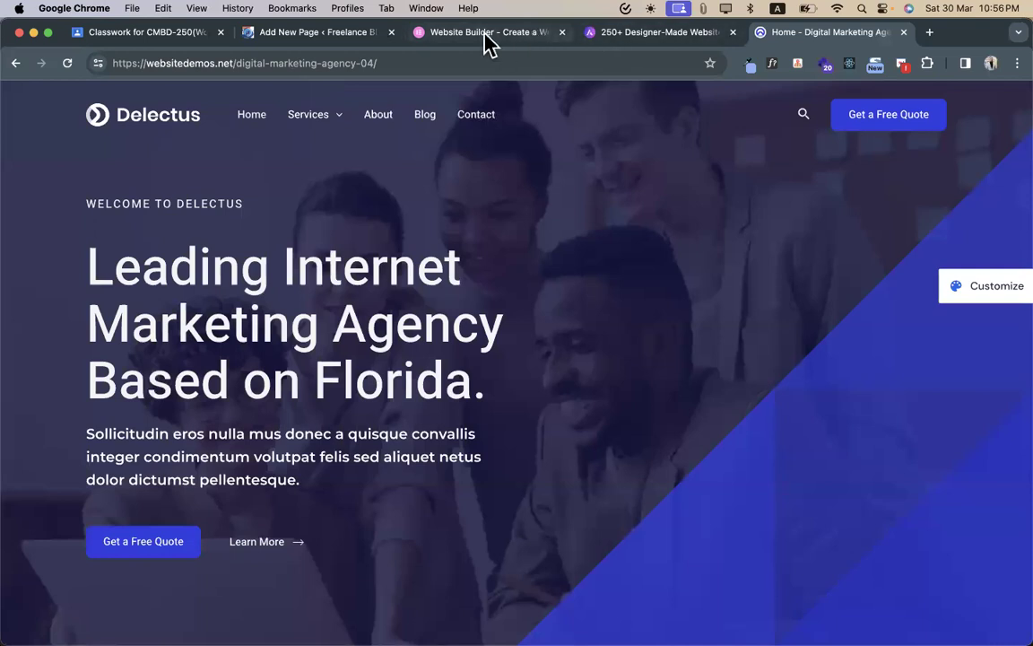
- Return to the new WordPress page, title it Home, and publish it
{"action": "left_click", "coordinate": [357, 38]}
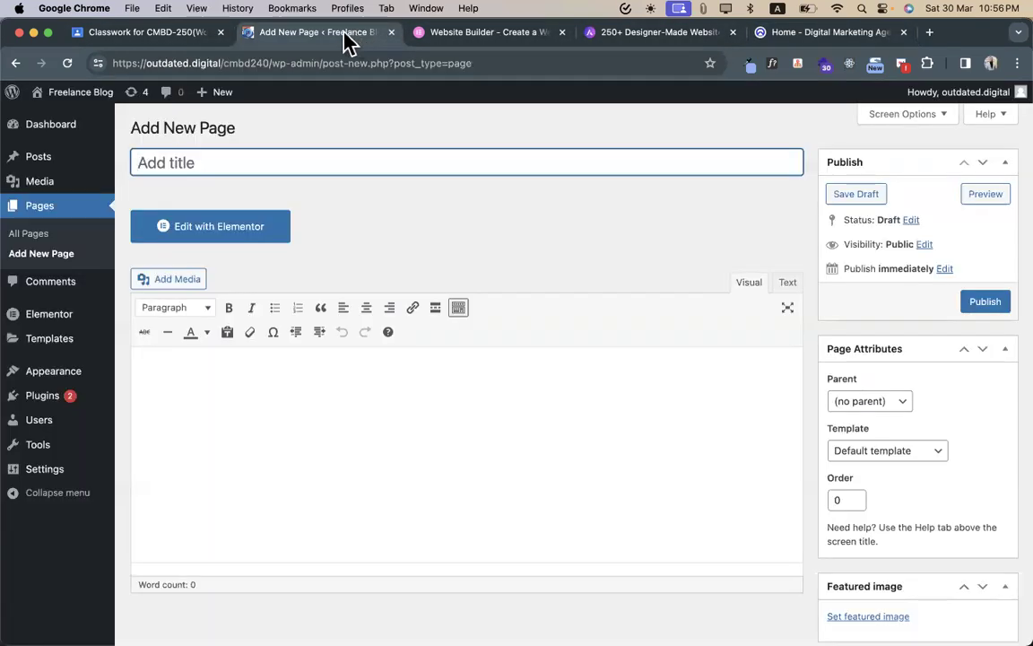
{"action": "scroll", "coordinate": [323, 295], "scroll_direction": "down", "scroll_amount": 1}
{"action": "scroll", "coordinate": [348, 344], "scroll_direction": "up", "scroll_amount": 1}
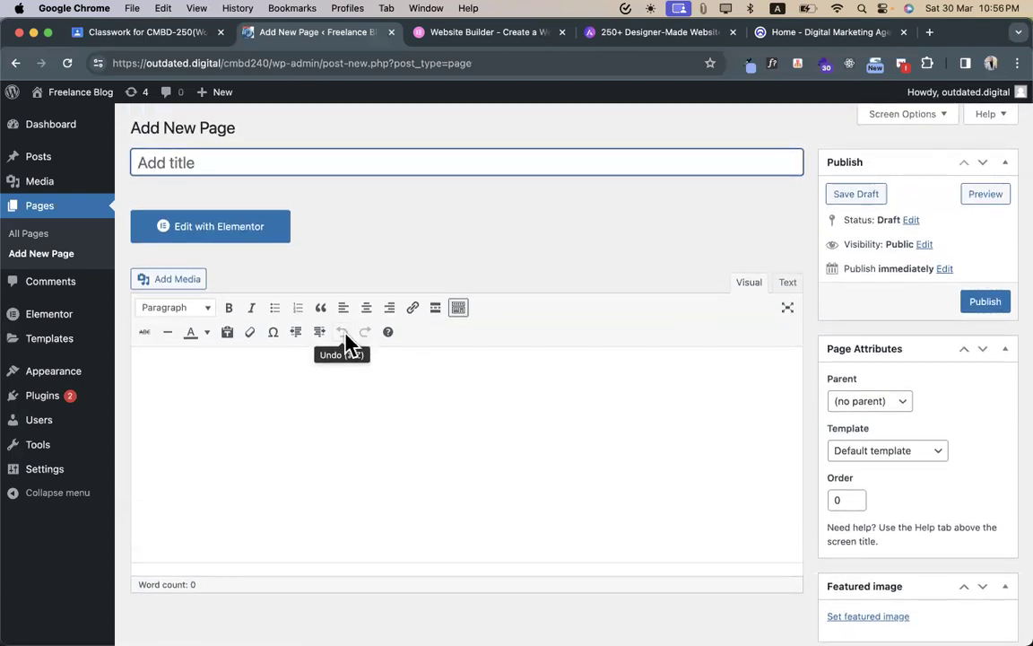
{"action": "type", "text": "H"}
{"action": "type", "text": "omme"}
{"action": "key", "text": "BackSpace"}
{"action": "key", "text": "BackSpace"}
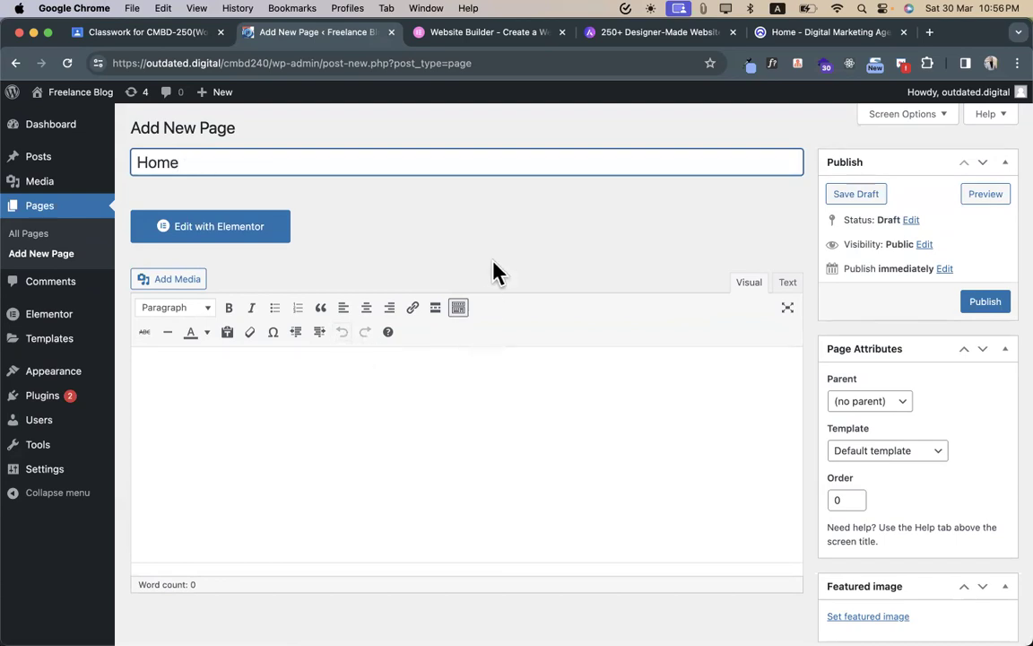
{"action": "left_click", "coordinate": [718, 253]}
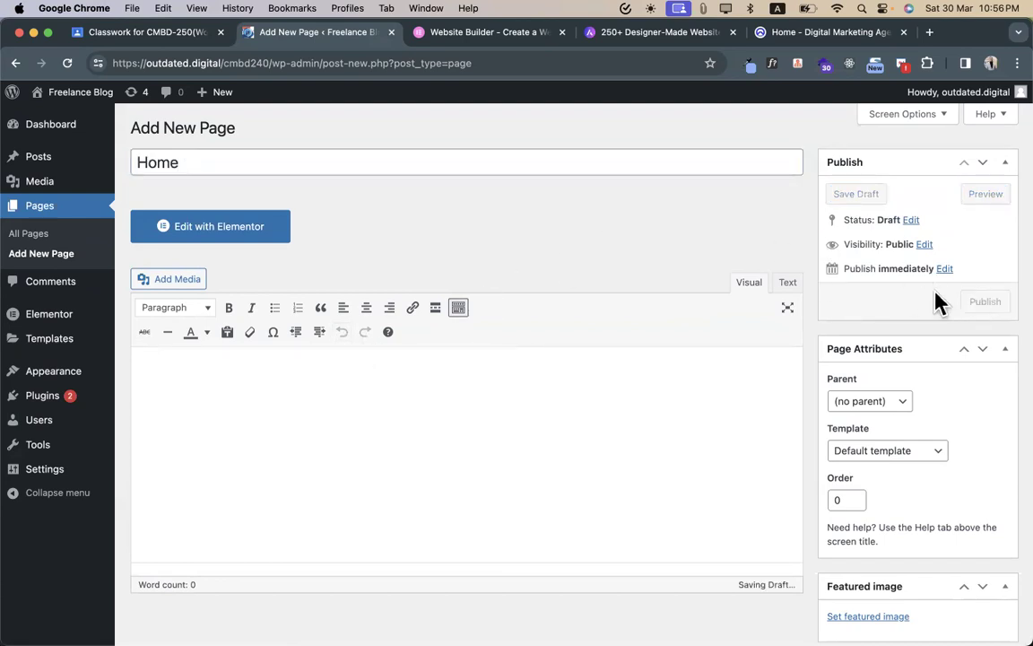
{"action": "left_click", "coordinate": [980, 303]}
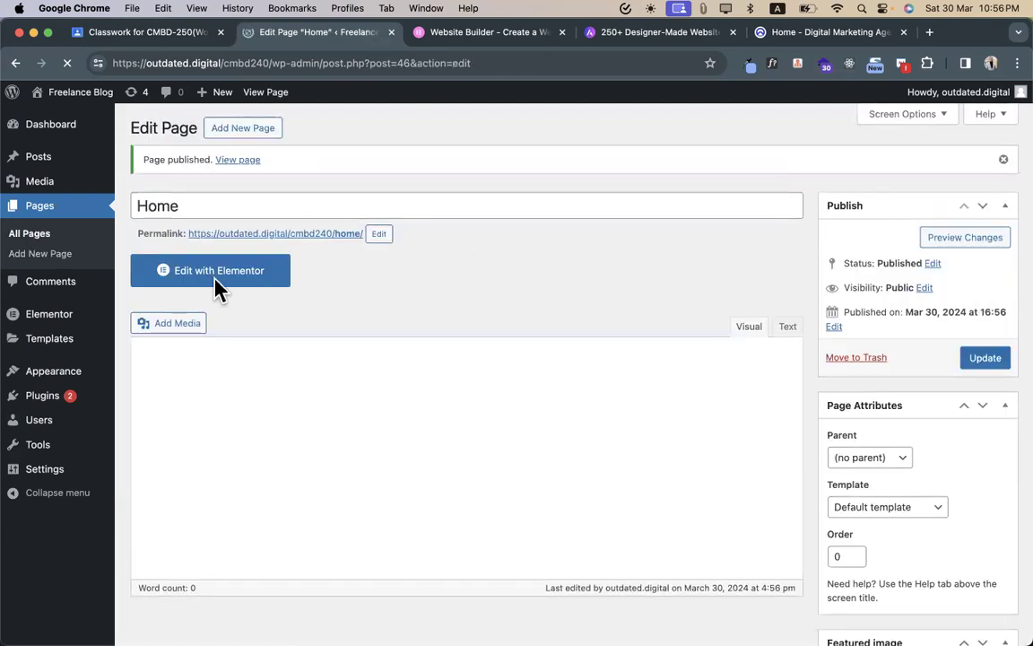
- Open the Home page for editing in Elementor and dismiss the Elementor AI notification
{"action": "left_click", "coordinate": [279, 278]}
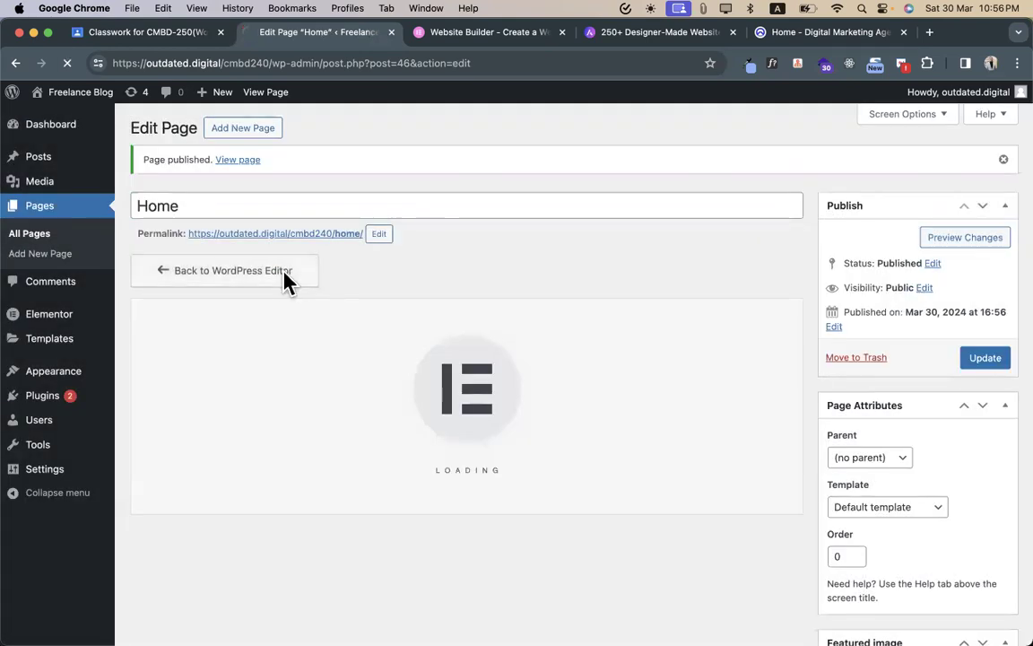
{"action": "left_click", "coordinate": [299, 283]}
{"action": "left_click", "coordinate": [554, 401]}
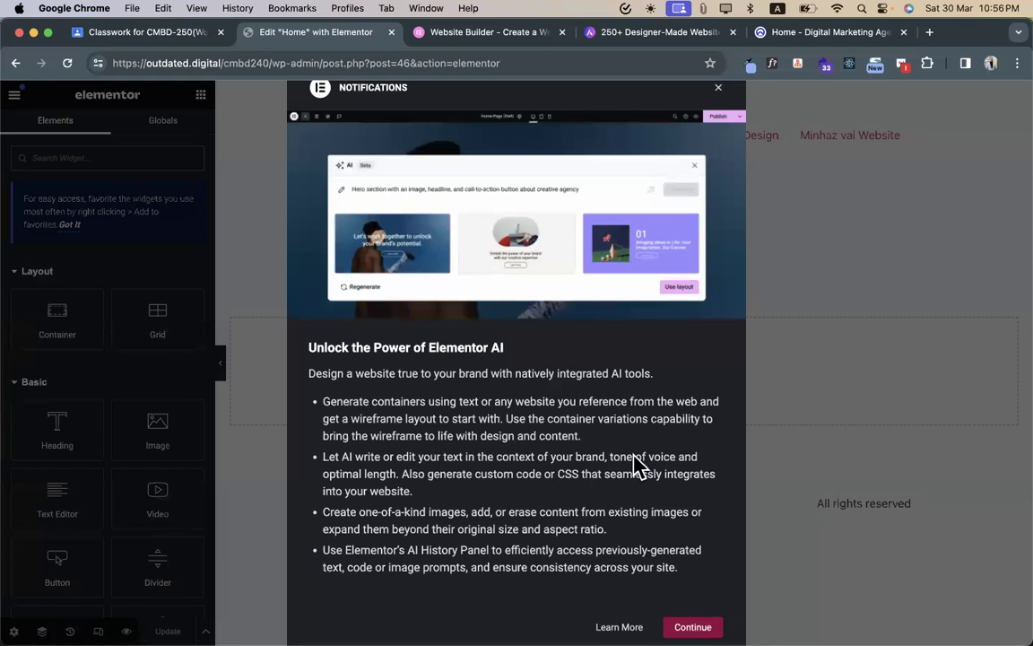
{"action": "left_click", "coordinate": [718, 91]}
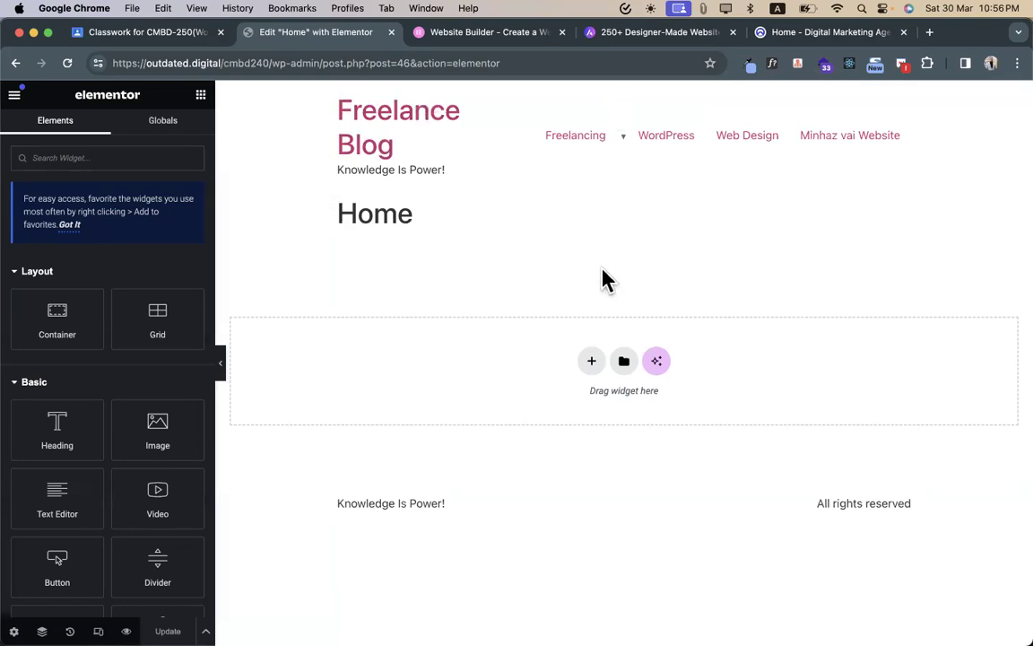
{"action": "left_click_drag", "start_coordinate": [320, 108], "coordinate": [468, 180]}
{"action": "left_click", "coordinate": [468, 189]}
{"action": "mouse_move", "coordinate": [541, 144]}
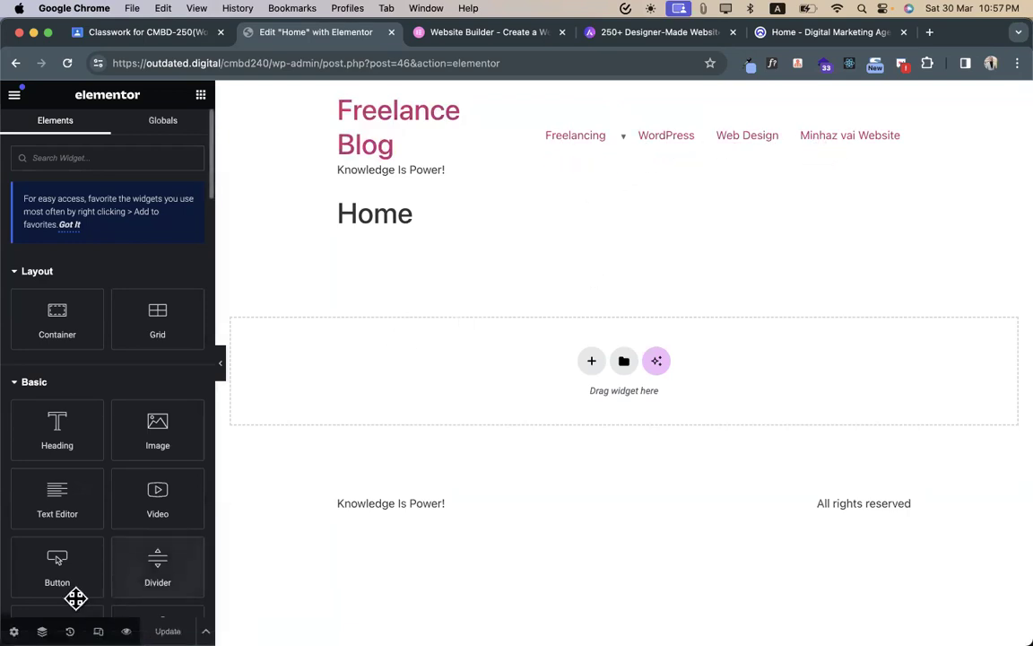
- Set the Home page's layout to Elementor Full Width in the page settings, and update the page
{"action": "left_click", "coordinate": [13, 630]}
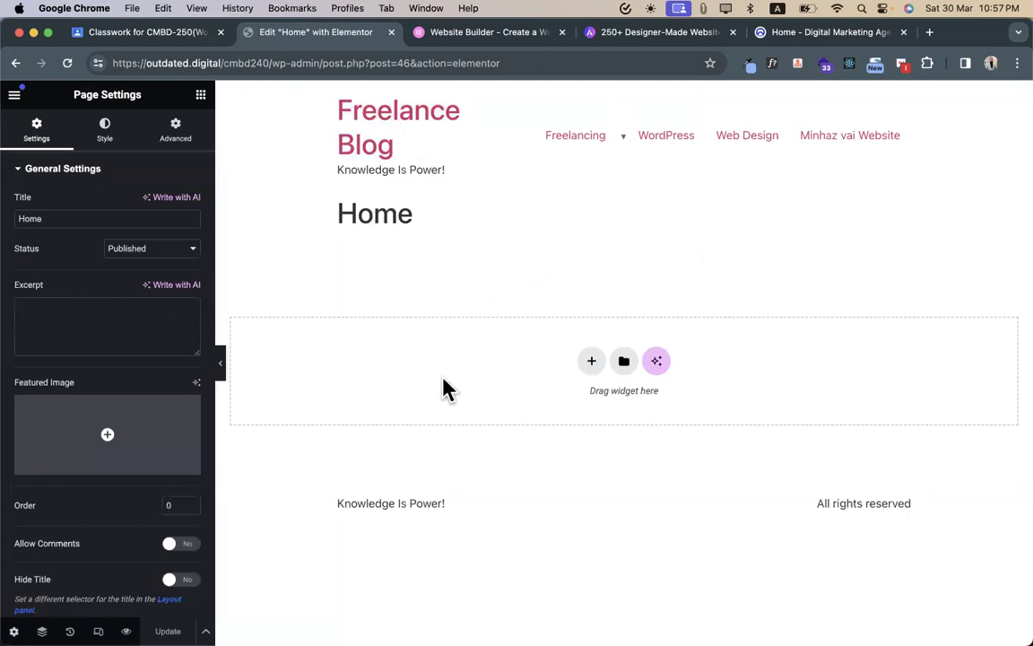
{"action": "scroll", "coordinate": [104, 529], "scroll_direction": "down", "scroll_amount": 2}
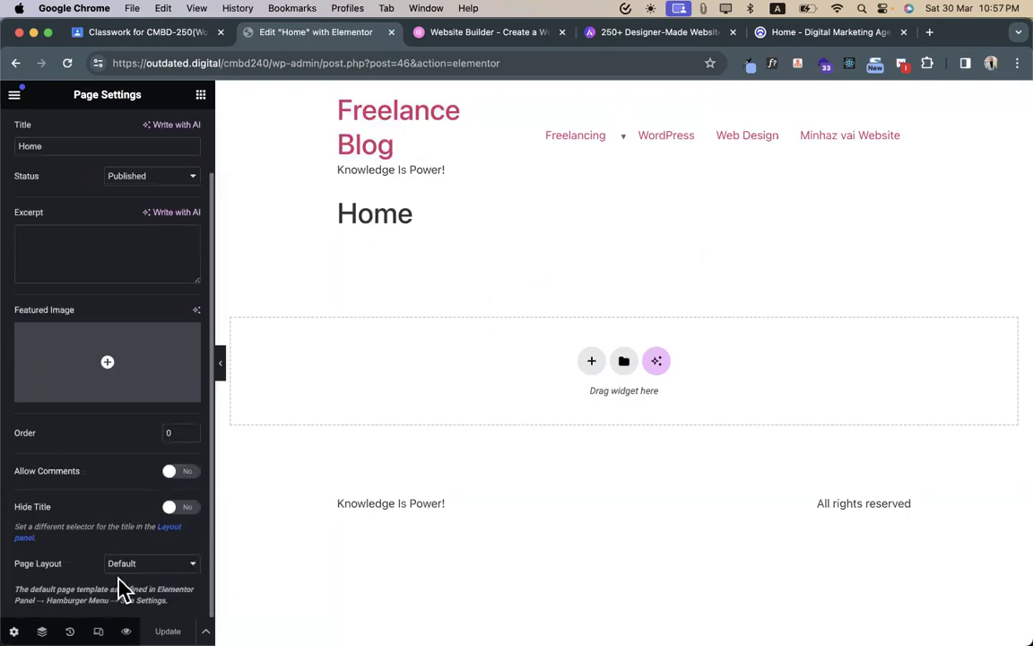
{"action": "left_click", "coordinate": [135, 568]}
{"action": "key", "text": "Escape"}
{"action": "left_click", "coordinate": [192, 607]}
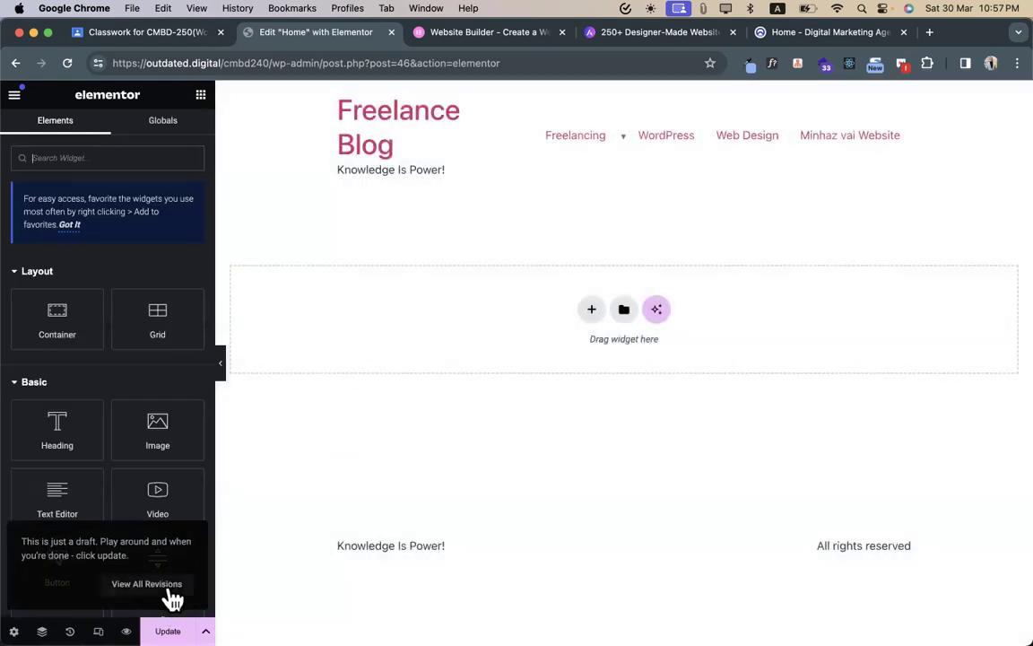
{"action": "left_click", "coordinate": [168, 630]}
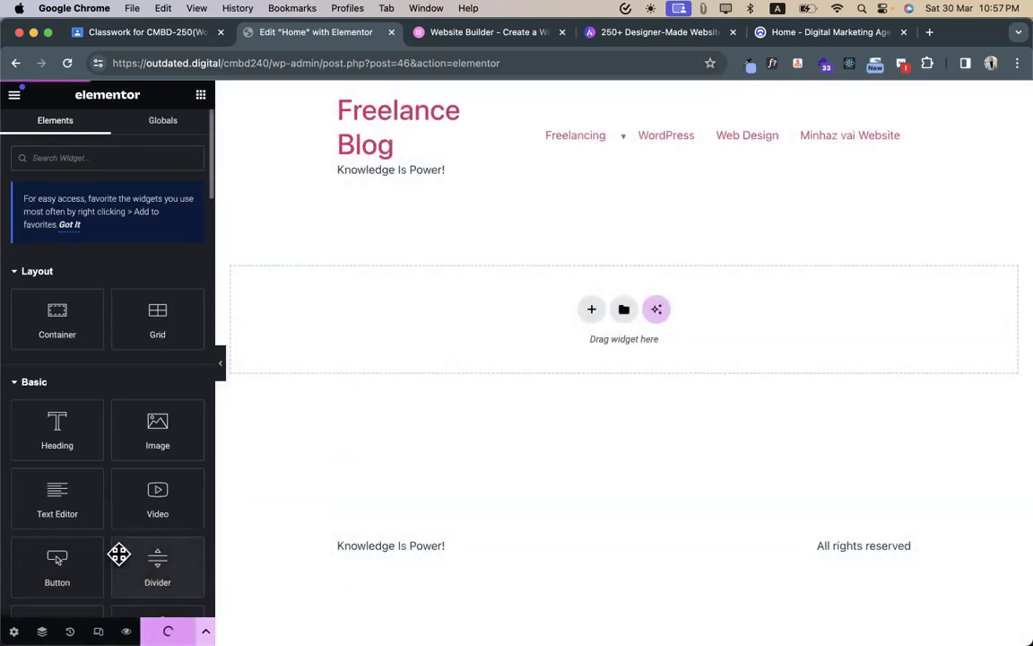
- Change the Home page's layout in the page settings to the blank one without header and footer
{"action": "scroll", "coordinate": [75, 585], "scroll_direction": "down", "scroll_amount": 10}
{"action": "left_click", "coordinate": [14, 630]}
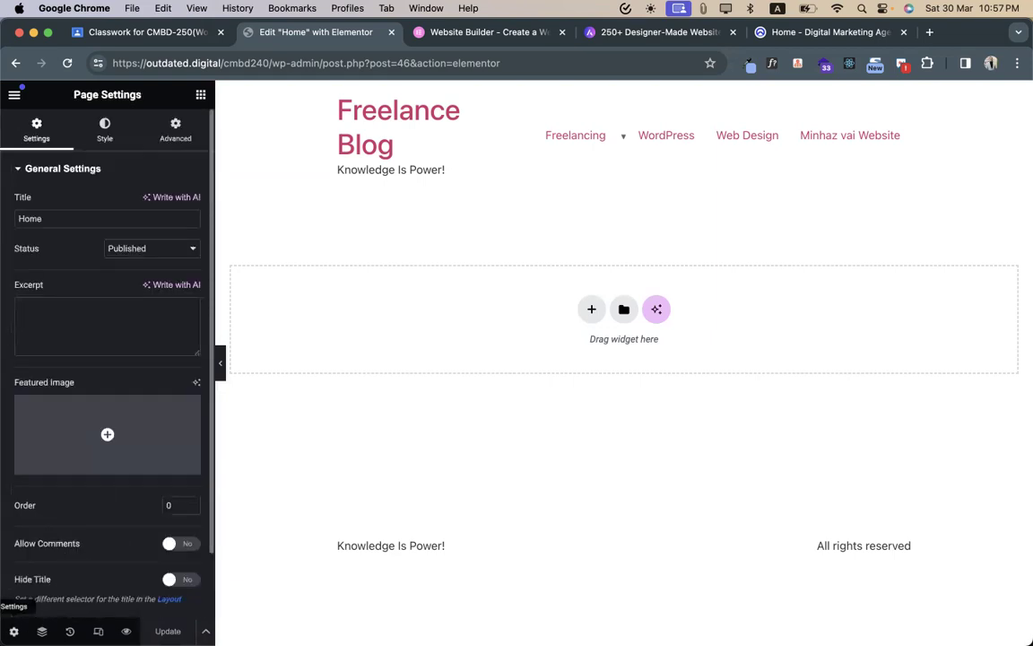
{"action": "scroll", "coordinate": [132, 433], "scroll_direction": "down", "scroll_amount": 2}
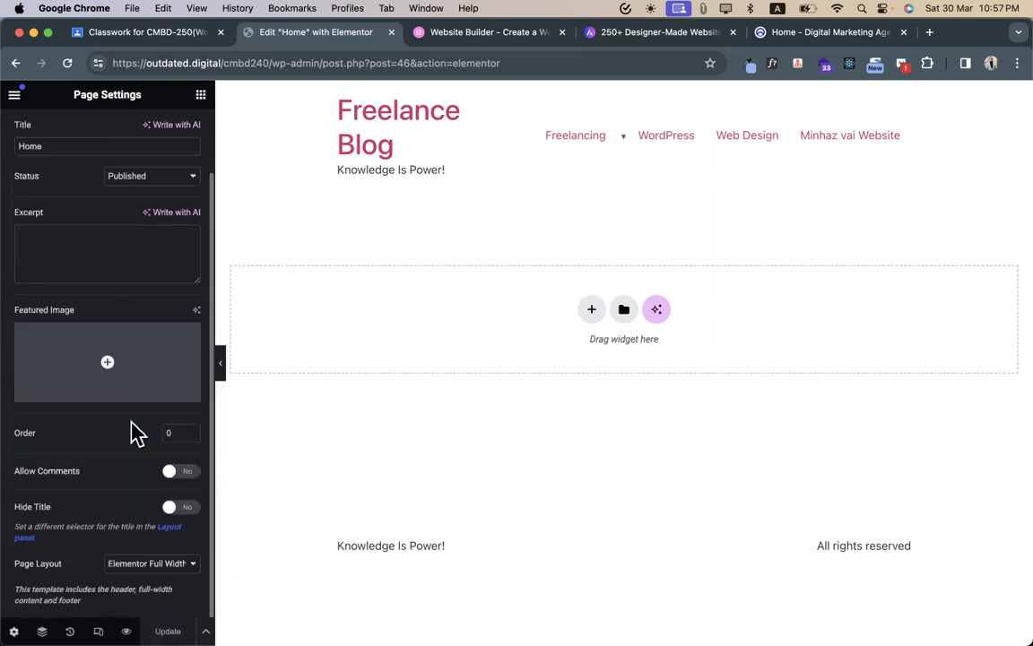
{"action": "left_click", "coordinate": [153, 564]}
{"action": "left_click", "coordinate": [158, 550]}
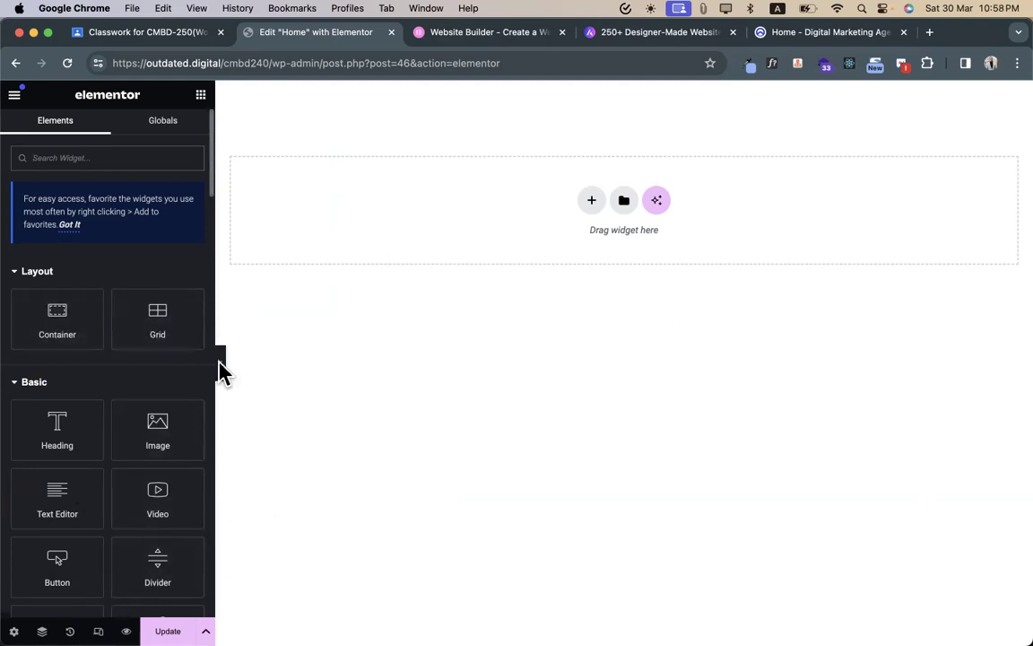
- Search the widgets for "sec", clear the search, and add a Container to the empty page
{"action": "scroll", "coordinate": [57, 459], "scroll_direction": "down", "scroll_amount": 5}
{"action": "scroll", "coordinate": [58, 459], "scroll_direction": "up", "scroll_amount": 5}
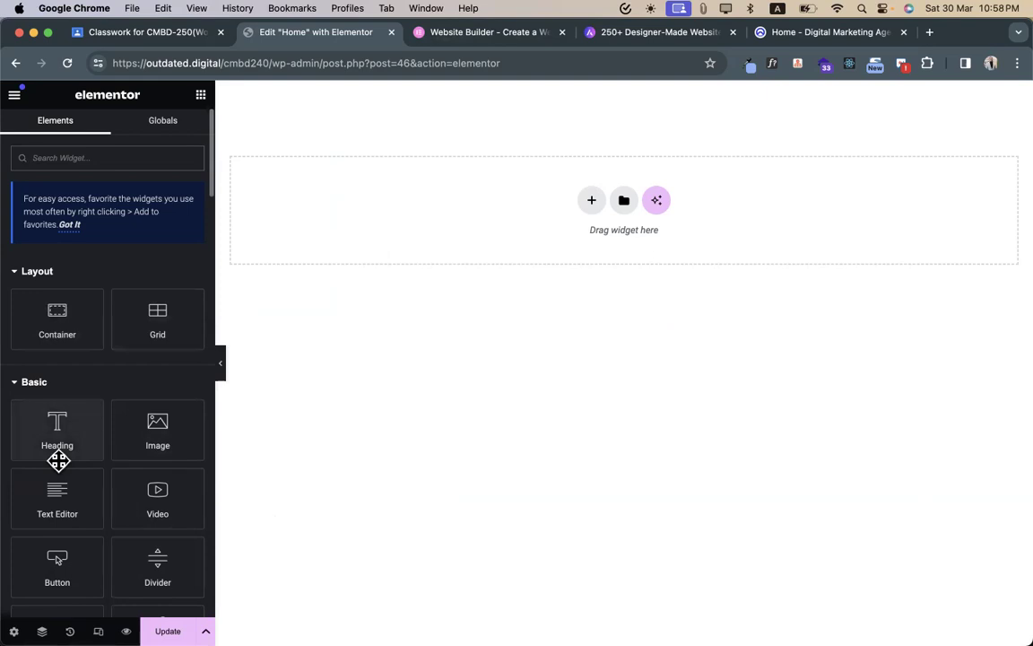
{"action": "type", "text": "sec"}
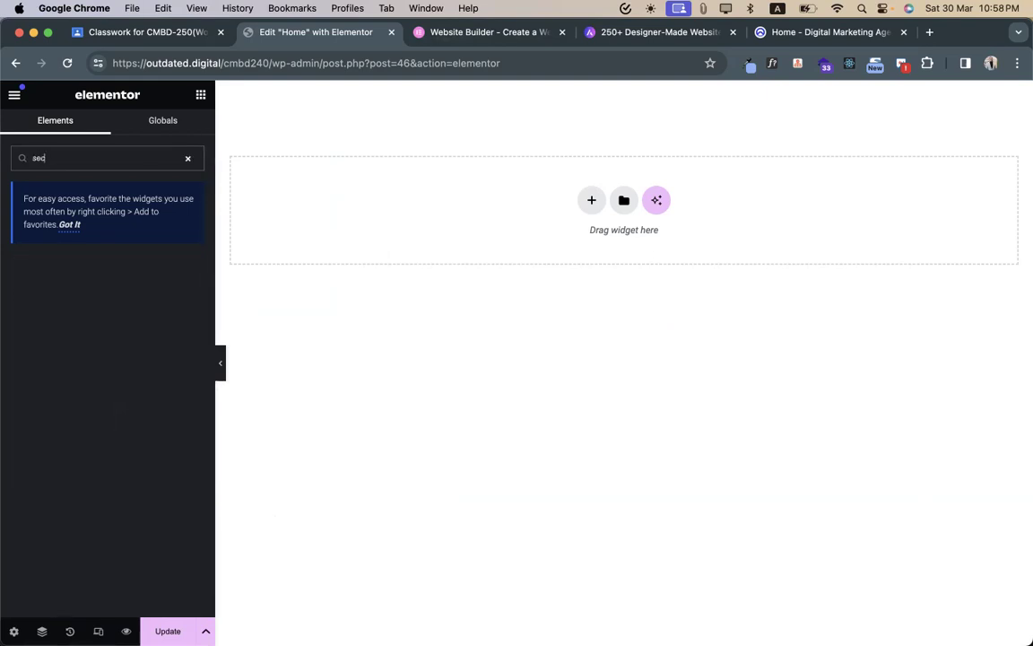
{"action": "key", "text": "BackSpace"}
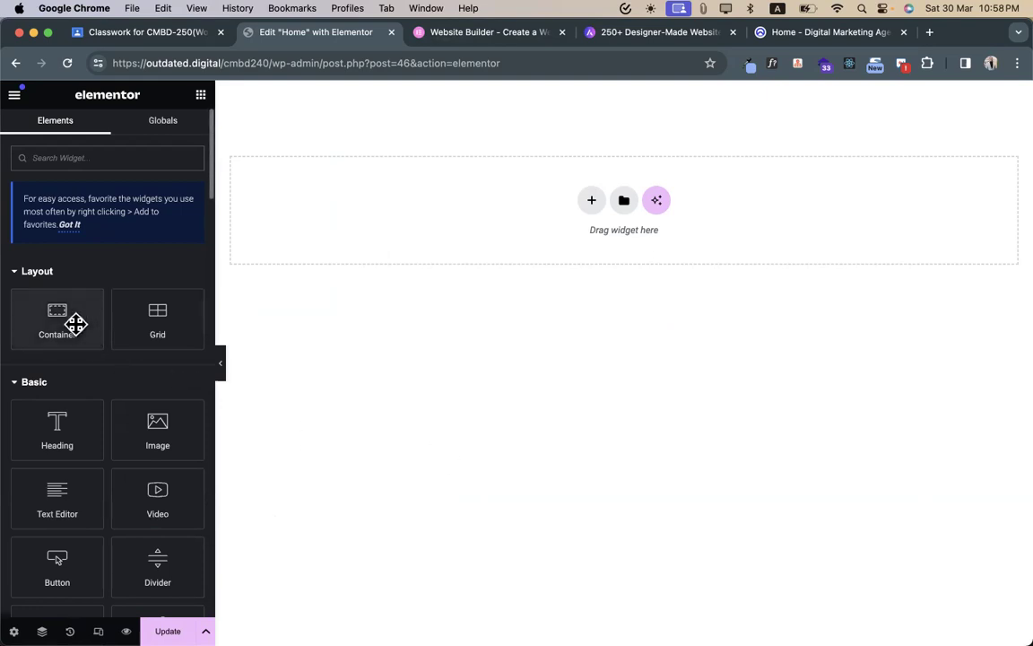
{"action": "left_click_drag", "start_coordinate": [86, 323], "coordinate": [452, 272]}
{"action": "left_click_drag", "start_coordinate": [79, 311], "coordinate": [502, 217]}
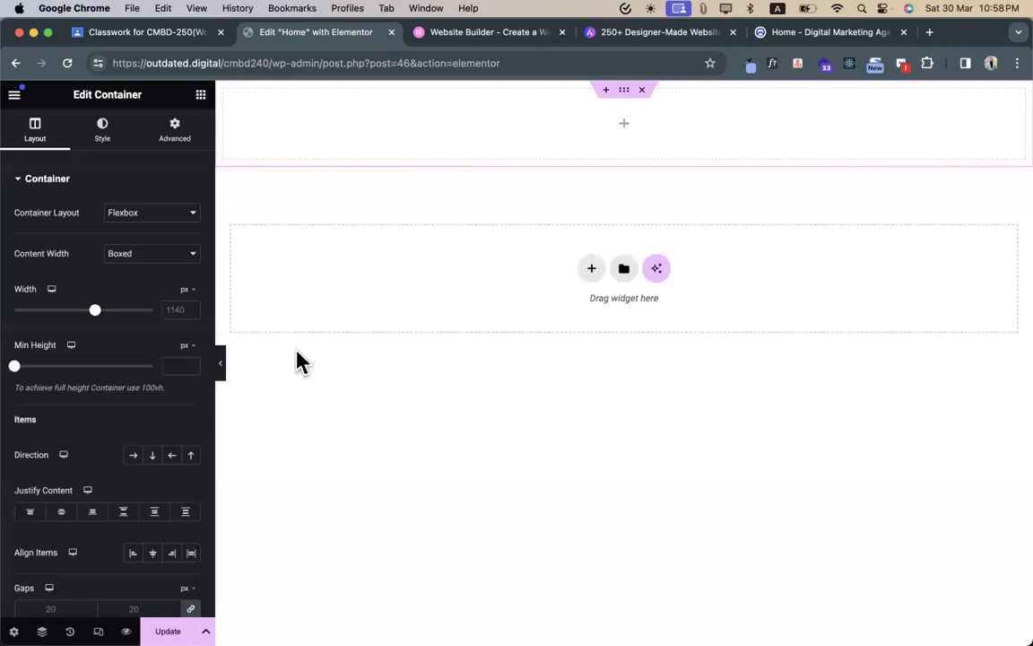
- Give the container a Solid border with a width of 8 px on all sides
{"action": "left_click", "coordinate": [124, 144]}
{"action": "left_click", "coordinate": [168, 142]}
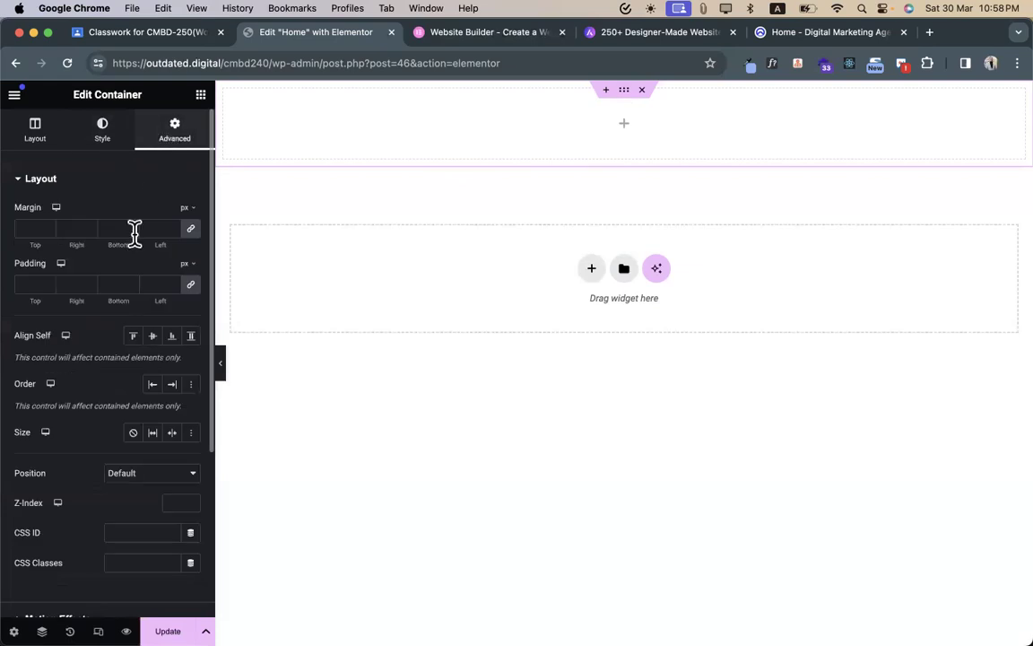
{"action": "scroll", "coordinate": [55, 434], "scroll_direction": "down", "scroll_amount": 5}
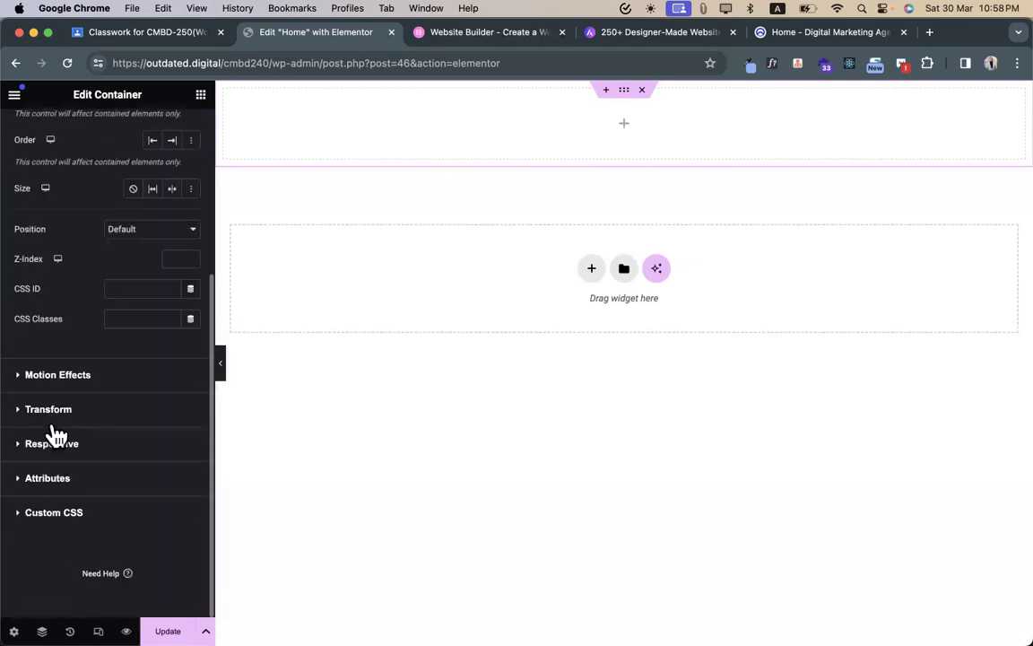
{"action": "scroll", "coordinate": [55, 434], "scroll_direction": "up", "scroll_amount": 5}
{"action": "left_click", "coordinate": [101, 139]}
{"action": "left_click", "coordinate": [67, 186]}
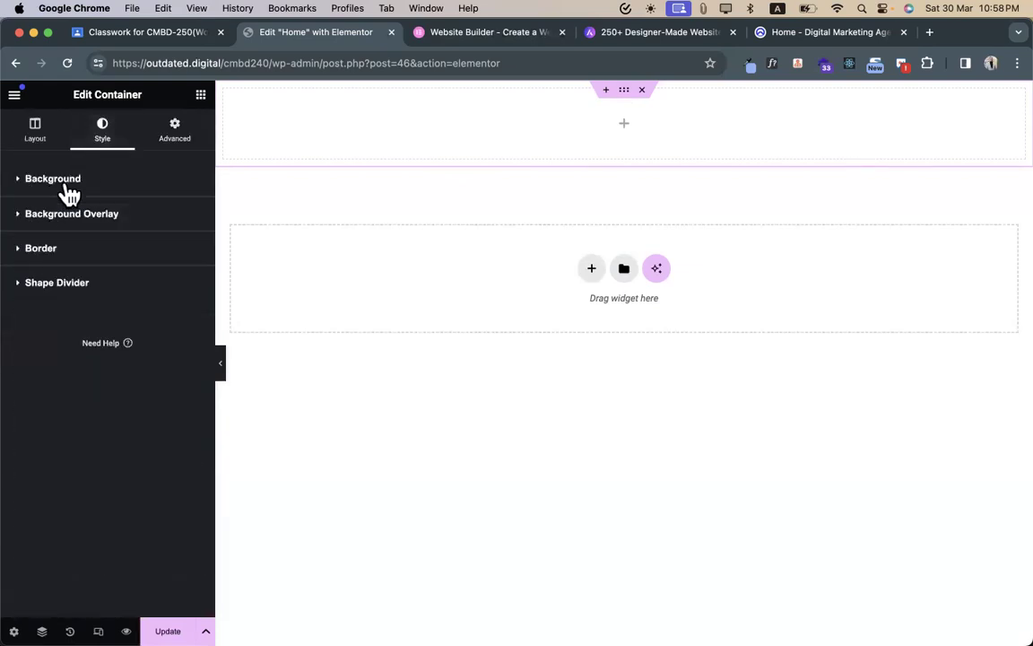
{"action": "left_click", "coordinate": [32, 249]}
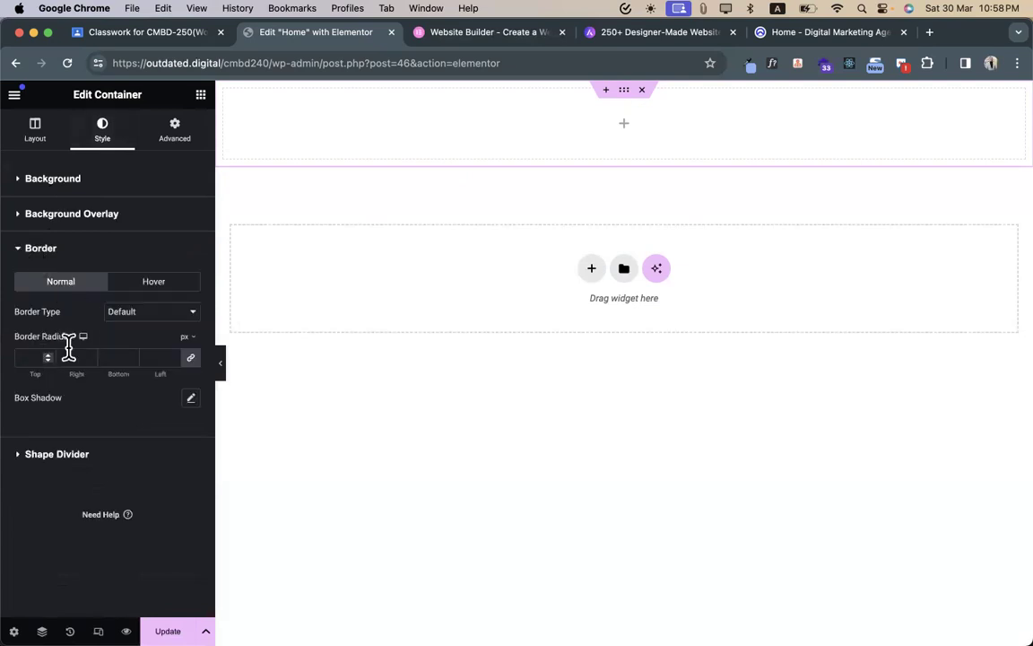
{"action": "left_click", "coordinate": [129, 313]}
{"action": "left_click", "coordinate": [126, 347]}
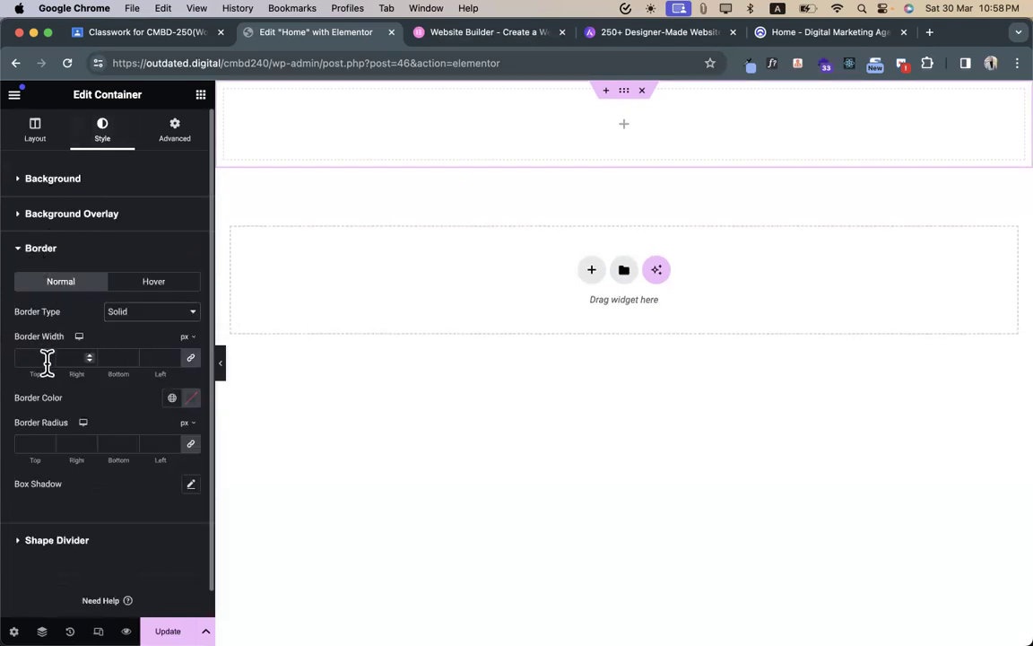
{"action": "left_click", "coordinate": [31, 357]}
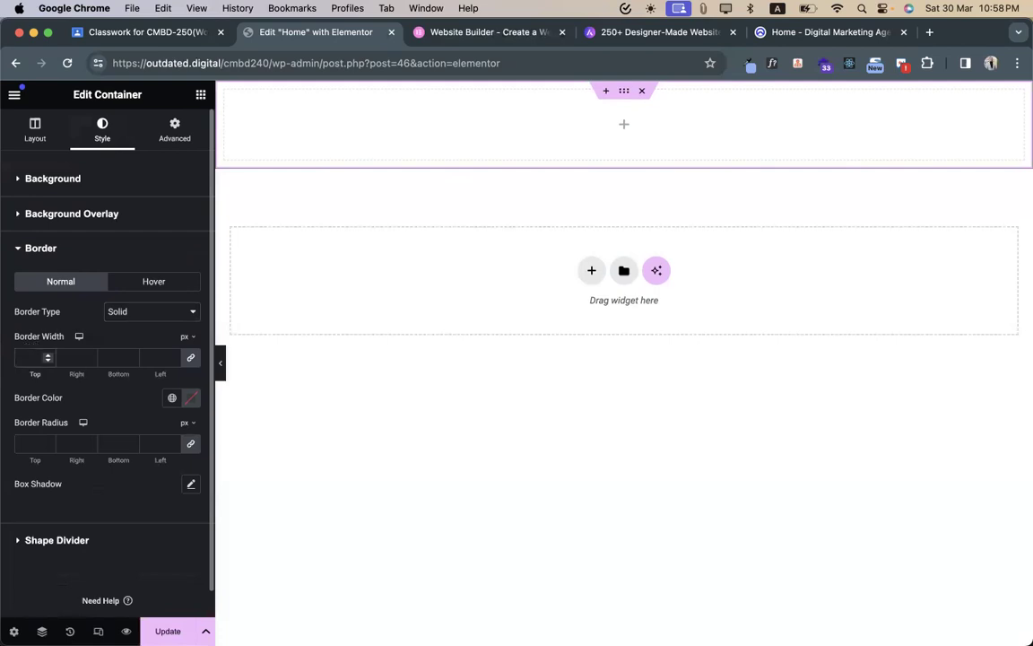
{"action": "type", "text": "8"}
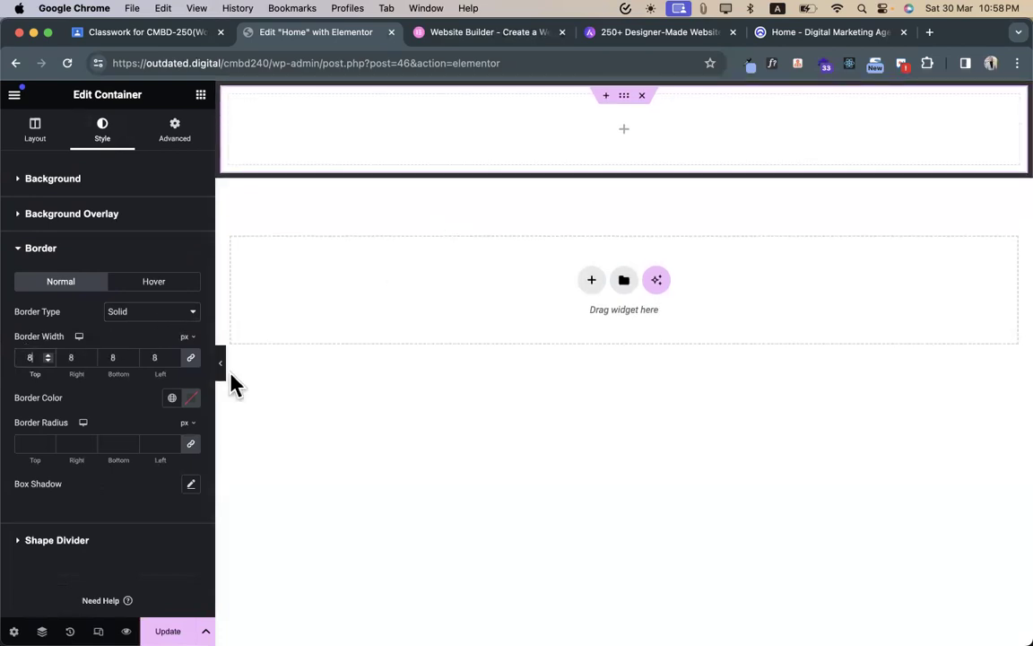
- Set the container's border color to red #F50000 and preview the page without the editing controls
{"action": "left_click", "coordinate": [172, 398]}
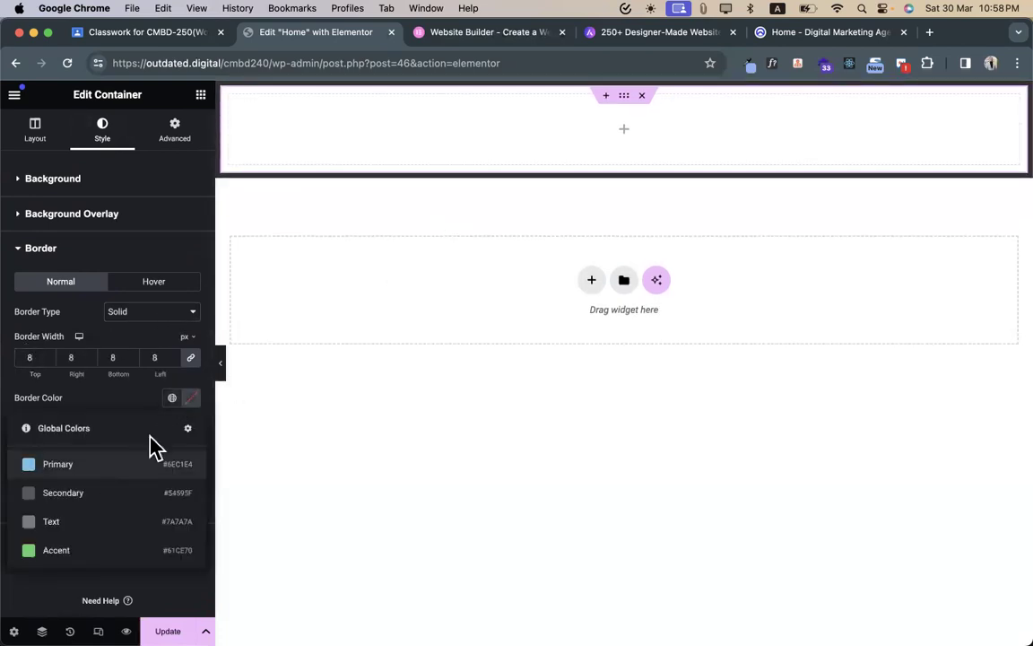
{"action": "left_click", "coordinate": [192, 399]}
{"action": "left_click", "coordinate": [192, 398]}
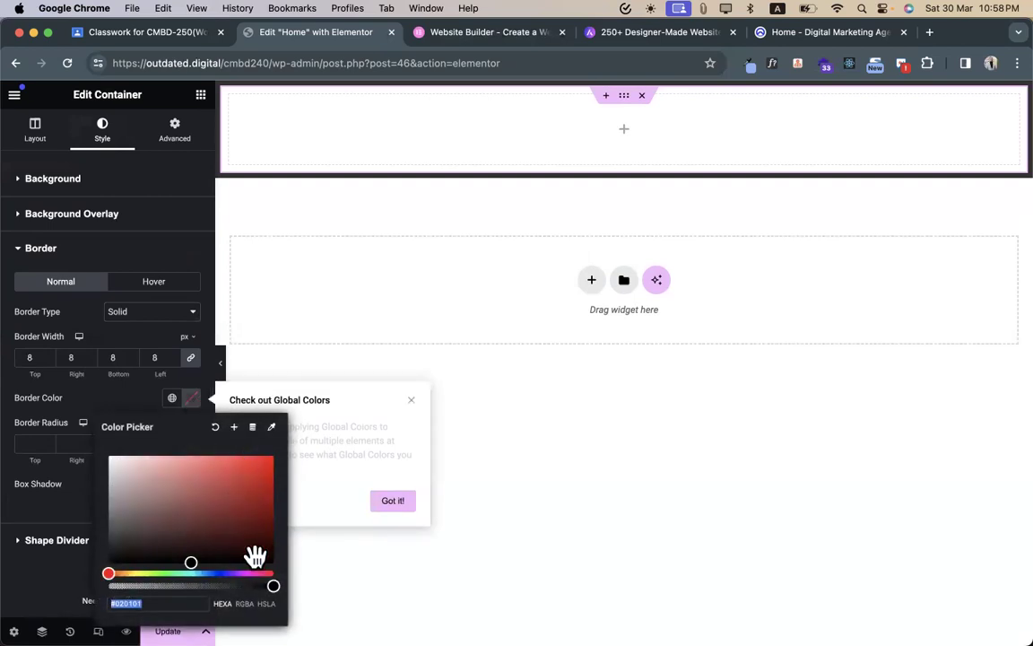
{"action": "left_click_drag", "start_coordinate": [254, 477], "coordinate": [287, 461]}
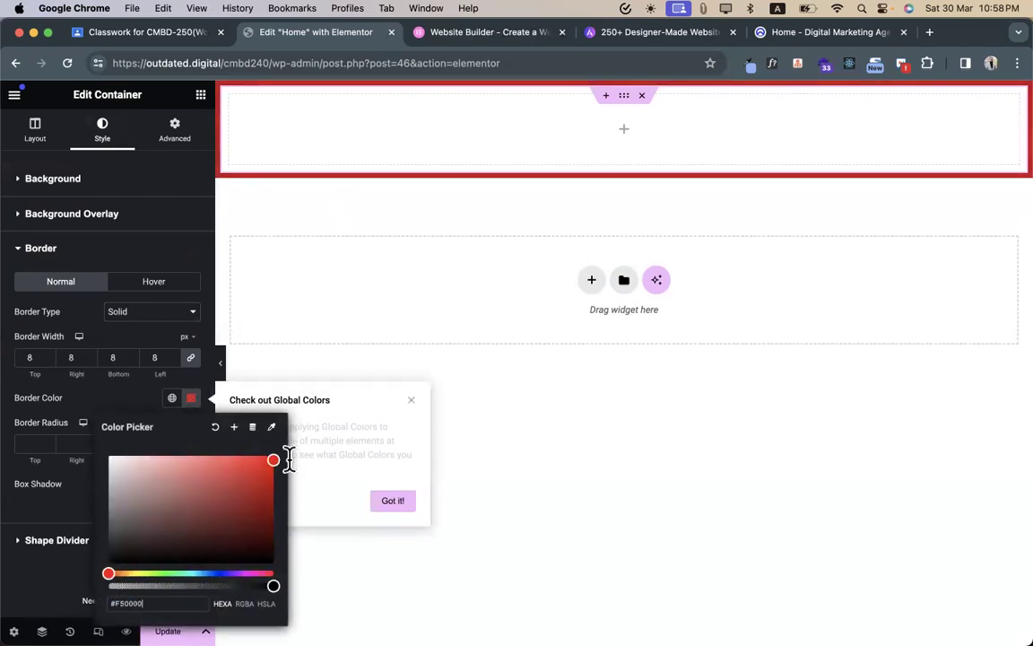
{"action": "left_click", "coordinate": [223, 366]}
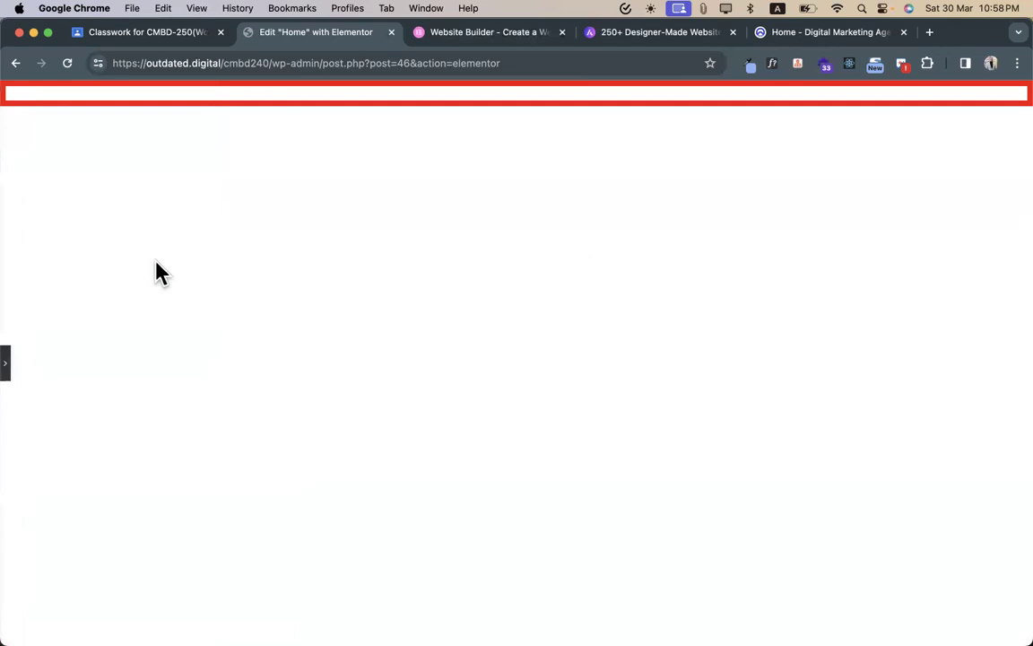
{"action": "left_click", "coordinate": [6, 369]}
{"action": "left_click", "coordinate": [6, 363]}
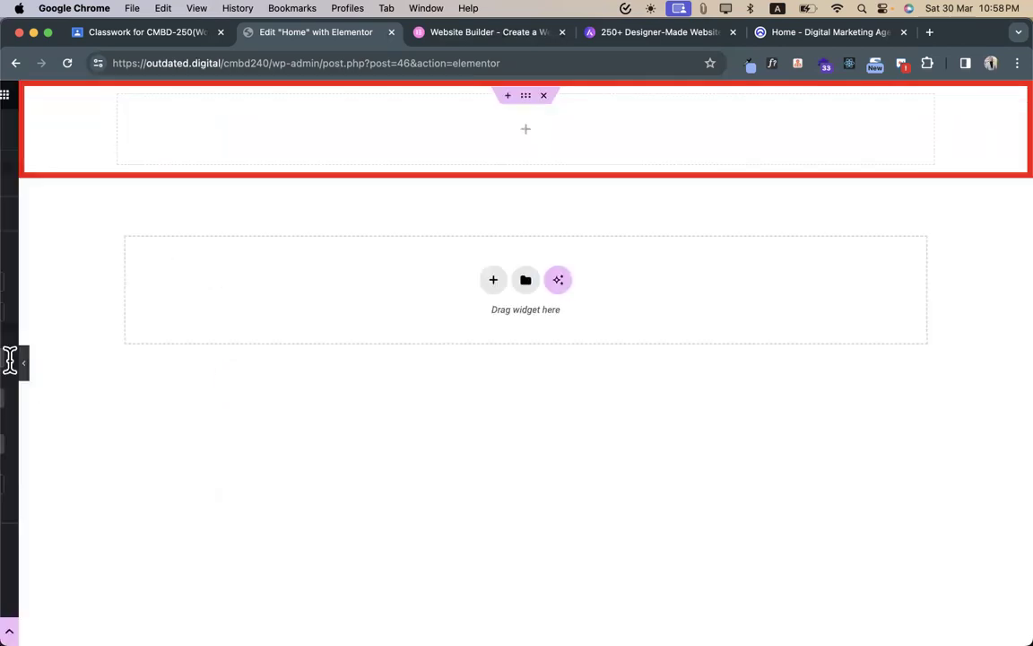
- Set the container's padding to 0 px on all sides and preview the page at full width
{"action": "left_click", "coordinate": [176, 128]}
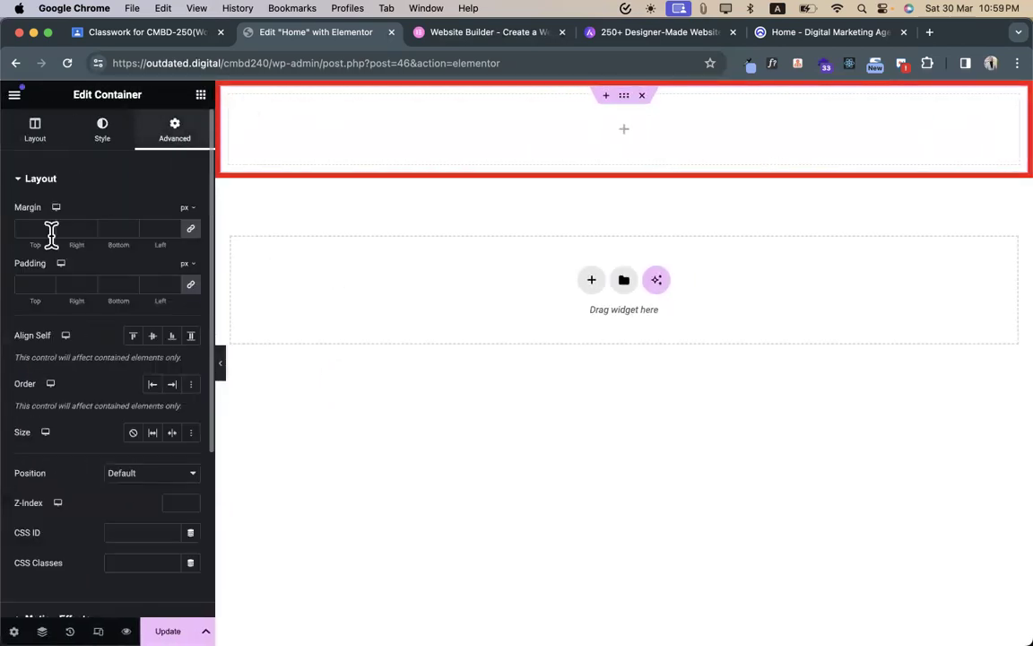
{"action": "left_click", "coordinate": [27, 281]}
{"action": "type", "text": "0"}
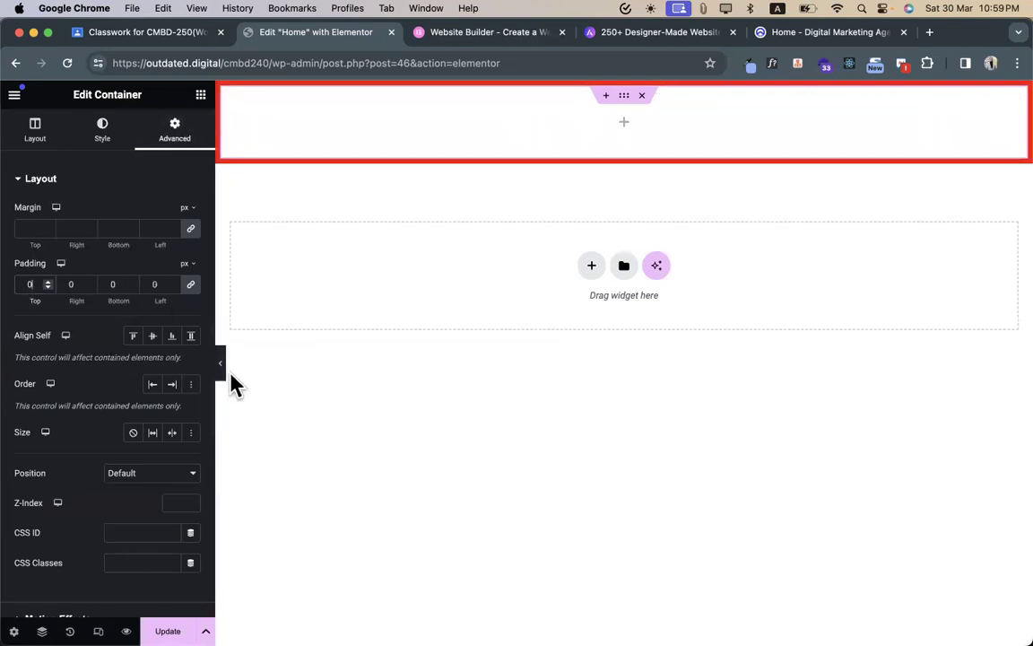
{"action": "left_click", "coordinate": [222, 370]}
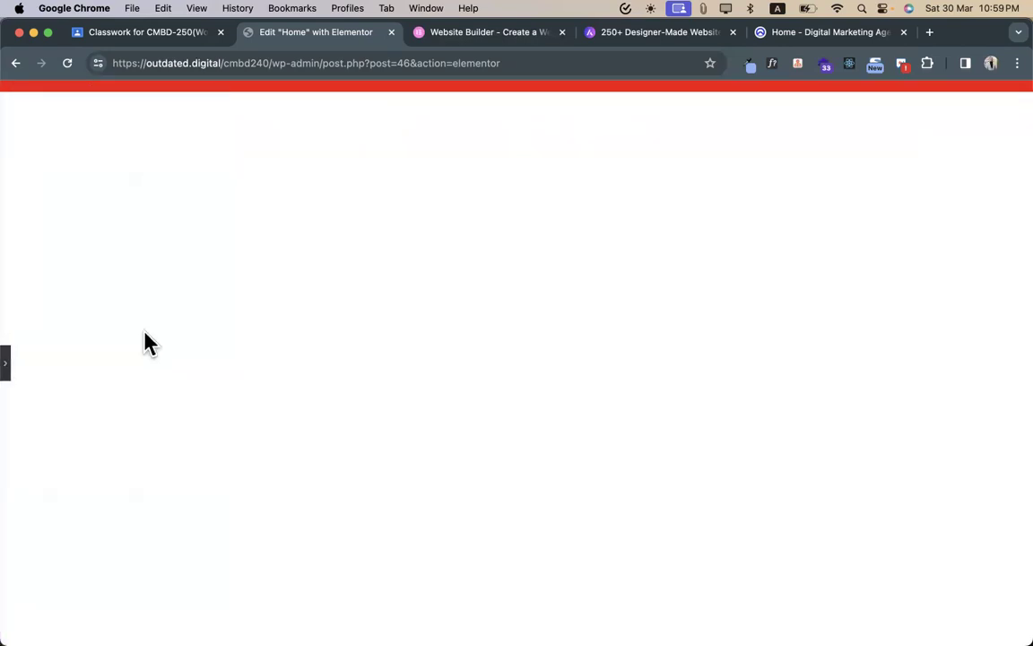
{"action": "left_click", "coordinate": [8, 364]}
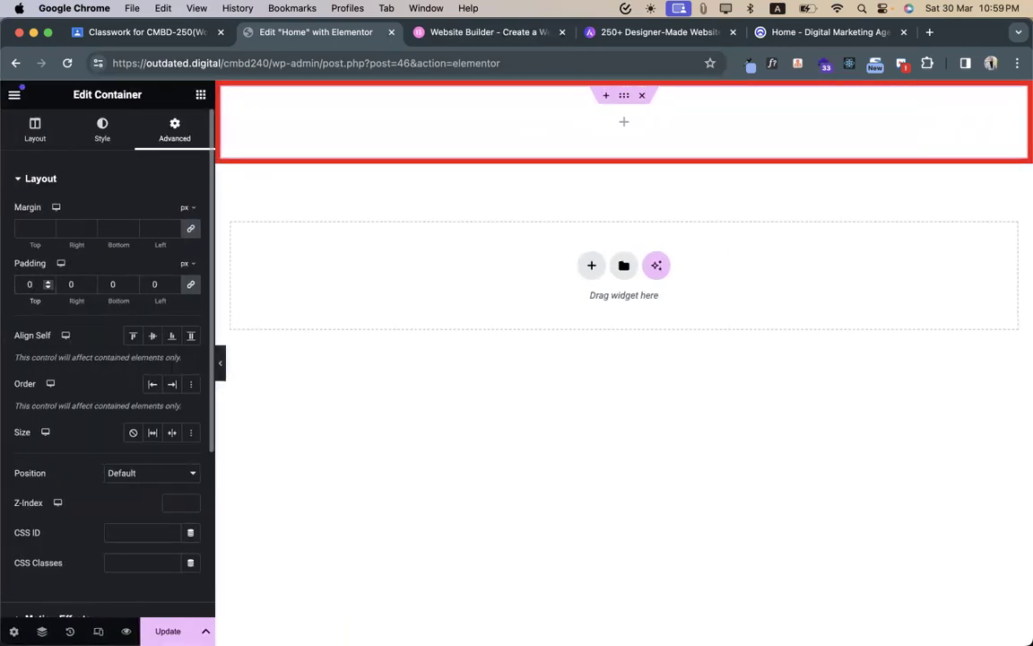
- Clear the container's padding values and preview the page at full width
{"action": "key", "text": "BackSpace"}
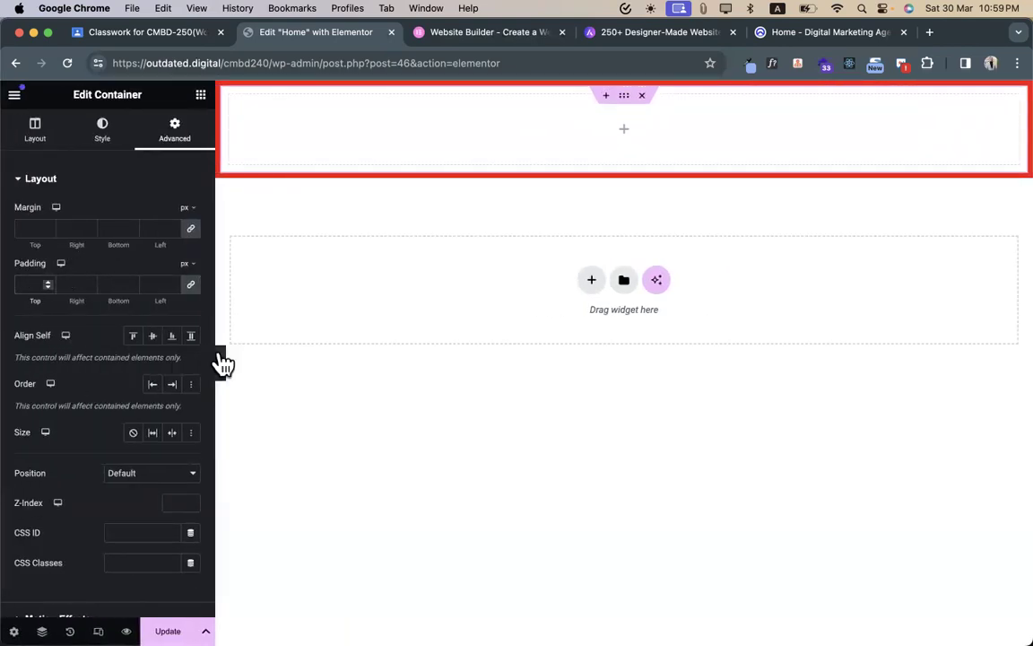
{"action": "left_click", "coordinate": [220, 363]}
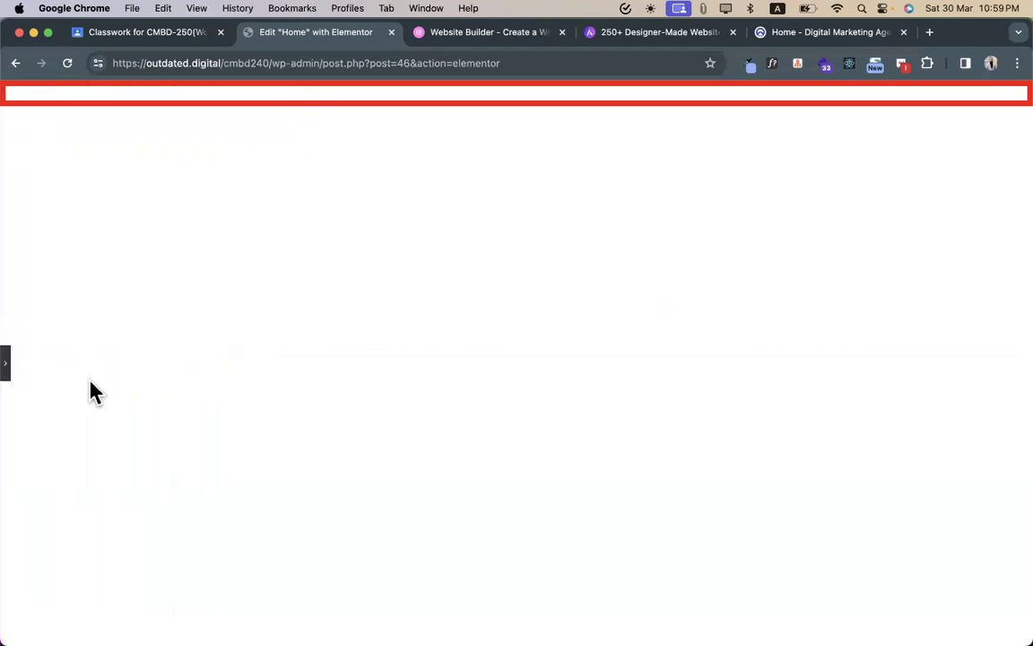
{"action": "left_click", "coordinate": [5, 362]}
- Set the container's padding back to 0 px on all sides and preview the page again
{"action": "left_click", "coordinate": [40, 285]}
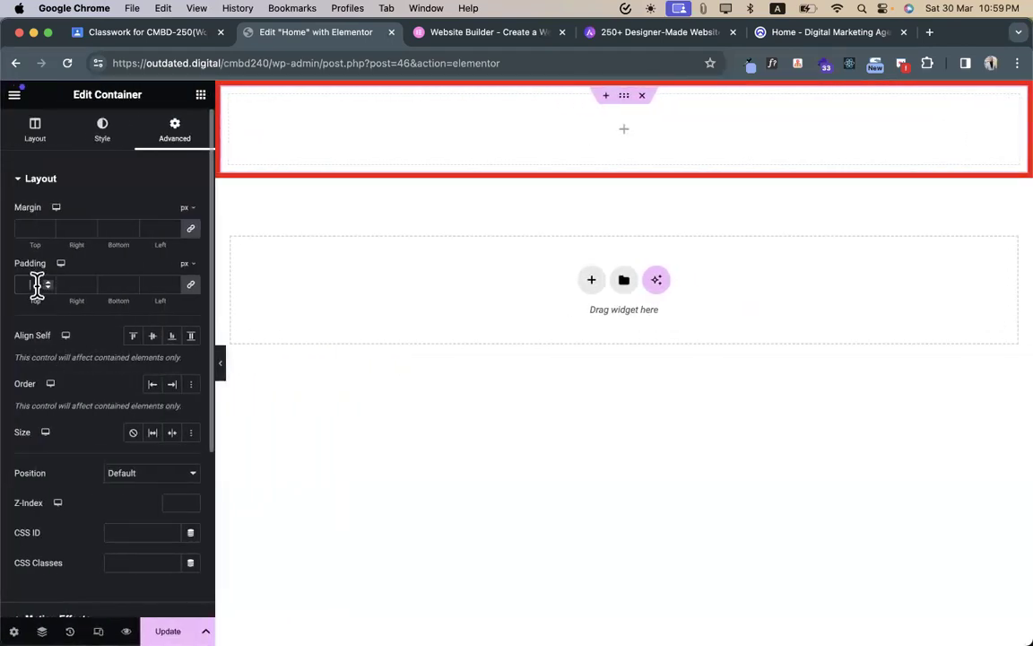
{"action": "type", "text": "0"}
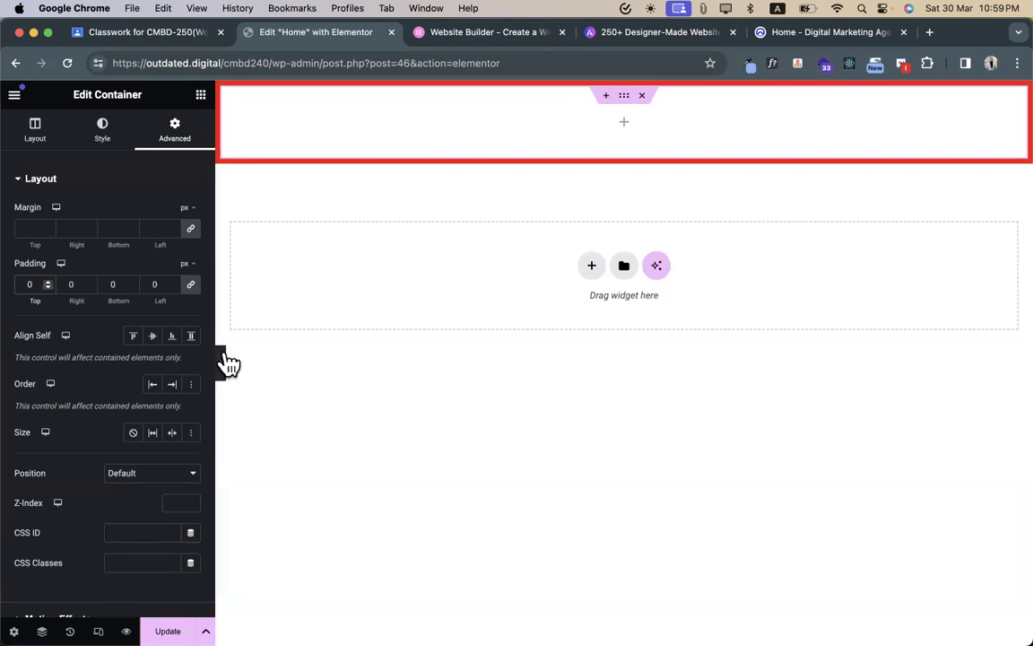
{"action": "left_click", "coordinate": [223, 362]}
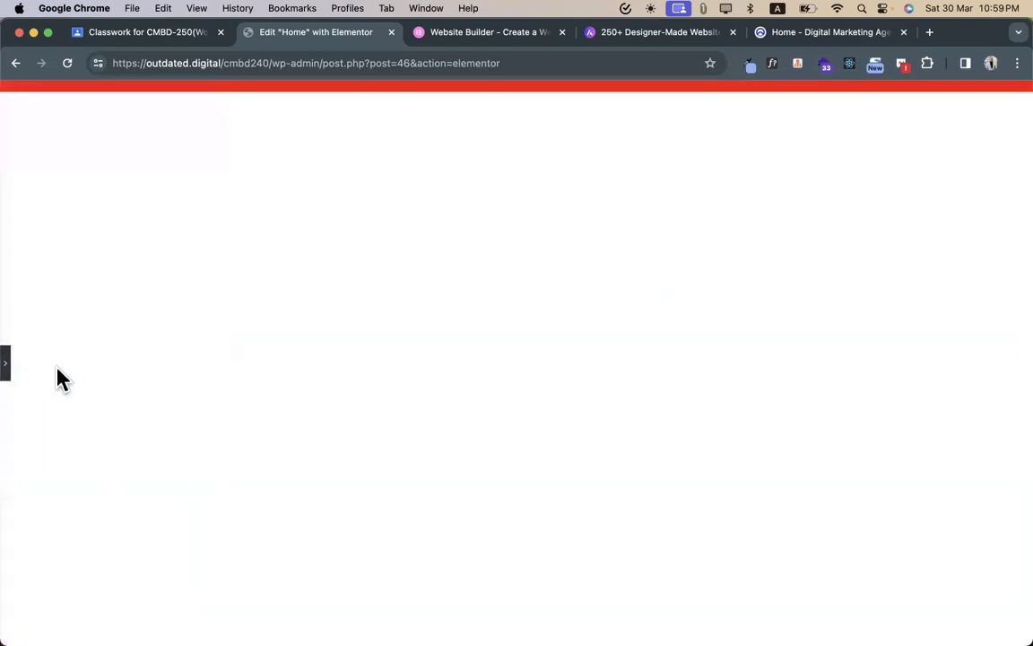
{"action": "left_click", "coordinate": [9, 363]}
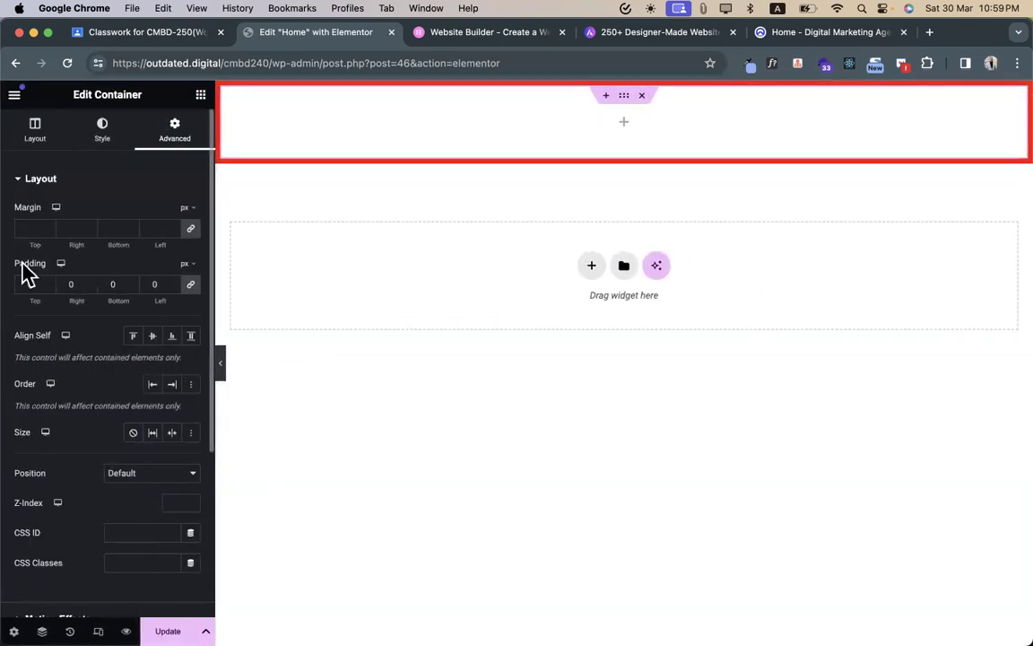
- Set the container's padding to 10 px on all sides and preview the page at full width
{"action": "left_click", "coordinate": [22, 284]}
{"action": "type", "text": "10"}
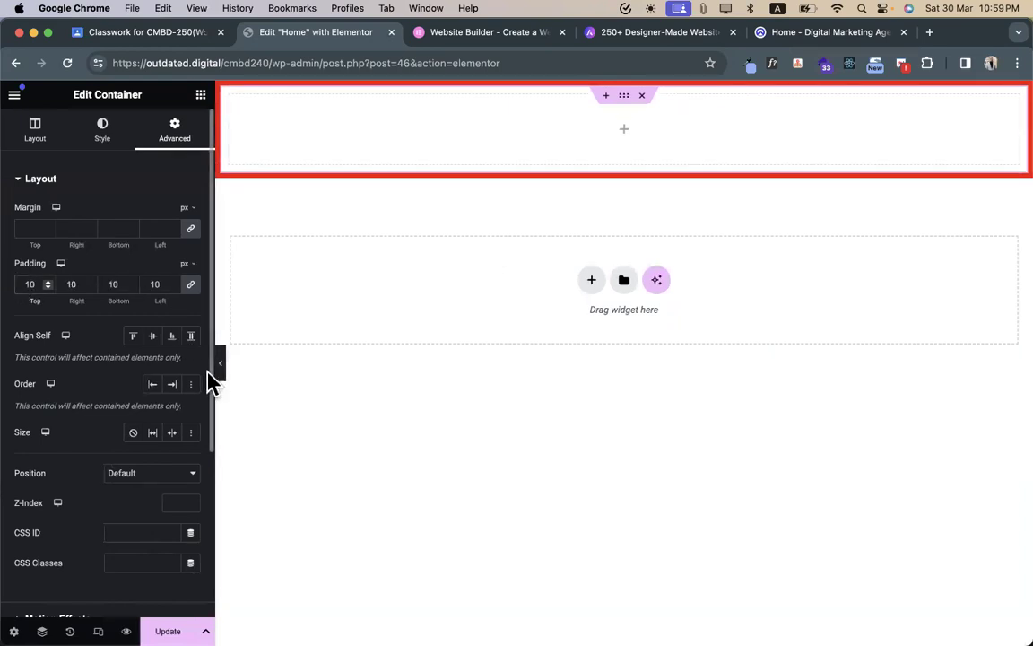
{"action": "left_click", "coordinate": [221, 366]}
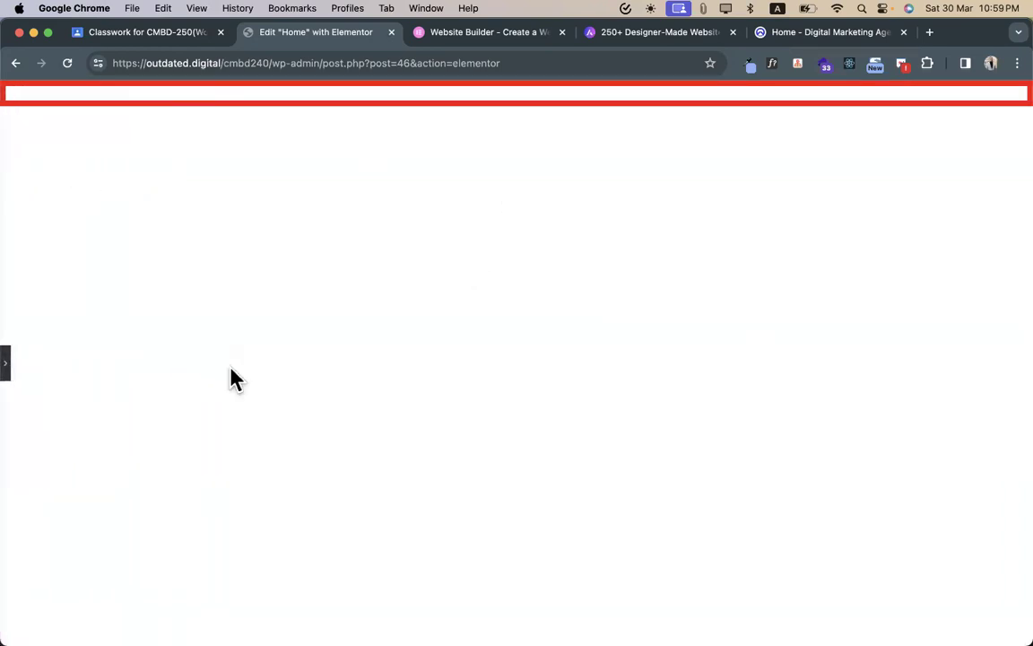
{"action": "left_click", "coordinate": [7, 364]}
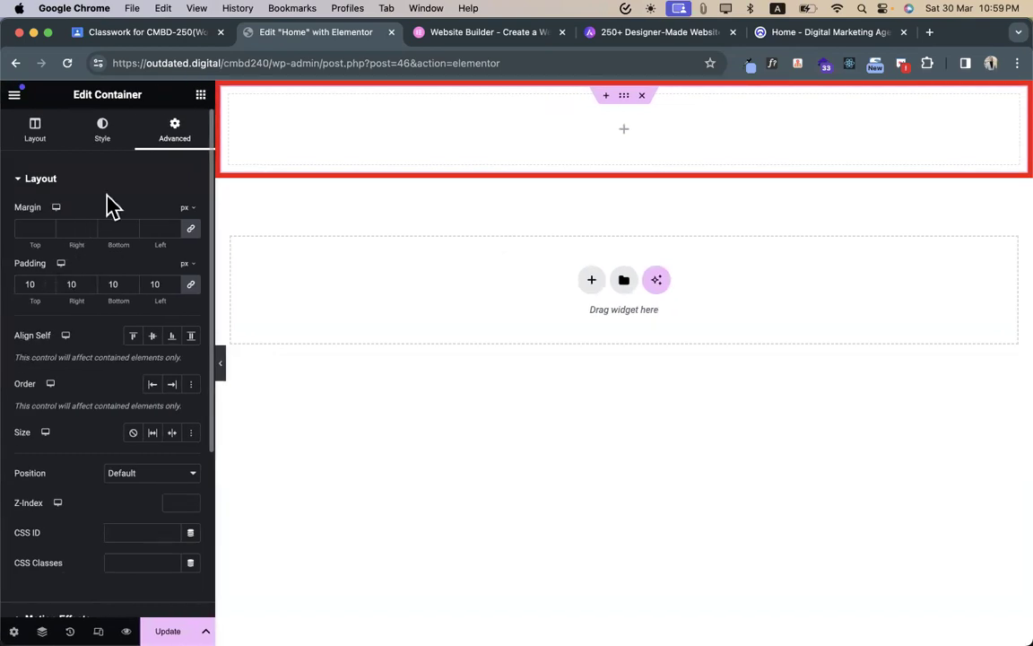
- Add a Heading widget inside the red-bordered container and switch to the Delectus demo site for reference
{"action": "left_click", "coordinate": [199, 96]}
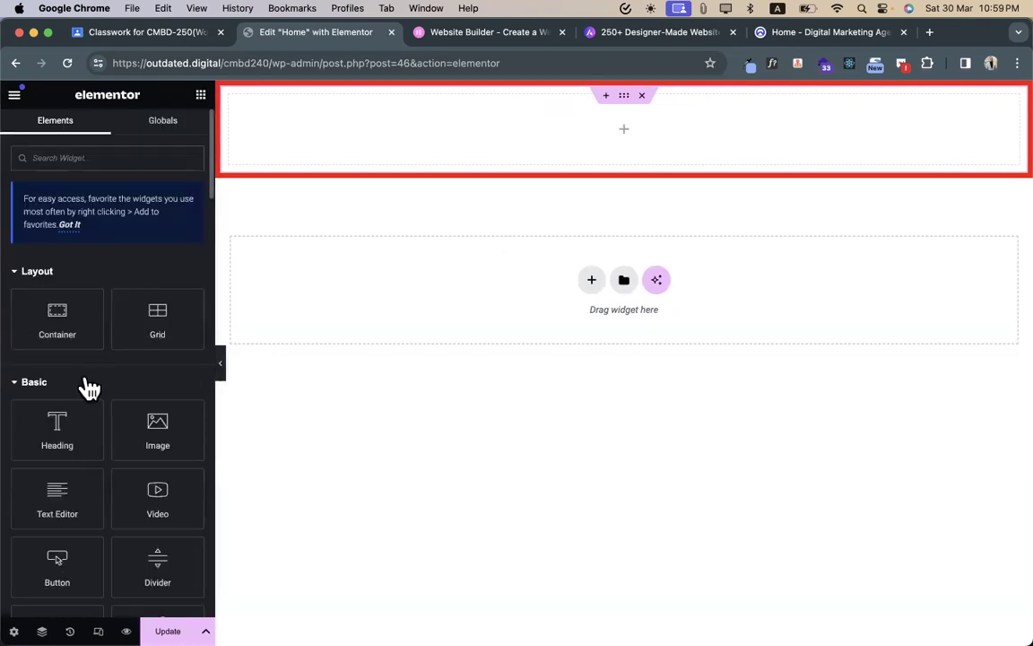
{"action": "left_click_drag", "start_coordinate": [58, 427], "coordinate": [357, 151]}
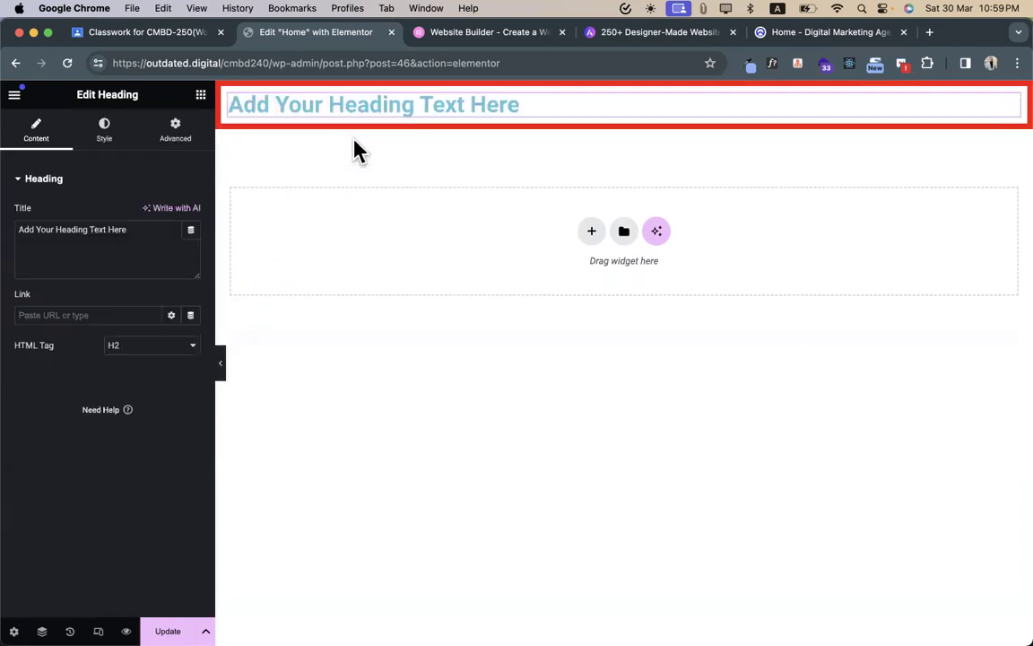
{"action": "left_click", "coordinate": [818, 34]}
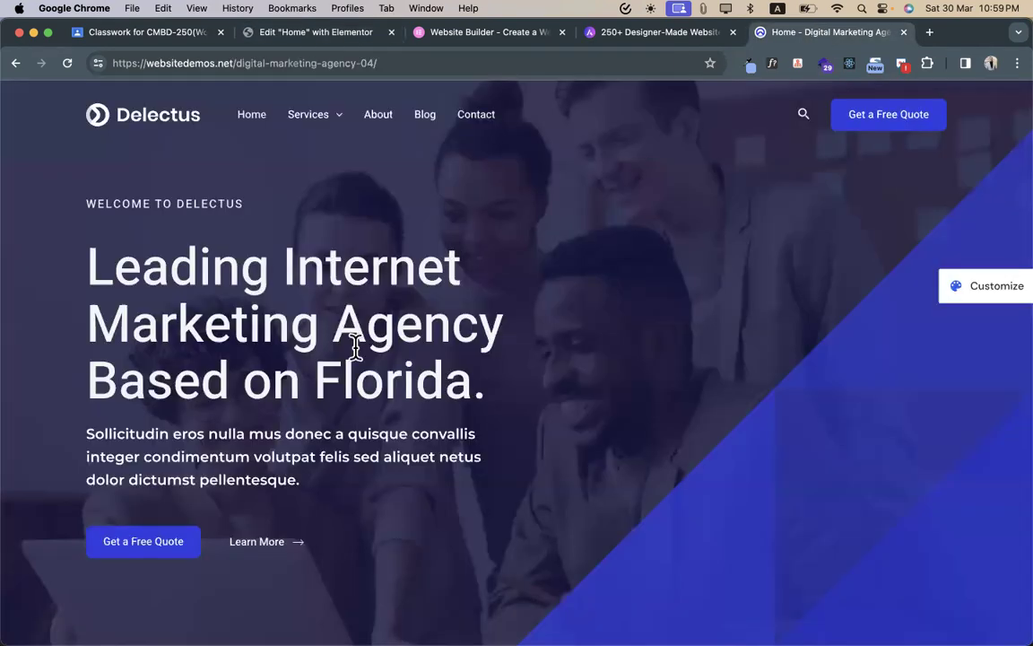
- Copy the hero heading "Leading Internet Marketing Agency Based on Florida." from the Delectus demo and use it as the Heading widget's title
{"action": "triple_click", "coordinate": [224, 281]}
{"action": "key", "text": "super+c"}
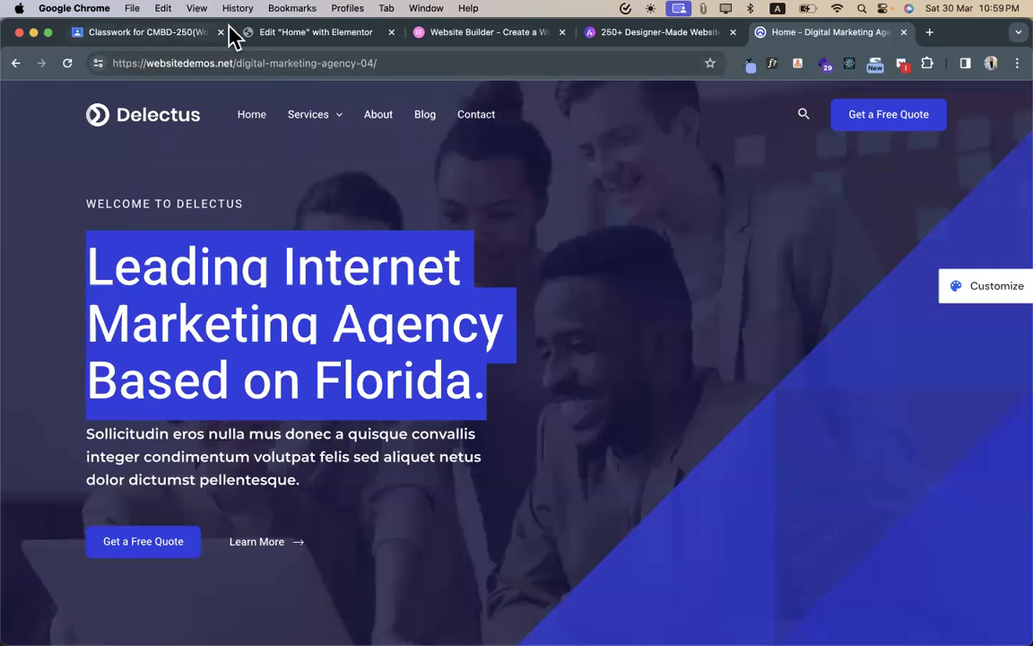
{"action": "left_click", "coordinate": [278, 34]}
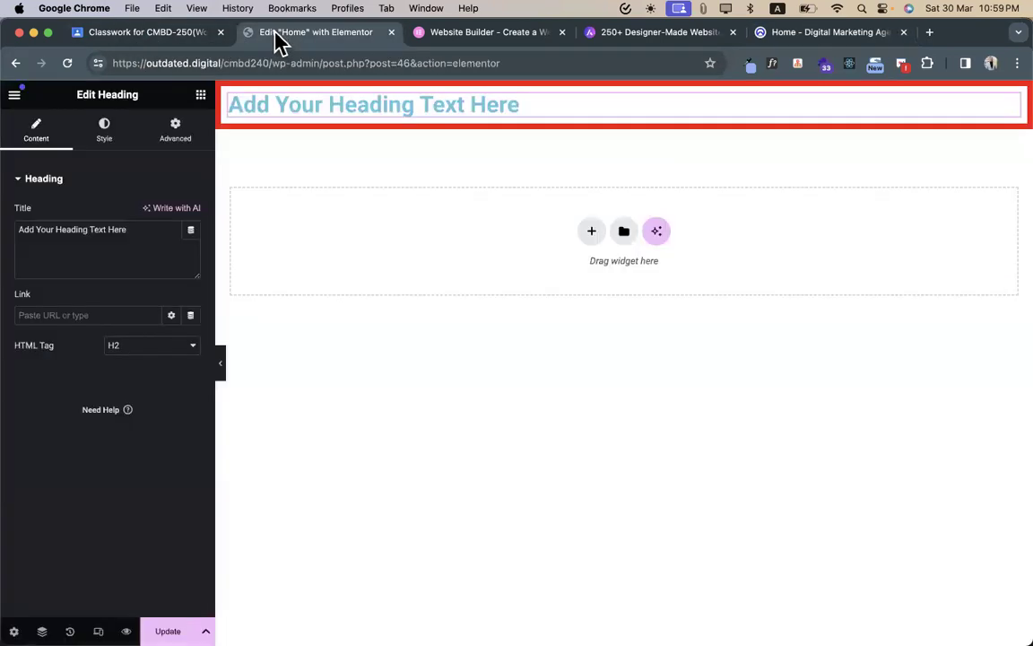
{"action": "triple_click", "coordinate": [140, 231]}
{"action": "key", "text": "super+v"}
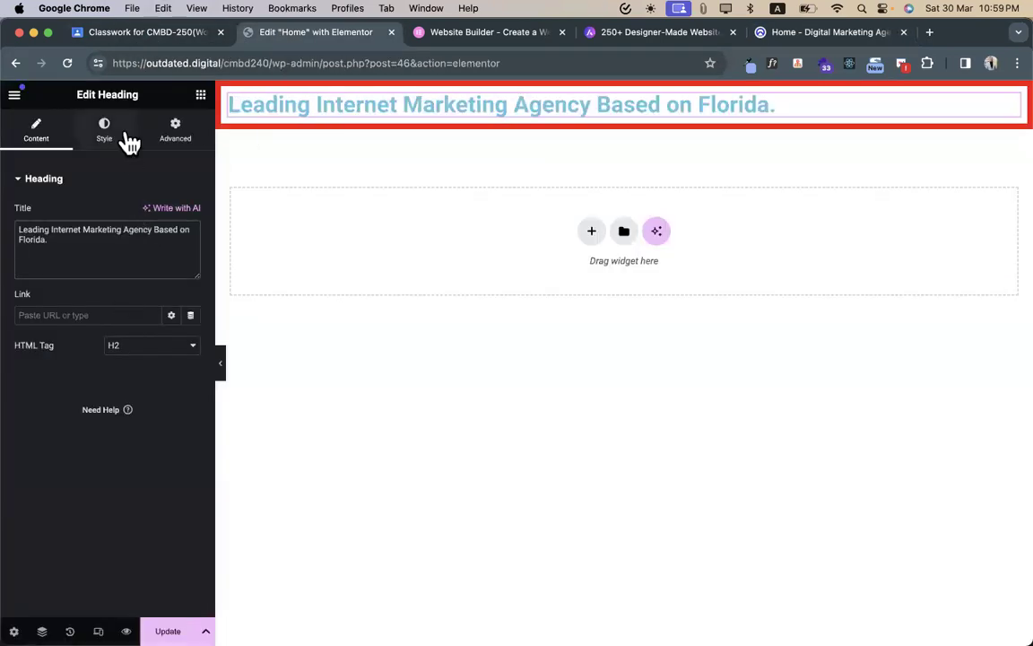
- Apply the dark grey global color to the heading text and preview the page at full width
{"action": "left_click", "coordinate": [125, 137]}
{"action": "left_click", "coordinate": [172, 243]}
{"action": "left_click", "coordinate": [95, 338]}
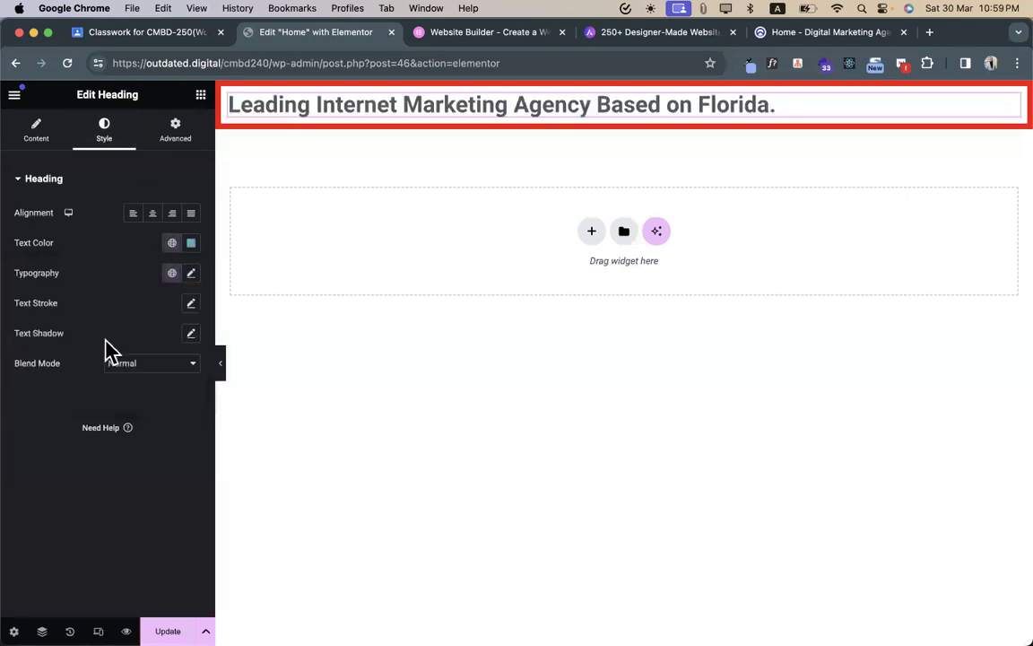
{"action": "left_click", "coordinate": [221, 367]}
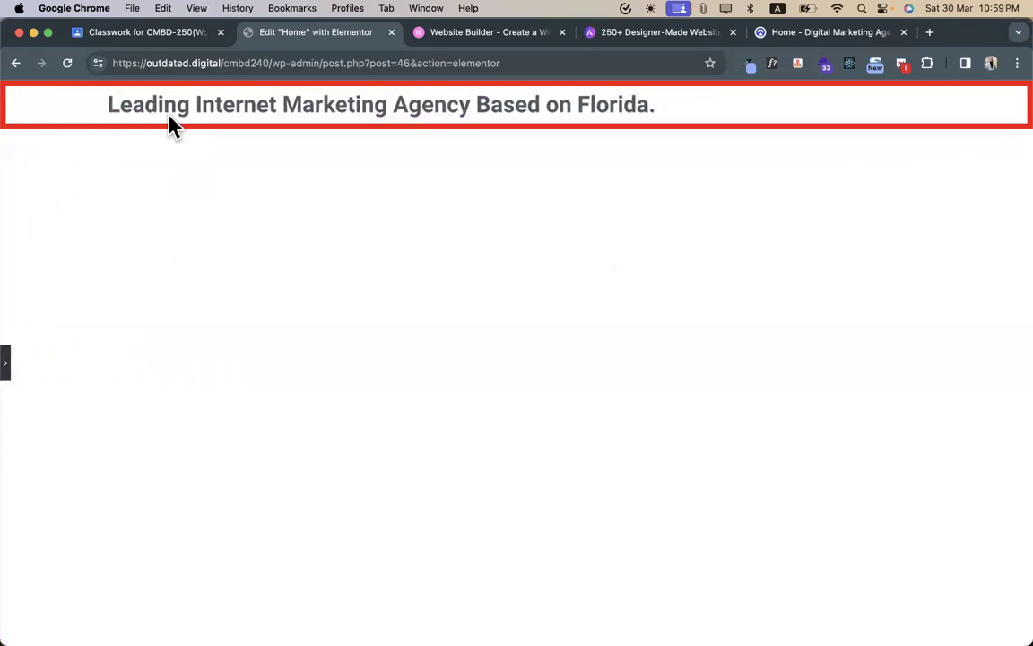
{"action": "left_click", "coordinate": [6, 364]}
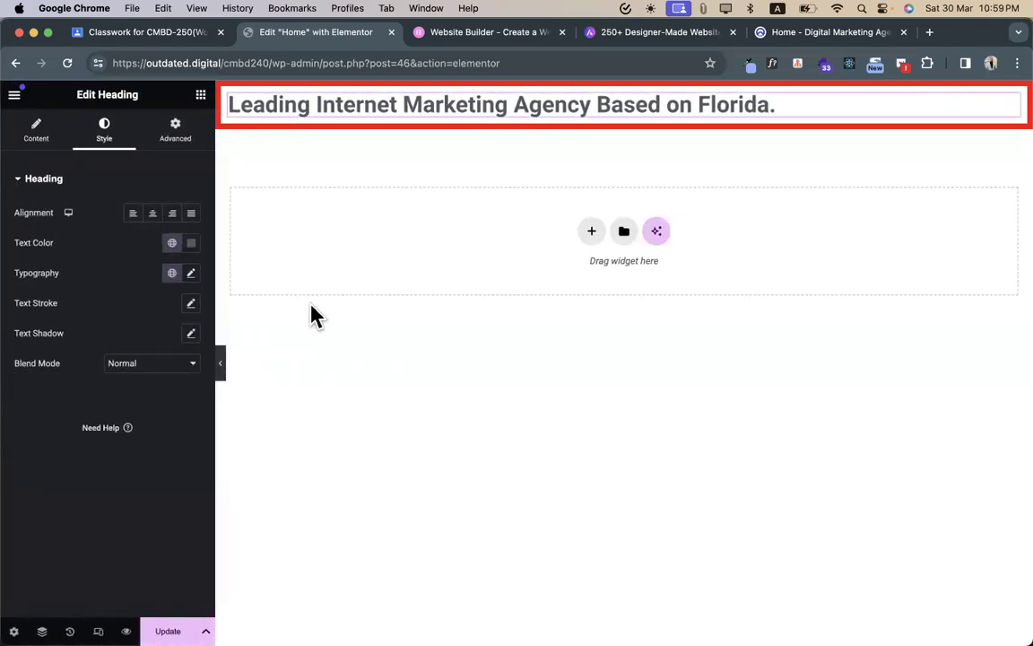
{"action": "left_click", "coordinate": [223, 366]}
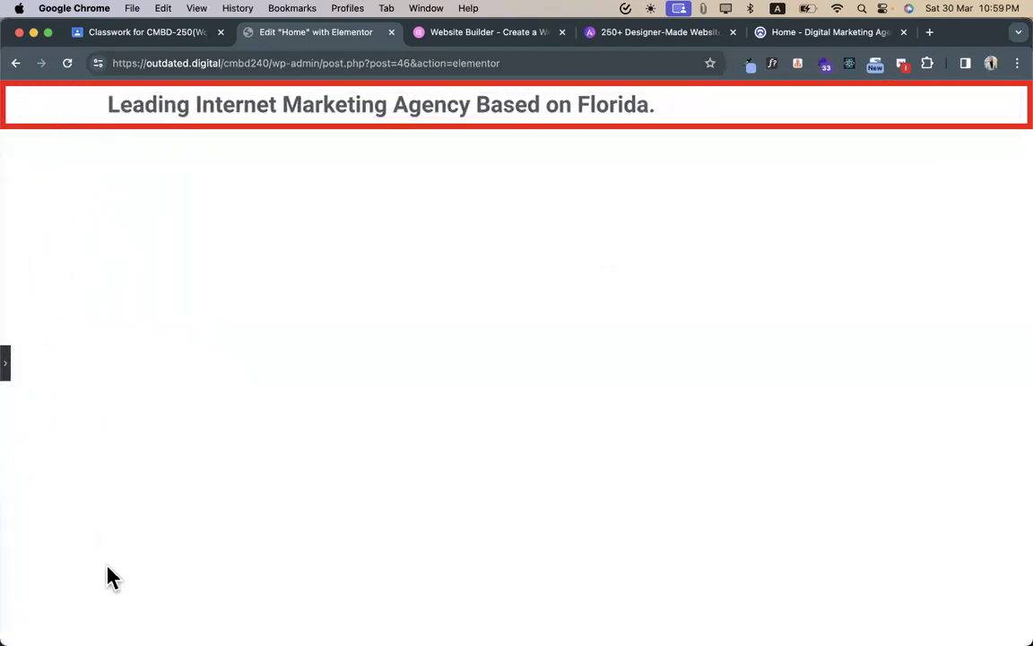
{"action": "left_click", "coordinate": [12, 367]}
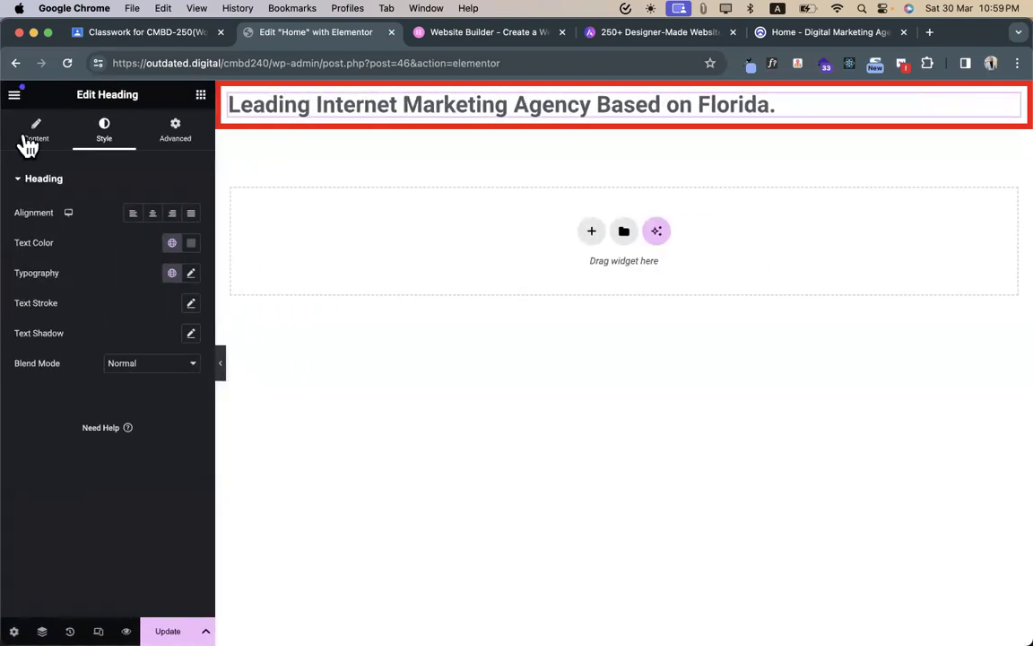
- Change the red-bordered container's content width from Boxed to Full Width and preview the page without the editing panel
{"action": "left_click", "coordinate": [623, 96]}
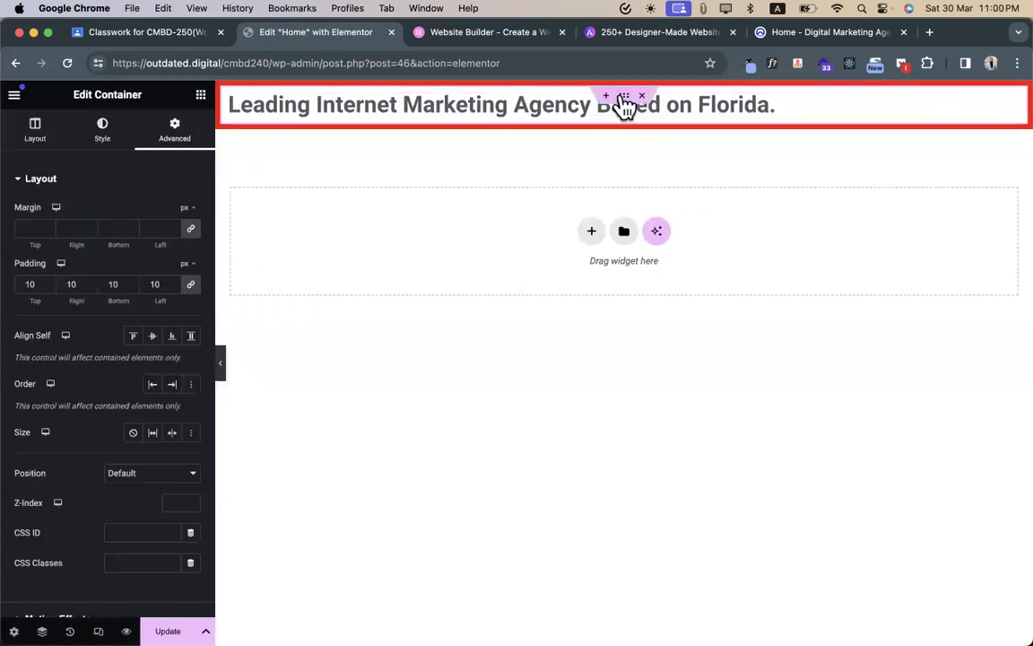
{"action": "left_click", "coordinate": [27, 126]}
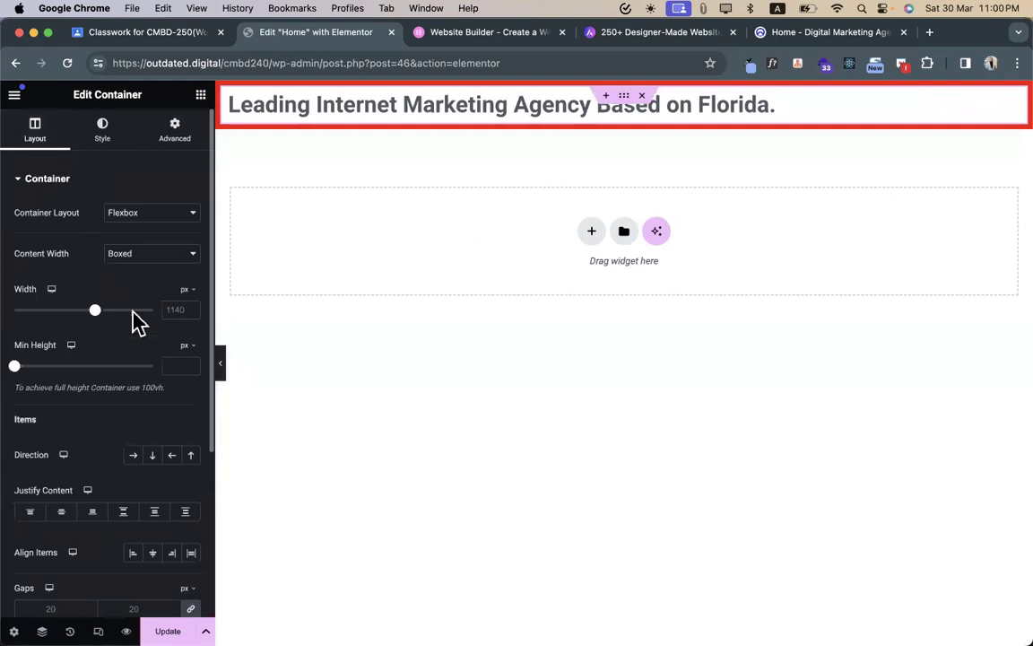
{"action": "left_click", "coordinate": [220, 362]}
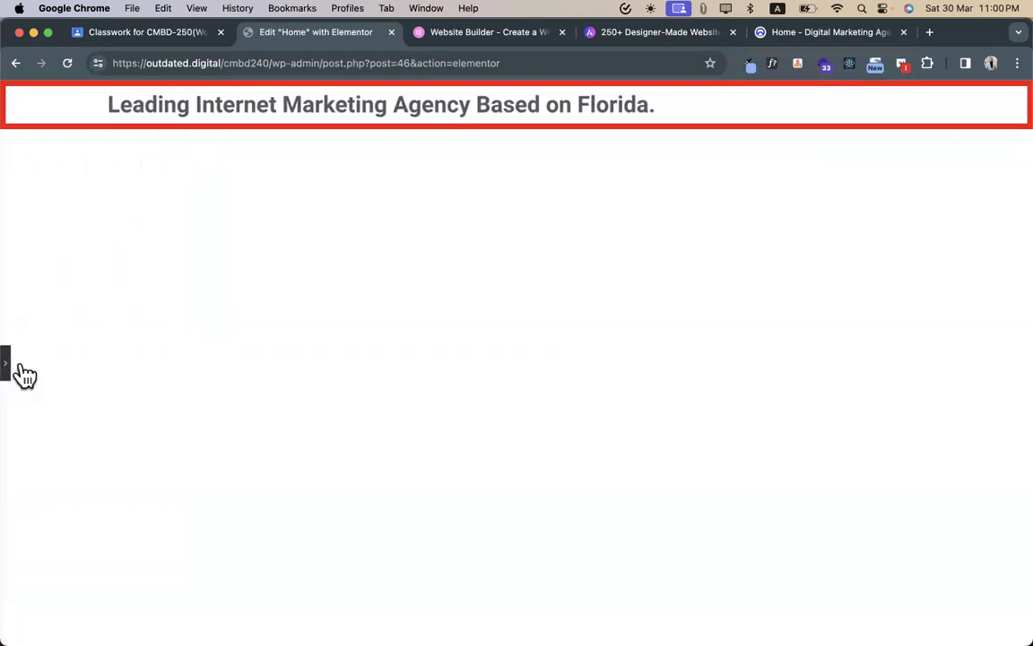
{"action": "left_click", "coordinate": [7, 365]}
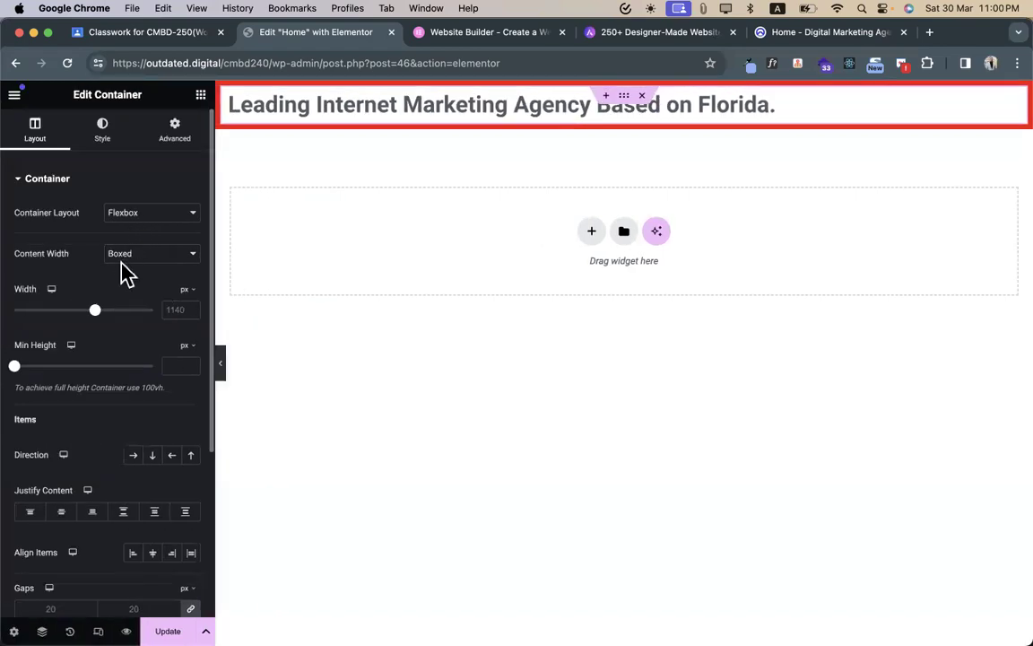
{"action": "left_click", "coordinate": [135, 258]}
{"action": "left_click", "coordinate": [138, 271]}
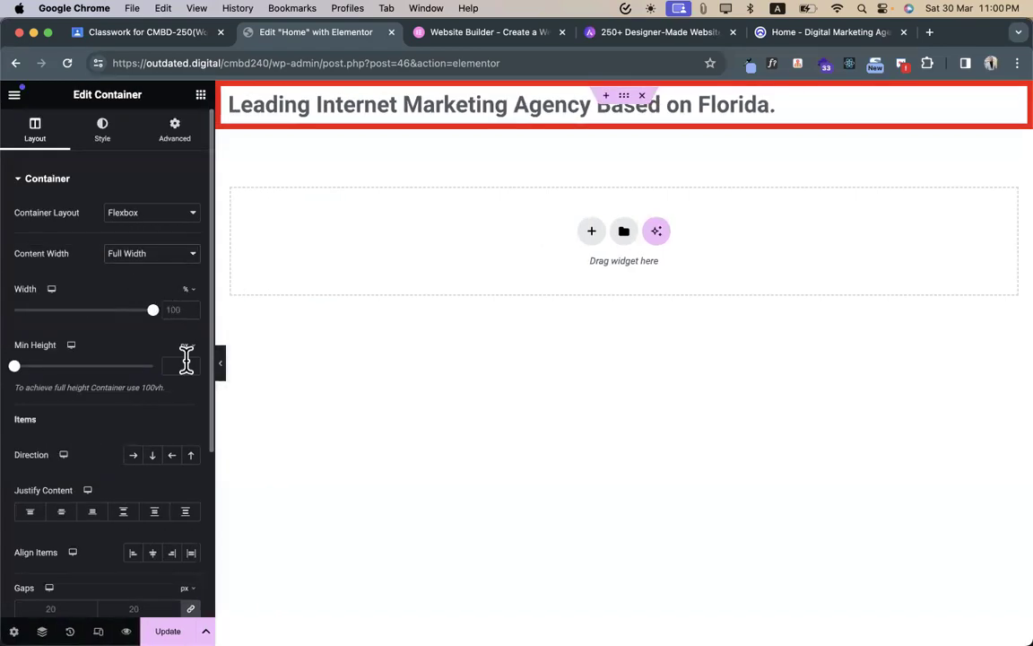
{"action": "left_click", "coordinate": [223, 368]}
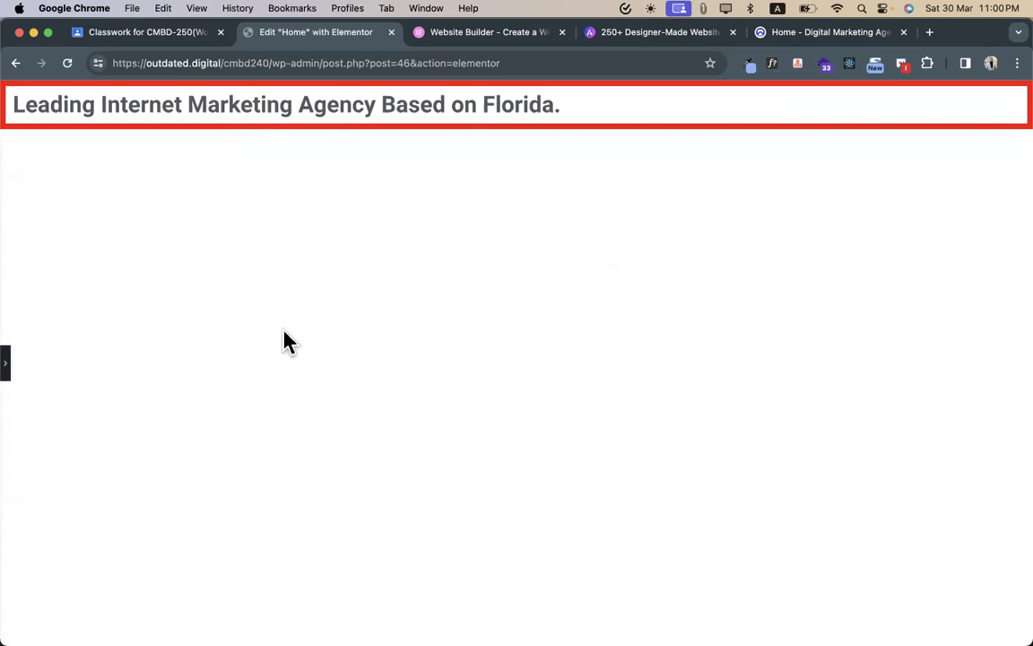
- Switch to the Delectus demo and outline its central content area with a red annotation rectangle from the header down
{"action": "left_click", "coordinate": [763, 36]}
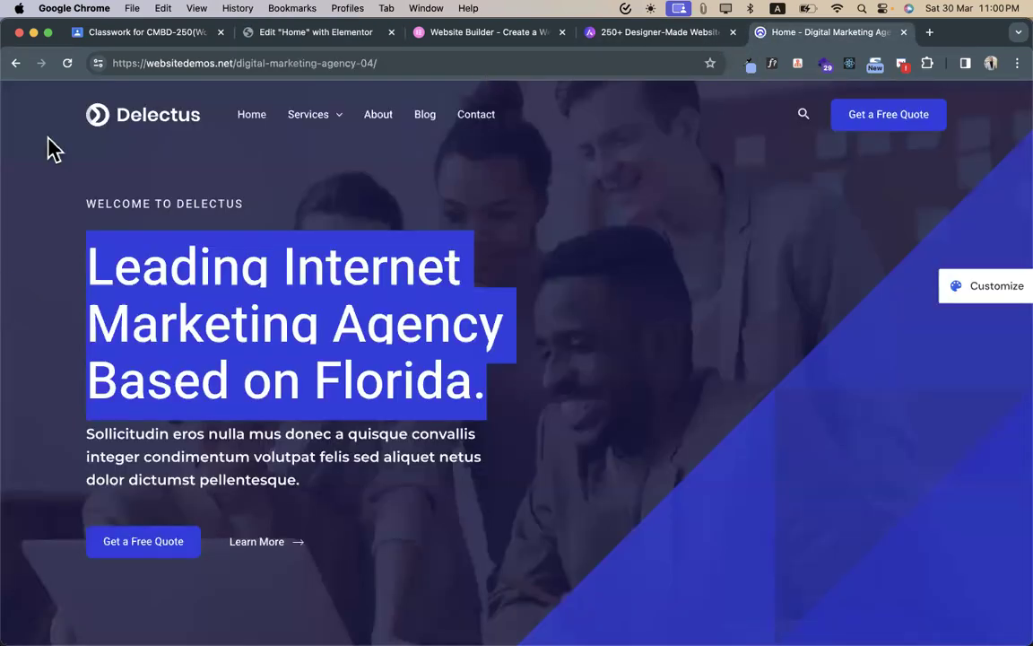
{"action": "left_click", "coordinate": [152, 518]}
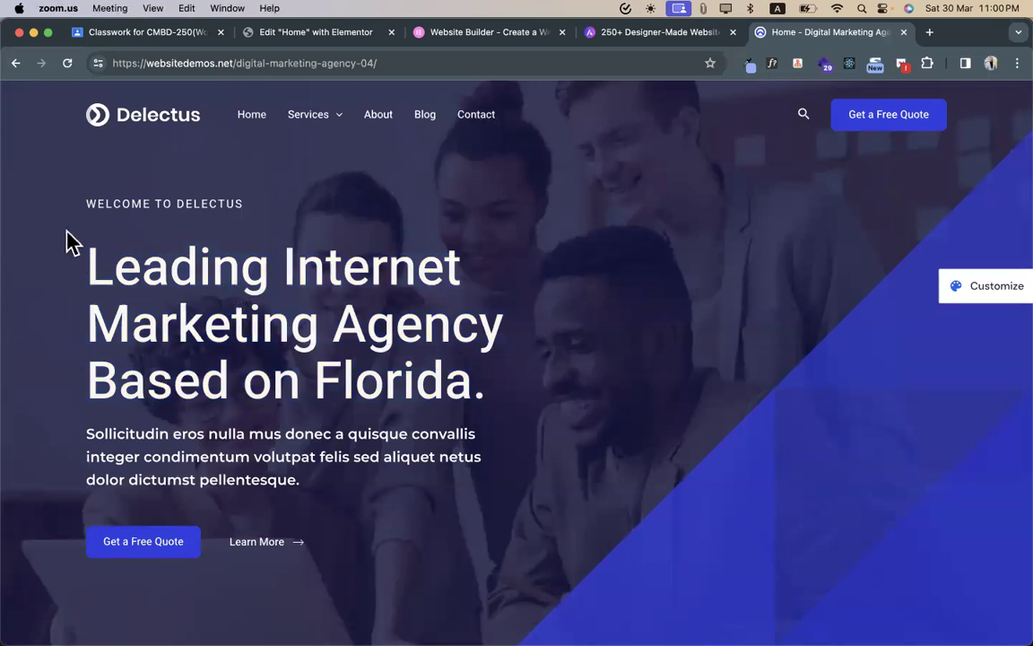
{"action": "left_click_drag", "start_coordinate": [78, 89], "coordinate": [958, 644]}
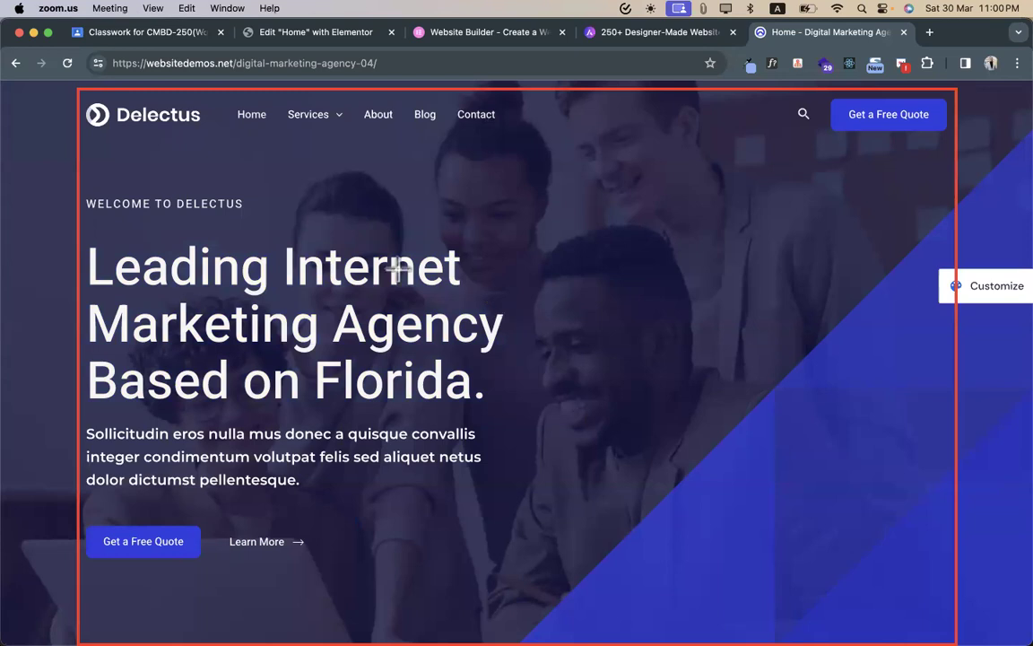
- Examine every section of the Delectus demo down to the footer, comparing content and background widths with the red outline
{"action": "scroll", "coordinate": [626, 347], "scroll_direction": "down", "scroll_amount": 1}
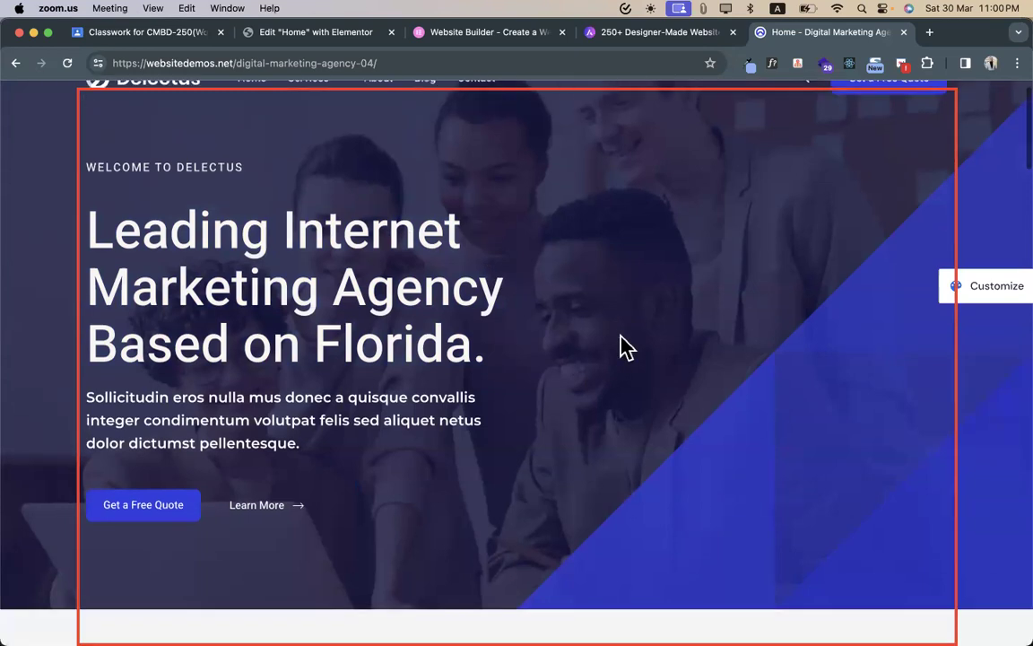
{"action": "scroll", "coordinate": [626, 348], "scroll_direction": "down", "scroll_amount": 5}
{"action": "scroll", "coordinate": [359, 435], "scroll_direction": "down", "scroll_amount": 3}
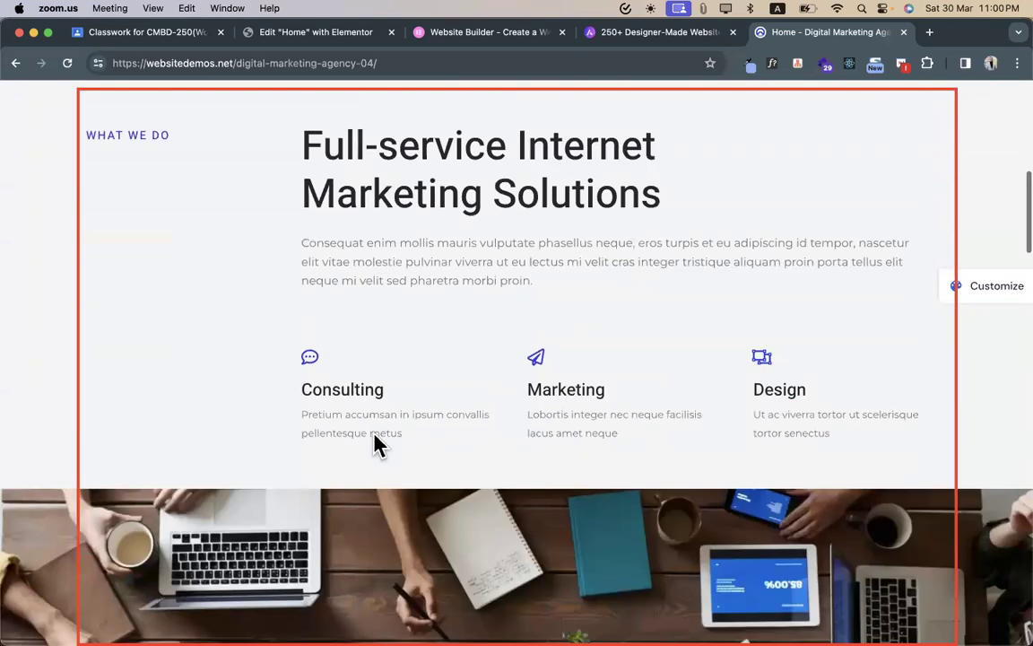
{"action": "scroll", "coordinate": [376, 444], "scroll_direction": "down", "scroll_amount": 10}
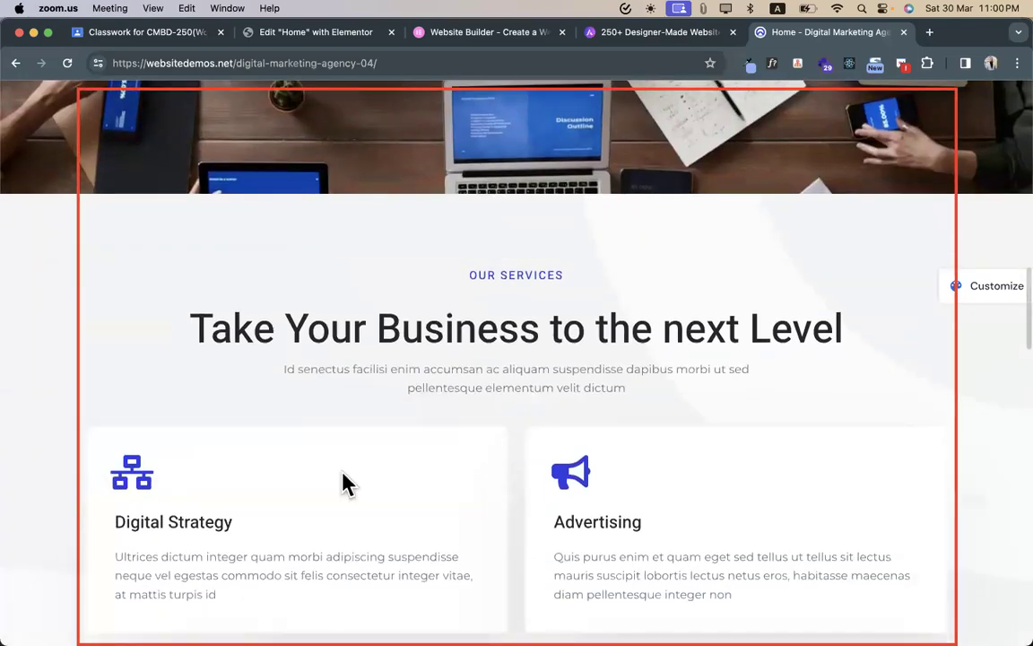
{"action": "scroll", "coordinate": [357, 385], "scroll_direction": "down", "scroll_amount": 10}
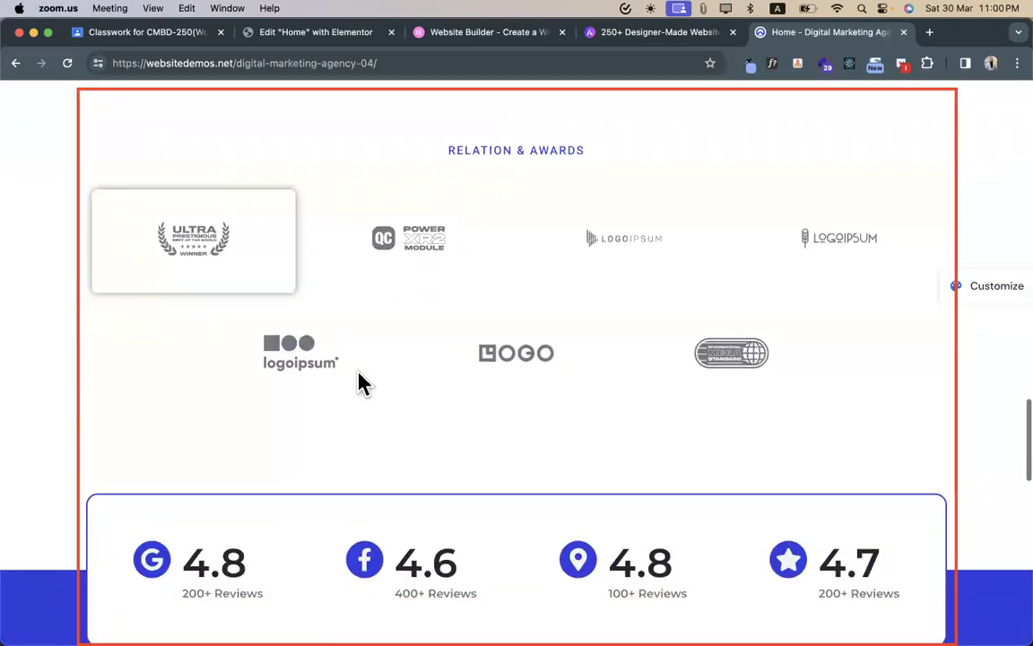
{"action": "scroll", "coordinate": [357, 381], "scroll_direction": "down", "scroll_amount": 10}
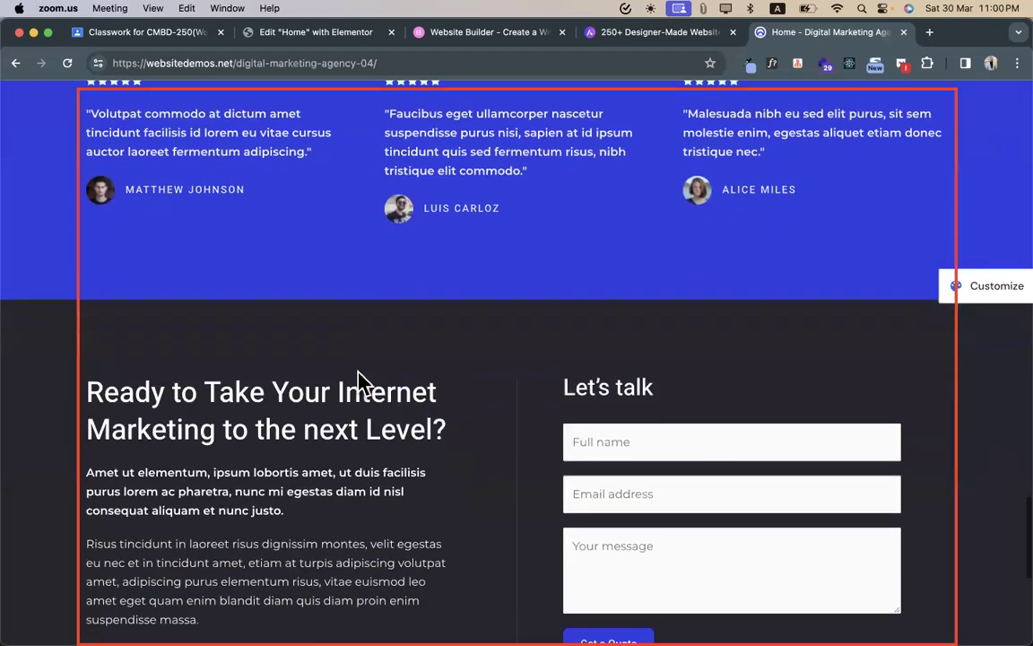
{"action": "scroll", "coordinate": [358, 372], "scroll_direction": "down", "scroll_amount": 5}
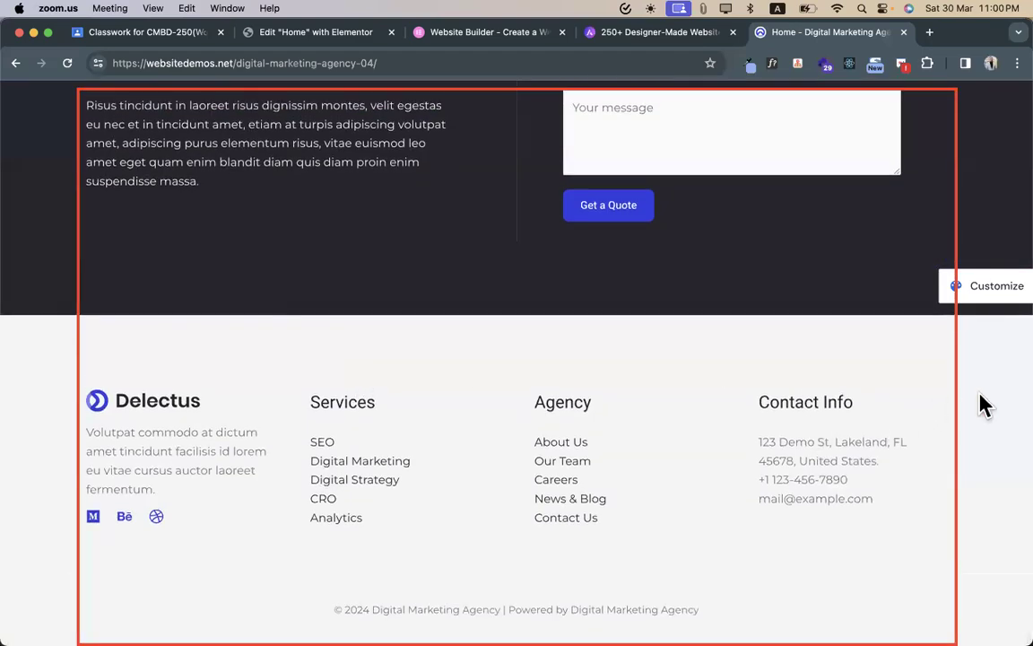
{"action": "scroll", "coordinate": [869, 326], "scroll_direction": "up", "scroll_amount": 20}
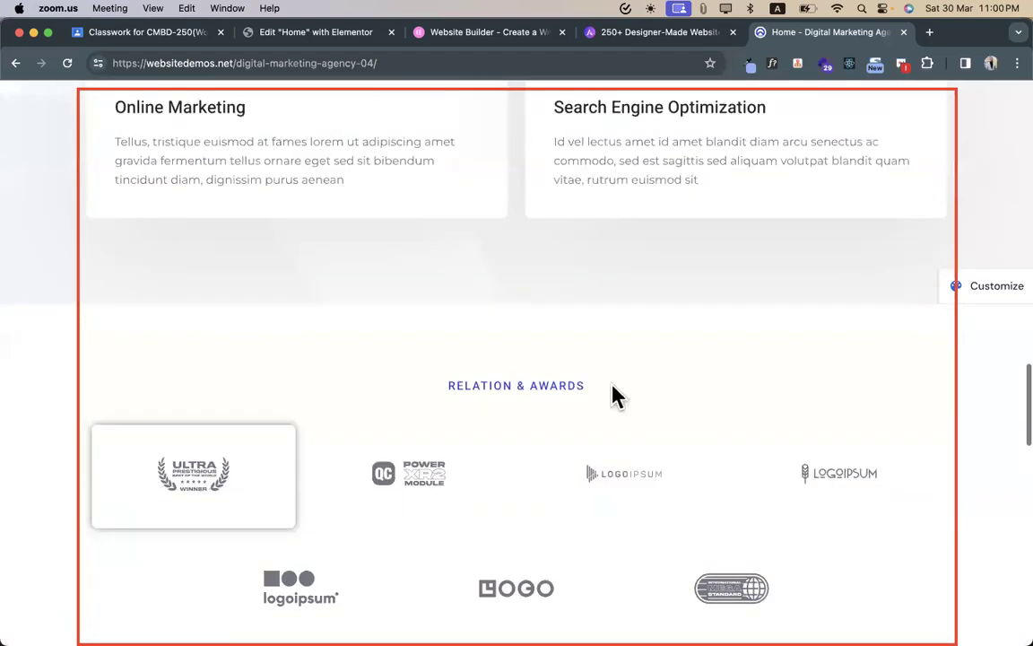
{"action": "scroll", "coordinate": [513, 318], "scroll_direction": "up", "scroll_amount": 15}
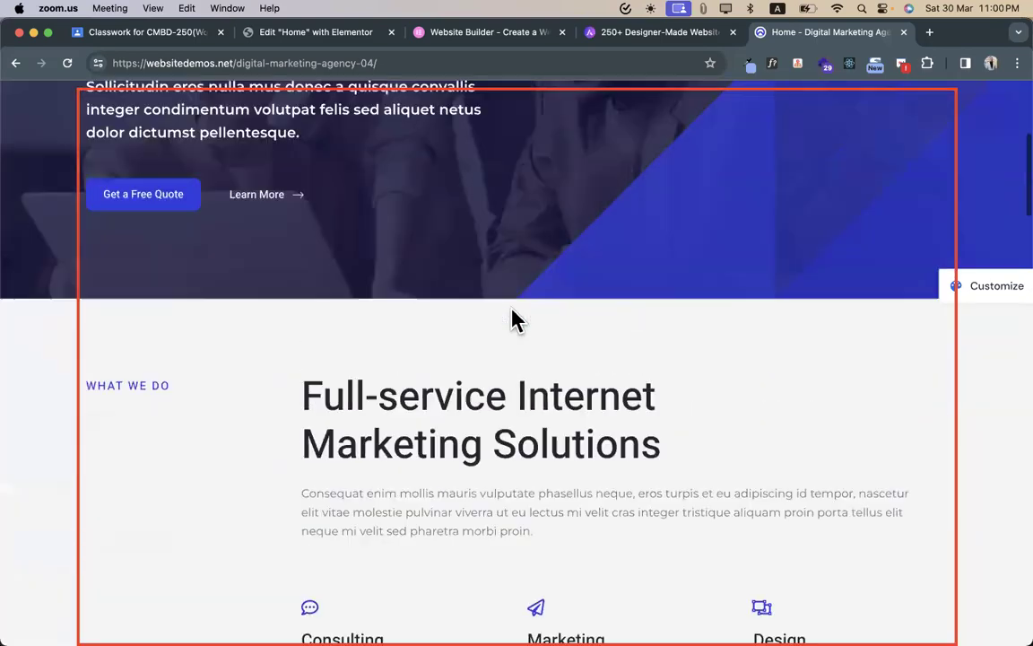
{"action": "scroll", "coordinate": [514, 319], "scroll_direction": "up", "scroll_amount": 5}
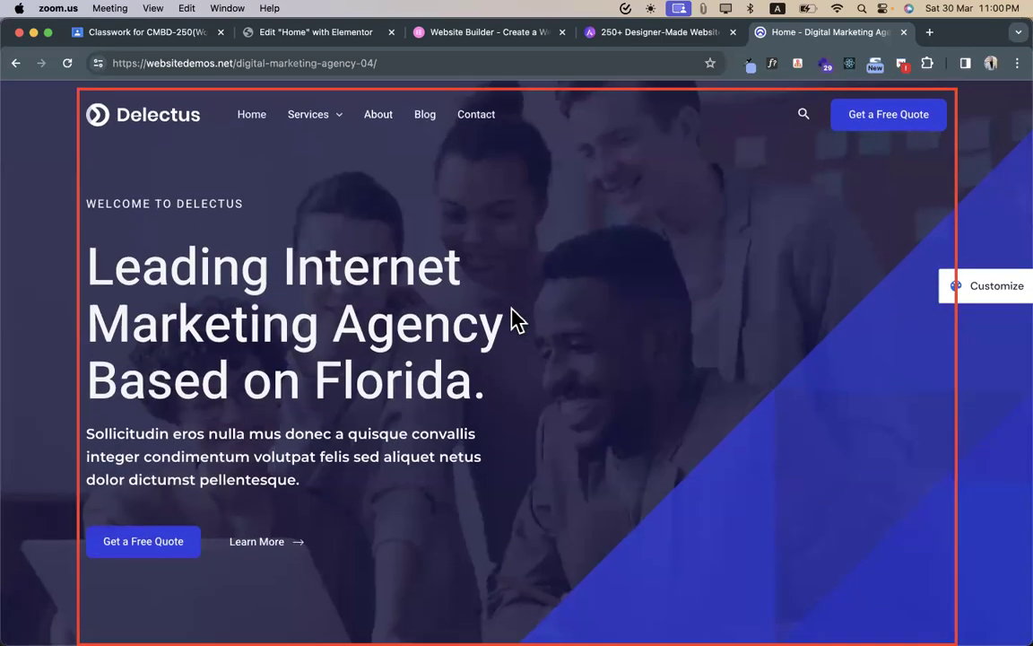
{"action": "left_click", "coordinate": [625, 299]}
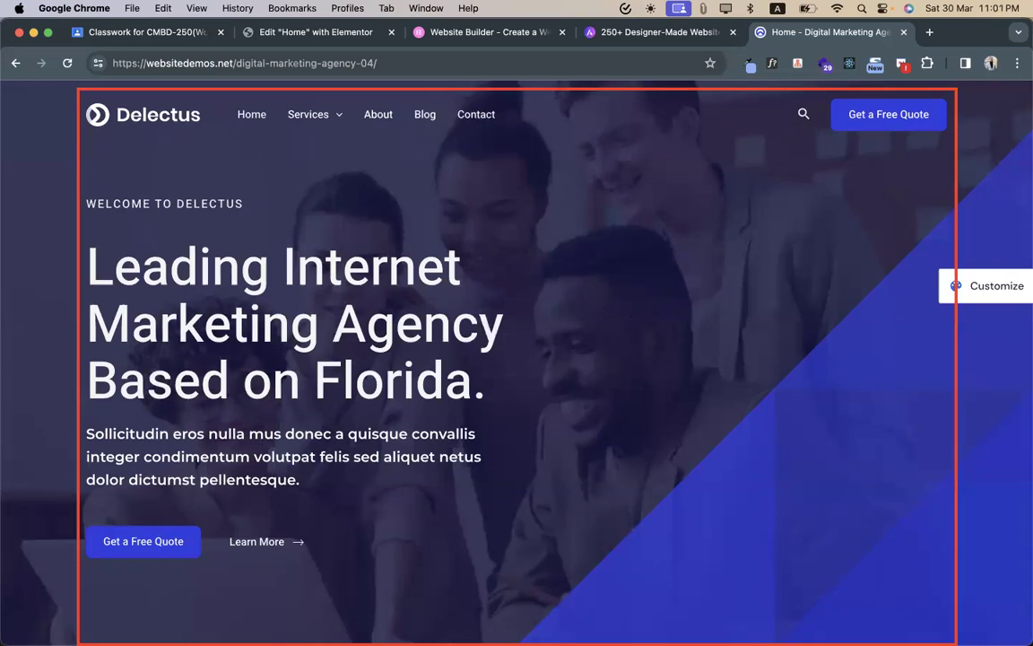
- Zoom out the Delectus demo, examine how its content and backgrounds are laid out on a wider page, and return to the Elementor editor
{"action": "key", "text": "super+minus"}
{"action": "key", "text": "super+minus"}
{"action": "key", "text": "super+minus"}
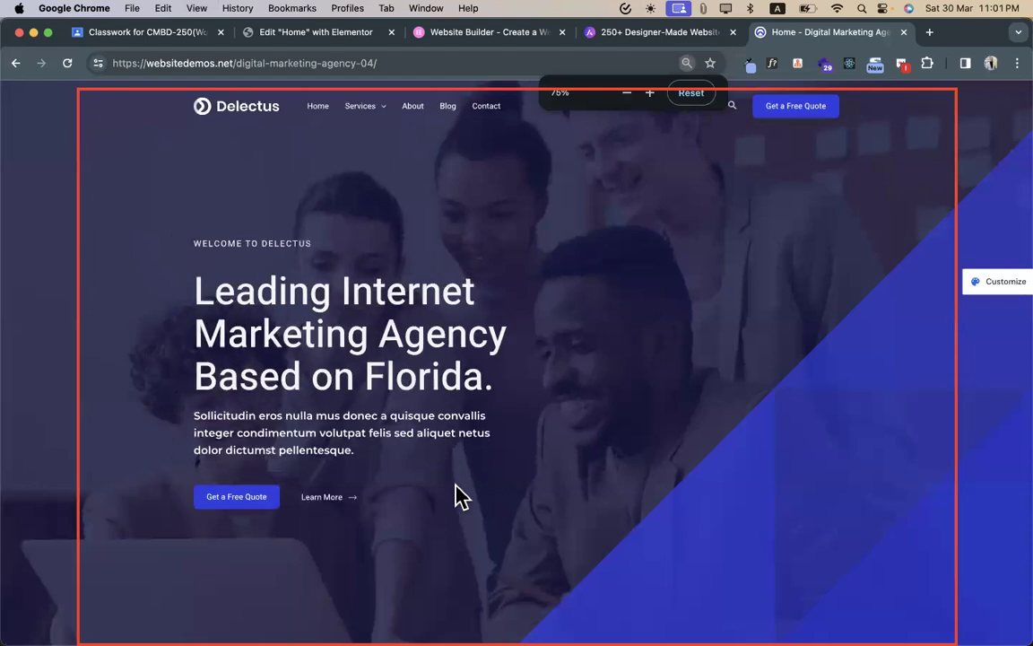
{"action": "key", "text": "super+minus"}
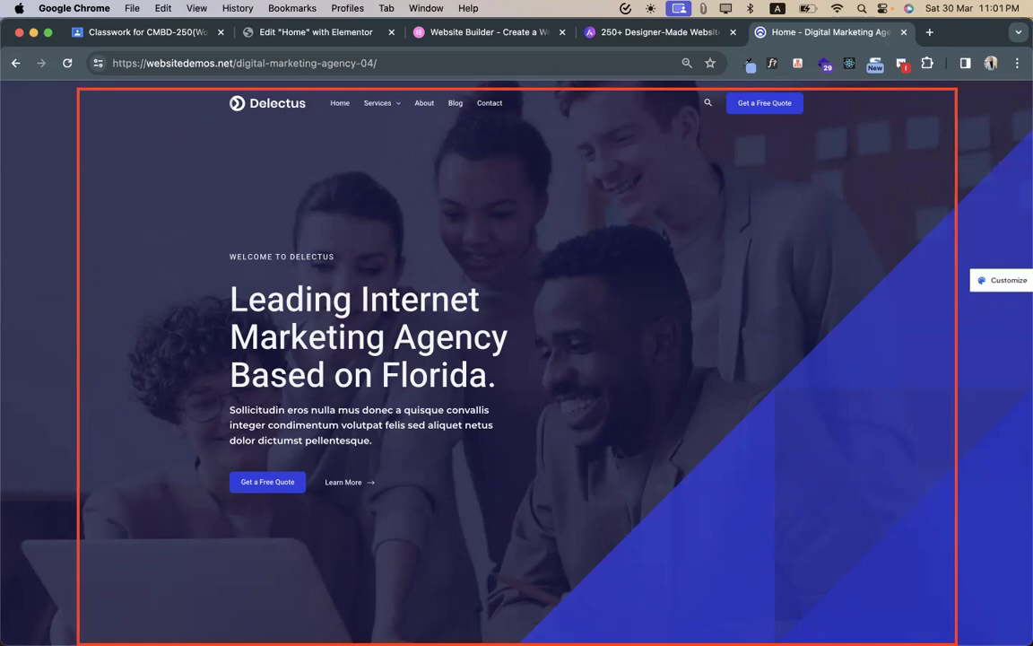
{"action": "scroll", "coordinate": [731, 269], "scroll_direction": "down", "scroll_amount": 5}
{"action": "scroll", "coordinate": [569, 411], "scroll_direction": "down", "scroll_amount": 10}
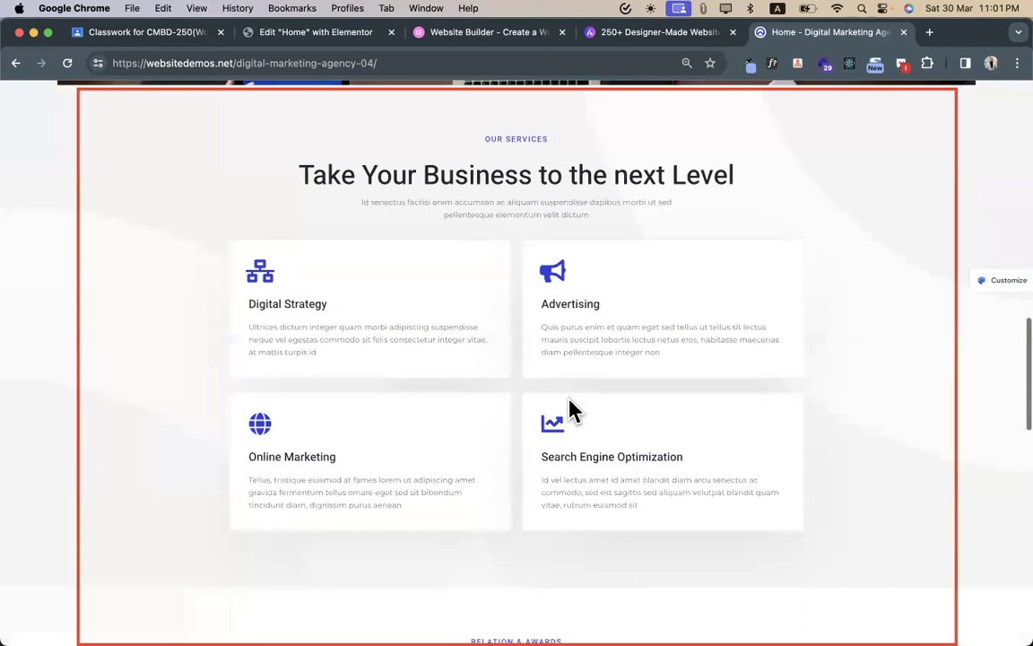
{"action": "scroll", "coordinate": [496, 489], "scroll_direction": "down", "scroll_amount": 5}
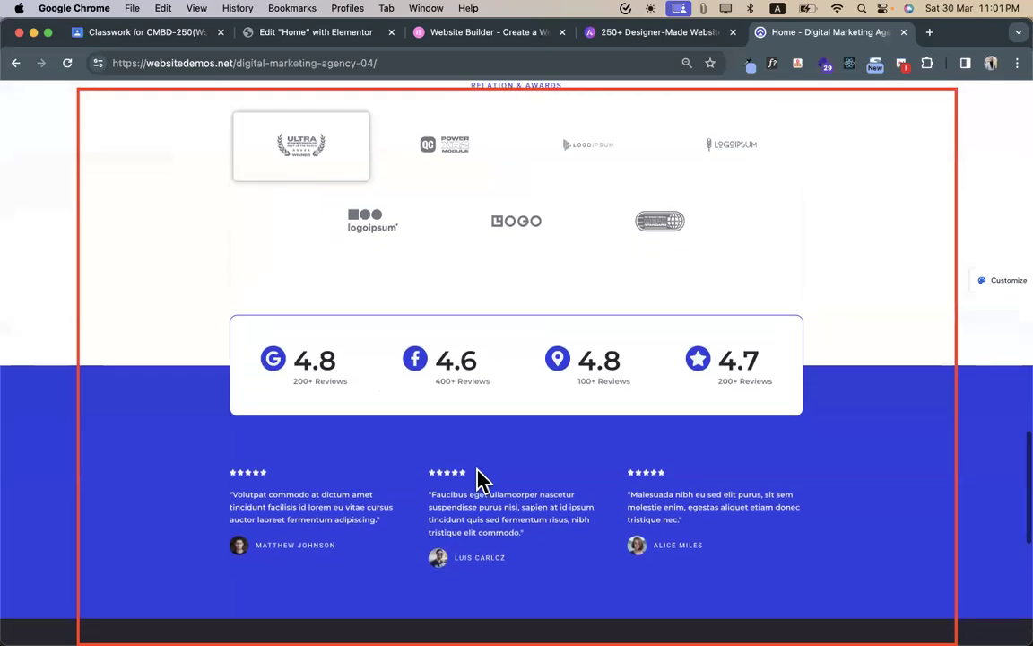
{"action": "scroll", "coordinate": [482, 480], "scroll_direction": "down", "scroll_amount": 10}
{"action": "scroll", "coordinate": [478, 480], "scroll_direction": "up", "scroll_amount": 20}
{"action": "scroll", "coordinate": [483, 480], "scroll_direction": "up", "scroll_amount": 6}
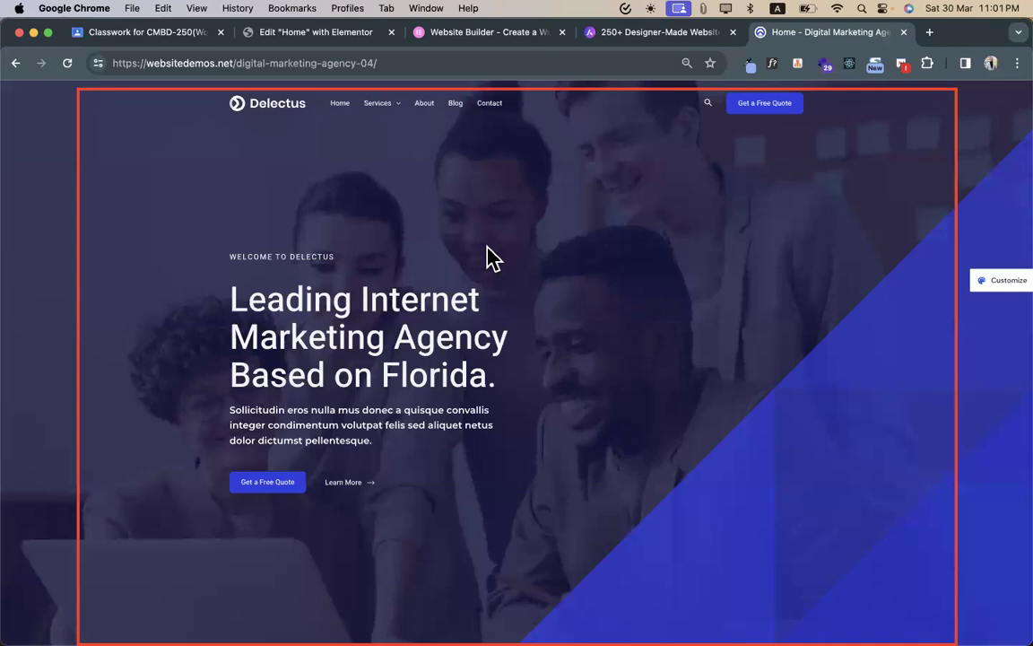
{"action": "scroll", "coordinate": [487, 247], "scroll_direction": "down", "scroll_amount": 15}
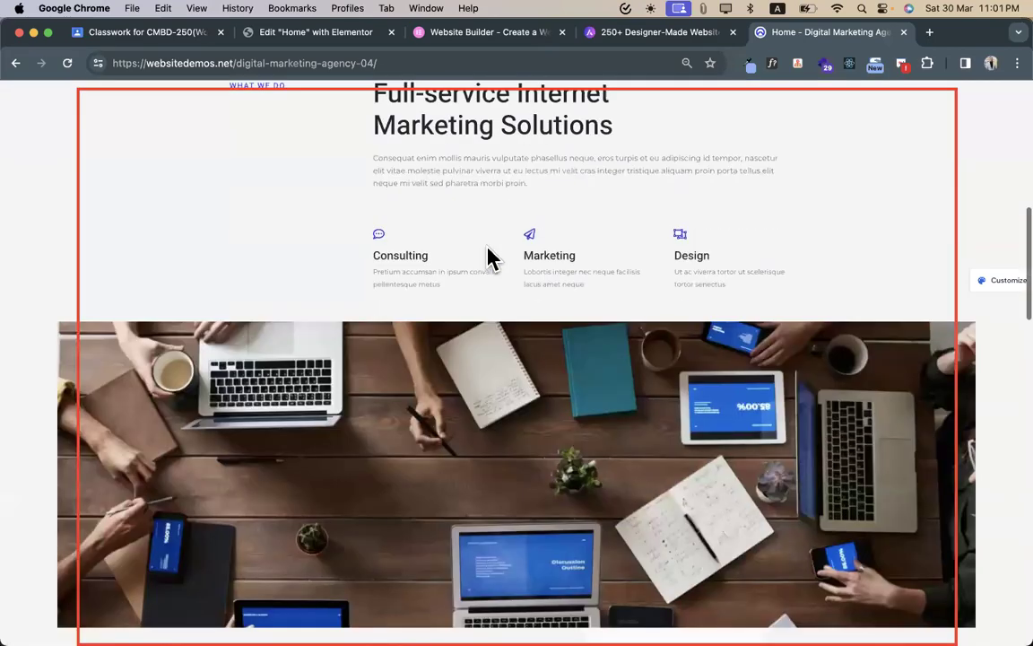
{"action": "scroll", "coordinate": [487, 248], "scroll_direction": "down", "scroll_amount": 5}
{"action": "scroll", "coordinate": [487, 247], "scroll_direction": "up", "scroll_amount": 20}
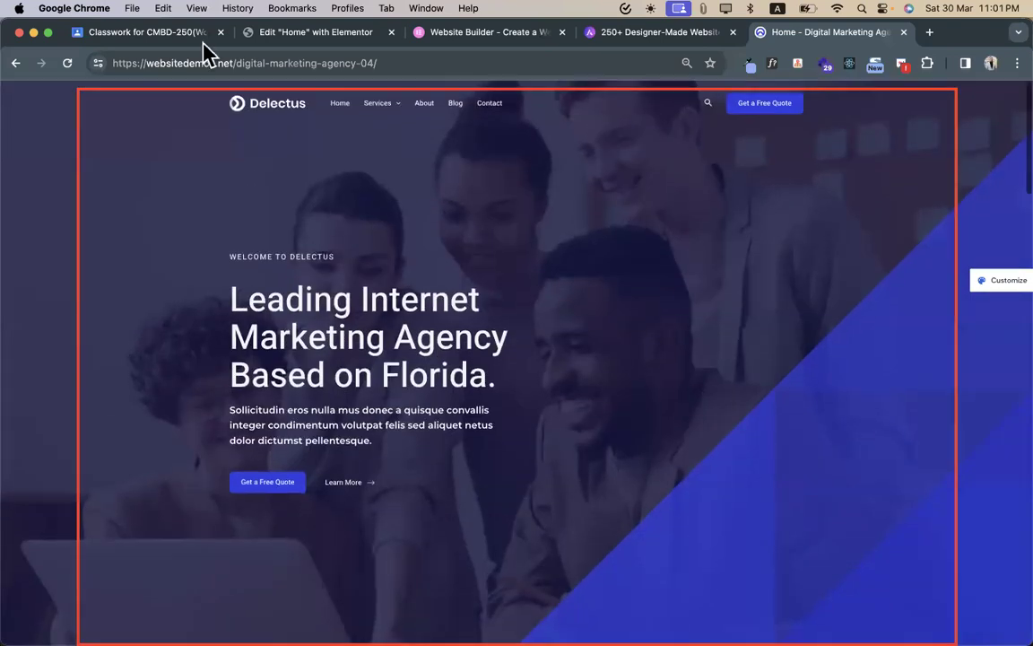
{"action": "left_click", "coordinate": [255, 34]}
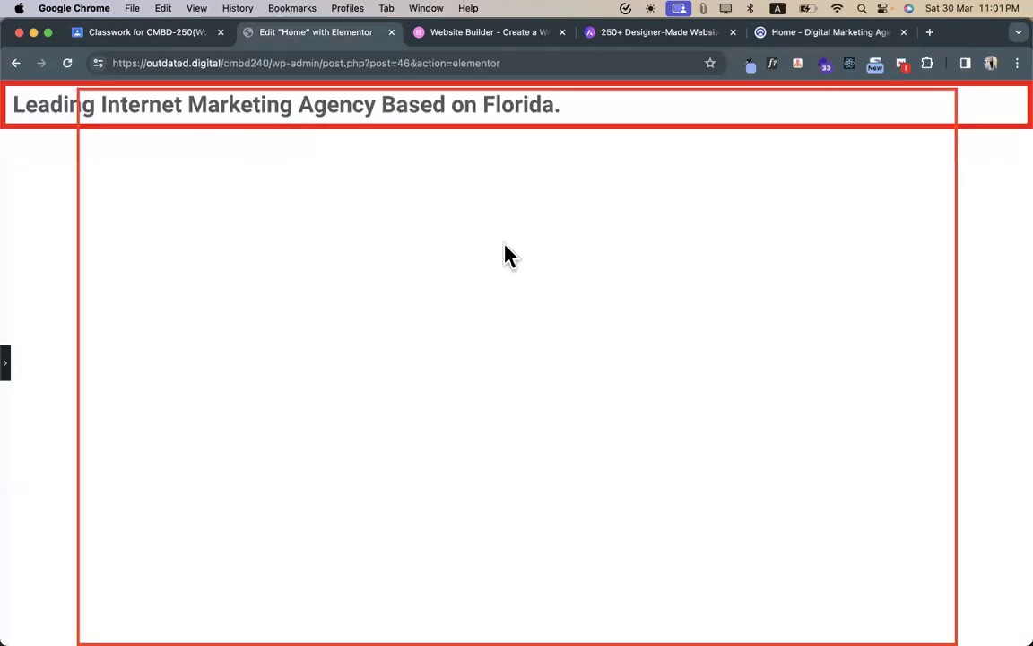
- Examine the Delectus demo's section content and background widths against the red outline and return to the Elementor editor
{"action": "left_click", "coordinate": [818, 35]}
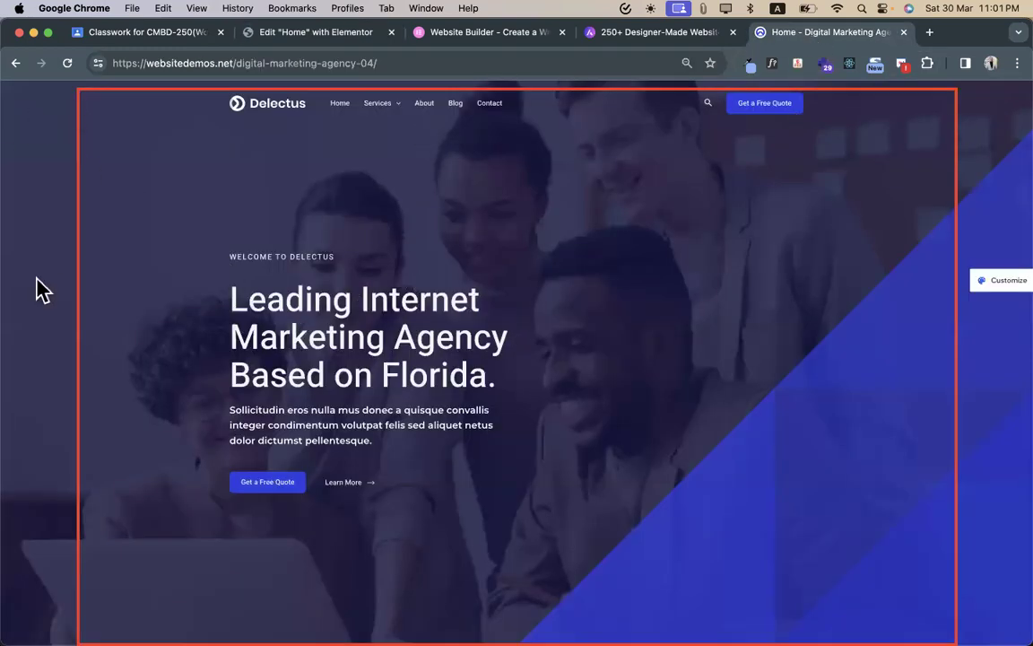
{"action": "scroll", "coordinate": [704, 492], "scroll_direction": "down", "scroll_amount": 5}
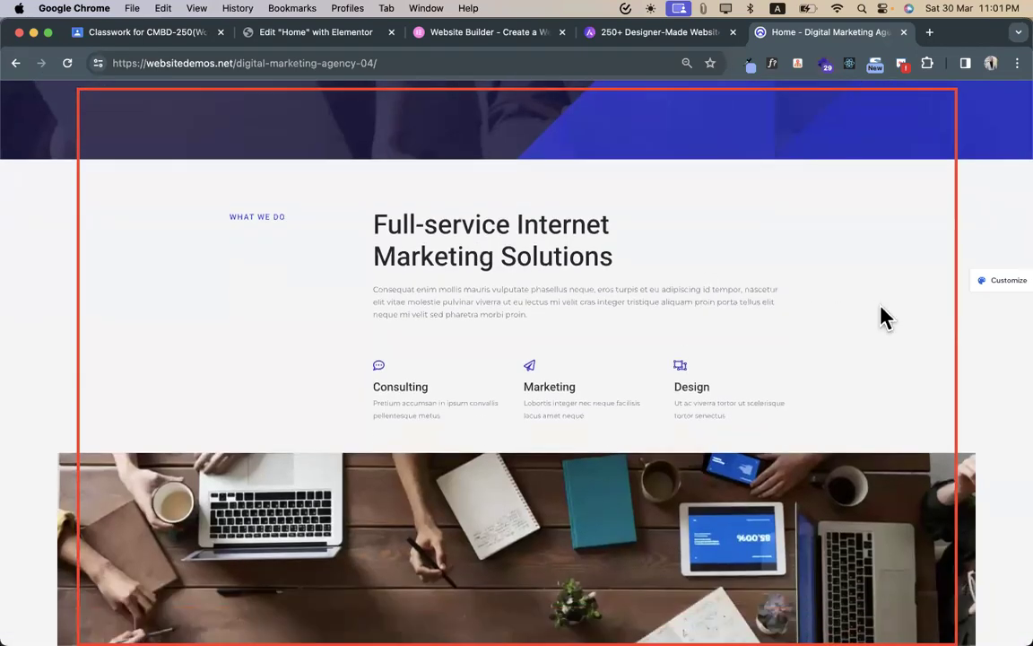
{"action": "scroll", "coordinate": [883, 316], "scroll_direction": "up", "scroll_amount": 5}
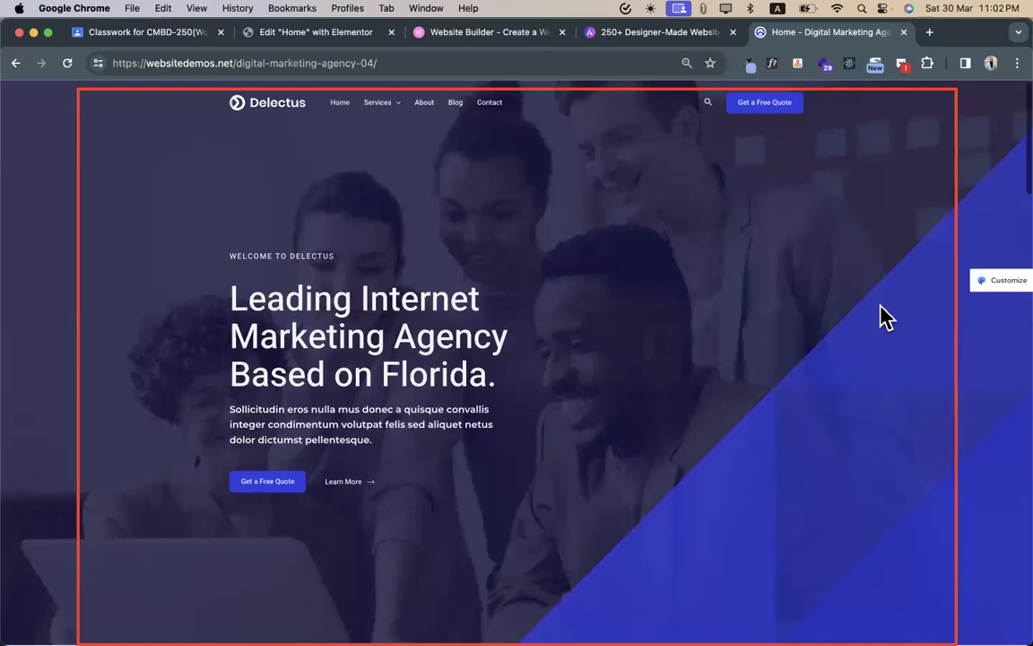
{"action": "scroll", "coordinate": [884, 316], "scroll_direction": "down", "scroll_amount": 10}
{"action": "scroll", "coordinate": [884, 316], "scroll_direction": "down", "scroll_amount": 5}
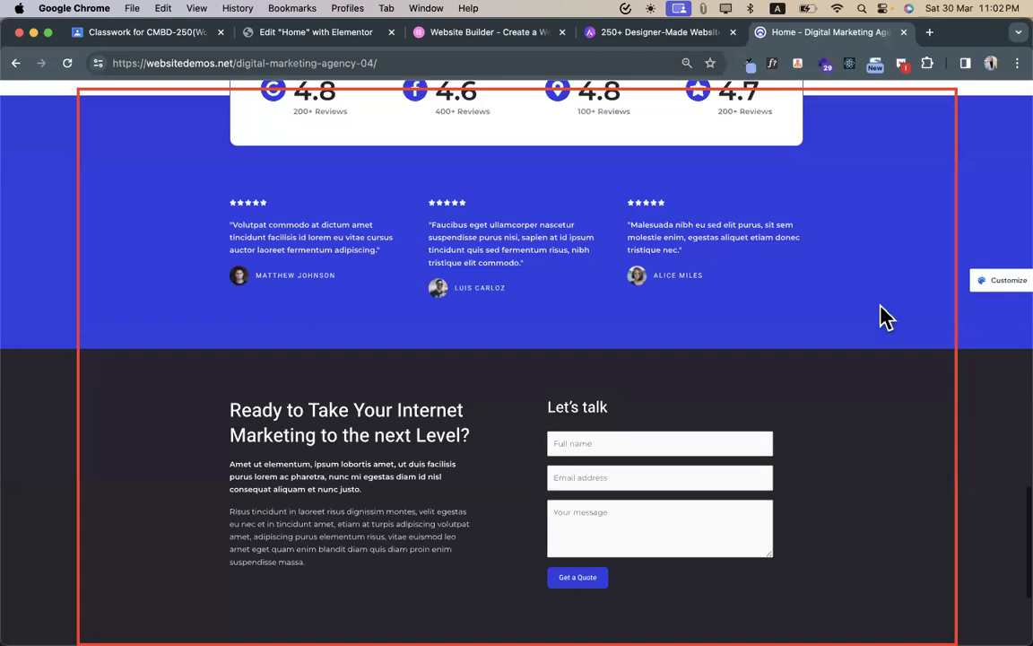
{"action": "scroll", "coordinate": [676, 302], "scroll_direction": "up", "scroll_amount": 15}
{"action": "scroll", "coordinate": [679, 316], "scroll_direction": "up", "scroll_amount": 3}
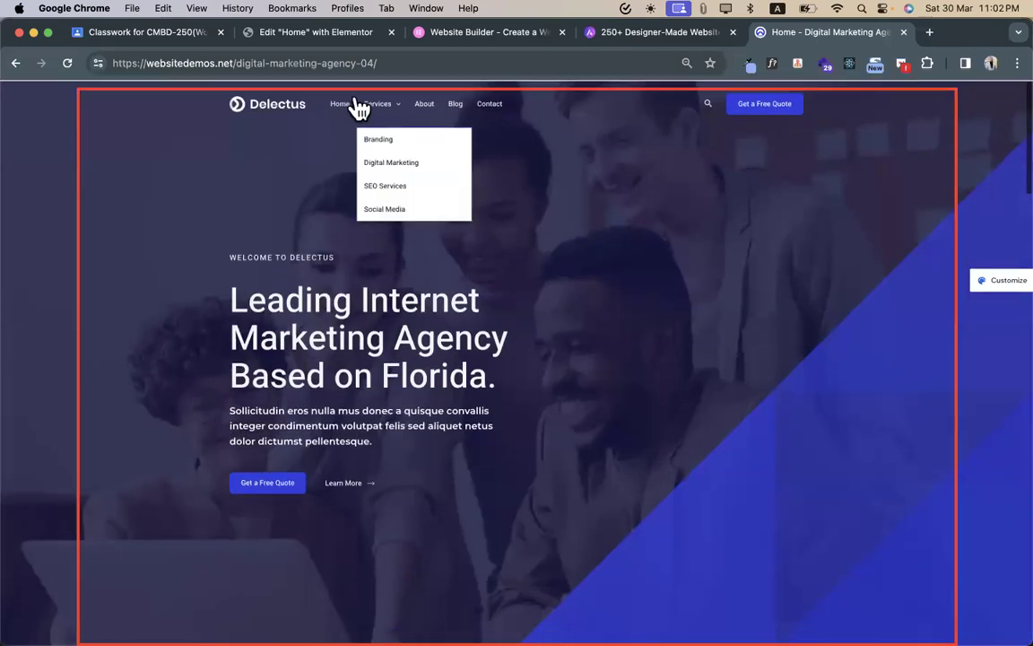
{"action": "left_click", "coordinate": [296, 36]}
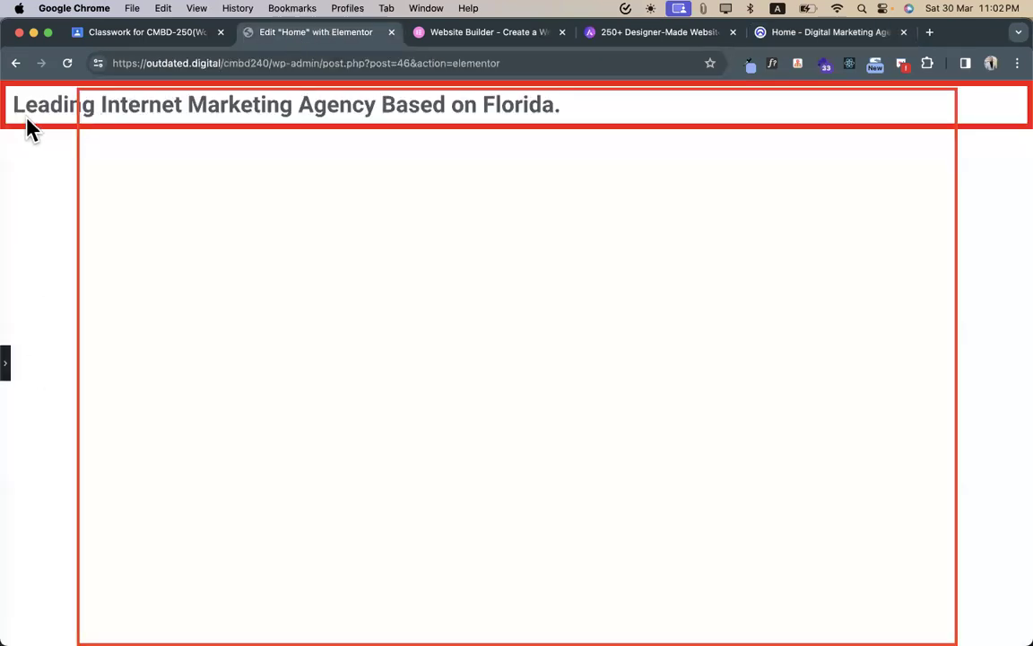
- Reopen the editing panel and set the red-bordered container's content width to Boxed
{"action": "left_click", "coordinate": [8, 362]}
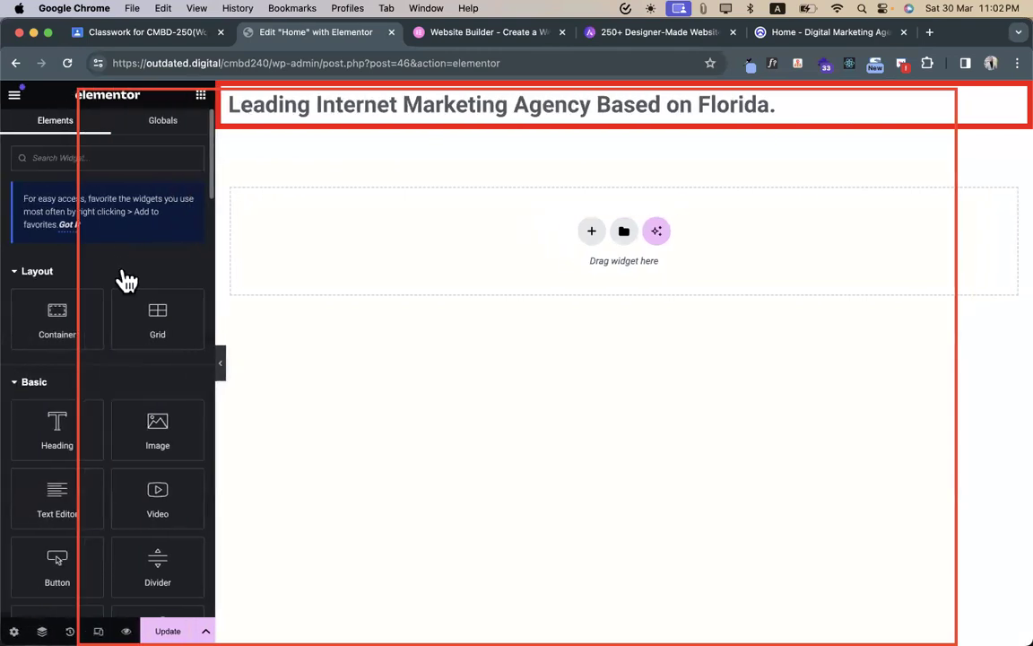
{"action": "left_click", "coordinate": [271, 100]}
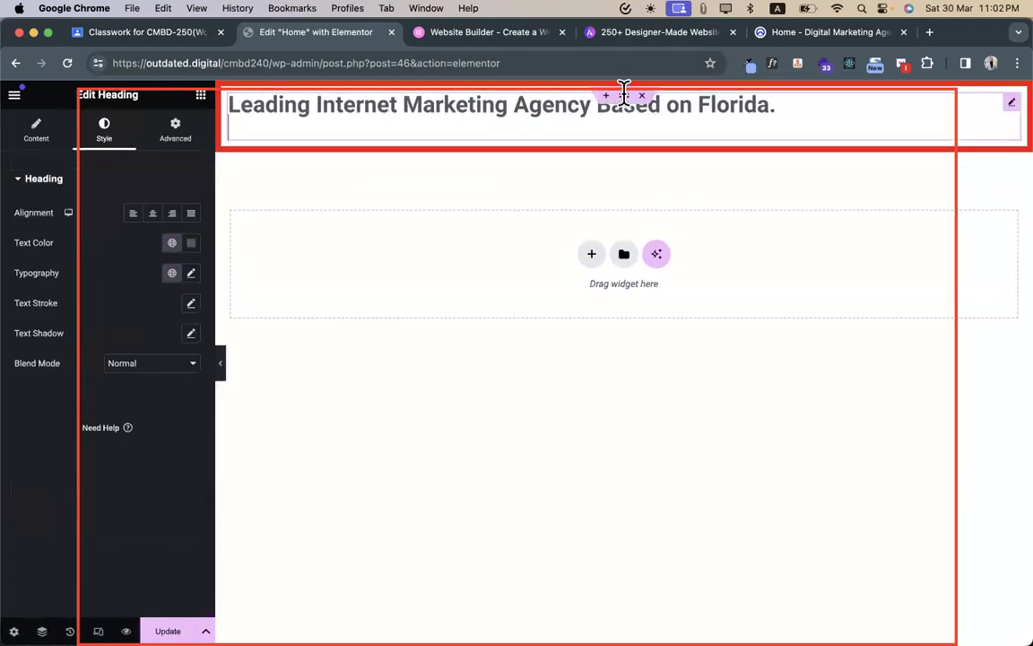
{"action": "left_click", "coordinate": [624, 94]}
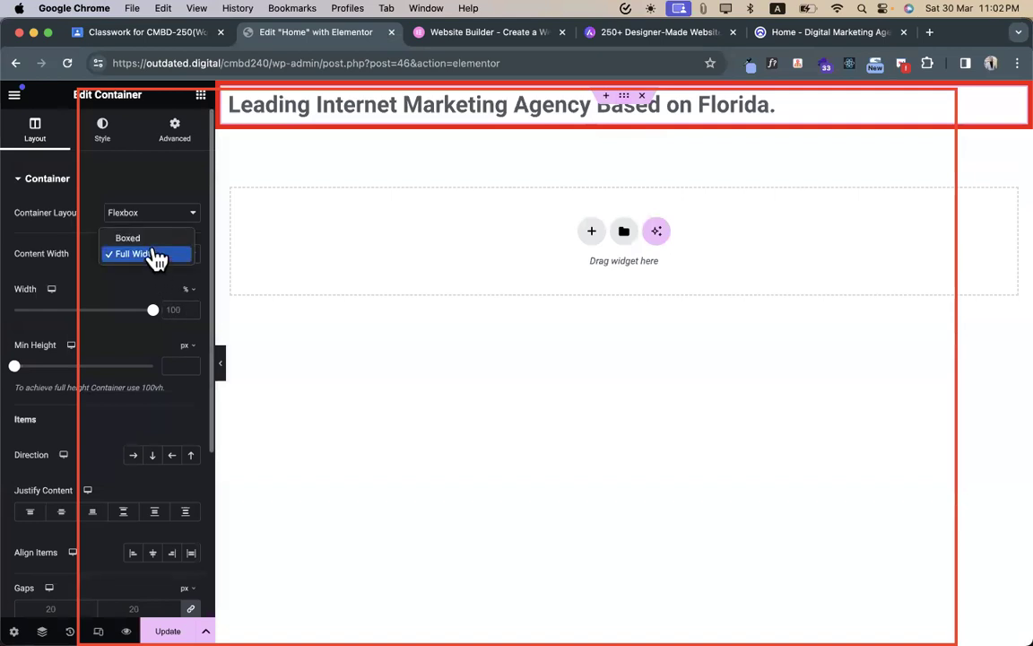
{"action": "left_click", "coordinate": [148, 238]}
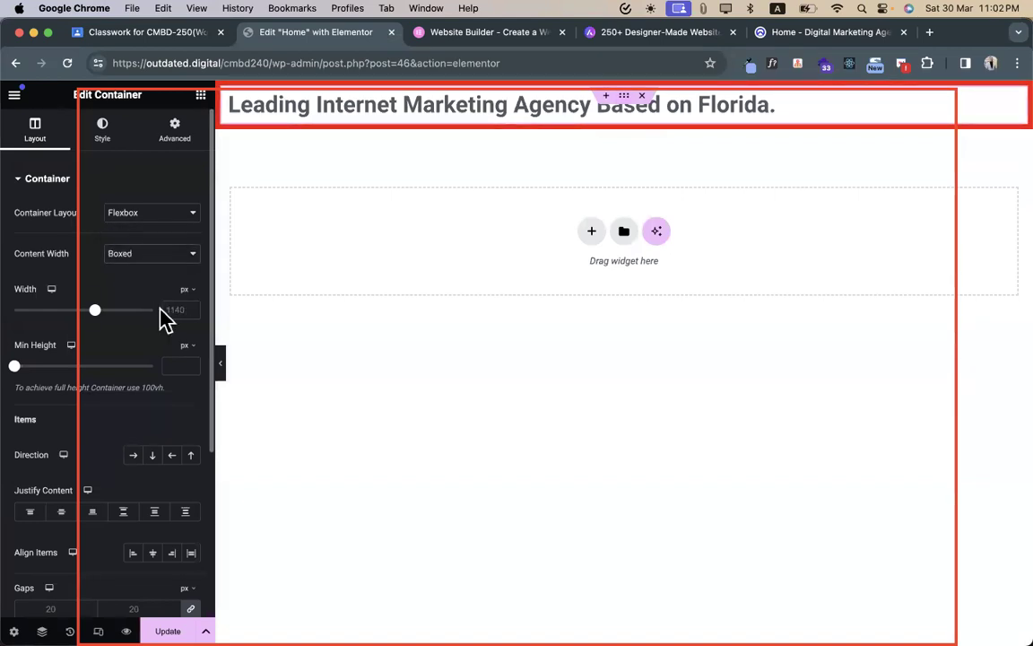
- Set the container's boxed width to 1170 px and preview the page without the editing panel
{"action": "left_click", "coordinate": [176, 309]}
{"action": "type", "text": "1170"}
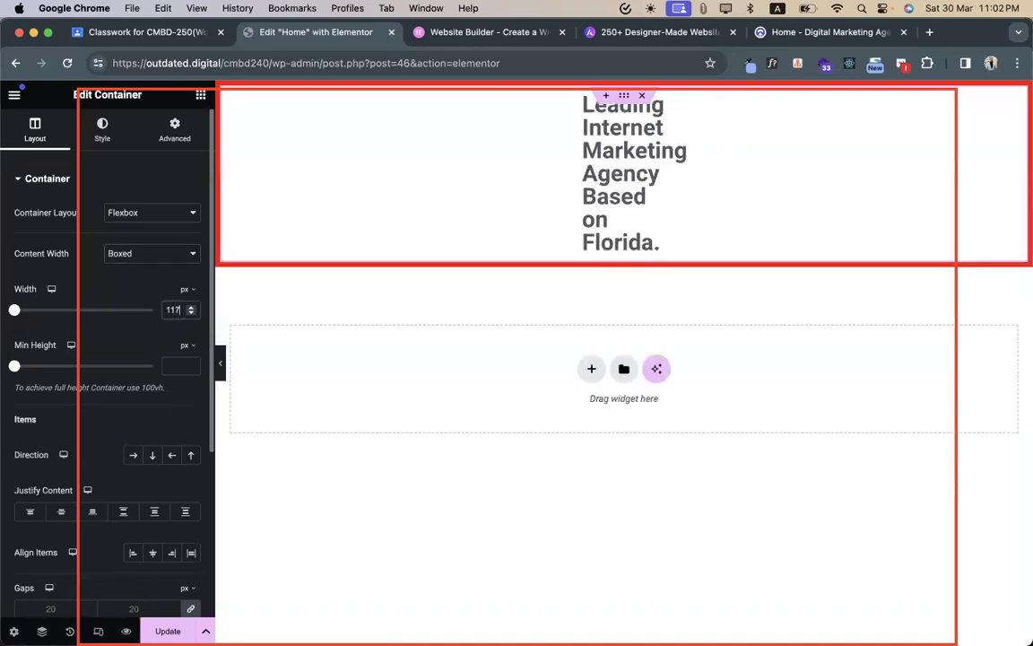
{"action": "left_click", "coordinate": [220, 364]}
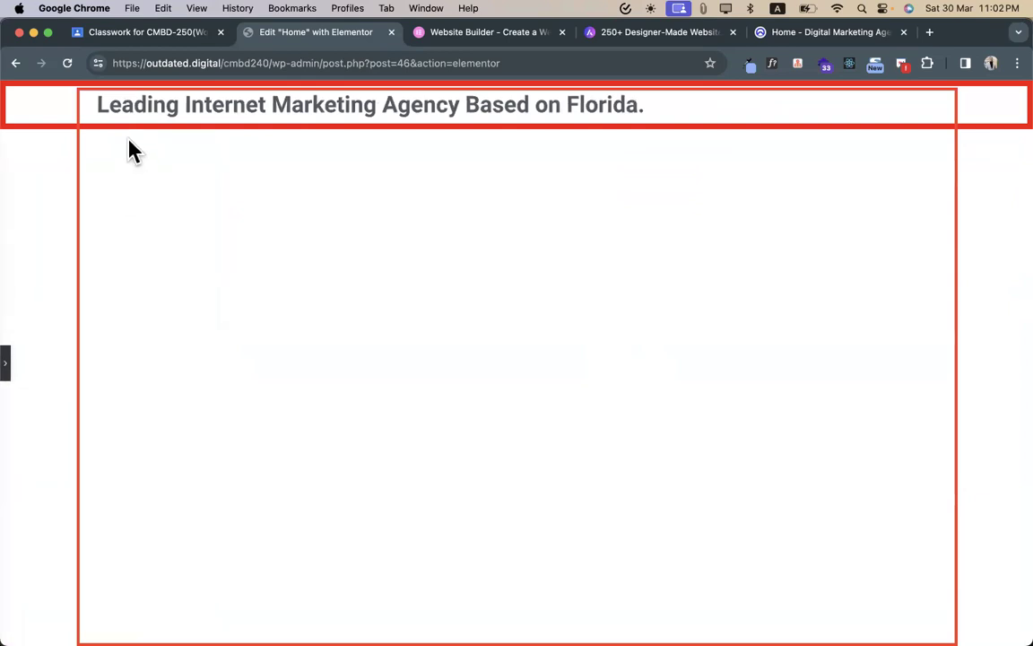
- Reset the Delectus demo's page zoom, compare its content edges with the red outline, and return to the Elementor editor
{"action": "left_click", "coordinate": [762, 34]}
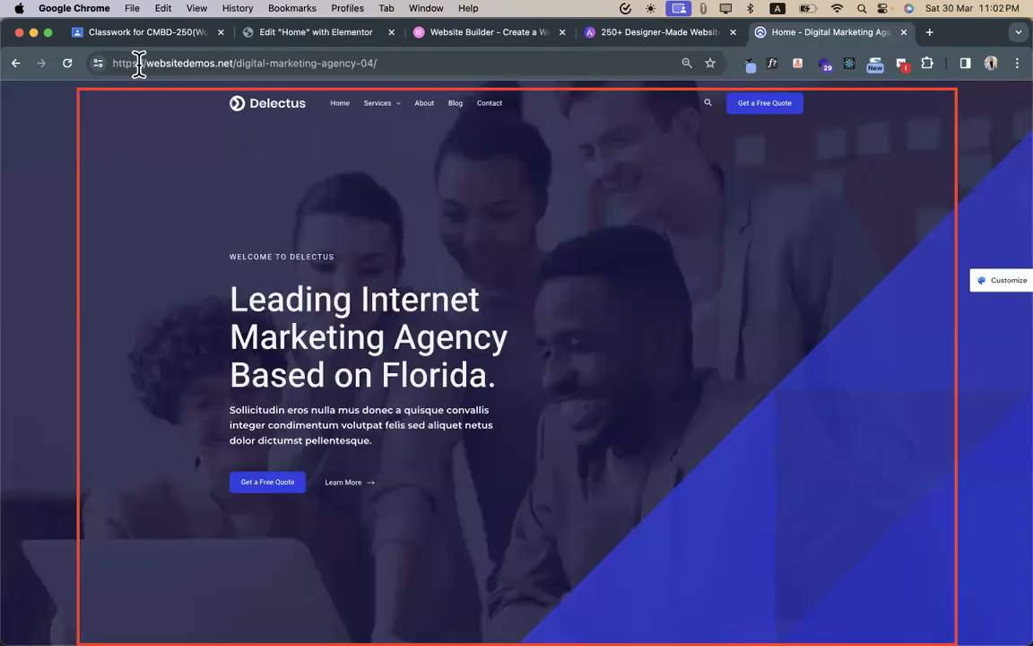
{"action": "left_click", "coordinate": [685, 63]}
{"action": "left_click", "coordinate": [687, 95]}
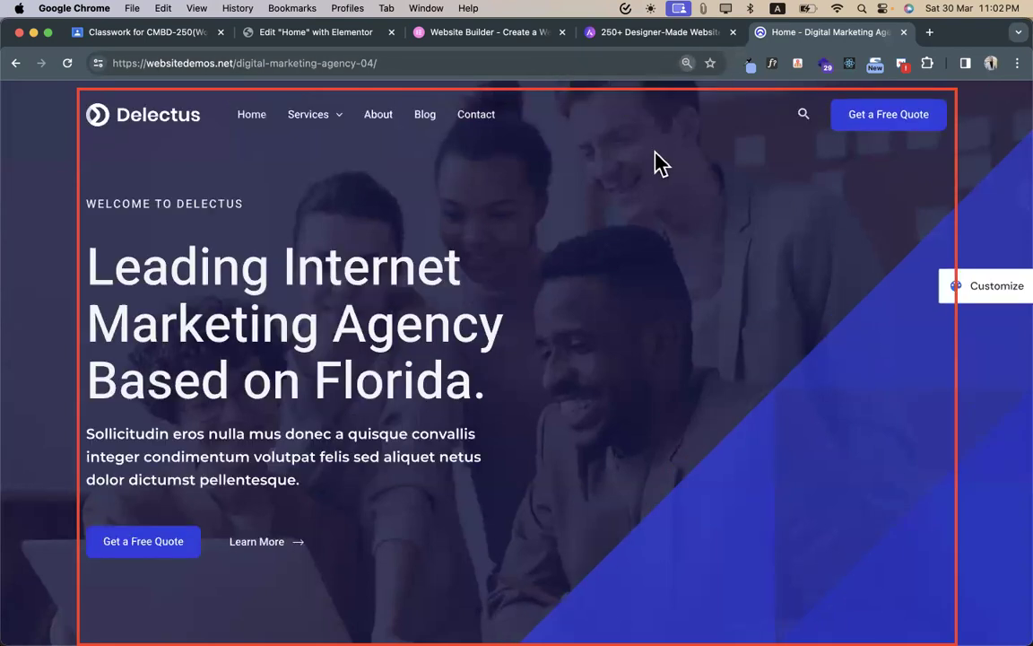
{"action": "left_click", "coordinate": [294, 41]}
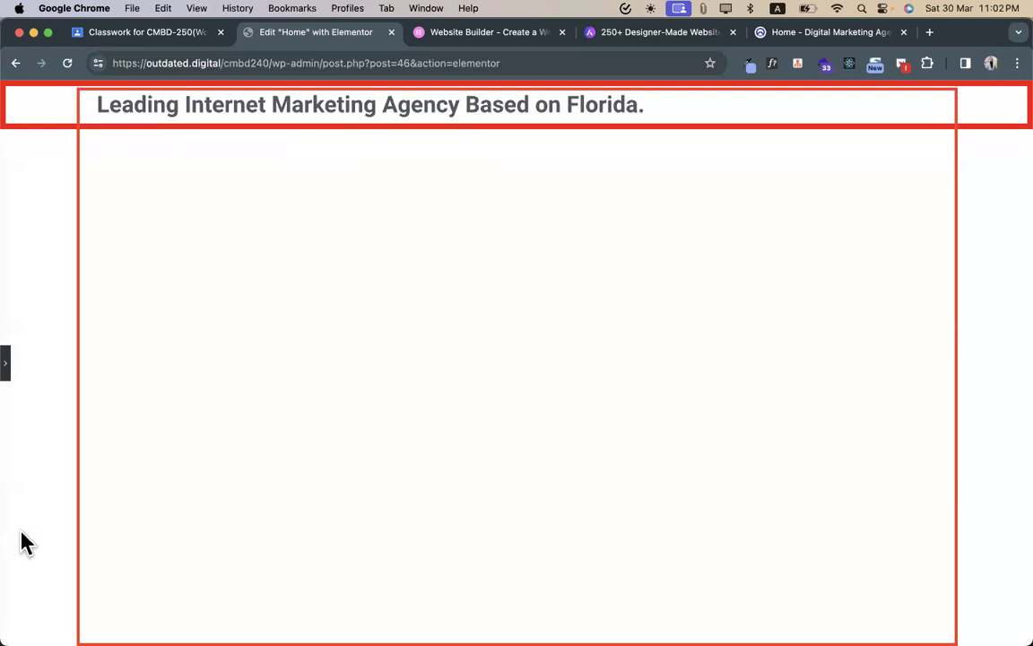
- Set the container's boxed width to 1140 px and check the heading's position with the editing panel hidden
{"action": "left_click", "coordinate": [6, 362]}
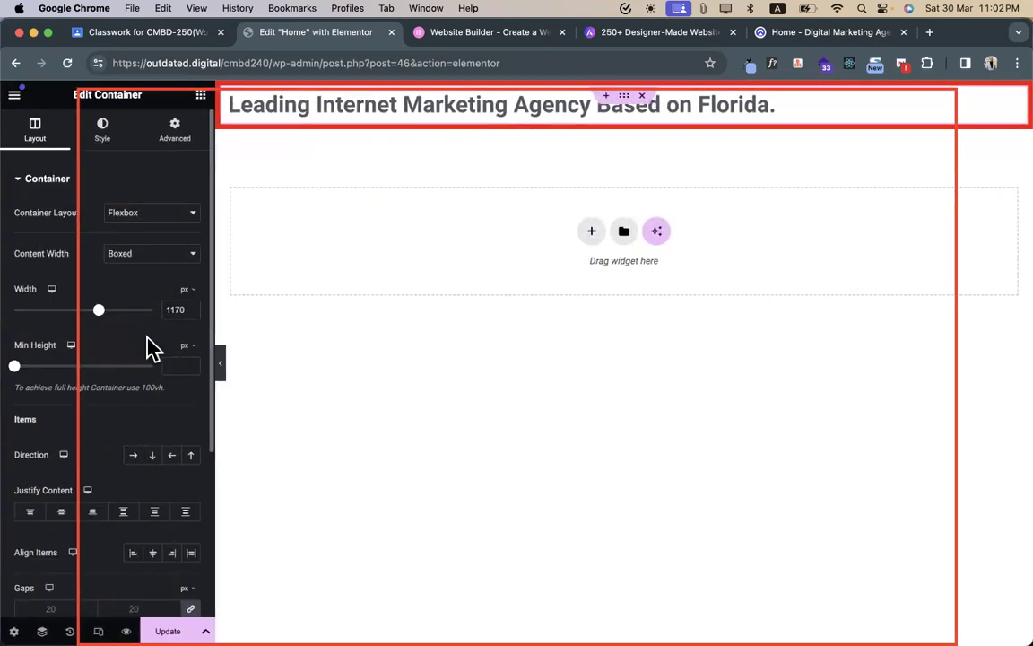
{"action": "left_click", "coordinate": [221, 364]}
{"action": "left_click", "coordinate": [7, 360]}
{"action": "left_click", "coordinate": [183, 309]}
{"action": "key", "text": "BackSpace"}
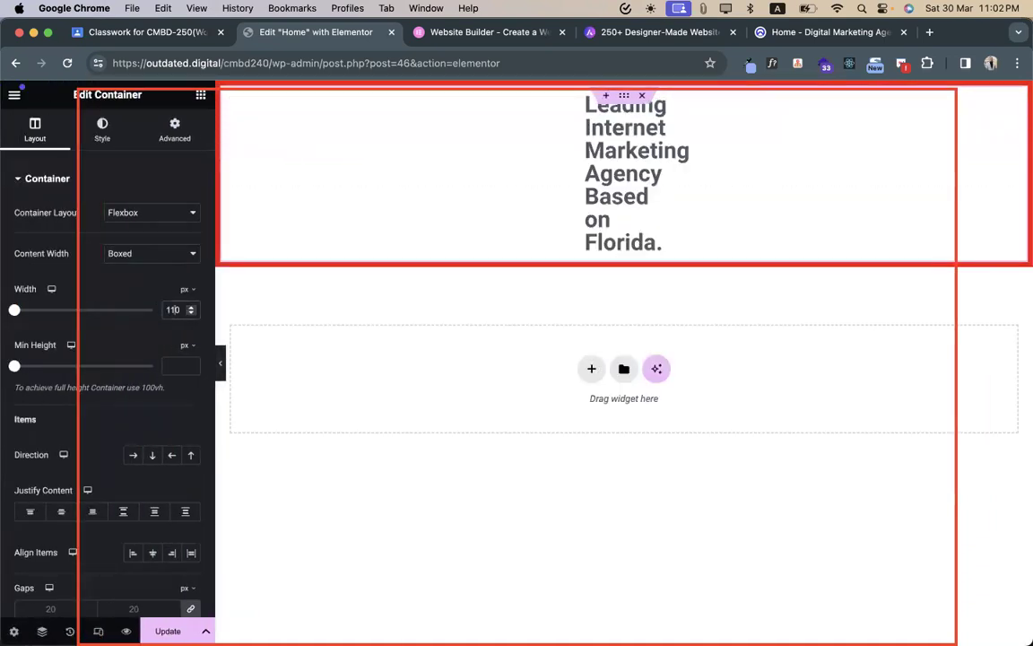
{"action": "type", "text": "4"}
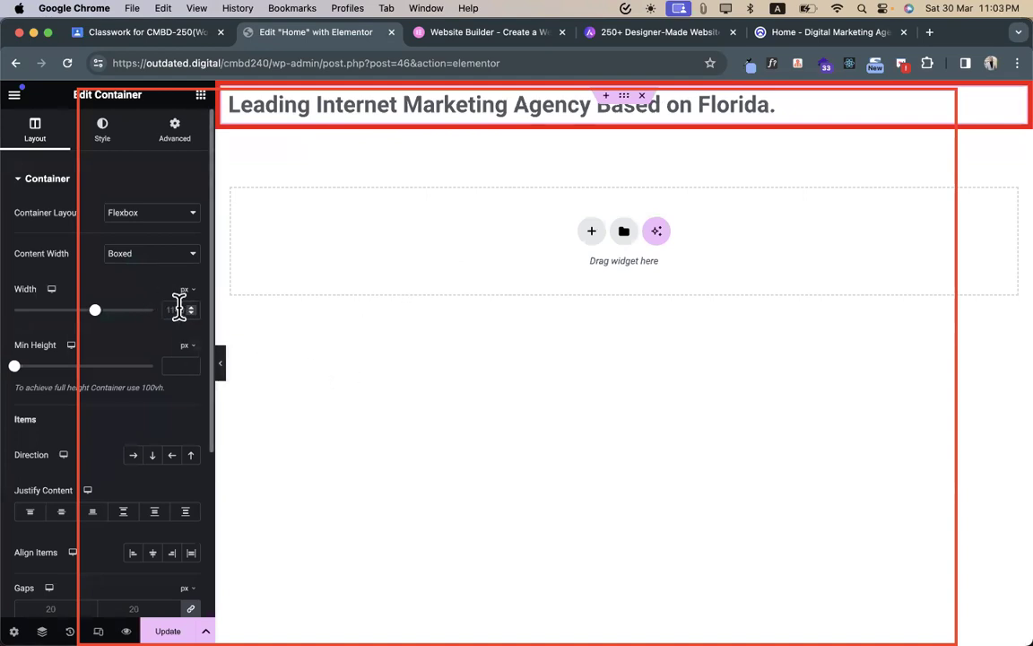
{"action": "left_click", "coordinate": [221, 364]}
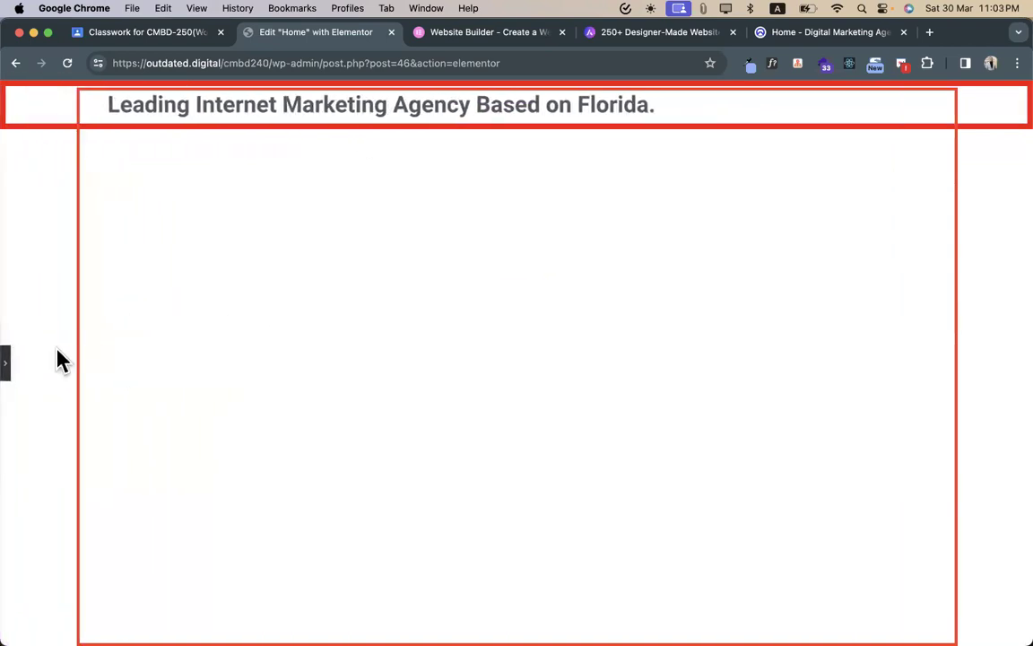
{"action": "left_click", "coordinate": [7, 363]}
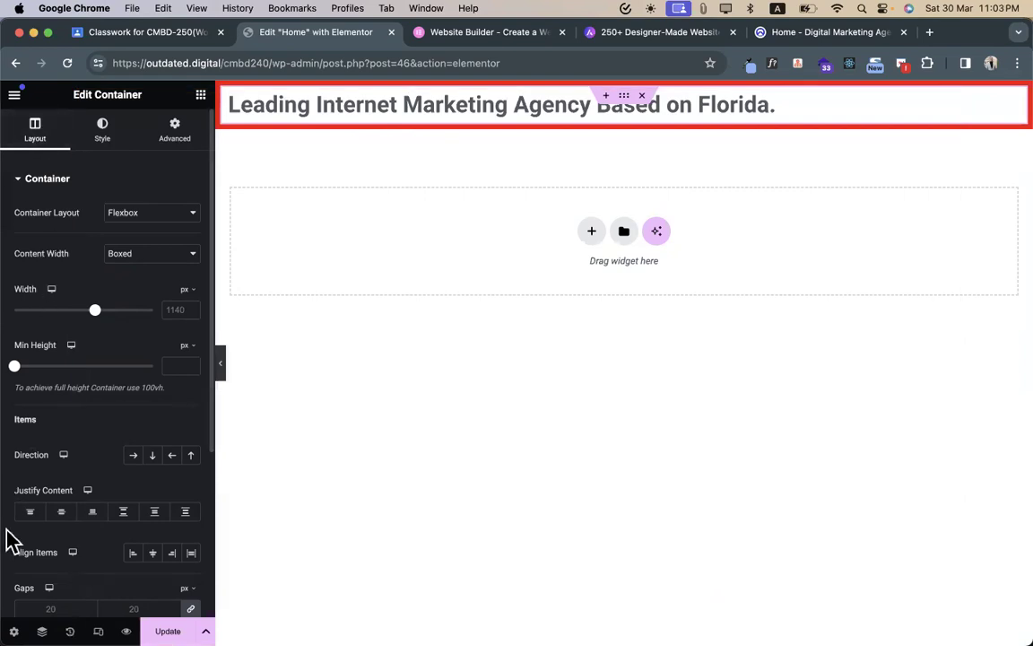
- Check the Delectus demo's header and delete the existing heading from the red-bordered container
{"action": "left_click", "coordinate": [285, 249]}
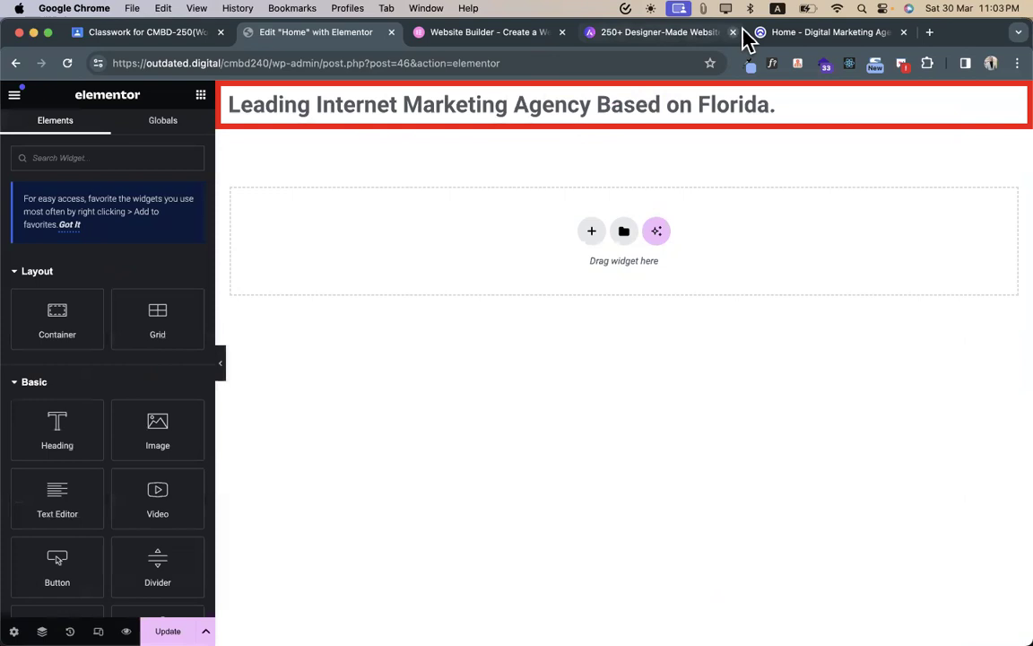
{"action": "left_click", "coordinate": [773, 34]}
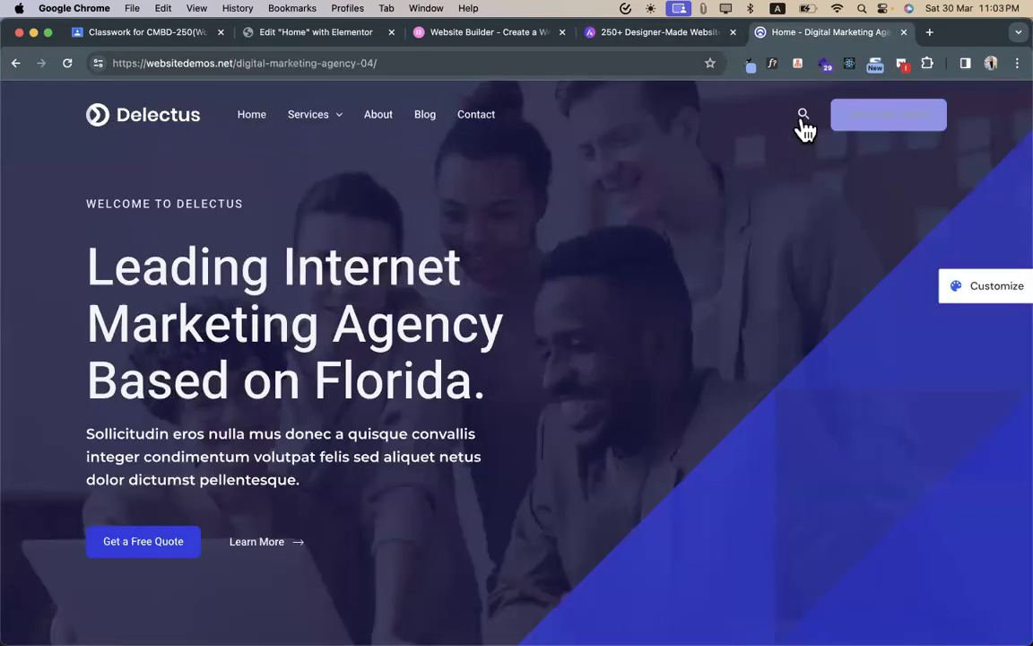
{"action": "left_click", "coordinate": [289, 33]}
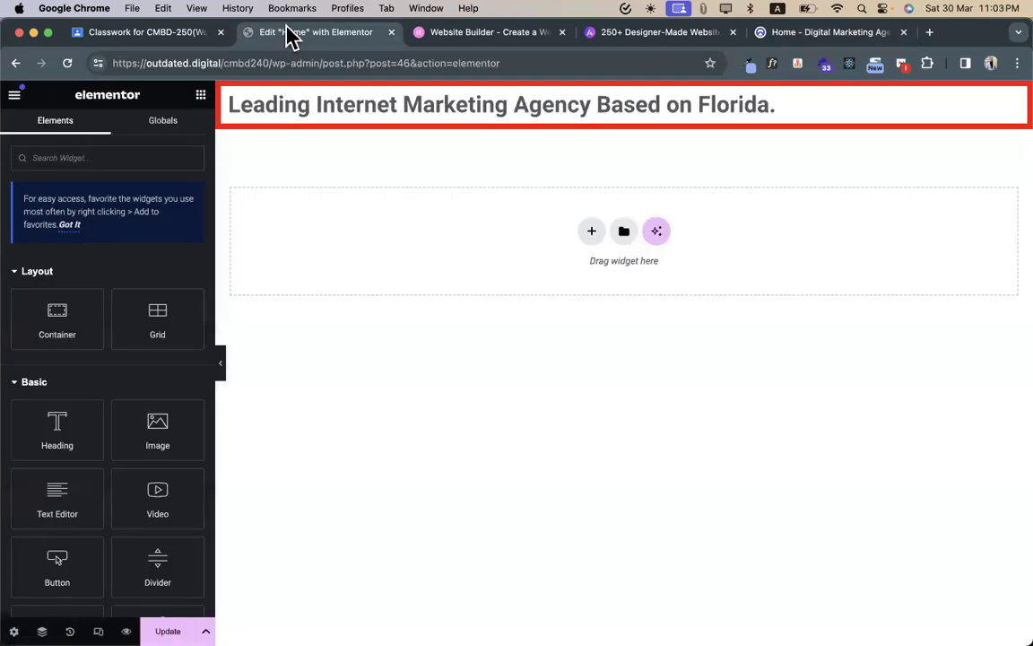
{"action": "right_click", "coordinate": [516, 110]}
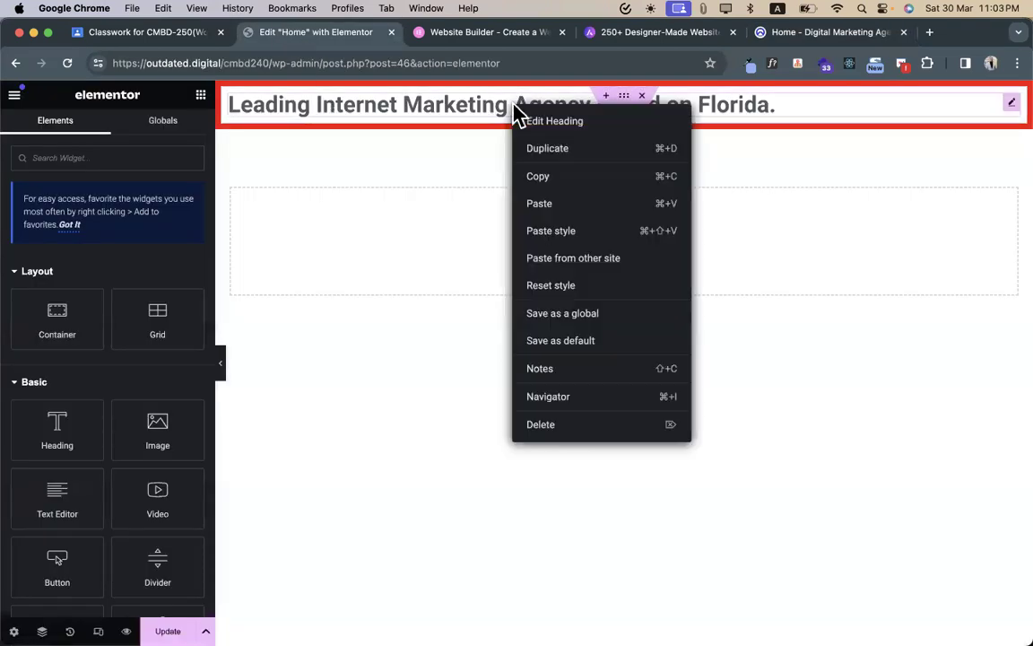
{"action": "left_click", "coordinate": [544, 426]}
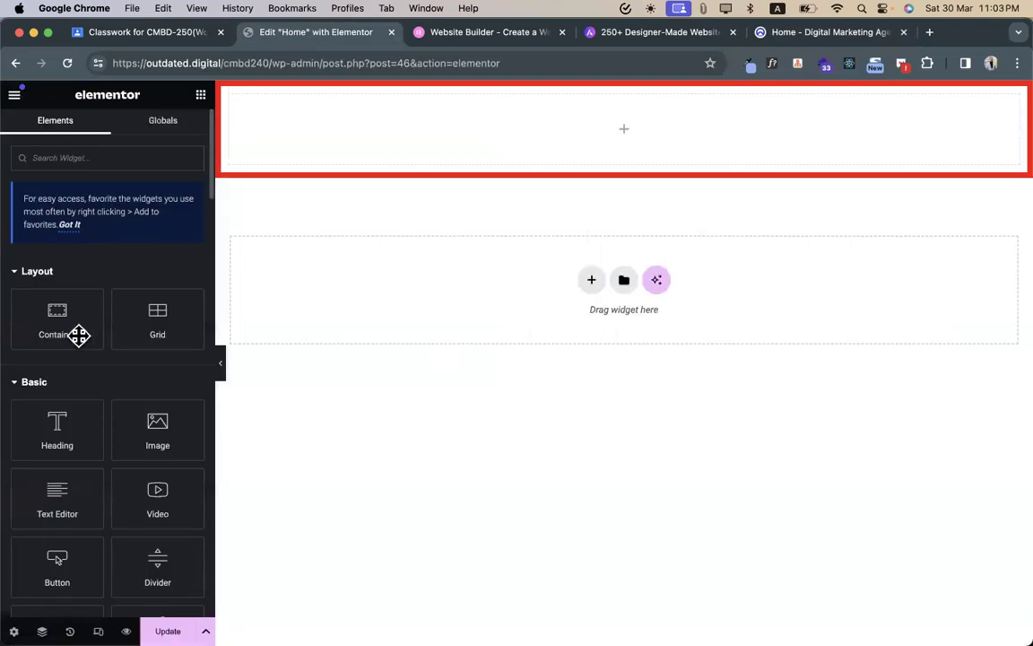
- Add a heading reading LOGO to the empty red-bordered container and give it the Secondary global text color
{"action": "left_click_drag", "start_coordinate": [27, 428], "coordinate": [296, 154]}
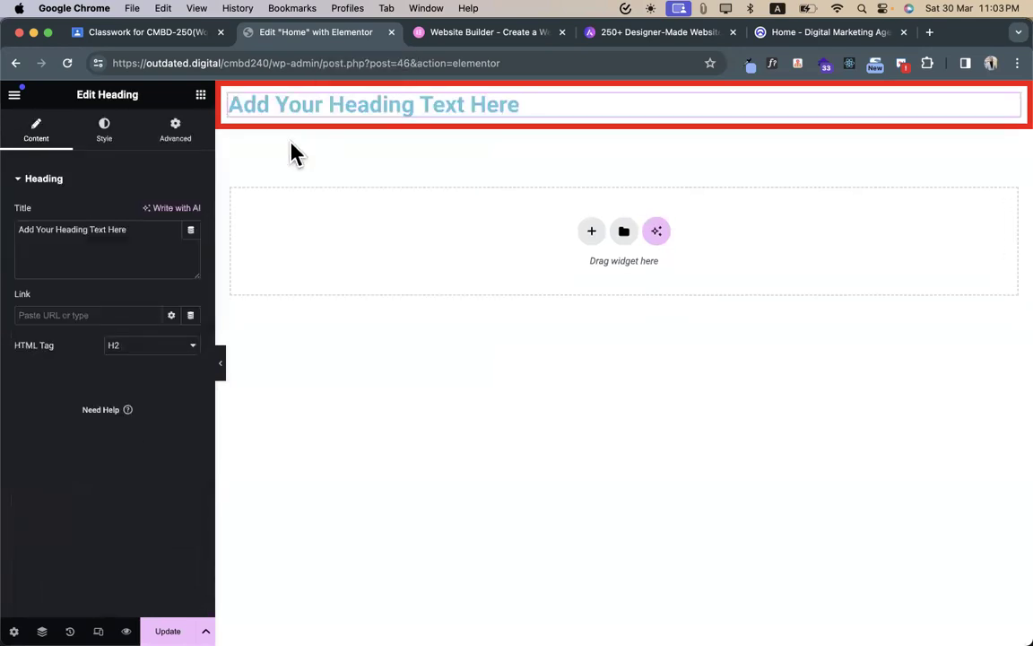
{"action": "triple_click", "coordinate": [122, 236]}
{"action": "type", "text": "LOGO"}
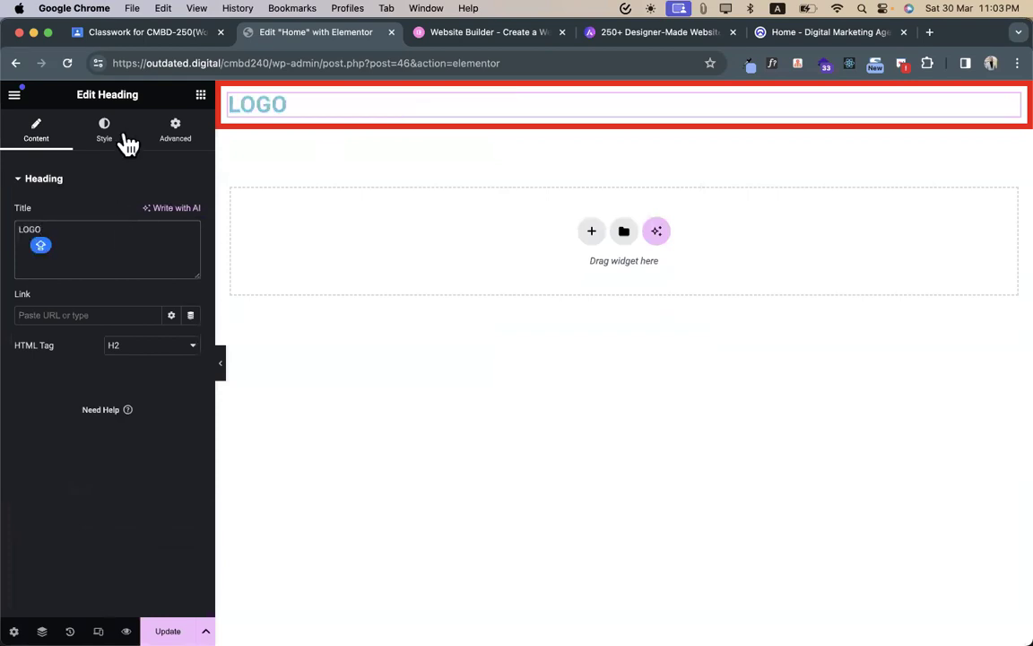
{"action": "left_click", "coordinate": [114, 134]}
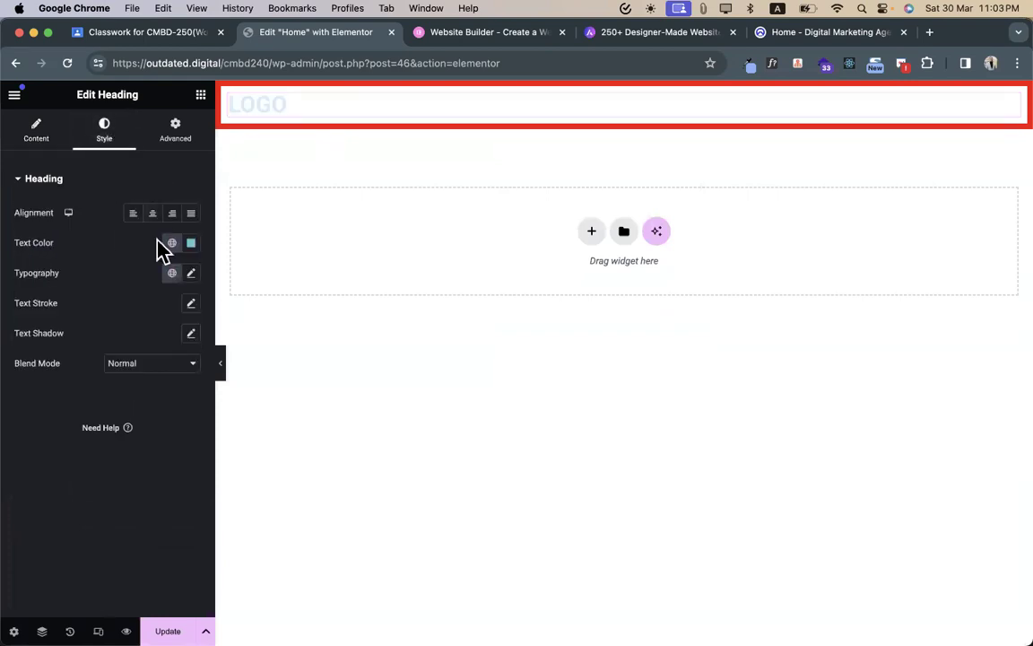
{"action": "left_click", "coordinate": [172, 244]}
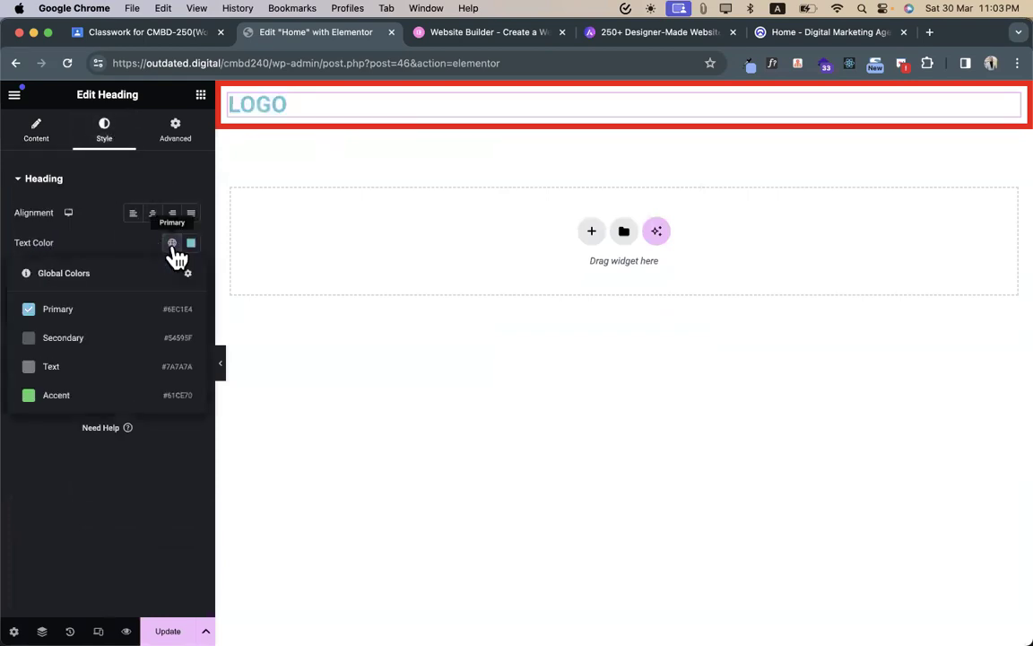
{"action": "left_click", "coordinate": [116, 343]}
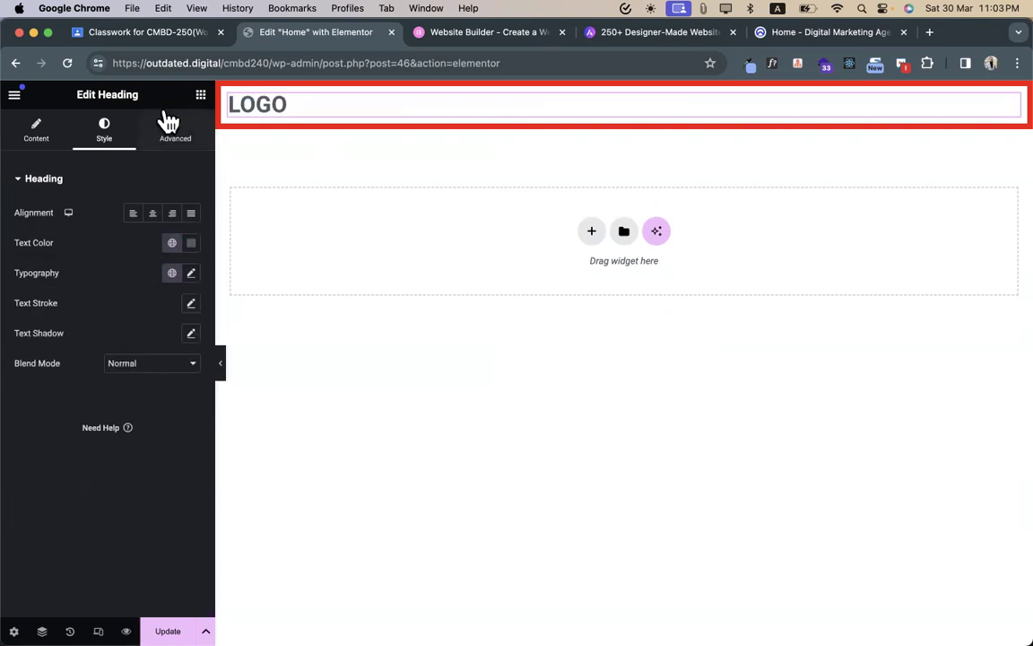
- Find the WordPress Menu widget and place it below the LOGO heading in the red-bordered container
{"action": "left_click", "coordinate": [201, 97]}
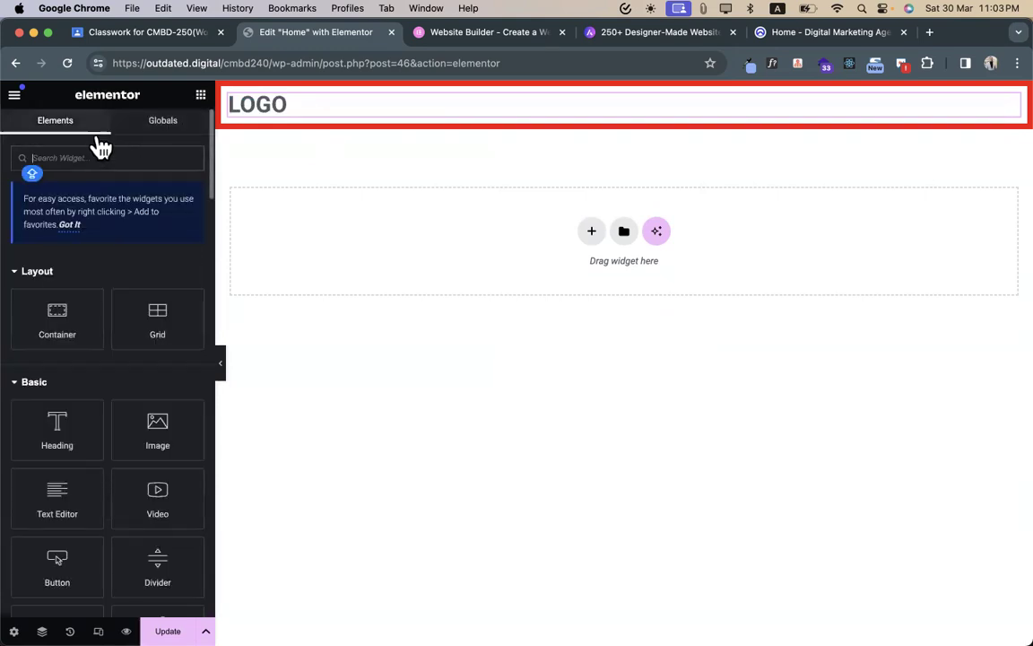
{"action": "type", "text": "WOR"}
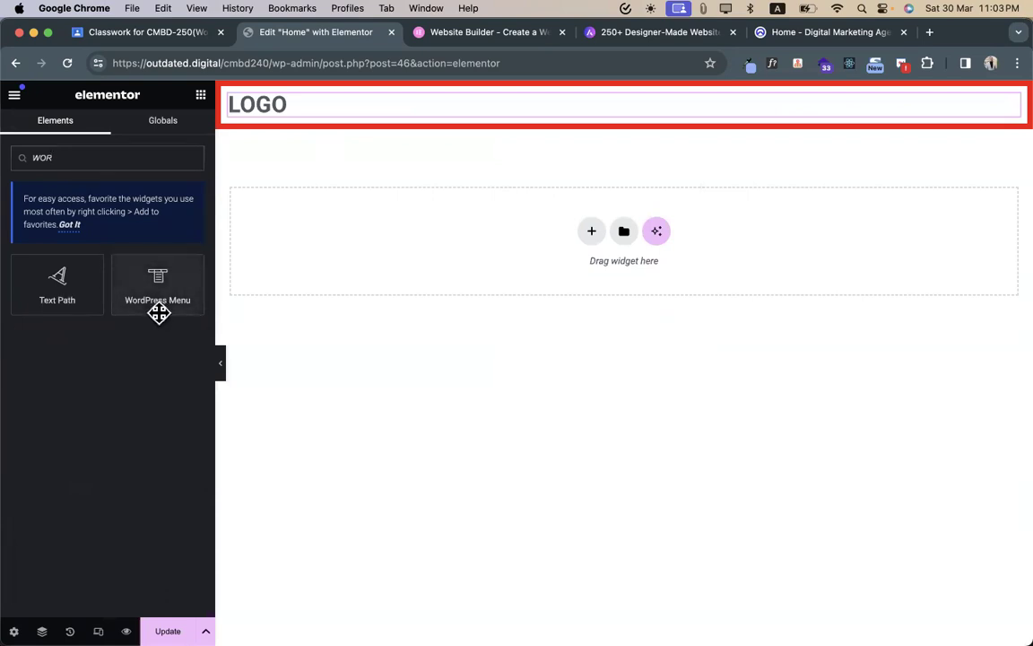
{"action": "left_click_drag", "start_coordinate": [185, 275], "coordinate": [357, 113]}
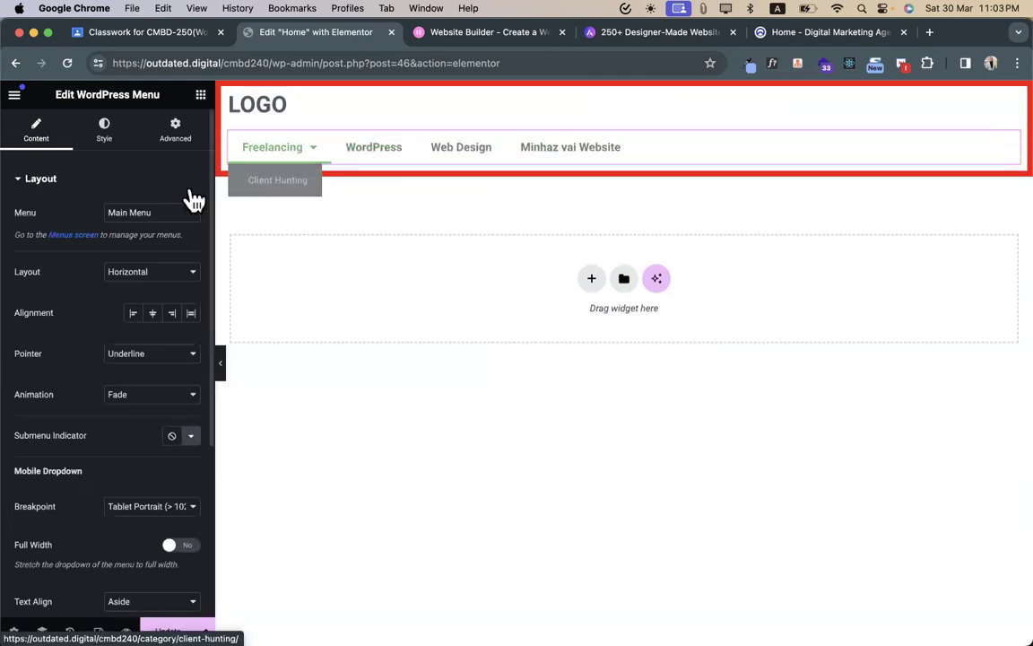
- Find the Button widget and place it in the red-bordered container between the LOGO heading and the menu
{"action": "left_click", "coordinate": [202, 97]}
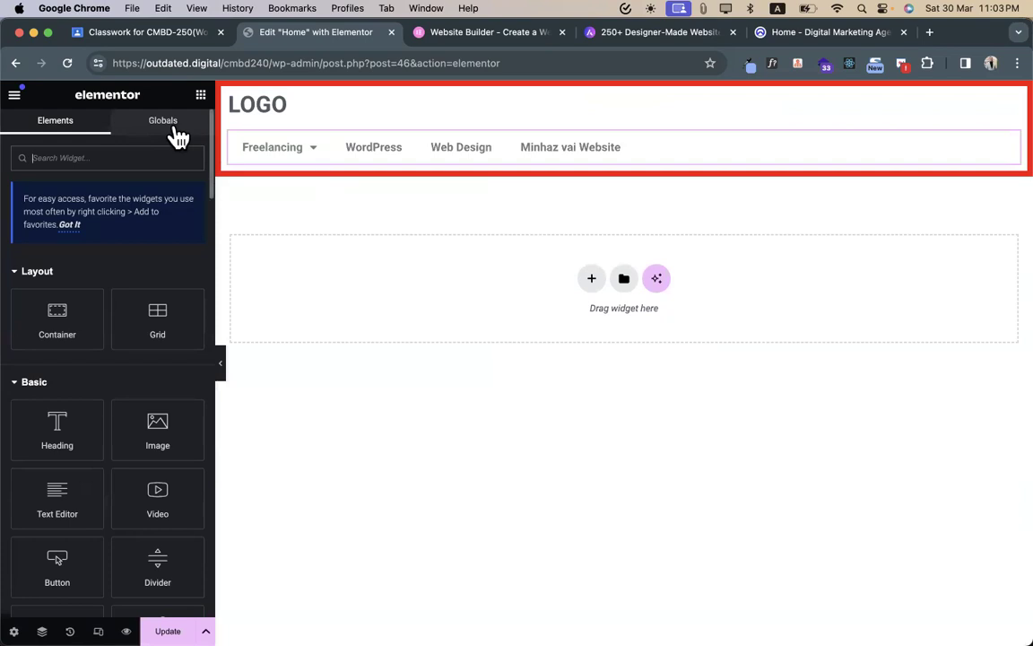
{"action": "type", "text": "but"}
{"action": "left_click_drag", "start_coordinate": [155, 286], "coordinate": [345, 156]}
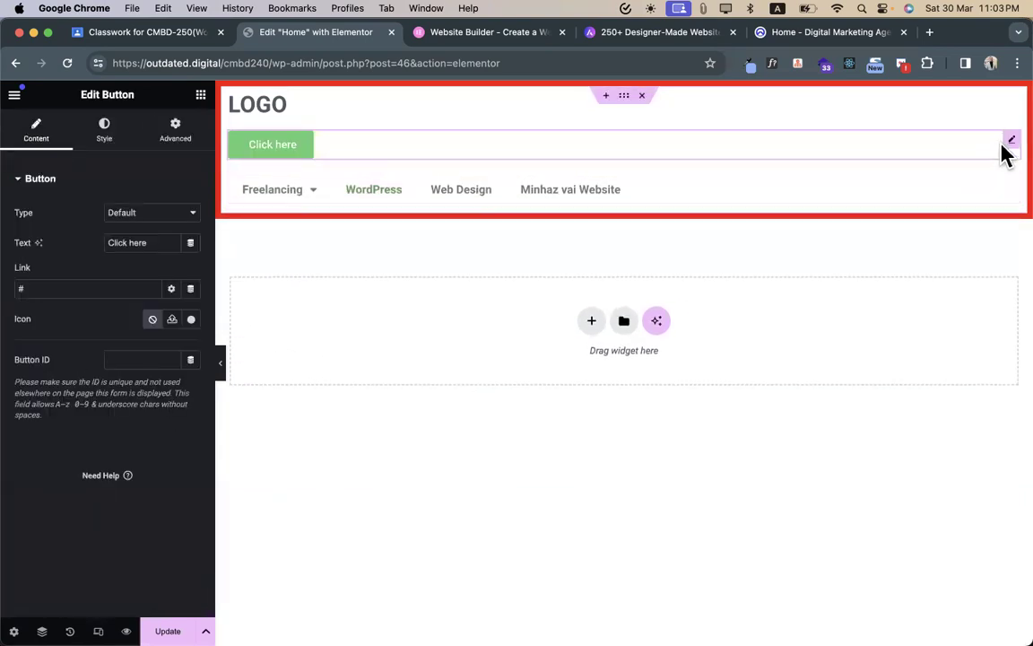
- Move the button below the menu in the red-bordered container and compare the order with the Delectus demo's header
{"action": "left_click_drag", "start_coordinate": [1008, 143], "coordinate": [986, 201]}
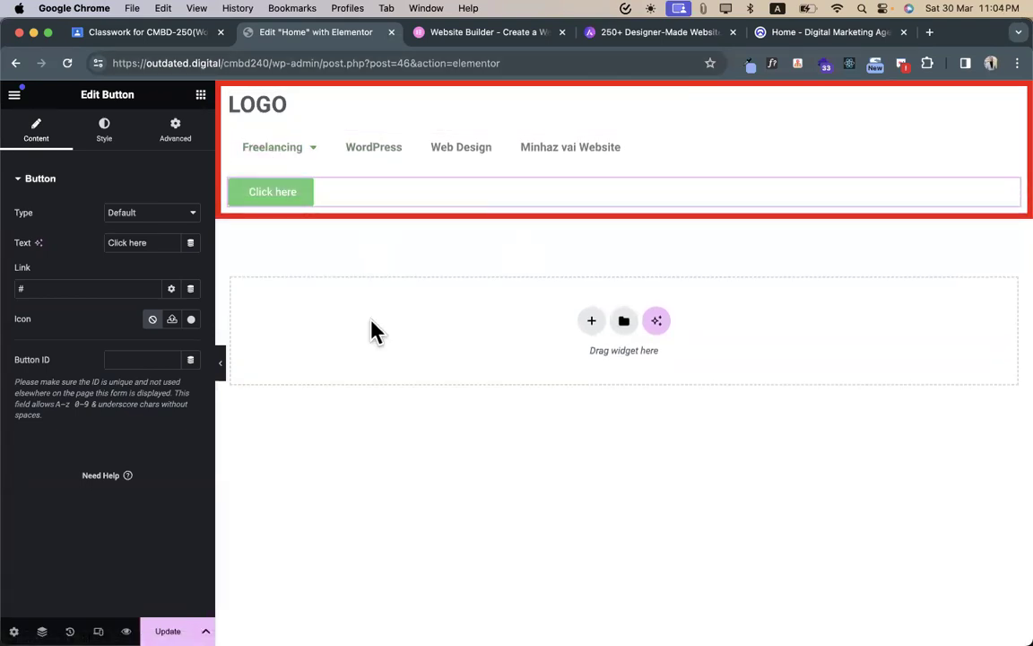
{"action": "left_click", "coordinate": [786, 34]}
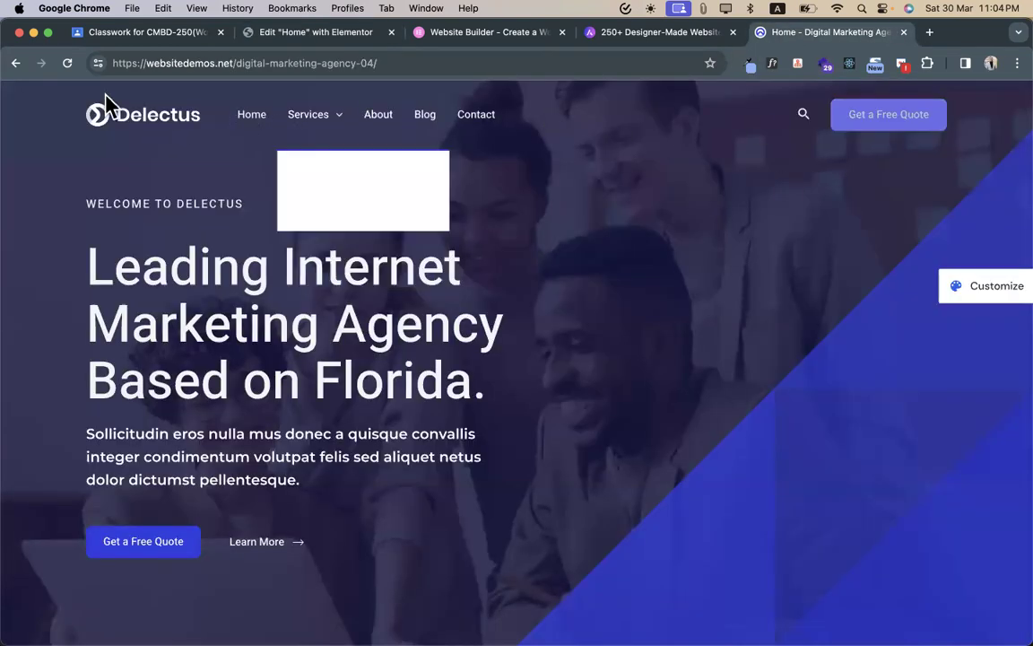
{"action": "left_click", "coordinate": [274, 36]}
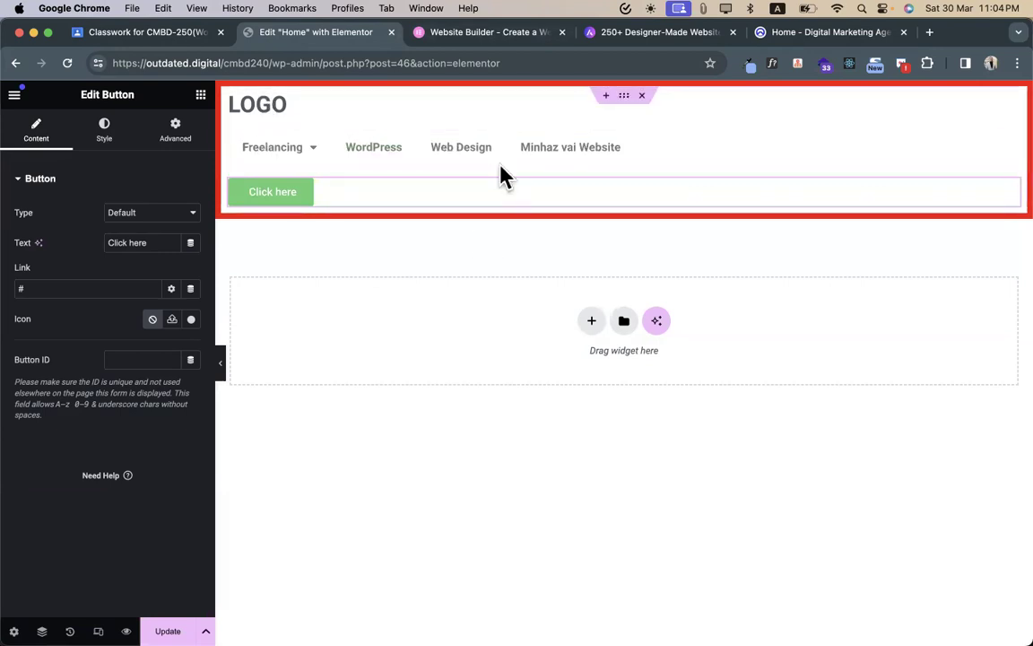
- Show the page structure in the Navigator and rename the red-bordered container as Header
{"action": "left_click", "coordinate": [624, 95]}
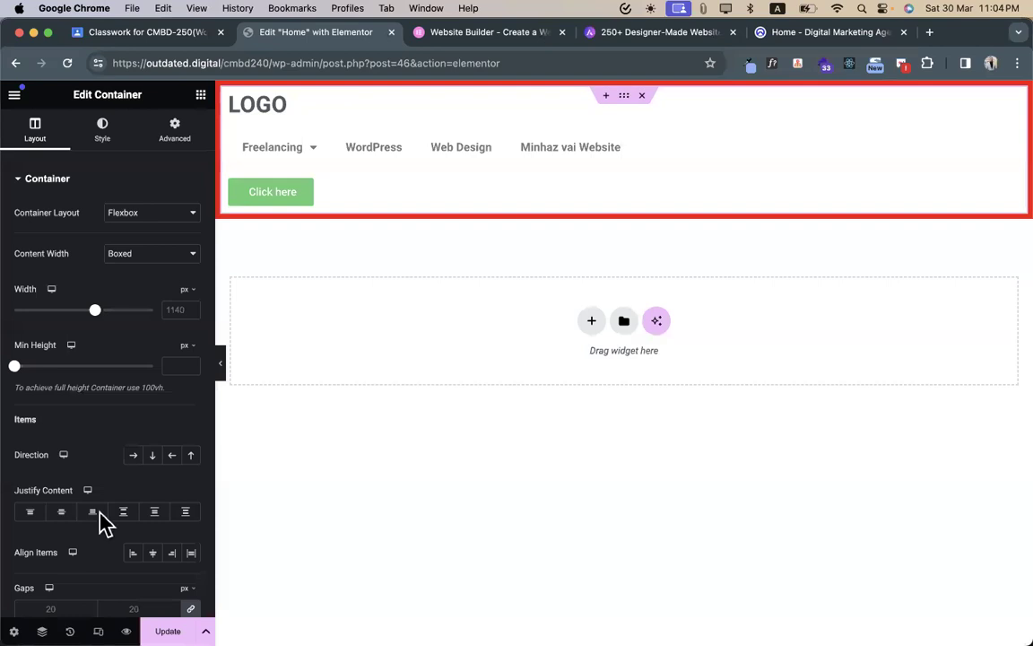
{"action": "left_click", "coordinate": [42, 631]}
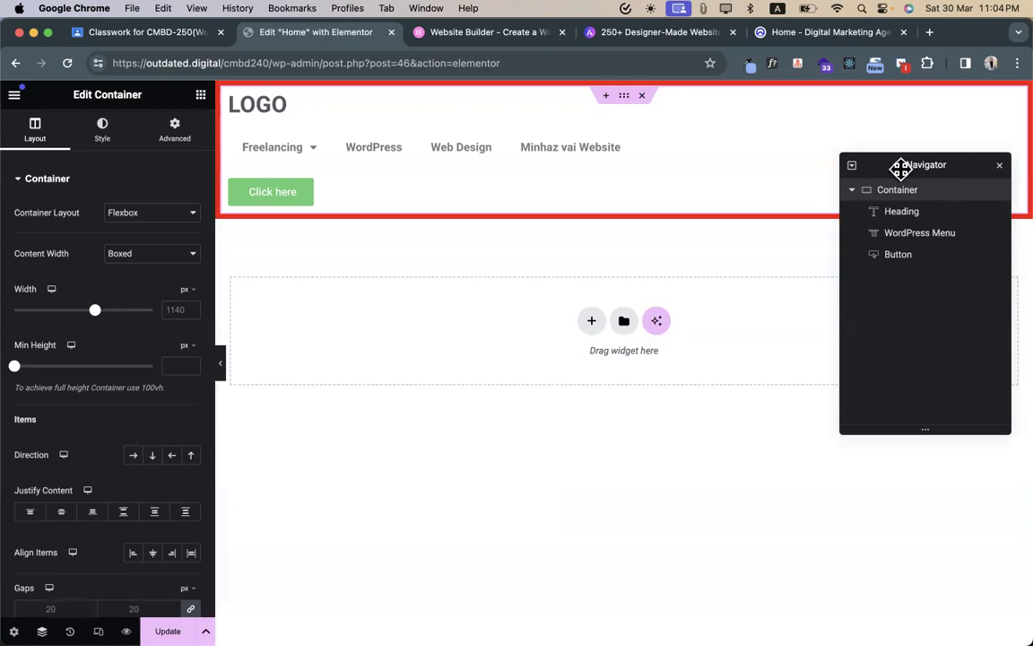
{"action": "left_click_drag", "start_coordinate": [899, 166], "coordinate": [866, 170]}
{"action": "left_click", "coordinate": [819, 196]}
{"action": "left_click", "coordinate": [818, 195]}
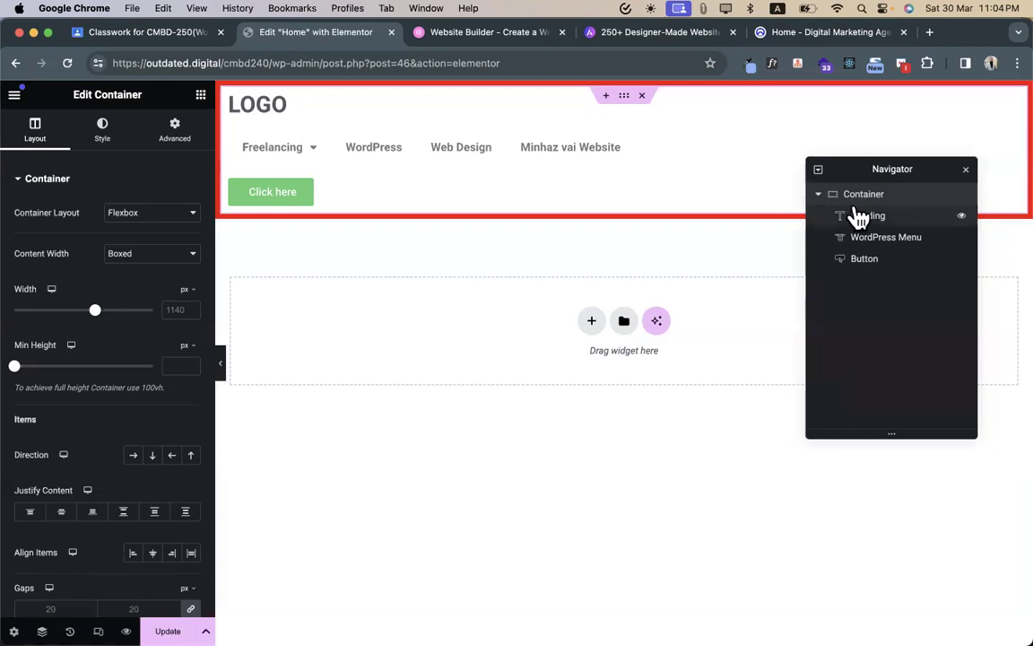
{"action": "left_click", "coordinate": [860, 219]}
{"action": "left_click", "coordinate": [862, 241]}
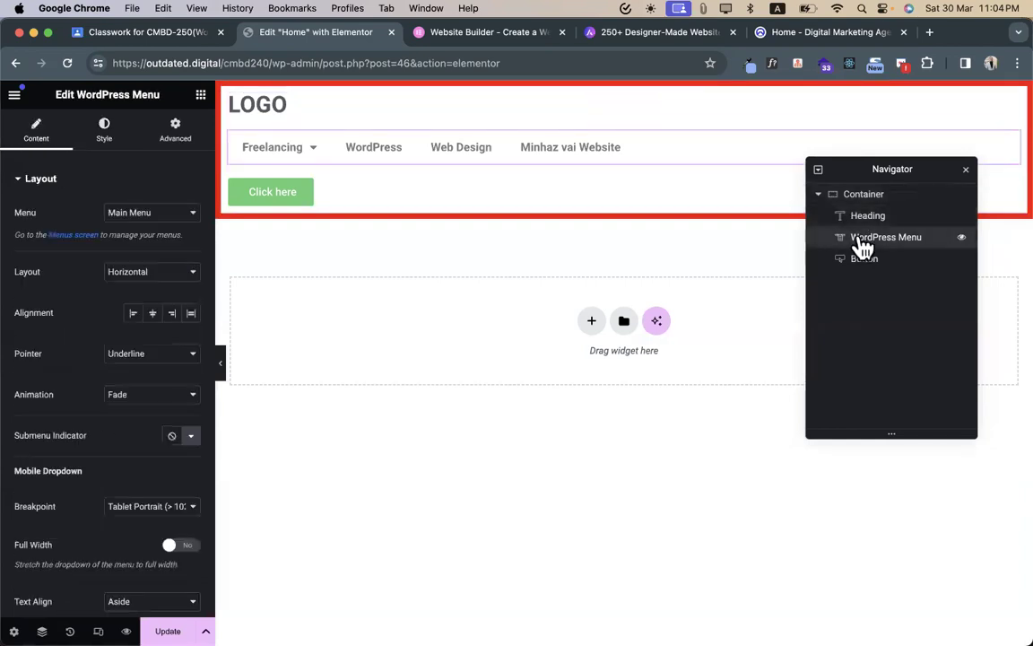
{"action": "left_click", "coordinate": [854, 261]}
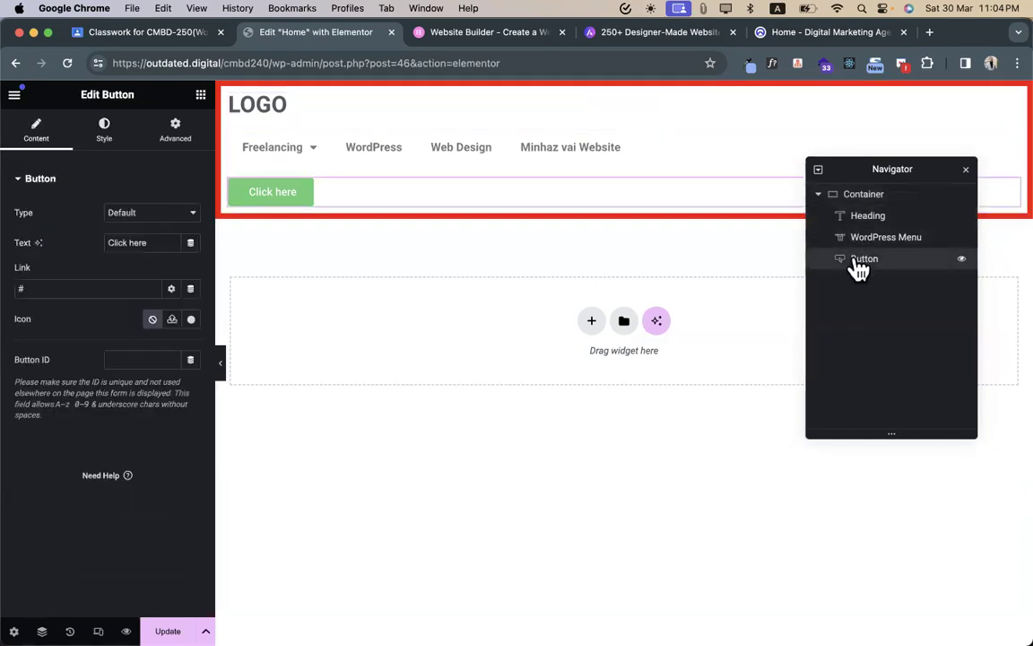
{"action": "double_click", "coordinate": [869, 201]}
{"action": "type", "text": "Header"}
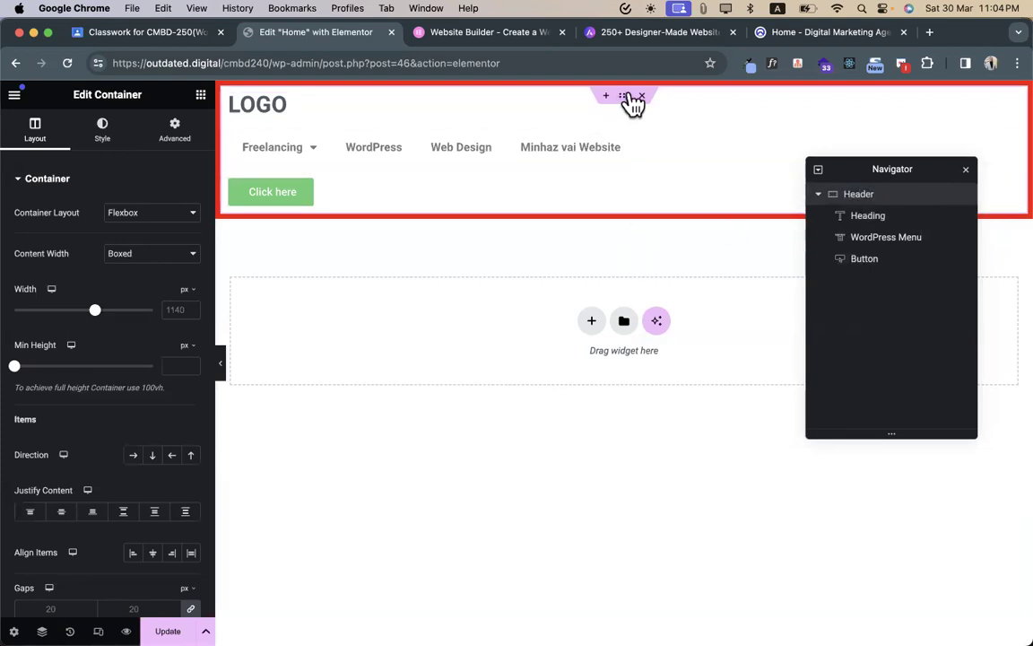
- Examine the Heading, WordPress Menu and Button elements nested inside the Header container
{"action": "left_click", "coordinate": [819, 196]}
{"action": "left_click", "coordinate": [819, 195]}
{"action": "left_click", "coordinate": [867, 219]}
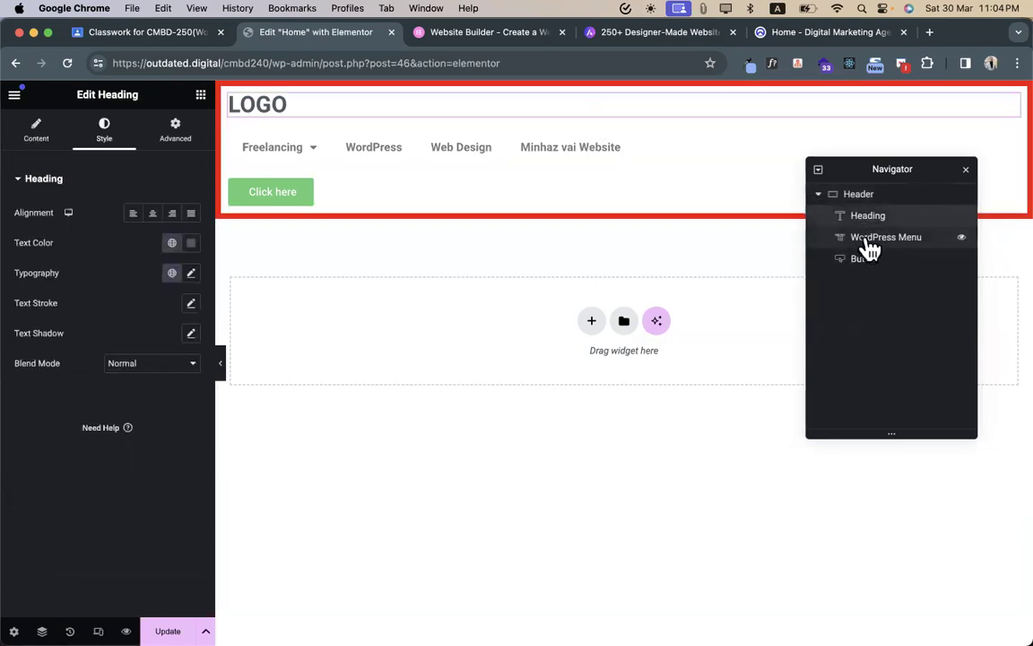
{"action": "left_click", "coordinate": [870, 239]}
{"action": "left_click", "coordinate": [861, 259]}
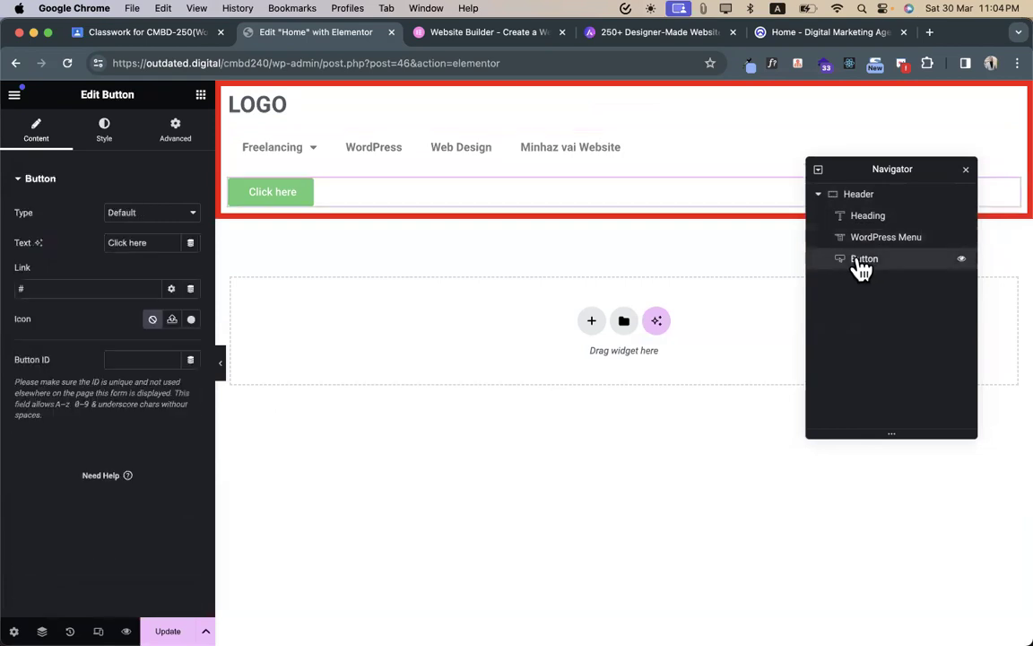
{"action": "left_click", "coordinate": [819, 195]}
{"action": "left_click", "coordinate": [819, 196]}
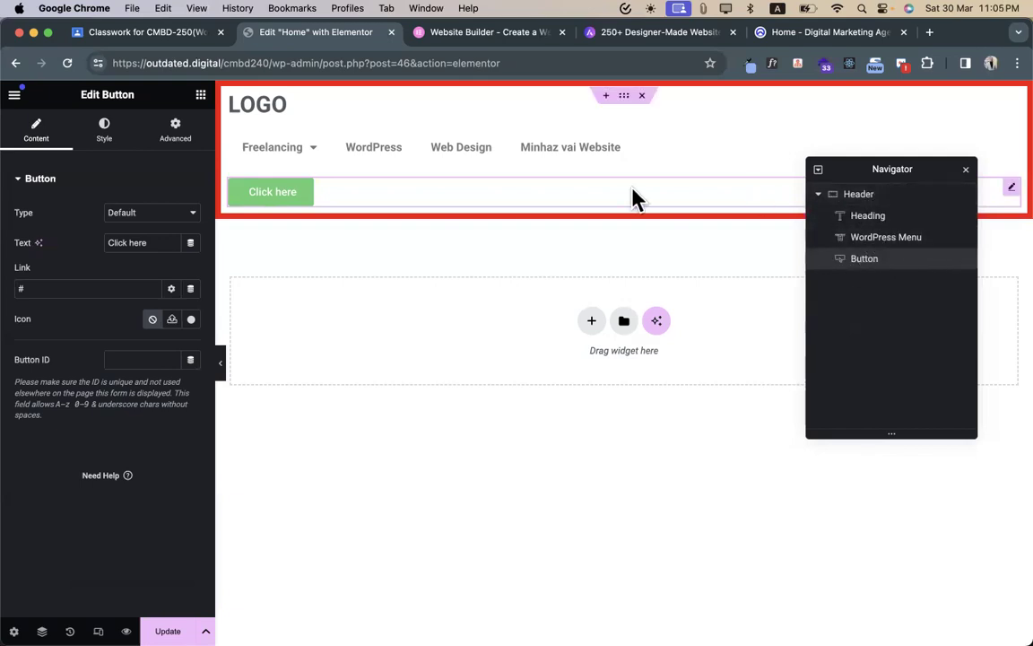
- Set the Header container's item direction to Row - horizontal
{"action": "left_click", "coordinate": [859, 198]}
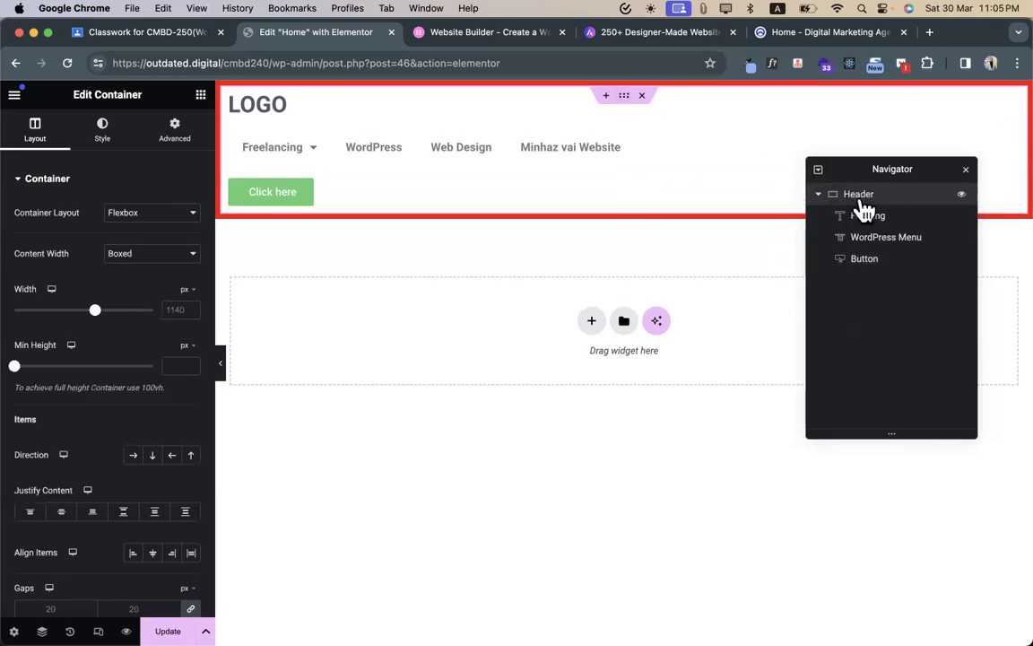
{"action": "scroll", "coordinate": [87, 275], "scroll_direction": "down", "scroll_amount": 5}
{"action": "scroll", "coordinate": [89, 298], "scroll_direction": "up", "scroll_amount": 5}
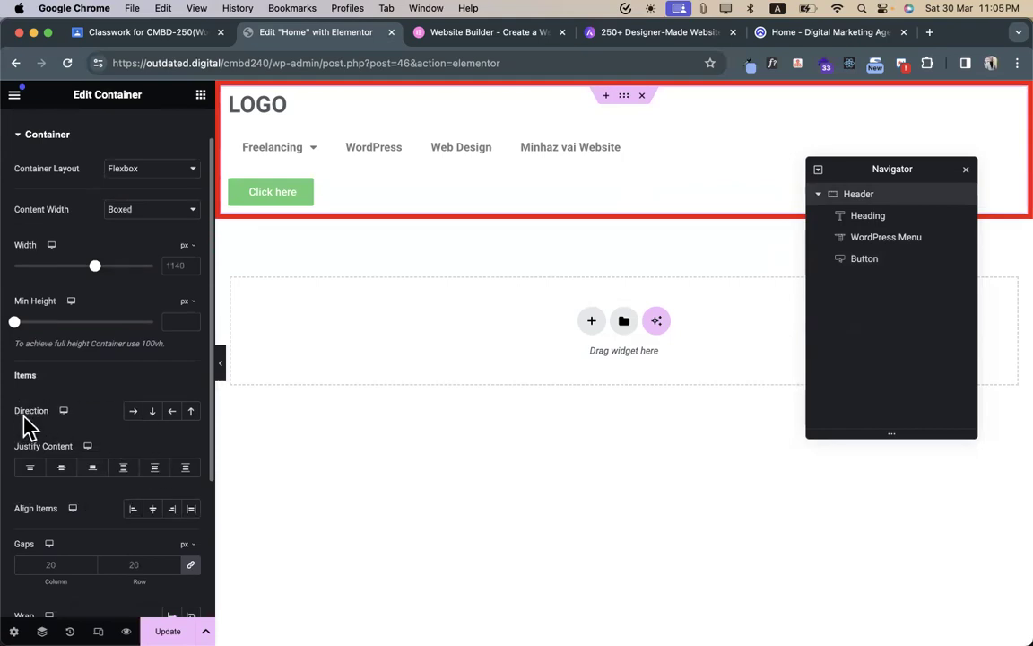
{"action": "right_click", "coordinate": [137, 422]}
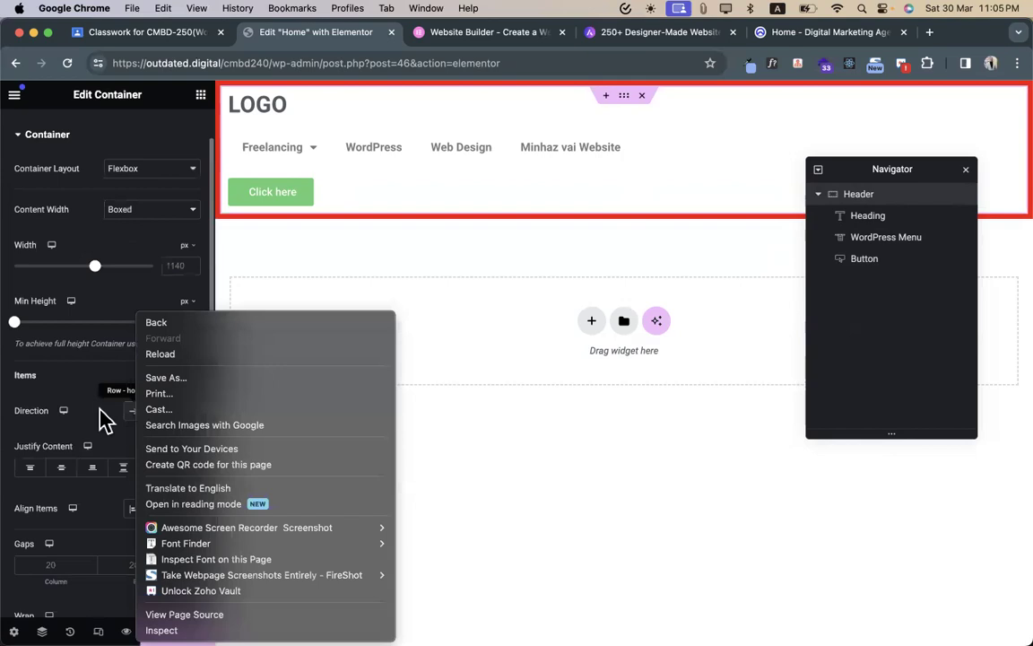
{"action": "left_click", "coordinate": [100, 411]}
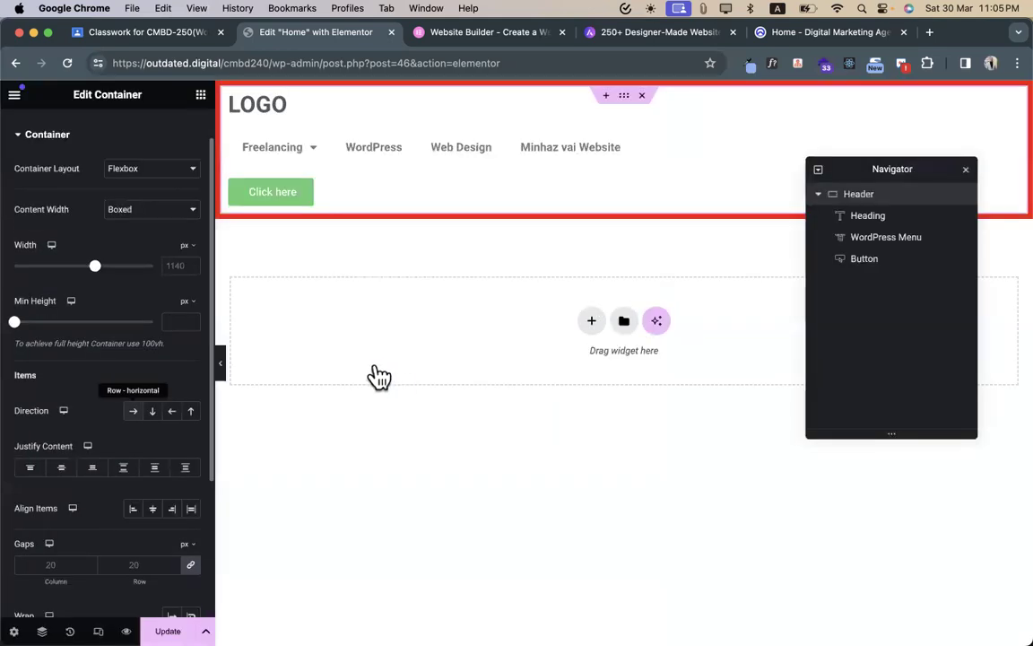
{"action": "left_click", "coordinate": [132, 413]}
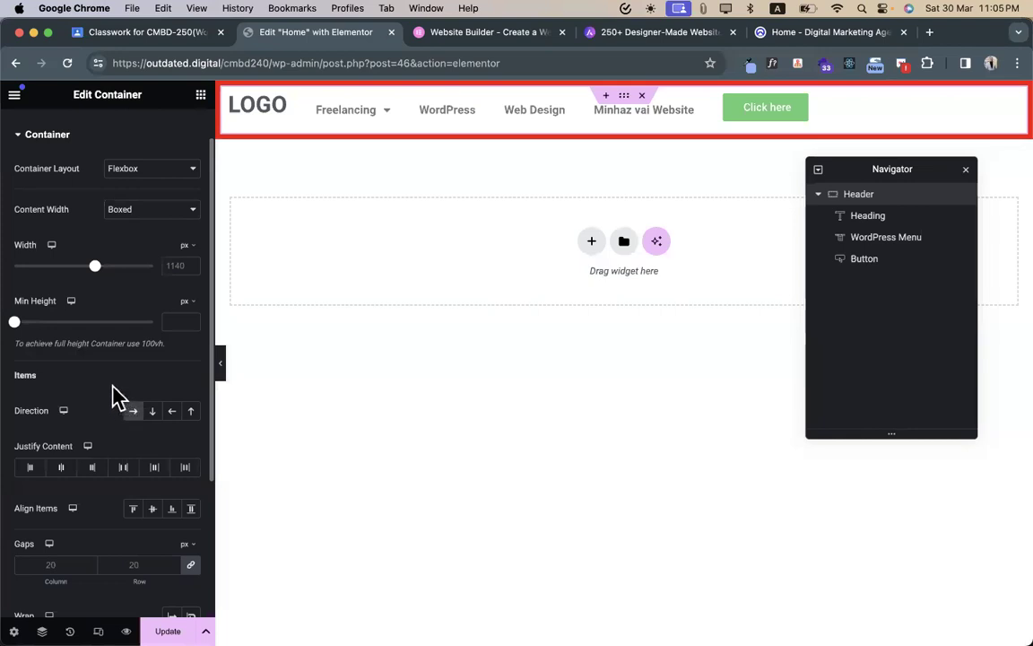
- Compare the justification options for the Header container's items and apply Space Between
{"action": "left_click", "coordinate": [63, 470]}
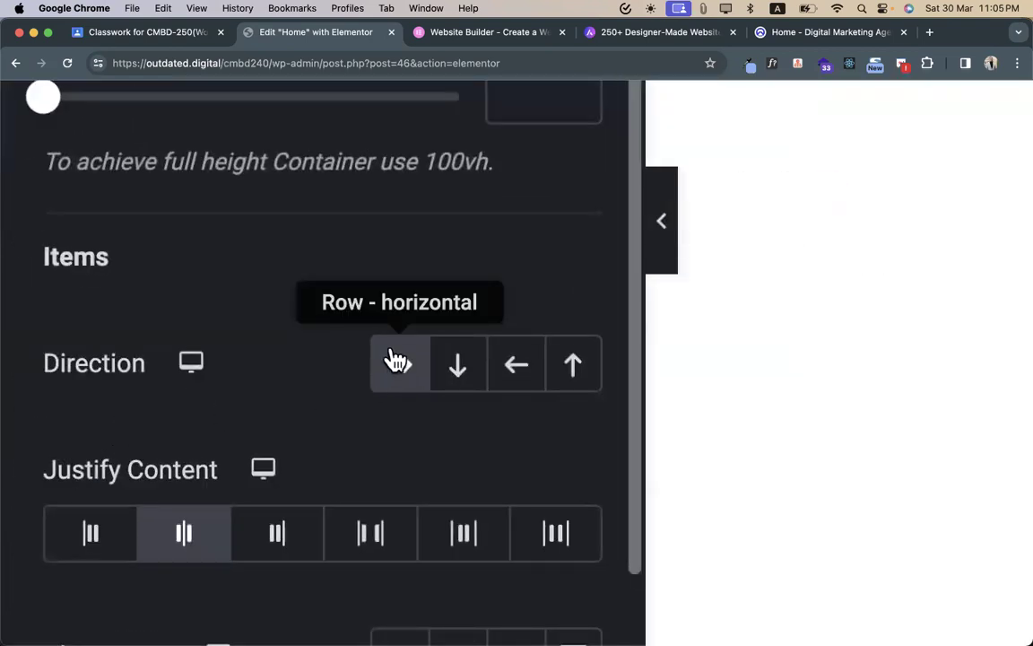
{"action": "left_click", "coordinate": [191, 545]}
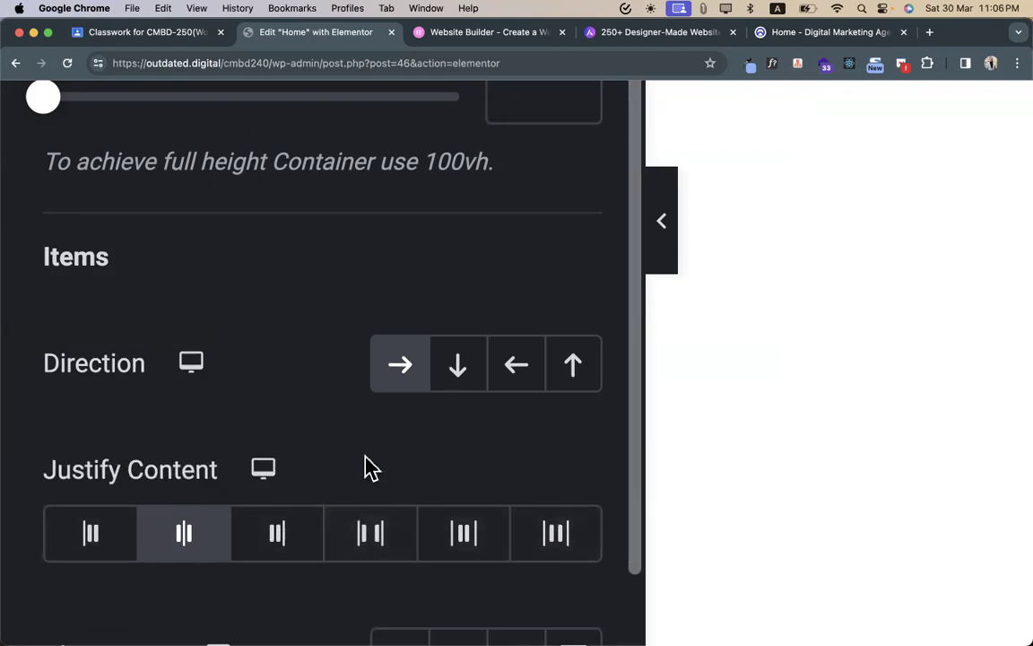
{"action": "scroll", "coordinate": [370, 466], "scroll_direction": "down", "scroll_amount": 5}
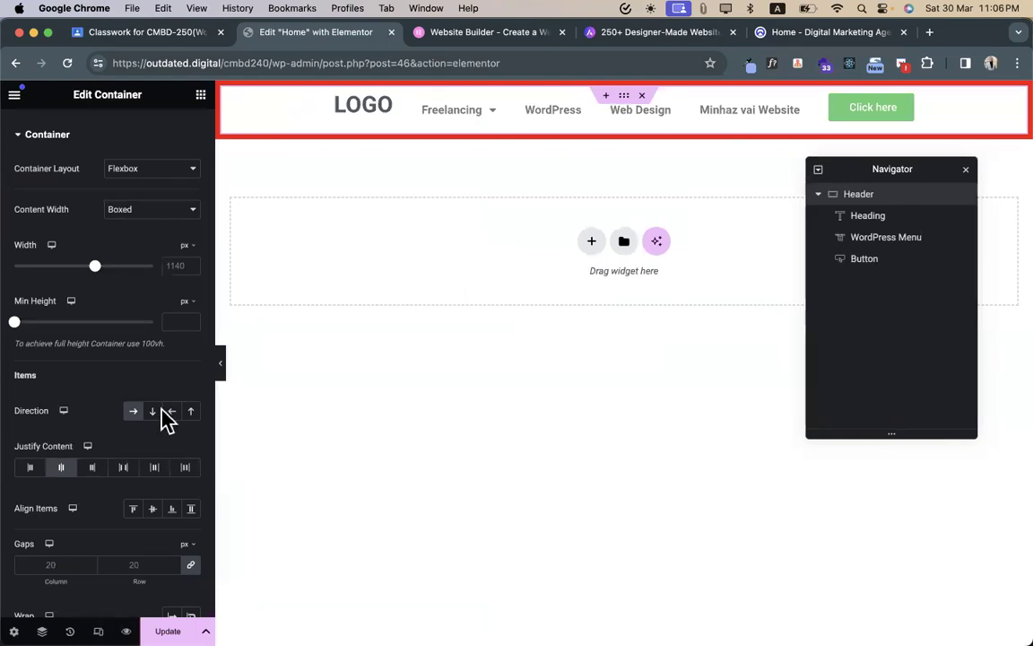
{"action": "left_click", "coordinate": [32, 468]}
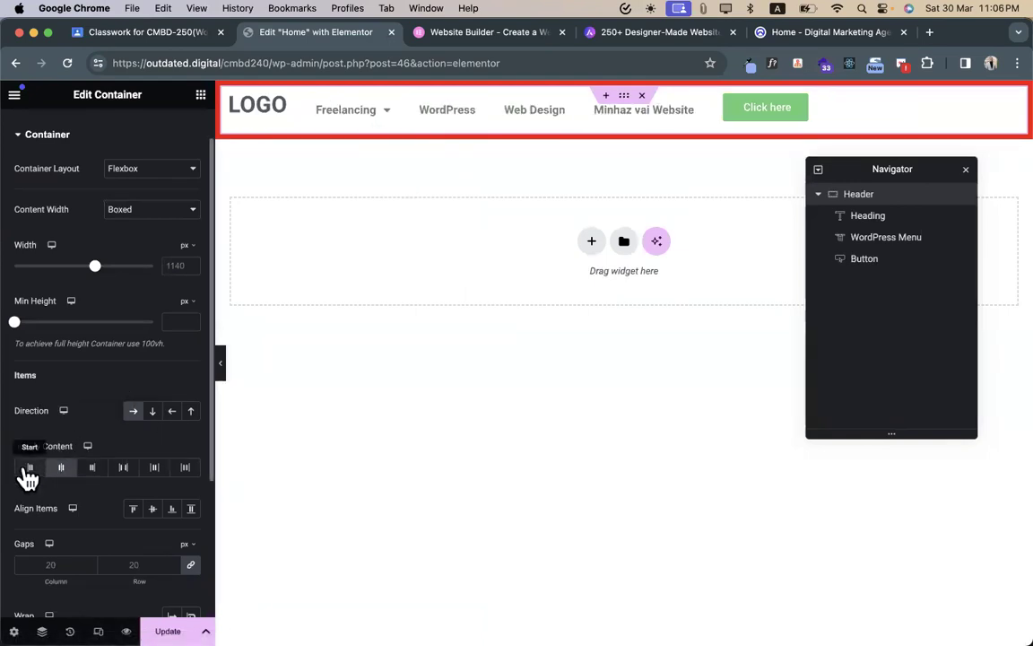
{"action": "left_click", "coordinate": [93, 468]}
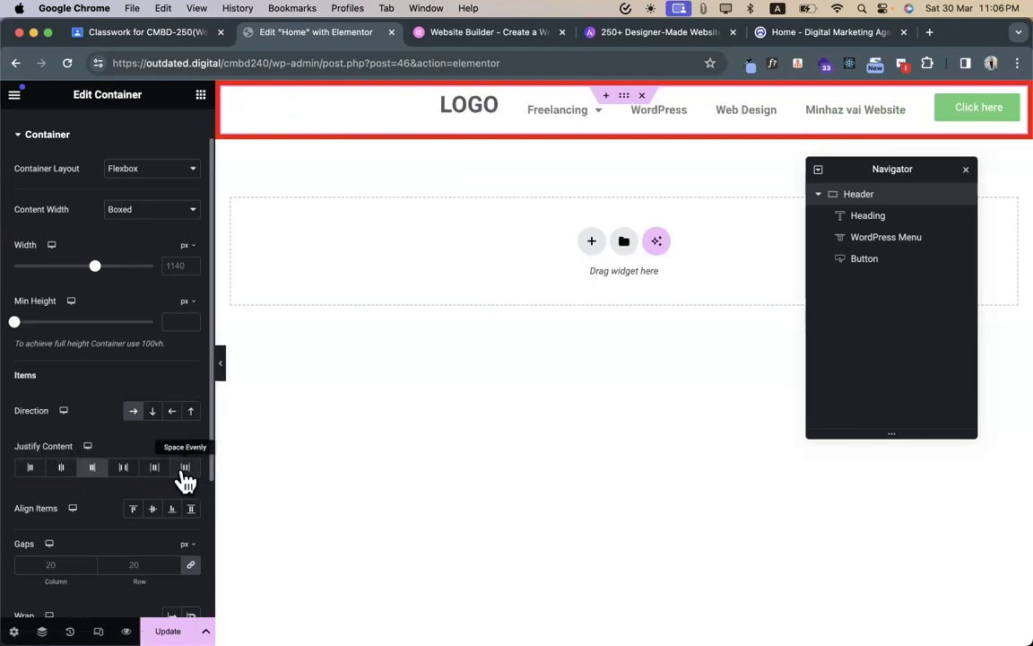
{"action": "left_click", "coordinate": [61, 469]}
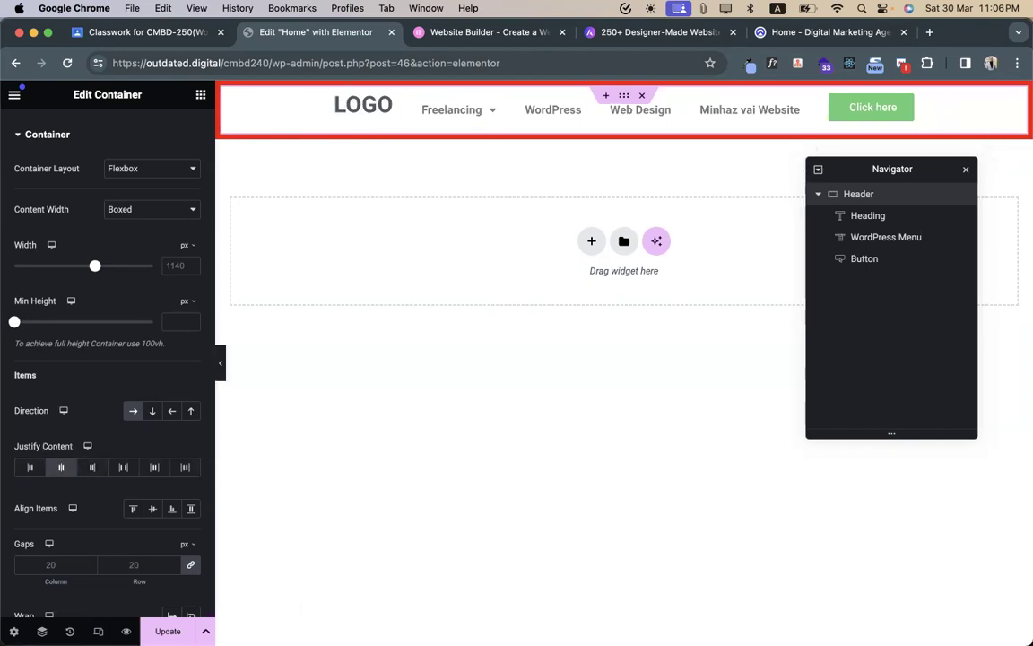
{"action": "left_click", "coordinate": [157, 475]}
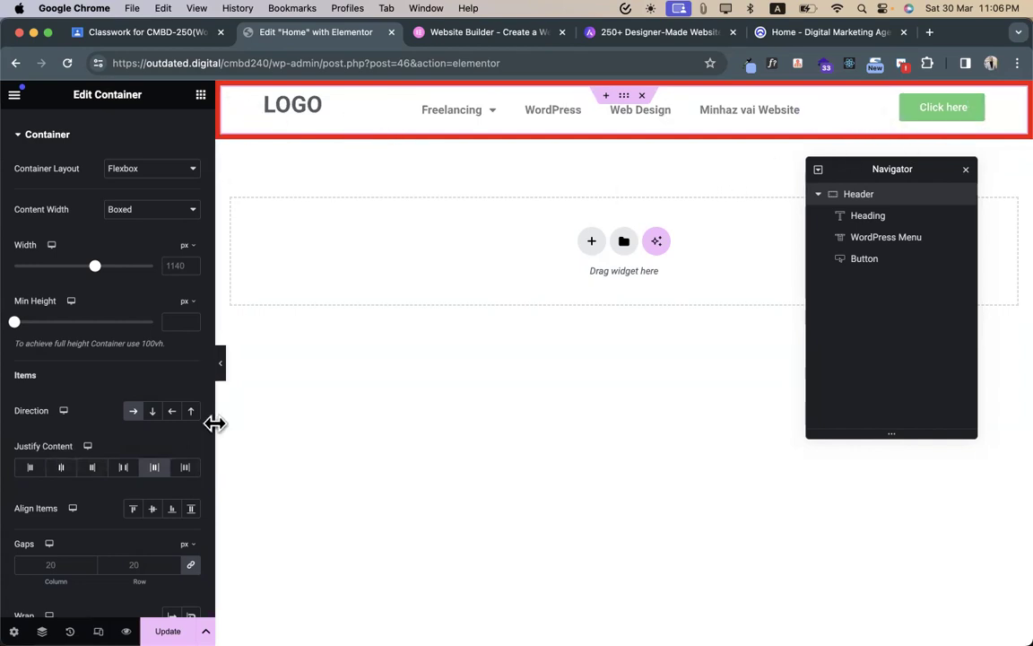
{"action": "left_click", "coordinate": [187, 468]}
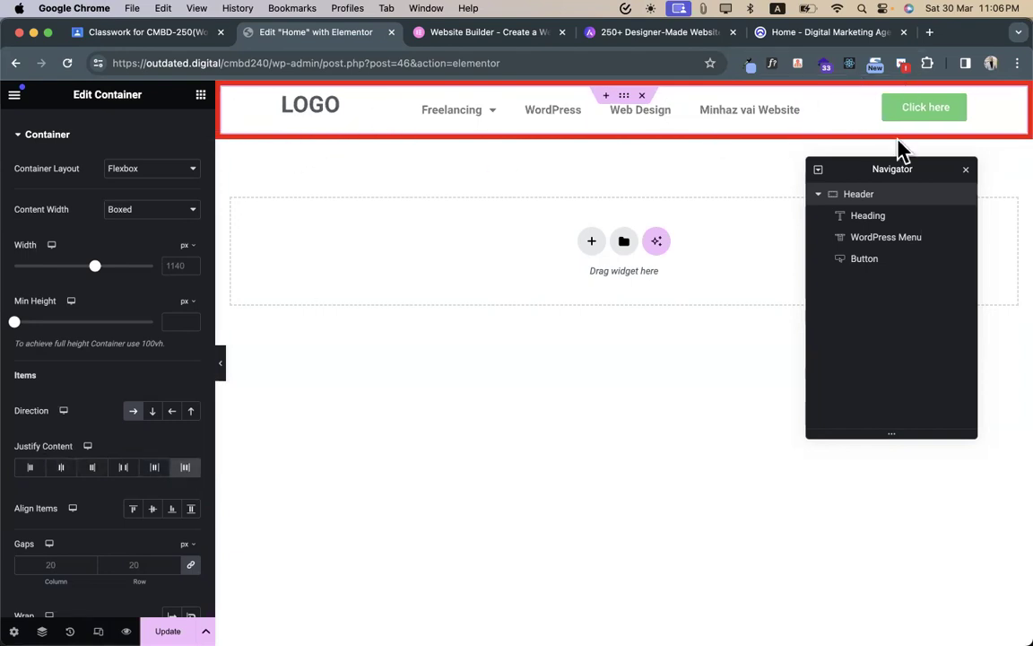
{"action": "left_click", "coordinate": [124, 469]}
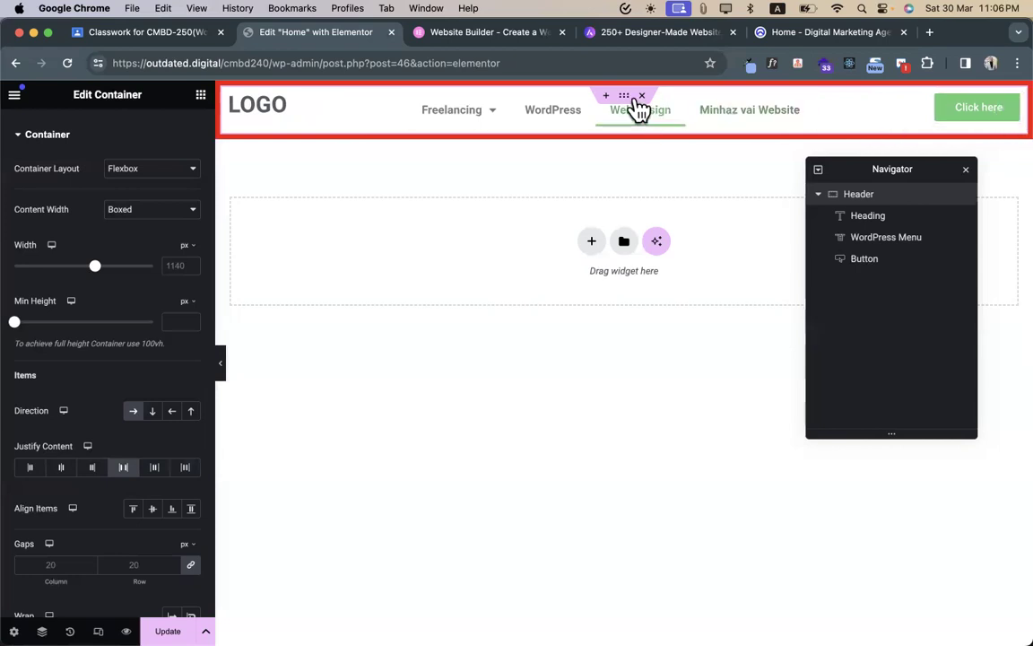
- Try a padding of 0 on all sides of the Header container and undo it
{"action": "scroll", "coordinate": [162, 161], "scroll_direction": "up", "scroll_amount": 1}
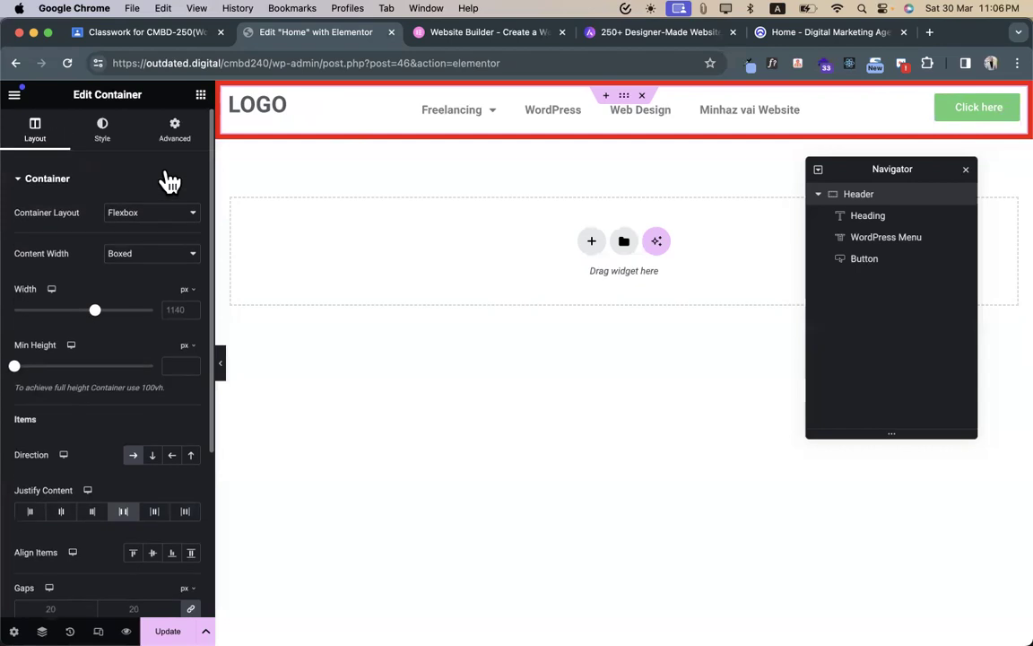
{"action": "left_click", "coordinate": [175, 130]}
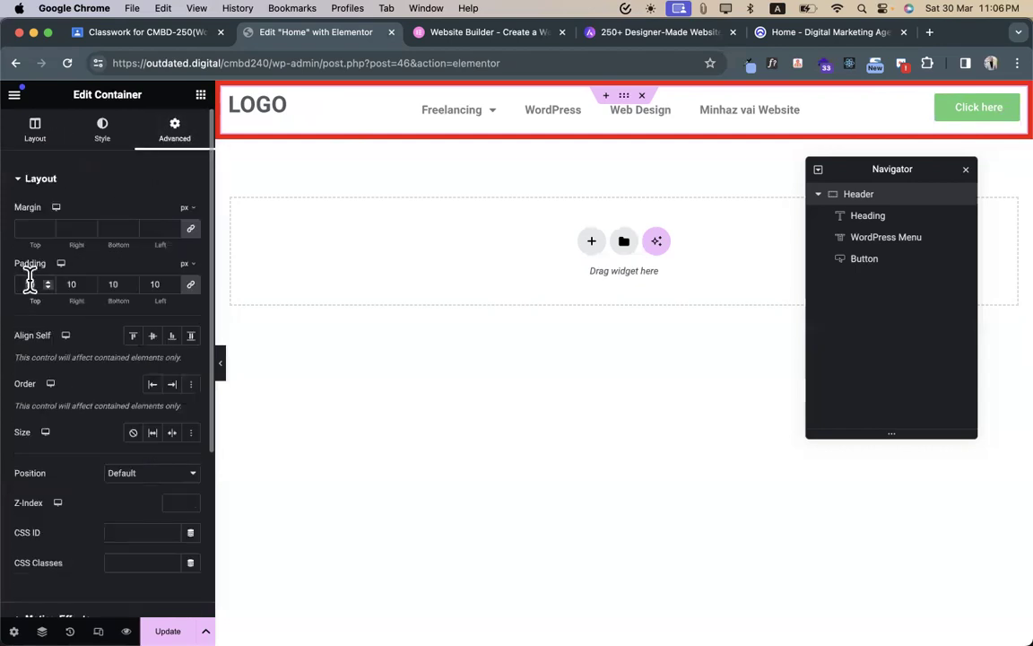
{"action": "type", "text": "0"}
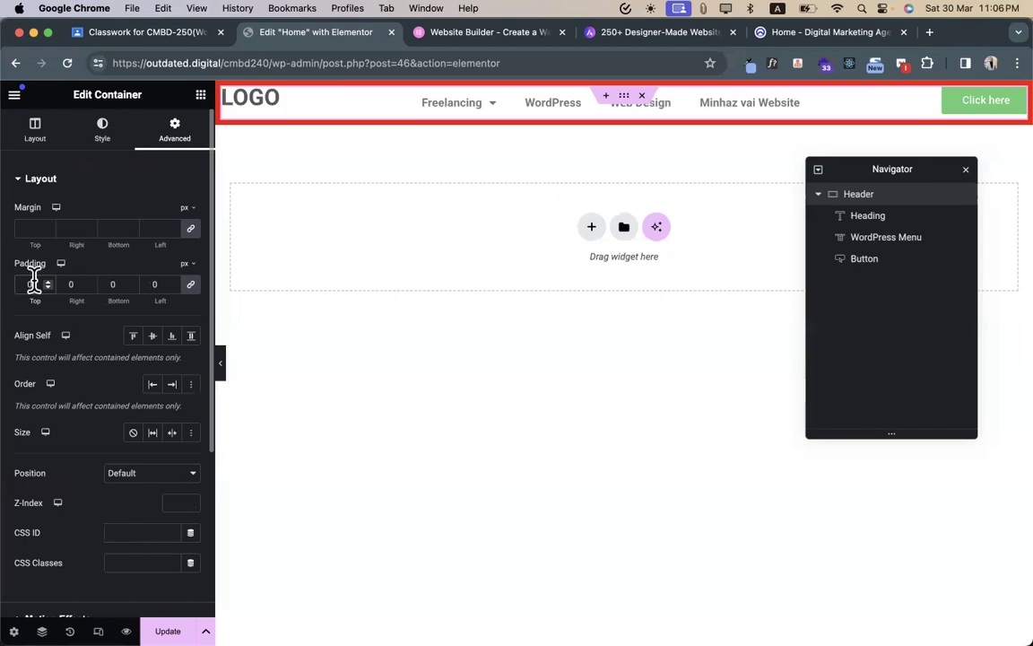
{"action": "key", "text": "super+z"}
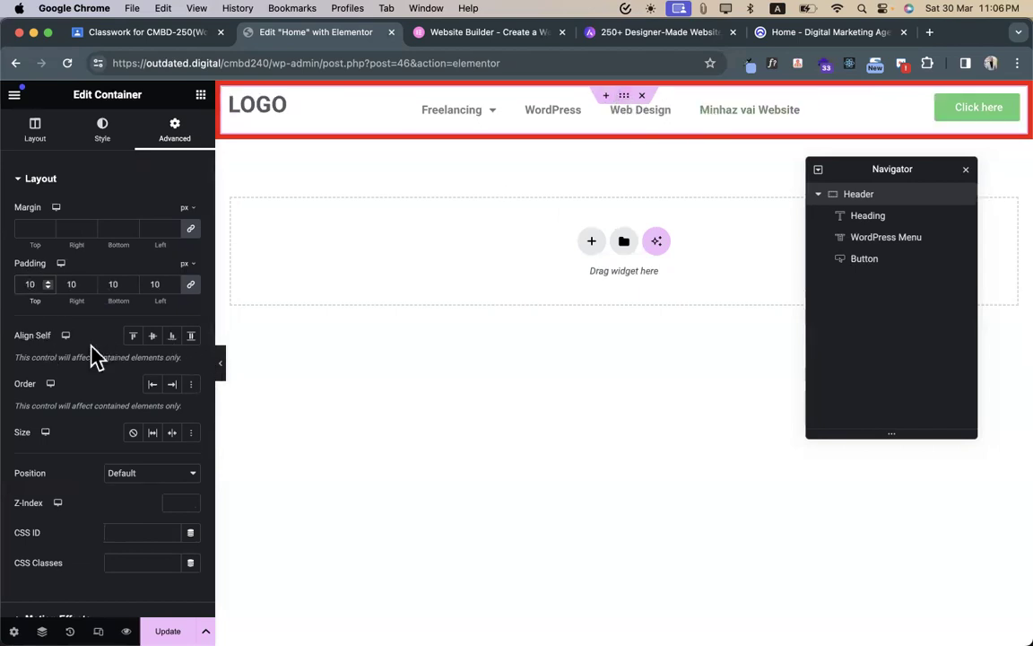
{"action": "scroll", "coordinate": [126, 443], "scroll_direction": "down", "scroll_amount": 5}
{"action": "scroll", "coordinate": [90, 314], "scroll_direction": "up", "scroll_amount": 5}
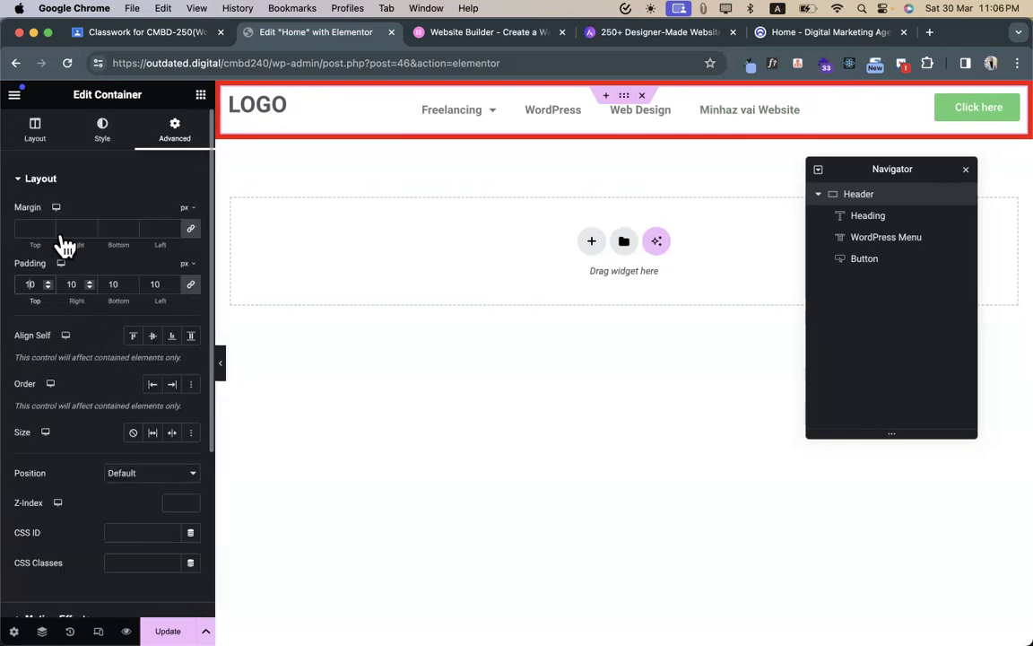
- Examine the Header container's Direction, Justify Content and Align Items layout options
{"action": "left_click", "coordinate": [36, 135]}
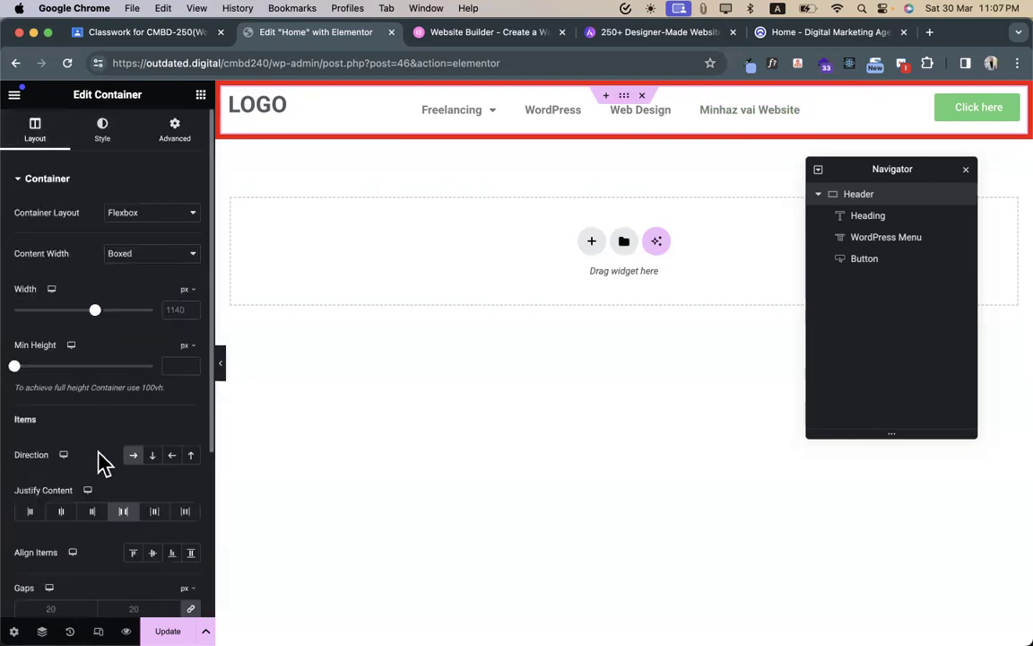
{"action": "left_click", "coordinate": [133, 456]}
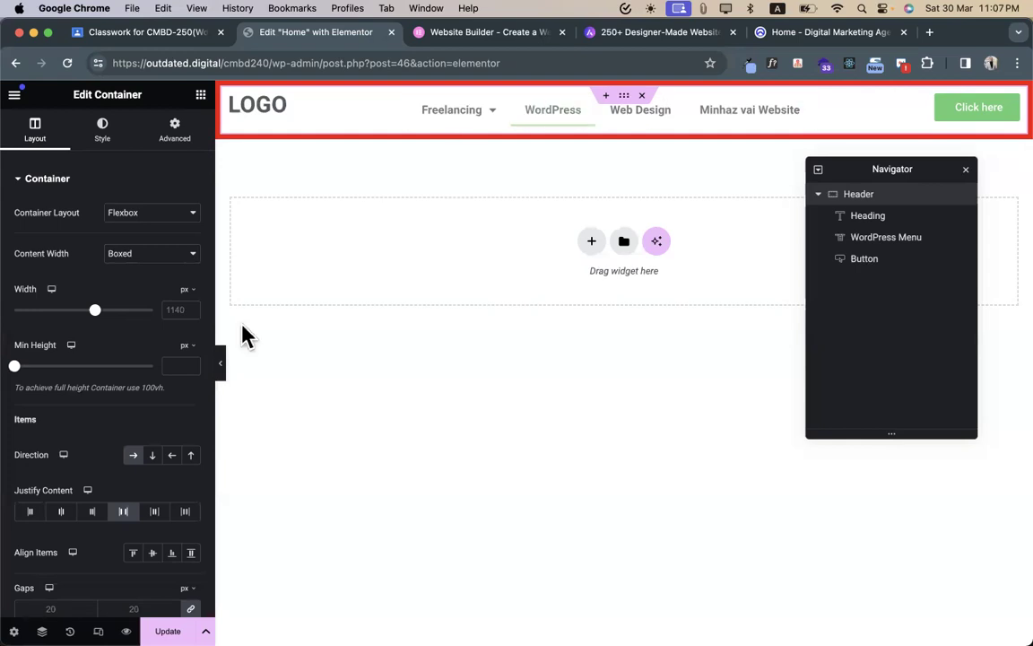
{"action": "scroll", "coordinate": [139, 429], "scroll_direction": "down", "scroll_amount": 3}
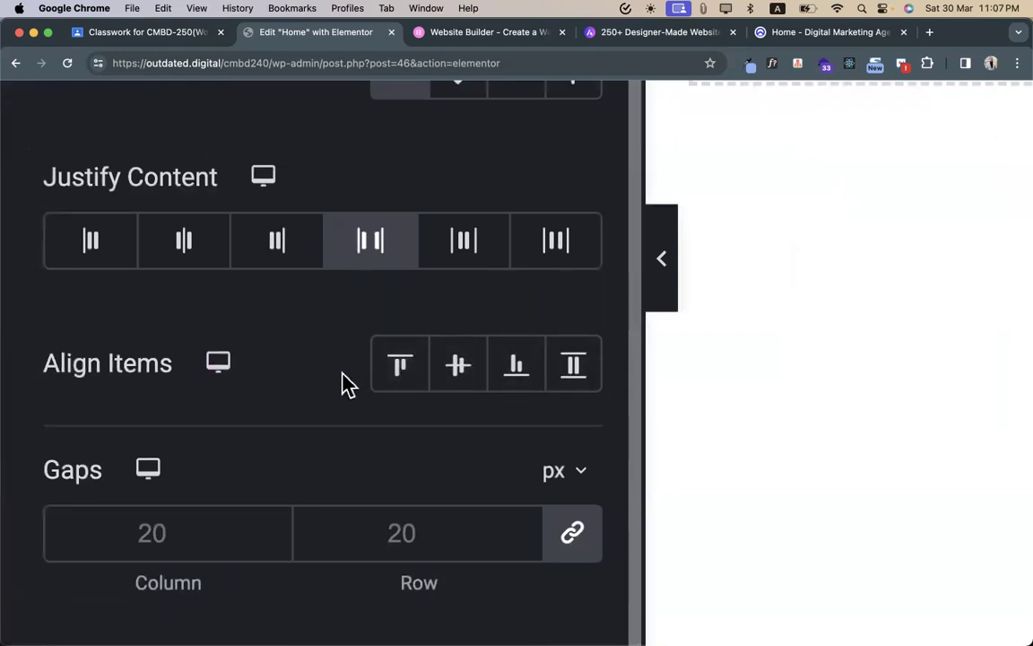
{"action": "key", "text": "super+0"}
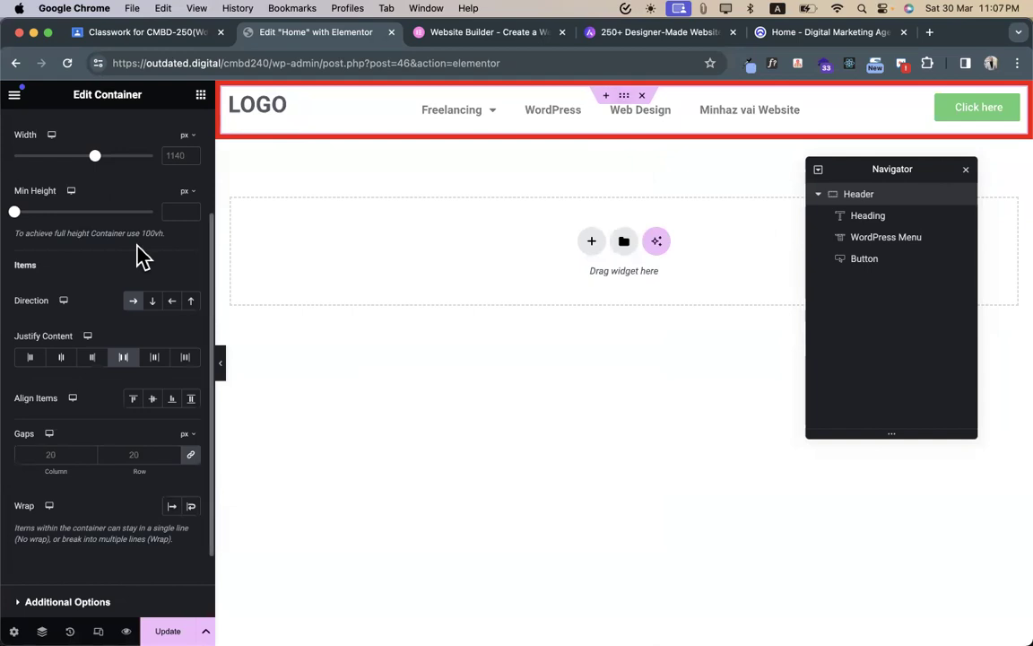
- Set the Header container's minimum height to 298 px and its item alignment to Stretch
{"action": "left_click_drag", "start_coordinate": [18, 214], "coordinate": [45, 213]}
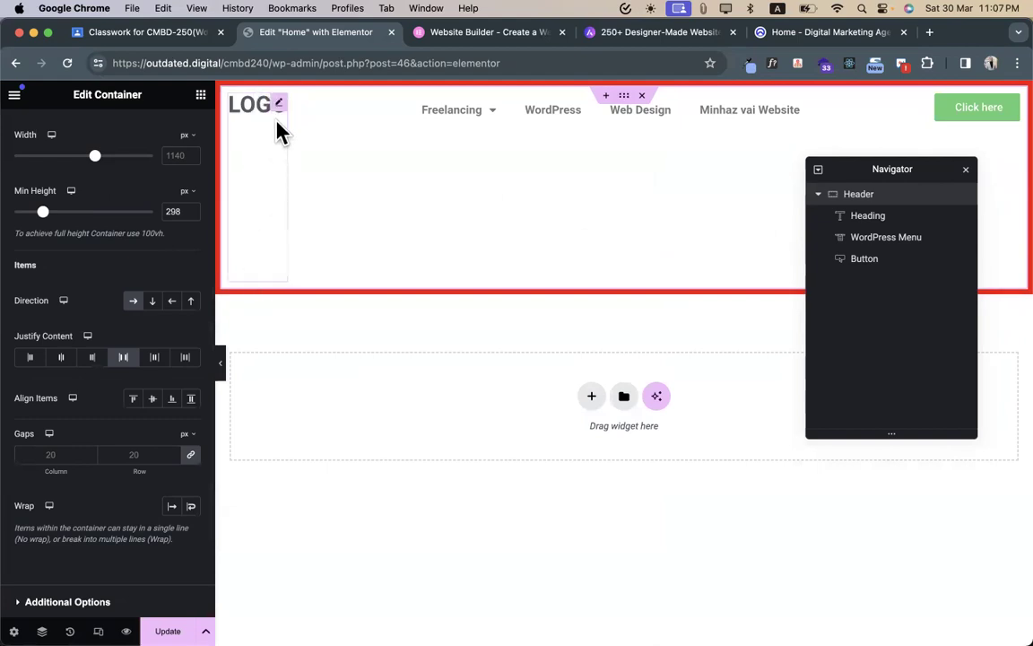
{"action": "mouse_move", "coordinate": [444, 112]}
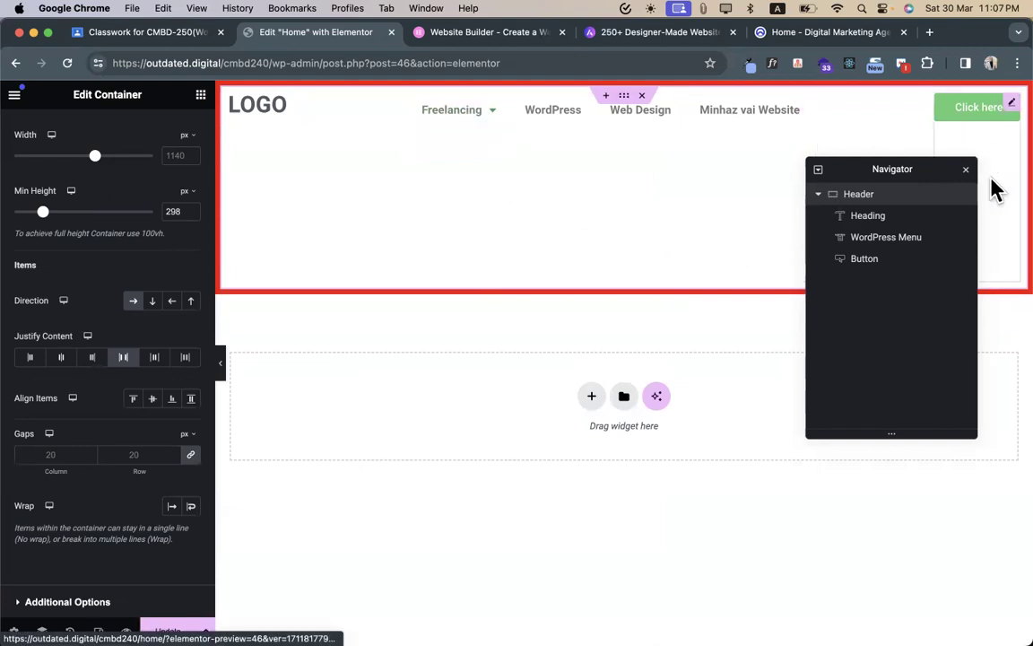
{"action": "left_click_drag", "start_coordinate": [941, 166], "coordinate": [871, 163]}
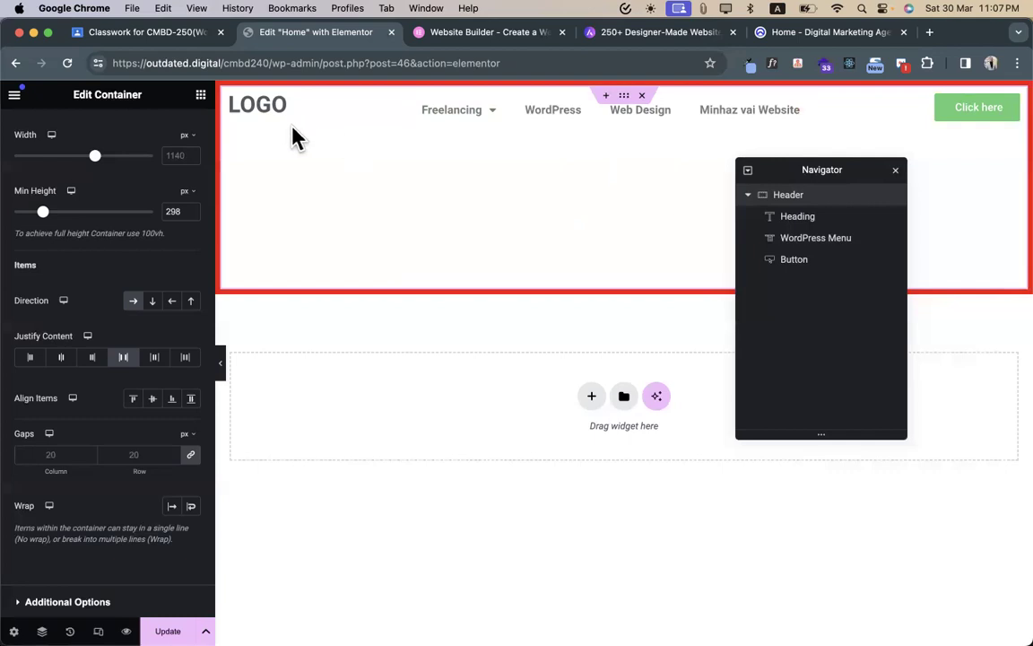
{"action": "left_click", "coordinate": [190, 400]}
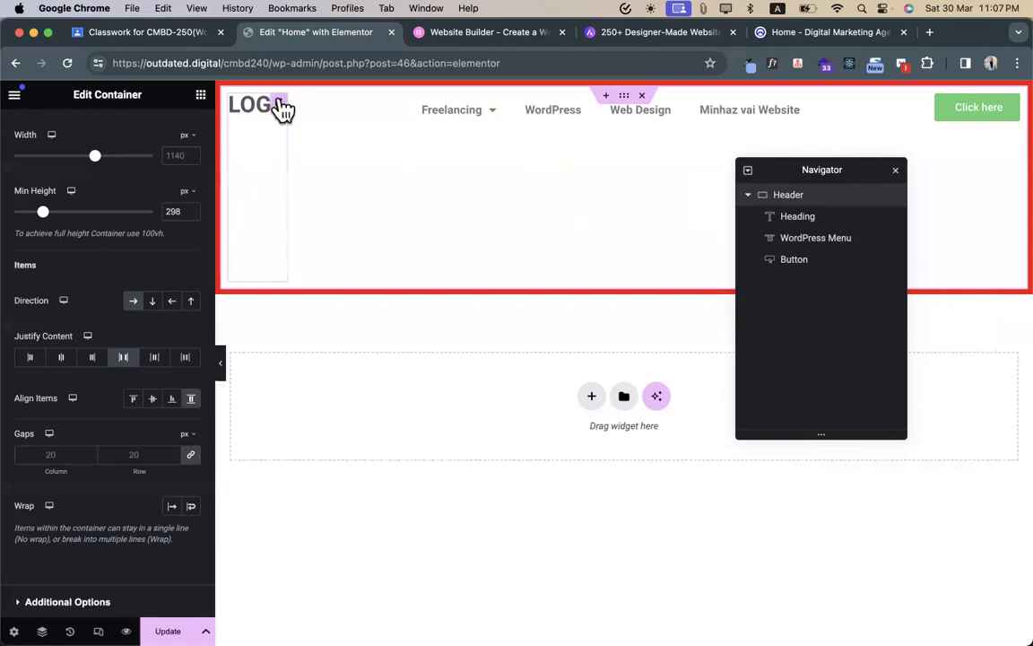
- Give the LOGO heading a classic background in red #D30808
{"action": "left_click", "coordinate": [282, 108]}
{"action": "left_click", "coordinate": [196, 133]}
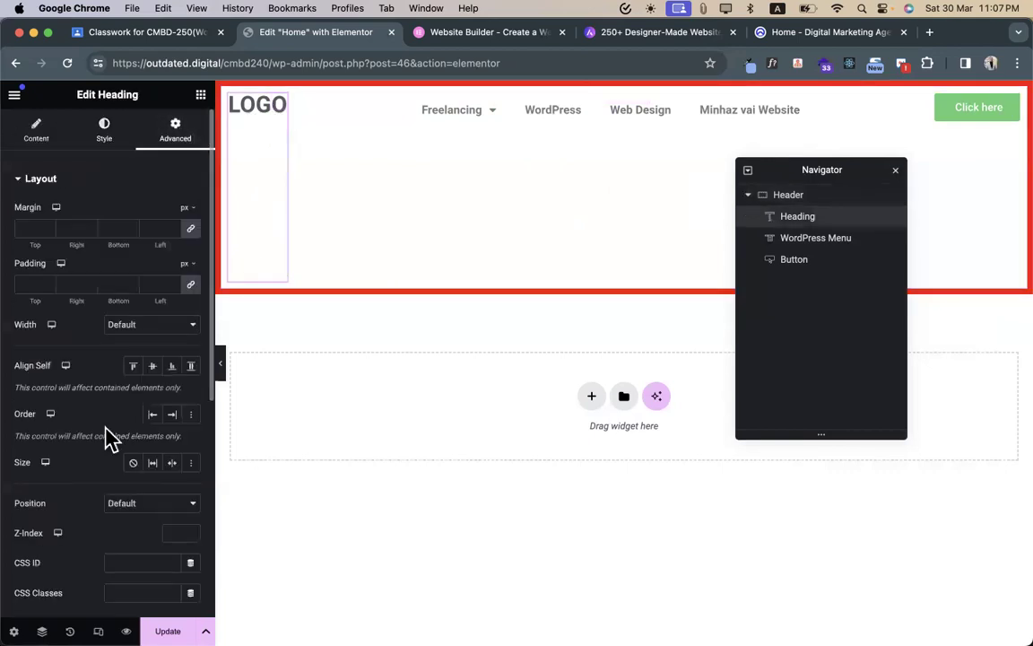
{"action": "scroll", "coordinate": [106, 438], "scroll_direction": "down", "scroll_amount": 5}
{"action": "left_click", "coordinate": [45, 377]}
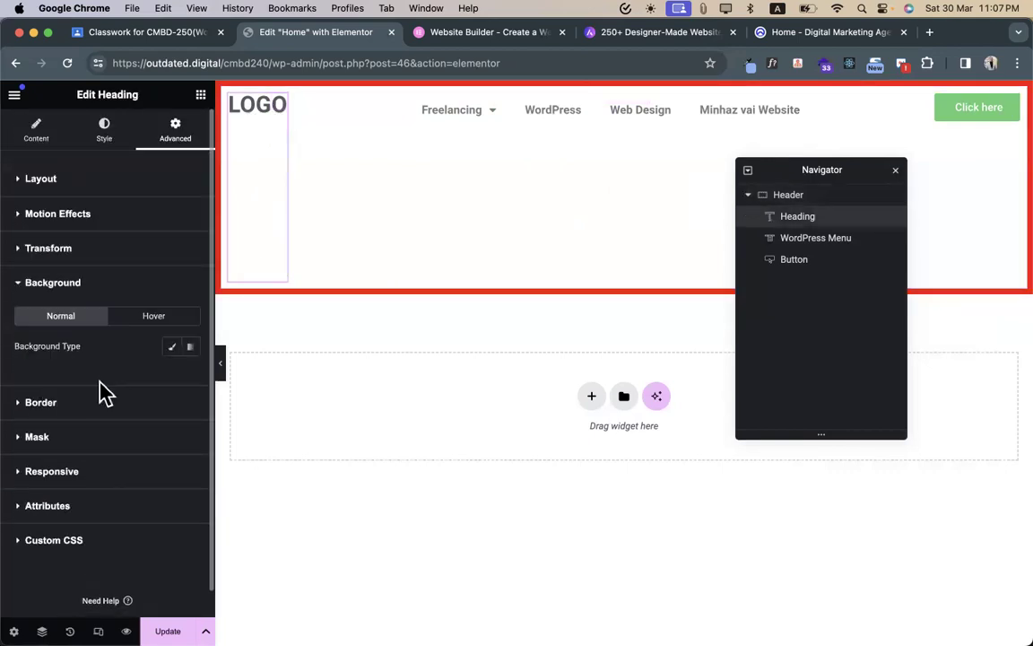
{"action": "left_click", "coordinate": [170, 347]}
{"action": "left_click", "coordinate": [173, 376]}
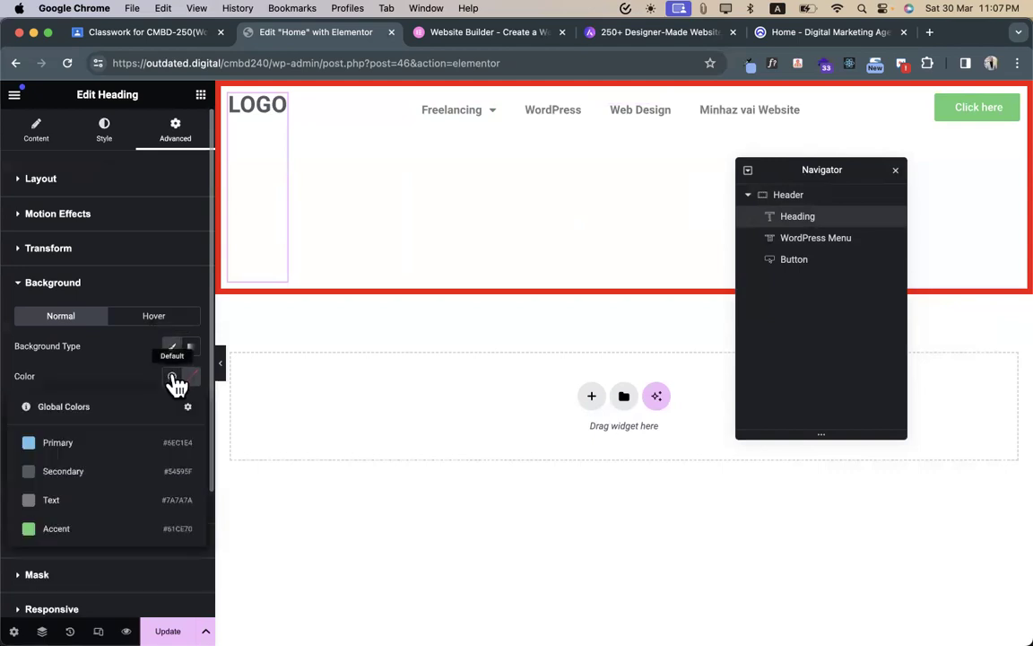
{"action": "left_click", "coordinate": [191, 377]}
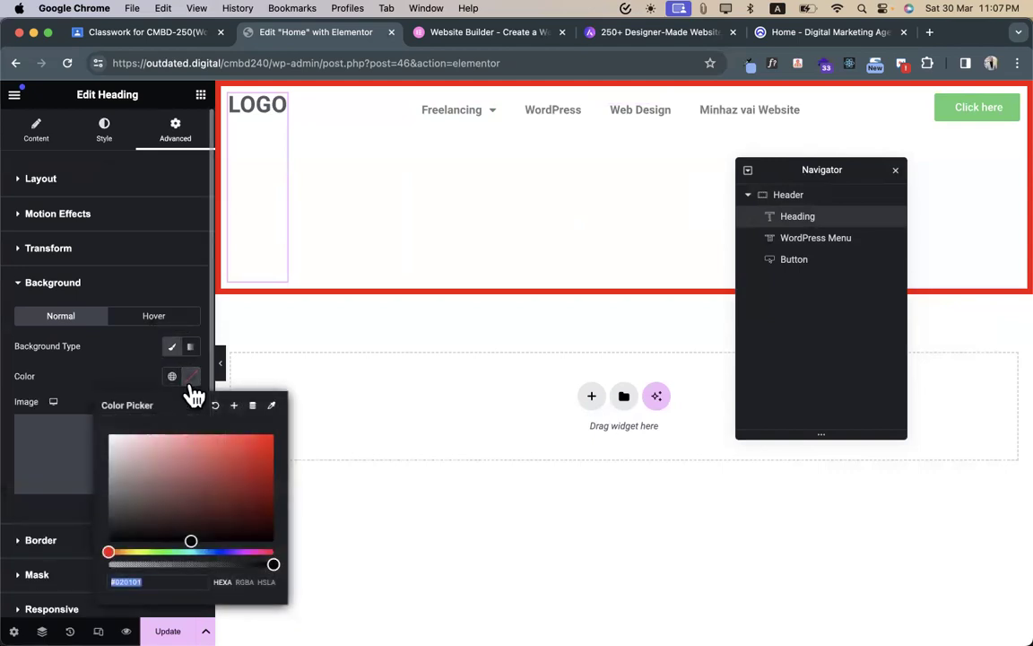
{"action": "left_click", "coordinate": [267, 451]}
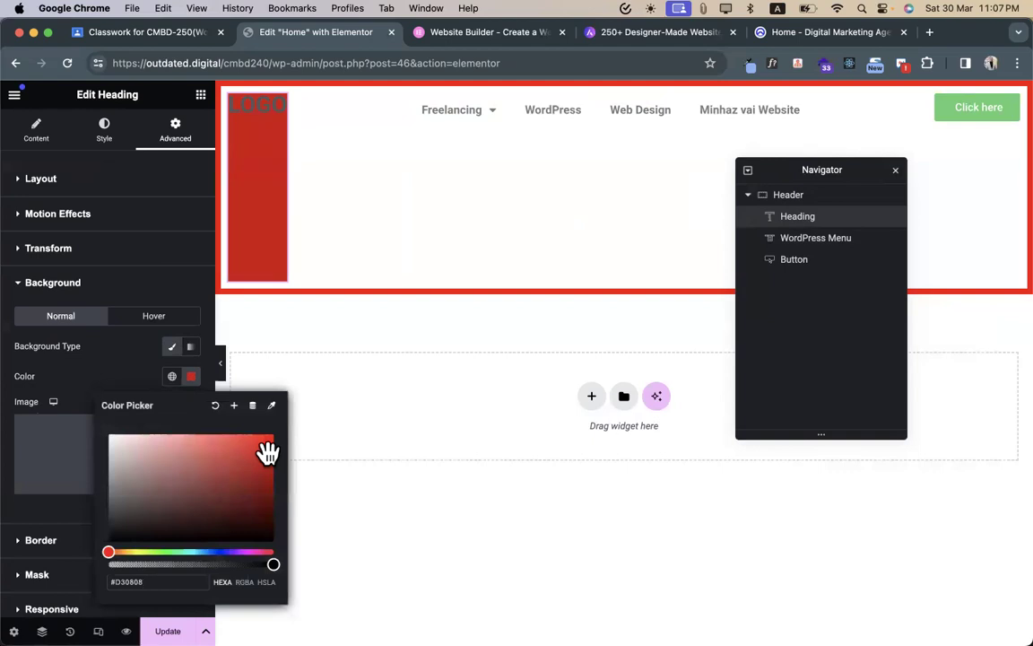
{"action": "left_click", "coordinate": [121, 345]}
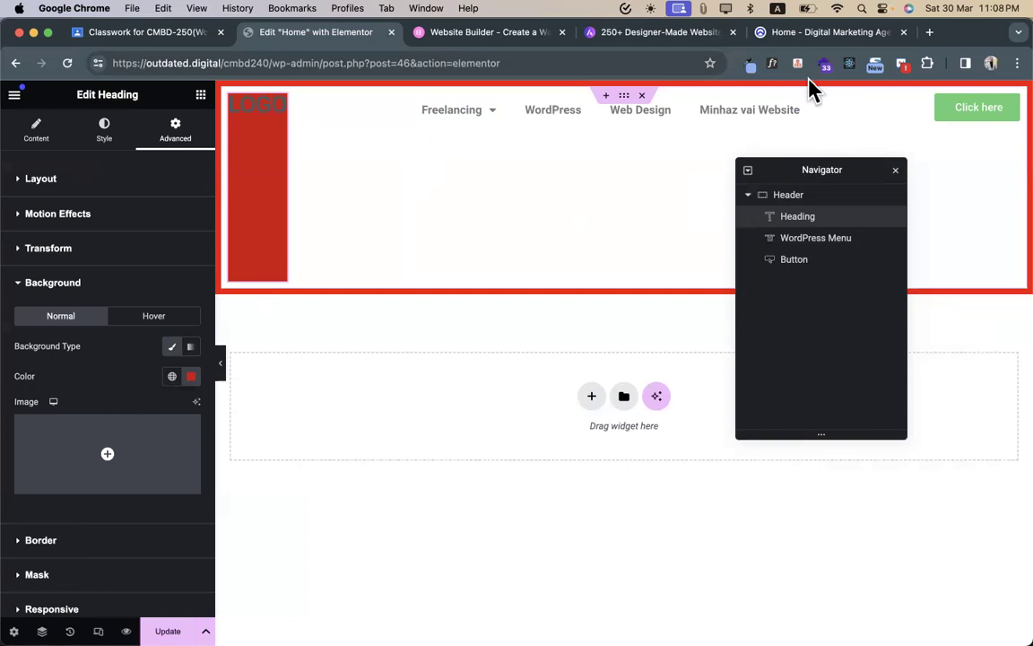
- Compare the Start, Center, End and Stretch alignments for the Header container's items and apply Center
{"action": "left_click", "coordinate": [941, 143]}
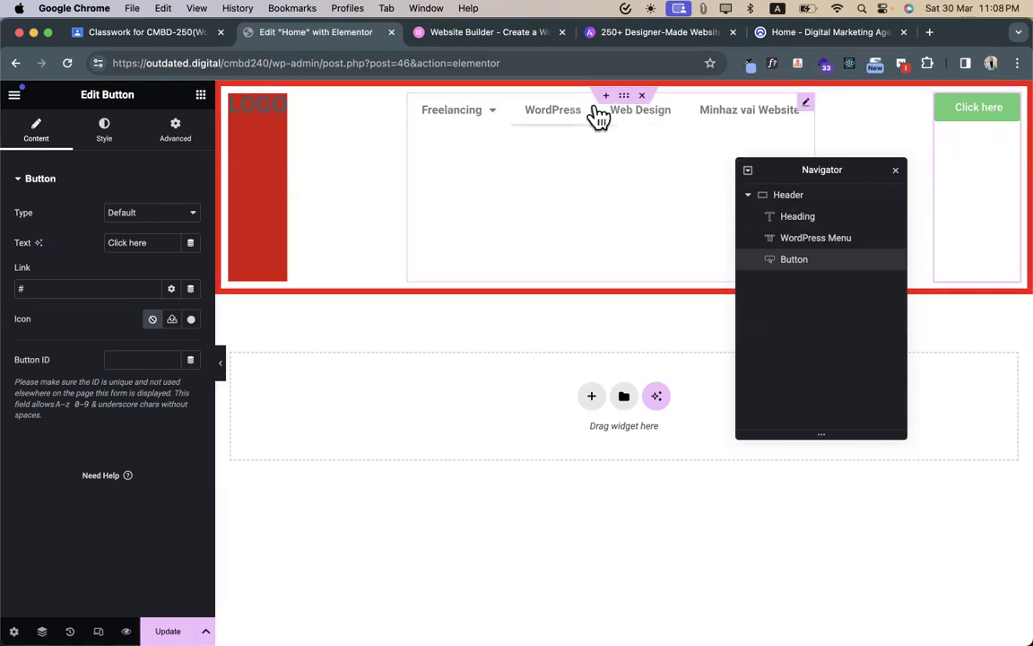
{"action": "left_click", "coordinate": [625, 96]}
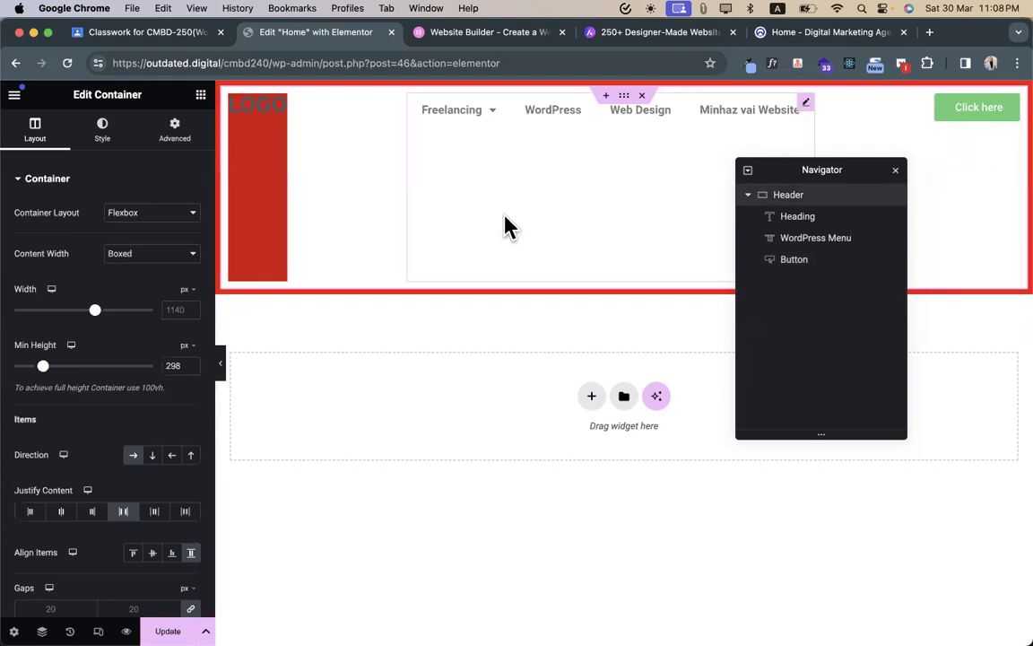
{"action": "scroll", "coordinate": [92, 368], "scroll_direction": "down", "scroll_amount": 5}
{"action": "scroll", "coordinate": [97, 369], "scroll_direction": "down", "scroll_amount": 2}
{"action": "scroll", "coordinate": [99, 369], "scroll_direction": "up", "scroll_amount": 4}
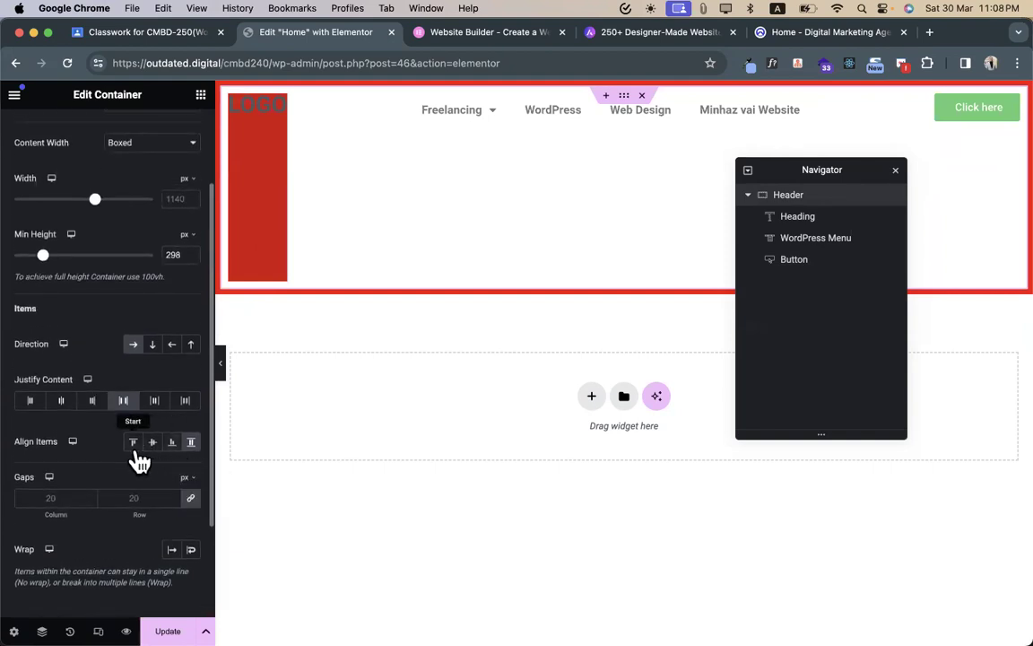
{"action": "left_click", "coordinate": [134, 443]}
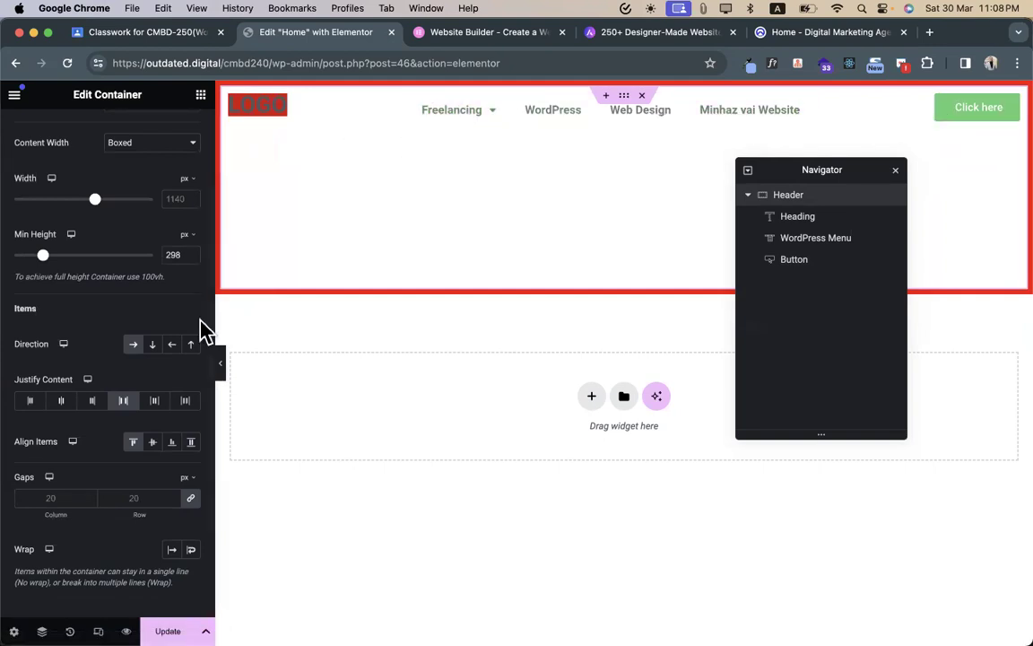
{"action": "left_click", "coordinate": [152, 442]}
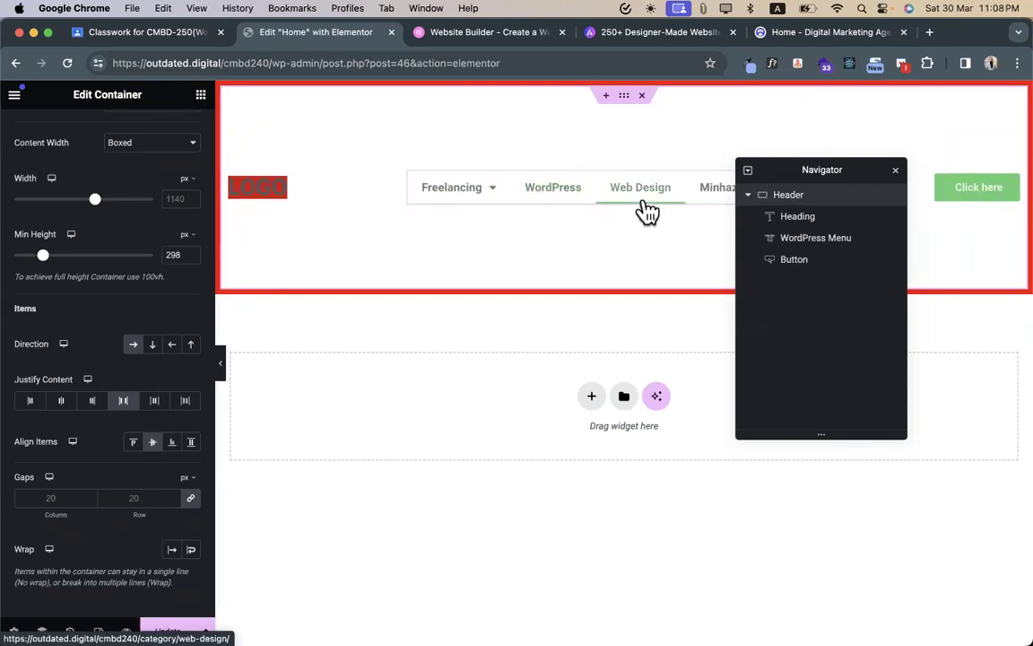
{"action": "left_click", "coordinate": [171, 442]}
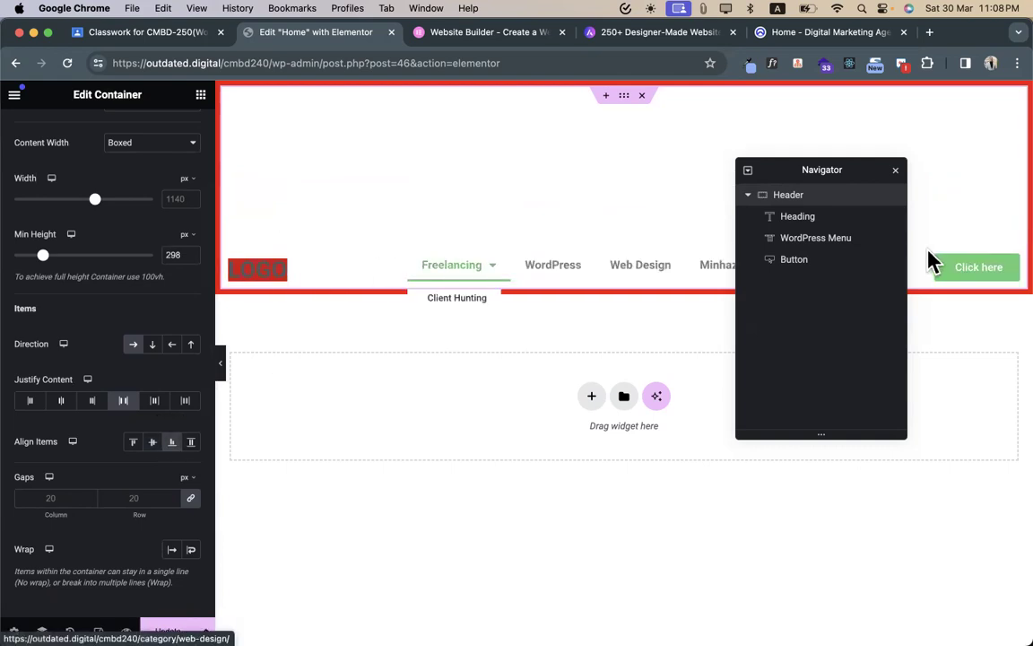
{"action": "left_click", "coordinate": [154, 445]}
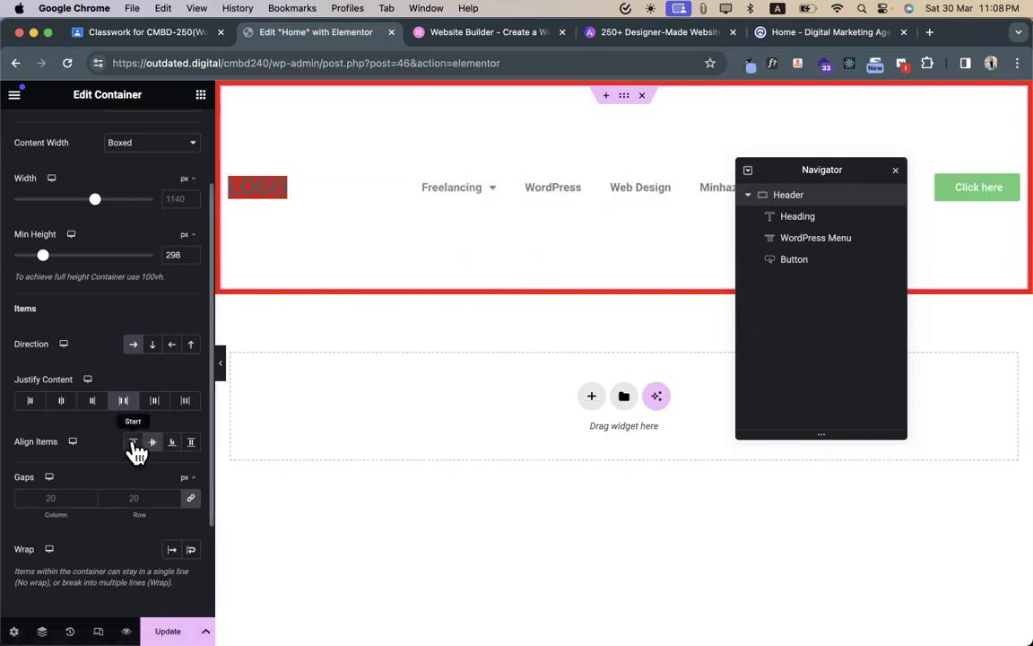
{"action": "left_click", "coordinate": [134, 444]}
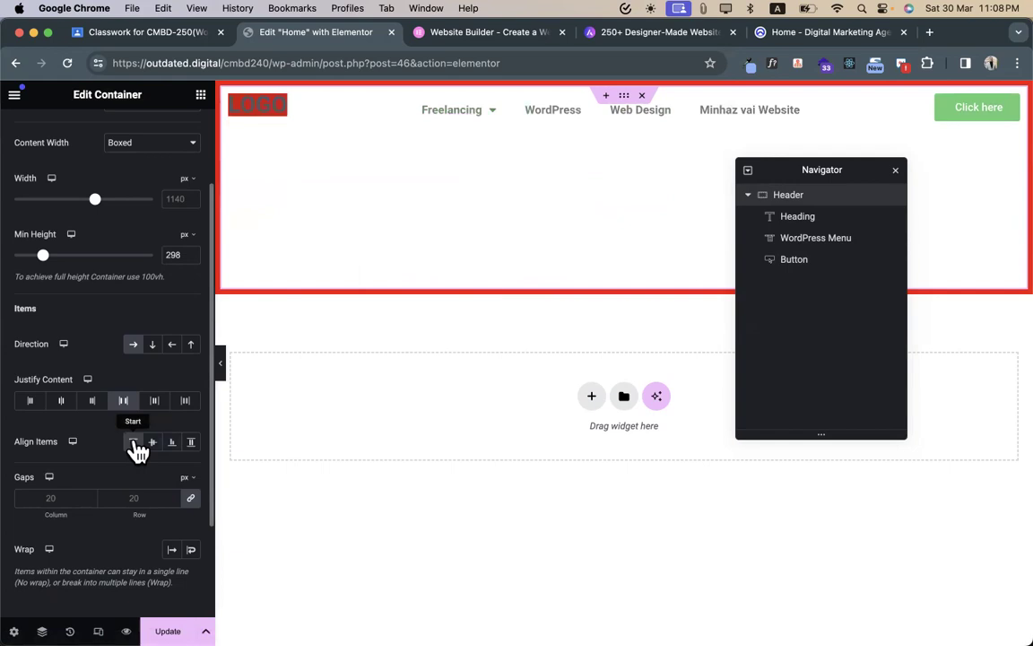
{"action": "left_click", "coordinate": [190, 442]}
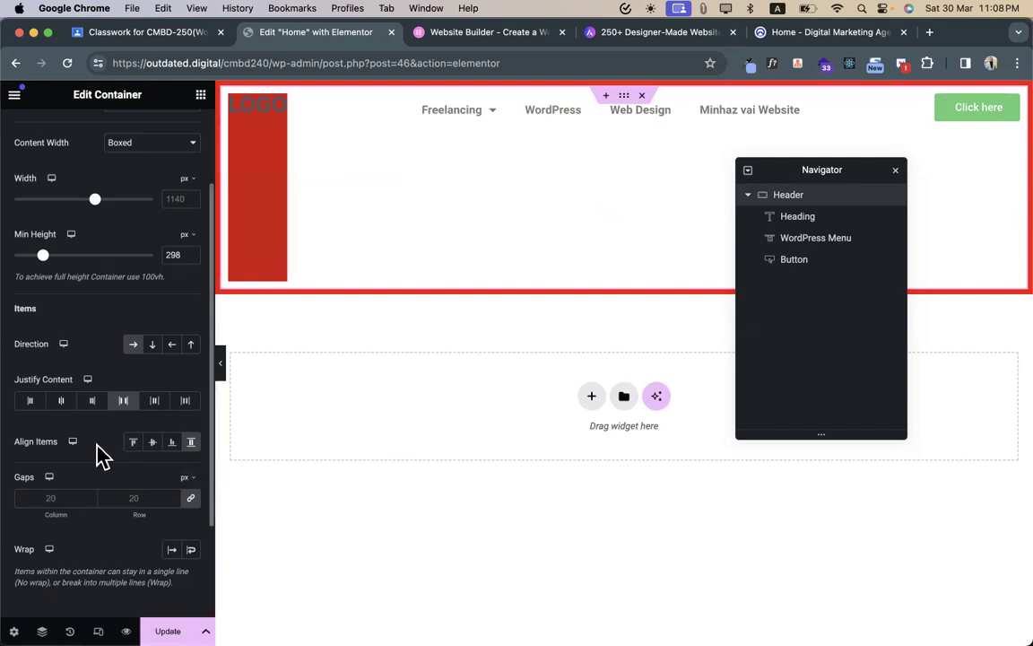
{"action": "left_click", "coordinate": [135, 442]}
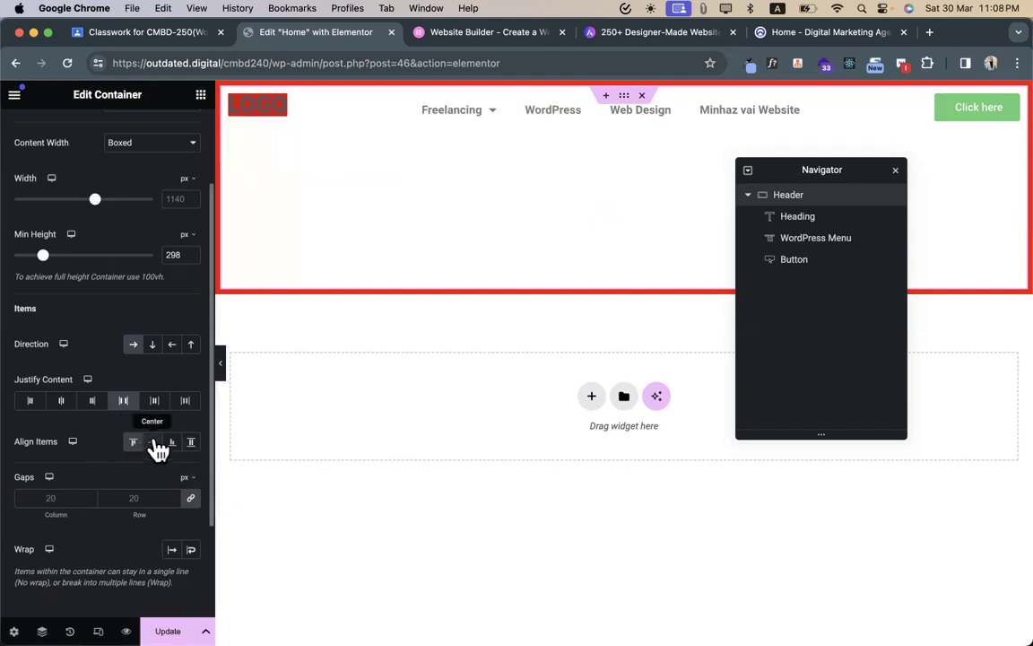
{"action": "left_click", "coordinate": [153, 442]}
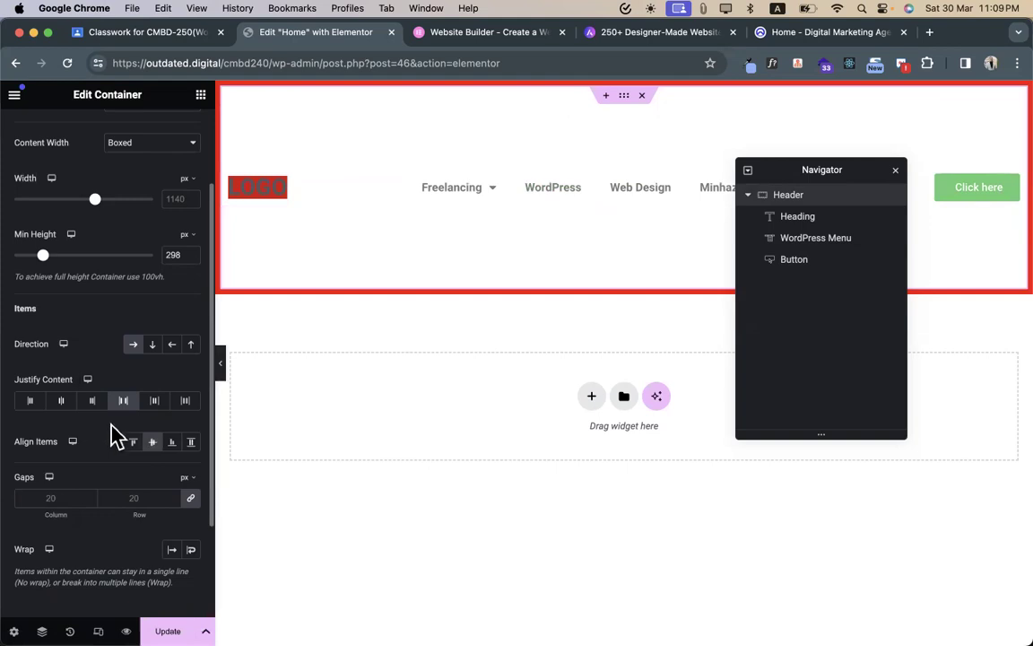
- Review the Header container's item direction, justification and alignment settings, keeping the direction on Row - horizontal
{"action": "scroll", "coordinate": [116, 444], "scroll_direction": "up", "scroll_amount": 5}
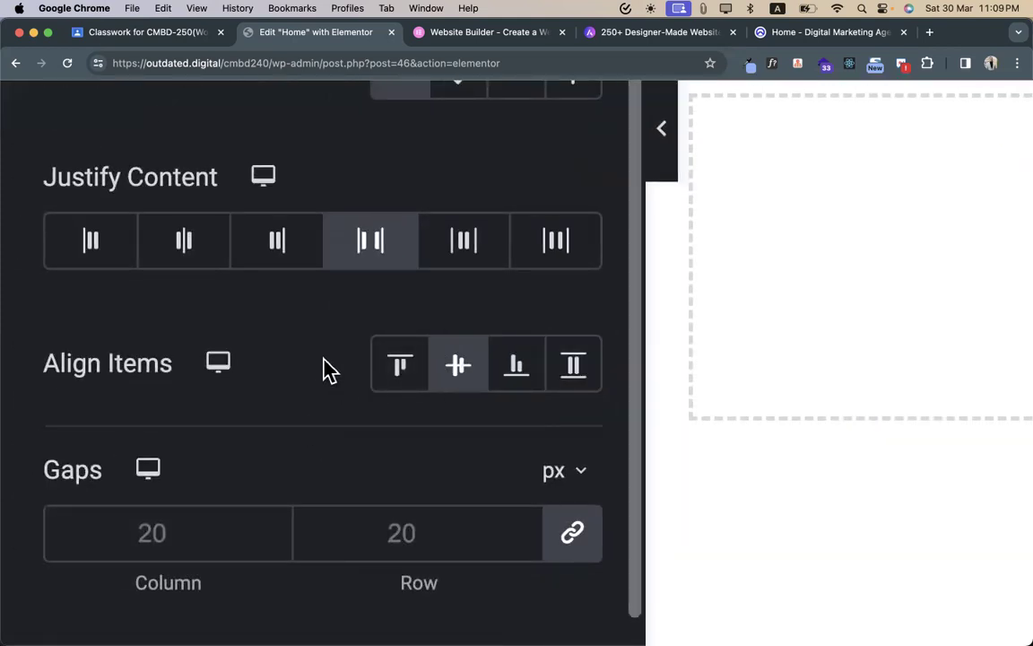
{"action": "scroll", "coordinate": [327, 371], "scroll_direction": "up", "scroll_amount": 3}
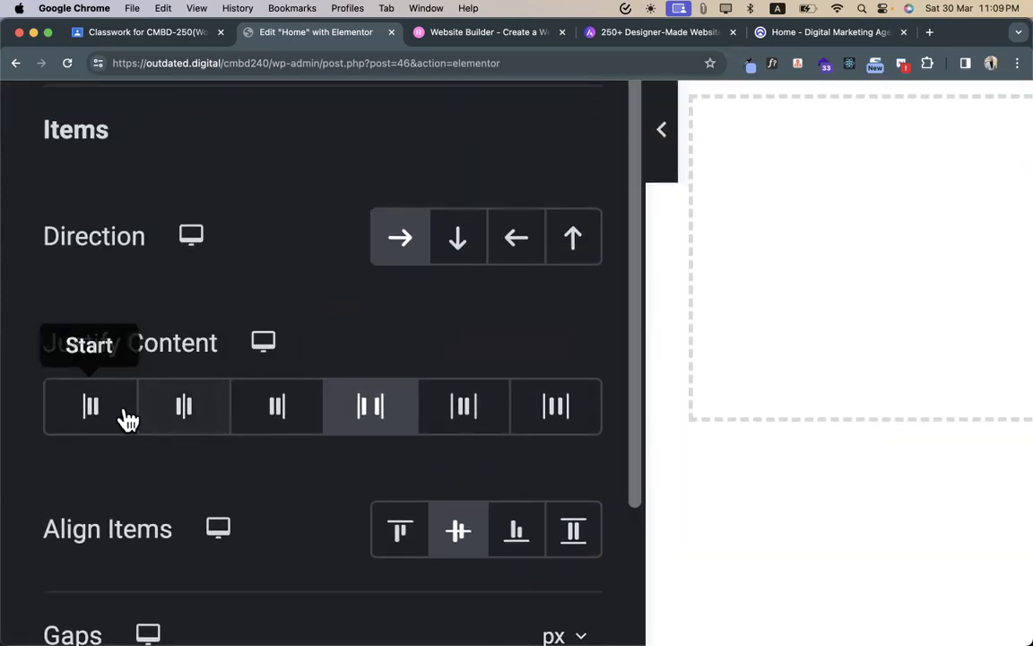
{"action": "scroll", "coordinate": [177, 376], "scroll_direction": "up", "scroll_amount": 3}
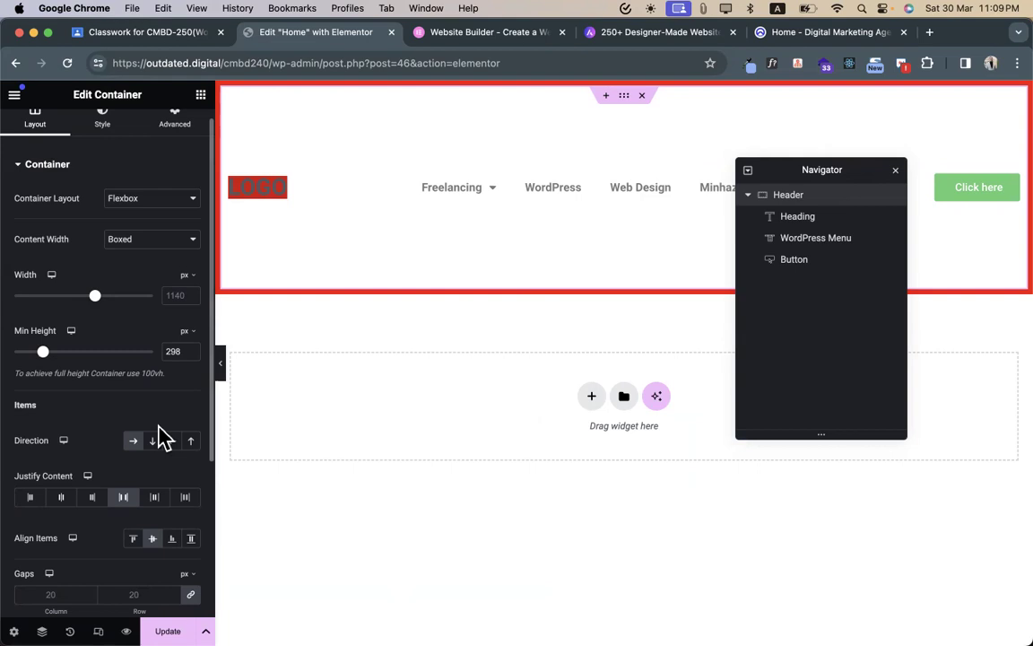
{"action": "scroll", "coordinate": [158, 425], "scroll_direction": "down", "scroll_amount": 1}
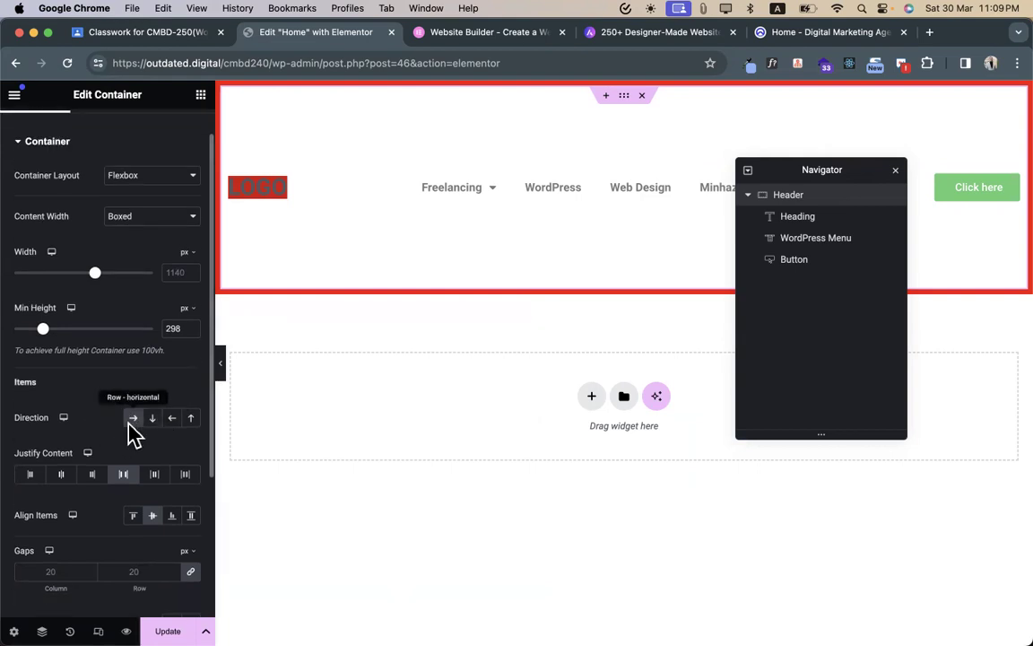
{"action": "left_click", "coordinate": [133, 419]}
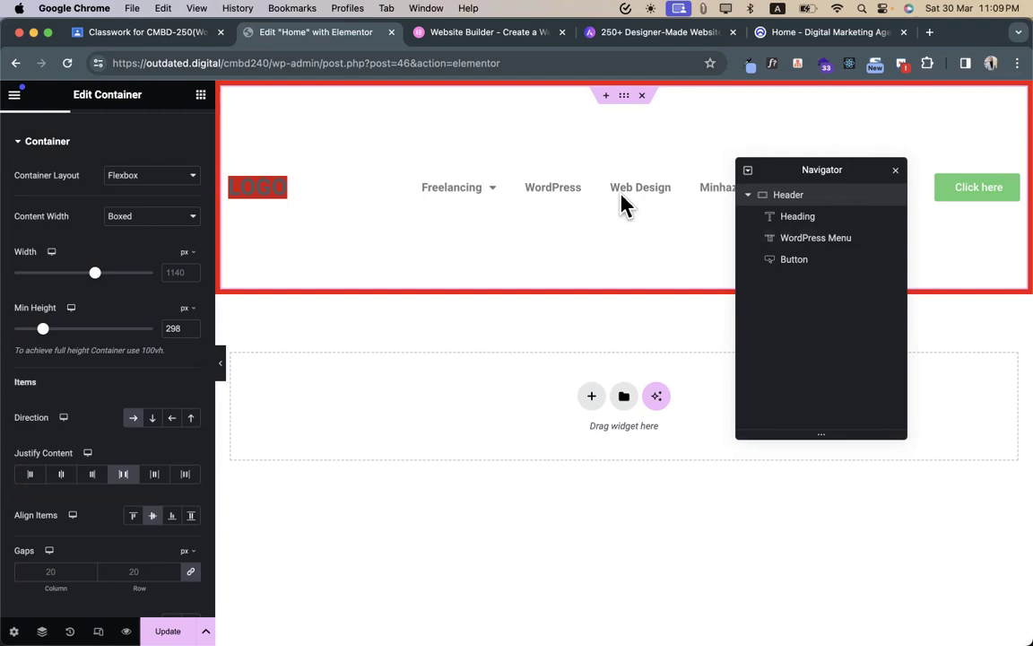
- Add a second Button widget to the Header container between the LOGO heading and the WordPress menu
{"action": "scroll", "coordinate": [140, 187], "scroll_direction": "up", "scroll_amount": 2}
{"action": "left_click", "coordinate": [200, 95]}
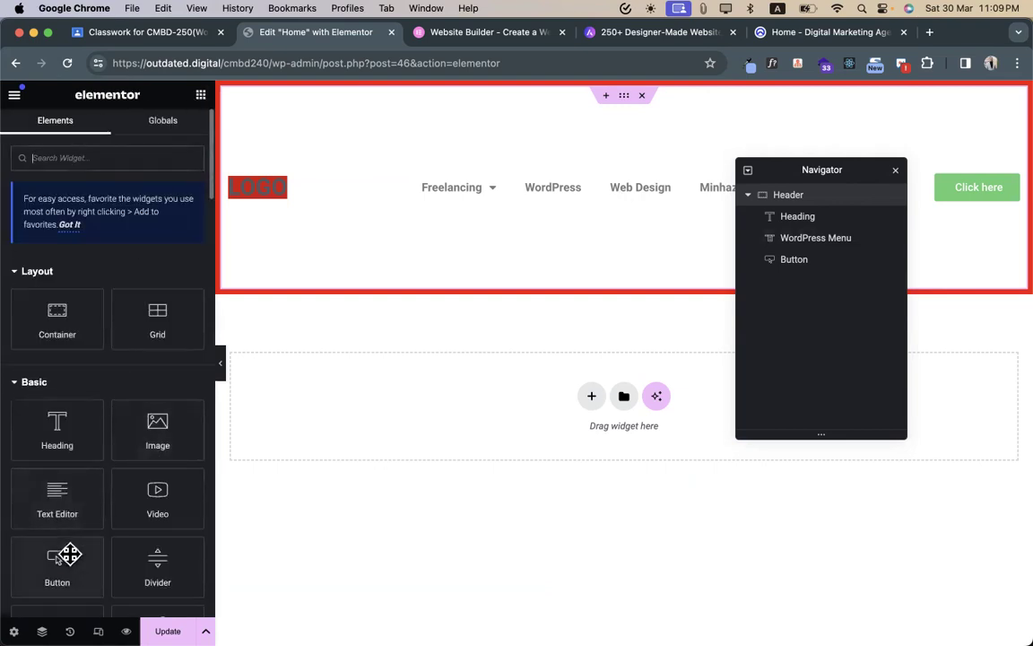
{"action": "left_click_drag", "start_coordinate": [73, 553], "coordinate": [462, 182]}
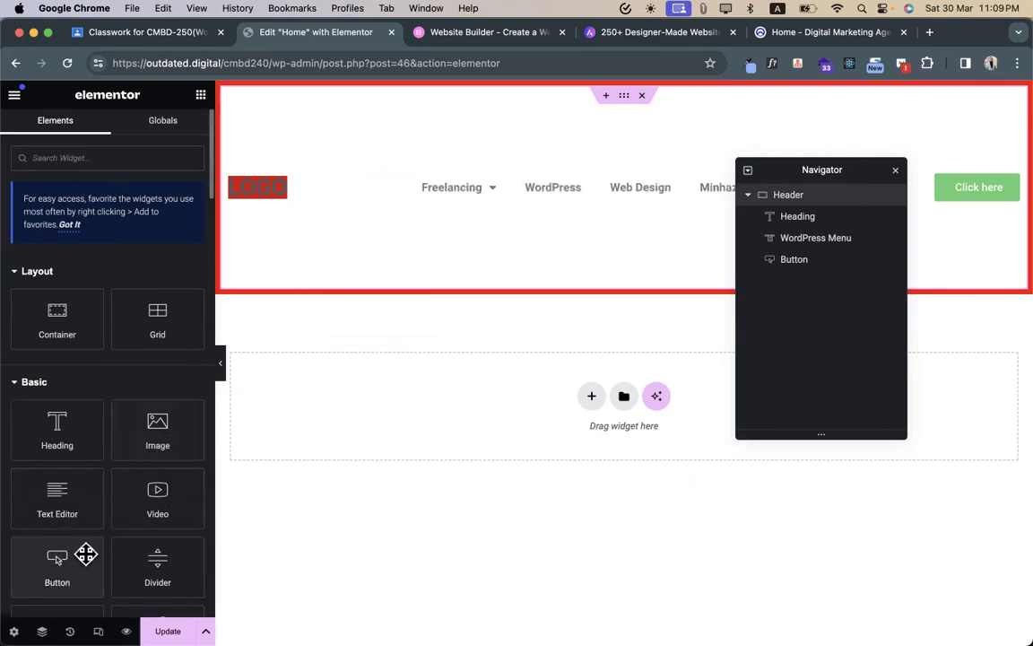
{"action": "left_click_drag", "start_coordinate": [85, 558], "coordinate": [461, 186]}
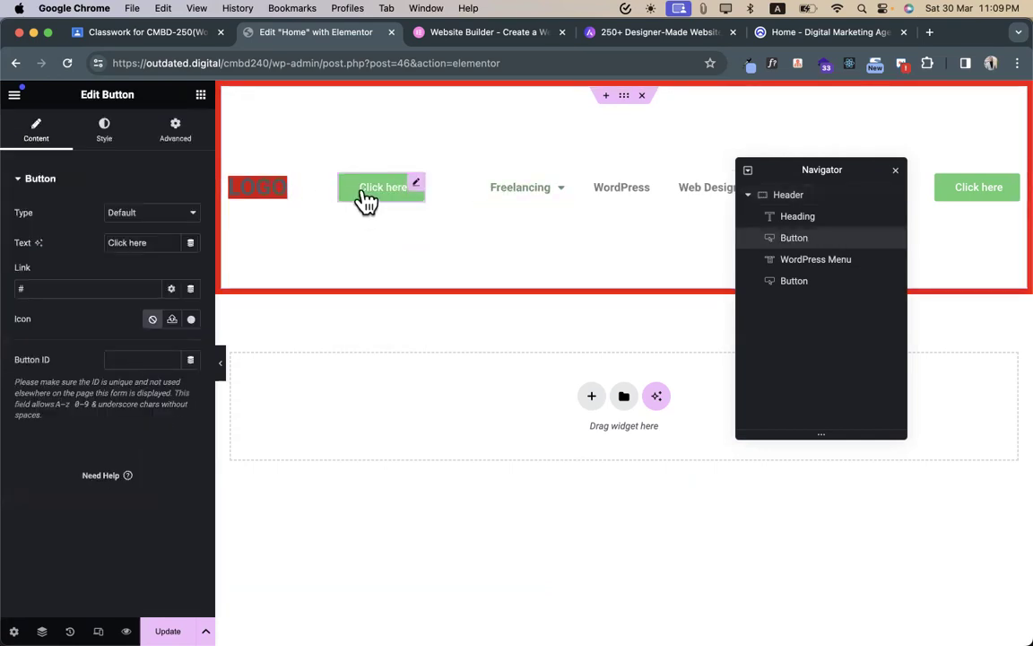
- Move the Navigator clear of the header and delete the Button between the LOGO heading and the menu
{"action": "left_click_drag", "start_coordinate": [872, 166], "coordinate": [870, 317]}
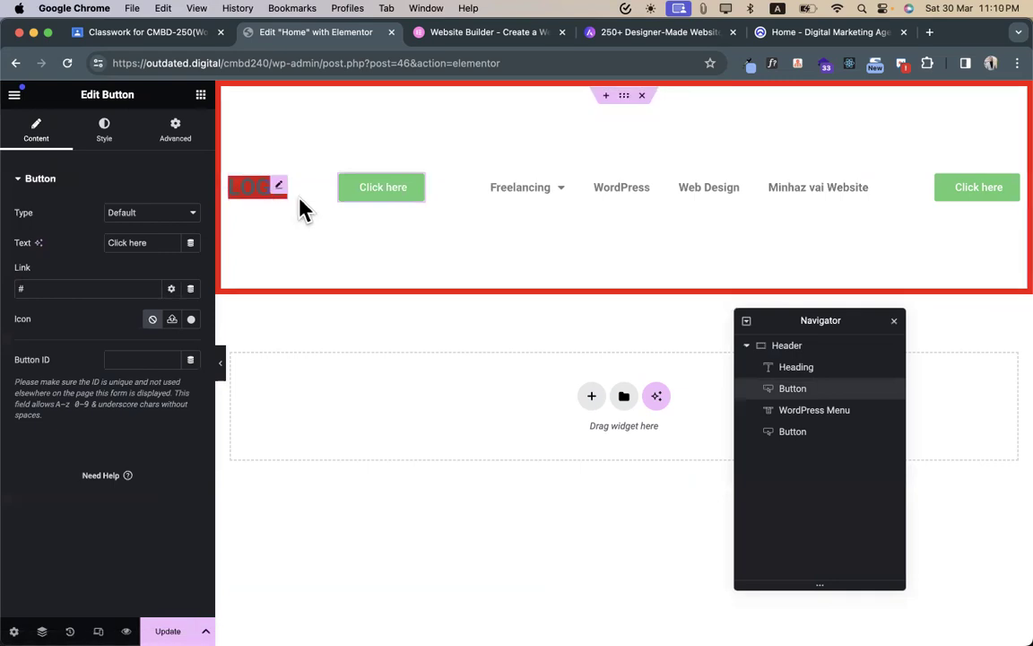
{"action": "right_click", "coordinate": [381, 192]}
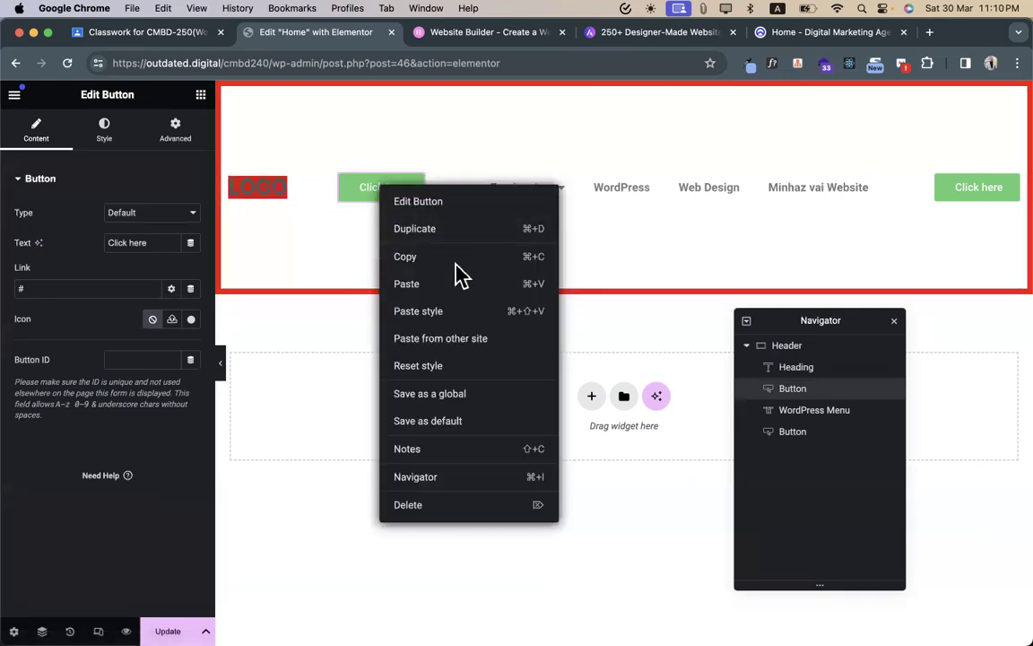
{"action": "left_click", "coordinate": [409, 508]}
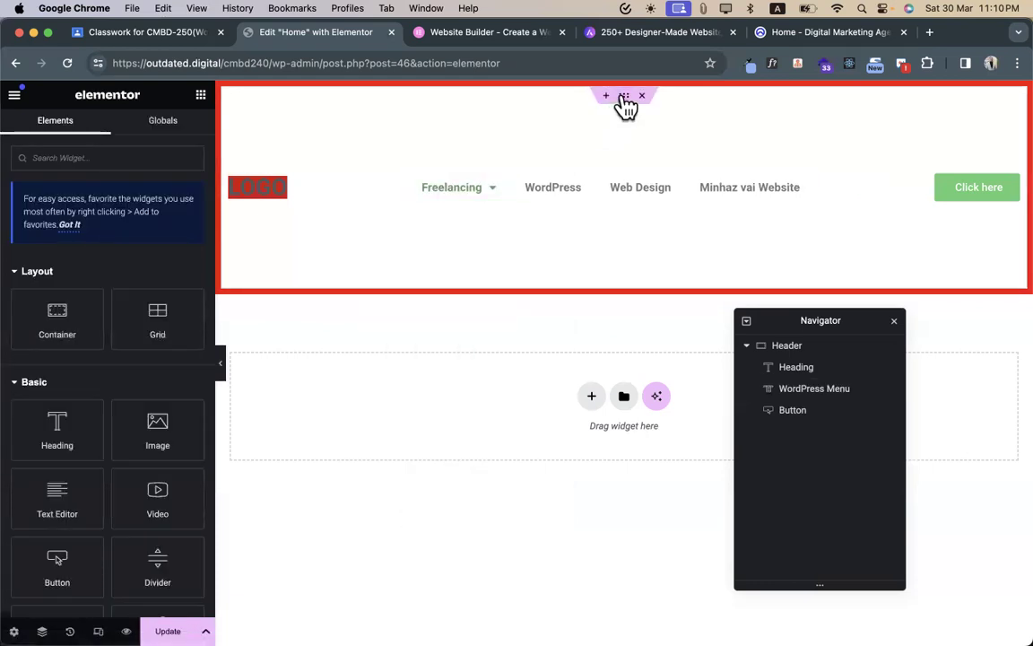
- Set the Header container's item direction to Column - vertical
{"action": "left_click", "coordinate": [624, 104]}
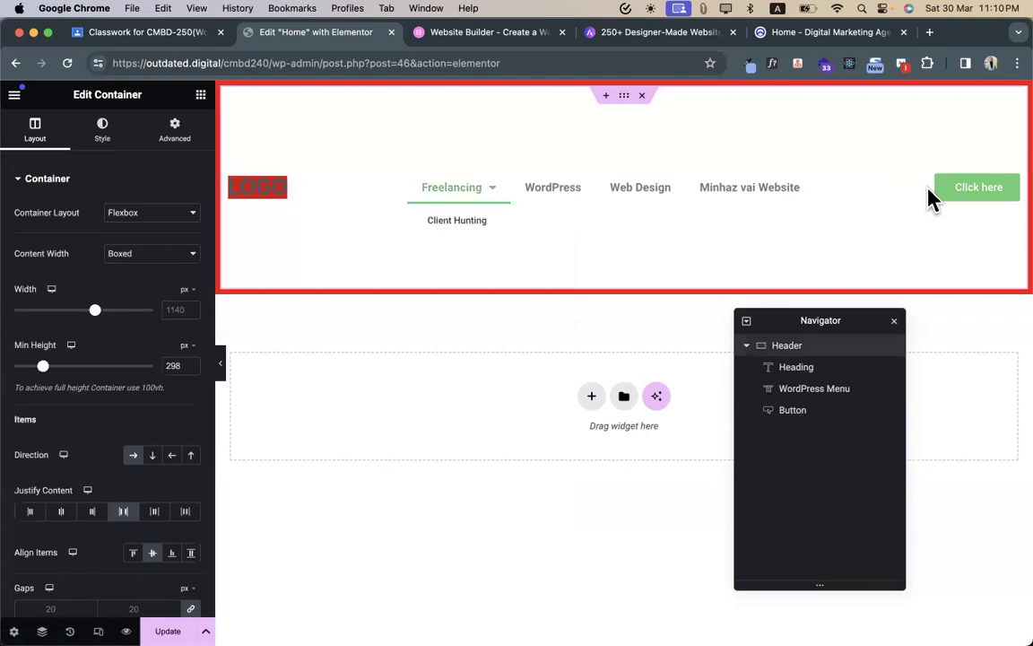
{"action": "scroll", "coordinate": [140, 393], "scroll_direction": "down", "scroll_amount": 3}
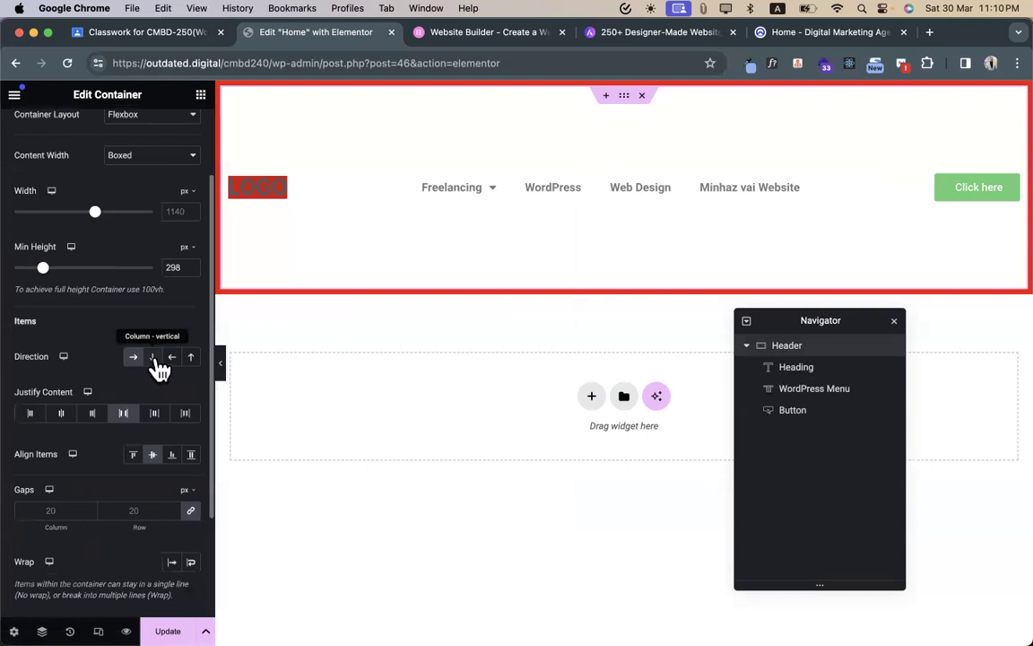
{"action": "left_click", "coordinate": [154, 357]}
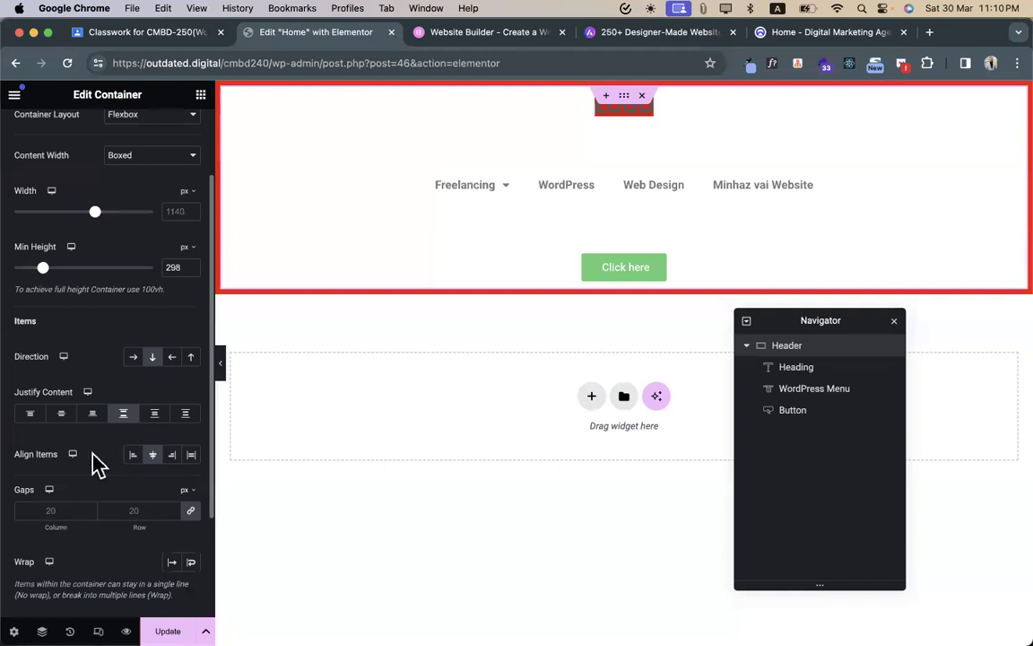
- Try Row - horizontal for the Header container, return it to Column - vertical, and justify the items to Center and then End
{"action": "left_click", "coordinate": [133, 357]}
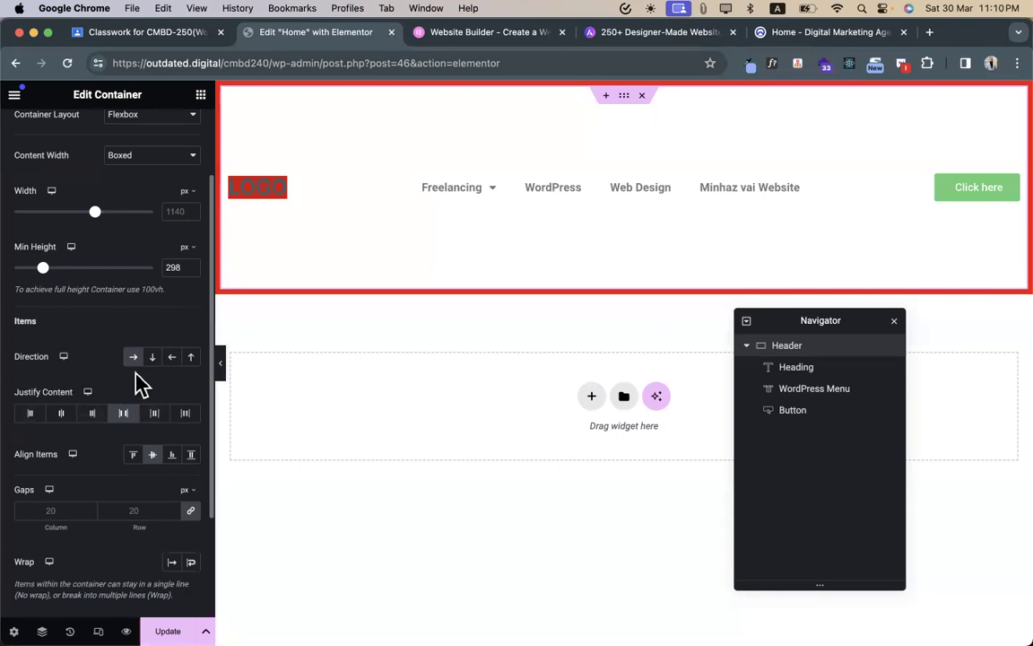
{"action": "scroll", "coordinate": [139, 384], "scroll_direction": "up", "scroll_amount": 5}
{"action": "scroll", "coordinate": [376, 408], "scroll_direction": "down", "scroll_amount": 3}
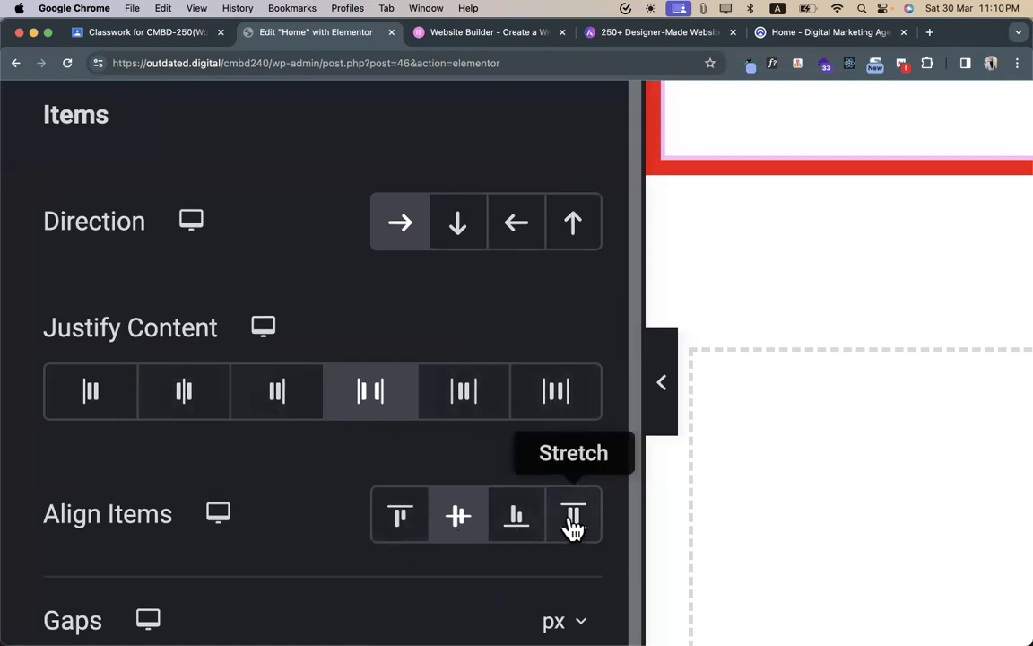
{"action": "left_click", "coordinate": [457, 243]}
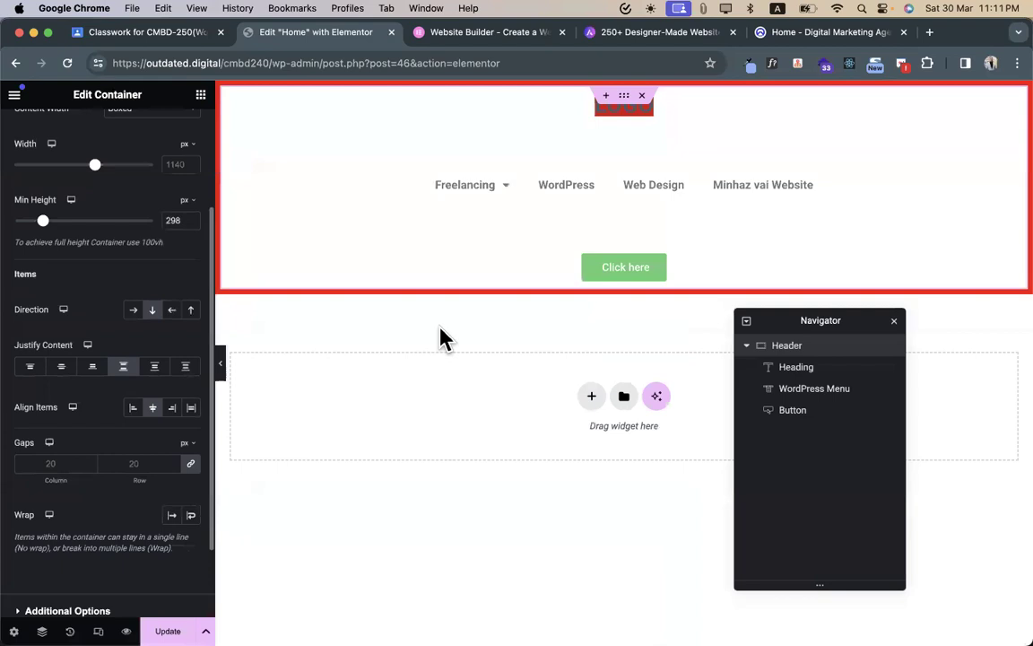
{"action": "left_click", "coordinate": [65, 367]}
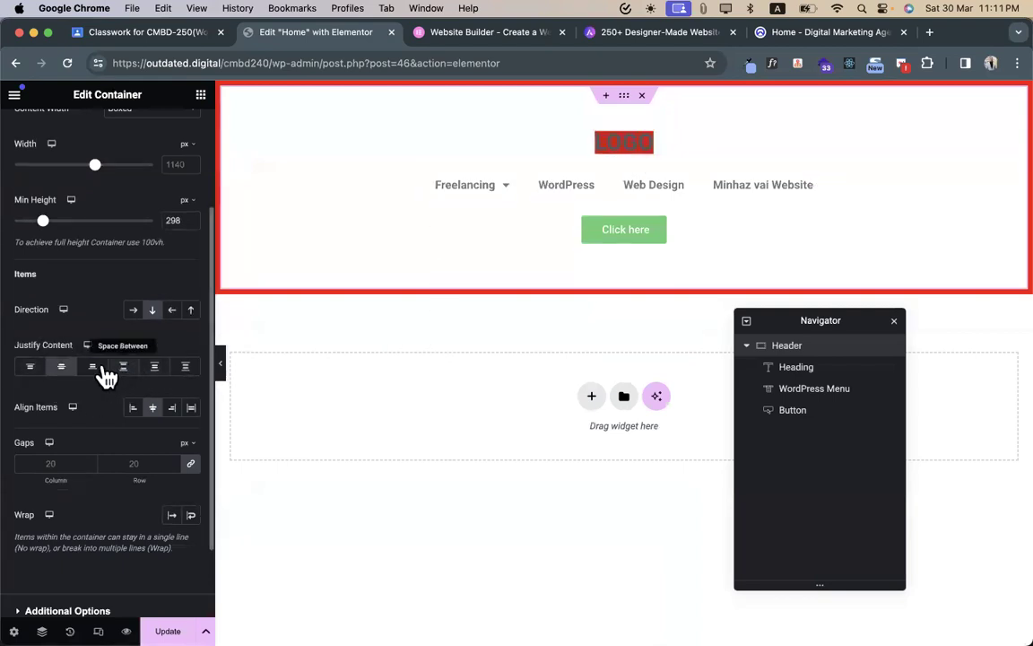
{"action": "left_click", "coordinate": [93, 368]}
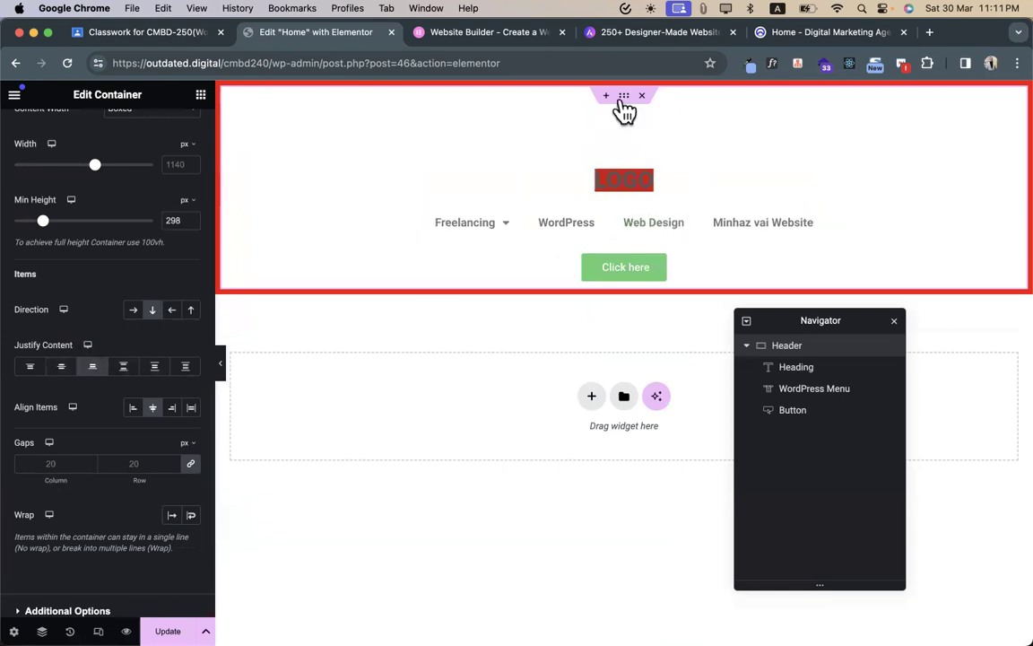
- Raise the Header container's minimum height to 573 px and move the Navigator clear of the header's menu
{"action": "left_click_drag", "start_coordinate": [43, 221], "coordinate": [69, 221]}
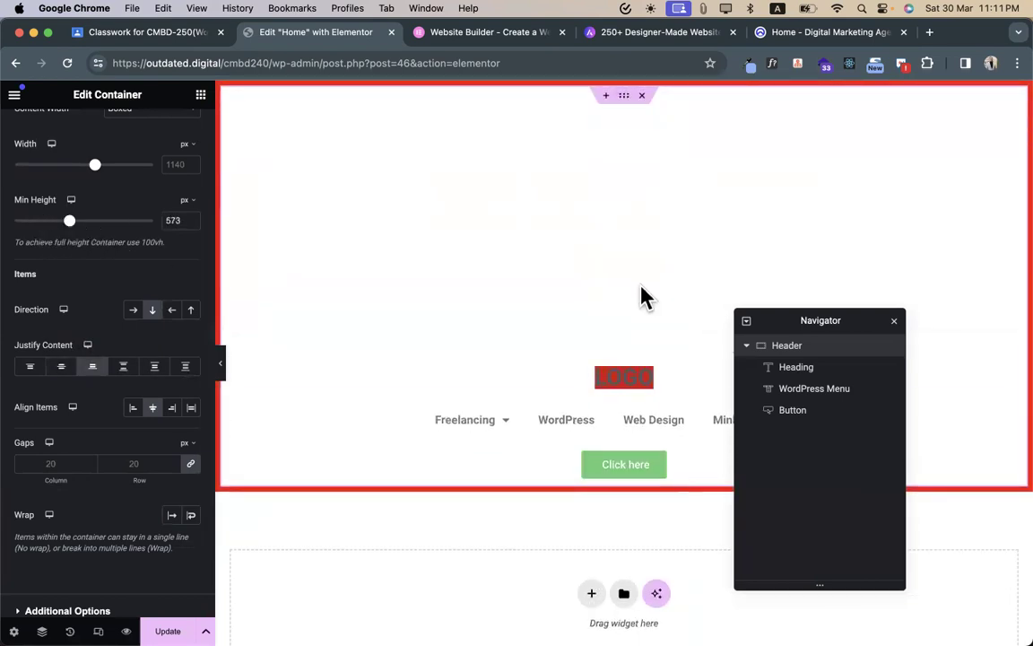
{"action": "left_click_drag", "start_coordinate": [800, 321], "coordinate": [921, 320]}
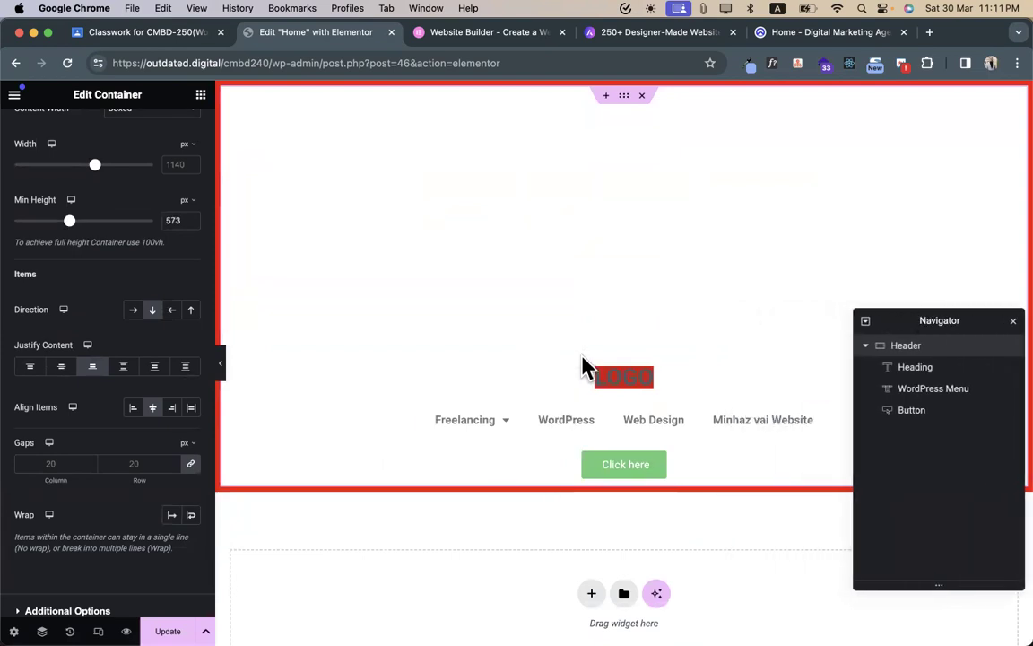
- Try the Start, Center, Space Between, Space Around and Space Evenly justifications on the Header's vertically stacked items
{"action": "left_click", "coordinate": [41, 372]}
{"action": "left_click", "coordinate": [61, 371]}
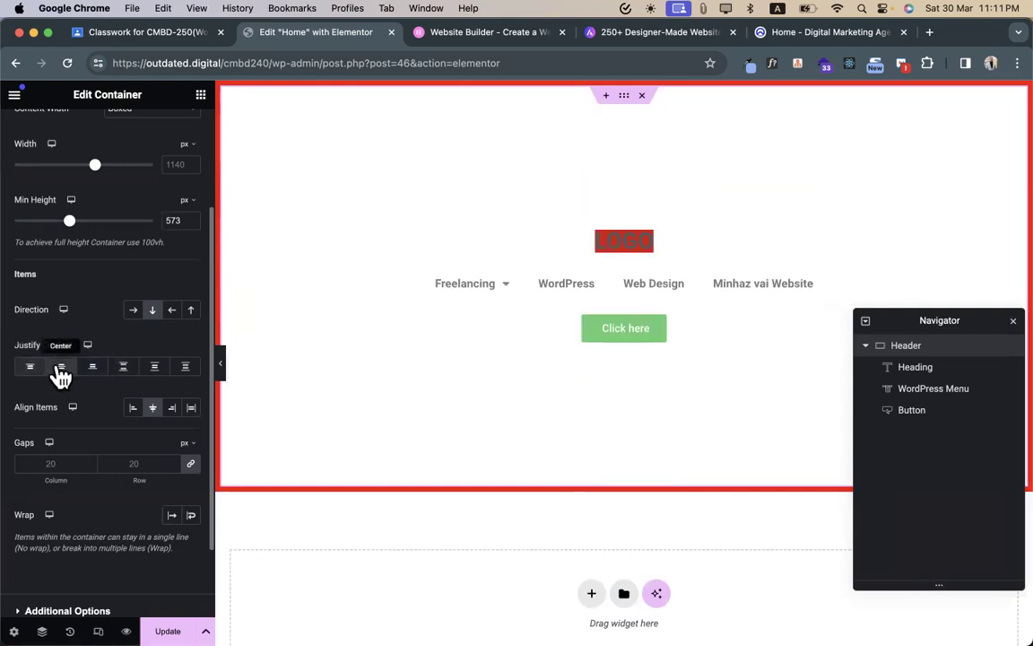
{"action": "left_click", "coordinate": [123, 372]}
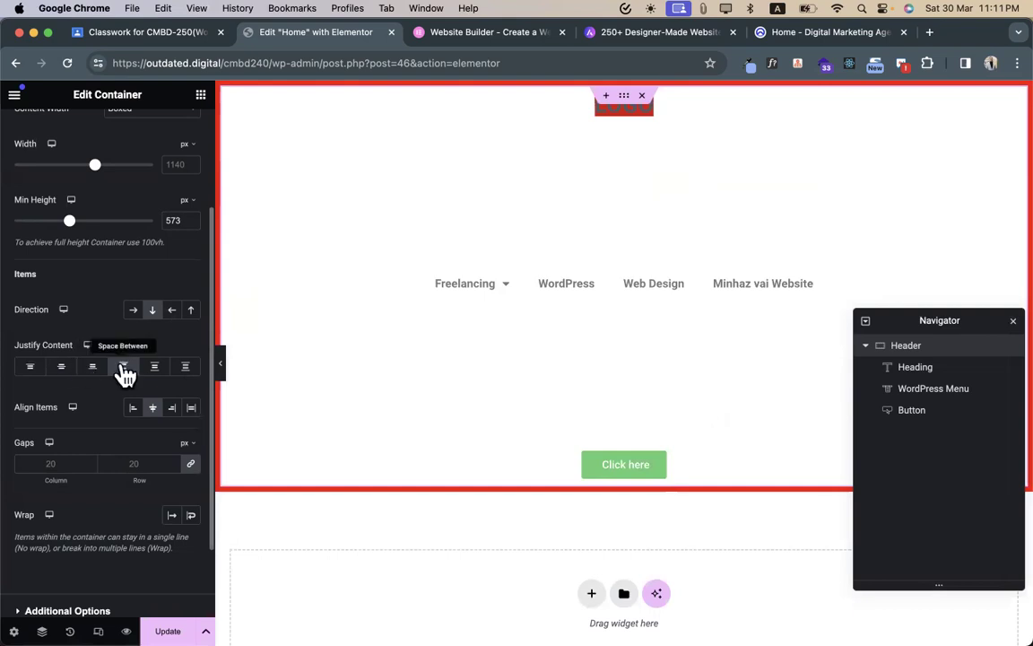
{"action": "left_click", "coordinate": [154, 368]}
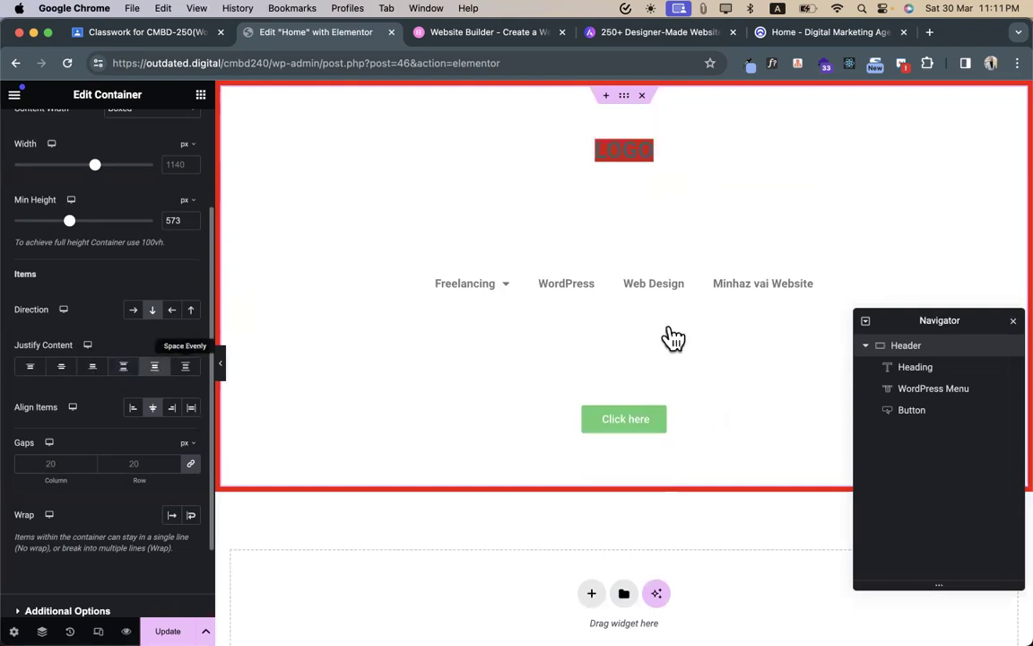
{"action": "left_click", "coordinate": [183, 367]}
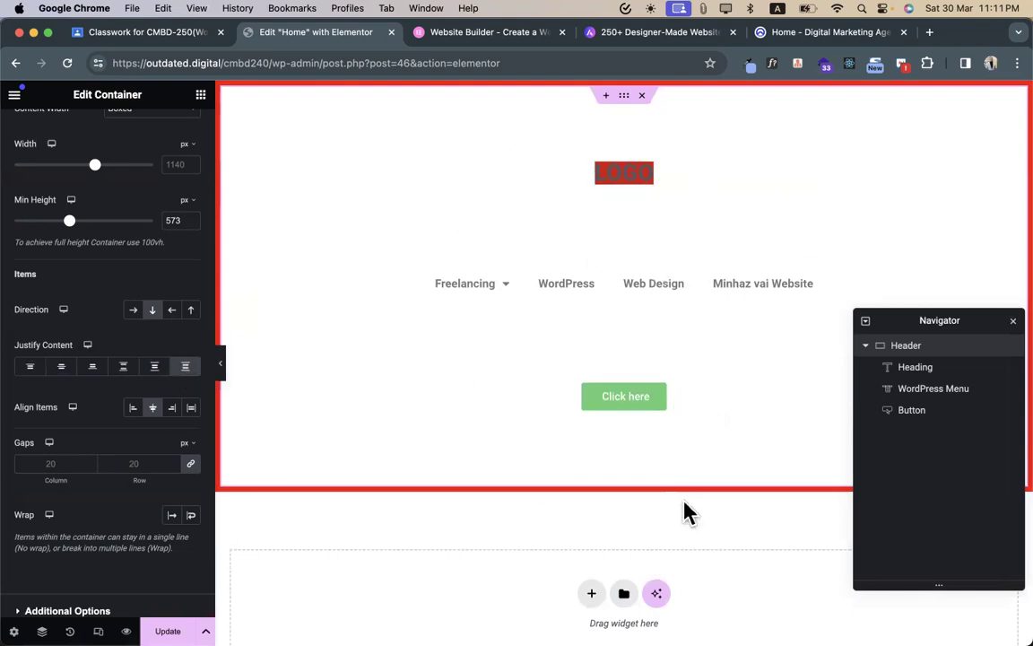
- Toggle the Header's Row - horizontal direction on and off, and try Start, End, Center and Stretch item alignment, finishing on Center
{"action": "left_click", "coordinate": [133, 310]}
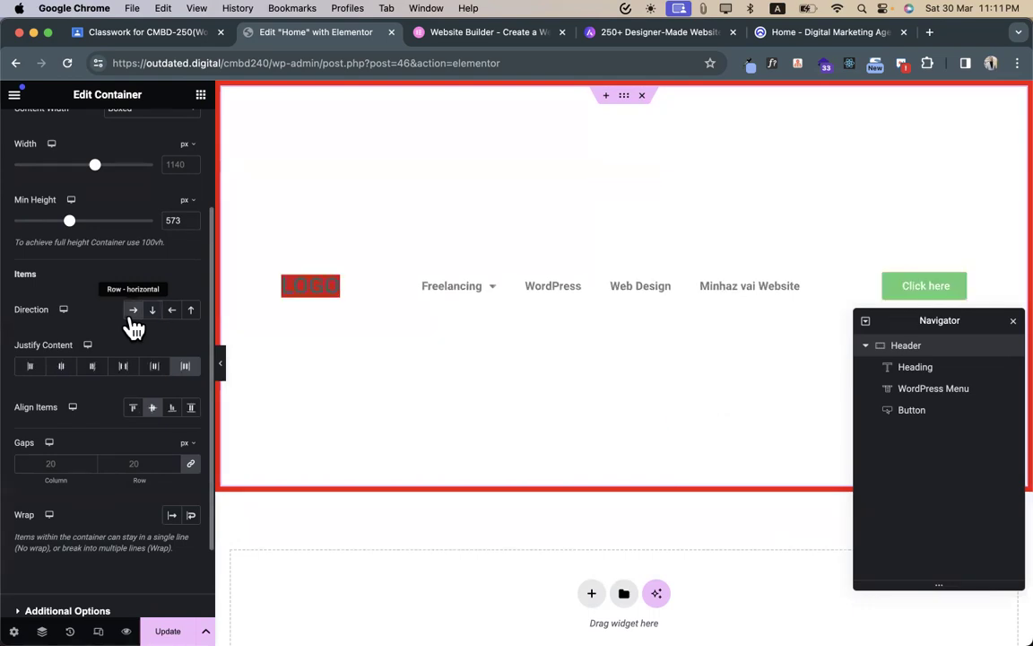
{"action": "left_click", "coordinate": [131, 315]}
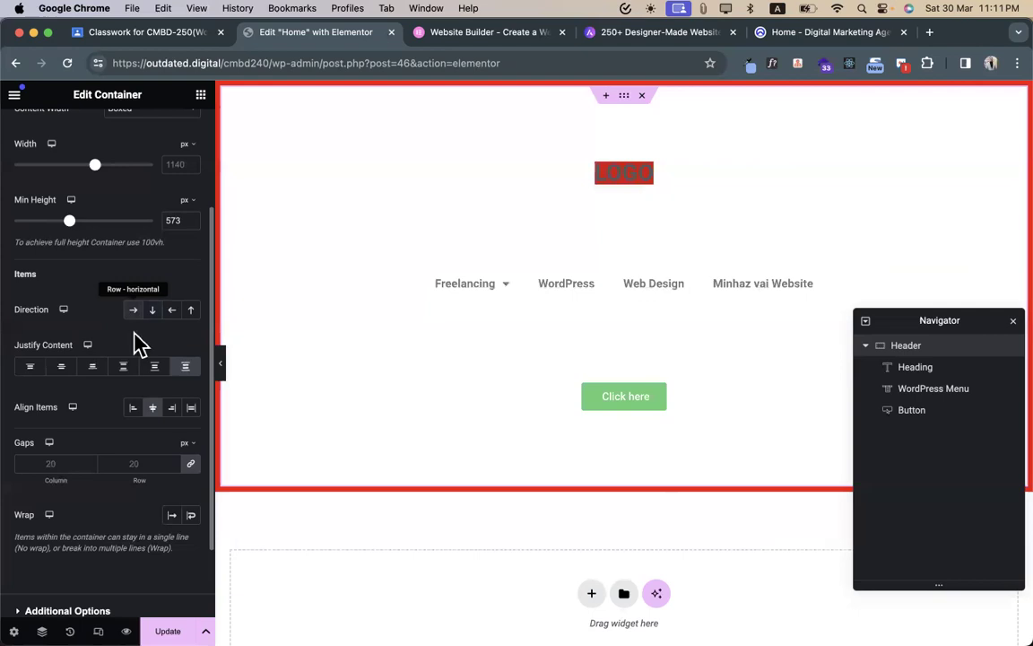
{"action": "left_click", "coordinate": [134, 405]}
{"action": "left_click", "coordinate": [169, 408]}
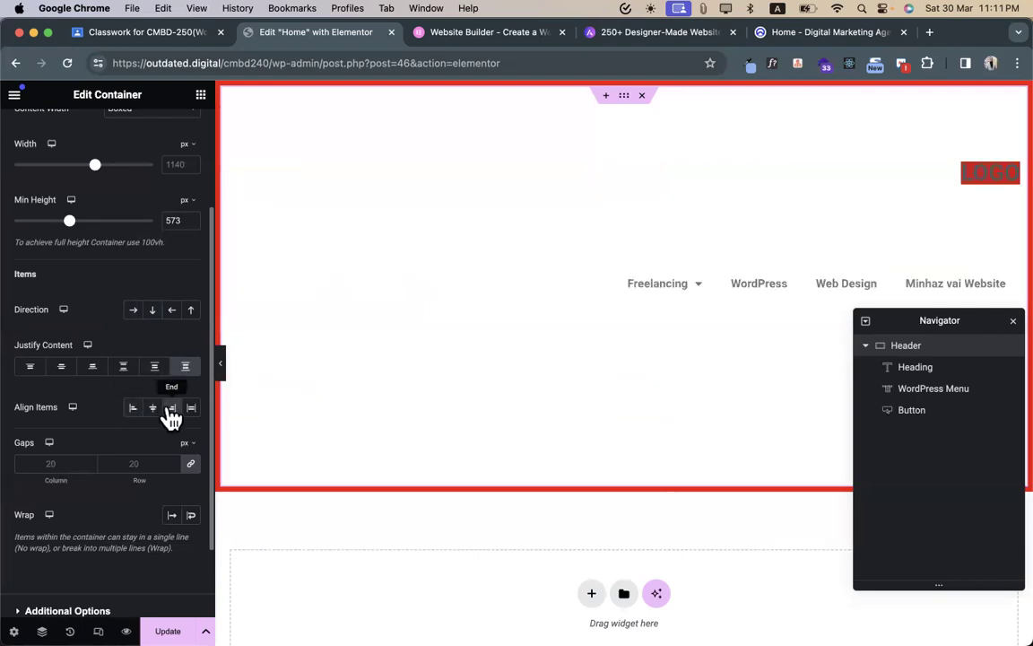
{"action": "left_click", "coordinate": [154, 408]}
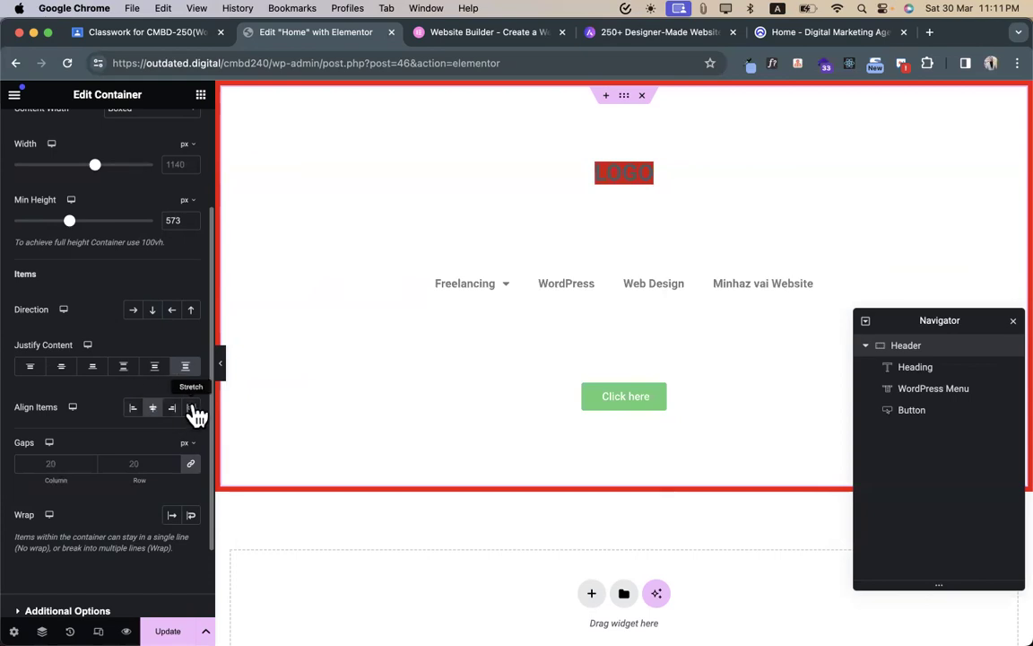
{"action": "left_click", "coordinate": [192, 409]}
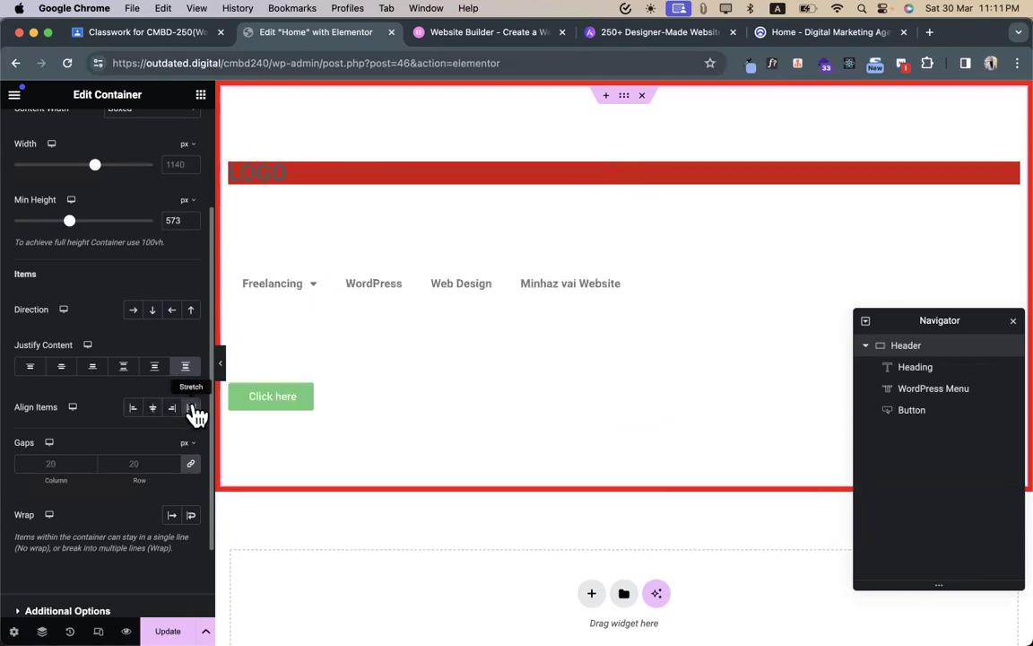
{"action": "left_click", "coordinate": [153, 409]}
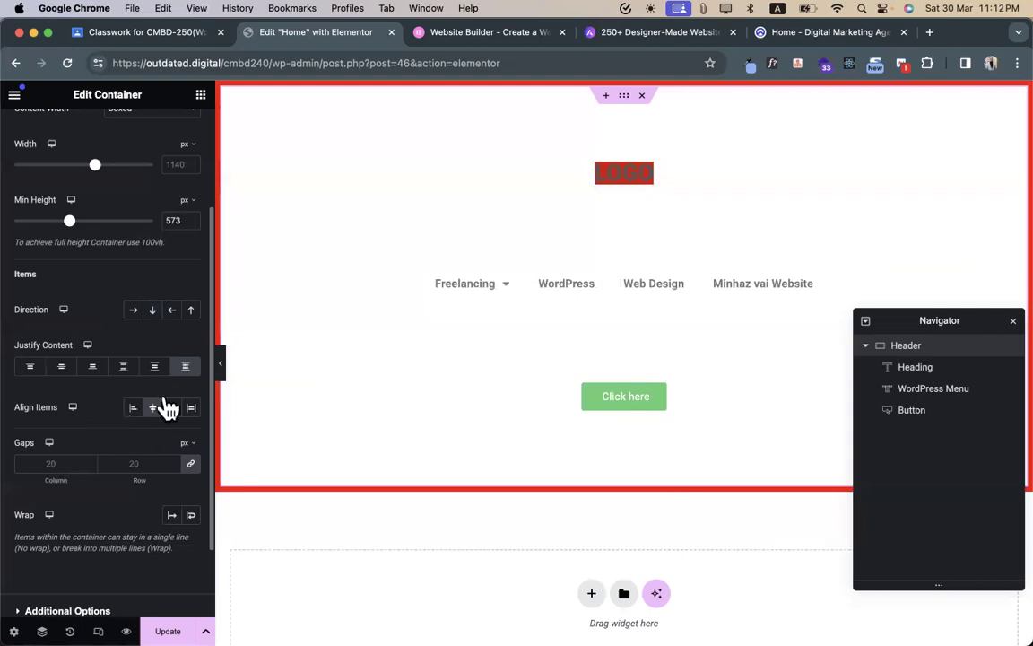
- Set the Header's direction to Column - vertical and its content justification to Center after comparing it with End and Start
{"action": "left_click", "coordinate": [152, 311]}
{"action": "left_click", "coordinate": [61, 366]}
{"action": "left_click", "coordinate": [93, 367]}
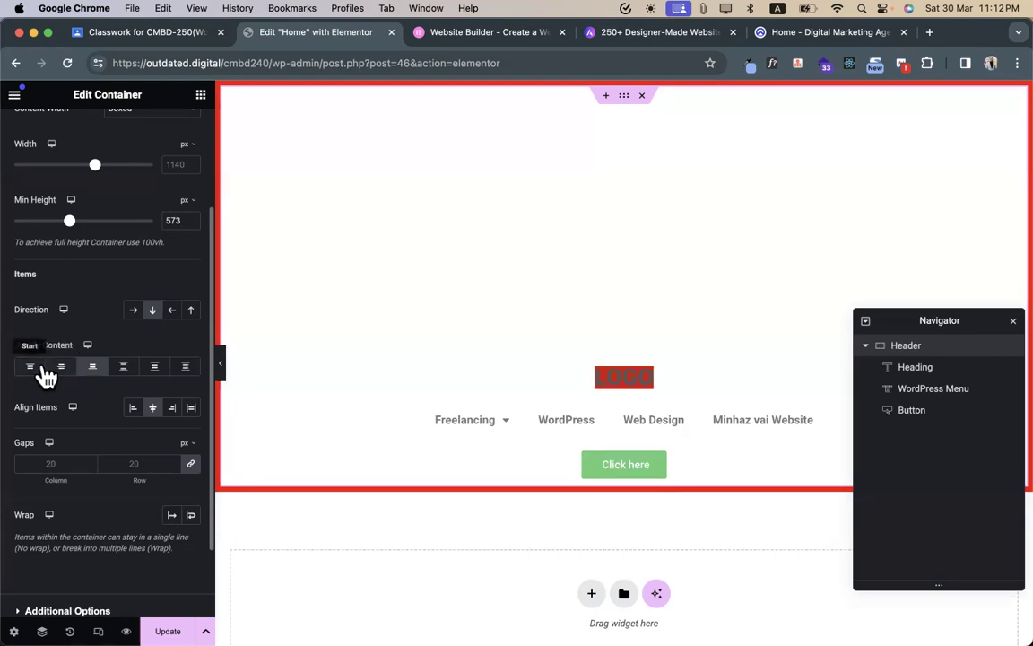
{"action": "left_click", "coordinate": [36, 368]}
{"action": "left_click", "coordinate": [61, 368]}
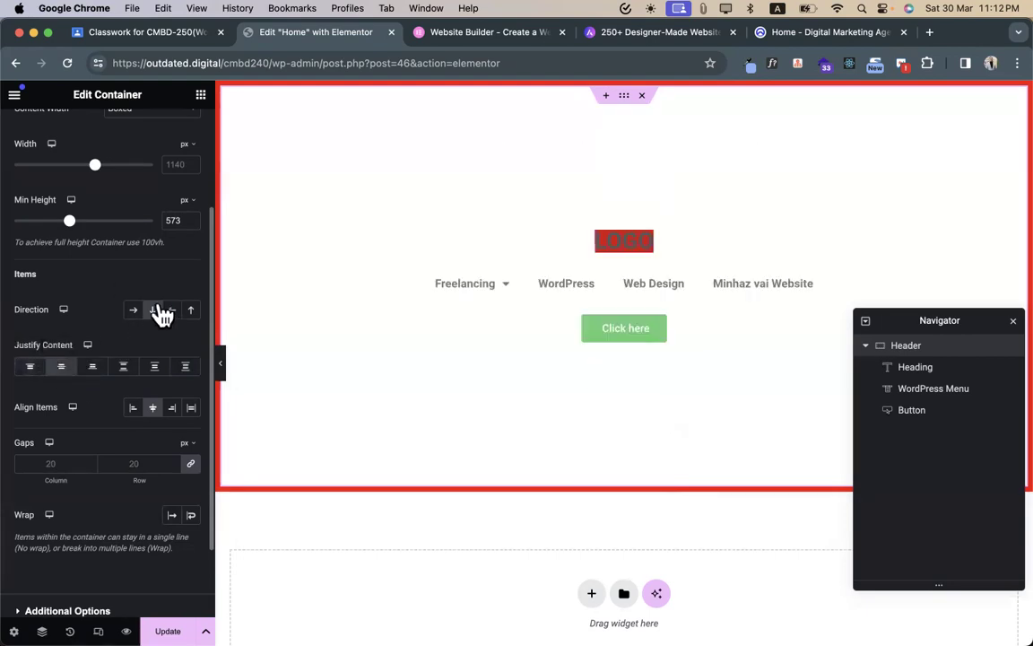
- Switch the Header's direction to Row - horizontal and compare End and Start justification before returning to Center
{"action": "left_click", "coordinate": [133, 314]}
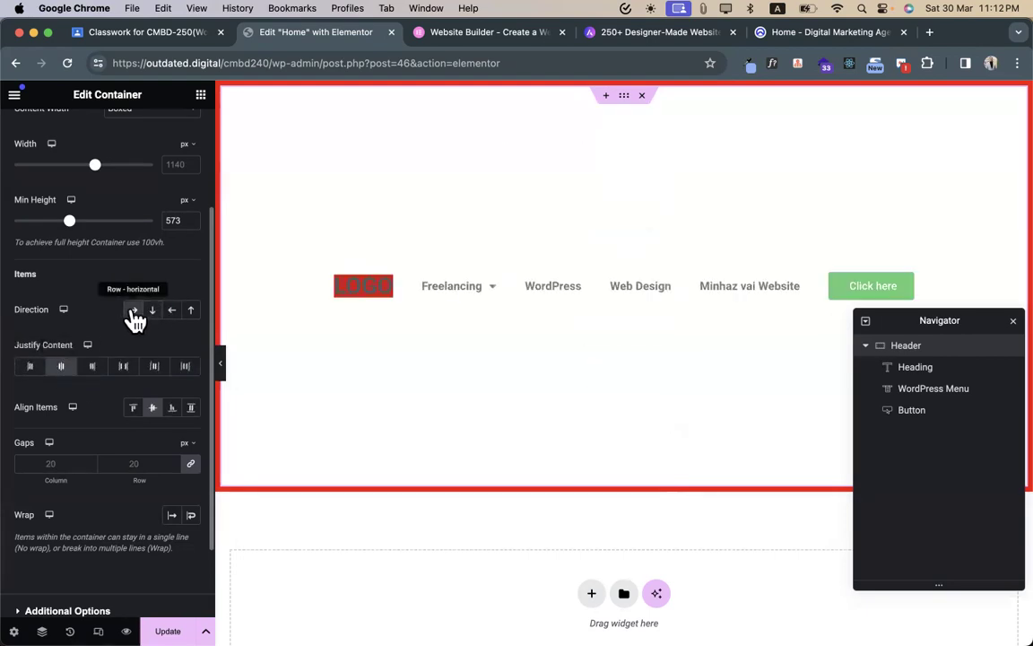
{"action": "left_click", "coordinate": [93, 367]}
{"action": "left_click", "coordinate": [29, 367]}
{"action": "left_click", "coordinate": [61, 367]}
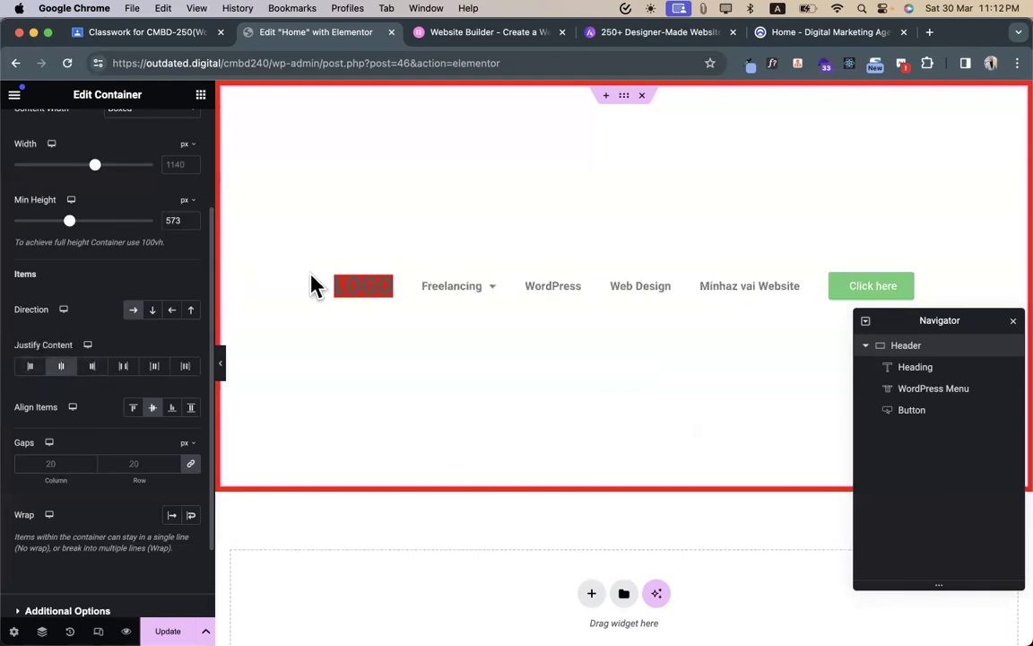
- Compare Start and End item alignment on the horizontal Header row, returning the alignment to Center
{"action": "left_click", "coordinate": [134, 411]}
{"action": "left_click", "coordinate": [171, 412]}
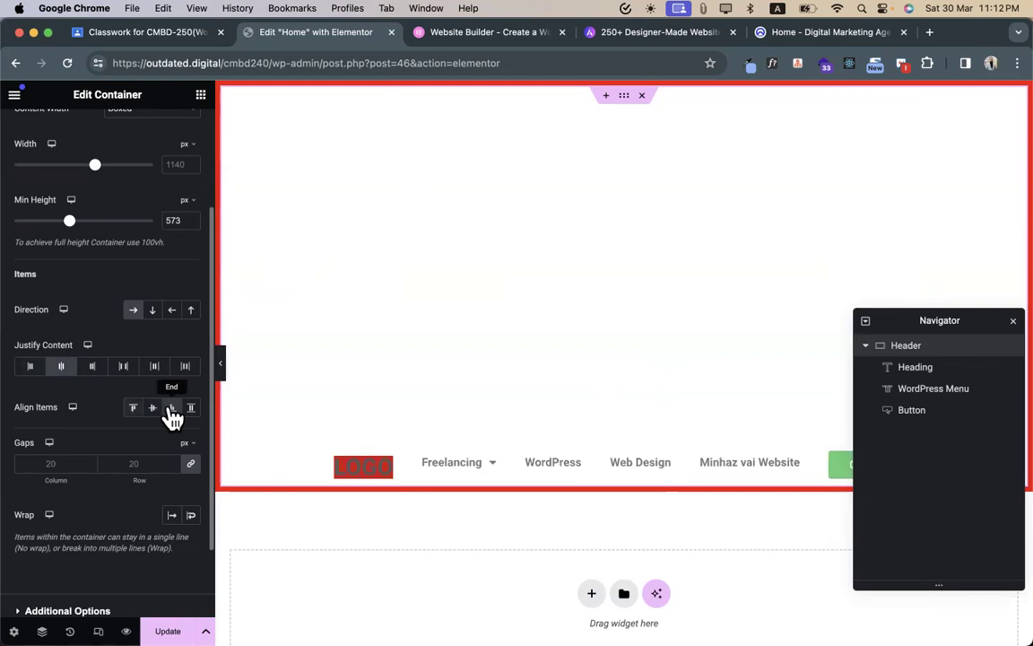
{"action": "left_click", "coordinate": [152, 410]}
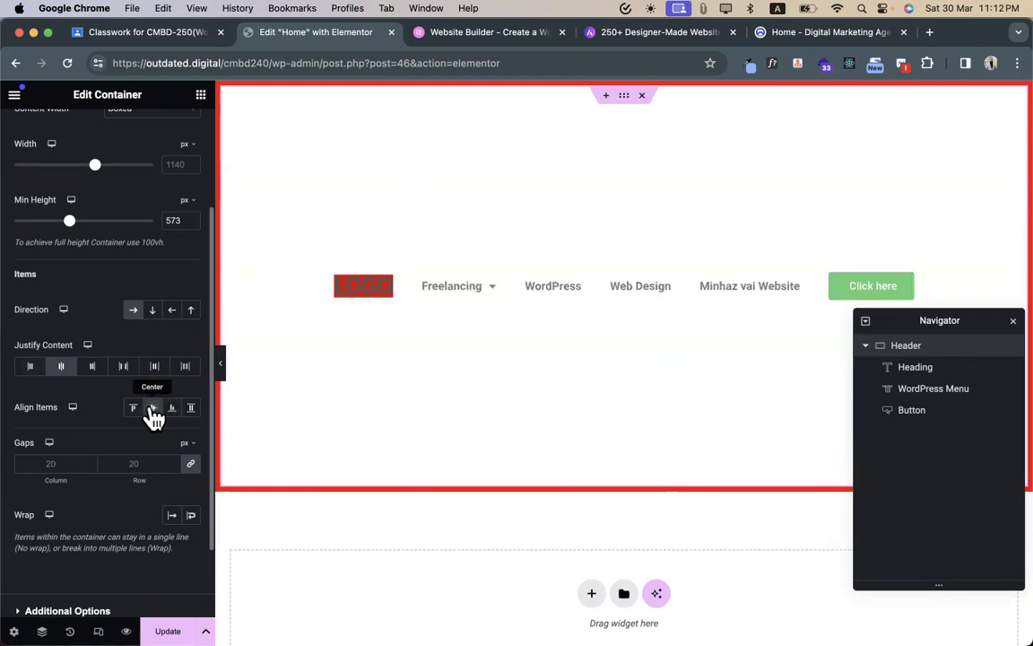
- Try the reversed row direction on the Header container and set its item direction to reversed column
{"action": "left_click", "coordinate": [169, 311]}
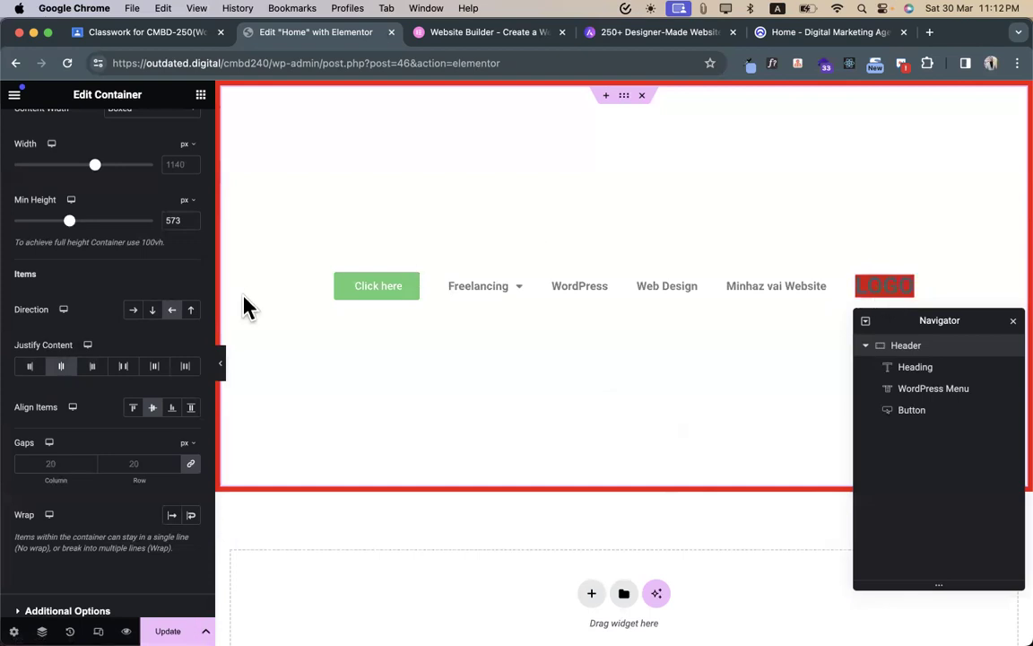
{"action": "left_click", "coordinate": [191, 311]}
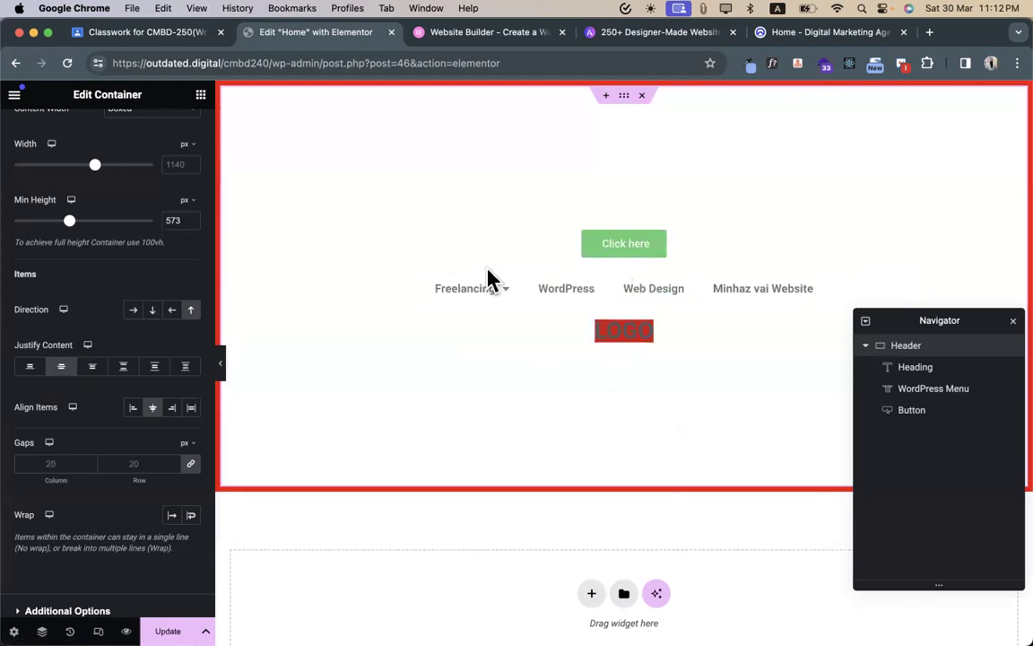
- Add an Icon widget between the WordPress menu and the LOGO heading, and move the Button between the icon and LOGO
{"action": "left_click", "coordinate": [203, 99]}
{"action": "scroll", "coordinate": [108, 487], "scroll_direction": "down", "scroll_amount": 3}
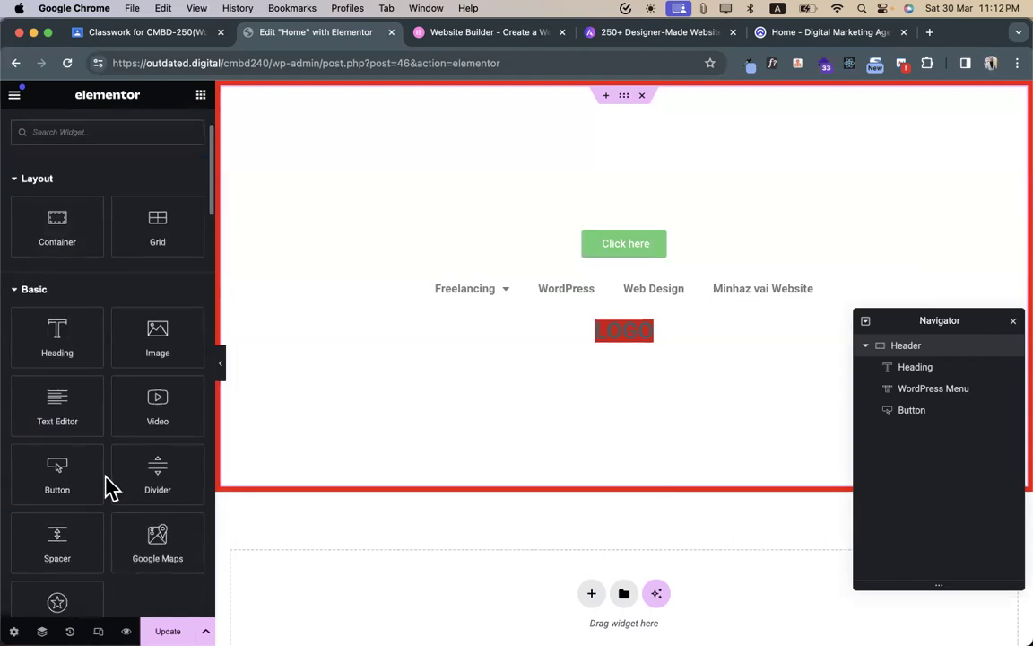
{"action": "scroll", "coordinate": [161, 538], "scroll_direction": "down", "scroll_amount": 3}
{"action": "left_click_drag", "start_coordinate": [71, 480], "coordinate": [647, 337]}
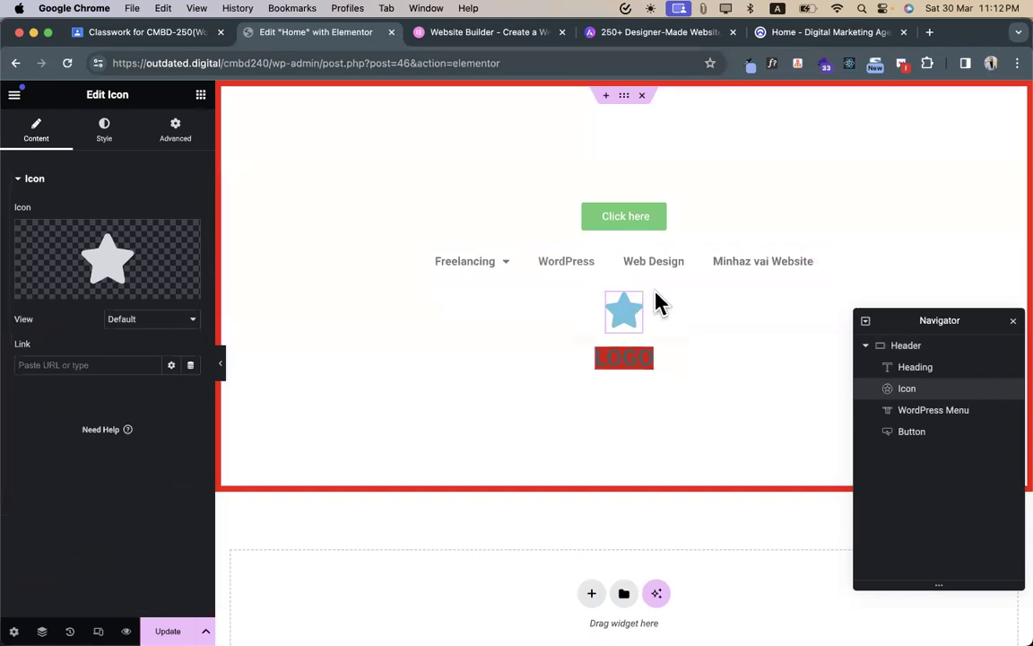
{"action": "left_click", "coordinate": [199, 97]}
{"action": "left_click_drag", "start_coordinate": [639, 218], "coordinate": [639, 366]}
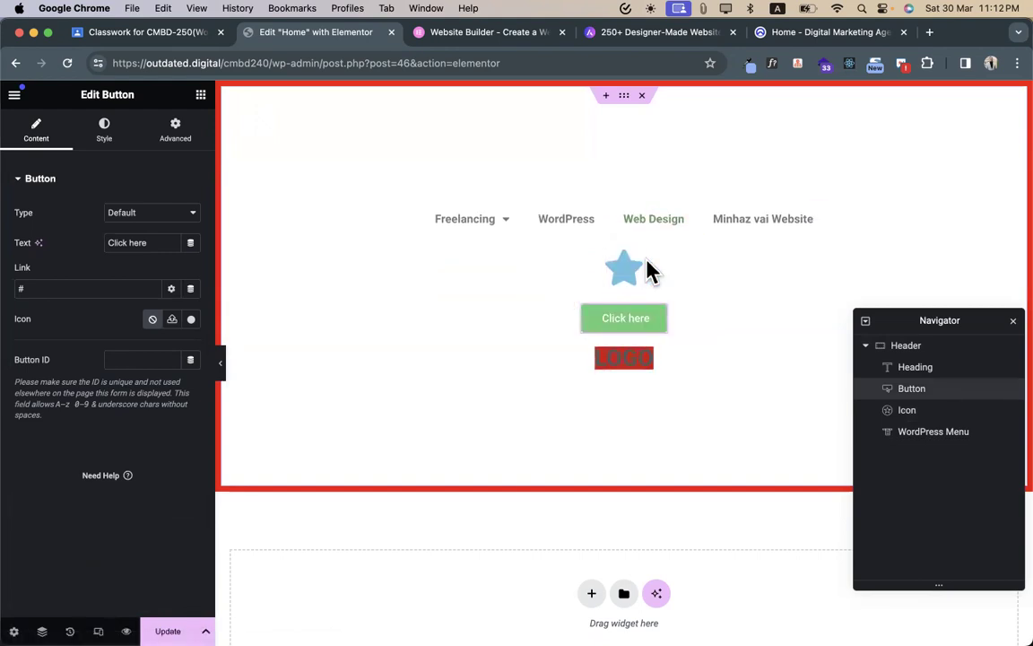
- Compare the Header container's horizontal, vertical and reversed directions with the reordered items, finishing on reversed column
{"action": "left_click", "coordinate": [609, 98]}
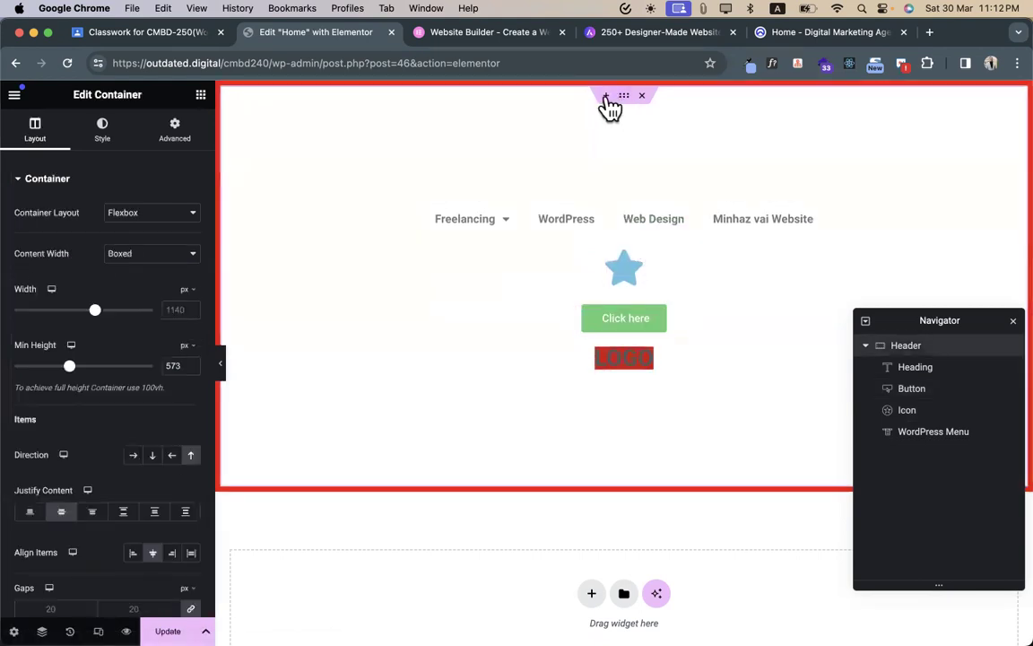
{"action": "left_click", "coordinate": [170, 457]}
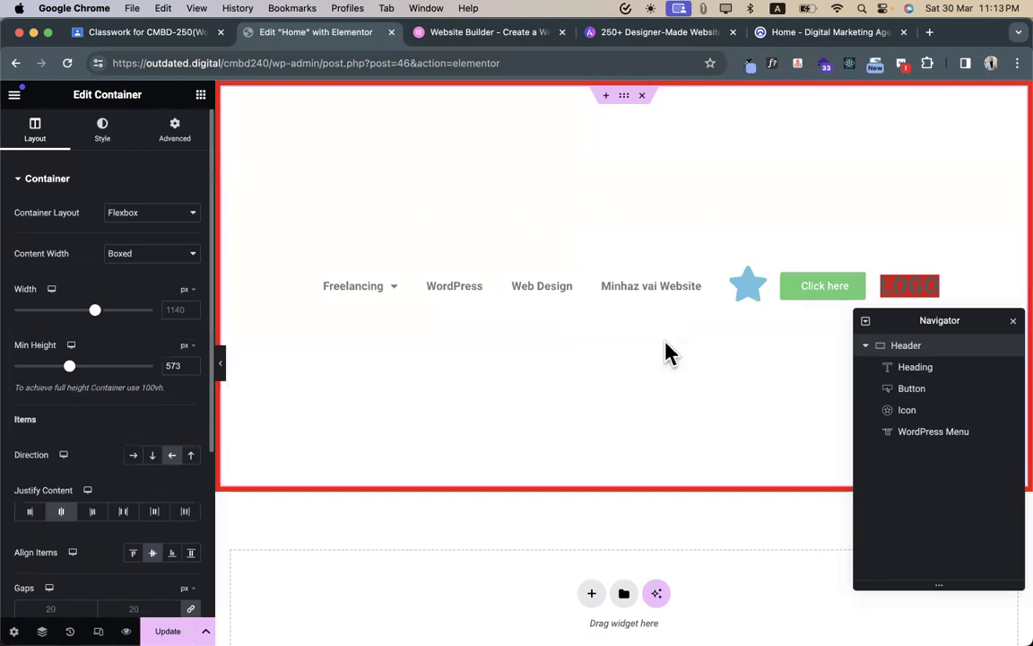
{"action": "left_click", "coordinate": [134, 455]}
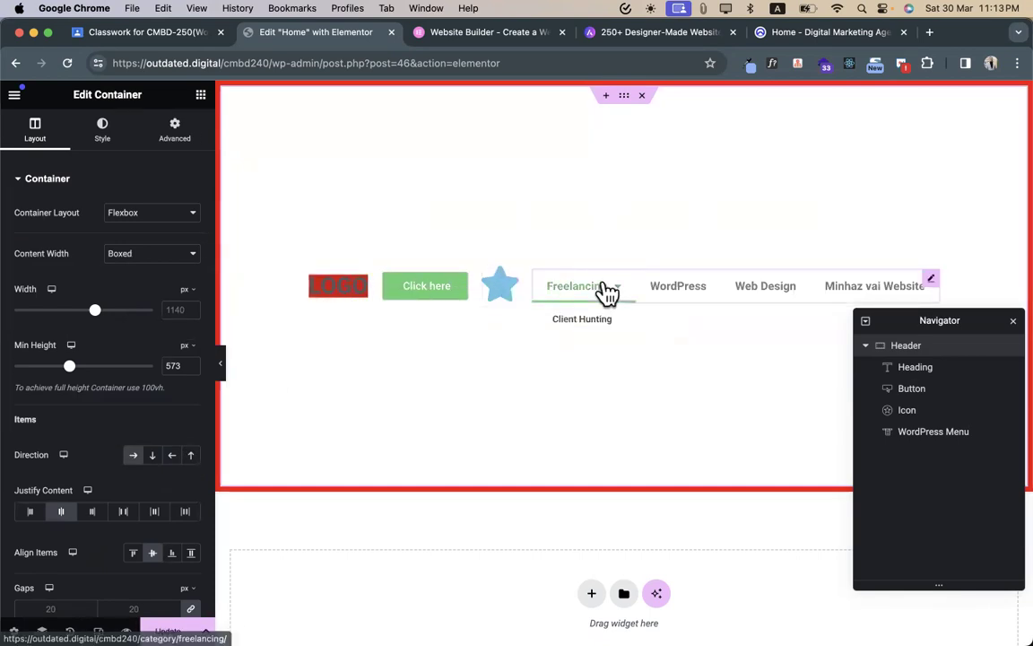
{"action": "left_click", "coordinate": [172, 456]}
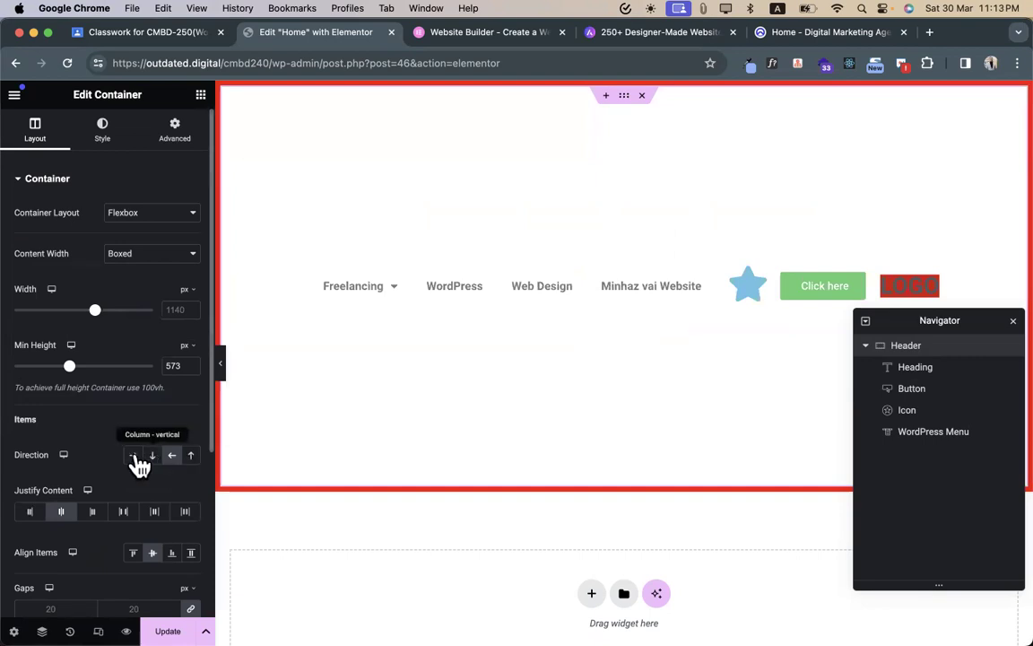
{"action": "left_click", "coordinate": [192, 455]}
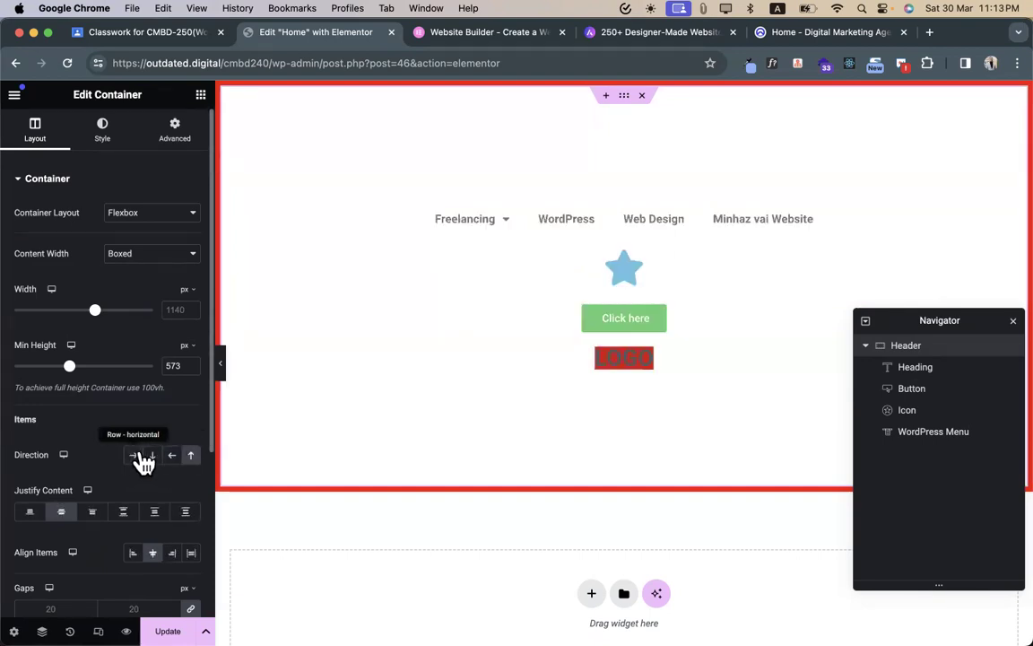
{"action": "left_click", "coordinate": [153, 456]}
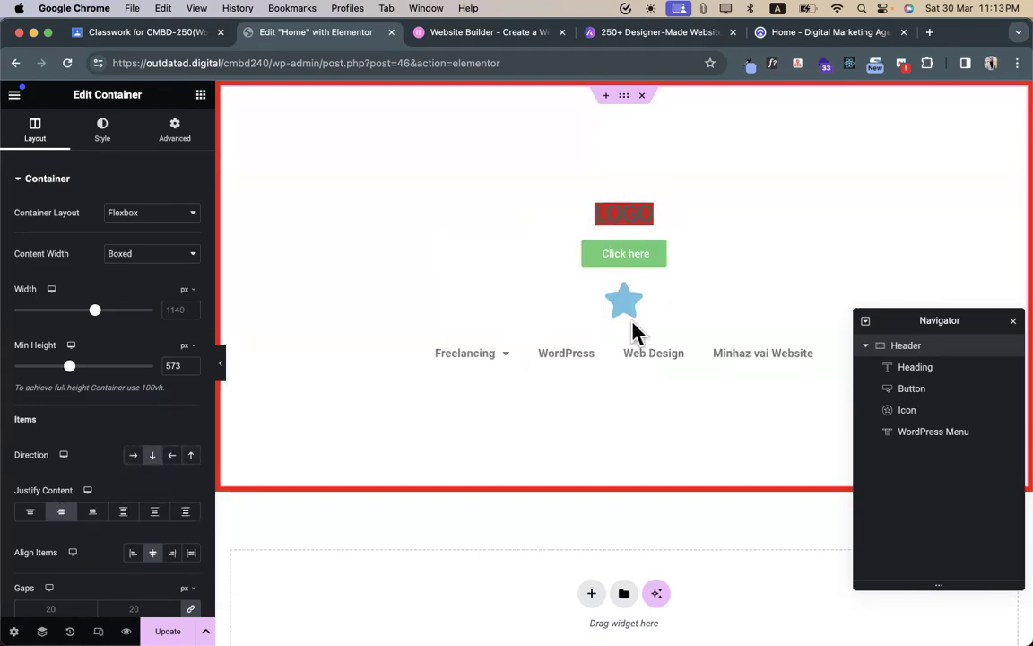
{"action": "left_click", "coordinate": [192, 455]}
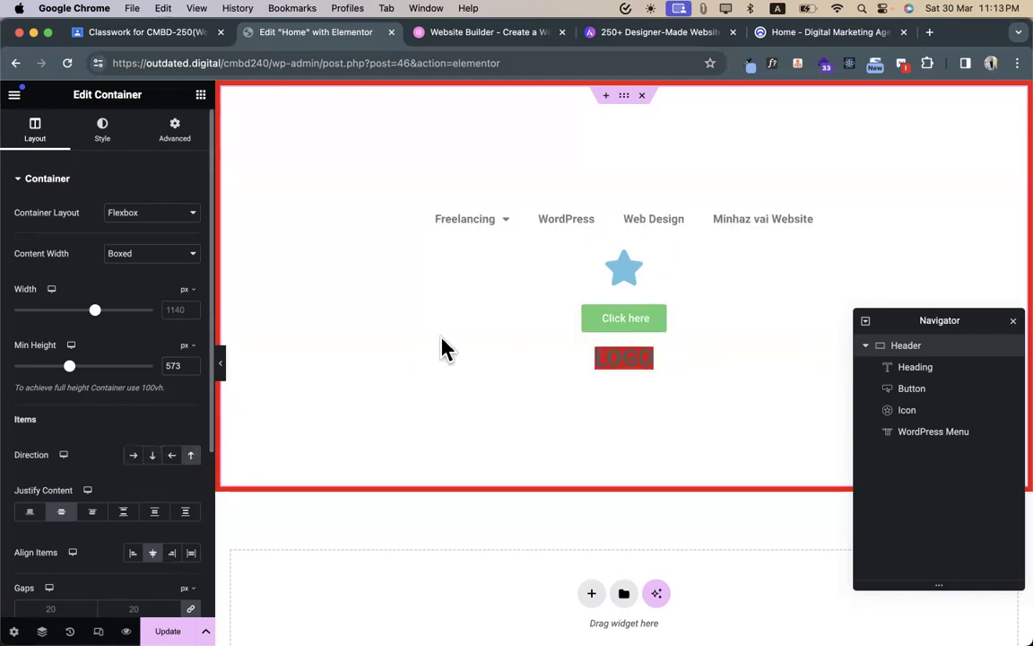
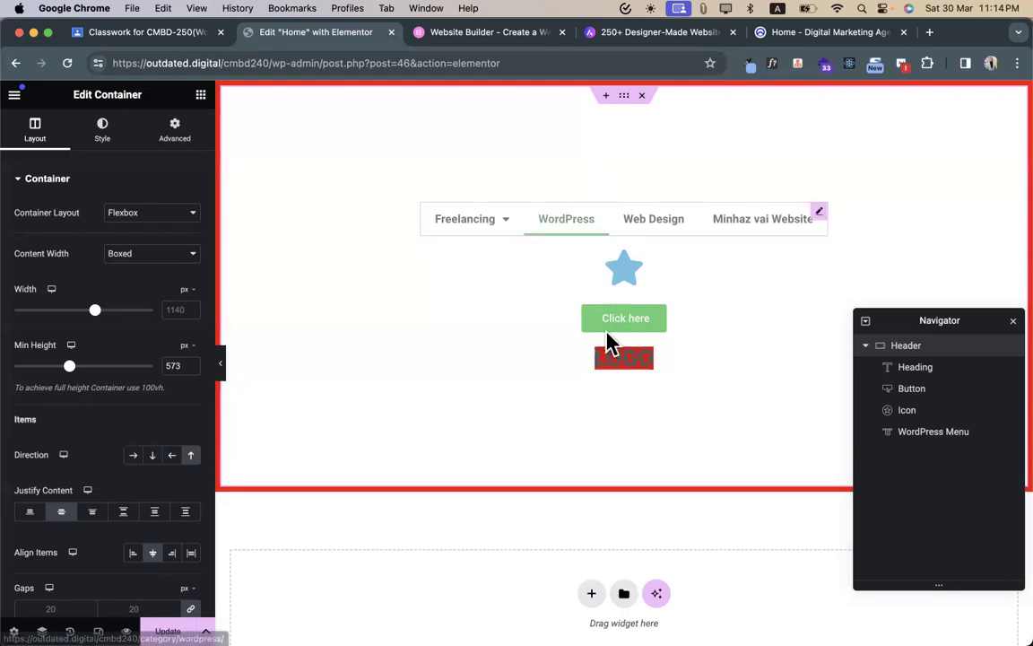
- Set the Header container's item direction to horizontal row
{"action": "scroll", "coordinate": [94, 404], "scroll_direction": "down", "scroll_amount": 3}
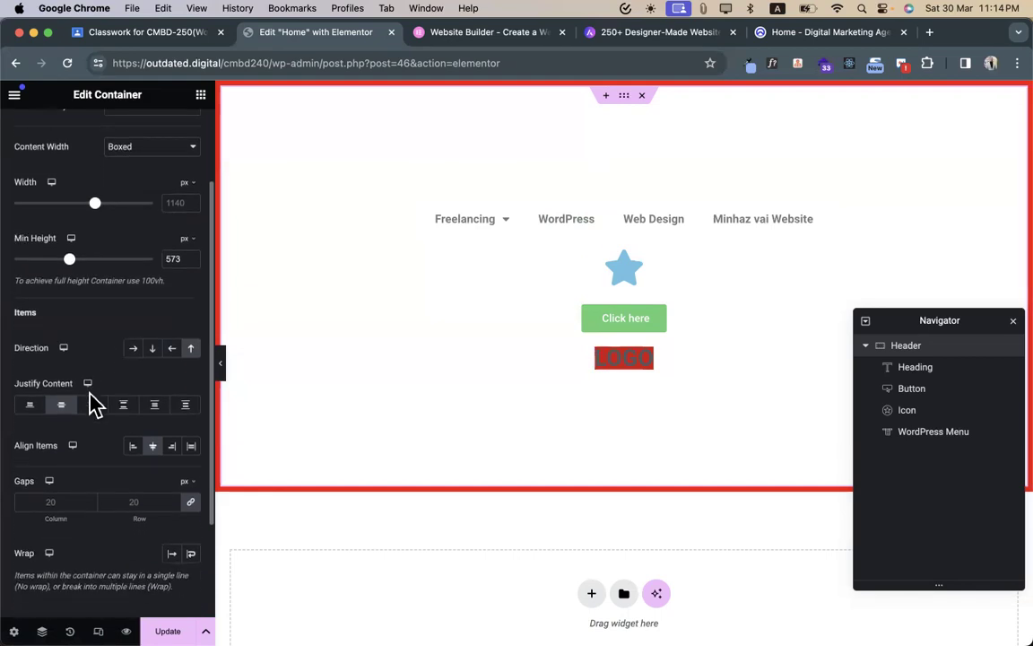
{"action": "scroll", "coordinate": [94, 403], "scroll_direction": "up", "scroll_amount": 3}
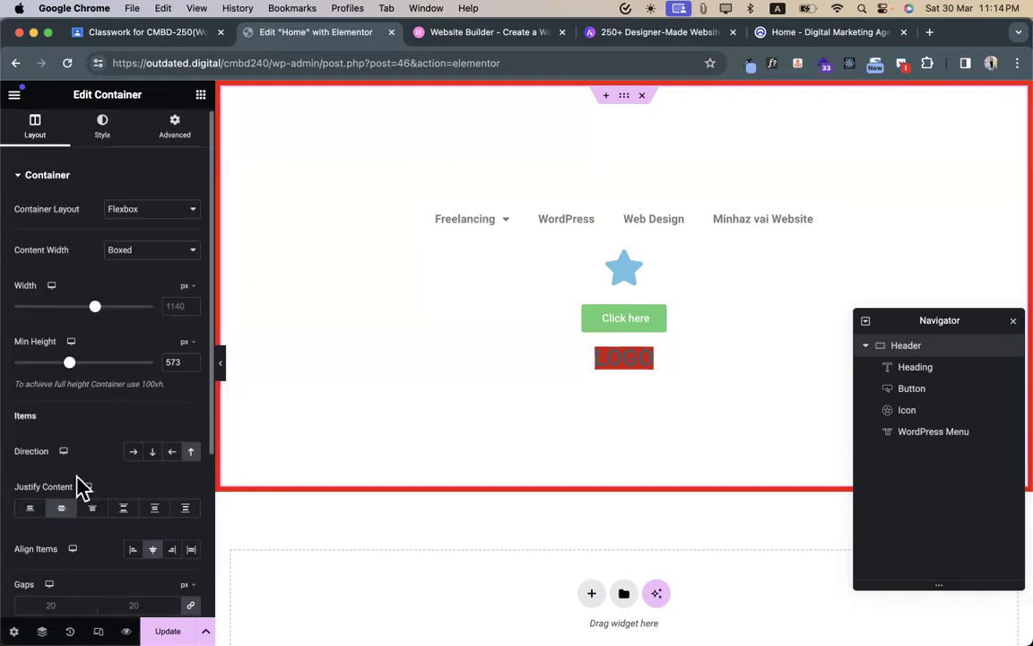
{"action": "scroll", "coordinate": [79, 485], "scroll_direction": "down", "scroll_amount": 3}
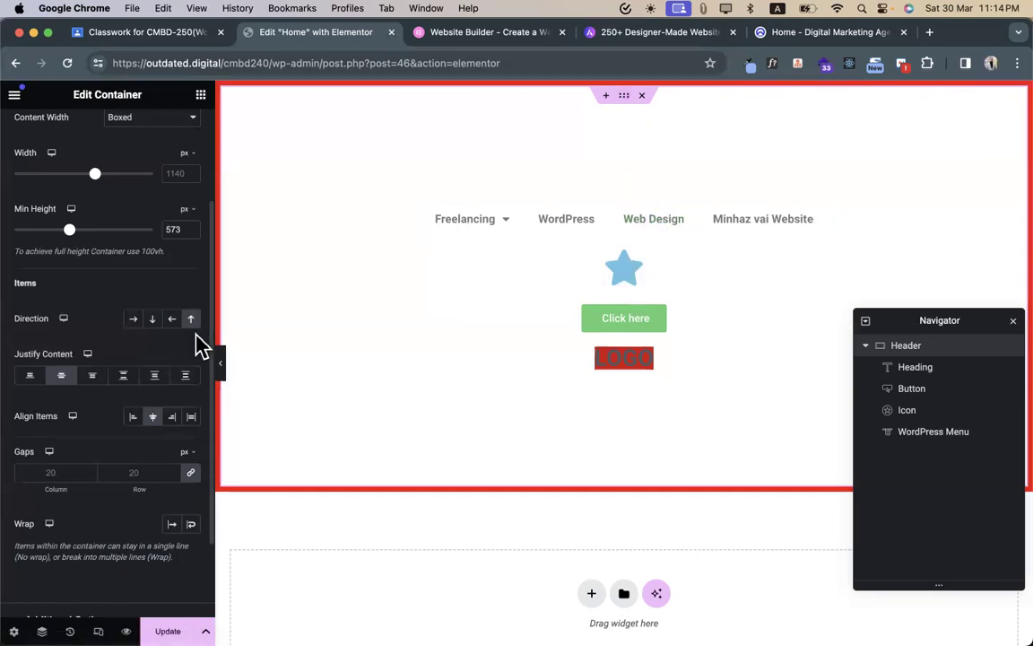
{"action": "scroll", "coordinate": [116, 296], "scroll_direction": "up", "scroll_amount": 1}
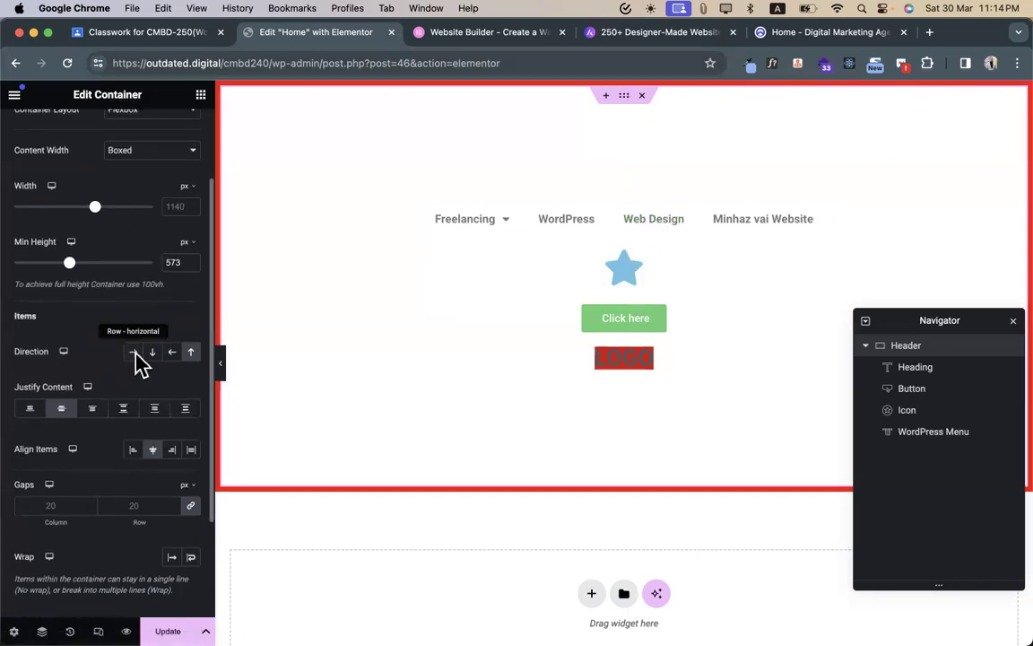
{"action": "left_click", "coordinate": [135, 353]}
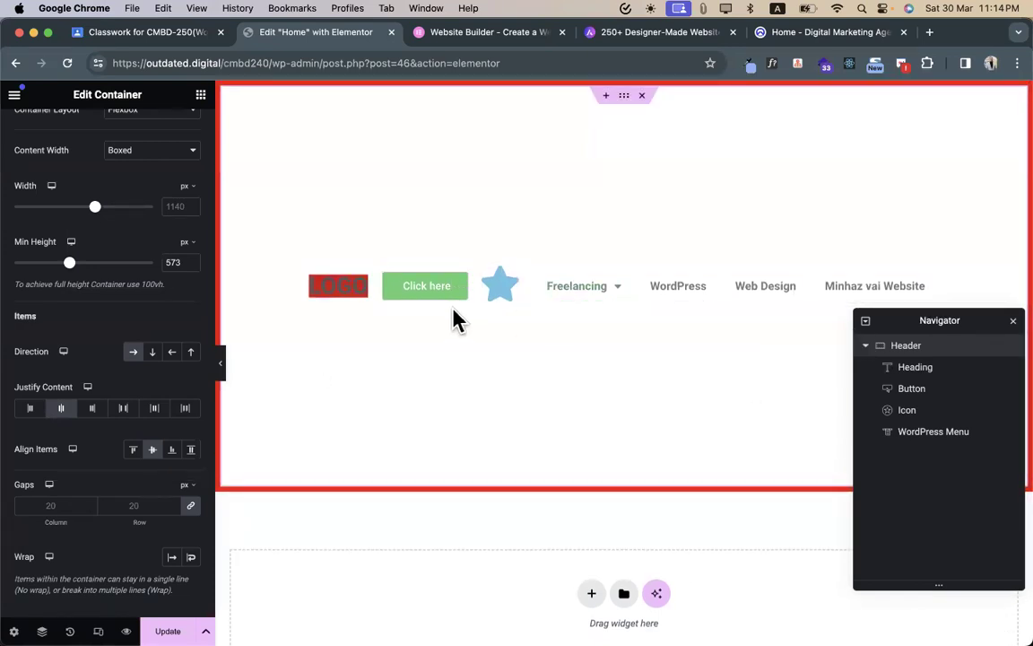
- Delete the star Icon widget from the Header and move the Button to the end, after the WordPress menu
{"action": "right_click", "coordinate": [495, 299]}
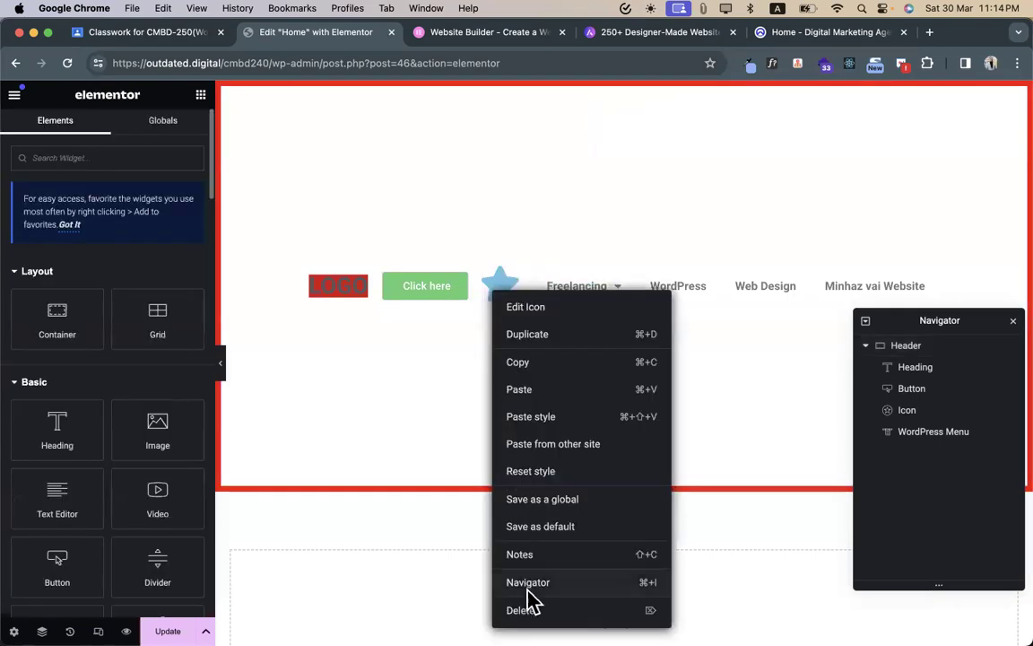
{"action": "left_click", "coordinate": [535, 611]}
{"action": "left_click_drag", "start_coordinate": [484, 287], "coordinate": [825, 284]}
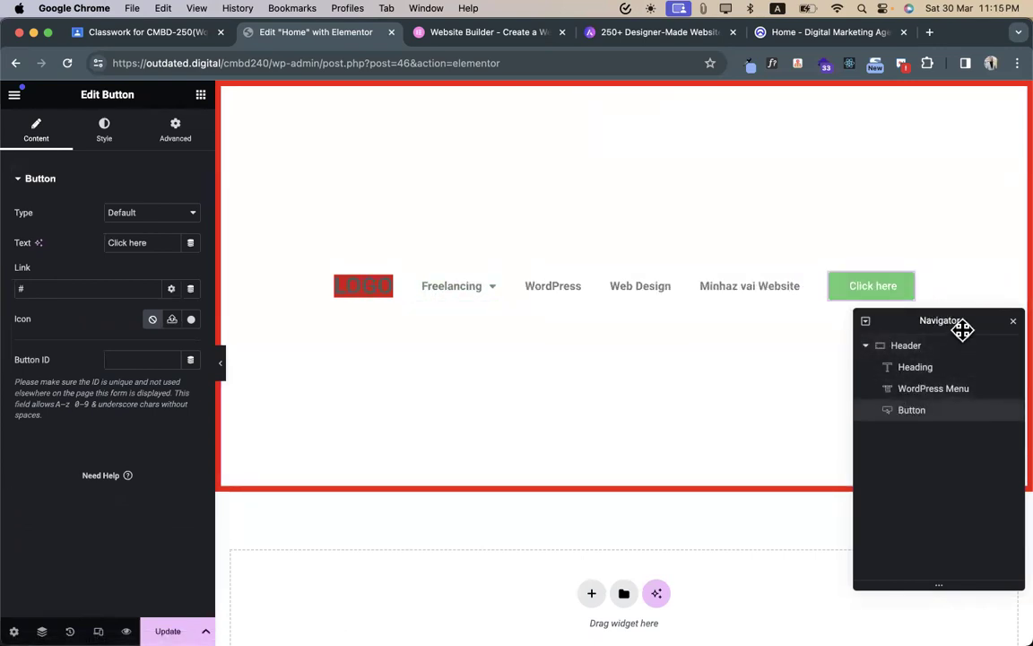
{"action": "left_click_drag", "start_coordinate": [961, 325], "coordinate": [934, 341]}
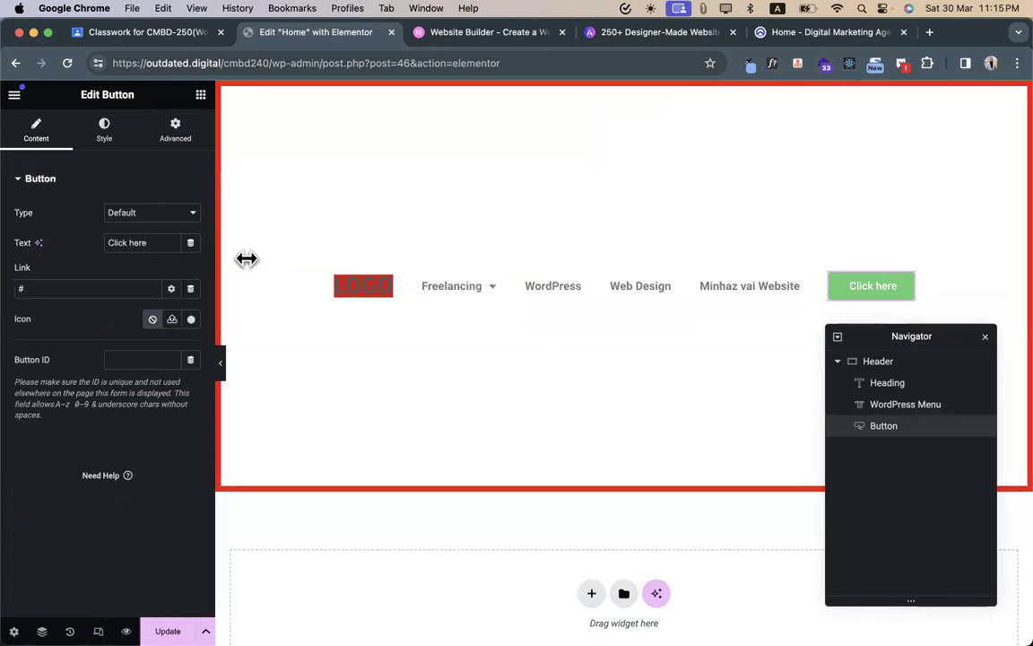
- Set the Header container's linked column and row gaps to 0 px
{"action": "left_click", "coordinate": [626, 99]}
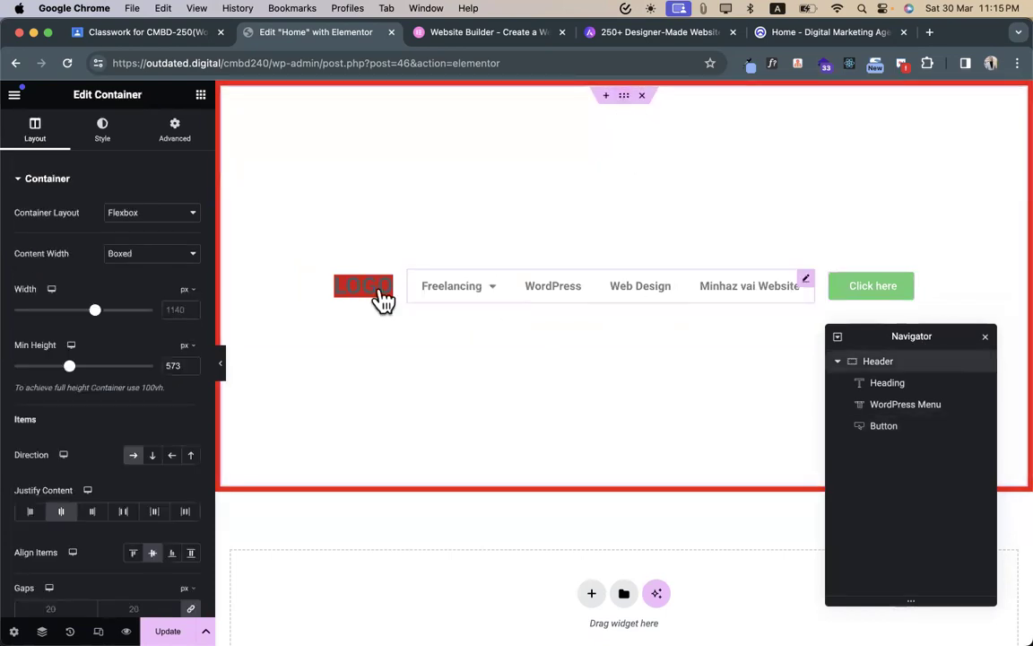
{"action": "scroll", "coordinate": [103, 413], "scroll_direction": "down", "scroll_amount": 2}
{"action": "scroll", "coordinate": [103, 412], "scroll_direction": "down", "scroll_amount": 2}
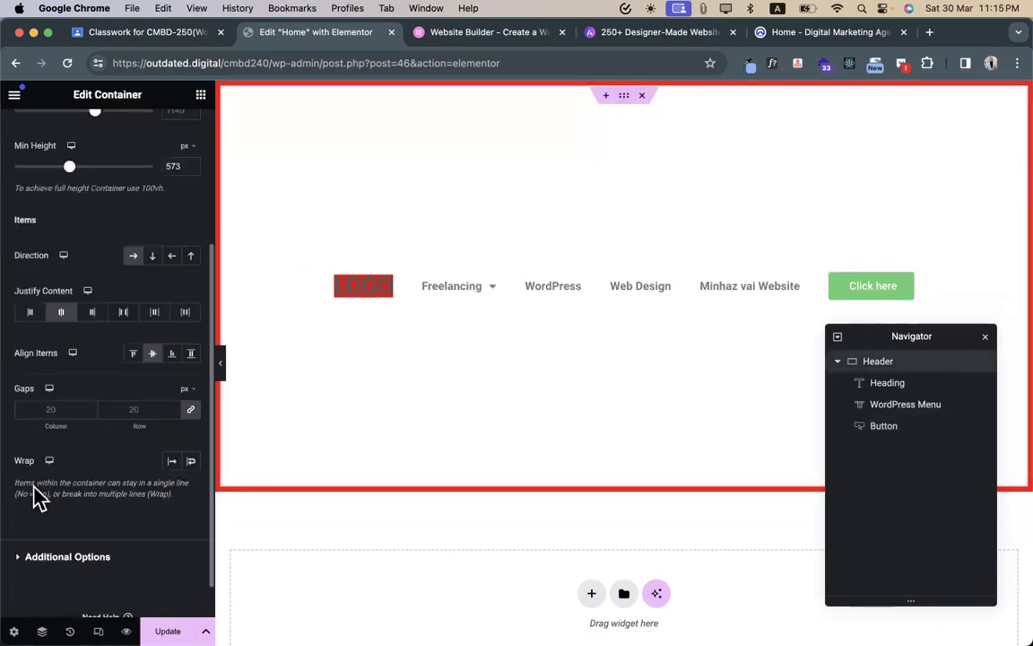
{"action": "left_click", "coordinate": [50, 409]}
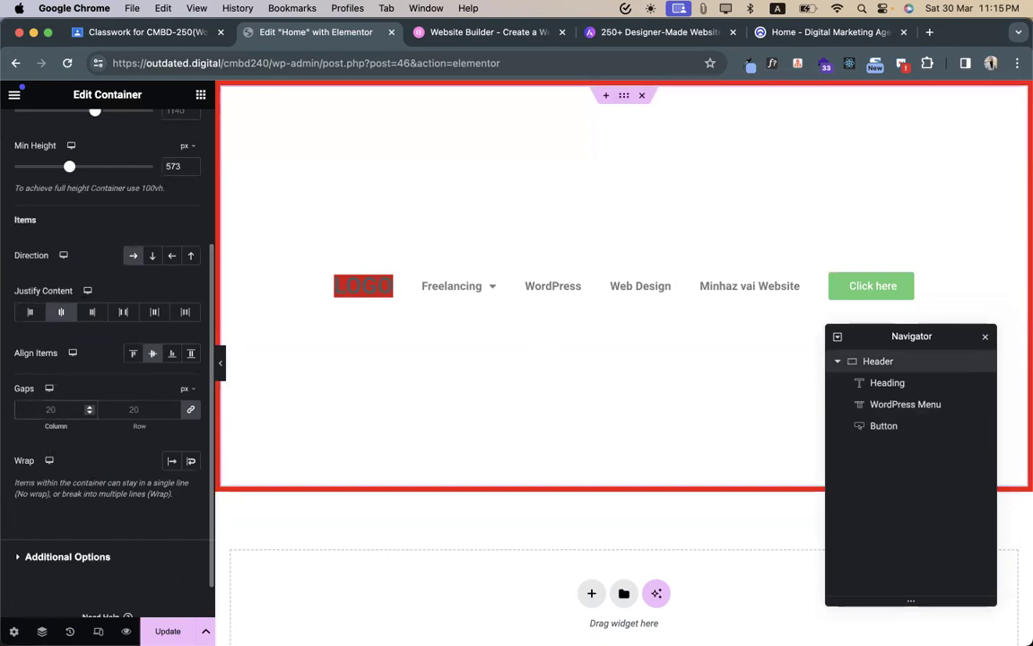
{"action": "type", "text": "0"}
{"action": "mouse_move", "coordinate": [423, 301]}
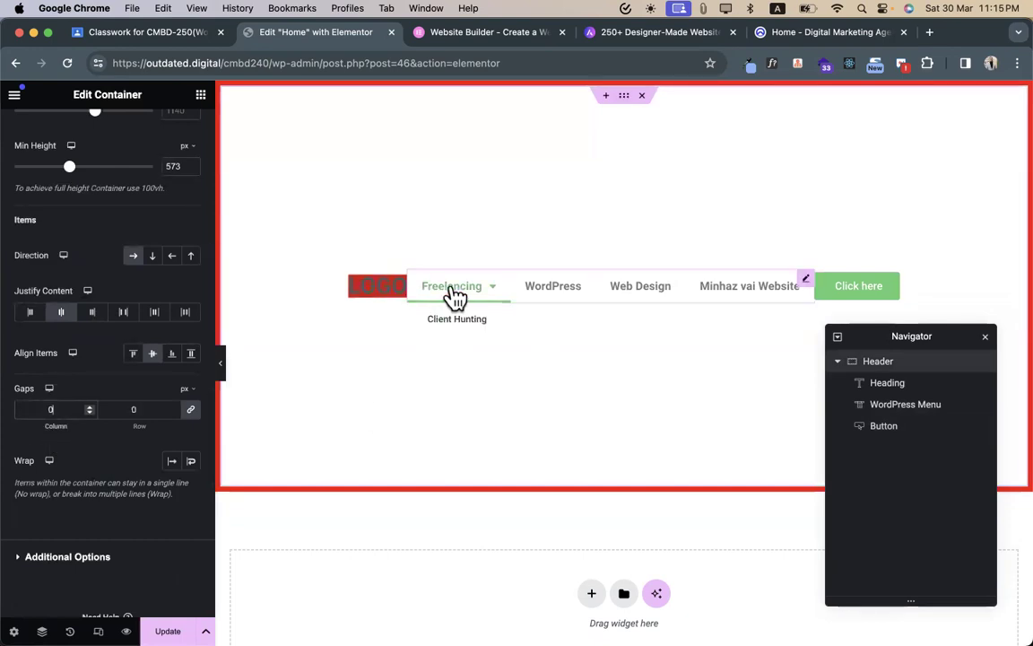
- Unlink the Header container's gaps and set both the row gap and the column gap to 50 px
{"action": "left_click", "coordinate": [192, 410]}
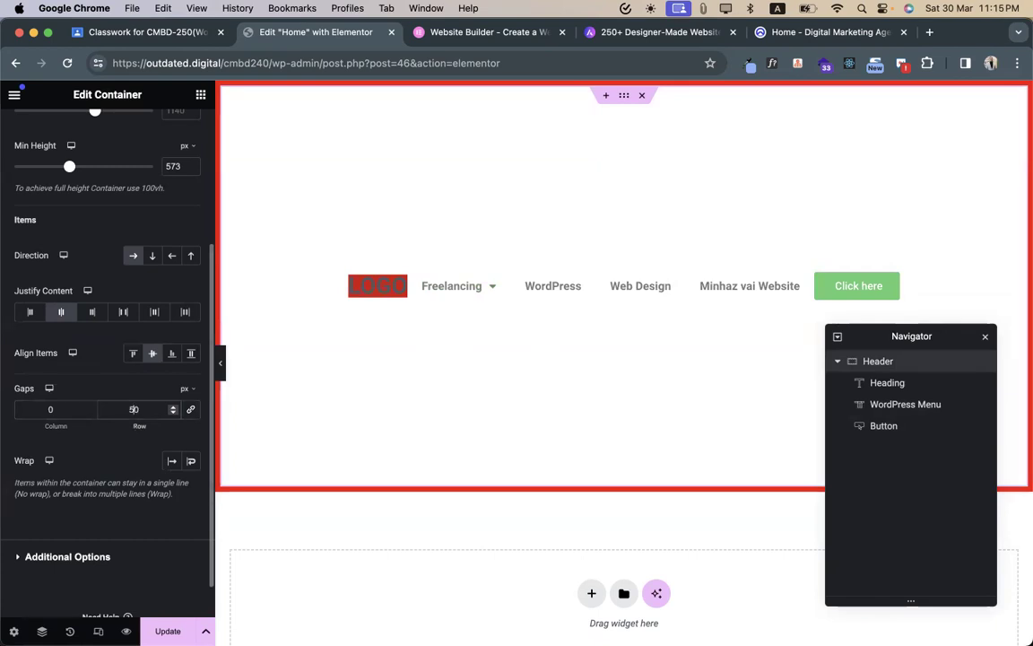
{"action": "left_click", "coordinate": [70, 409]}
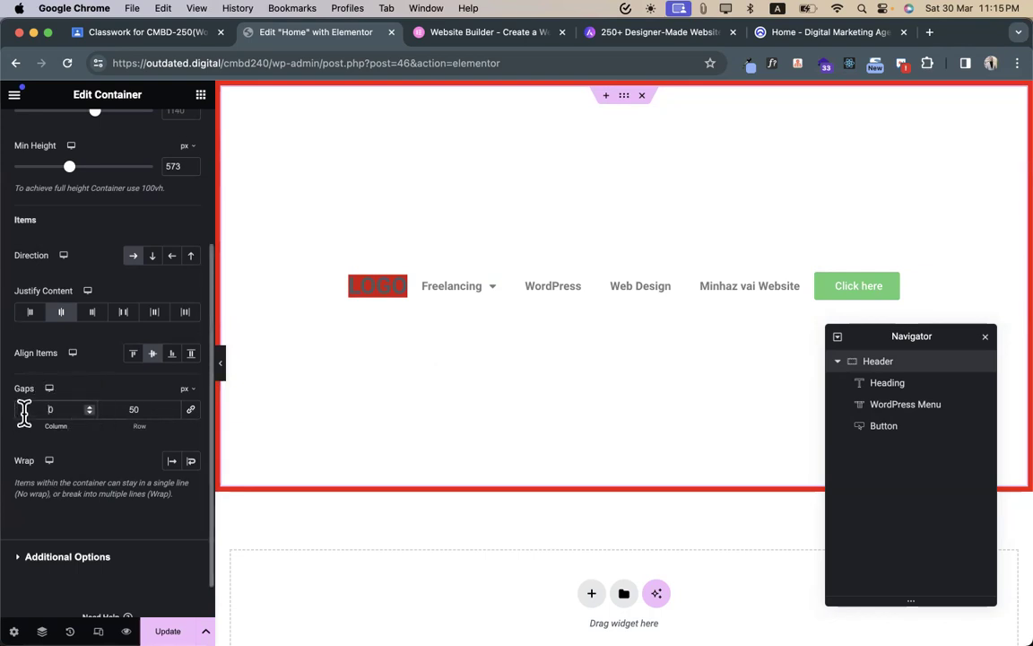
{"action": "left_click", "coordinate": [31, 409]}
{"action": "type", "text": "5"}
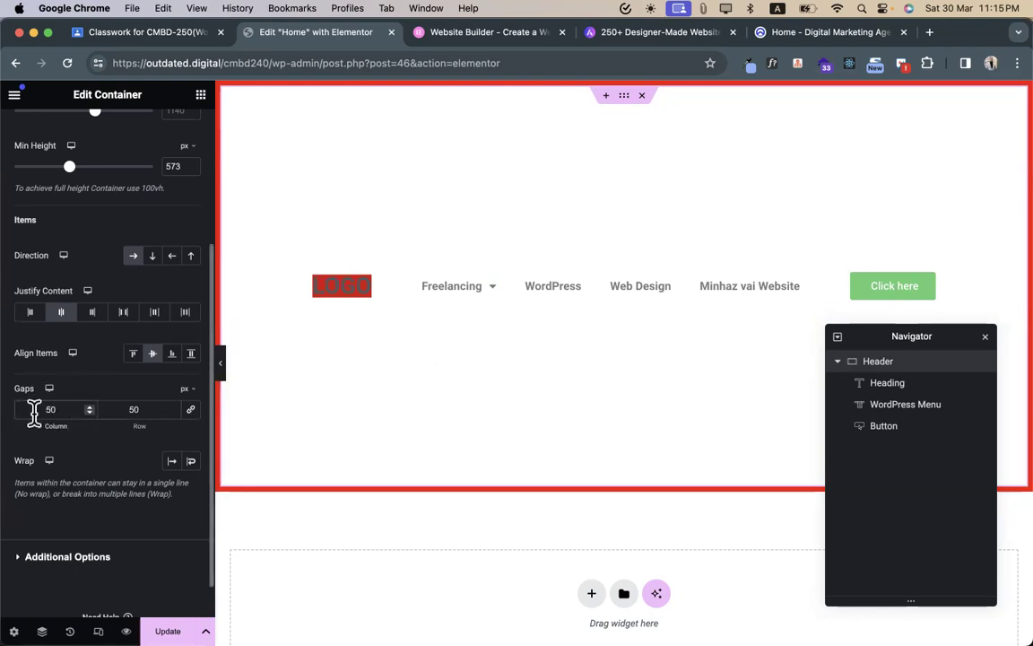
- Set the Header container's row gap to 0 px and its column gap to 120 px
{"action": "left_click", "coordinate": [130, 409]}
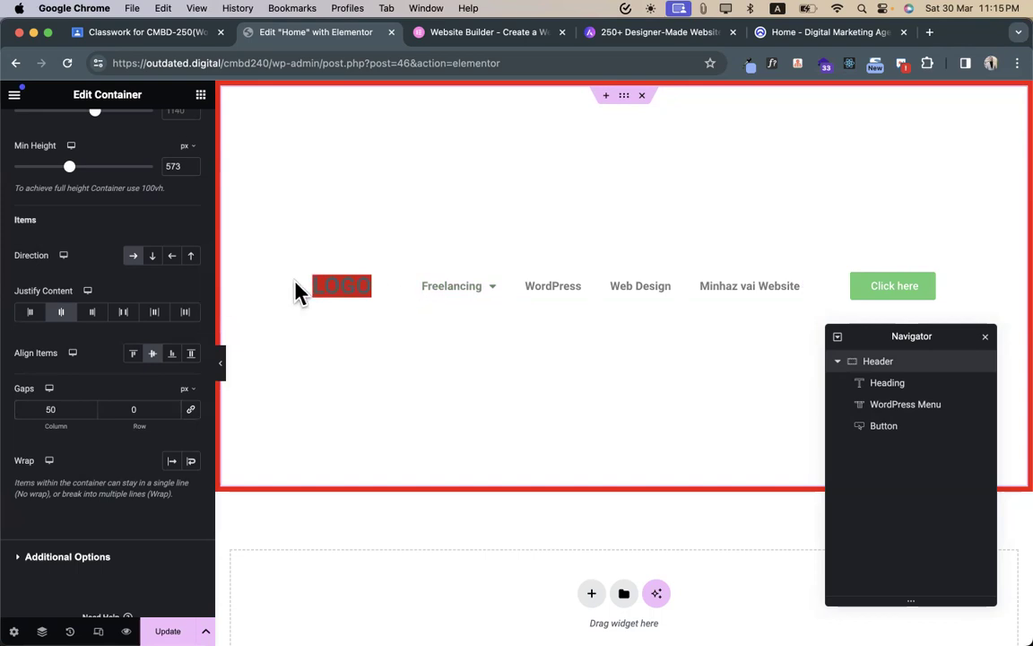
{"action": "left_click", "coordinate": [47, 409]}
{"action": "type", "text": "120"}
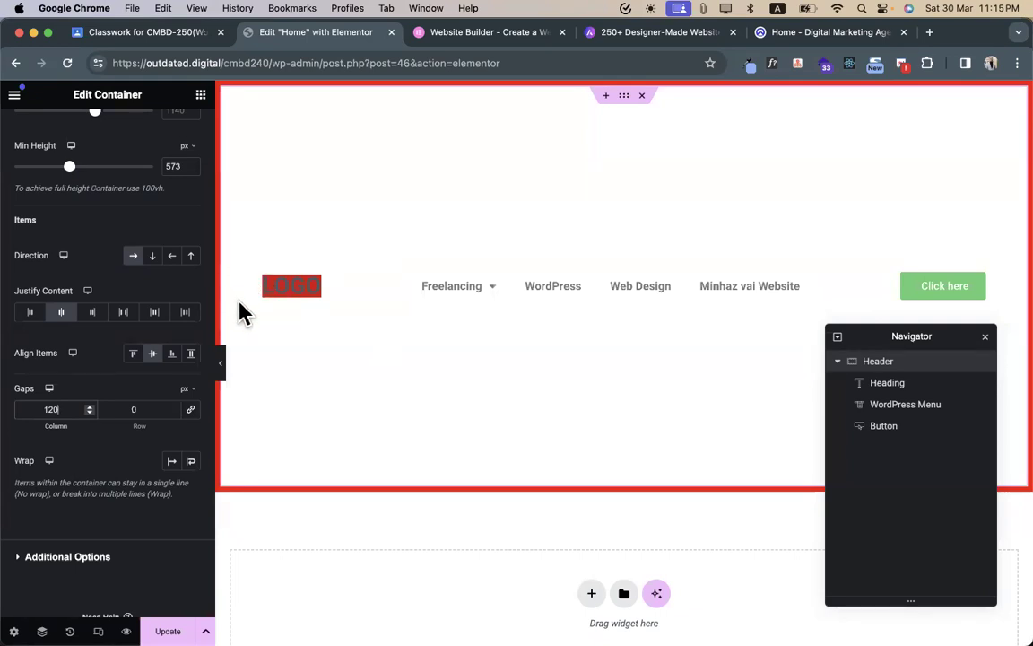
- Compare Space Around and Space Evenly justification on the Header row, returning the justification to Center
{"action": "left_click", "coordinate": [154, 314]}
{"action": "left_click", "coordinate": [186, 314]}
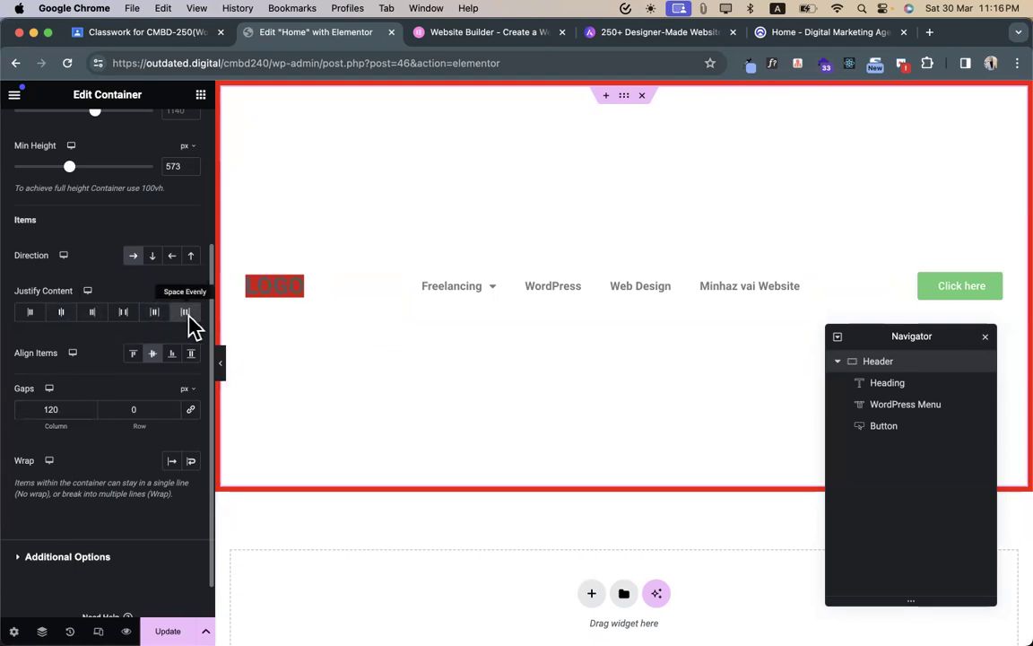
{"action": "left_click", "coordinate": [62, 314]}
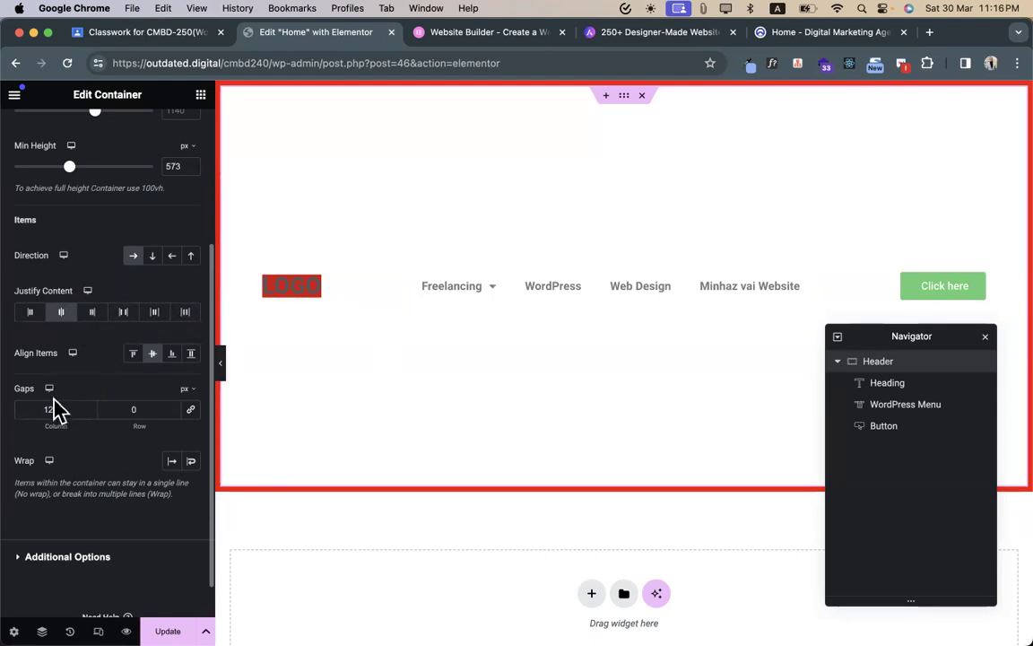
- Try a 0 px column gap on the Header row and finish with a column gap of 90 px
{"action": "type", "text": "0"}
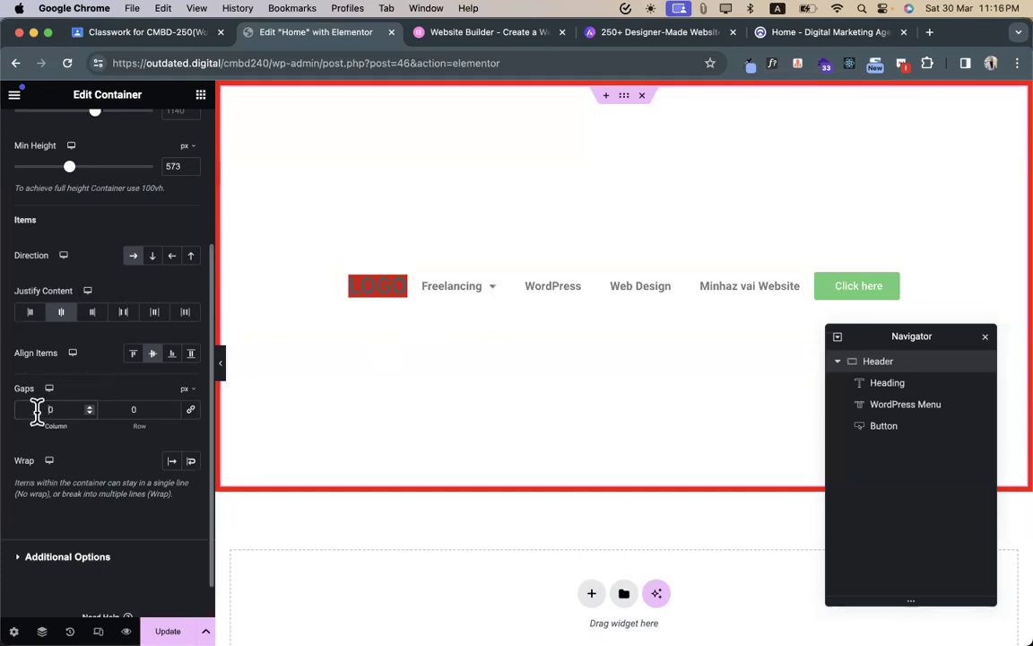
{"action": "type", "text": "90"}
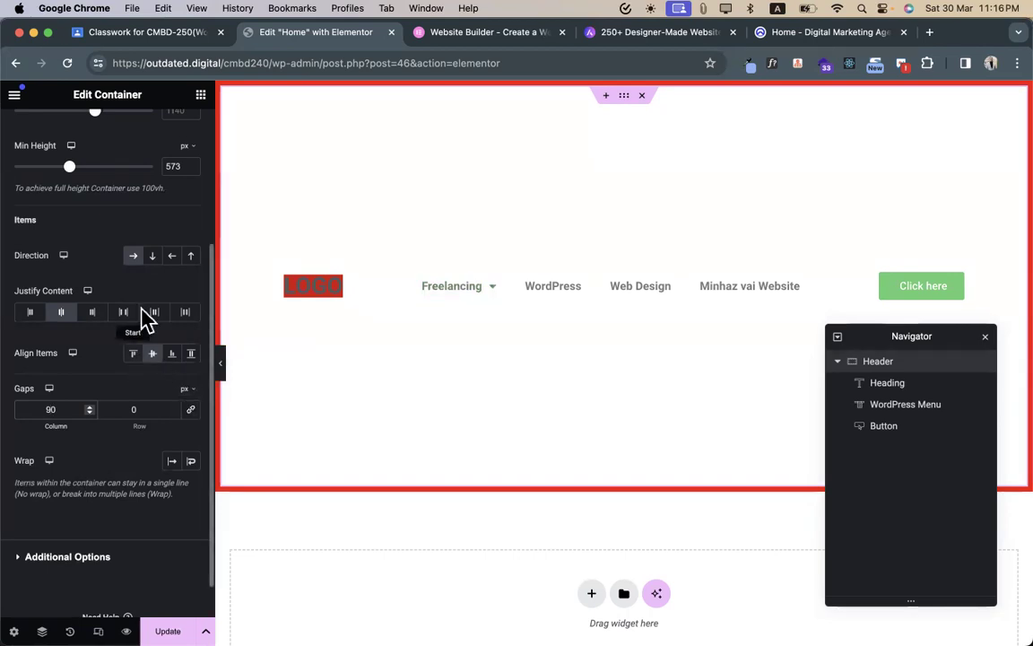
- Switch the Header container's direction to vertical column and set its row gap to 70 px
{"action": "left_click", "coordinate": [154, 256]}
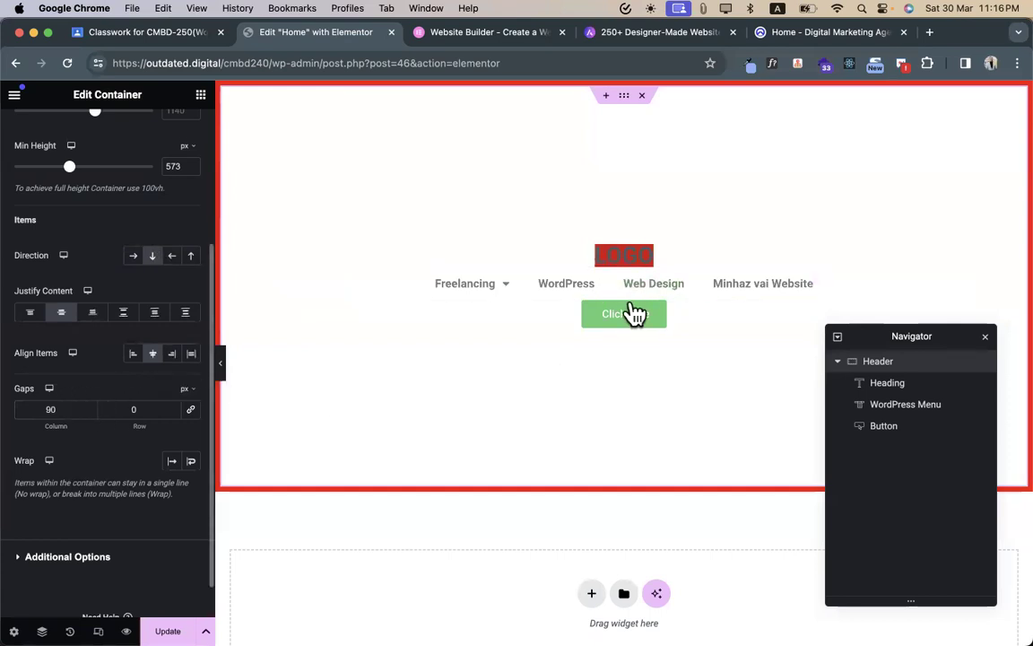
{"action": "left_click", "coordinate": [130, 409]}
{"action": "type", "text": "70"}
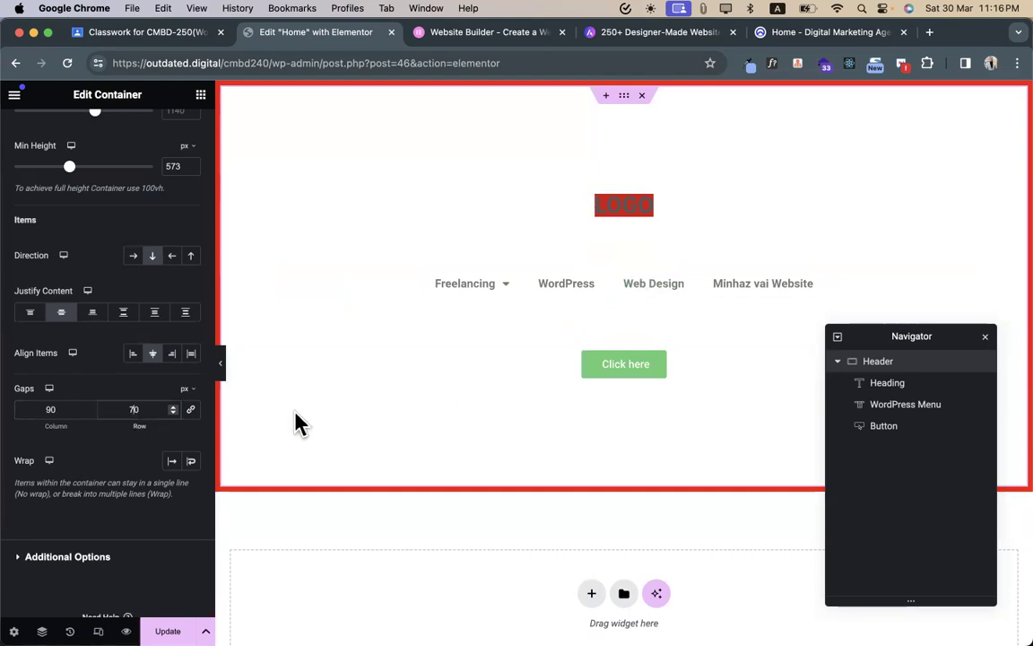
- Return the Header container's direction from vertical column to horizontal row
{"action": "scroll", "coordinate": [142, 315], "scroll_direction": "up", "scroll_amount": 3}
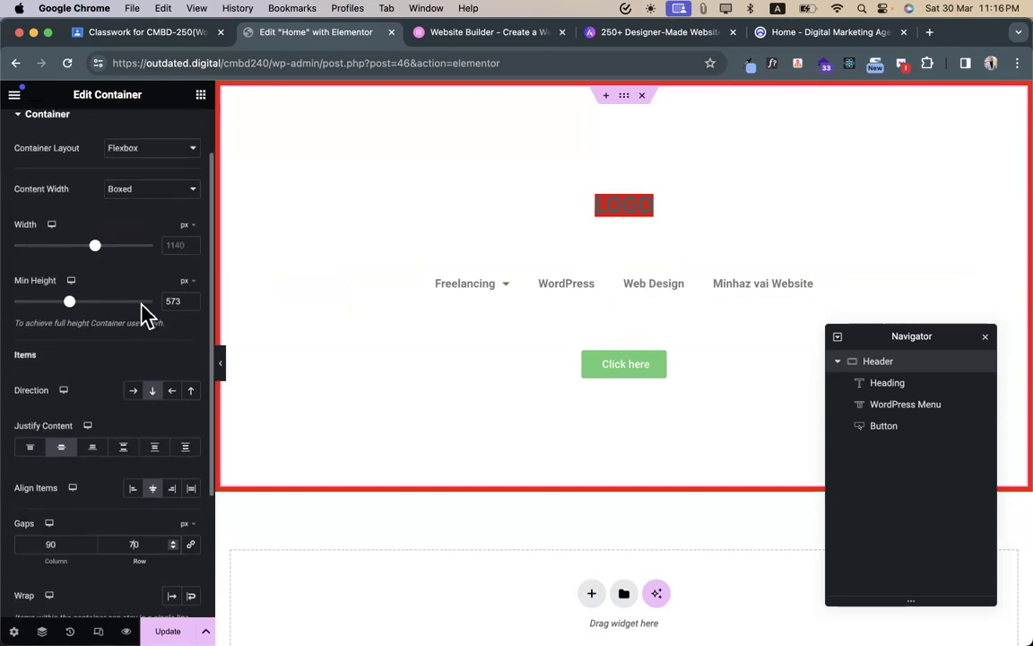
{"action": "scroll", "coordinate": [146, 316], "scroll_direction": "down", "scroll_amount": 3}
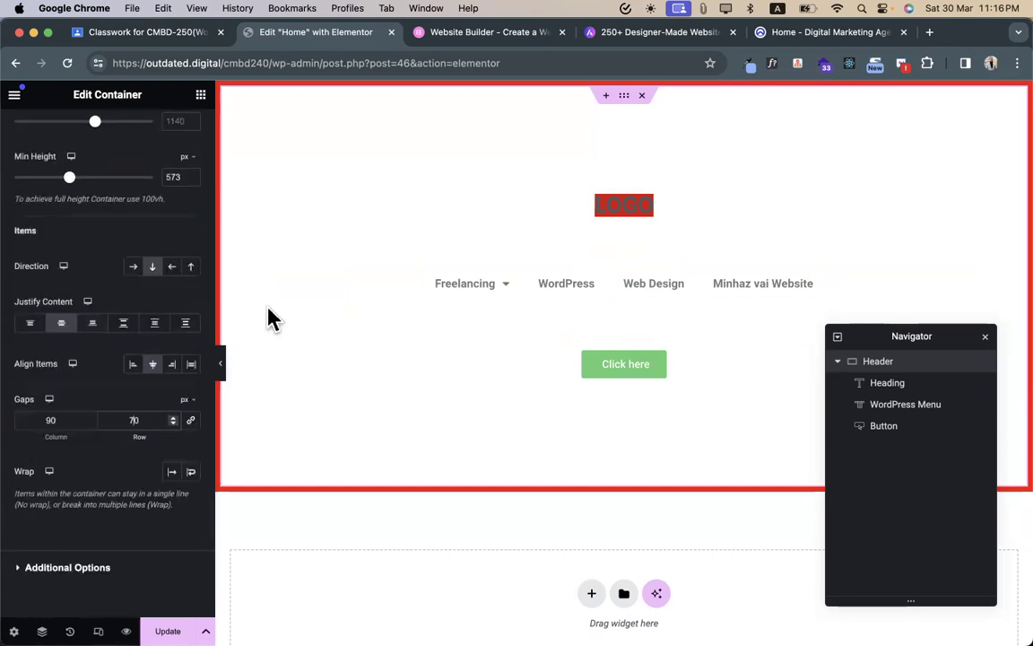
{"action": "left_click", "coordinate": [133, 266]}
{"action": "scroll", "coordinate": [131, 274], "scroll_direction": "up", "scroll_amount": 2}
{"action": "scroll", "coordinate": [131, 276], "scroll_direction": "up", "scroll_amount": 4}
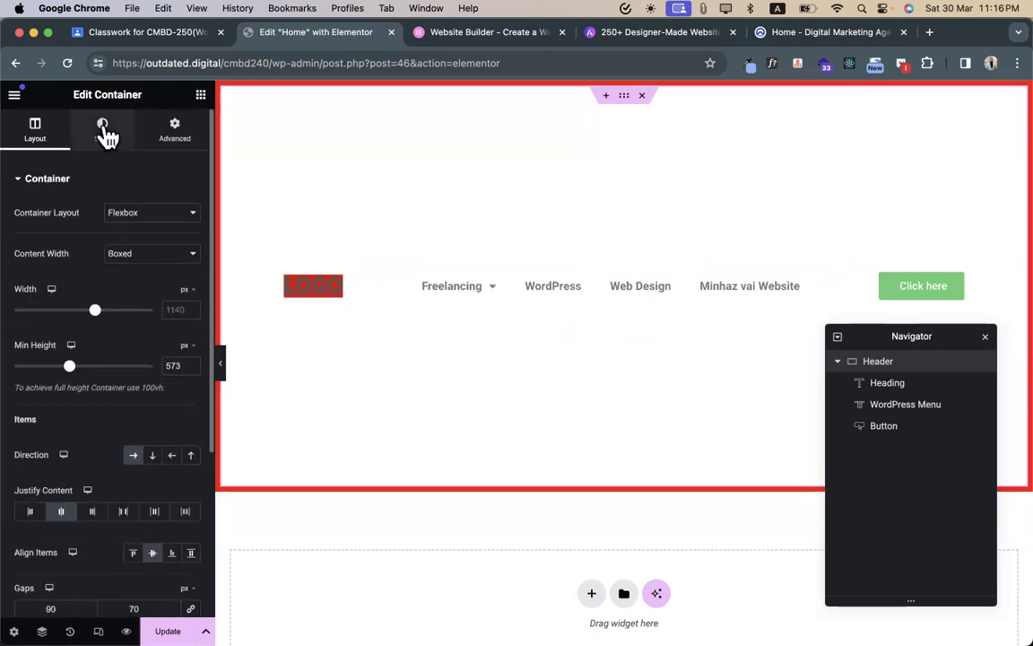
{"action": "left_click", "coordinate": [185, 141]}
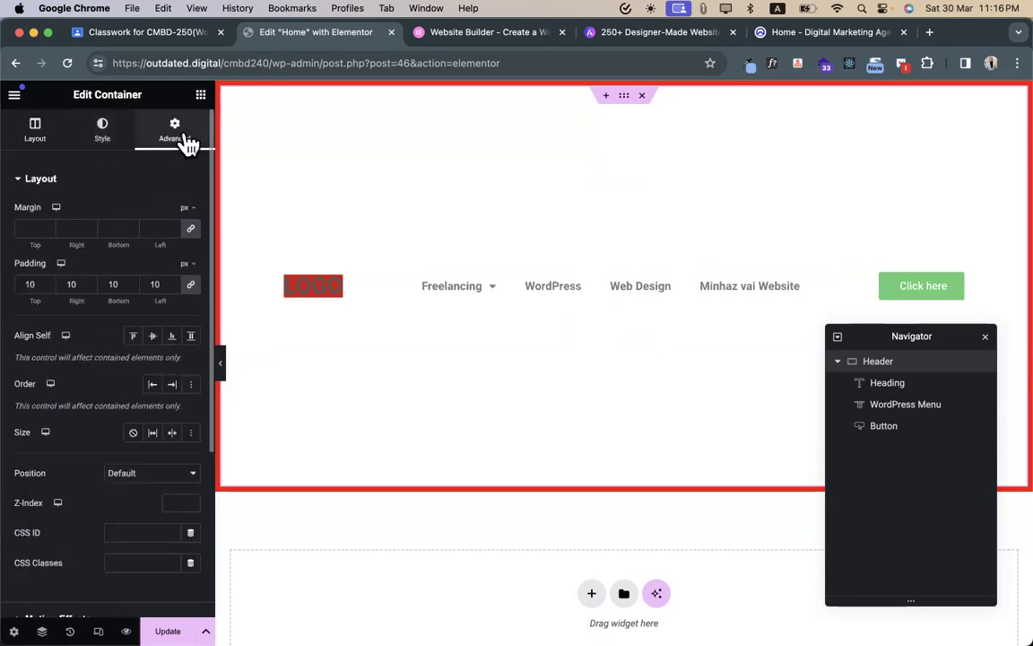
{"action": "left_click", "coordinate": [127, 137]}
{"action": "left_click", "coordinate": [40, 133]}
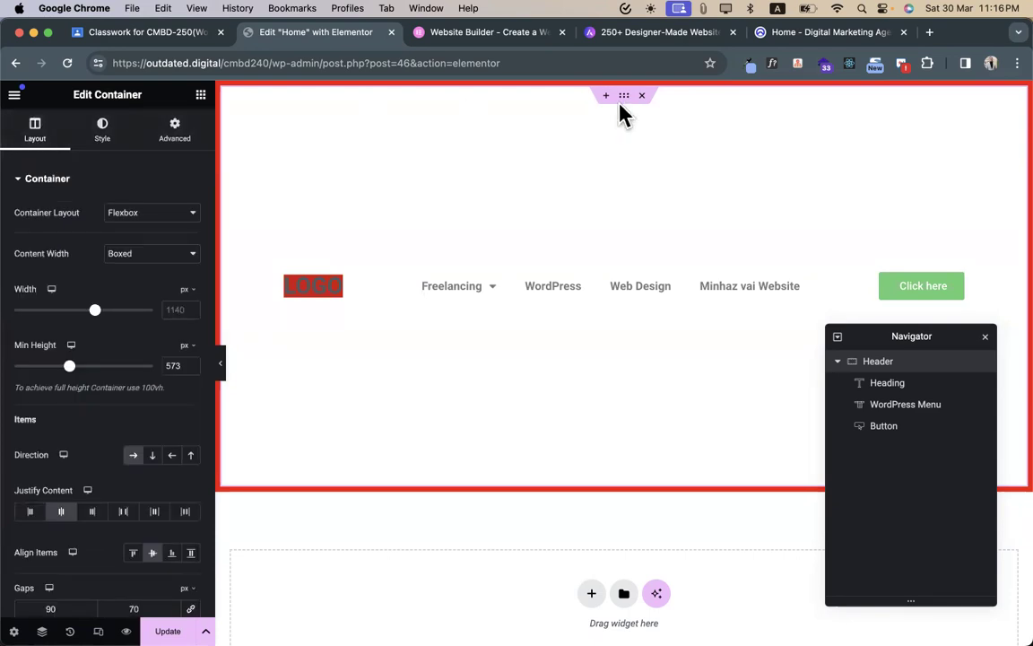
{"action": "scroll", "coordinate": [171, 426], "scroll_direction": "down", "scroll_amount": 1}
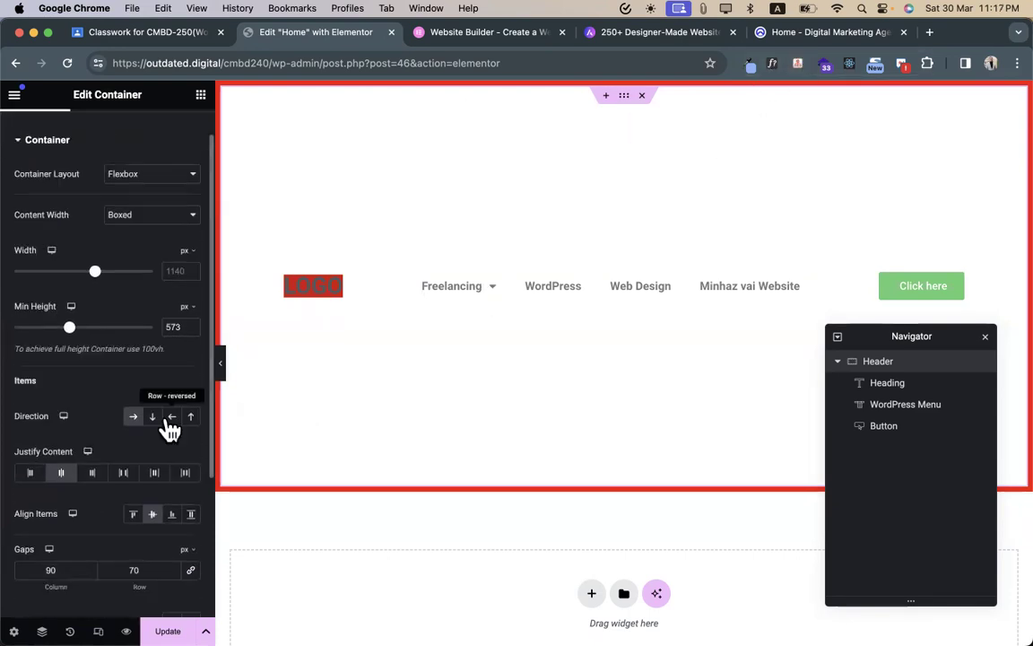
- On the Delectus demo page, outline the header, its logo-and-menu group and its search-and-quote group, and mark the gap between the groups
{"action": "scroll", "coordinate": [168, 427], "scroll_direction": "down", "scroll_amount": 4}
{"action": "scroll", "coordinate": [168, 427], "scroll_direction": "up", "scroll_amount": 5}
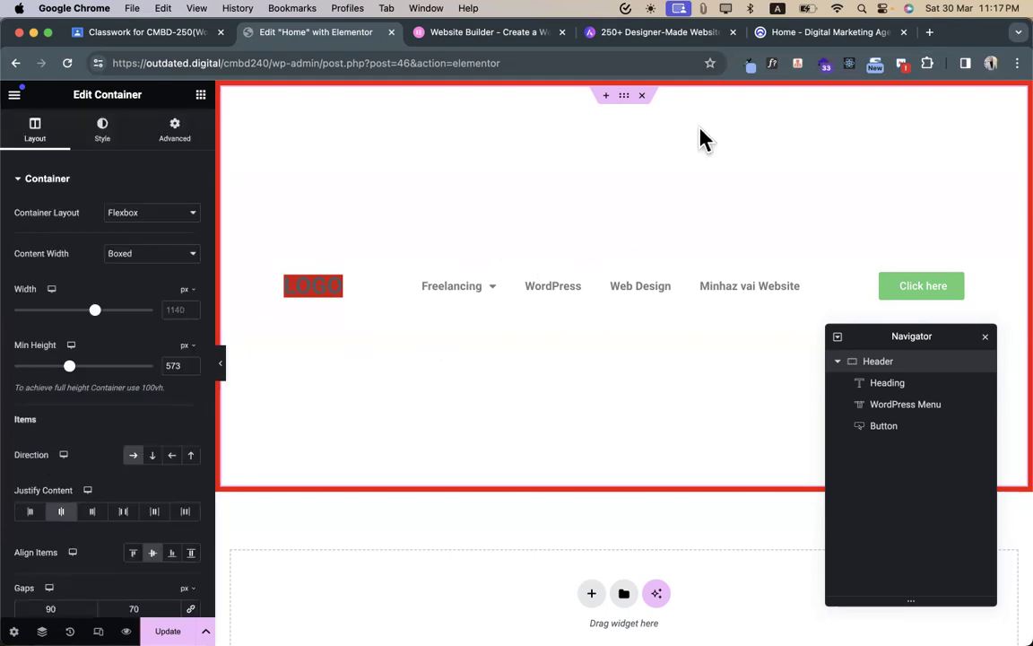
{"action": "left_click", "coordinate": [812, 34]}
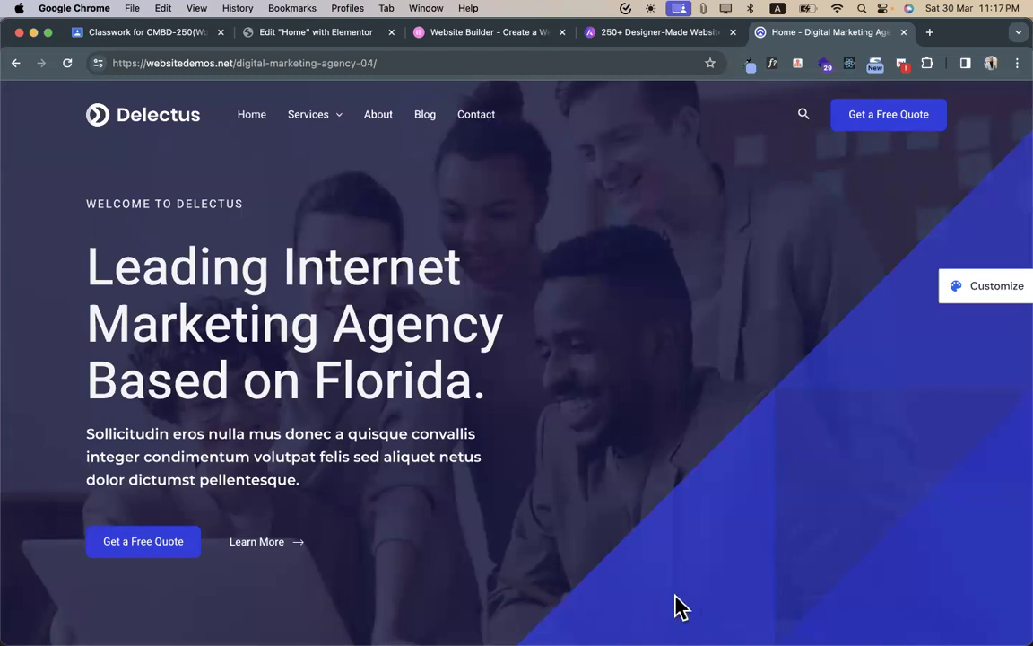
{"action": "key", "text": "super+t"}
{"action": "left_click_drag", "start_coordinate": [64, 79], "coordinate": [965, 163]}
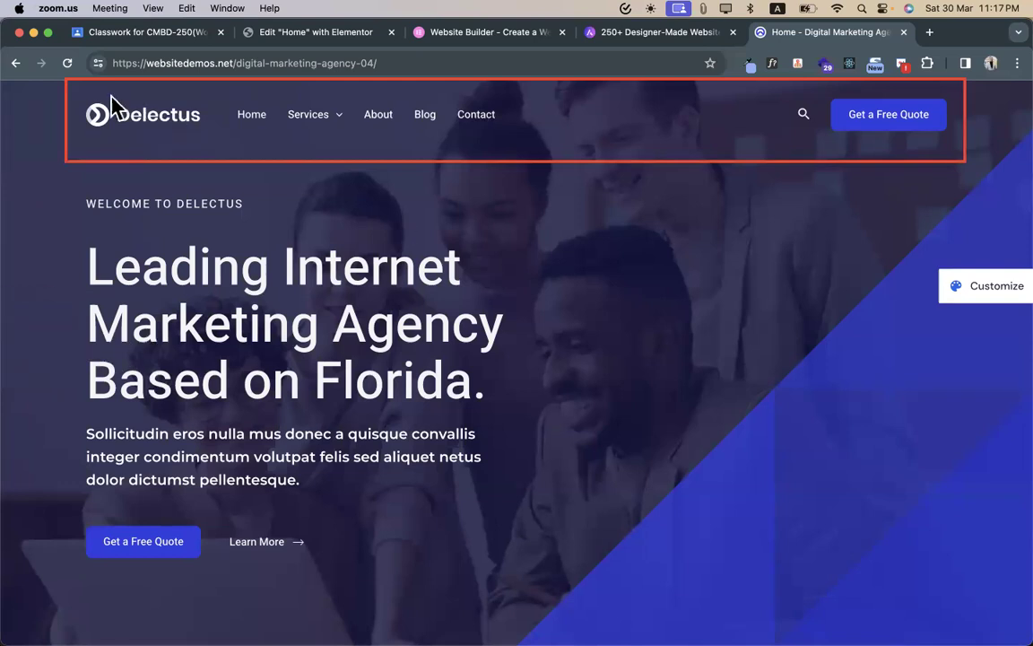
{"action": "left_click_drag", "start_coordinate": [79, 92], "coordinate": [508, 144]}
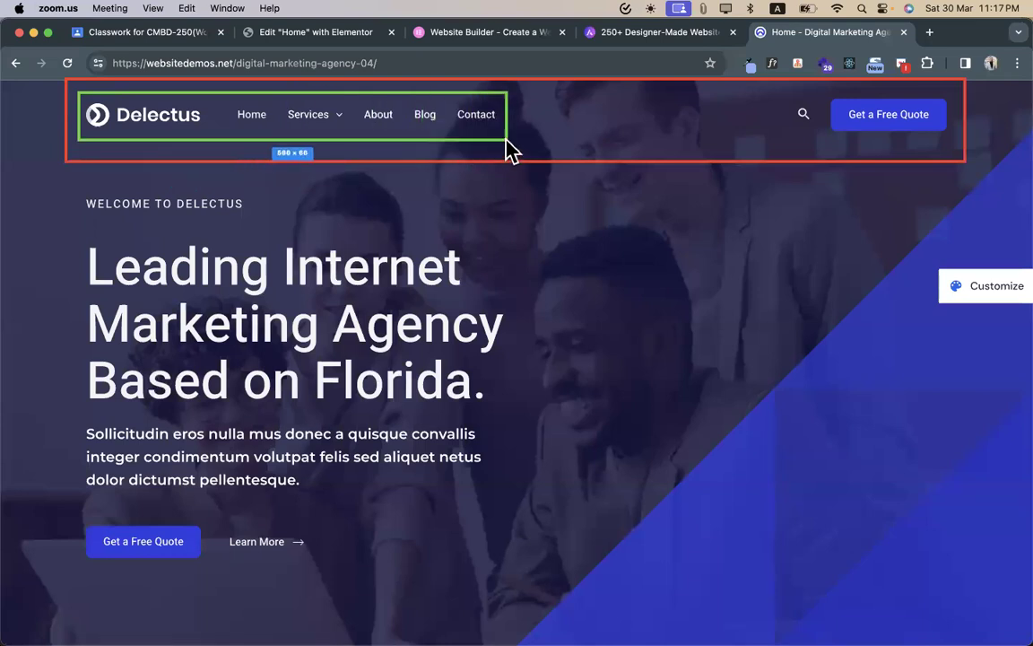
{"action": "left_click_drag", "start_coordinate": [786, 92], "coordinate": [954, 142]}
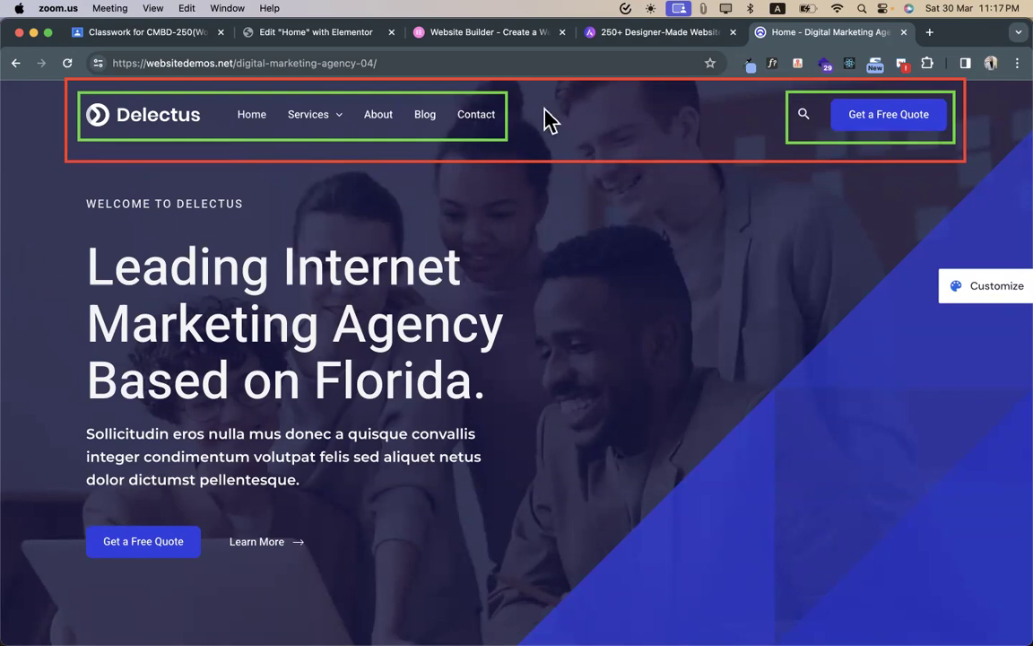
{"action": "left_click_drag", "start_coordinate": [519, 117], "coordinate": [534, 118]}
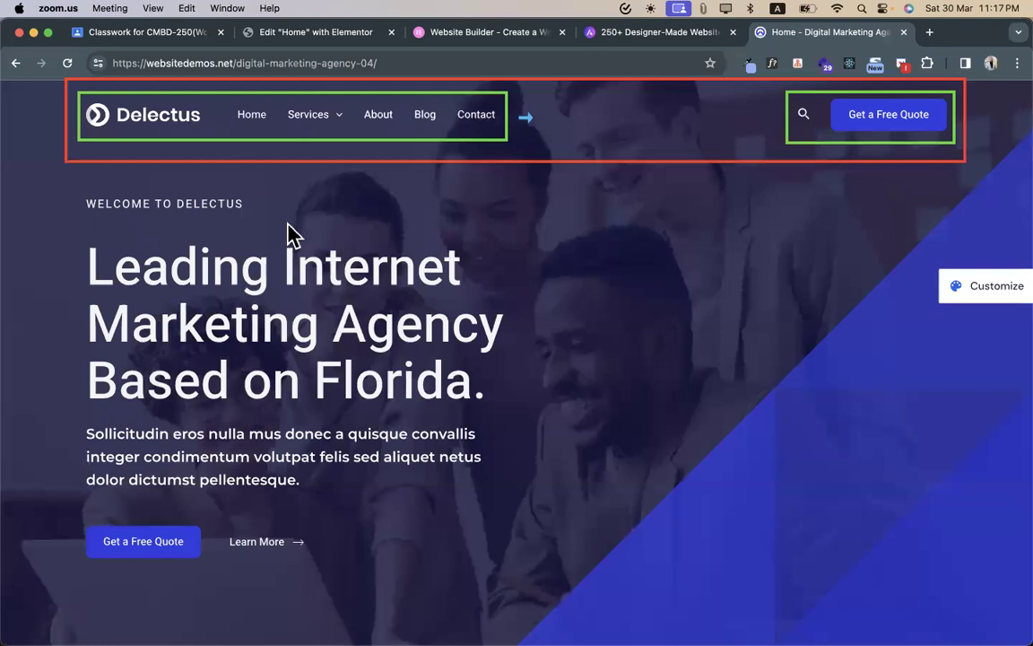
{"action": "mouse_move", "coordinate": [12, 307]}
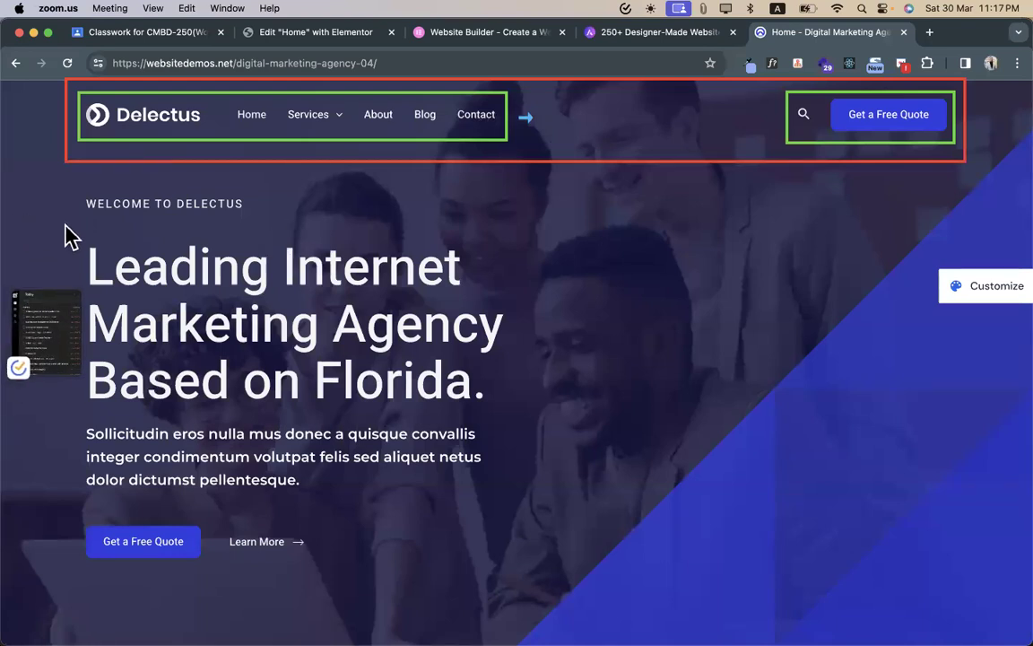
{"action": "left_click_drag", "start_coordinate": [526, 116], "coordinate": [769, 117]}
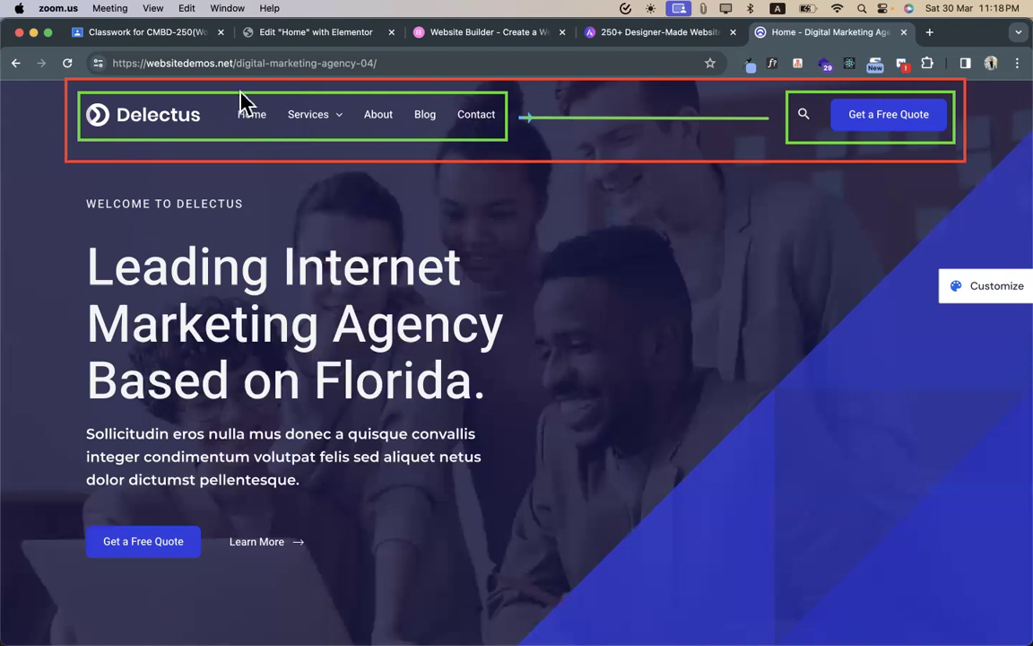
- Compare the arrangement of the demo page's header with the Header container in the Elementor page
{"action": "left_click", "coordinate": [315, 38]}
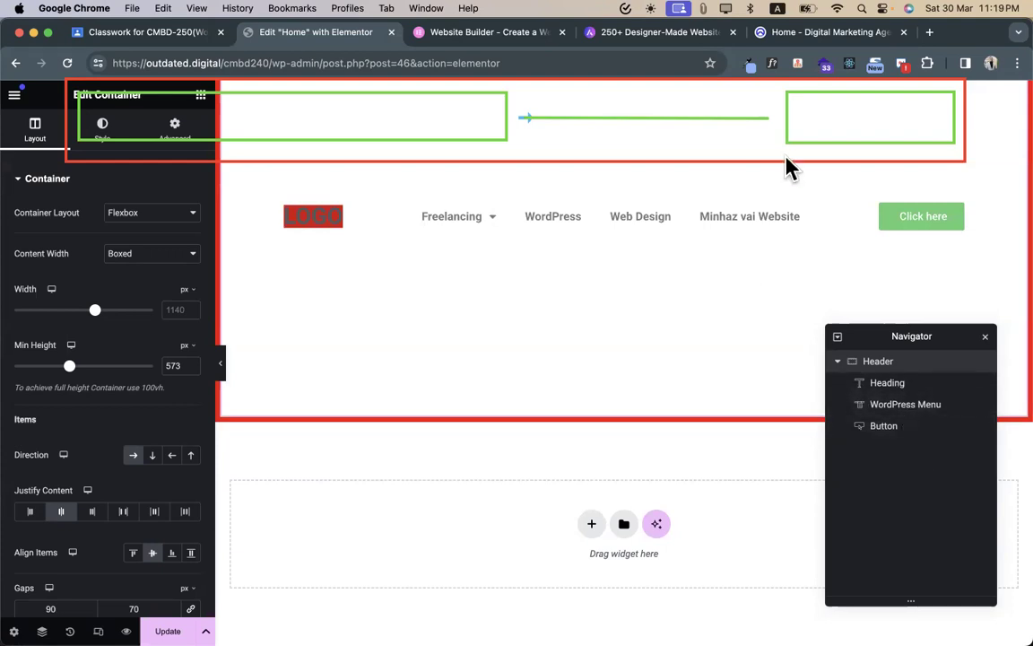
{"action": "left_click", "coordinate": [813, 36]}
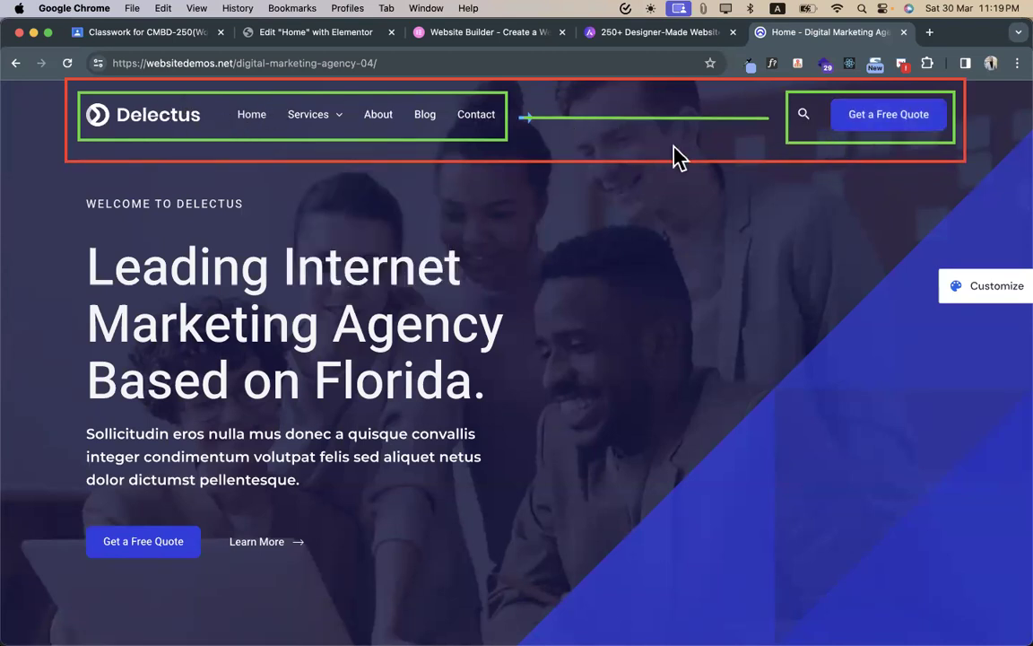
{"action": "left_click", "coordinate": [271, 32]}
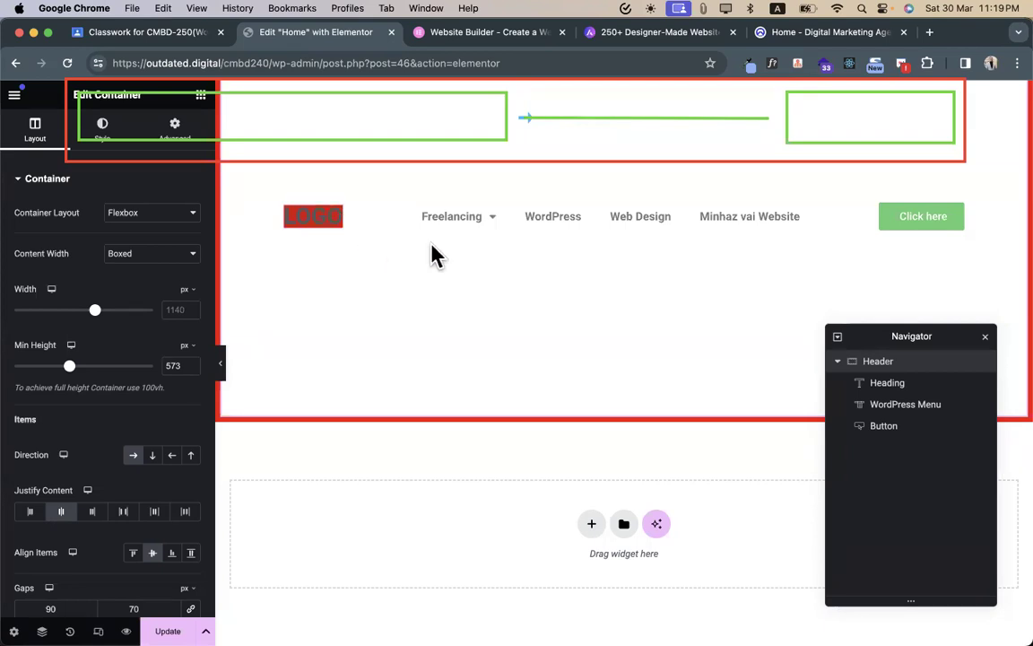
{"action": "scroll", "coordinate": [528, 199], "scroll_direction": "up", "scroll_amount": 1}
{"action": "scroll", "coordinate": [527, 199], "scroll_direction": "up", "scroll_amount": 3}
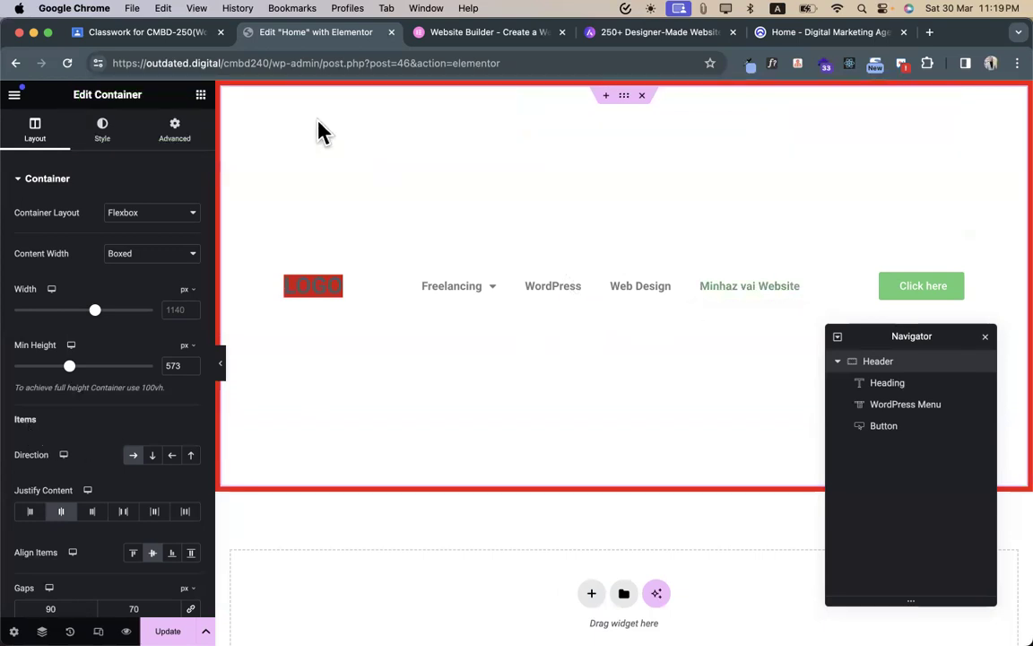
- Add a Search Form widget to the Header container and place it between the WordPress Menu and the Button
{"action": "left_click", "coordinate": [200, 95]}
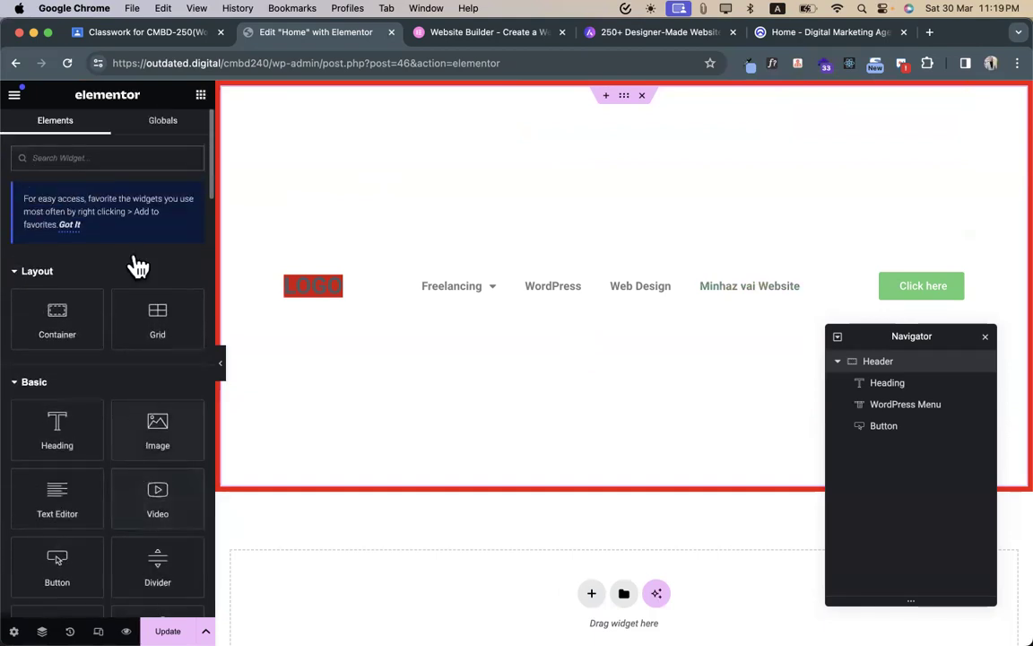
{"action": "left_click", "coordinate": [119, 158]}
{"action": "type", "text": "sea"}
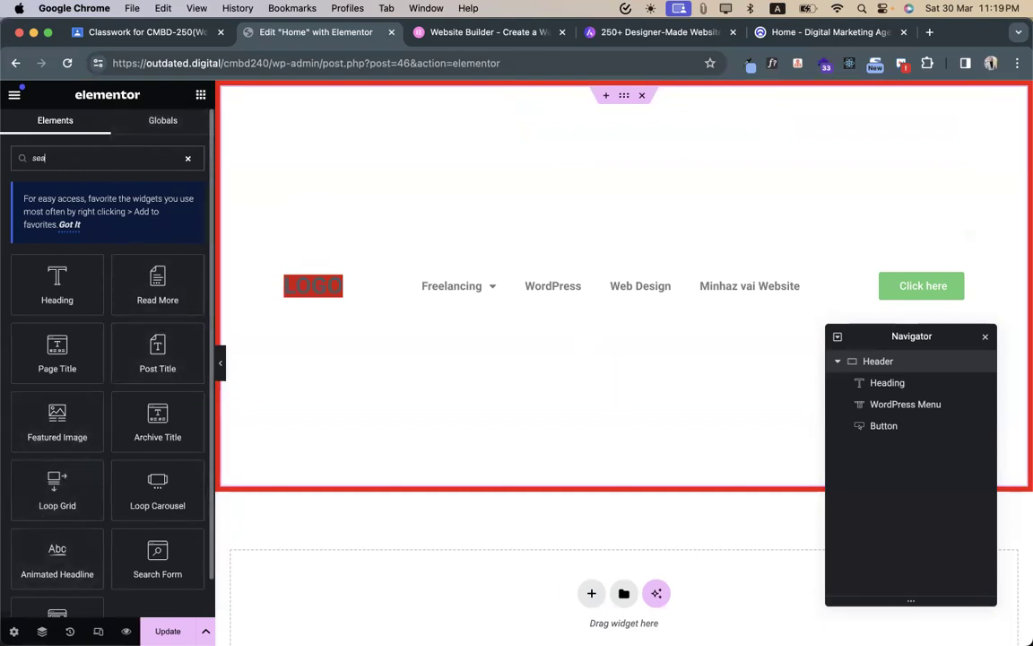
{"action": "type", "text": "r"}
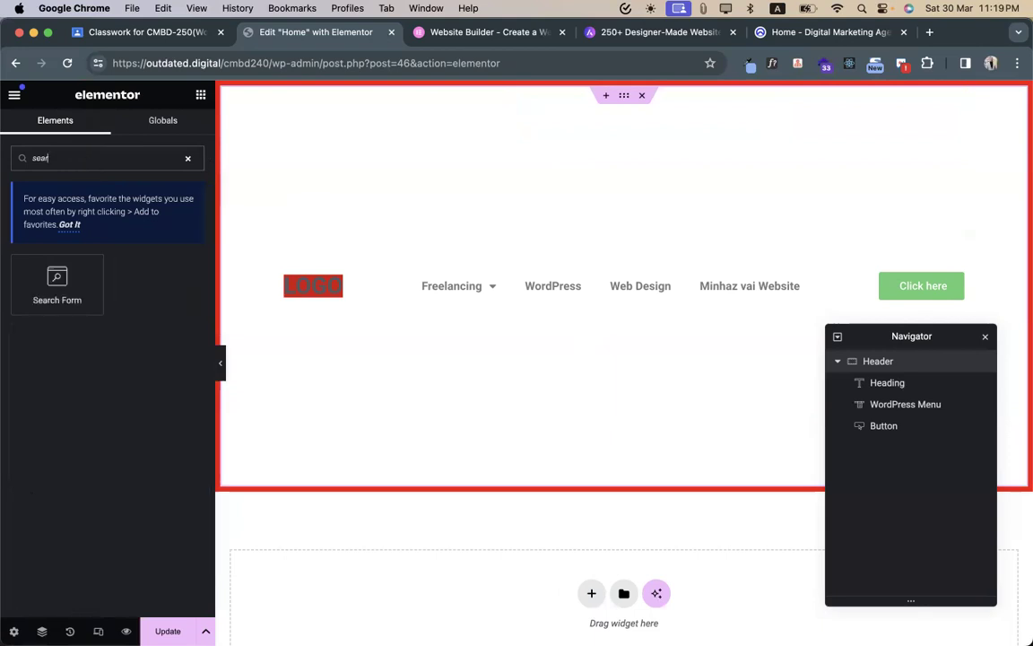
{"action": "type", "text": "vch"}
{"action": "left_click_drag", "start_coordinate": [57, 321], "coordinate": [782, 320]}
{"action": "left_click_drag", "start_coordinate": [76, 268], "coordinate": [753, 287]}
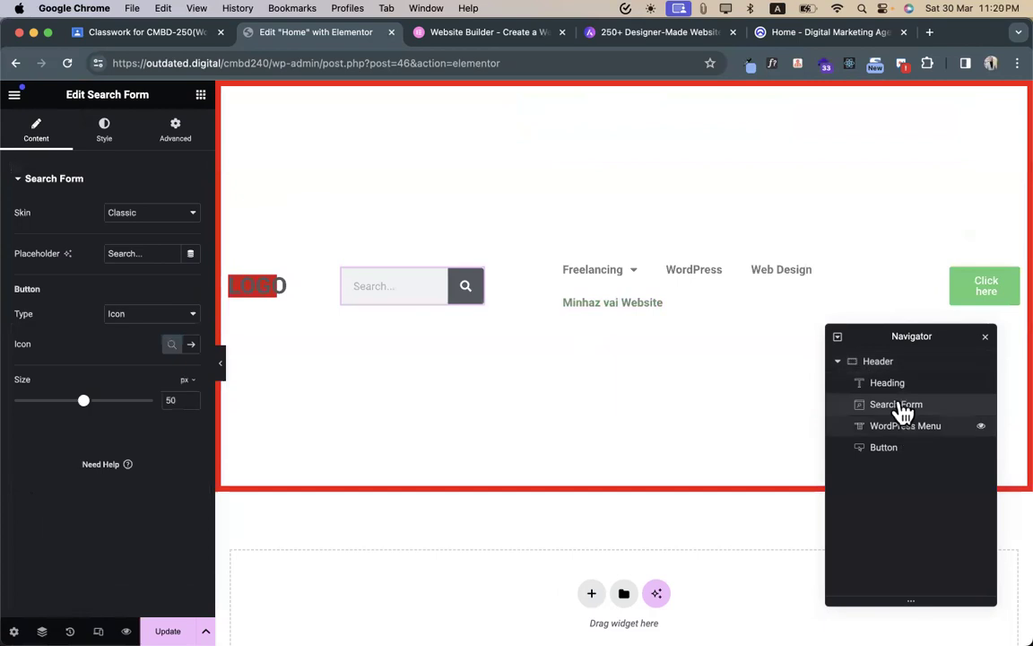
{"action": "left_click_drag", "start_coordinate": [901, 411], "coordinate": [902, 445]}
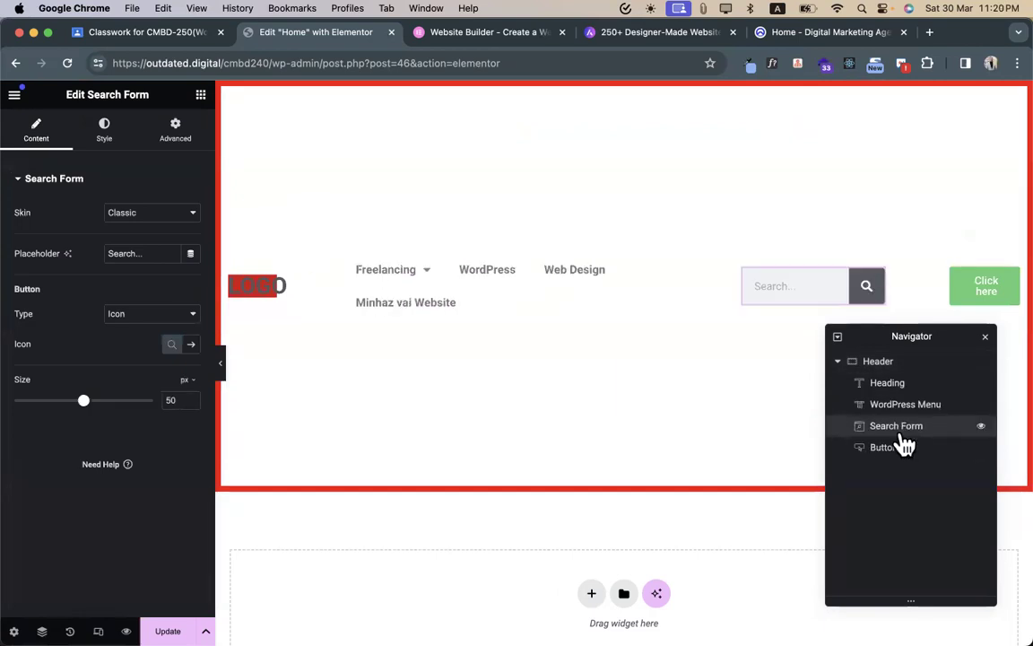
- Set the Search Form's skin to Full Screen and its toggle size to 29
{"action": "left_click", "coordinate": [166, 215]}
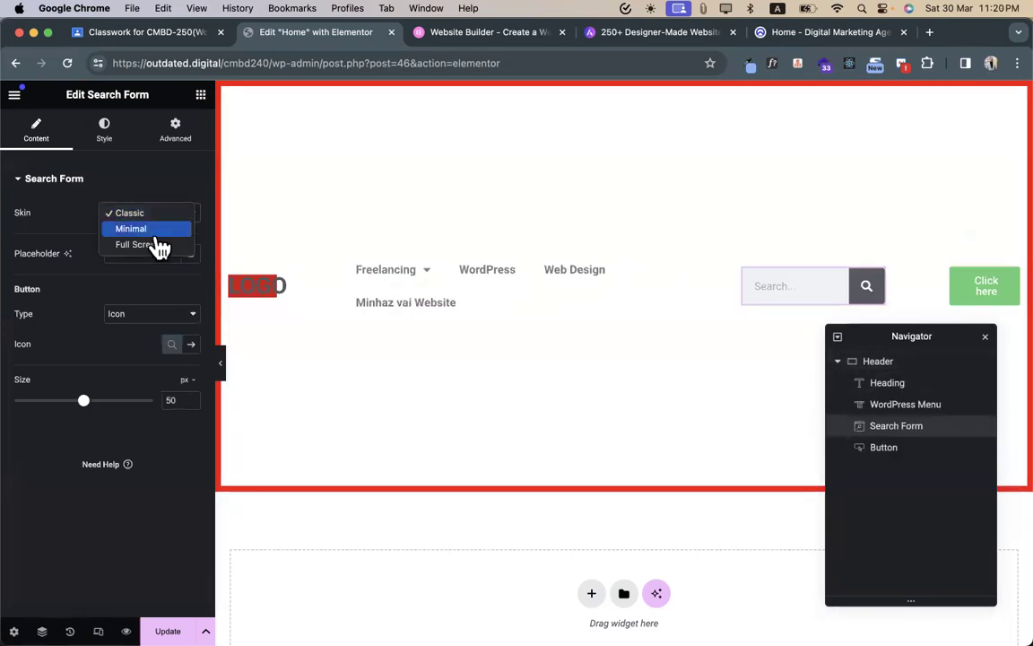
{"action": "left_click", "coordinate": [153, 230]}
{"action": "left_click", "coordinate": [139, 215]}
{"action": "left_click", "coordinate": [148, 231]}
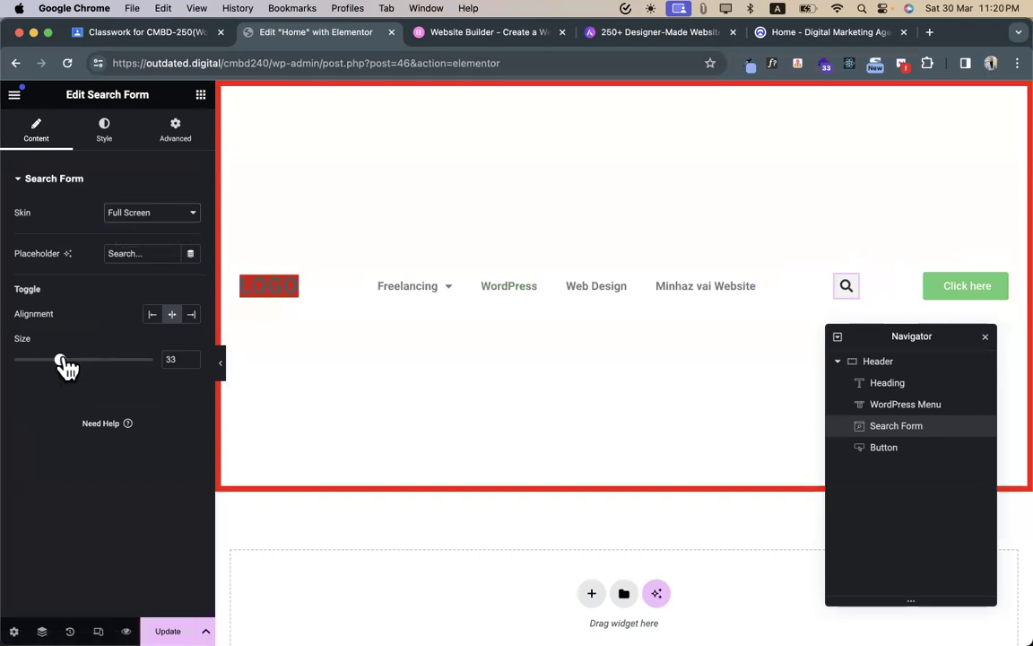
{"action": "left_click_drag", "start_coordinate": [61, 363], "coordinate": [55, 363]}
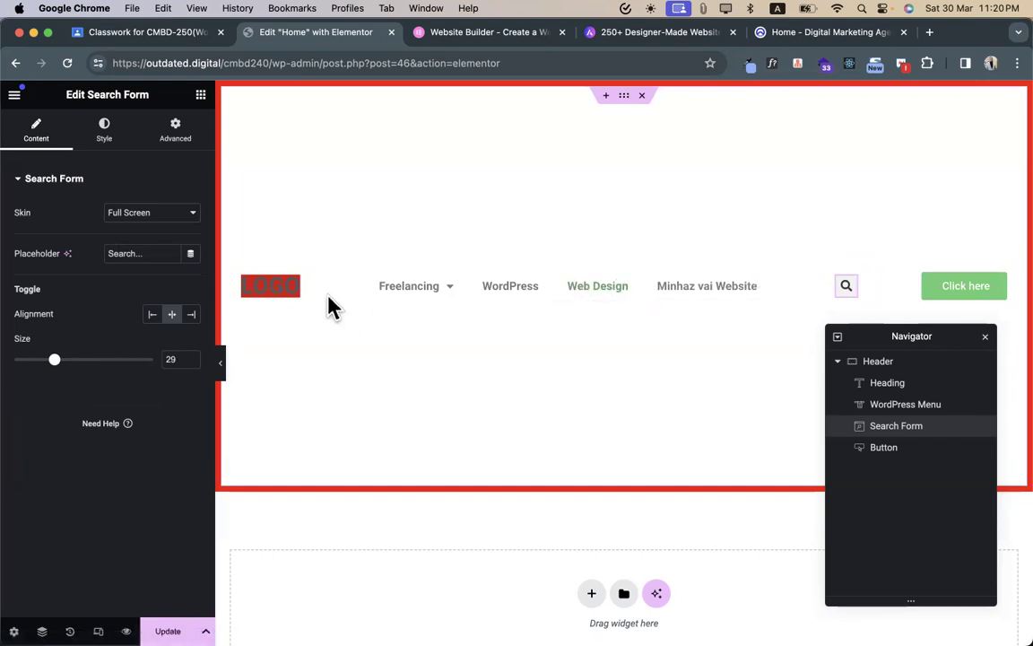
- Set the Header container's Justify Content to Start and its linked column and row gaps to 0 px
{"action": "left_click", "coordinate": [201, 95]}
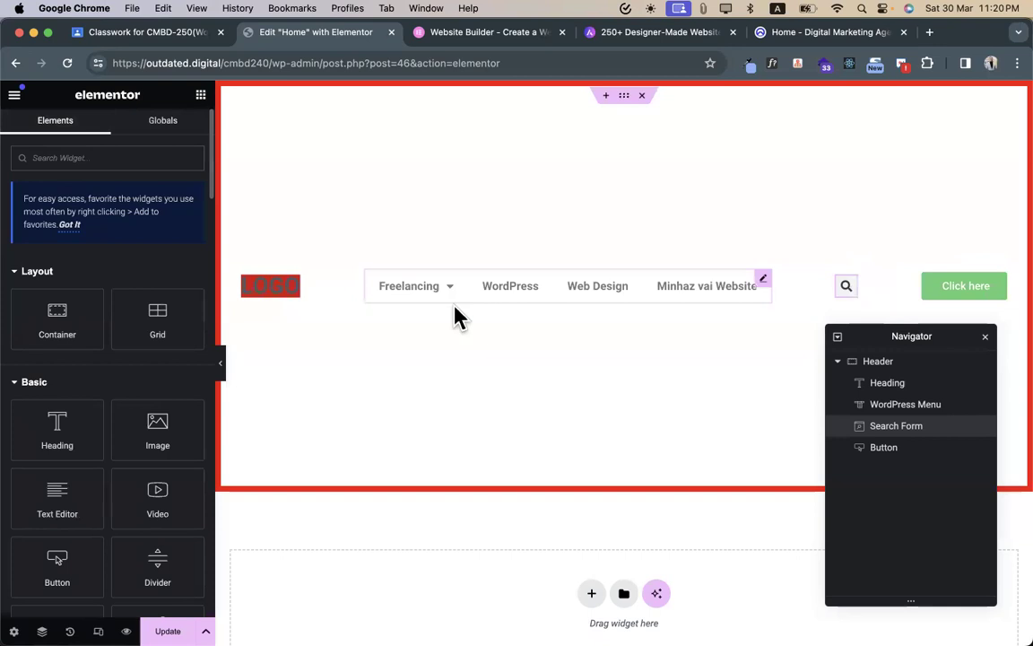
{"action": "left_click", "coordinate": [623, 97]}
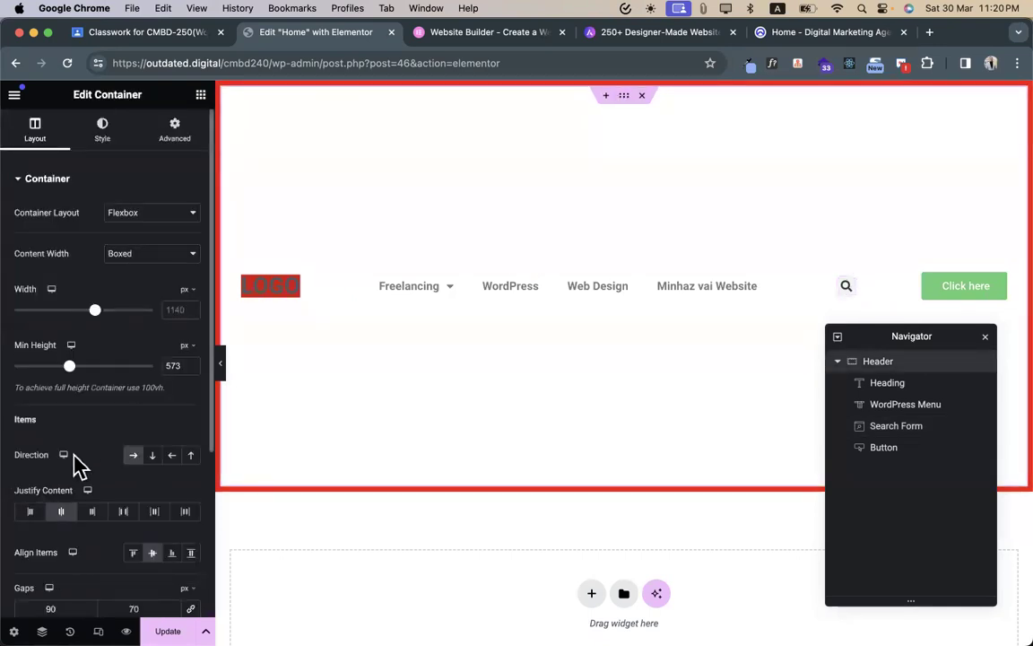
{"action": "left_click", "coordinate": [29, 512]}
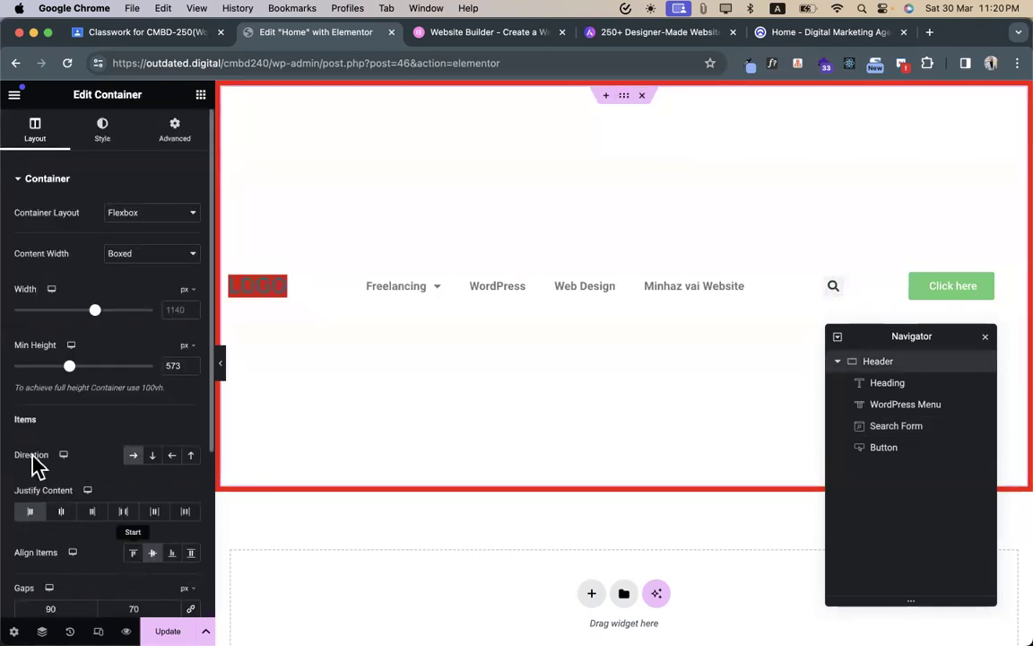
{"action": "scroll", "coordinate": [32, 468], "scroll_direction": "down", "scroll_amount": 3}
{"action": "left_click", "coordinate": [190, 493]}
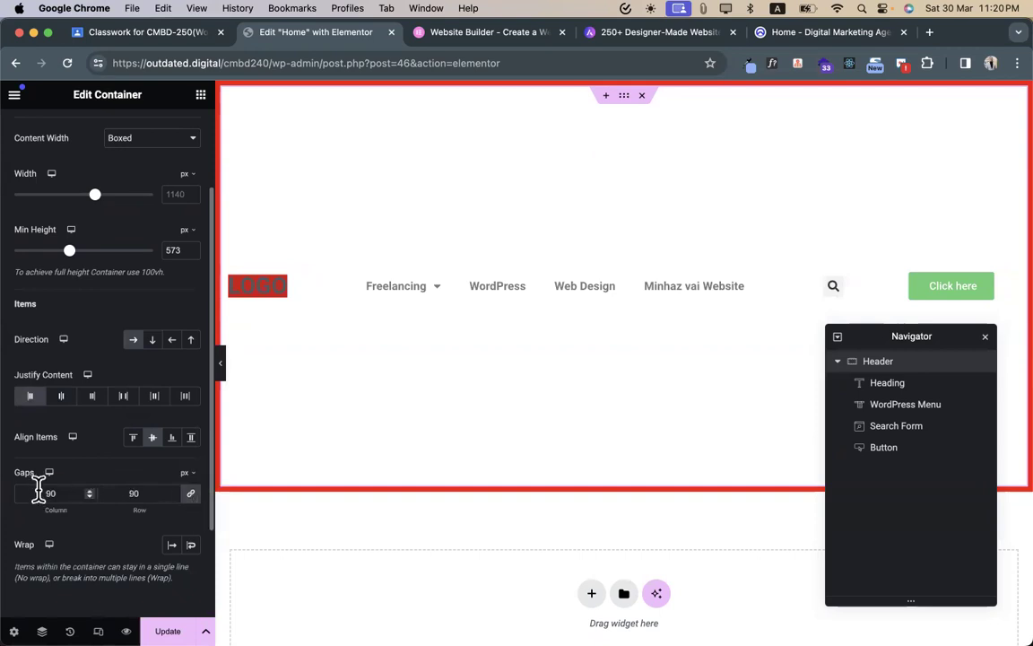
{"action": "type", "text": "0"}
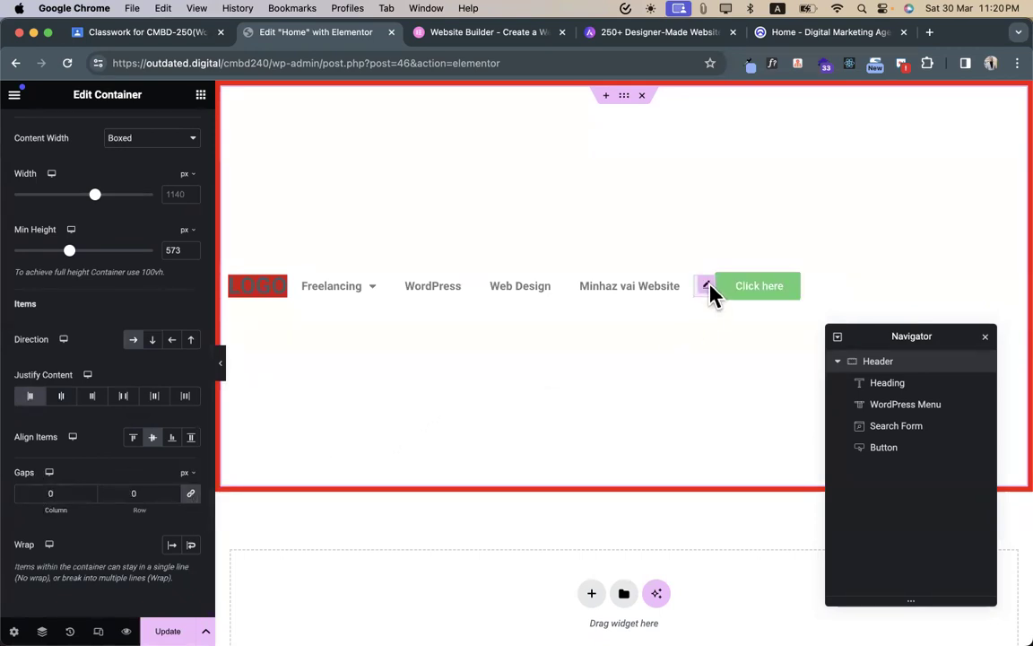
- Unlink the Search Form's padding values, set only the left padding to 286 px, and preview the header at full width
{"action": "left_click", "coordinate": [711, 296]}
{"action": "left_click", "coordinate": [203, 136]}
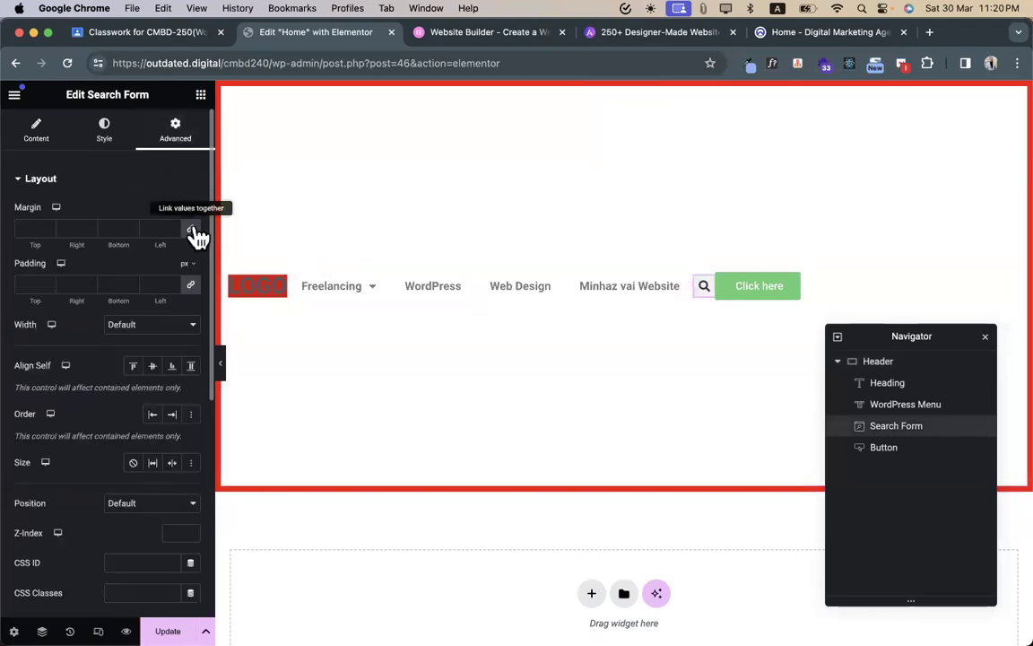
{"action": "left_click", "coordinate": [191, 285]}
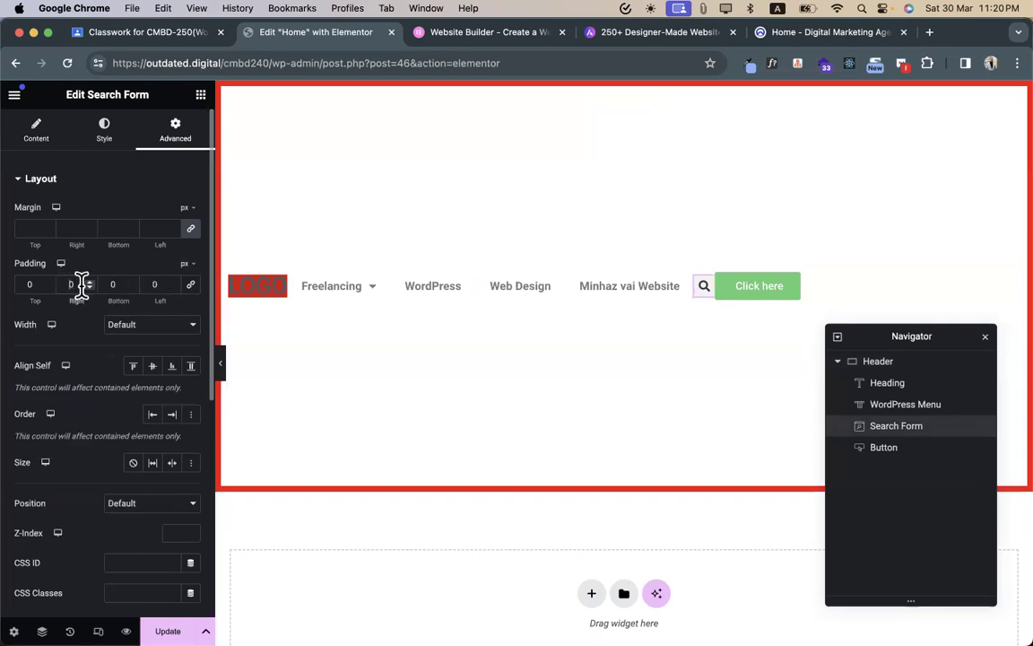
{"action": "type", "text": "60"}
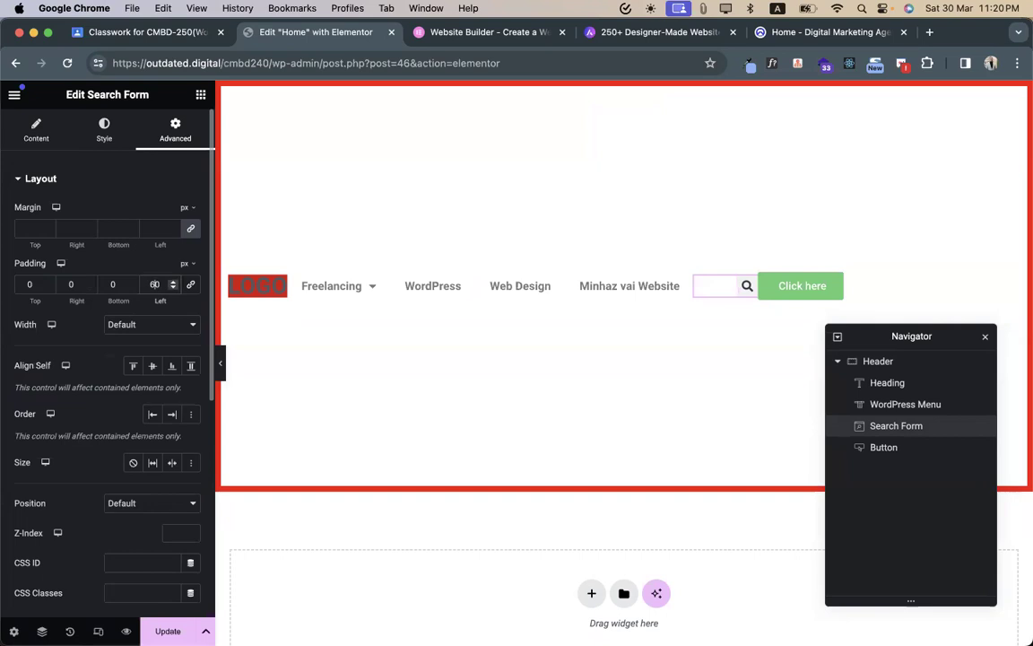
{"action": "type", "text": "0"}
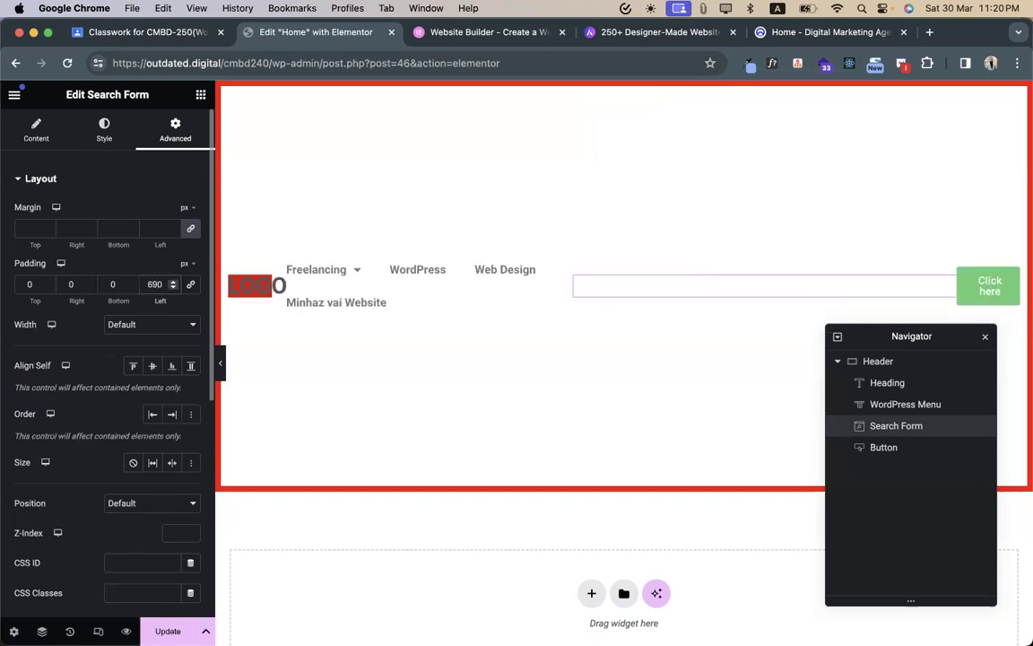
{"action": "key", "text": "BackSpace"}
{"action": "key", "text": "BackSpace"}
{"action": "type", "text": "90"}
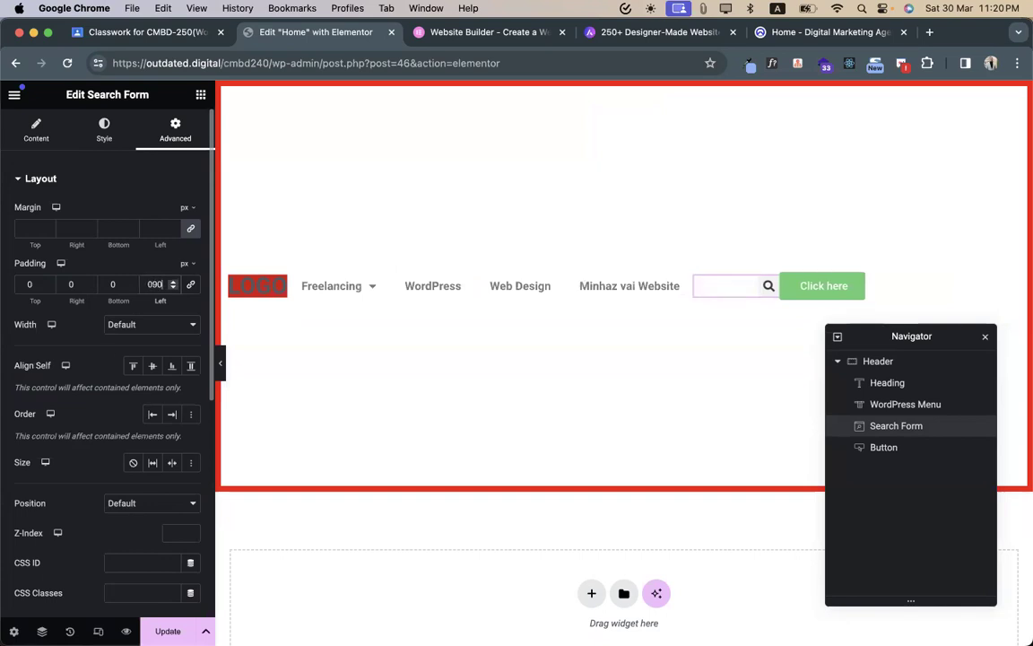
{"action": "type", "text": "1"}
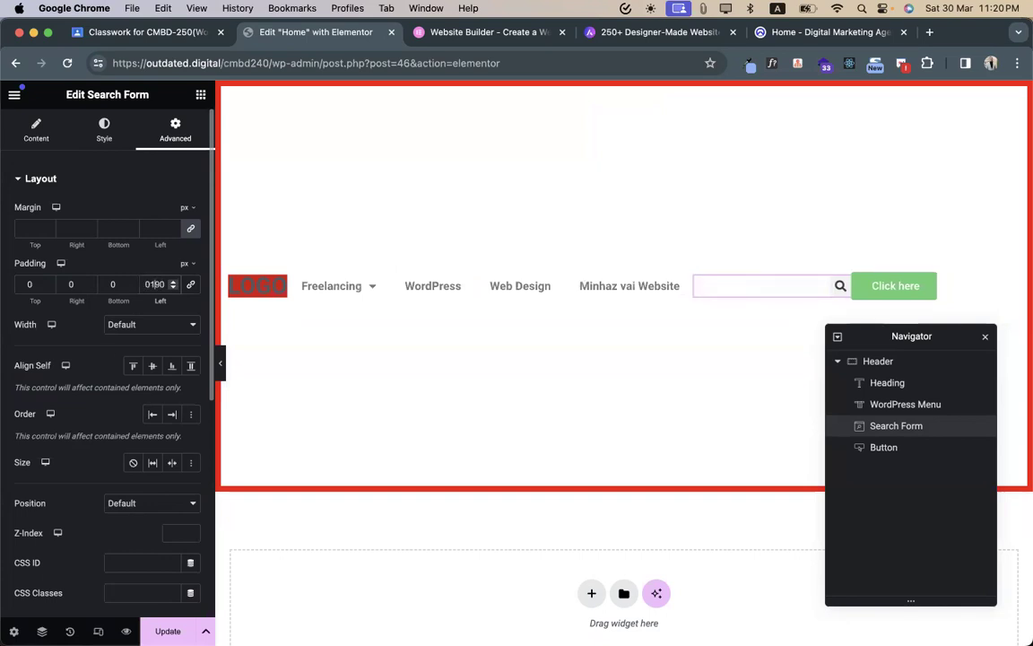
{"action": "key", "text": "BackSpace"}
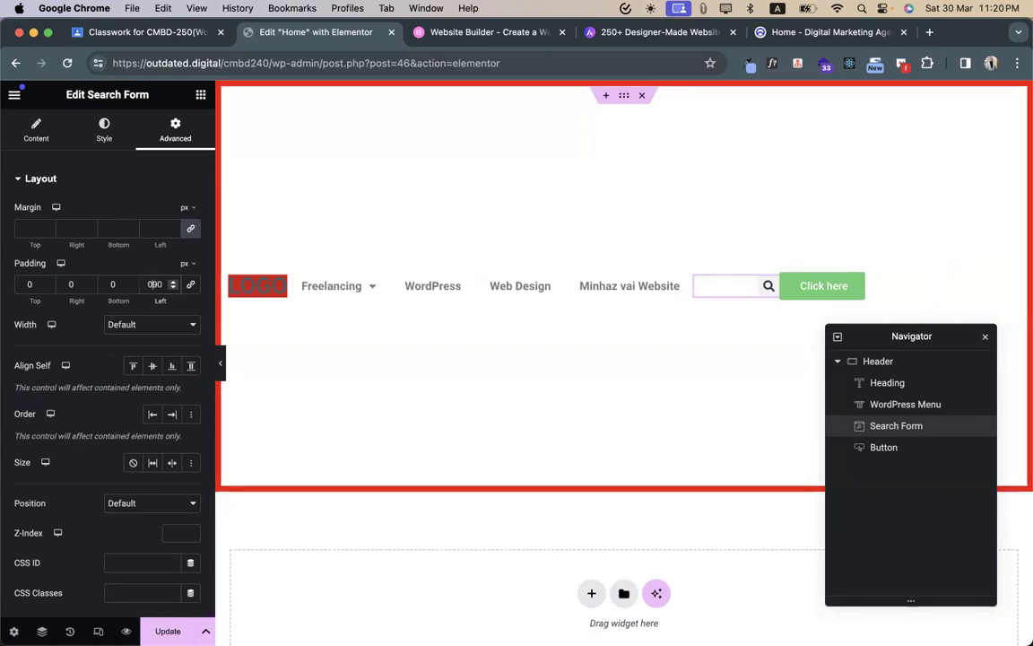
{"action": "type", "text": "386"}
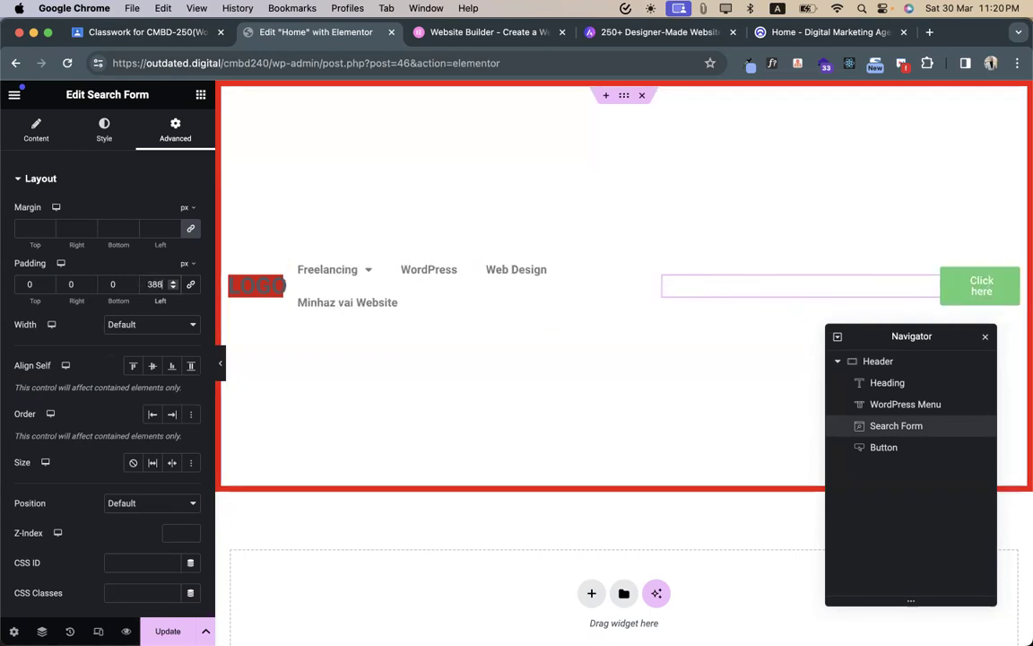
{"action": "key", "text": "BackSpace"}
{"action": "type", "text": "286"}
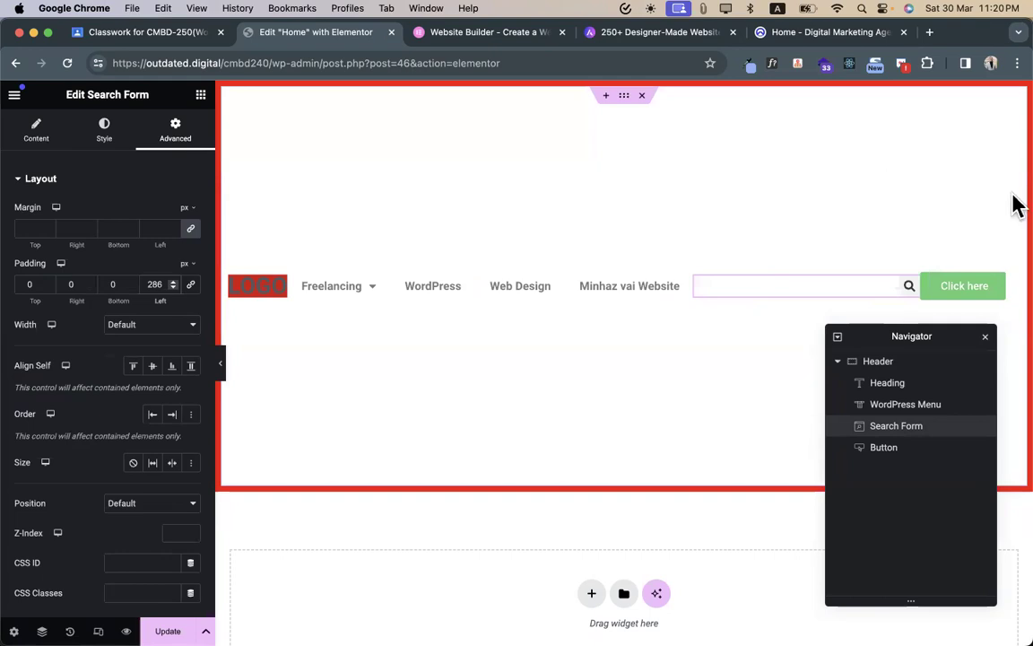
{"action": "left_click", "coordinate": [222, 363]}
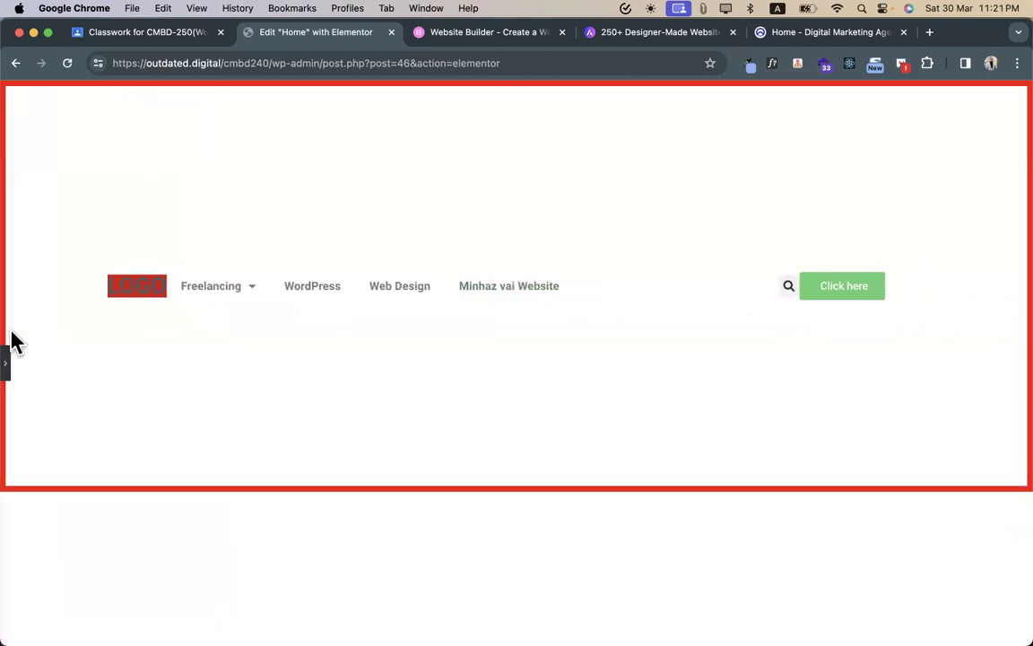
- Set the Search Form's left padding in the Header container to 0 px
{"action": "left_click", "coordinate": [6, 364]}
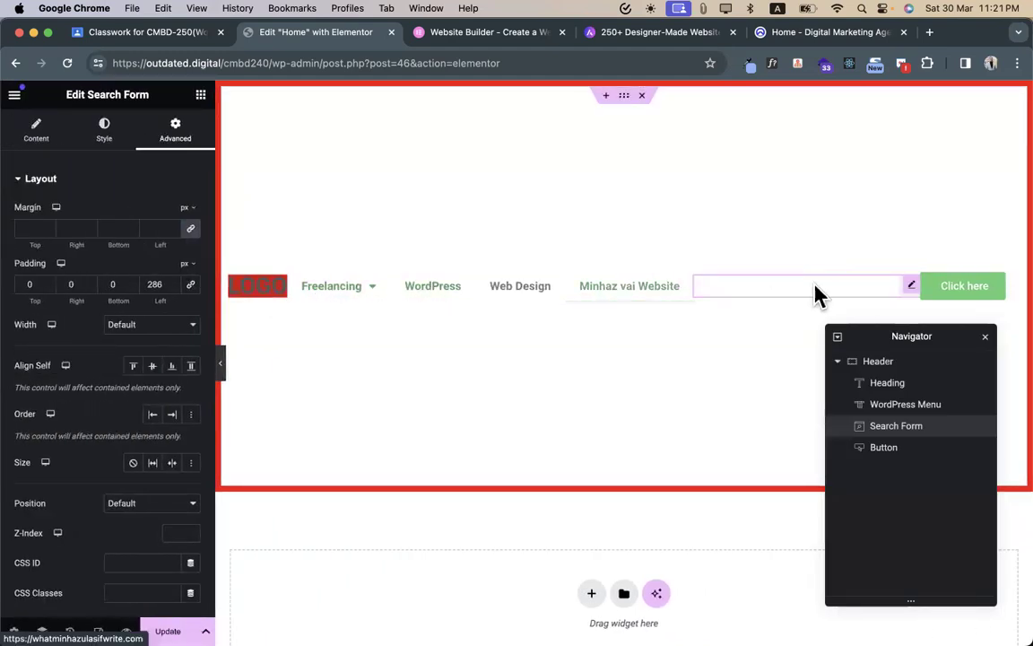
{"action": "right_click", "coordinate": [844, 294]}
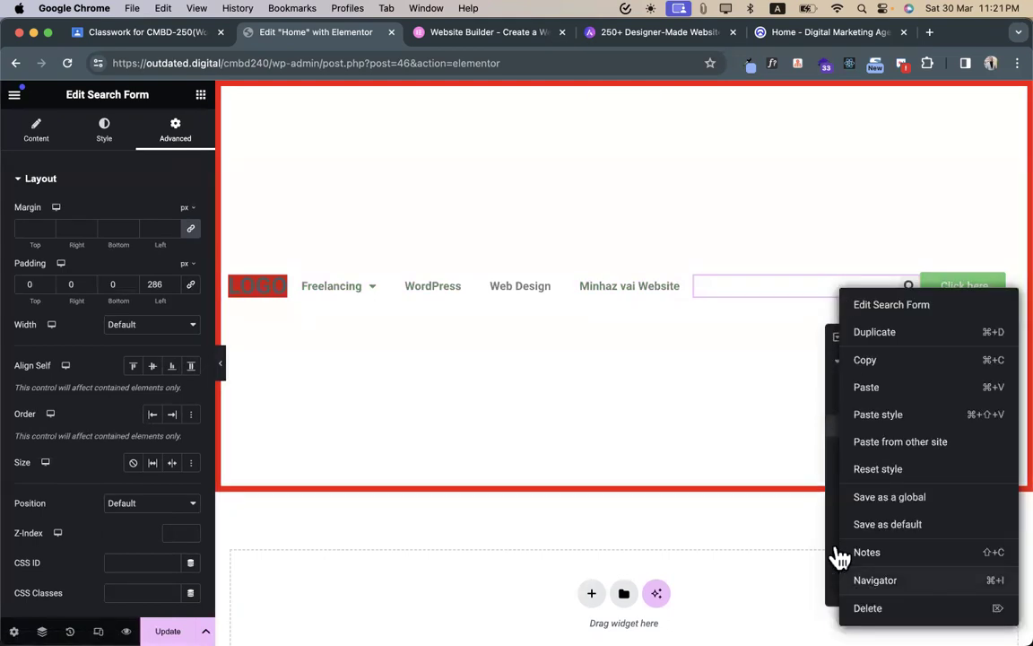
{"action": "left_click", "coordinate": [159, 284]}
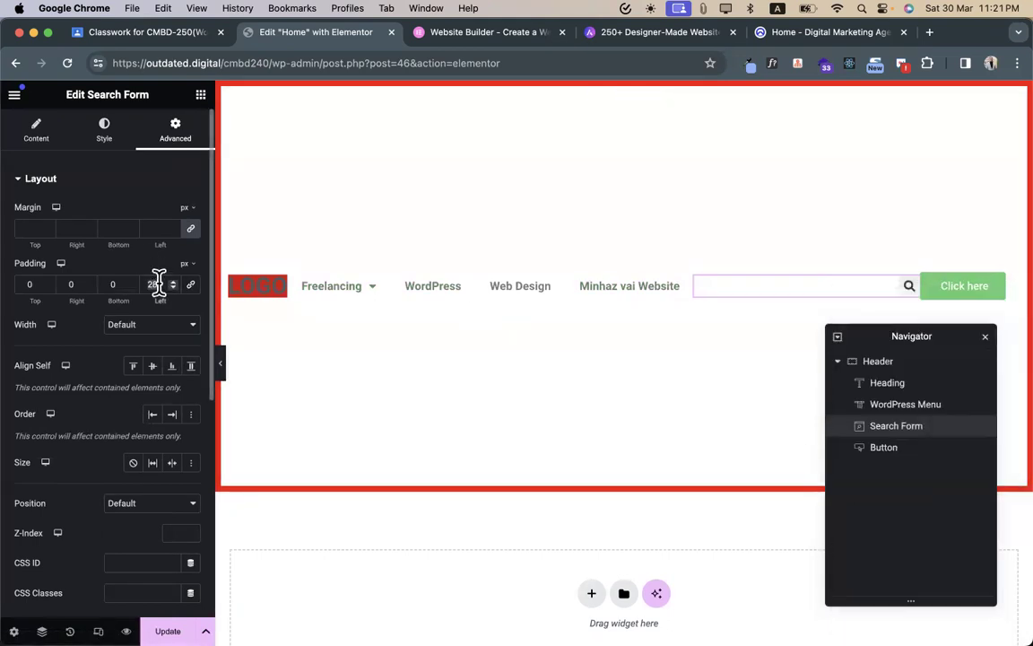
{"action": "type", "text": "0"}
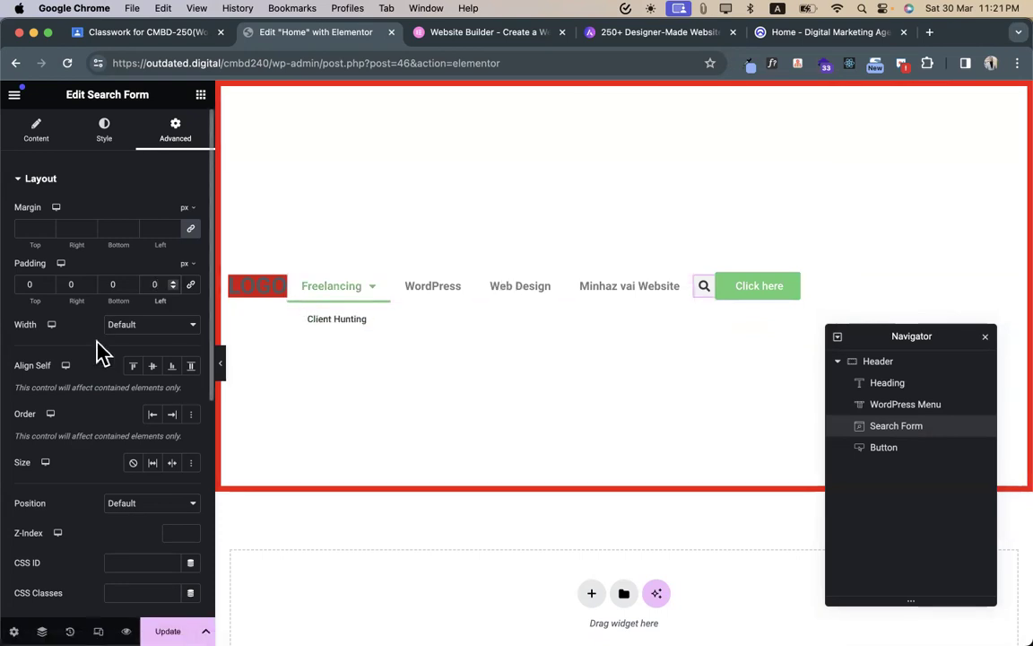
{"action": "scroll", "coordinate": [108, 359], "scroll_direction": "down", "scroll_amount": 3}
{"action": "scroll", "coordinate": [62, 428], "scroll_direction": "up", "scroll_amount": 3}
{"action": "left_click", "coordinate": [34, 130]}
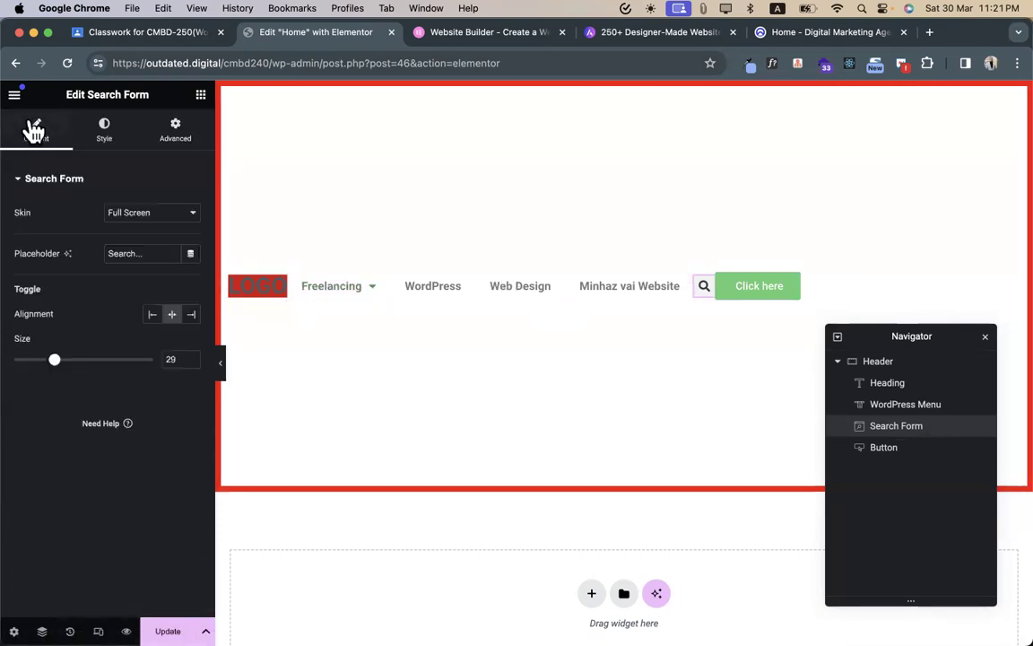
- Set the Header container's Justify Content to Space Between and compare the spacing with the Delectus demo header
{"action": "left_click", "coordinate": [622, 97]}
{"action": "scroll", "coordinate": [89, 439], "scroll_direction": "down", "scroll_amount": 3}
{"action": "left_click", "coordinate": [64, 414]}
{"action": "left_click", "coordinate": [112, 417]}
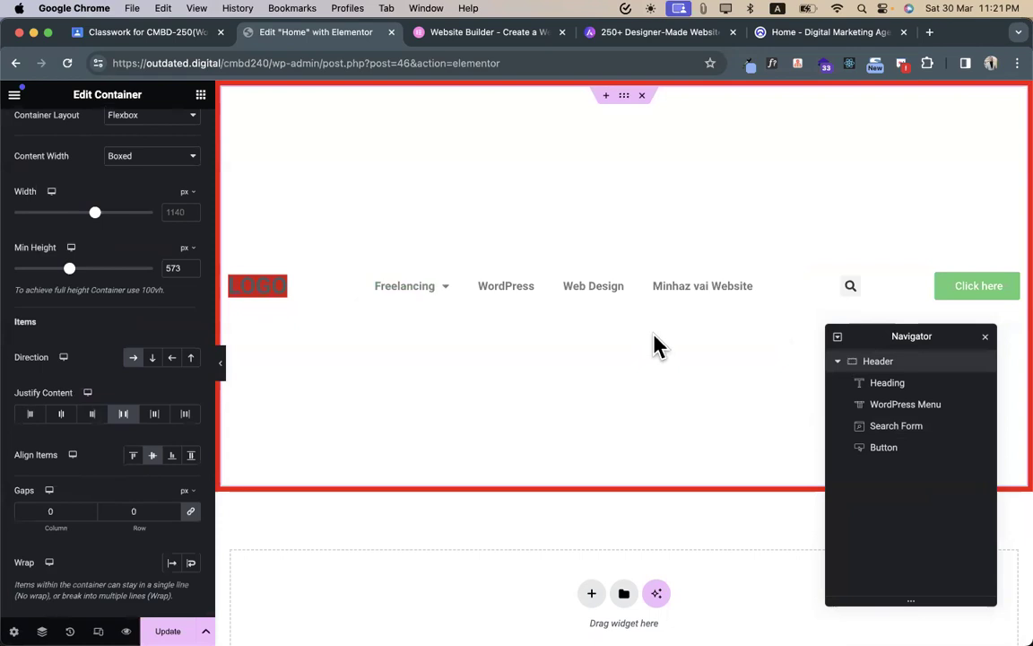
{"action": "left_click", "coordinate": [789, 34]}
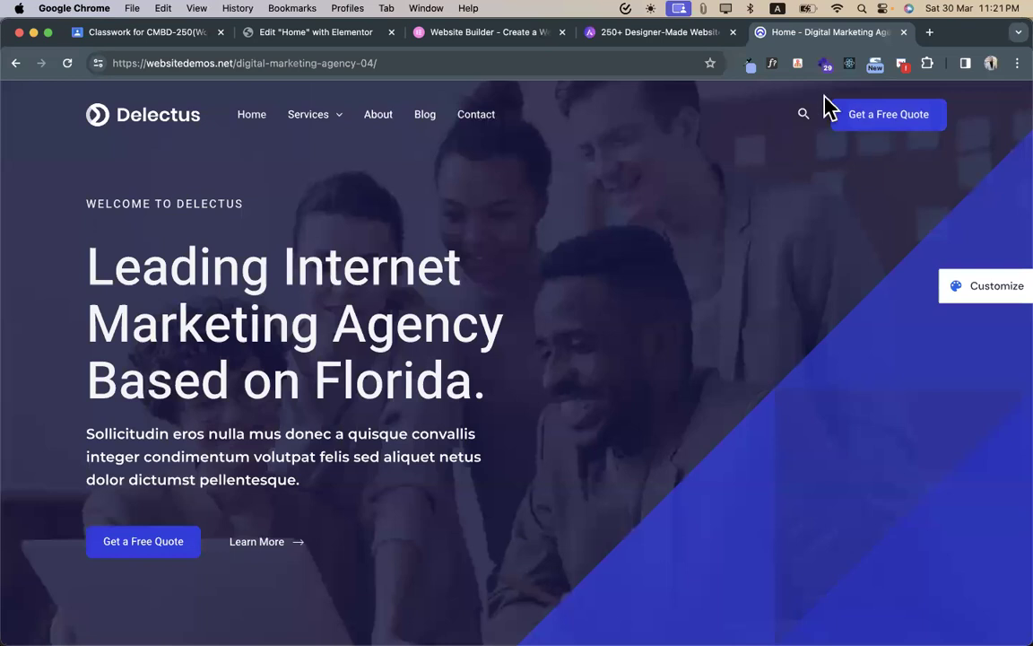
{"action": "left_click", "coordinate": [332, 32]}
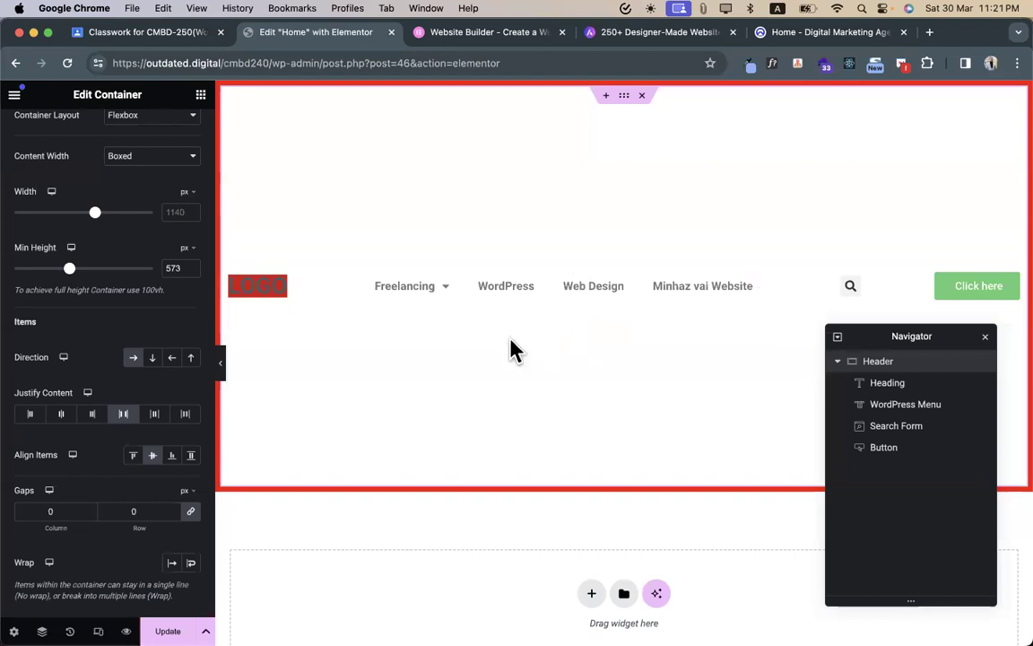
- Reduce the Header container's minimum height to 96 px and delete its Search Form widget
{"action": "left_click_drag", "start_coordinate": [976, 337], "coordinate": [892, 343]}
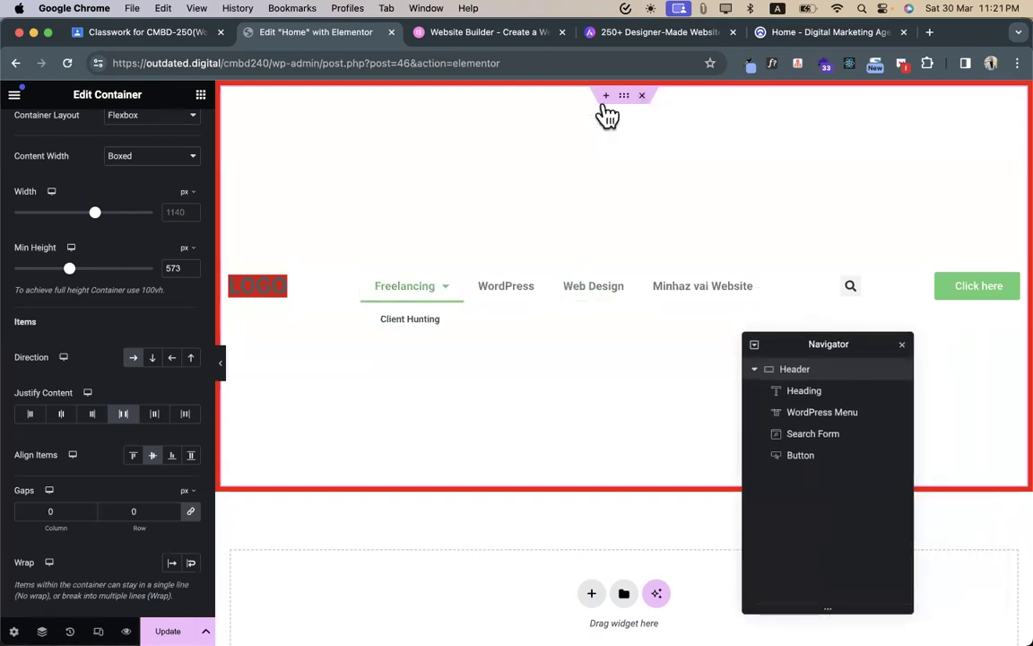
{"action": "left_click_drag", "start_coordinate": [70, 269], "coordinate": [25, 270]}
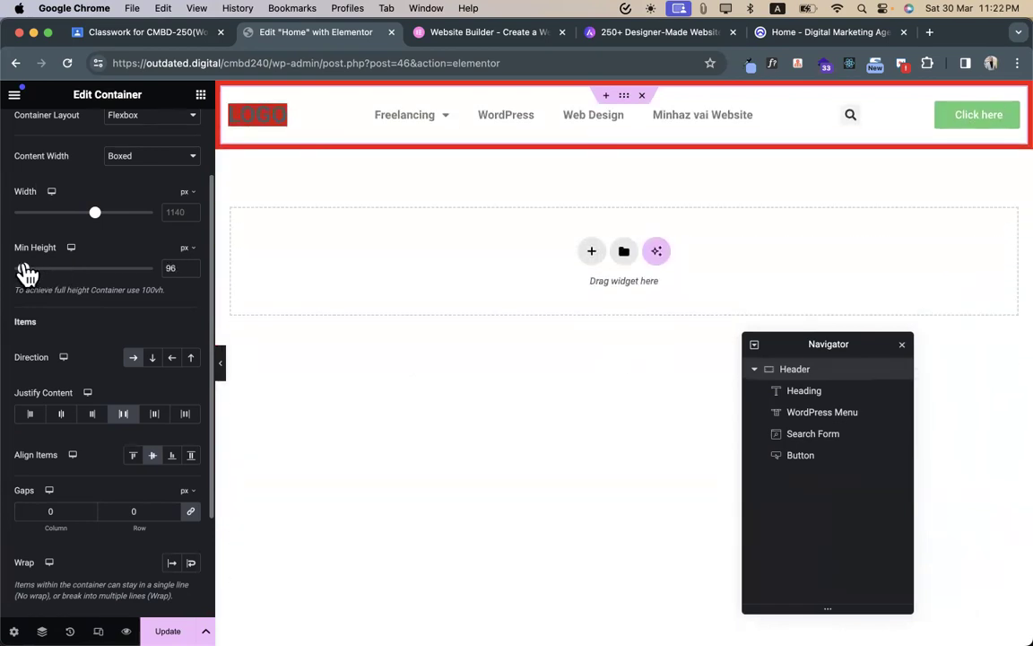
{"action": "right_click", "coordinate": [854, 121]}
{"action": "left_click", "coordinate": [958, 436]}
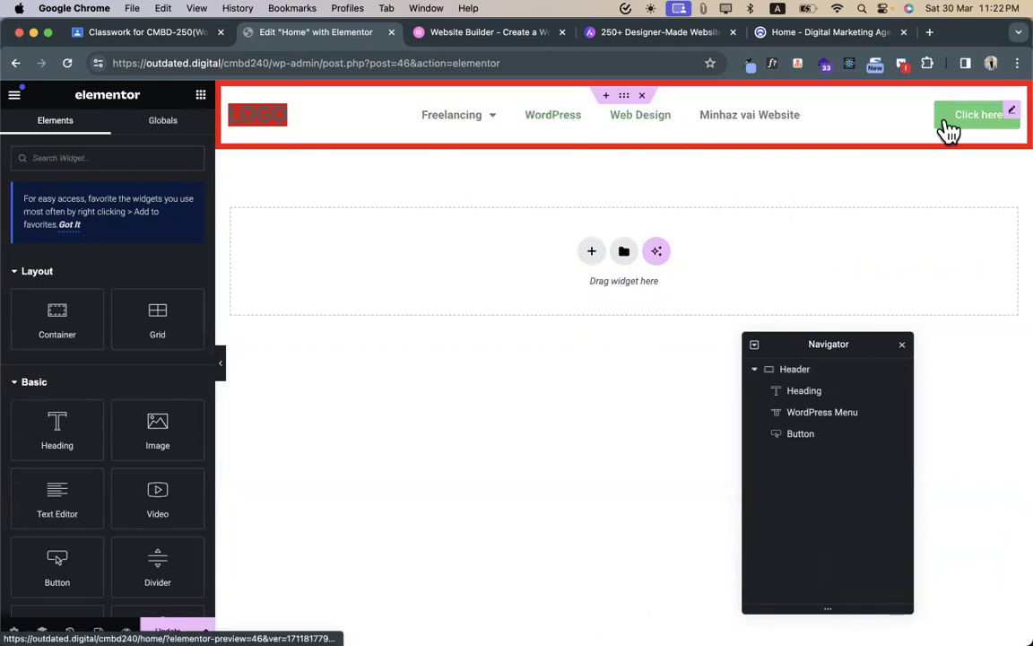
- Duplicate the Header container and delete the Button widget from the copy
{"action": "right_click", "coordinate": [627, 104]}
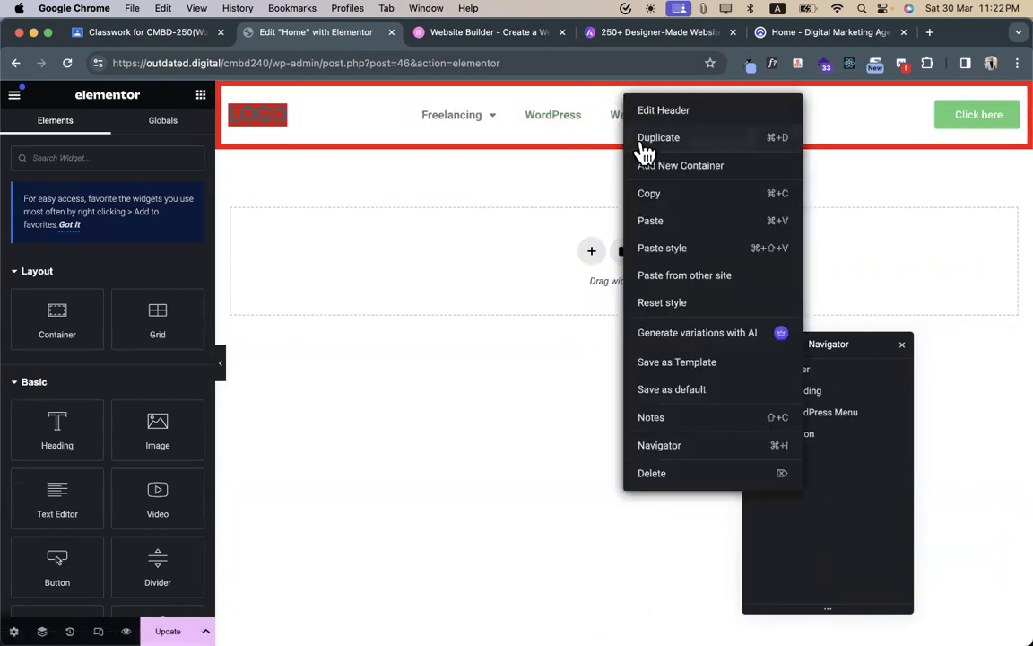
{"action": "left_click", "coordinate": [641, 139]}
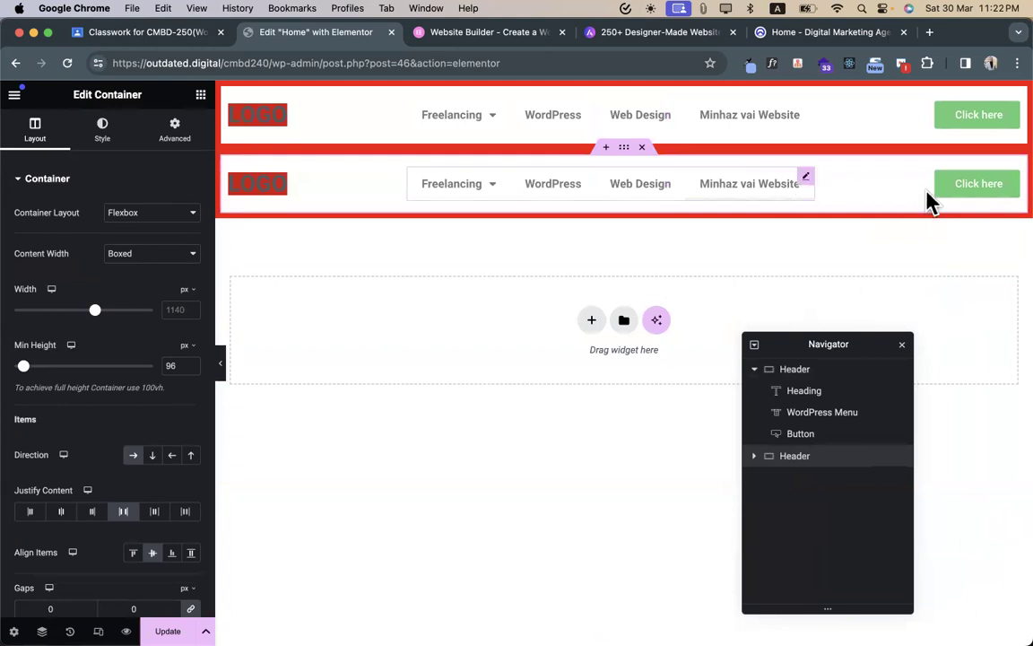
{"action": "right_click", "coordinate": [968, 201]}
{"action": "left_click", "coordinate": [969, 509]}
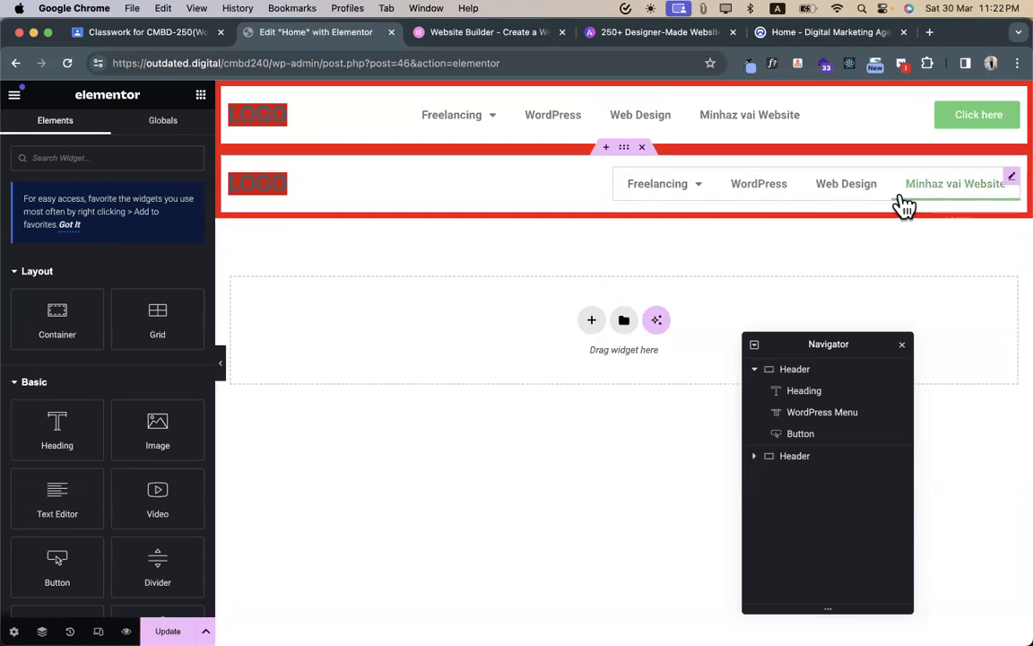
- Add a new Flexbox container with the row-direction structure below the headers and rename it Main Header
{"action": "left_click", "coordinate": [591, 320]}
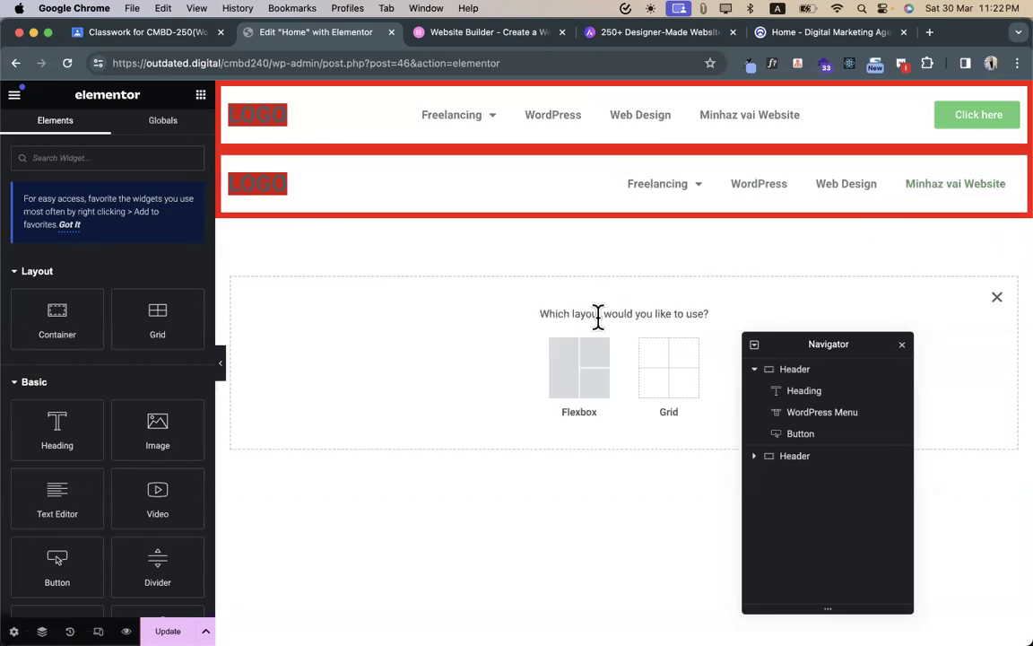
{"action": "left_click", "coordinate": [595, 374]}
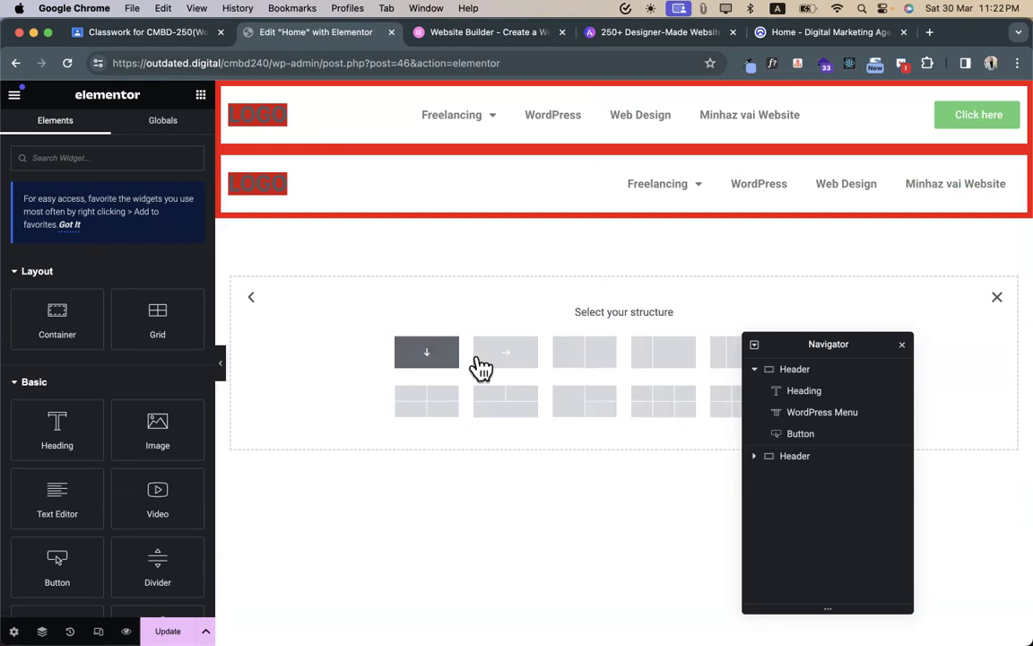
{"action": "left_click", "coordinate": [508, 358]}
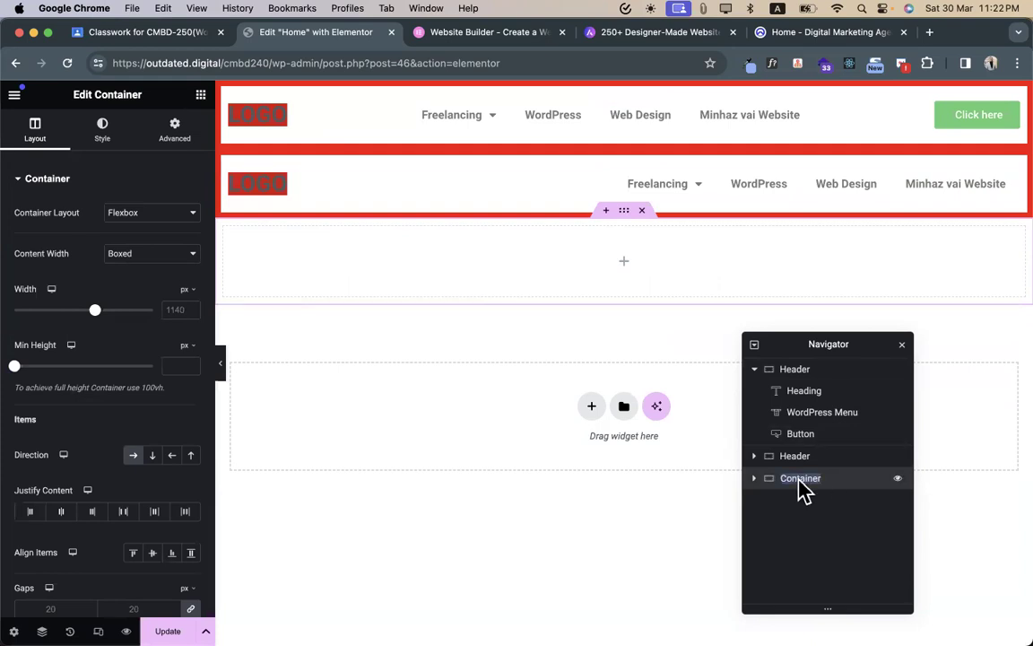
{"action": "type", "text": "MMai"}
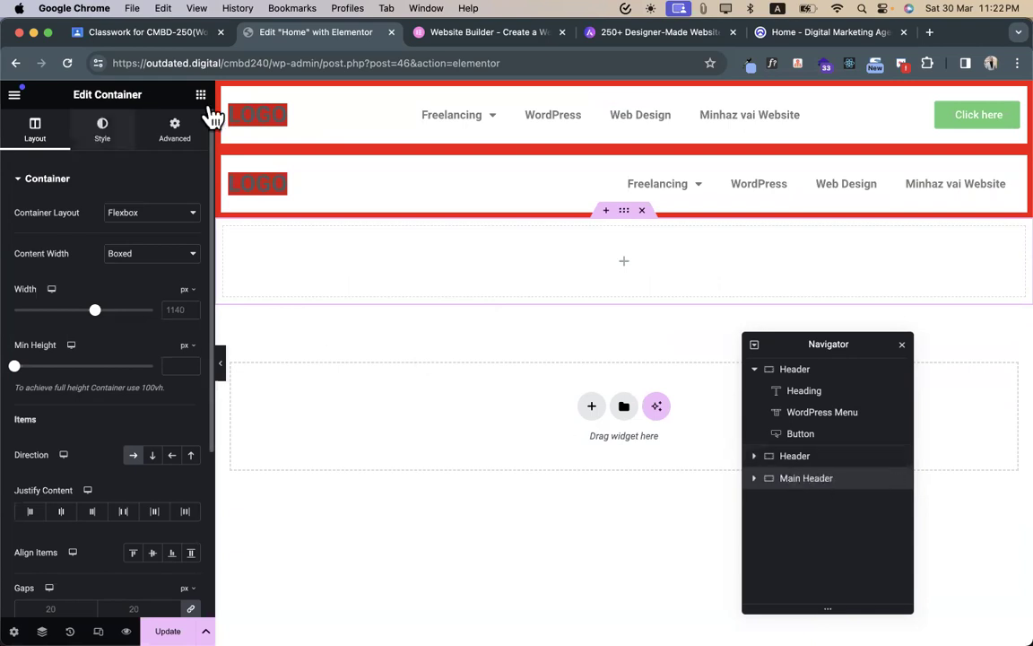
- Add a nested Container inside Main Header and rename it left
{"action": "left_click", "coordinate": [201, 95]}
{"action": "scroll", "coordinate": [94, 404], "scroll_direction": "down", "scroll_amount": 1}
{"action": "scroll", "coordinate": [95, 415], "scroll_direction": "up", "scroll_amount": 1}
{"action": "left_click_drag", "start_coordinate": [56, 314], "coordinate": [423, 267]}
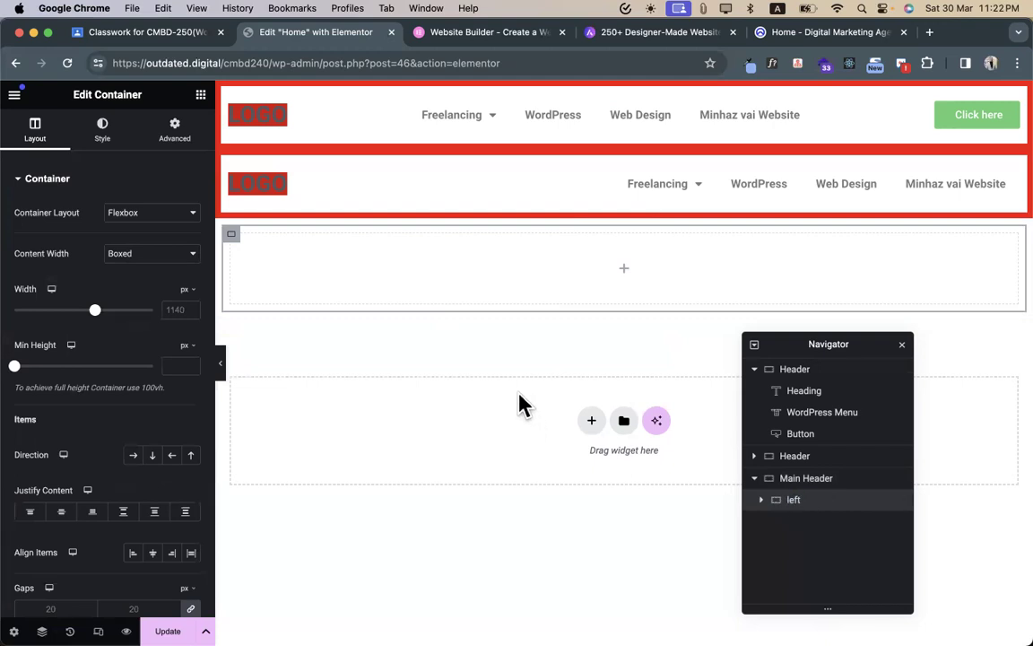
- Duplicate the left container inside Main Header and rename the copy right
{"action": "right_click", "coordinate": [236, 239]}
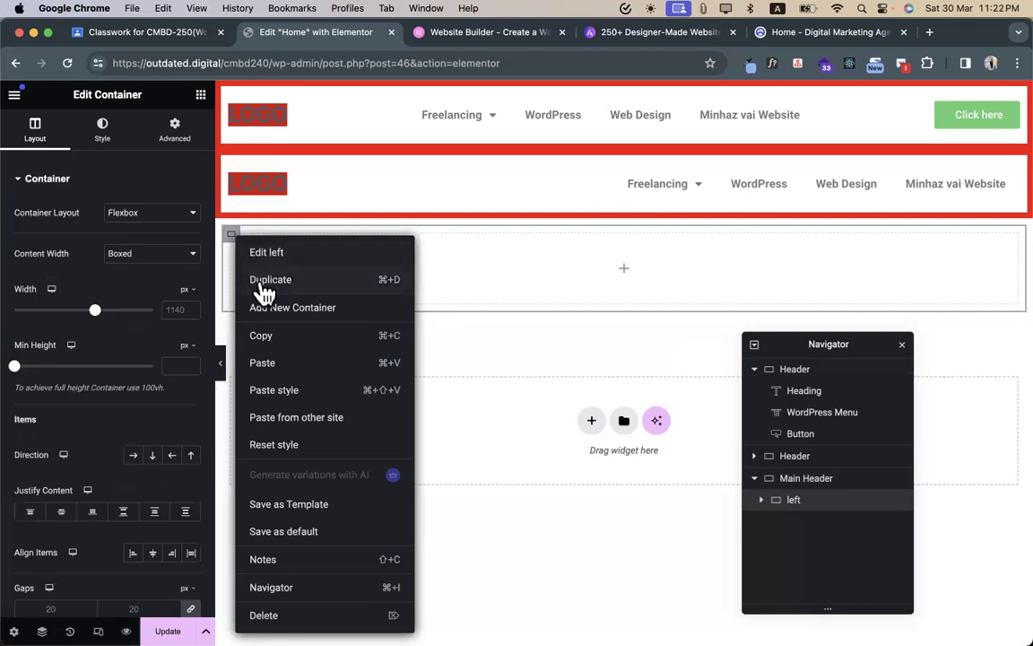
{"action": "left_click", "coordinate": [268, 281]}
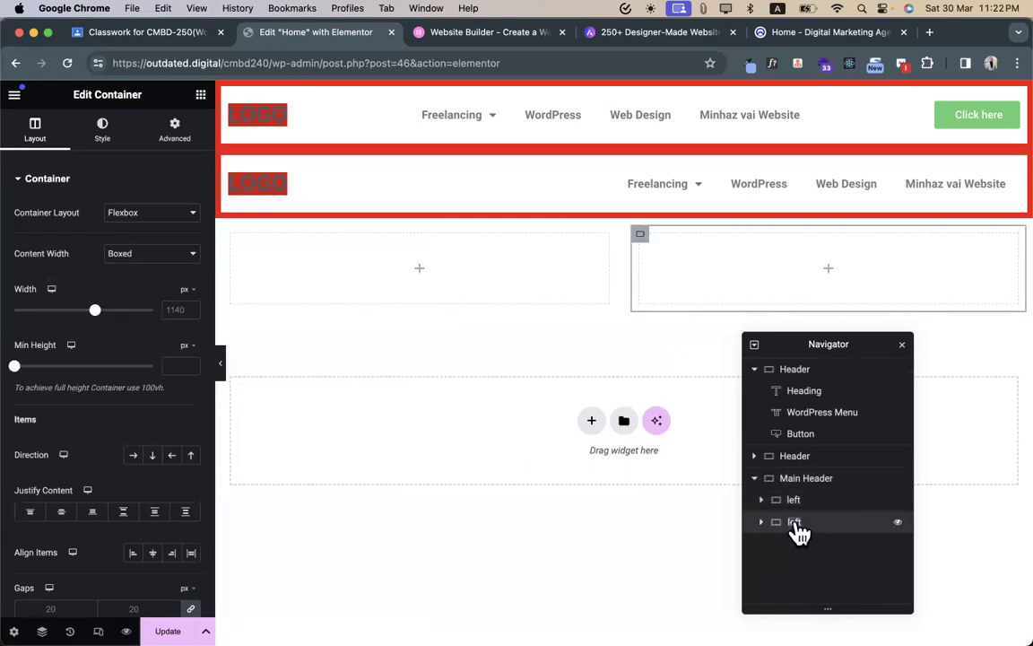
{"action": "left_click_drag", "start_coordinate": [798, 529], "coordinate": [801, 492]}
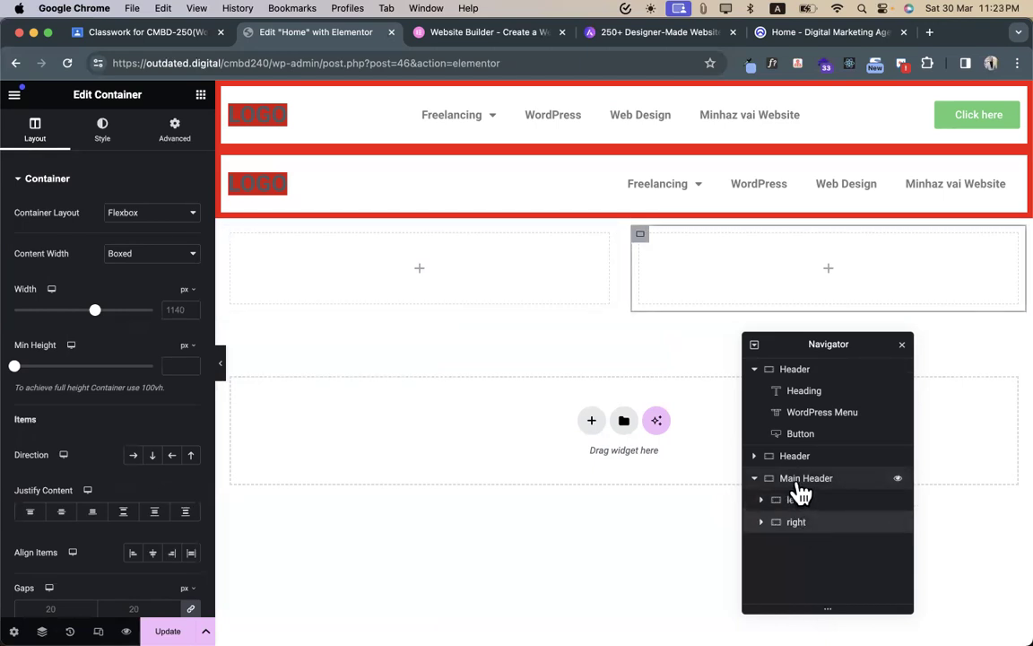
- Give the Main Header container a solid 4 px border on all sides in the Primary global color
{"action": "left_click", "coordinate": [797, 484]}
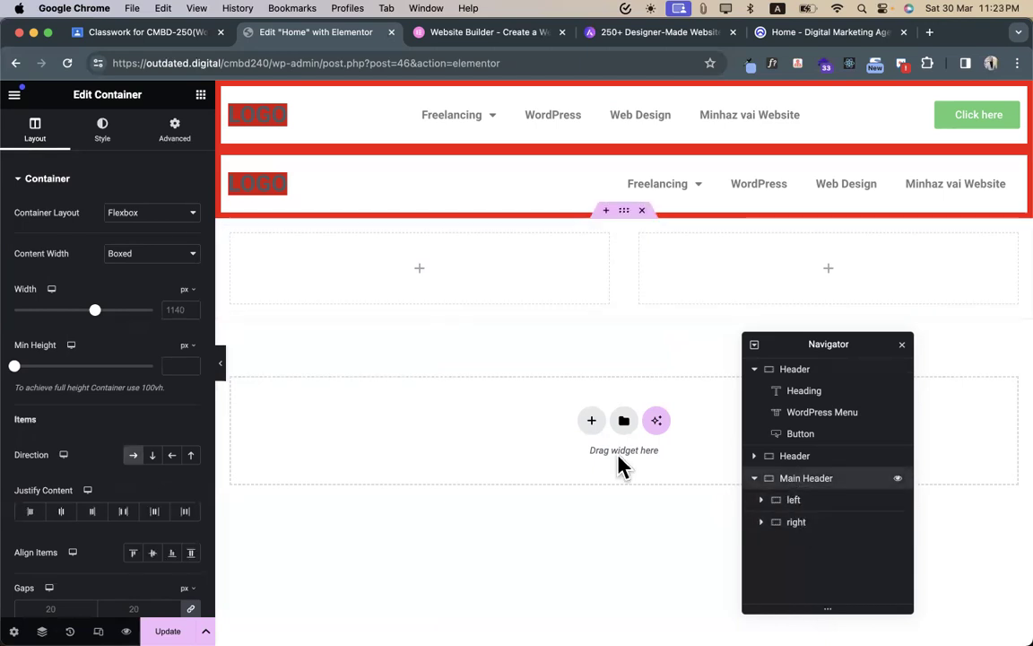
{"action": "left_click", "coordinate": [99, 134]}
{"action": "left_click", "coordinate": [72, 179]}
{"action": "left_click", "coordinate": [67, 178]}
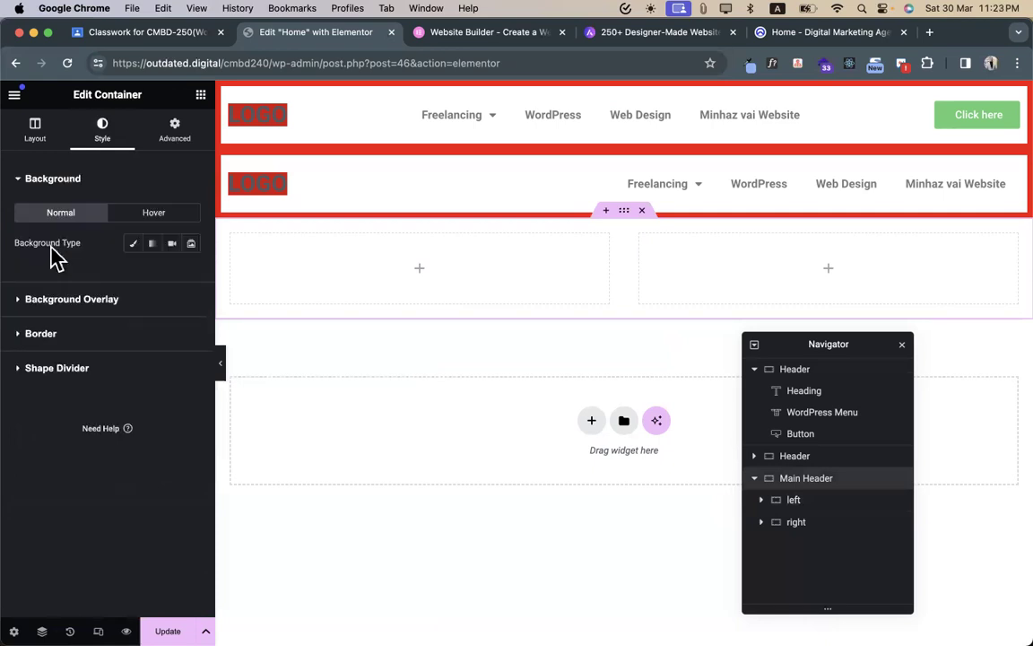
{"action": "left_click", "coordinate": [25, 332]}
{"action": "left_click", "coordinate": [126, 311]}
{"action": "left_click", "coordinate": [134, 342]}
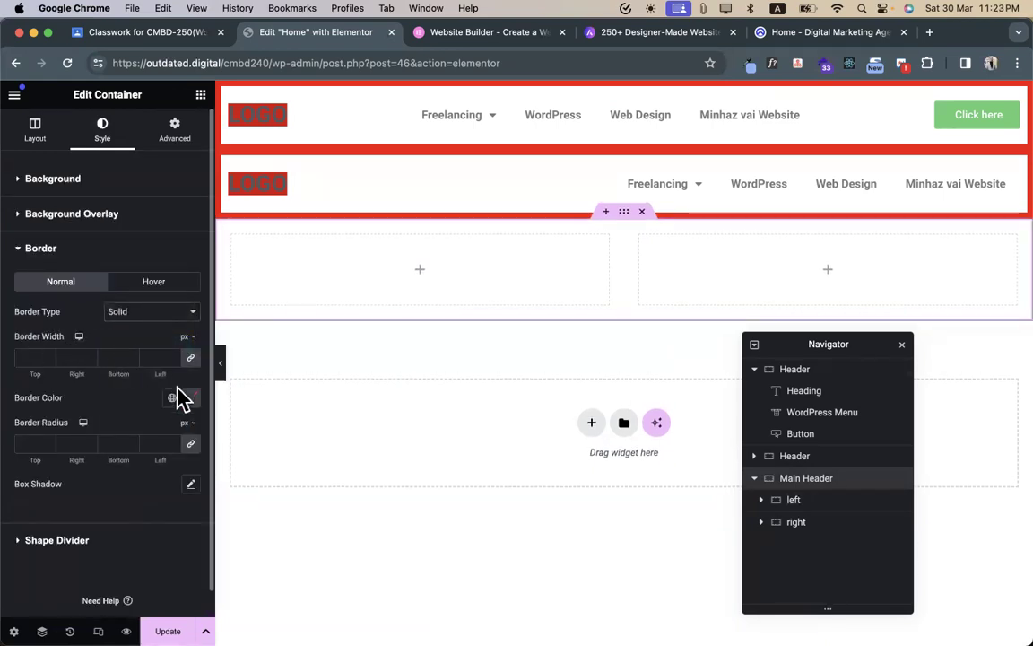
{"action": "left_click", "coordinate": [175, 397]}
{"action": "left_click", "coordinate": [162, 463]}
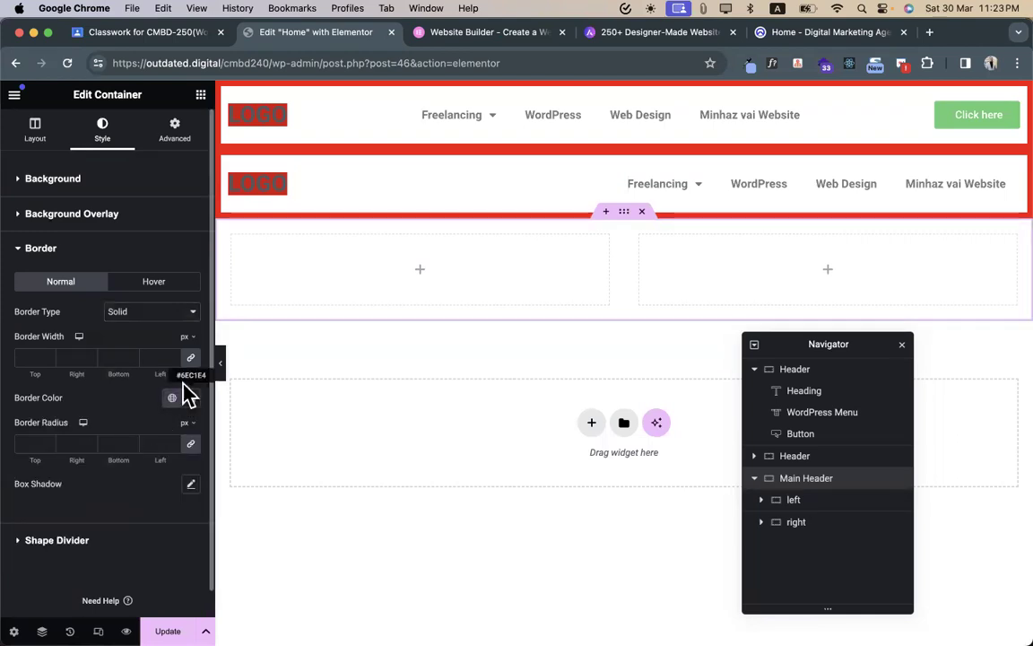
{"action": "left_click", "coordinate": [159, 356]}
{"action": "type", "text": "4"}
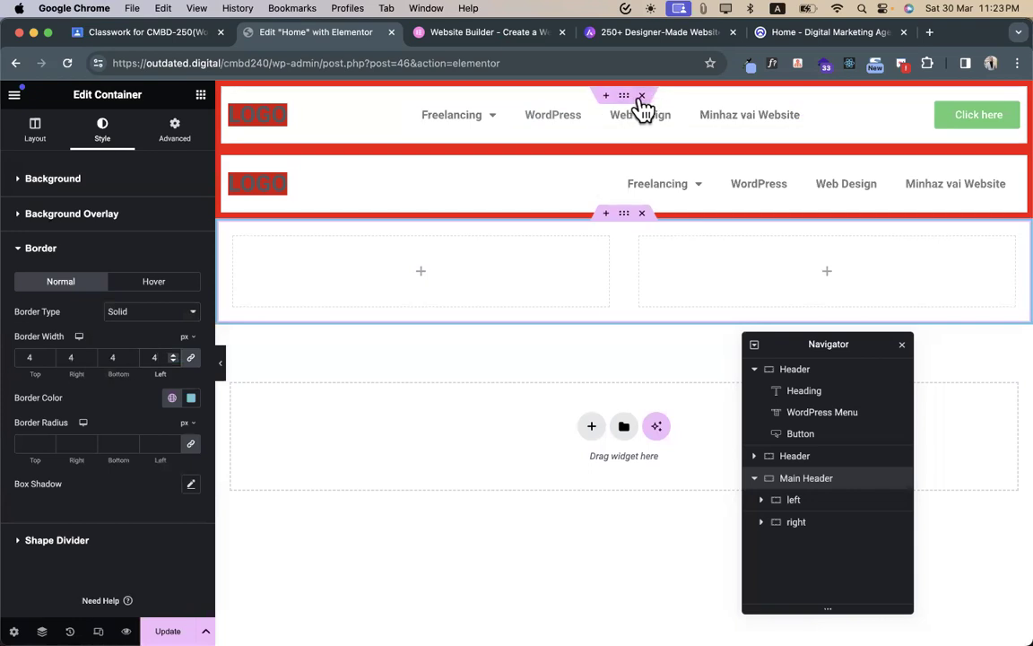
- Delete the two older Header containers above Main Header
{"action": "left_click", "coordinate": [641, 96]}
{"action": "left_click", "coordinate": [642, 96]}
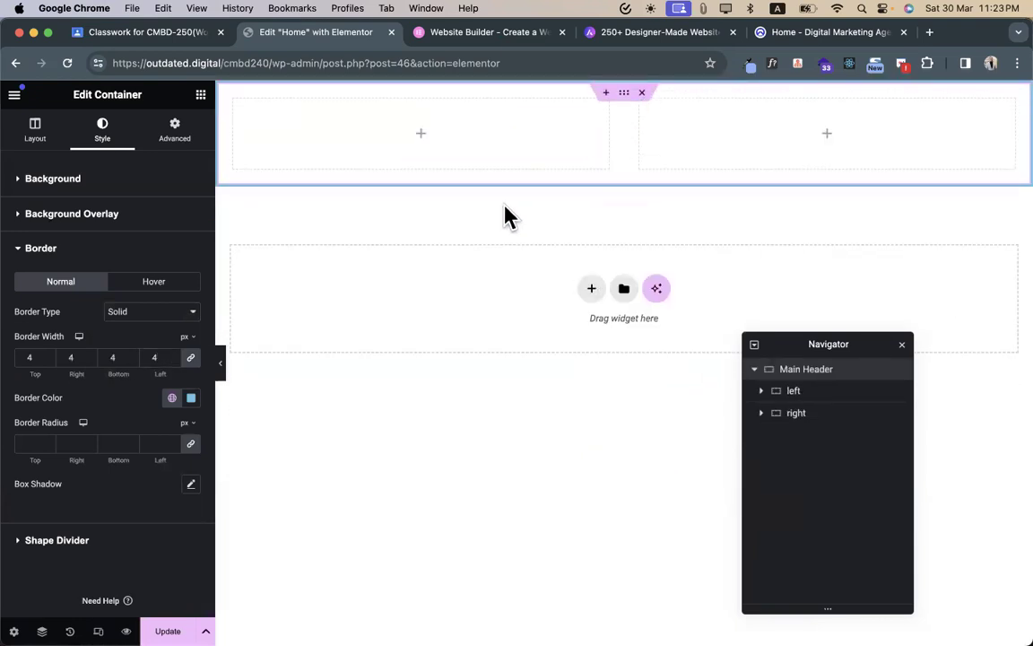
- Set the Main Header container's border to the custom blue color #1888B8
{"action": "left_click", "coordinate": [191, 399]}
{"action": "left_click", "coordinate": [253, 488]}
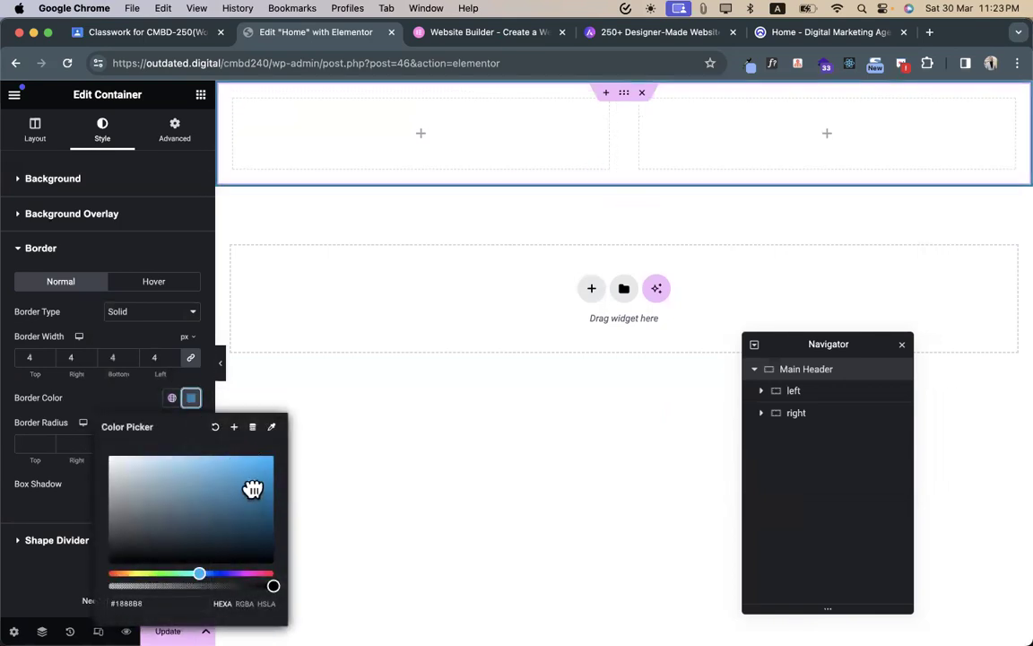
{"action": "left_click", "coordinate": [142, 381]}
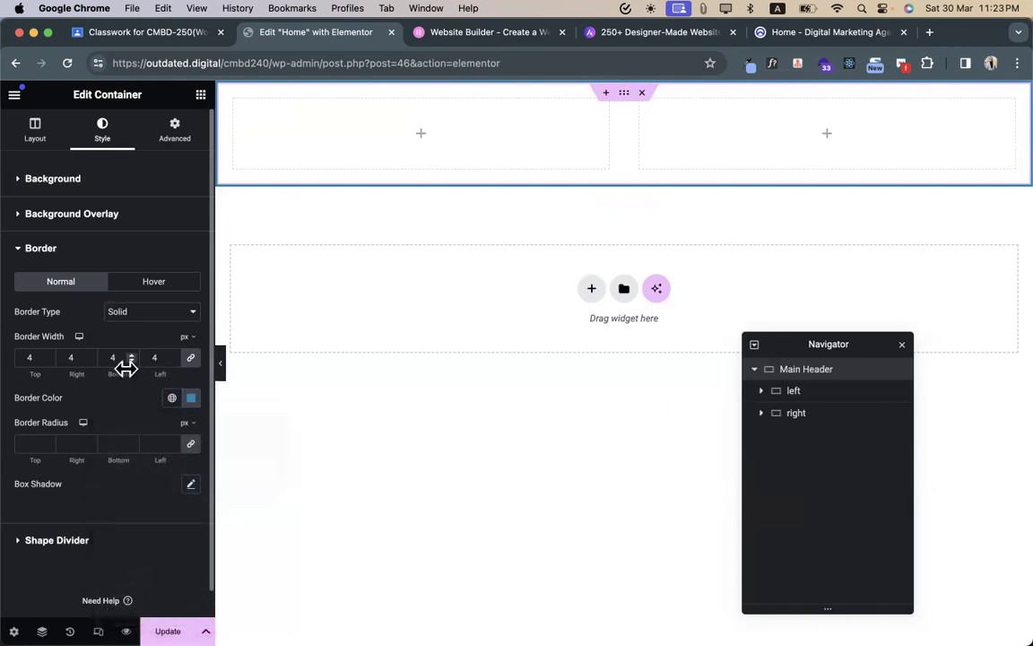
- Give the left container a solid 2 px border on all sides in the custom red #E21414
{"action": "left_click", "coordinate": [798, 392]}
{"action": "left_click", "coordinate": [125, 136]}
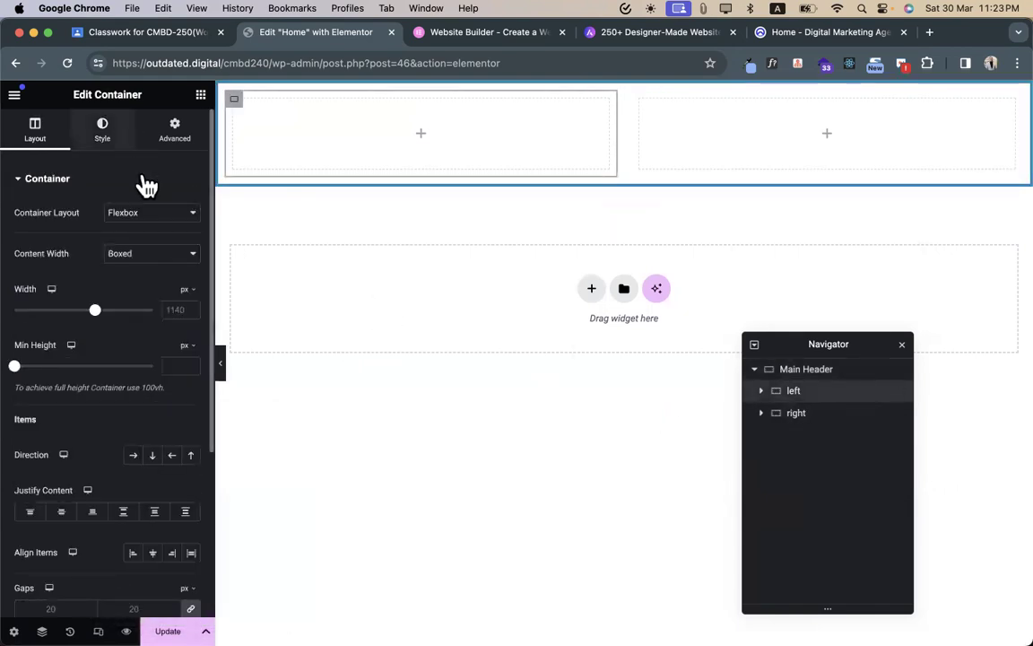
{"action": "left_click", "coordinate": [72, 333]}
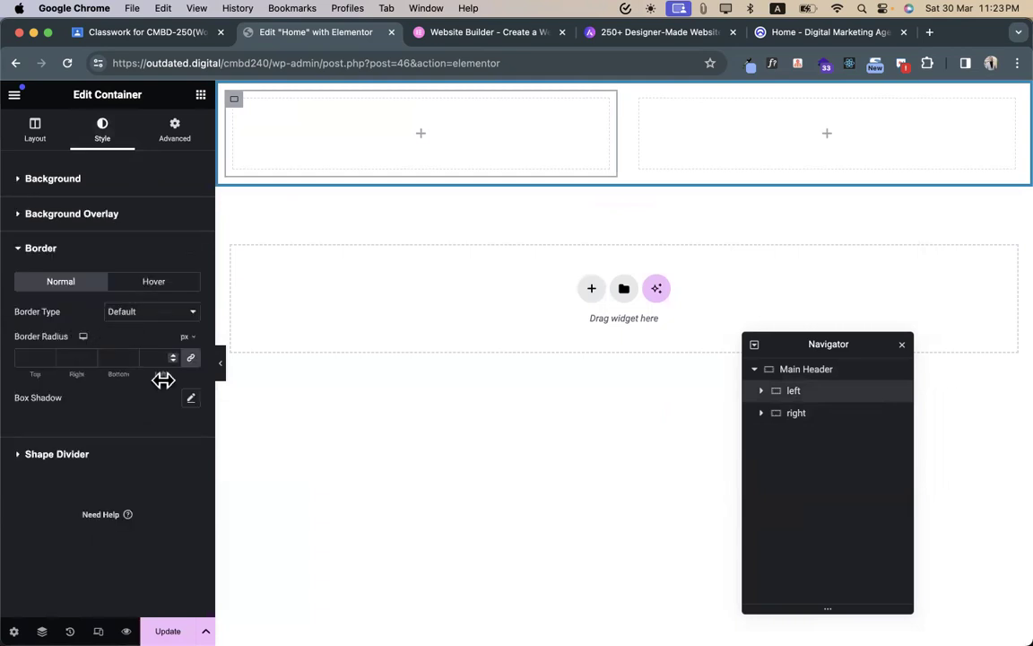
{"action": "left_click", "coordinate": [151, 312]}
{"action": "left_click", "coordinate": [122, 345]}
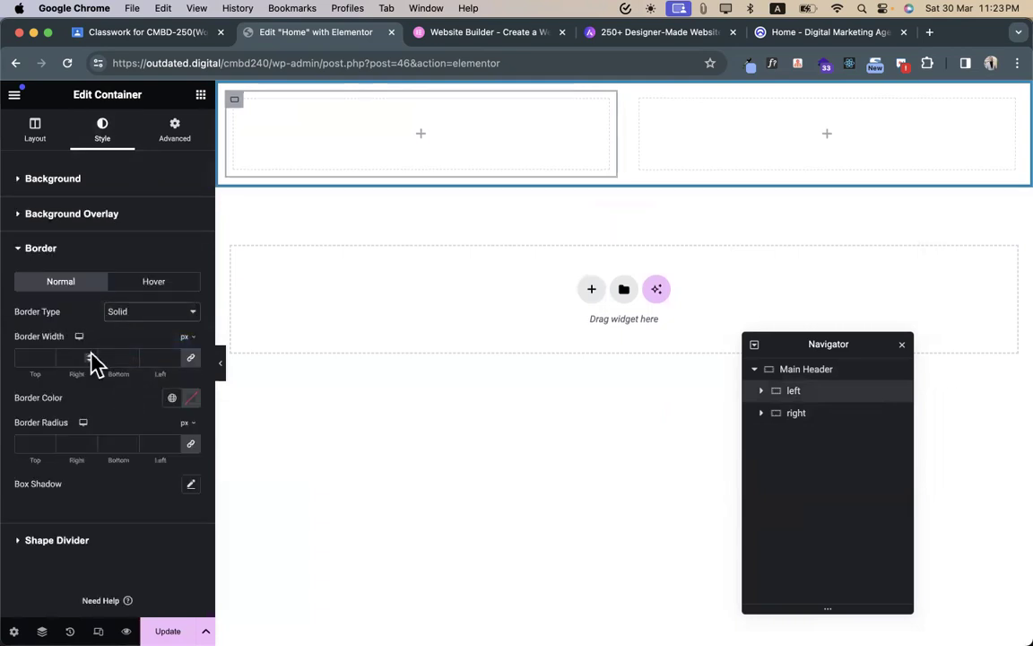
{"action": "left_click", "coordinate": [173, 397]}
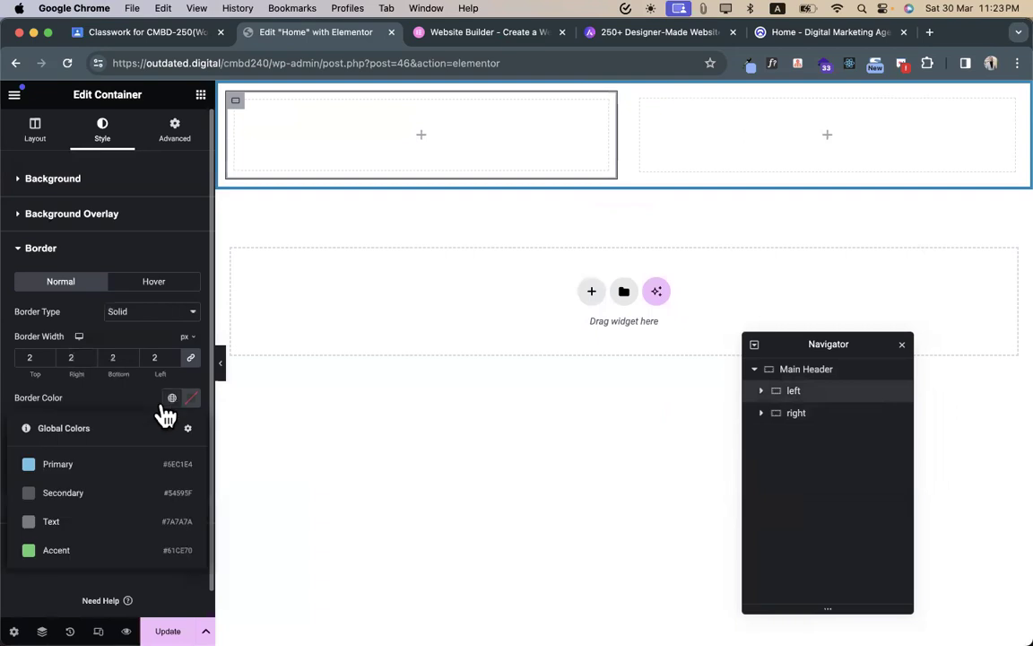
{"action": "left_click", "coordinate": [192, 399]}
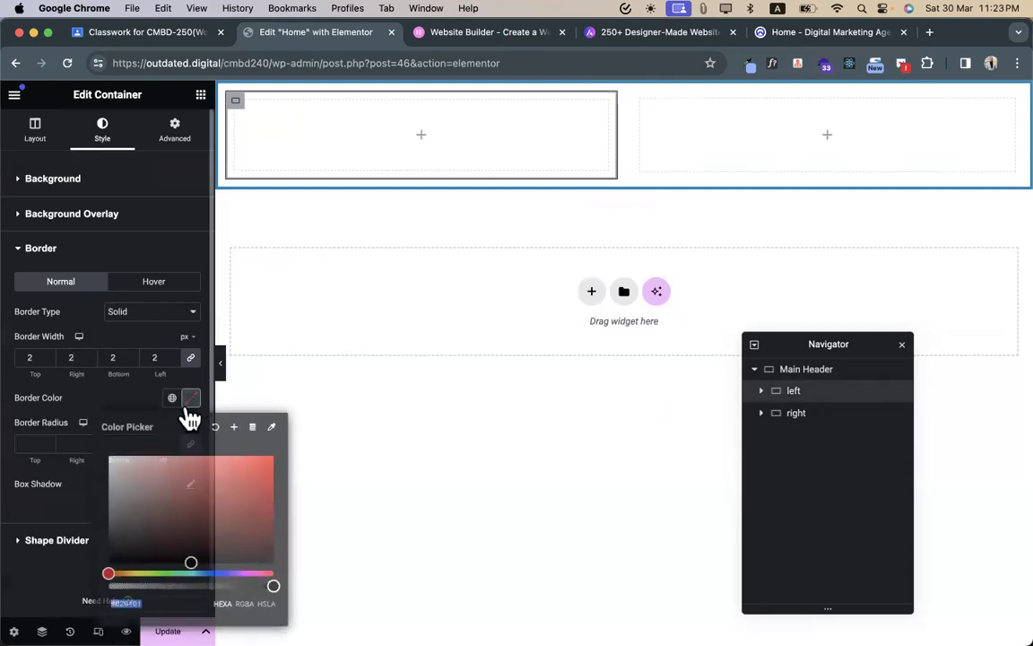
{"action": "left_click", "coordinate": [260, 469]}
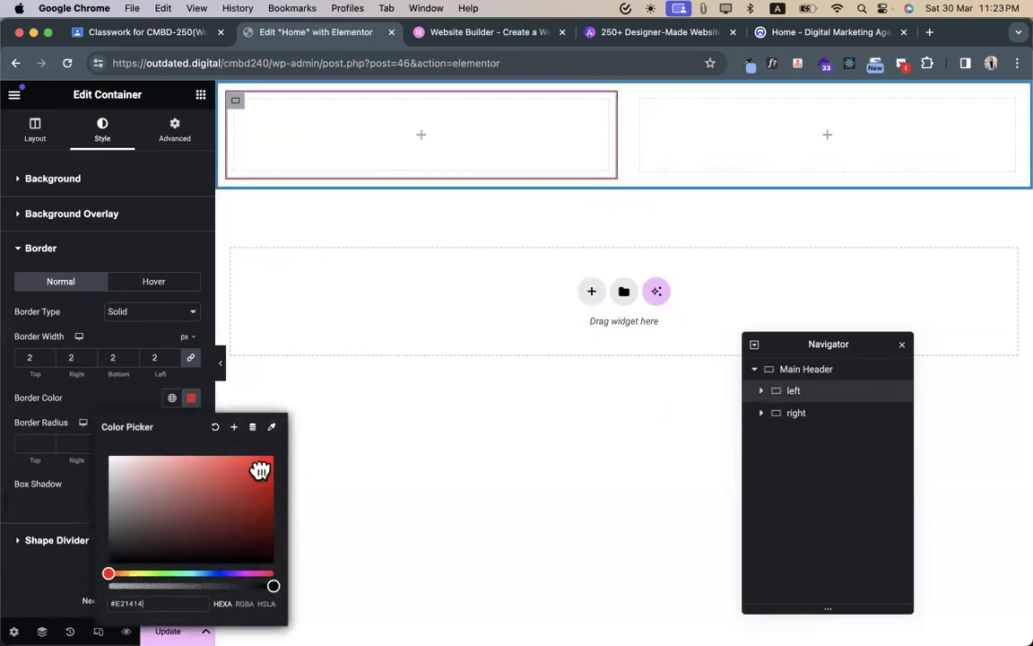
{"action": "left_click", "coordinate": [475, 269]}
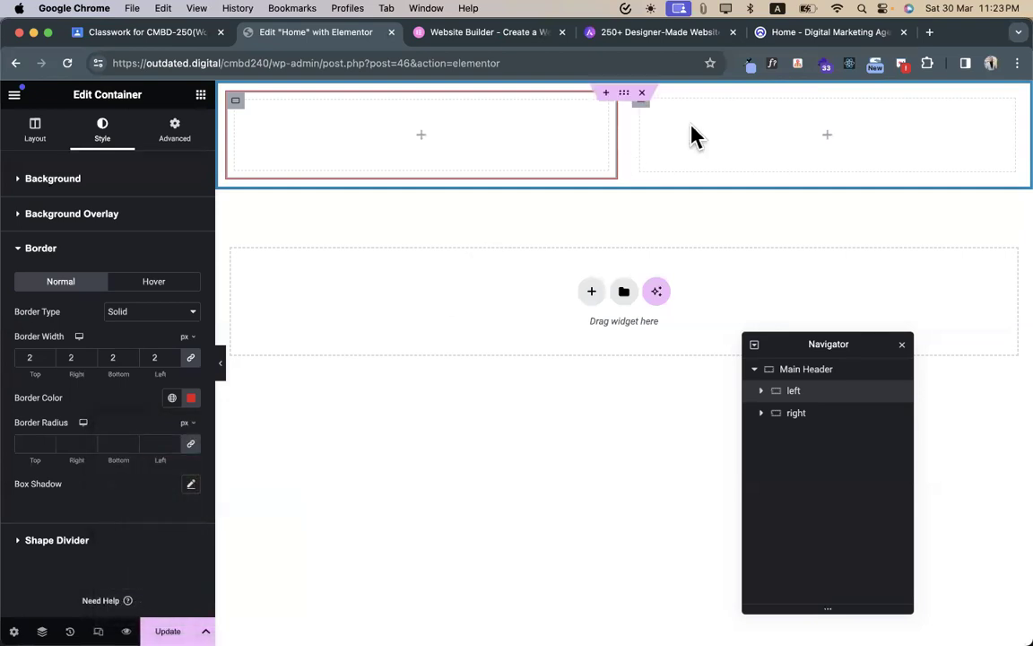
- Give the right container a solid border 2 px wide on all sides
{"action": "left_click", "coordinate": [646, 110]}
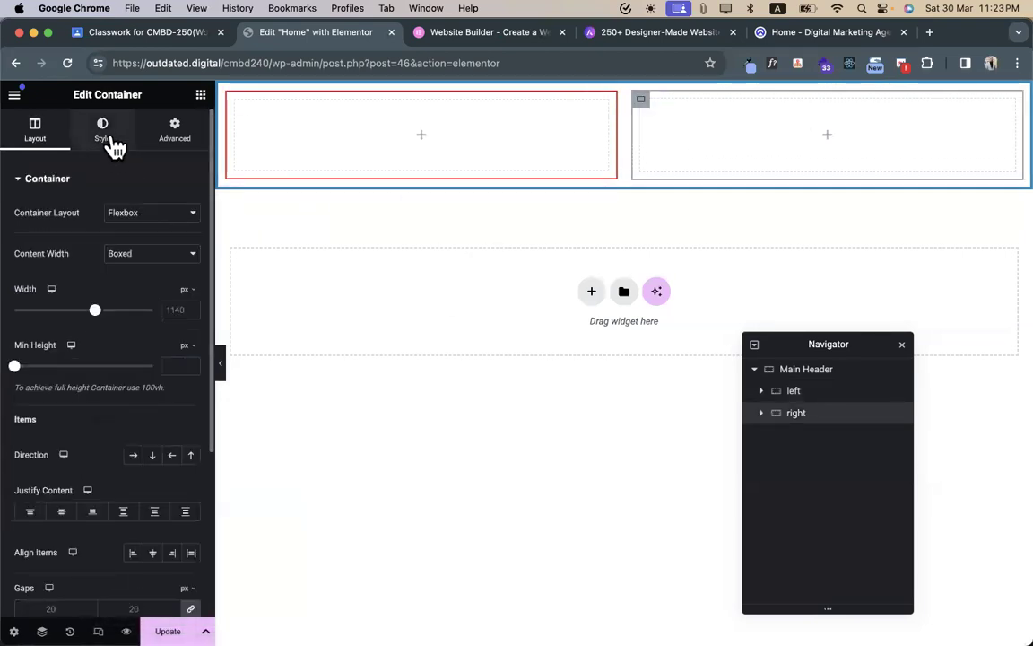
{"action": "left_click", "coordinate": [110, 140]}
{"action": "left_click", "coordinate": [68, 334]}
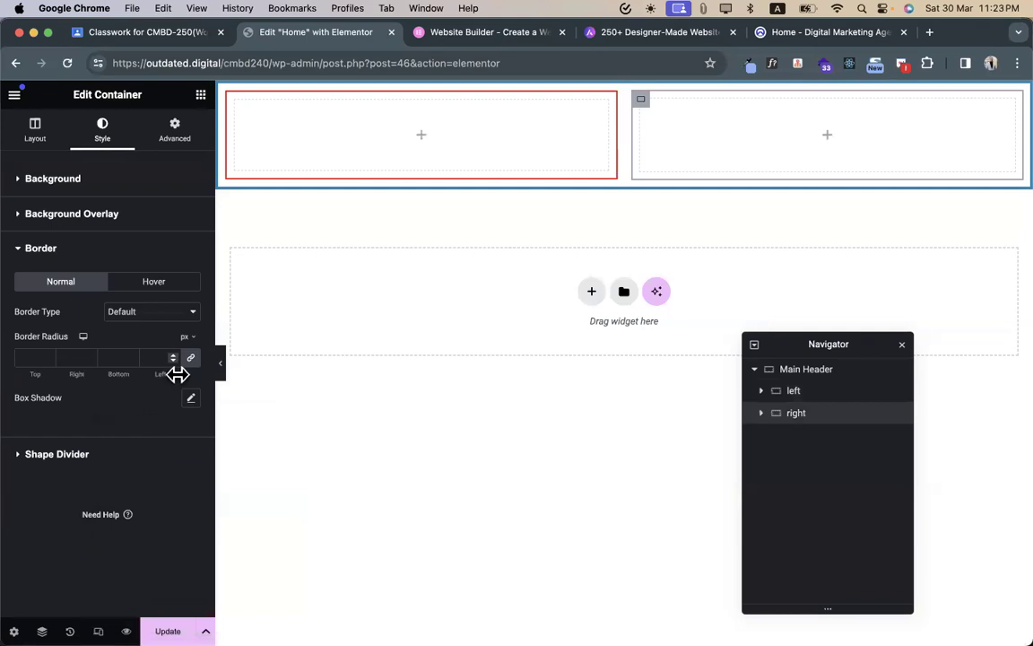
{"action": "left_click", "coordinate": [178, 319]}
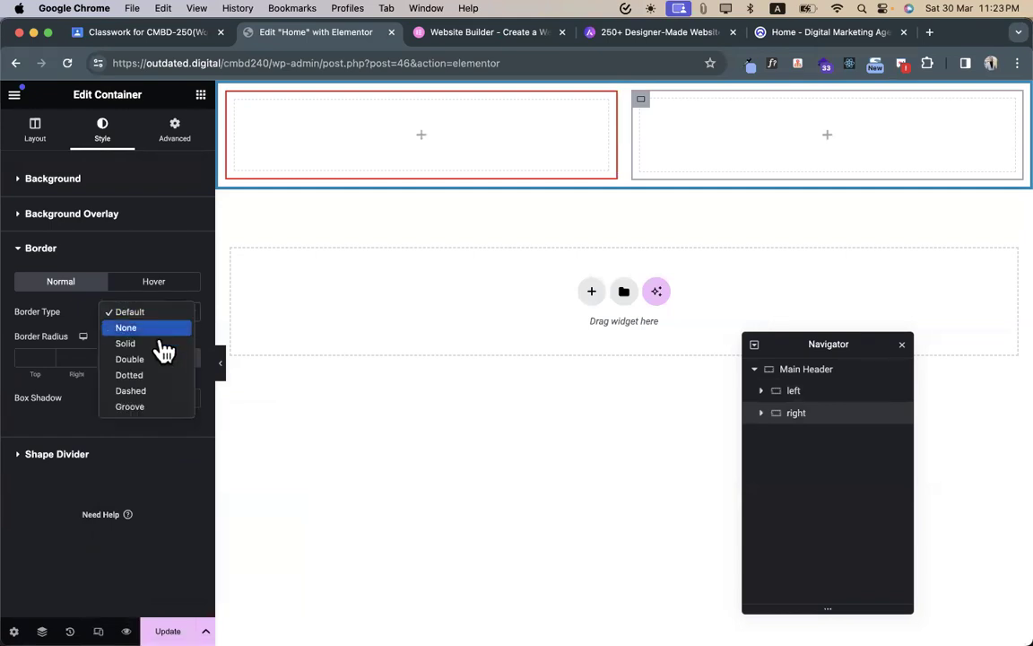
{"action": "left_click", "coordinate": [159, 344]}
{"action": "left_click", "coordinate": [42, 356]}
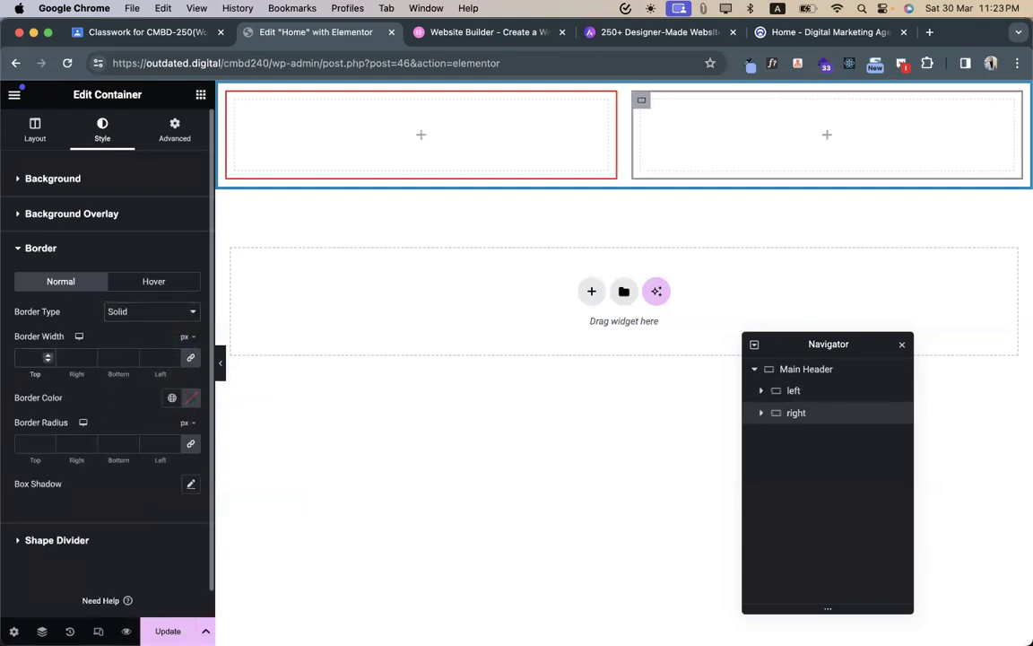
{"action": "type", "text": "2"}
- Set the right container's border to the custom green #50C21B and preview the bordered containers across the full page width
{"action": "left_click", "coordinate": [171, 398]}
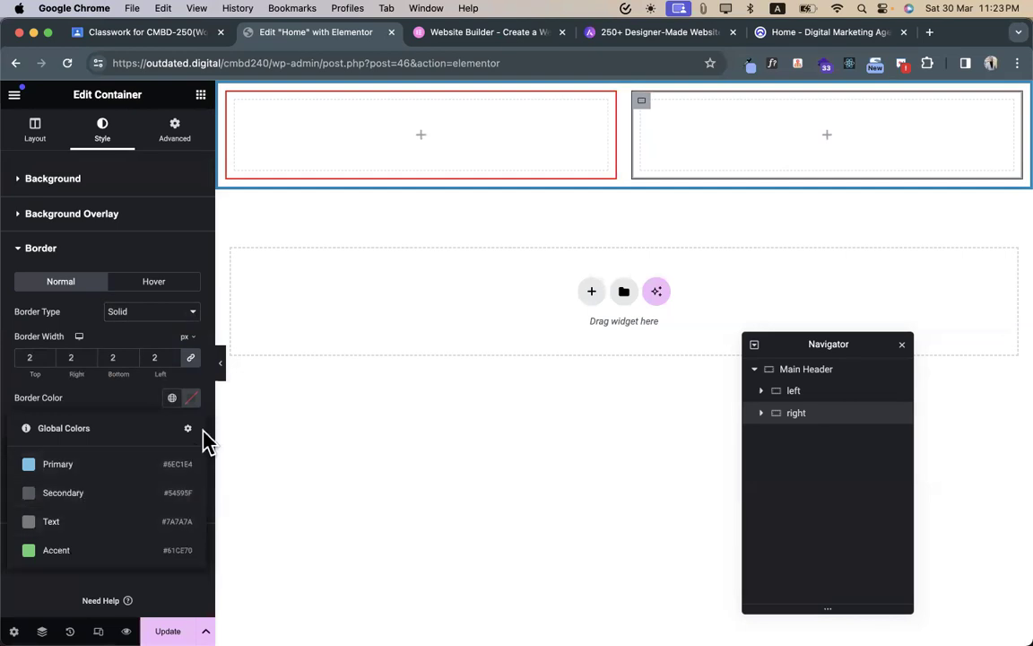
{"action": "left_click", "coordinate": [191, 397]}
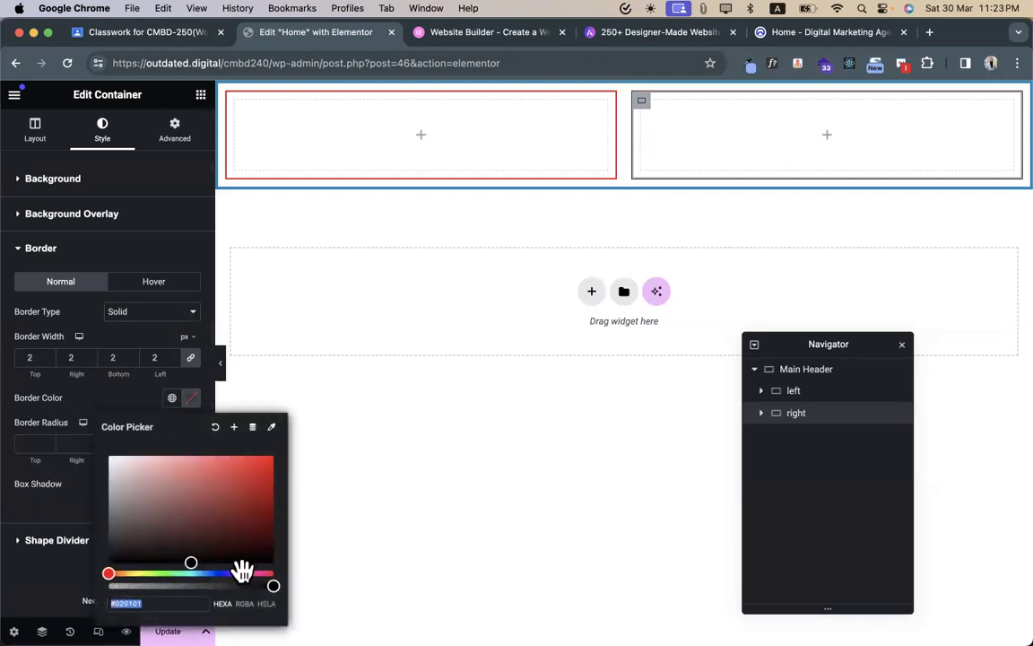
{"action": "left_click", "coordinate": [246, 574]}
{"action": "left_click", "coordinate": [264, 498]}
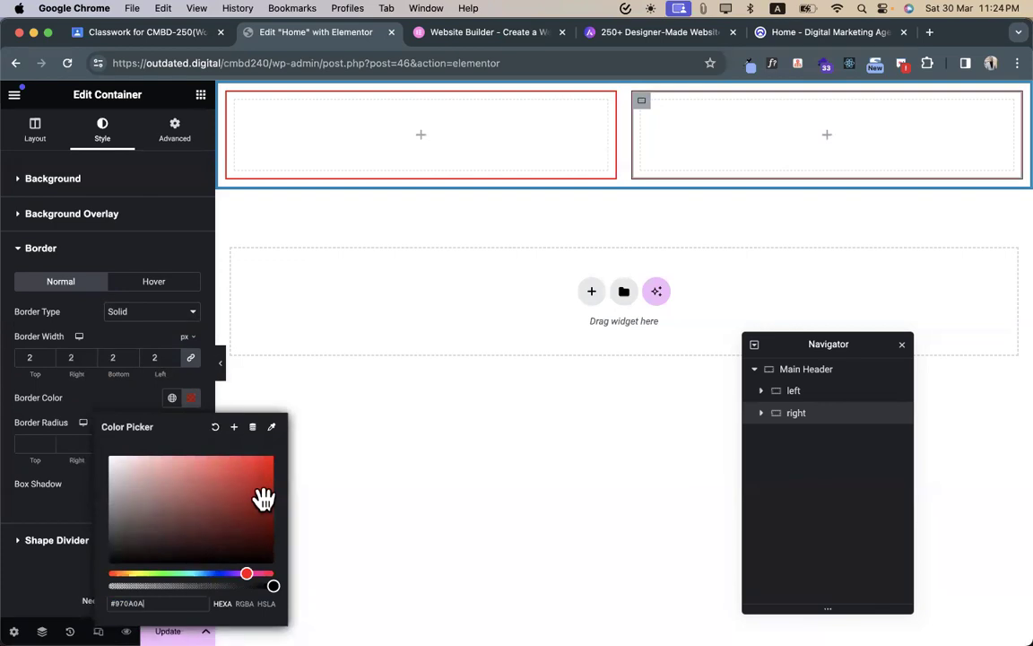
{"action": "left_click", "coordinate": [154, 573]}
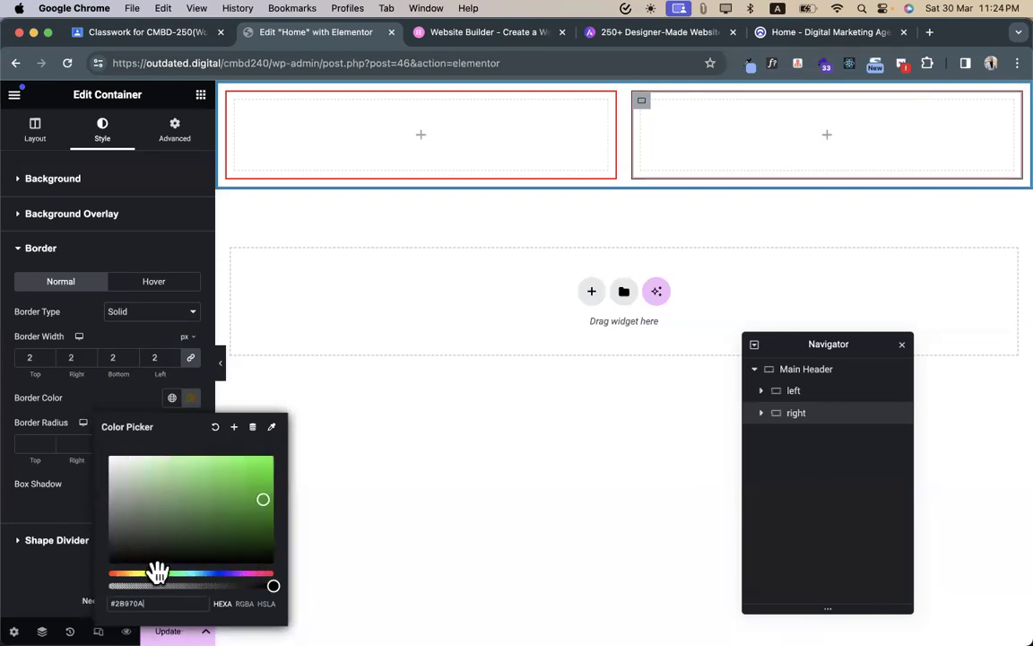
{"action": "left_click", "coordinate": [242, 484]}
{"action": "left_click", "coordinate": [250, 480]}
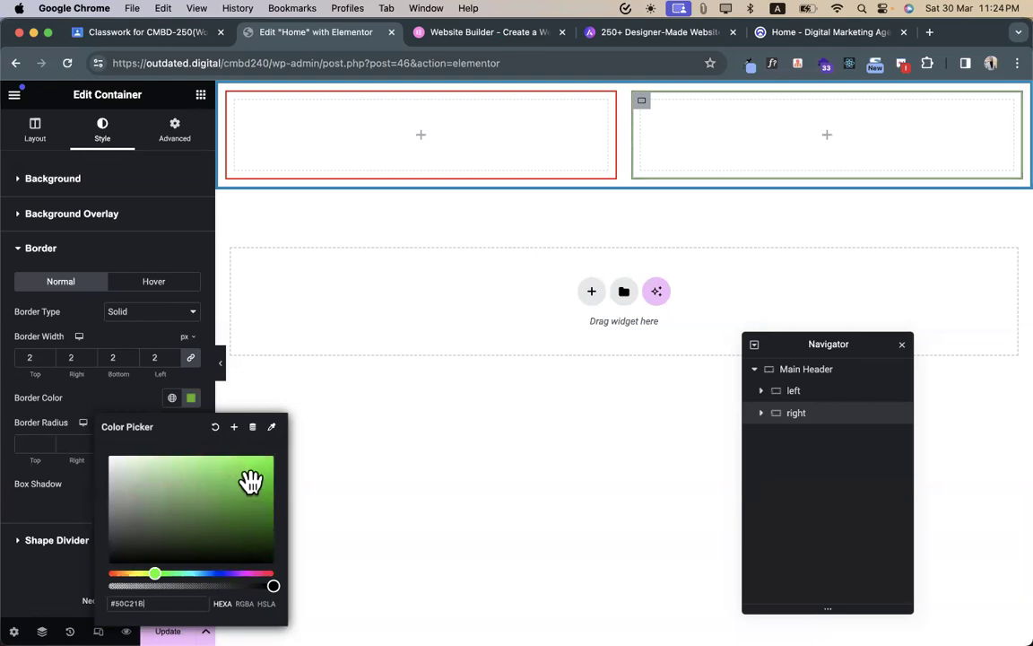
{"action": "left_click", "coordinate": [120, 407]}
{"action": "left_click", "coordinate": [222, 363]}
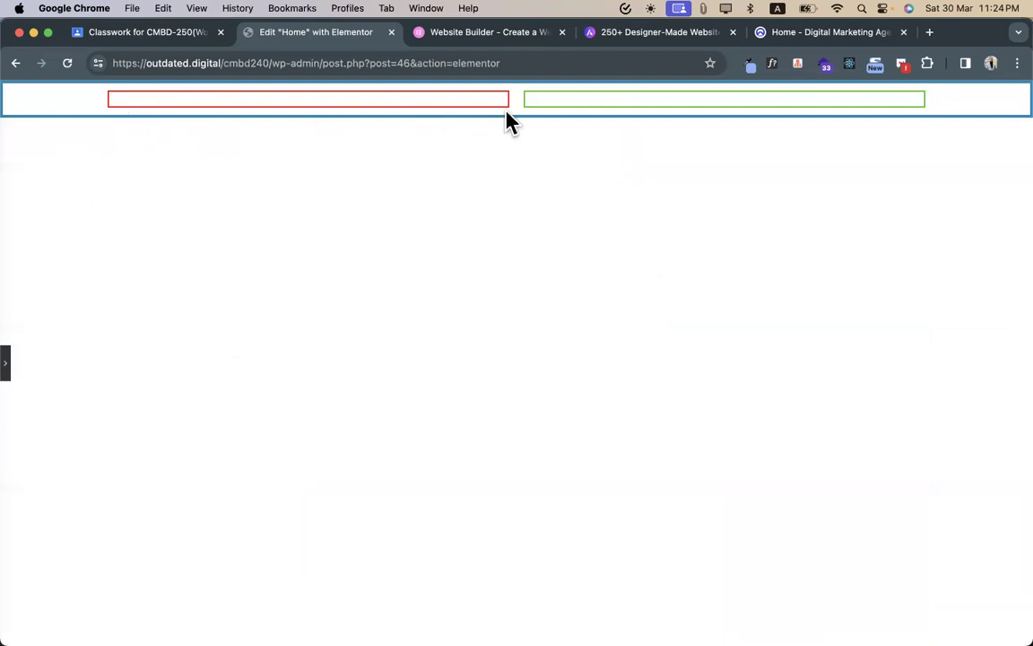
{"action": "left_click", "coordinate": [7, 362]}
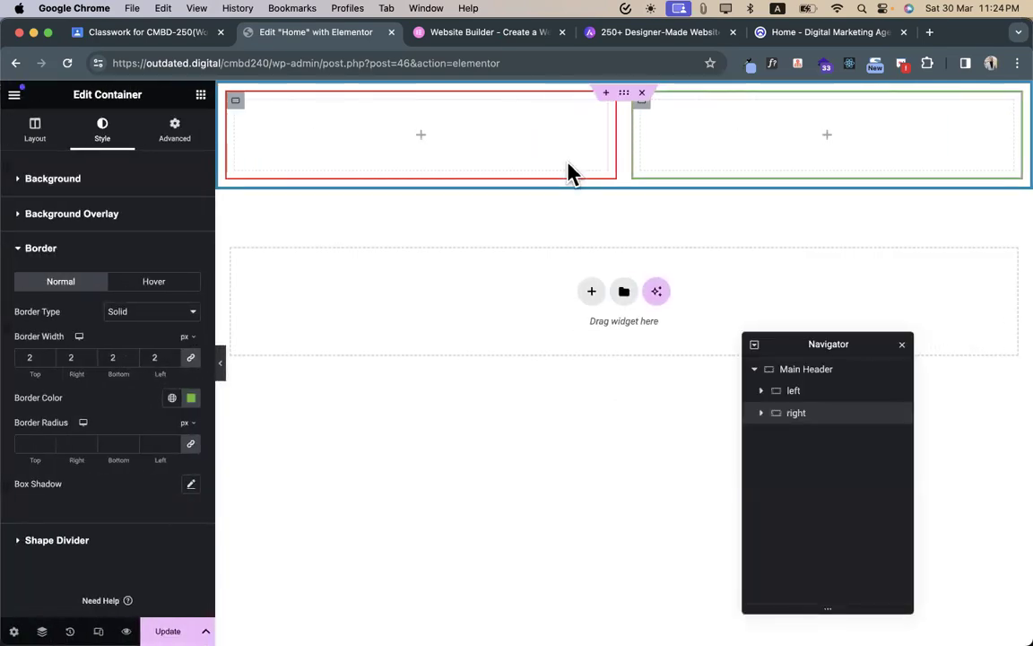
- Set the Main Header container's minimum height to 357 px, preview it at full page width, and display the widget library
{"action": "left_click", "coordinate": [623, 95]}
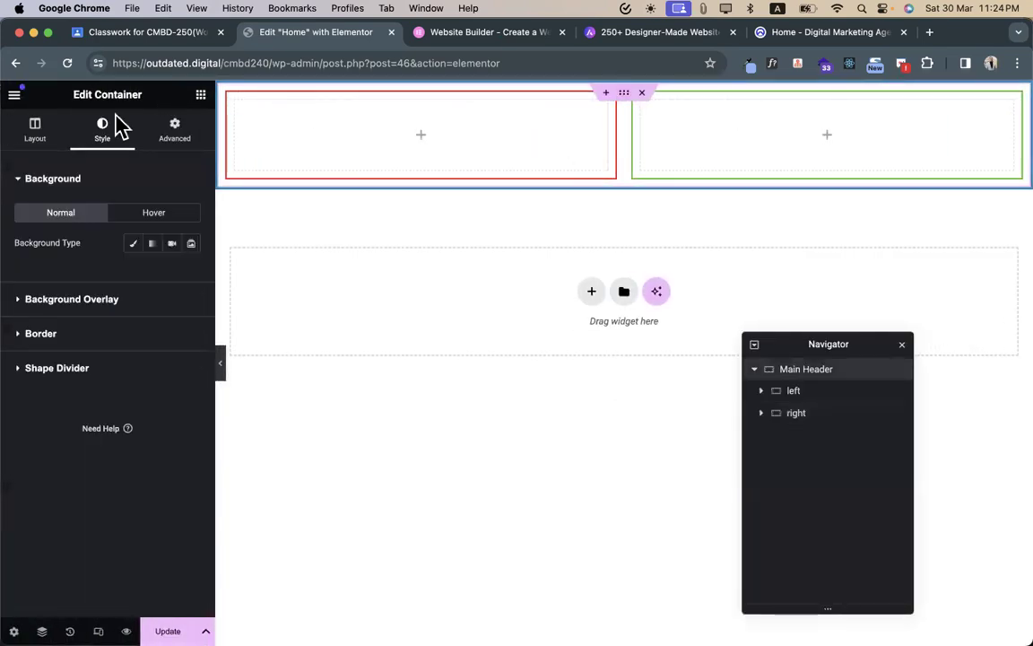
{"action": "left_click", "coordinate": [54, 134]}
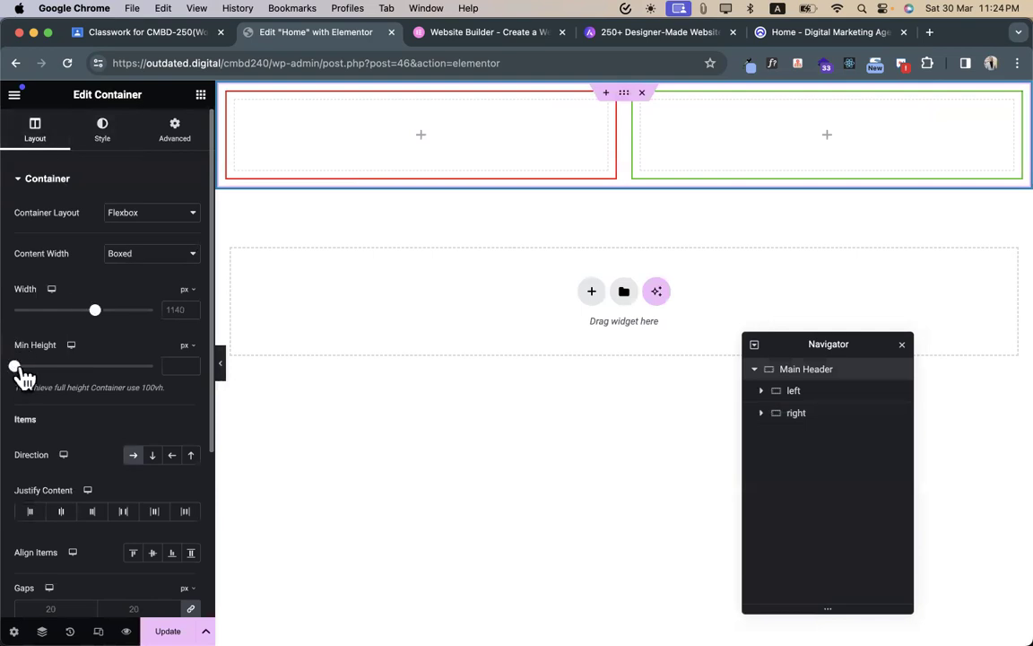
{"action": "left_click_drag", "start_coordinate": [15, 367], "coordinate": [50, 366]}
{"action": "left_click", "coordinate": [221, 366]}
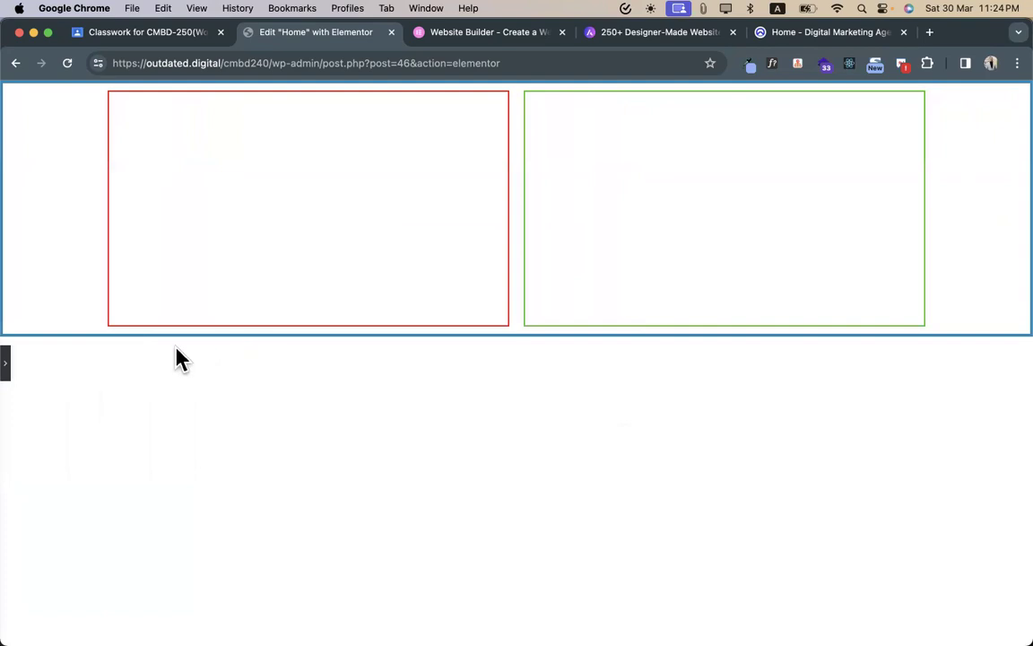
{"action": "left_click", "coordinate": [7, 364]}
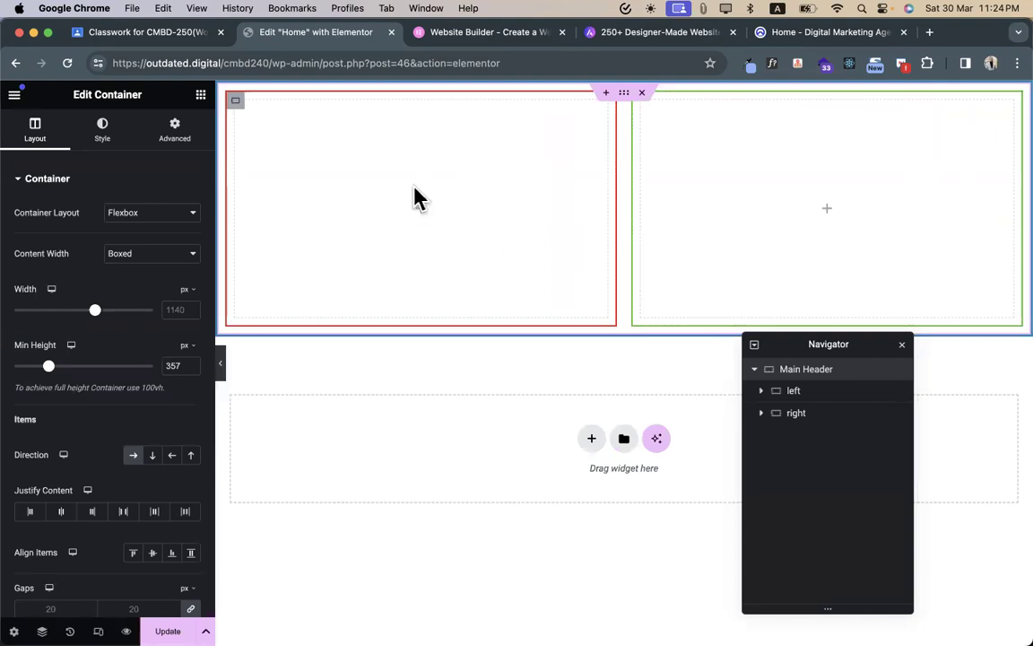
{"action": "left_click", "coordinate": [200, 97]}
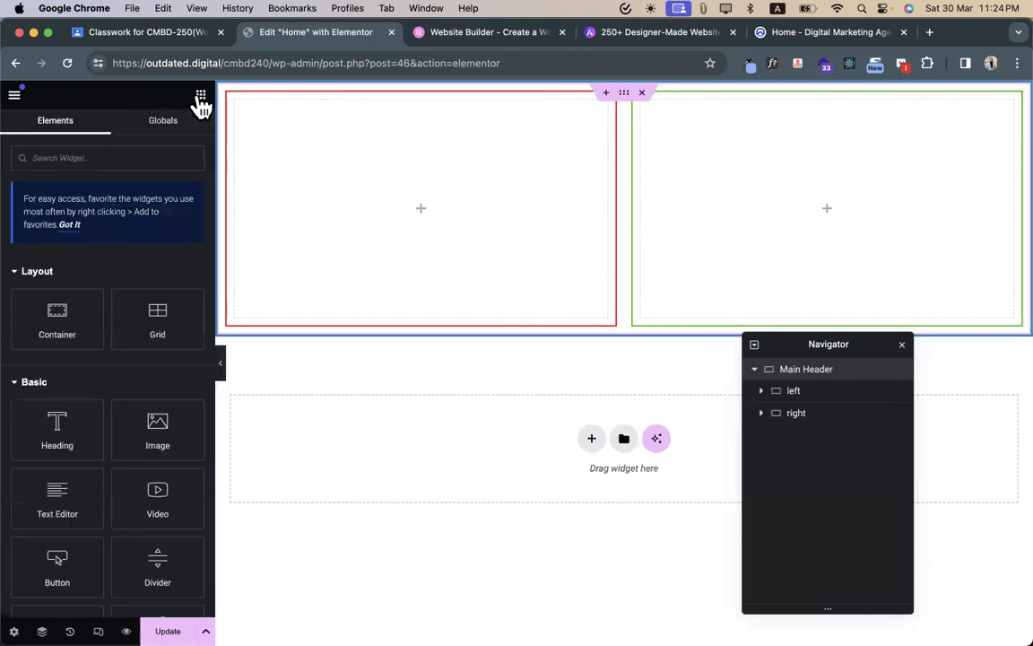
- Switch to the Delectus demo page and open the browser's developer tools, leaving more of the page visible above them
{"action": "left_click", "coordinate": [843, 34]}
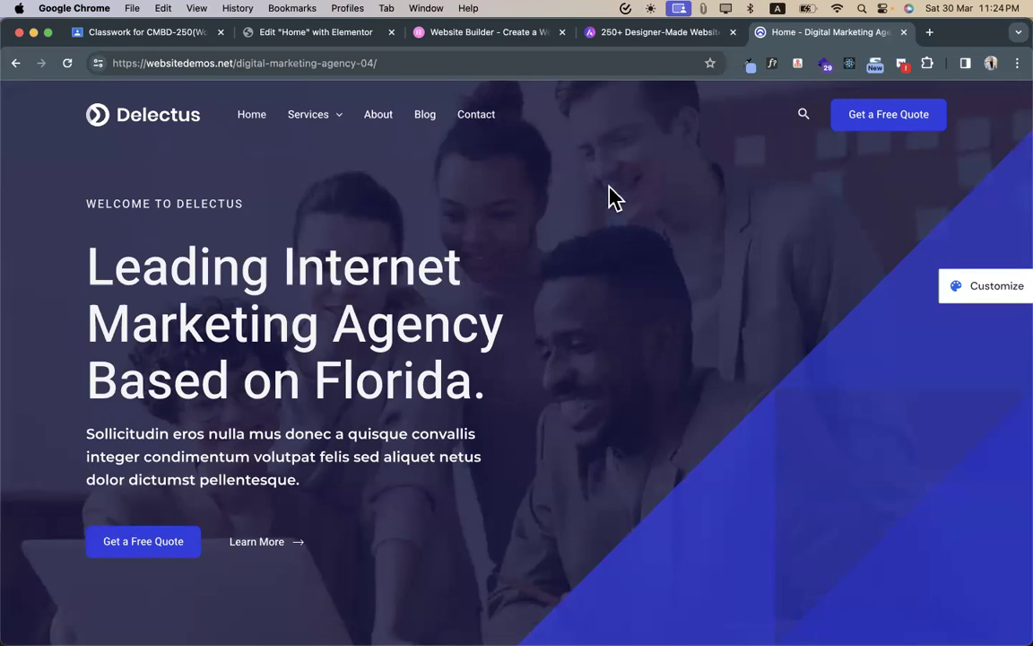
{"action": "right_click", "coordinate": [610, 197]}
{"action": "left_click", "coordinate": [583, 213]}
{"action": "right_click", "coordinate": [598, 338]}
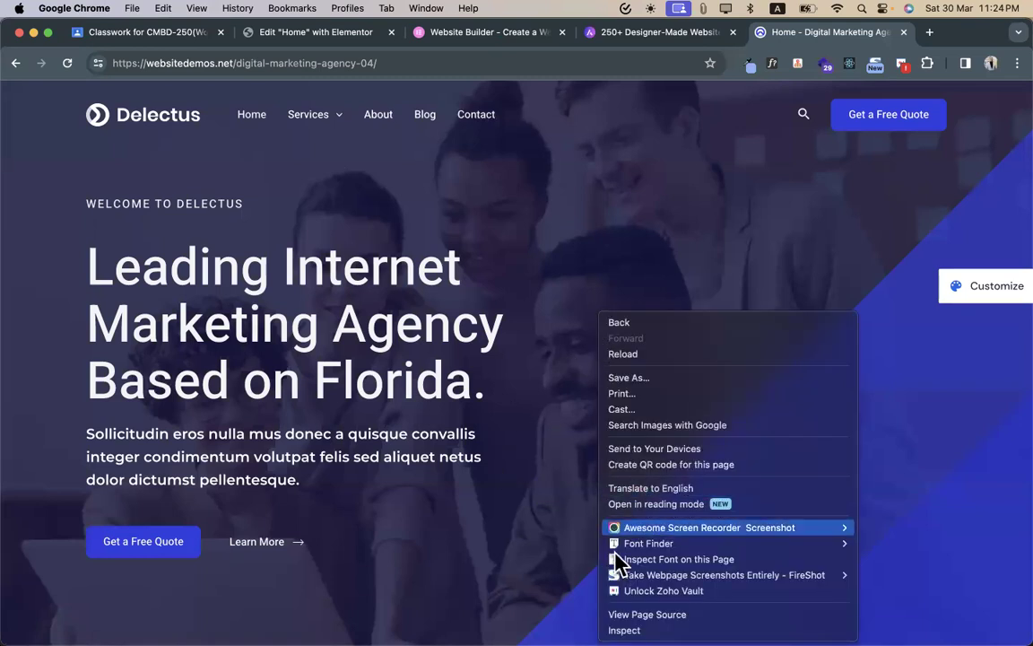
{"action": "left_click", "coordinate": [628, 629]}
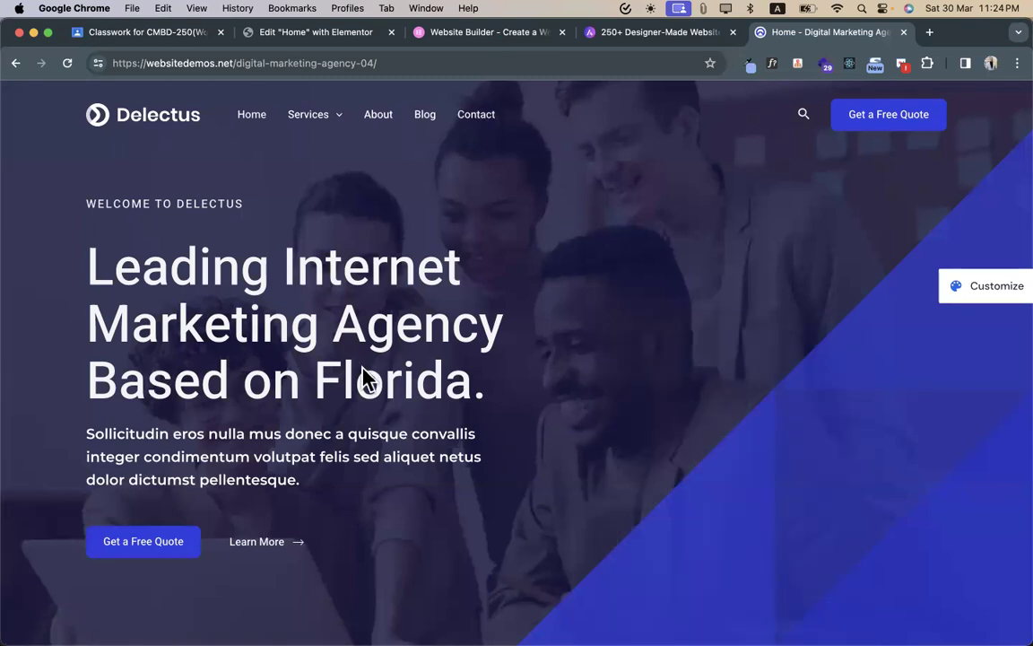
{"action": "left_click", "coordinate": [52, 205]}
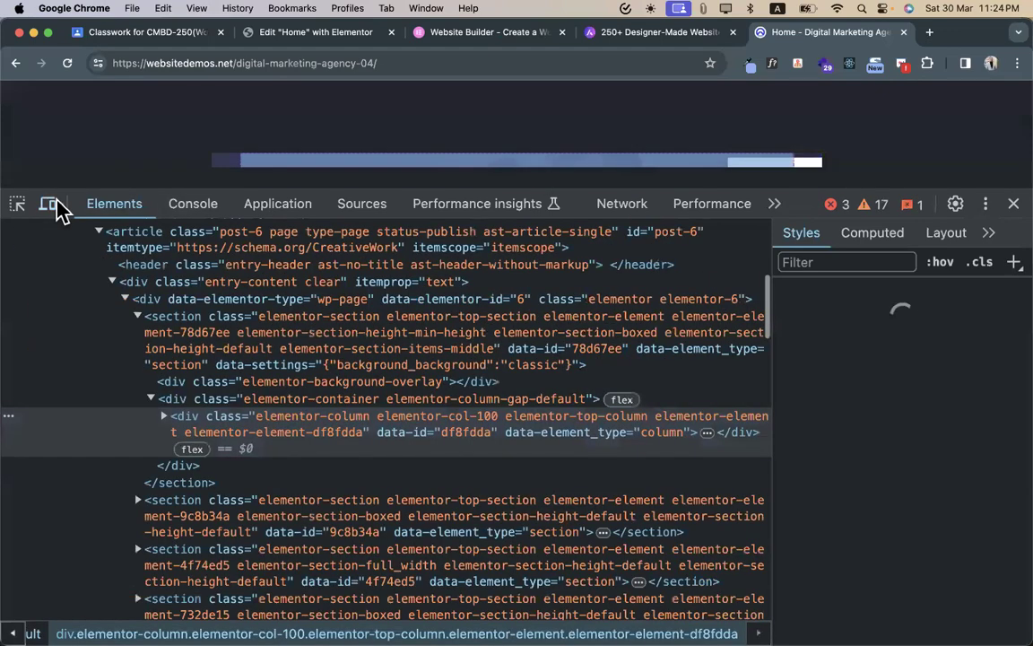
{"action": "left_click_drag", "start_coordinate": [619, 190], "coordinate": [593, 282]}
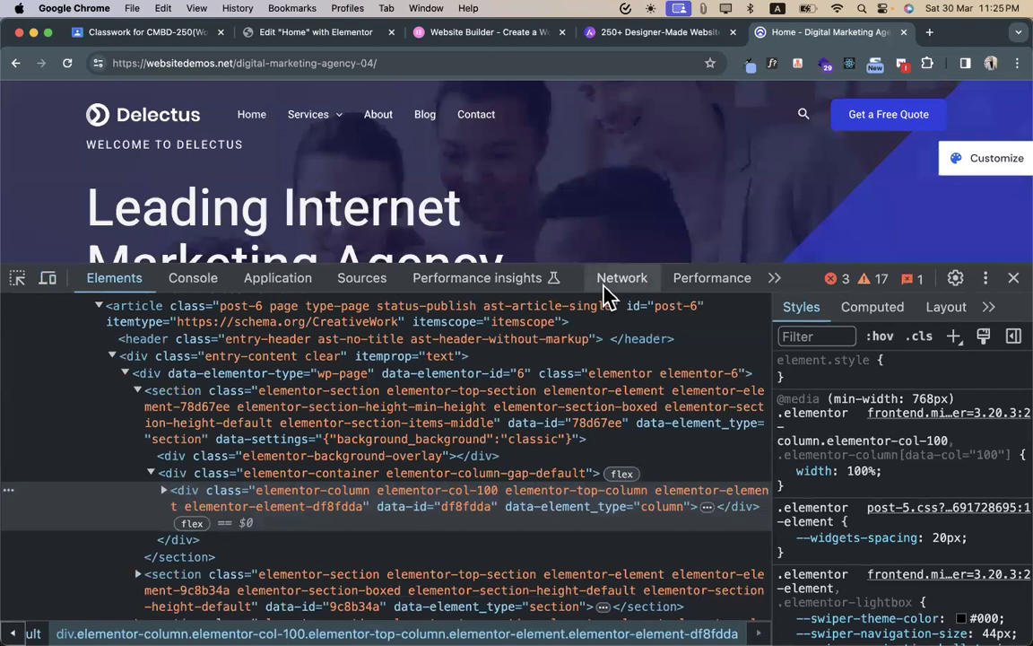
- Show the demo page's network image requests at a smaller developer tools zoom and reload the page to capture them
{"action": "left_click", "coordinate": [605, 287]}
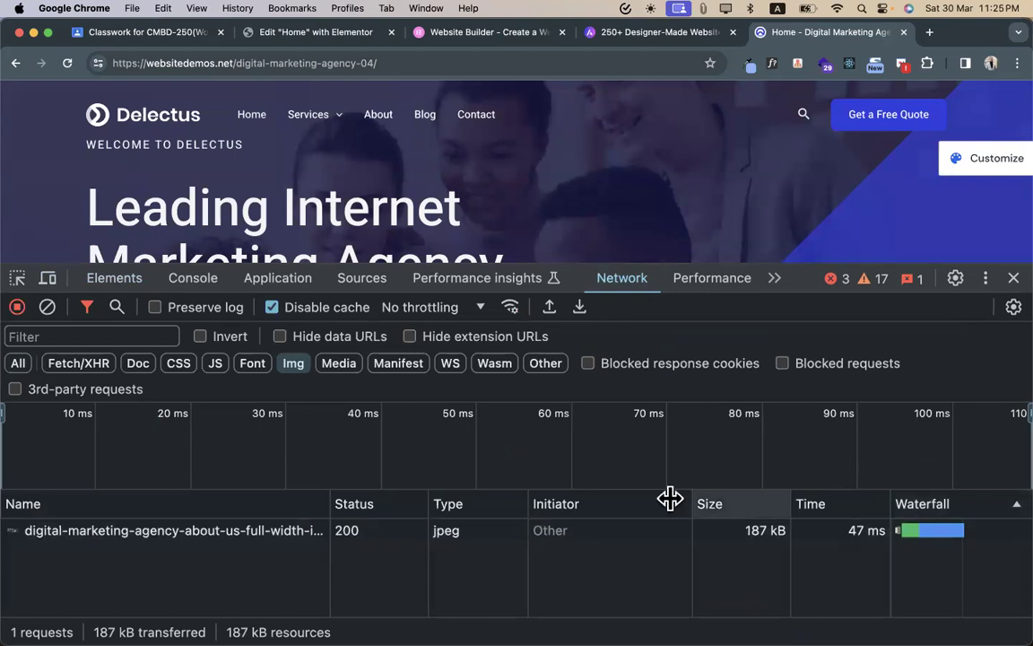
{"action": "left_click", "coordinate": [634, 501]}
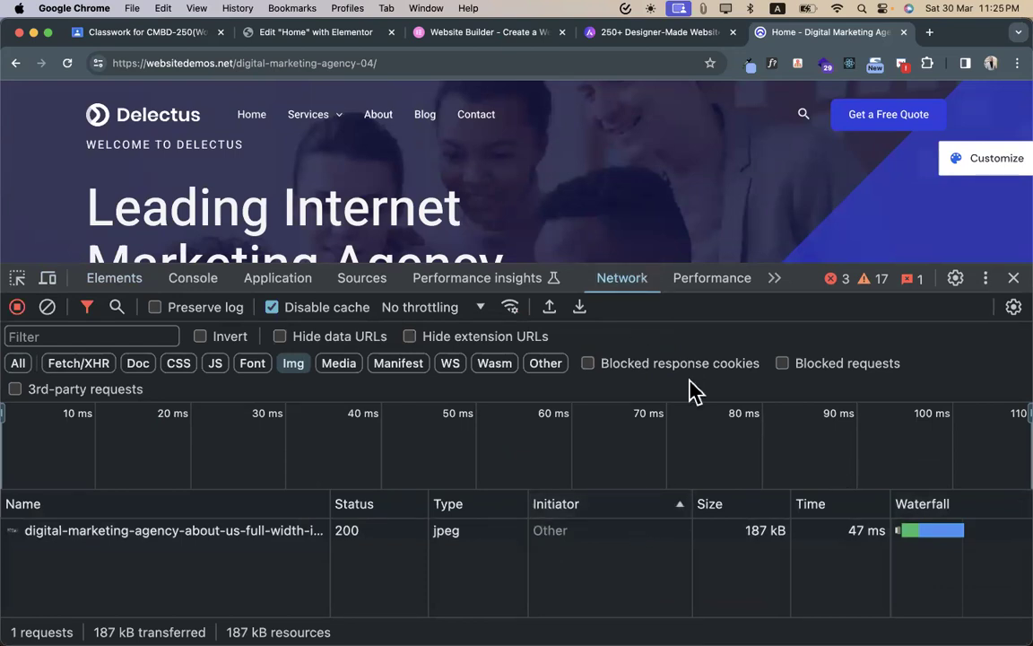
{"action": "key", "text": "super+minus"}
{"action": "key", "text": "super+minus"}
{"action": "key", "text": "super+minus"}
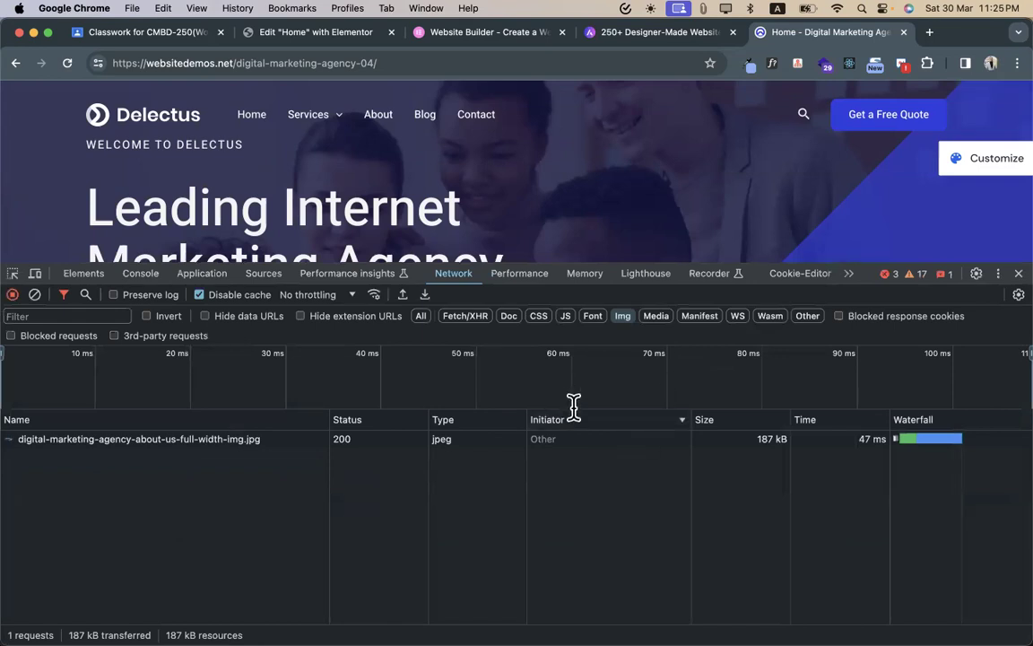
{"action": "left_click", "coordinate": [68, 63]}
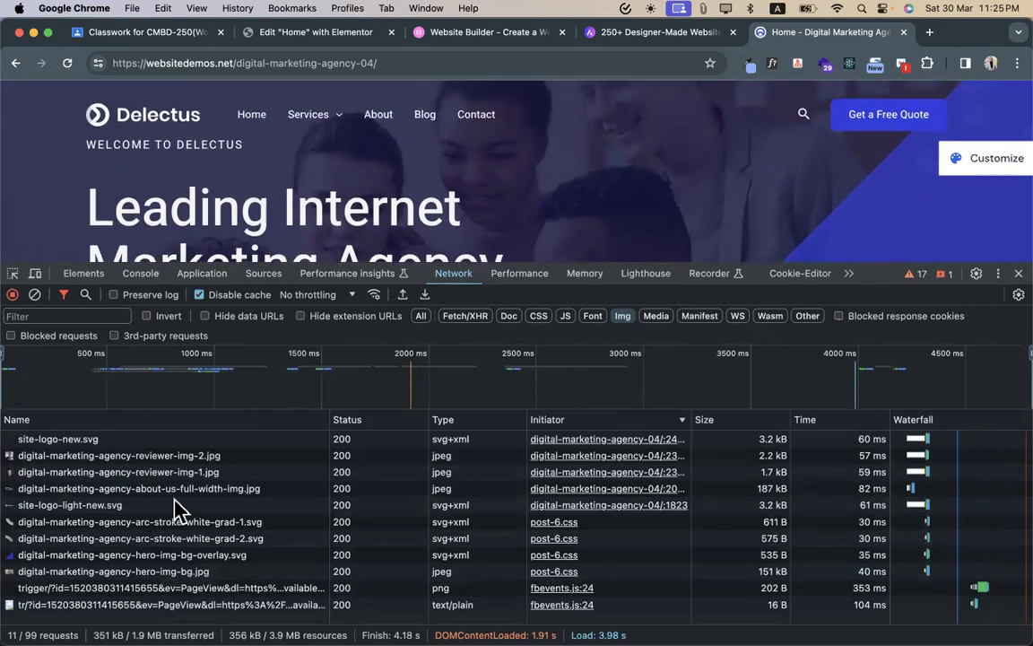
- Preview the captured images site-logo-new.svg, digital-marketing-agency-reviewer-img-2.jpg and digital-marketing-agency-about-us-full-width-img.jpg
{"action": "left_click", "coordinate": [99, 441]}
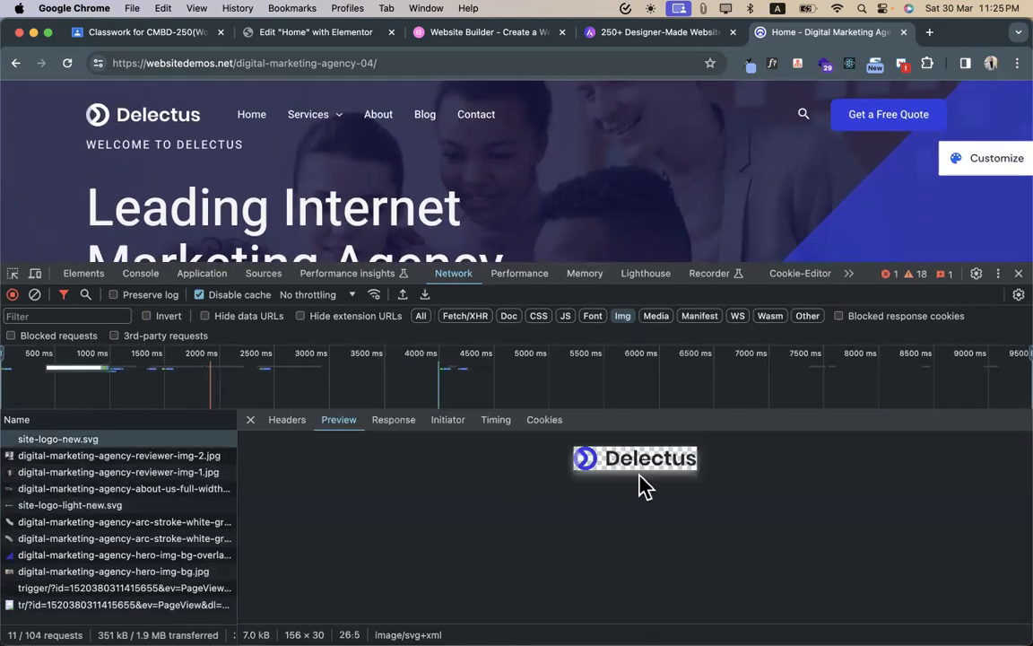
{"action": "scroll", "coordinate": [104, 458], "scroll_direction": "up", "scroll_amount": 3}
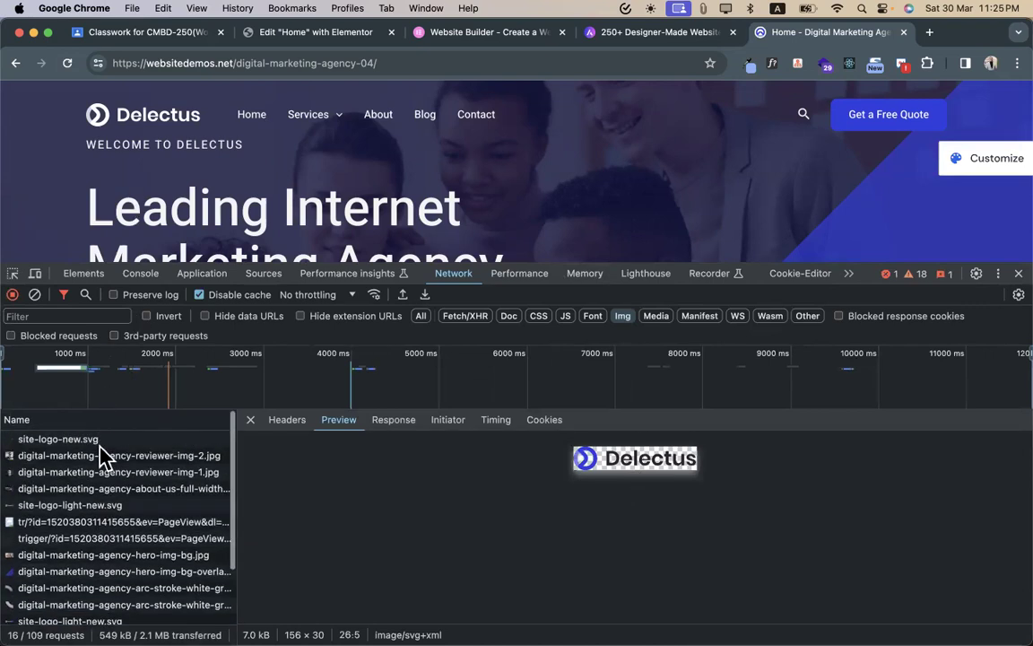
{"action": "left_click", "coordinate": [56, 457]}
{"action": "left_click", "coordinate": [63, 489]}
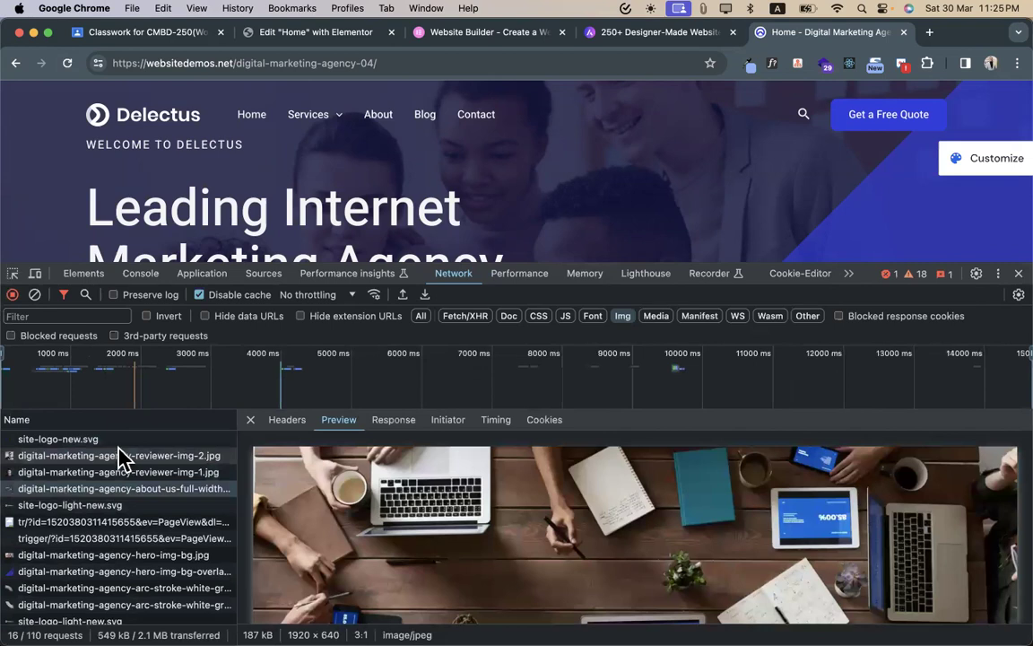
- Preview the captured site-logo-light-new.svg image and close the developer tools
{"action": "left_click", "coordinate": [70, 507]}
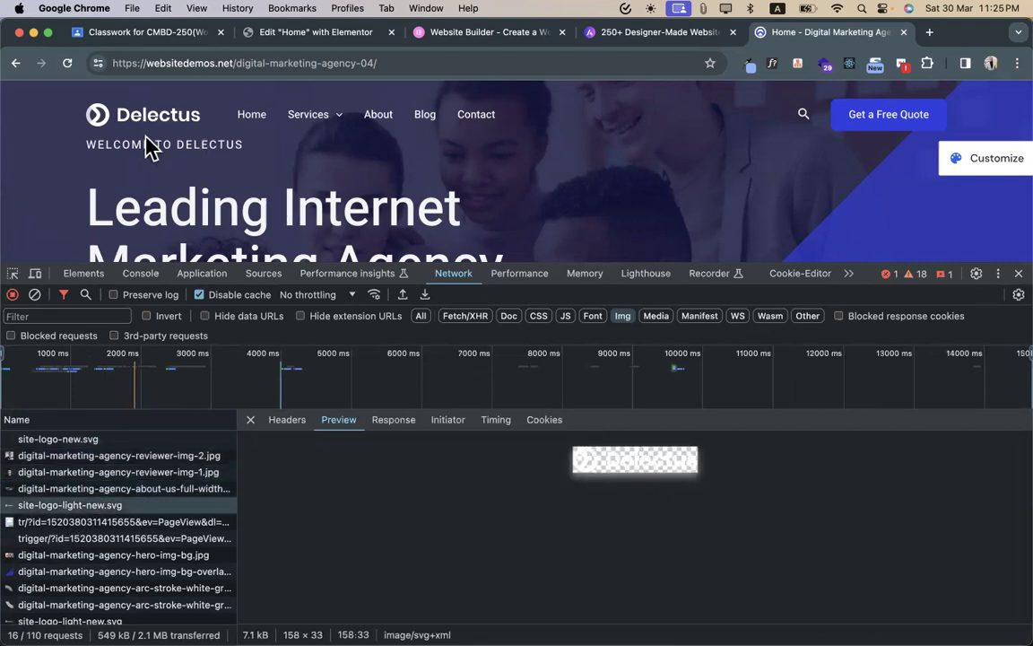
{"action": "right_click", "coordinate": [642, 468]}
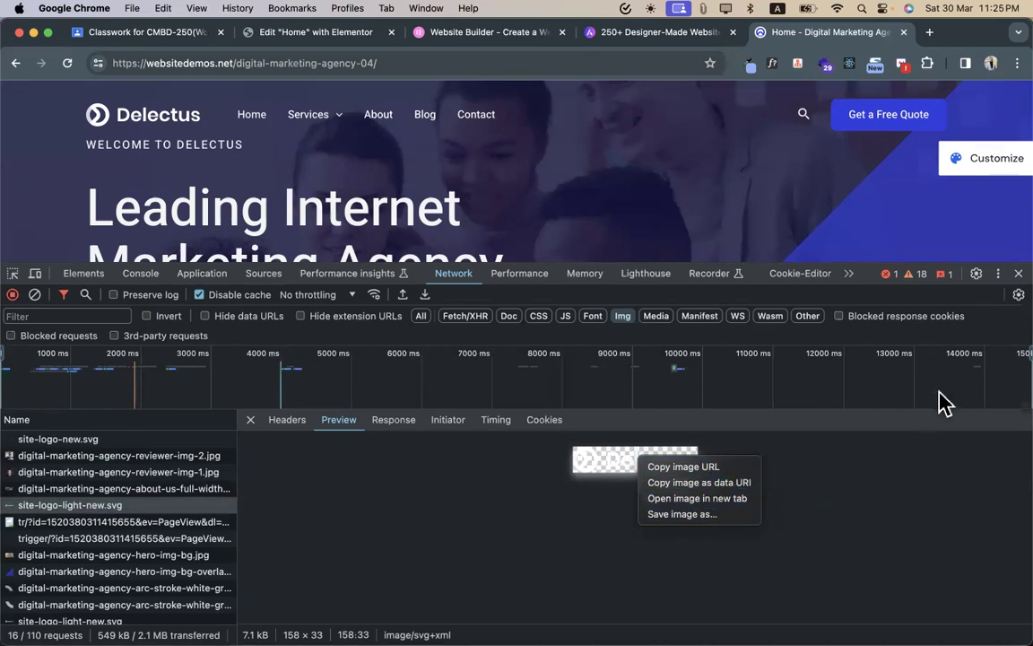
{"action": "left_click", "coordinate": [1016, 283]}
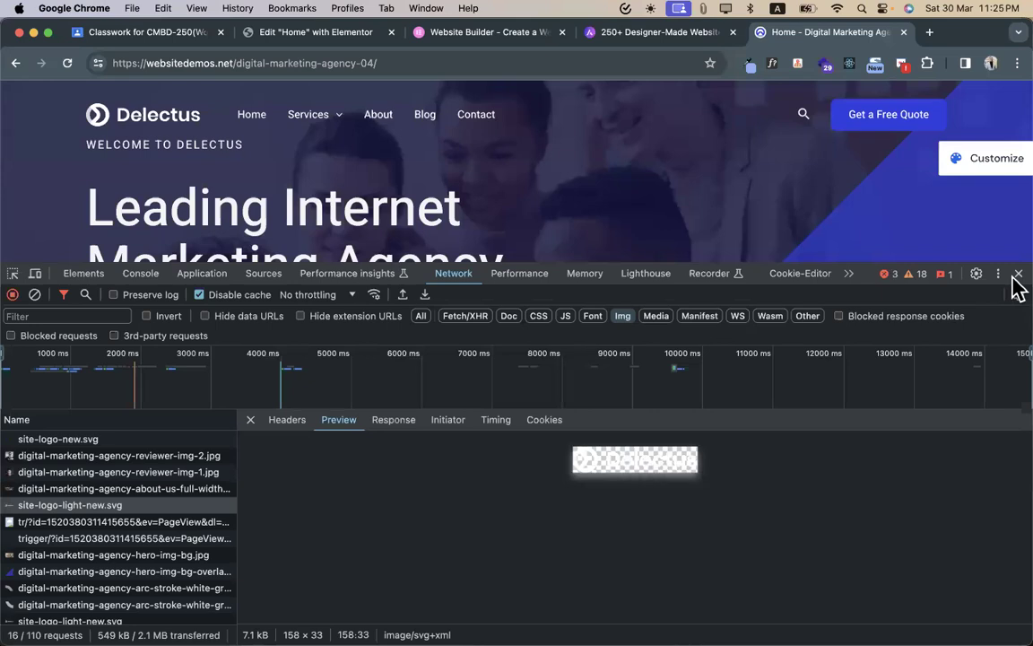
{"action": "left_click", "coordinate": [1018, 273]}
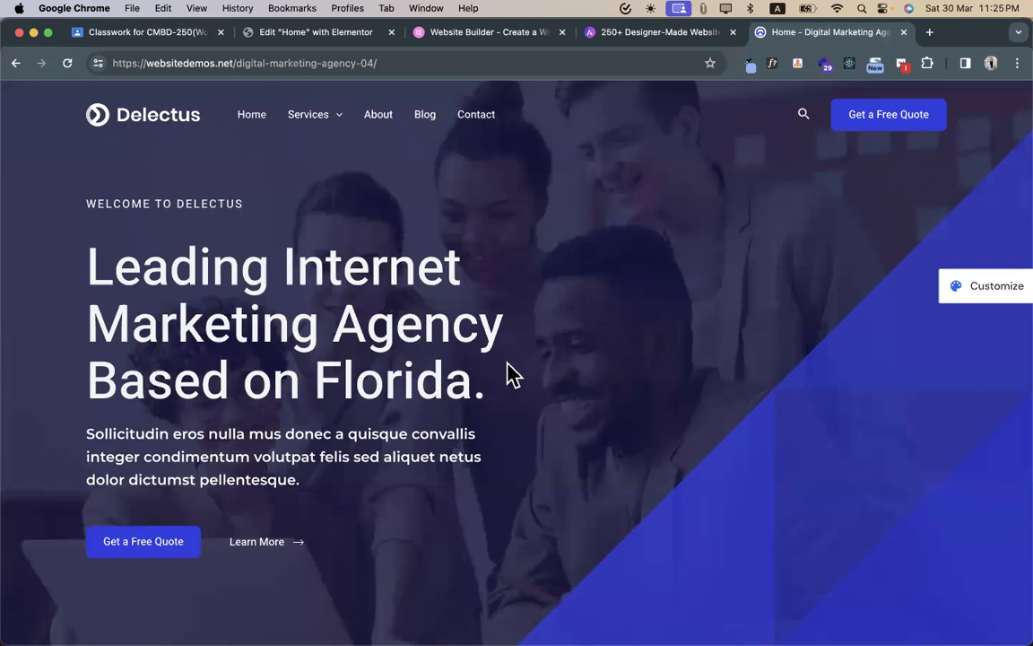
- Reopen the developer tools on the demo page, show only image network requests, and reload the page to capture them
{"action": "right_click", "coordinate": [595, 279]}
{"action": "left_click", "coordinate": [633, 591]}
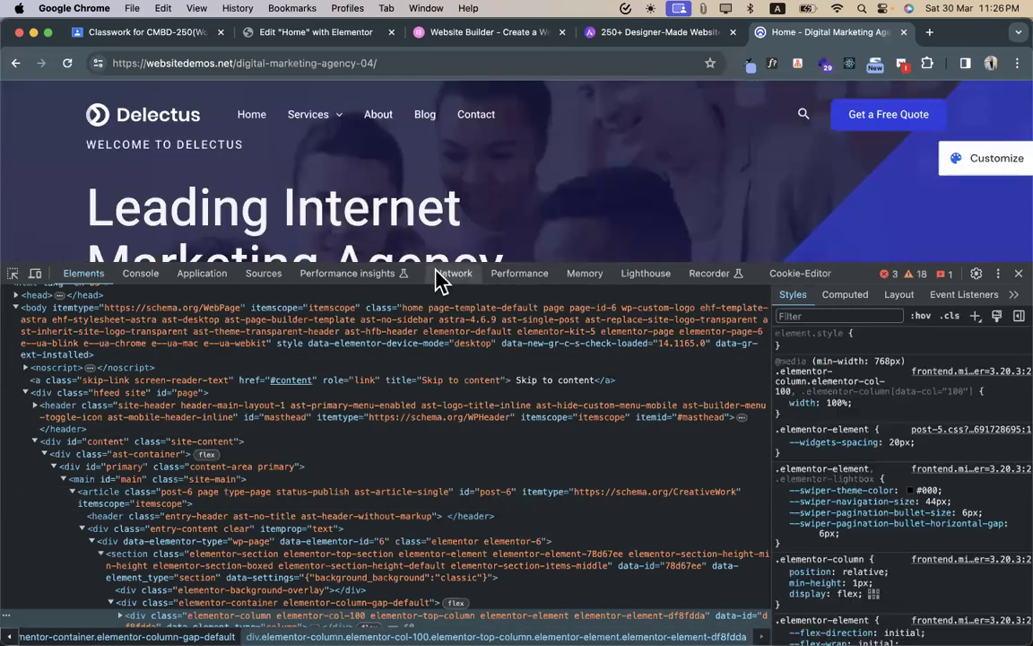
{"action": "left_click", "coordinate": [454, 275]}
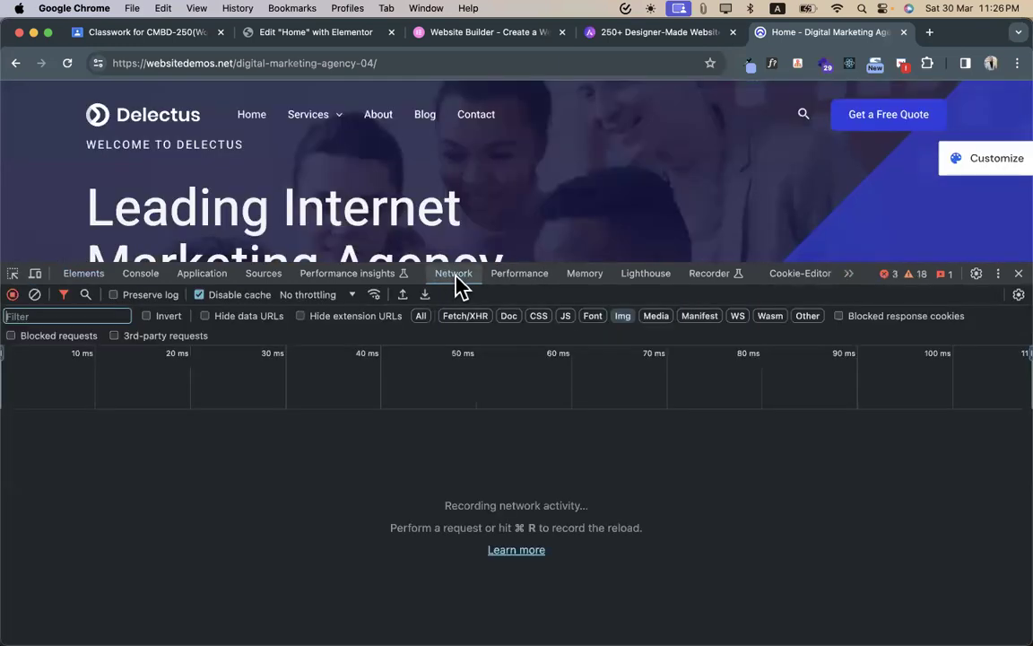
{"action": "left_click", "coordinate": [622, 316]}
{"action": "left_click", "coordinate": [67, 62]}
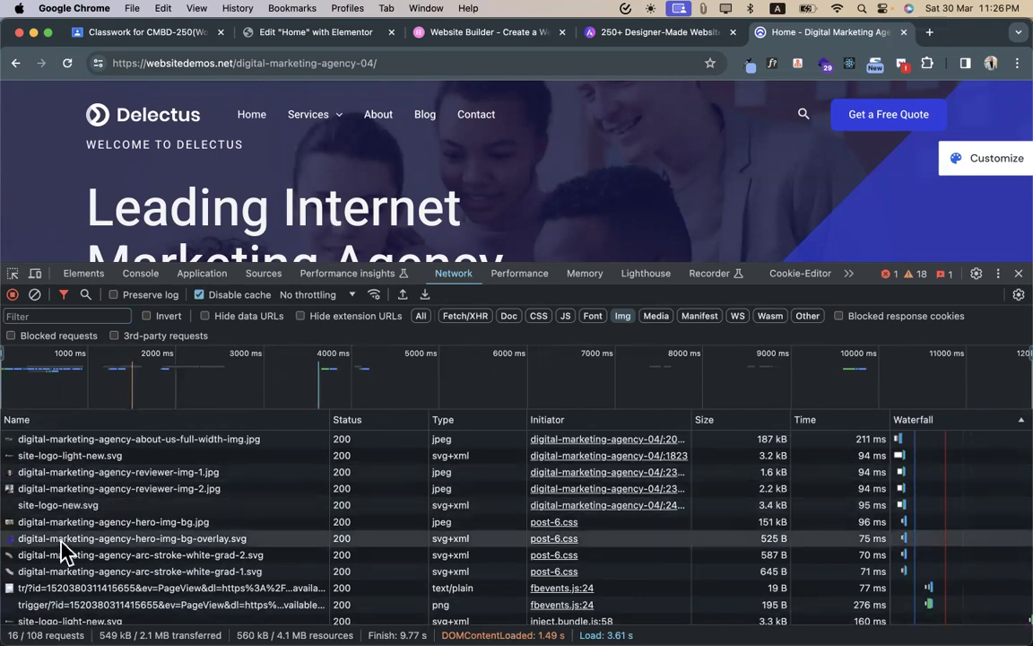
- Preview the captured site-logo-light-new.svg and save the logo image to the computer
{"action": "left_click", "coordinate": [79, 442]}
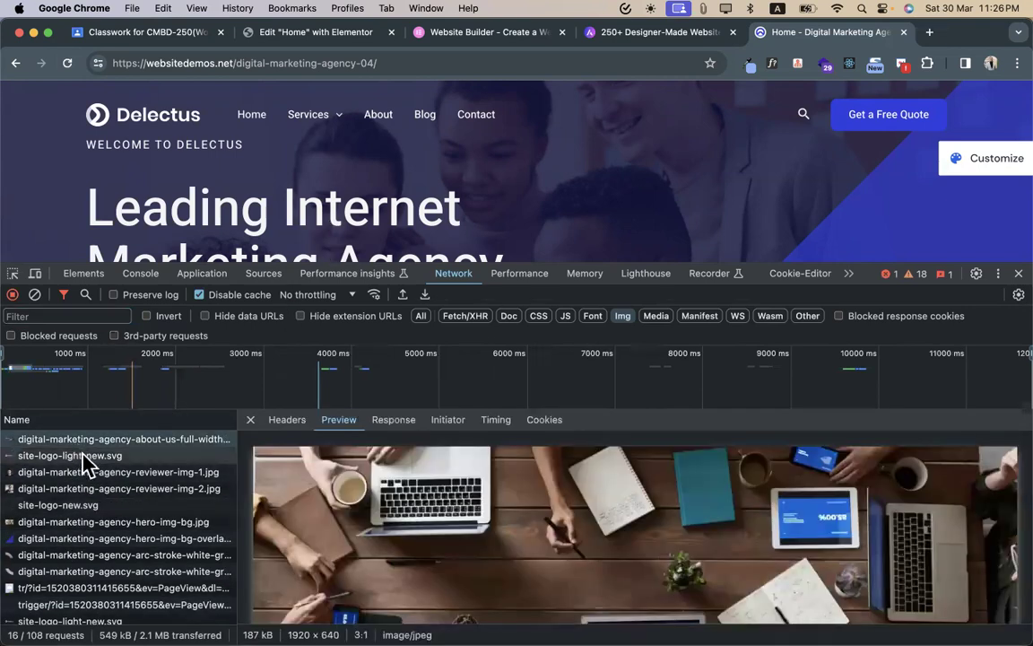
{"action": "left_click", "coordinate": [82, 456]}
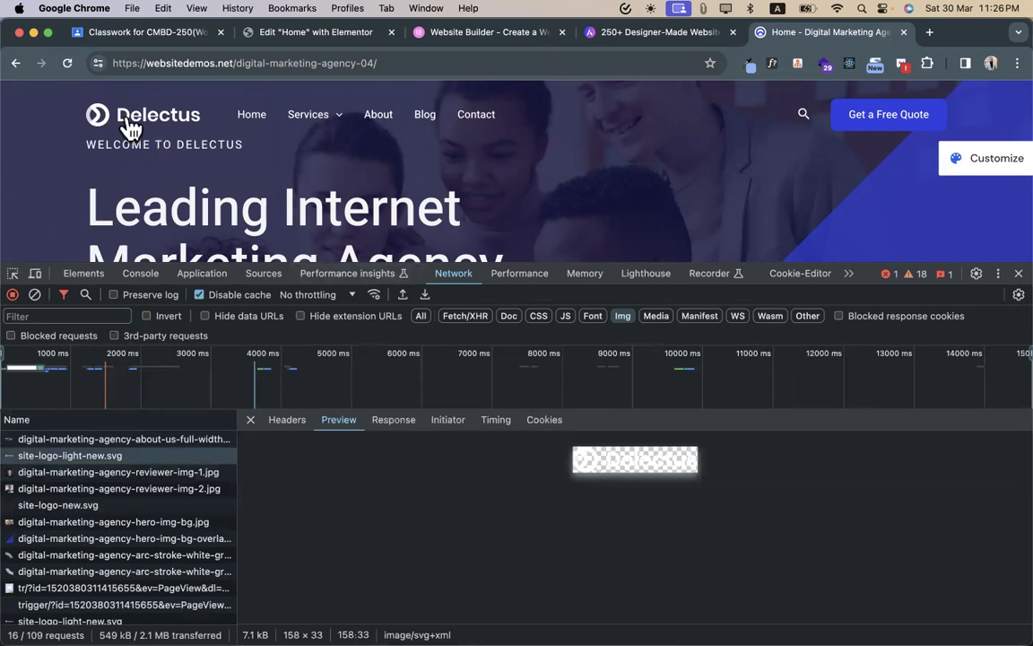
{"action": "right_click", "coordinate": [627, 473]}
{"action": "left_click", "coordinate": [694, 523]}
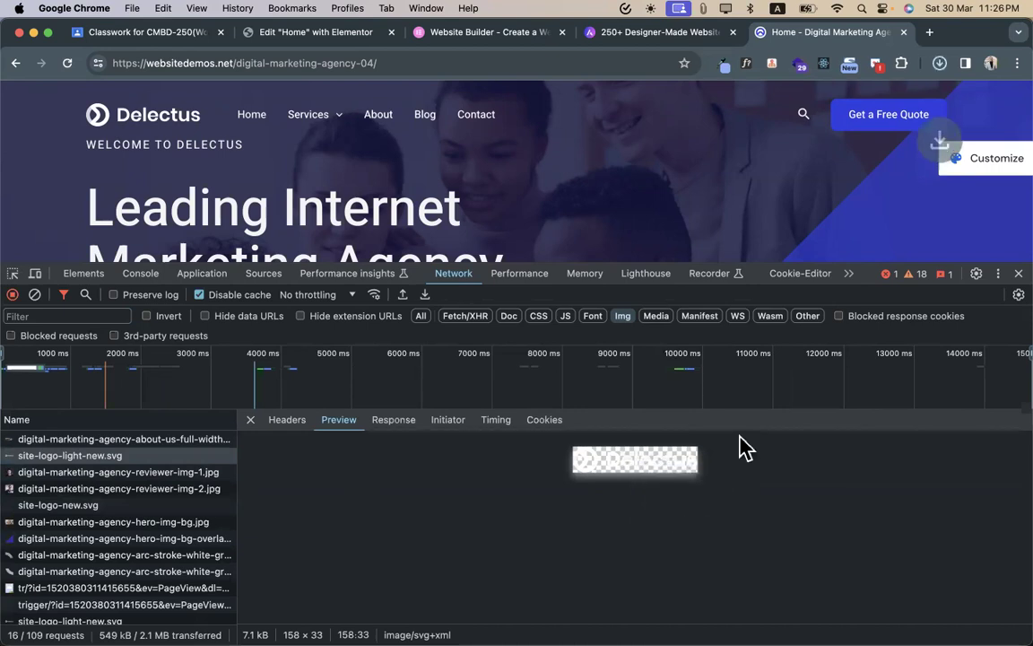
- Find the hero background photo digital-marketing-agency-hero-img-bg.jpg among the captured images and save it to the computer
{"action": "left_click", "coordinate": [27, 472]}
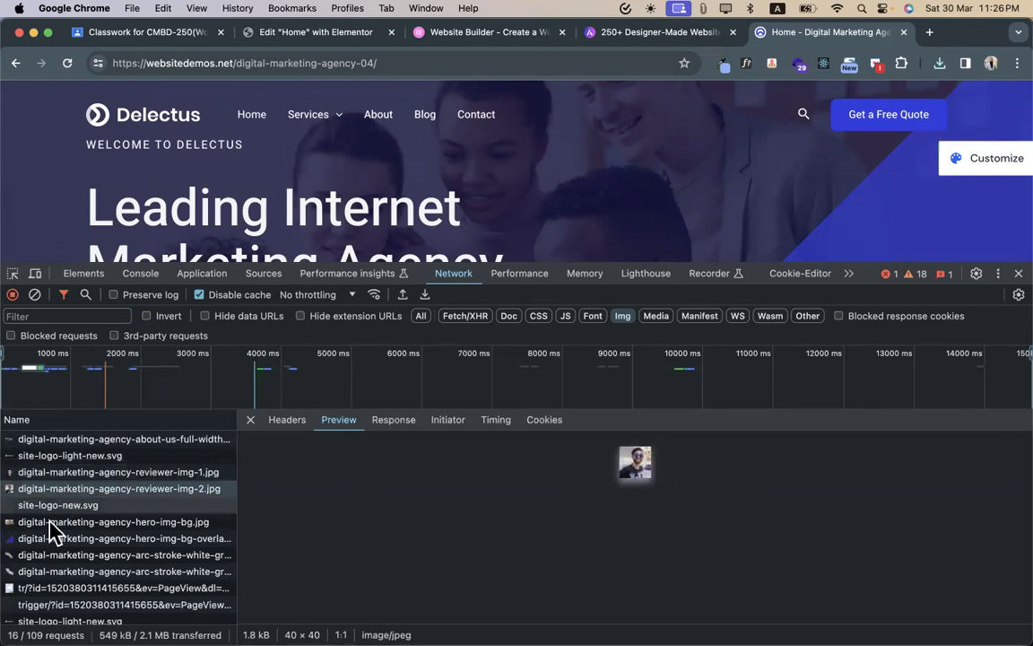
{"action": "left_click", "coordinate": [51, 509]}
{"action": "scroll", "coordinate": [54, 518], "scroll_direction": "down", "scroll_amount": 2}
{"action": "left_click", "coordinate": [81, 473]}
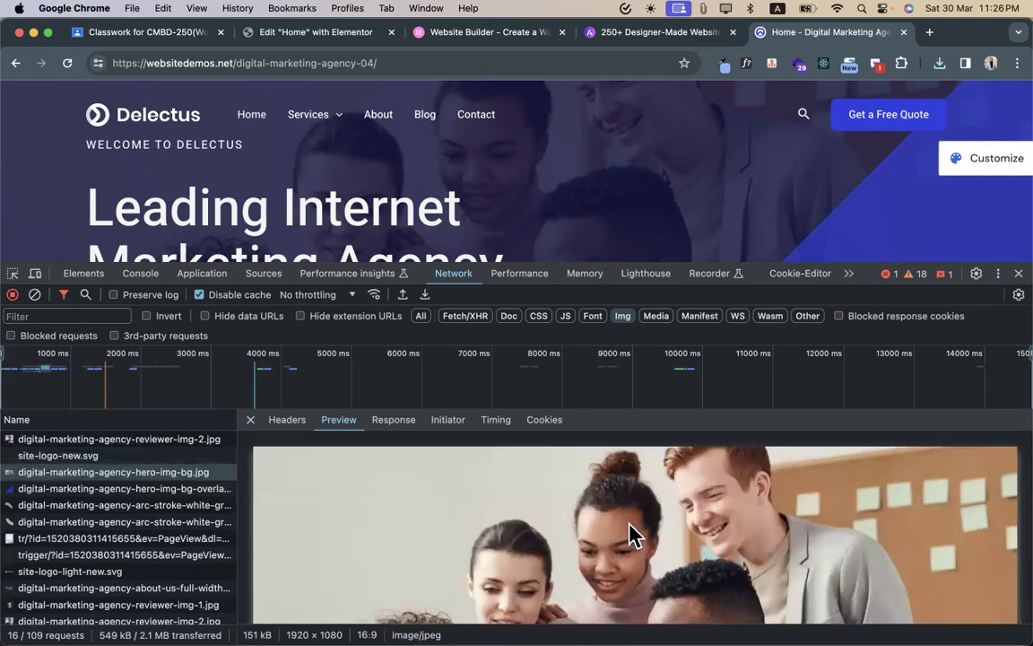
{"action": "right_click", "coordinate": [481, 507]}
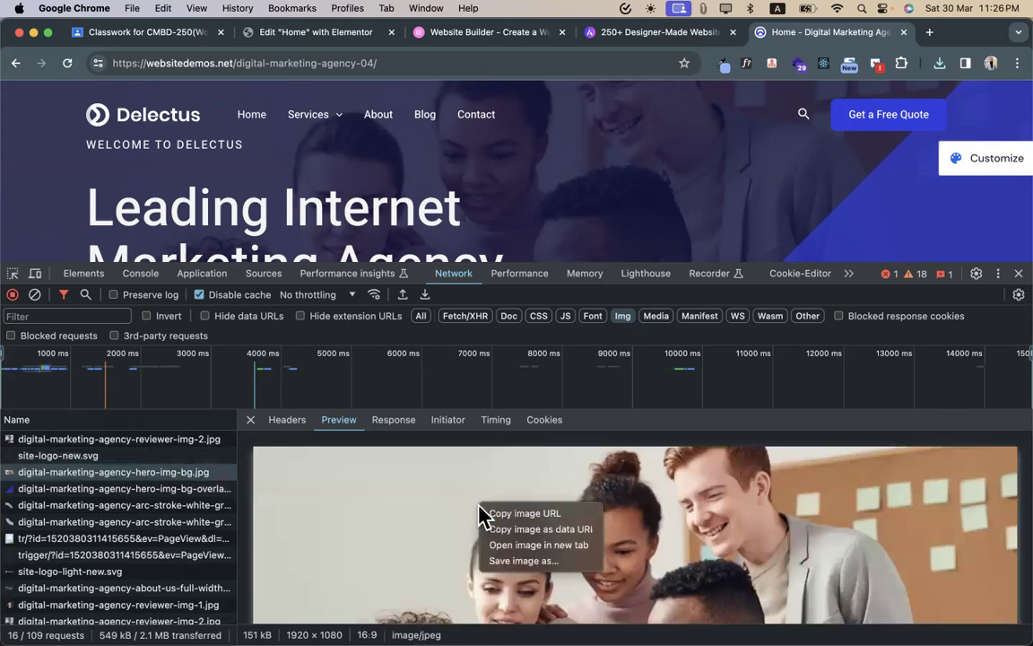
{"action": "left_click", "coordinate": [538, 563]}
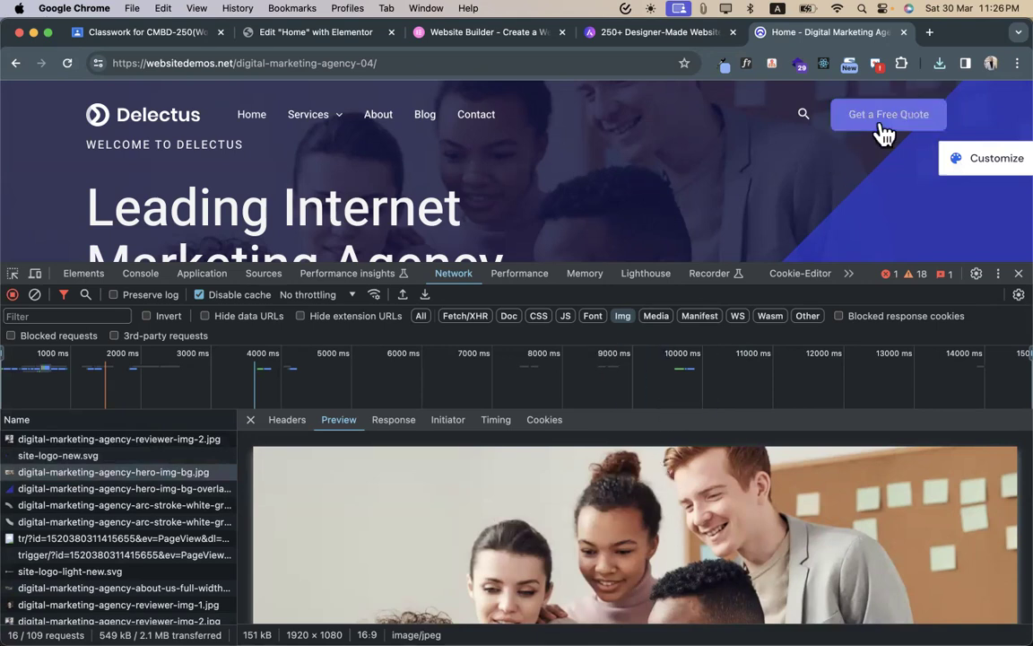
- Inspect the blue triangle overlay digital-marketing-agency-hero-img-bg-overlay.svg and save it to the computer
{"action": "left_click", "coordinate": [104, 488]}
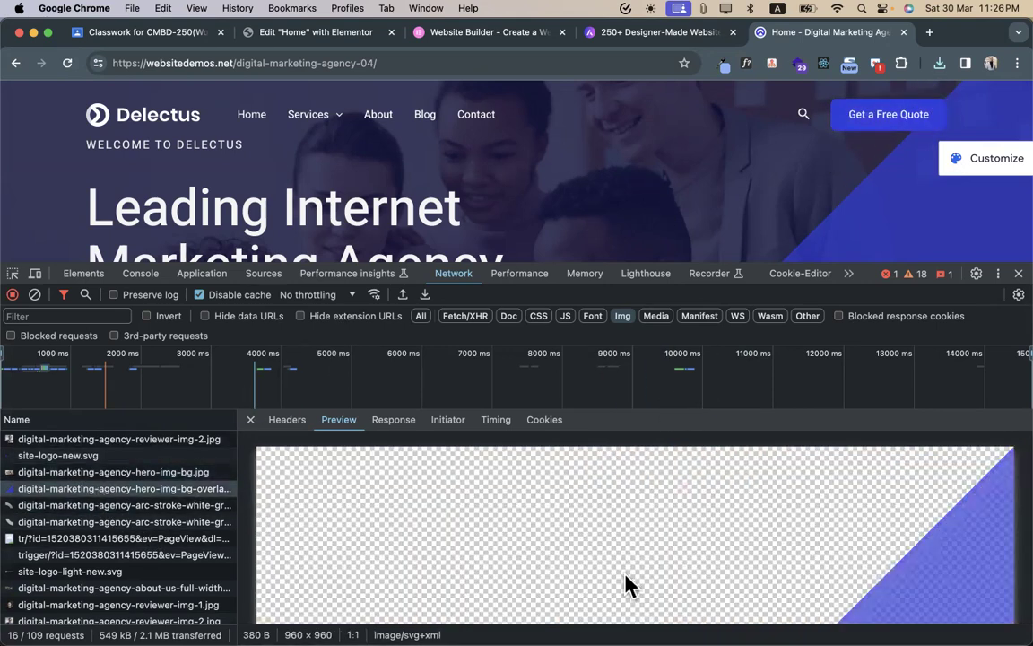
{"action": "scroll", "coordinate": [897, 559], "scroll_direction": "down", "scroll_amount": 10}
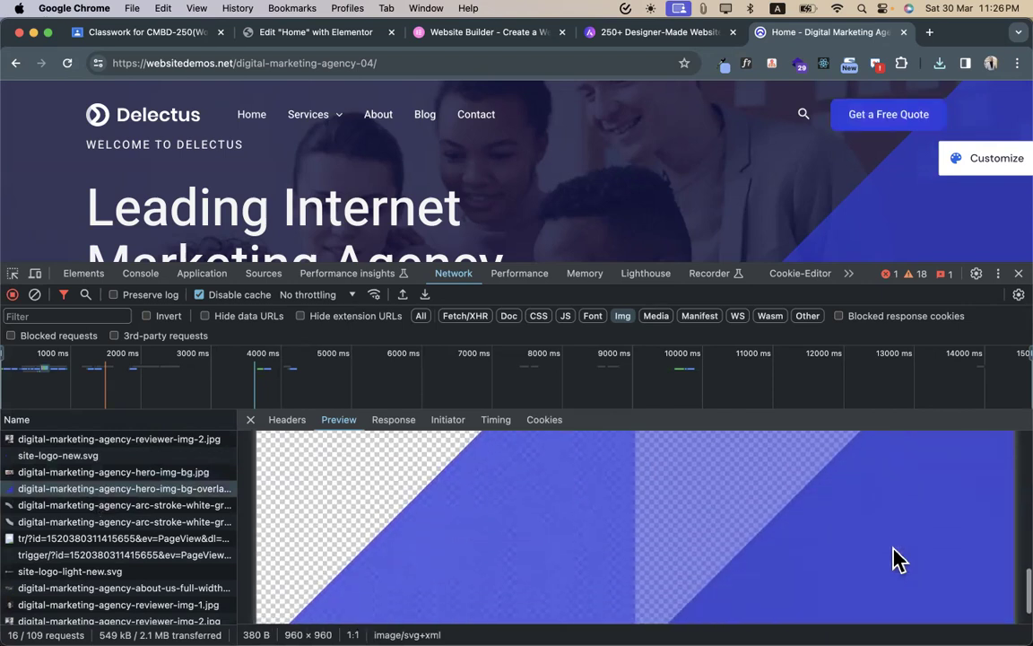
{"action": "scroll", "coordinate": [895, 558], "scroll_direction": "up", "scroll_amount": 10}
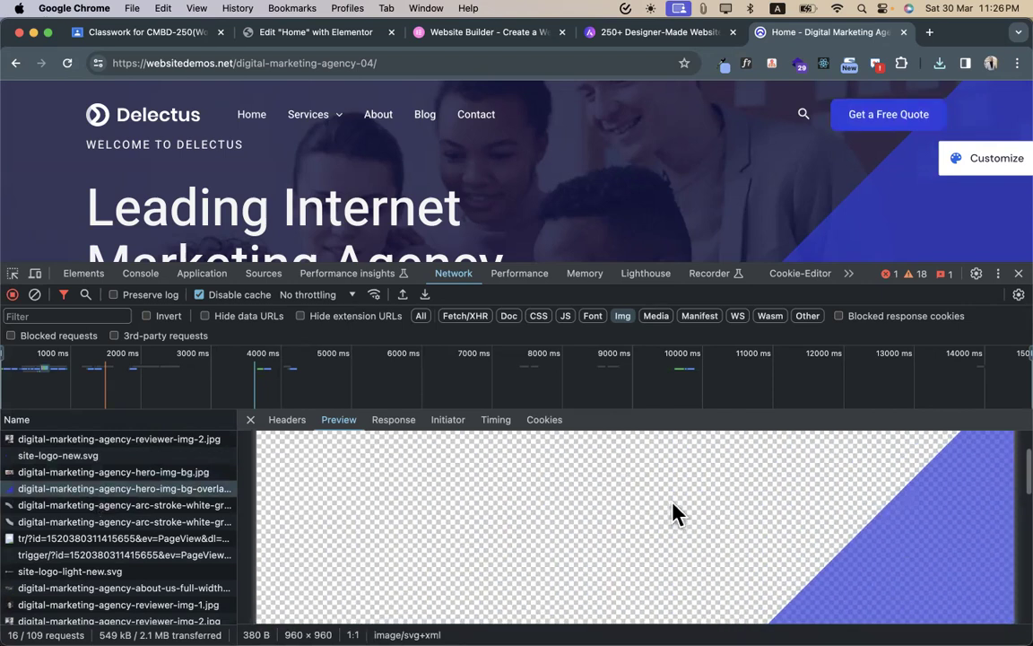
{"action": "right_click", "coordinate": [674, 505]}
{"action": "left_click", "coordinate": [740, 558]}
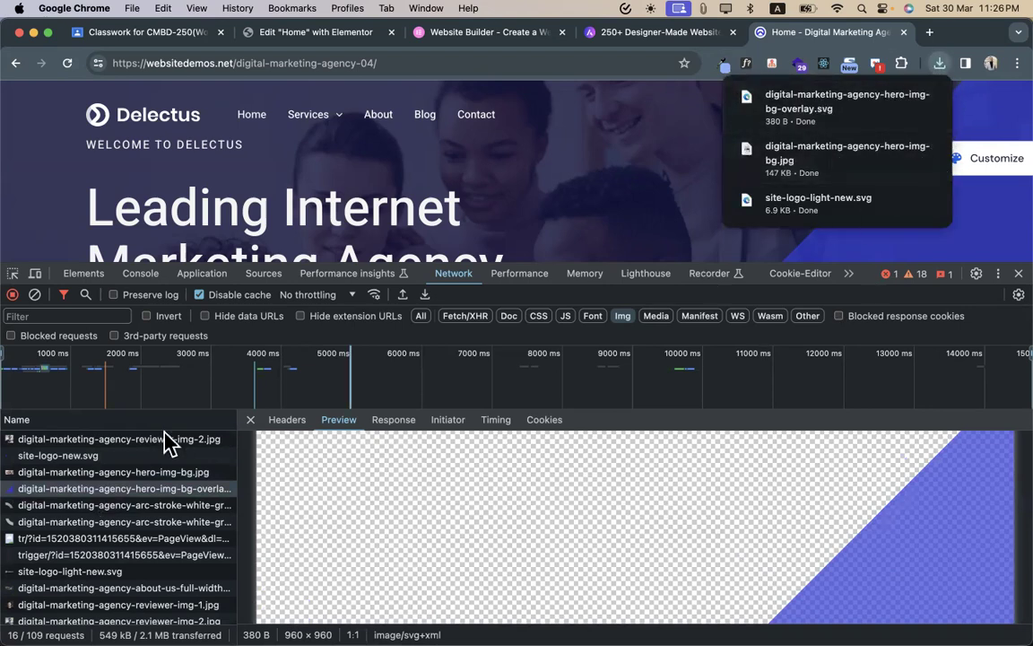
- Preview the white arc-stroke image, look through the demo page's hero and following section, and close the developer tools
{"action": "left_click", "coordinate": [68, 508]}
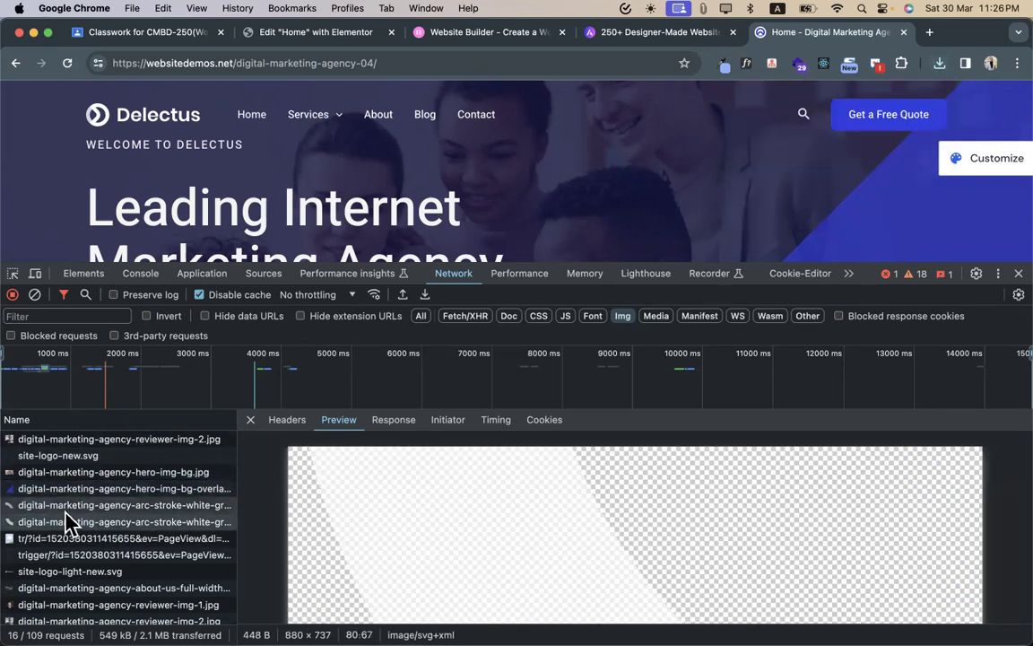
{"action": "scroll", "coordinate": [538, 215], "scroll_direction": "down", "scroll_amount": 10}
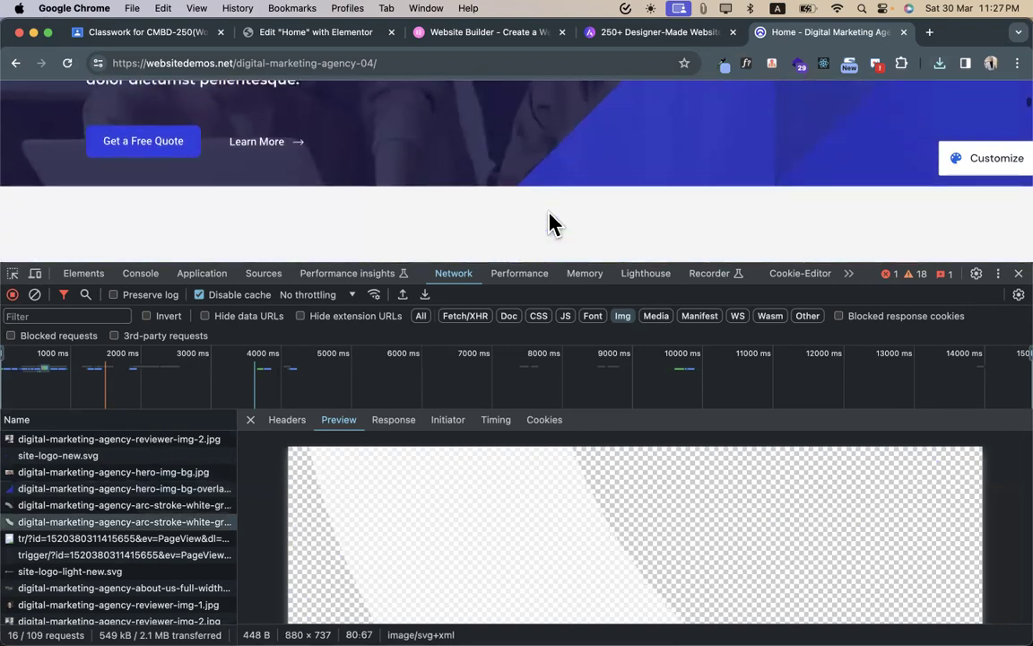
{"action": "scroll", "coordinate": [549, 215], "scroll_direction": "up", "scroll_amount": 3}
{"action": "scroll", "coordinate": [549, 223], "scroll_direction": "down", "scroll_amount": 1}
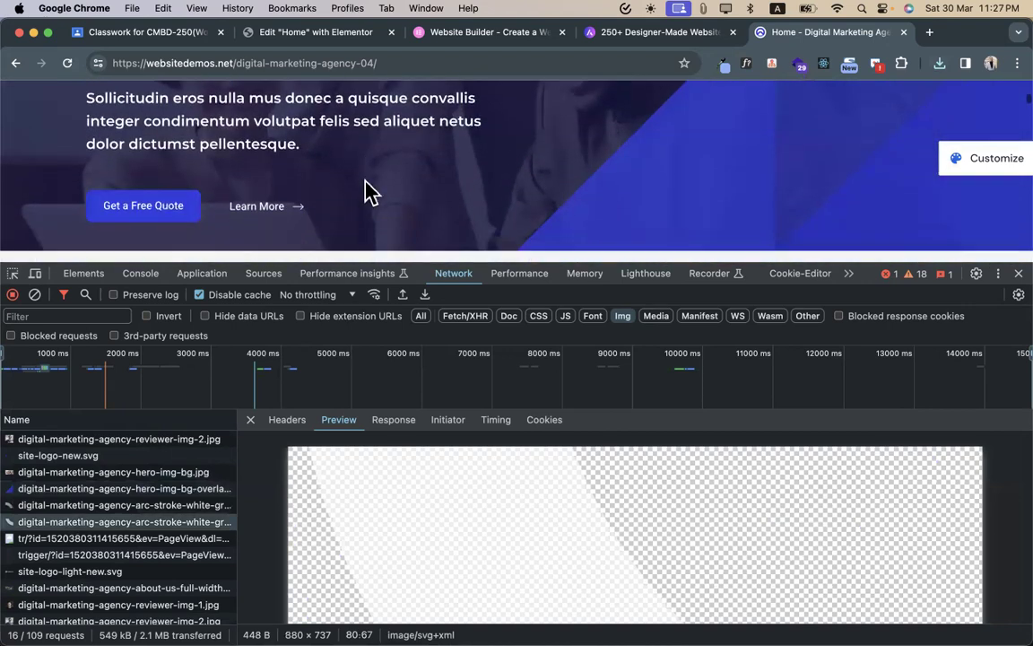
{"action": "scroll", "coordinate": [415, 166], "scroll_direction": "up", "scroll_amount": 5}
{"action": "scroll", "coordinate": [415, 166], "scroll_direction": "down", "scroll_amount": 10}
{"action": "scroll", "coordinate": [415, 154], "scroll_direction": "up", "scroll_amount": 2}
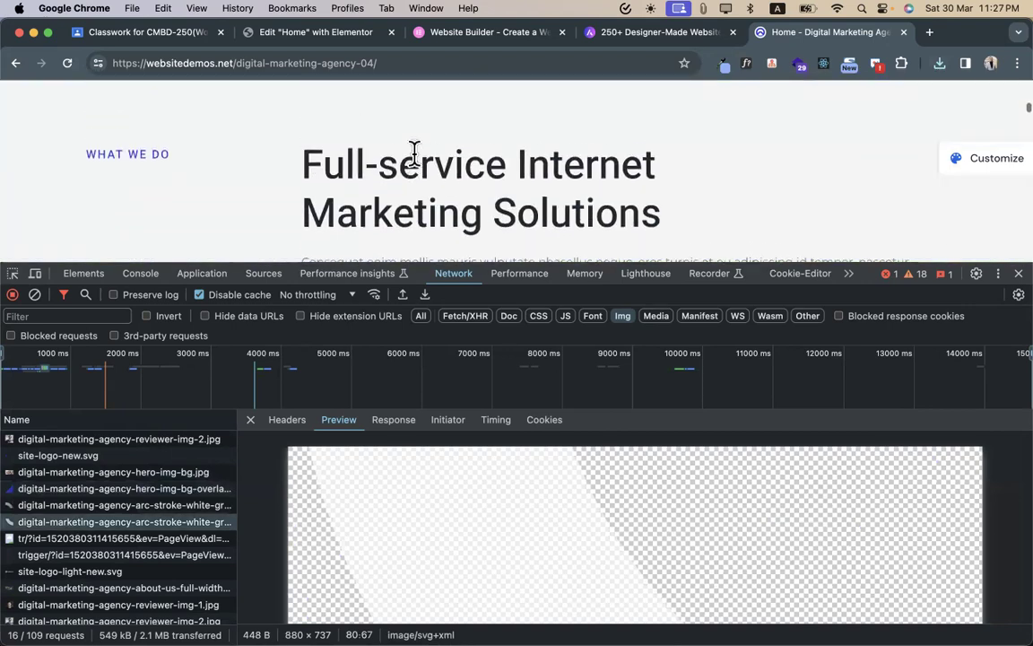
{"action": "scroll", "coordinate": [414, 157], "scroll_direction": "up", "scroll_amount": 5}
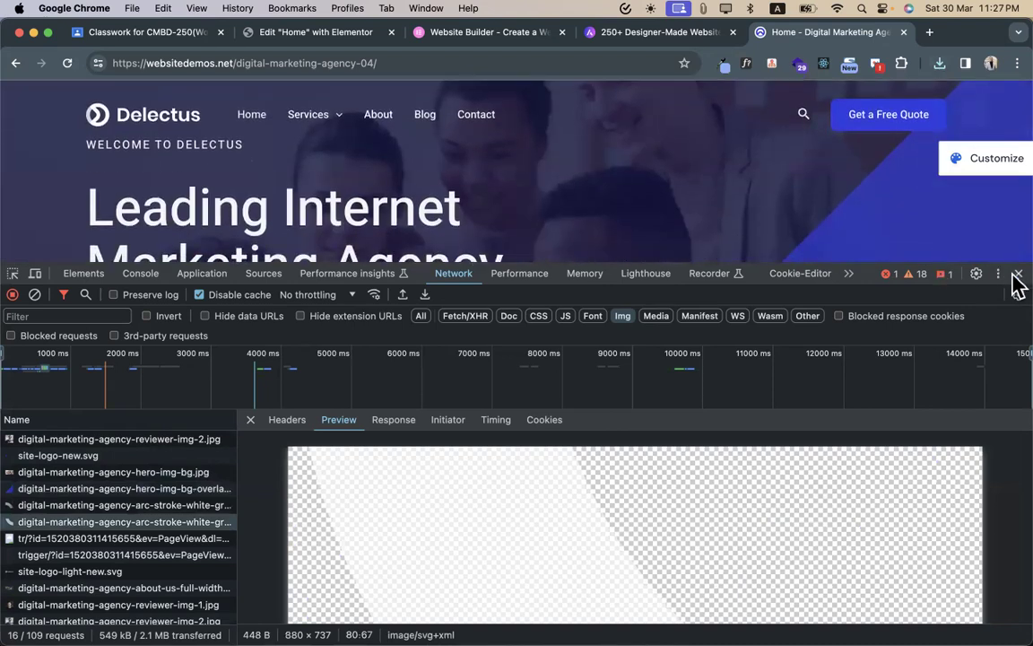
{"action": "left_click", "coordinate": [1017, 274]}
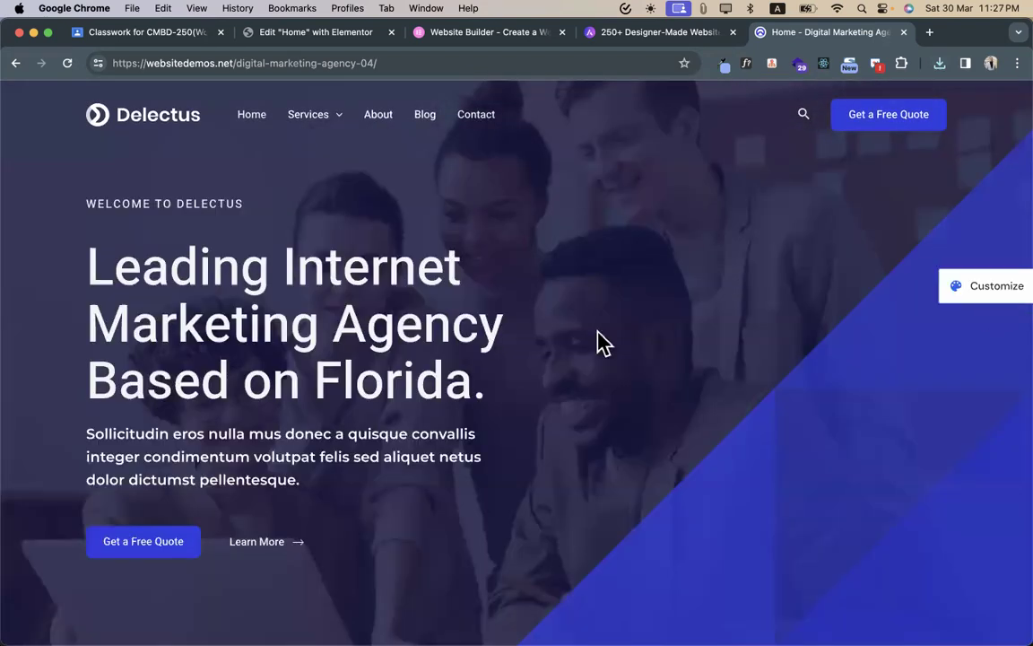
- Switch to the Elementor editor, upload the downloaded digital-marketing-agency-hero-img-bg.jpg, and use it as the Main Header container's classic background image
{"action": "left_click", "coordinate": [314, 32]}
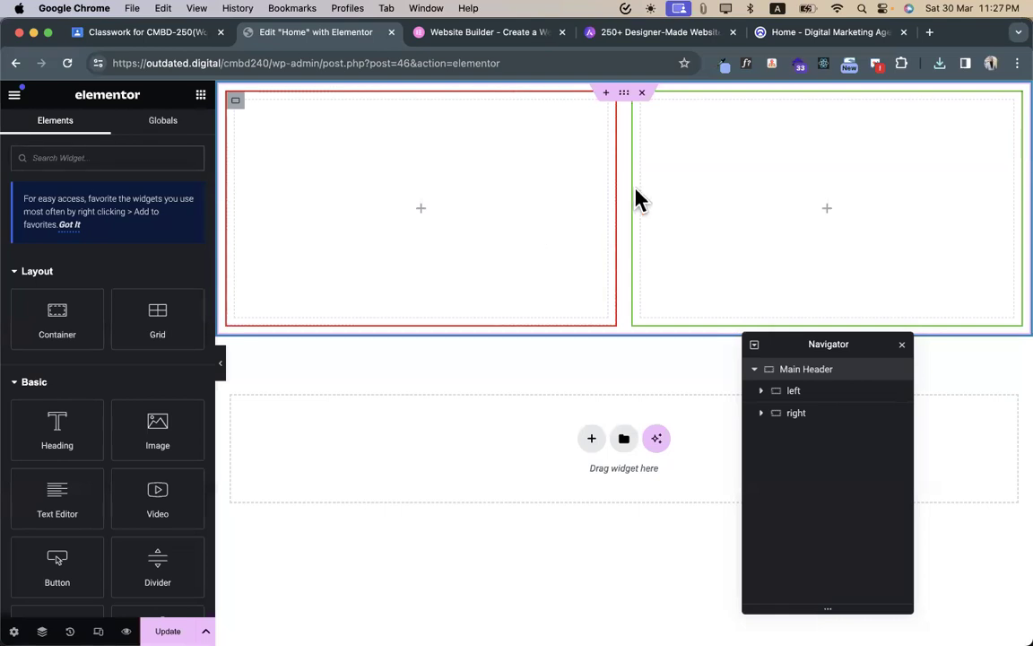
{"action": "left_click", "coordinate": [623, 97]}
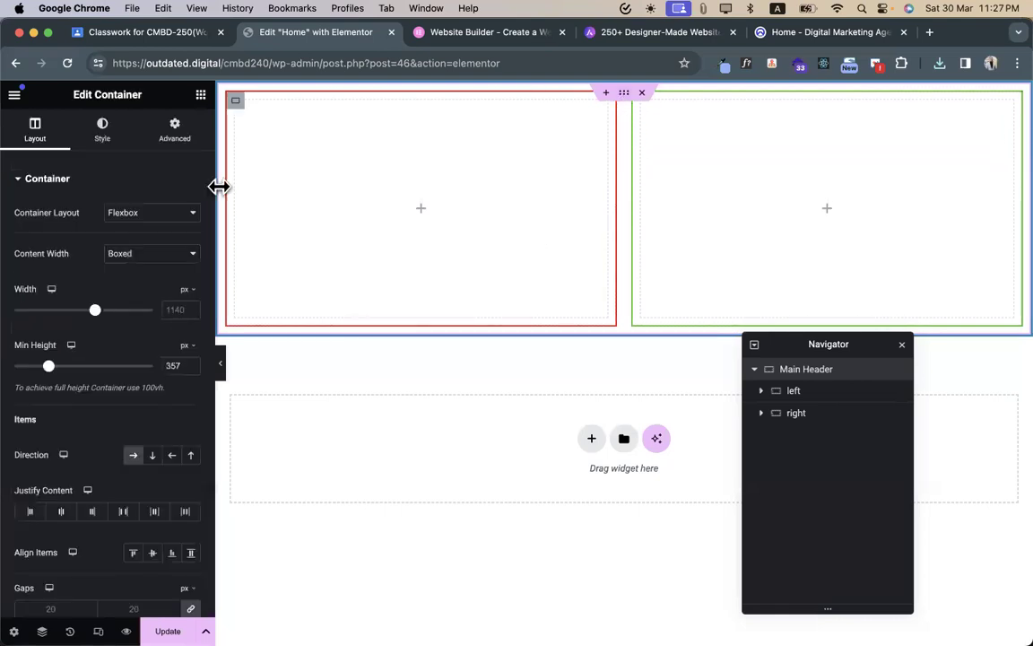
{"action": "left_click", "coordinate": [105, 133]}
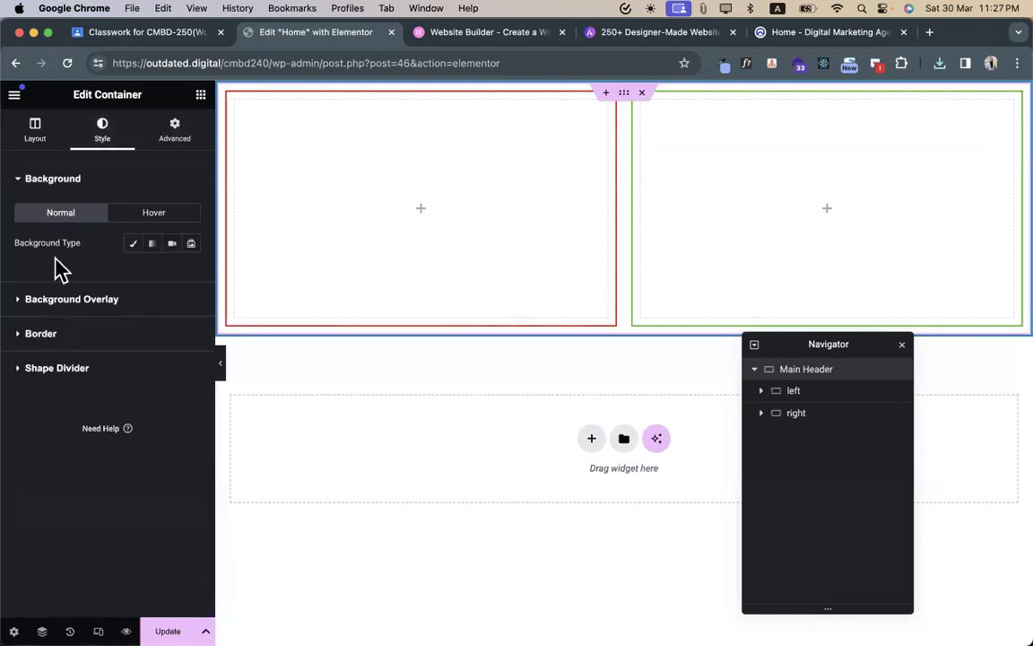
{"action": "left_click", "coordinate": [134, 255]}
{"action": "left_click", "coordinate": [115, 355]}
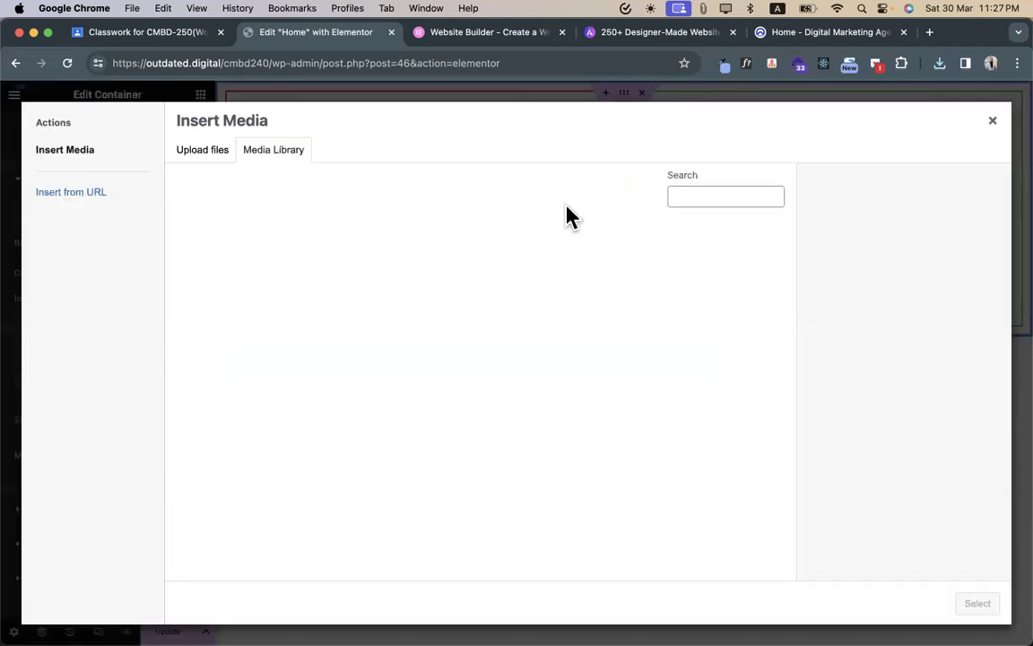
{"action": "left_click", "coordinate": [939, 64]}
{"action": "left_click_drag", "start_coordinate": [853, 189], "coordinate": [469, 303]}
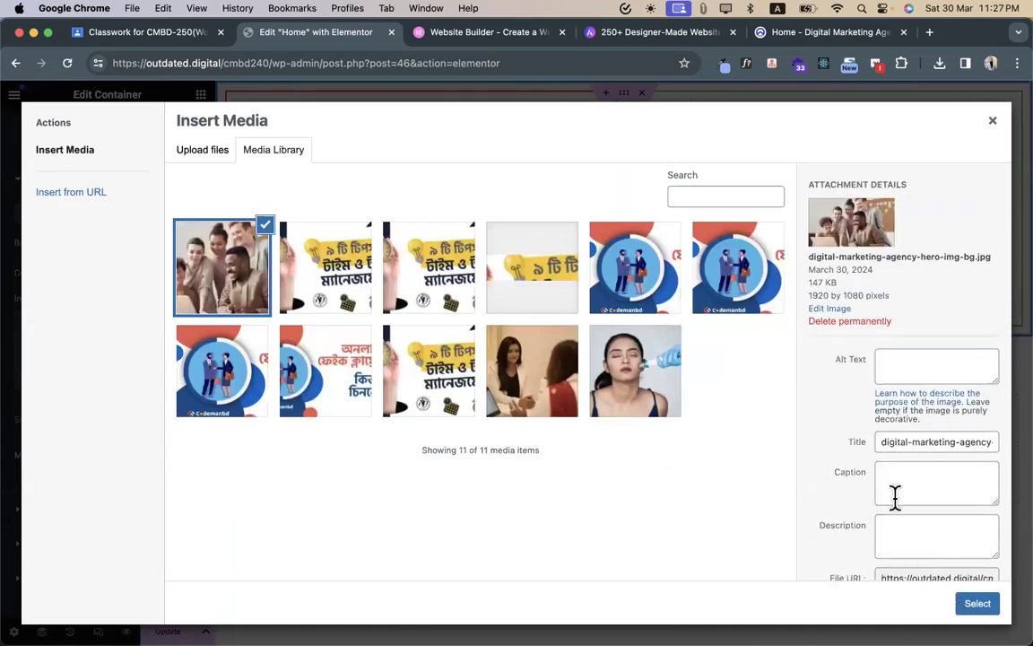
{"action": "left_click", "coordinate": [983, 603]}
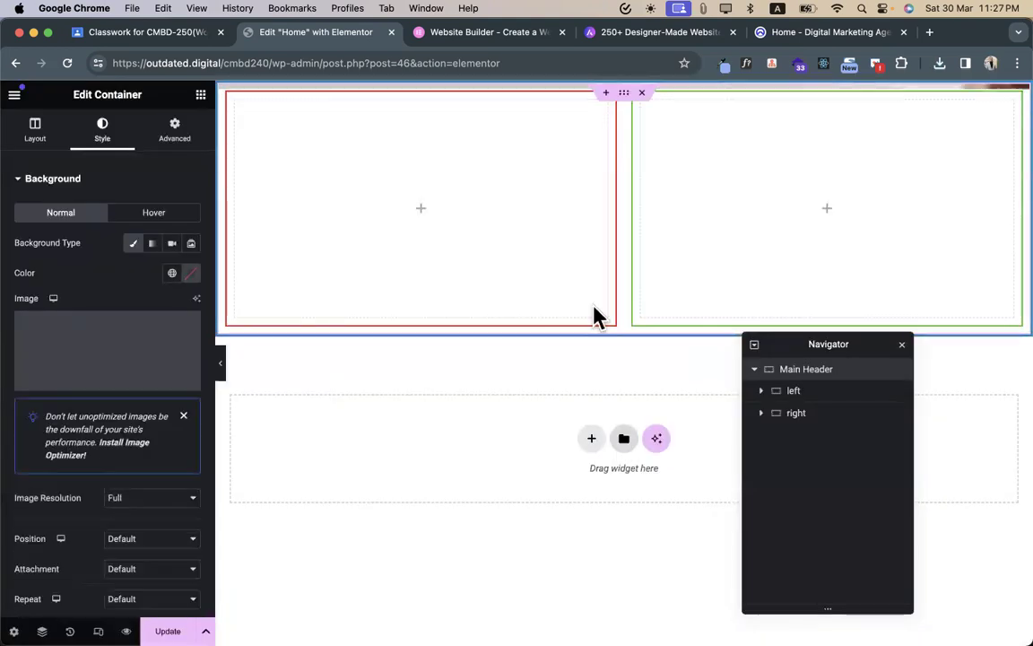
- Set the Main Header background image's resolution to Large - 1024 x 1024 and its position to Center Center
{"action": "left_click", "coordinate": [139, 509]}
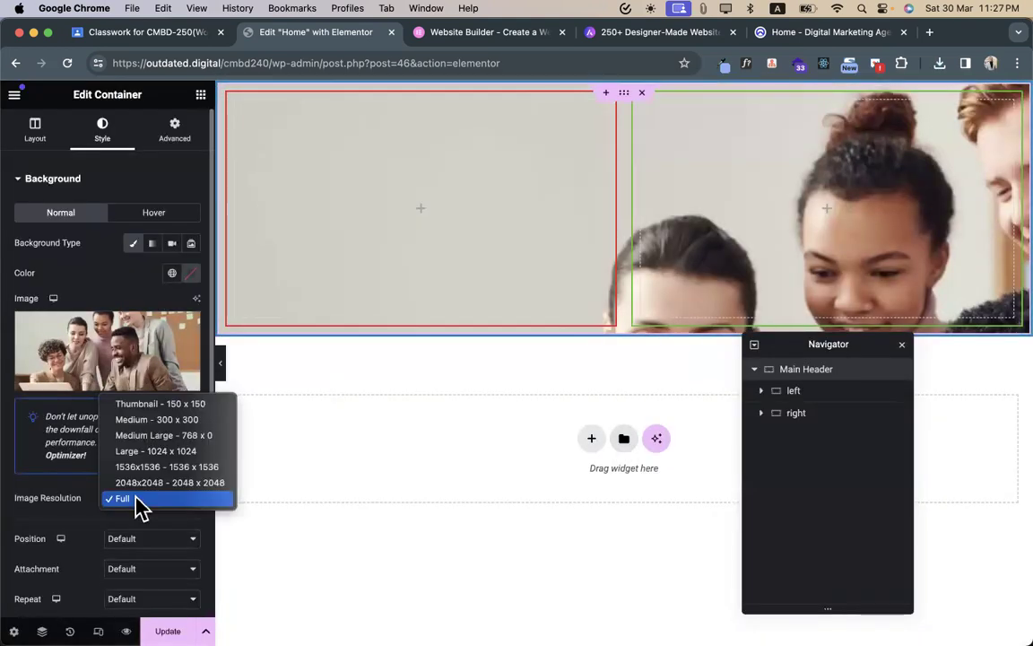
{"action": "left_click", "coordinate": [168, 451]}
{"action": "scroll", "coordinate": [108, 458], "scroll_direction": "down", "scroll_amount": 3}
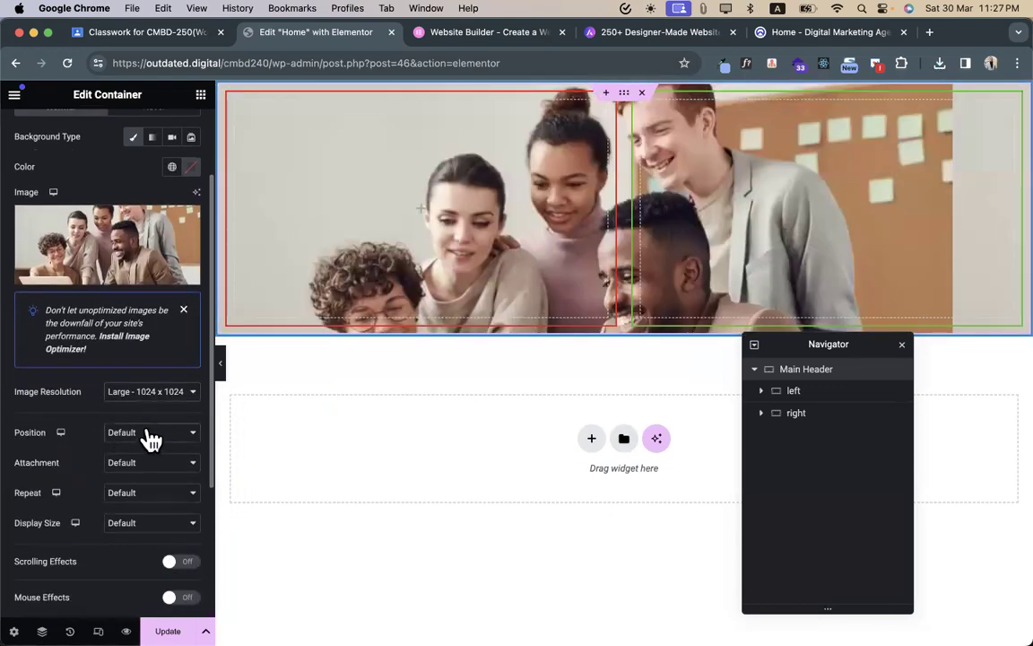
{"action": "left_click", "coordinate": [151, 434]}
{"action": "left_click", "coordinate": [158, 452]}
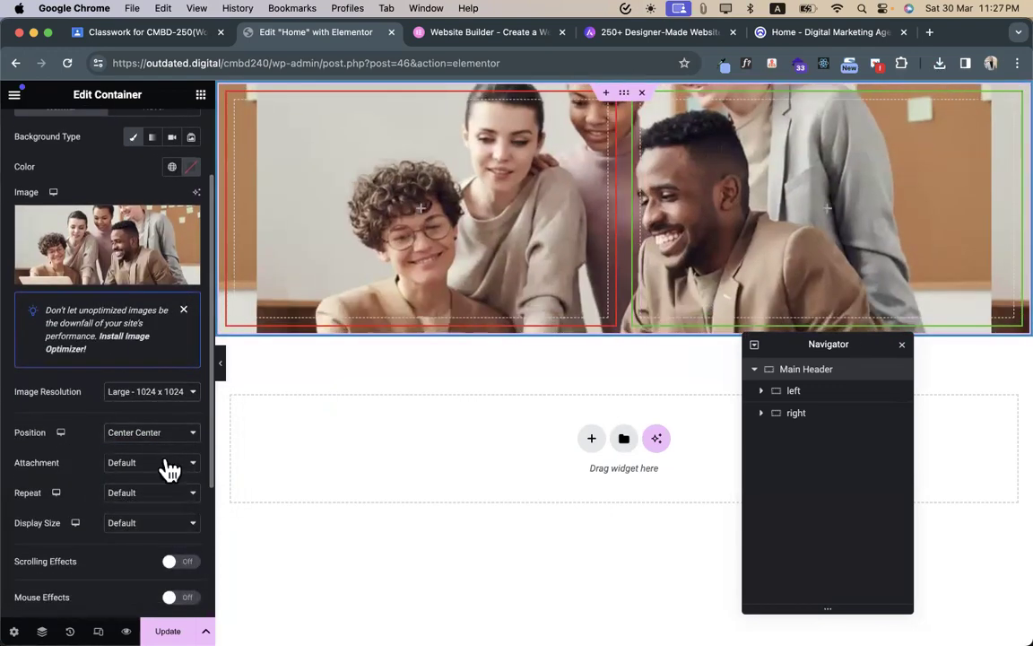
- Set the Main Header background image's attachment to Scroll and its repeat option to No-repeat
{"action": "left_click", "coordinate": [144, 463]}
{"action": "left_click", "coordinate": [140, 479]}
{"action": "left_click", "coordinate": [135, 492]}
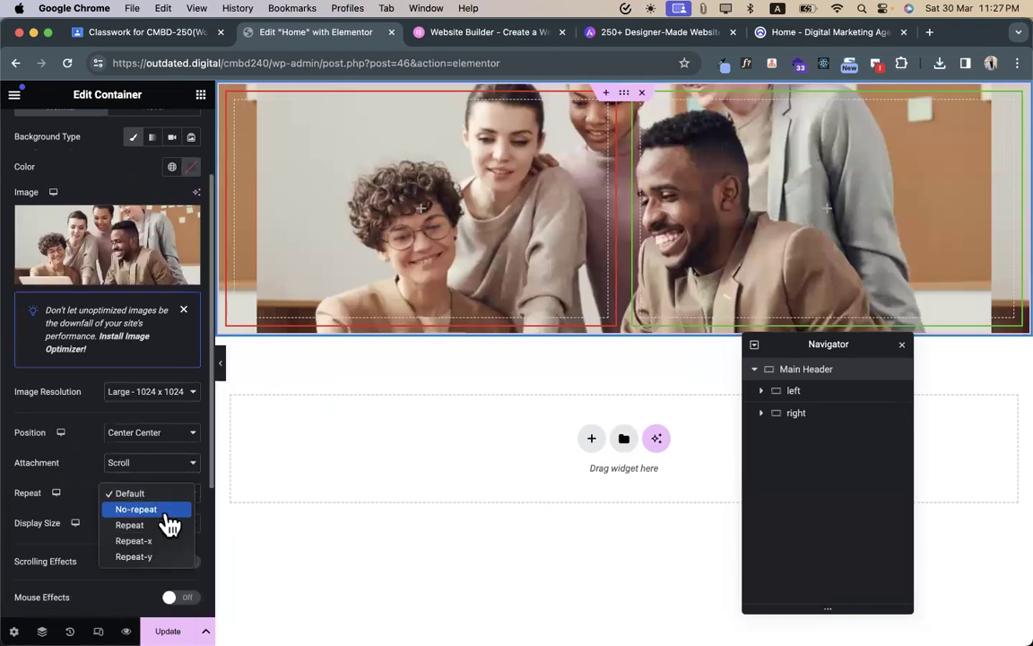
{"action": "left_click", "coordinate": [168, 512]}
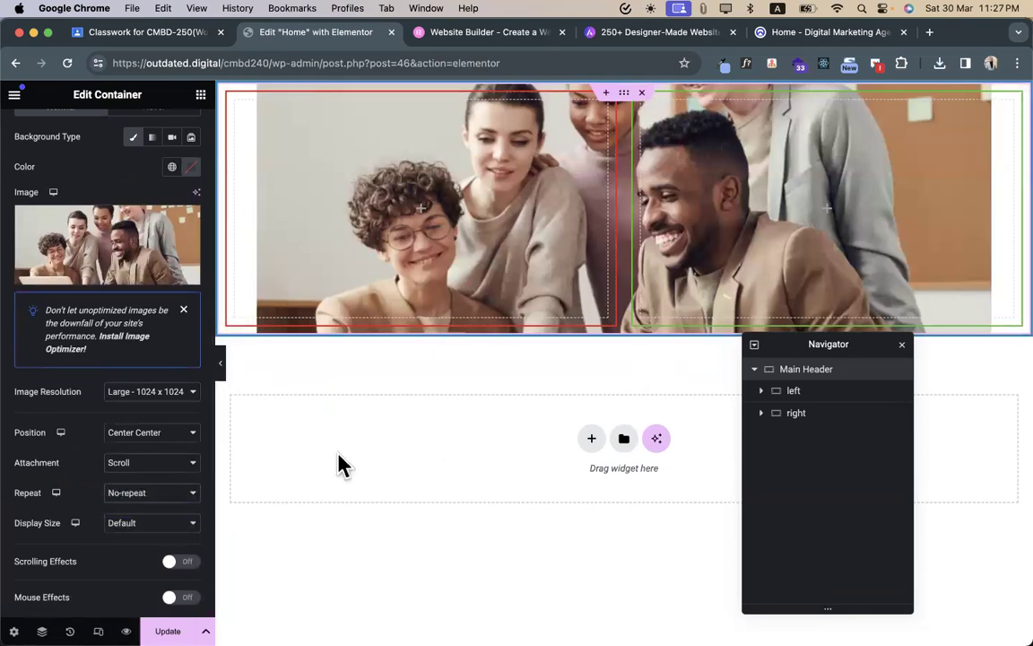
- Set the Main Header background image's display size to Cover
{"action": "left_click", "coordinate": [142, 526]}
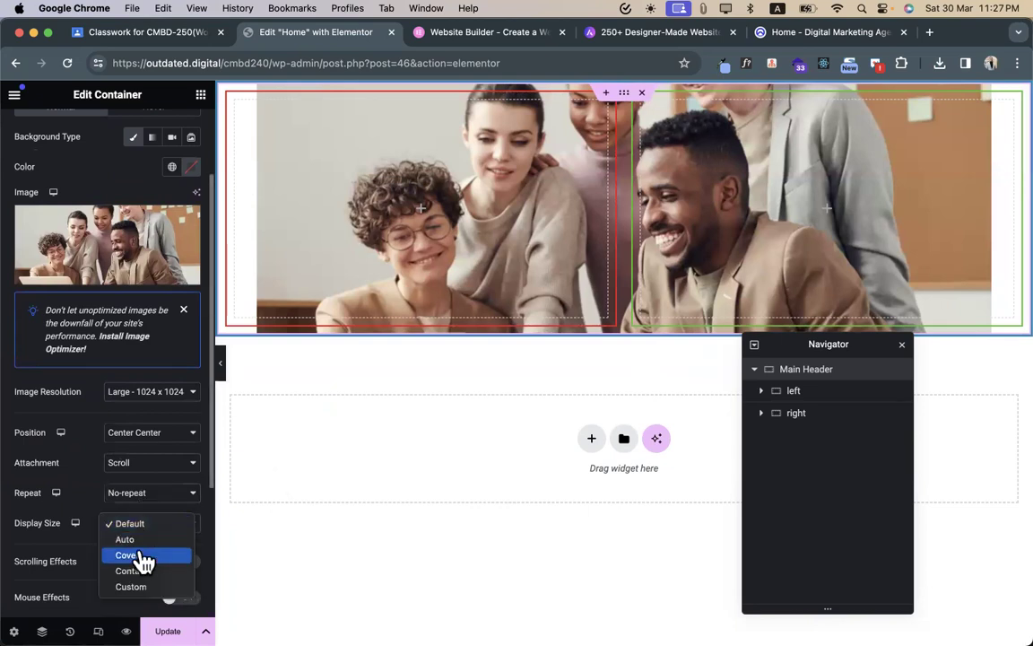
{"action": "left_click", "coordinate": [144, 556]}
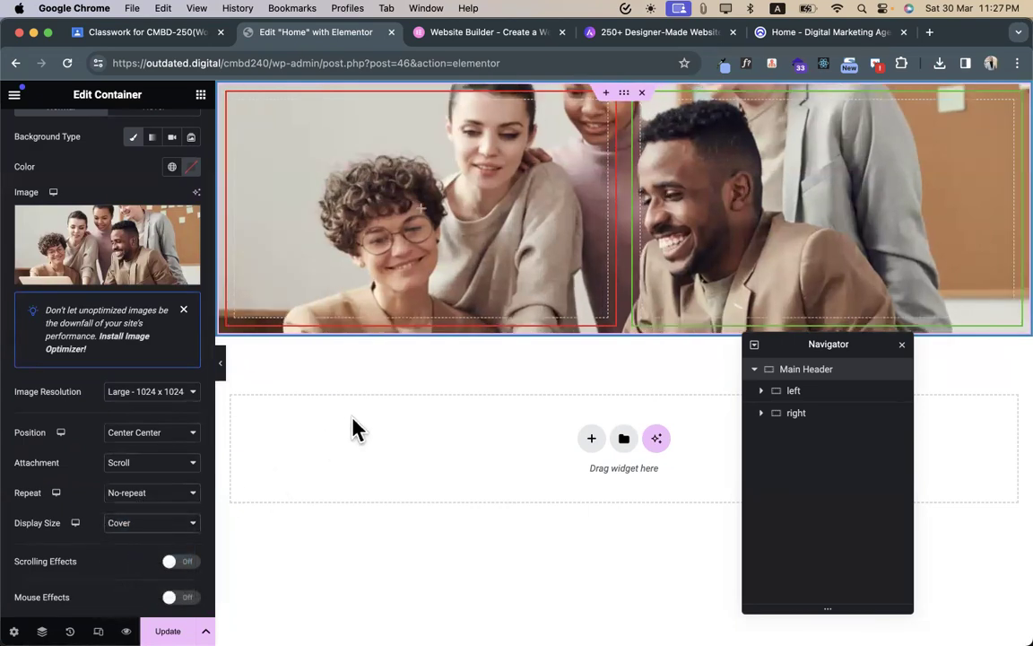
{"action": "scroll", "coordinate": [119, 449], "scroll_direction": "down", "scroll_amount": 2}
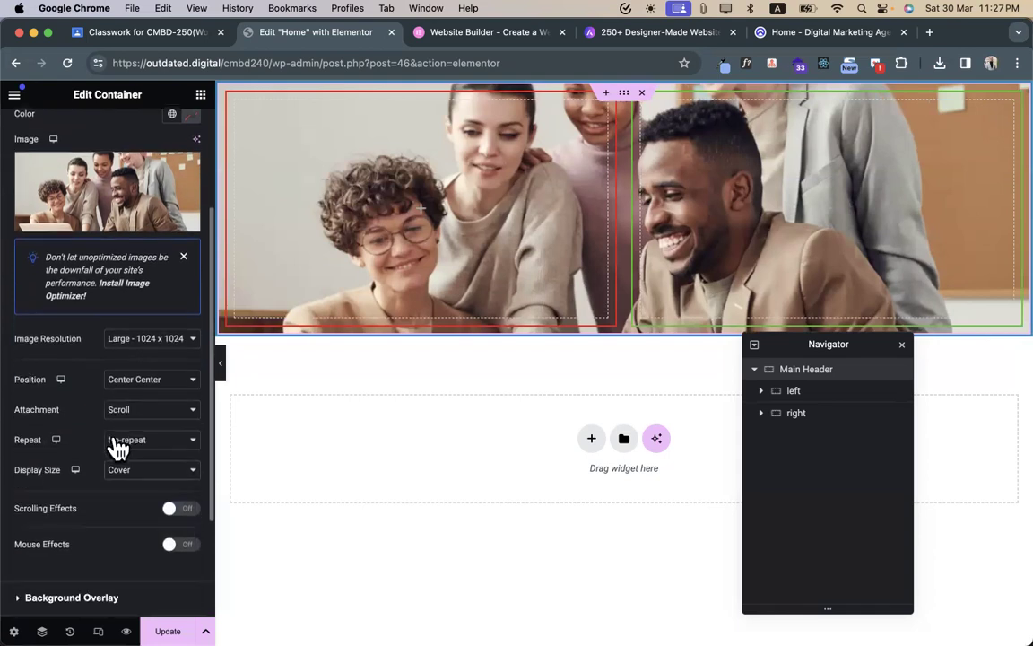
{"action": "scroll", "coordinate": [120, 448], "scroll_direction": "down", "scroll_amount": 1}
{"action": "scroll", "coordinate": [119, 449], "scroll_direction": "up", "scroll_amount": 7}
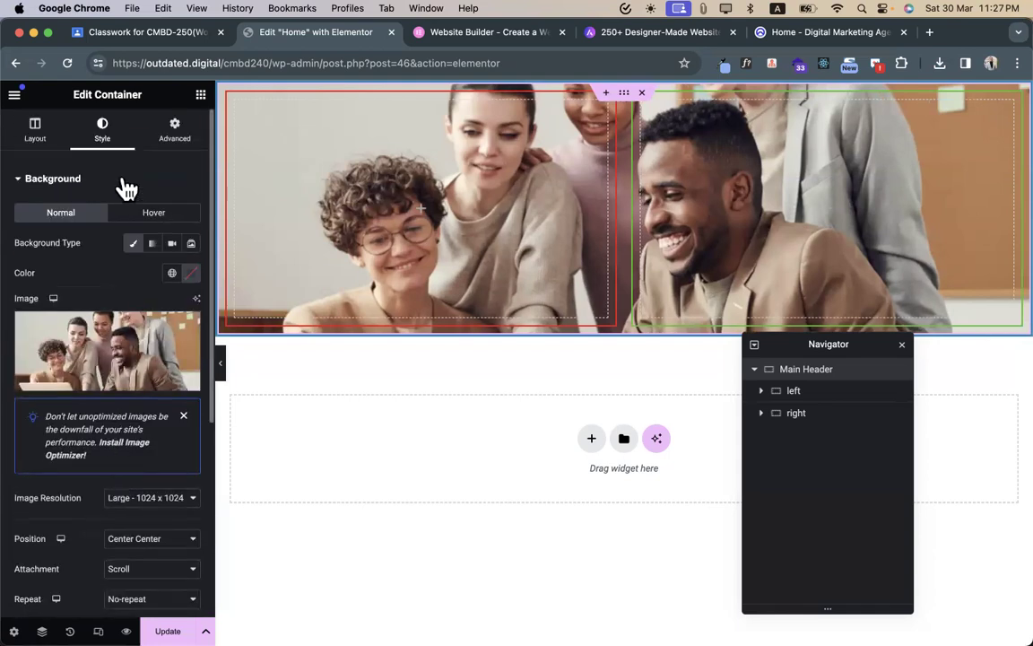
- Set the Main Header container's minimum height to 700 px and view the canvas at full width
{"action": "left_click", "coordinate": [36, 133]}
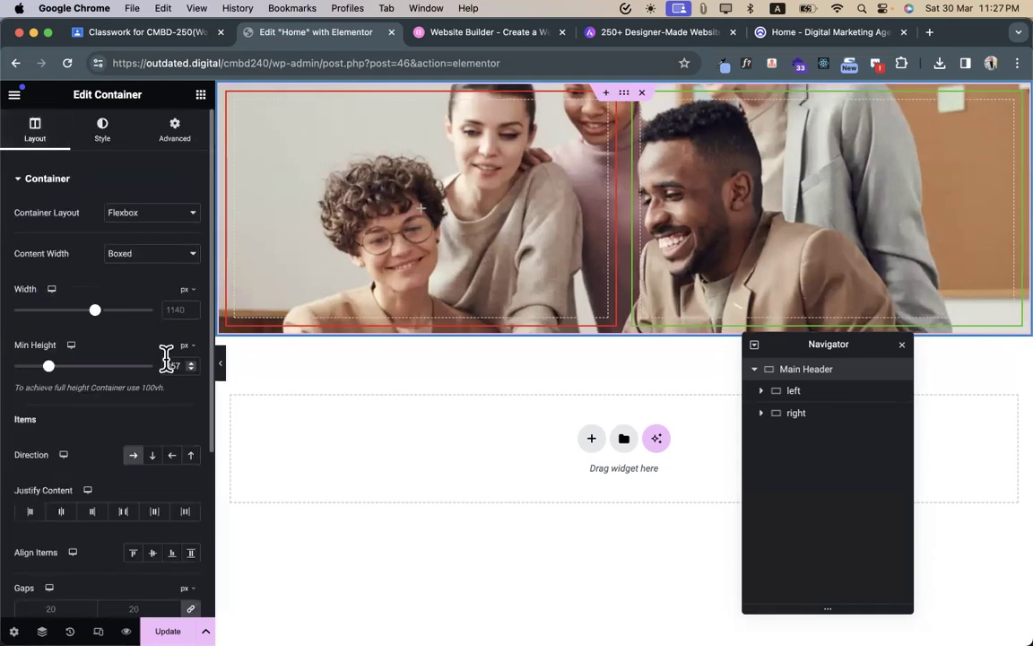
{"action": "type", "text": "700"}
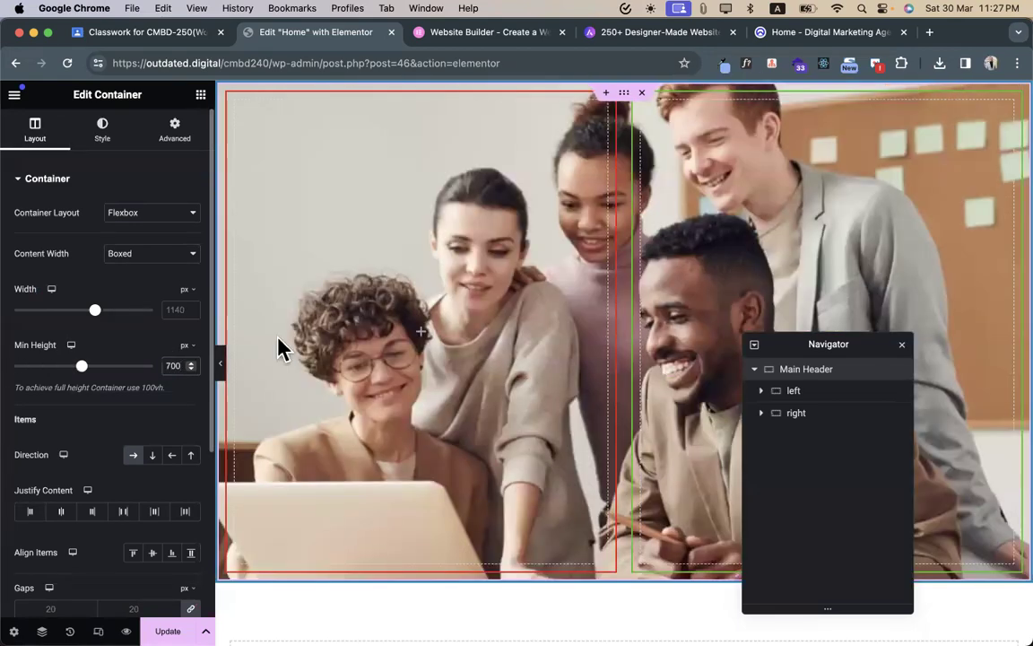
{"action": "left_click", "coordinate": [224, 370]}
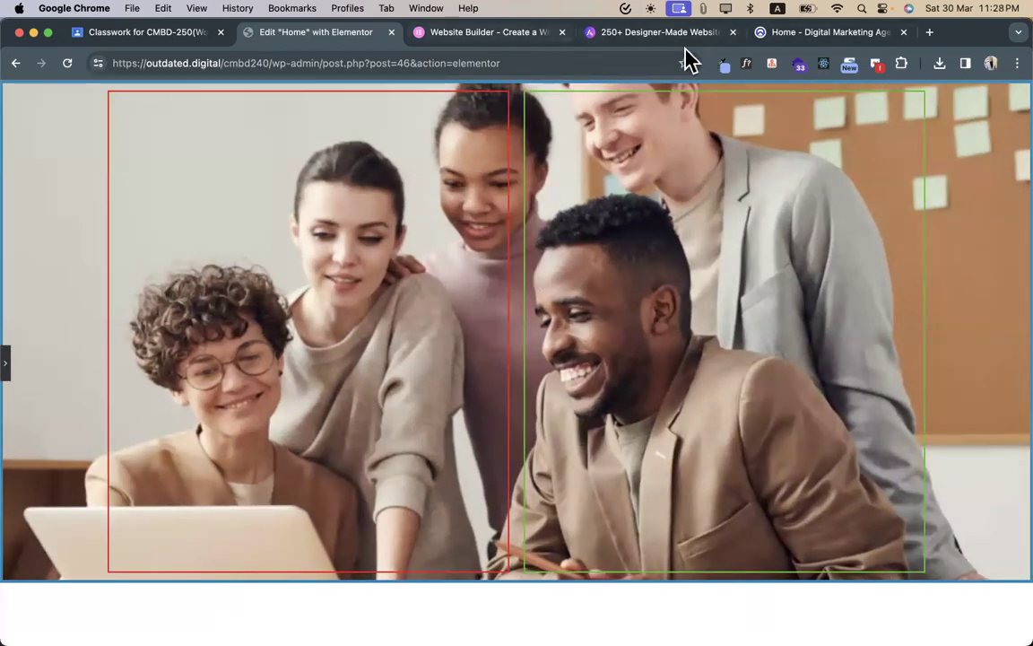
- Compare the Main Header's height and image framing with the hero on the Delectus demo page, ending in the Elementor editor
{"action": "left_click", "coordinate": [800, 33]}
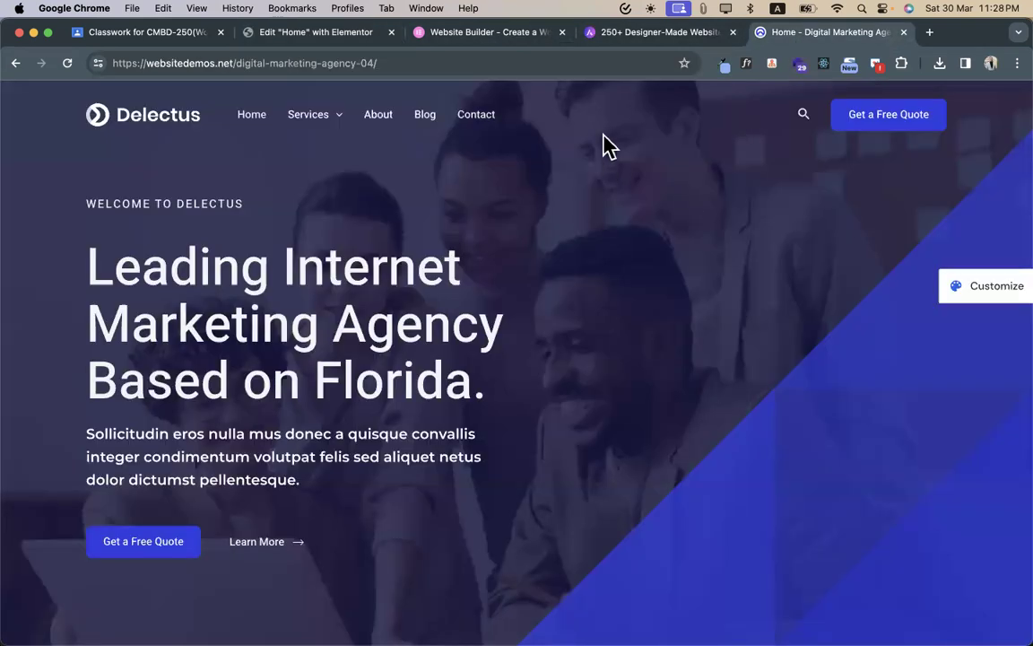
{"action": "left_click", "coordinate": [289, 41]}
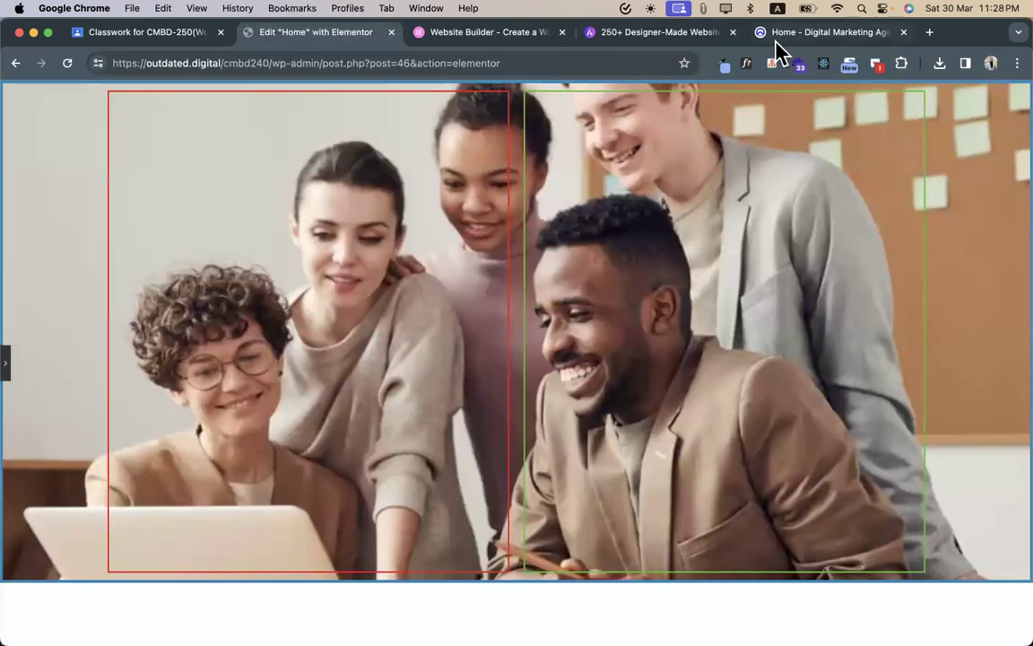
{"action": "left_click", "coordinate": [852, 36]}
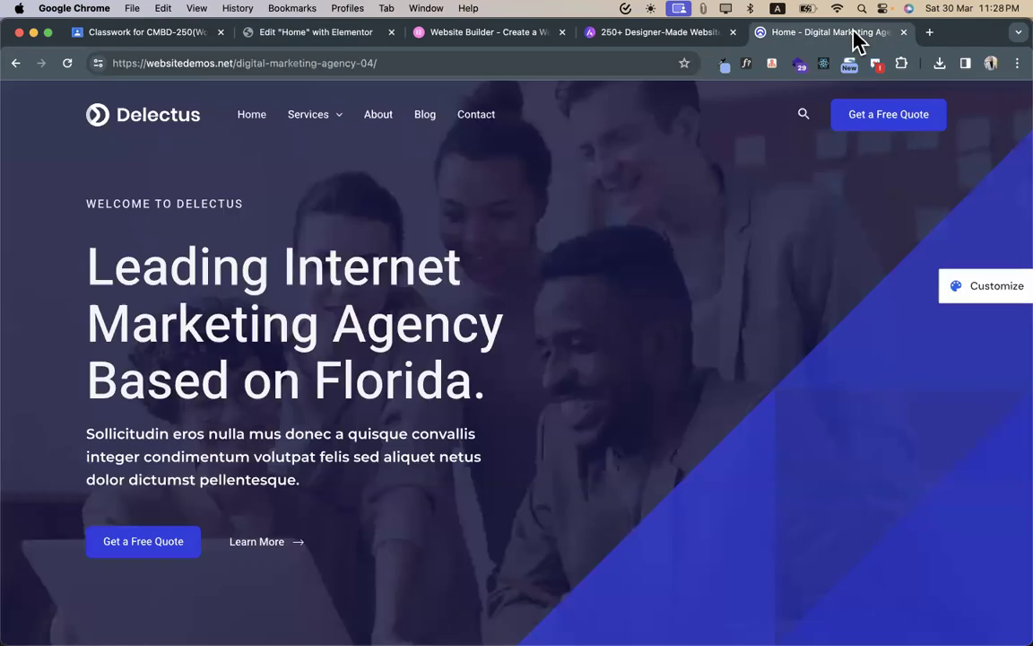
{"action": "left_click", "coordinate": [339, 41]}
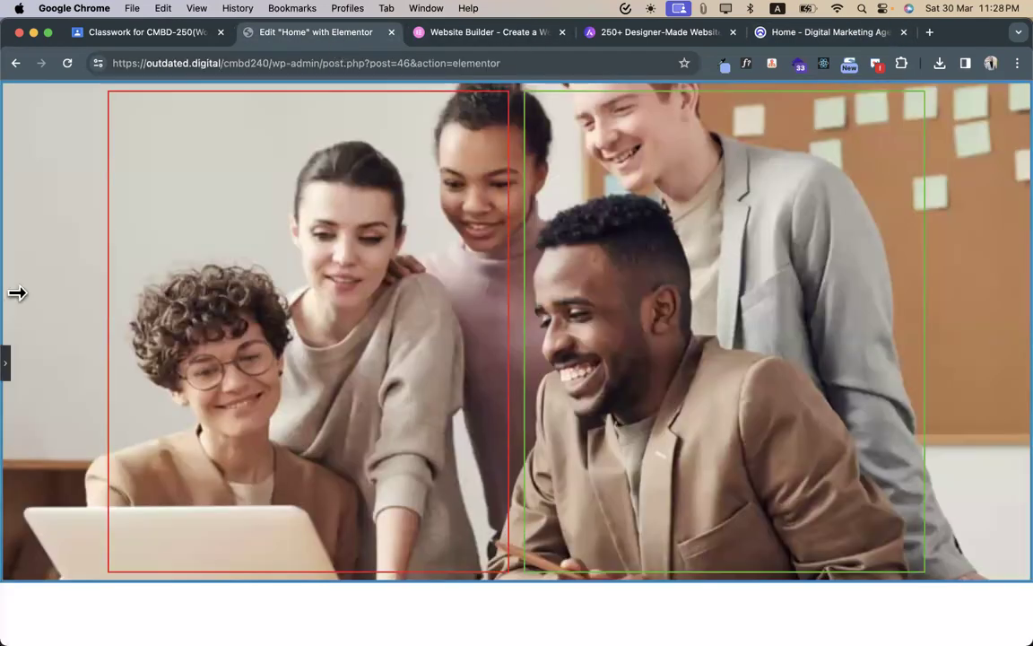
{"action": "left_click", "coordinate": [766, 37]}
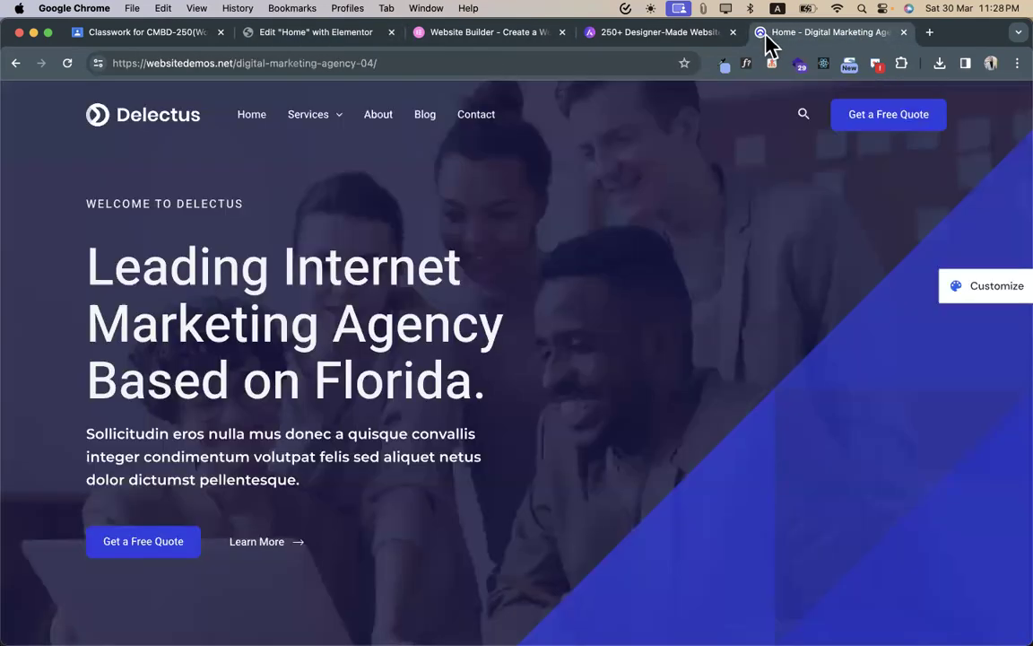
{"action": "left_click", "coordinate": [334, 41]}
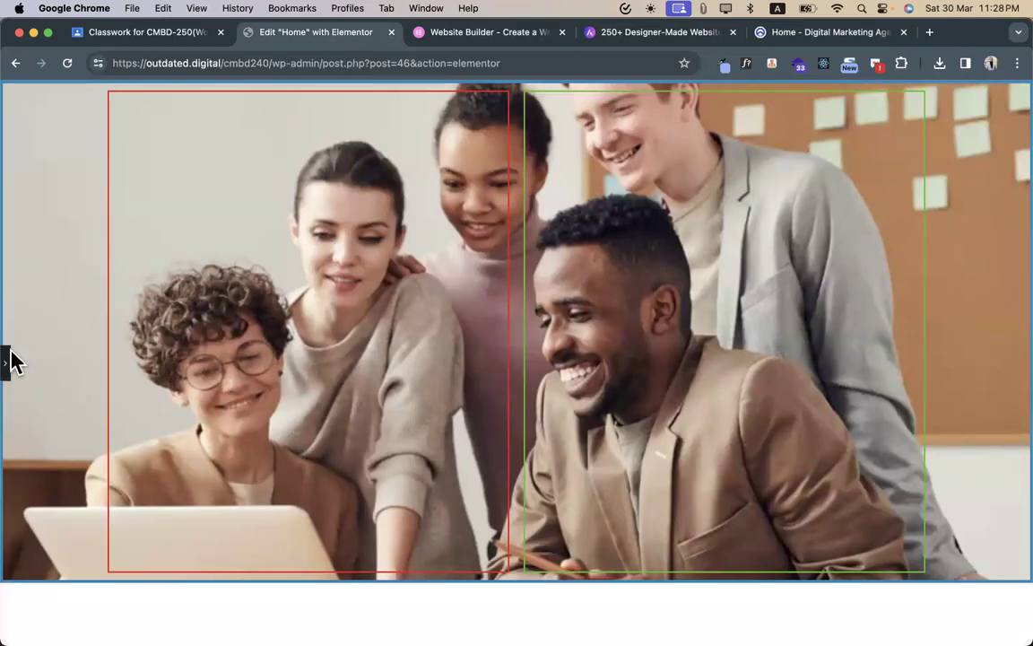
- Set the Main Header container's minimum height to 100 vh and check the result with the canvas at full width
{"action": "left_click", "coordinate": [14, 361]}
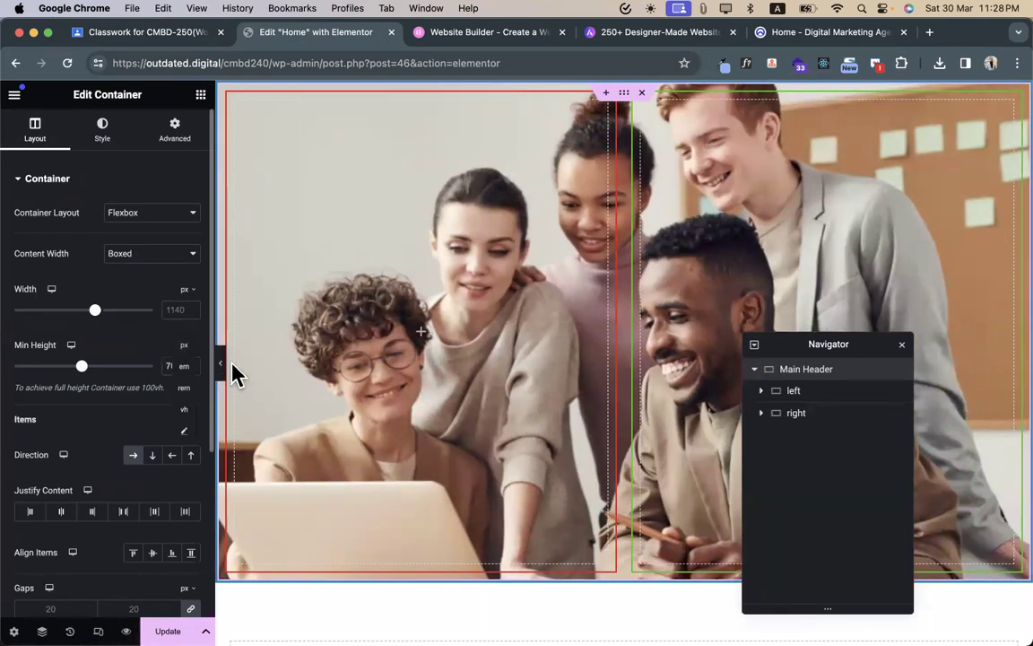
{"action": "left_click", "coordinate": [185, 409]}
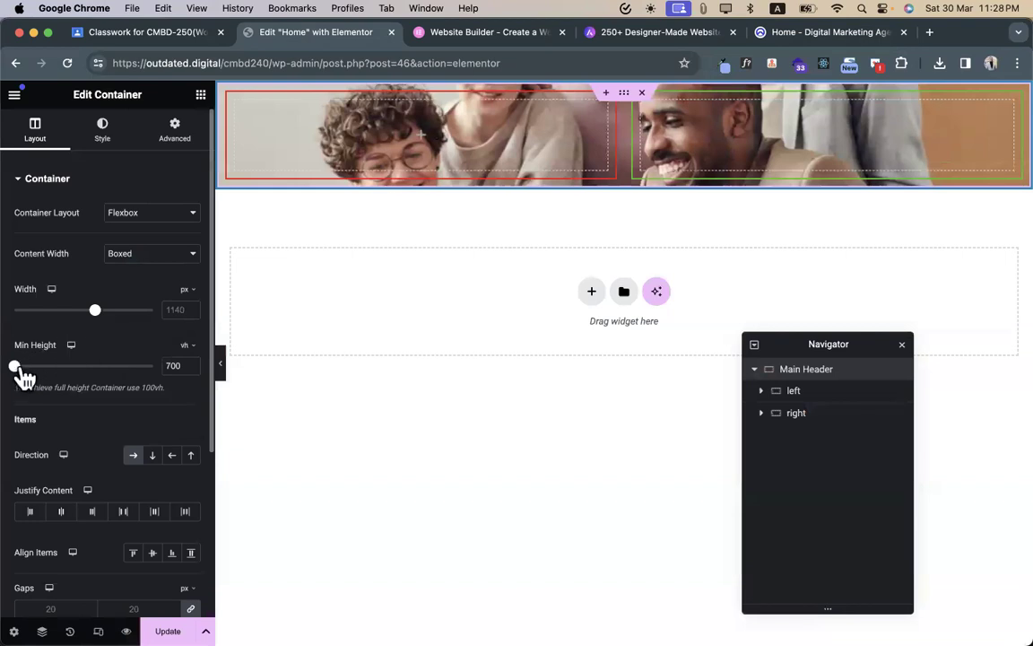
{"action": "left_click_drag", "start_coordinate": [14, 366], "coordinate": [179, 396]}
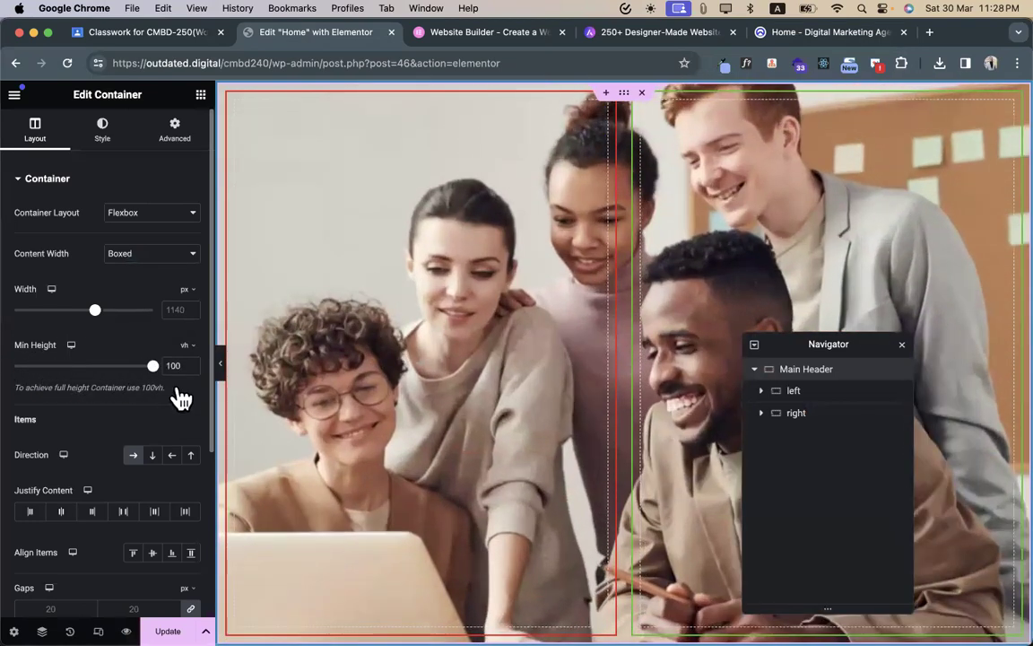
{"action": "left_click", "coordinate": [223, 374]}
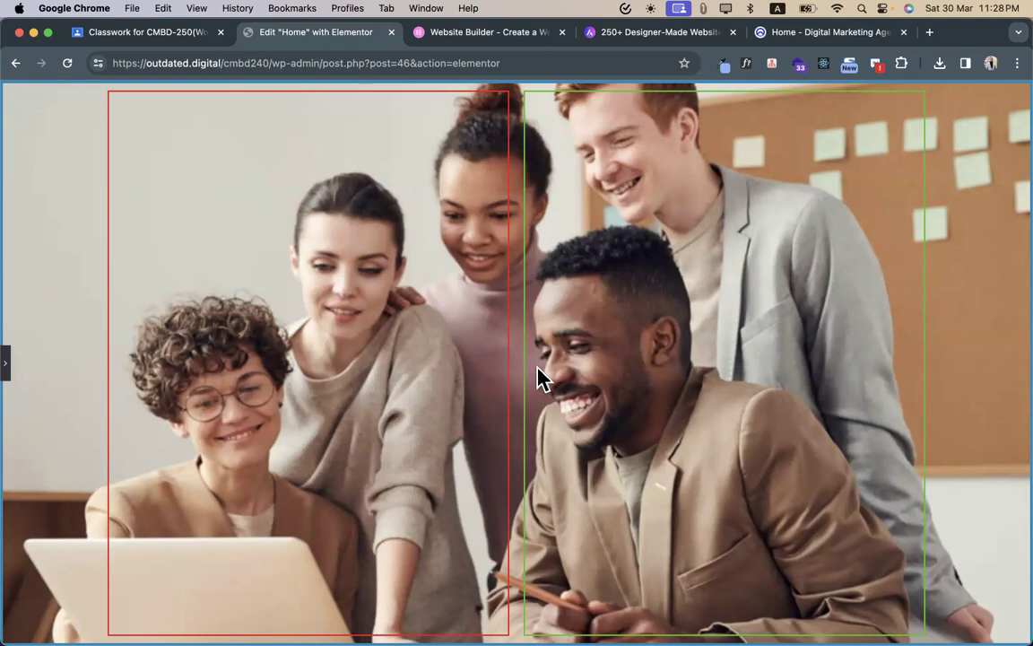
{"action": "left_click", "coordinate": [20, 357]}
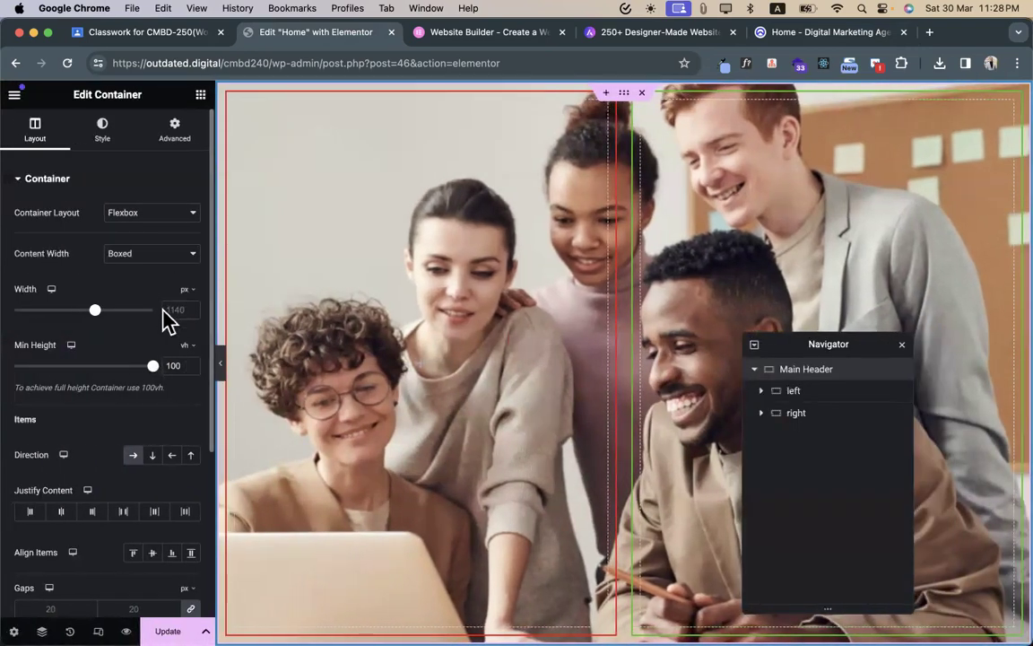
- Try a 782 px minimum height on the Main Header container and return it to 100 vh
{"action": "left_click", "coordinate": [184, 346]}
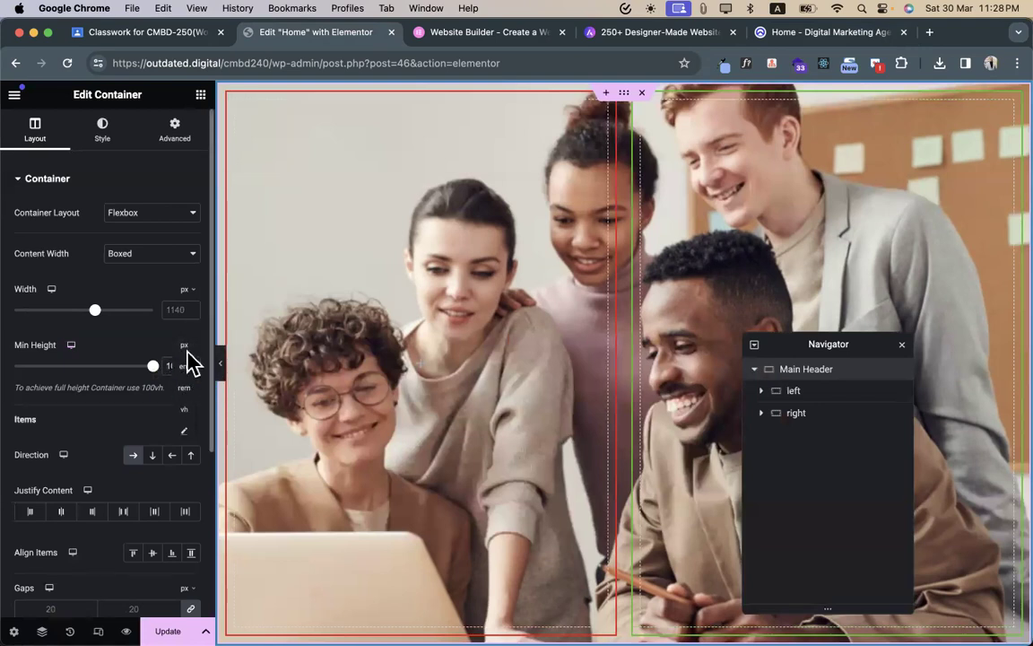
{"action": "left_click", "coordinate": [186, 349]}
{"action": "left_click_drag", "start_coordinate": [16, 366], "coordinate": [90, 368]}
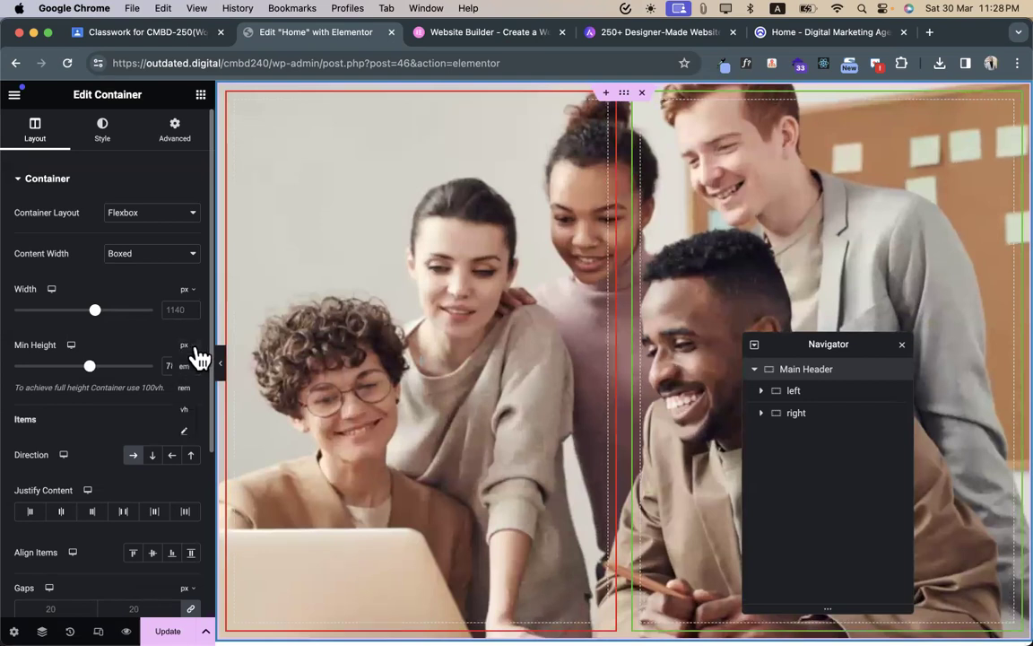
{"action": "left_click", "coordinate": [185, 409]}
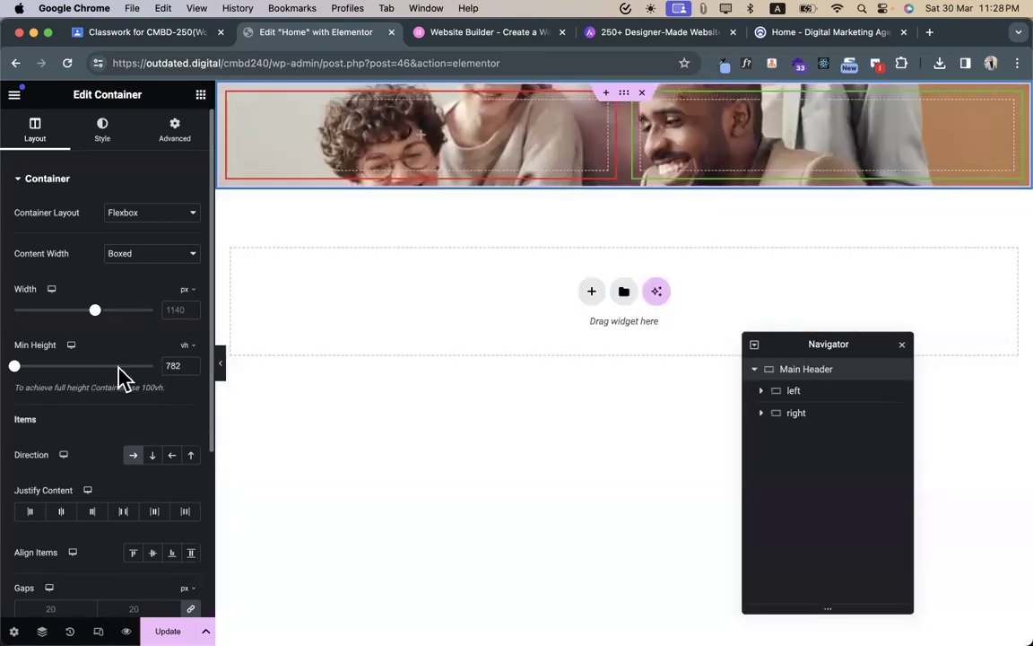
{"action": "left_click_drag", "start_coordinate": [18, 369], "coordinate": [162, 384]}
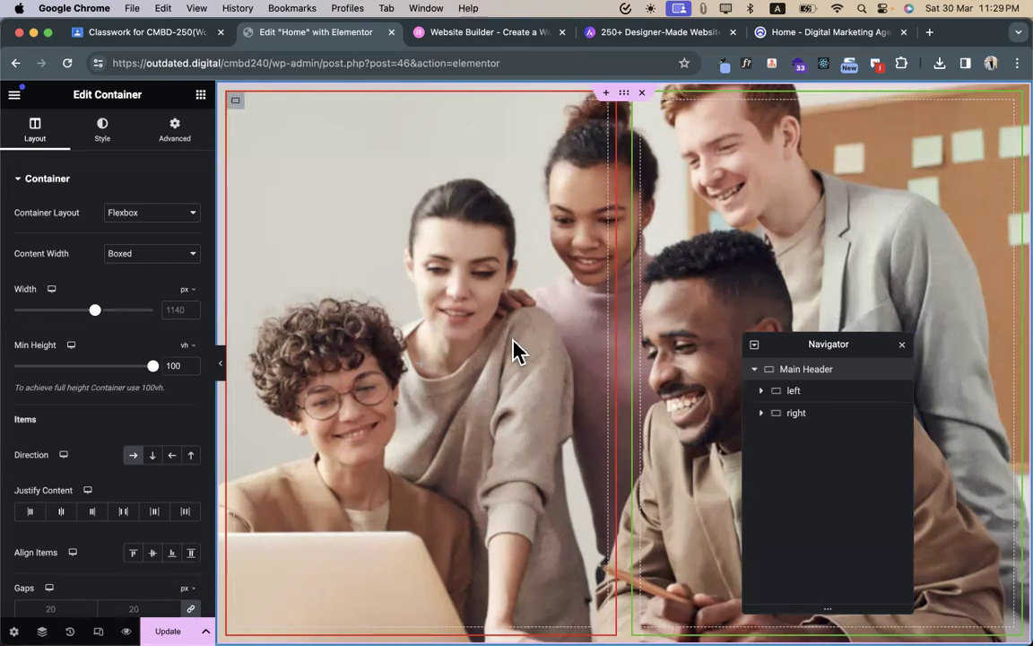
- Switch to the Delectus demo page, examine how far its hero section extends, and return to the Elementor editor
{"action": "left_click", "coordinate": [764, 36]}
{"action": "scroll", "coordinate": [475, 448], "scroll_direction": "down", "scroll_amount": 3}
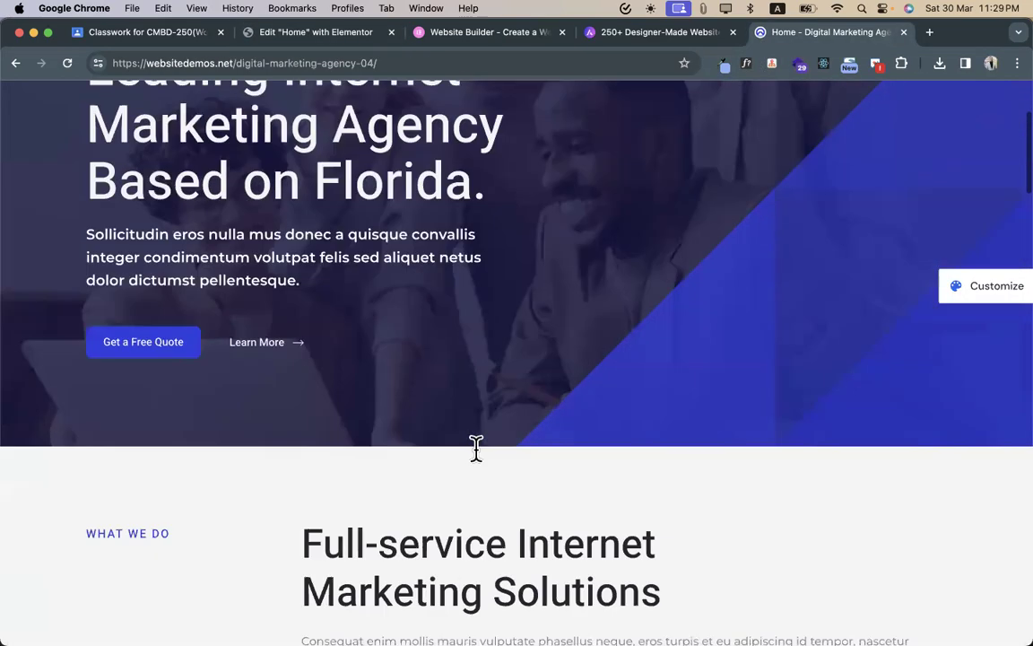
{"action": "scroll", "coordinate": [484, 457], "scroll_direction": "up", "scroll_amount": 3}
{"action": "scroll", "coordinate": [508, 459], "scroll_direction": "down", "scroll_amount": 1}
{"action": "scroll", "coordinate": [508, 459], "scroll_direction": "up", "scroll_amount": 1}
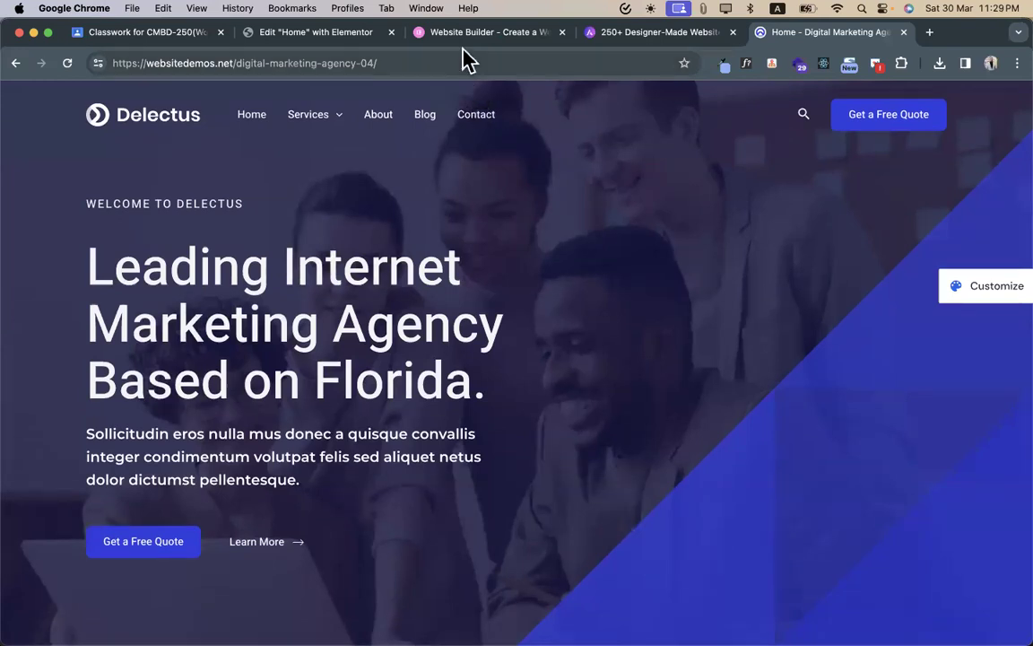
{"action": "left_click", "coordinate": [314, 32]}
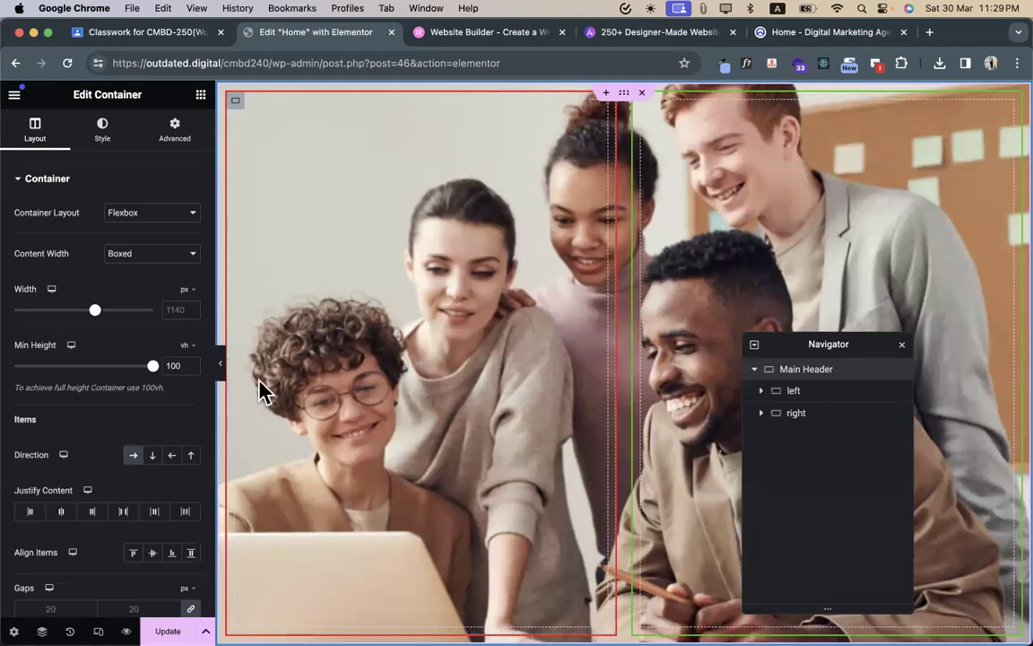
- Open the Main Header's style settings, switch to the Delectus demo page, and sample the hero's dark navy #353659 with the Eye Dropper extension
{"action": "left_click", "coordinate": [115, 137]}
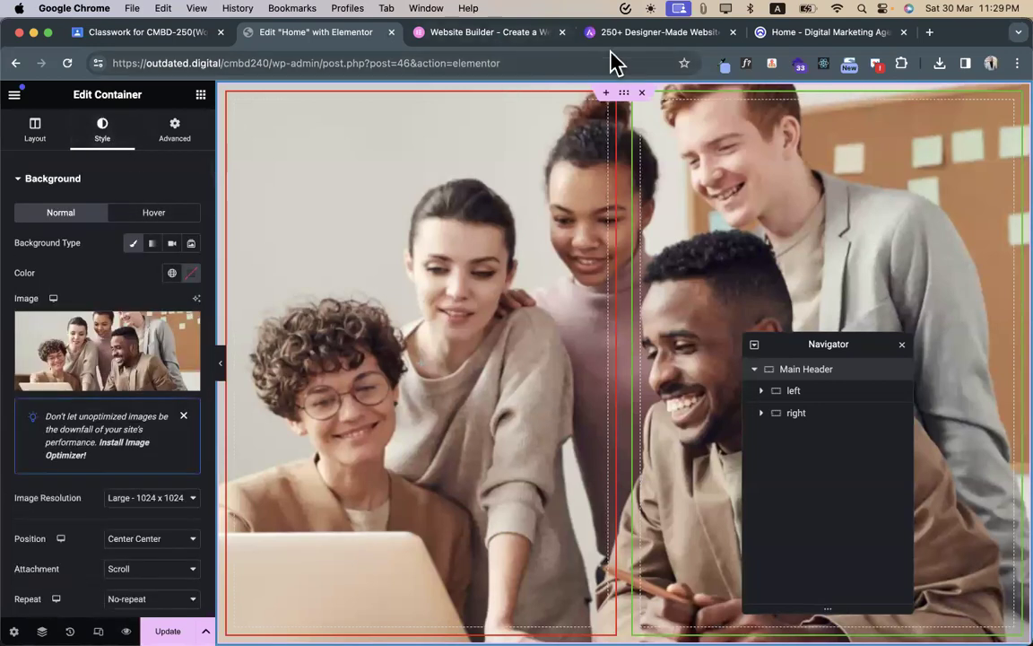
{"action": "left_click", "coordinate": [782, 36]}
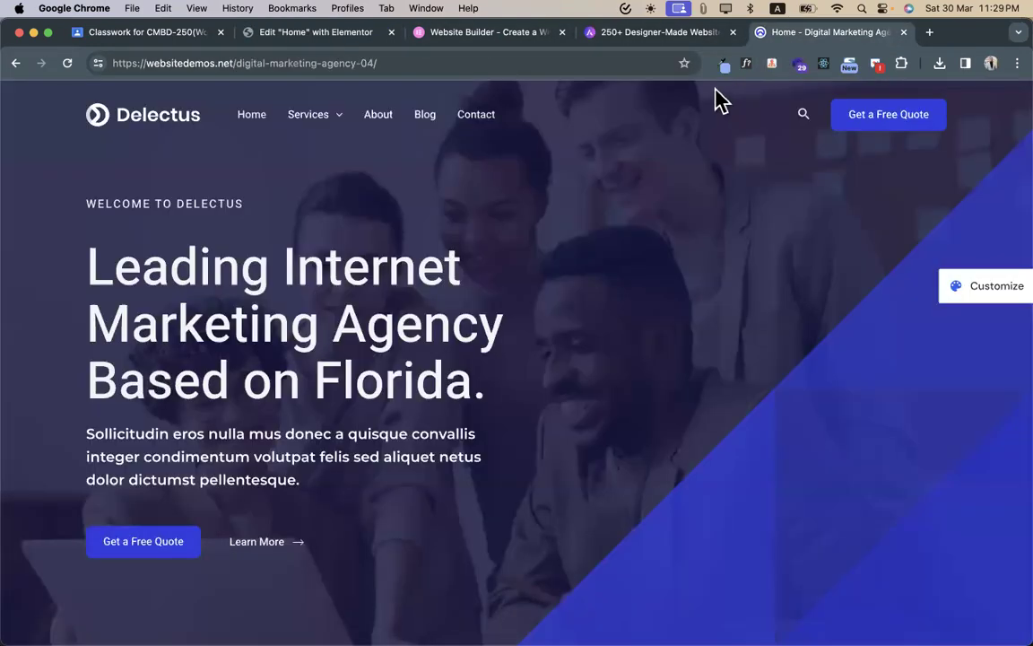
{"action": "left_click", "coordinate": [727, 64]}
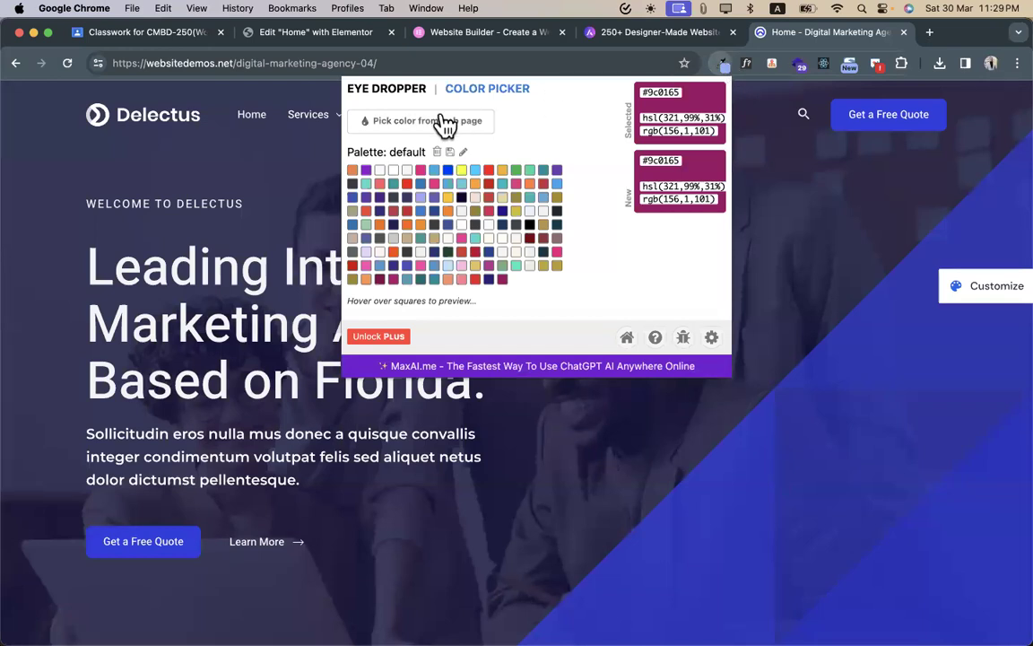
{"action": "left_click", "coordinate": [411, 121]}
{"action": "left_click", "coordinate": [79, 160]}
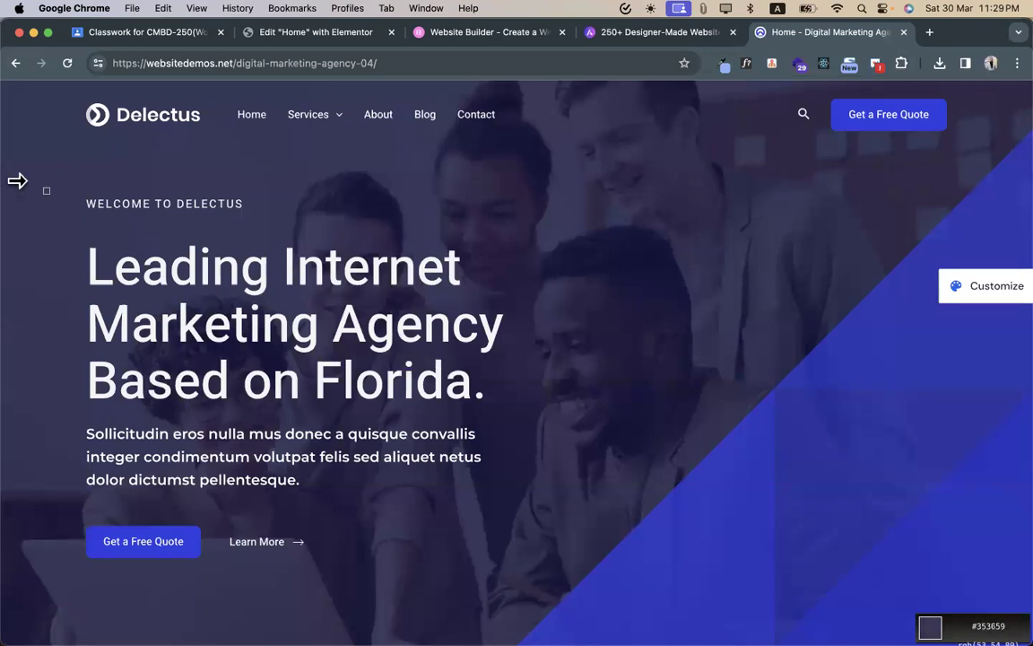
{"action": "left_click", "coordinate": [723, 64]}
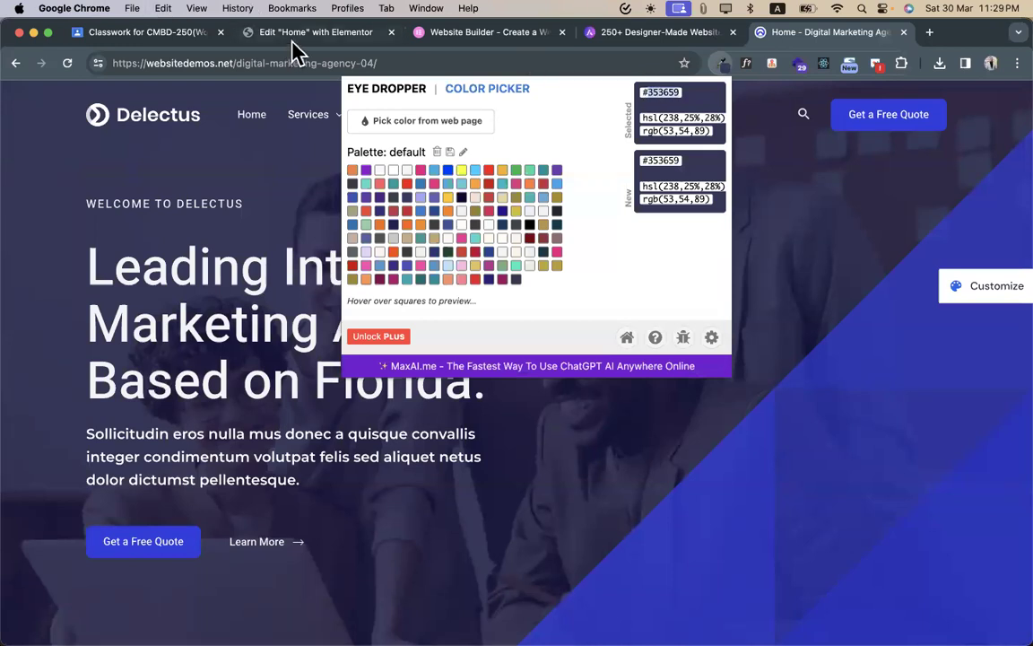
- Switch to the Elementor editor and give the Main Header container a classic background overlay in #353659 with 0.9 opacity
{"action": "left_click", "coordinate": [265, 36]}
{"action": "left_click", "coordinate": [94, 179]}
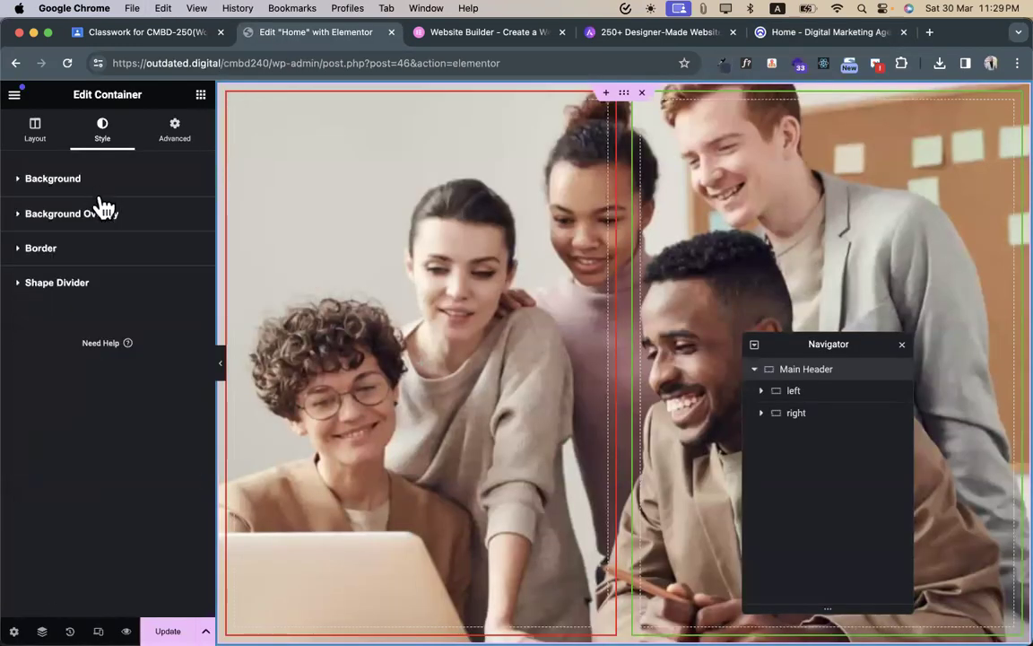
{"action": "left_click", "coordinate": [97, 213]}
{"action": "left_click", "coordinate": [174, 279]}
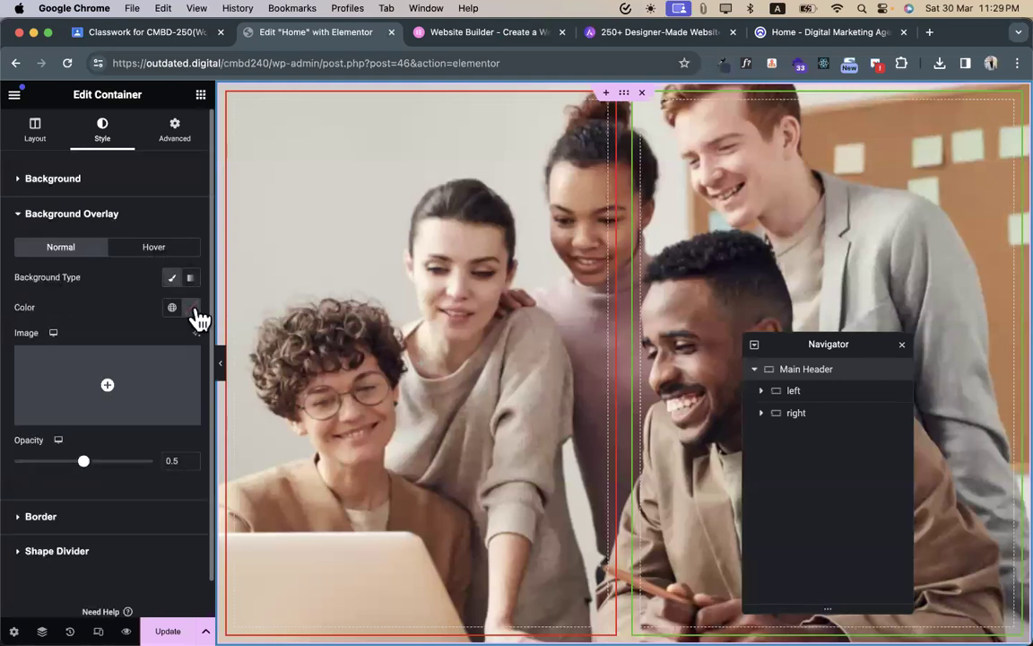
{"action": "left_click", "coordinate": [191, 307]}
{"action": "type", "text": "#353659"}
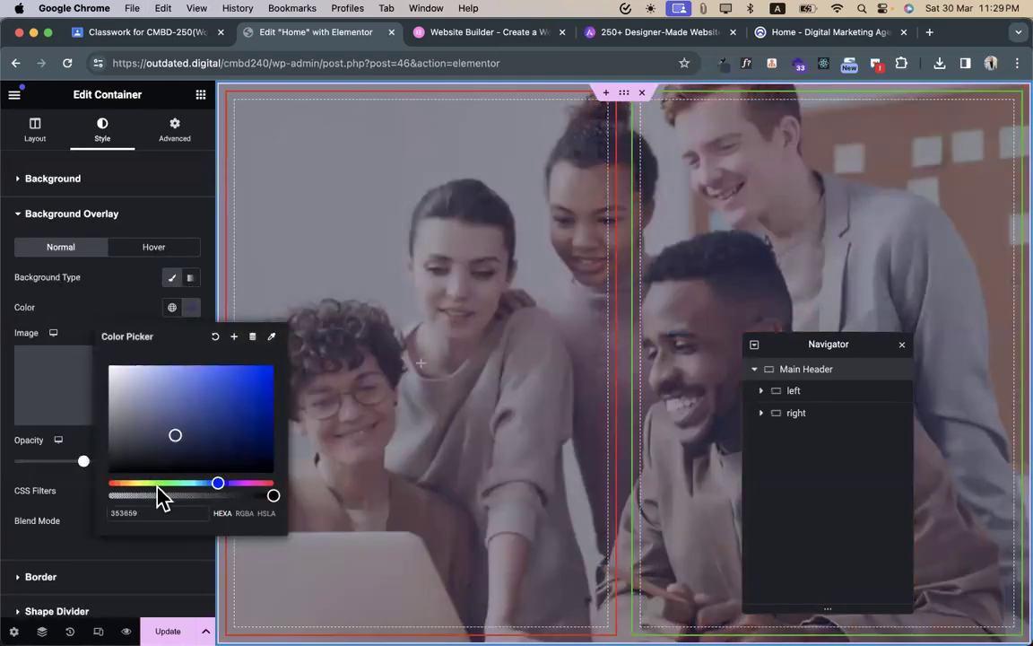
{"action": "left_click", "coordinate": [124, 319]}
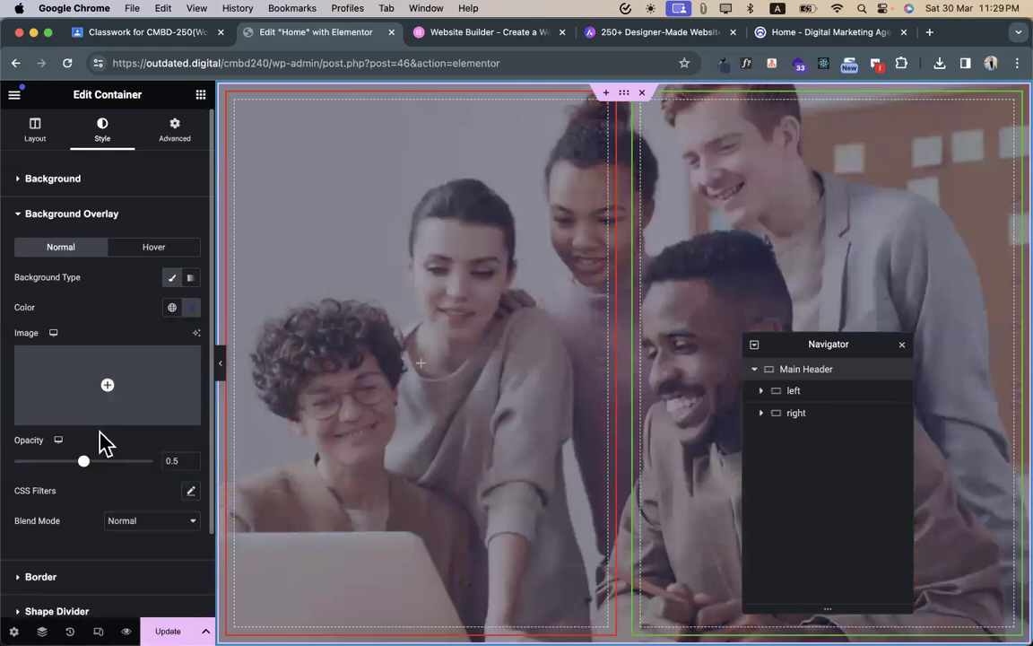
{"action": "left_click_drag", "start_coordinate": [85, 475], "coordinate": [141, 480]}
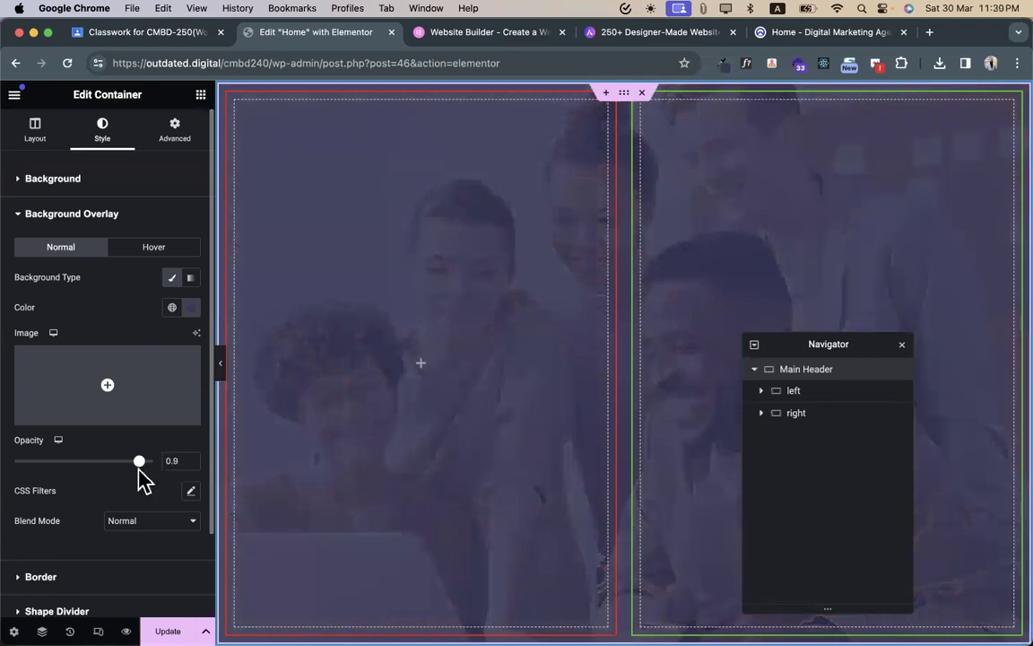
- Compare the overlay with the Delectus demo page, inspect its hero background overlay element, and copy the background color #121240cf
{"action": "left_click", "coordinate": [782, 37]}
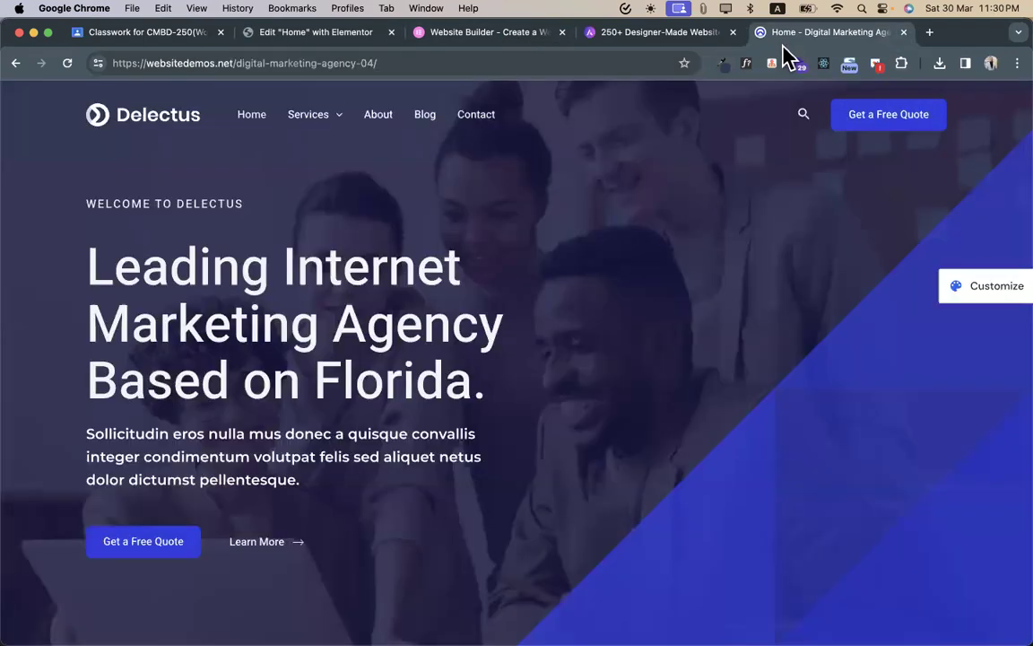
{"action": "left_click", "coordinate": [362, 35]}
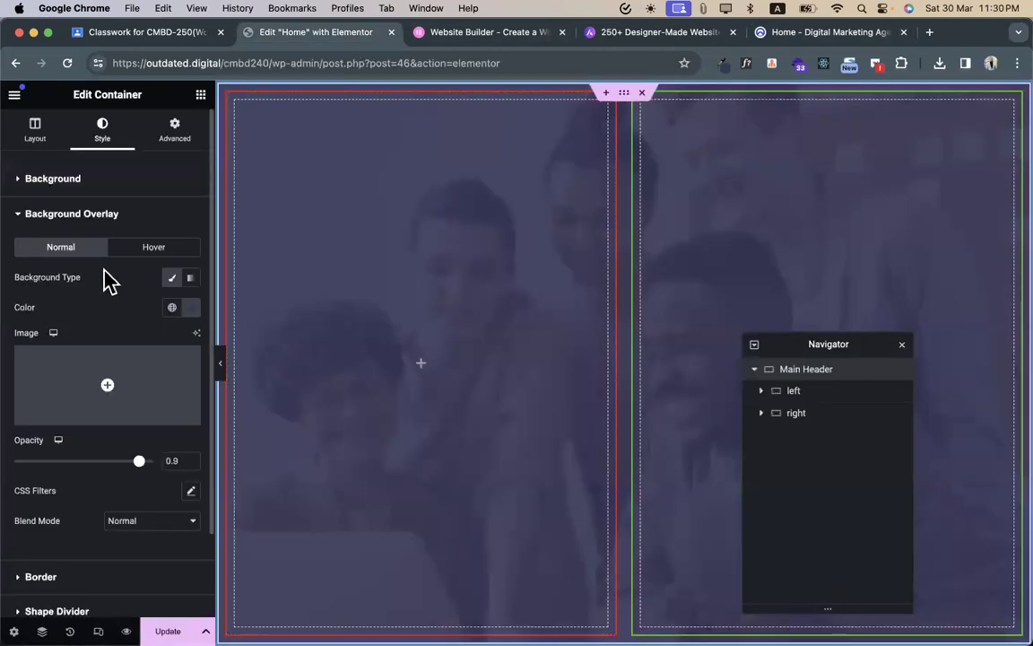
{"action": "left_click", "coordinate": [809, 38]}
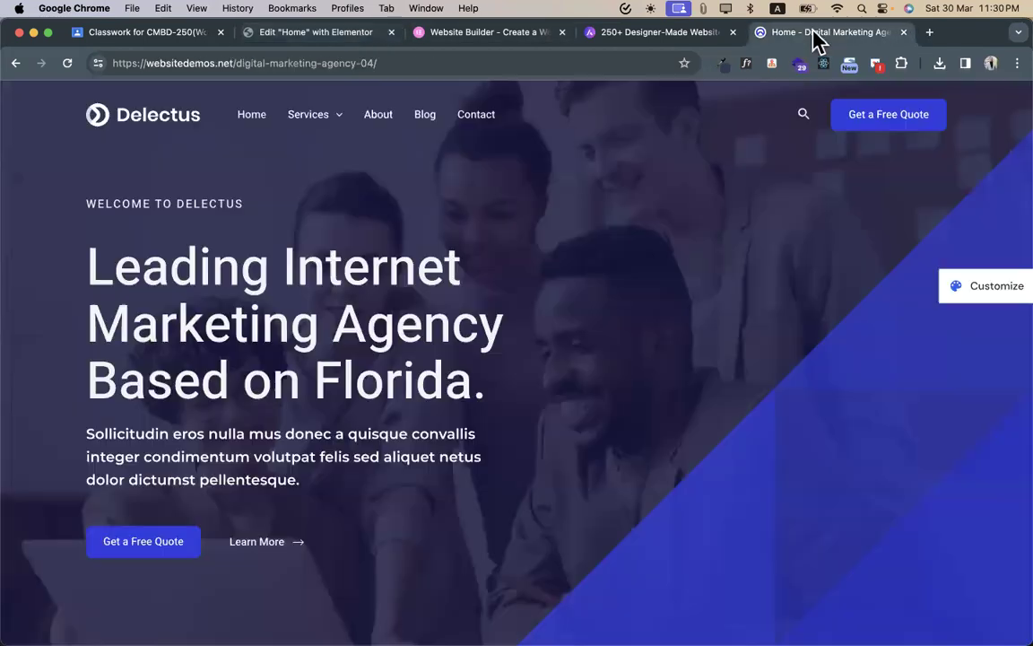
{"action": "right_click", "coordinate": [668, 216]}
{"action": "left_click", "coordinate": [688, 530]}
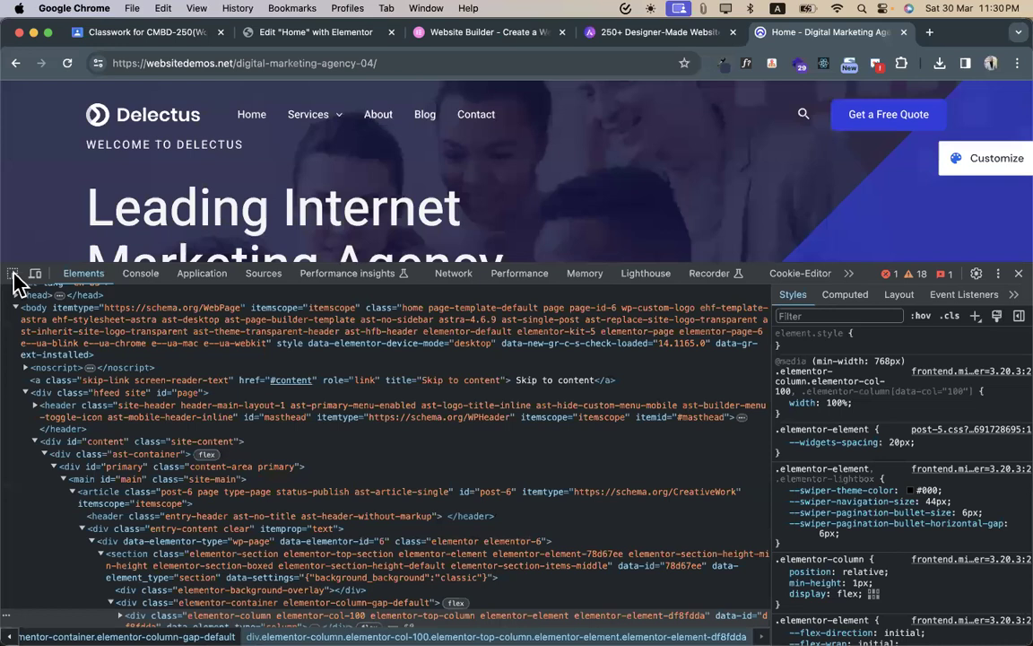
{"action": "left_click", "coordinate": [12, 272]}
{"action": "left_click", "coordinate": [59, 184]}
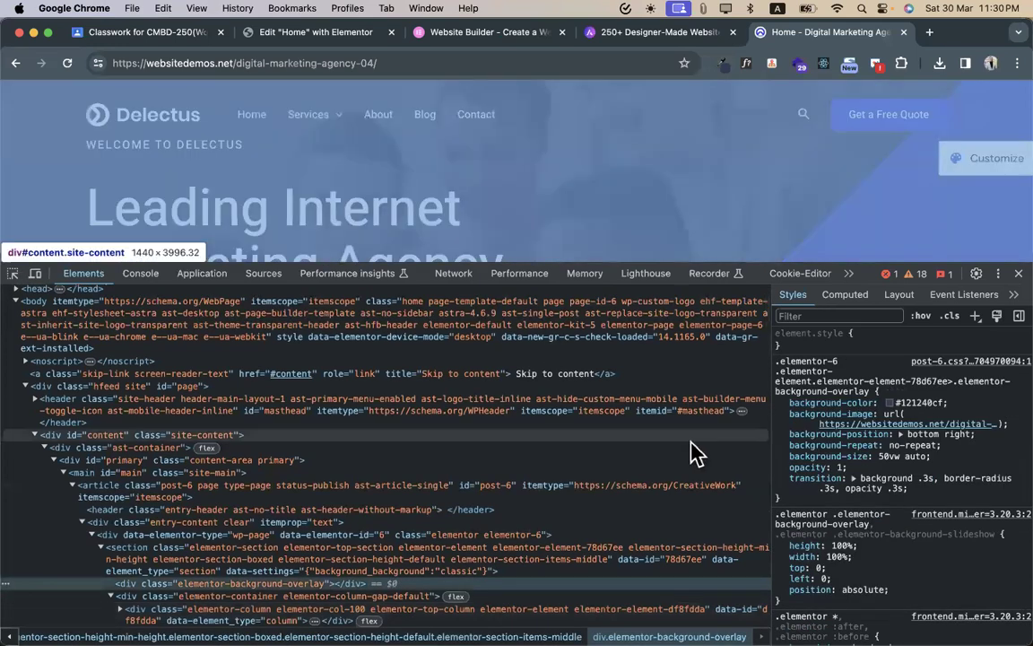
{"action": "mouse_move", "coordinate": [896, 418]}
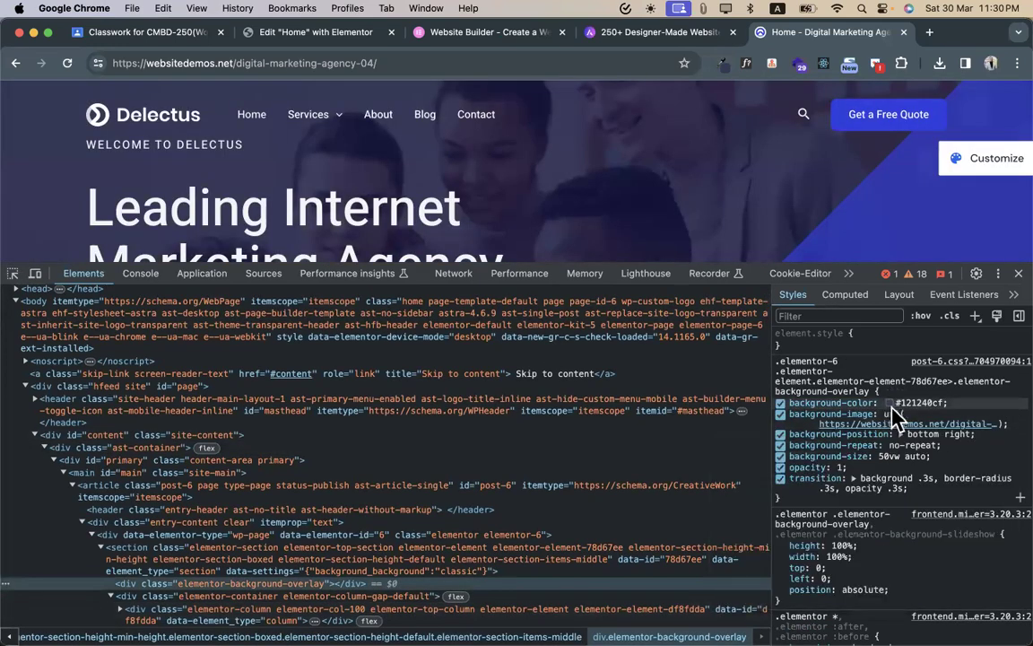
{"action": "left_click", "coordinate": [921, 403]}
{"action": "key", "text": "super+c"}
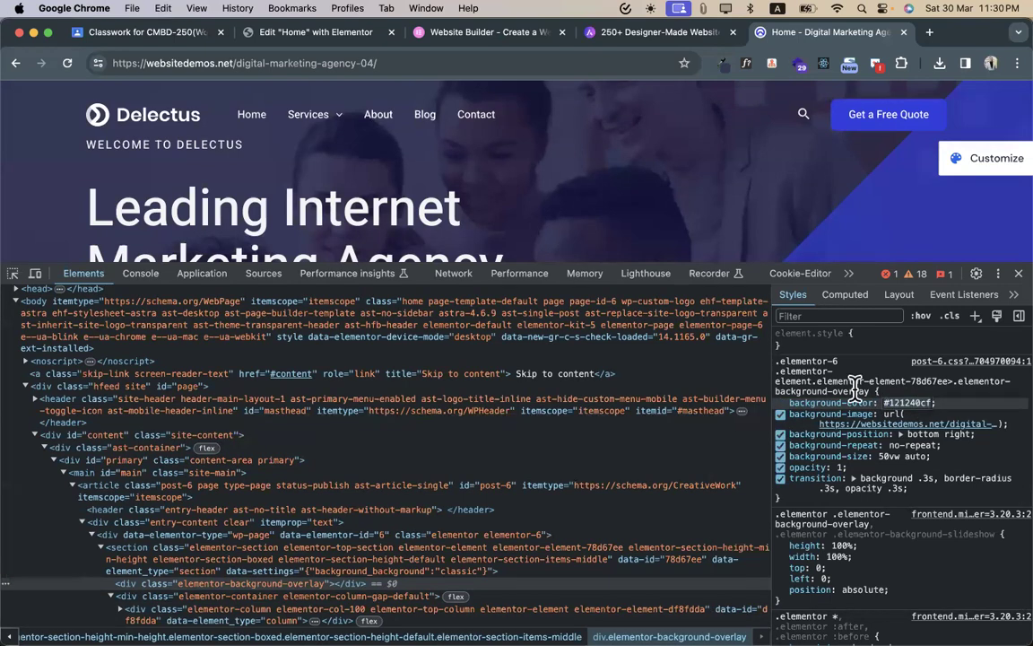
- Switch to the Elementor editor and set the Main Header's background overlay color to #121240cf with opacity 1
{"action": "left_click", "coordinate": [356, 38]}
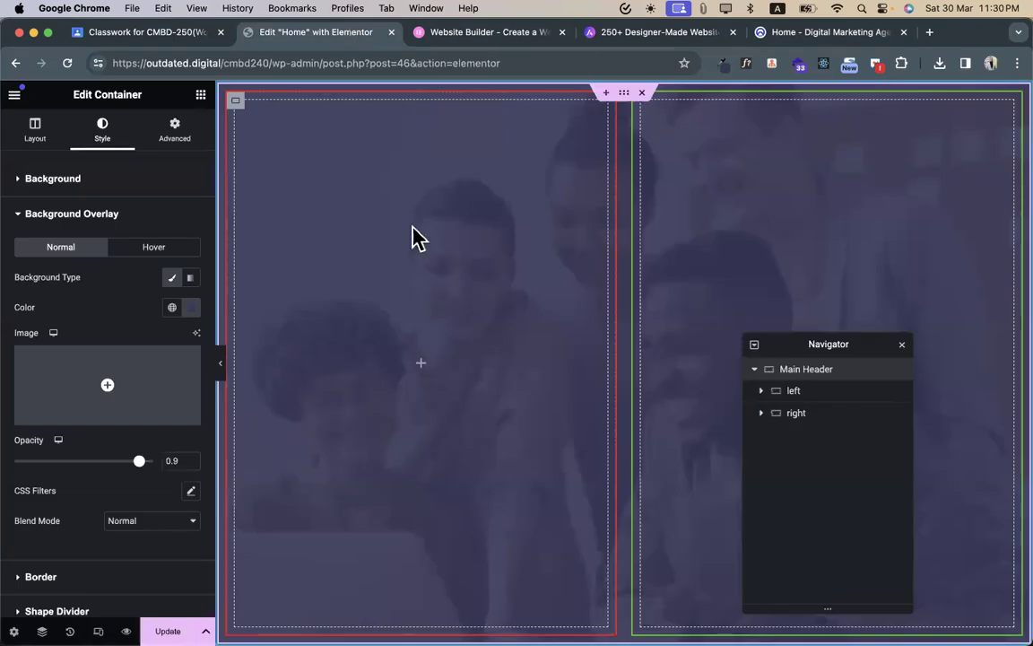
{"action": "left_click", "coordinate": [192, 309]}
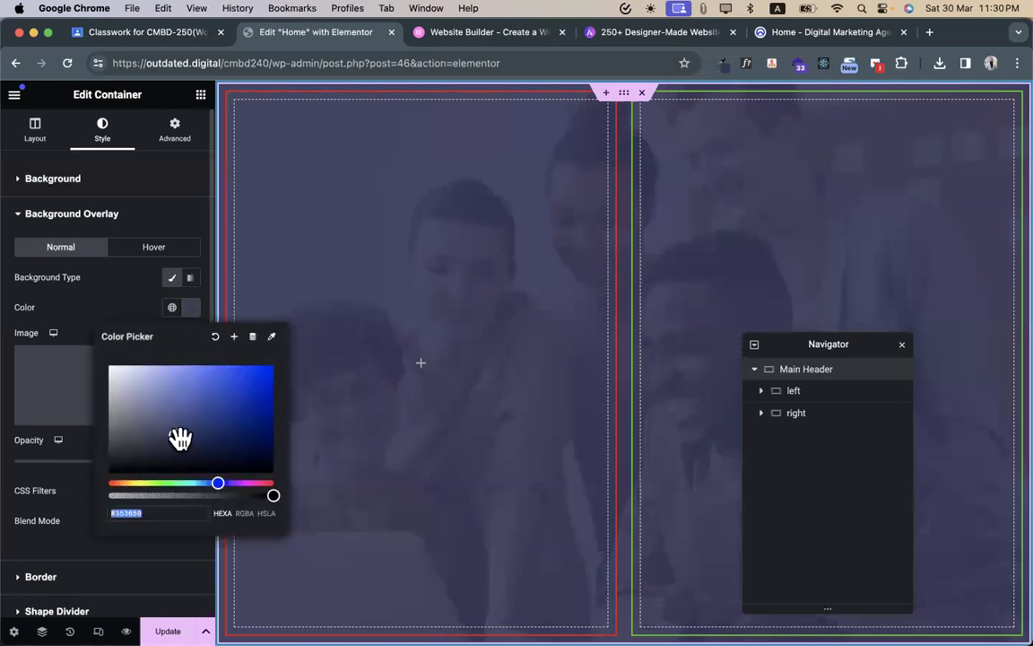
{"action": "key", "text": "super+v"}
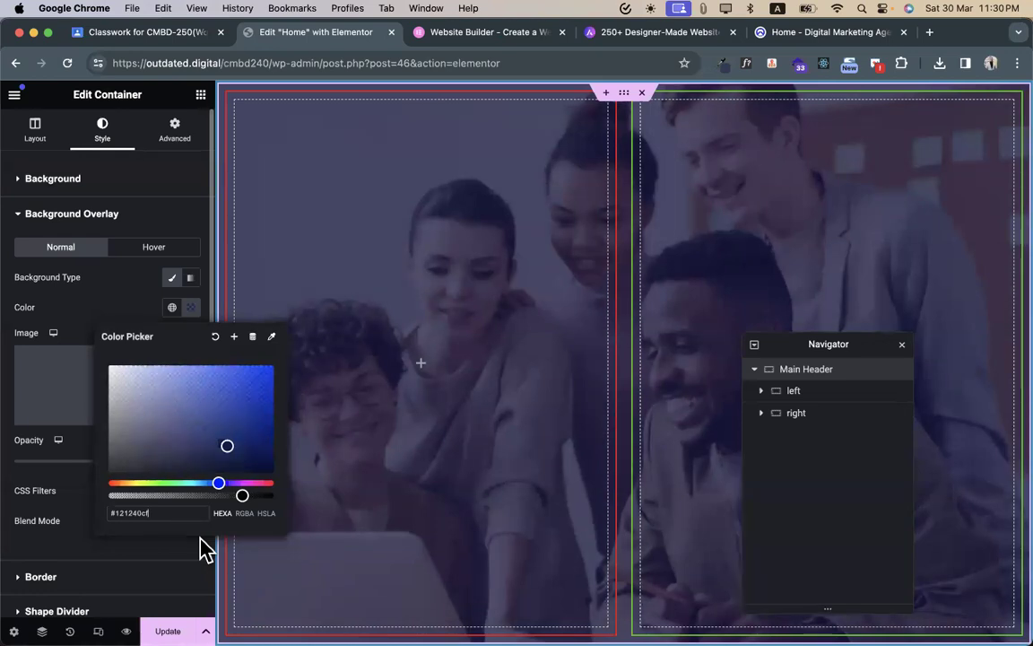
{"action": "left_click", "coordinate": [134, 319]}
{"action": "left_click_drag", "start_coordinate": [142, 462], "coordinate": [156, 461]}
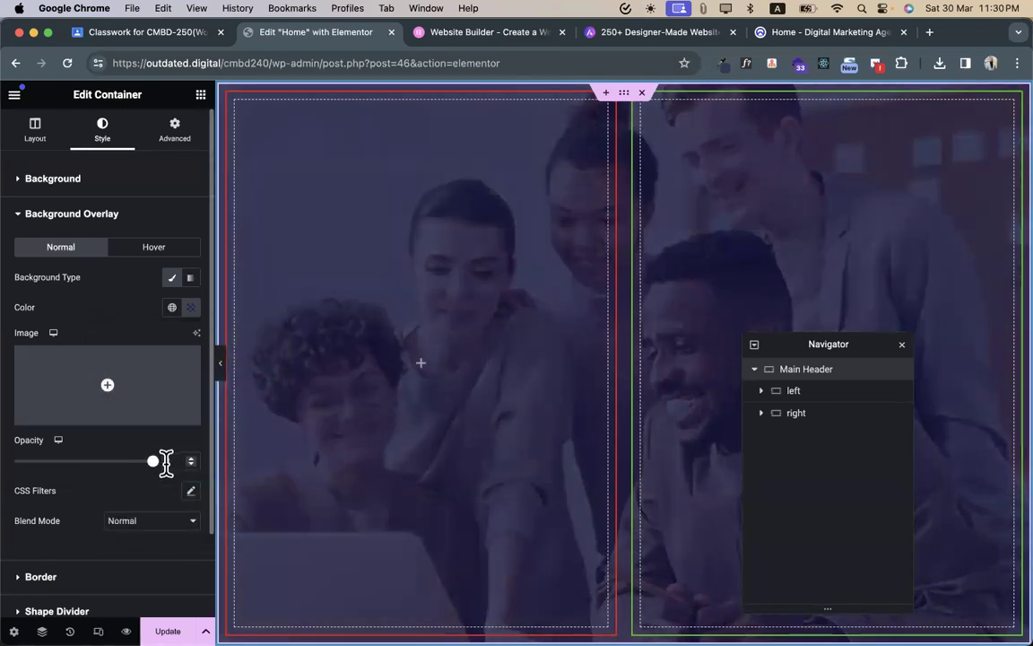
- Make the Main Header's overlay color slightly more opaque by raising its alpha to about #121240D9
{"action": "left_click", "coordinate": [191, 308]}
{"action": "mouse_move", "coordinate": [244, 496]}
{"action": "left_mouse_down"}
{"action": "mouse_move", "coordinate": [273, 496]}
{"action": "mouse_move", "coordinate": [250, 493]}
{"action": "left_mouse_up"}
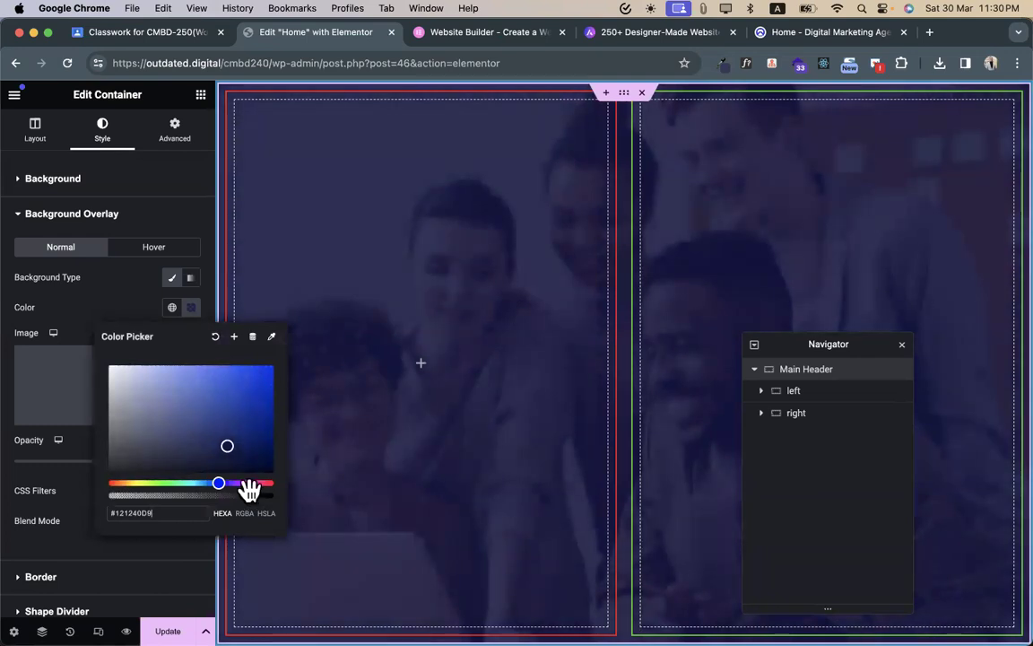
{"action": "mouse_move", "coordinate": [249, 491]}
{"action": "left_mouse_down"}
{"action": "mouse_move", "coordinate": [284, 505]}
{"action": "mouse_move", "coordinate": [249, 493]}
{"action": "left_mouse_up"}
{"action": "left_click", "coordinate": [131, 323]}
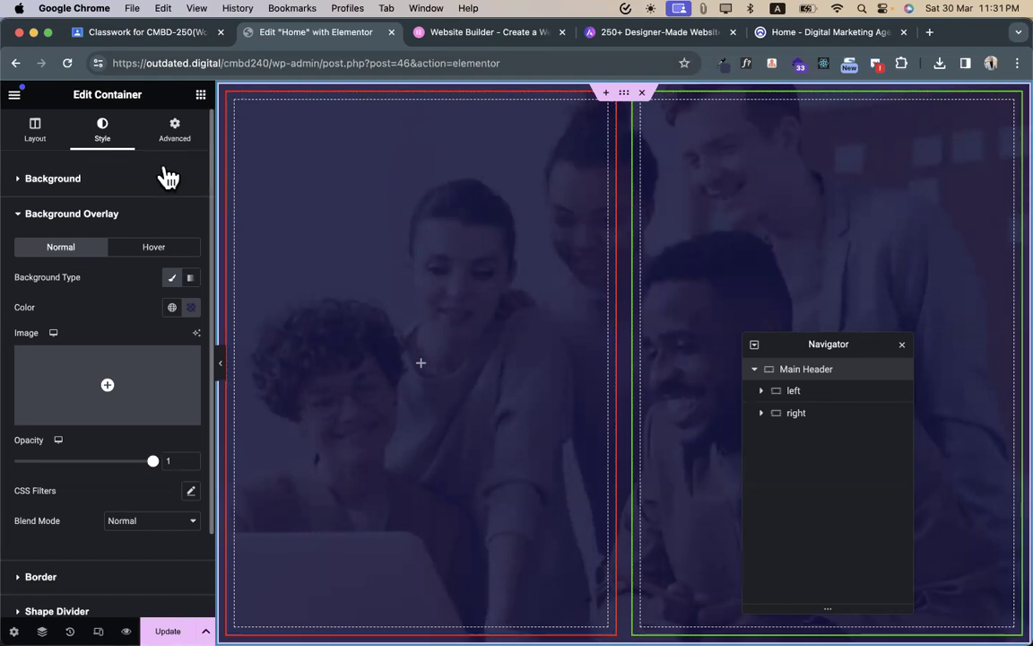
- Add an Image widget to the left container and try to upload the downloaded site-logo-light-new.svg as its image
{"action": "left_click", "coordinate": [201, 95]}
{"action": "left_click_drag", "start_coordinate": [134, 417], "coordinate": [292, 374]}
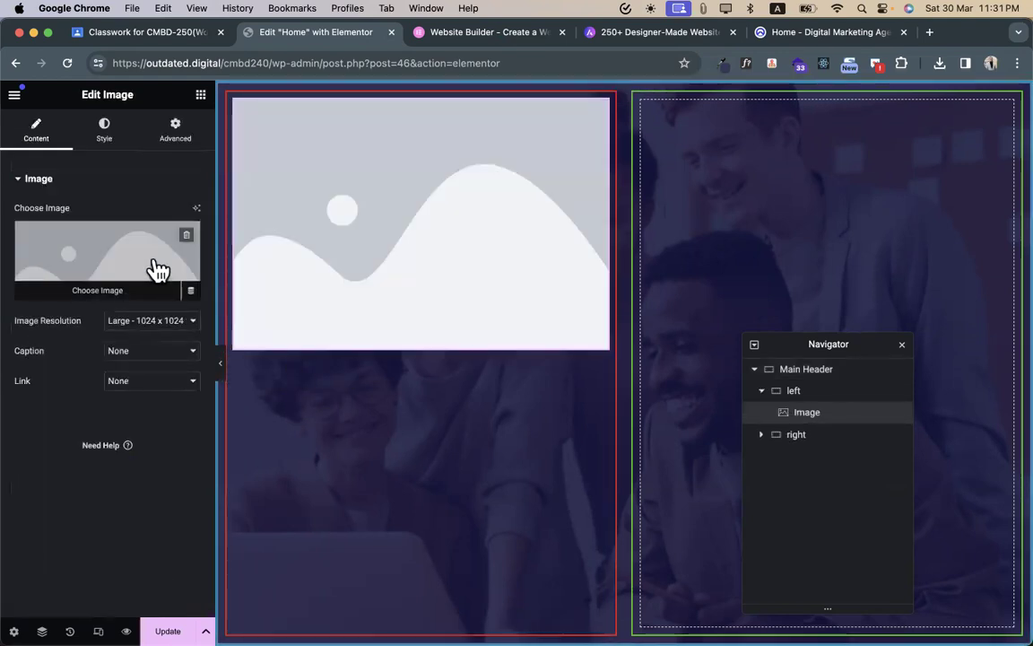
{"action": "left_click", "coordinate": [155, 271]}
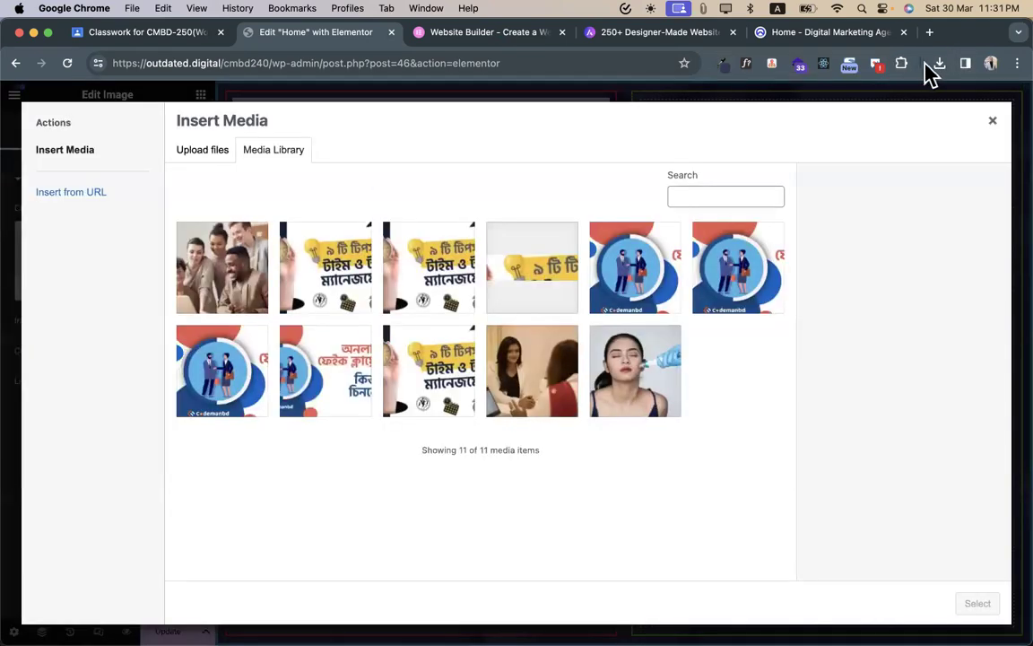
{"action": "left_click", "coordinate": [939, 65]}
{"action": "left_click_drag", "start_coordinate": [818, 226], "coordinate": [528, 267]}
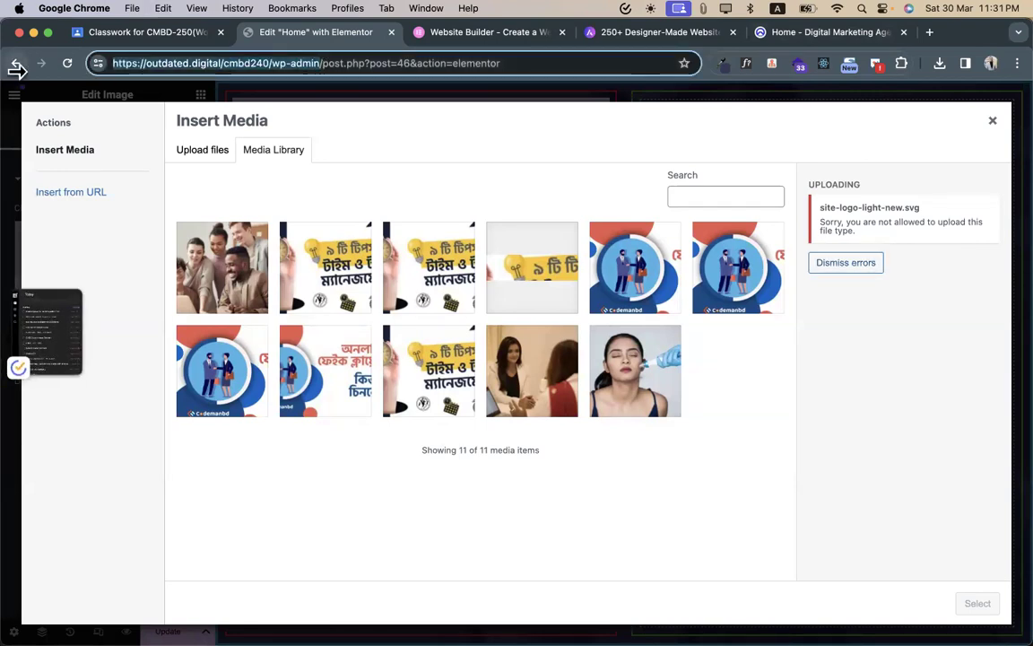
- Open the WordPress dashboard at outdated.digital/cmbd240/wp-admin in a new browser tab and go to the page for adding new plugins
{"action": "key", "text": "super+t"}
{"action": "type", "text": "https://outdated.digital/cmbd240/wp-admin"}
{"action": "key", "text": "Return"}
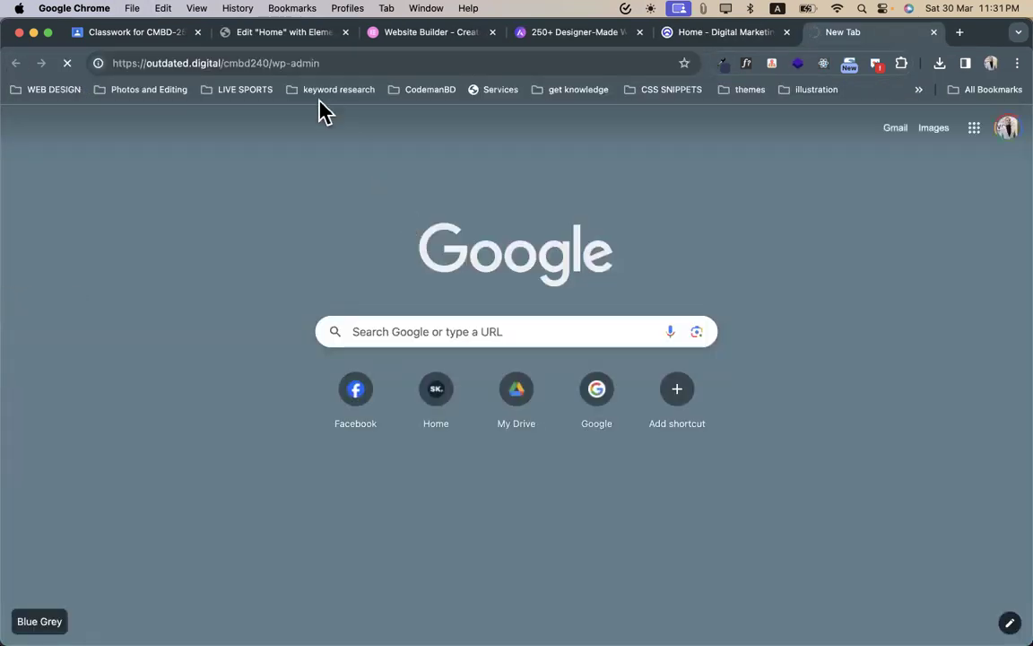
{"action": "left_click", "coordinate": [303, 38]}
{"action": "left_click", "coordinate": [891, 36]}
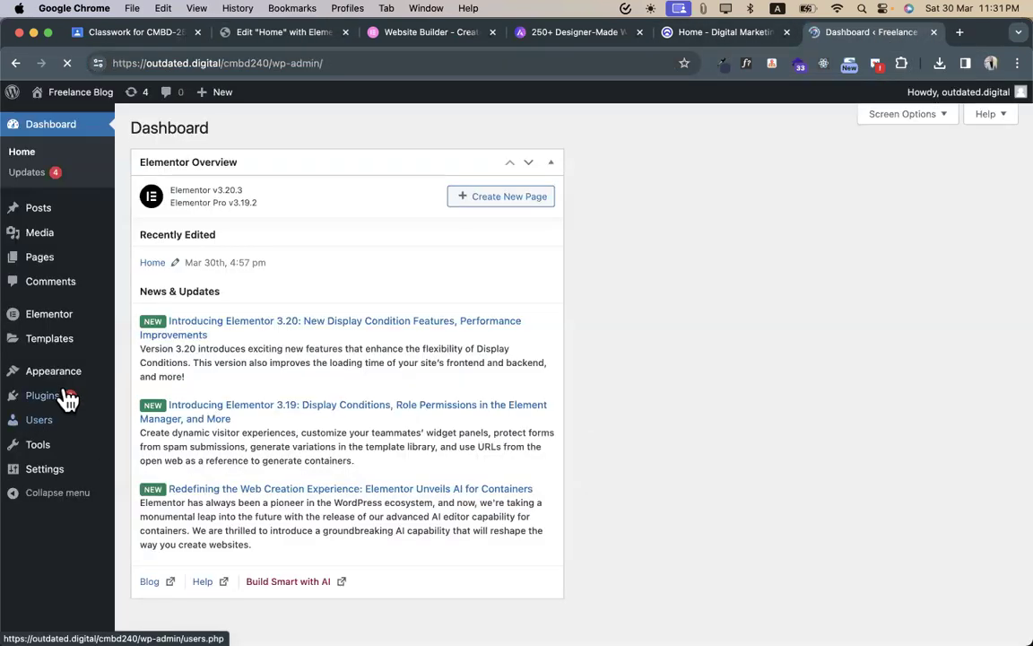
{"action": "mouse_move", "coordinate": [68, 400]}
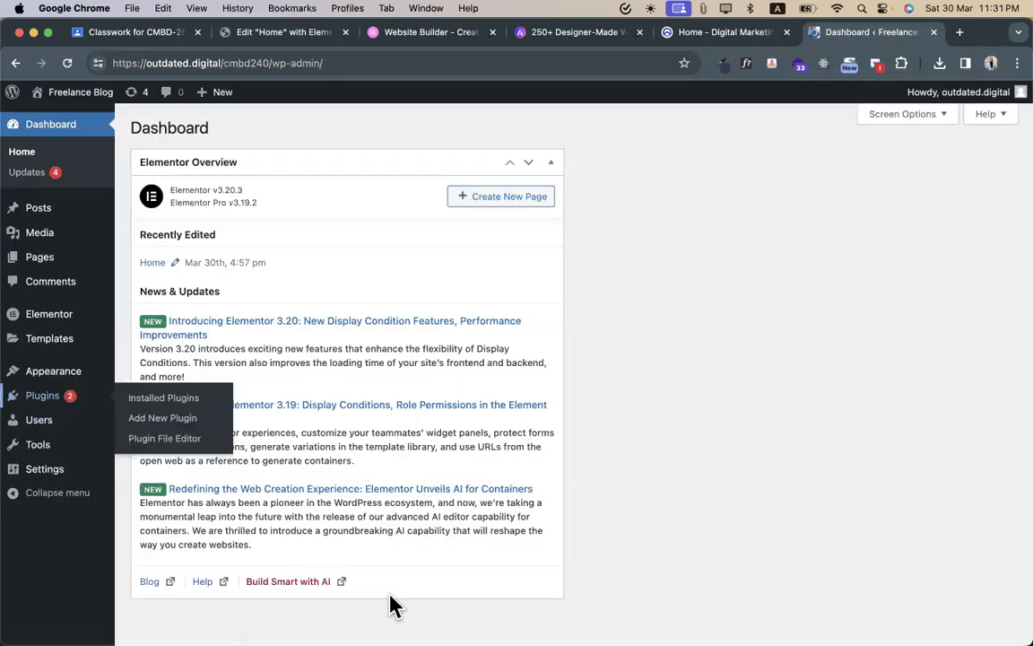
{"action": "key", "text": "super+r"}
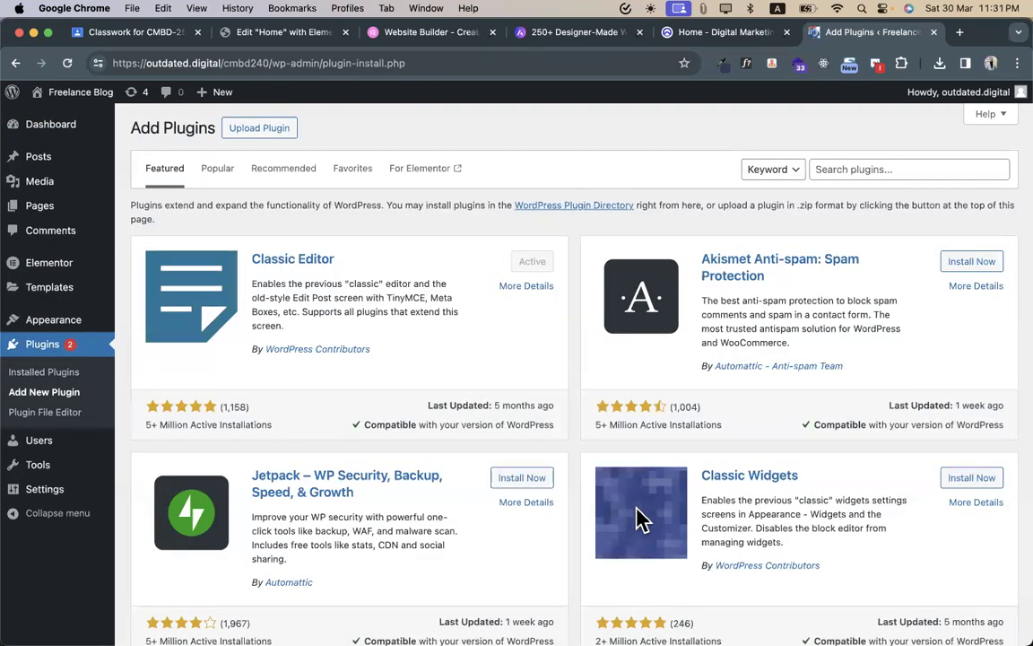
- Search the plugin directory for "safe svg", then install and activate the Safe SVG plugin by 10up
{"action": "left_click", "coordinate": [893, 168]}
{"action": "type", "text": "safe svg"}
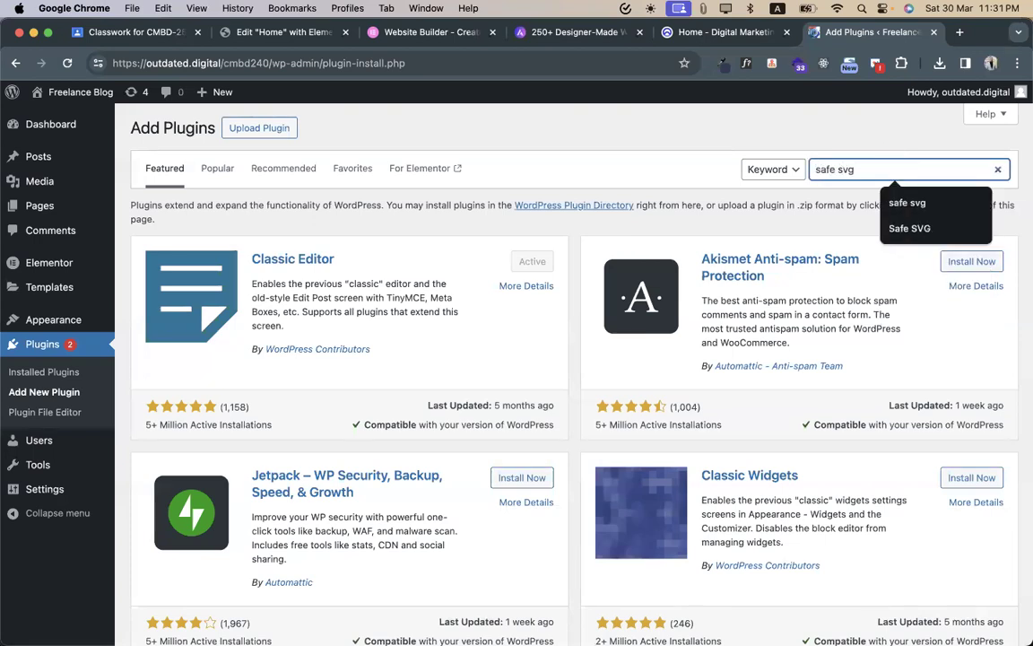
{"action": "key", "text": "Return"}
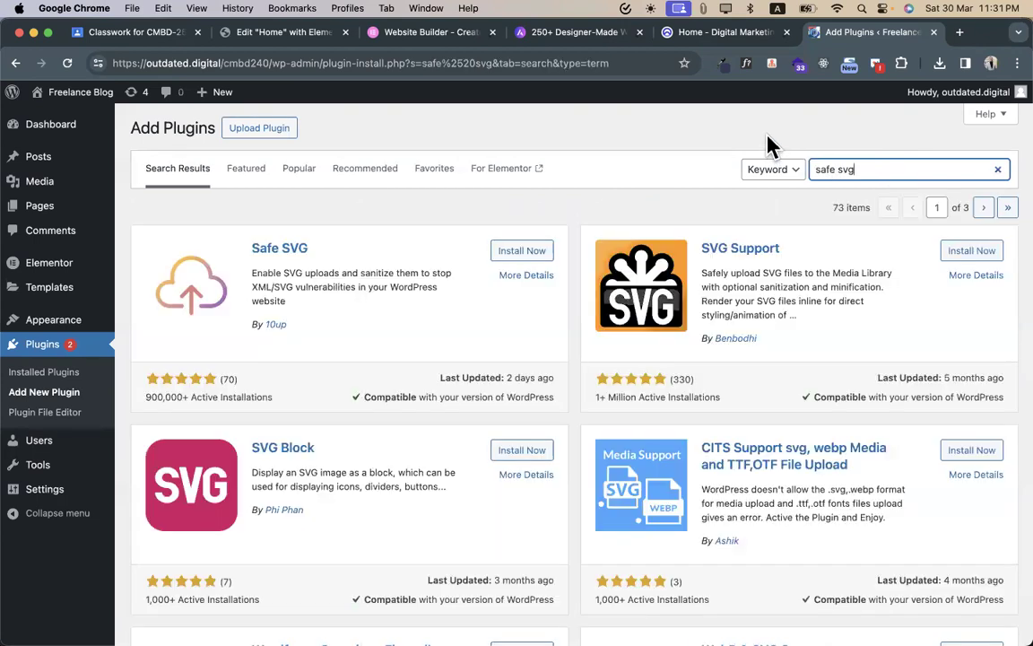
{"action": "left_click", "coordinate": [723, 193]}
{"action": "left_click", "coordinate": [523, 256]}
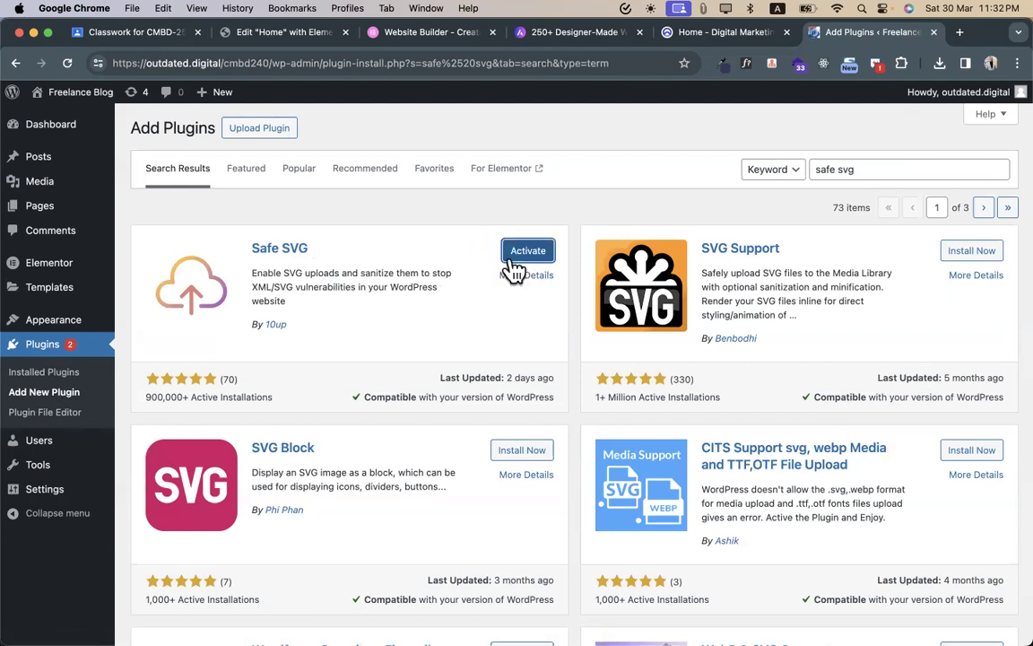
{"action": "left_click", "coordinate": [524, 253]}
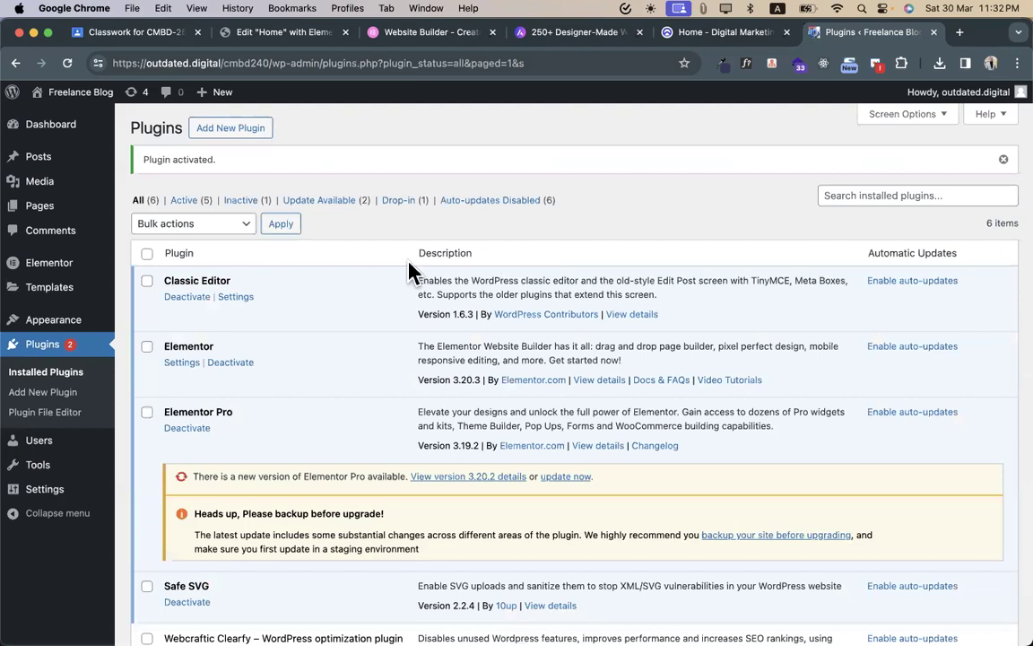
- Upload the downloaded digital-marketing-agency-hero-img-bg-overlay.svg and site-logo-light-new.svg to the WordPress Media Library
{"action": "mouse_move", "coordinate": [53, 182]}
{"action": "left_click", "coordinate": [144, 185]}
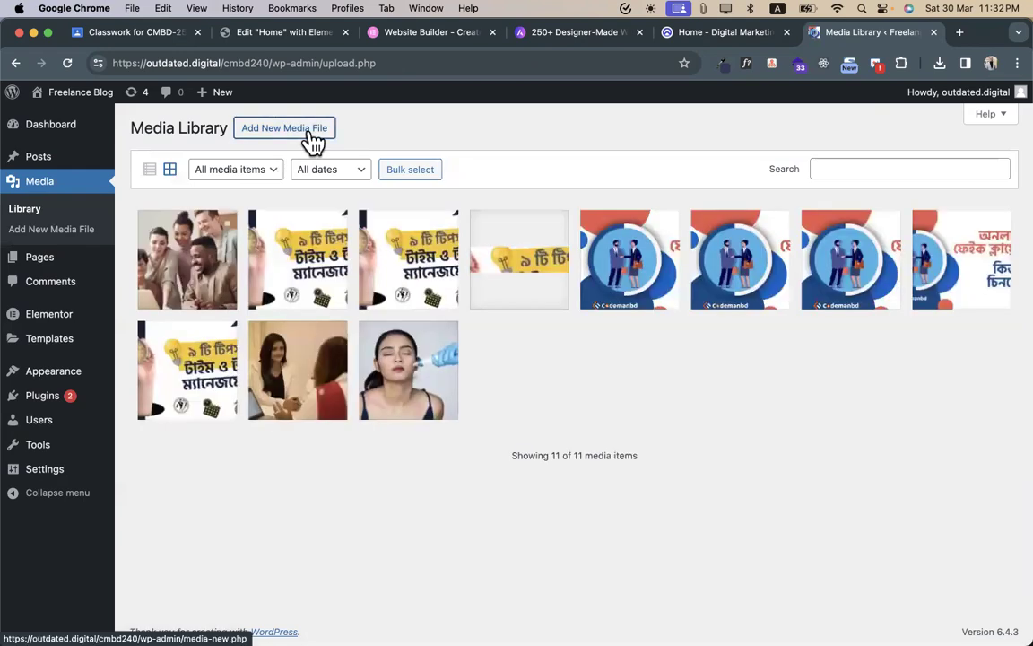
{"action": "left_click", "coordinate": [305, 135]}
{"action": "left_click", "coordinate": [939, 67]}
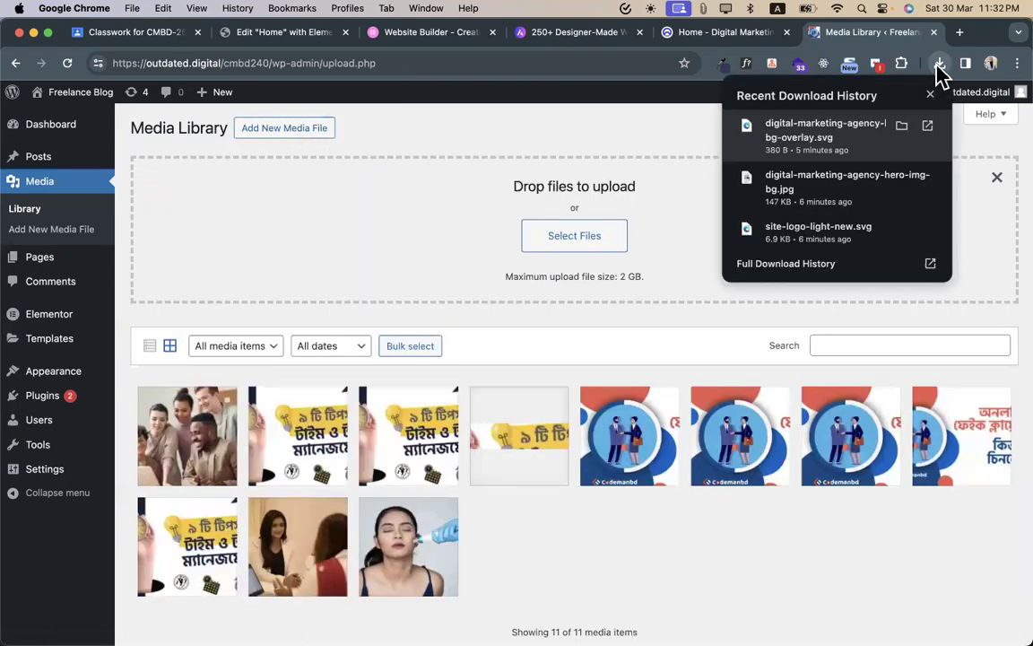
{"action": "left_click_drag", "start_coordinate": [801, 143], "coordinate": [498, 224]}
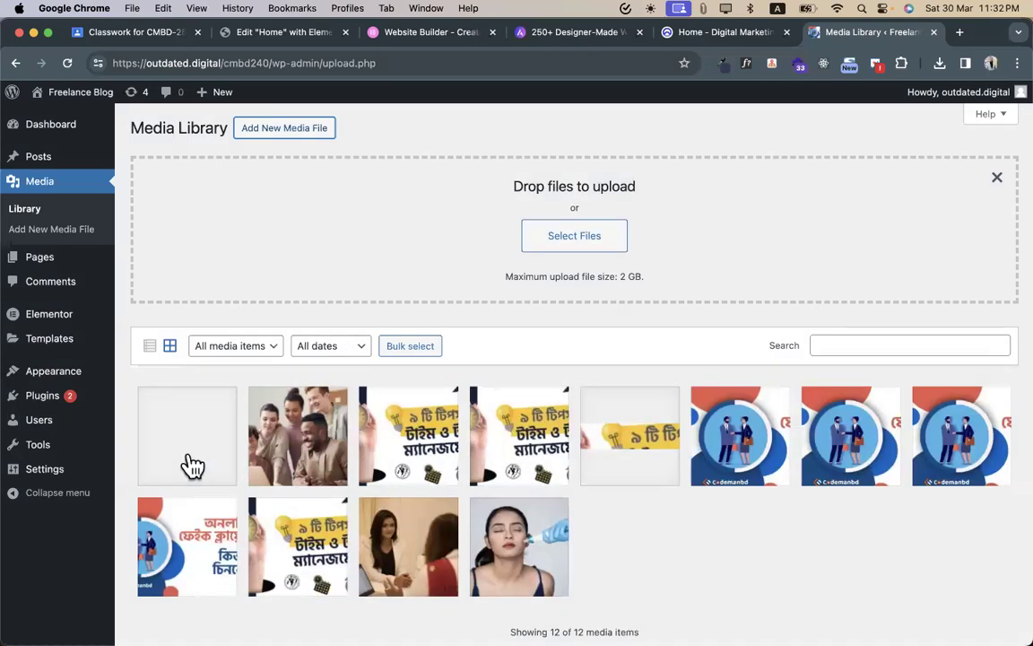
{"action": "left_click", "coordinate": [939, 64]}
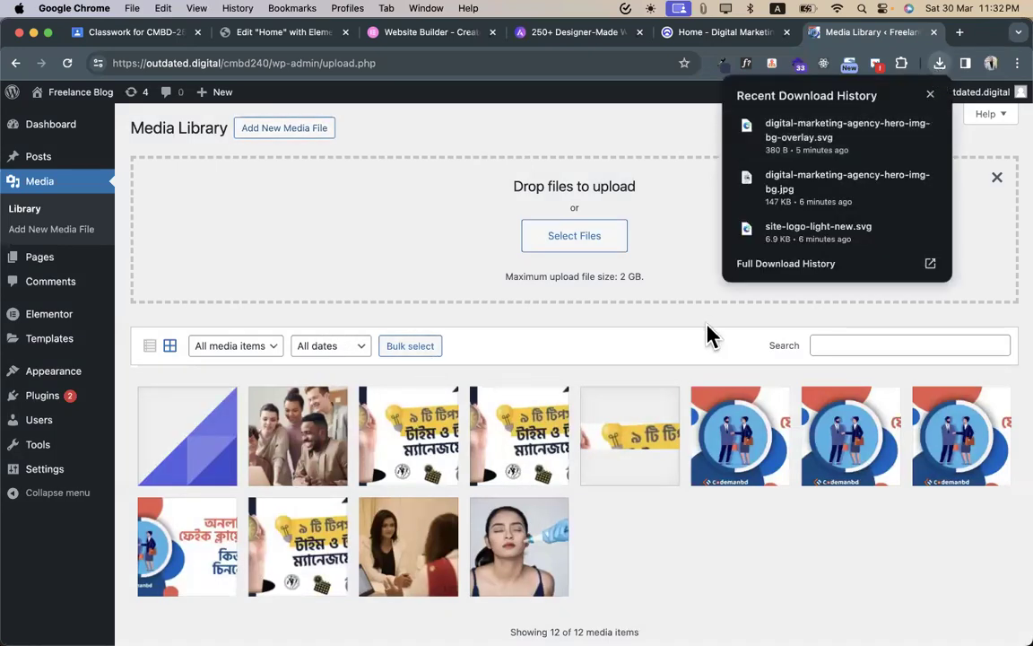
{"action": "left_click_drag", "start_coordinate": [784, 236], "coordinate": [439, 246]}
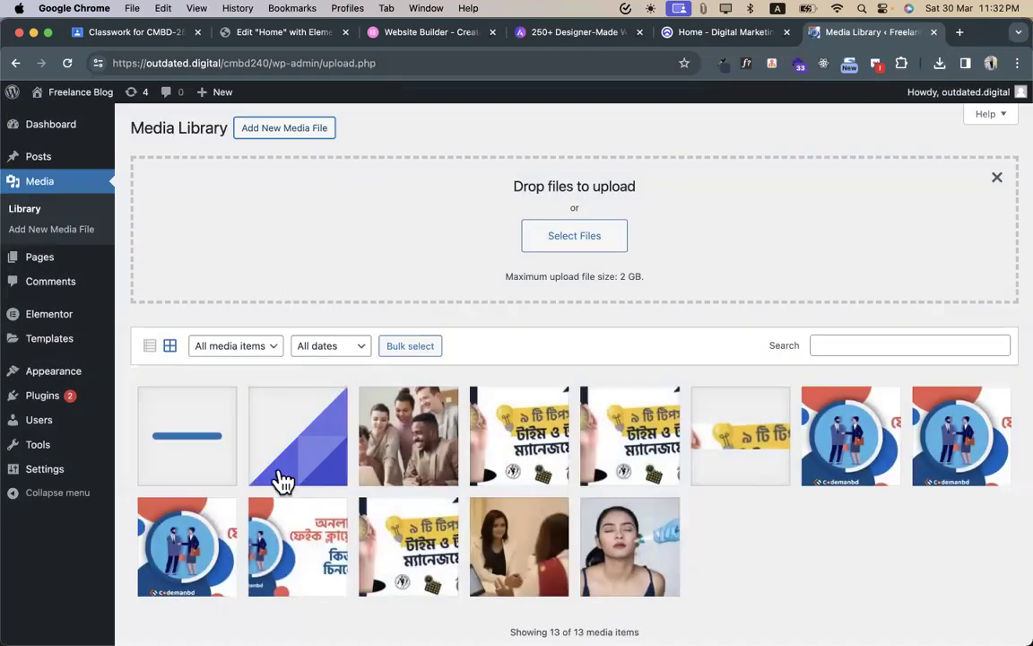
- Return to the Elementor editor, close the Insert Media dialog, save the page, and reload the editor
{"action": "left_click", "coordinate": [260, 36]}
{"action": "left_click", "coordinate": [992, 122]}
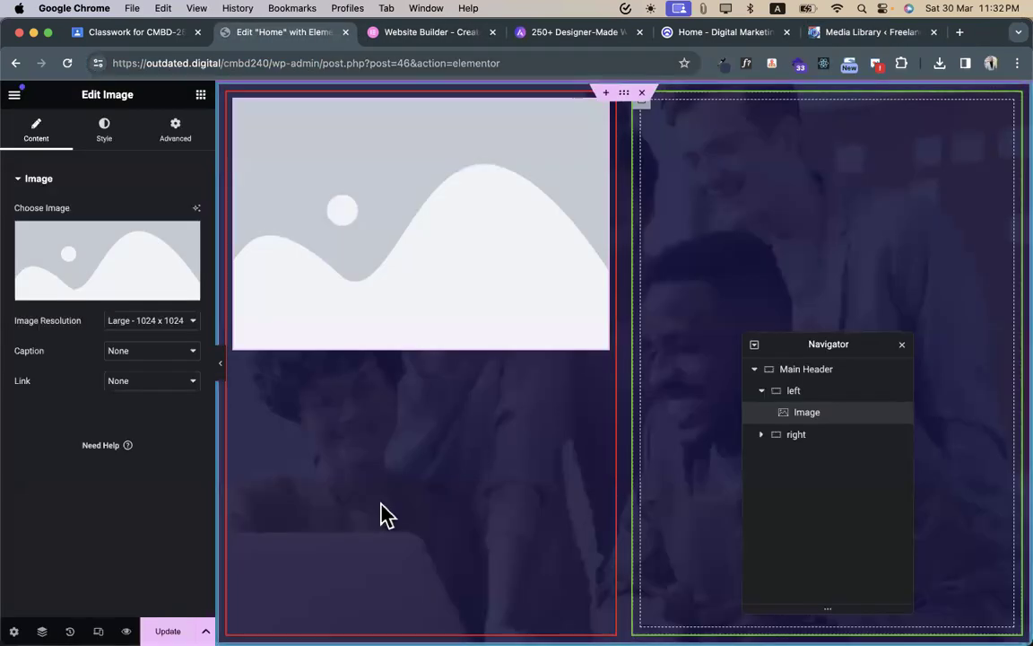
{"action": "left_click", "coordinate": [67, 63]}
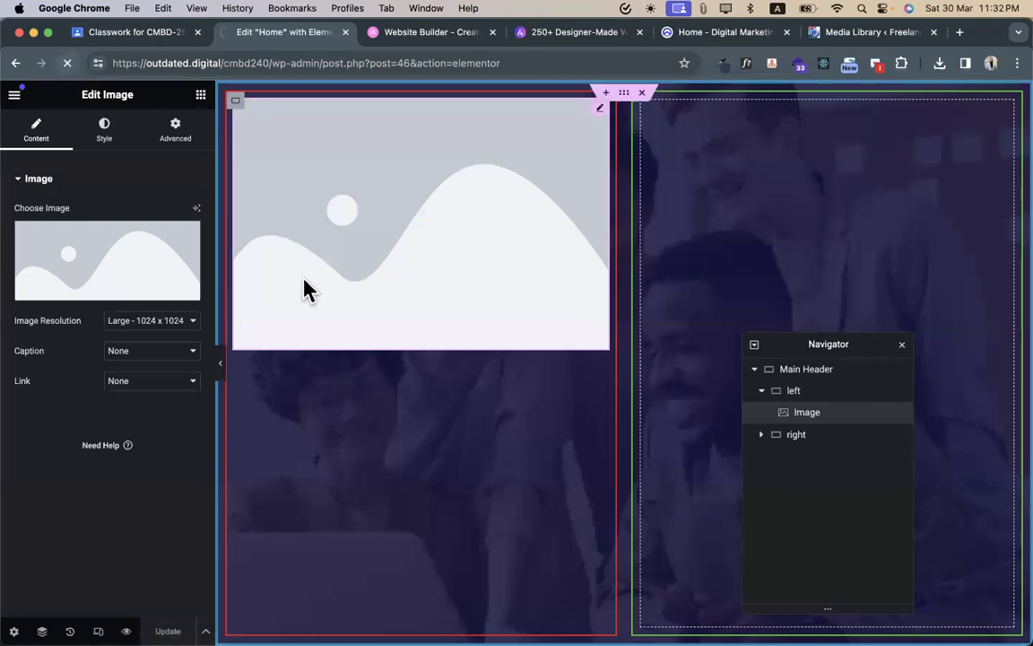
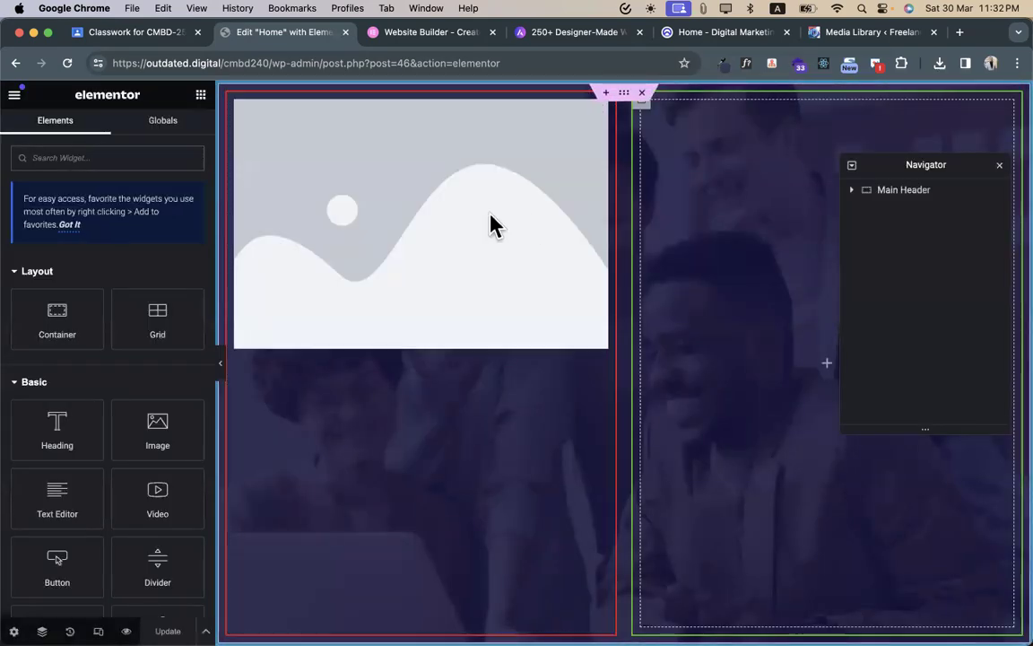
- Set the left container's Image widget to site-logo-light-new.svg from the media library
{"action": "left_click", "coordinate": [489, 224]}
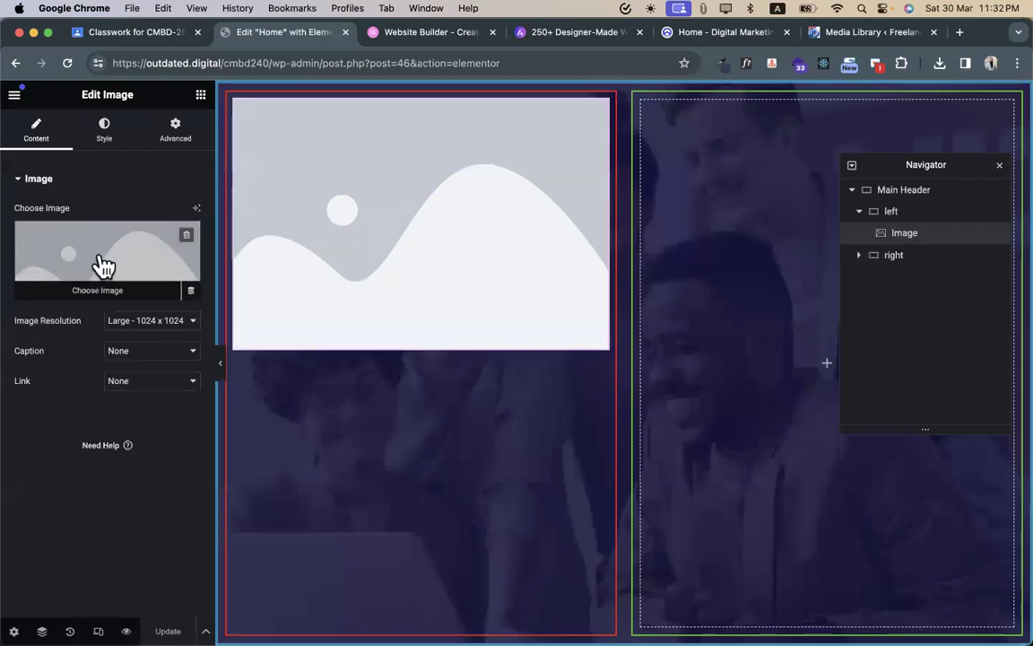
{"action": "left_click", "coordinate": [104, 265]}
{"action": "left_click", "coordinate": [187, 154]}
{"action": "left_click", "coordinate": [246, 154]}
{"action": "left_click", "coordinate": [222, 253]}
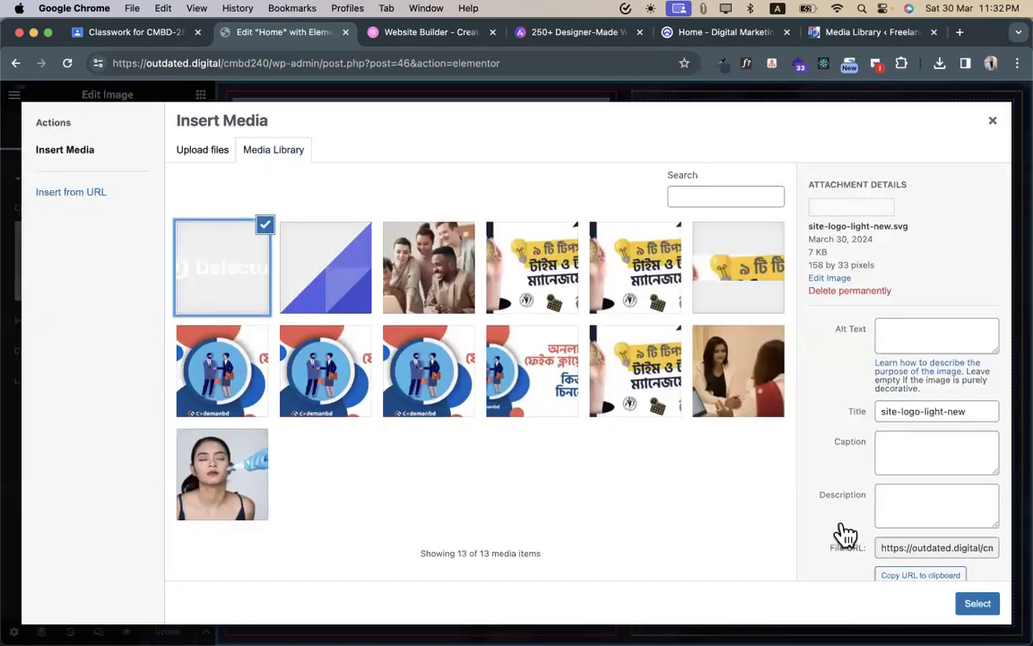
{"action": "left_click", "coordinate": [971, 598]}
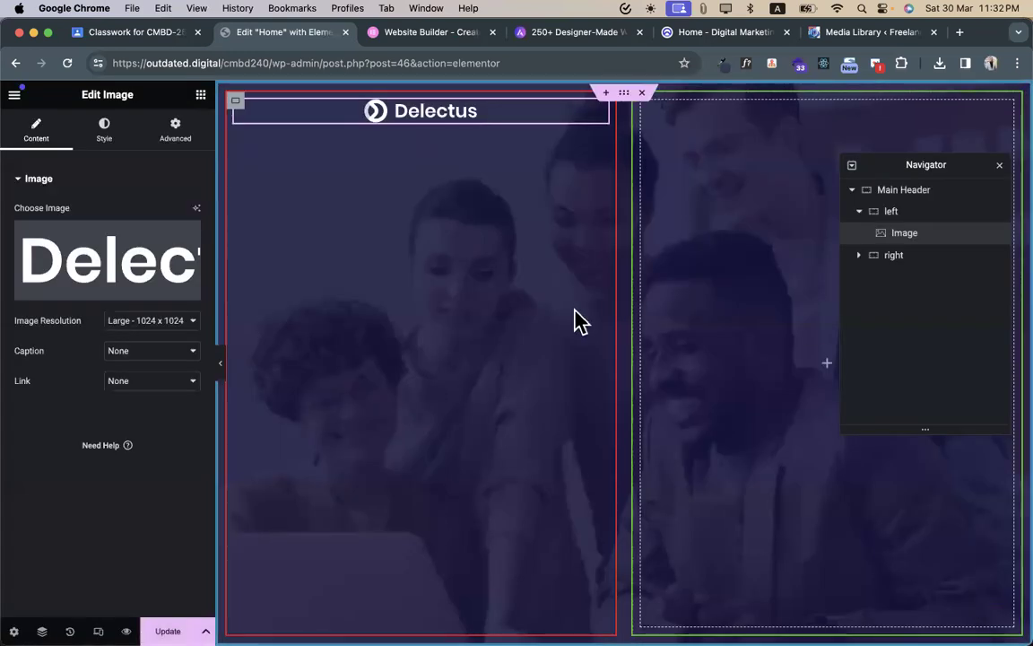
- Search the widgets for "word" and add a WordPress Menu widget below the logo in the left container
{"action": "left_click", "coordinate": [102, 127]}
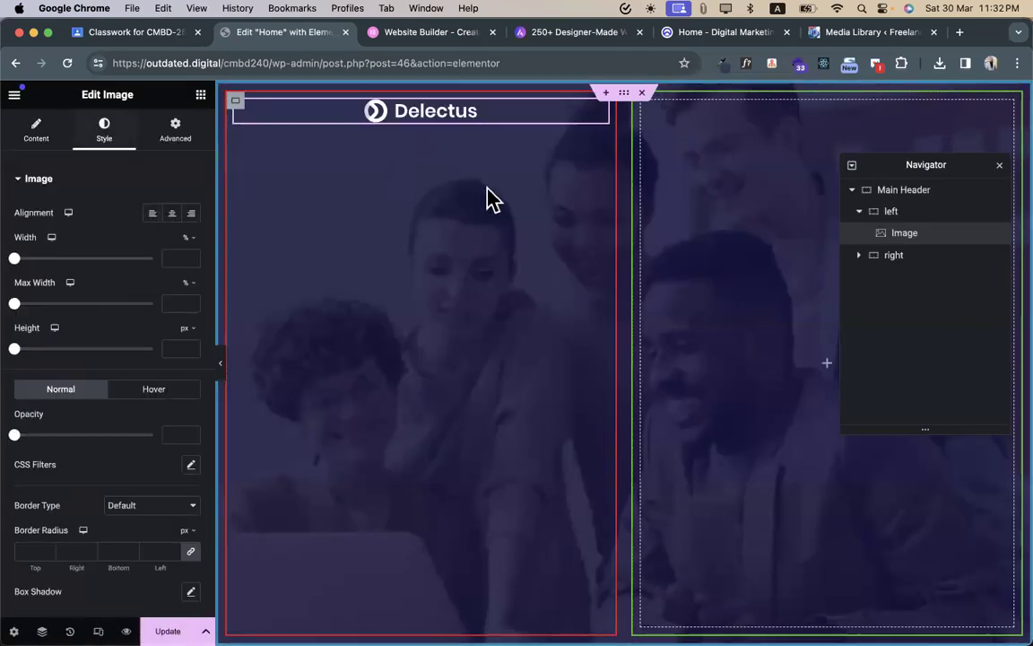
{"action": "left_click", "coordinate": [201, 96]}
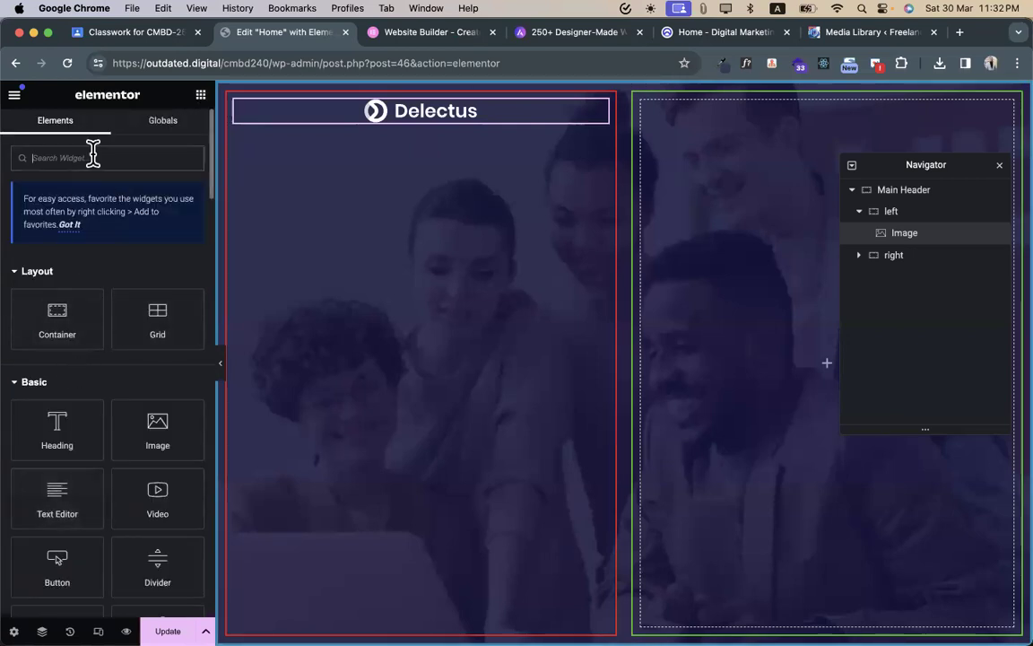
{"action": "type", "text": "meu"}
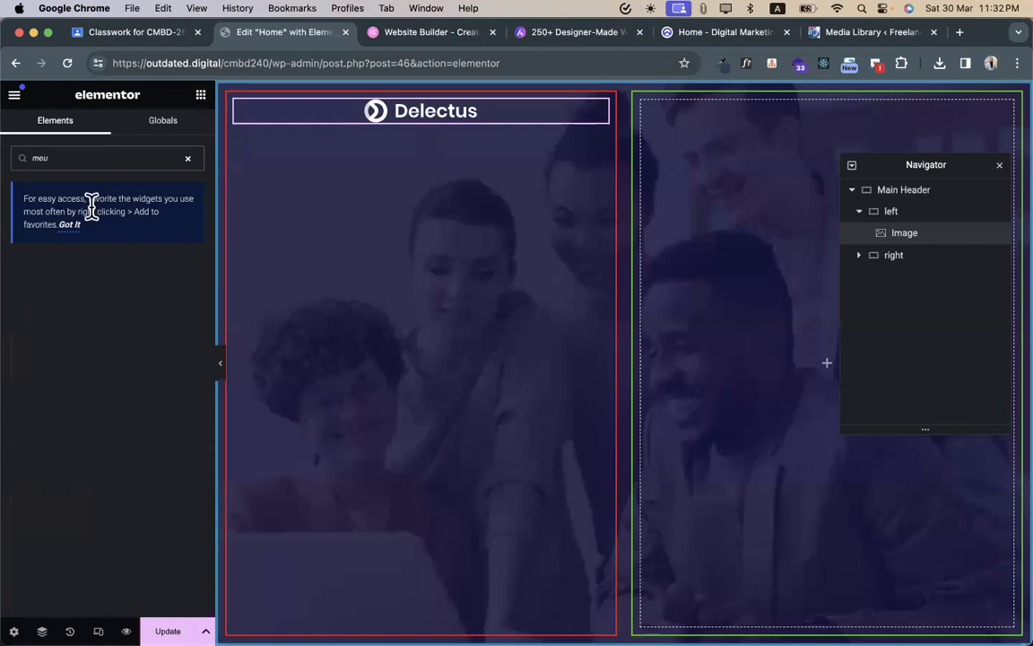
{"action": "type", "text": "word"}
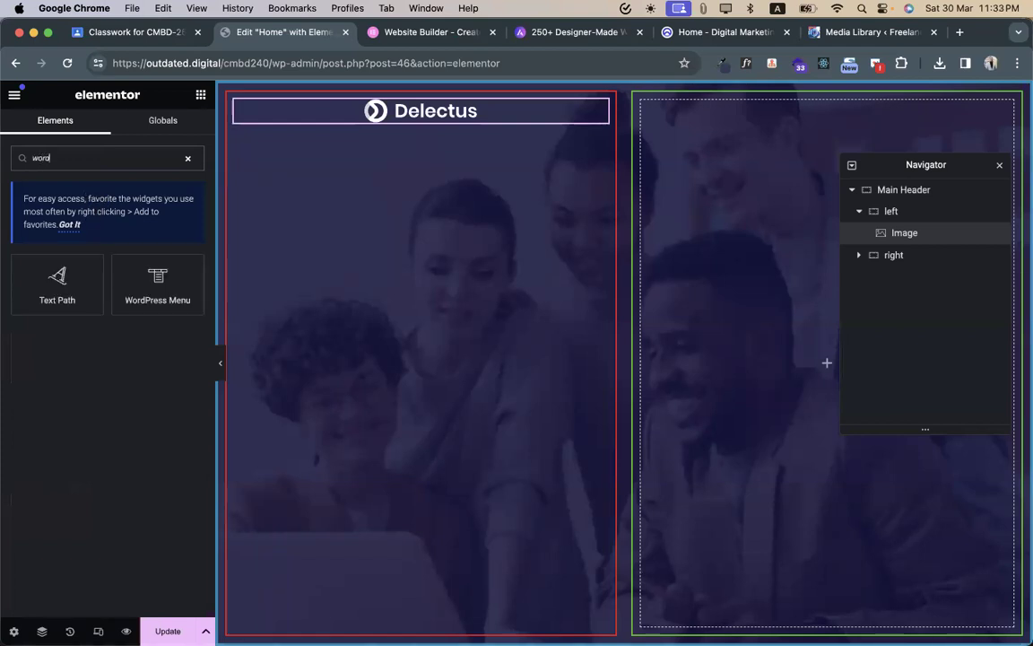
{"action": "left_click_drag", "start_coordinate": [163, 282], "coordinate": [411, 126]}
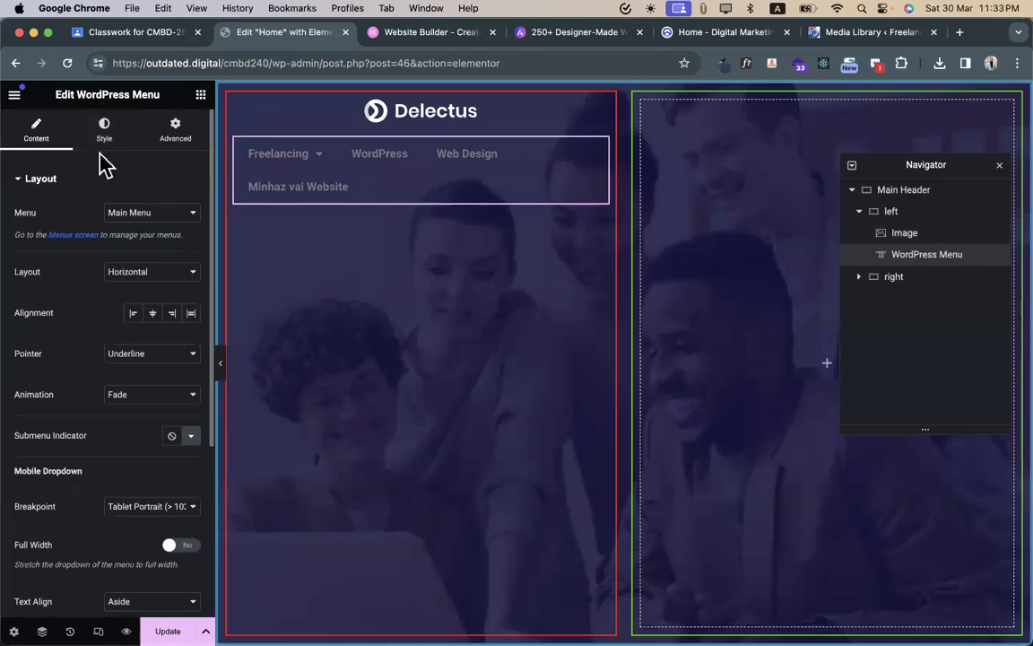
- Set the WordPress Menu's horizontal padding to 0 px and its space between items to 20 px
{"action": "left_click", "coordinate": [109, 136]}
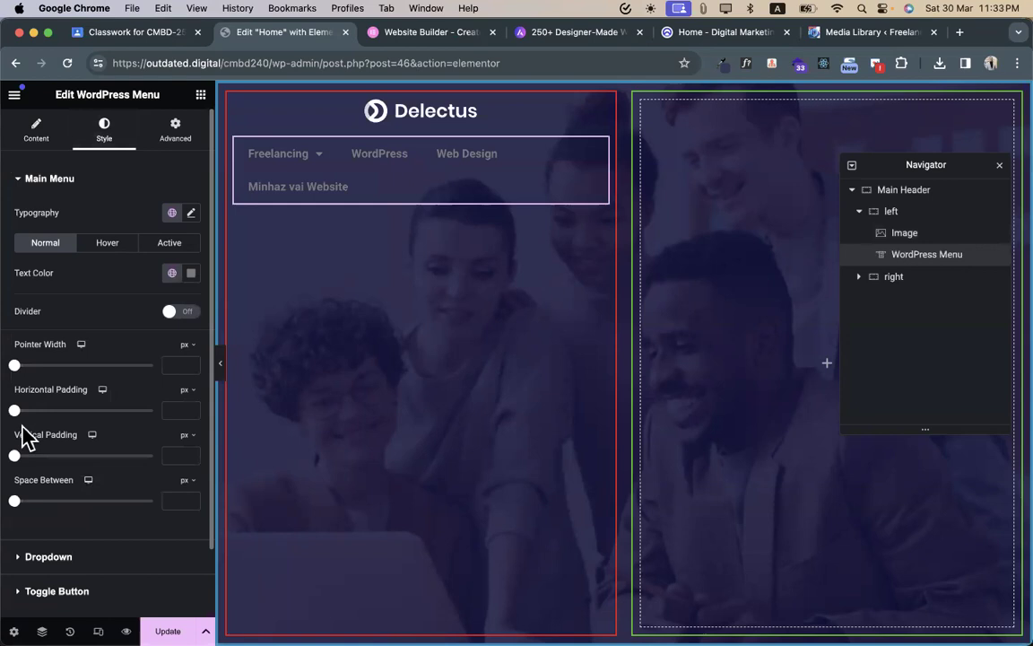
{"action": "left_click_drag", "start_coordinate": [75, 418], "coordinate": [24, 419]}
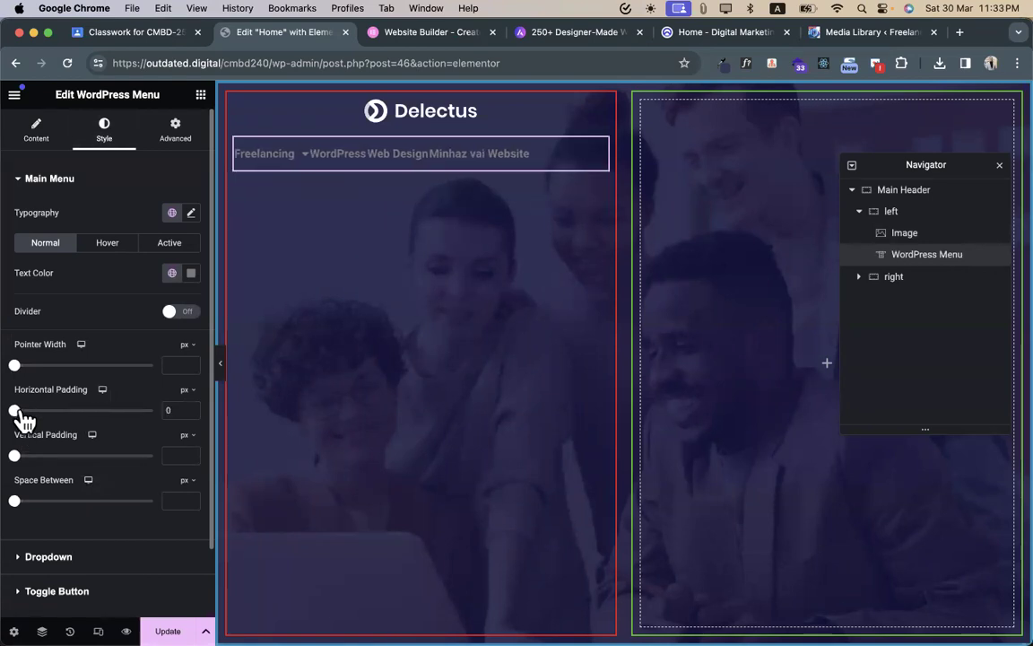
{"action": "left_click_drag", "start_coordinate": [23, 510], "coordinate": [28, 509]}
{"action": "double_click", "coordinate": [171, 501]}
{"action": "type", "text": "20"}
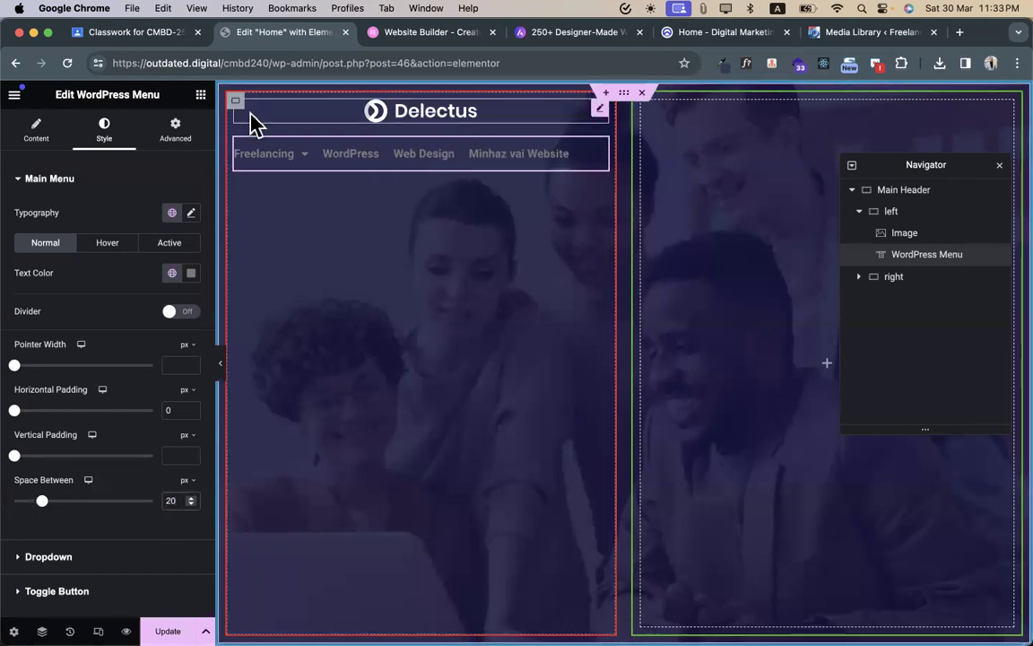
- Change the WordPress Menu's normal text color to white
{"action": "left_click", "coordinate": [191, 273]}
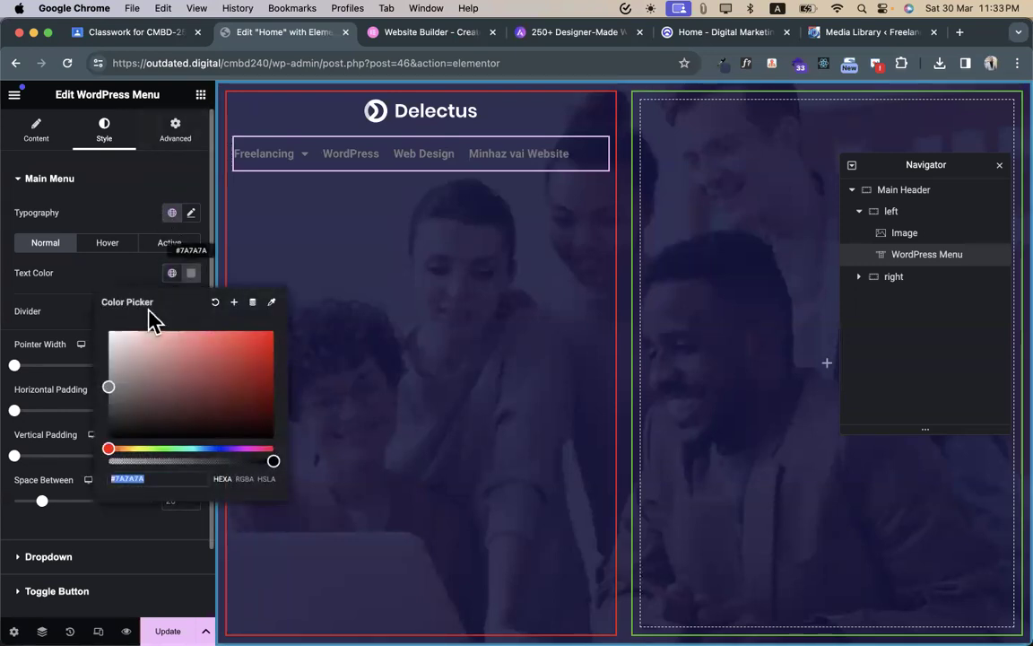
{"action": "left_click", "coordinate": [109, 331]}
{"action": "left_click", "coordinate": [104, 264]}
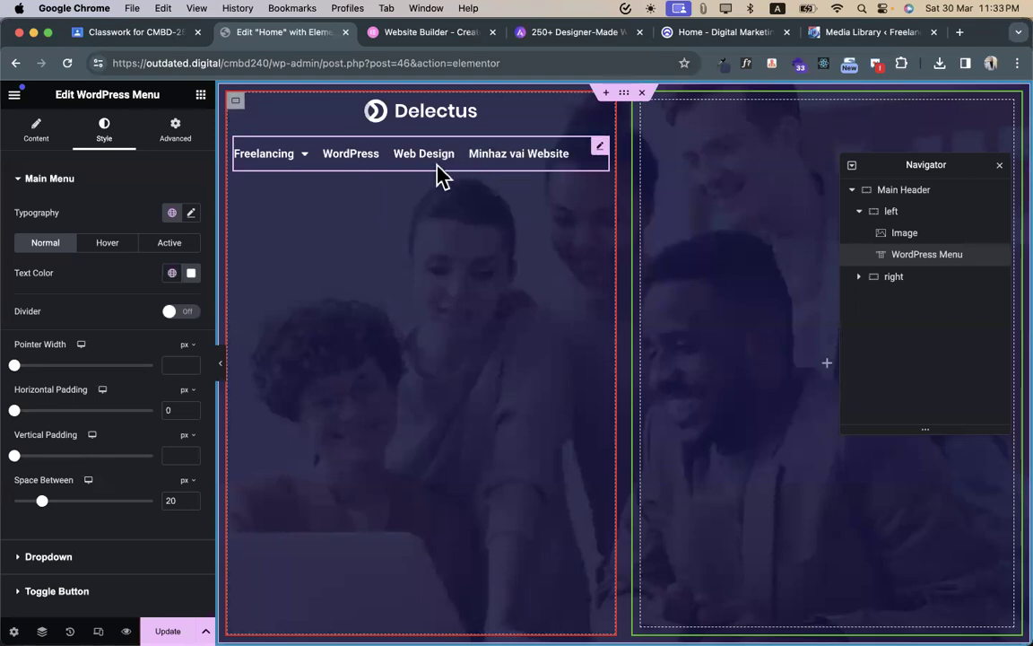
- Set the left container's direction to horizontal row, with content justified to the start and items aligned to the center
{"action": "left_click", "coordinate": [235, 100]}
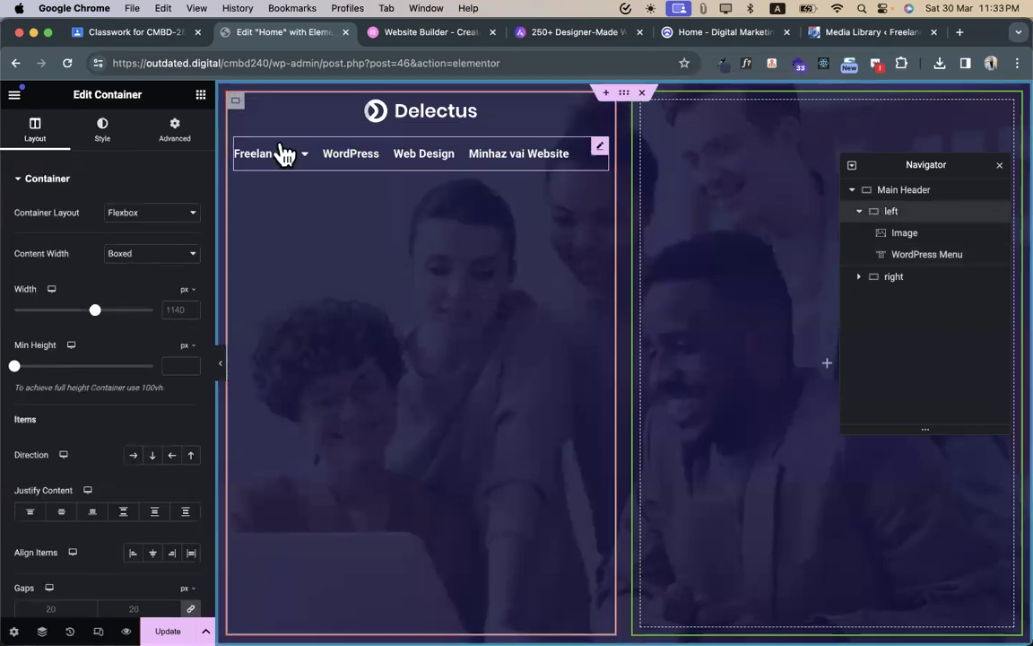
{"action": "scroll", "coordinate": [129, 475], "scroll_direction": "down", "scroll_amount": 1}
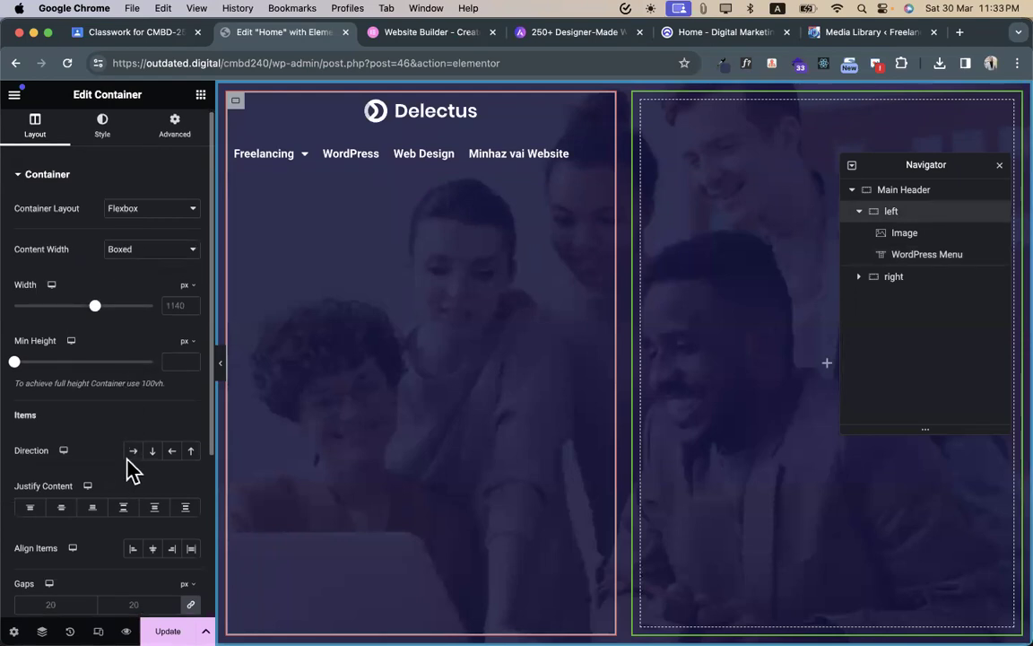
{"action": "left_click", "coordinate": [131, 455]}
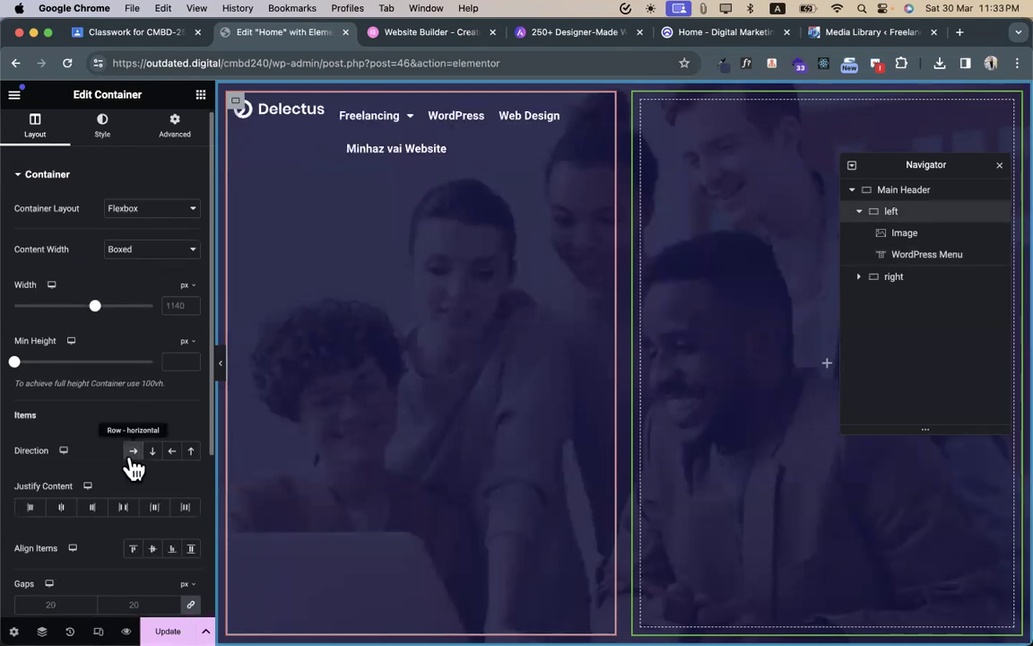
{"action": "left_click", "coordinate": [152, 548]}
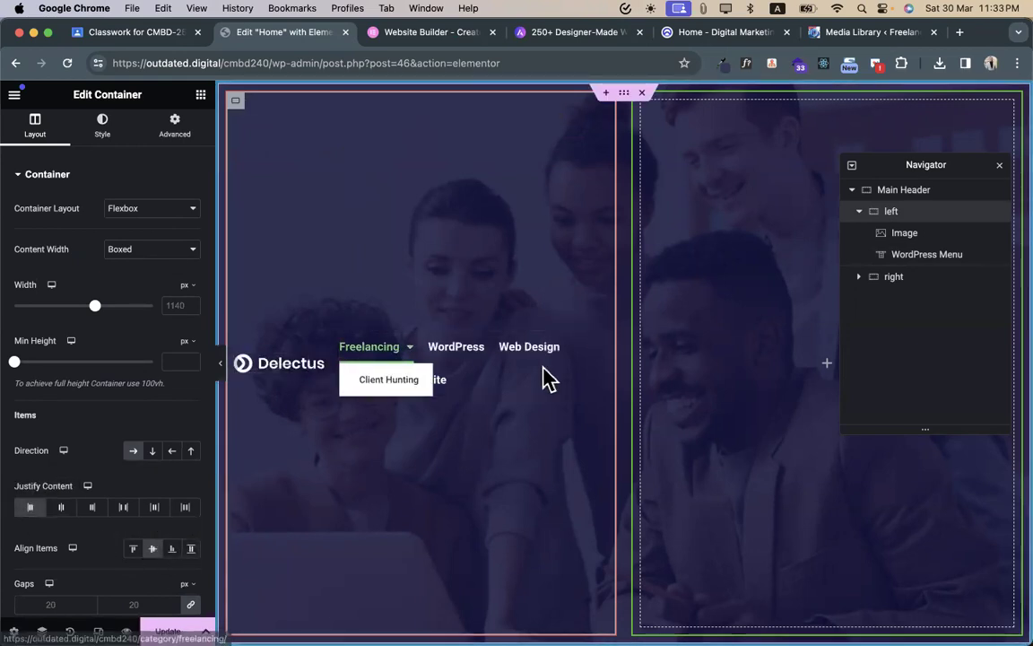
- Add a Button widget to the right container
{"action": "left_click", "coordinate": [650, 116]}
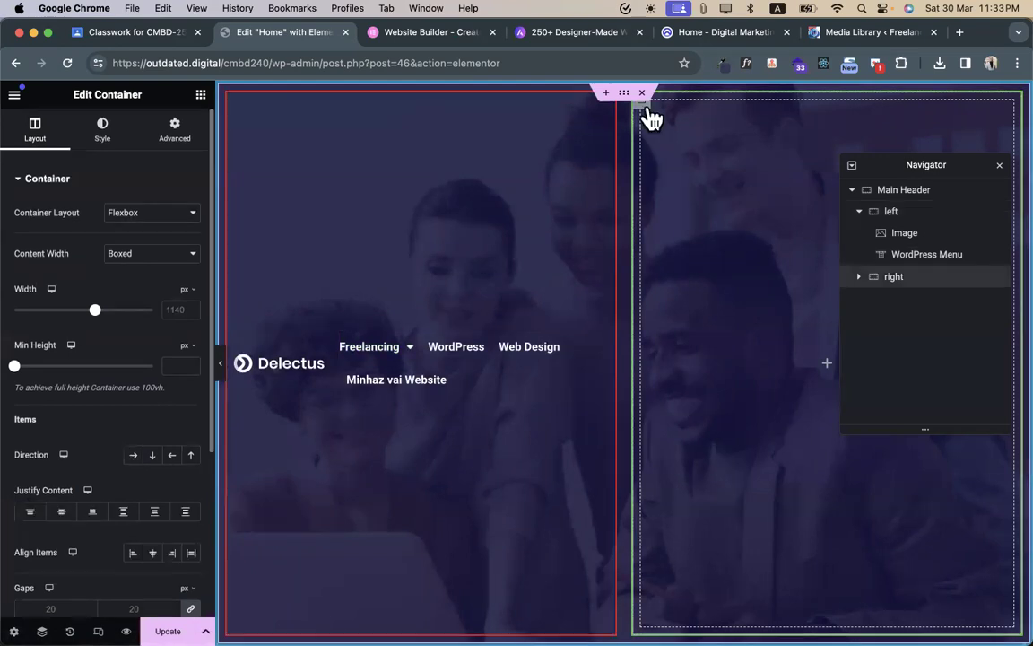
{"action": "left_click", "coordinate": [106, 136]}
{"action": "left_click", "coordinate": [201, 95]}
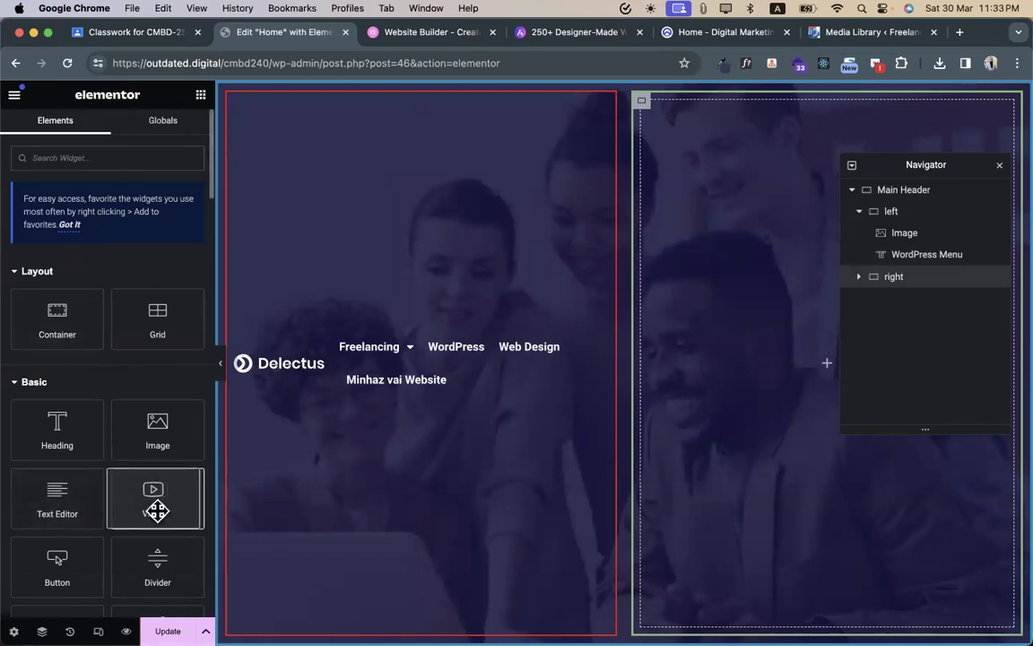
{"action": "left_click_drag", "start_coordinate": [57, 561], "coordinate": [745, 283]}
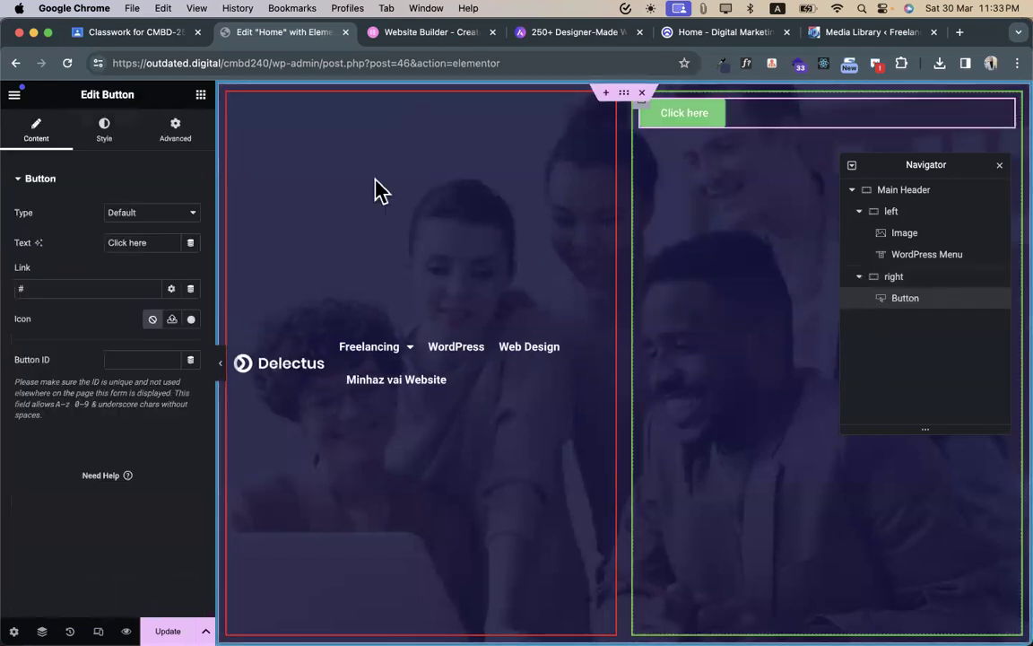
- Add a Search Form widget below the button in the right container and set its skin to Full Screen
{"action": "left_click", "coordinate": [200, 96]}
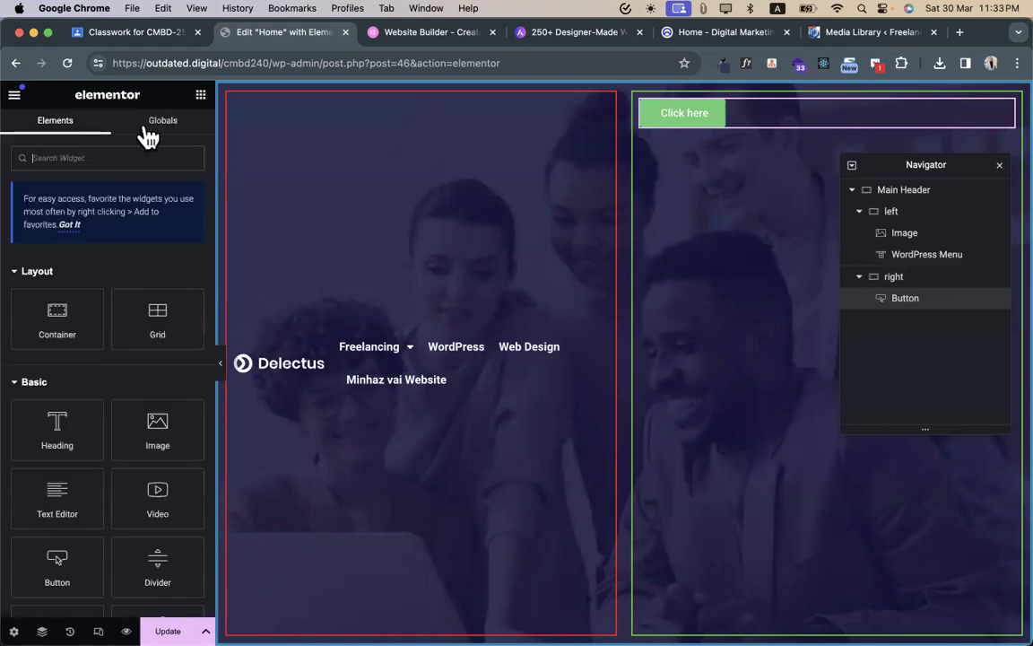
{"action": "left_click", "coordinate": [81, 158]}
{"action": "type", "text": "sear"}
{"action": "left_click_drag", "start_coordinate": [57, 278], "coordinate": [803, 125]}
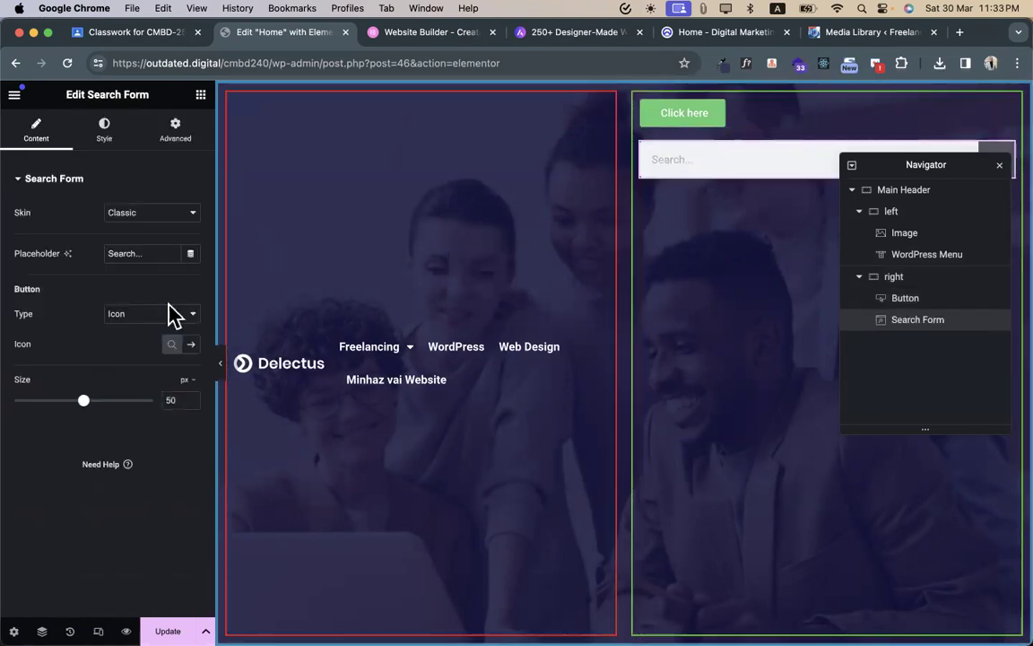
{"action": "left_click", "coordinate": [152, 219]}
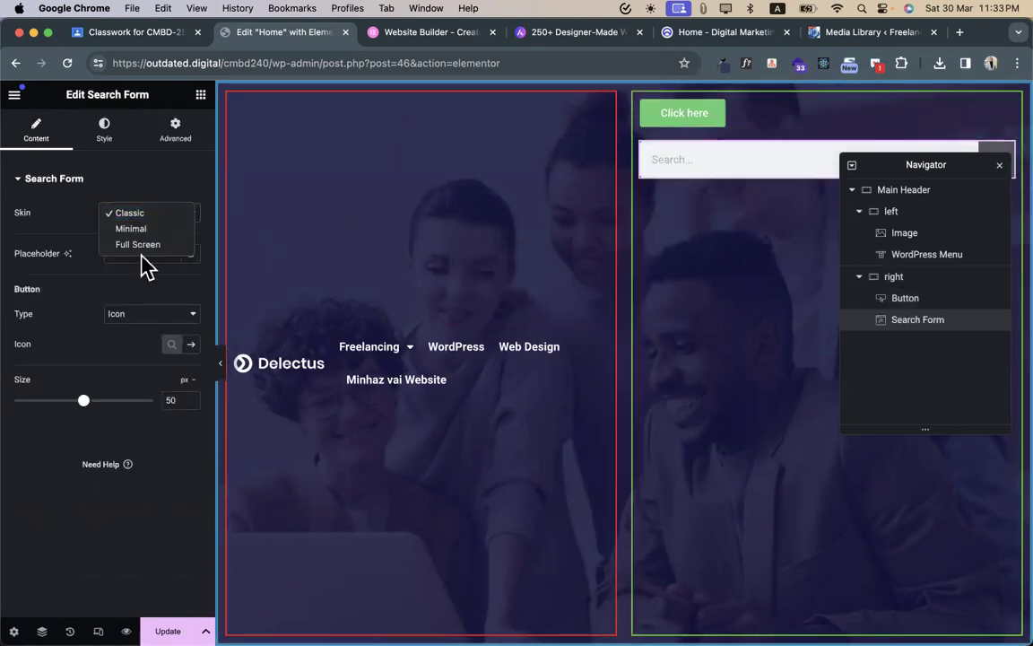
{"action": "left_click", "coordinate": [151, 252]}
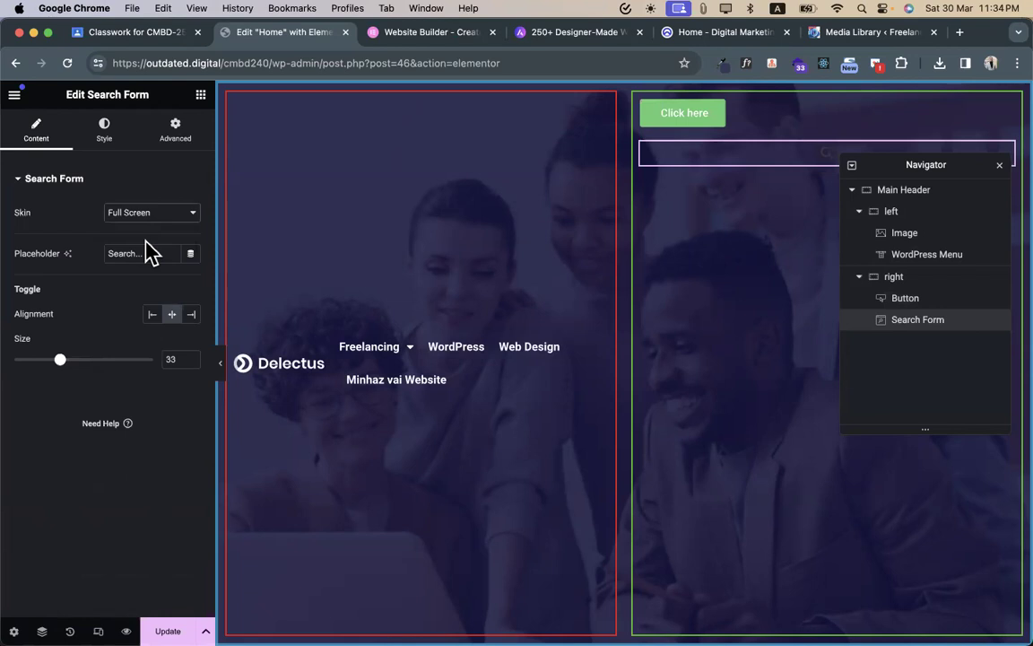
- Set the Search Form's normal toggle color to the global Accent color
{"action": "left_click", "coordinate": [106, 133]}
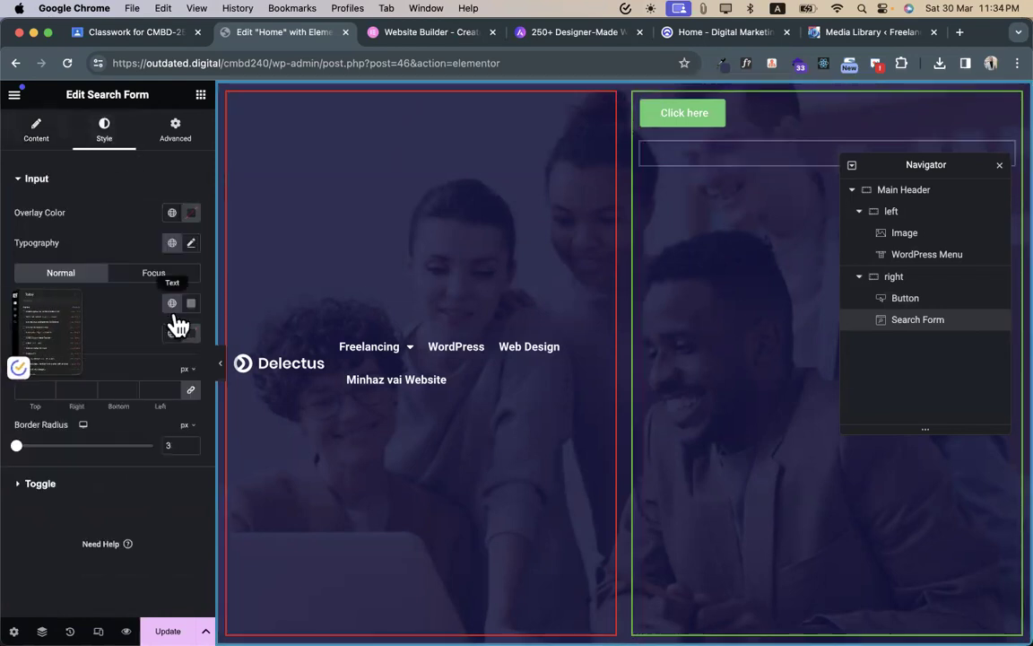
{"action": "left_click", "coordinate": [173, 216]}
{"action": "left_click", "coordinate": [129, 485]}
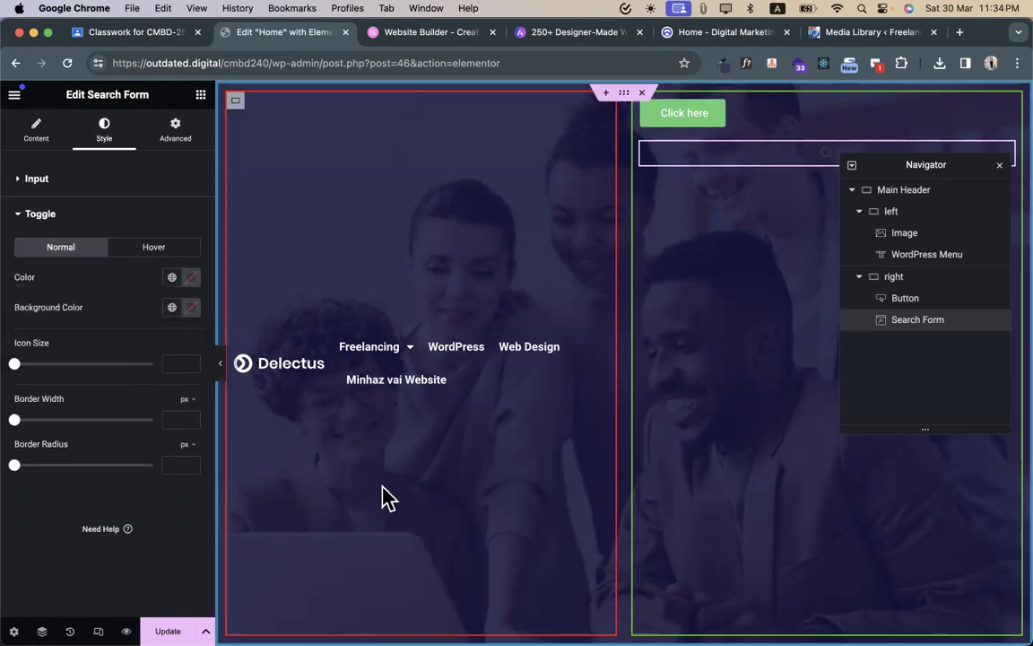
{"action": "left_click", "coordinate": [172, 278]}
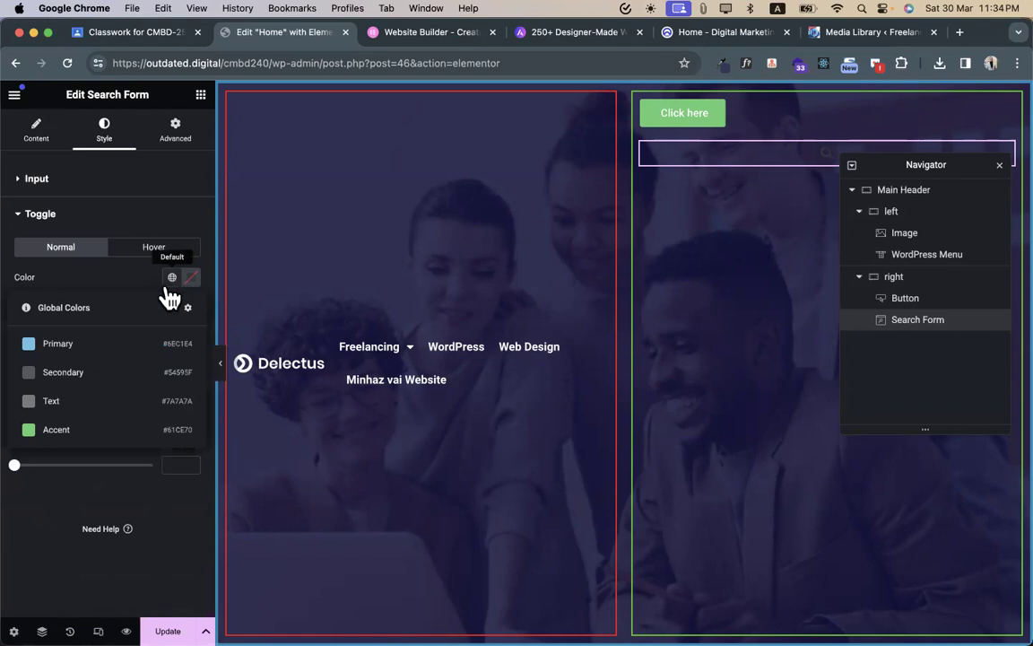
{"action": "left_click", "coordinate": [104, 428]}
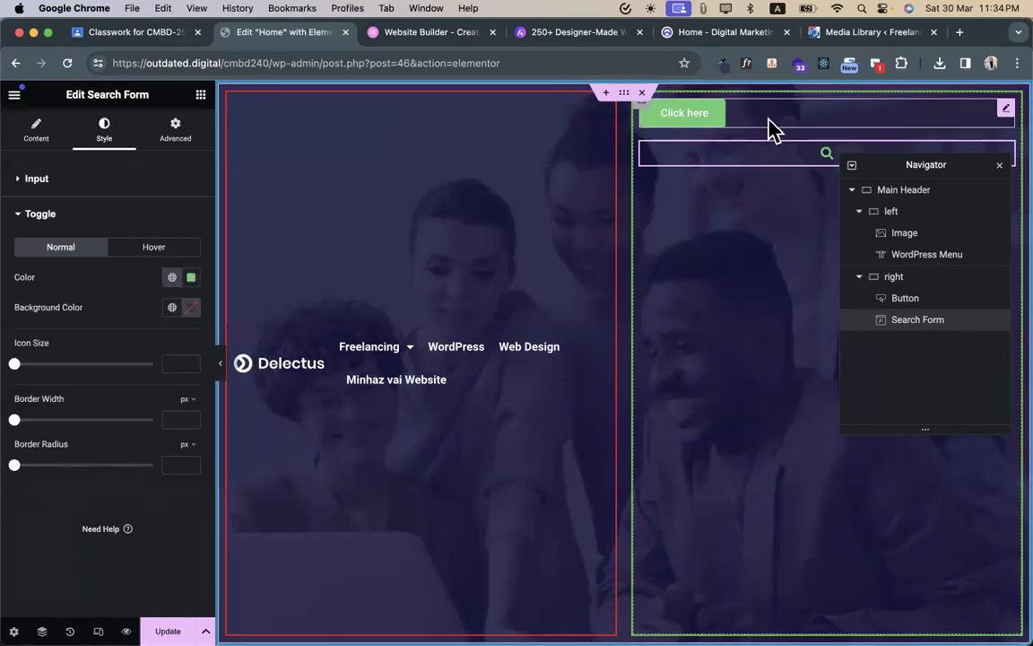
- Set the right container's direction to horizontal row and move the Search Form ahead of the Button
{"action": "left_click", "coordinate": [899, 280]}
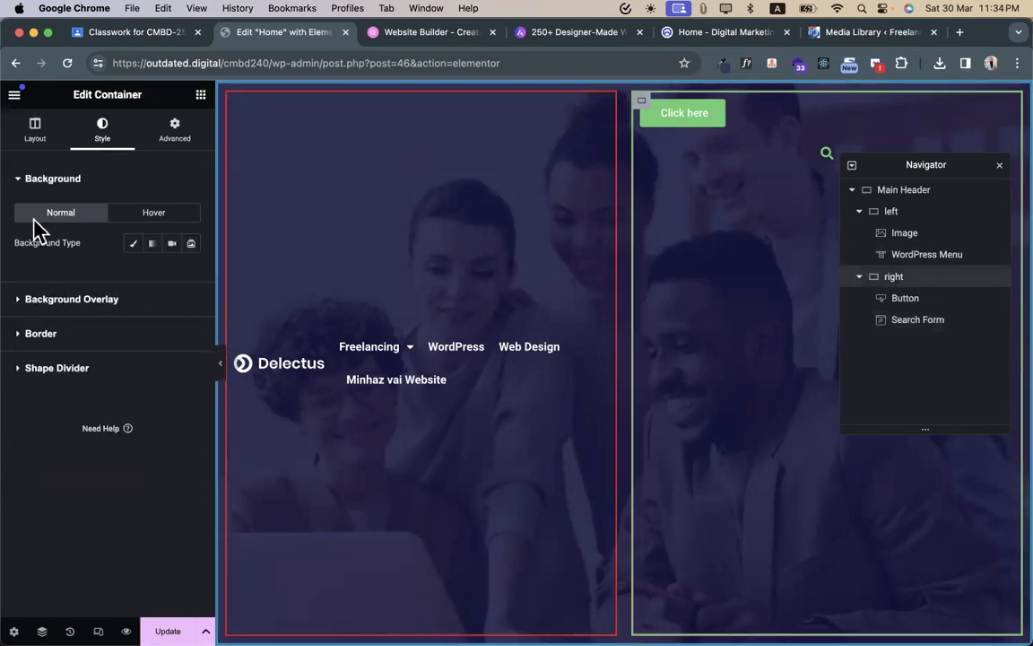
{"action": "left_click", "coordinate": [40, 130]}
{"action": "left_click", "coordinate": [132, 457]}
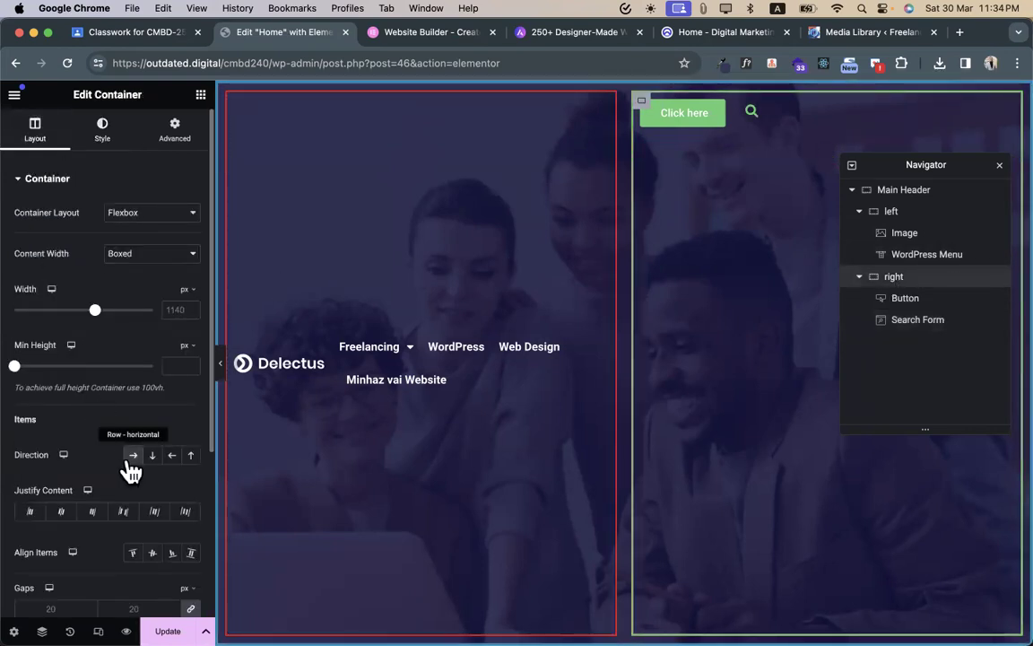
{"action": "scroll", "coordinate": [134, 464], "scroll_direction": "down", "scroll_amount": 1}
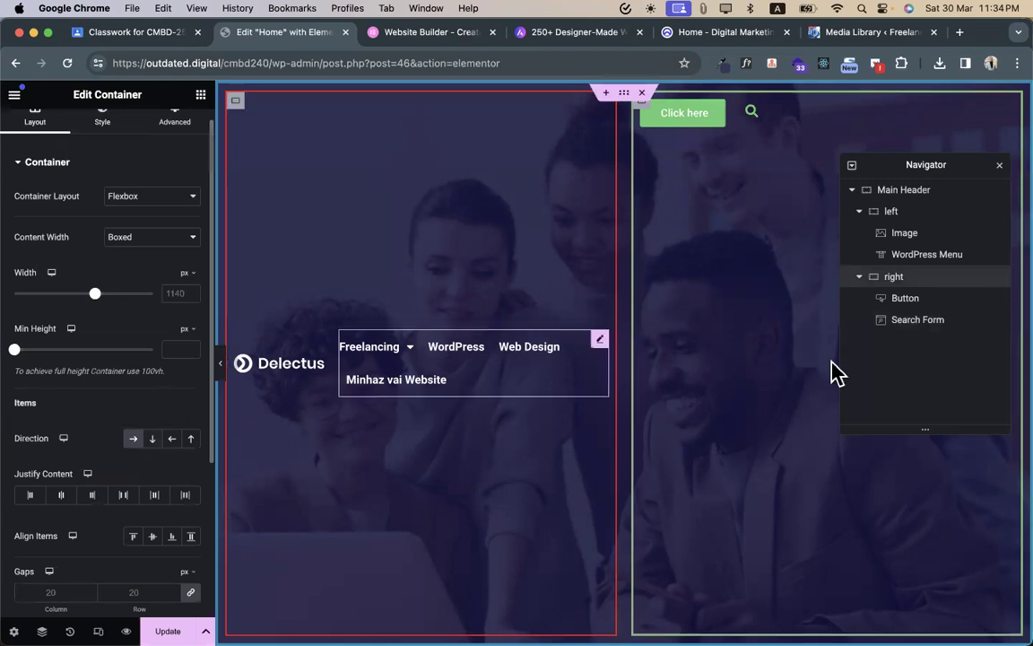
{"action": "left_click_drag", "start_coordinate": [756, 110], "coordinate": [664, 126]}
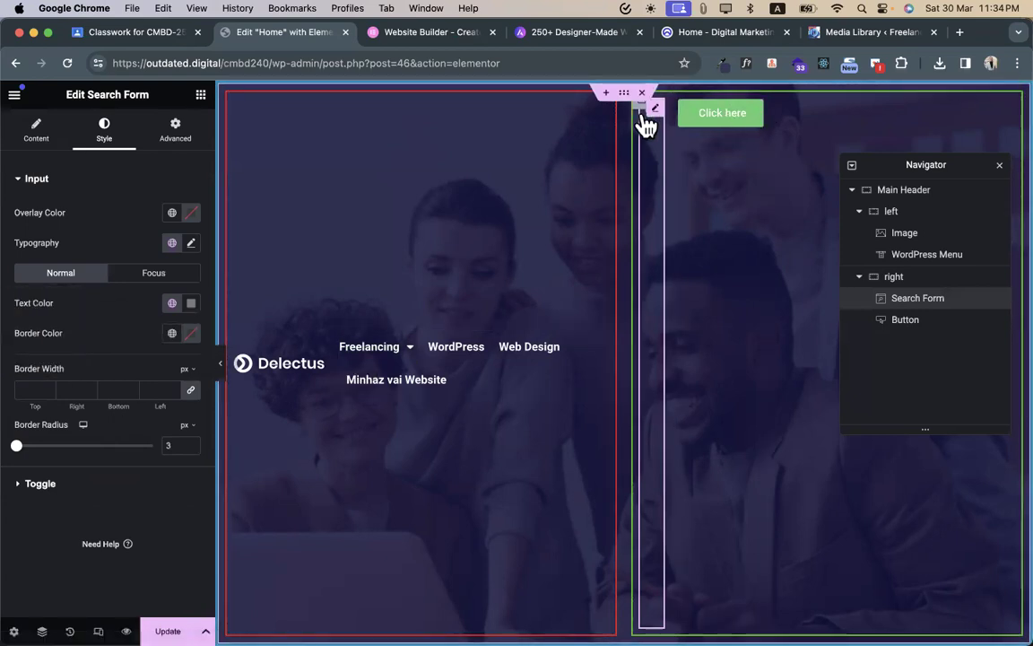
- Justify the right container's content to the end and align its items to the center
{"action": "left_click", "coordinate": [644, 114]}
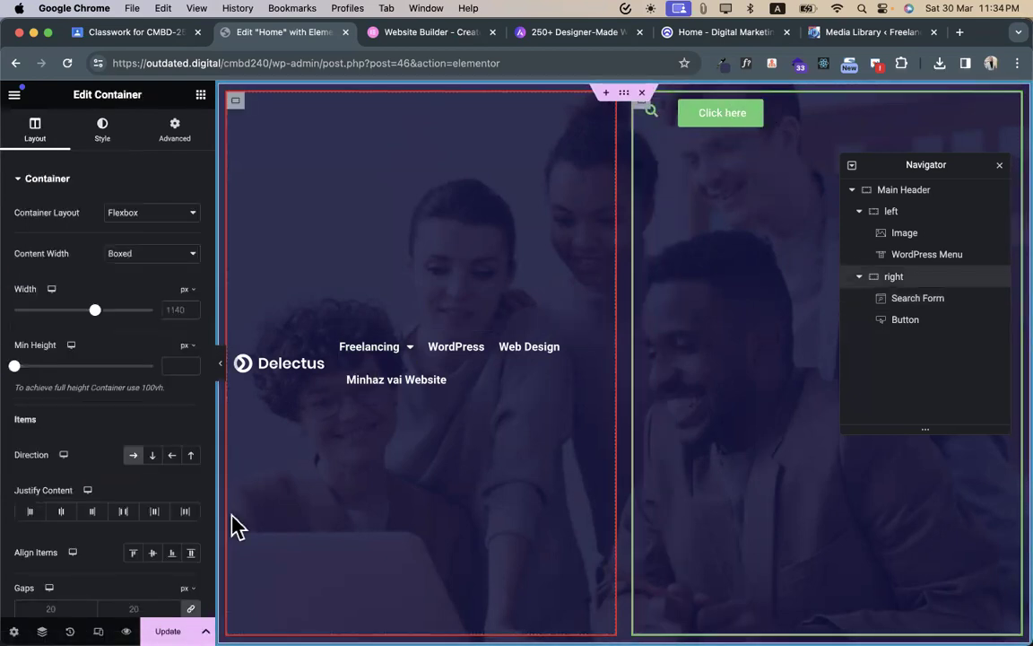
{"action": "left_click", "coordinate": [94, 513]}
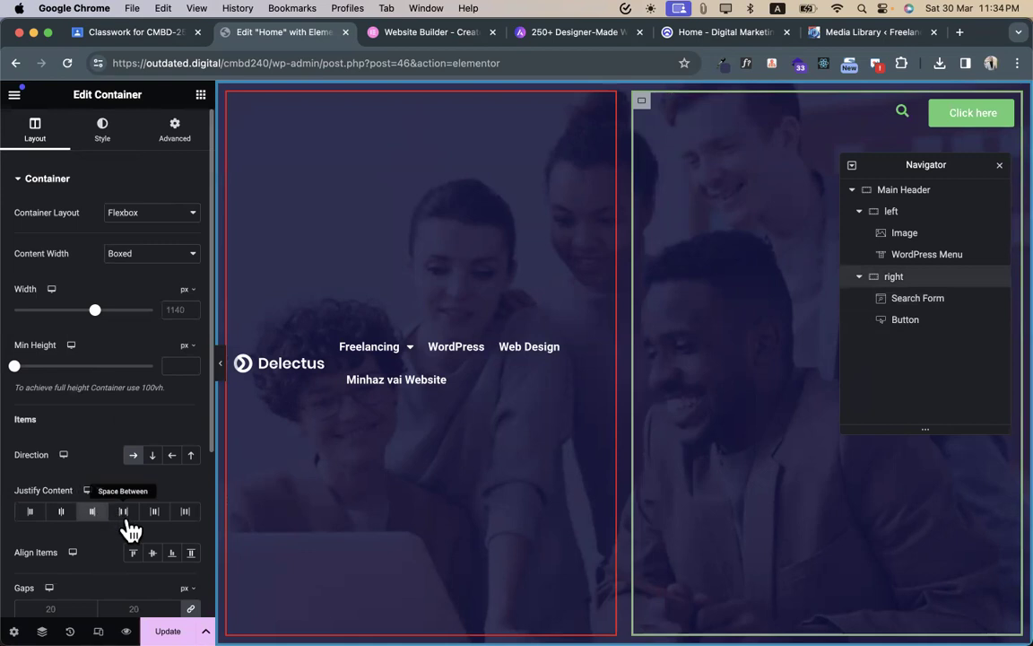
{"action": "scroll", "coordinate": [125, 480], "scroll_direction": "down", "scroll_amount": 2}
{"action": "left_click", "coordinate": [154, 465]}
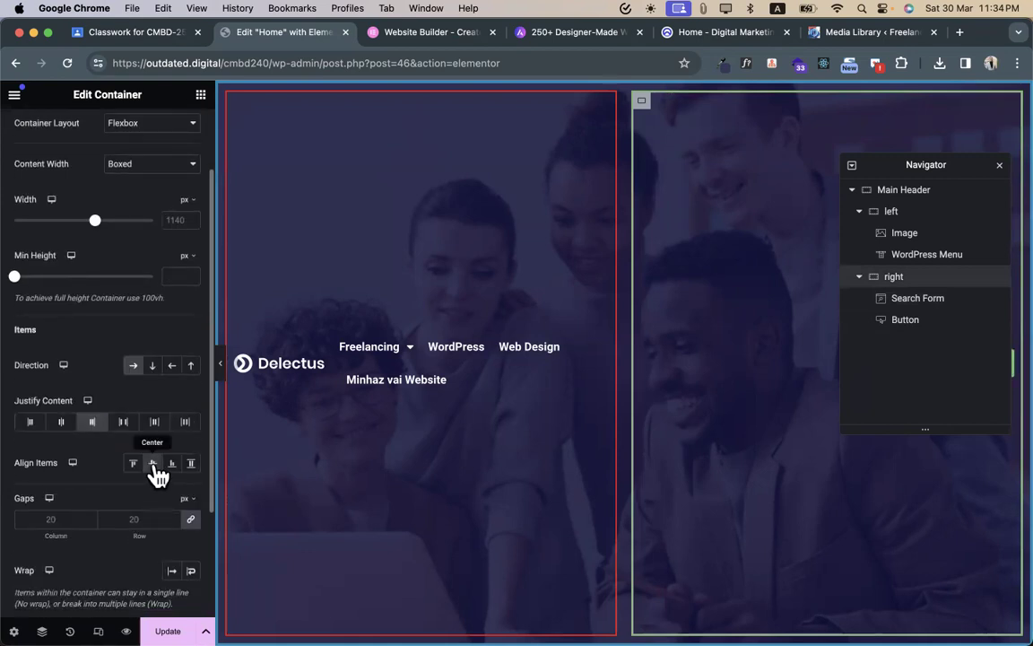
- Move the Navigator clear of the search icon and button, and preview the header with the editing panel temporarily hidden
{"action": "left_click_drag", "start_coordinate": [911, 164], "coordinate": [786, 273]}
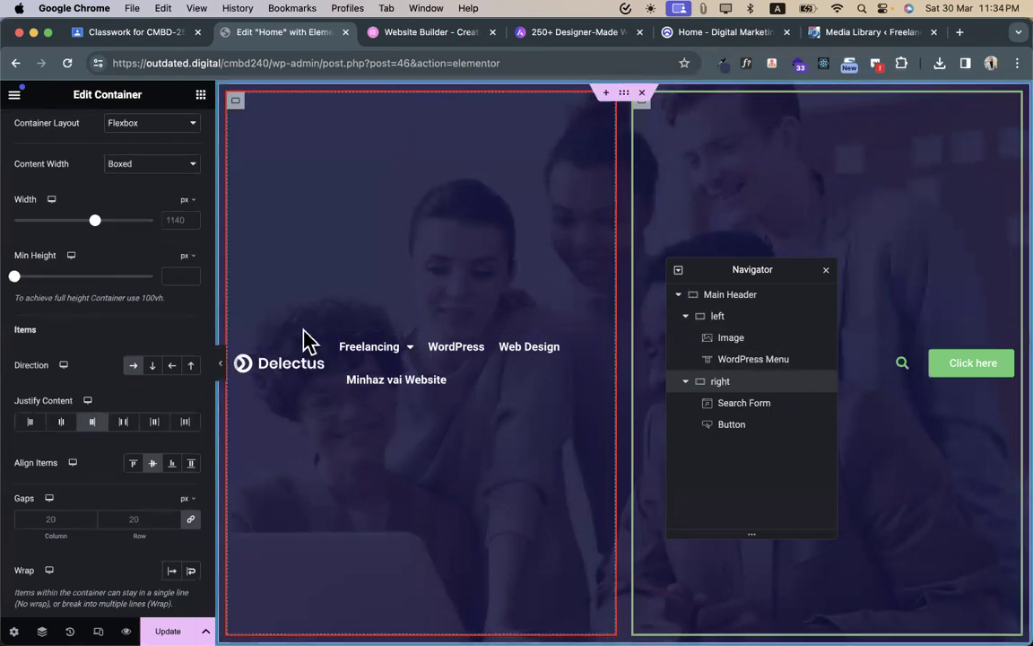
{"action": "left_click", "coordinate": [221, 364]}
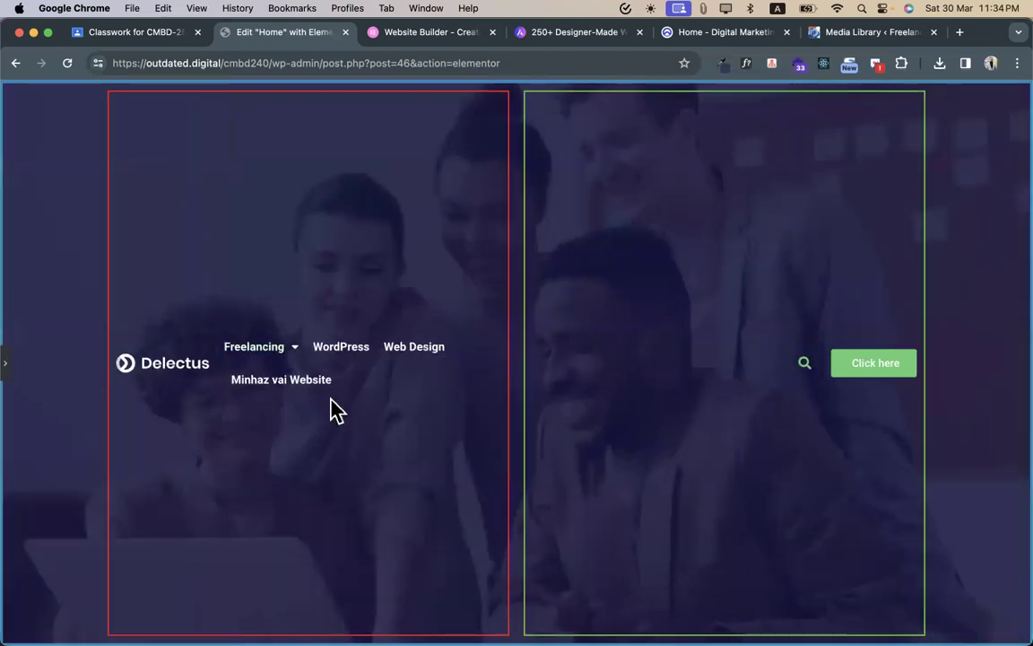
{"action": "left_click", "coordinate": [20, 367]}
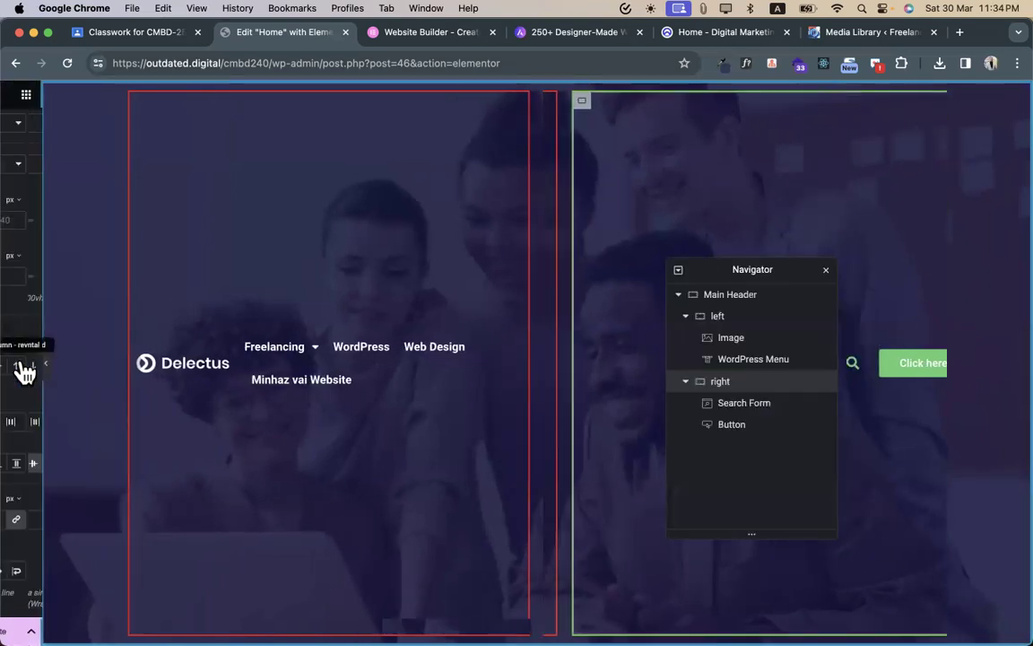
- Set the left container's content width to Full Width
{"action": "left_click_drag", "start_coordinate": [799, 270], "coordinate": [814, 309]}
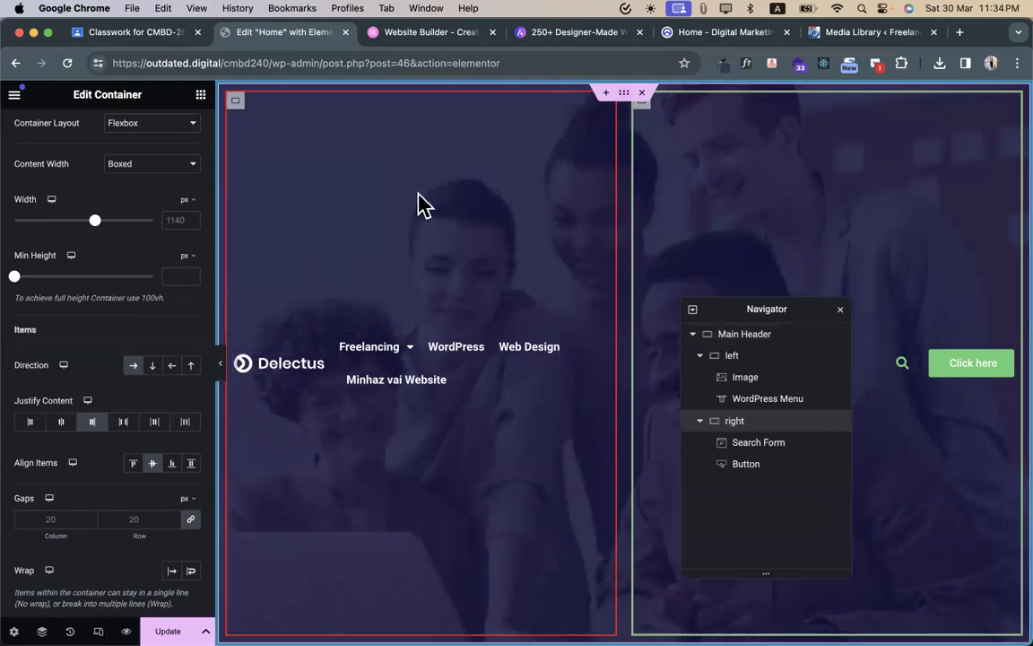
{"action": "left_click", "coordinate": [743, 356]}
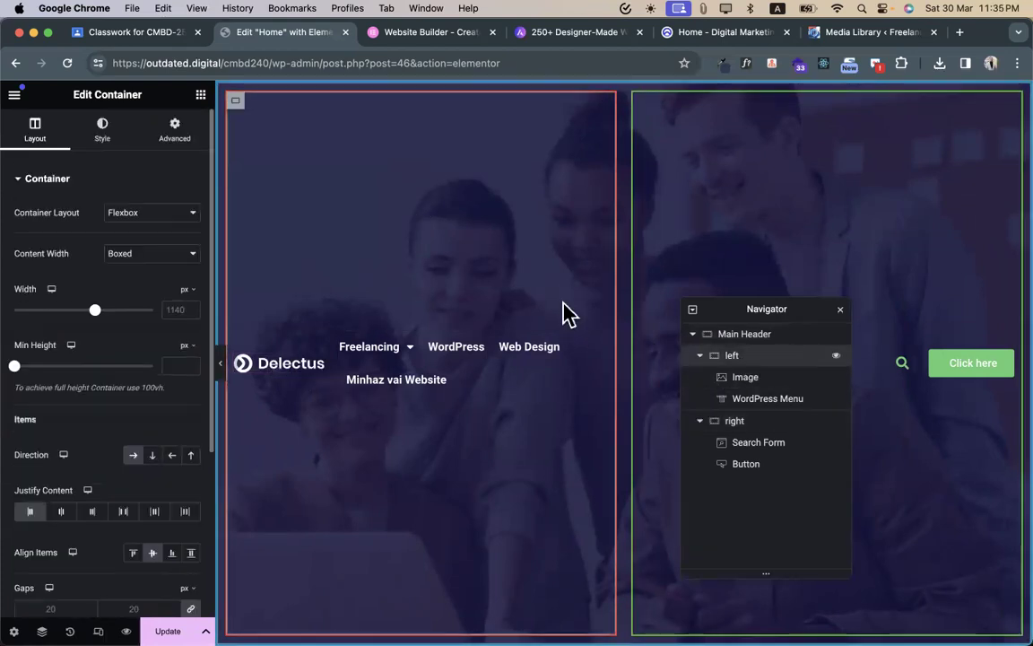
{"action": "left_click", "coordinate": [170, 256]}
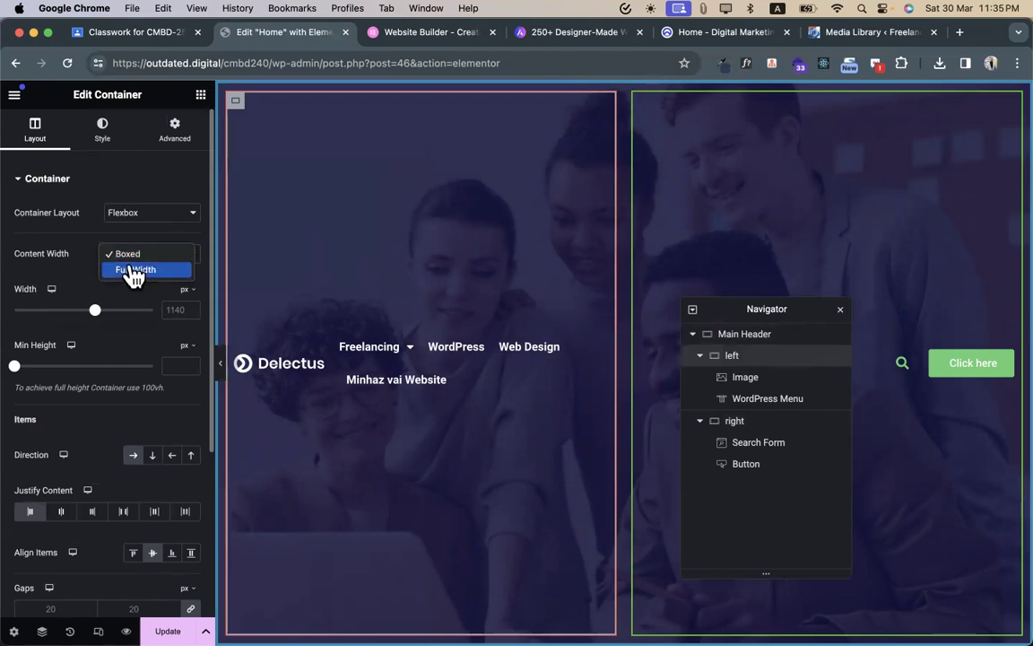
{"action": "left_click", "coordinate": [738, 339]}
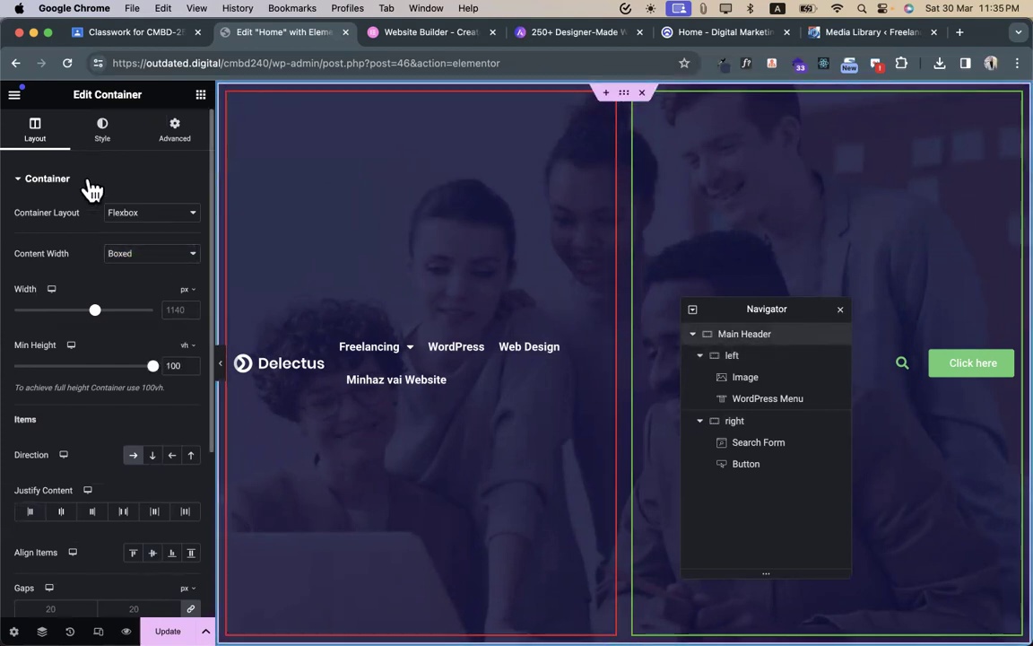
{"action": "left_click", "coordinate": [755, 357]}
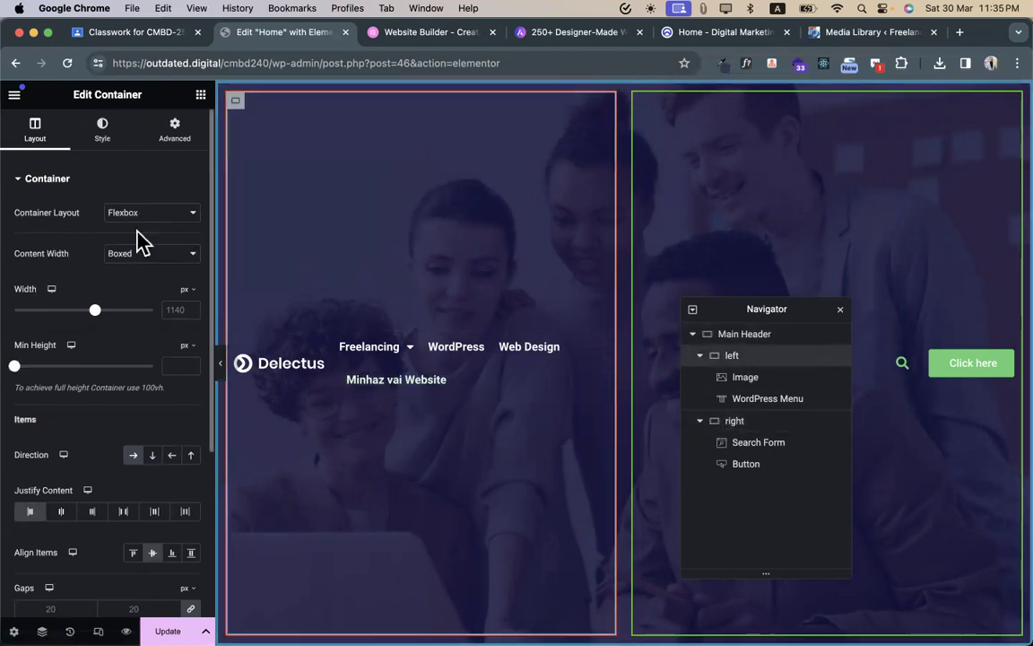
{"action": "left_click", "coordinate": [154, 258]}
{"action": "left_click", "coordinate": [146, 270]}
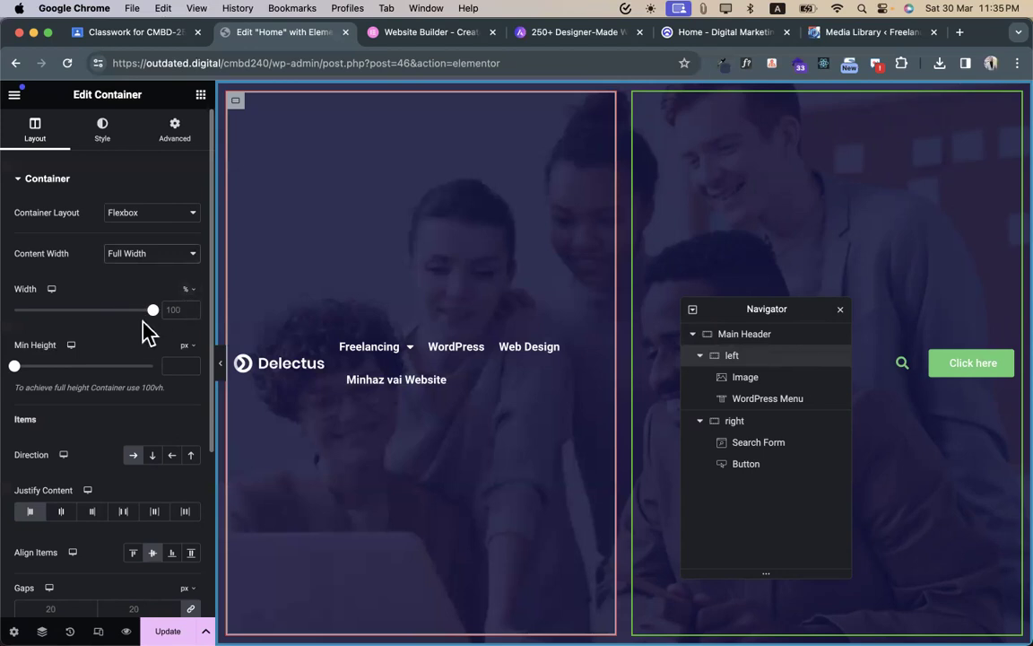
- Set the left container's width to 60%
{"action": "left_click_drag", "start_coordinate": [154, 321], "coordinate": [130, 323]}
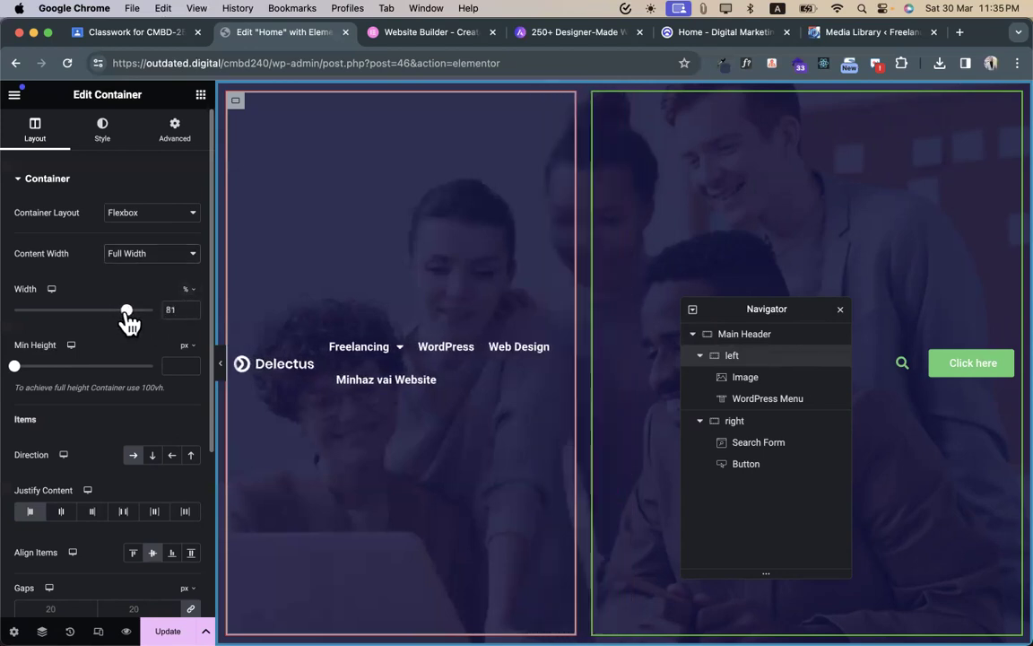
{"action": "double_click", "coordinate": [179, 309]}
{"action": "type", "text": "5"}
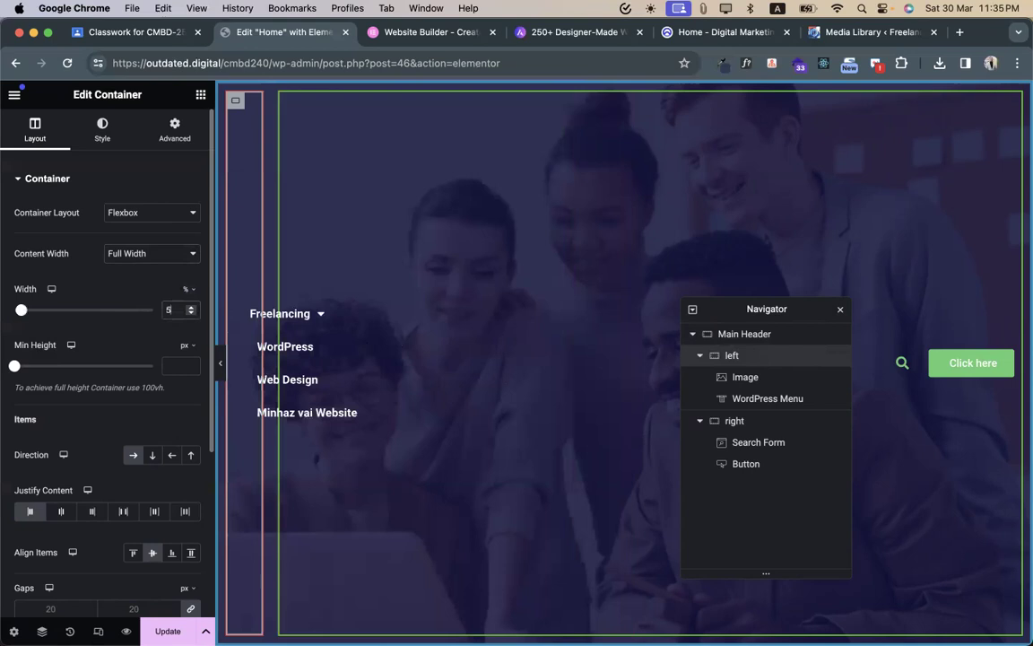
{"action": "key", "text": "BackSpace"}
{"action": "type", "text": "80"}
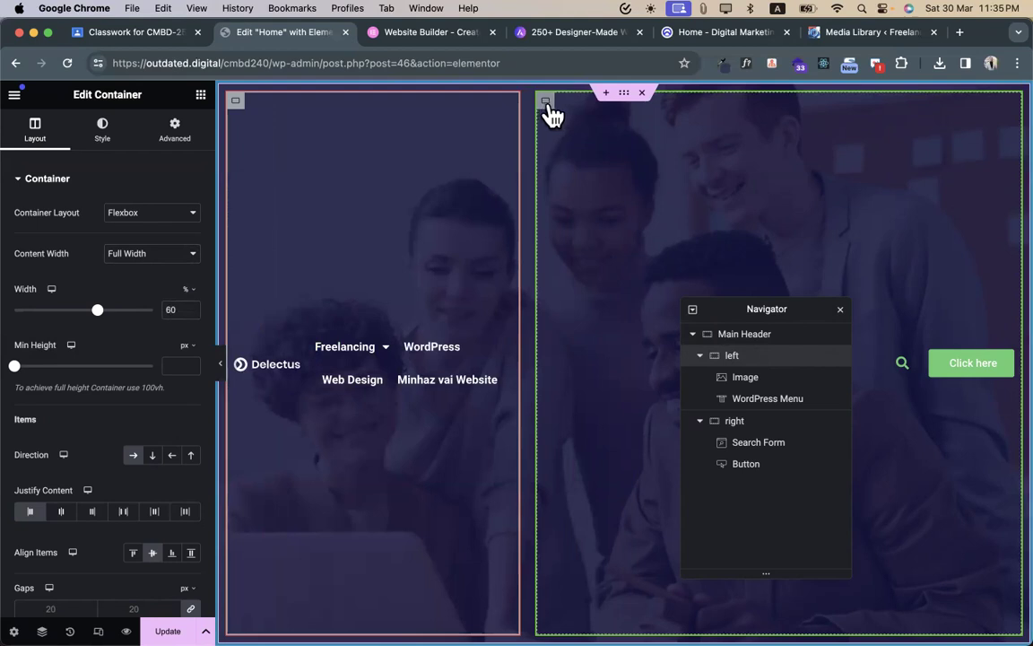
- Set the right container's content width to Full Width and its width to 40%
{"action": "left_click", "coordinate": [547, 103]}
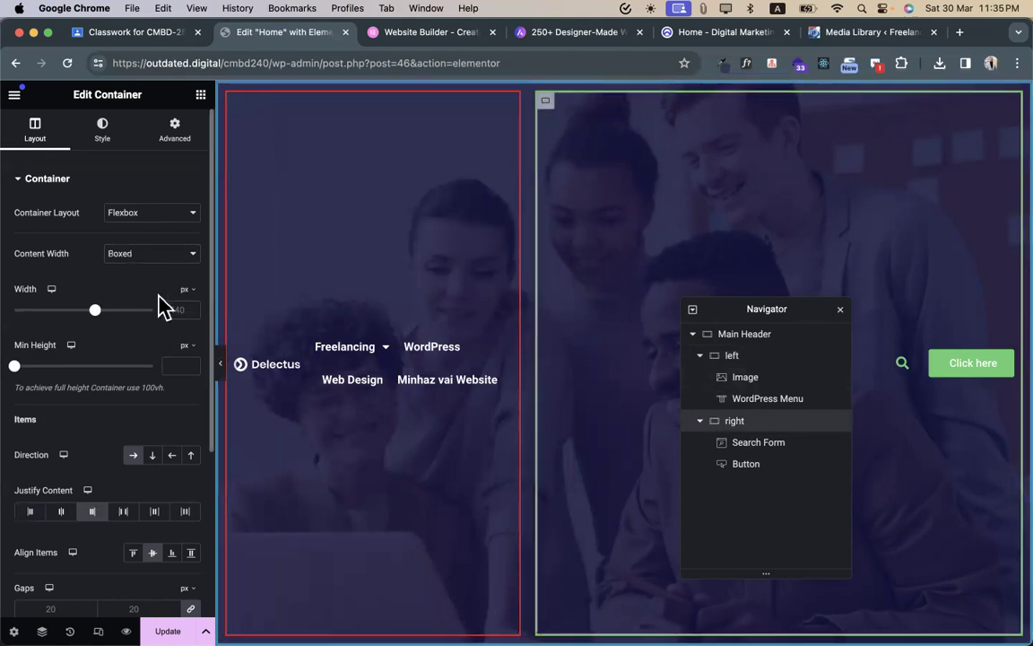
{"action": "left_click", "coordinate": [166, 260]}
{"action": "left_click", "coordinate": [166, 268]}
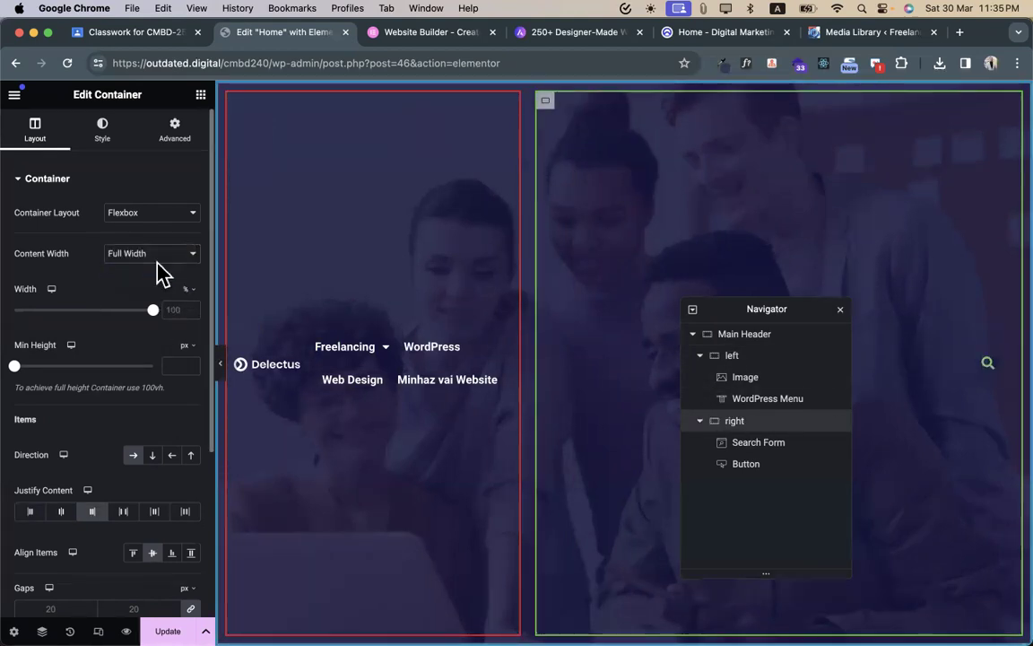
{"action": "double_click", "coordinate": [169, 309]}
{"action": "type", "text": "40"}
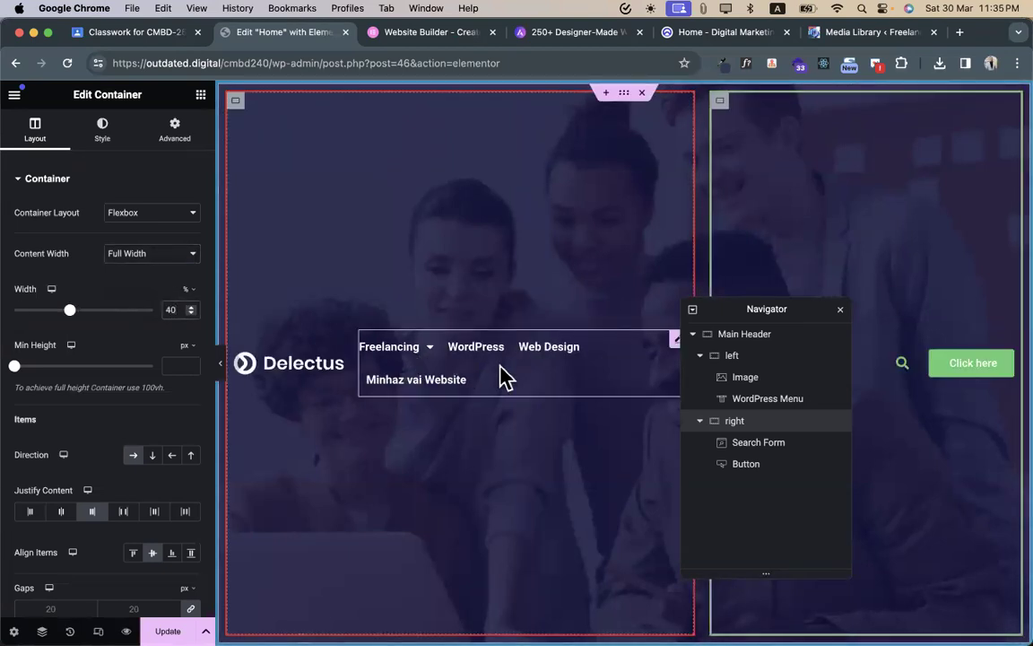
- Preview the header with the editing panel temporarily hidden, and close the Navigator
{"action": "left_click_drag", "start_coordinate": [775, 308], "coordinate": [819, 332]}
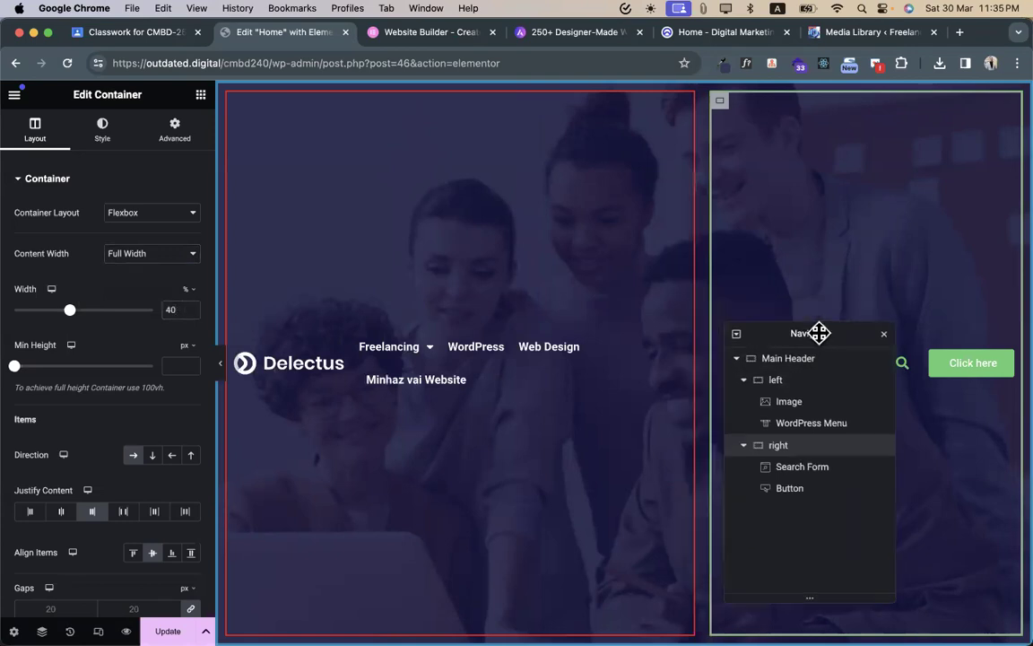
{"action": "left_click", "coordinate": [220, 363]}
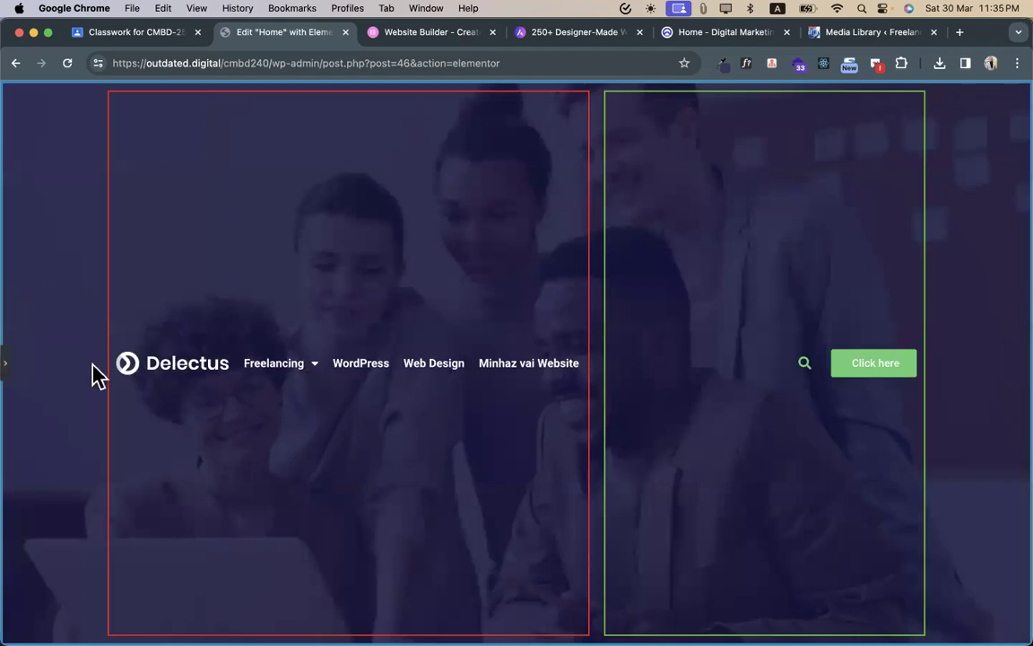
{"action": "left_click", "coordinate": [20, 369]}
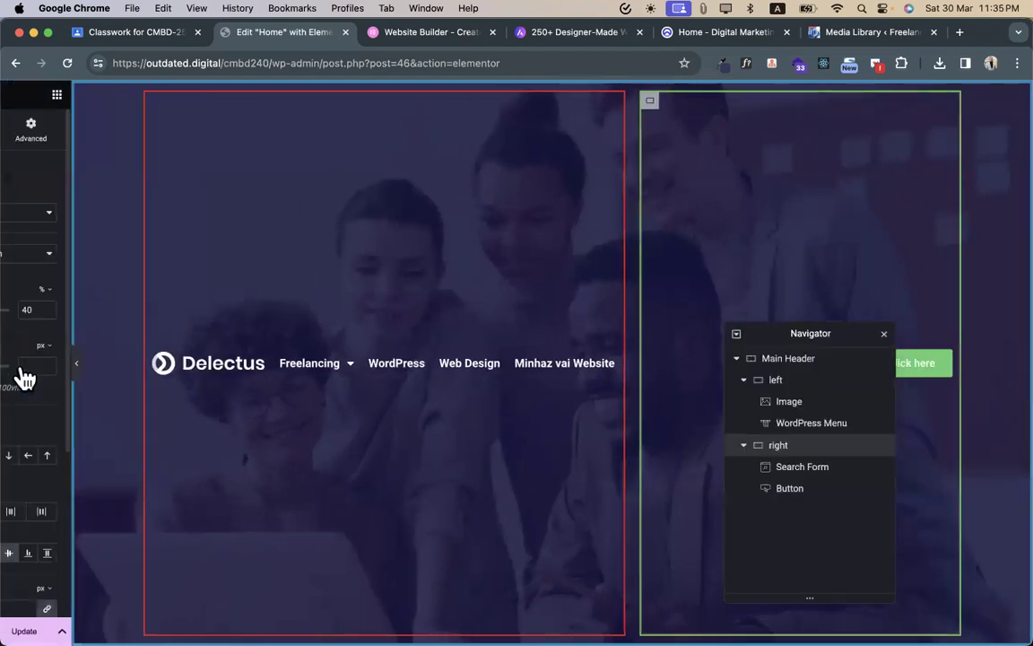
{"action": "left_click", "coordinate": [884, 334]}
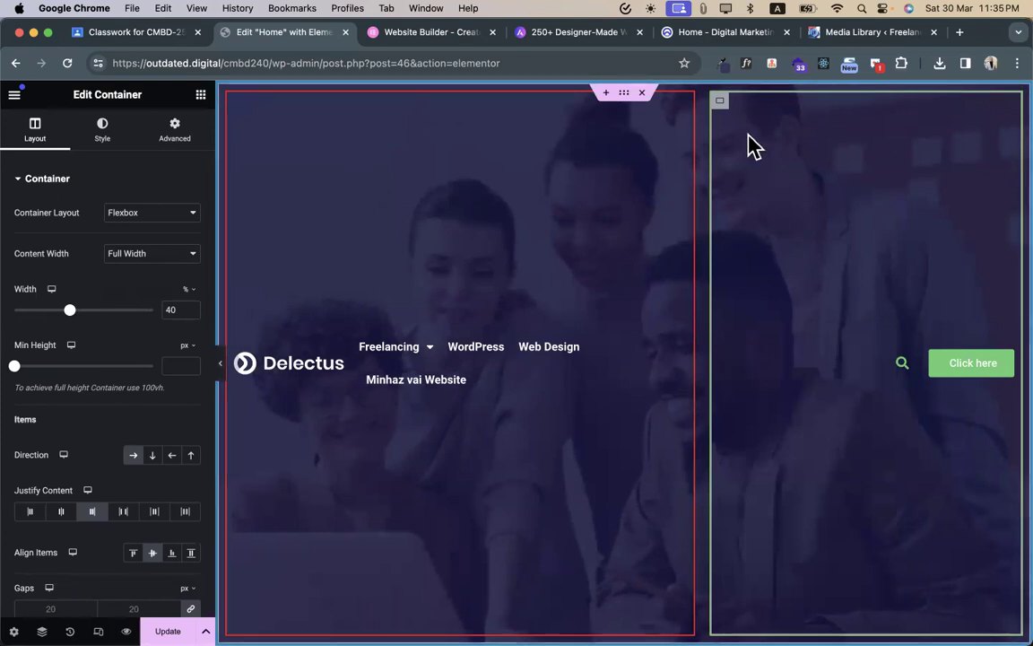
- Change the container split to 30% width for the right container and 70% for the left container
{"action": "double_click", "coordinate": [170, 310]}
{"action": "type", "text": "30"}
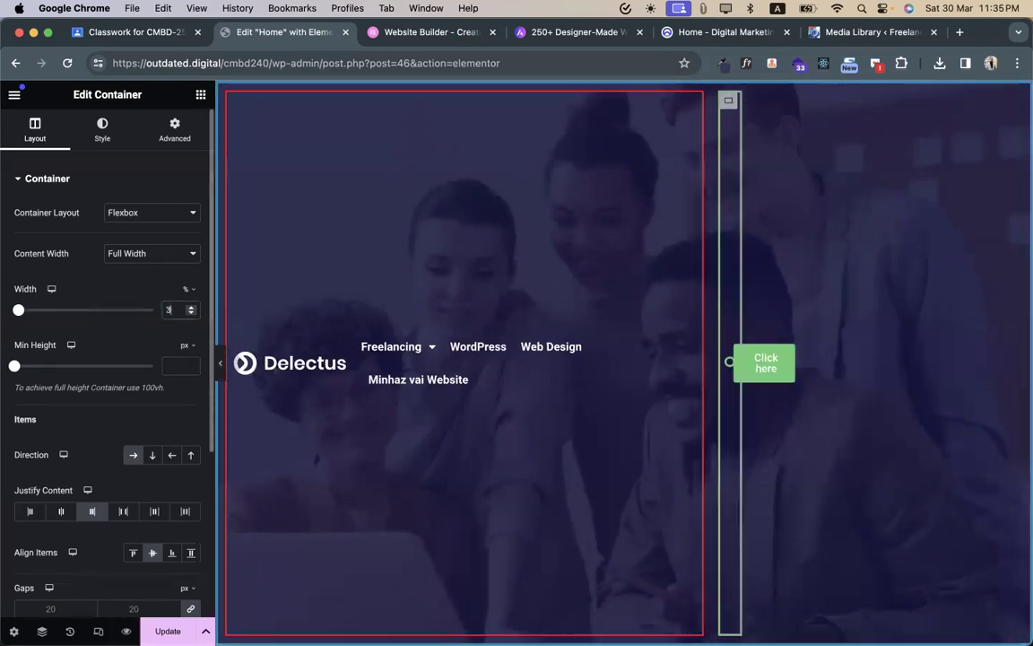
{"action": "left_click", "coordinate": [237, 103]}
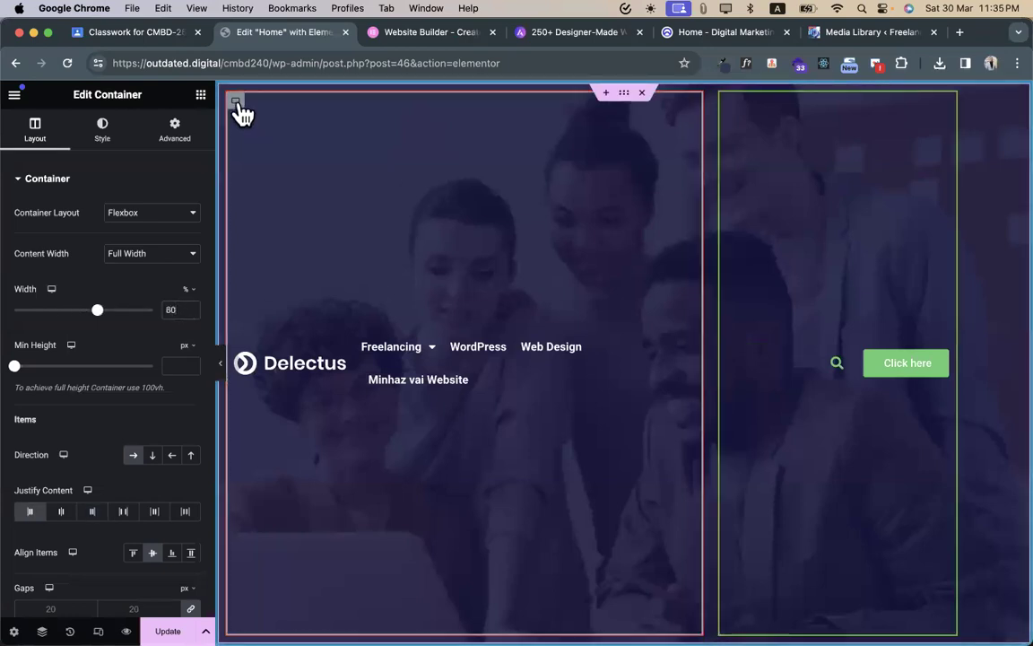
{"action": "double_click", "coordinate": [170, 310]}
{"action": "type", "text": "70"}
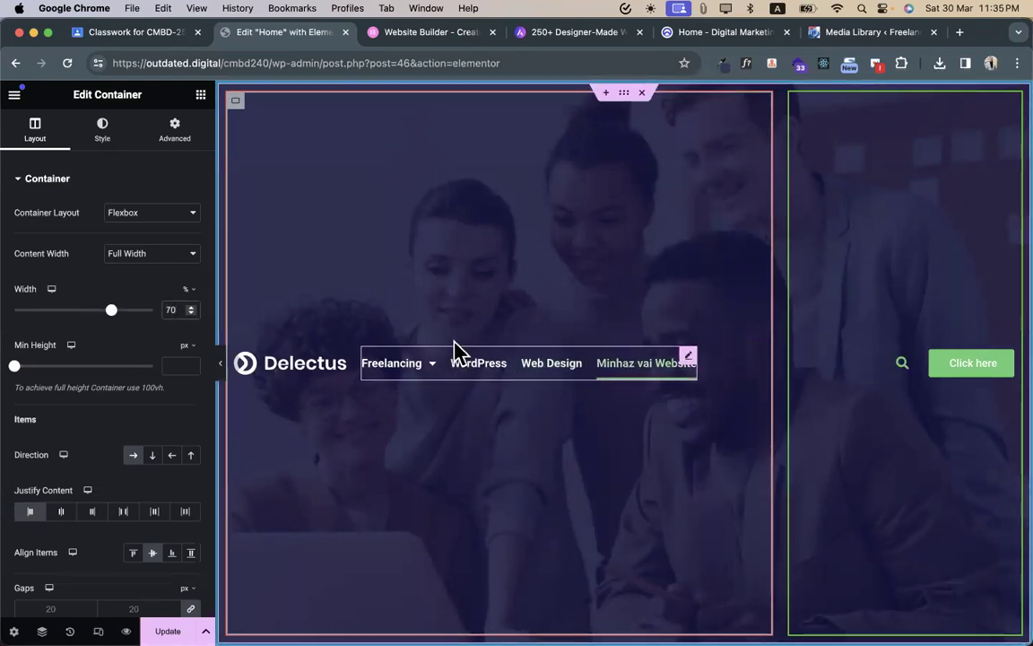
{"action": "mouse_move", "coordinate": [386, 369]}
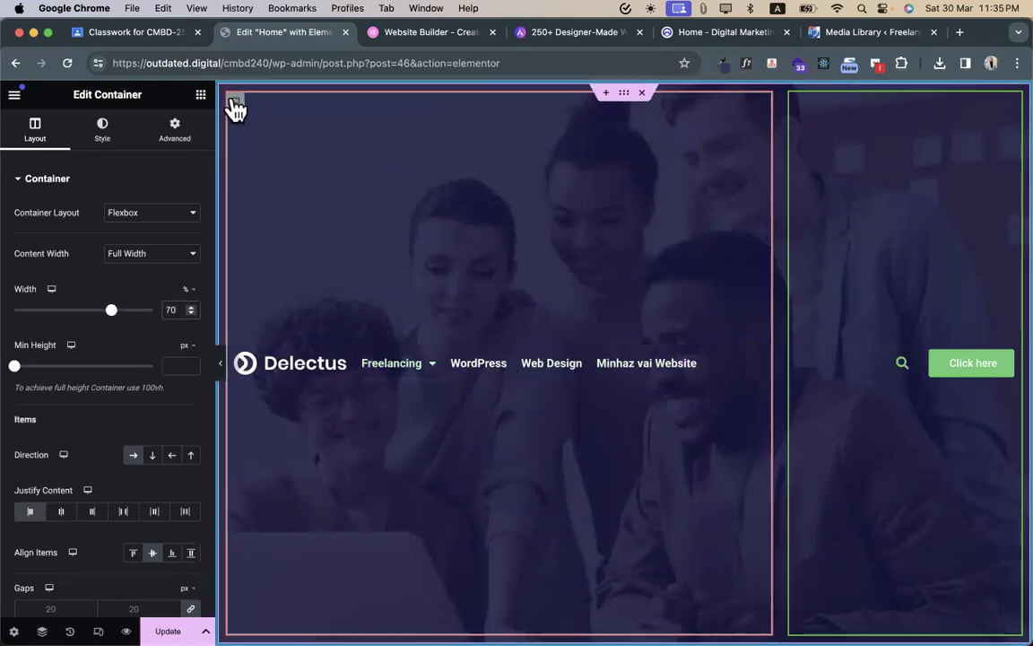
- Try column and row gaps of 40 and 100 px in the left container, settling on 60 px
{"action": "scroll", "coordinate": [64, 497], "scroll_direction": "down", "scroll_amount": 3}
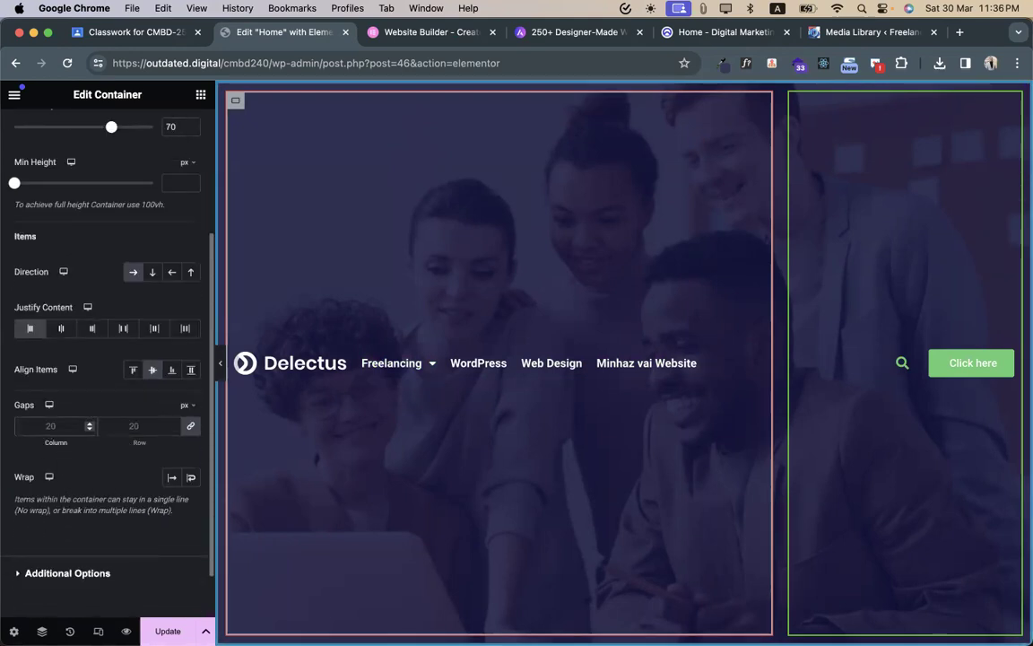
{"action": "type", "text": "40"}
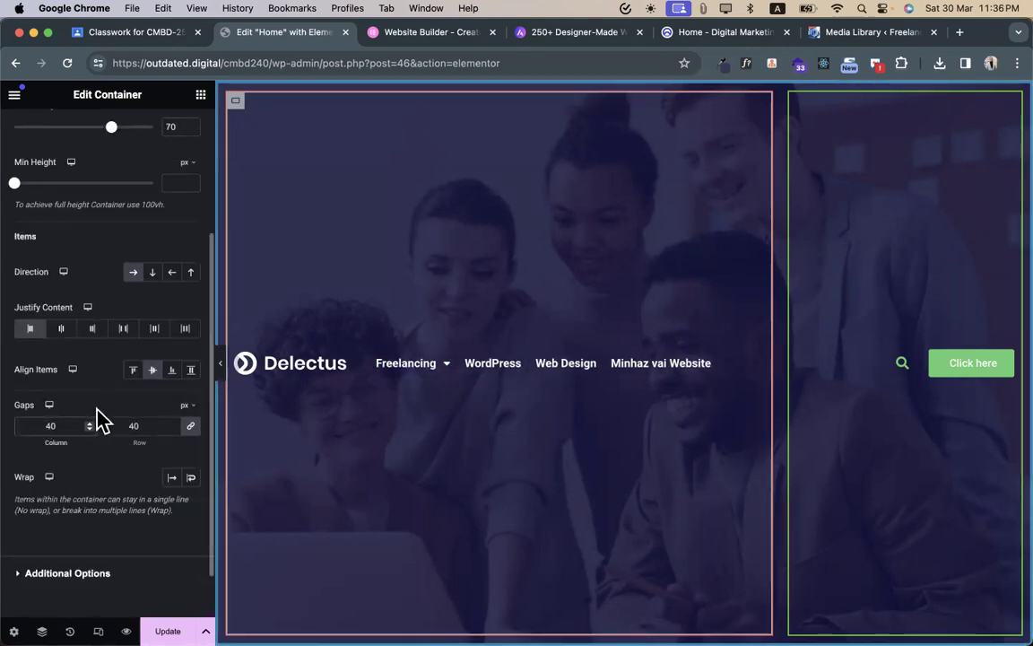
{"action": "type", "text": "100"}
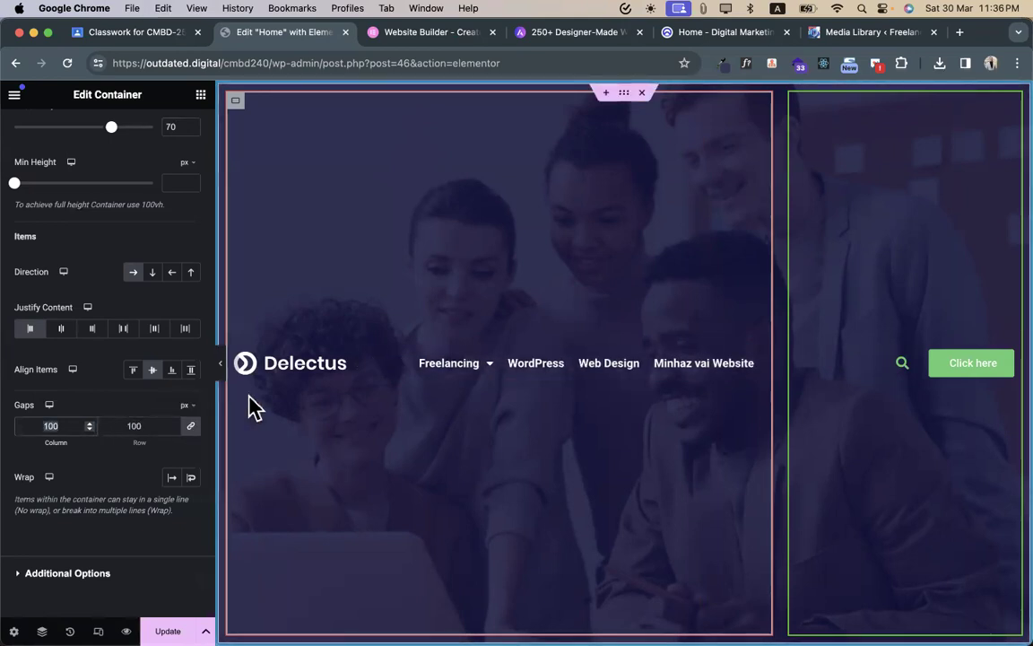
{"action": "type", "text": "60"}
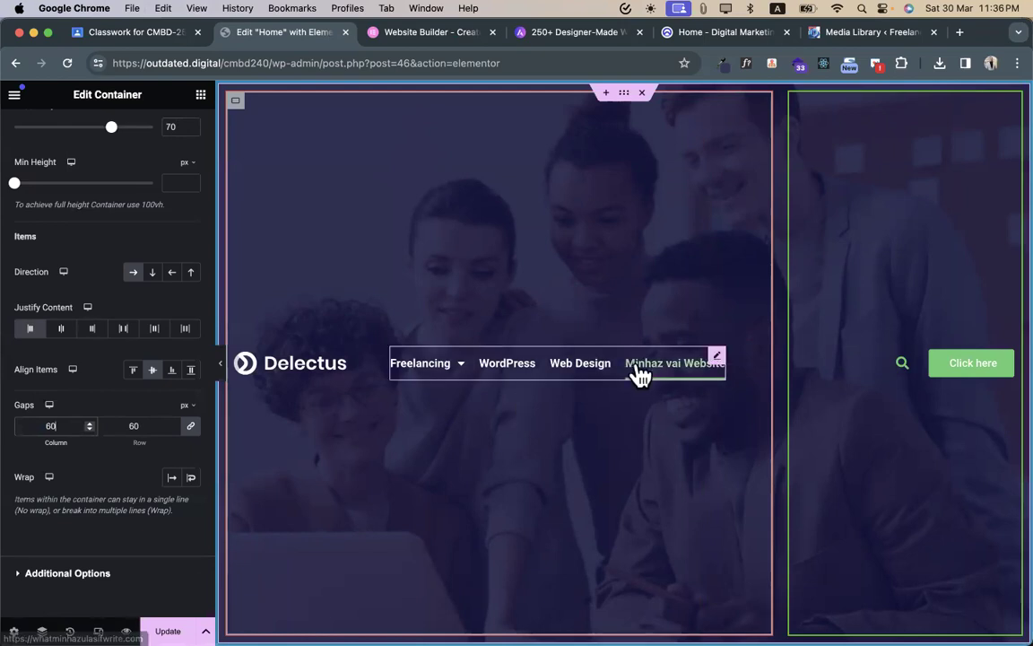
- Preview the header and its Freelancing submenu, and compare the layout with the Delectus demo site's header
{"action": "left_click", "coordinate": [221, 363]}
{"action": "mouse_move", "coordinate": [348, 381]}
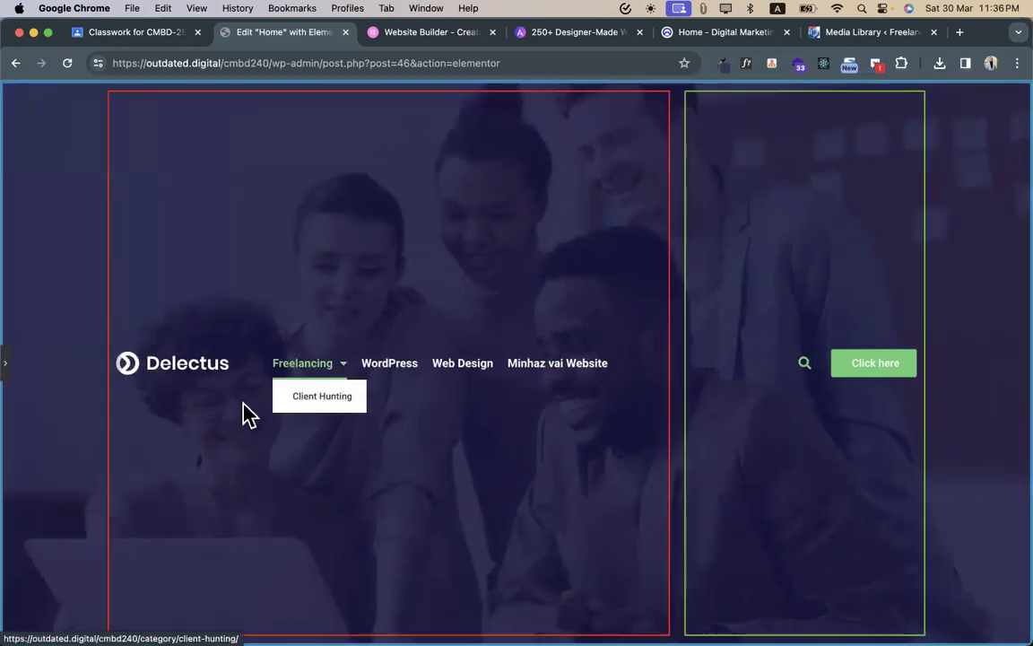
{"action": "left_click", "coordinate": [731, 36]}
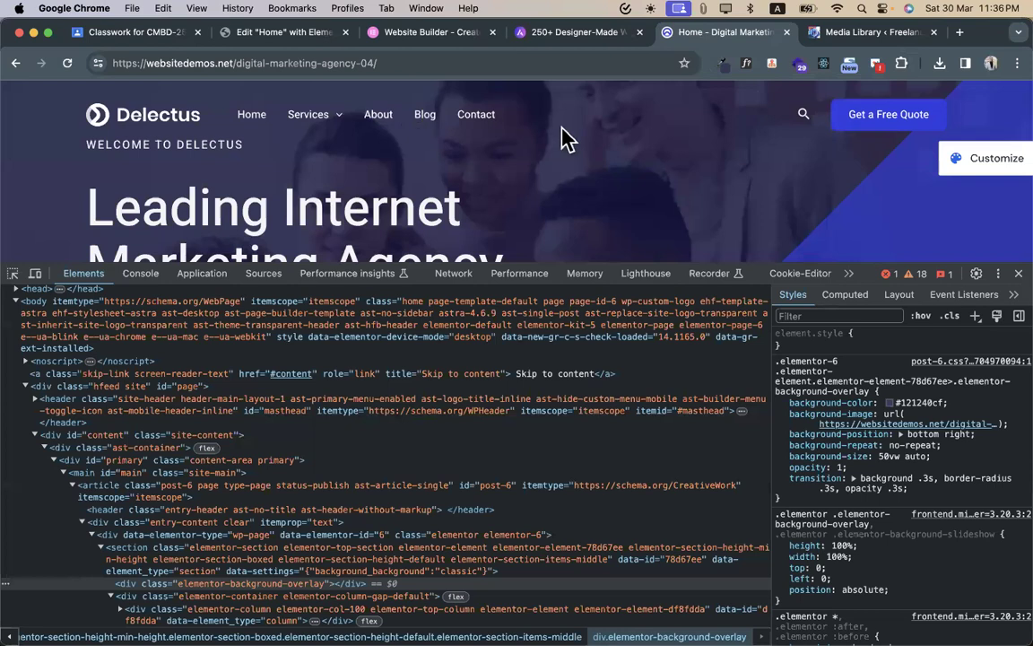
{"action": "left_click", "coordinate": [251, 32]}
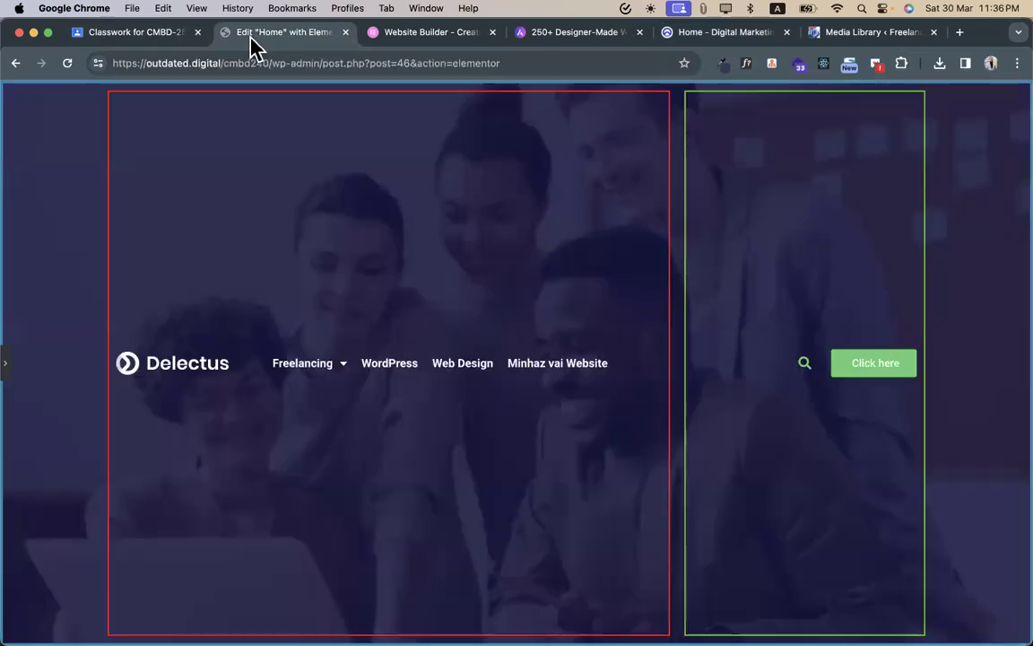
{"action": "left_click", "coordinate": [20, 368]}
{"action": "mouse_move", "coordinate": [433, 359]}
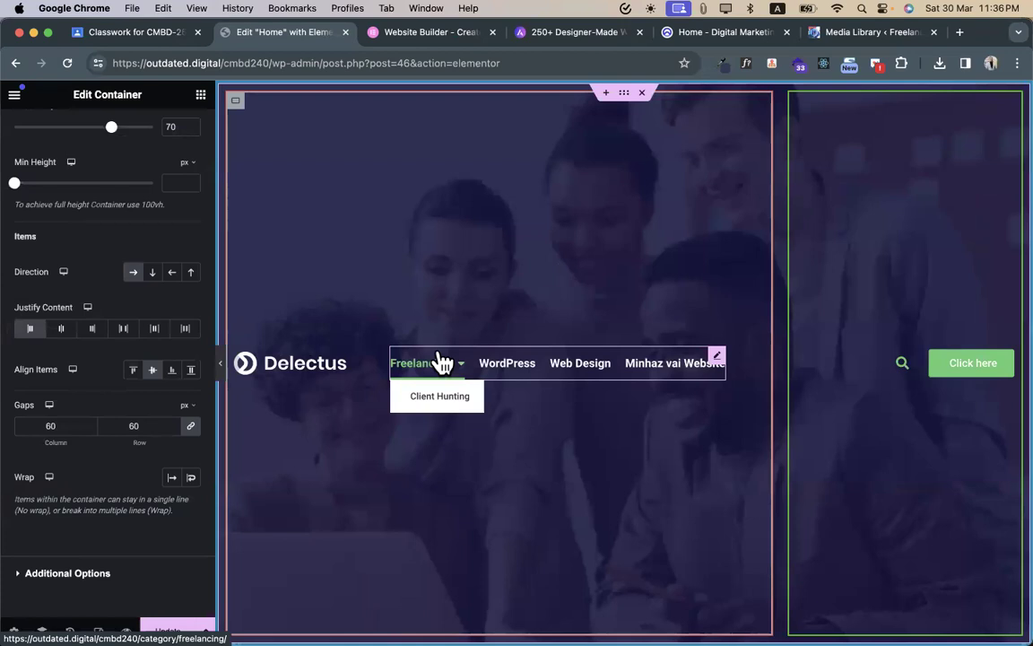
{"action": "left_click", "coordinate": [711, 36]}
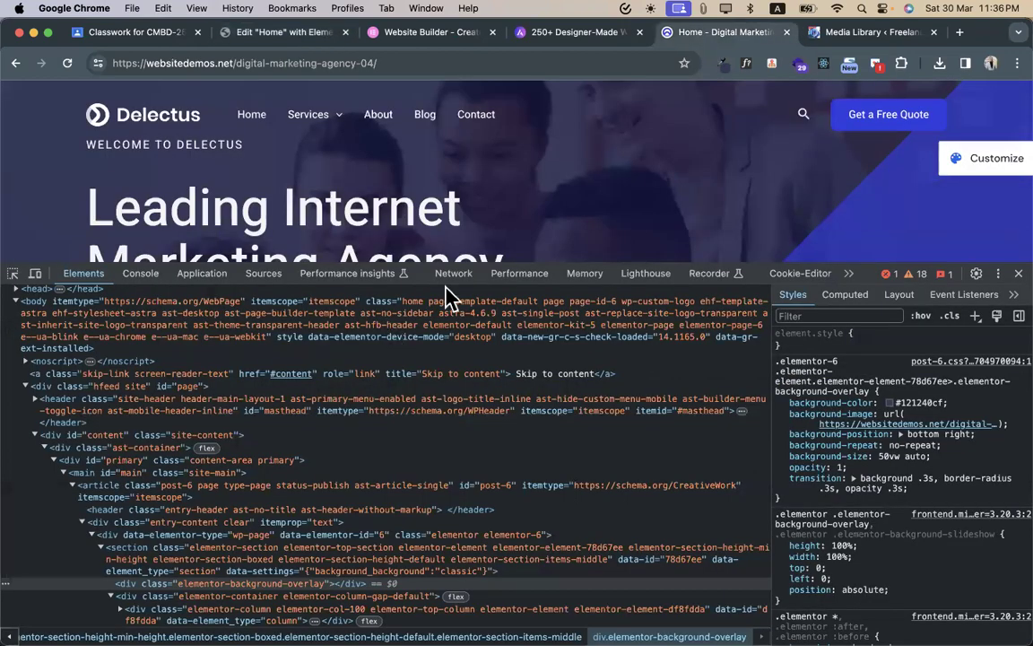
{"action": "left_click", "coordinate": [278, 33]}
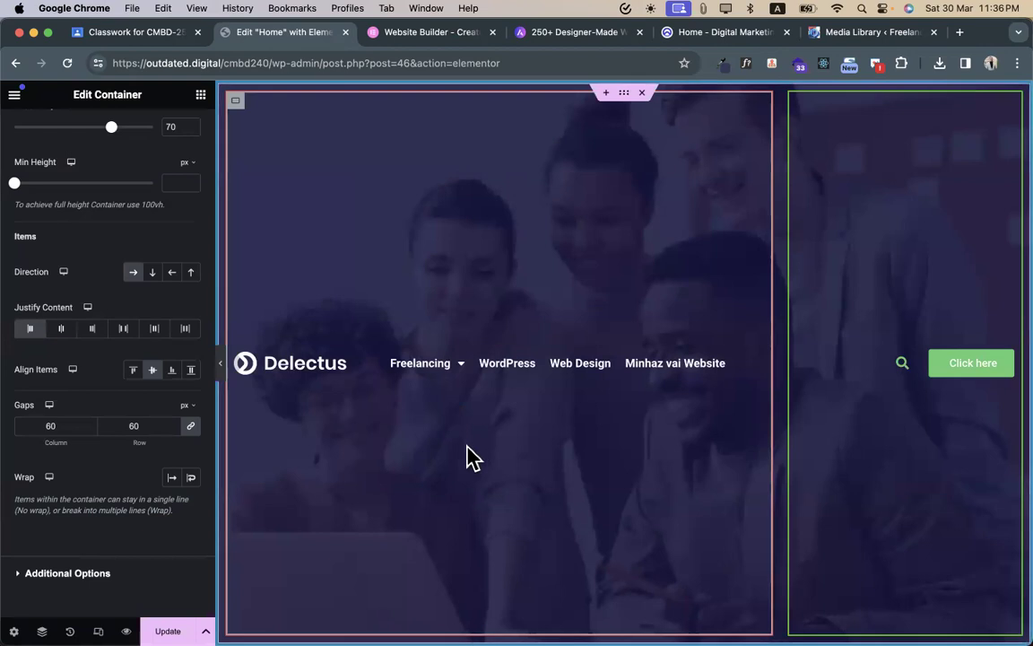
- Reduce the Main Header container's minimum height to 18 vh
{"action": "left_click", "coordinate": [624, 97]}
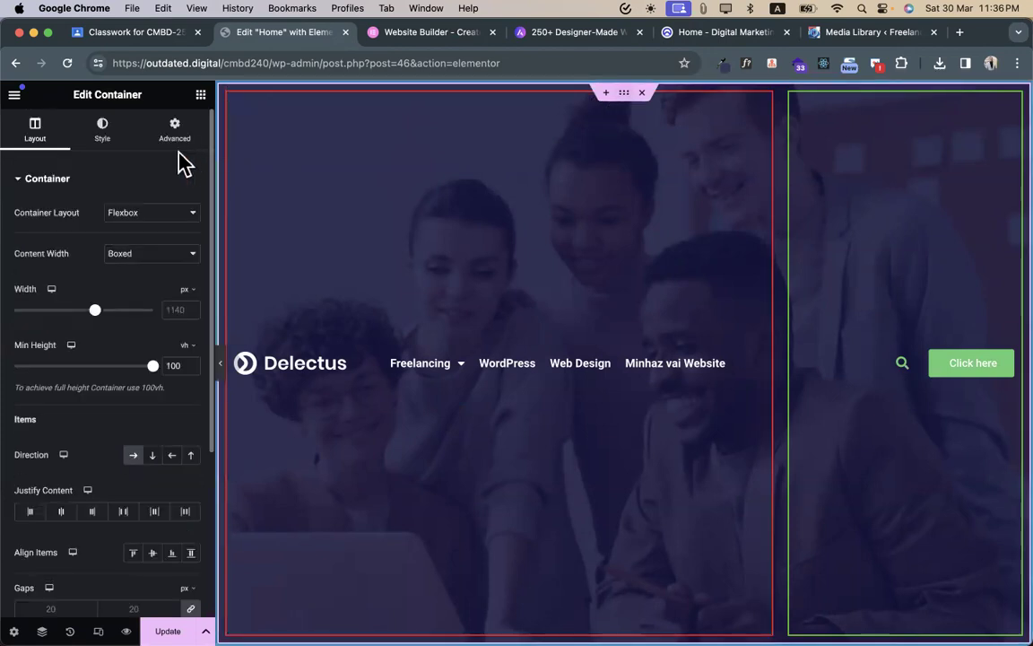
{"action": "left_click", "coordinate": [106, 144]}
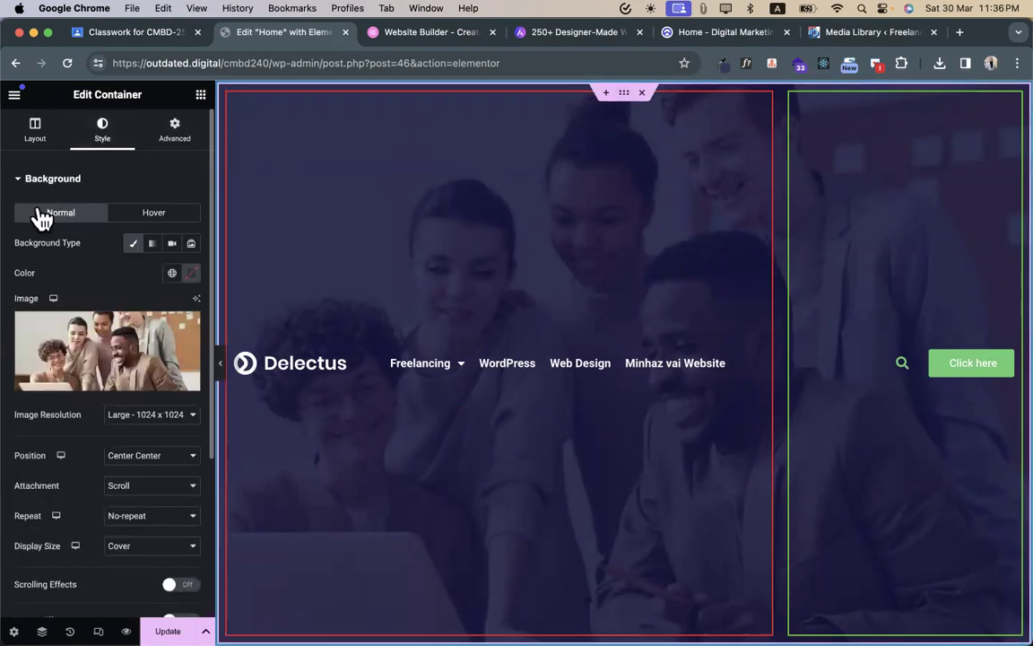
{"action": "left_click", "coordinate": [33, 132]}
{"action": "left_click_drag", "start_coordinate": [154, 370], "coordinate": [40, 385]}
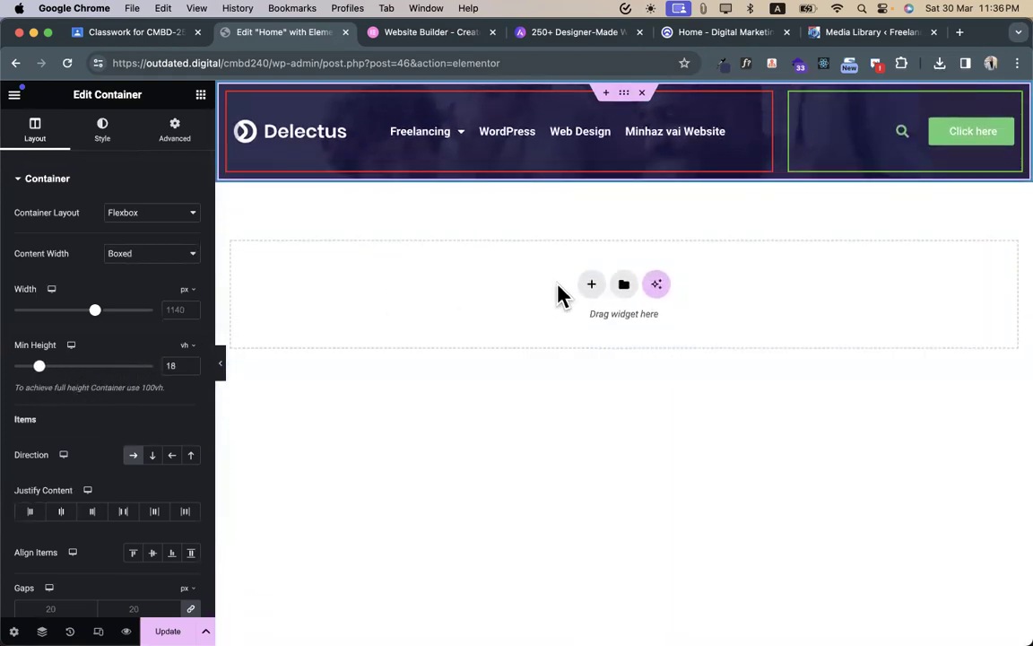
{"action": "left_click", "coordinate": [590, 287]}
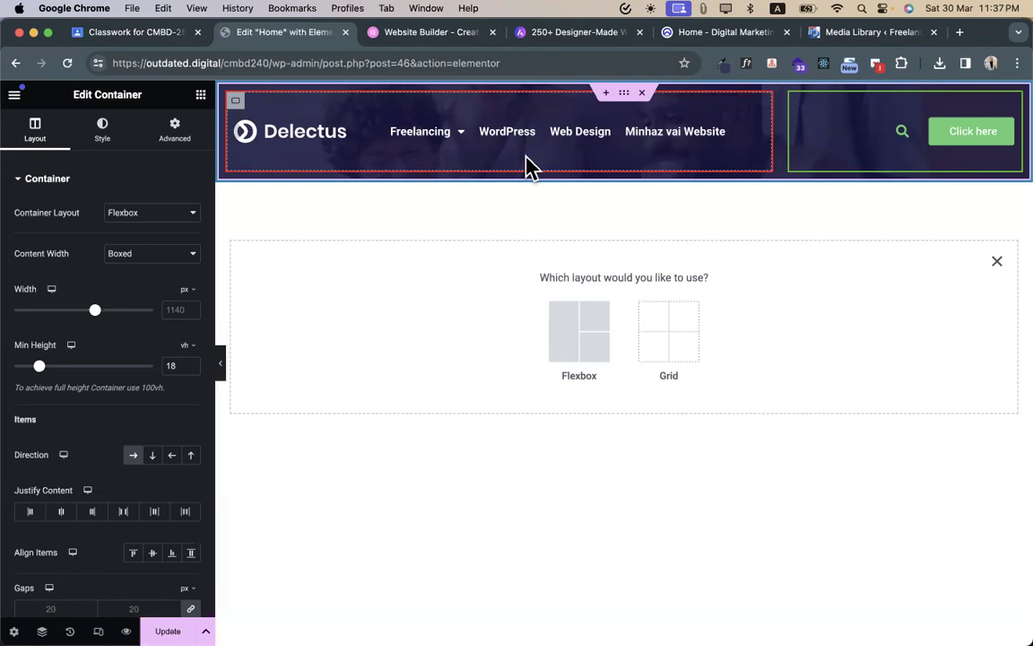
{"action": "left_click", "coordinate": [588, 347]}
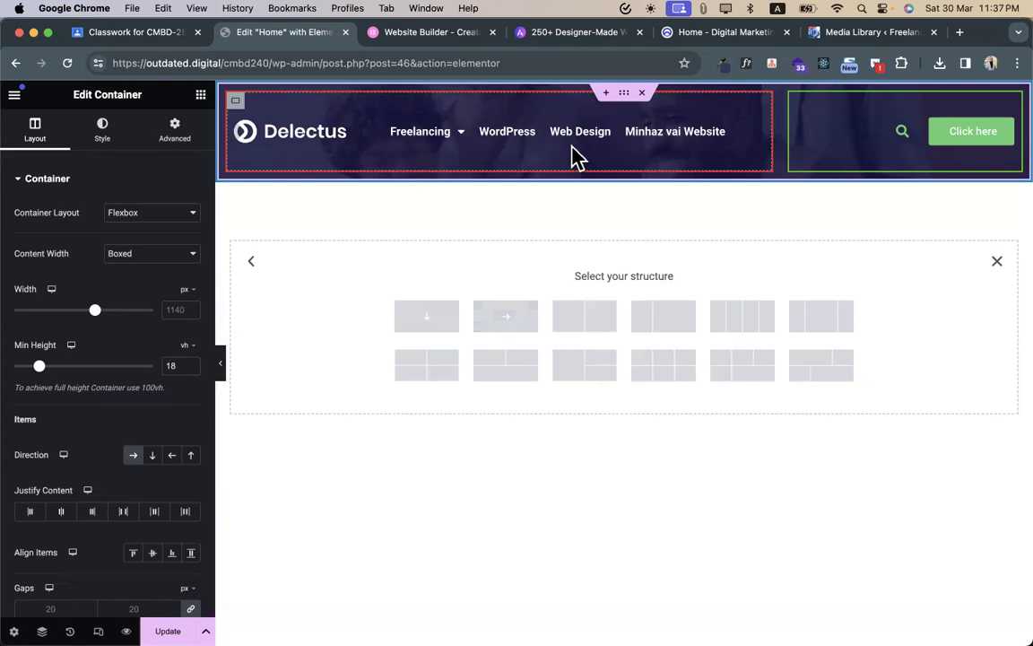
{"action": "left_click", "coordinate": [508, 323]}
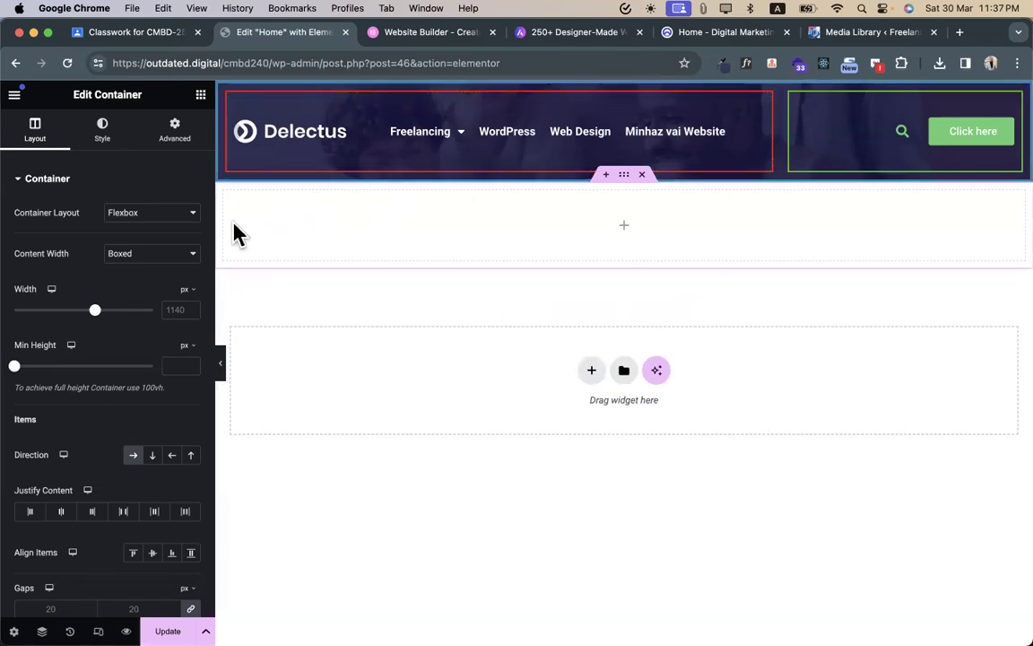
{"action": "left_click", "coordinate": [641, 174]}
{"action": "right_click", "coordinate": [628, 99]}
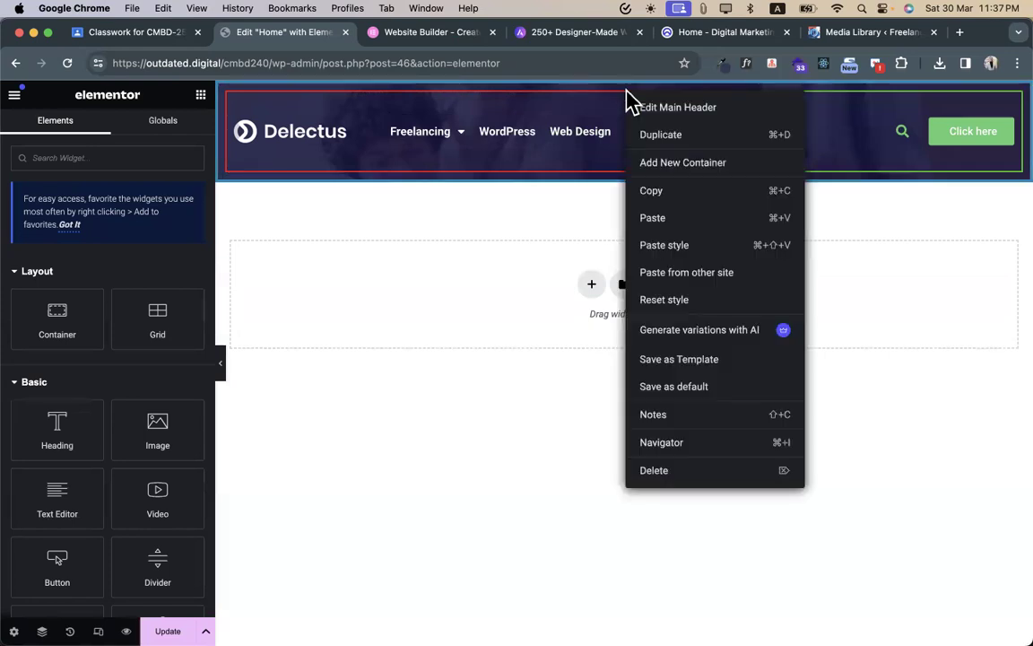
{"action": "left_click", "coordinate": [581, 126]}
{"action": "left_click", "coordinate": [626, 99]}
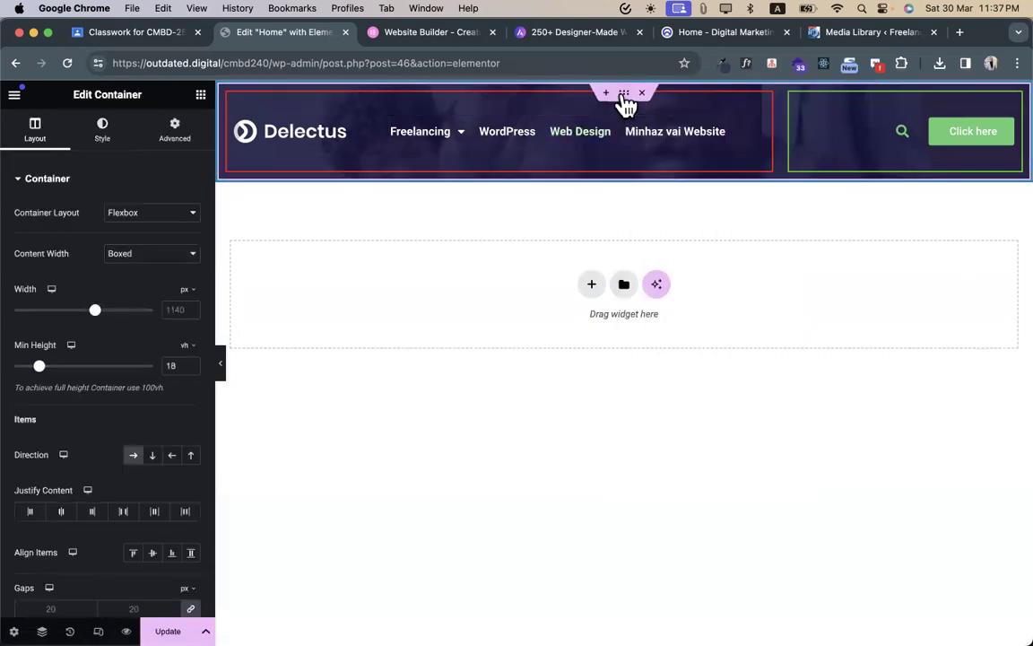
{"action": "left_click", "coordinate": [593, 283]}
{"action": "left_click", "coordinate": [582, 358]}
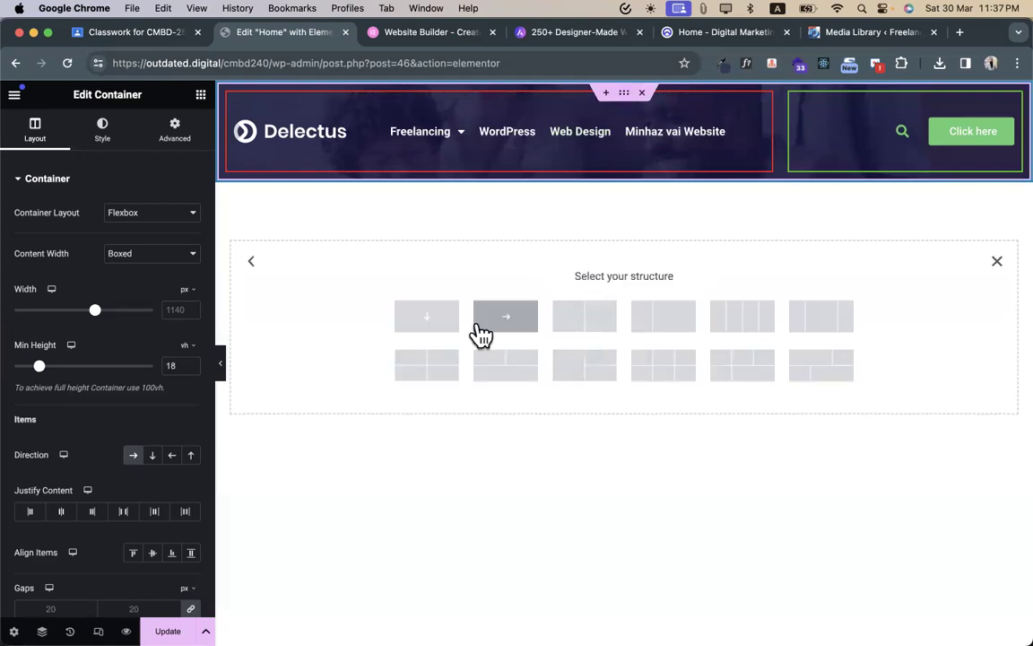
{"action": "right_click", "coordinate": [625, 92]}
{"action": "left_click", "coordinate": [526, 203]}
- Duplicate the Main Header container and delete the left and right containers inside the lower copy
{"action": "right_click", "coordinate": [620, 99]}
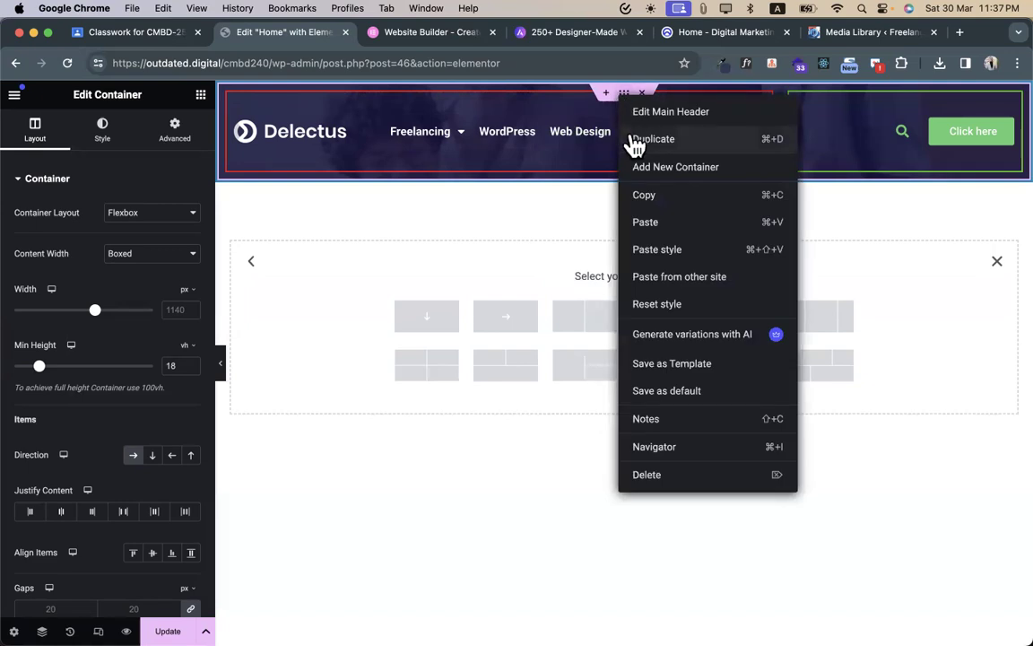
{"action": "left_click", "coordinate": [637, 139]}
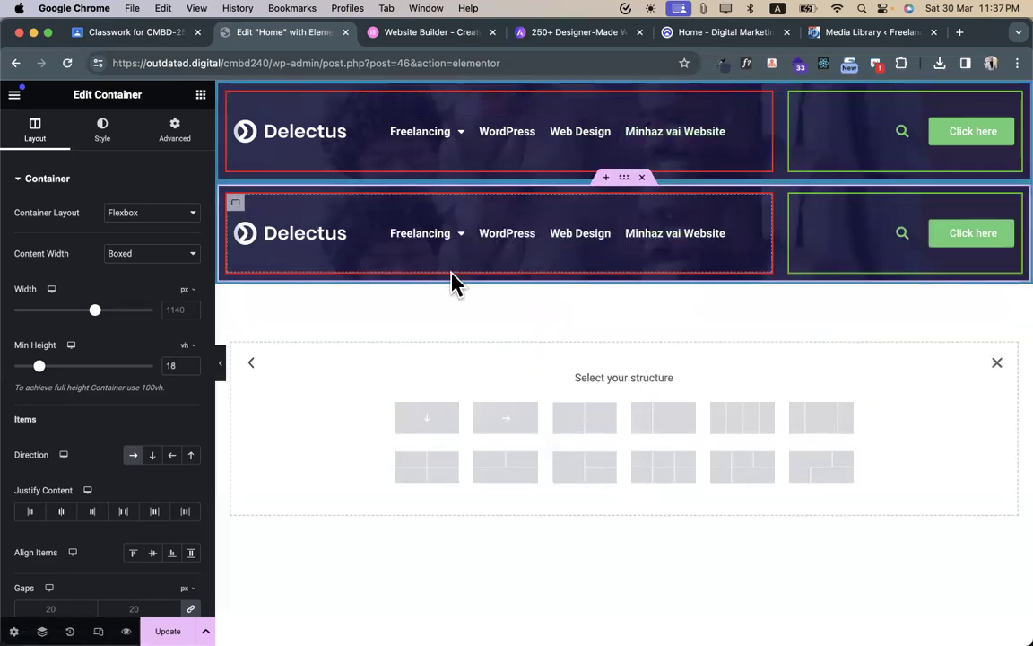
{"action": "right_click", "coordinate": [246, 218]}
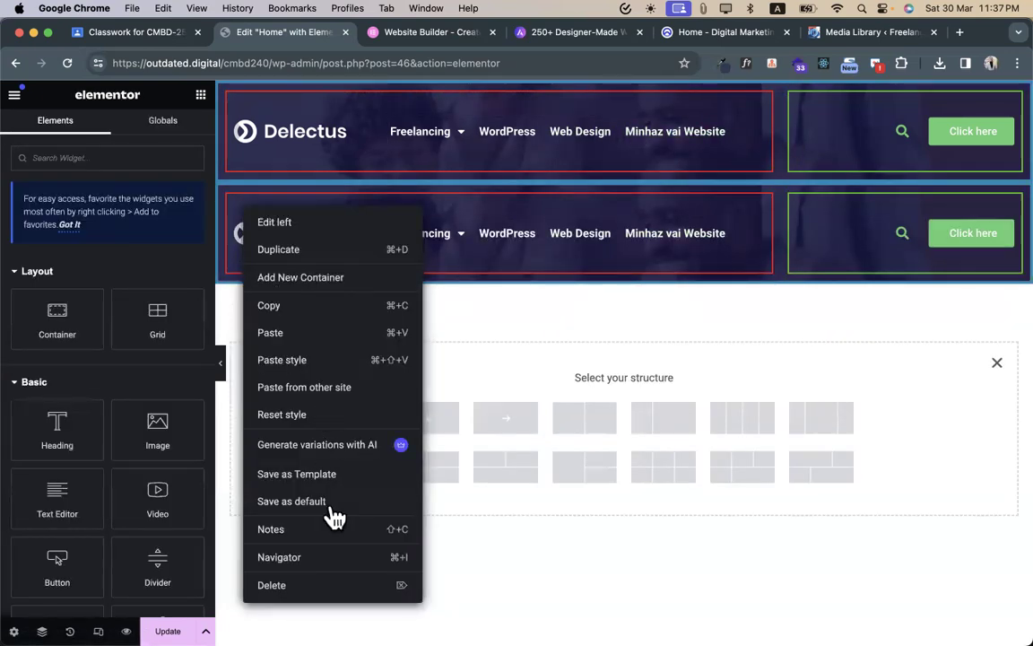
{"action": "left_click", "coordinate": [327, 587]}
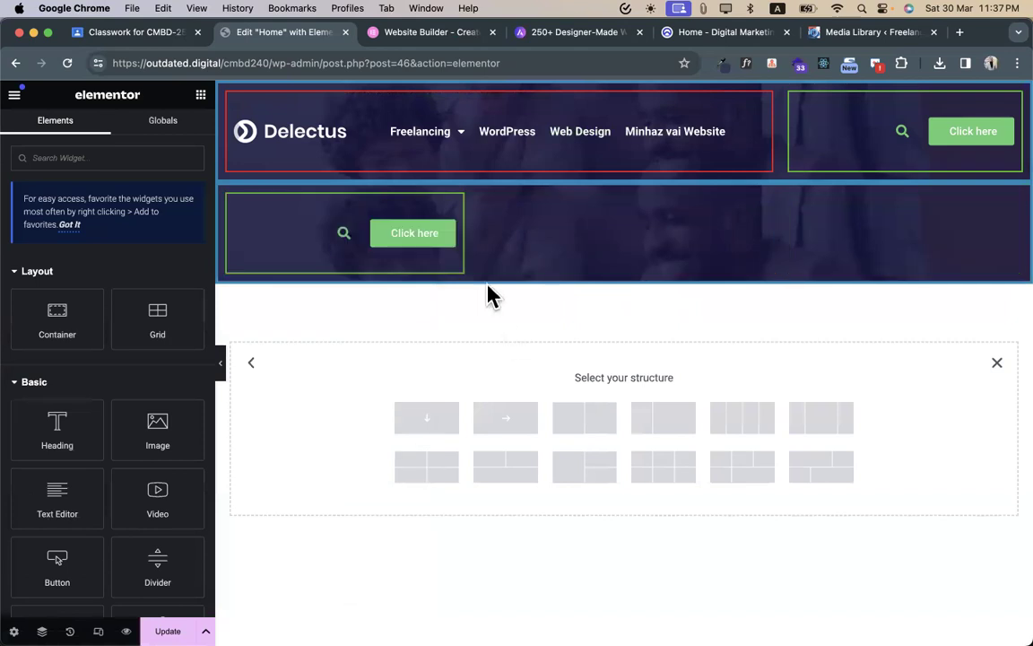
{"action": "right_click", "coordinate": [240, 215]}
{"action": "left_click", "coordinate": [319, 598]}
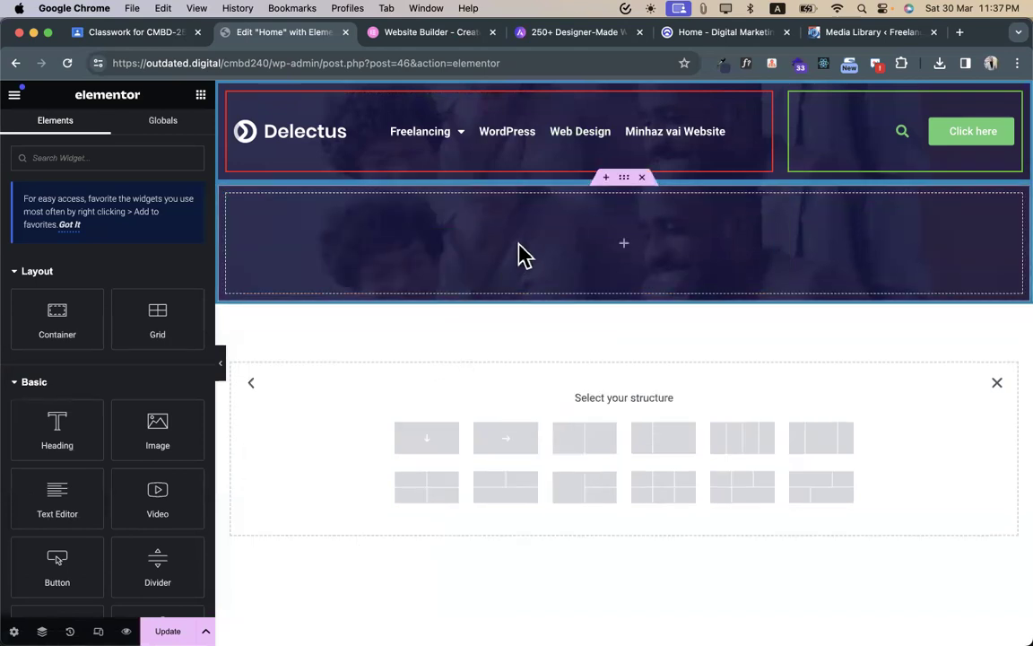
- Remove the background image from the original Main Header container
{"action": "left_click", "coordinate": [625, 99]}
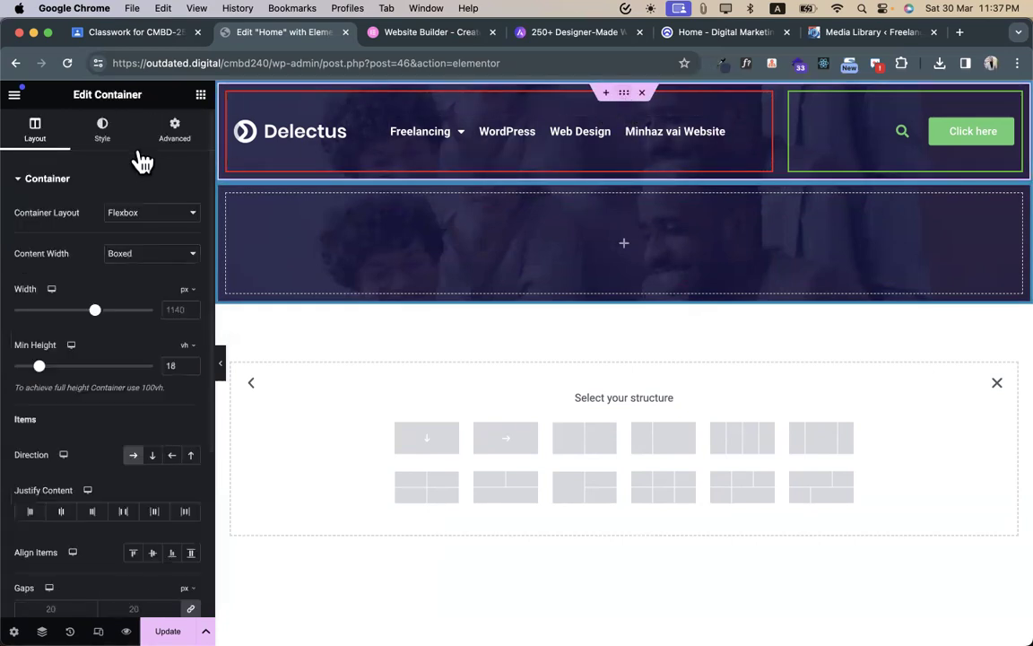
{"action": "left_click", "coordinate": [117, 135]}
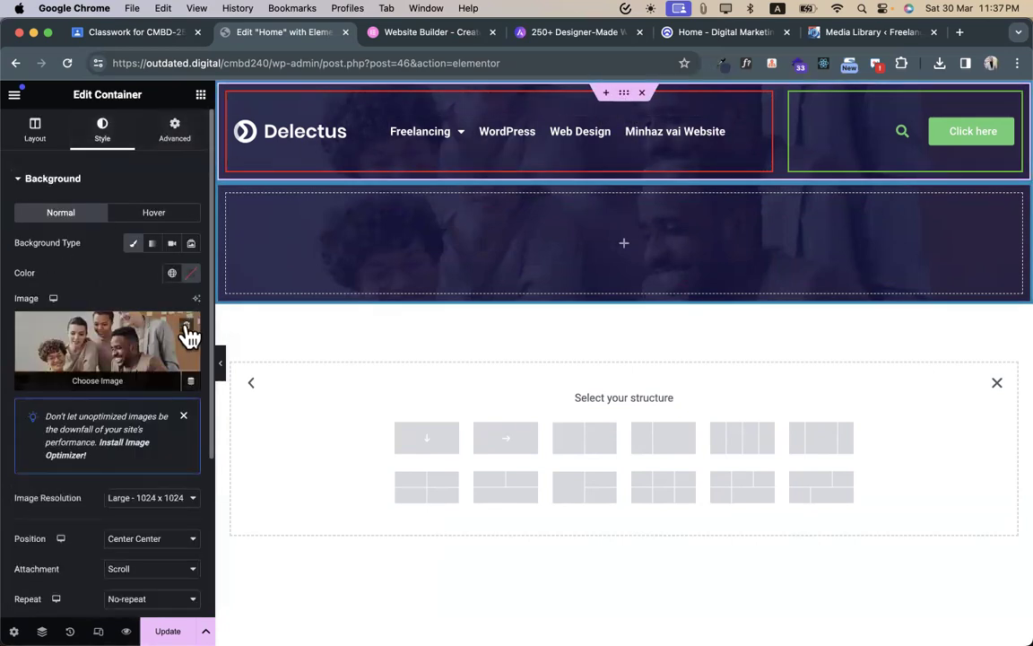
{"action": "left_click", "coordinate": [185, 325]}
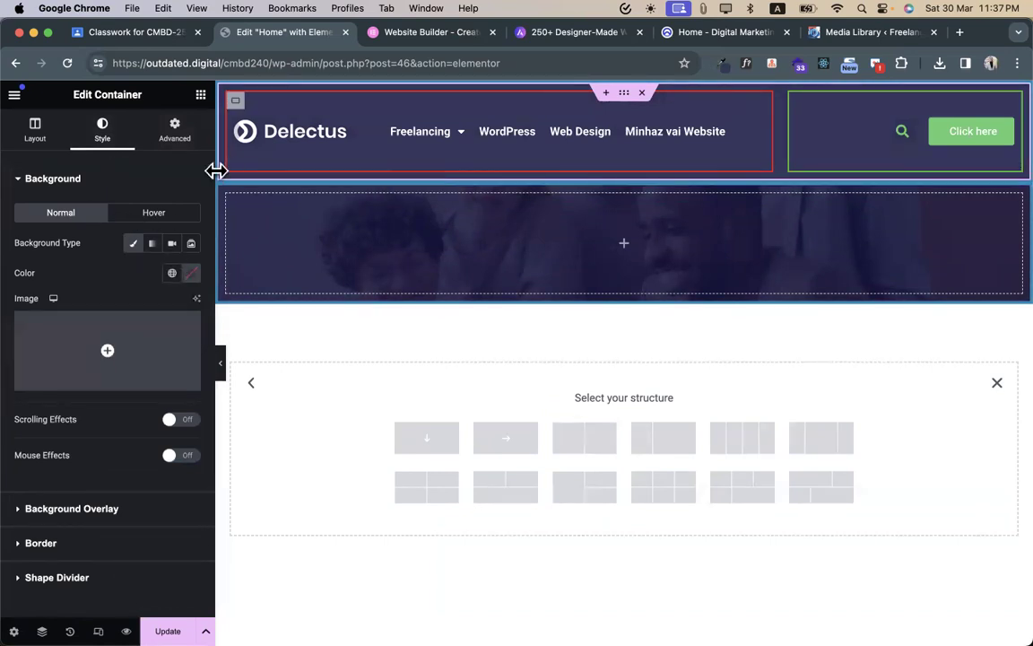
{"action": "left_click", "coordinate": [111, 171]}
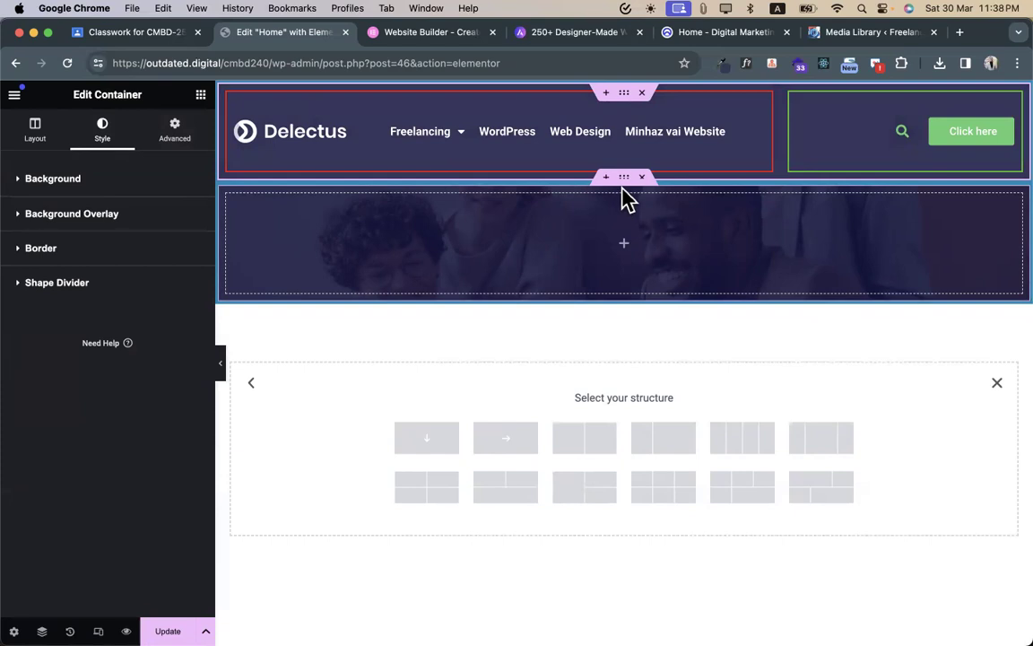
- Set the emptied lower container's minimum height to 100 vh
{"action": "left_click", "coordinate": [625, 183]}
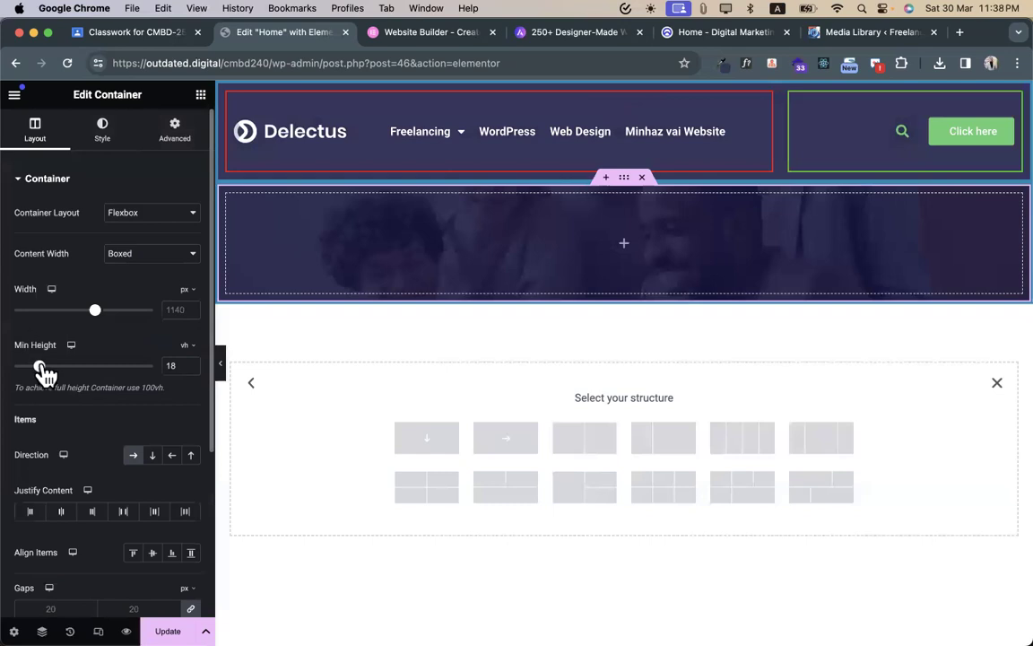
{"action": "left_click_drag", "start_coordinate": [41, 368], "coordinate": [76, 366]}
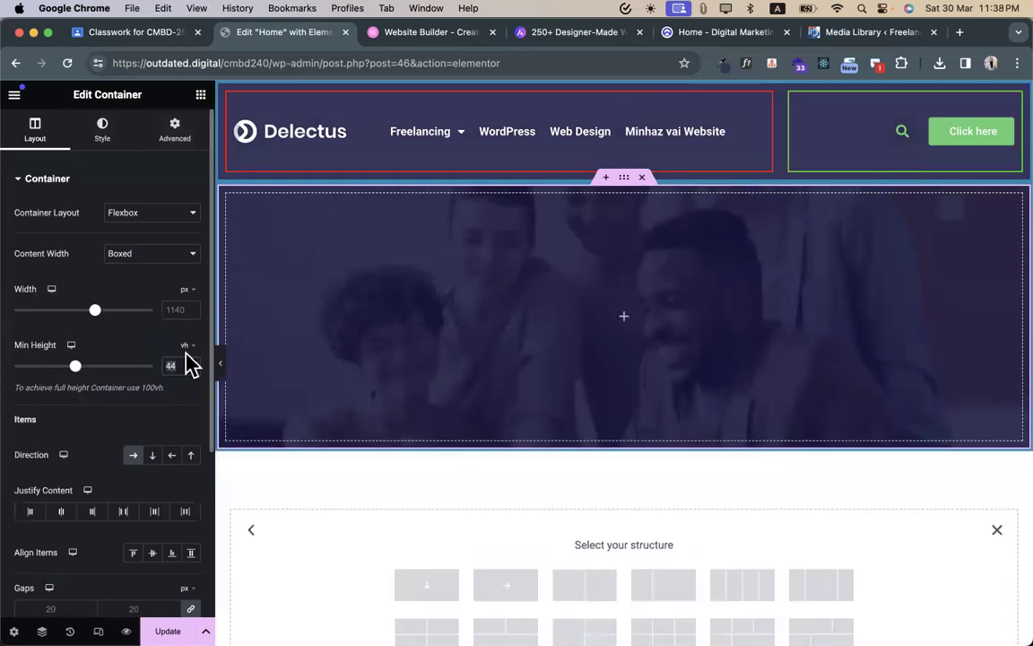
{"action": "type", "text": "100"}
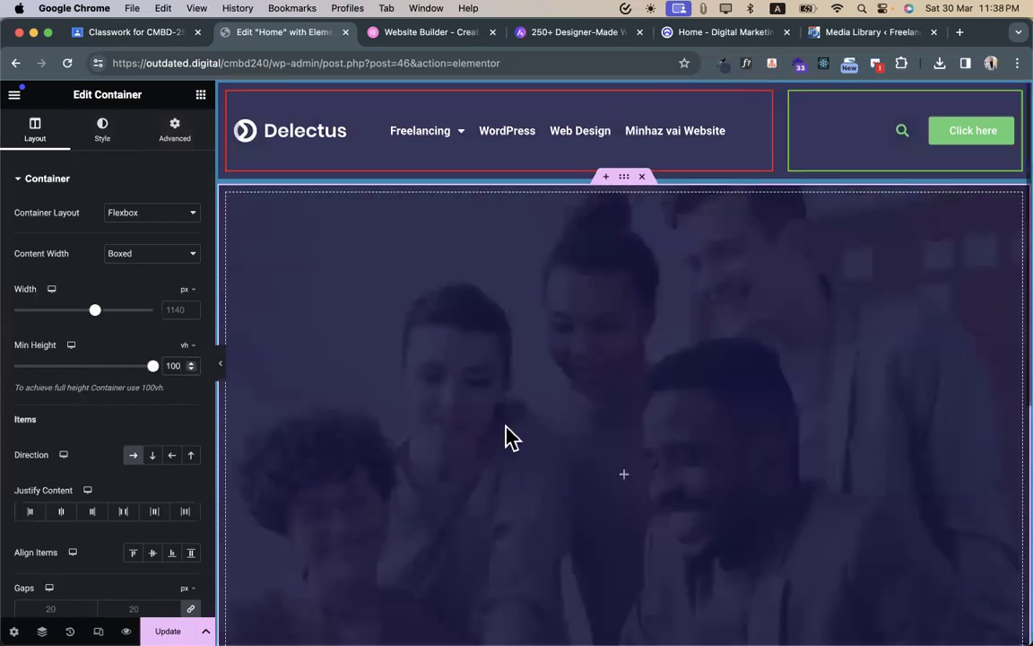
{"action": "scroll", "coordinate": [508, 435], "scroll_direction": "down", "scroll_amount": 5}
{"action": "scroll", "coordinate": [508, 437], "scroll_direction": "up", "scroll_amount": 5}
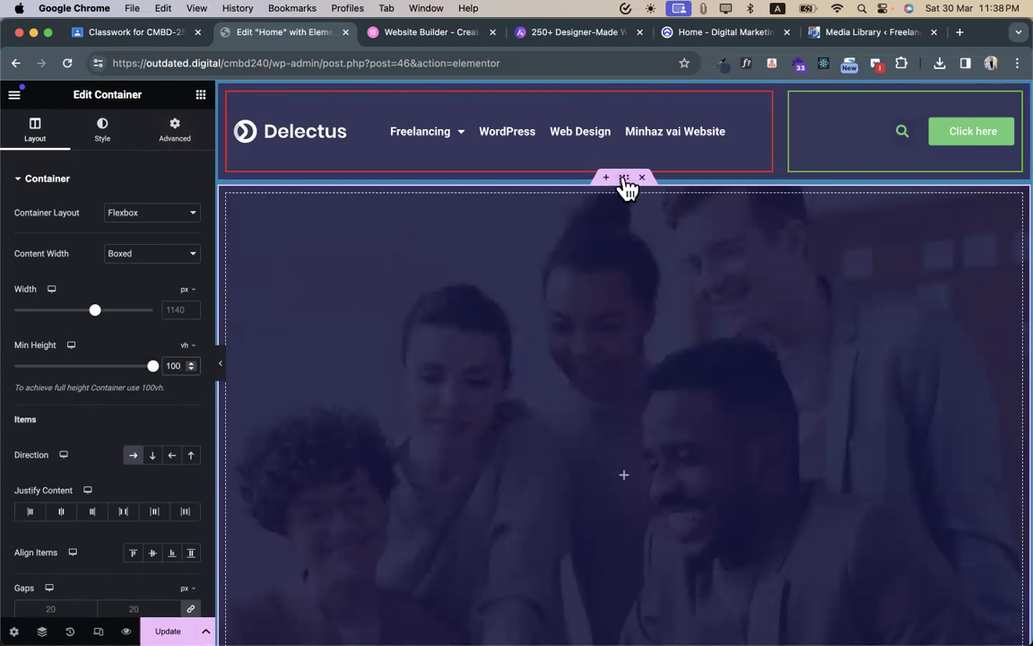
- Give the lower container an unlinked top margin of -13% with the other sides at 0, and try a z-index of 9
{"action": "left_click", "coordinate": [168, 136]}
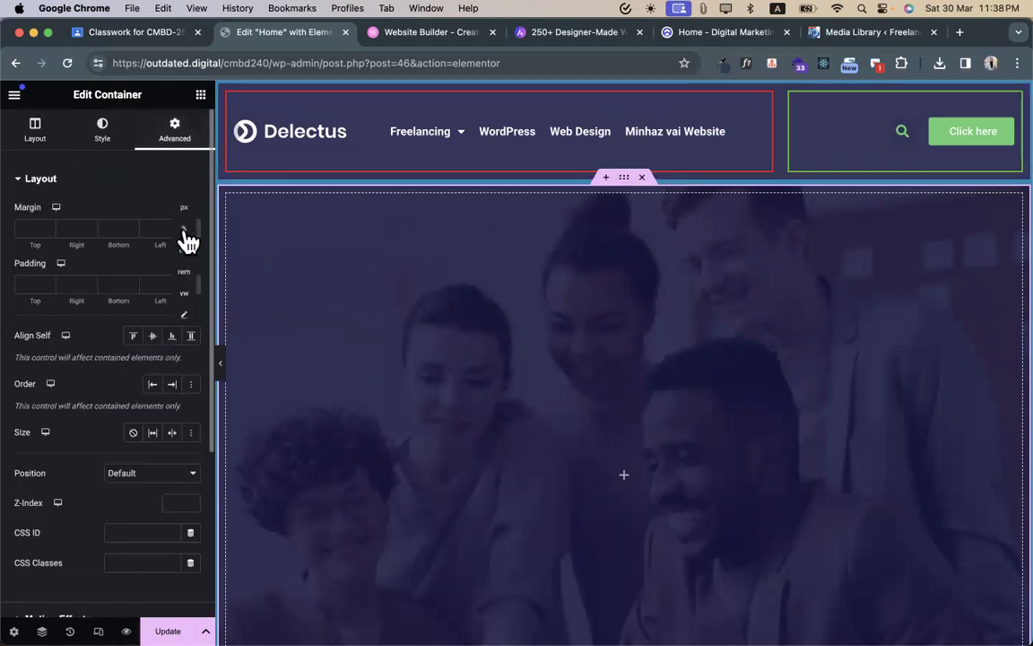
{"action": "left_click", "coordinate": [191, 230]}
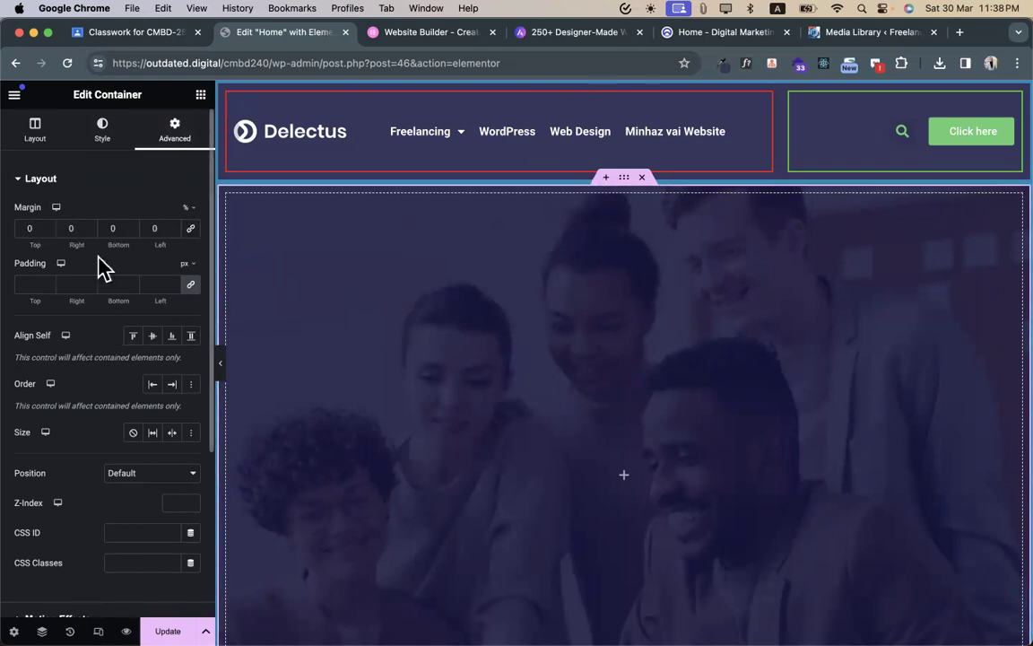
{"action": "left_click", "coordinate": [36, 230]}
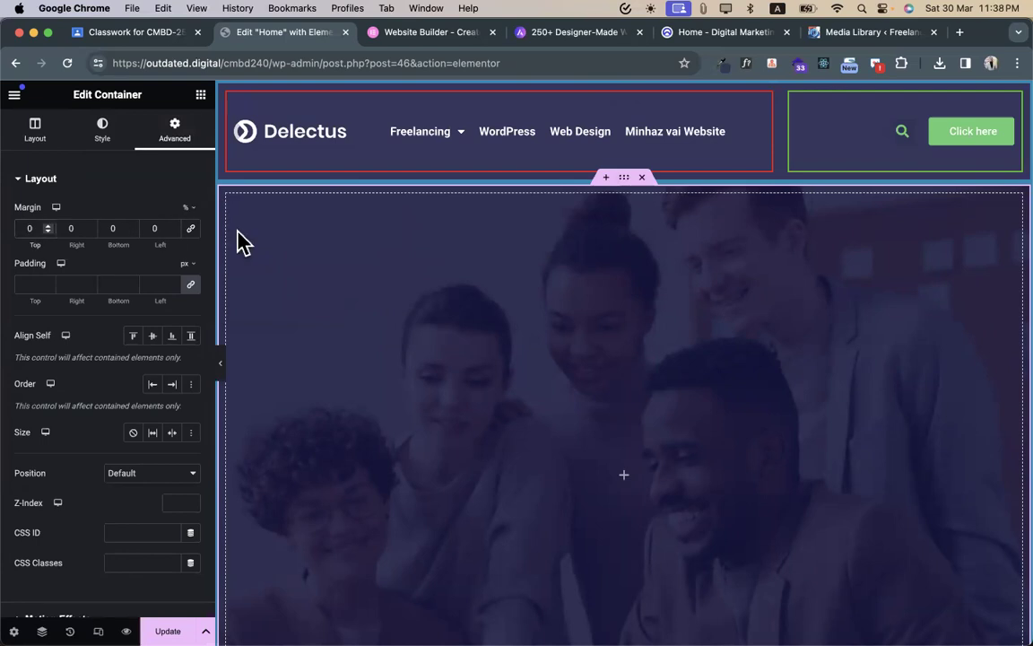
{"action": "key", "text": "Down"}
{"action": "key", "text": "Down"}
{"action": "key", "text": "Down"}
{"action": "key", "text": "Down"}
{"action": "key", "text": "Down"}
{"action": "key", "text": "Down"}
{"action": "key", "text": "Down"}
{"action": "key", "text": "Down"}
{"action": "key", "text": "Down"}
{"action": "key", "text": "Down"}
{"action": "key", "text": "Down"}
{"action": "key", "text": "Down"}
{"action": "key", "text": "Down"}
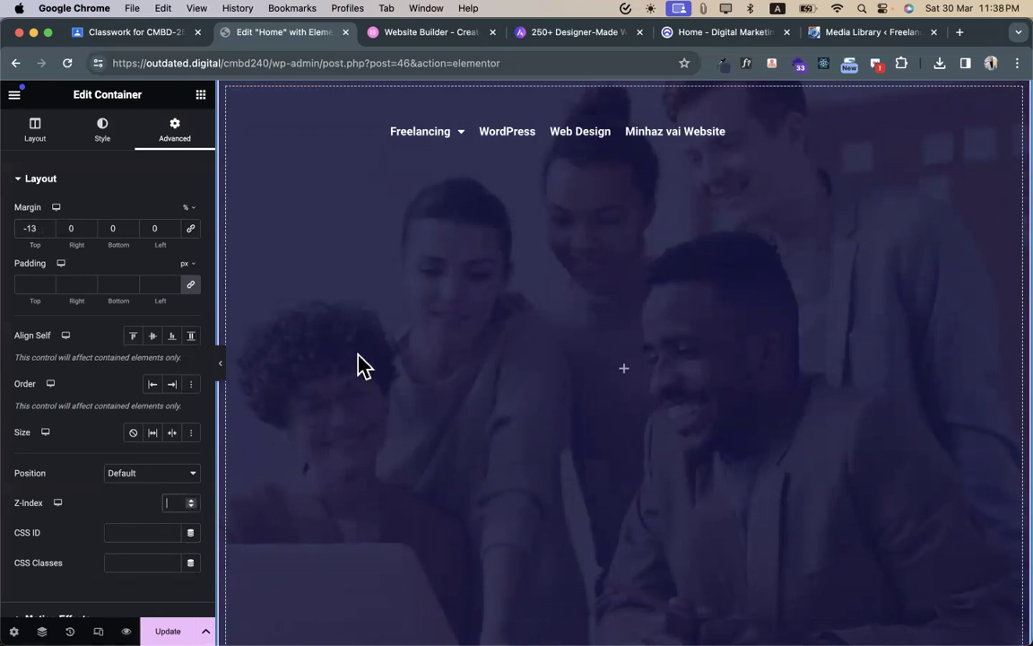
{"action": "type", "text": "9"}
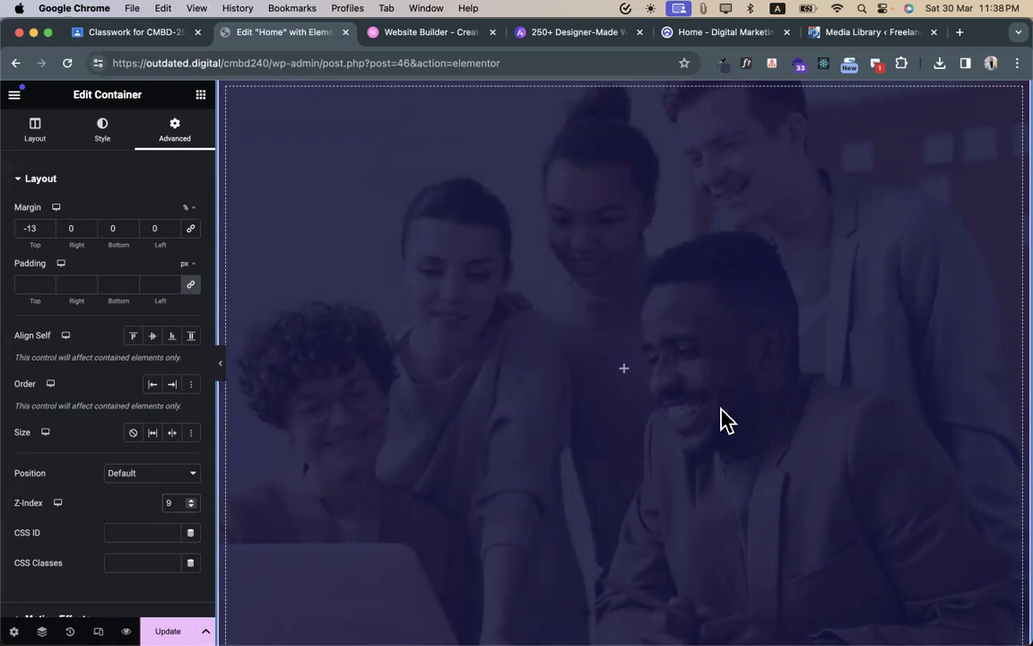
- Show the page's element structure and set the upper Main Header container's z-index to 10
{"action": "left_click", "coordinate": [42, 630]}
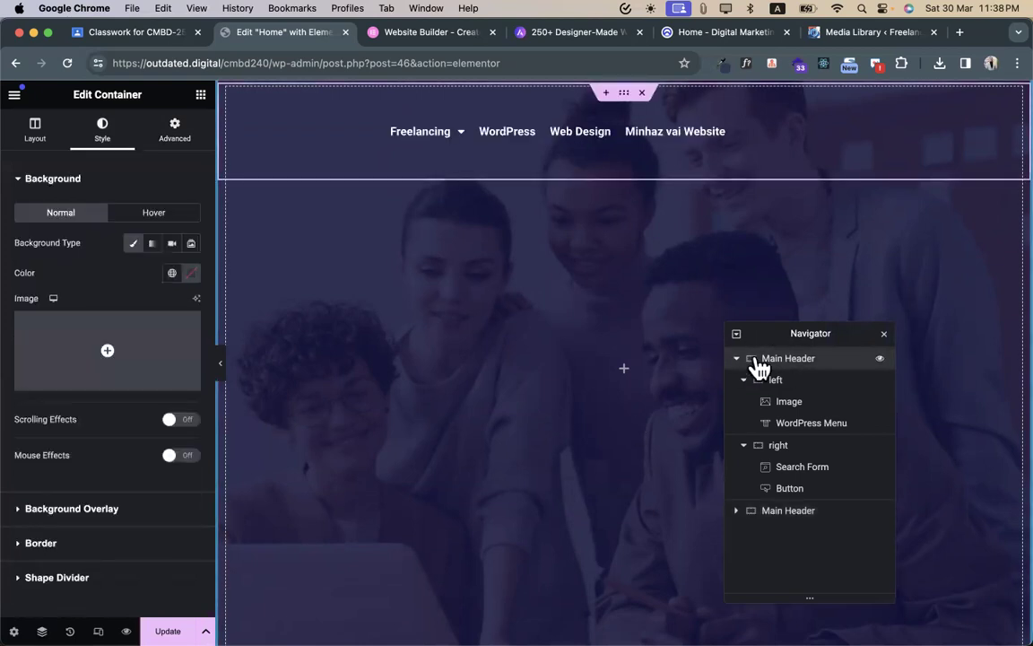
{"action": "left_click", "coordinate": [164, 135]}
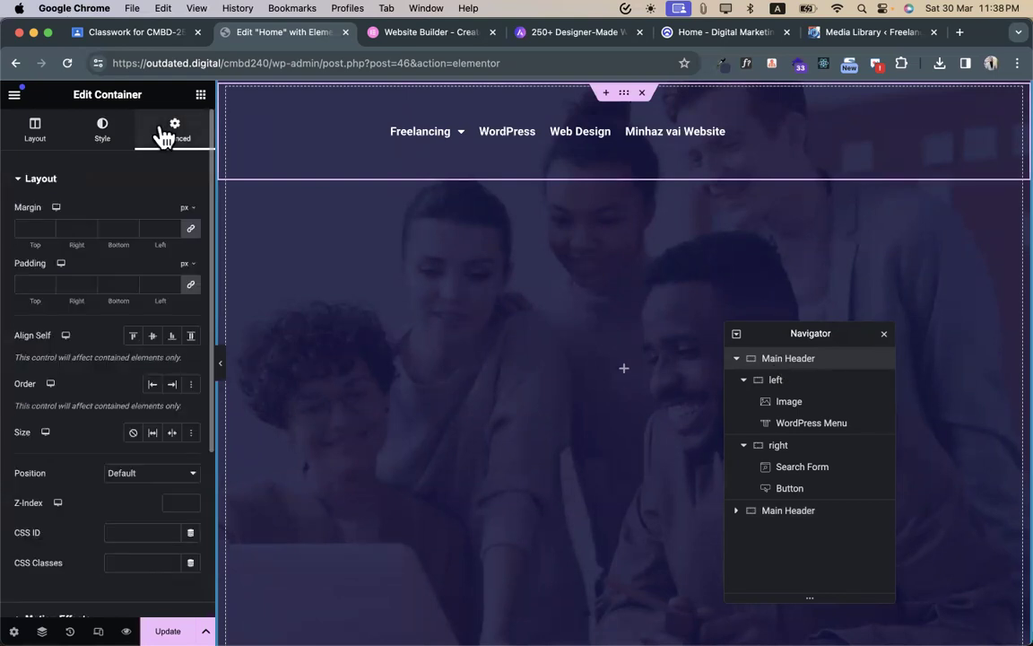
{"action": "left_click", "coordinate": [177, 498]}
{"action": "type", "text": "10"}
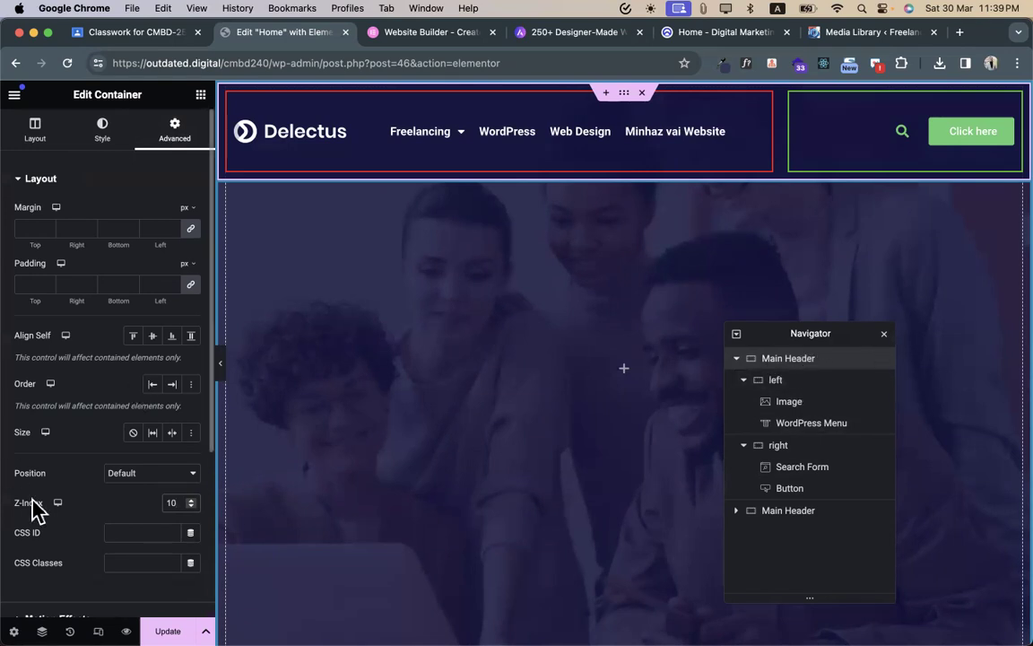
{"action": "left_click", "coordinate": [168, 500]}
{"action": "type", "text": "10"}
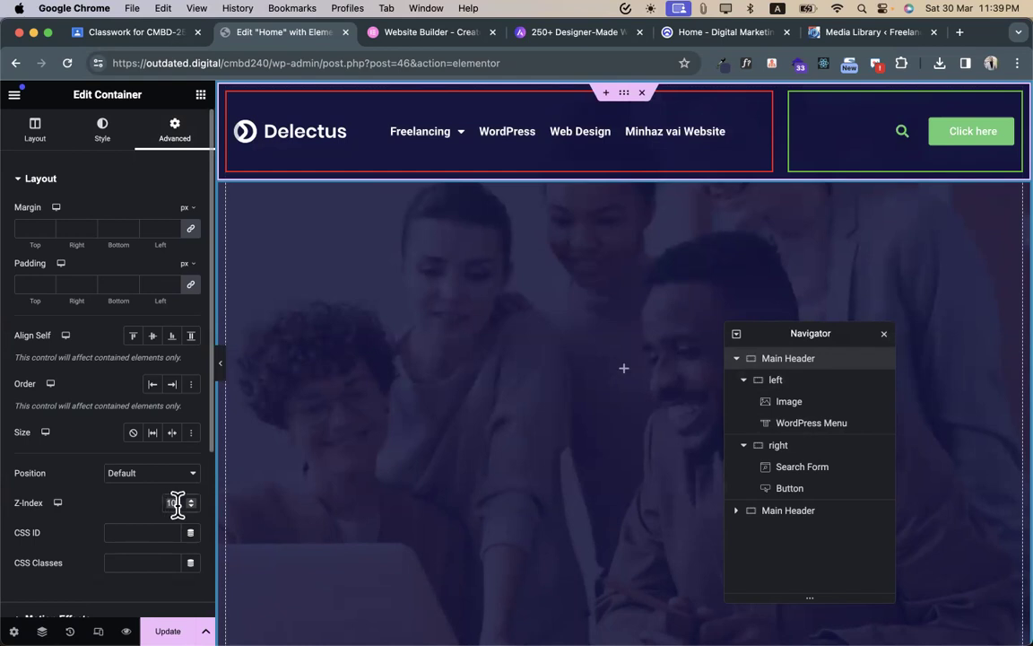
- Try a z-index of 11 on the lower Main Header container
{"action": "left_click", "coordinate": [807, 527]}
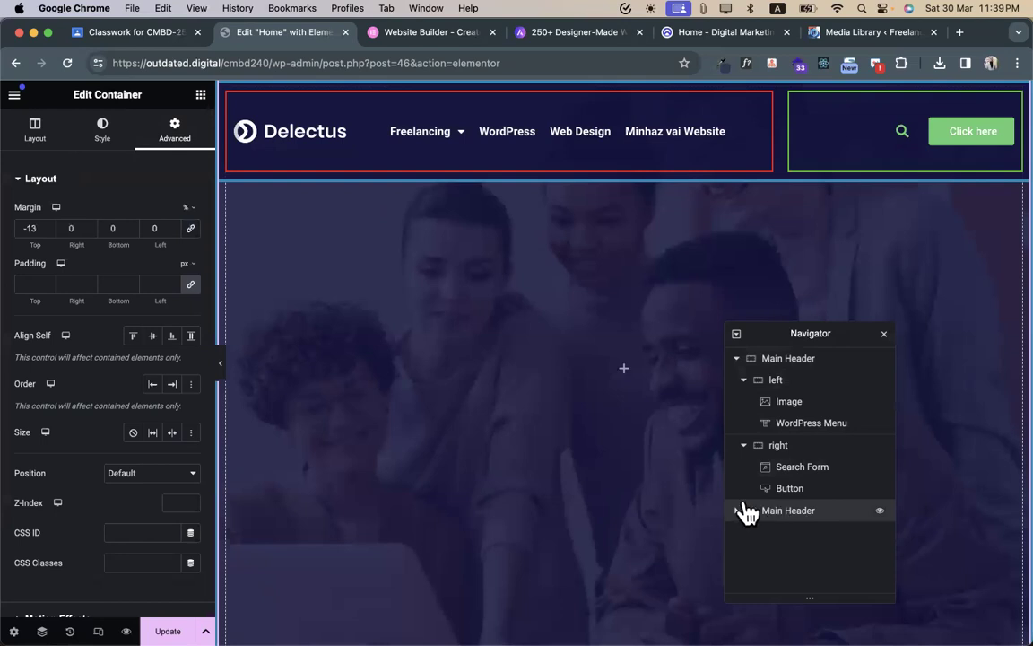
{"action": "scroll", "coordinate": [547, 261], "scroll_direction": "down", "scroll_amount": 3}
{"action": "scroll", "coordinate": [587, 233], "scroll_direction": "up", "scroll_amount": 3}
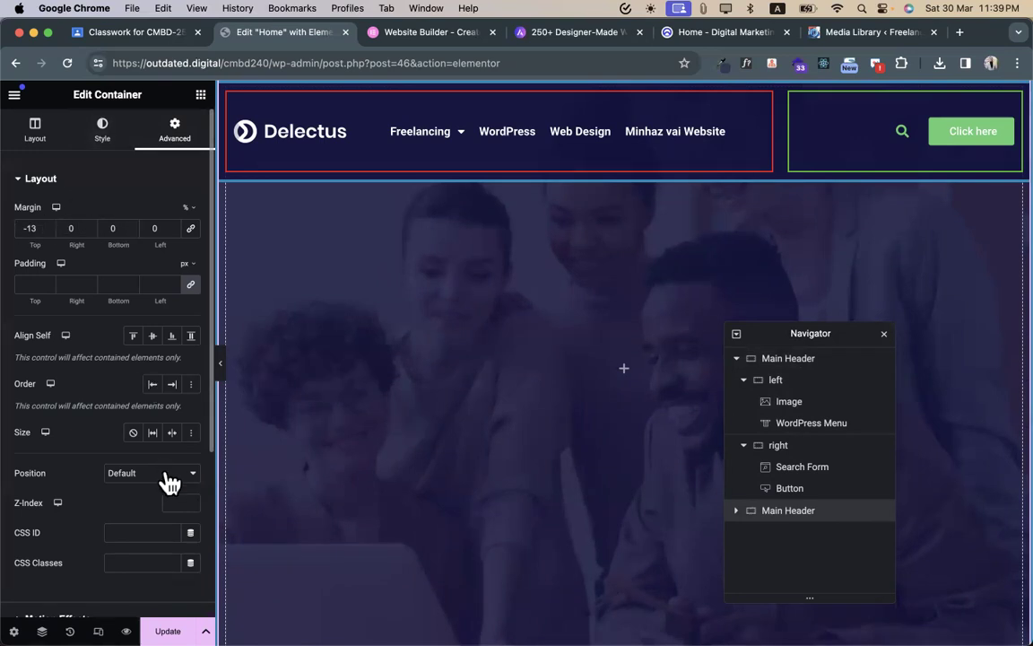
{"action": "left_click", "coordinate": [176, 500]}
{"action": "type", "text": "11"}
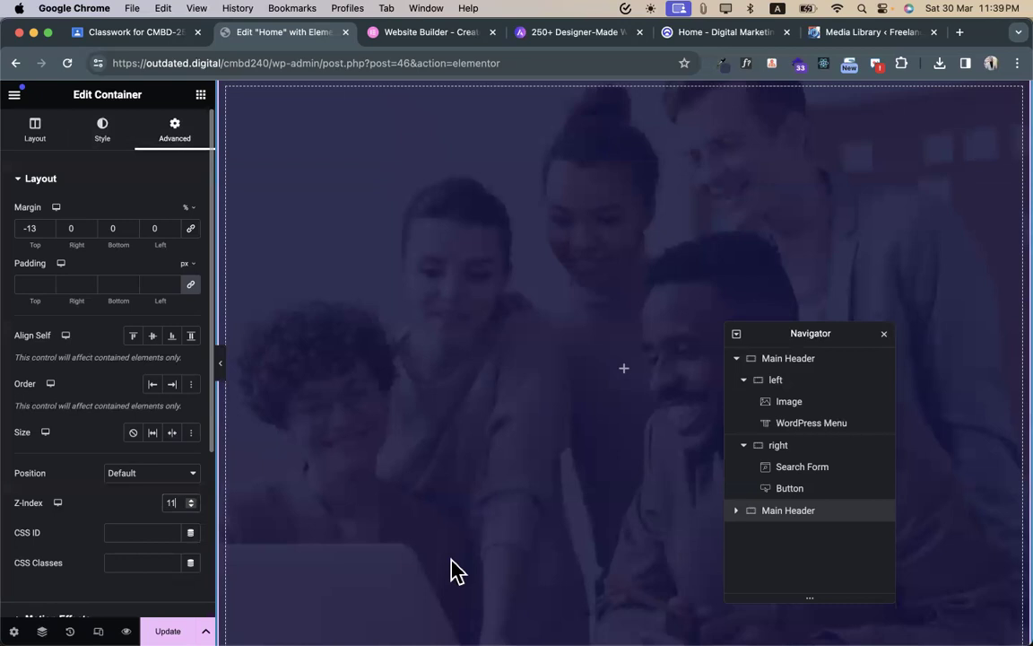
- Rename the lower Main Header container to Hero and clear its z-index
{"action": "double_click", "coordinate": [793, 512]}
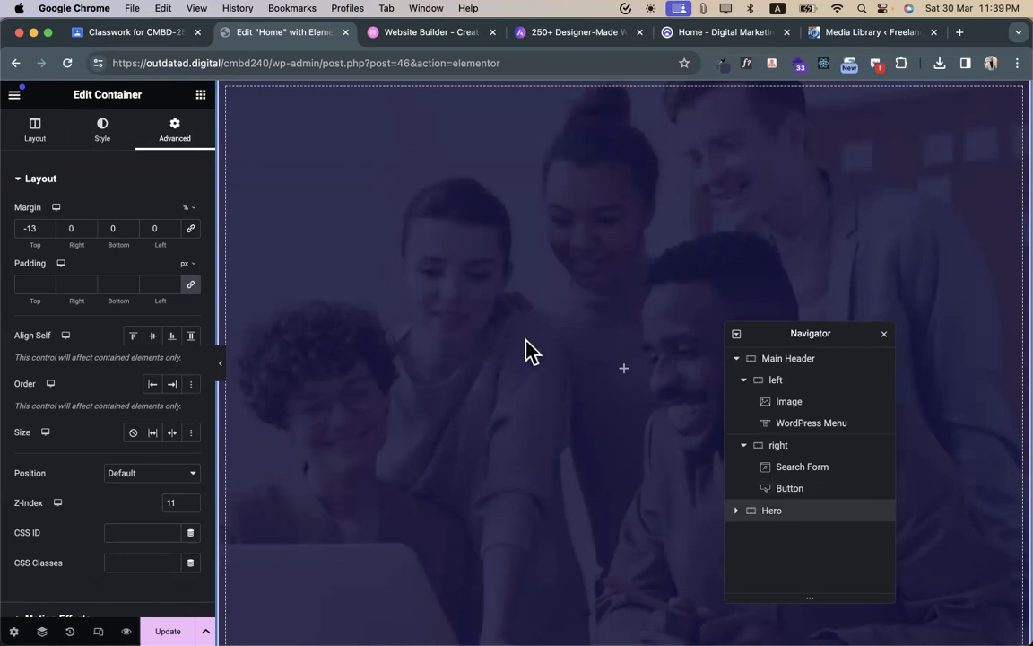
{"action": "left_click", "coordinate": [174, 503]}
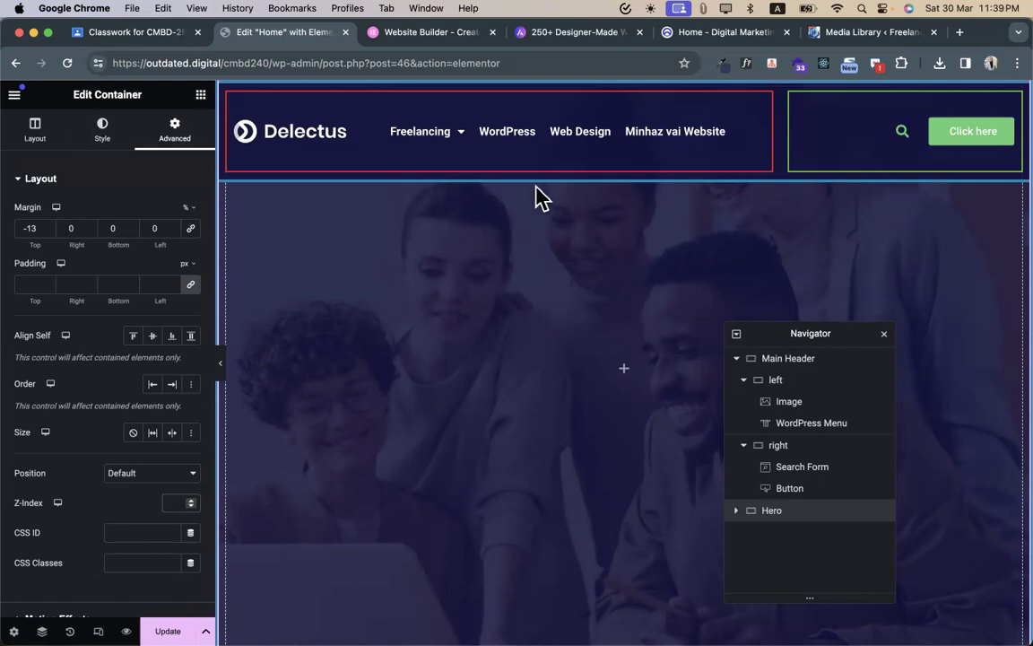
- Set the Main Header container's z-index to 1
{"action": "left_click", "coordinate": [627, 94]}
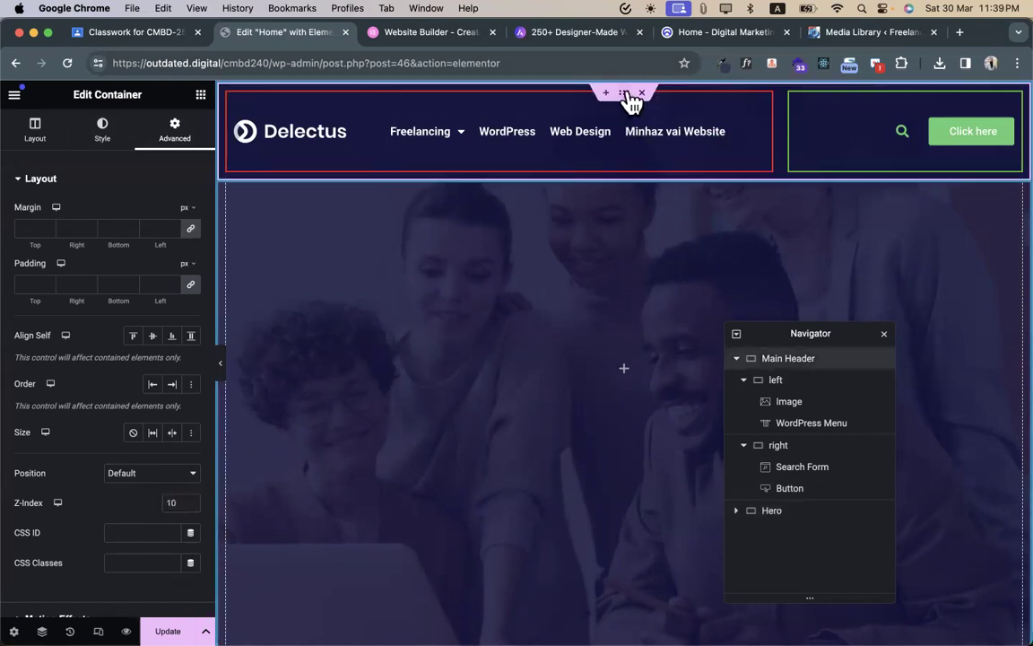
{"action": "left_click", "coordinate": [173, 503]}
{"action": "type", "text": "1"}
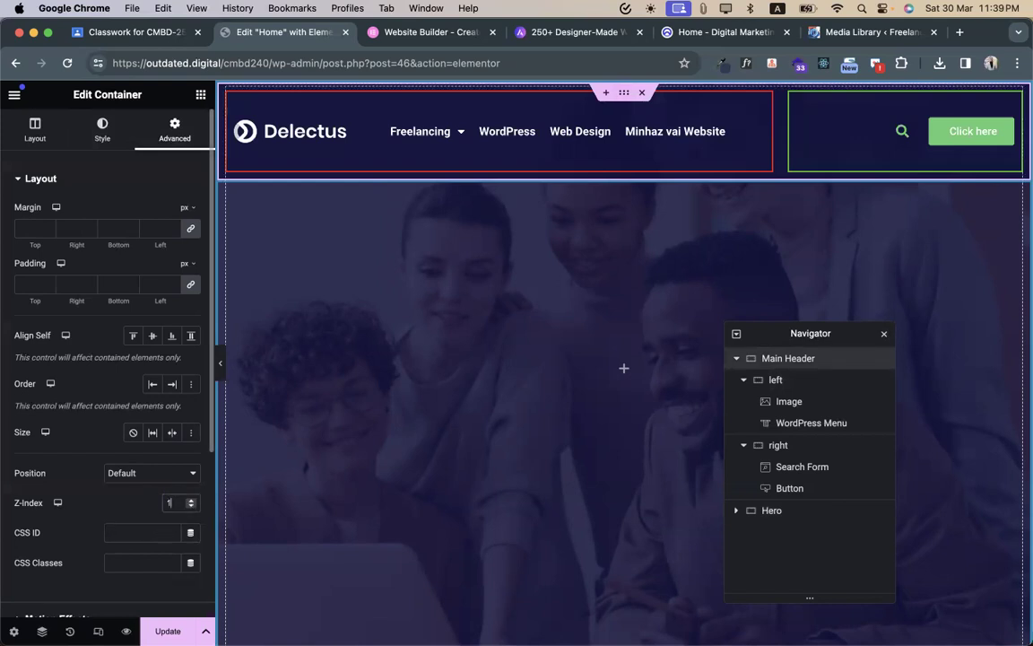
- Try a z-index of 0 on the Main Header container, clear it, and set the value to 99
{"action": "key", "text": "BackSpace"}
{"action": "type", "text": "0"}
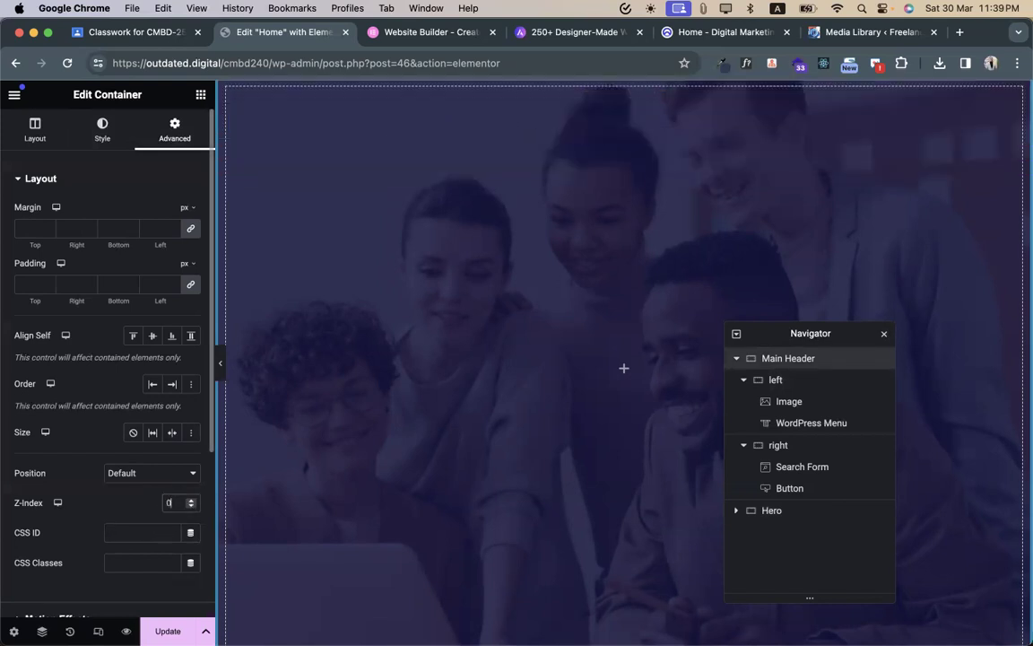
{"action": "key", "text": "BackSpace"}
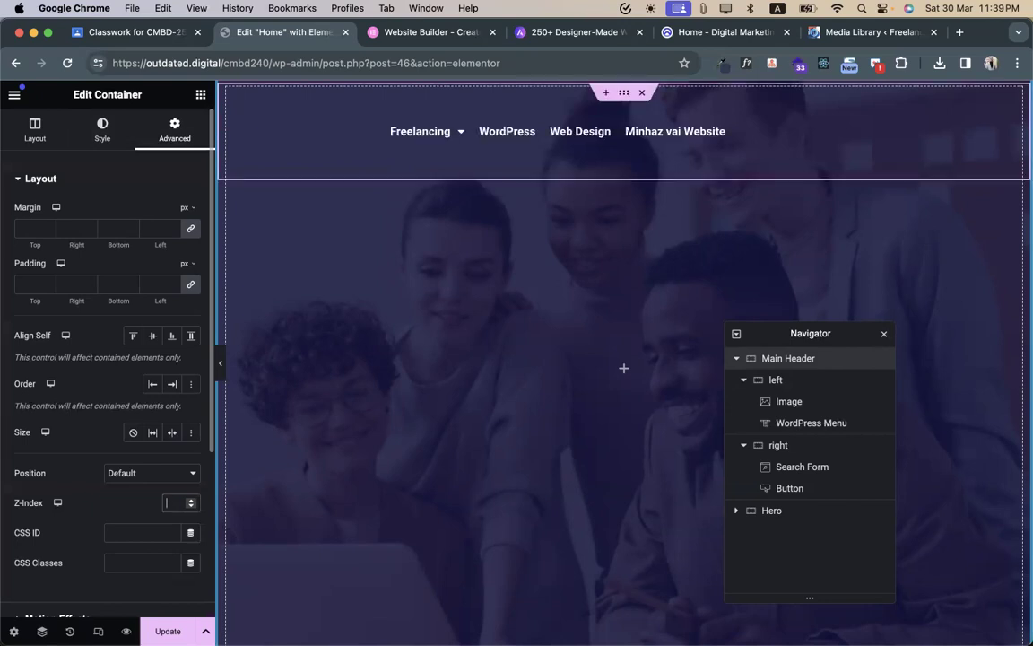
{"action": "type", "text": "1"}
{"action": "key", "text": "BackSpace"}
{"action": "type", "text": "99"}
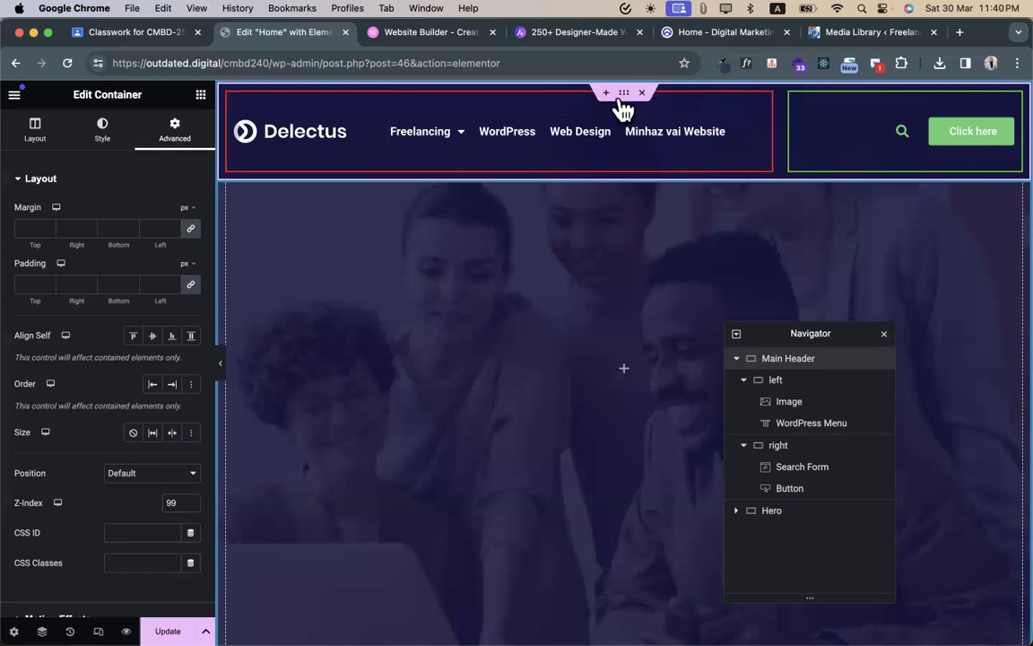
- Clear the Main Header container's background overlay color
{"action": "left_click", "coordinate": [102, 130]}
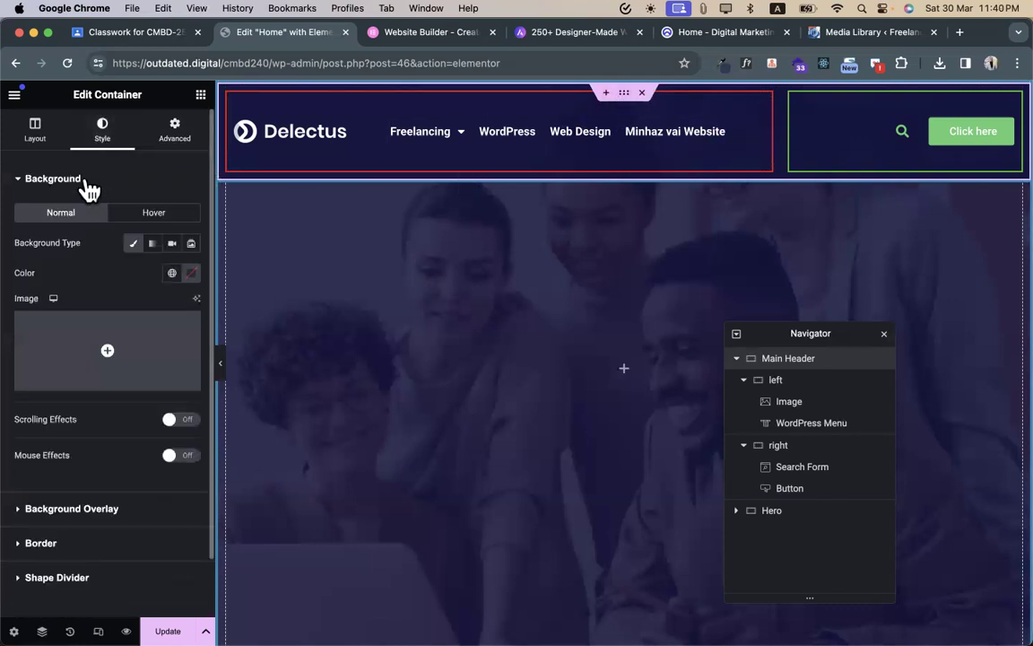
{"action": "left_click", "coordinate": [85, 180]}
{"action": "left_click", "coordinate": [142, 217]}
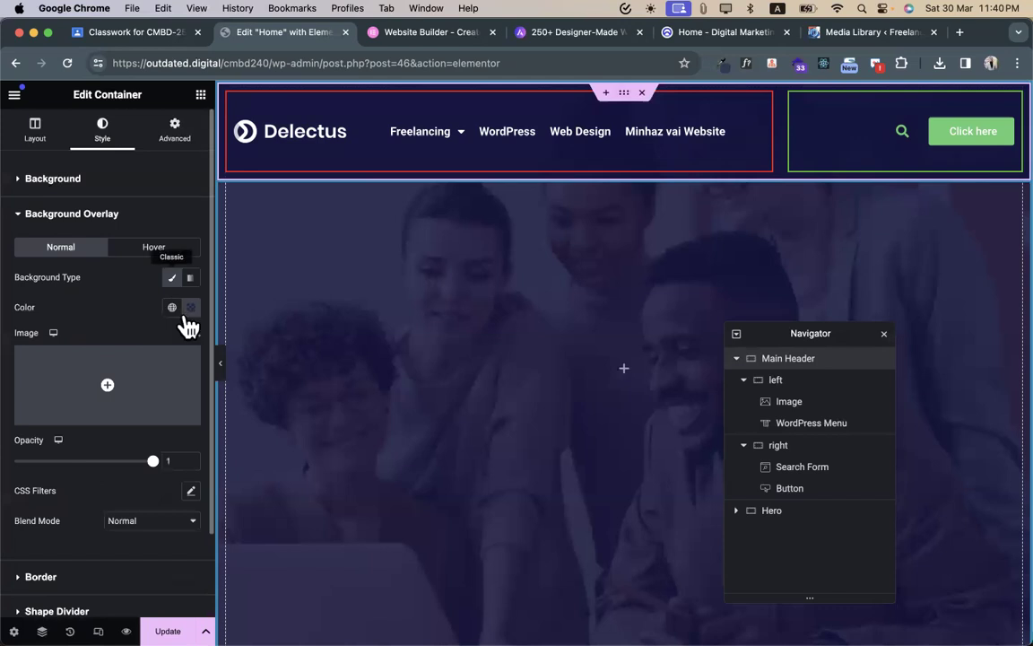
{"action": "left_click", "coordinate": [190, 307]}
{"action": "left_click", "coordinate": [215, 339]}
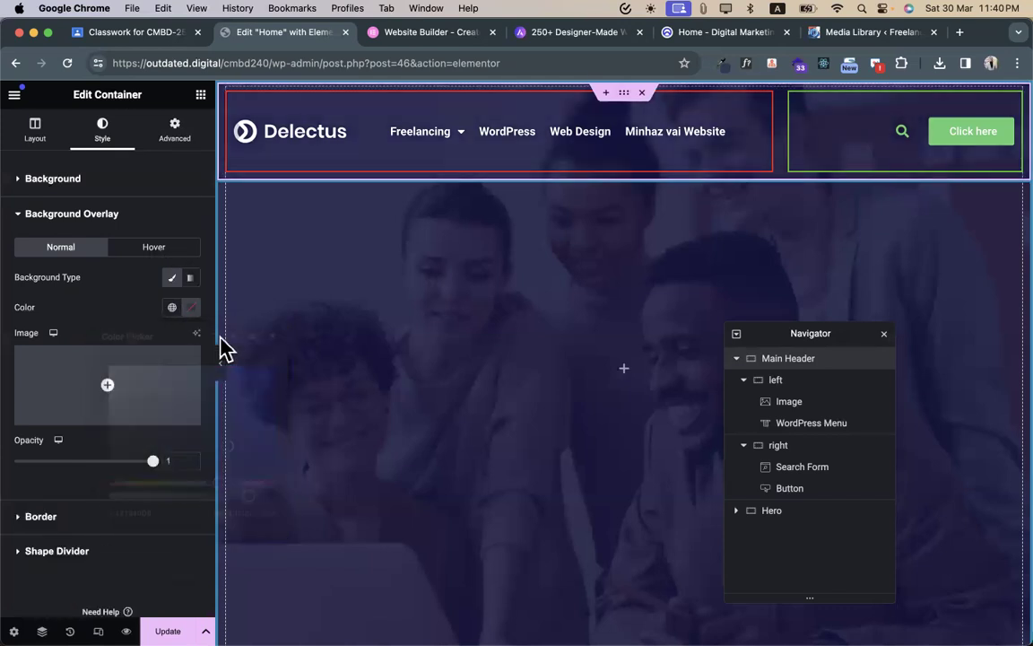
{"action": "mouse_move", "coordinate": [103, 360]}
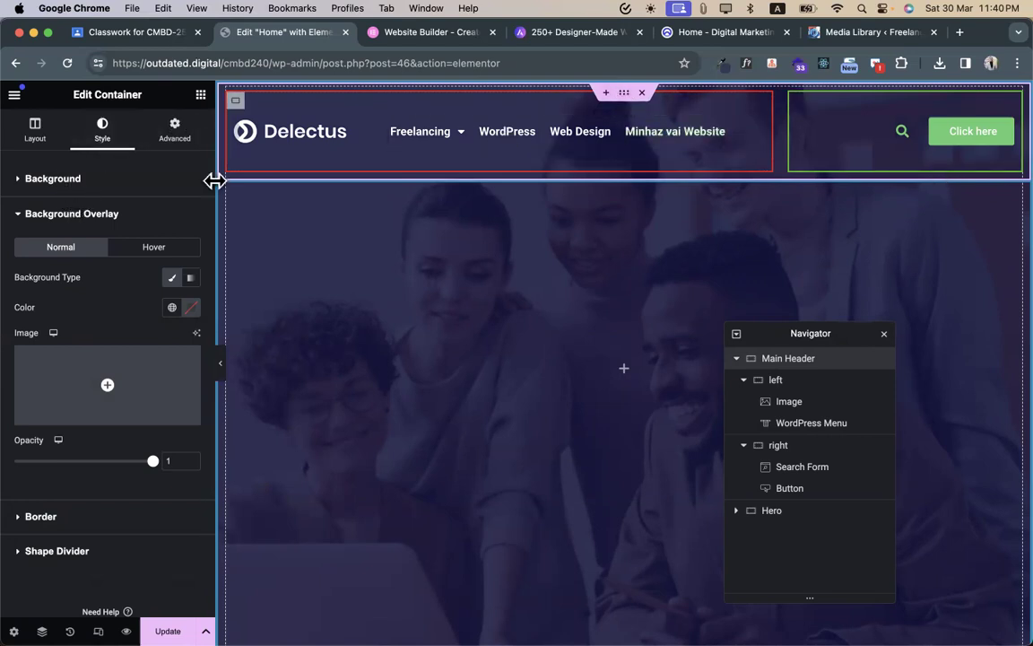
- Set the Main Header container's border type to None
{"action": "left_click", "coordinate": [79, 520]}
{"action": "left_click", "coordinate": [153, 312]}
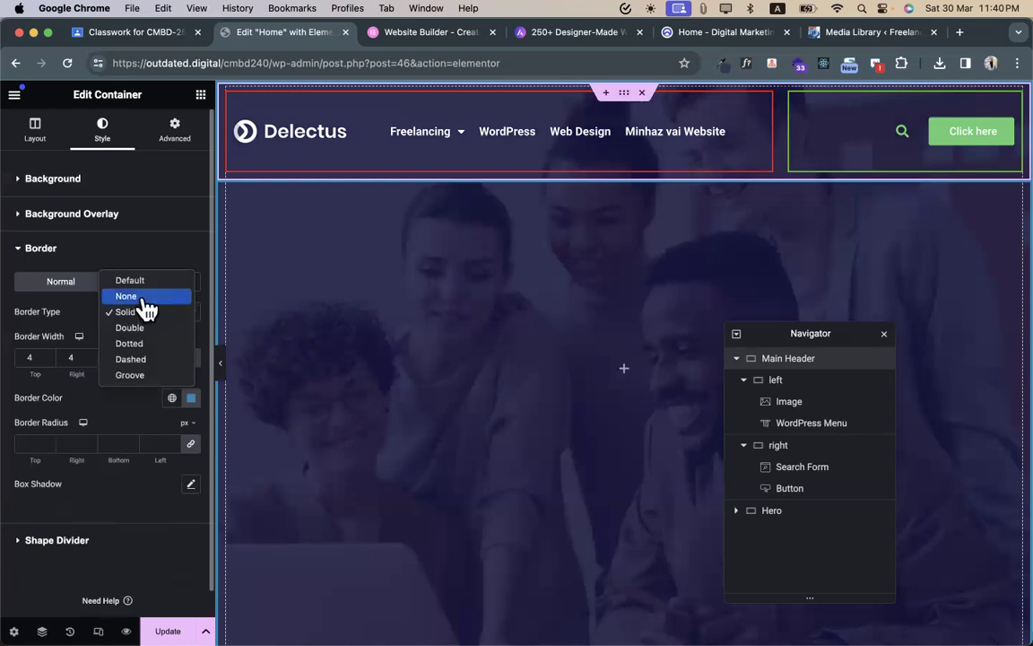
{"action": "key", "text": "Escape"}
{"action": "left_click", "coordinate": [143, 311]}
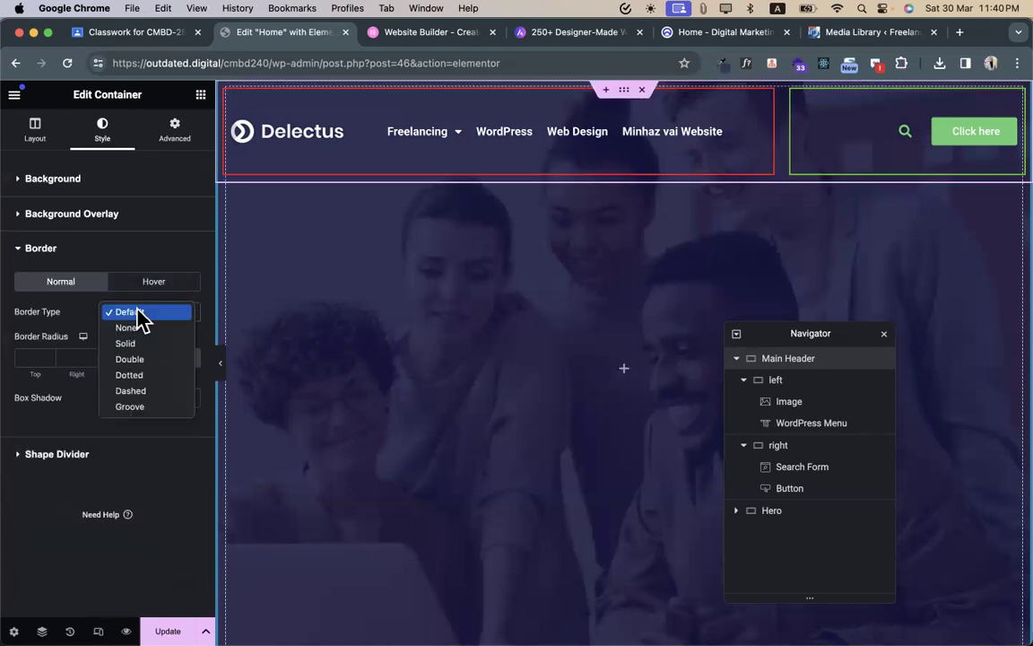
{"action": "left_click", "coordinate": [136, 330]}
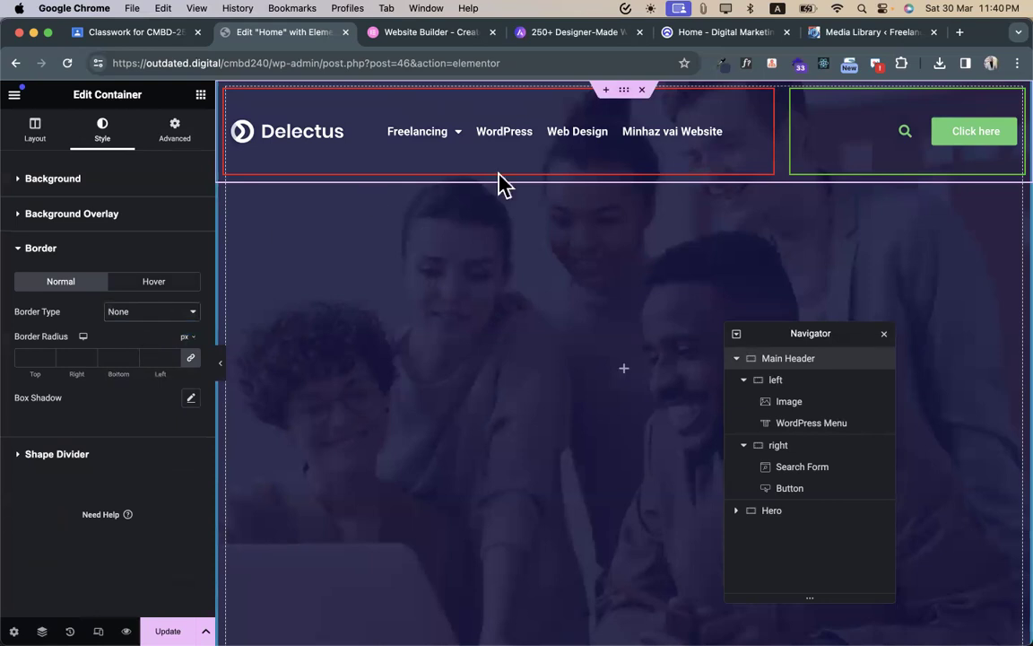
- Set the border type of the header's inner container holding the logo and menu to None
{"action": "left_click", "coordinate": [235, 108]}
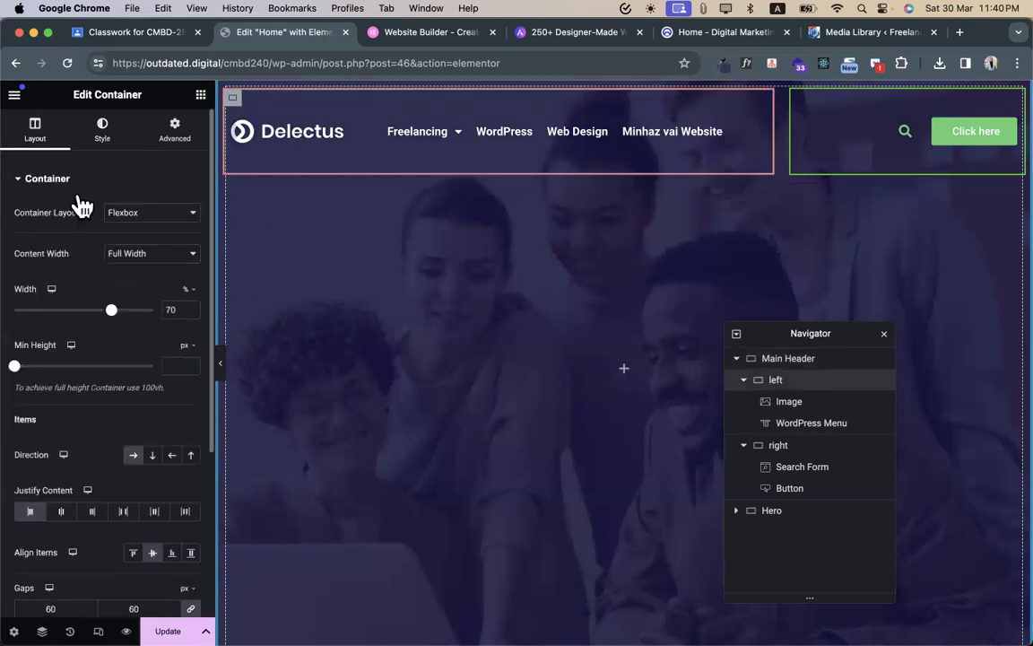
{"action": "left_click", "coordinate": [102, 130]}
{"action": "left_click", "coordinate": [67, 184]}
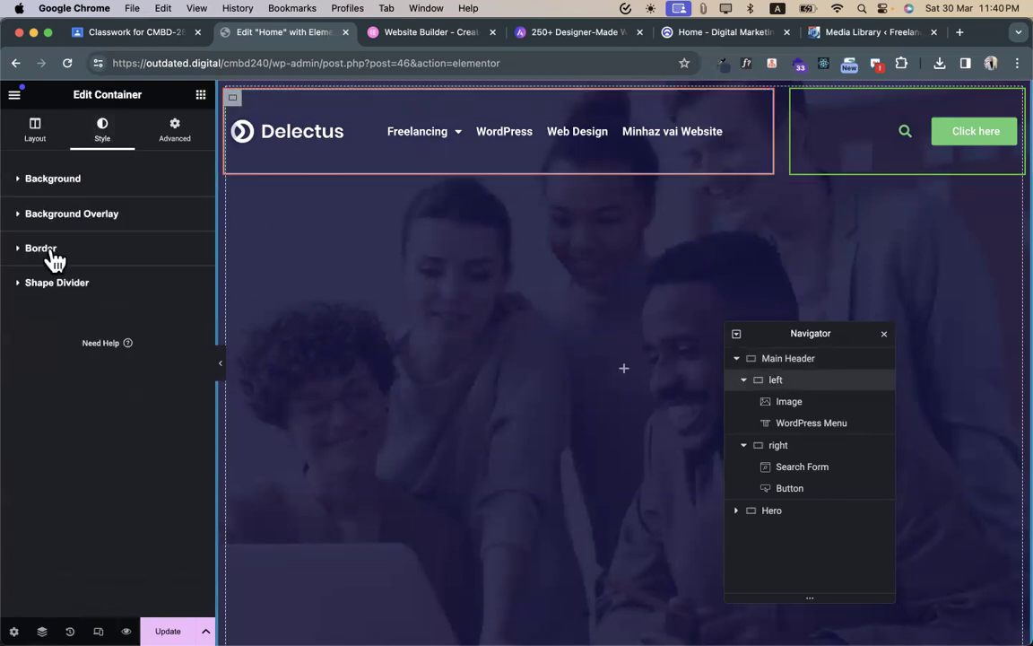
{"action": "left_click", "coordinate": [44, 248]}
{"action": "left_click", "coordinate": [171, 314]}
{"action": "left_click", "coordinate": [134, 295]}
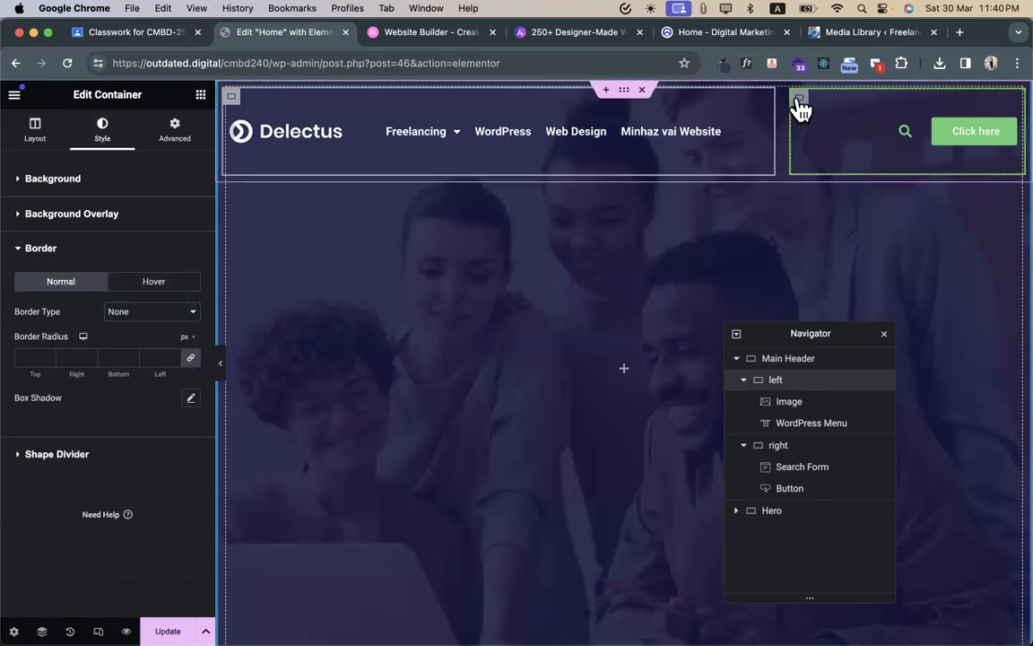
- Set the border type of the container with the search form and button to None and preview the header at full width
{"action": "left_click", "coordinate": [799, 98]}
{"action": "left_click", "coordinate": [175, 134]}
{"action": "left_click", "coordinate": [99, 130]}
{"action": "left_click", "coordinate": [63, 178]}
{"action": "left_click", "coordinate": [39, 251]}
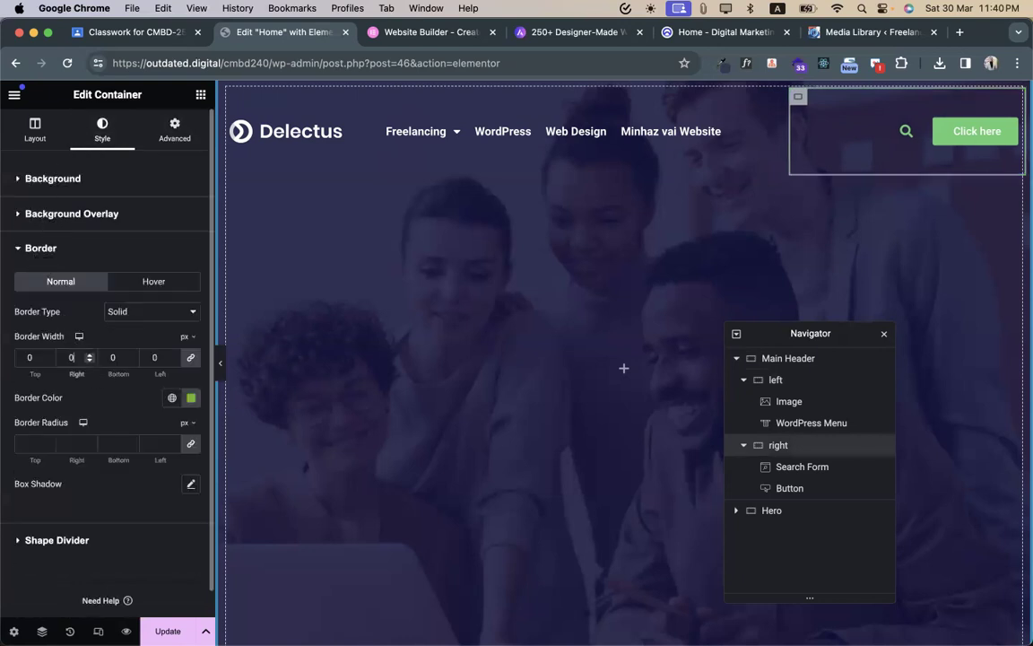
{"action": "left_click", "coordinate": [169, 311]}
{"action": "left_click", "coordinate": [131, 301]}
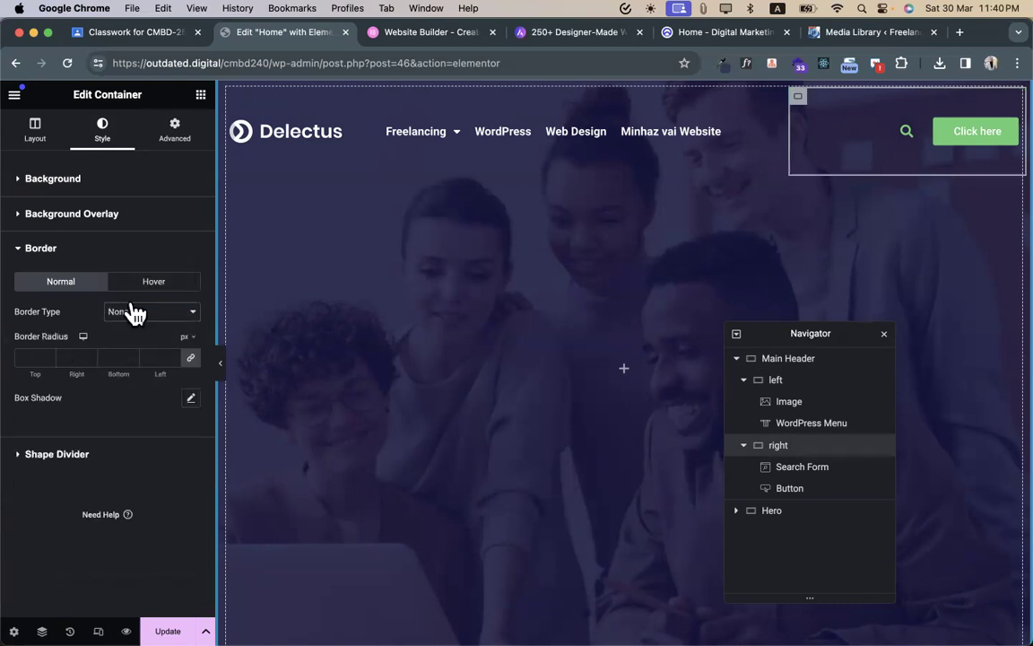
{"action": "left_click", "coordinate": [222, 375]}
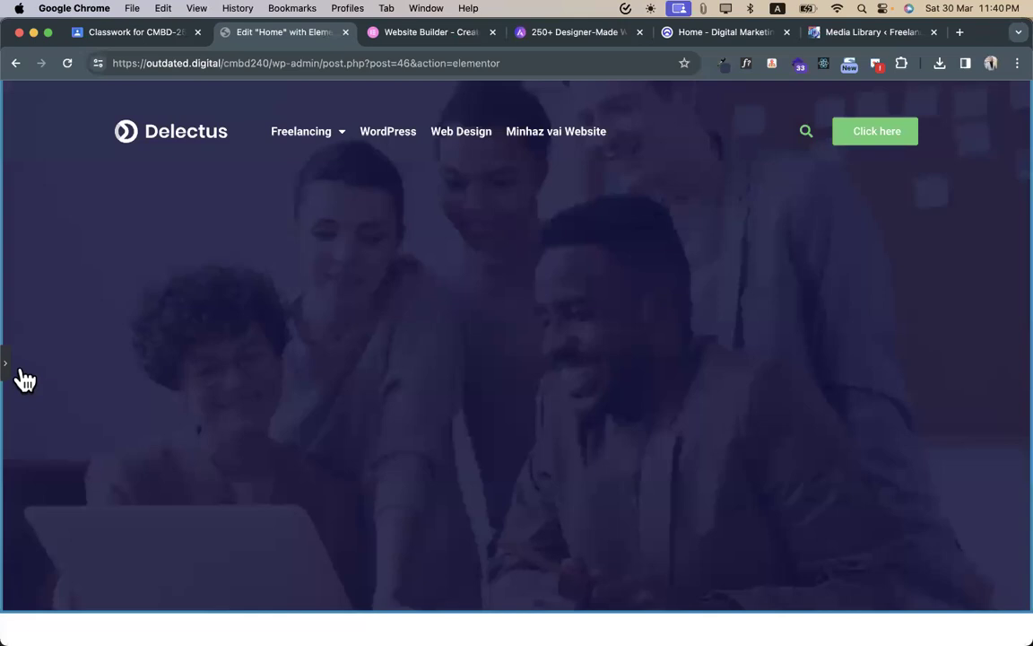
{"action": "left_click", "coordinate": [24, 380]}
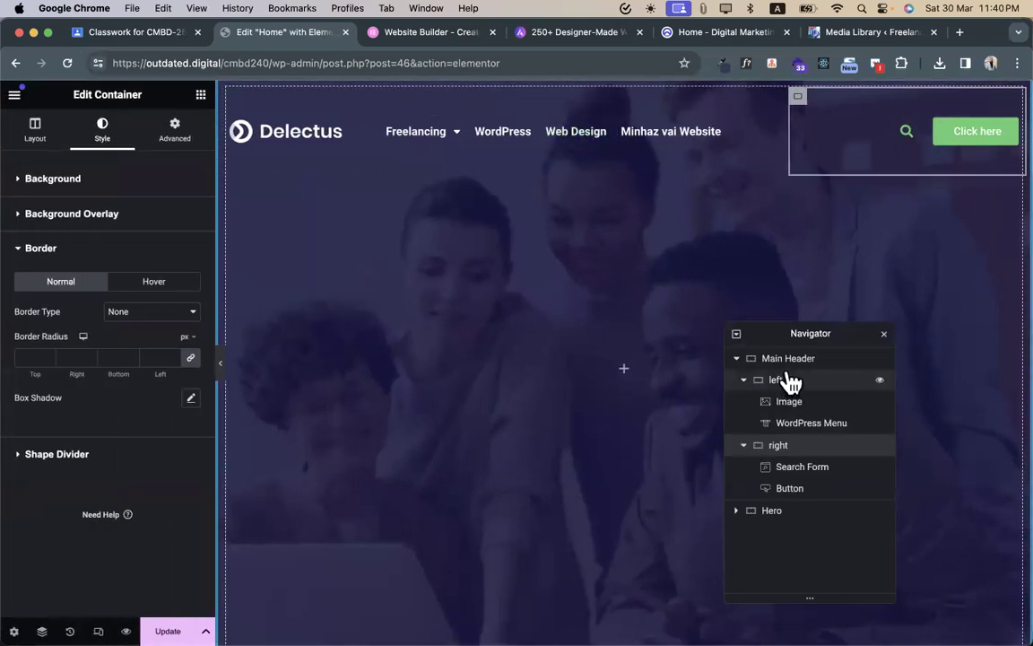
- Set the Main Header container's padding to 0 px on all sides
{"action": "left_click", "coordinate": [789, 361]}
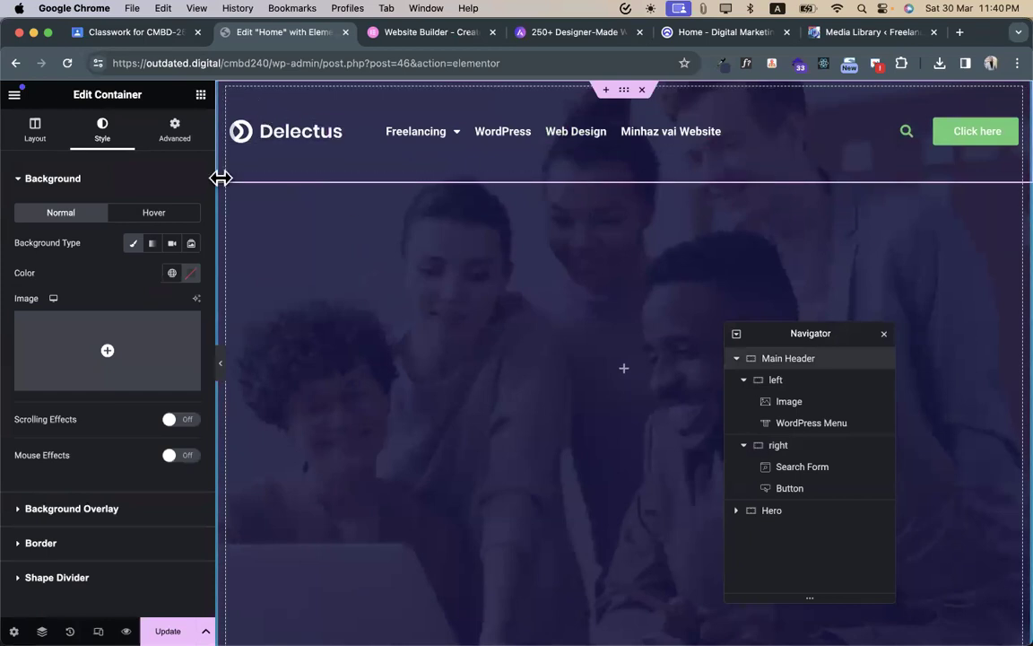
{"action": "left_click", "coordinate": [744, 381]}
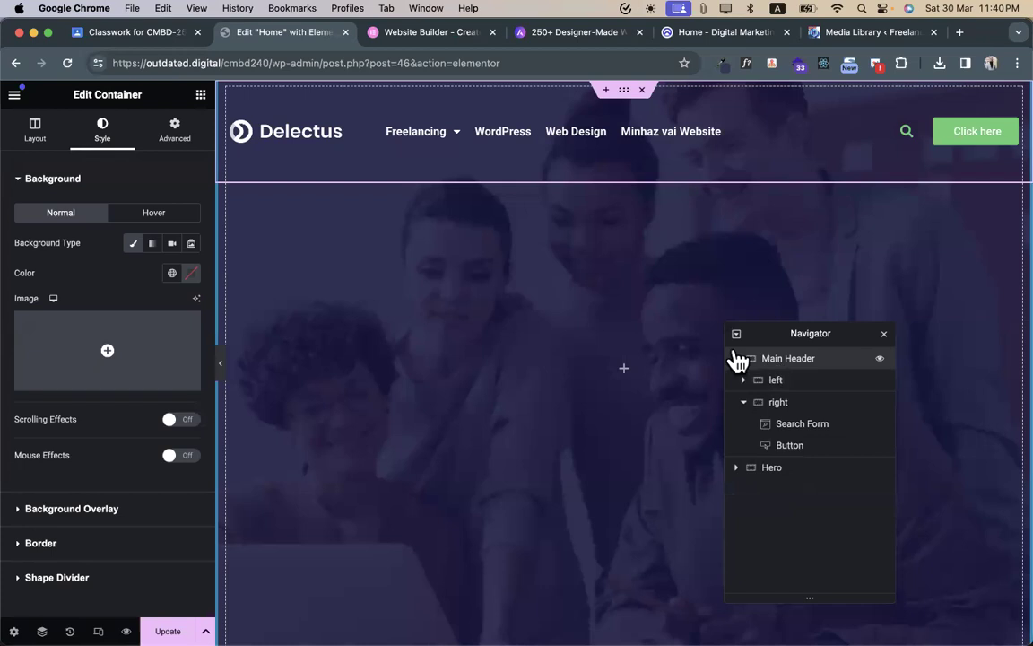
{"action": "left_click", "coordinate": [181, 142]}
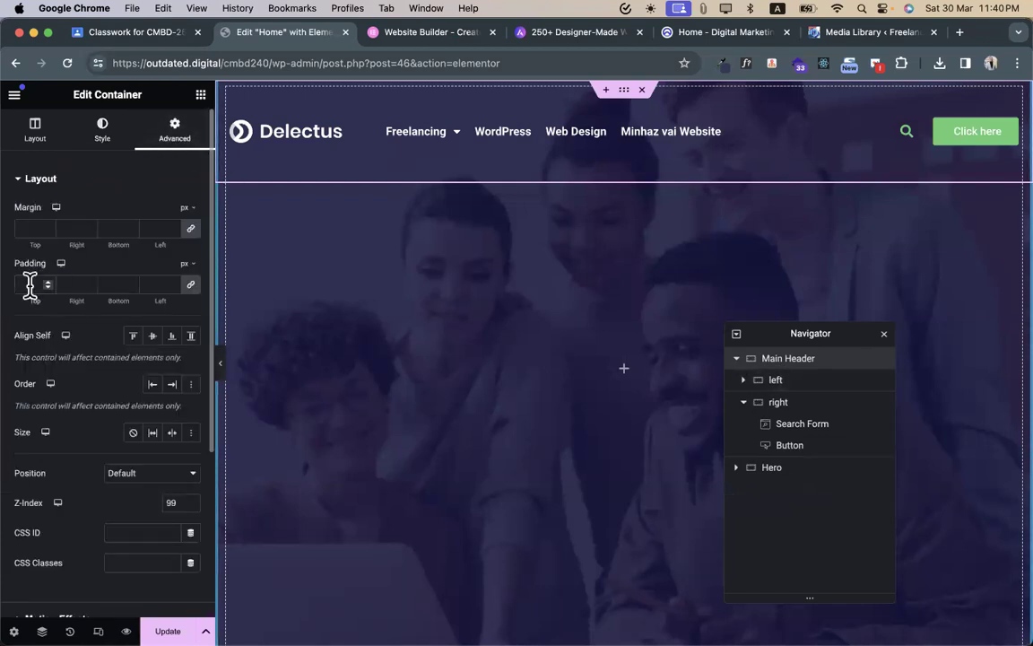
{"action": "left_click", "coordinate": [30, 285]}
{"action": "type", "text": "0"}
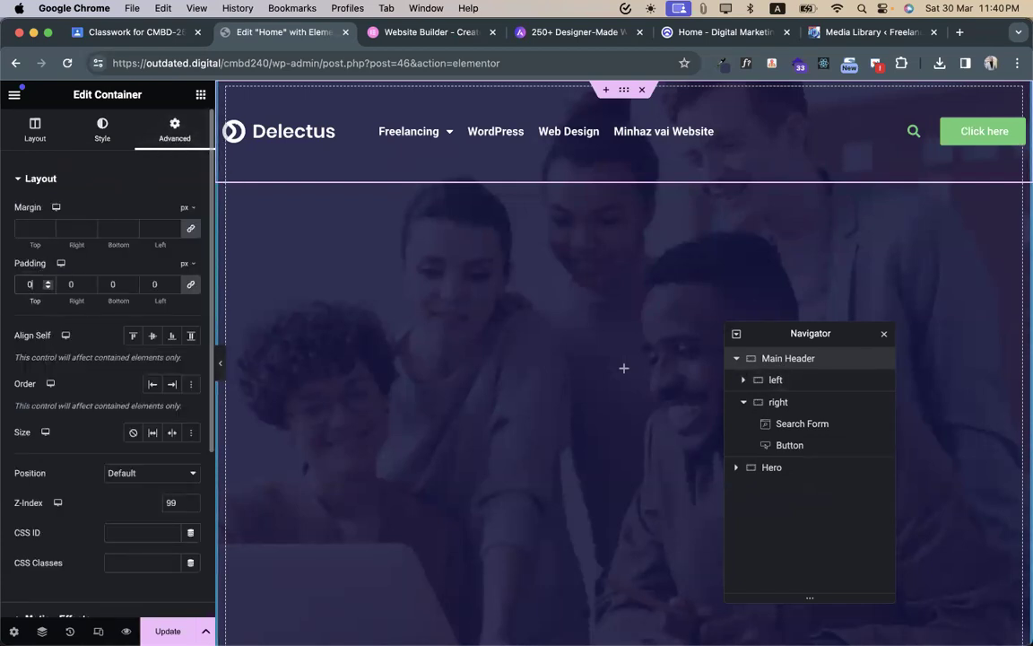
- Set the Main Header container's minimum height to 10 vh
{"action": "left_click", "coordinate": [55, 141]}
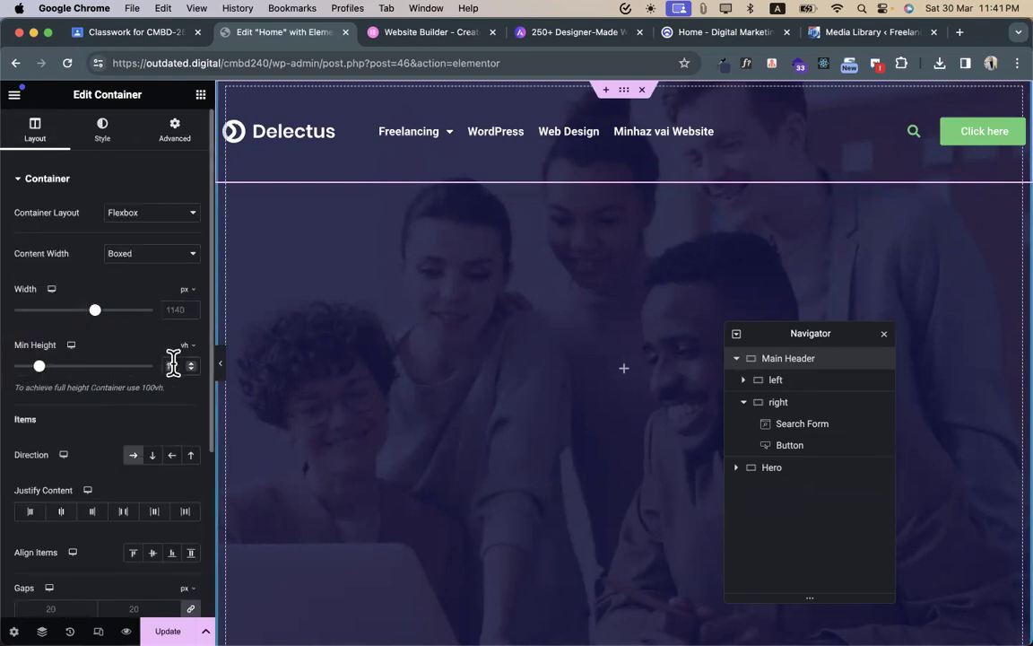
{"action": "key", "text": "BackSpace"}
{"action": "type", "text": "0"}
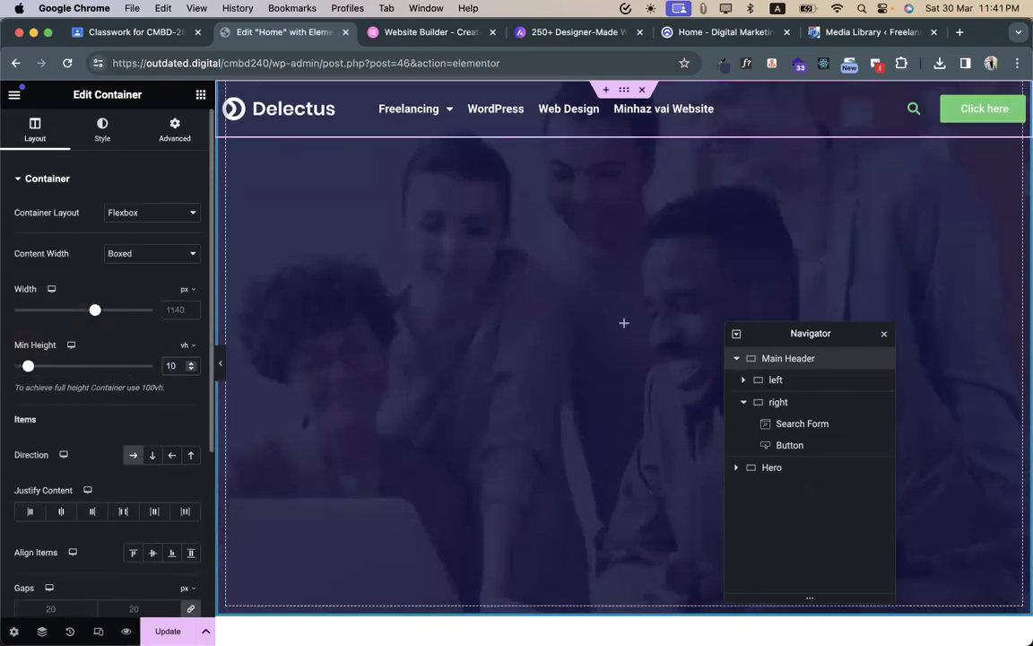
- Preview the header at full width and compare it with the header of the Digital Marketing demo site
{"action": "left_click", "coordinate": [220, 362]}
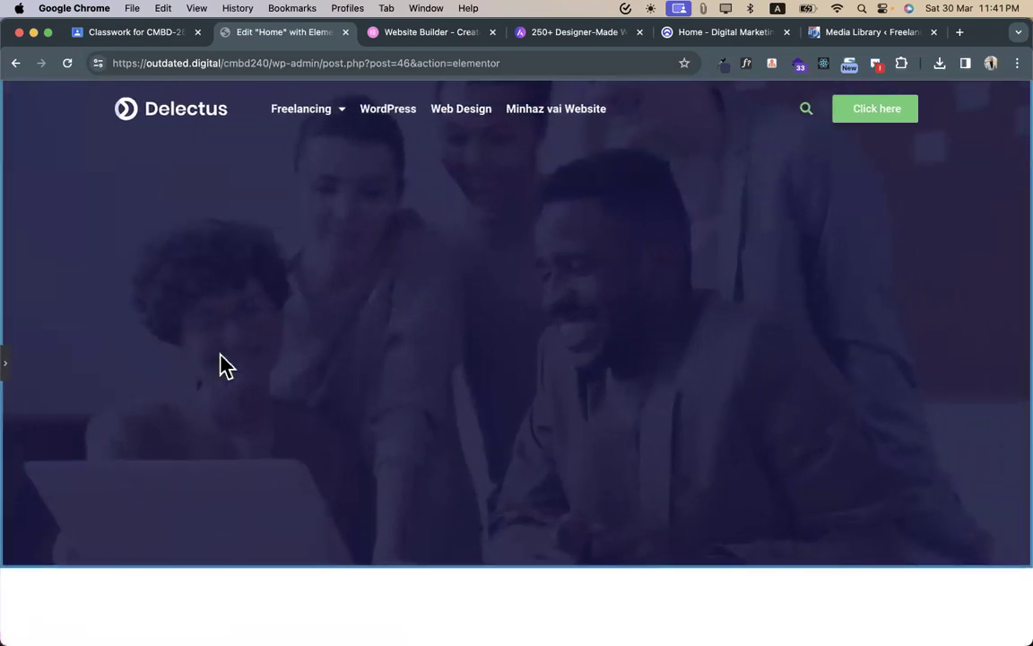
{"action": "left_click", "coordinate": [683, 36]}
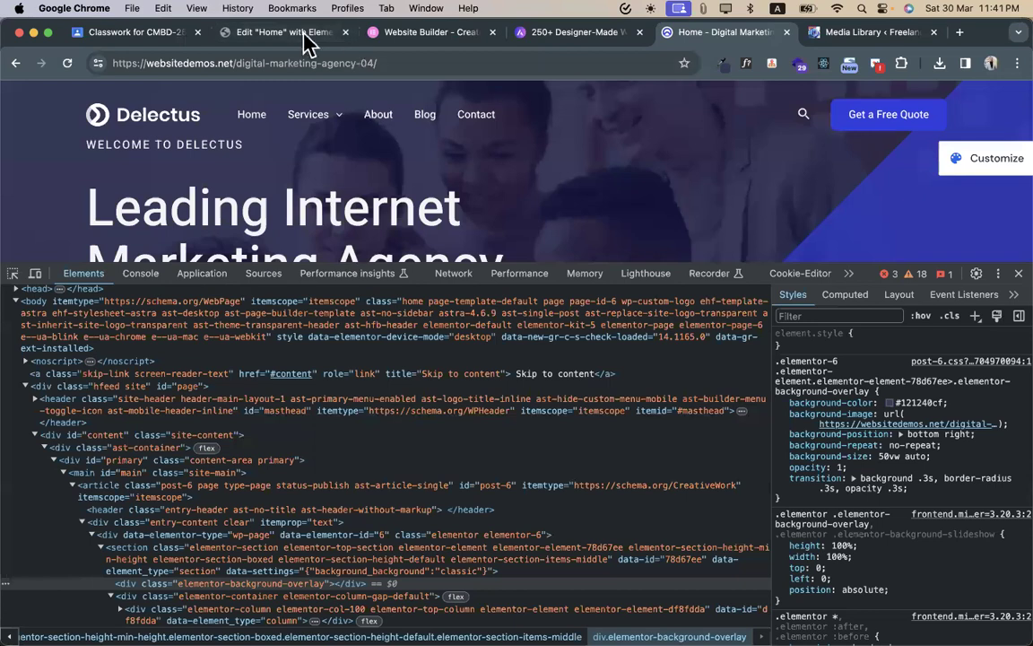
{"action": "left_click", "coordinate": [241, 32]}
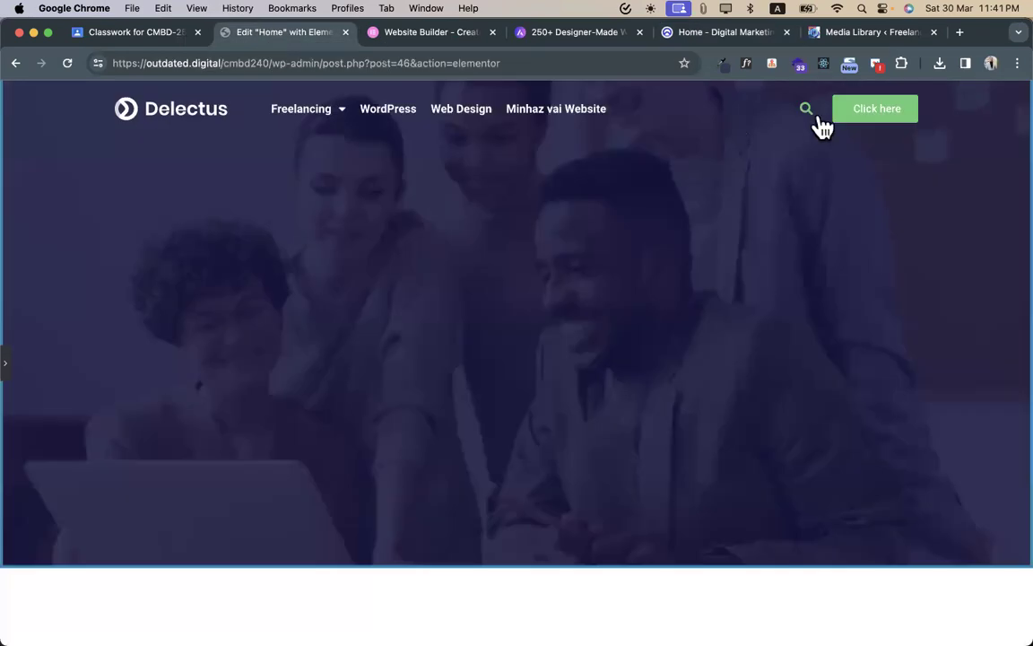
{"action": "left_click", "coordinate": [733, 36]}
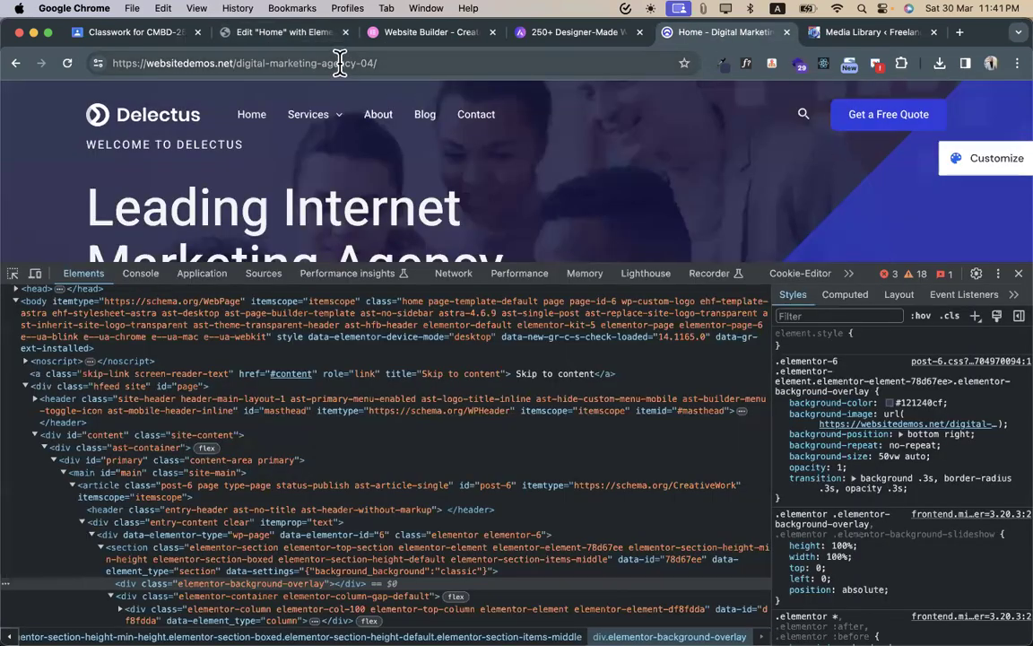
{"action": "left_click", "coordinate": [280, 34]}
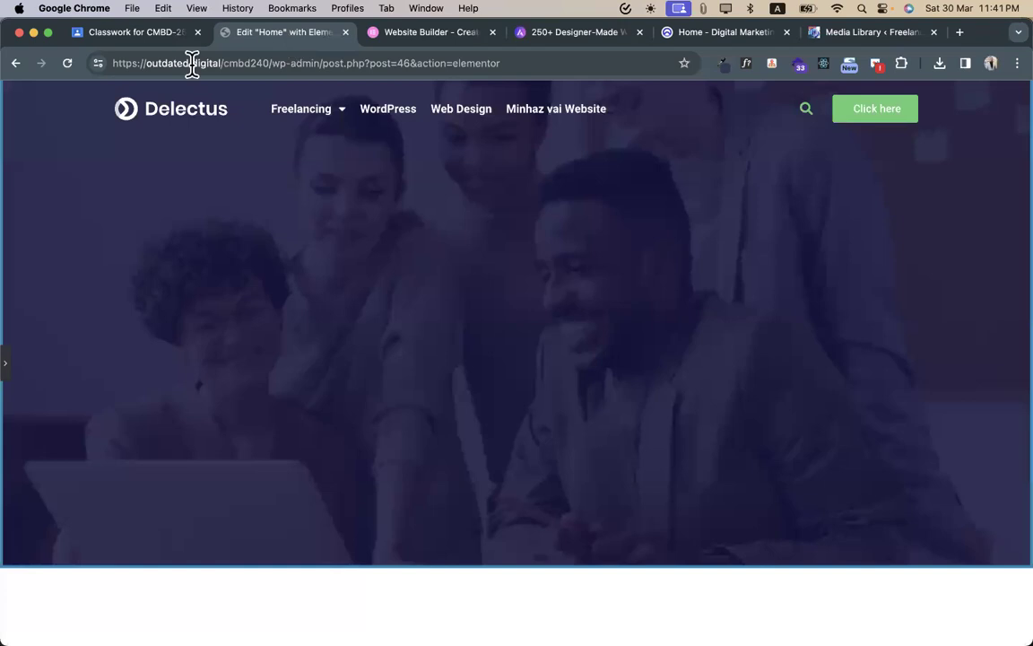
{"action": "left_click", "coordinate": [5, 366]}
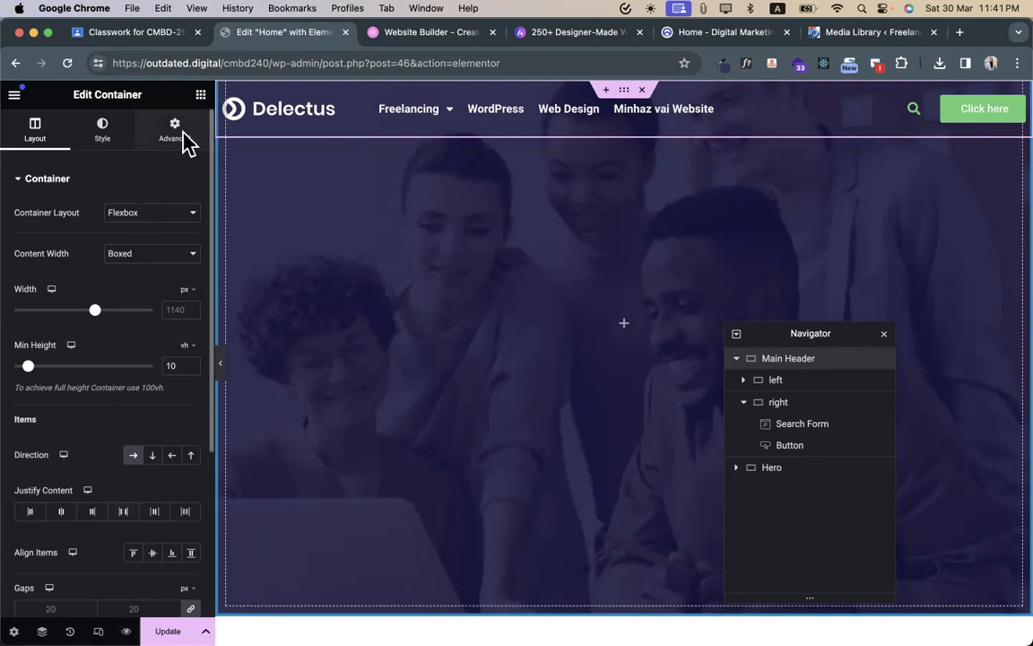
{"action": "scroll", "coordinate": [126, 388], "scroll_direction": "down", "scroll_amount": 5}
{"action": "scroll", "coordinate": [157, 420], "scroll_direction": "up", "scroll_amount": 5}
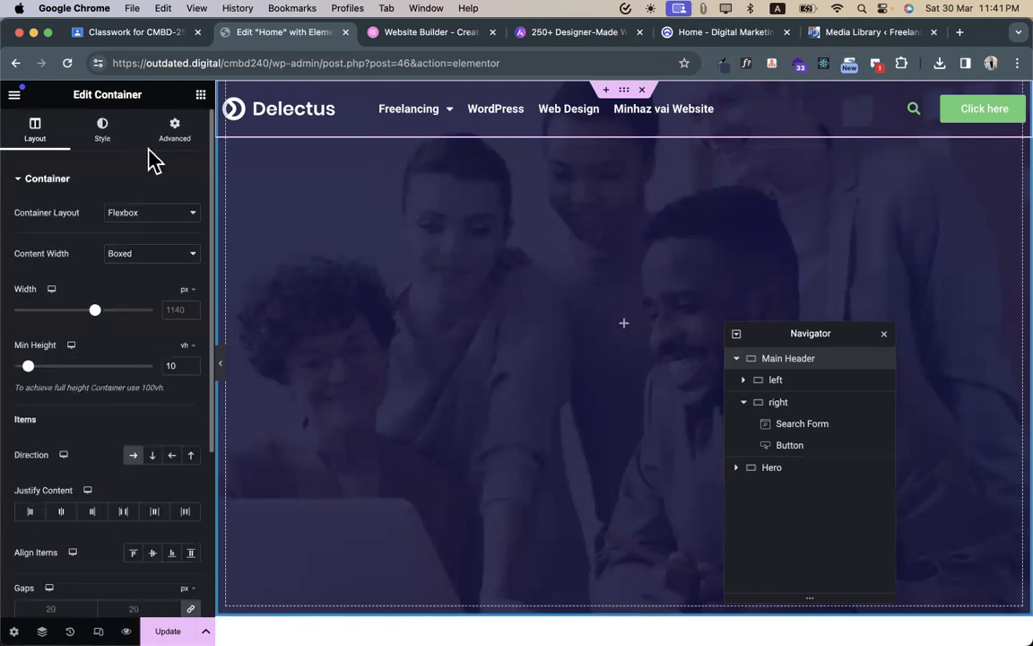
- Test the Main Header container's z-index with 0 and with no value, and set it to 1
{"action": "left_click", "coordinate": [179, 134]}
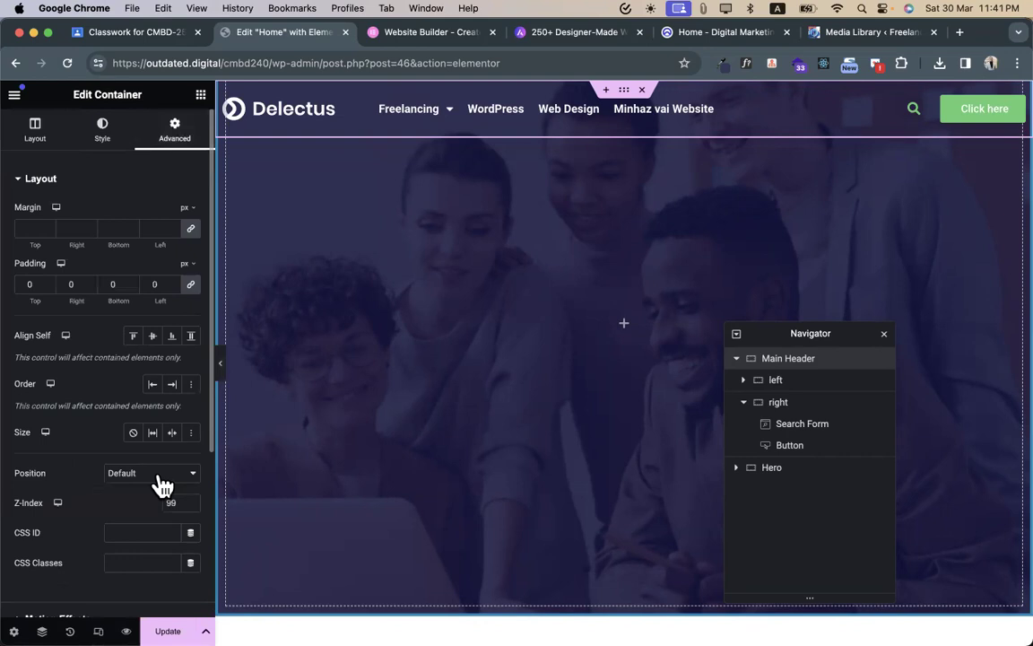
{"action": "scroll", "coordinate": [163, 484], "scroll_direction": "down", "scroll_amount": 2}
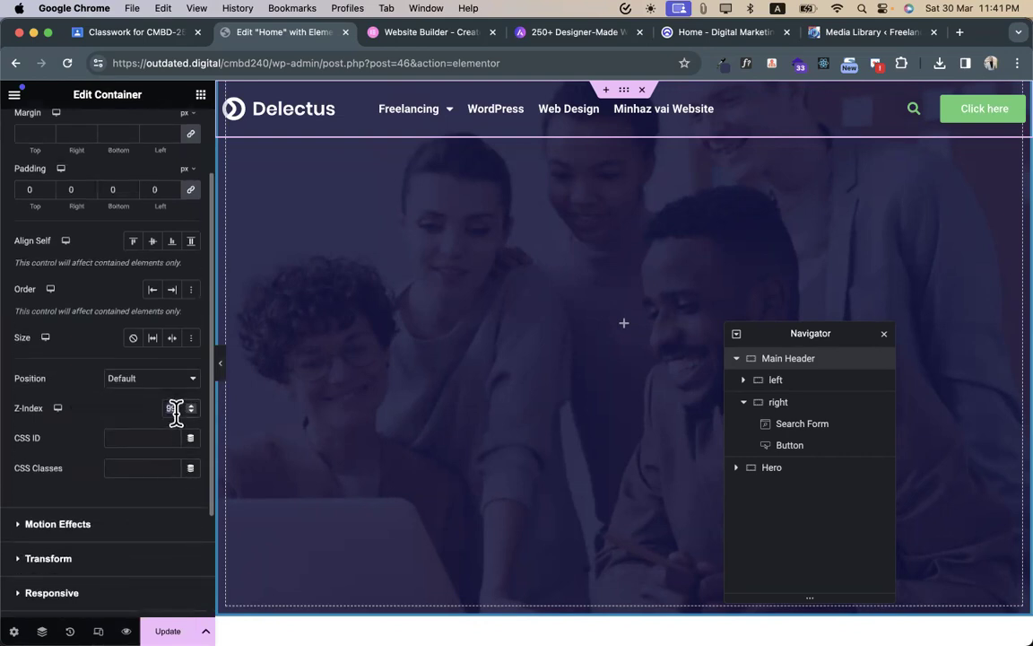
{"action": "type", "text": "0"}
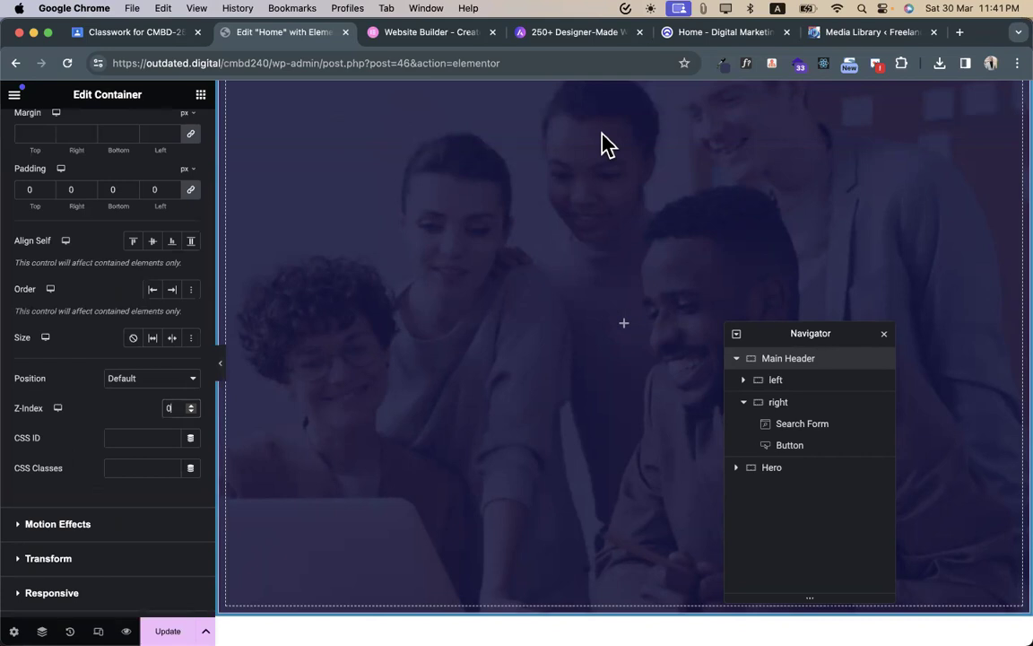
{"action": "key", "text": "BackSpace"}
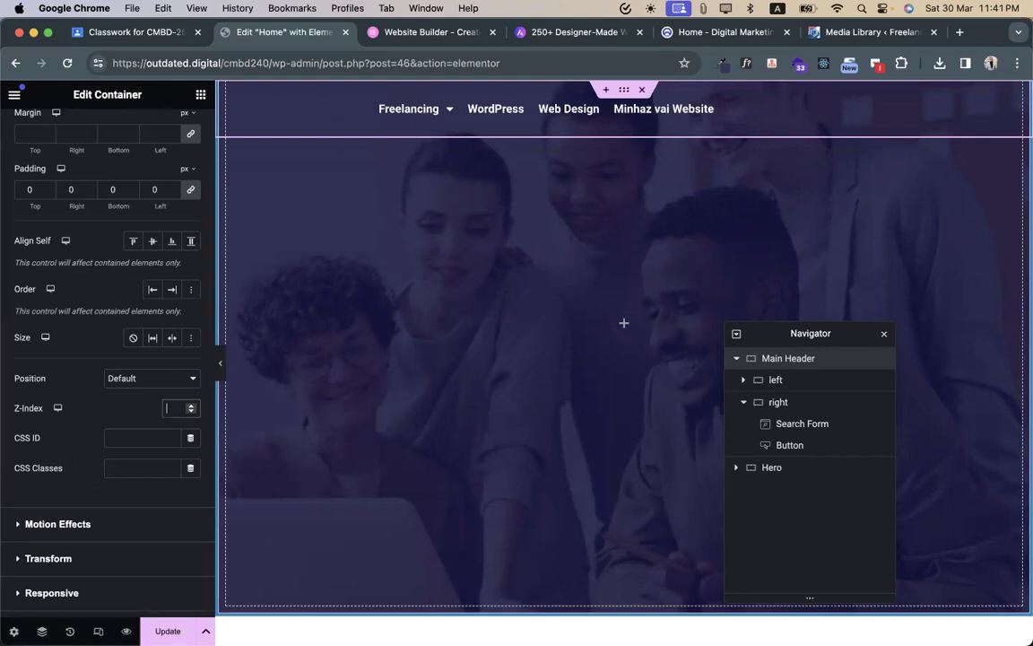
{"action": "type", "text": "1"}
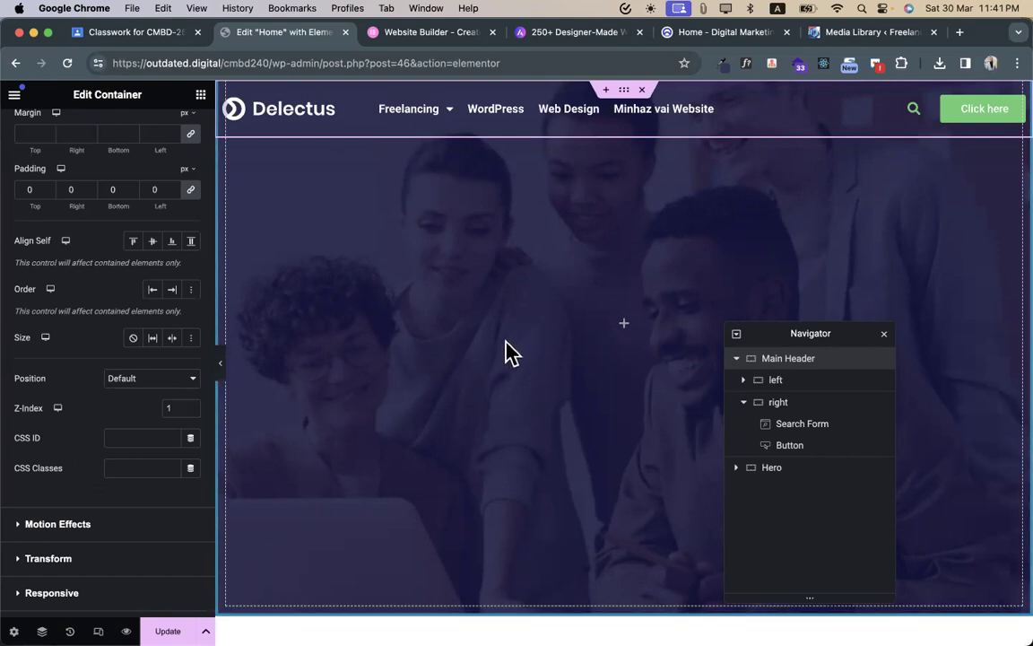
- Set the Hero container's z-index to 2 and check the z-index settings of the Main Header container and its button
{"action": "left_click", "coordinate": [760, 470]}
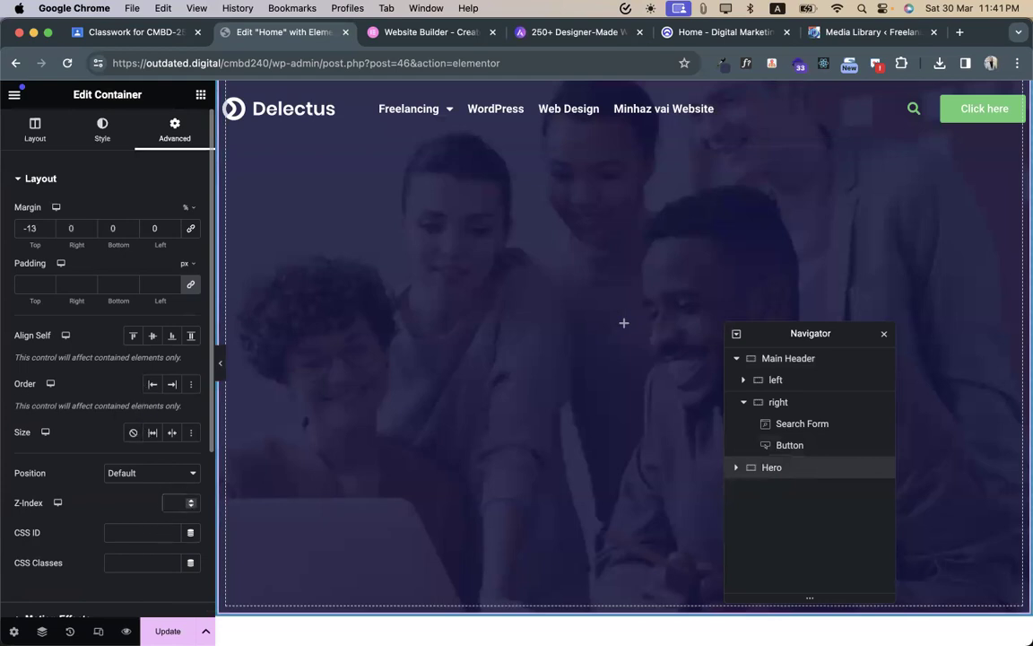
{"action": "type", "text": "2"}
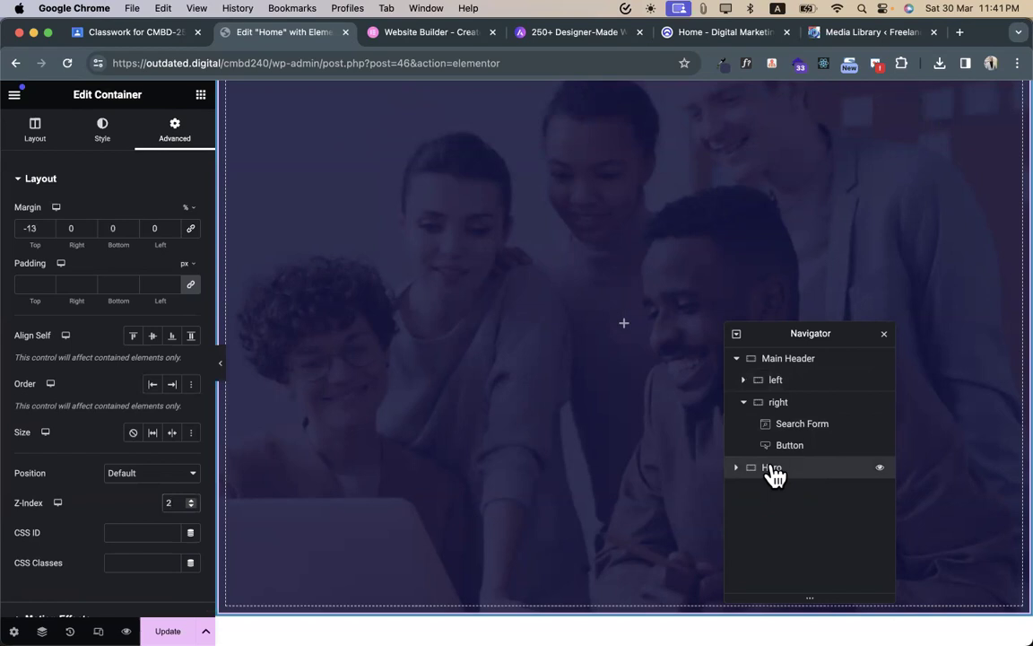
{"action": "left_click", "coordinate": [794, 362]}
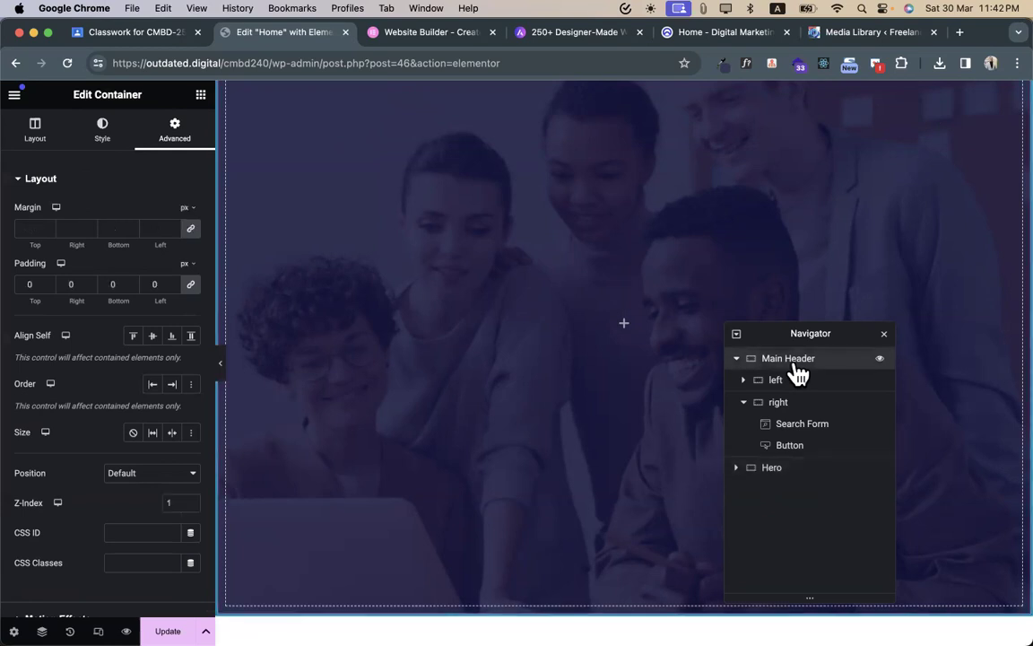
{"action": "left_click", "coordinate": [776, 451]}
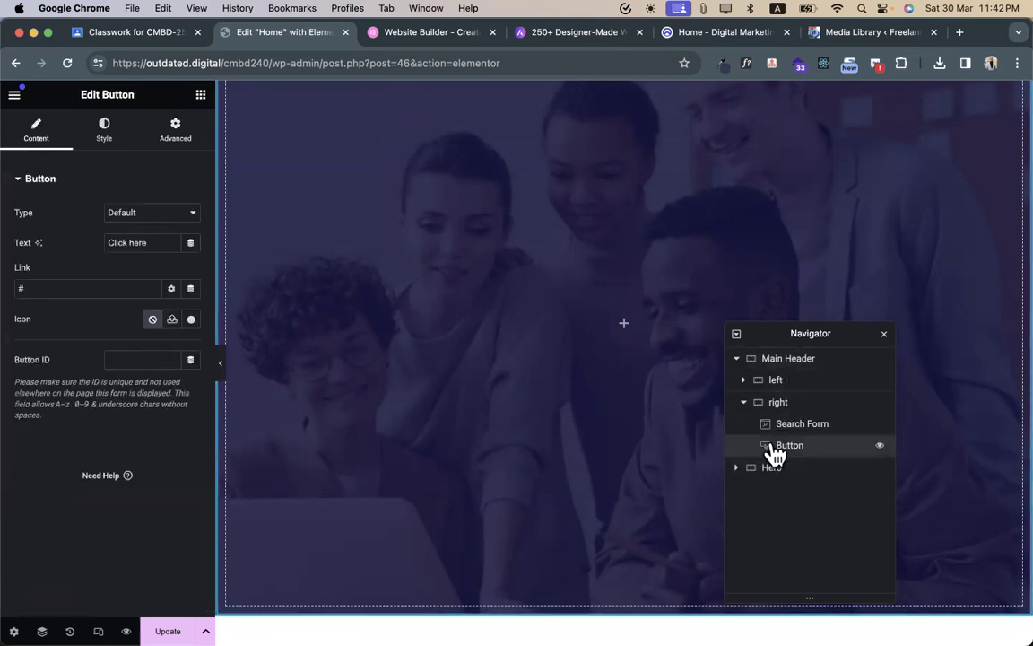
{"action": "left_click", "coordinate": [180, 136]}
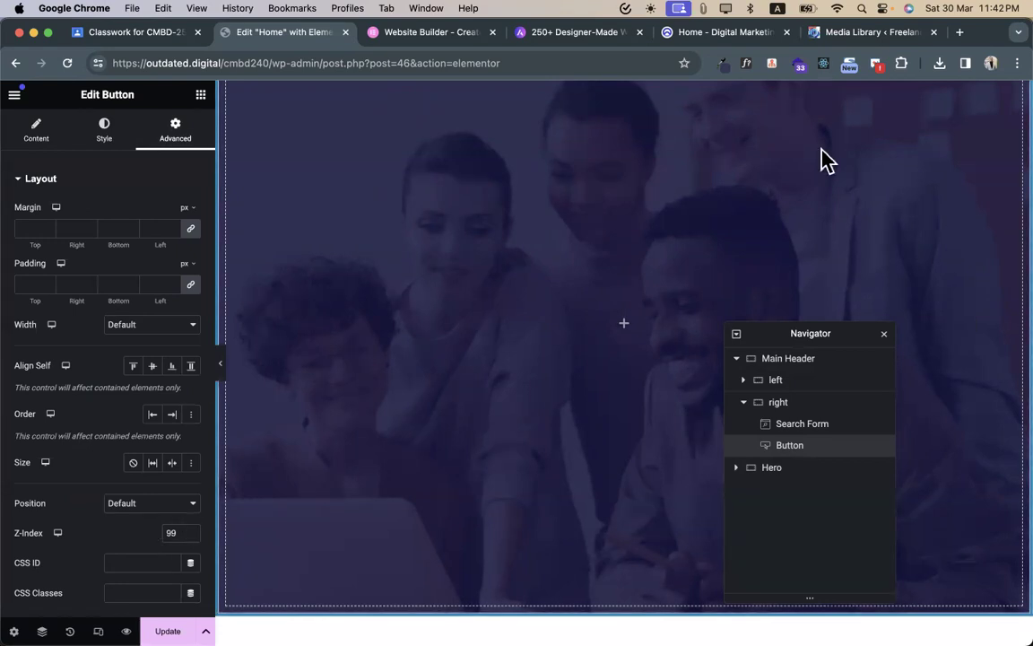
- Set the Main Header container's z-index to 10 and compare it with the Hero container's z-index
{"action": "left_click", "coordinate": [793, 366]}
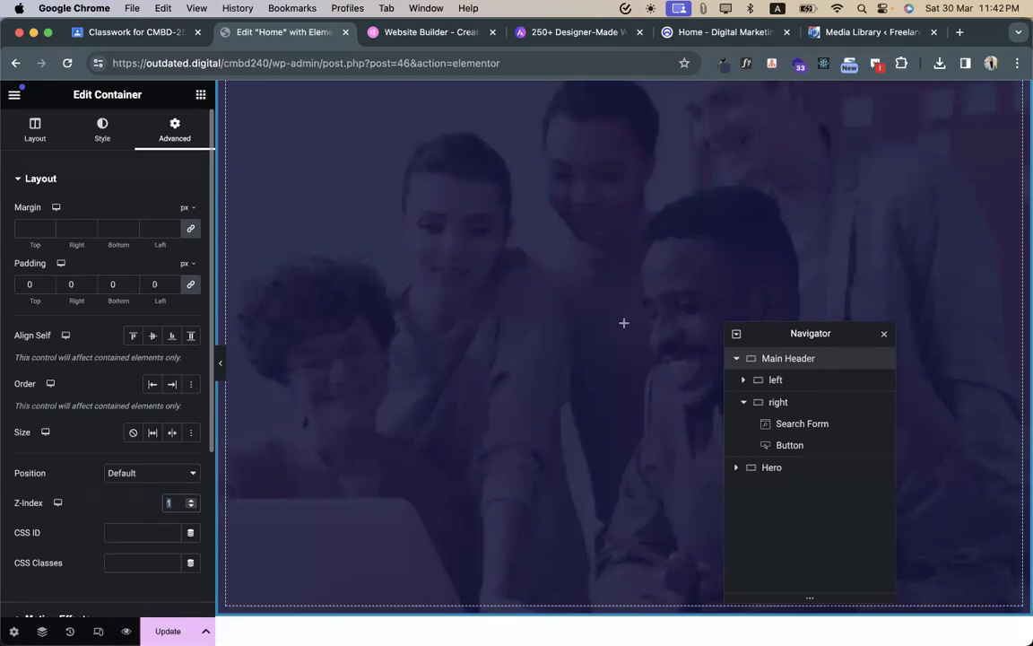
{"action": "type", "text": "0"}
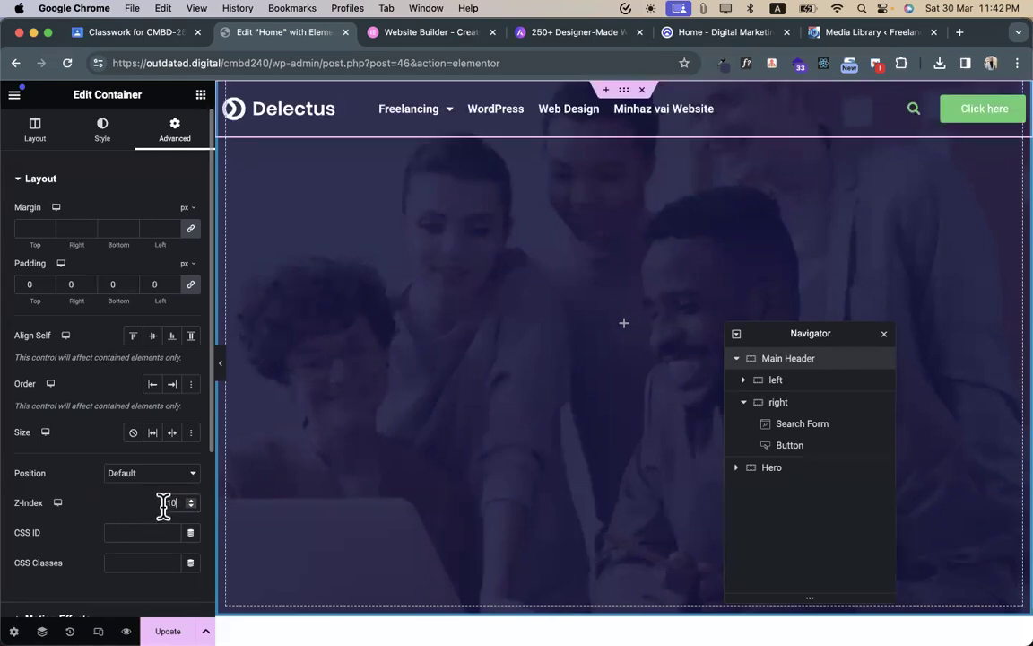
{"action": "left_click", "coordinate": [773, 468]}
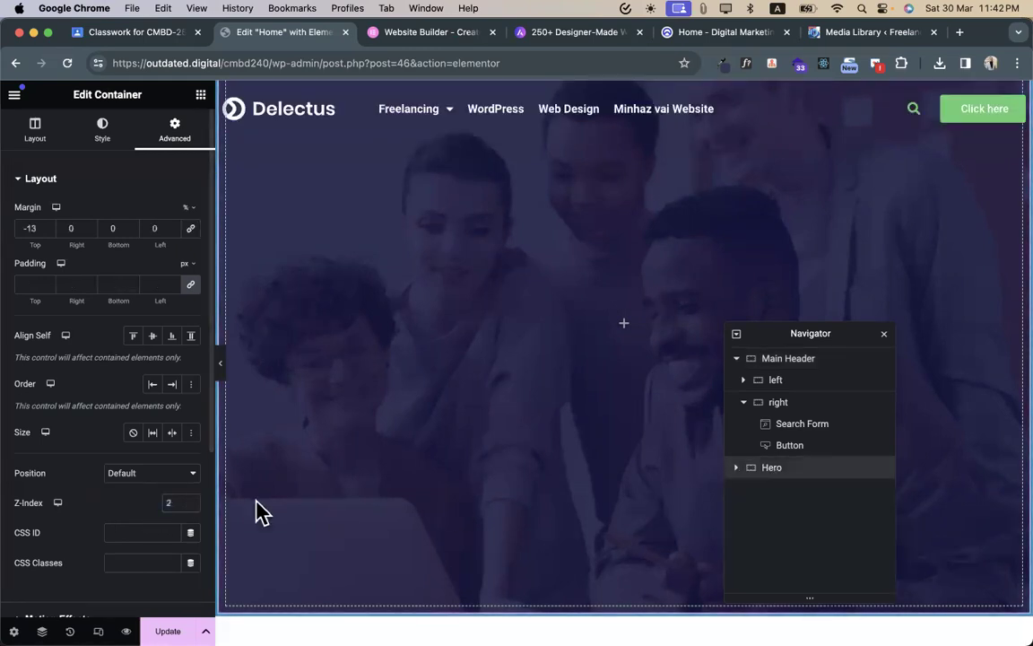
{"action": "left_click", "coordinate": [800, 362]}
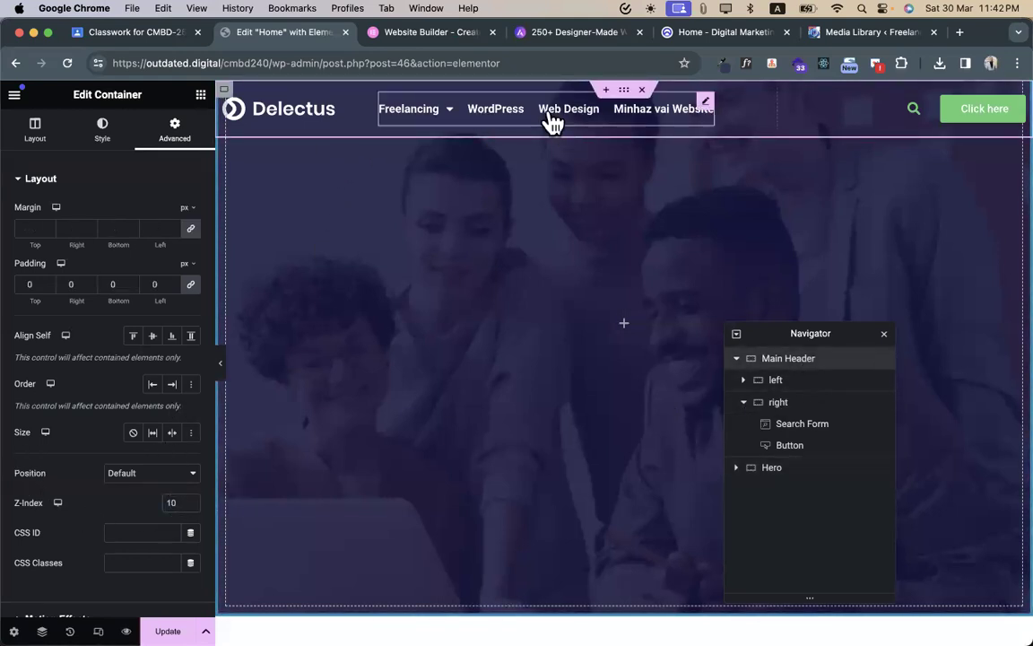
- Set the Hero container's z-index to 12
{"action": "left_click", "coordinate": [770, 468]}
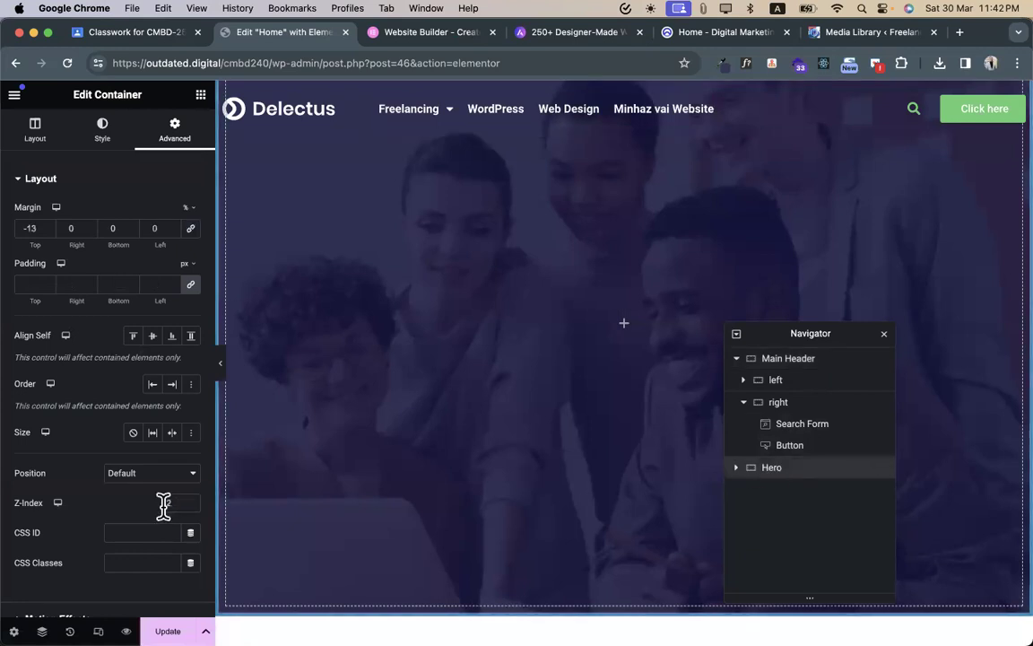
{"action": "left_click", "coordinate": [173, 502]}
{"action": "type", "text": "12"}
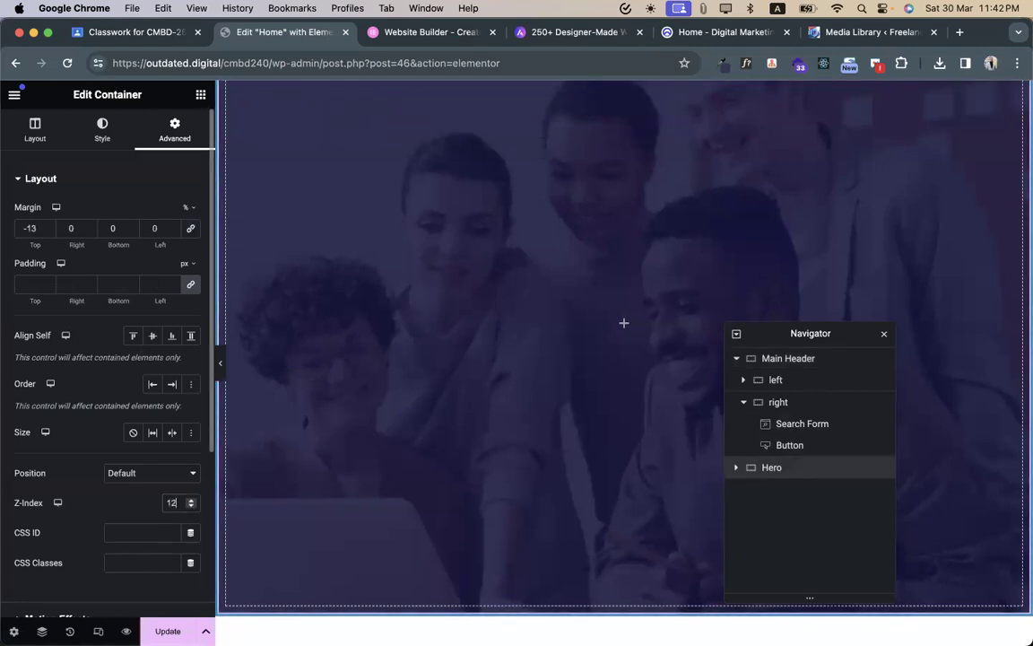
- Set the Main Header container's z-index to 15 and preview the page at full width
{"action": "left_click", "coordinate": [781, 360]}
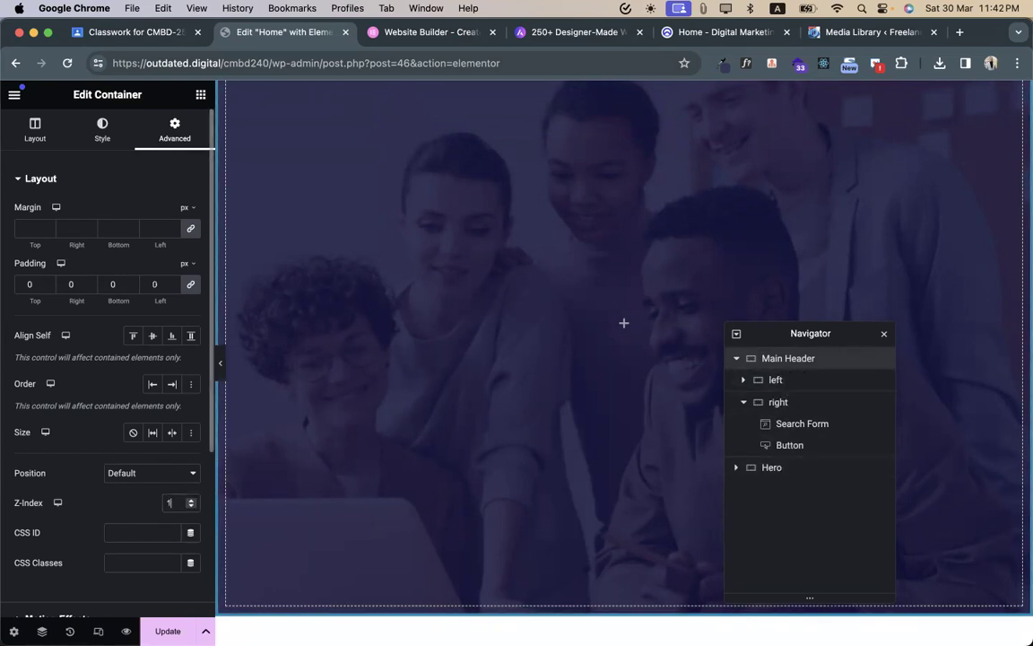
{"action": "type", "text": "5"}
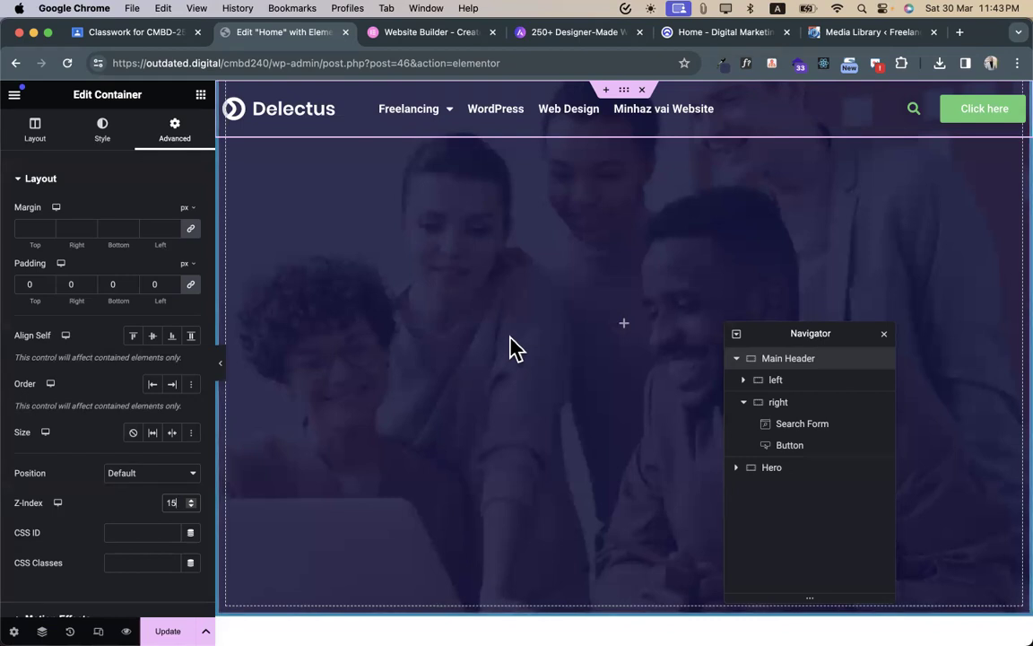
{"action": "left_click", "coordinate": [219, 363]}
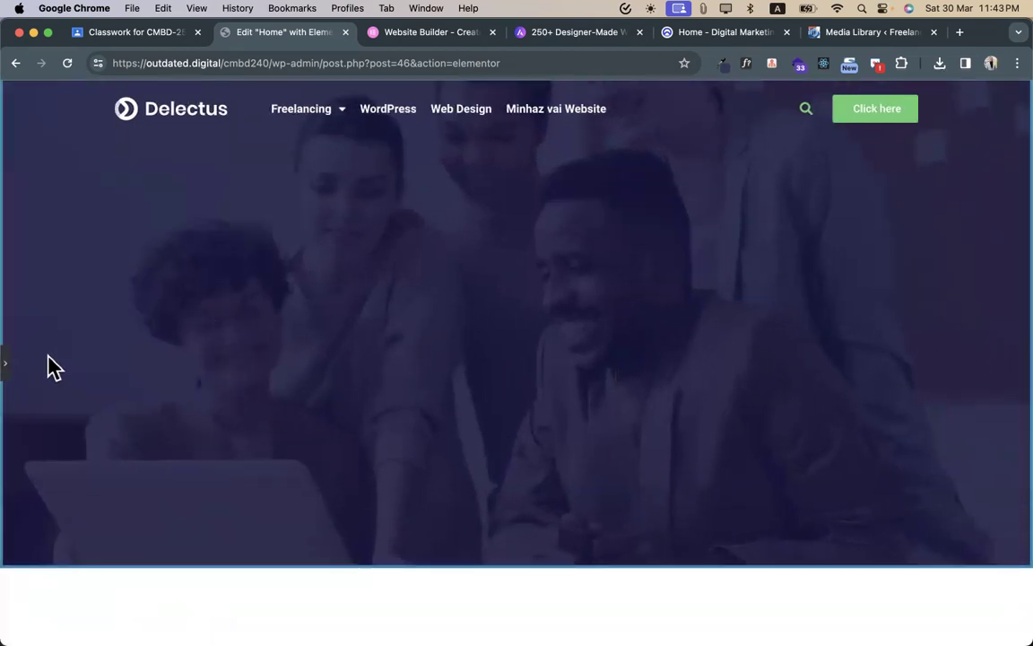
{"action": "left_click", "coordinate": [7, 366]}
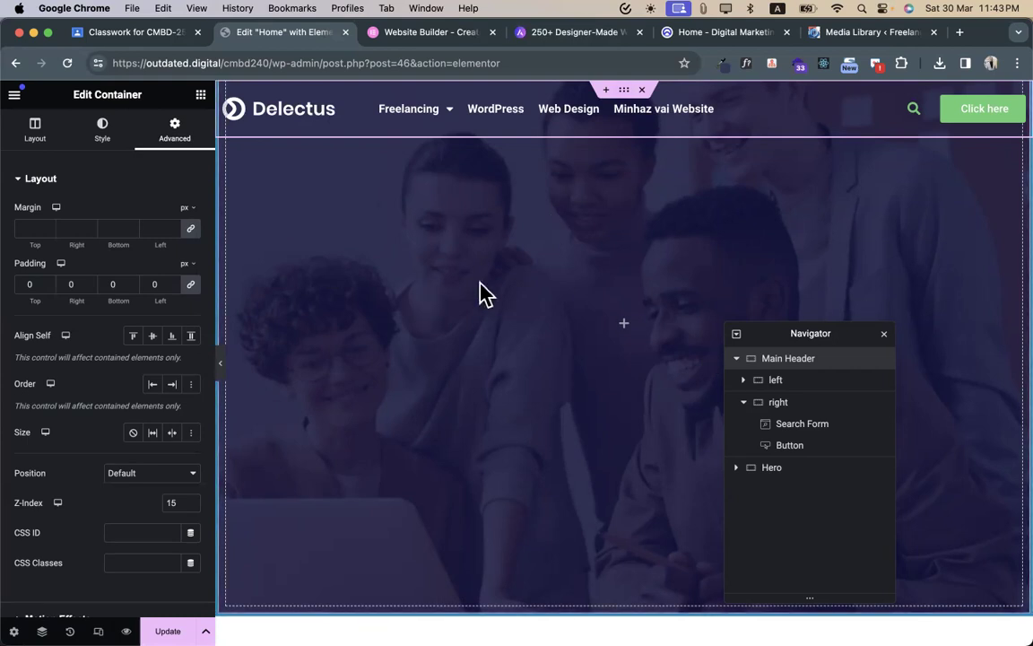
- Close the Navigator and add a new container inside the Hero section
{"action": "left_click", "coordinate": [886, 337]}
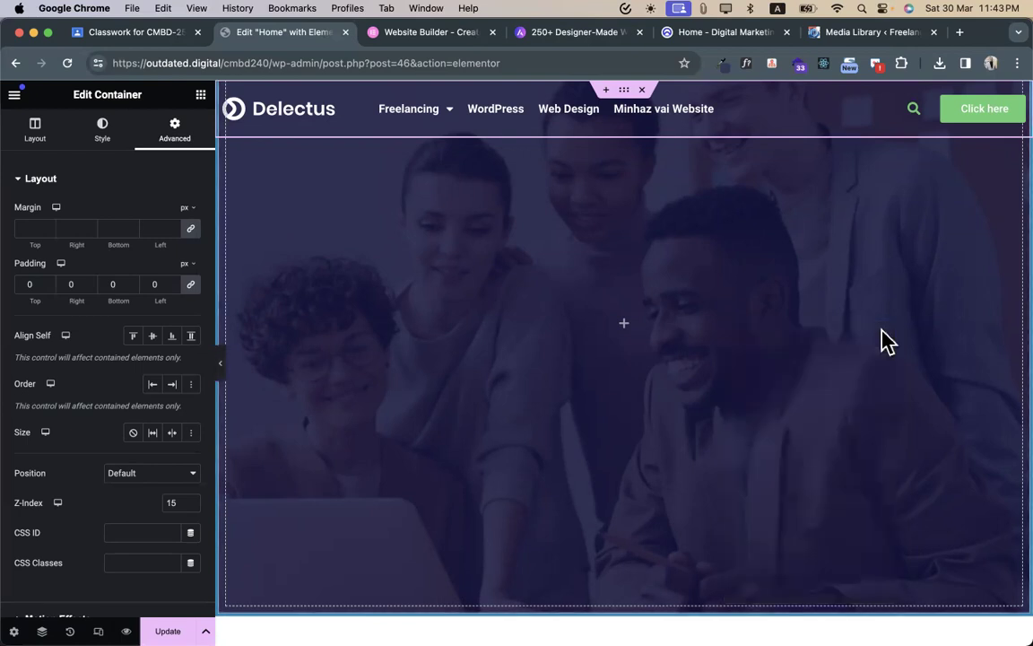
{"action": "left_click", "coordinate": [626, 333]}
{"action": "left_click_drag", "start_coordinate": [72, 327], "coordinate": [587, 378]}
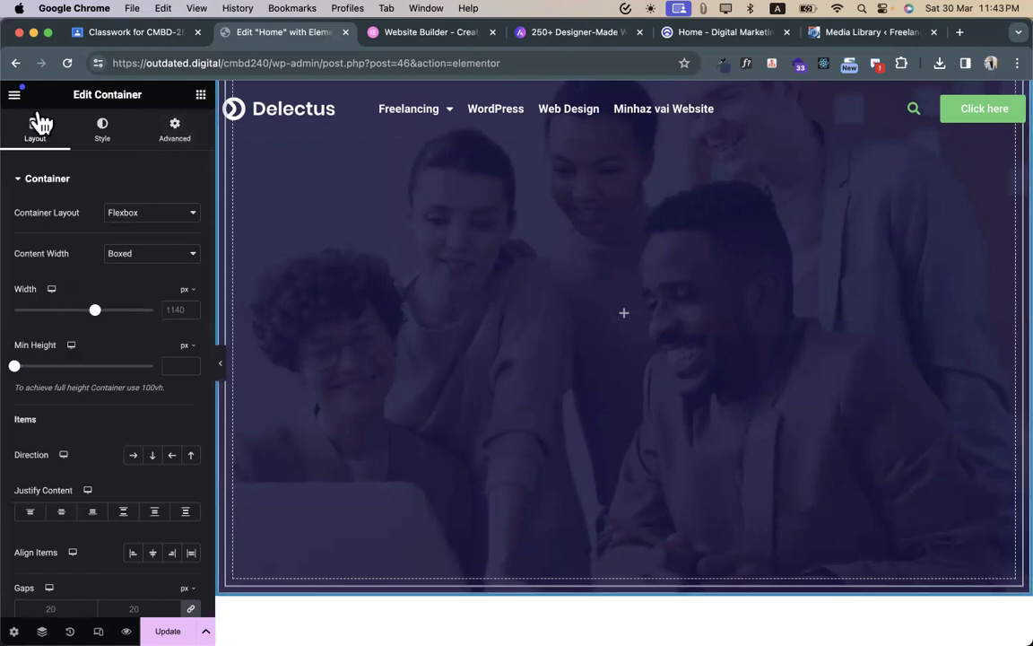
- Nest a second container inside the new Hero container and set its Justify Content to Center
{"action": "left_click", "coordinate": [199, 94]}
{"action": "left_click_drag", "start_coordinate": [98, 341], "coordinate": [590, 339]}
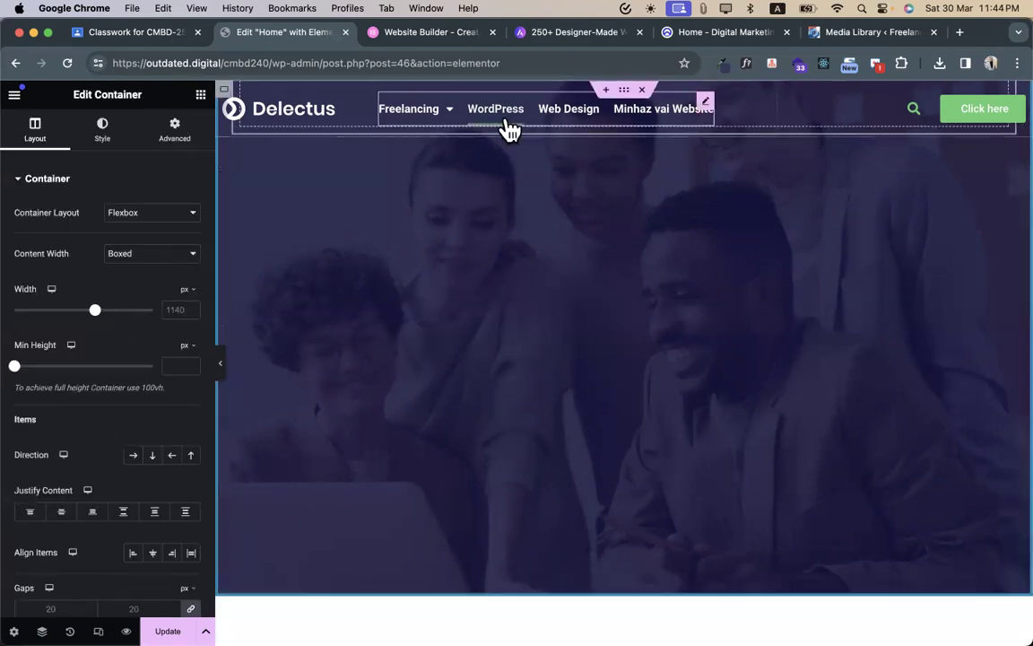
{"action": "left_click", "coordinate": [68, 525]}
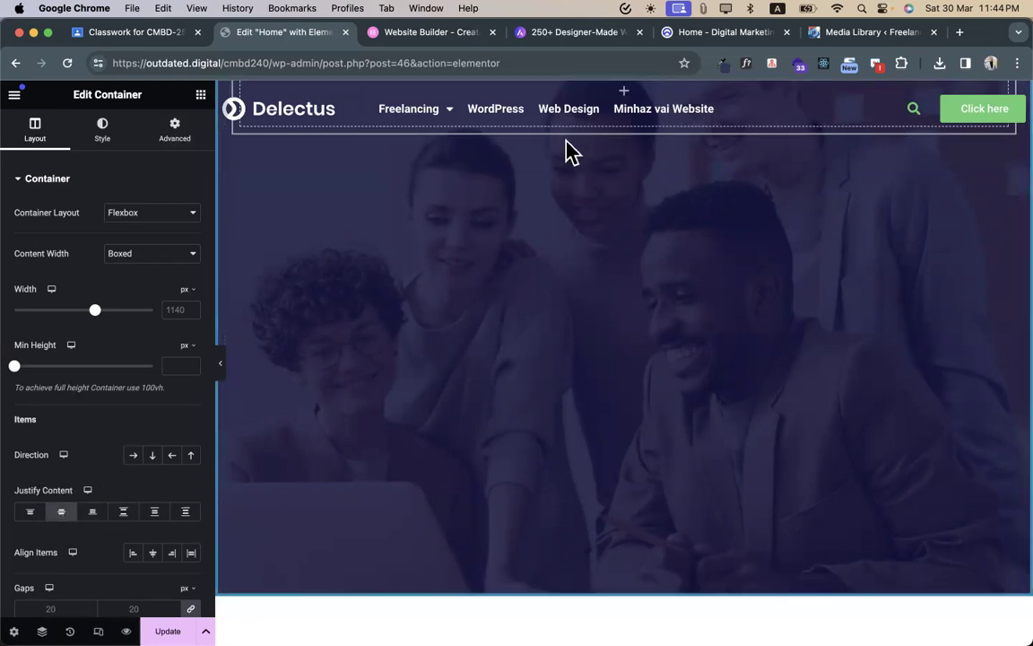
- Test the Main Header container's item direction as a vertical column and return it to a horizontal row
{"action": "left_click", "coordinate": [625, 91]}
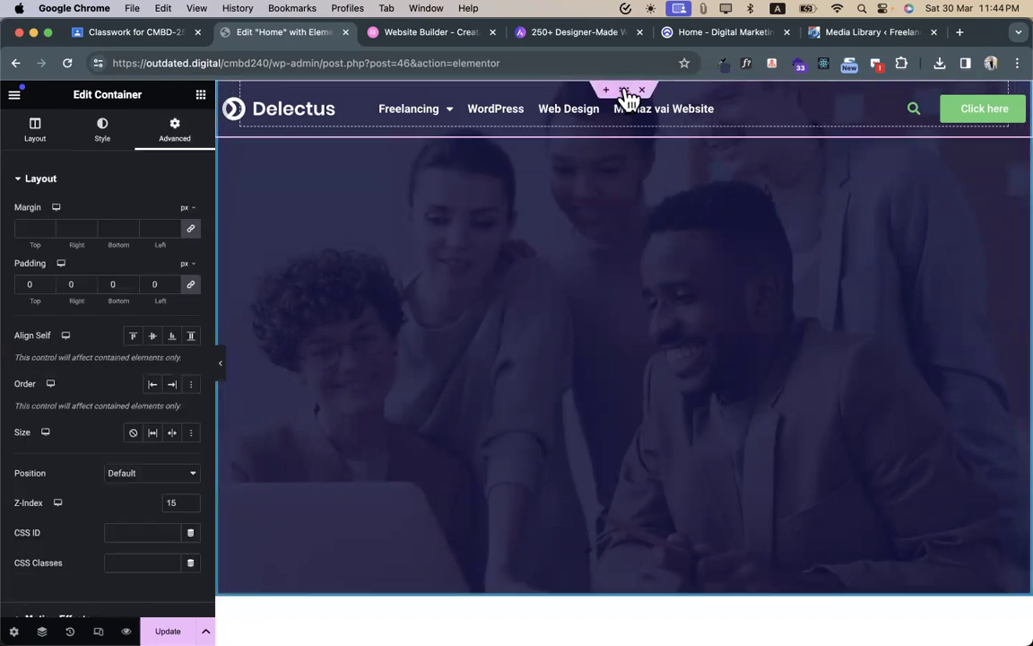
{"action": "left_click", "coordinate": [45, 135]}
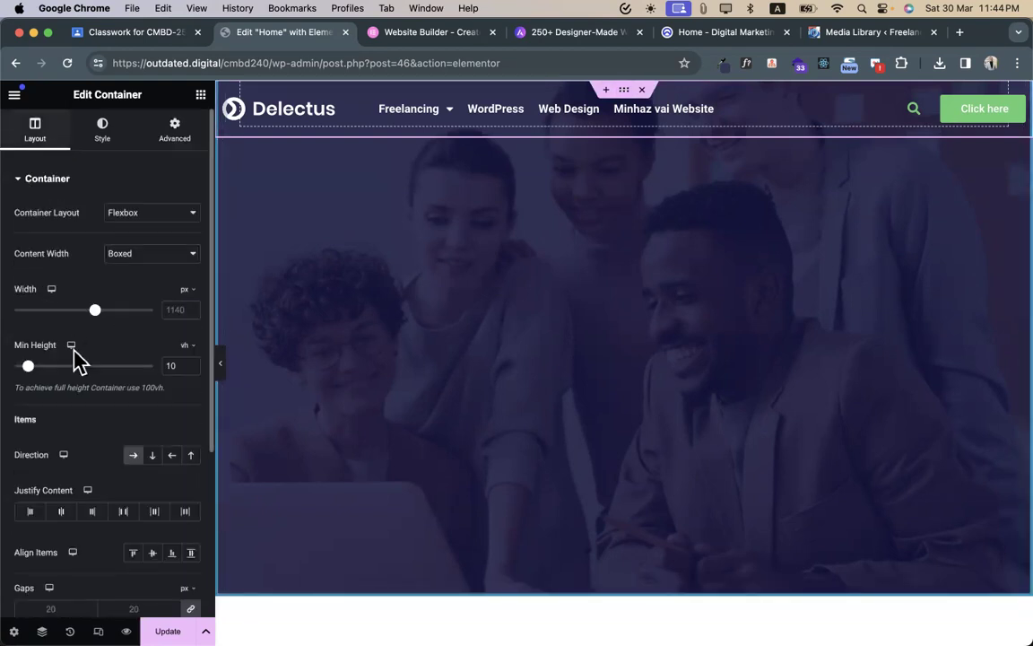
{"action": "left_click", "coordinate": [153, 455]}
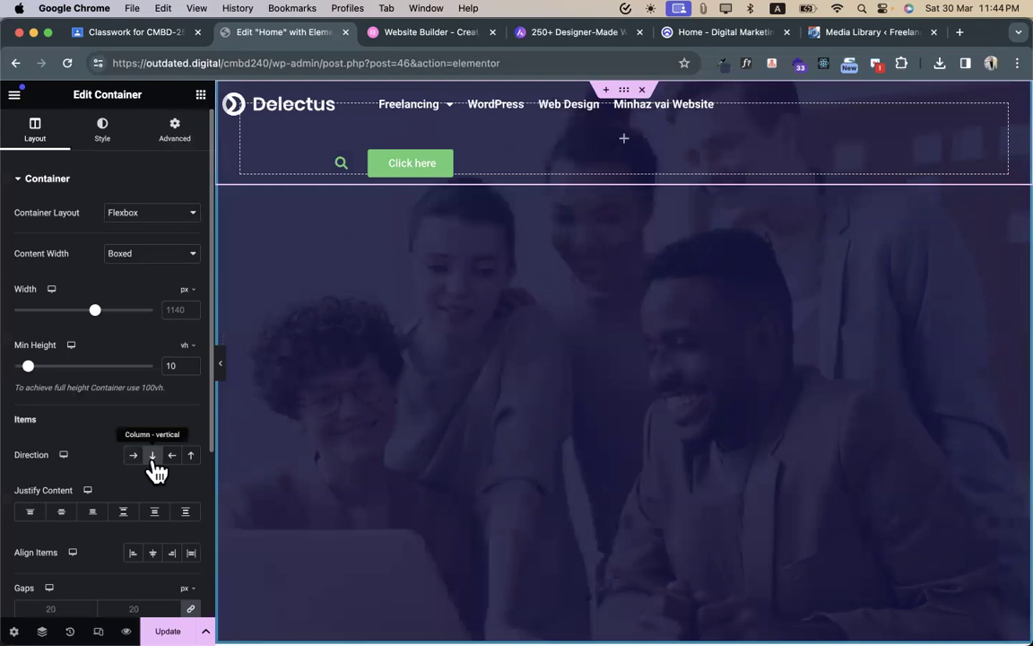
{"action": "left_click", "coordinate": [134, 455]}
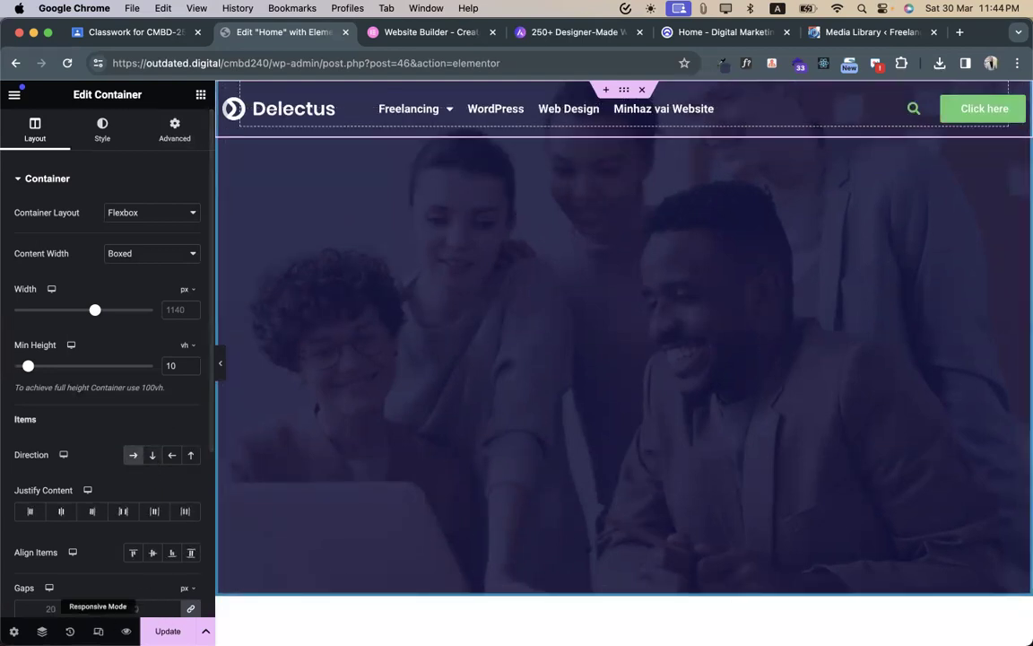
- Find the container directly under Hero in the Navigator and delete it together with its nested container
{"action": "left_click", "coordinate": [41, 630]}
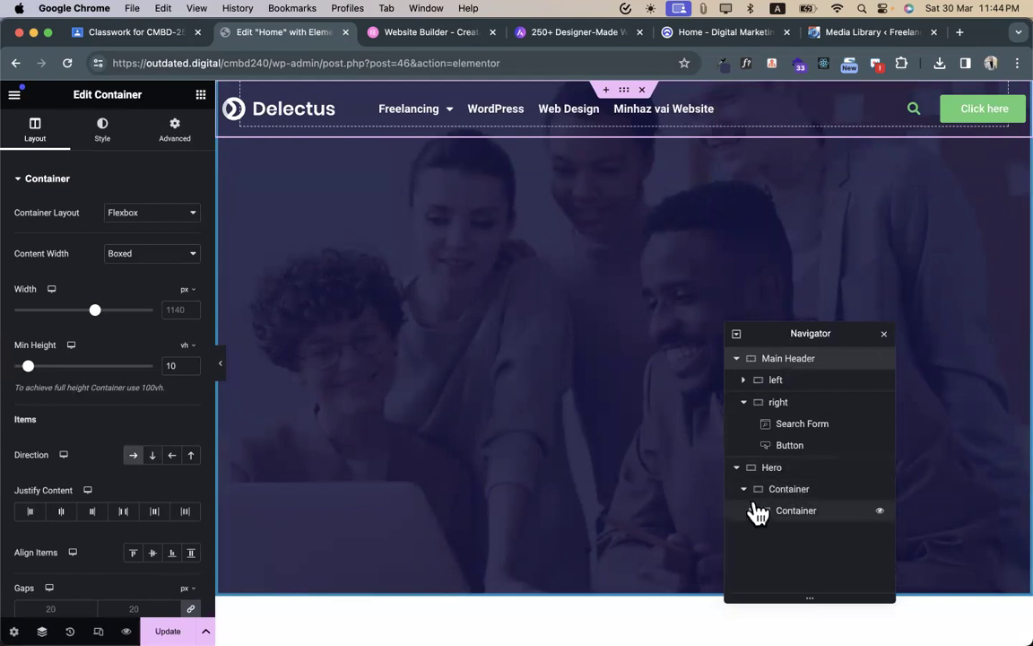
{"action": "left_click", "coordinate": [840, 493]}
{"action": "right_click", "coordinate": [848, 505]}
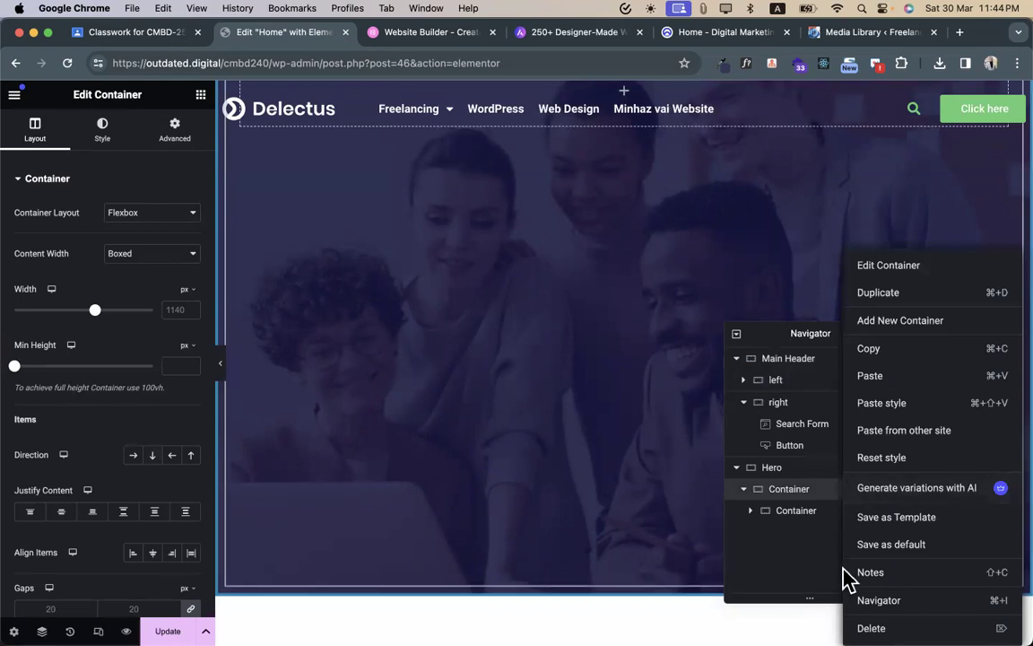
{"action": "key", "text": "Delete"}
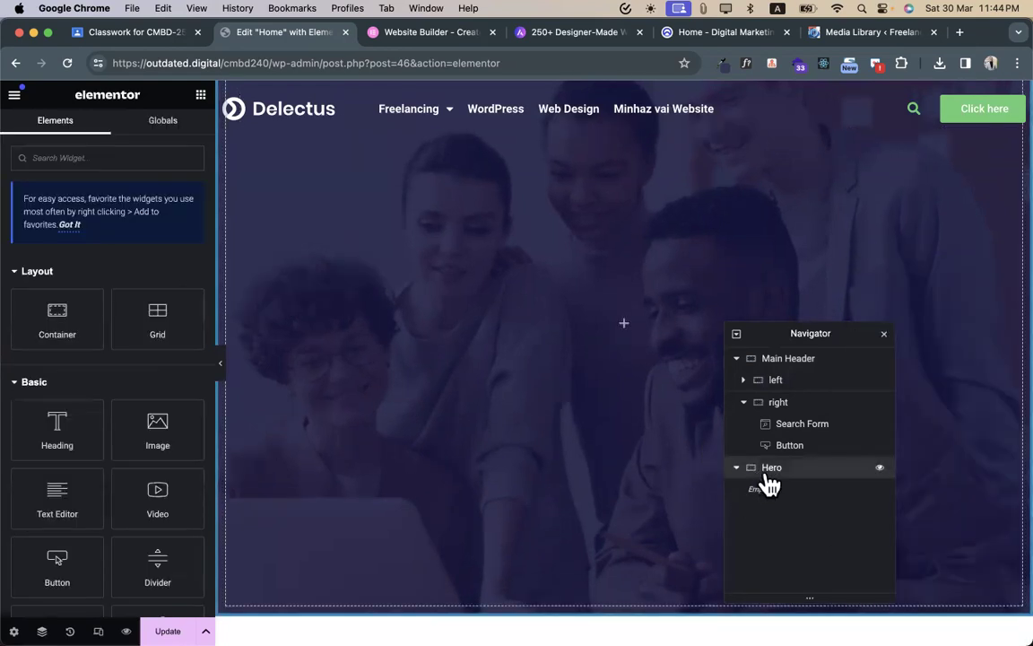
- Clear the Hero container's horizontal row direction and set its Justify Content to Center
{"action": "left_click", "coordinate": [760, 474]}
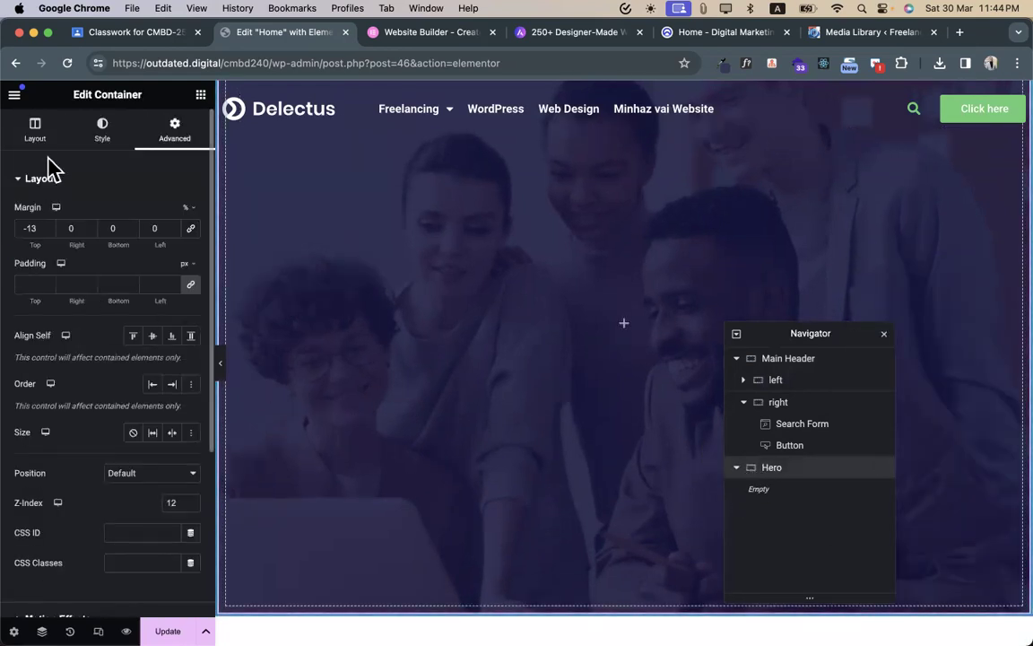
{"action": "left_click", "coordinate": [34, 130]}
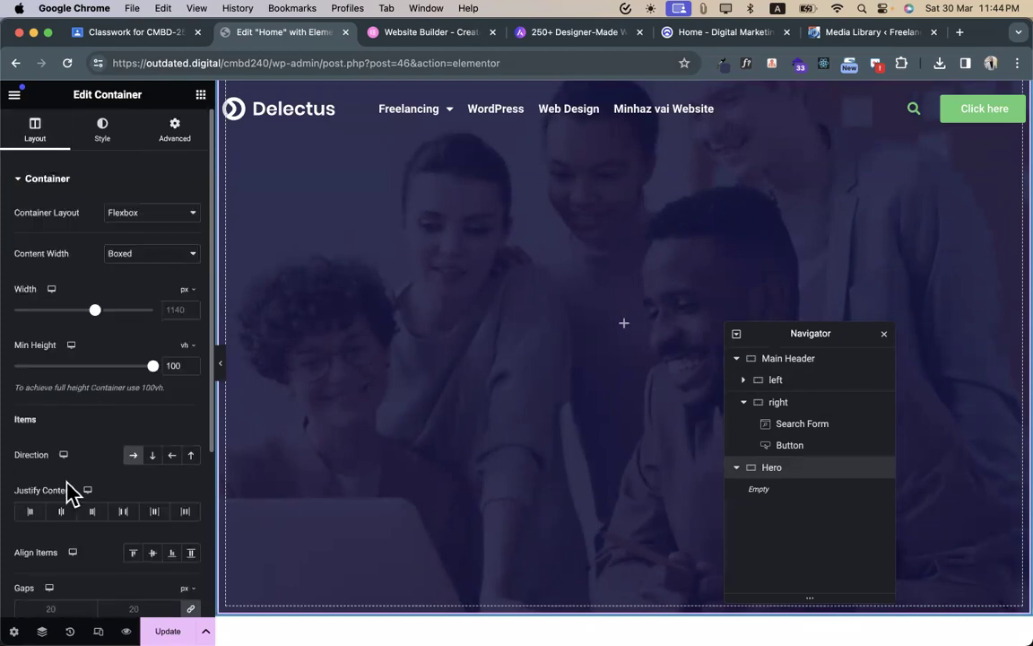
{"action": "left_click", "coordinate": [135, 459]}
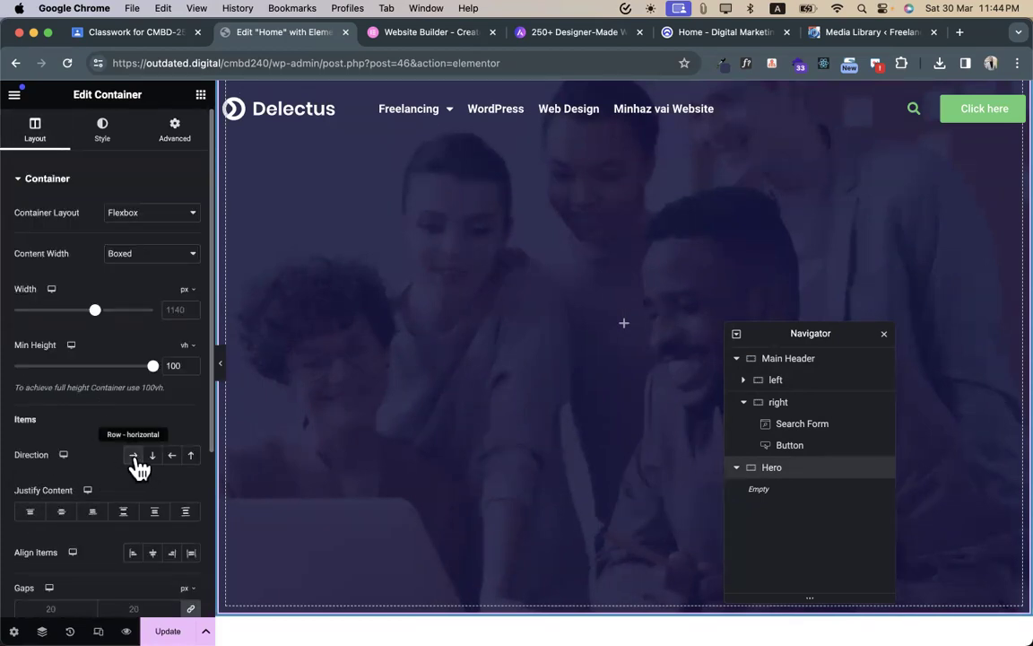
{"action": "left_click", "coordinate": [63, 518]}
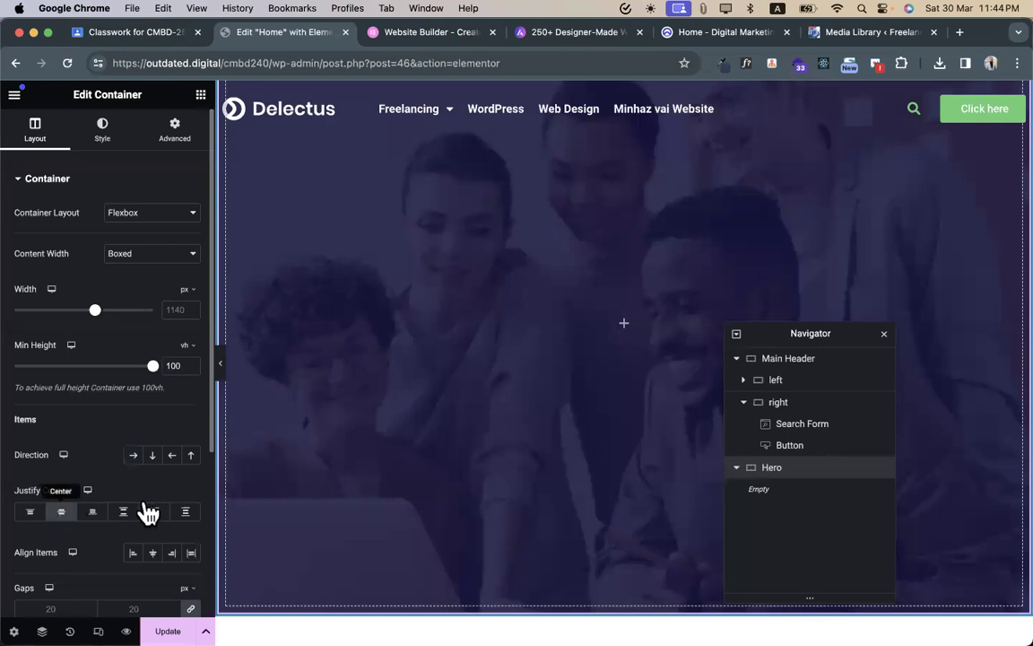
- Add a new container inside the Hero section
{"action": "left_click", "coordinate": [199, 95]}
{"action": "left_click_drag", "start_coordinate": [83, 306], "coordinate": [544, 316]}
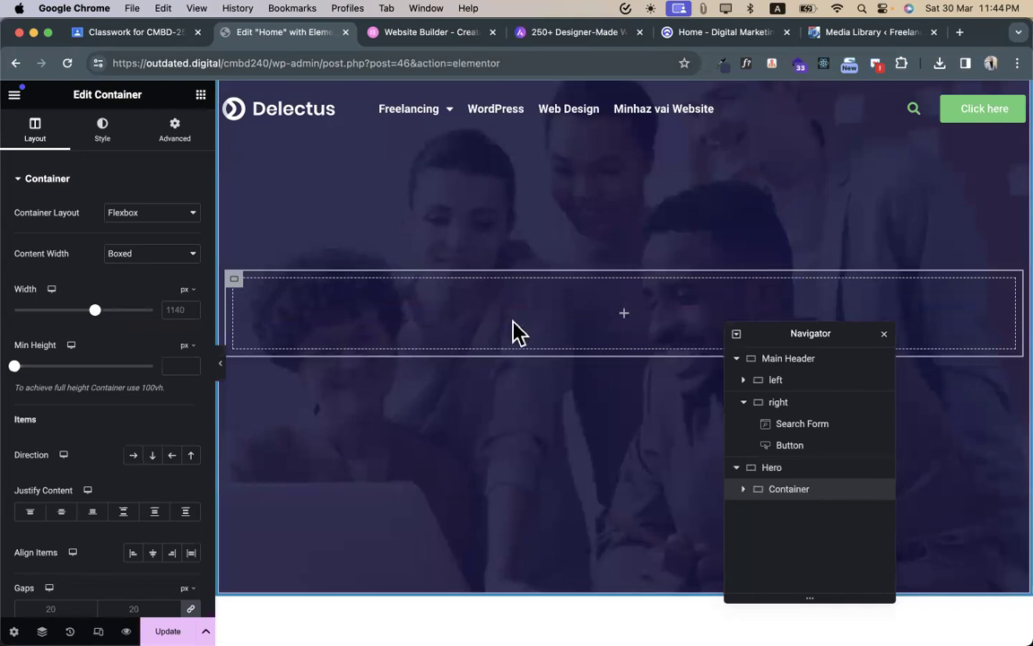
- Close the developer tools on the Digital Marketing demo page, browse the Astra website template gallery, and return to the Elementor editor
{"action": "left_click", "coordinate": [695, 32]}
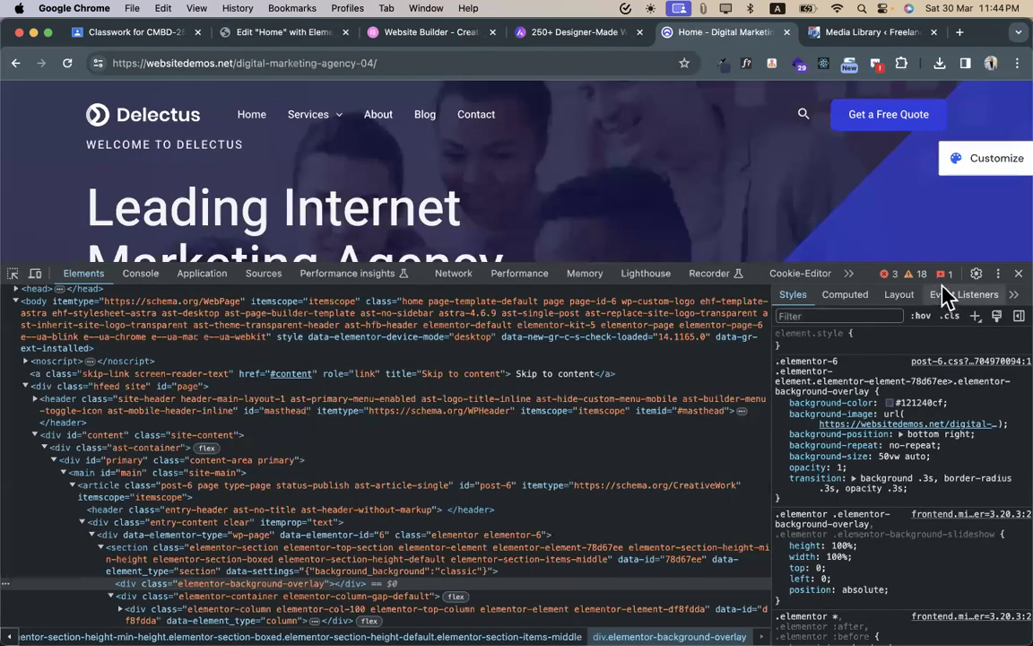
{"action": "left_click", "coordinate": [1019, 272]}
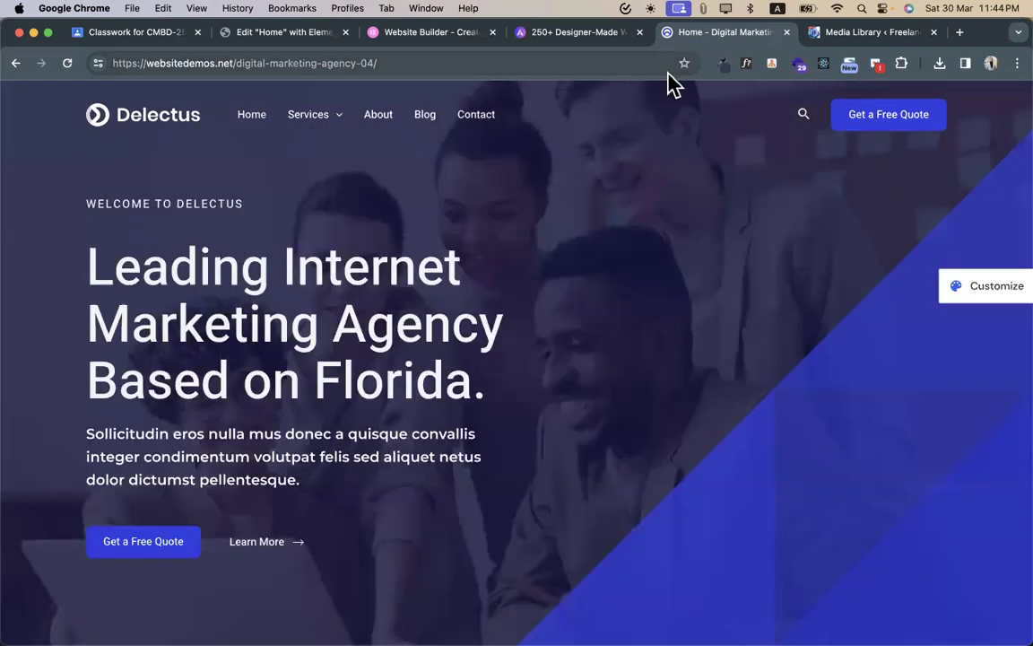
{"action": "left_click", "coordinate": [571, 36]}
{"action": "scroll", "coordinate": [477, 370], "scroll_direction": "down", "scroll_amount": 1}
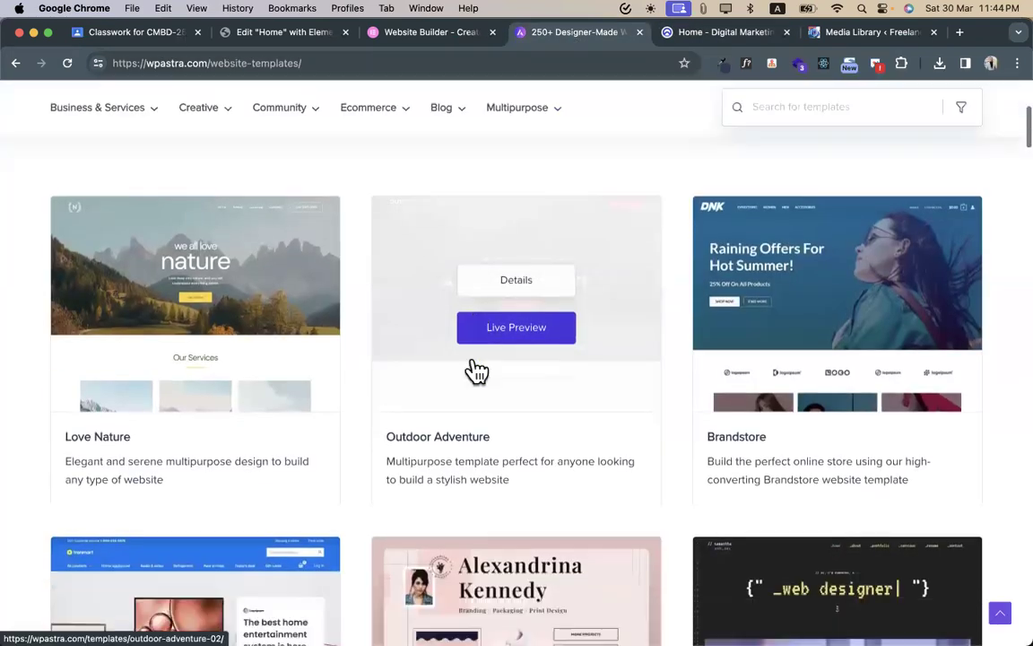
{"action": "scroll", "coordinate": [556, 332], "scroll_direction": "up", "scroll_amount": 1}
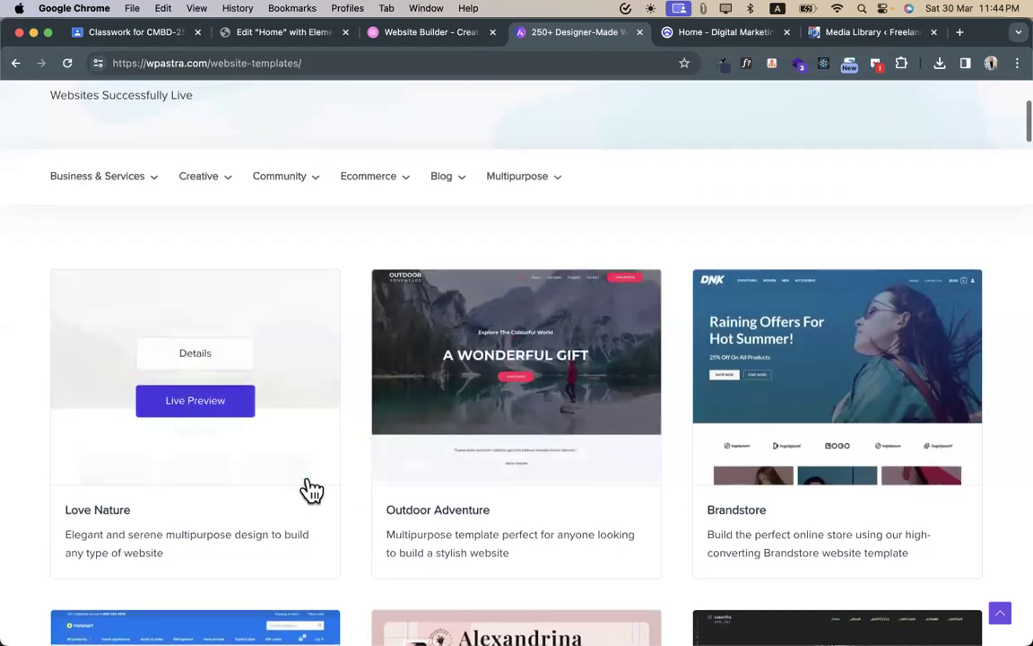
{"action": "scroll", "coordinate": [311, 490], "scroll_direction": "down", "scroll_amount": 6}
{"action": "scroll", "coordinate": [224, 383], "scroll_direction": "up", "scroll_amount": 1}
{"action": "scroll", "coordinate": [755, 345], "scroll_direction": "down", "scroll_amount": 1}
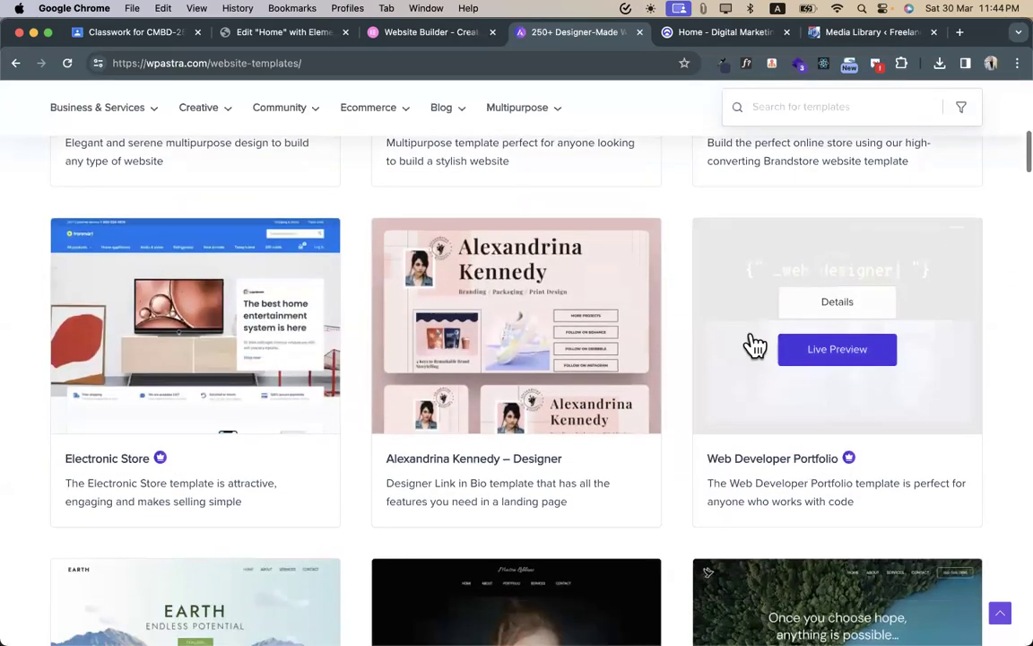
{"action": "scroll", "coordinate": [516, 468], "scroll_direction": "down", "scroll_amount": 5}
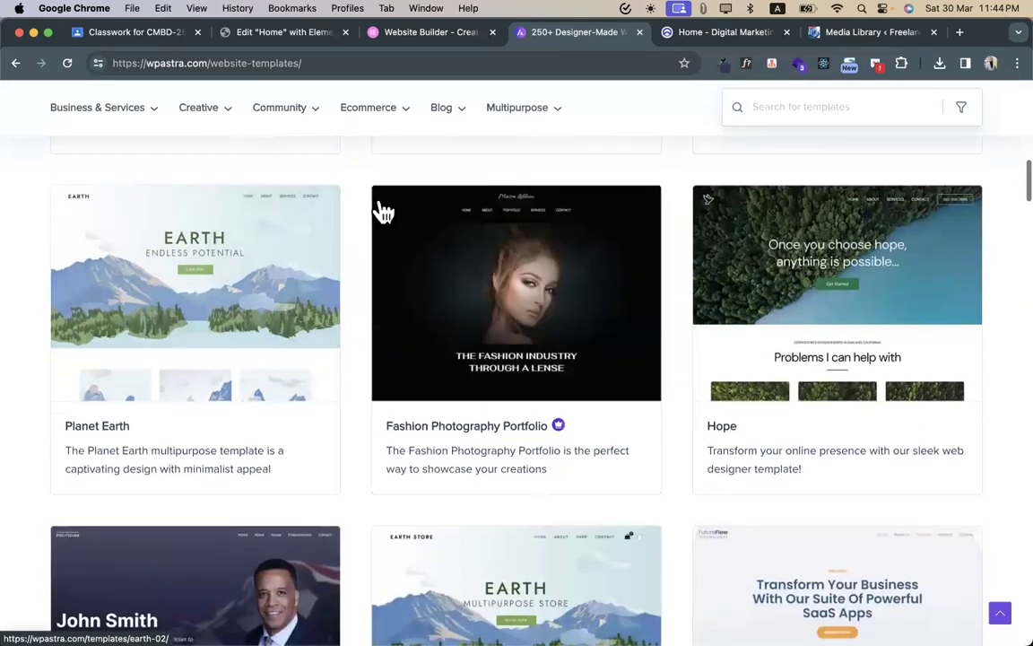
{"action": "left_click", "coordinate": [310, 36]}
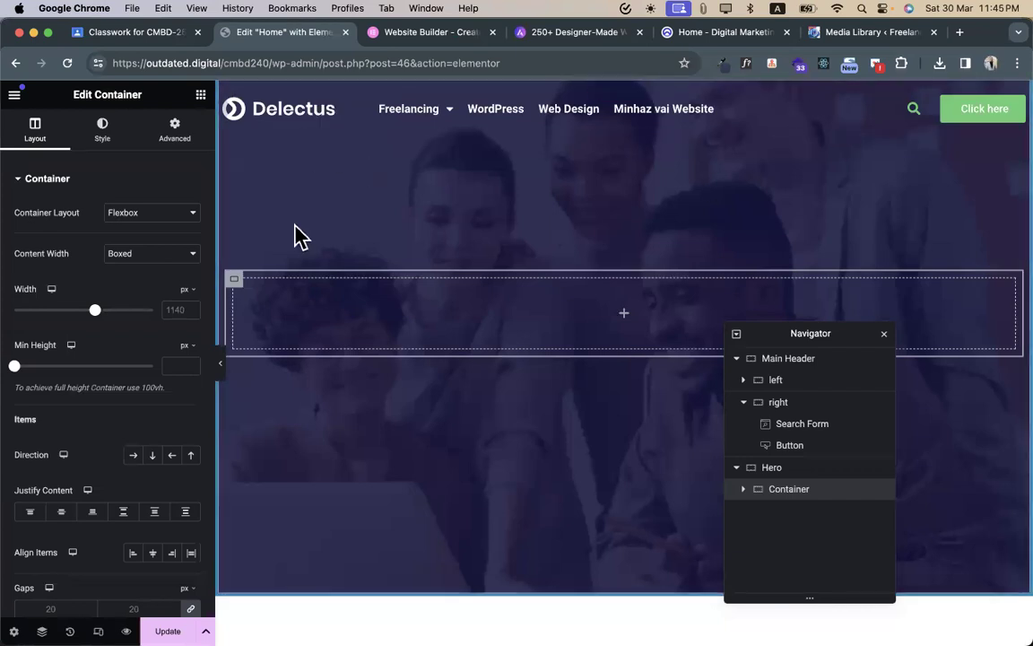
- Review the Hero container's border settings and preview the page at full width without the editing panel
{"action": "left_click", "coordinate": [621, 91]}
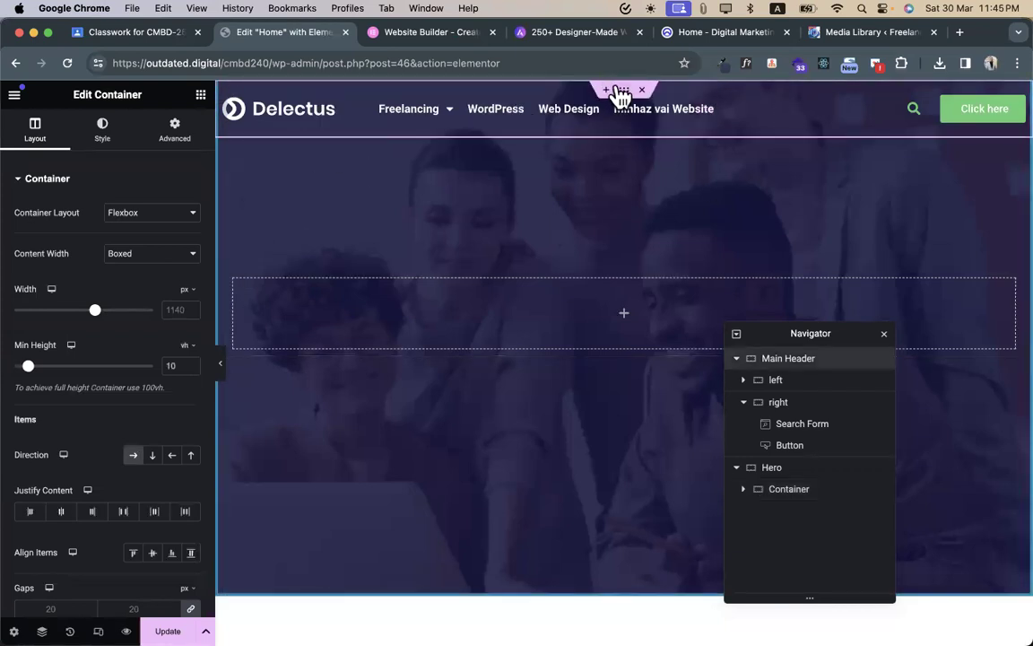
{"action": "left_click", "coordinate": [771, 467]}
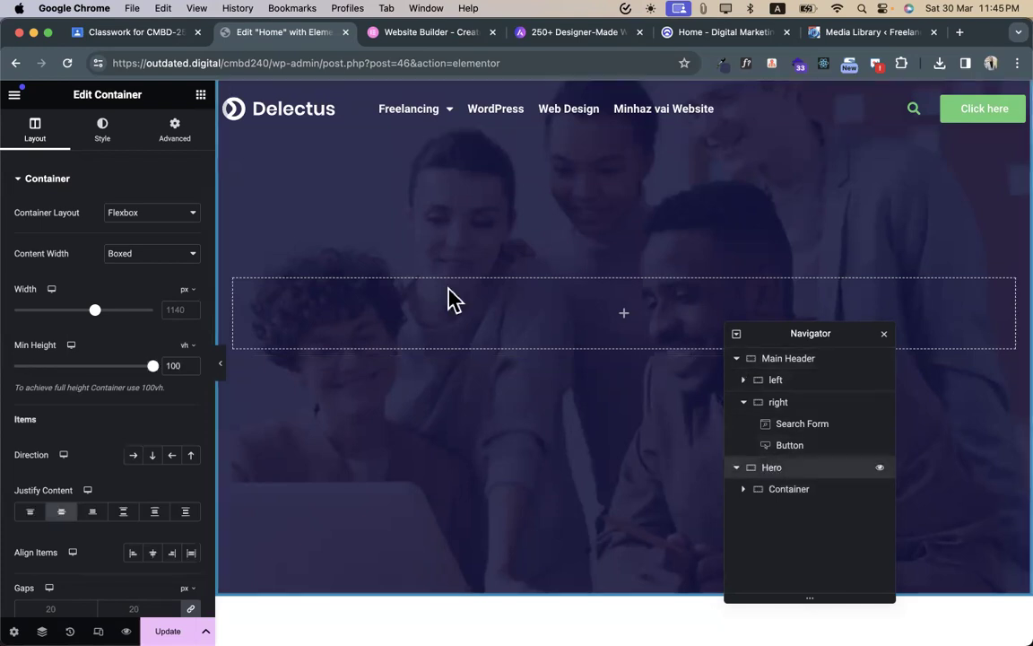
{"action": "left_click", "coordinate": [175, 130]}
{"action": "left_click", "coordinate": [102, 130]}
{"action": "left_click", "coordinate": [40, 181]}
{"action": "left_click", "coordinate": [54, 245]}
{"action": "left_click", "coordinate": [150, 312]}
{"action": "left_click", "coordinate": [154, 297]}
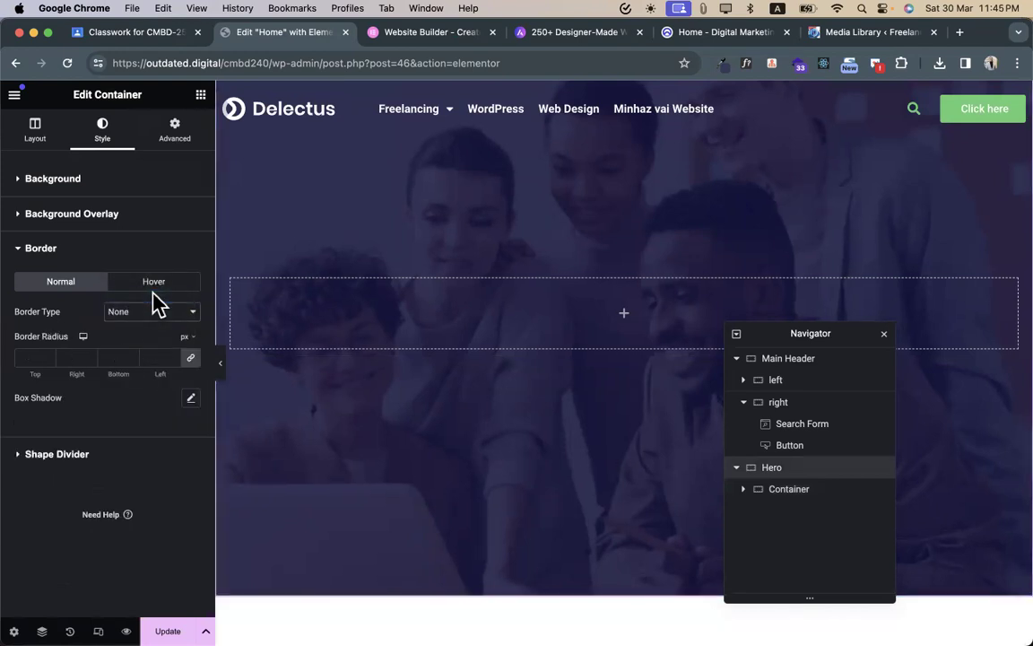
{"action": "left_click", "coordinate": [220, 364]}
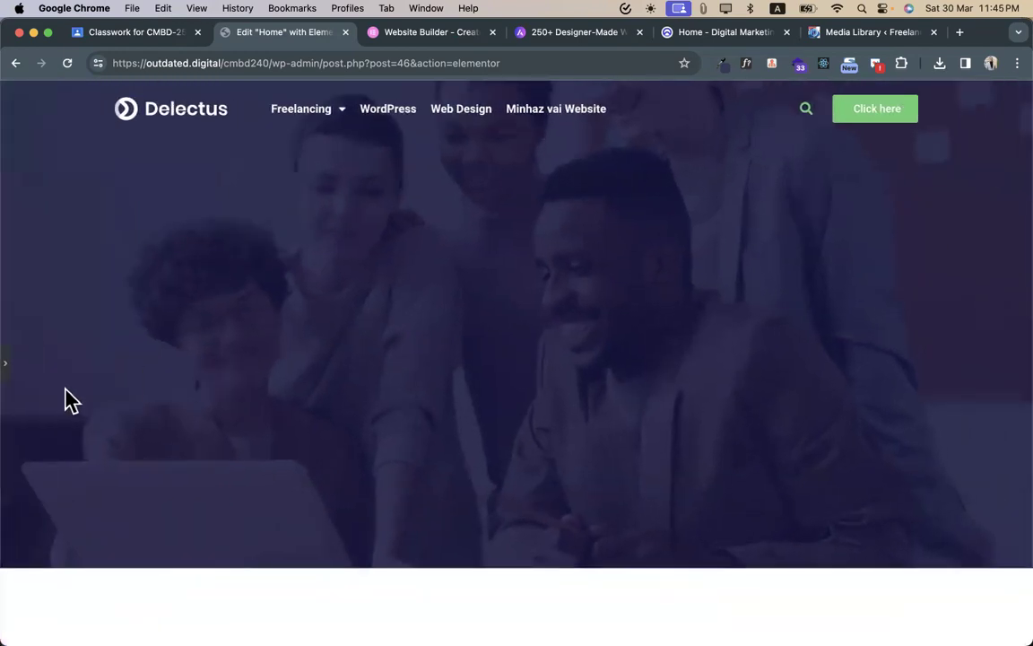
{"action": "left_click", "coordinate": [8, 364]}
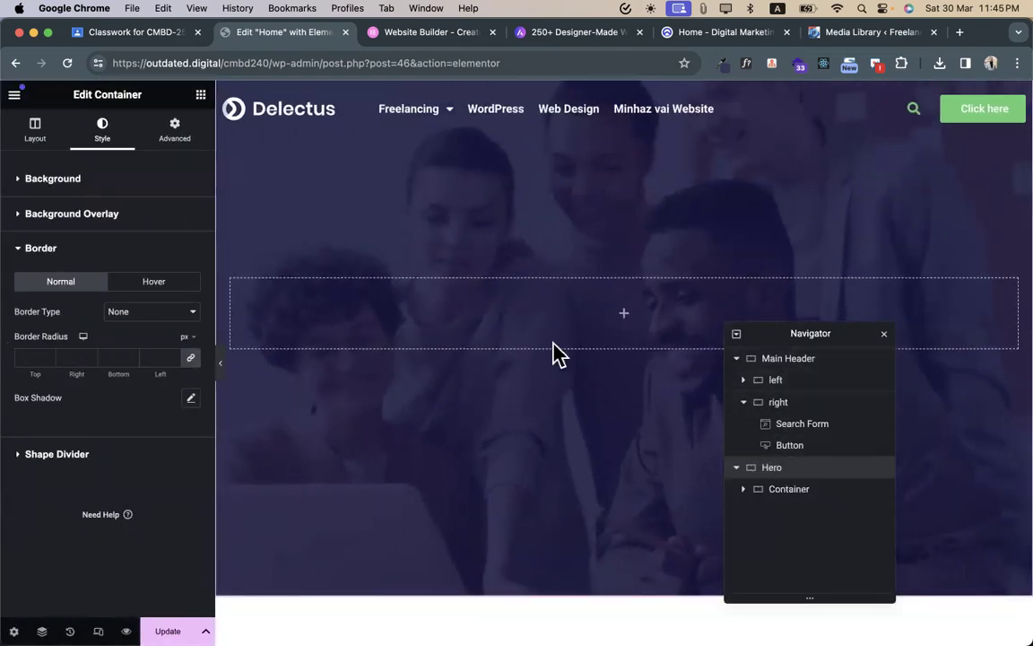
- Unlink the Hero container's padding values, switch their unit to percent, and set the padding to 0
{"action": "left_click", "coordinate": [45, 135]}
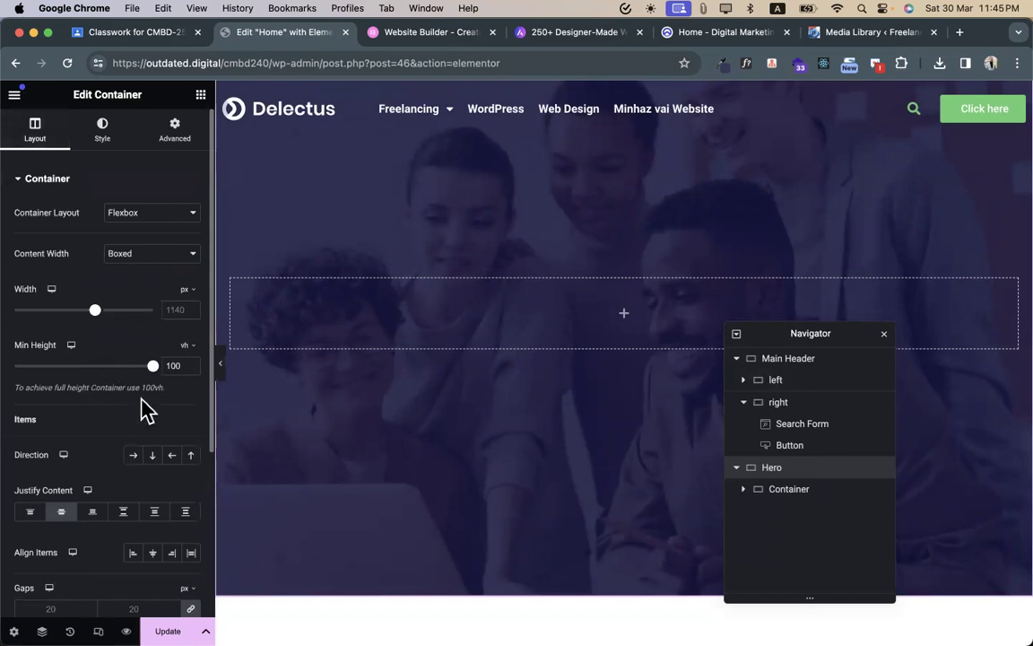
{"action": "left_click", "coordinate": [161, 137]}
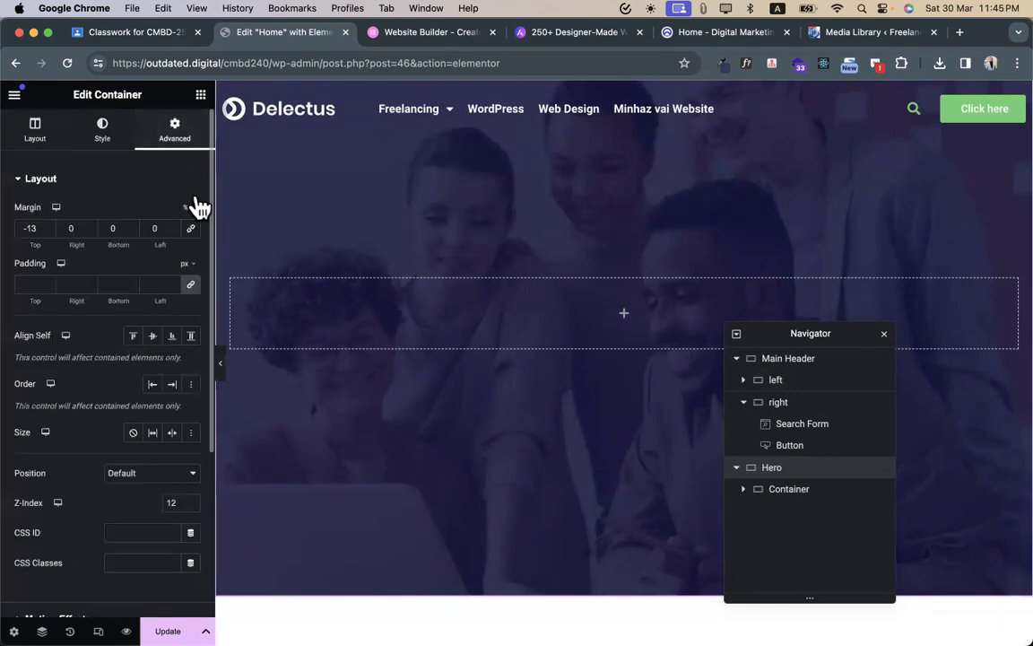
{"action": "left_click", "coordinate": [191, 285]}
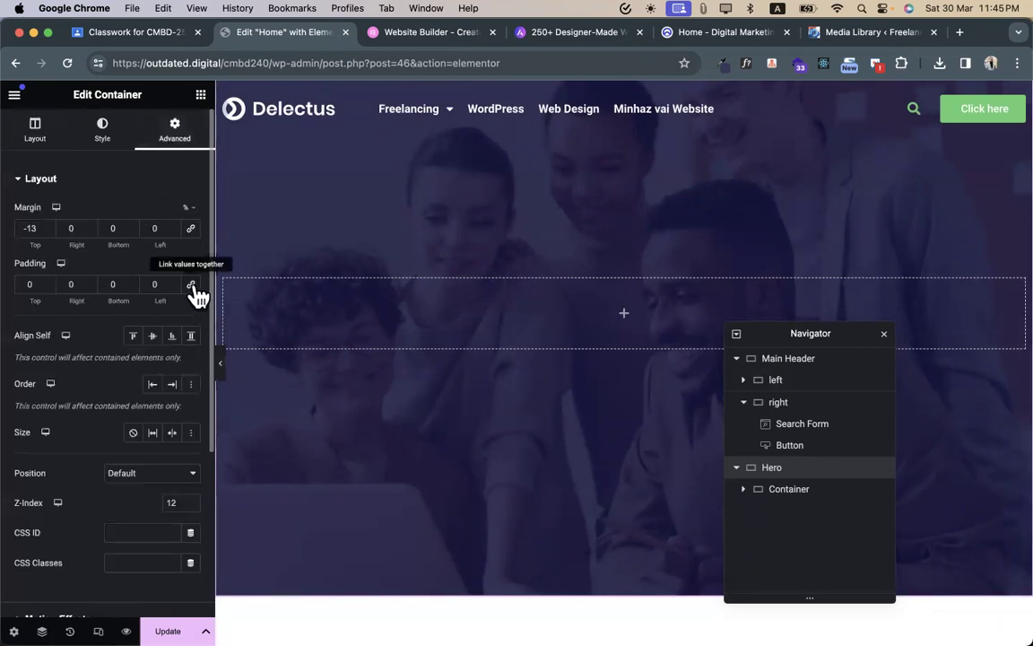
{"action": "mouse_move", "coordinate": [184, 269]}
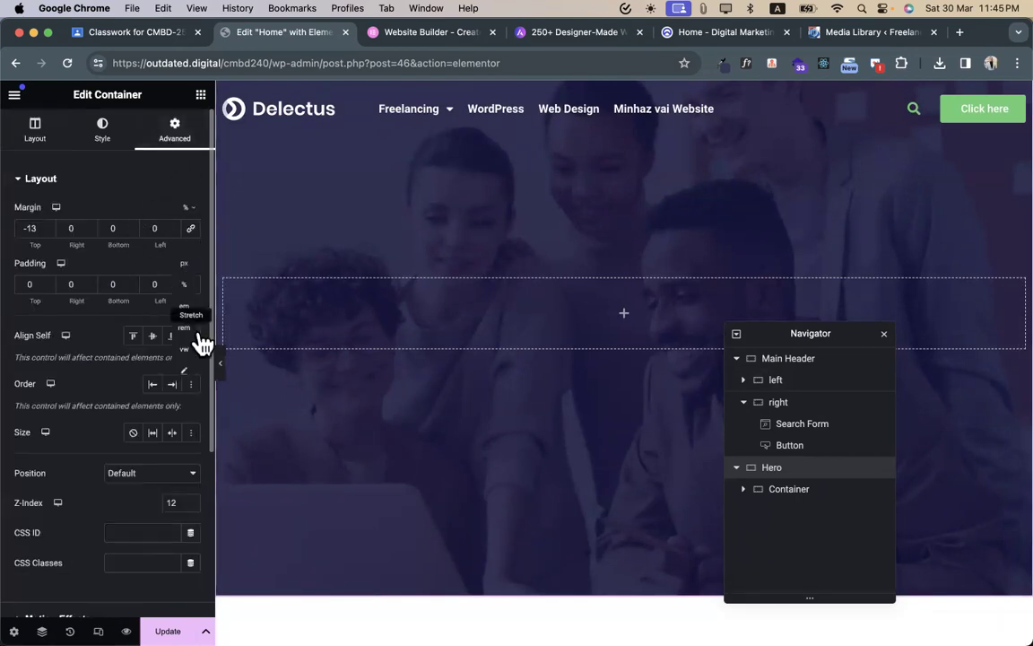
{"action": "left_click", "coordinate": [185, 284]}
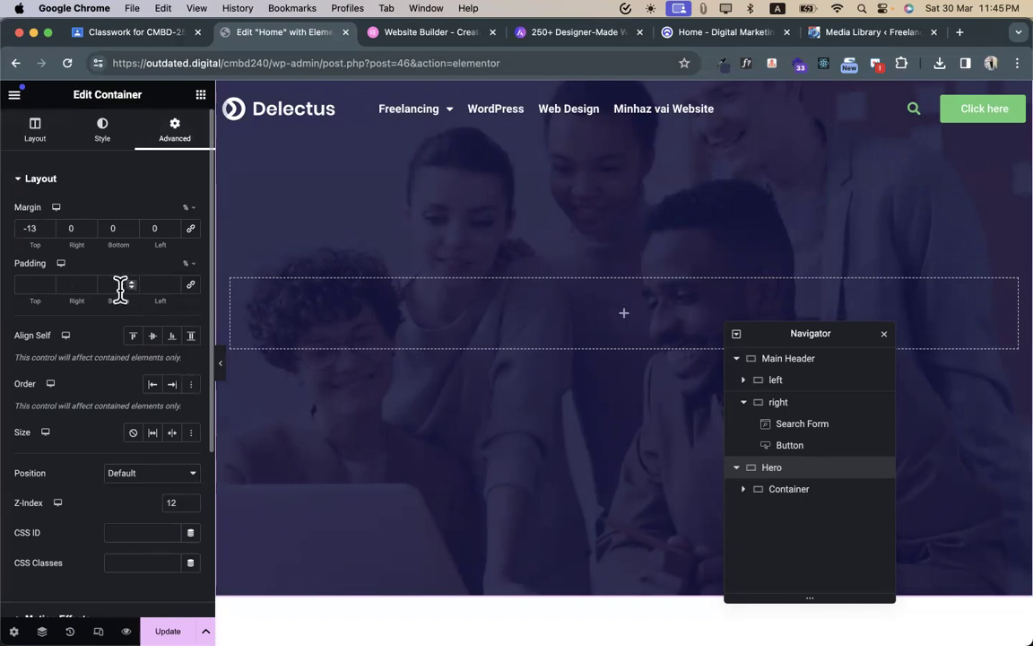
{"action": "left_click", "coordinate": [121, 286]}
{"action": "type", "text": "1"}
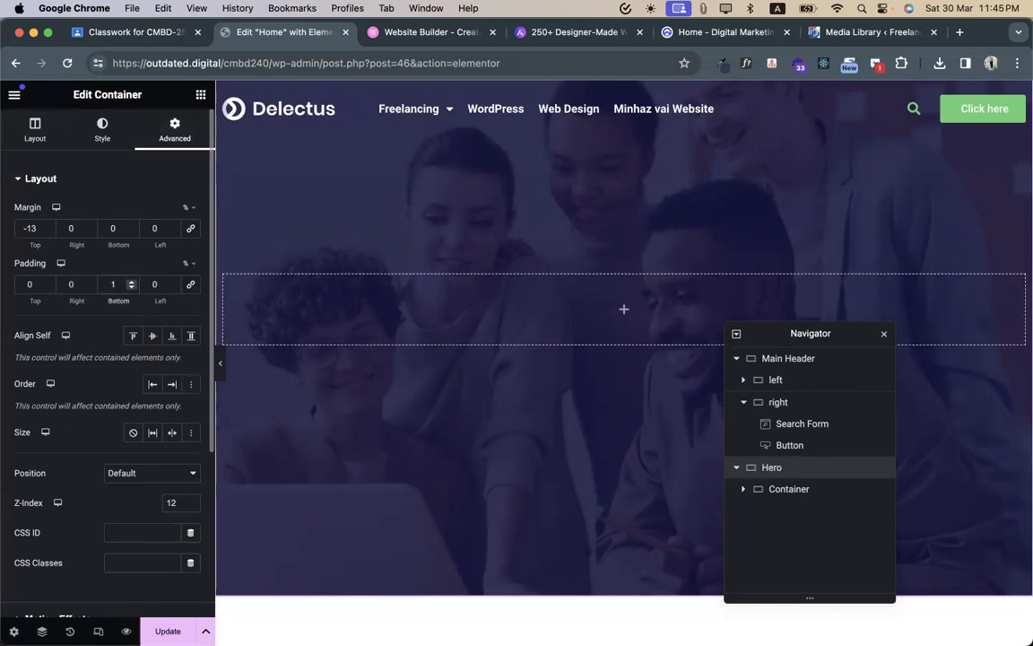
{"action": "key", "text": "BackSpace"}
{"action": "type", "text": "0"}
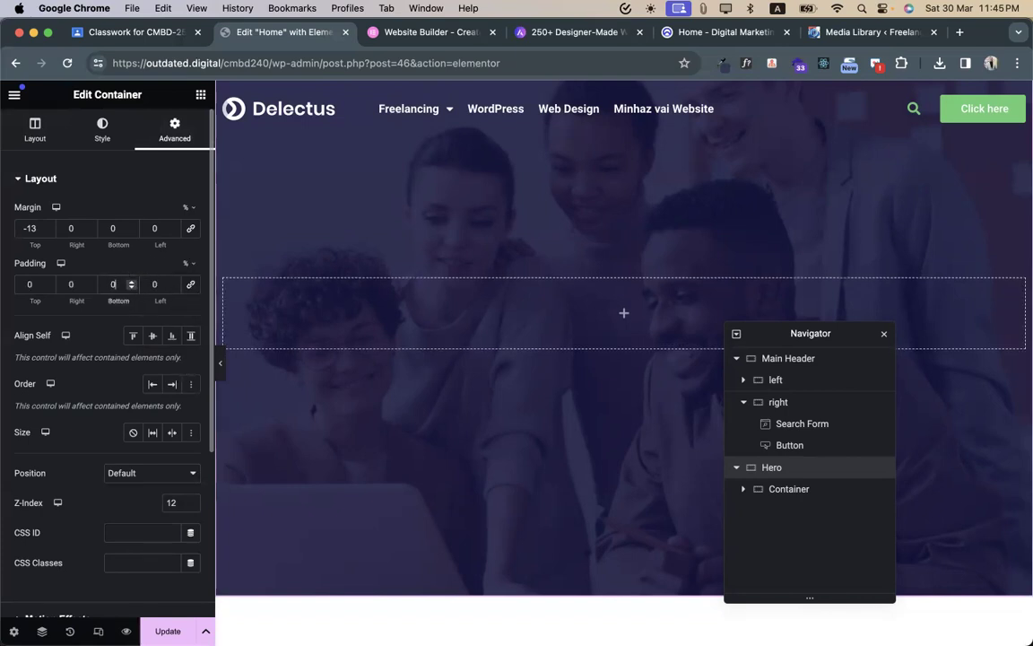
- Try increasing the Hero container's top padding and return it to 0
{"action": "left_click", "coordinate": [20, 283]}
{"action": "key", "text": "Up"}
{"action": "key", "text": "Up"}
{"action": "key", "text": "Up"}
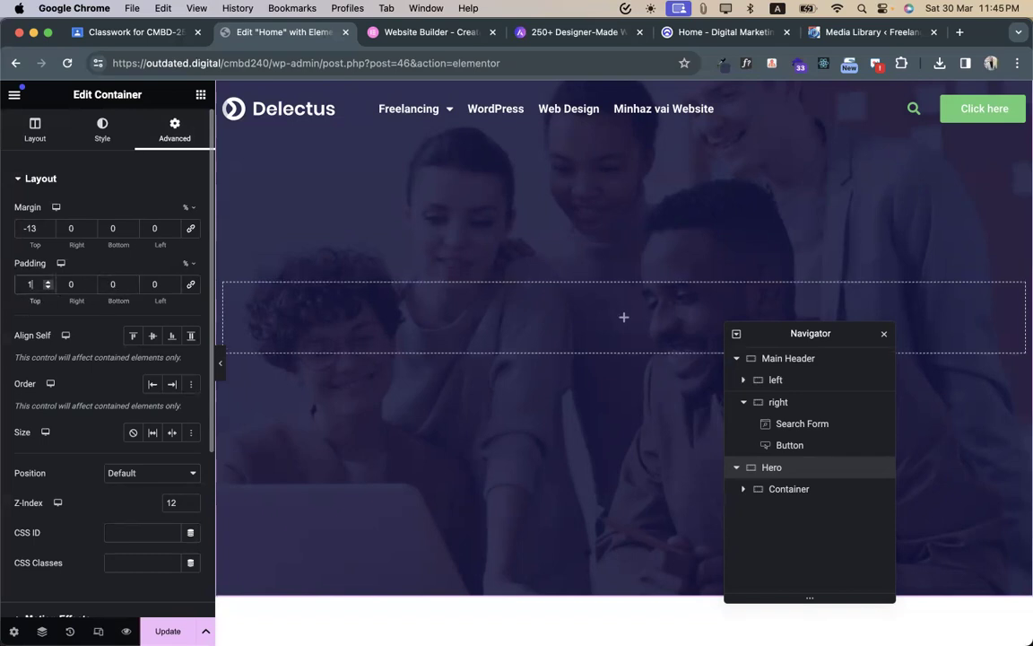
{"action": "key", "text": "Down"}
{"action": "key", "text": "Down"}
{"action": "key", "text": "Down"}
- Switch the Hero container's minimum height to pixels, set it to 860 px, and preview the section at full width
{"action": "left_click", "coordinate": [24, 143]}
{"action": "left_click", "coordinate": [187, 348]}
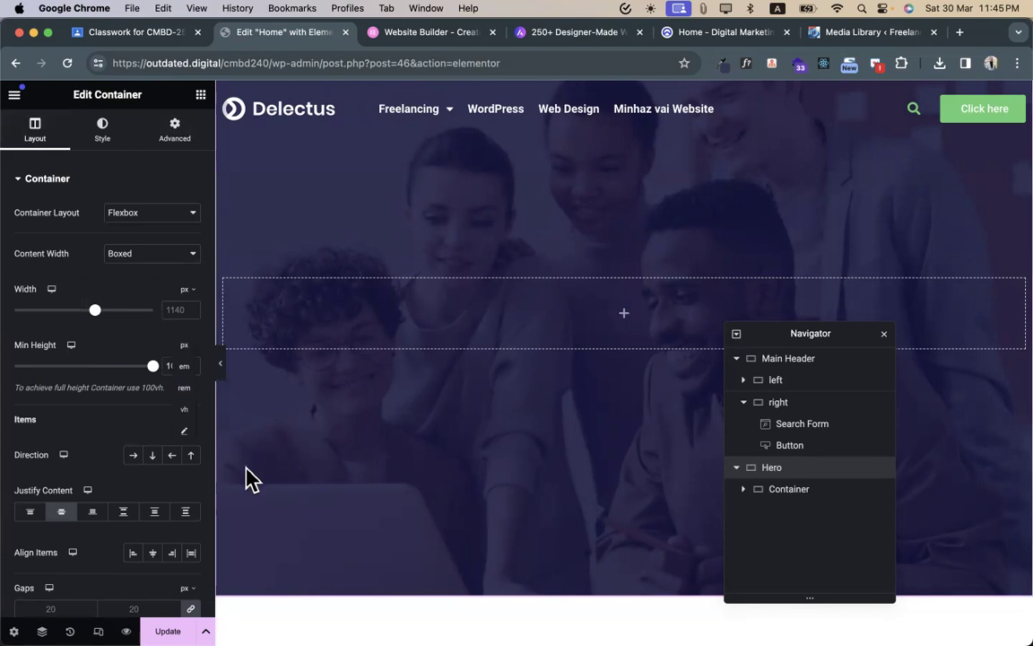
{"action": "left_click", "coordinate": [184, 346]}
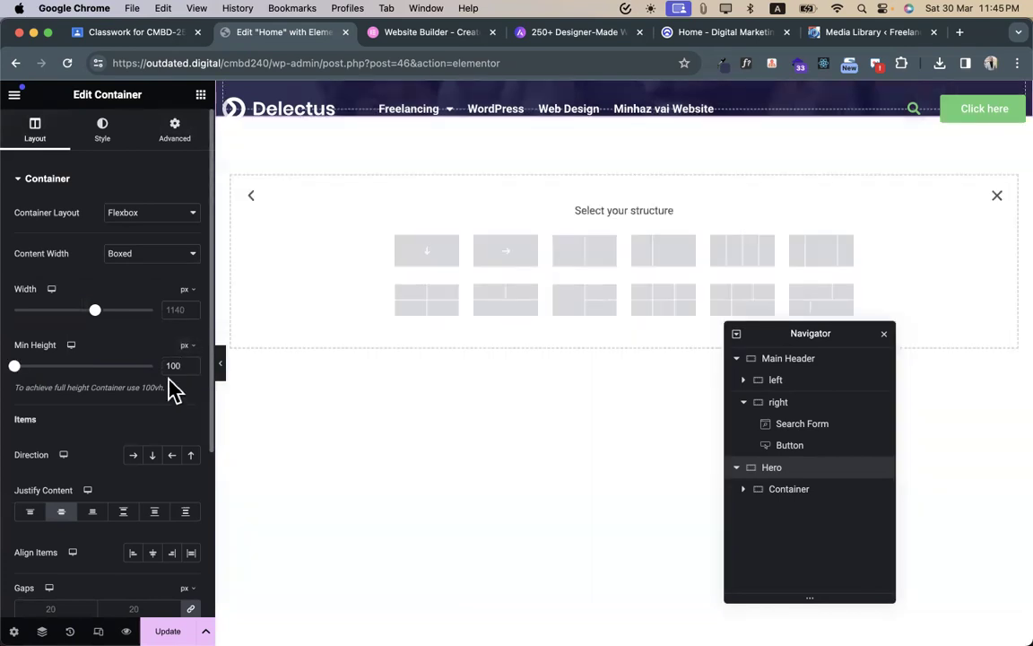
{"action": "left_click", "coordinate": [170, 365]}
{"action": "type", "text": "850"}
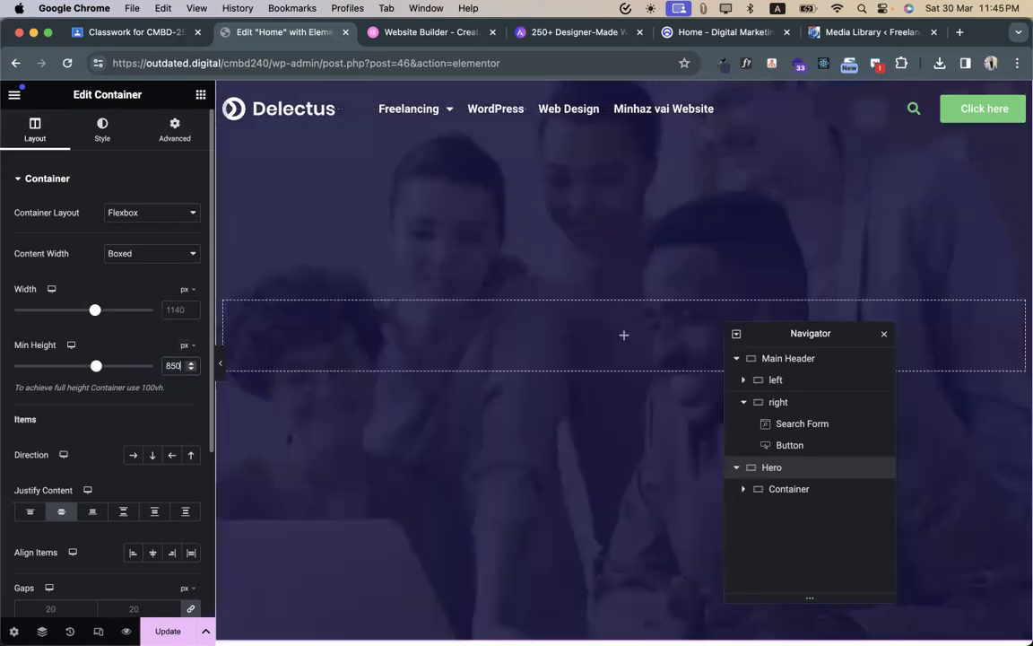
{"action": "key", "text": "BackSpace"}
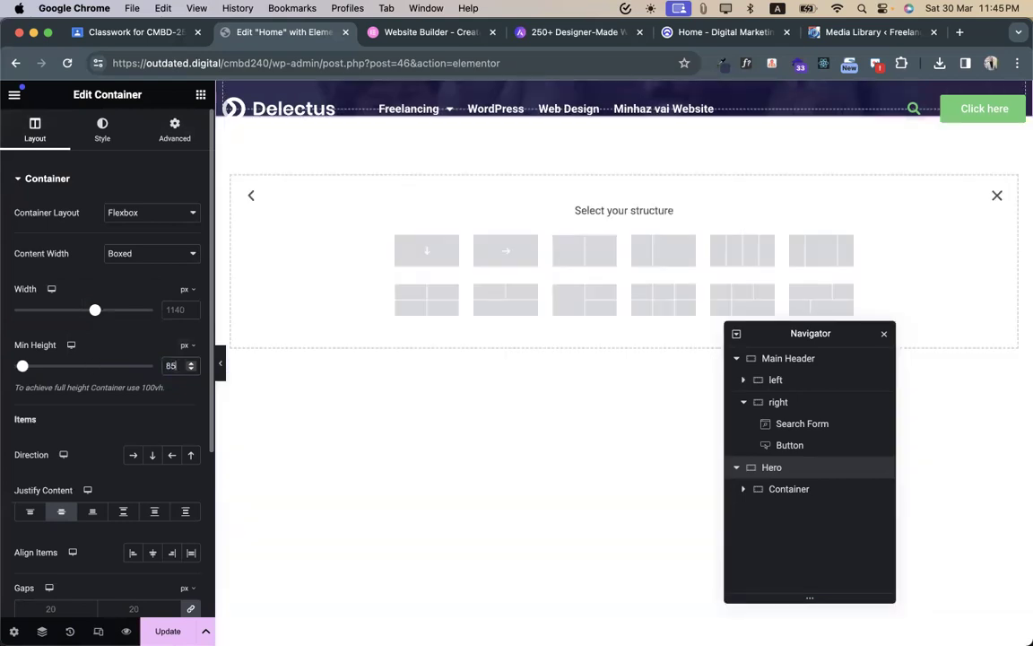
{"action": "type", "text": "0"}
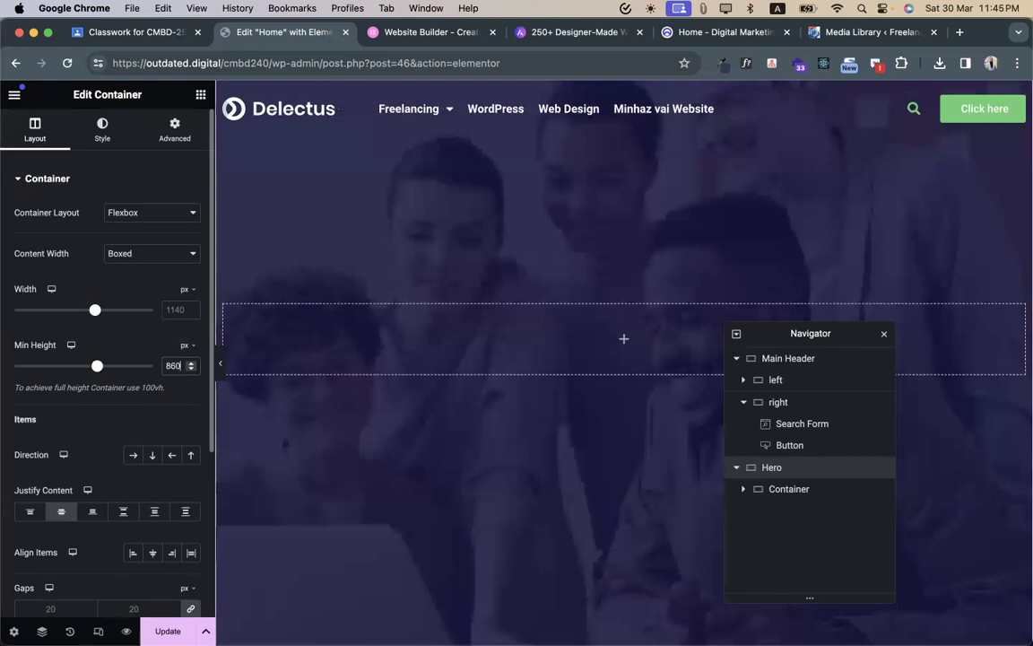
{"action": "left_click", "coordinate": [221, 364]}
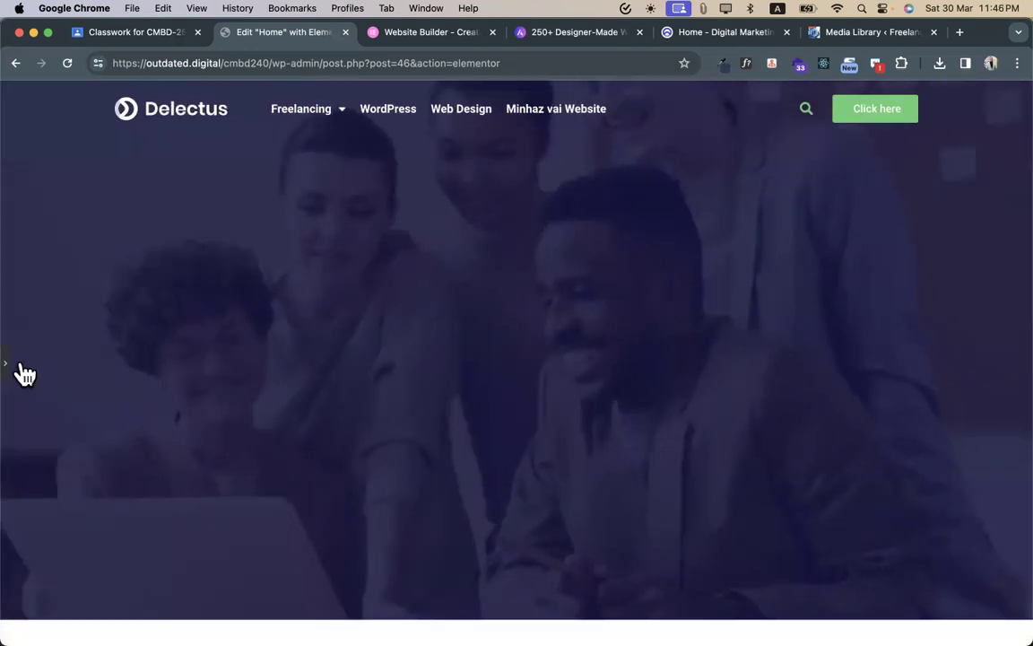
{"action": "left_click", "coordinate": [7, 366]}
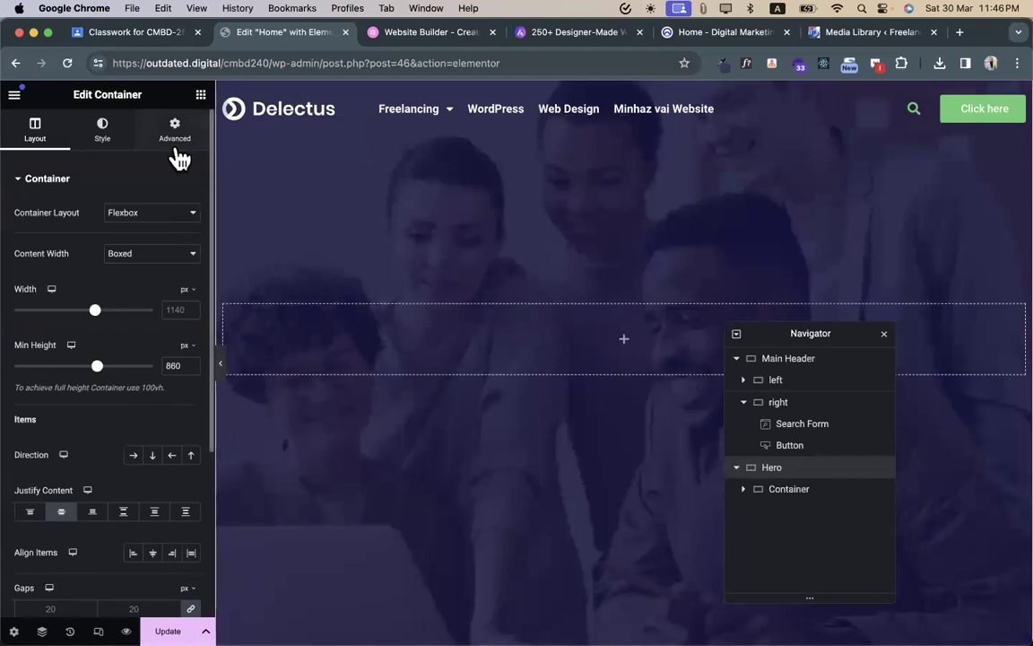
- Set the Hero container's minimum height to 900 px and preview the section at full width
{"action": "double_click", "coordinate": [169, 366]}
{"action": "type", "text": "900"}
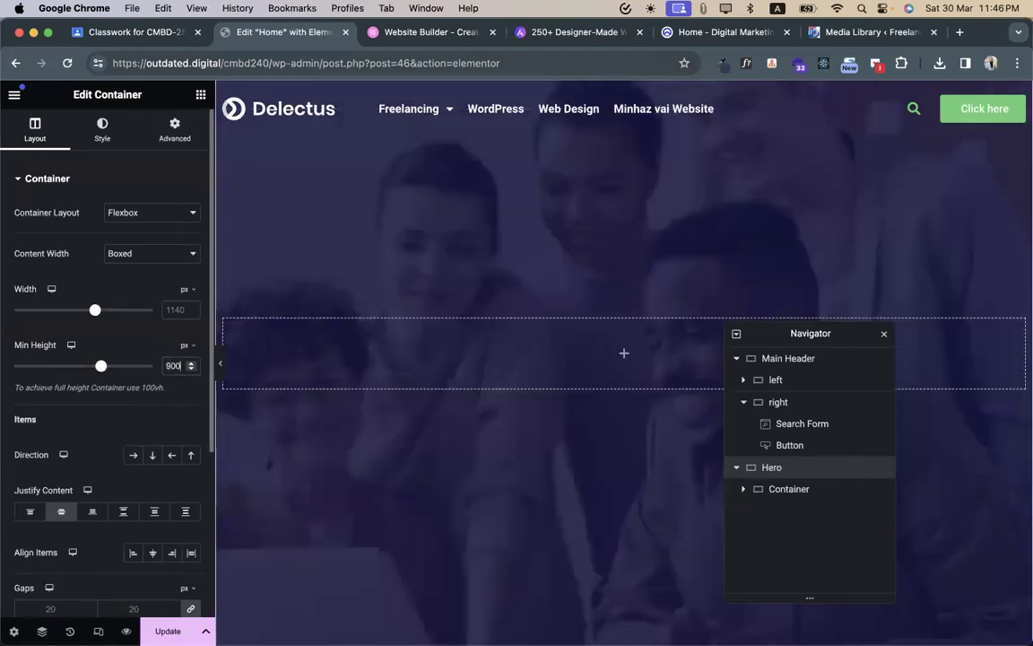
{"action": "left_click", "coordinate": [221, 367]}
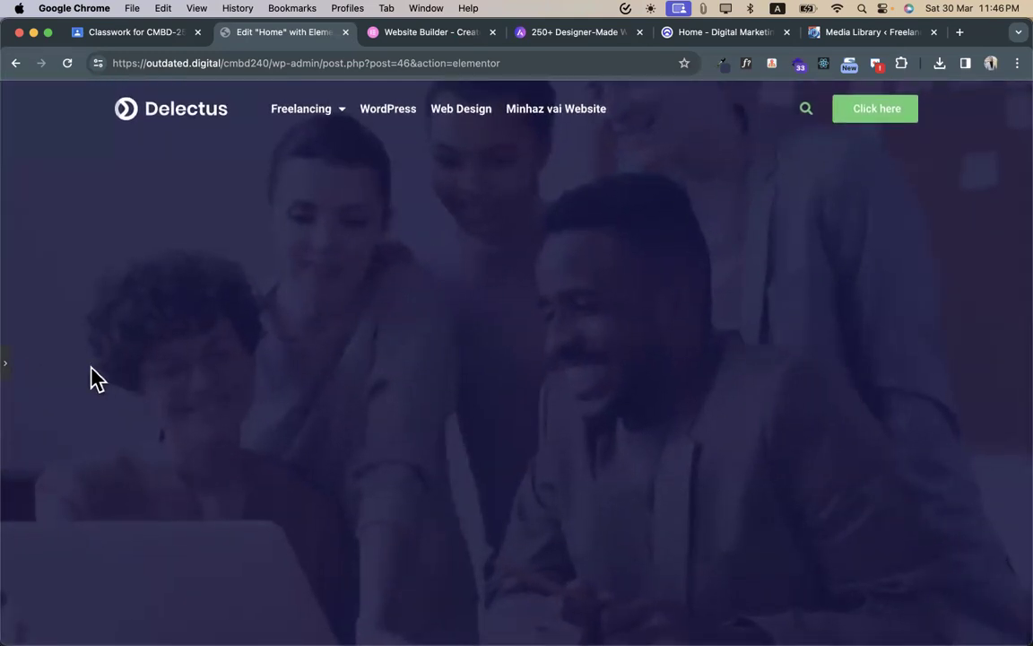
{"action": "left_click", "coordinate": [16, 367]}
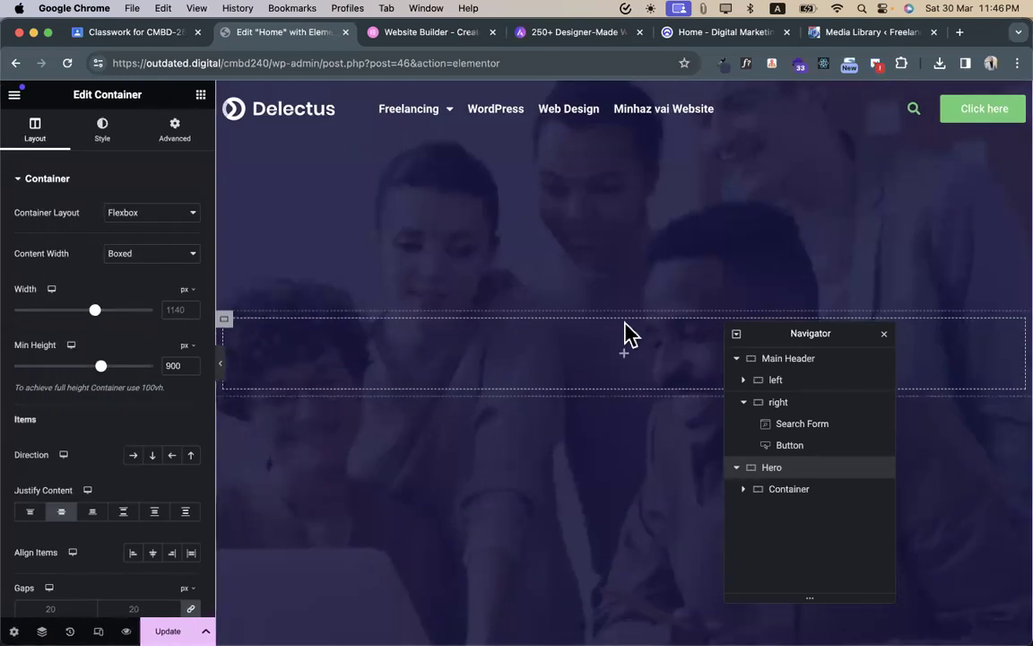
- Copy the "WELCOME TO DELECTUS" line from the demo page's hero and return to the Elementor editor
{"action": "left_click", "coordinate": [698, 36]}
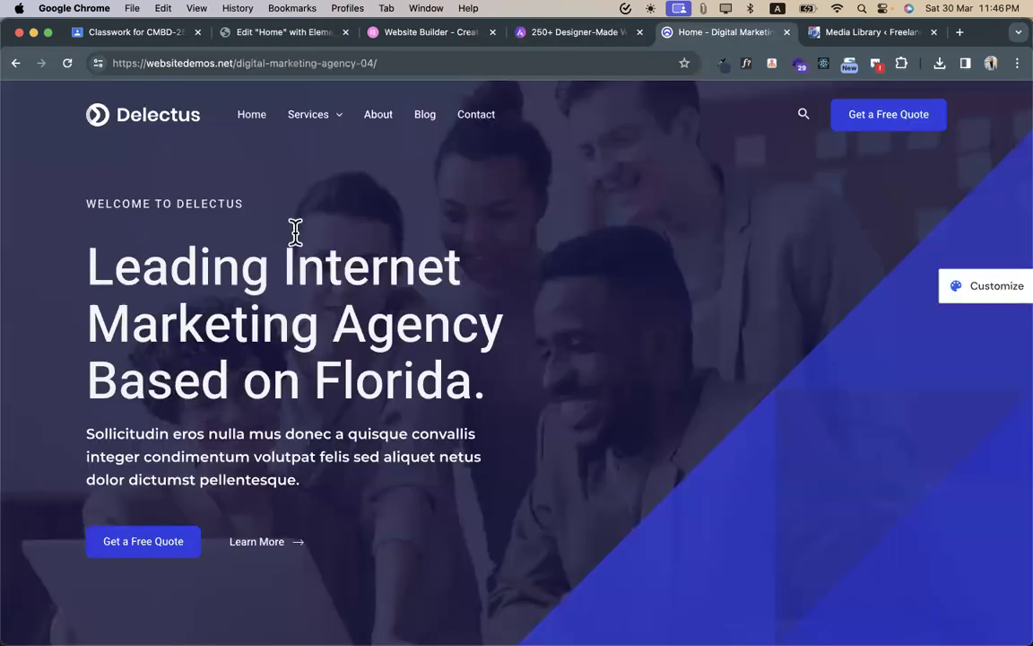
{"action": "triple_click", "coordinate": [172, 204]}
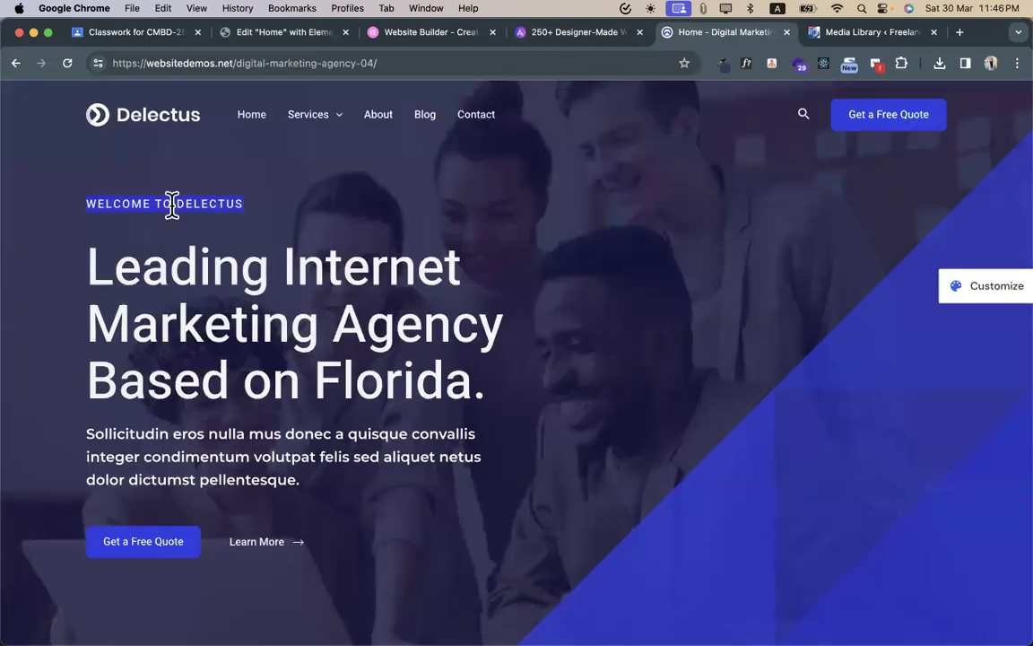
{"action": "left_click", "coordinate": [283, 32]}
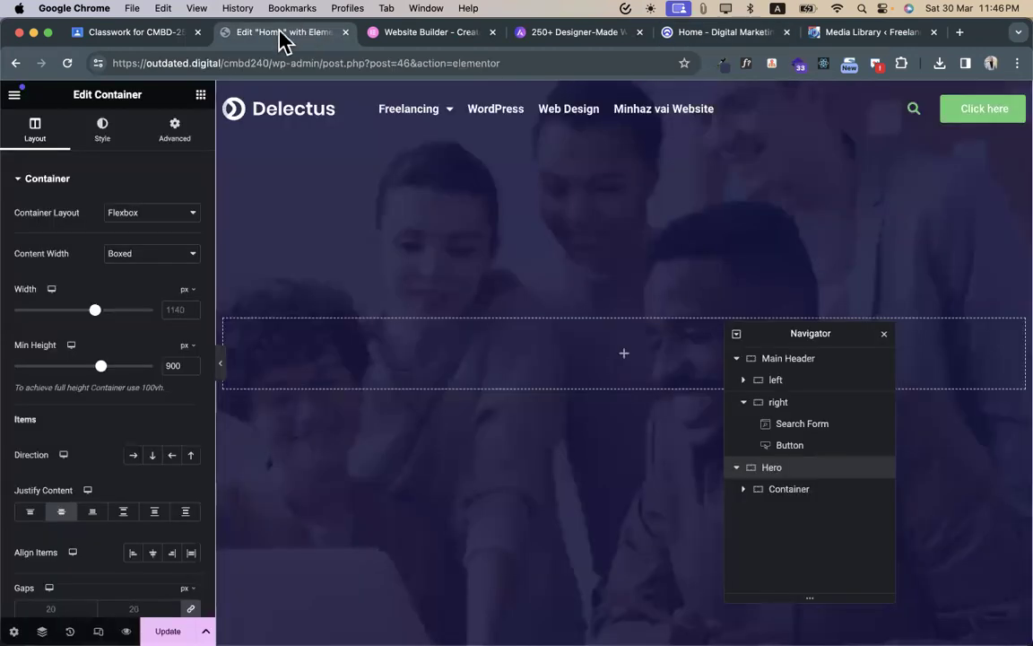
- Add an H3 Heading widget titled "WELCOME TO DELECTUS" to the container inside the Hero section
{"action": "left_click", "coordinate": [201, 97]}
{"action": "left_click_drag", "start_coordinate": [76, 413], "coordinate": [356, 363]}
{"action": "left_click", "coordinate": [144, 346]}
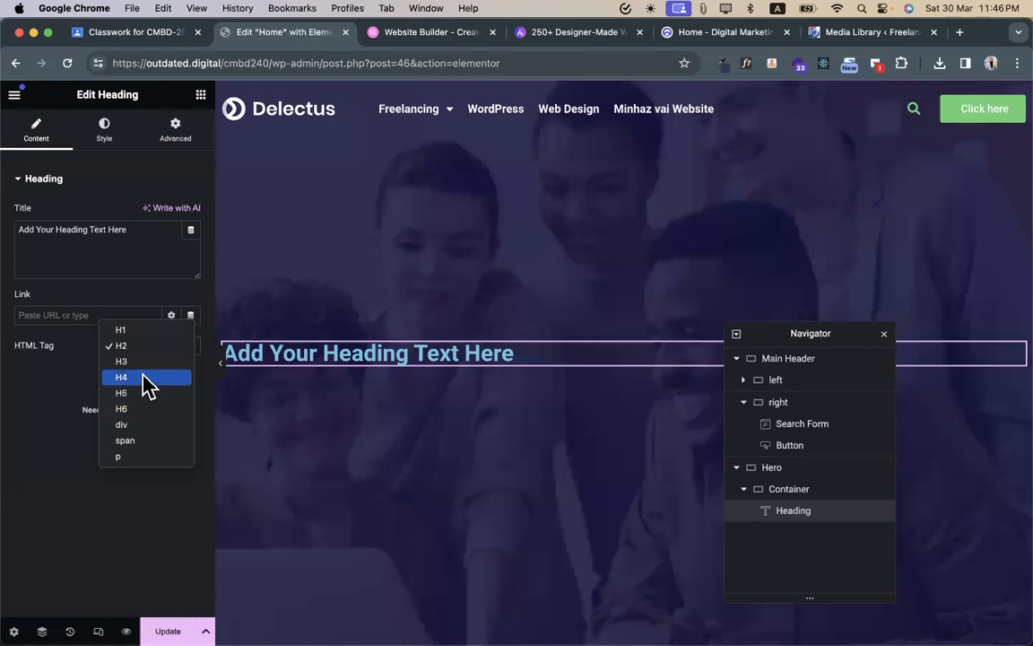
{"action": "left_click", "coordinate": [143, 361]}
{"action": "triple_click", "coordinate": [109, 235]}
{"action": "type", "text": "WELCOME TO DELECTUS"}
{"action": "key", "text": "Return"}
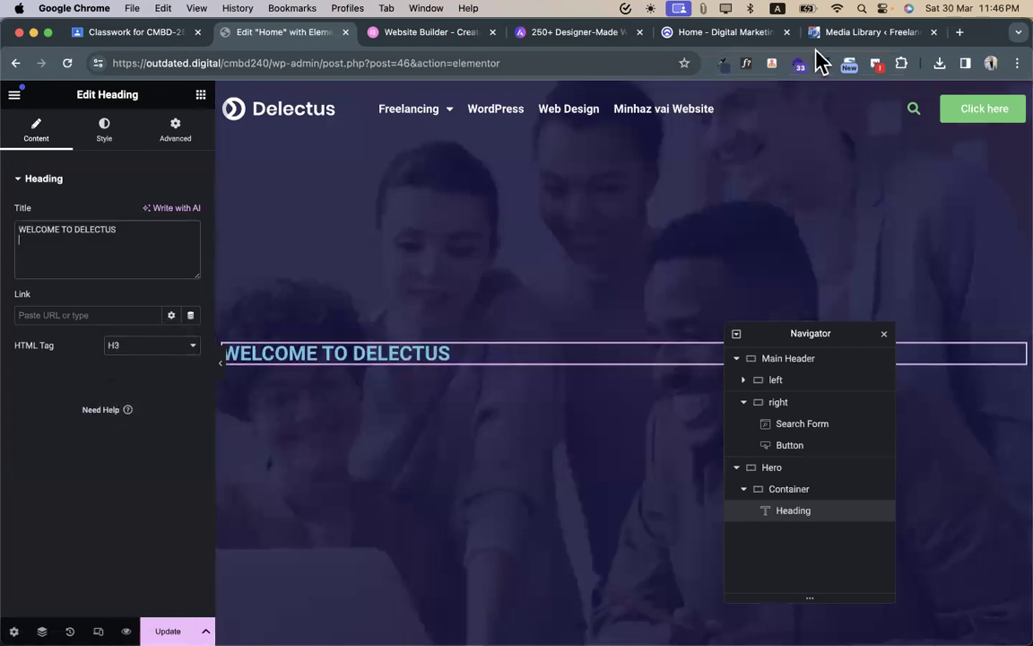
- Add a Heading widget above "WELCOME TO DELECTUS", titled "Leading Internet Marketing Agency Based on Florida." as copied from the demo page's hero
{"action": "left_click", "coordinate": [756, 32]}
{"action": "triple_click", "coordinate": [306, 357]}
{"action": "key", "text": "super+c"}
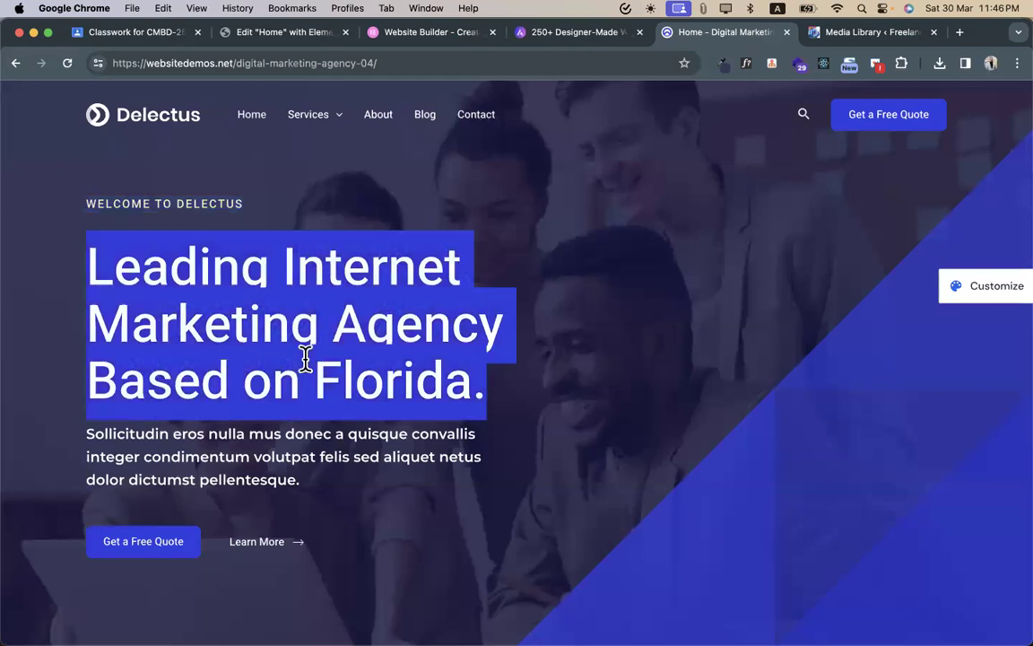
{"action": "left_click", "coordinate": [294, 36]}
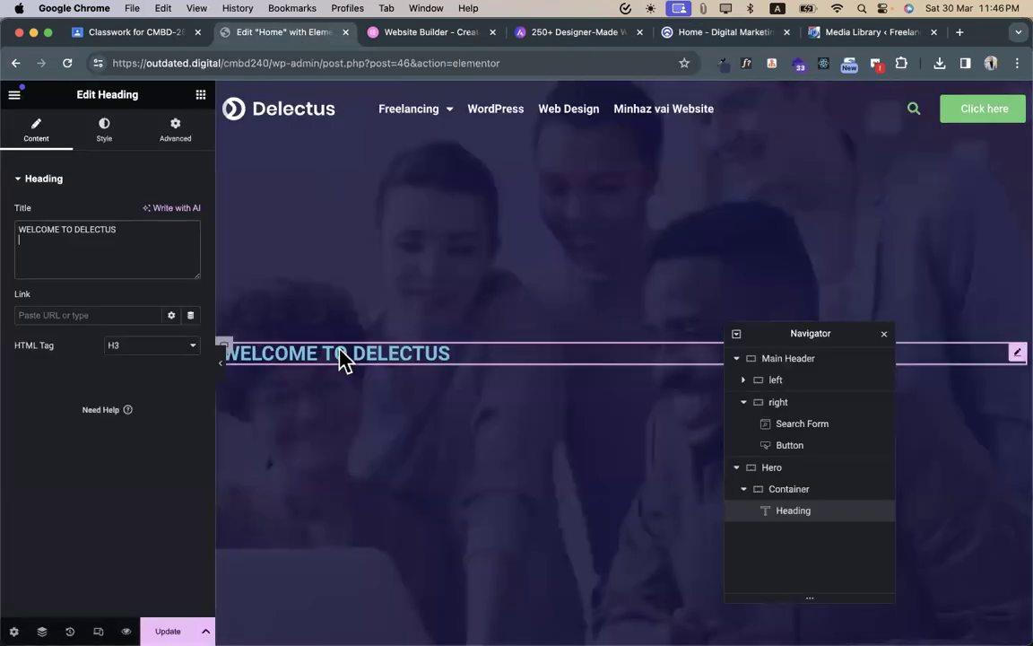
{"action": "left_click", "coordinate": [201, 95]}
{"action": "left_click_drag", "start_coordinate": [74, 415], "coordinate": [389, 350]}
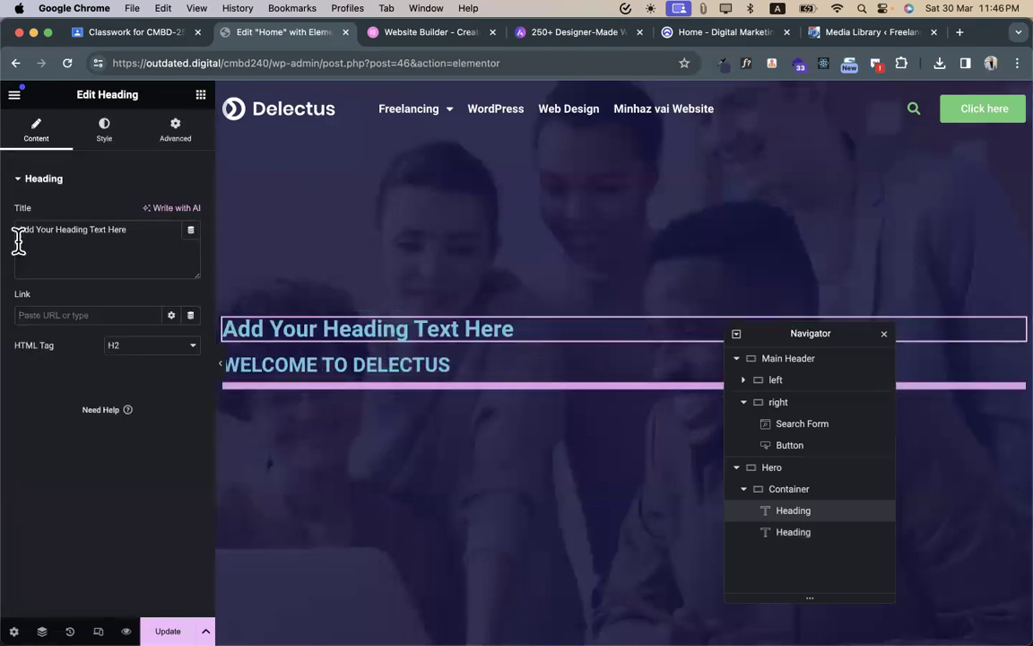
{"action": "triple_click", "coordinate": [55, 235]}
{"action": "key", "text": "super+v"}
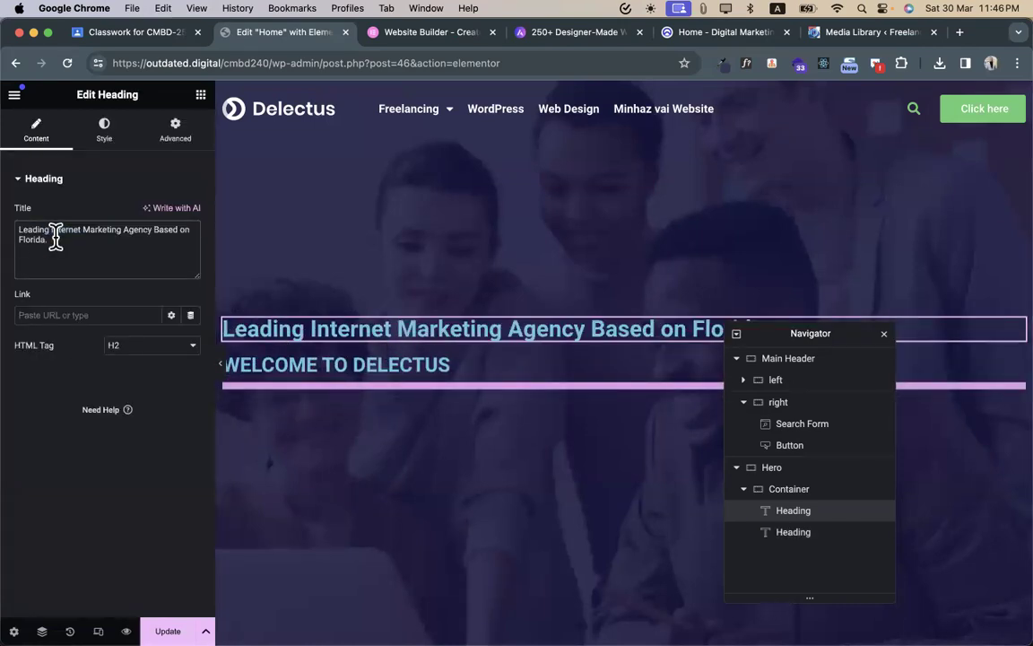
- Copy the "Sollicitudin eros nulla mus donec..." paragraph from the demo page's hero and return to the Elementor editor
{"action": "left_click", "coordinate": [749, 36]}
{"action": "triple_click", "coordinate": [265, 479]}
{"action": "key", "text": "super+c"}
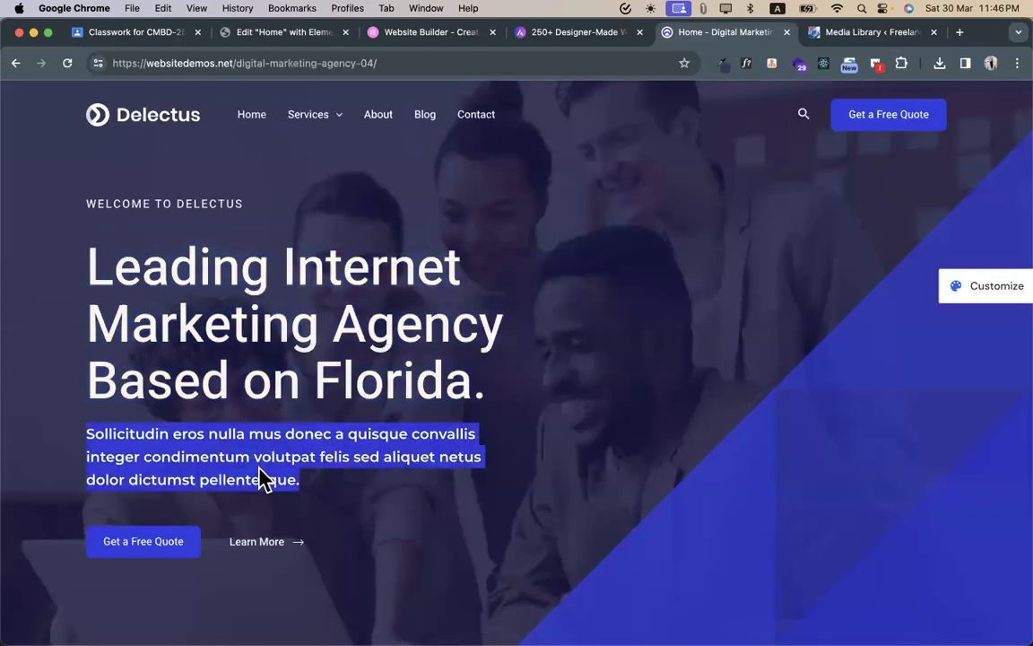
{"action": "left_click", "coordinate": [287, 35]}
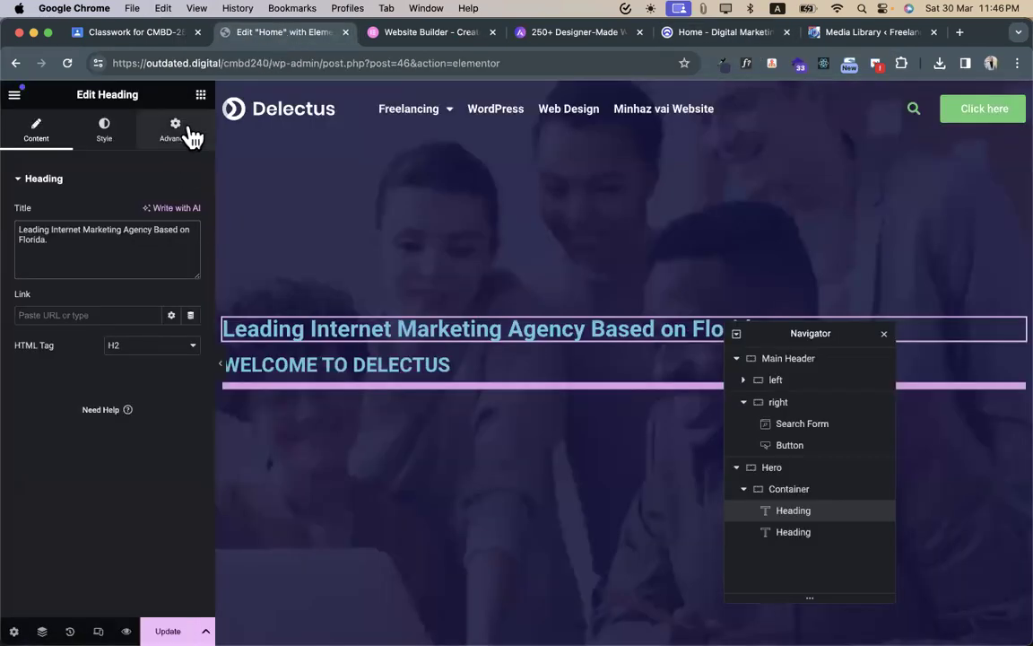
{"action": "left_click", "coordinate": [201, 95]}
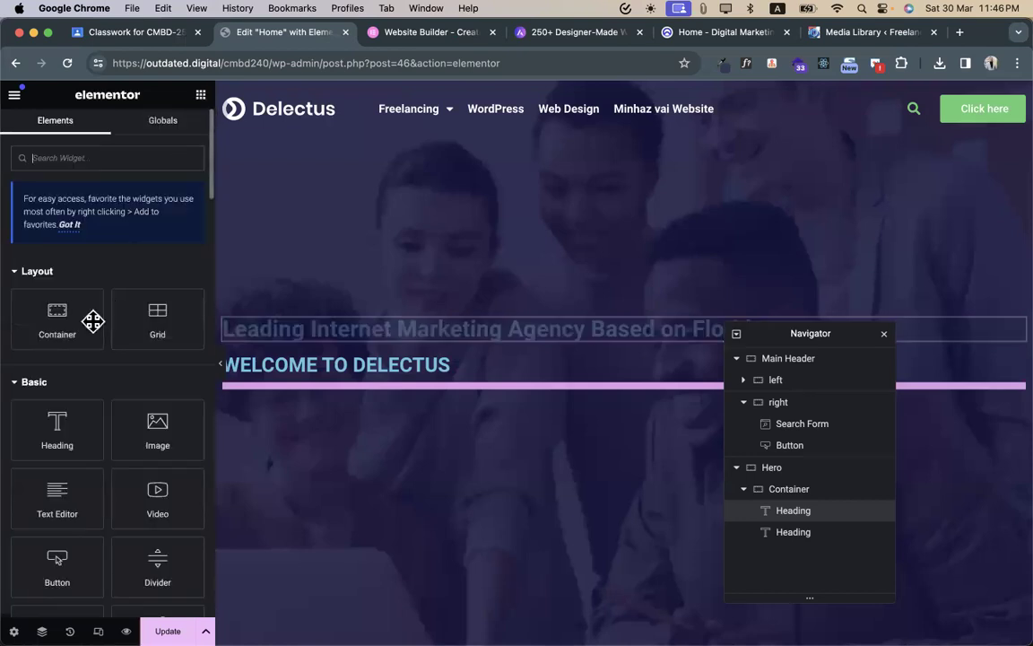
- Duplicate the "Leading Internet Marketing Agency" heading, replace the copy's title with the copied Sollicitudin paragraph, and set its HTML tag to p
{"action": "right_click", "coordinate": [389, 332]}
{"action": "left_click", "coordinate": [405, 357]}
{"action": "left_click", "coordinate": [148, 267]}
{"action": "key", "text": "super+a"}
{"action": "key", "text": "super+v"}
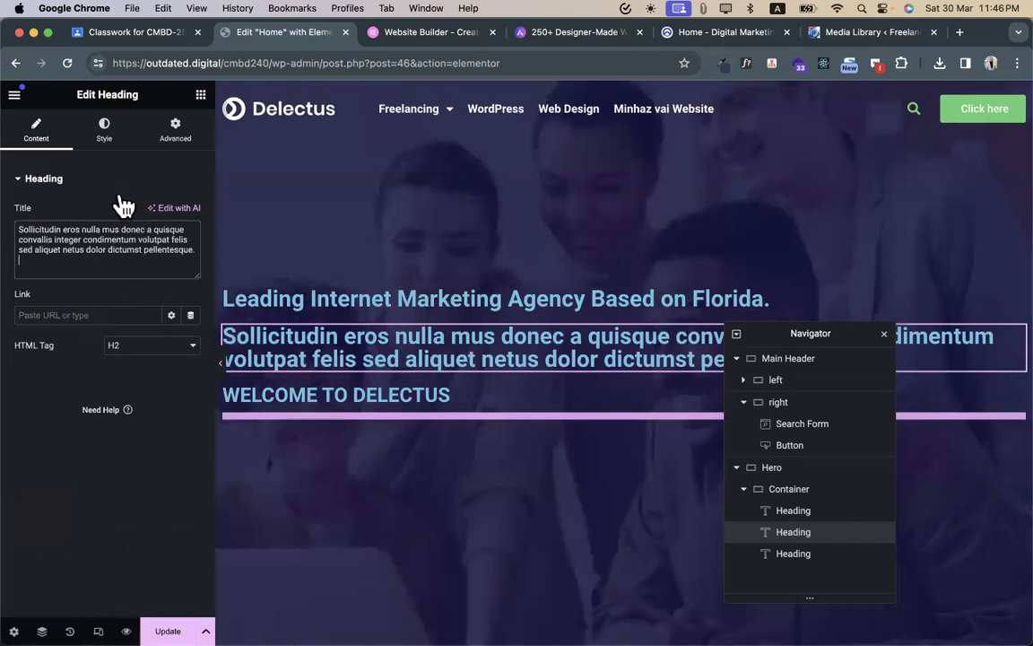
{"action": "left_click", "coordinate": [158, 346]}
{"action": "left_click", "coordinate": [162, 468]}
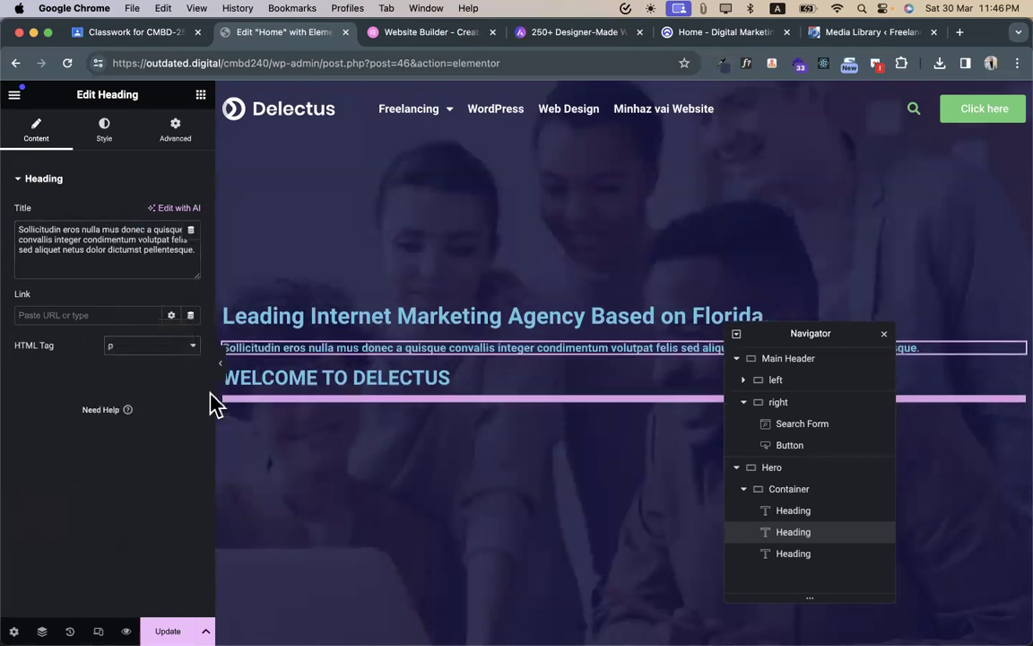
- Set the HTML tag of the "Leading Internet Marketing Agency Based on Florida." heading to H1
{"action": "left_click", "coordinate": [267, 321]}
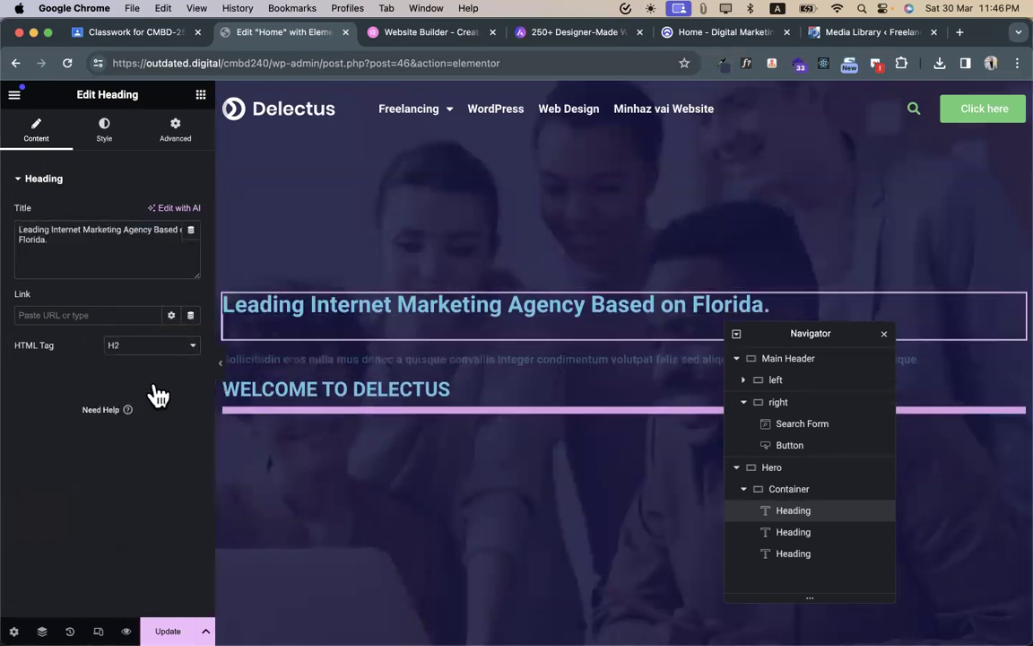
{"action": "left_click", "coordinate": [164, 345]}
{"action": "left_click", "coordinate": [162, 332]}
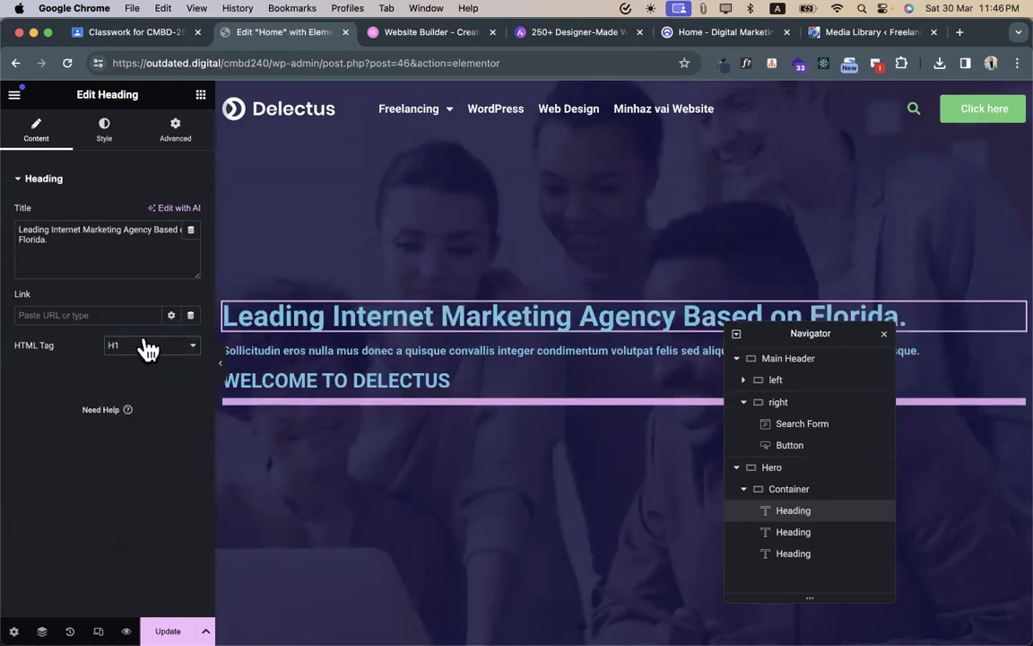
- Move the "WELCOME TO DELECTUS" heading above the H1 headline, as the first item in the Hero section's inner container
{"action": "left_click", "coordinate": [271, 351]}
{"action": "left_click", "coordinate": [267, 382]}
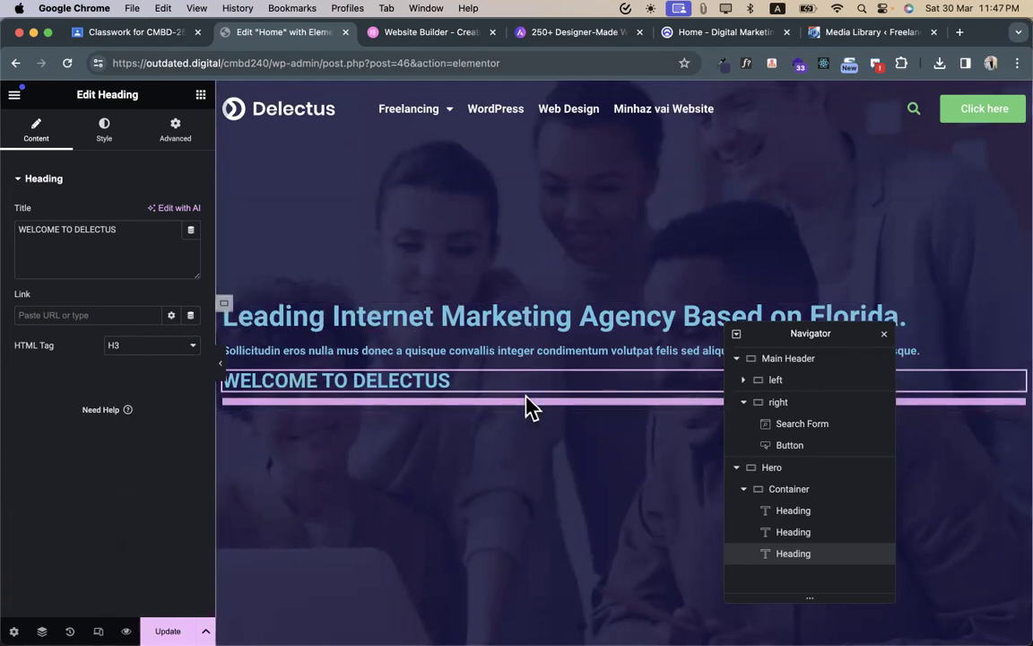
{"action": "left_click_drag", "start_coordinate": [542, 382], "coordinate": [536, 307]}
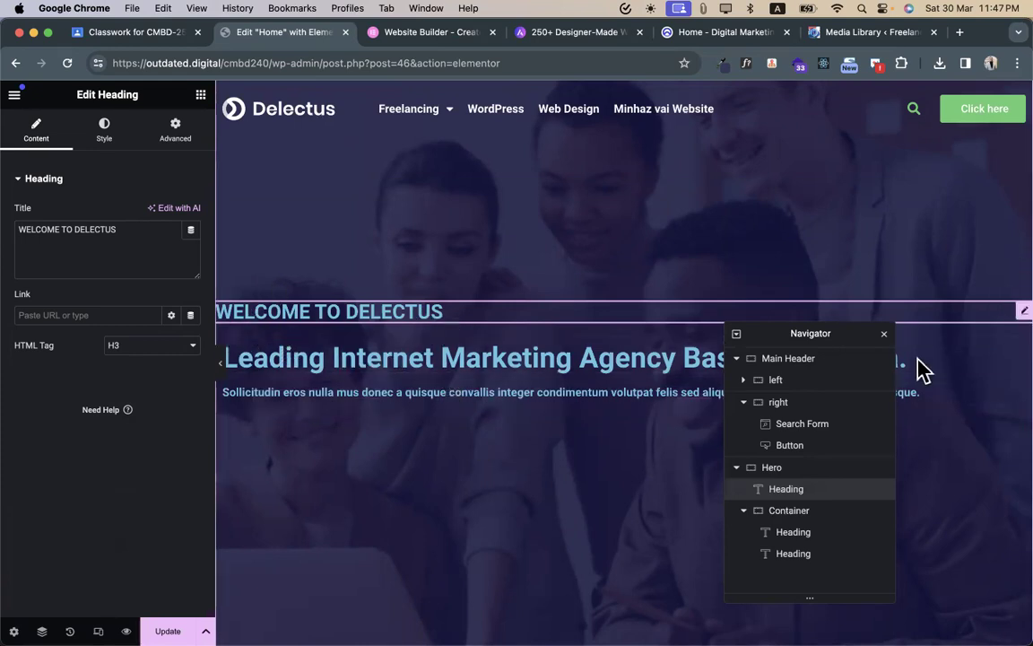
{"action": "left_click_drag", "start_coordinate": [770, 491], "coordinate": [733, 520]}
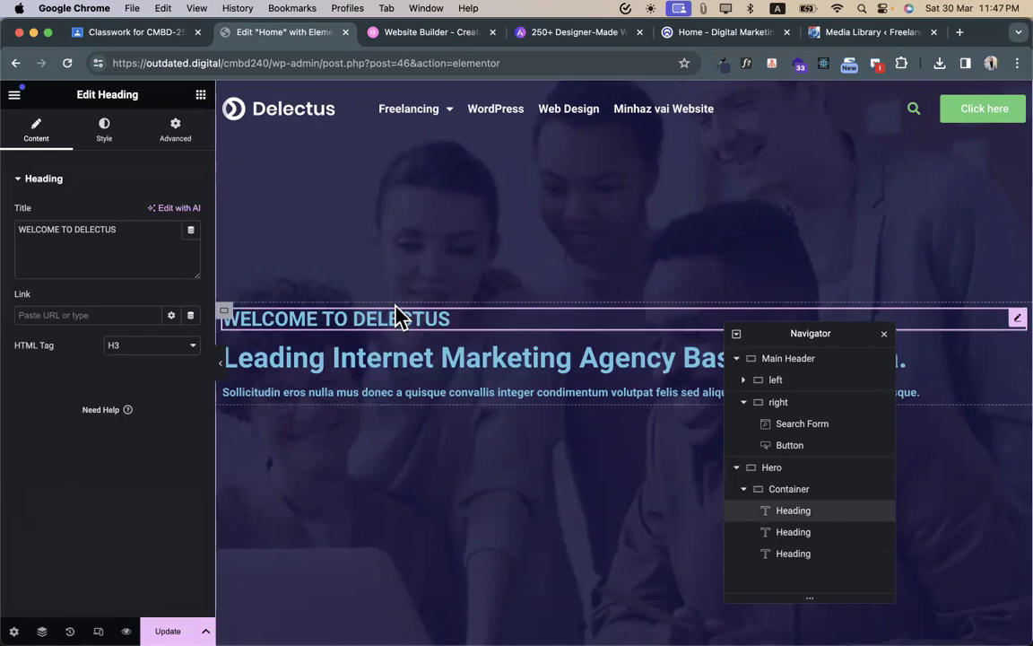
- Inspect the demo page's main headline with WhatFont and copy its color value, rgb(244, 244, 245)
{"action": "left_click", "coordinate": [448, 368]}
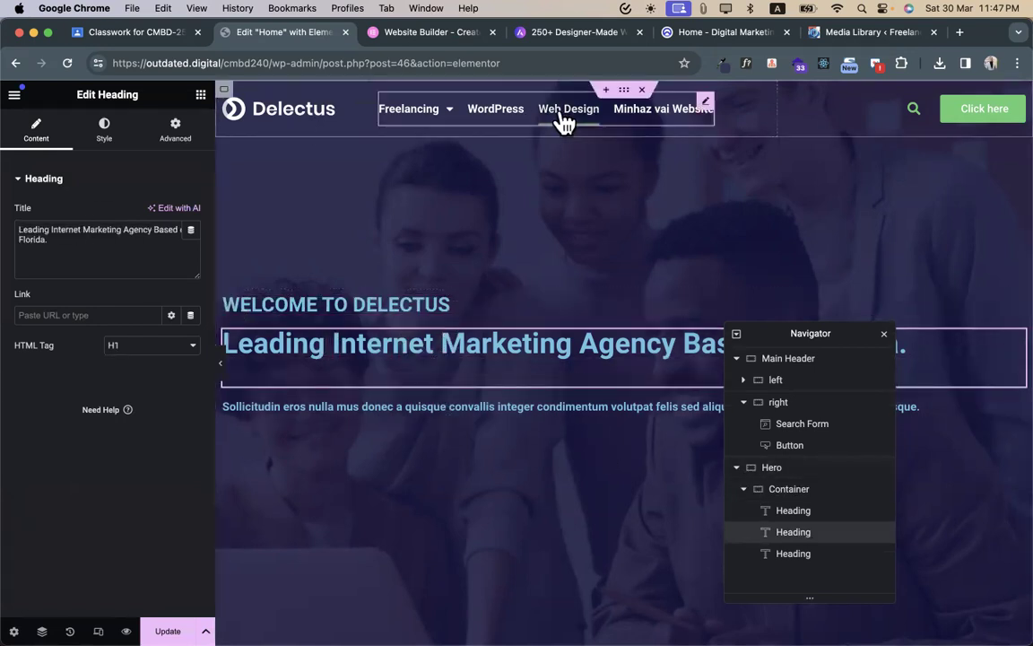
{"action": "left_click", "coordinate": [737, 30]}
{"action": "left_click", "coordinate": [748, 65]}
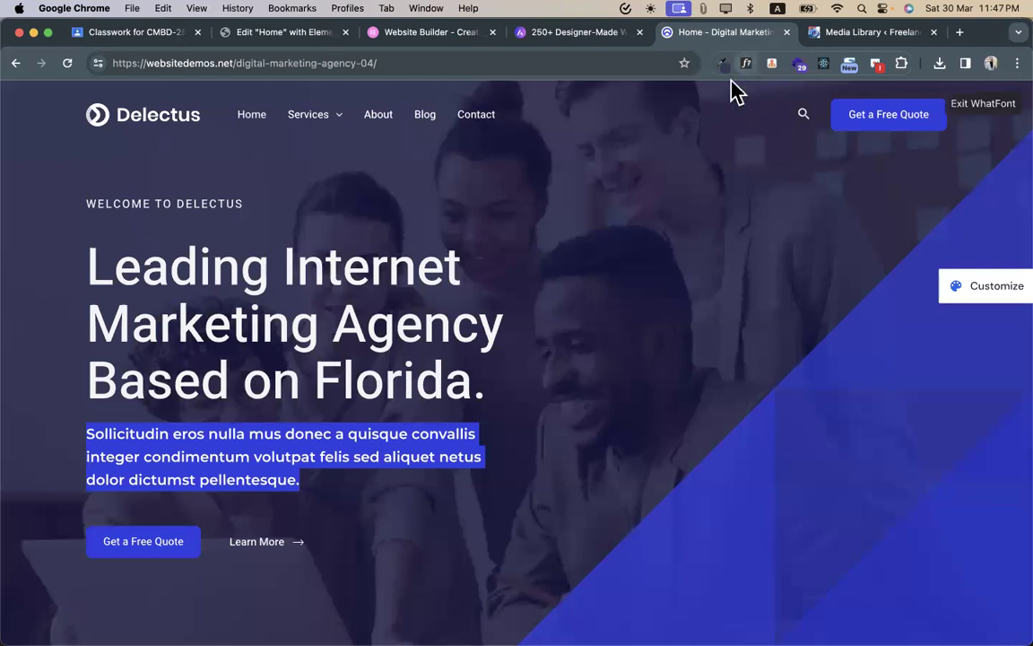
{"action": "left_click", "coordinate": [415, 267]}
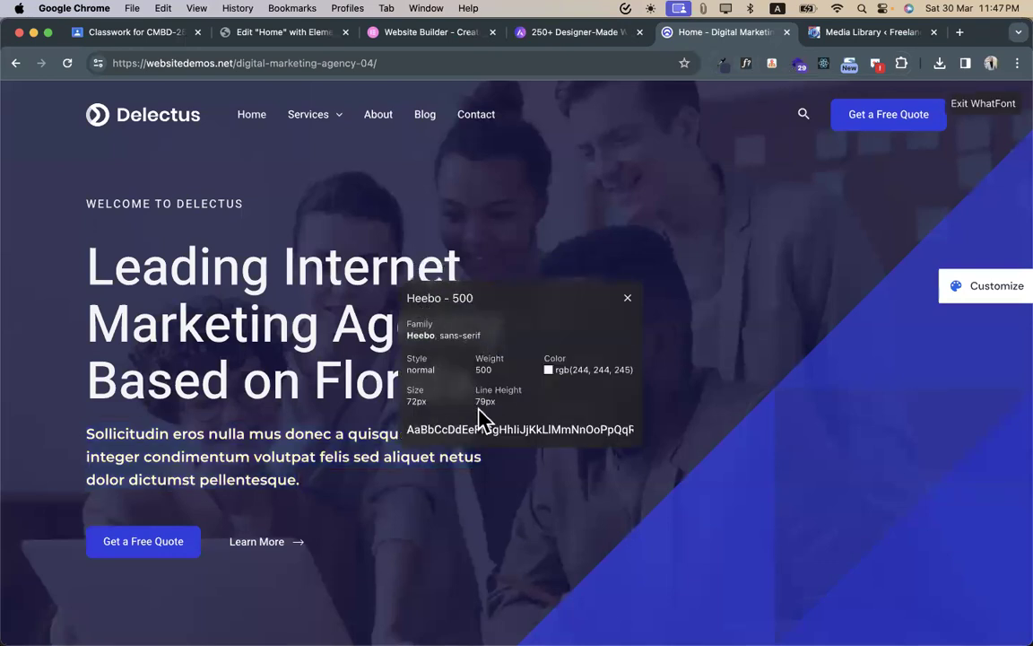
{"action": "triple_click", "coordinate": [566, 369]}
{"action": "key", "text": "super+c"}
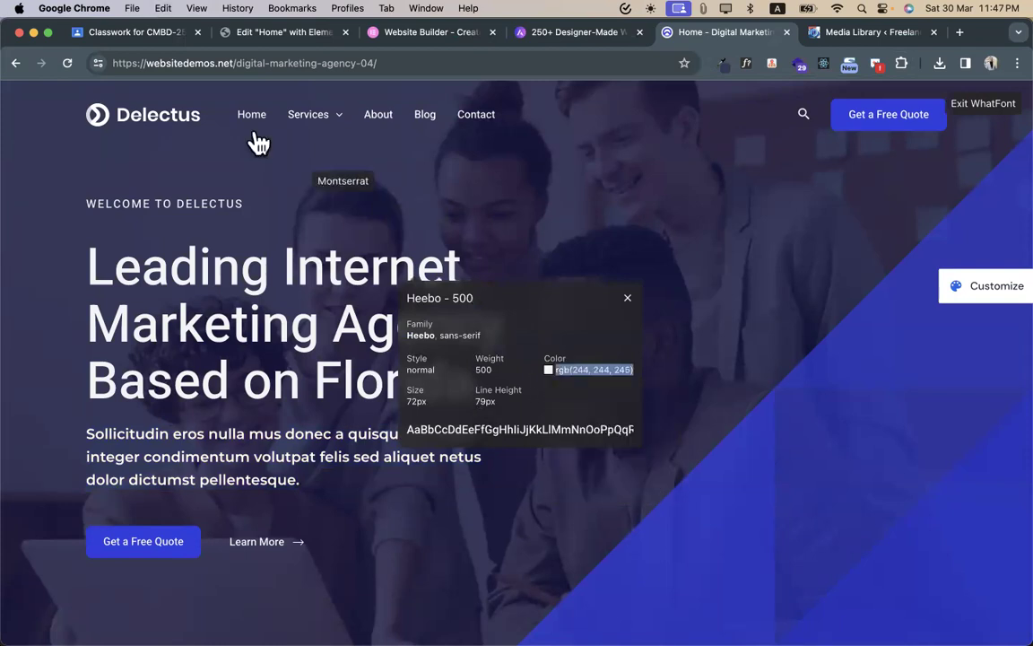
- Set the H1 headline's typography in the Elementor editor to Heebo, size 72 px, with a 79 px line height
{"action": "left_click", "coordinate": [240, 24]}
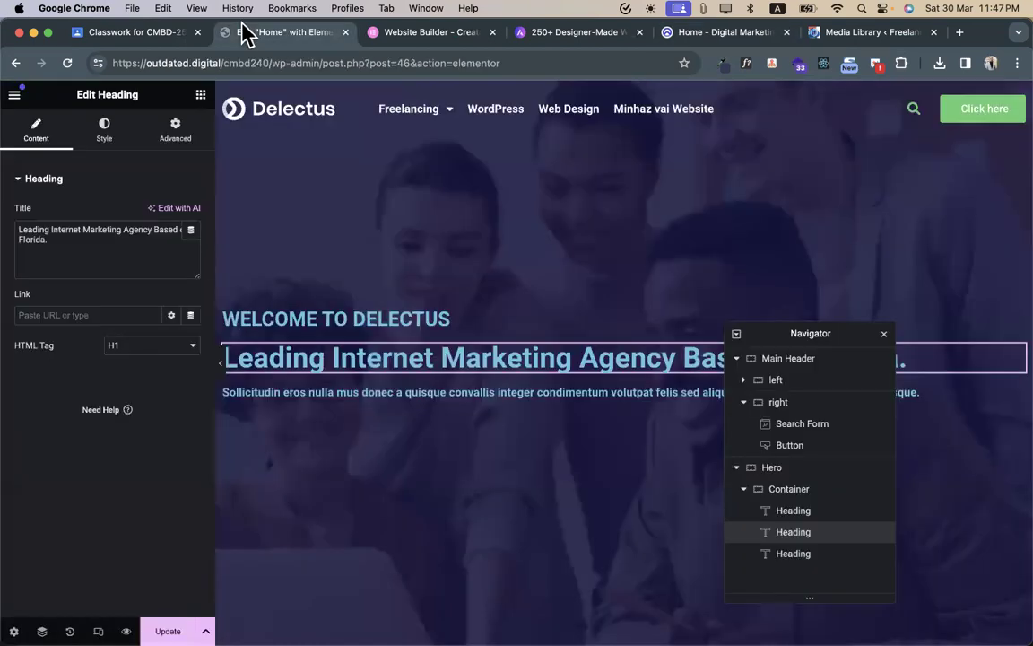
{"action": "left_click", "coordinate": [105, 135]}
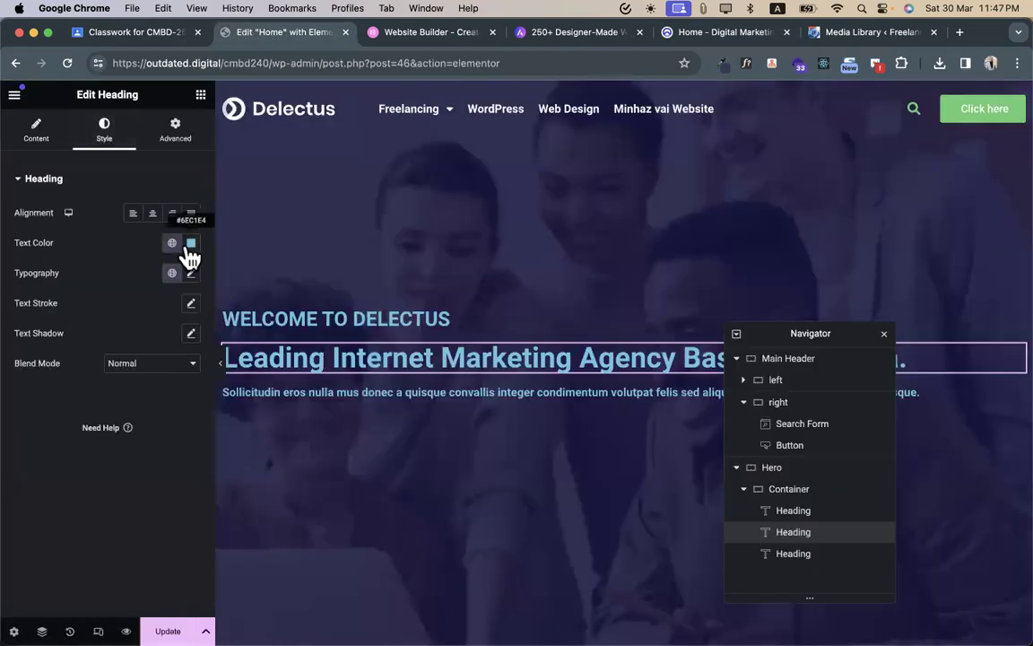
{"action": "left_click", "coordinate": [190, 273]}
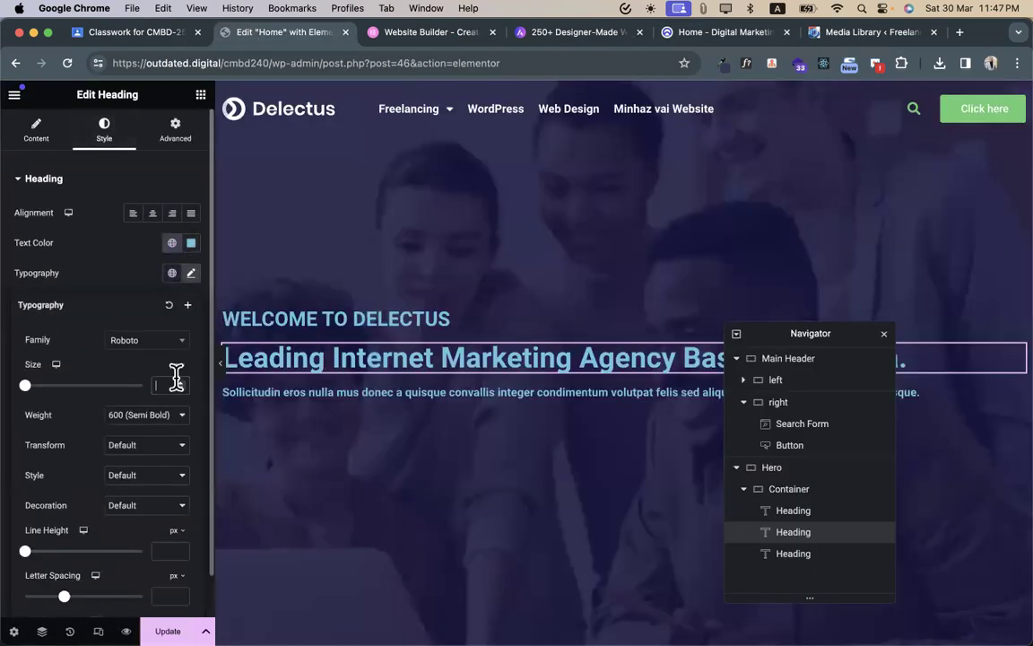
{"action": "left_click", "coordinate": [177, 377]}
{"action": "type", "text": "72"}
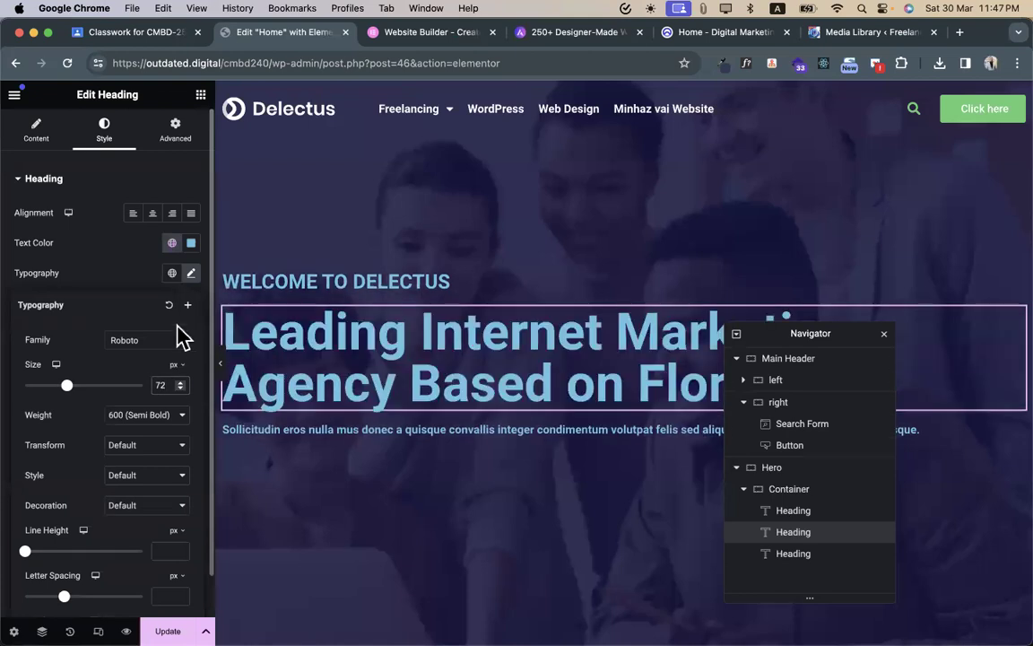
{"action": "left_click", "coordinate": [144, 341]}
{"action": "type", "text": "heeb"}
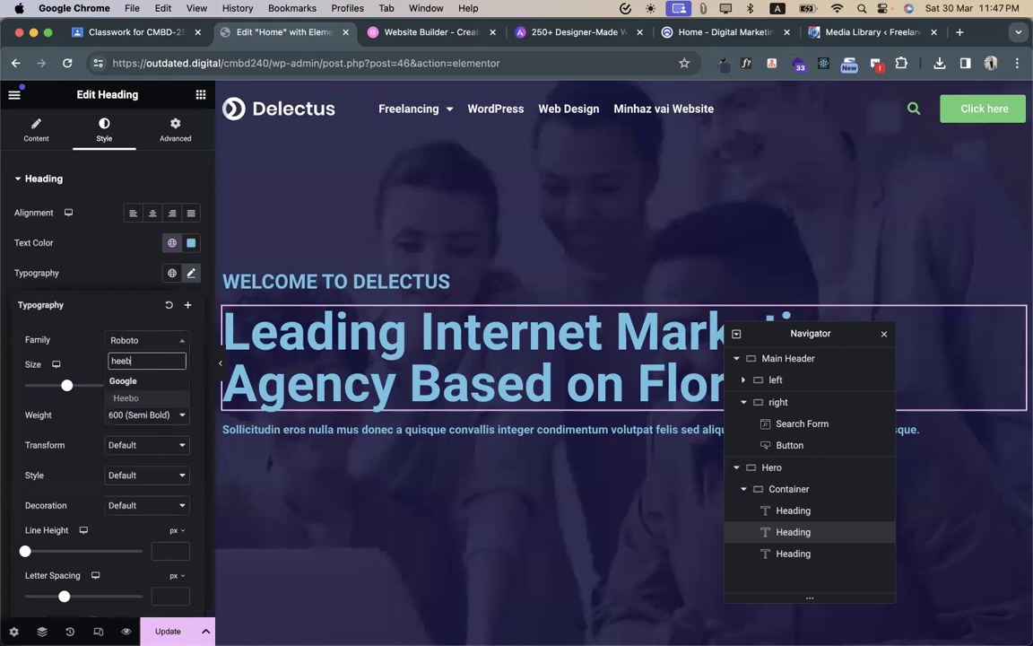
{"action": "left_click", "coordinate": [127, 399]}
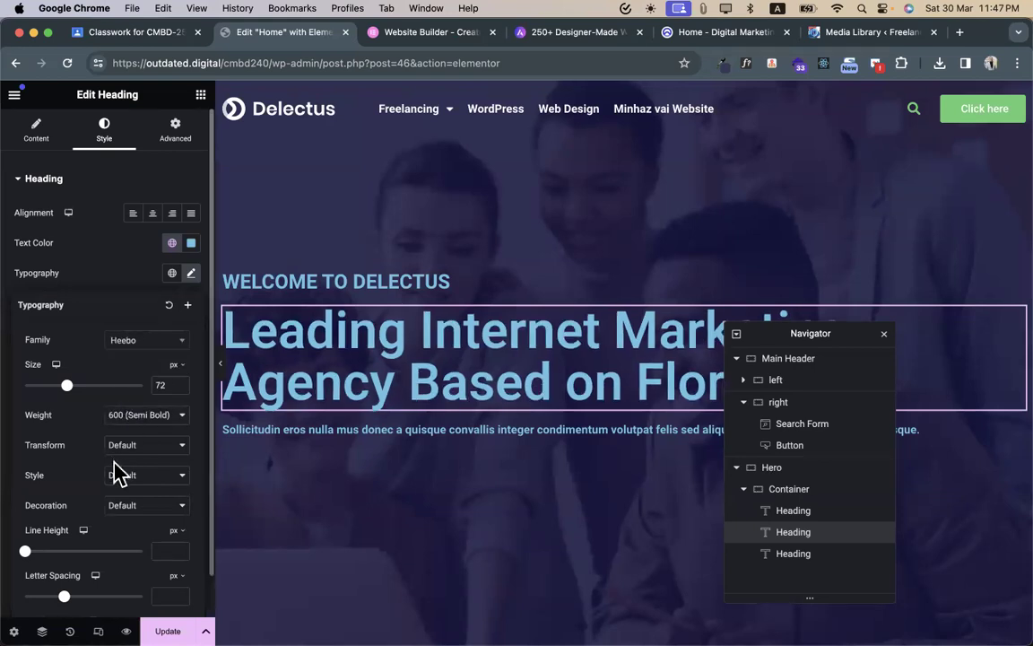
{"action": "left_click", "coordinate": [165, 549]}
{"action": "type", "text": "79"}
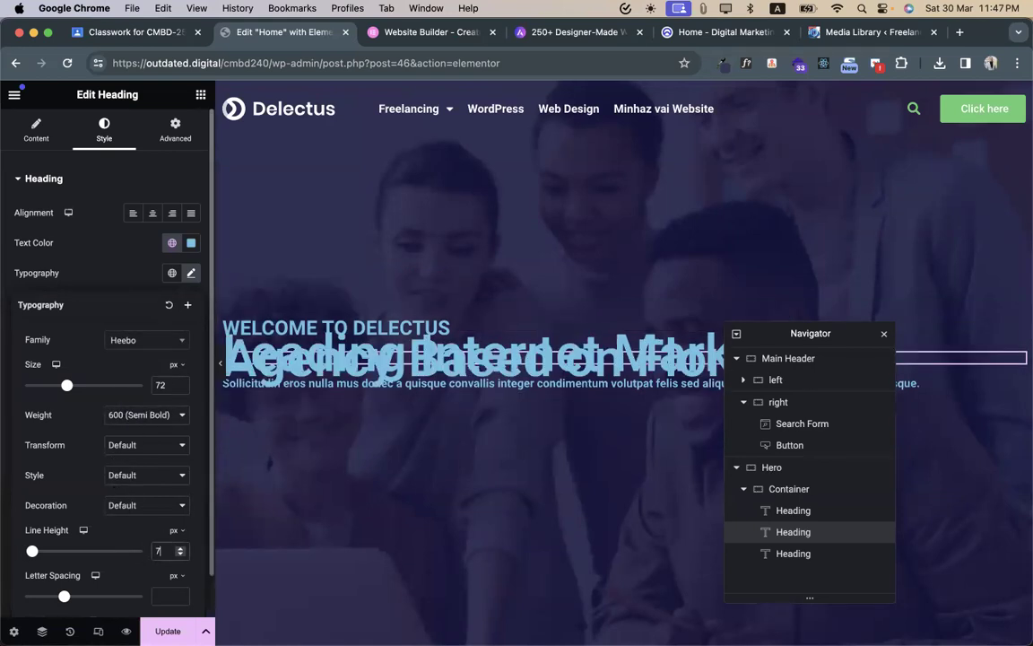
- Set the H1 headline's text color to #FFFFFF and save it as a new global color named "white"
{"action": "left_click", "coordinate": [173, 242]}
{"action": "left_click", "coordinate": [191, 243]}
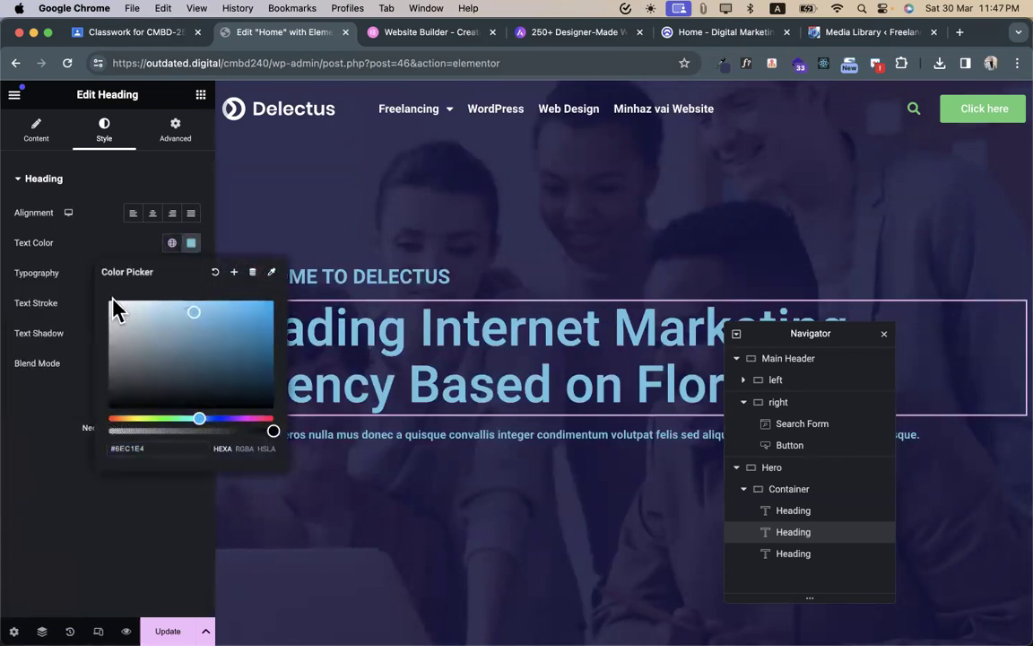
{"action": "left_click_drag", "start_coordinate": [98, 300], "coordinate": [176, 266]}
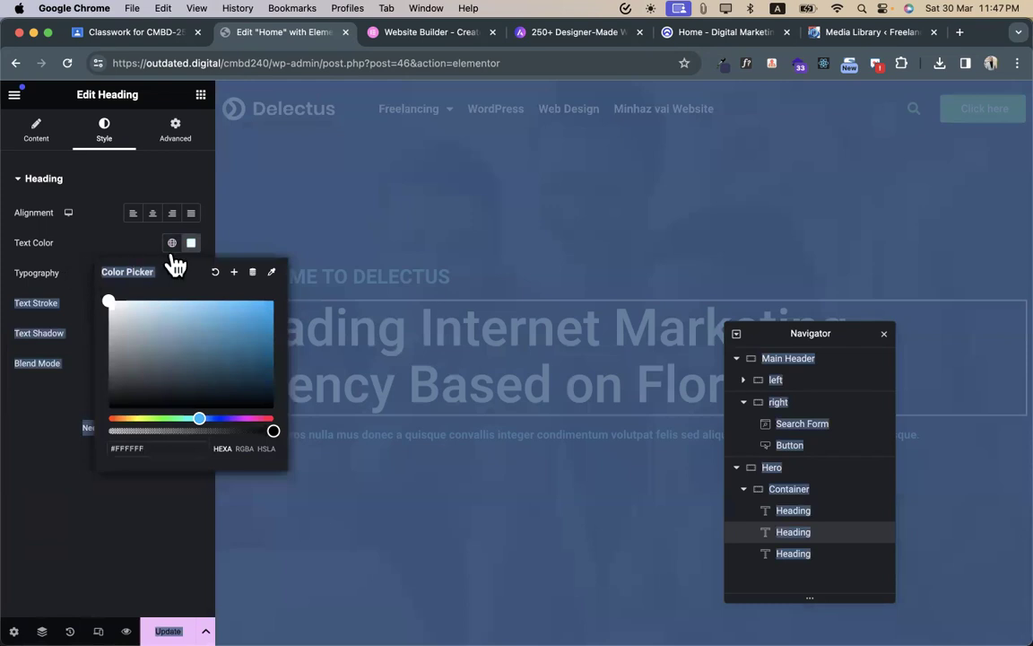
{"action": "left_click", "coordinate": [235, 271]}
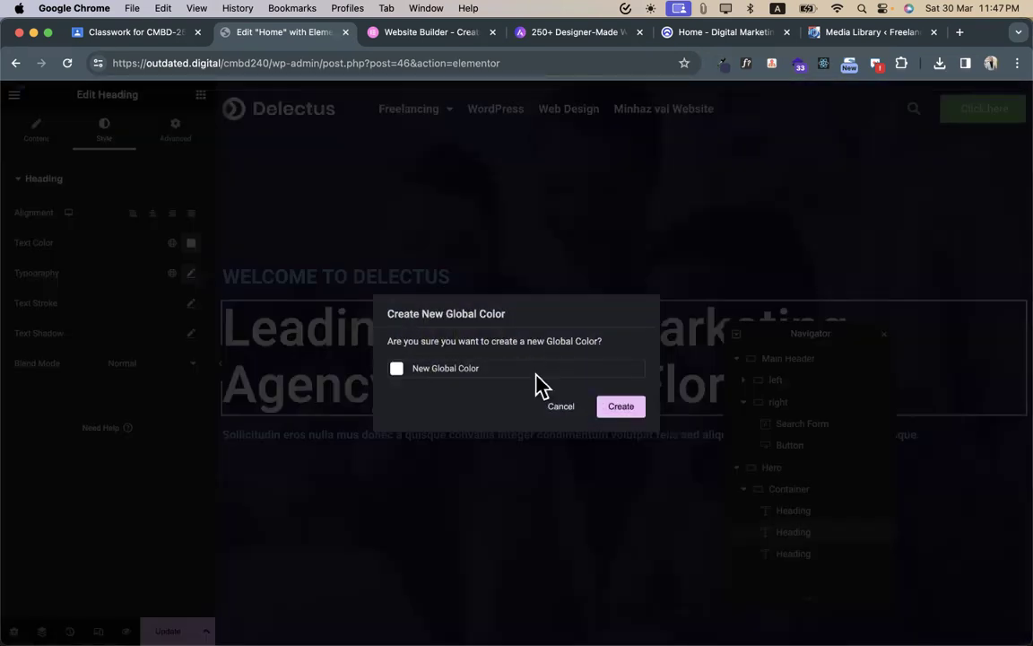
{"action": "triple_click", "coordinate": [542, 367]}
{"action": "type", "text": "white"}
{"action": "left_click", "coordinate": [622, 408]}
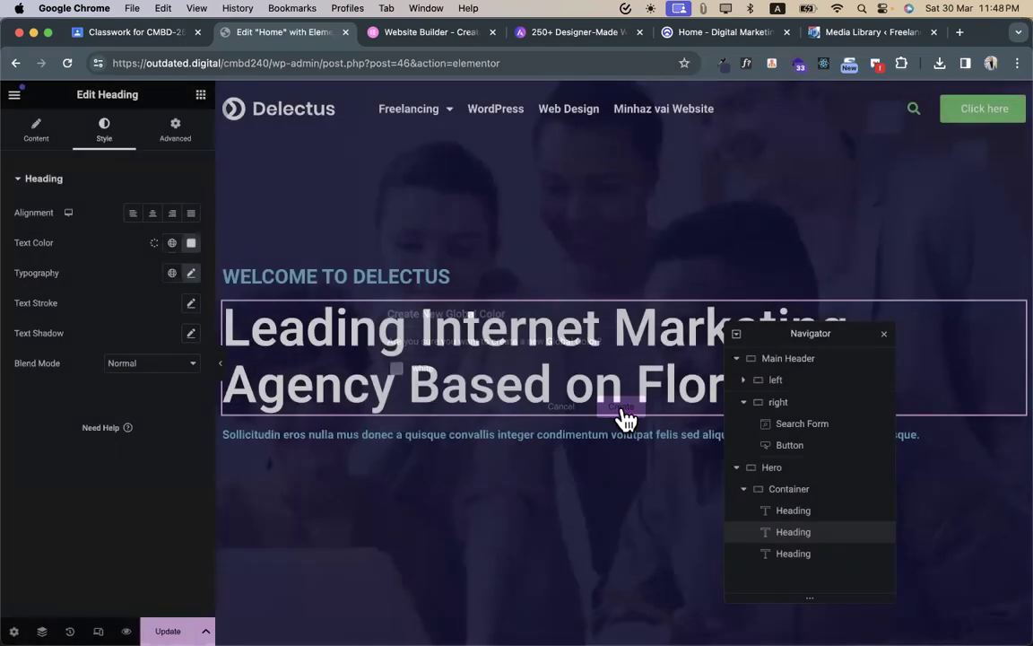
- Close the Navigator and set the "WELCOME TO DELECTUS" heading's text color to #FFFFFF
{"action": "left_click", "coordinate": [883, 335]}
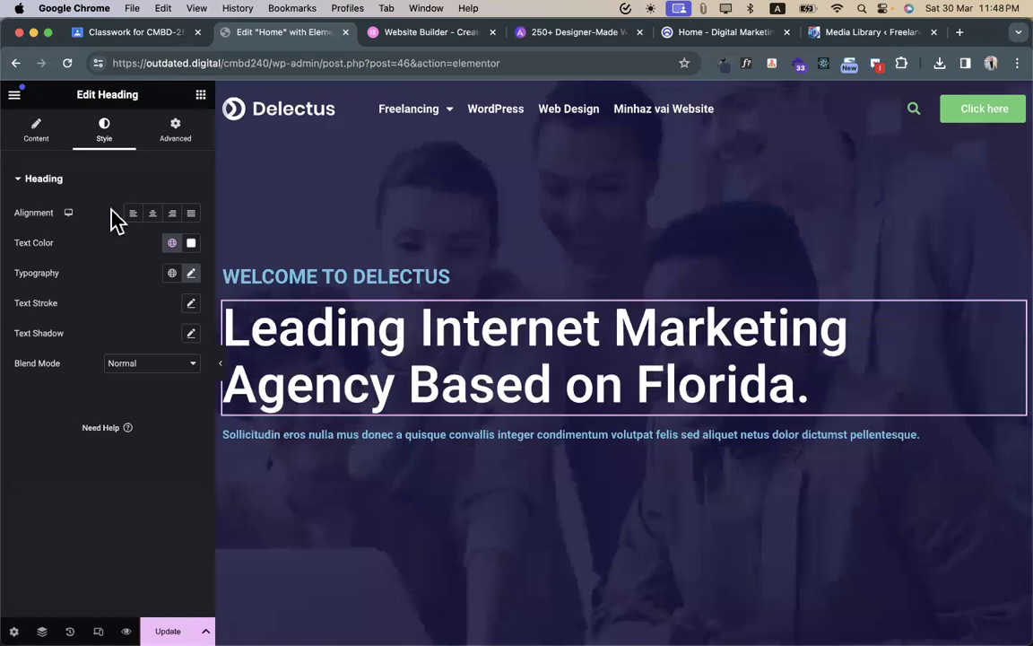
{"action": "left_click", "coordinate": [482, 277]}
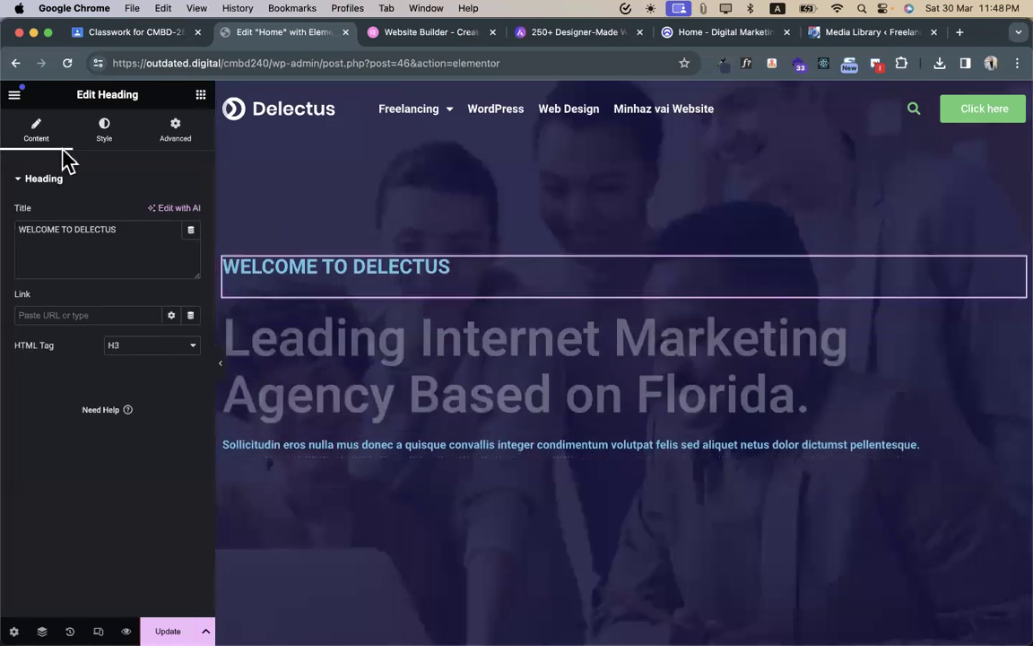
{"action": "left_click", "coordinate": [104, 129]}
{"action": "left_click", "coordinate": [191, 242]}
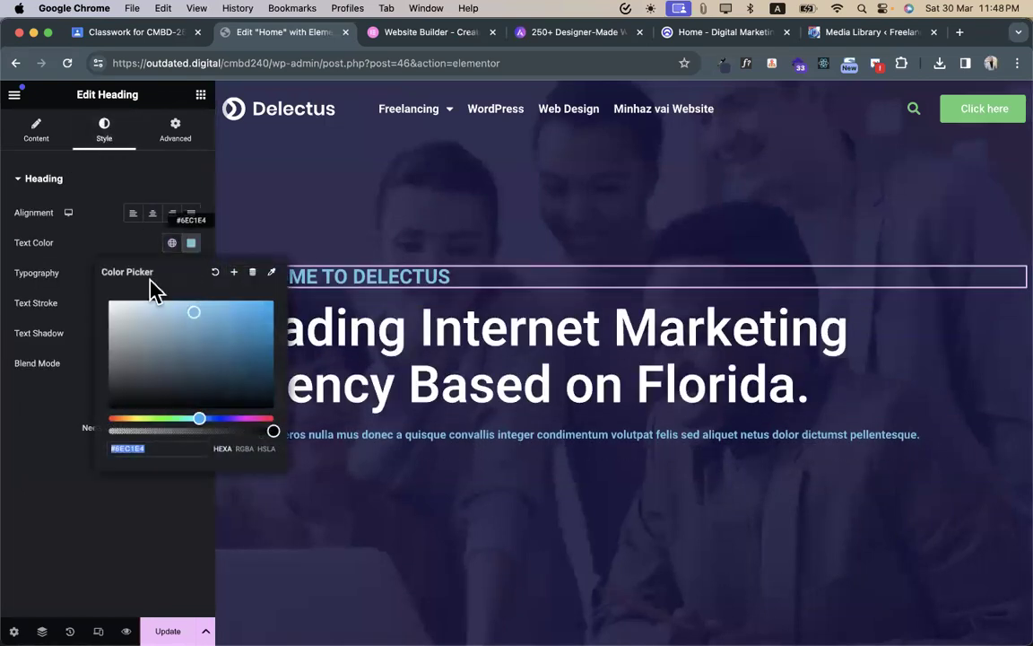
{"action": "left_click", "coordinate": [108, 300]}
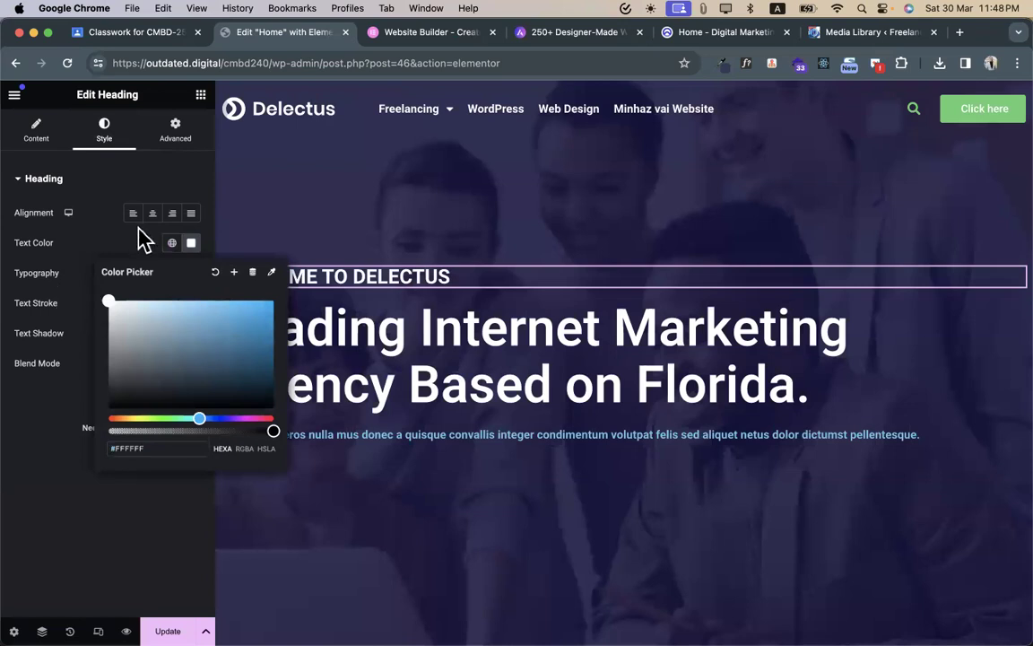
- Change the H1 headline's text color to the copied demo value, rgb(244, 244, 245)
{"action": "left_click", "coordinate": [421, 354]}
{"action": "left_click", "coordinate": [191, 244]}
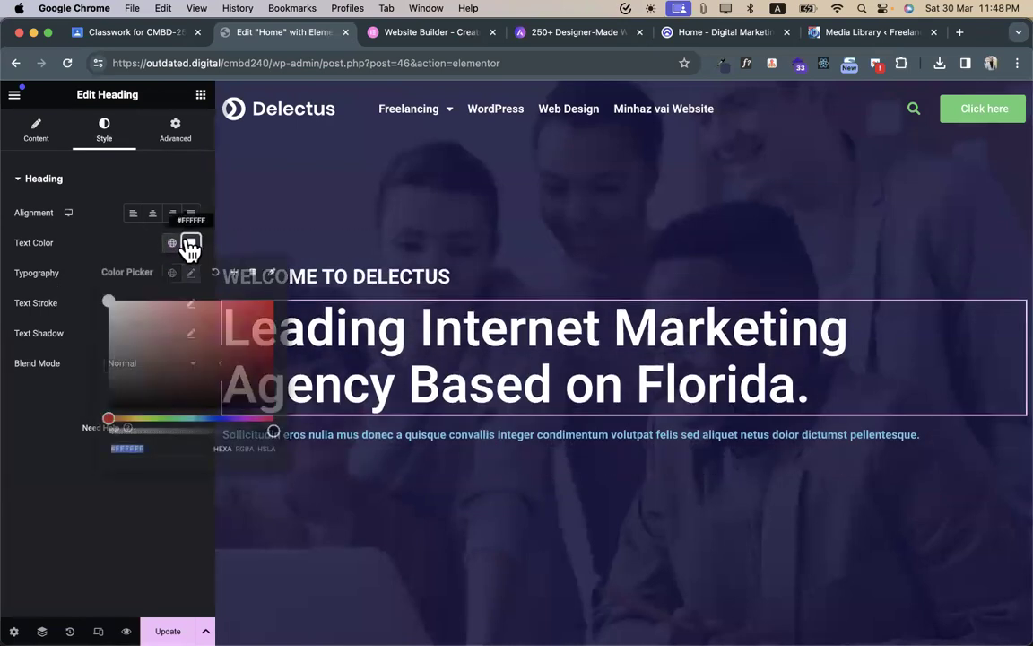
{"action": "key", "text": "super+v"}
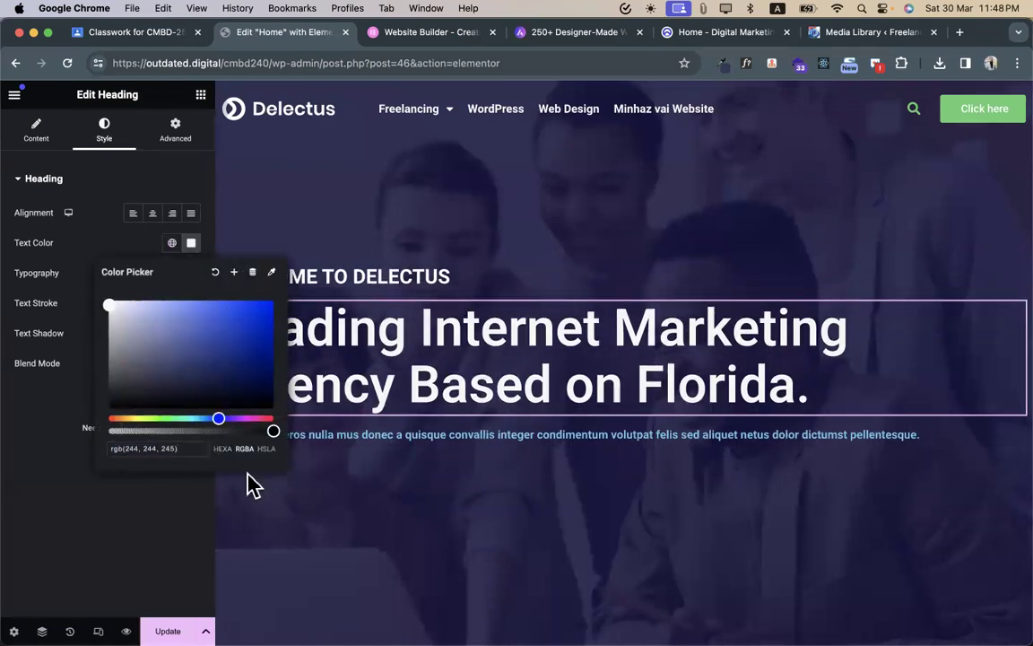
- Set the "WELCOME TO DELECTUS" heading's typography to size 20 px, weight 500 (Medium) and letter spacing 3.4 px
{"action": "left_click", "coordinate": [234, 273]}
{"action": "left_click", "coordinate": [611, 409]}
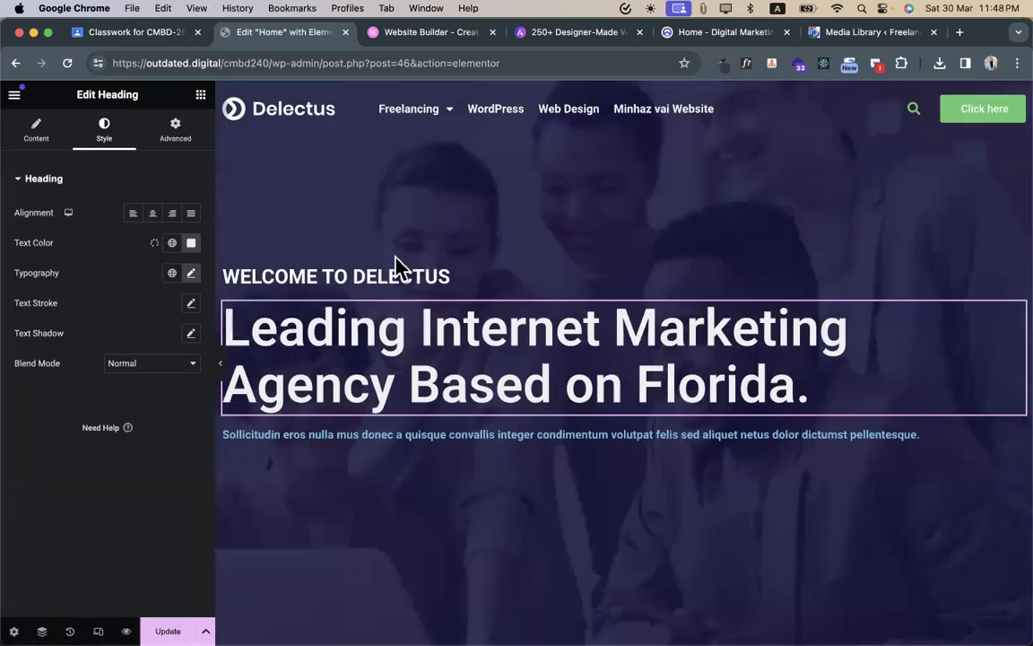
{"action": "left_click", "coordinate": [489, 285]}
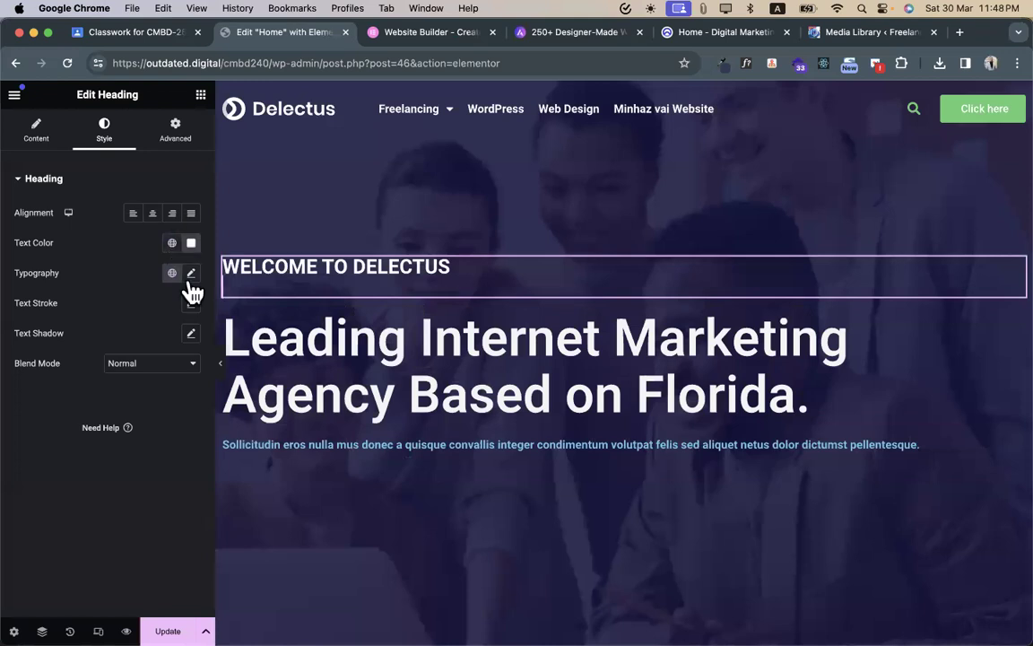
{"action": "left_click", "coordinate": [191, 272]}
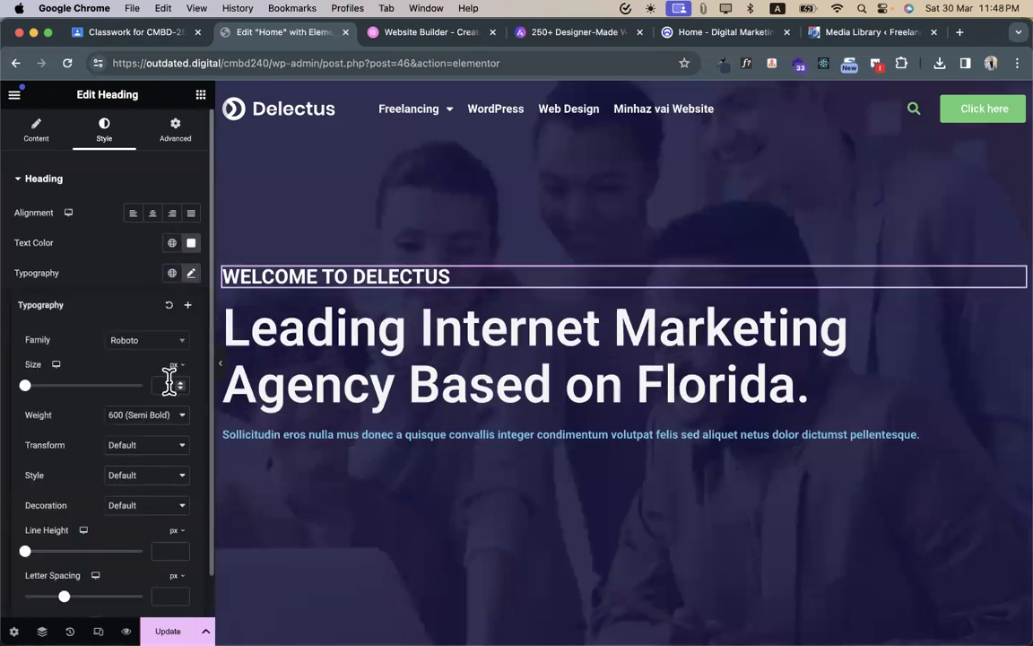
{"action": "type", "text": "20"}
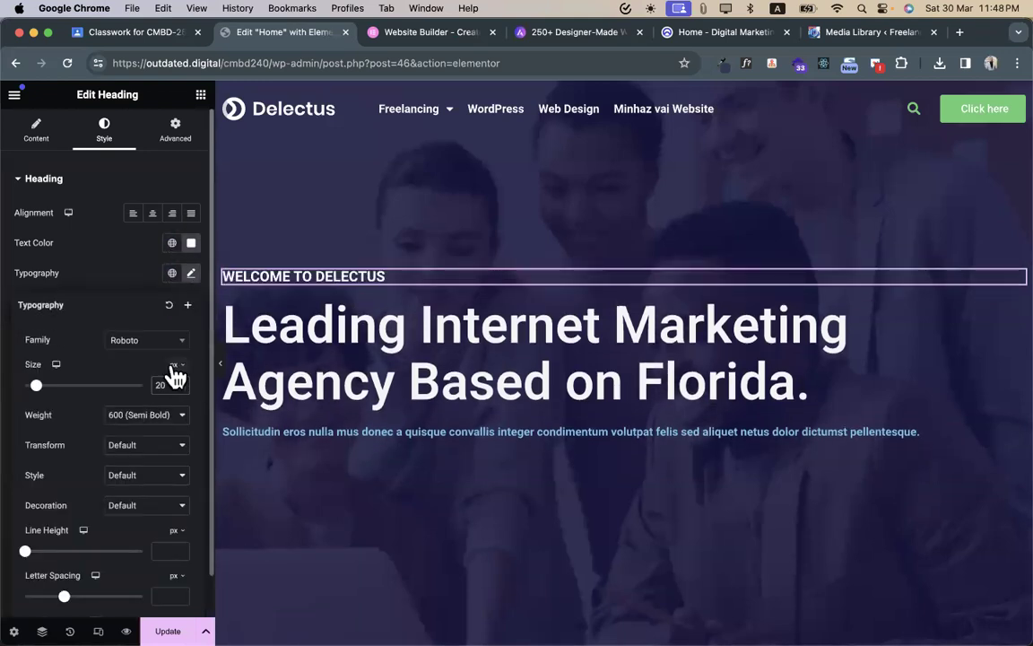
{"action": "left_click", "coordinate": [135, 414]}
{"action": "left_click", "coordinate": [137, 405]}
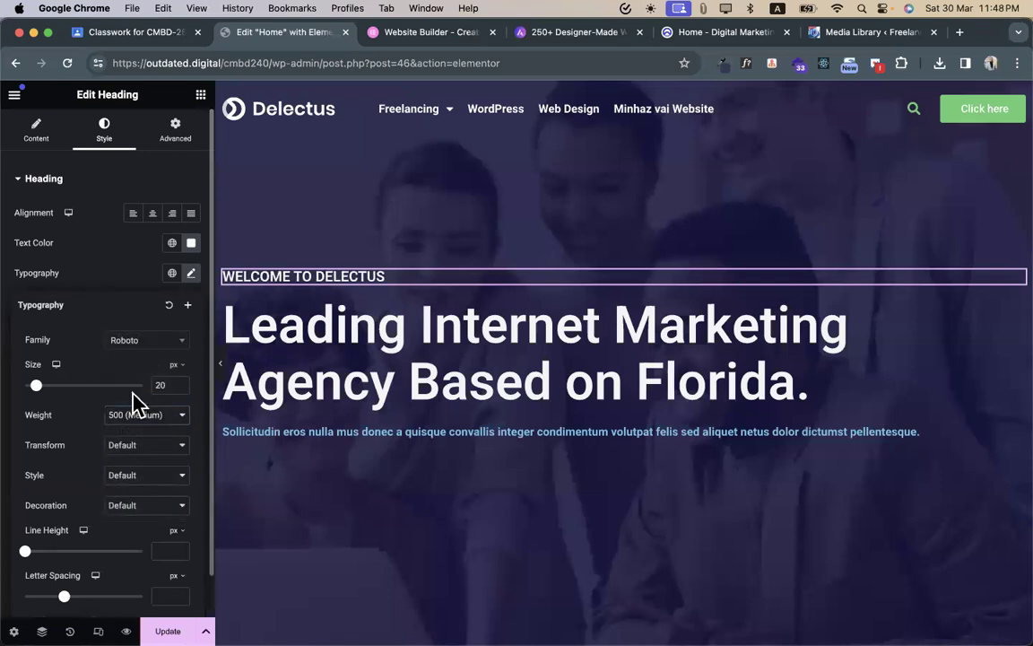
{"action": "left_click_drag", "start_coordinate": [64, 598], "coordinate": [91, 597]}
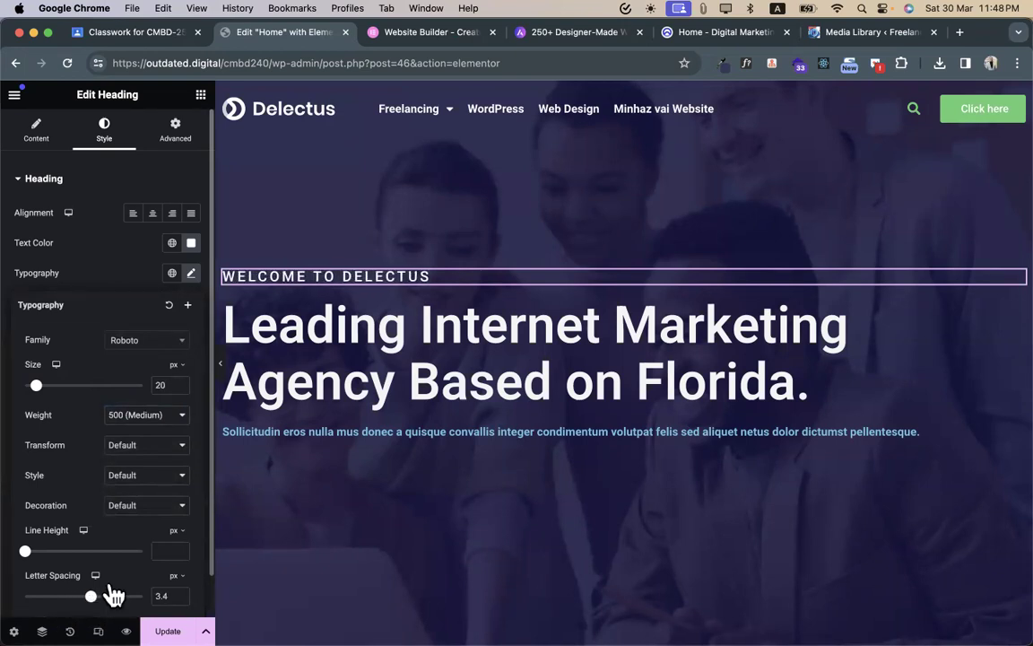
- Set the "Sollicitudin eros nulla" paragraph heading's typography to Heebo, weight 500 (Medium), size 20 px
{"action": "left_click", "coordinate": [418, 432]}
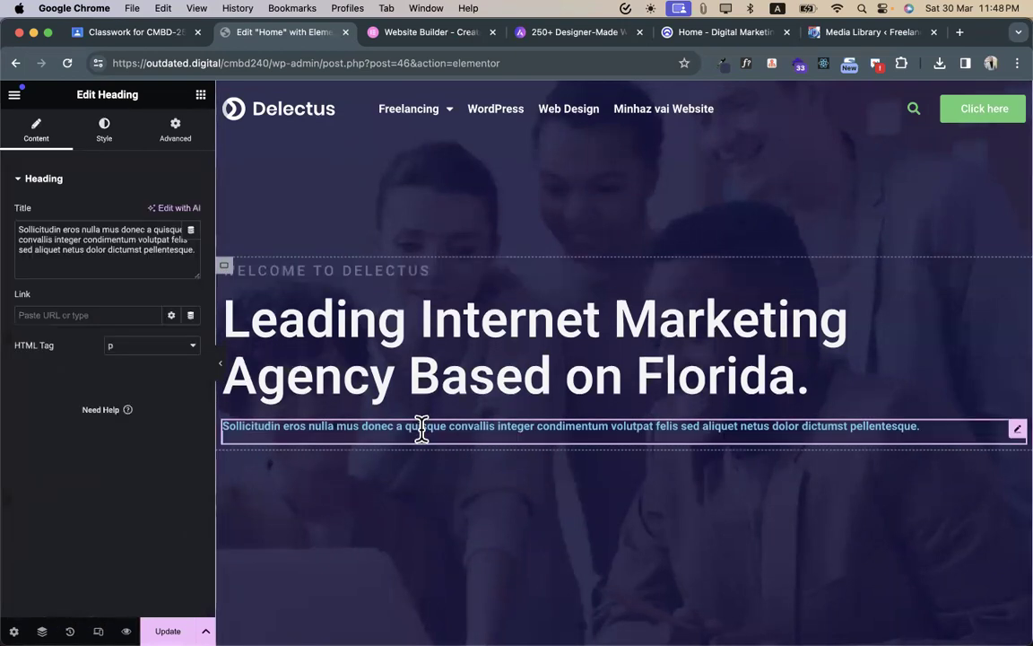
{"action": "left_click", "coordinate": [104, 127]}
{"action": "left_click", "coordinate": [190, 272]}
{"action": "left_click", "coordinate": [159, 385]}
{"action": "type", "text": "18"}
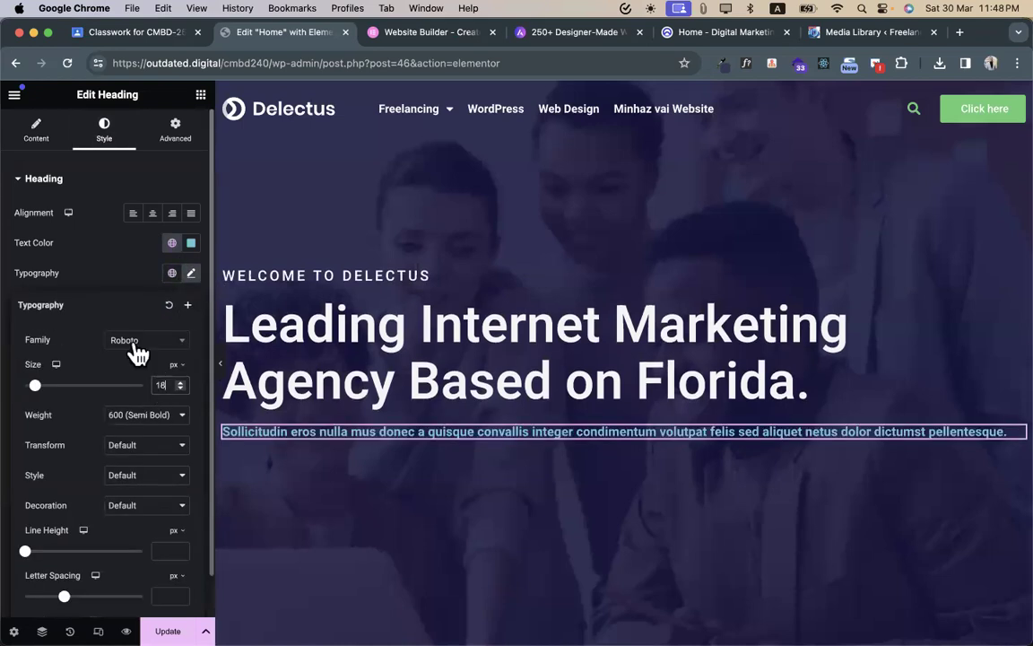
{"action": "left_click", "coordinate": [141, 347]}
{"action": "type", "text": "heeb"}
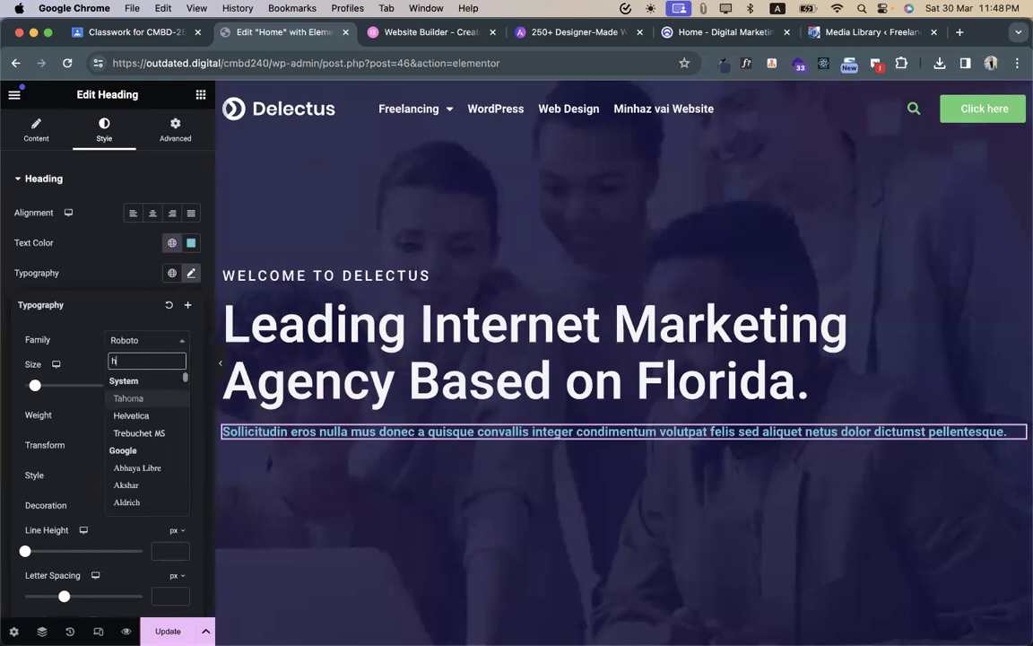
{"action": "key", "text": "Return"}
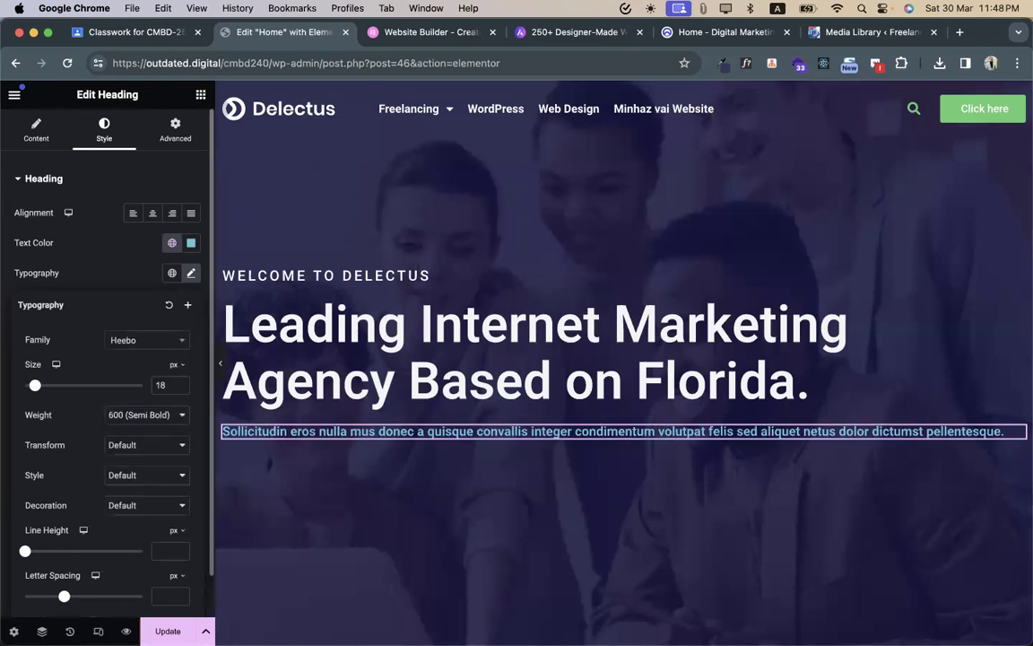
{"action": "left_click", "coordinate": [130, 415]}
{"action": "left_click", "coordinate": [139, 399]}
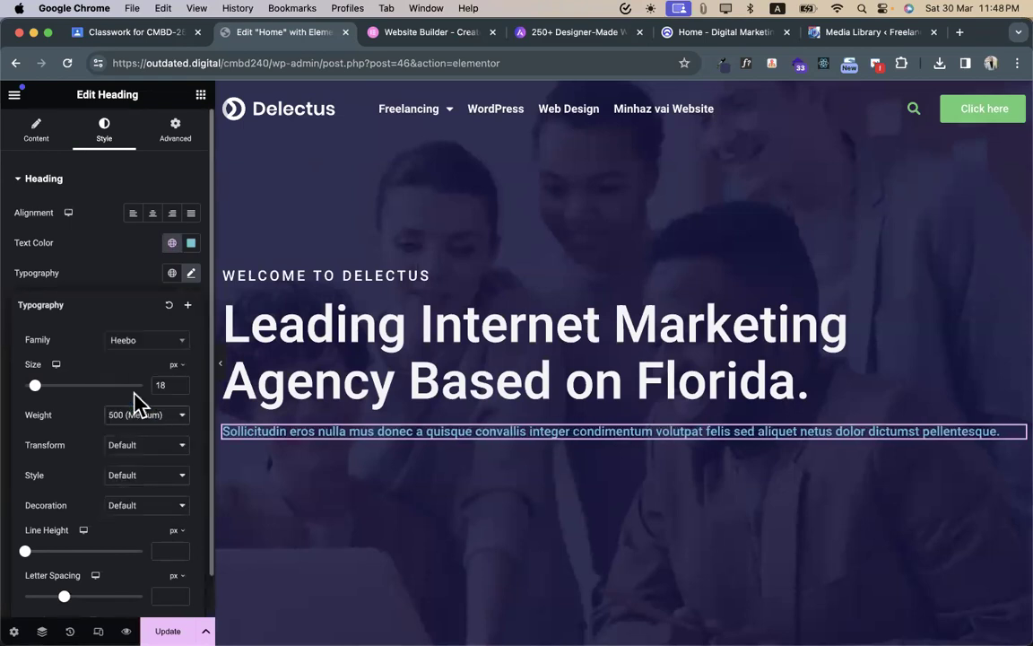
{"action": "left_click_drag", "start_coordinate": [41, 395], "coordinate": [42, 394]}
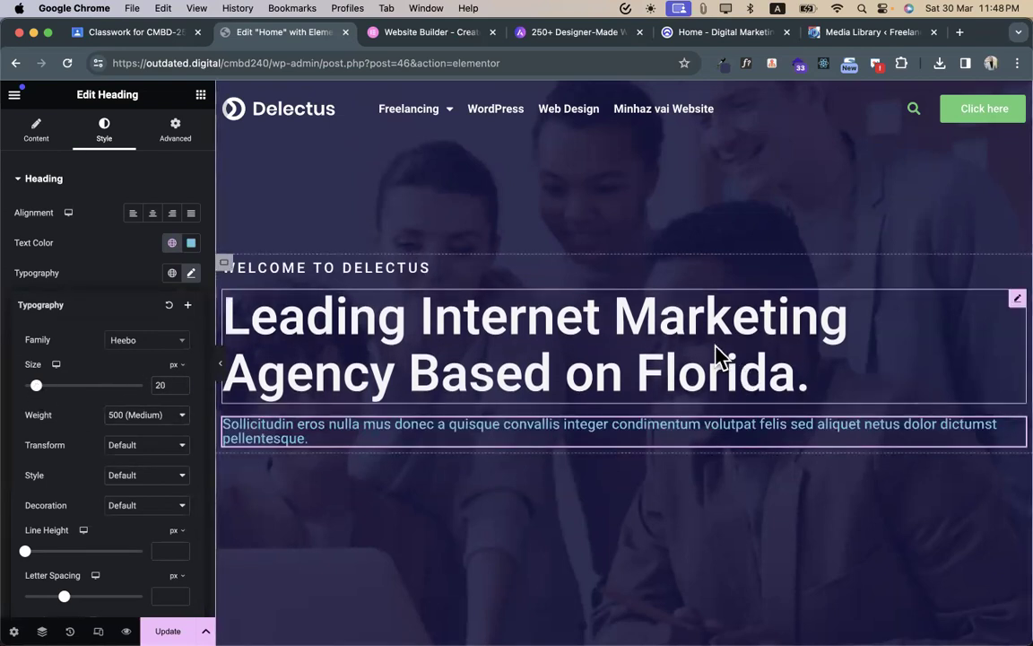
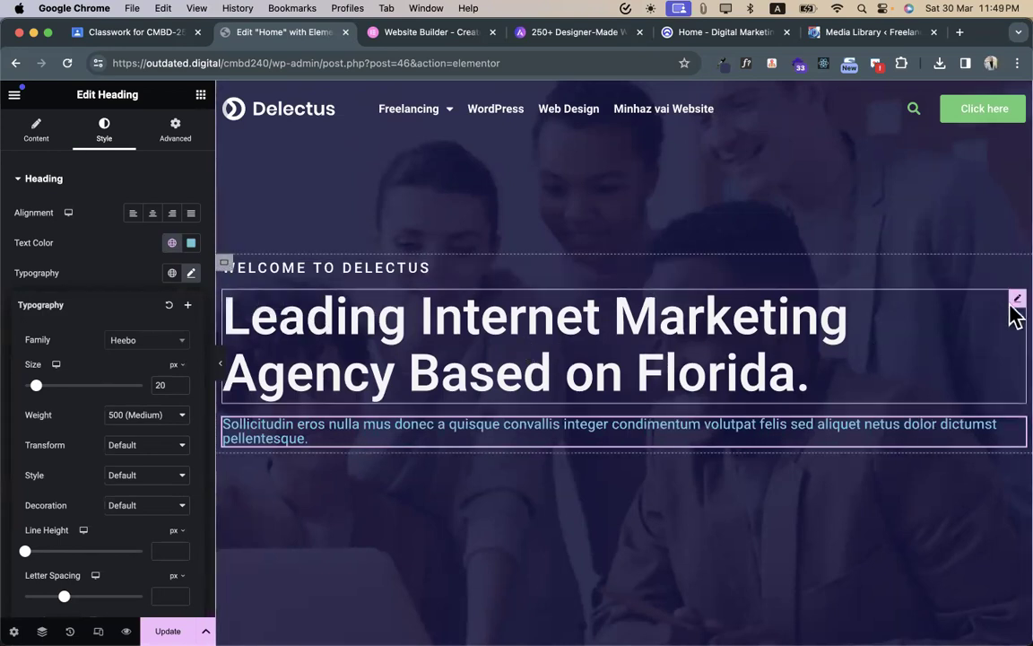
- Set the H1 headline's layout width to Custom and try its self-alignment options
{"action": "left_click", "coordinate": [1006, 314]}
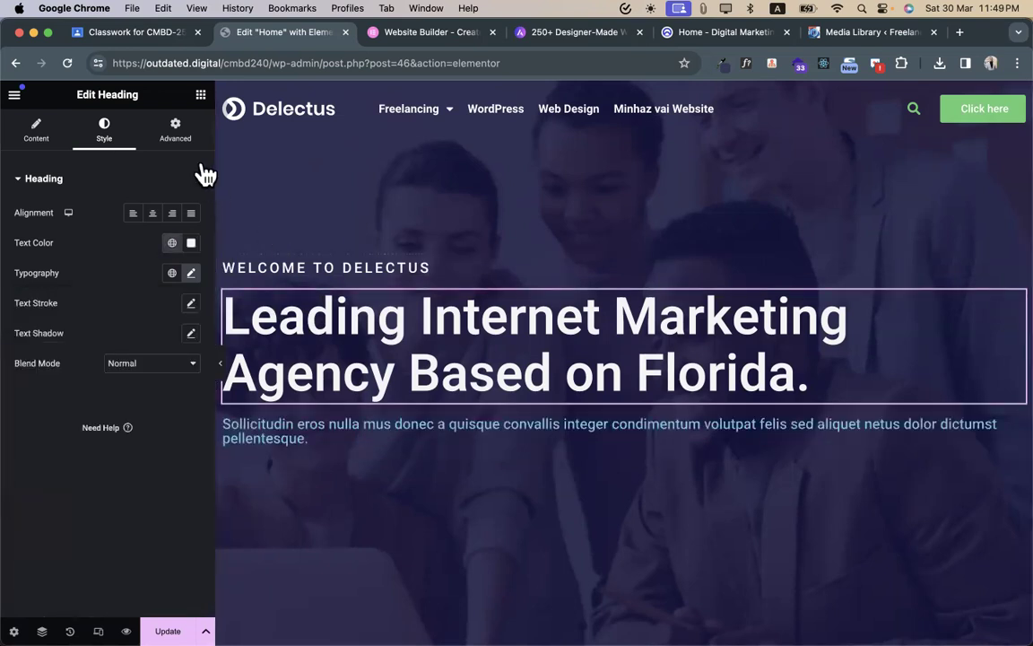
{"action": "left_click", "coordinate": [184, 139]}
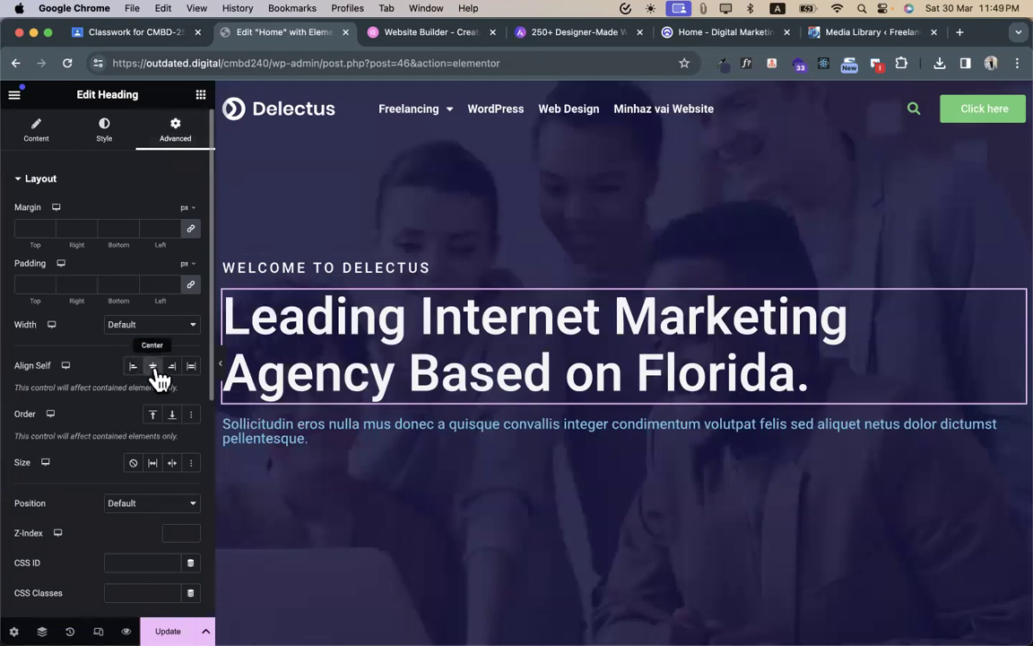
{"action": "left_click", "coordinate": [184, 326]}
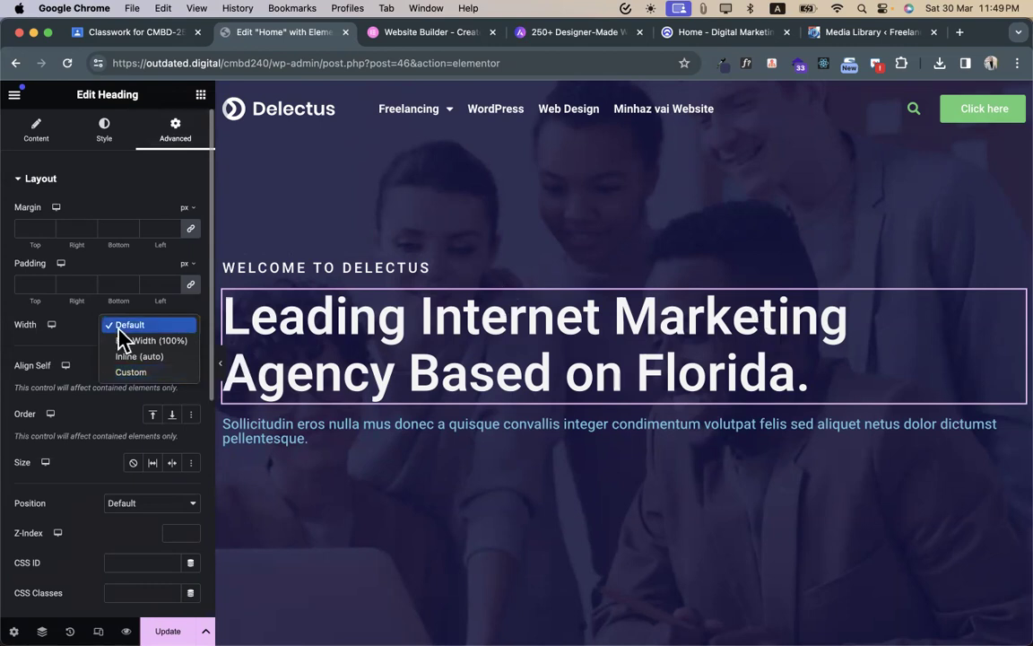
{"action": "left_click", "coordinate": [157, 380]}
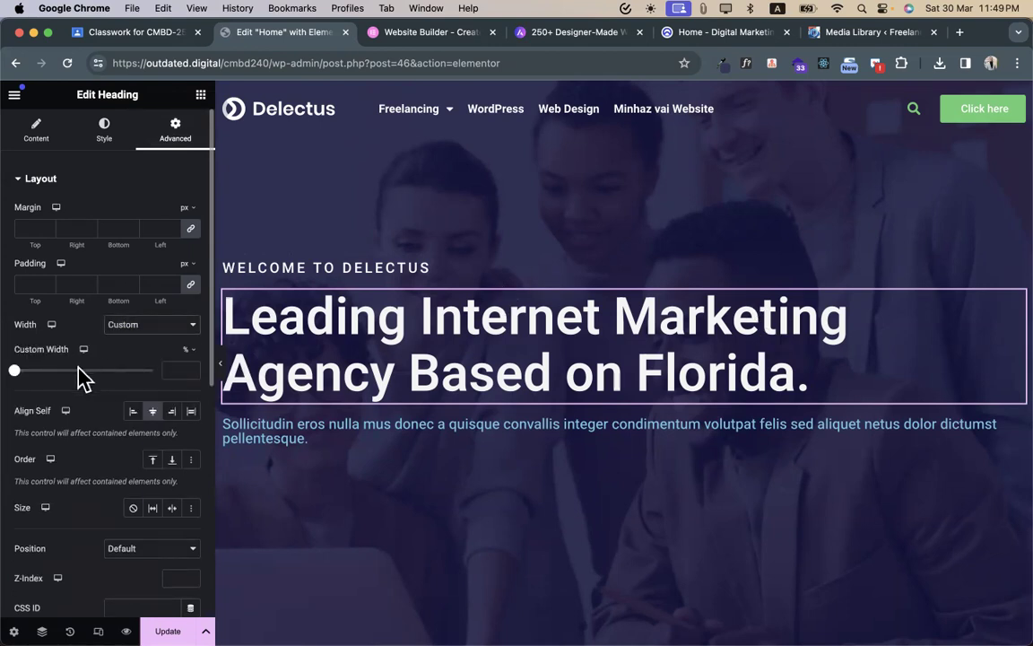
{"action": "left_click", "coordinate": [134, 415]}
- Try a horizontal row direction on the container holding the hero headings, and return it to a vertical column
{"action": "left_click", "coordinate": [226, 266]}
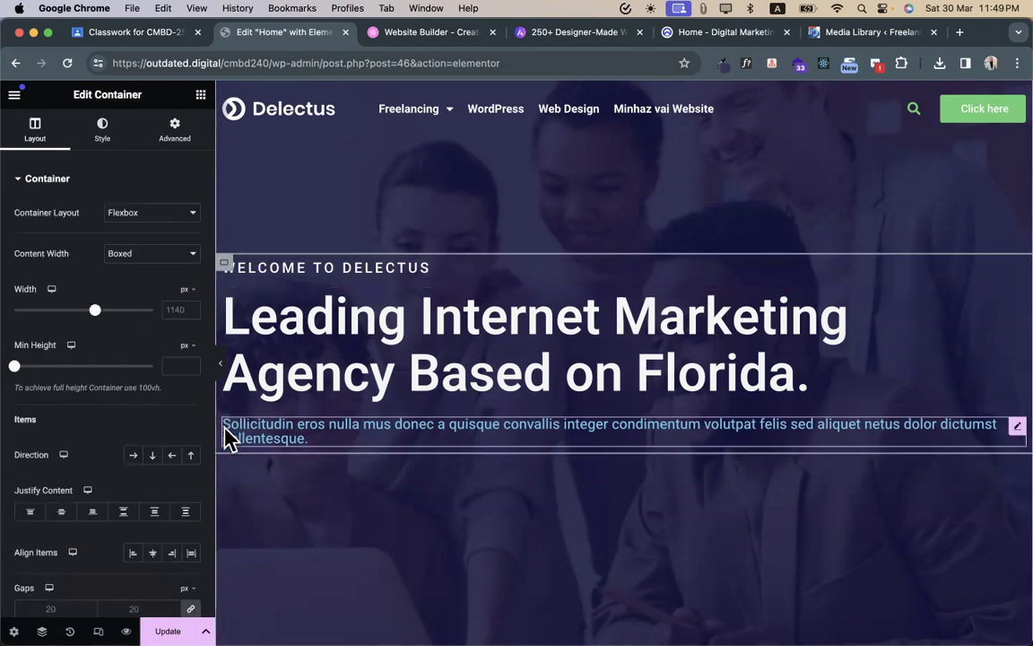
{"action": "left_click", "coordinate": [135, 459]}
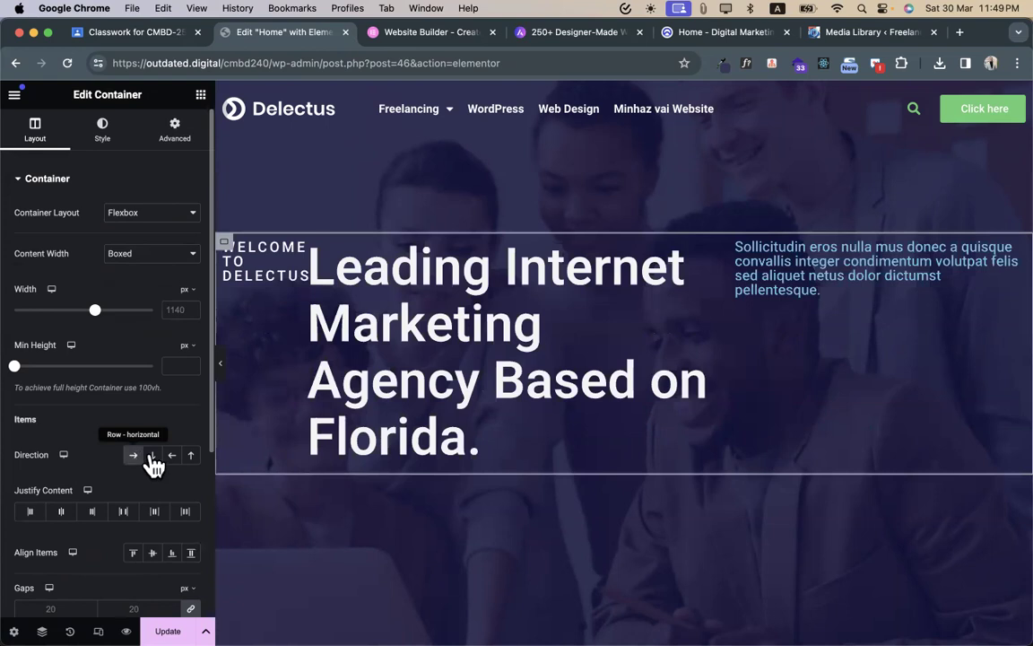
{"action": "left_click", "coordinate": [153, 459]}
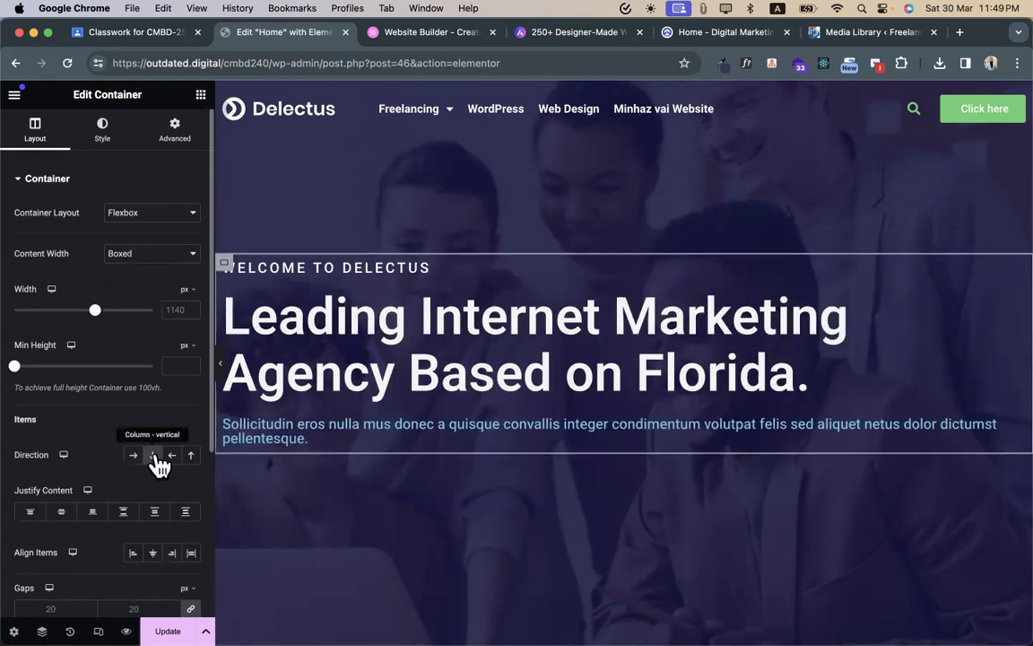
{"action": "left_click", "coordinate": [175, 143]}
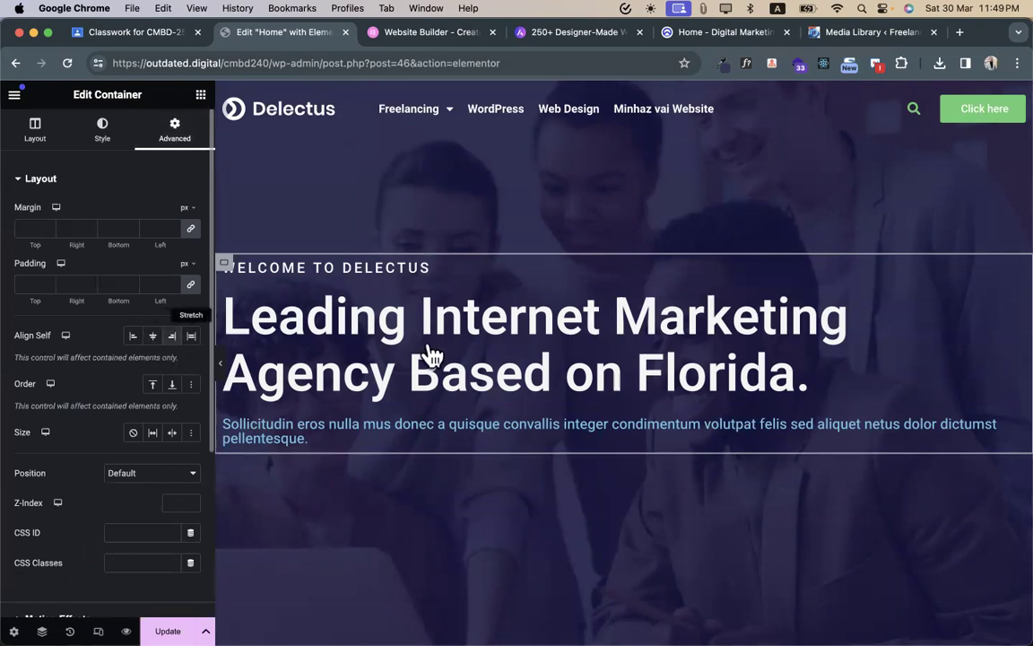
{"action": "left_click", "coordinate": [1006, 310]}
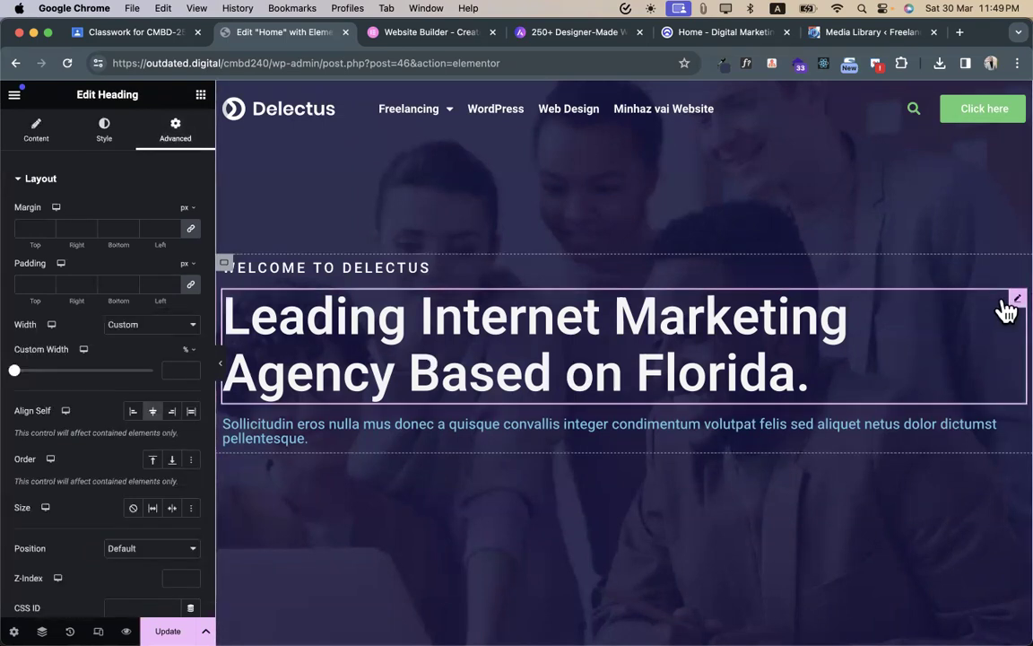
{"action": "left_click", "coordinate": [224, 263]}
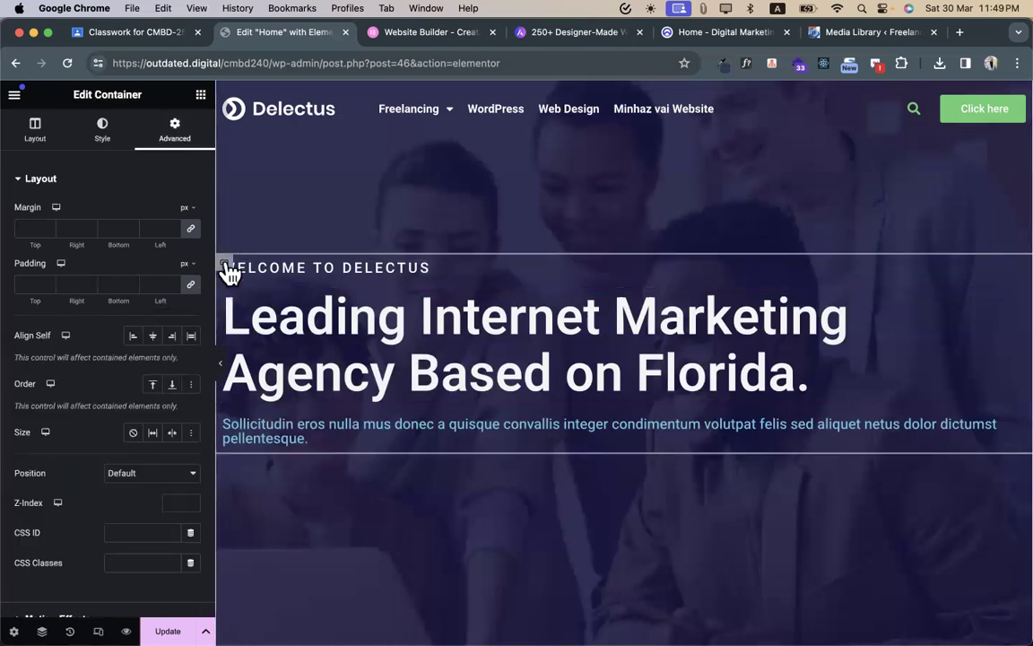
{"action": "left_click", "coordinate": [34, 125]}
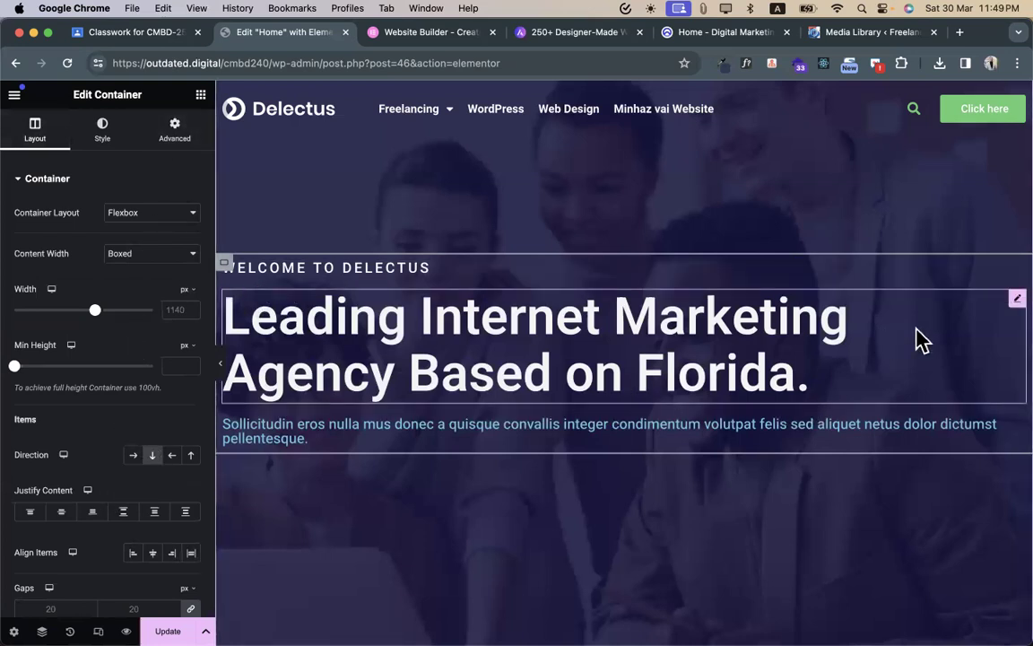
- Set the H1 headline's custom width to 49% and compare its End and Center self-alignments before choosing Start
{"action": "left_click", "coordinate": [1006, 315]}
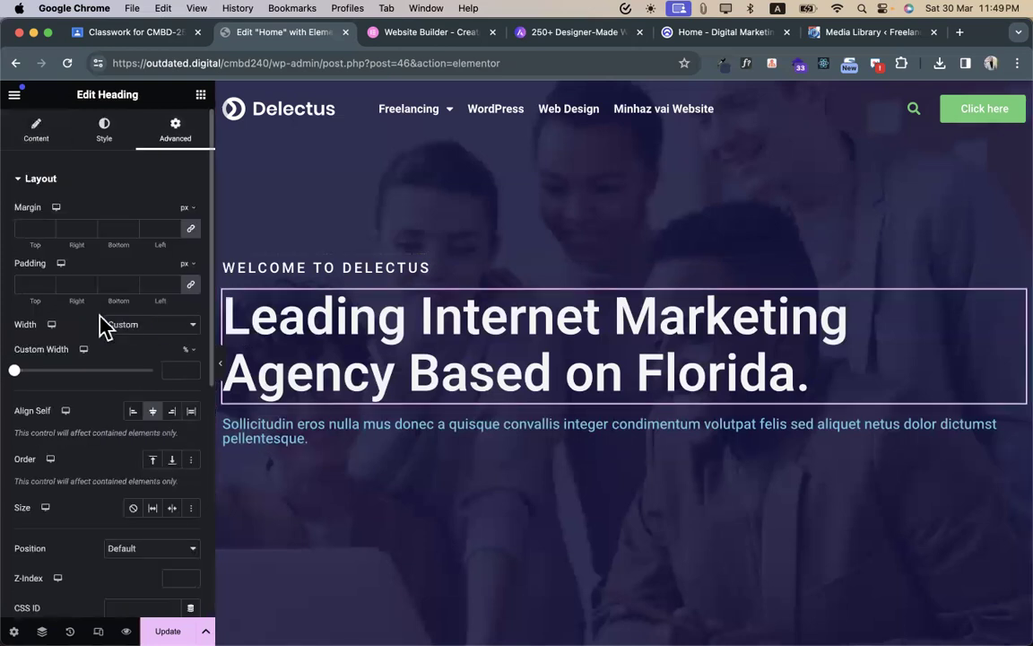
{"action": "left_click", "coordinate": [174, 413]}
{"action": "left_click_drag", "start_coordinate": [23, 381], "coordinate": [89, 386]}
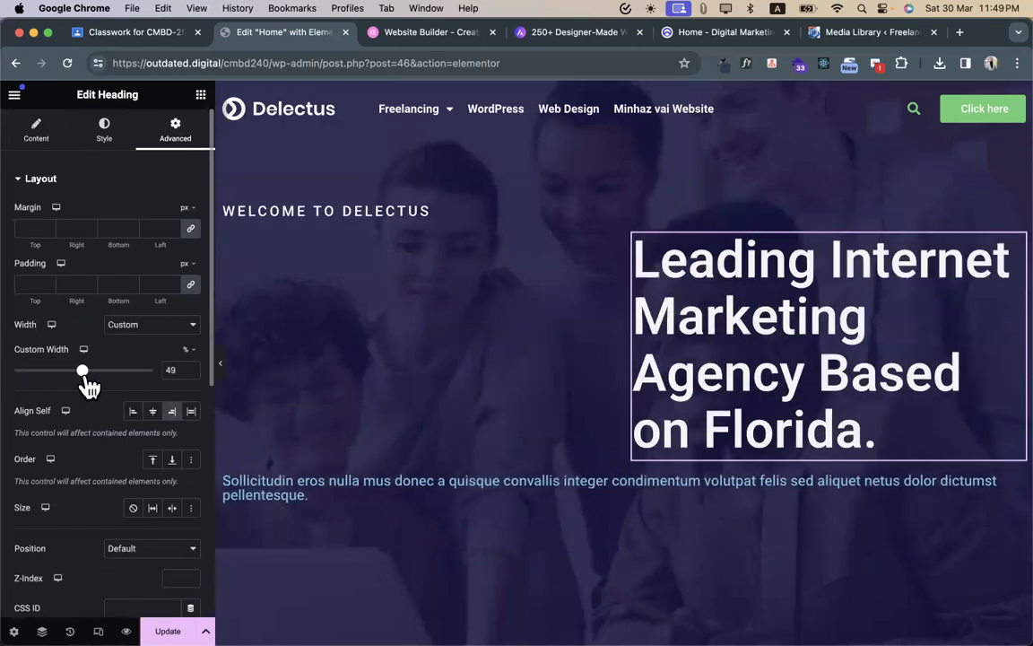
{"action": "left_click", "coordinate": [133, 412]}
{"action": "left_click", "coordinate": [168, 414]}
{"action": "left_click", "coordinate": [152, 413]}
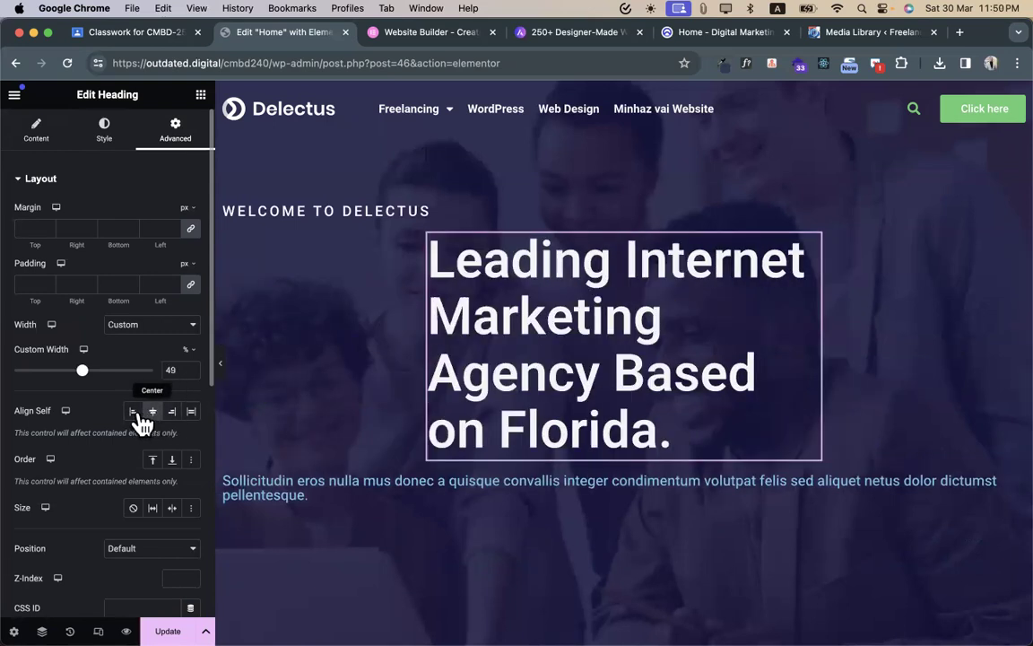
{"action": "left_click", "coordinate": [139, 418]}
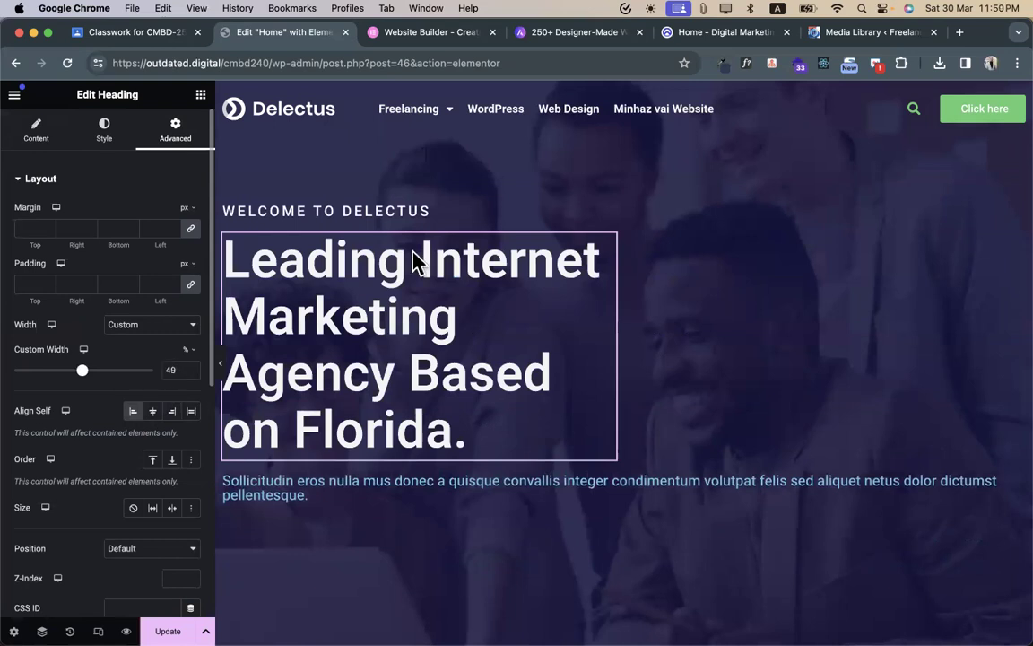
- Close the font details on the Digital Marketing demo page and set the H1 headline's custom width to 55% in the Elementor editor
{"action": "left_click", "coordinate": [693, 36]}
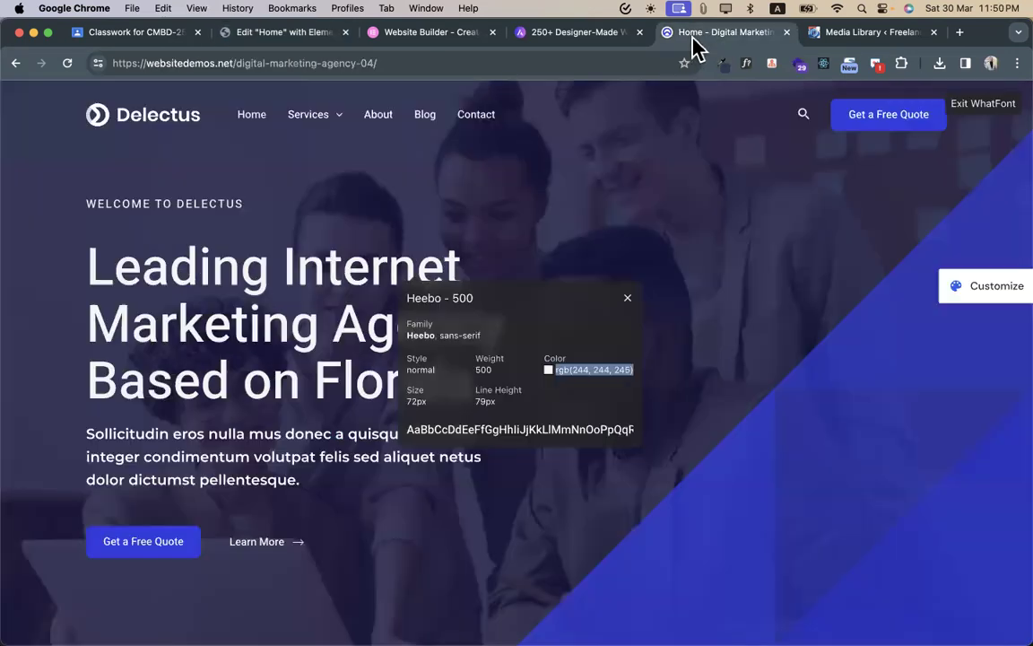
{"action": "left_click", "coordinate": [627, 299]}
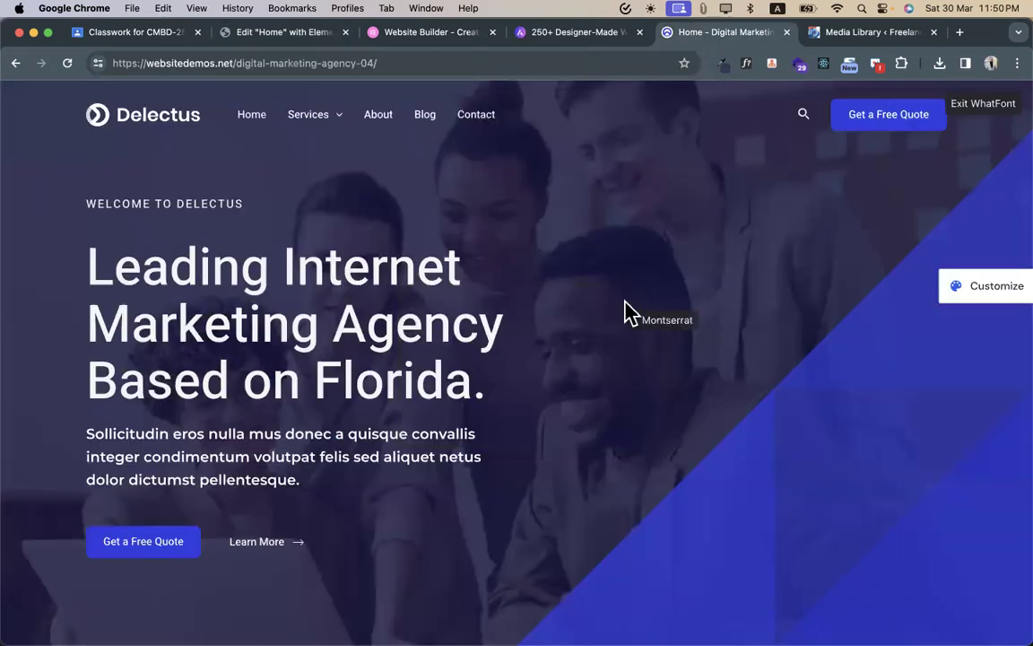
{"action": "left_click", "coordinate": [292, 36]}
{"action": "left_click_drag", "start_coordinate": [84, 374], "coordinate": [93, 376]}
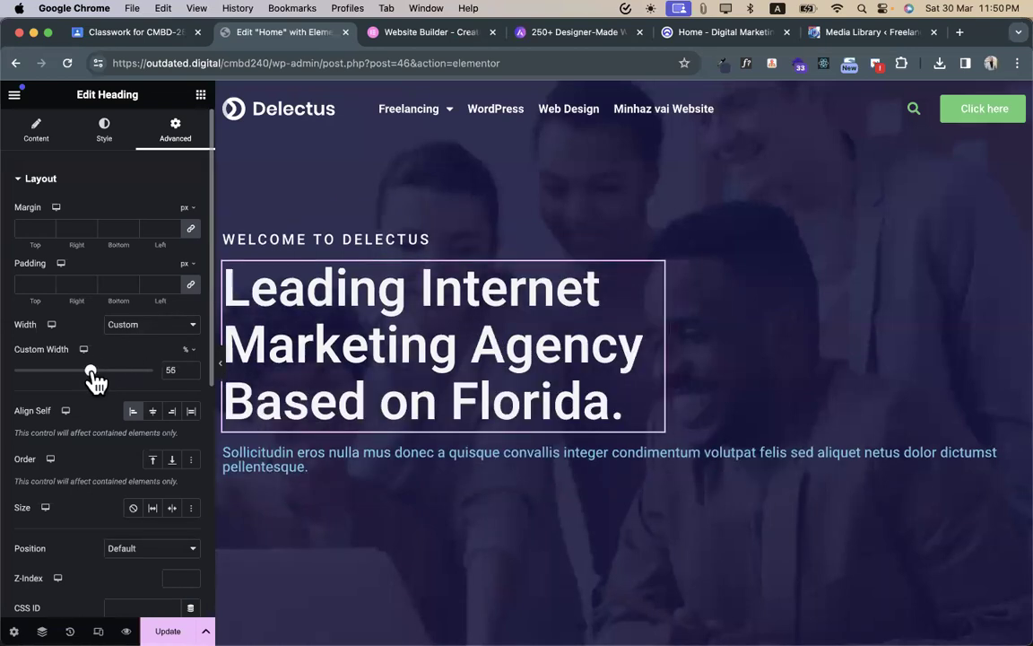
- Try Center and End self-alignment on the 55% wide H1 headline, and return it to Start
{"action": "left_click", "coordinate": [153, 416]}
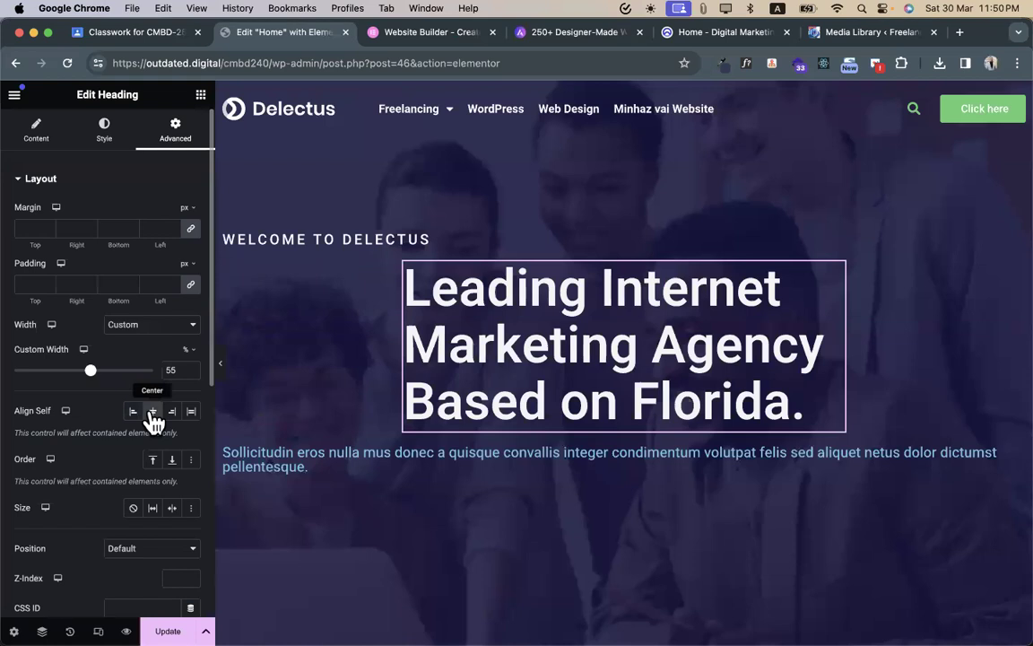
{"action": "left_click", "coordinate": [173, 416]}
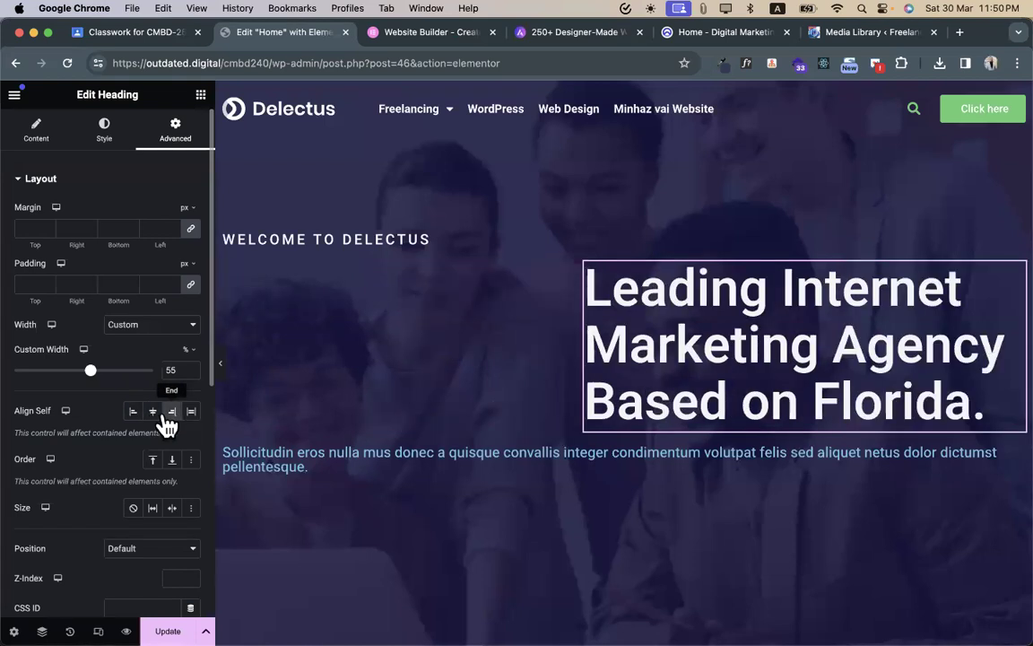
{"action": "left_click", "coordinate": [133, 413]}
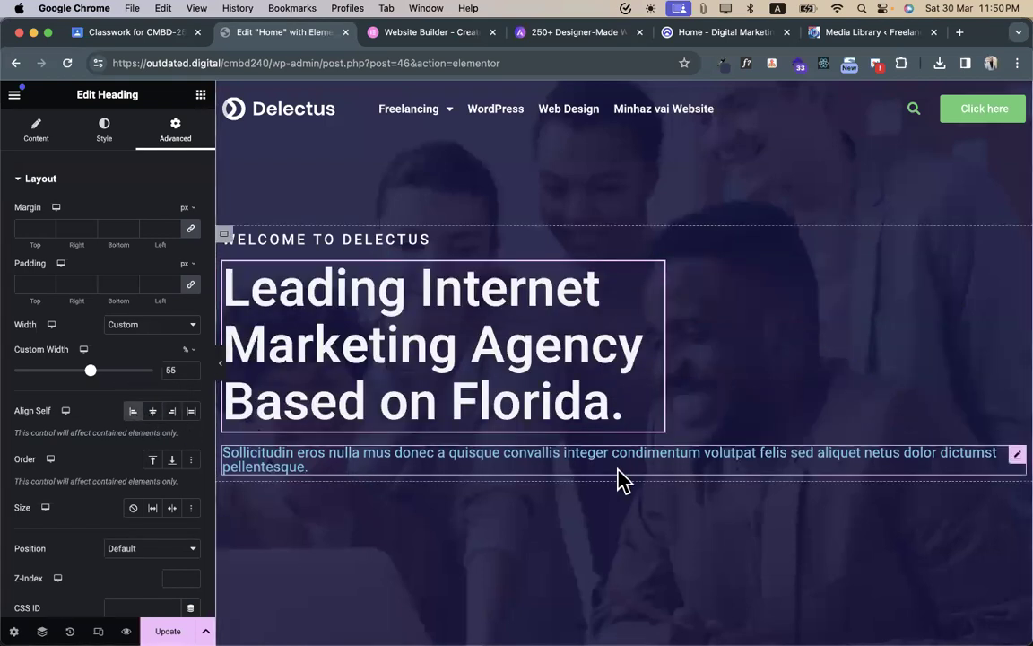
- Compare the hero description heading with the Digital Marketing demo page and set its text color to white in the Elementor editor
{"action": "left_click", "coordinate": [731, 473]}
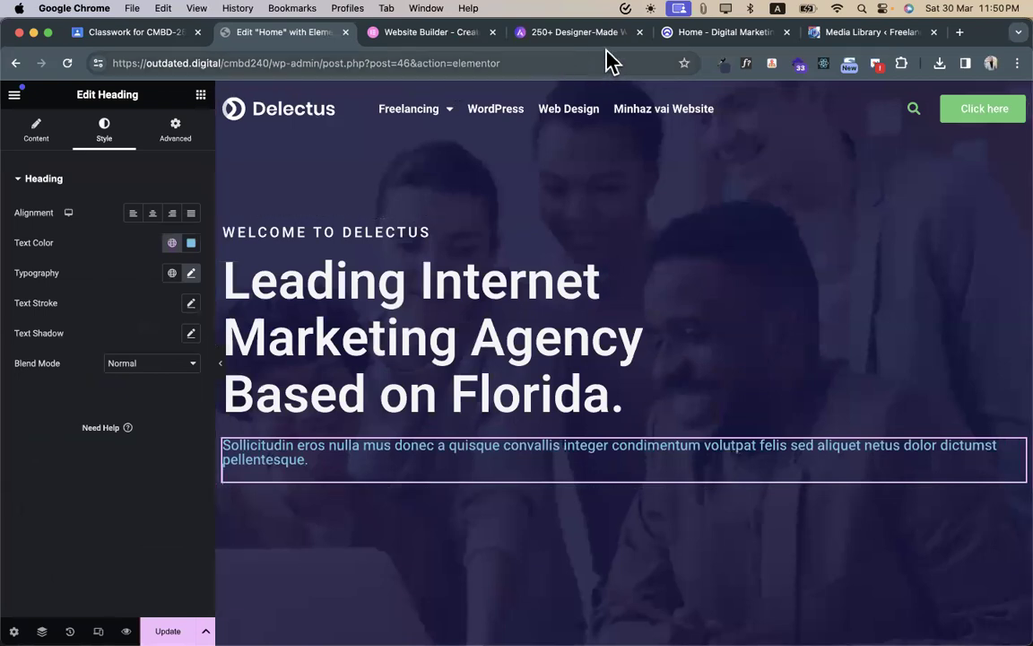
{"action": "left_click", "coordinate": [728, 31]}
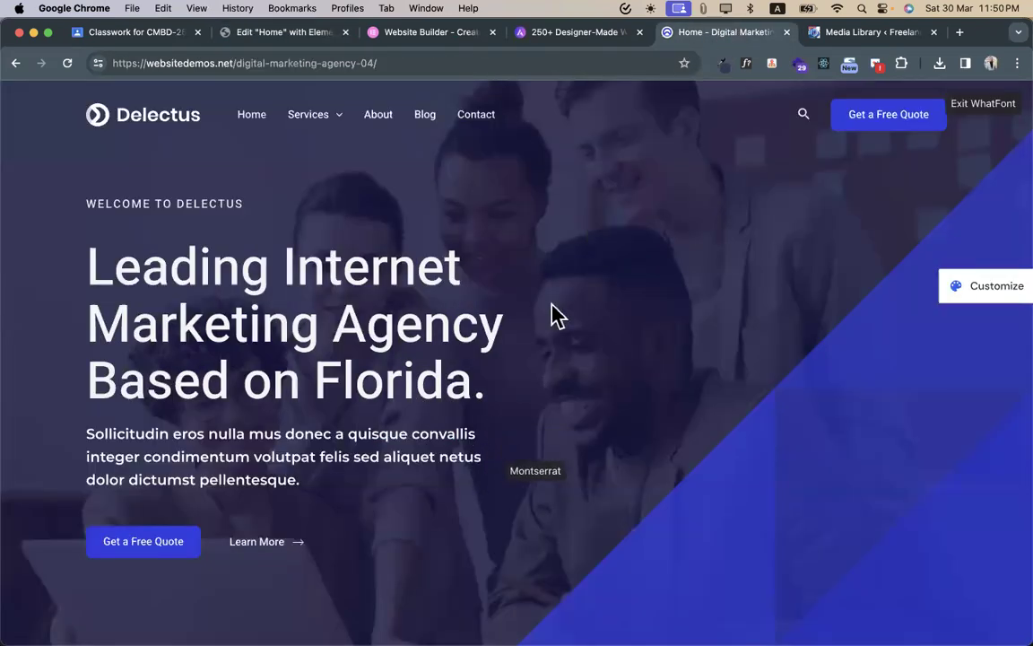
{"action": "left_click", "coordinate": [289, 32]}
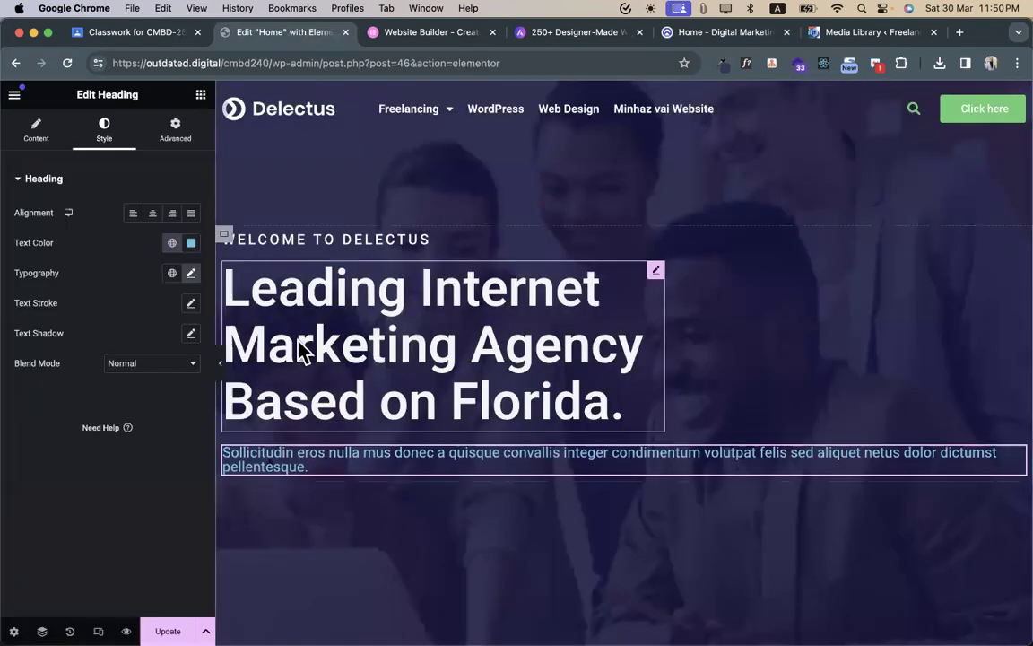
{"action": "left_click", "coordinate": [191, 242]}
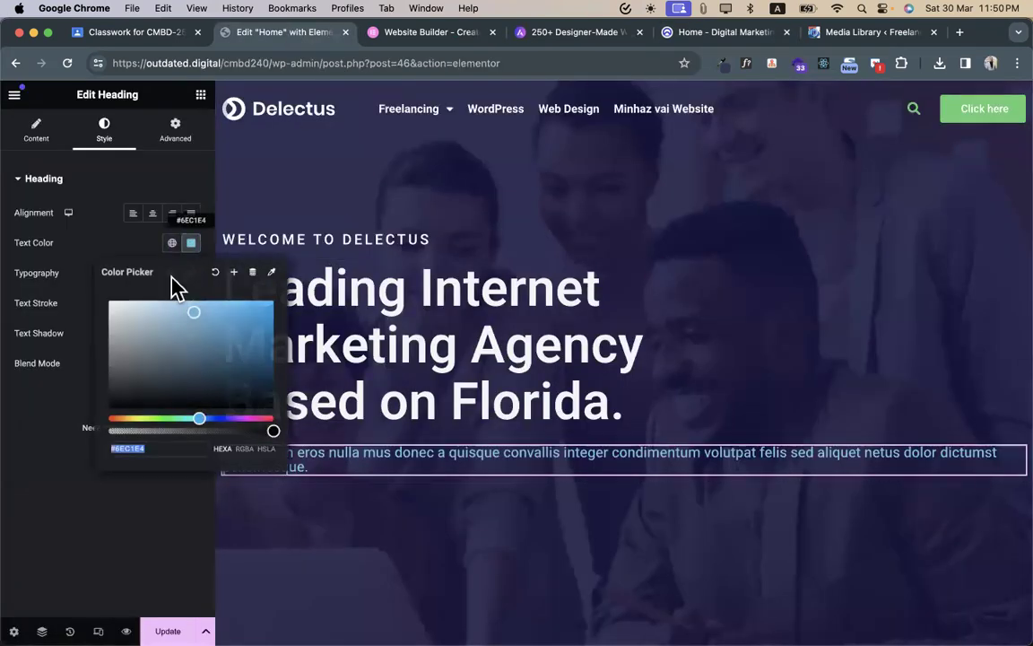
{"action": "left_click", "coordinate": [111, 304]}
{"action": "left_click", "coordinate": [140, 250]}
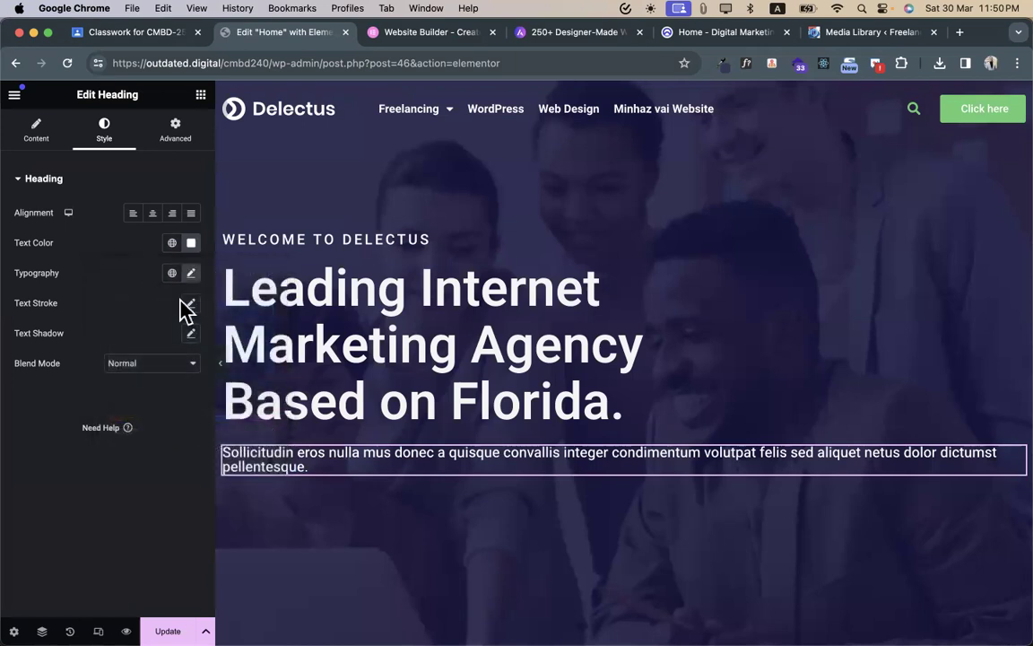
- Give the hero description heading a custom width of 62%
{"action": "left_click", "coordinate": [175, 128]}
{"action": "left_click", "coordinate": [191, 331]}
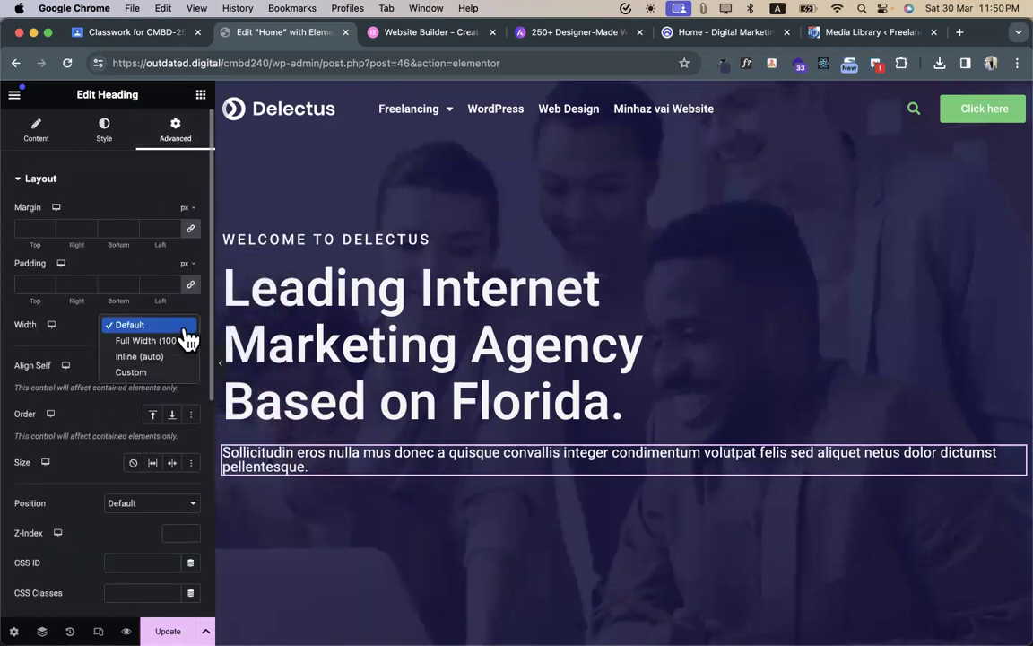
{"action": "left_click", "coordinate": [184, 371]}
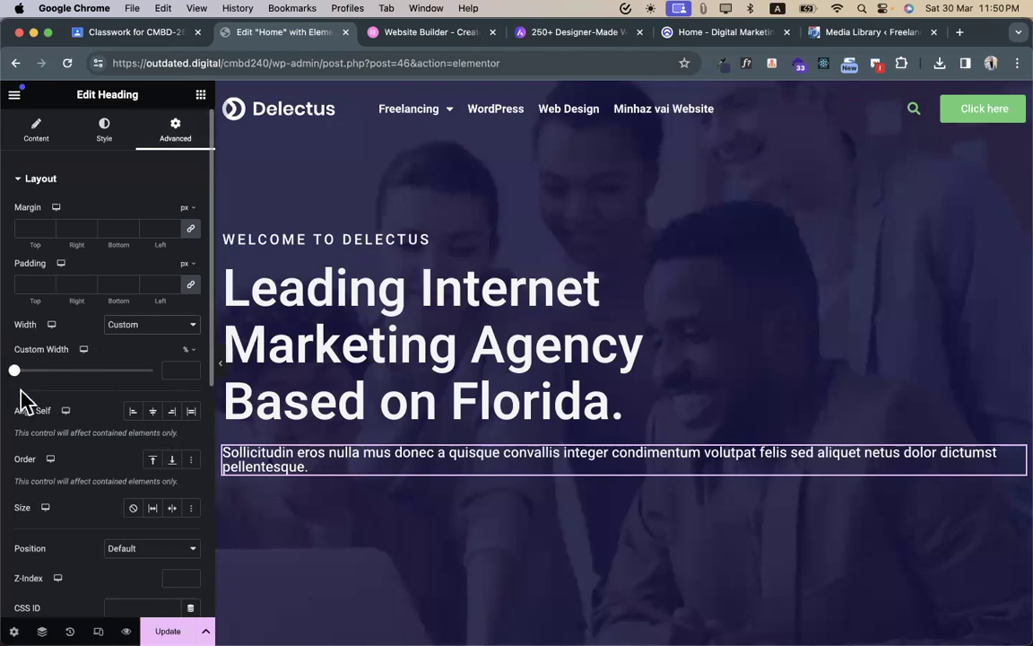
{"action": "left_click", "coordinate": [92, 371]}
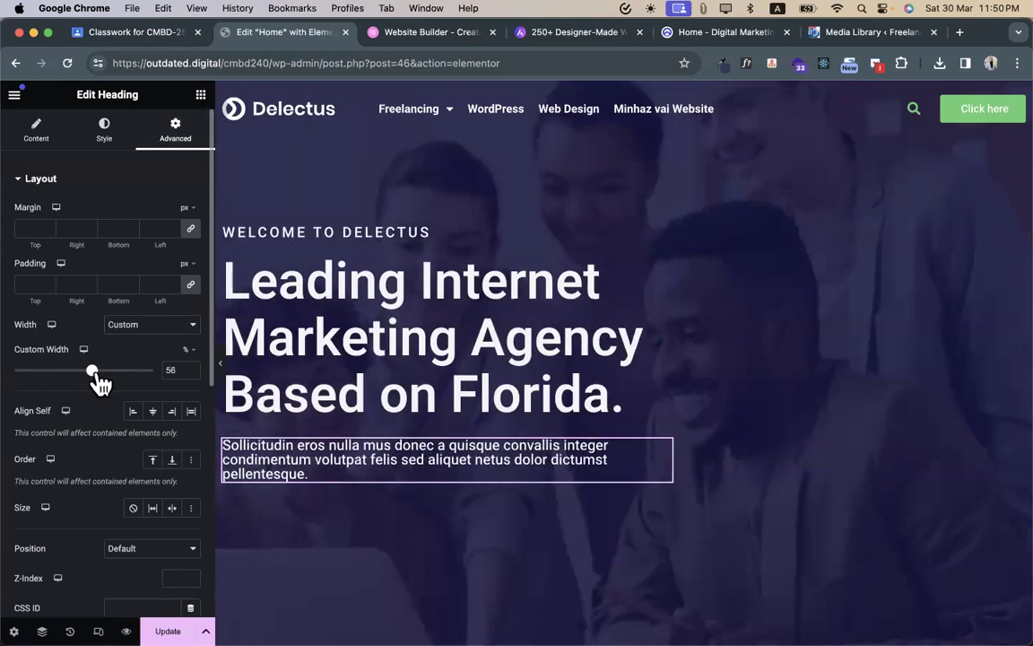
{"action": "left_click_drag", "start_coordinate": [94, 371], "coordinate": [103, 372]}
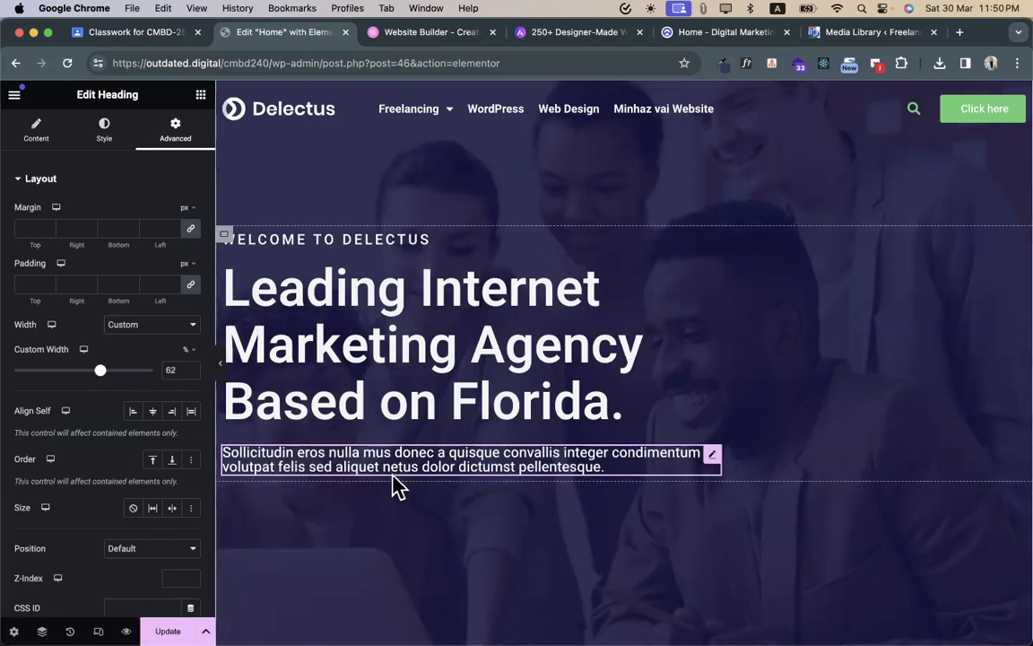
- Inspect the font details of the hero description on the Digital Marketing demo page and return to the Elementor editor
{"action": "left_click", "coordinate": [581, 34]}
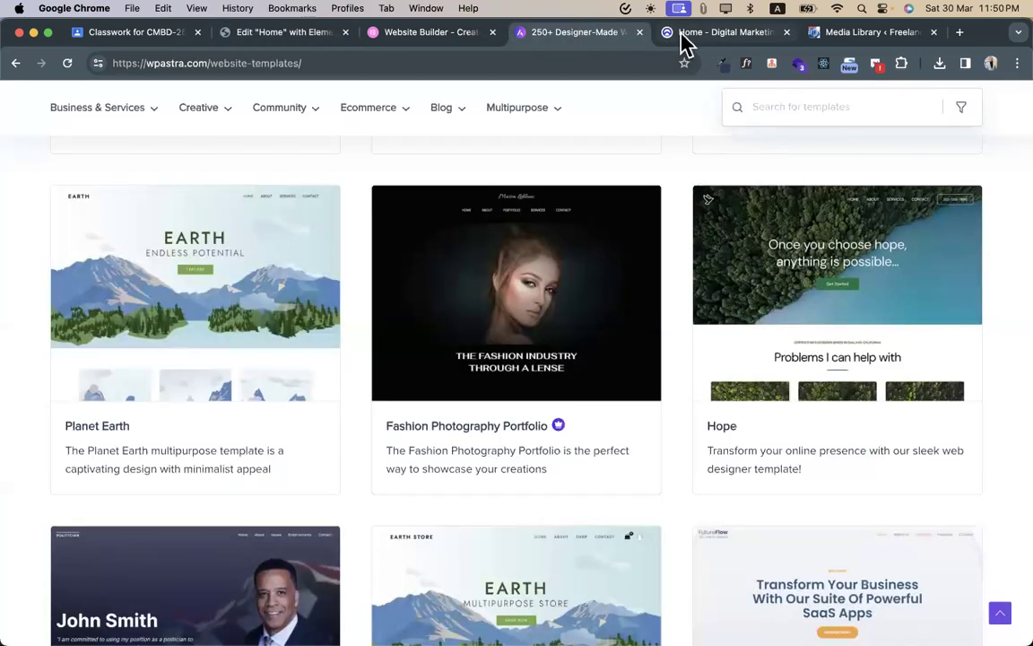
{"action": "left_click", "coordinate": [686, 34]}
{"action": "left_click", "coordinate": [413, 456]}
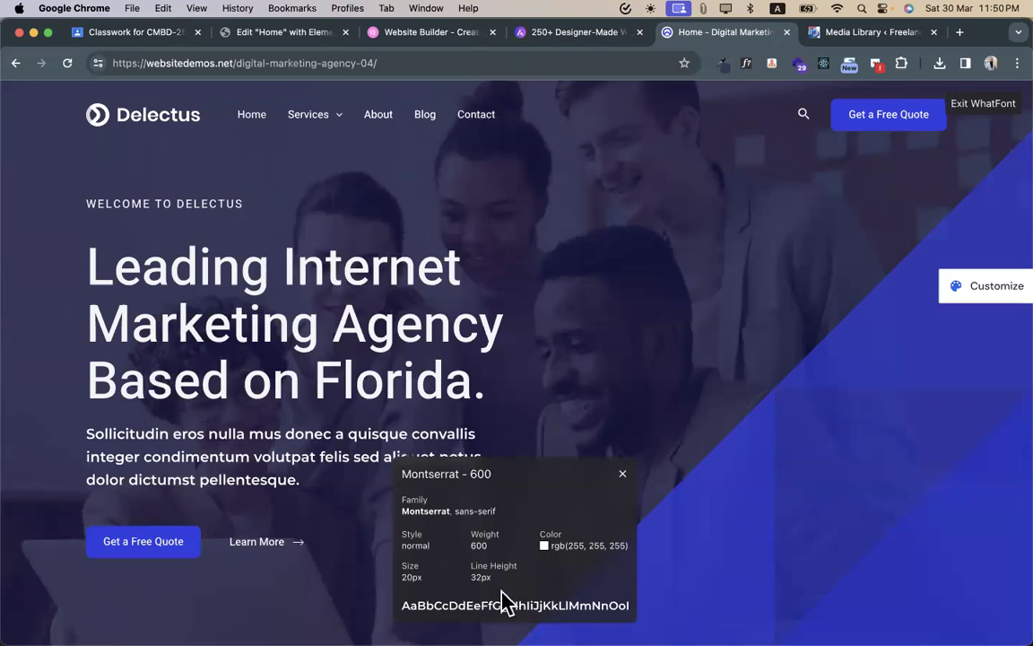
{"action": "left_click", "coordinate": [287, 34]}
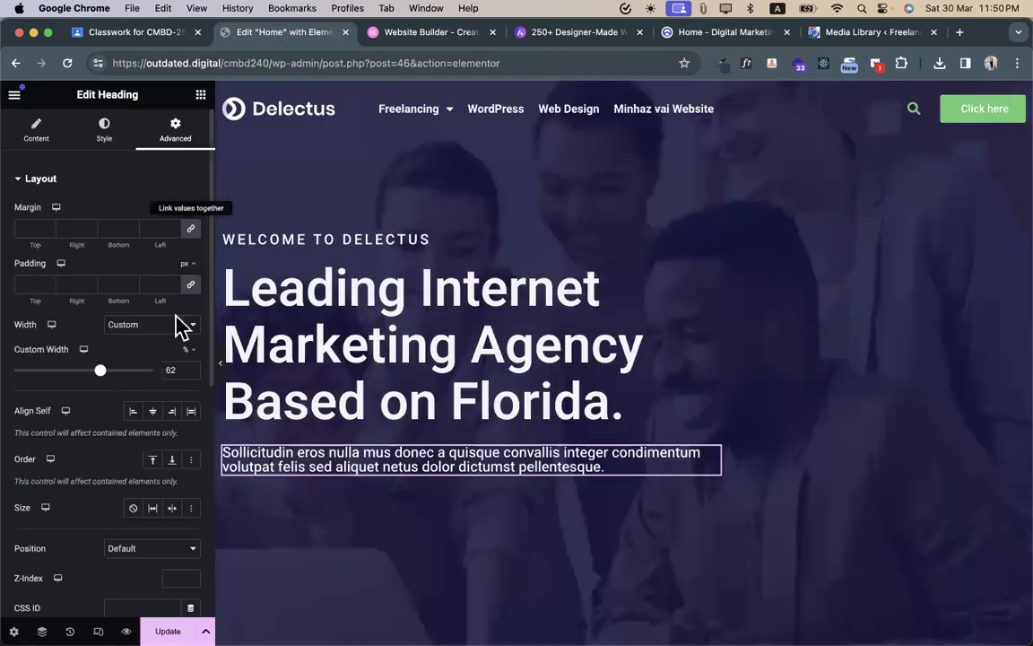
- Set the hero description heading's font weight to 600 (Semi Bold)
{"action": "left_click", "coordinate": [104, 130]}
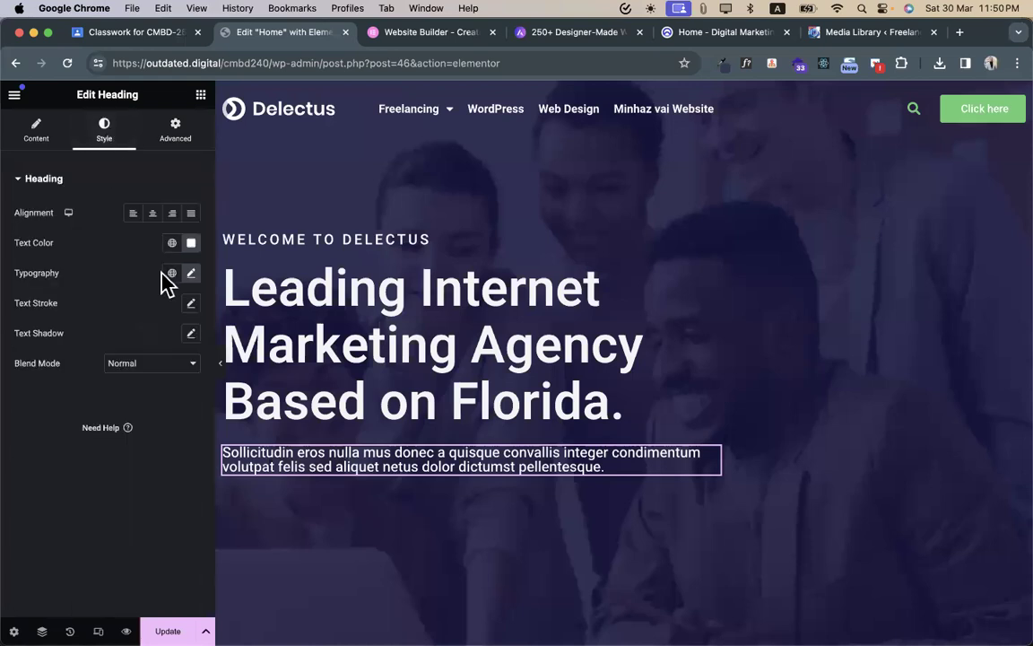
{"action": "left_click", "coordinate": [191, 274]}
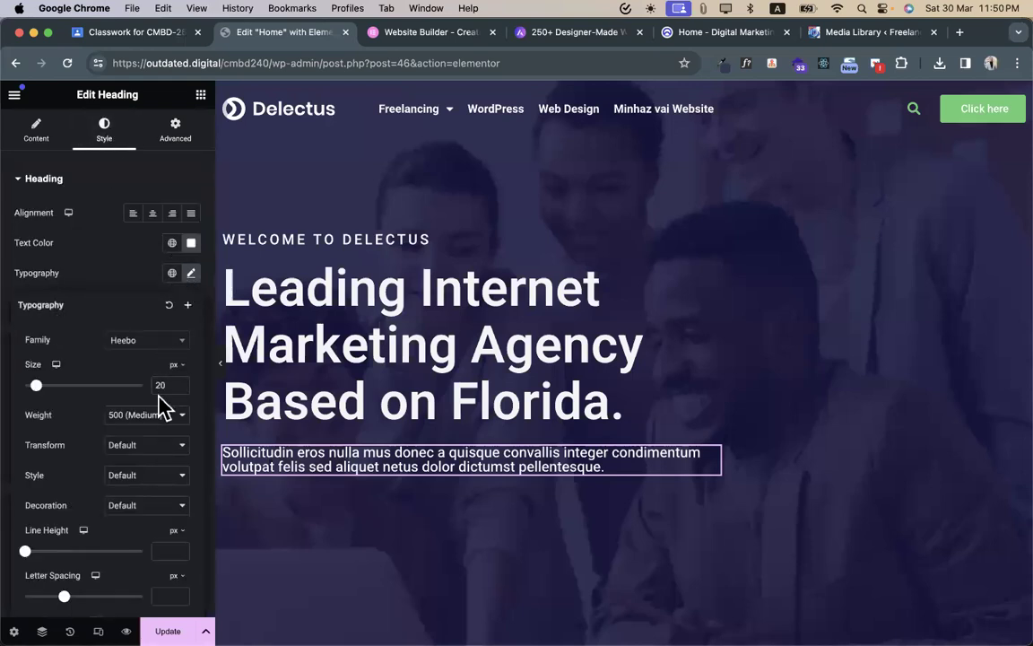
{"action": "left_click", "coordinate": [158, 408]}
{"action": "key", "text": "Escape"}
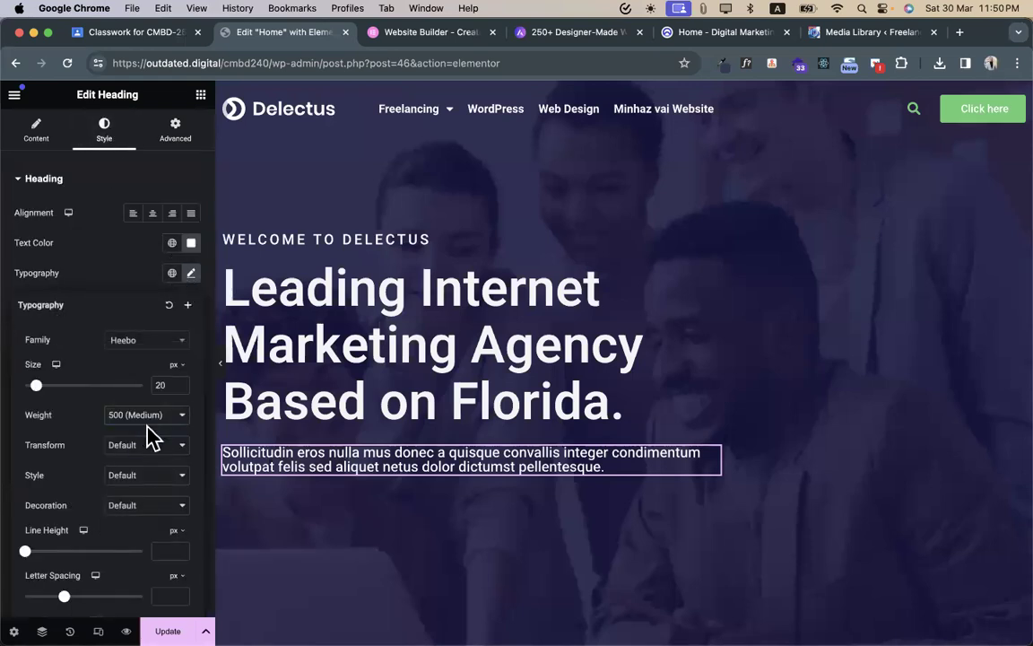
{"action": "key", "text": "Down"}
- Recheck the demo page's font details, and set the hero description heading's font family to Montserrat and line height to 32 px
{"action": "scroll", "coordinate": [150, 475], "scroll_direction": "down", "scroll_amount": 2}
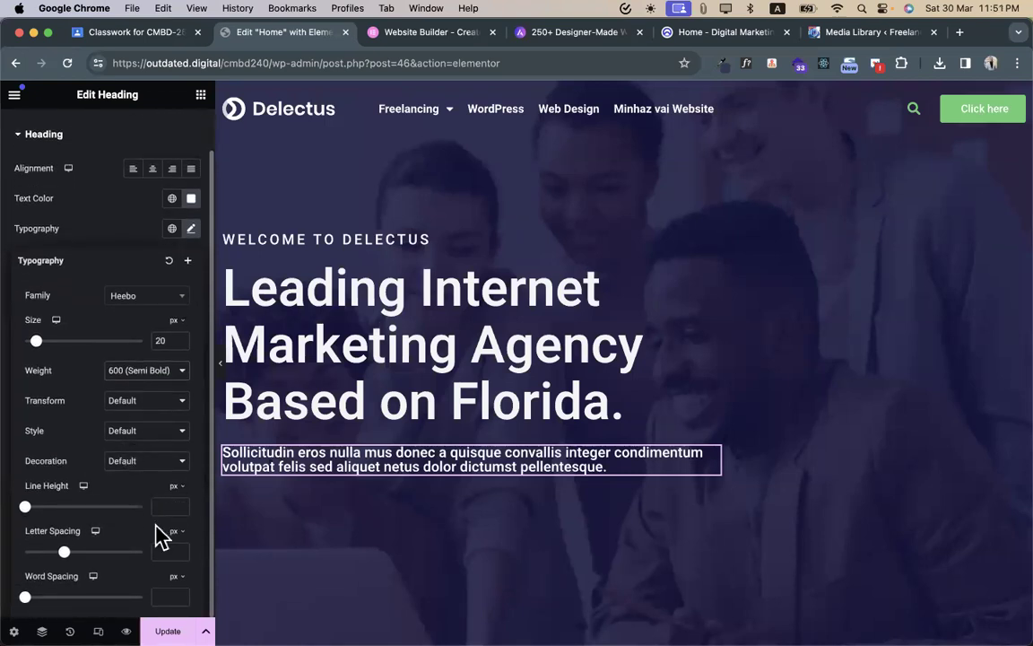
{"action": "left_click", "coordinate": [686, 36]}
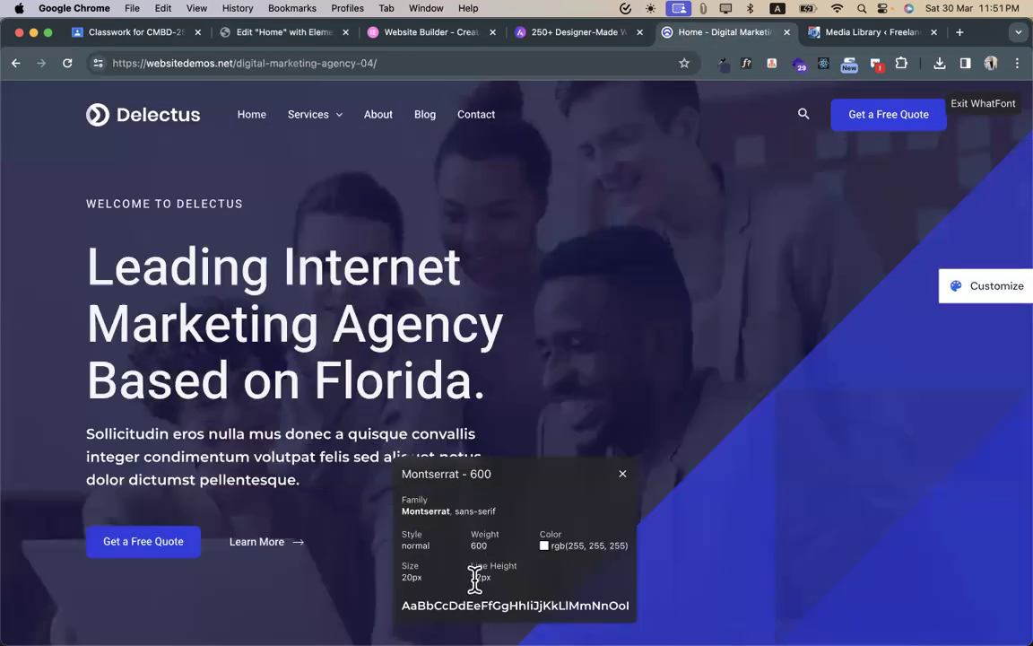
{"action": "scroll", "coordinate": [516, 565], "scroll_direction": "down", "scroll_amount": 3}
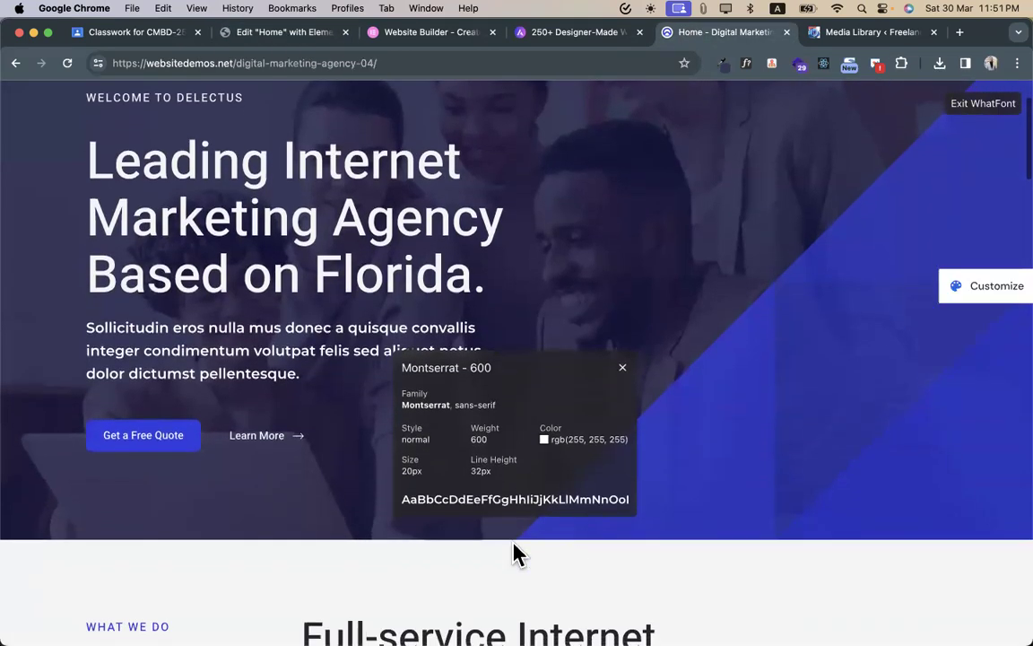
{"action": "scroll", "coordinate": [520, 511], "scroll_direction": "up", "scroll_amount": 3}
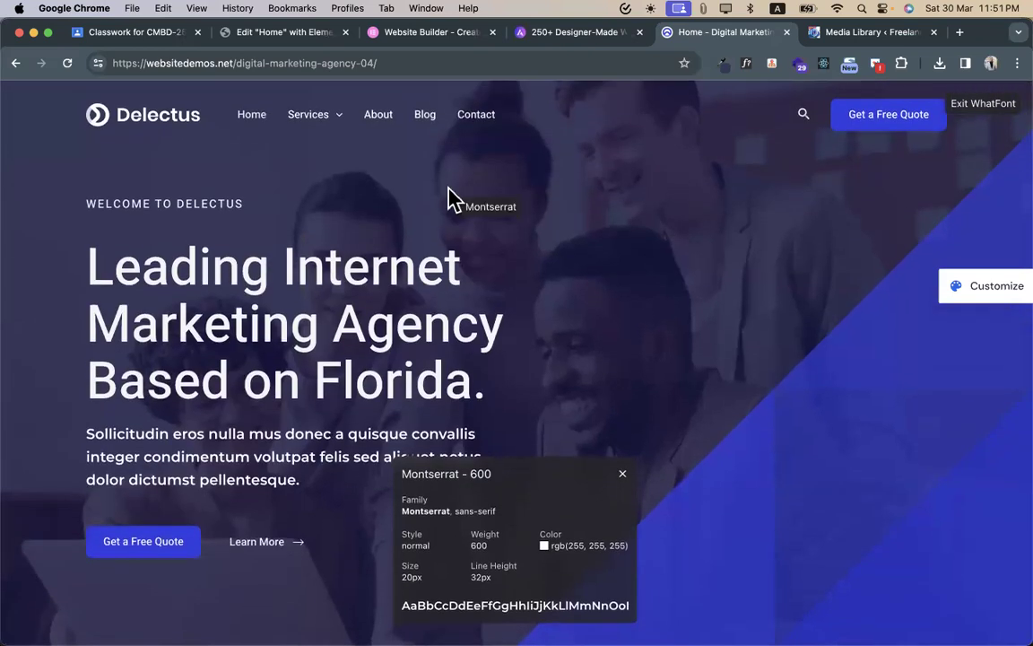
{"action": "left_click", "coordinate": [289, 30]}
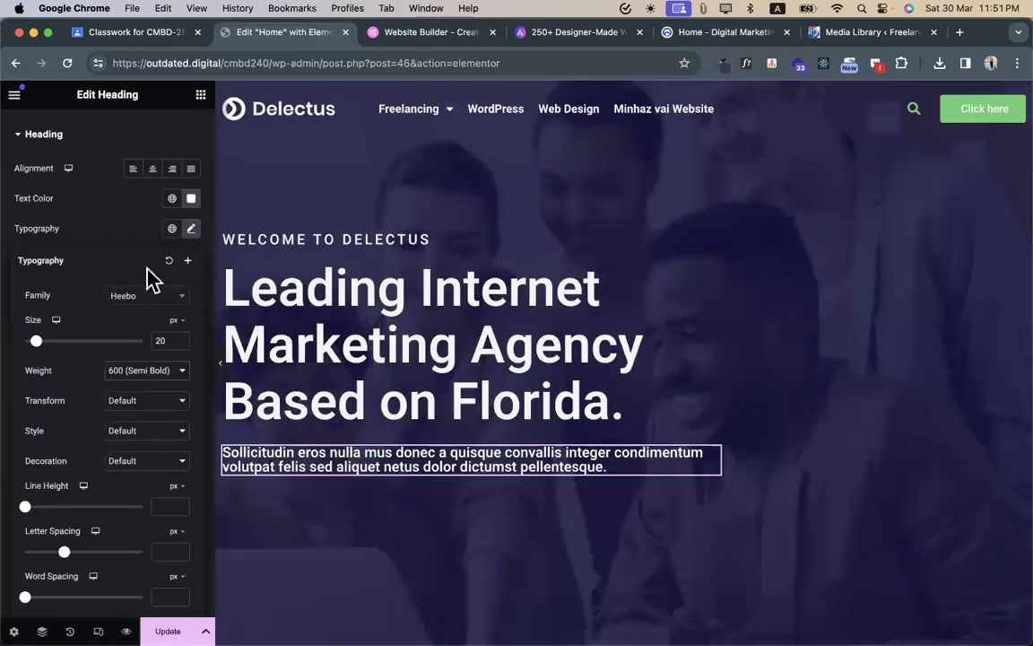
{"action": "left_click", "coordinate": [146, 296]}
{"action": "type", "text": "monts"}
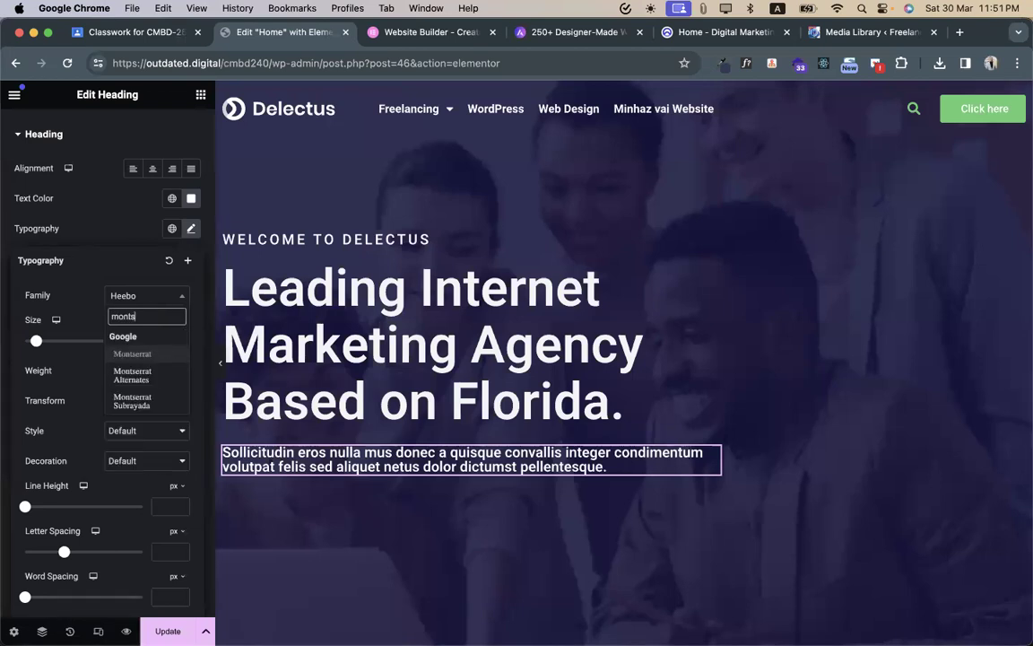
{"action": "left_click", "coordinate": [131, 353]}
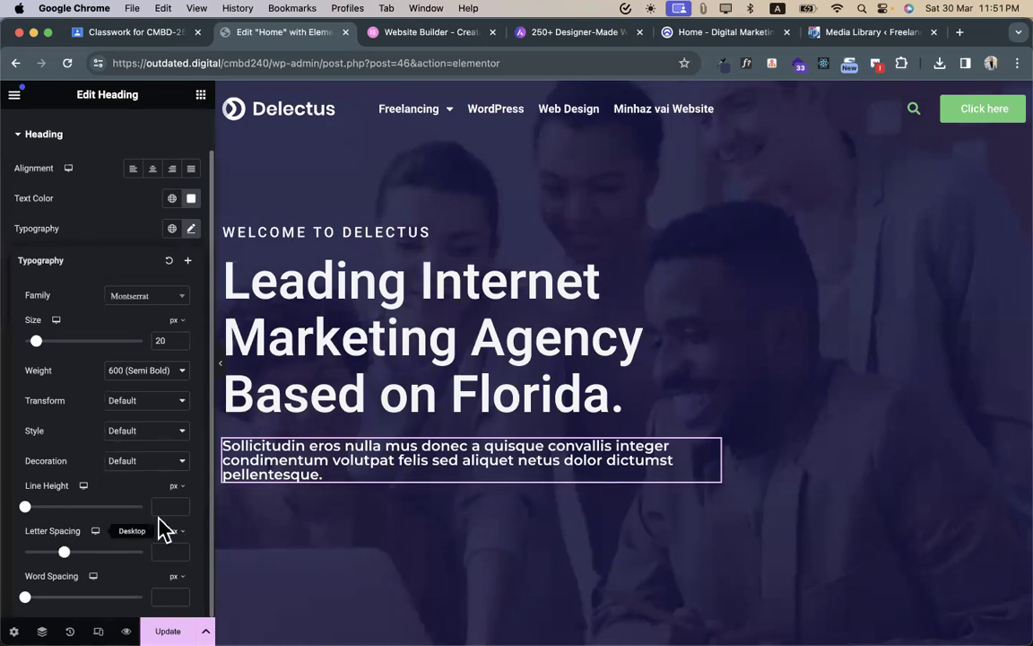
{"action": "type", "text": "32"}
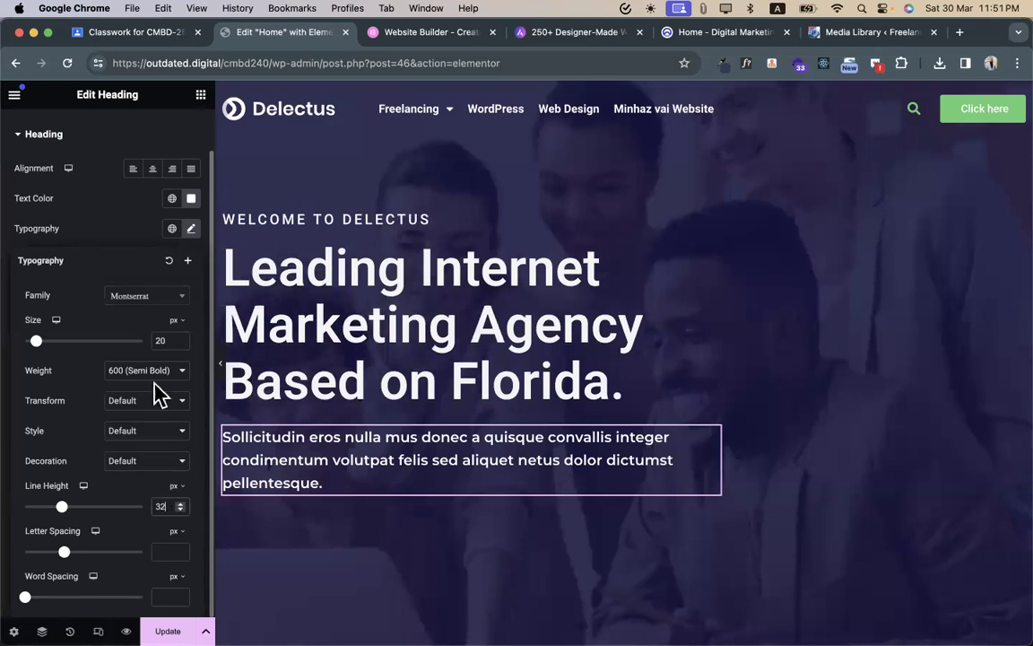
{"action": "left_click", "coordinate": [134, 225]}
{"action": "scroll", "coordinate": [134, 224], "scroll_direction": "up", "scroll_amount": 2}
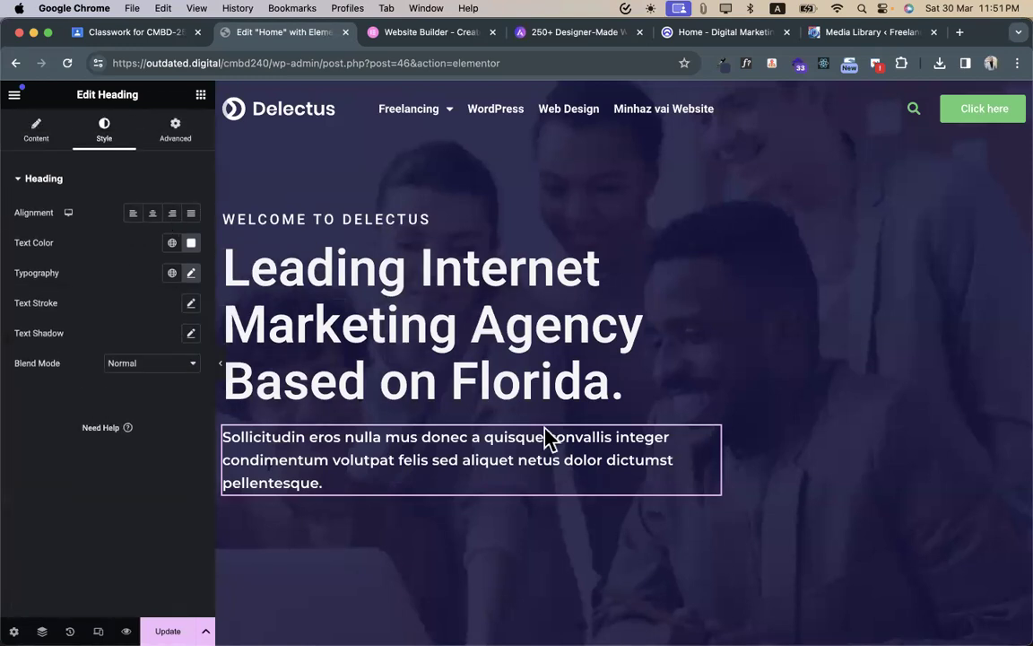
- Reduce the hero description heading's custom width to 52% and update the page
{"action": "left_click", "coordinate": [176, 130]}
{"action": "left_click_drag", "start_coordinate": [101, 377], "coordinate": [88, 377]}
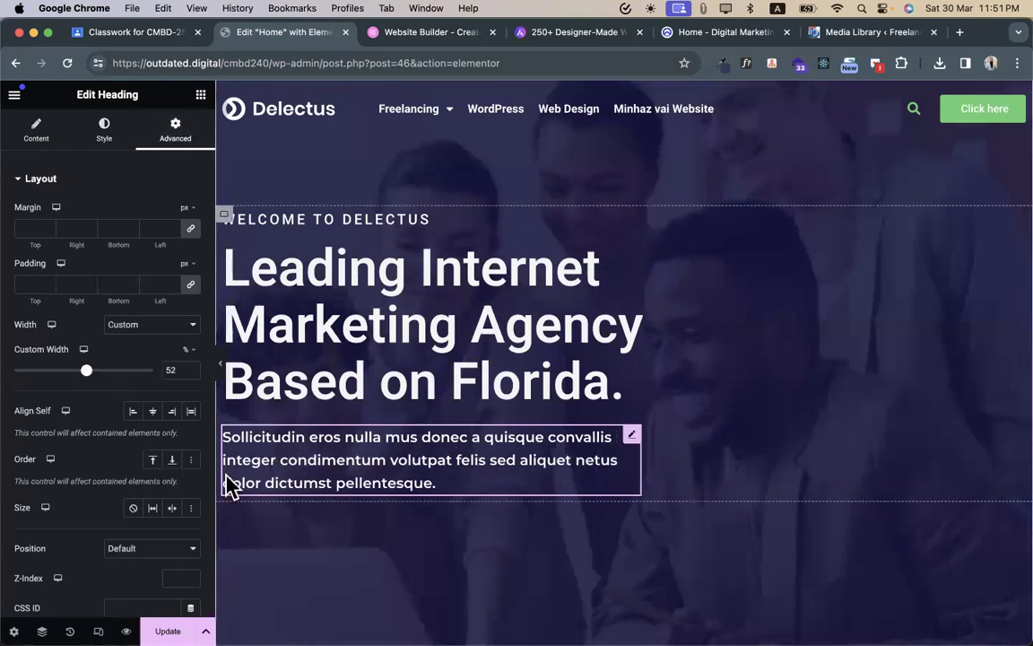
{"action": "left_click", "coordinate": [168, 631]}
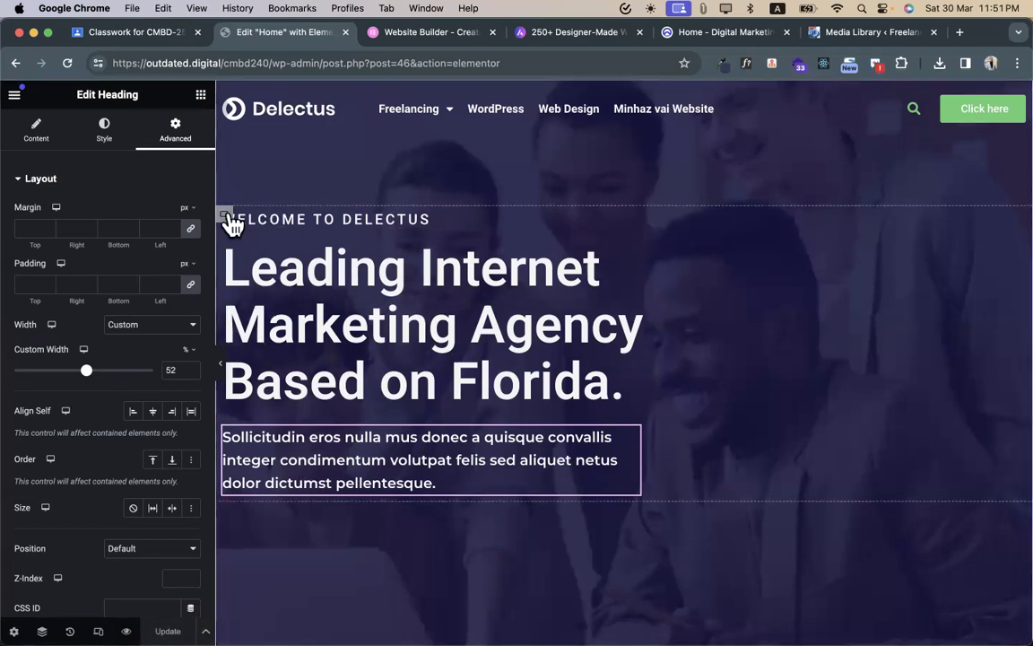
- Set the column and row gaps of the container holding the hero headings to 30 px
{"action": "left_click", "coordinate": [229, 218]}
{"action": "scroll", "coordinate": [76, 483], "scroll_direction": "down", "scroll_amount": 3}
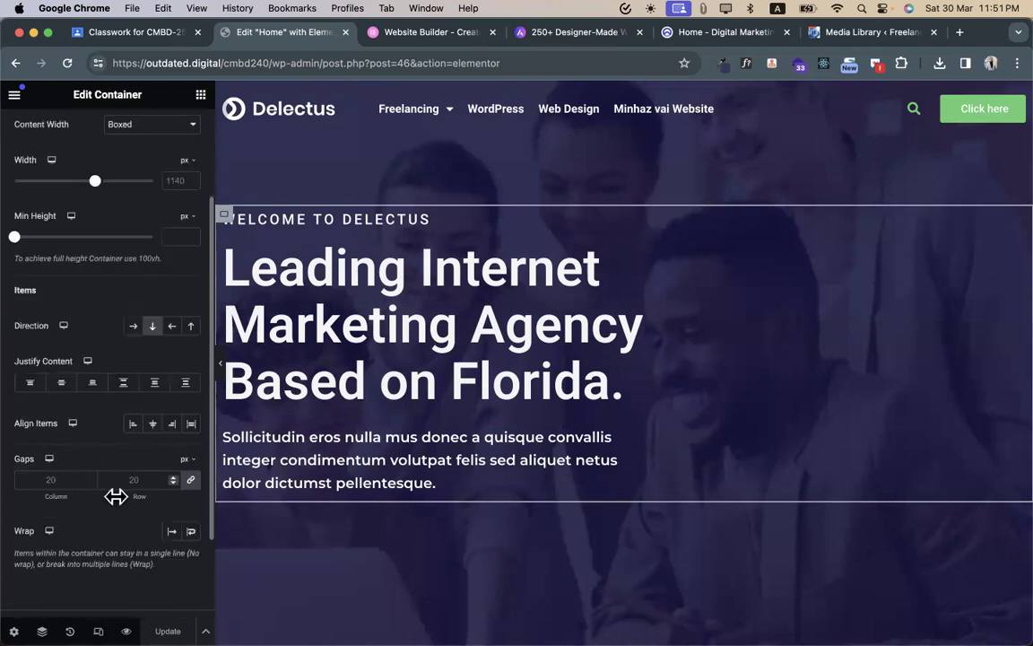
{"action": "left_click", "coordinate": [54, 479]}
{"action": "type", "text": "30"}
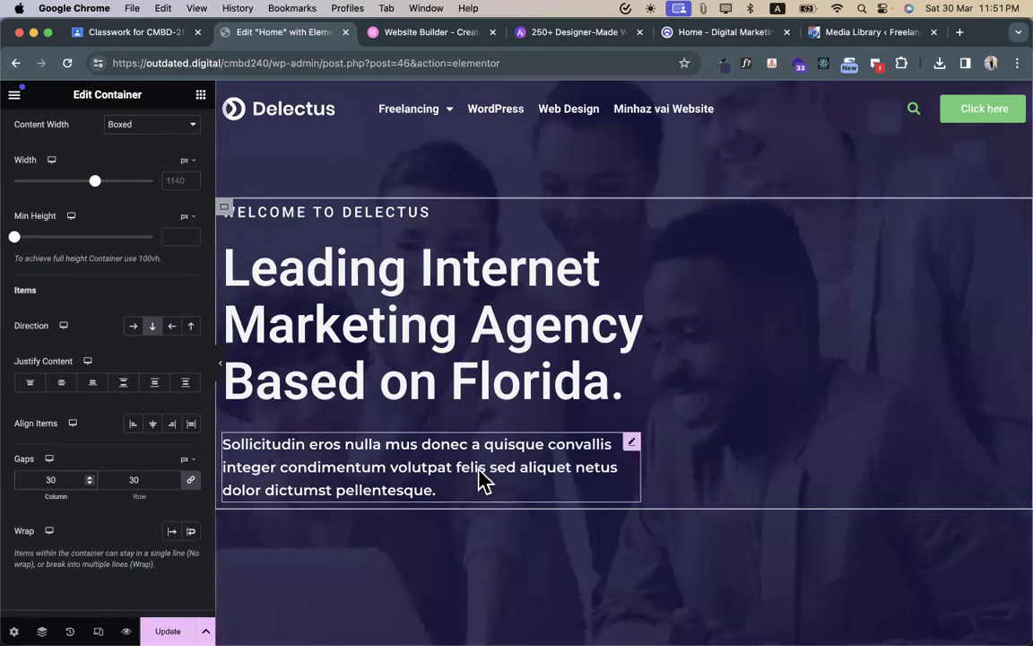
{"action": "scroll", "coordinate": [655, 470], "scroll_direction": "down", "scroll_amount": 3}
{"action": "scroll", "coordinate": [654, 469], "scroll_direction": "up", "scroll_amount": 3}
- Add a nested container below the hero description heading
{"action": "scroll", "coordinate": [653, 470], "scroll_direction": "down", "scroll_amount": 1}
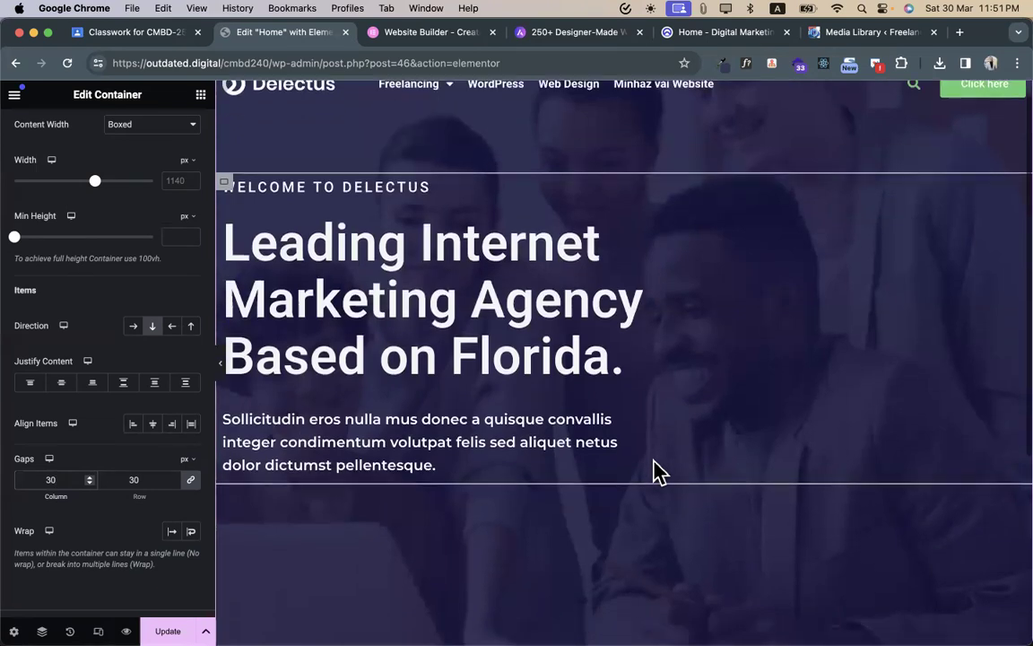
{"action": "scroll", "coordinate": [655, 470], "scroll_direction": "down", "scroll_amount": 1}
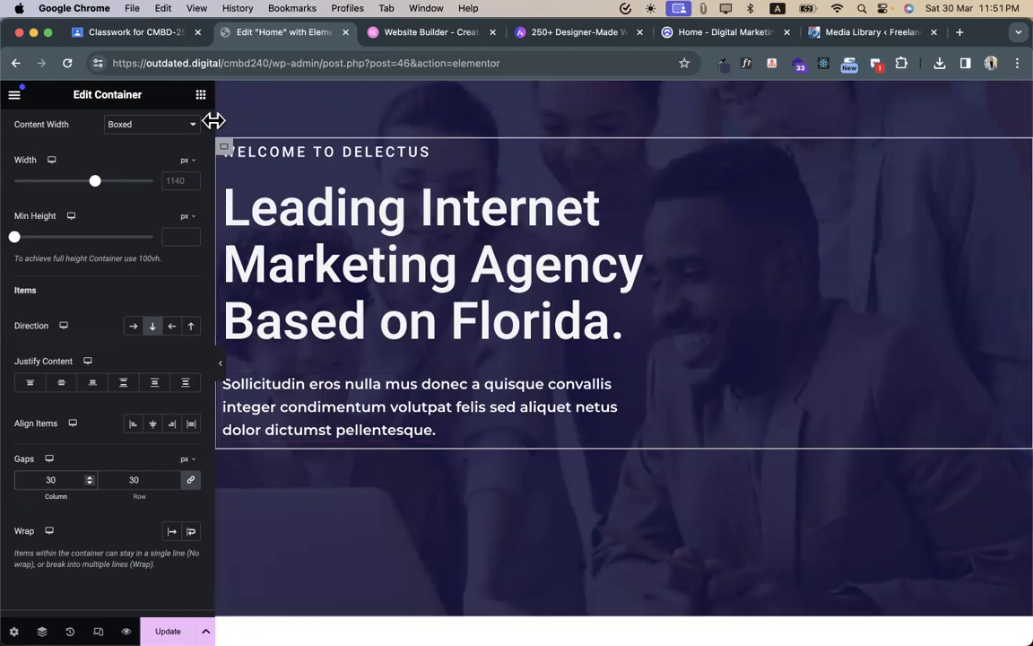
{"action": "left_click", "coordinate": [201, 95]}
{"action": "left_click_drag", "start_coordinate": [51, 318], "coordinate": [316, 426]}
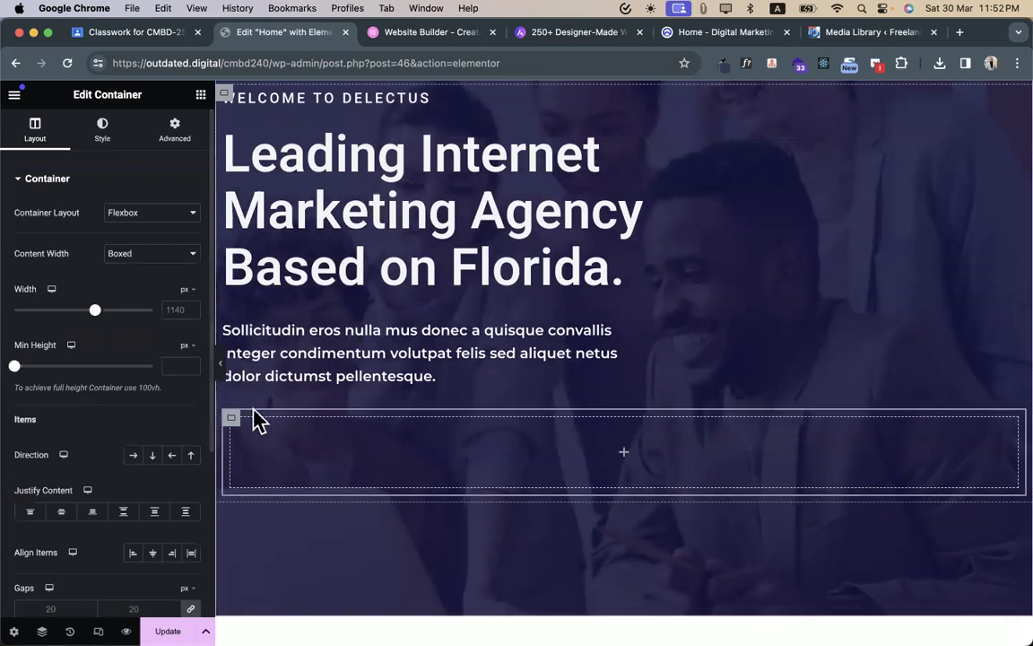
- Set the new nested container's padding to 0 px on all sides and add a Button widget inside it
{"action": "left_click", "coordinate": [177, 139]}
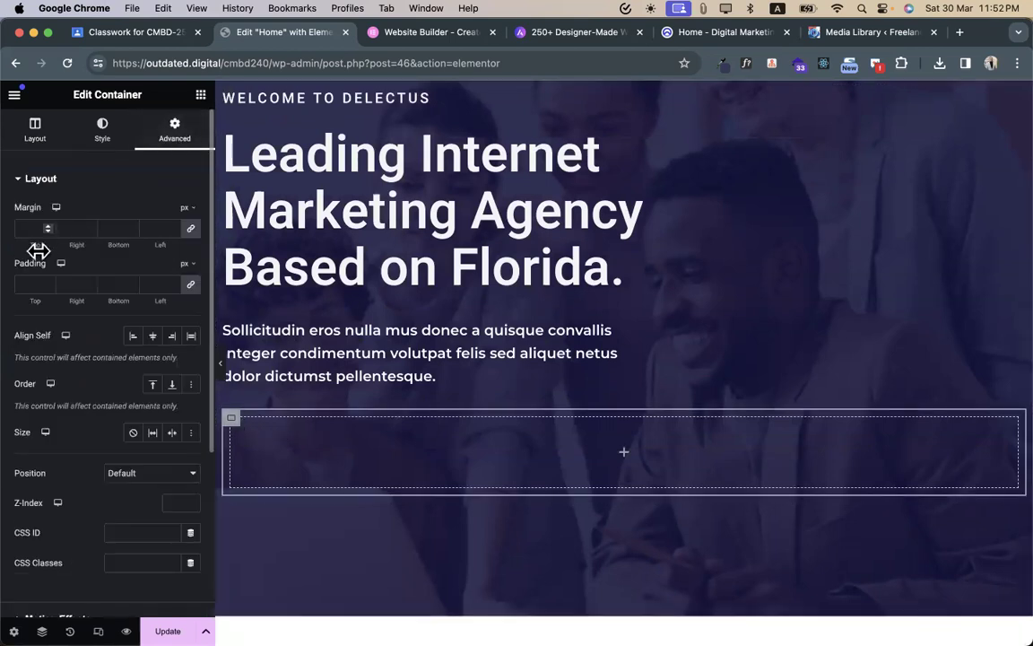
{"action": "left_click", "coordinate": [26, 284]}
{"action": "type", "text": "0"}
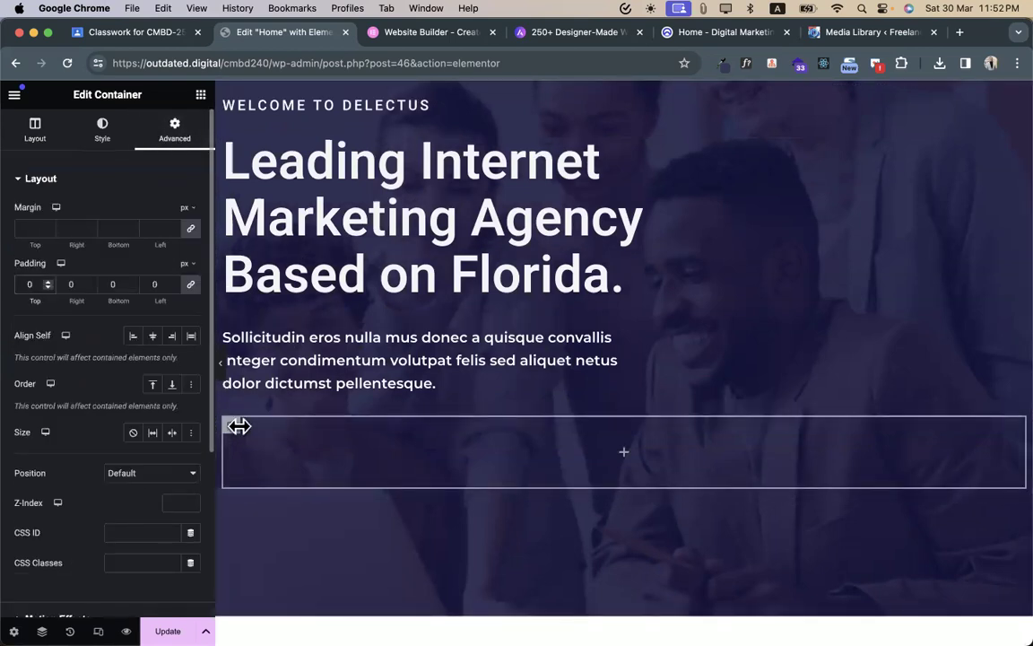
{"action": "left_click", "coordinate": [202, 97]}
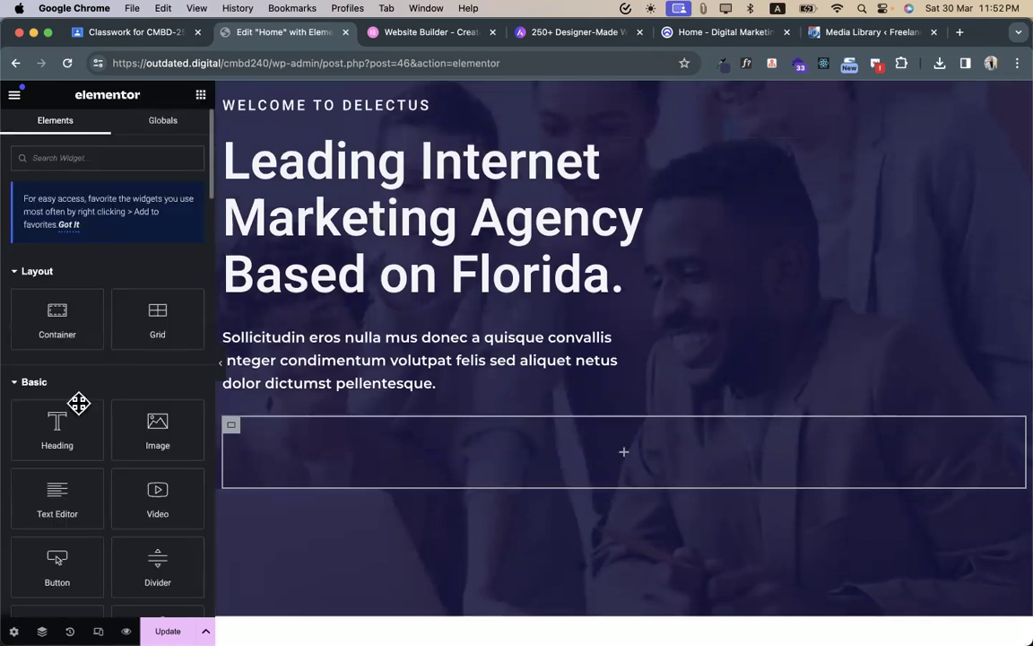
{"action": "left_click_drag", "start_coordinate": [79, 574], "coordinate": [332, 480]}
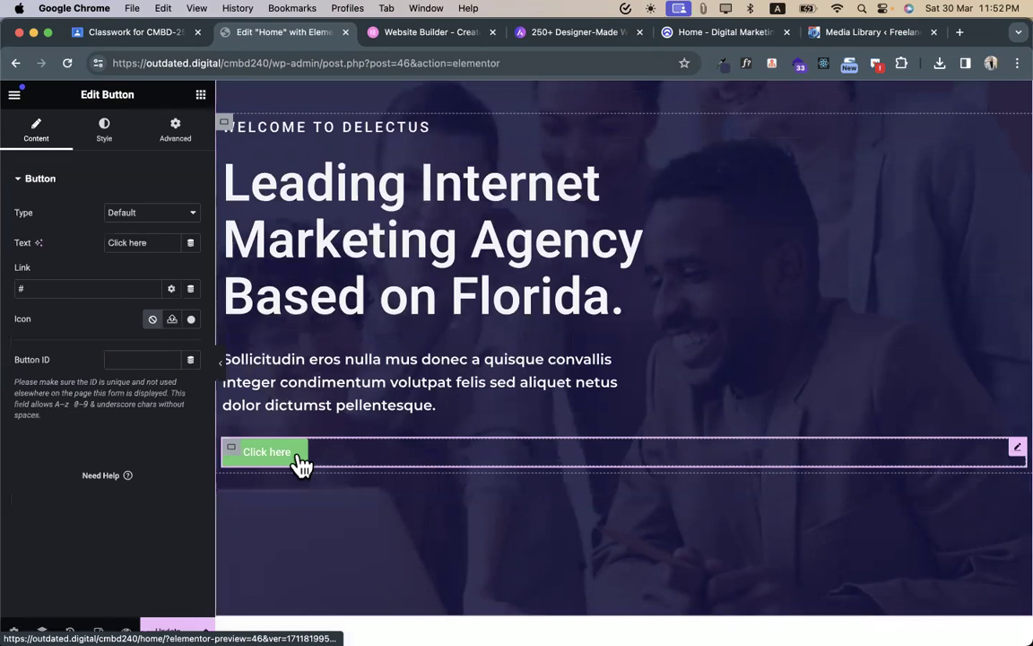
- Duplicate the button below the hero description and set its container's direction to a horizontal row
{"action": "right_click", "coordinate": [302, 456]}
{"action": "left_click", "coordinate": [380, 361]}
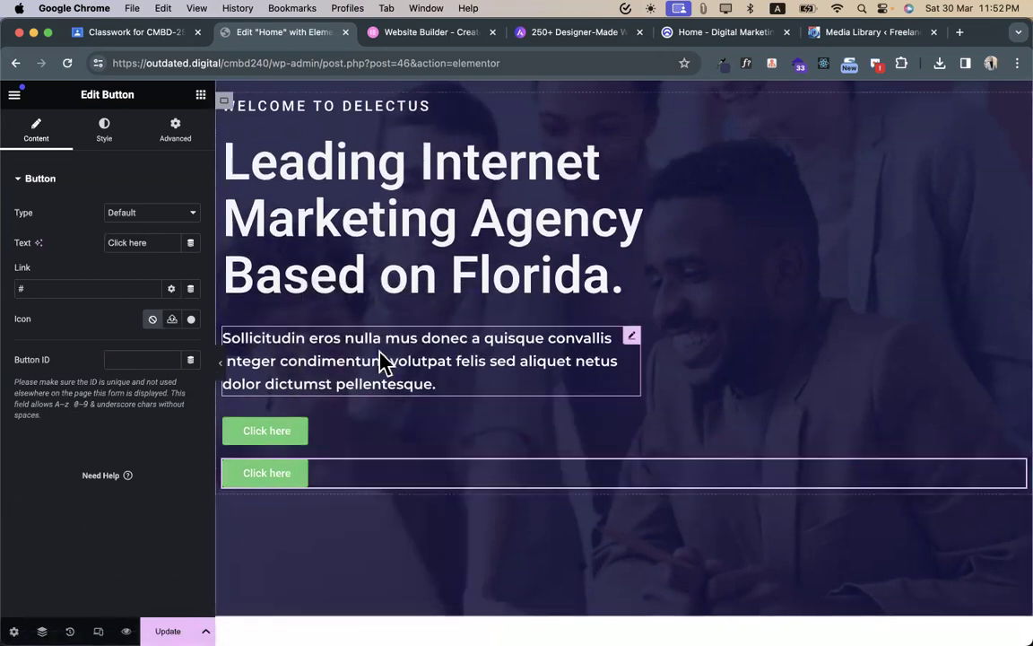
{"action": "left_click", "coordinate": [233, 427]}
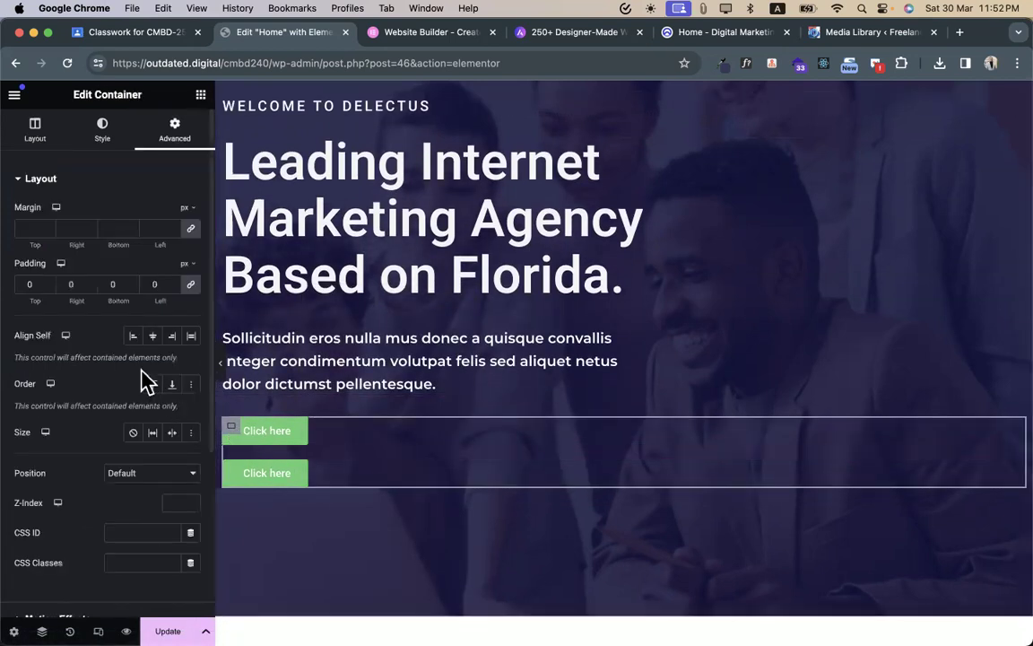
{"action": "left_click", "coordinate": [49, 139]}
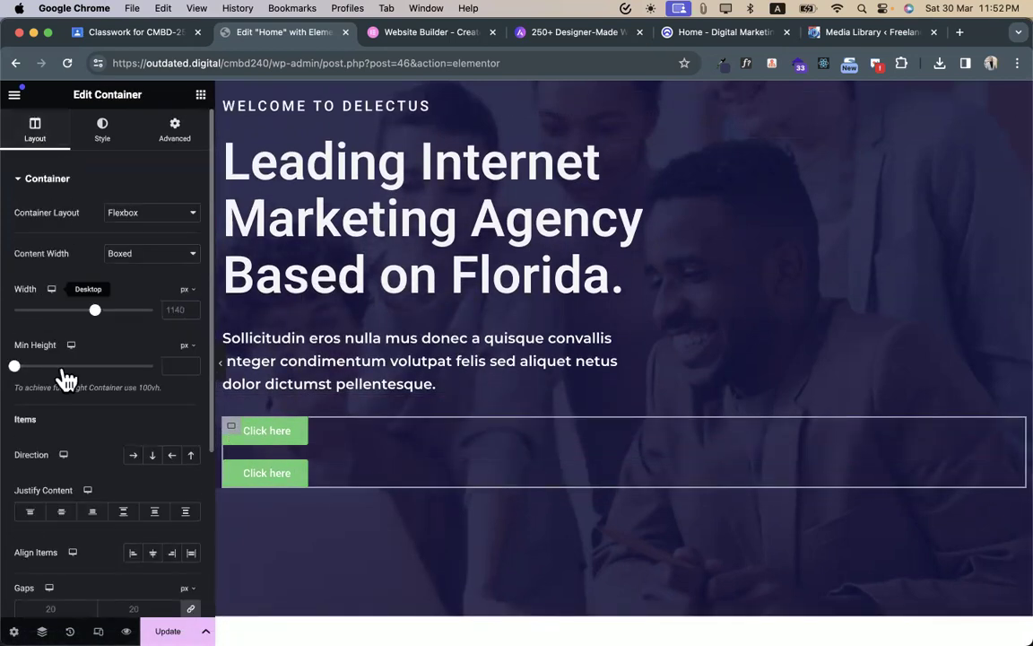
{"action": "left_click", "coordinate": [133, 455]}
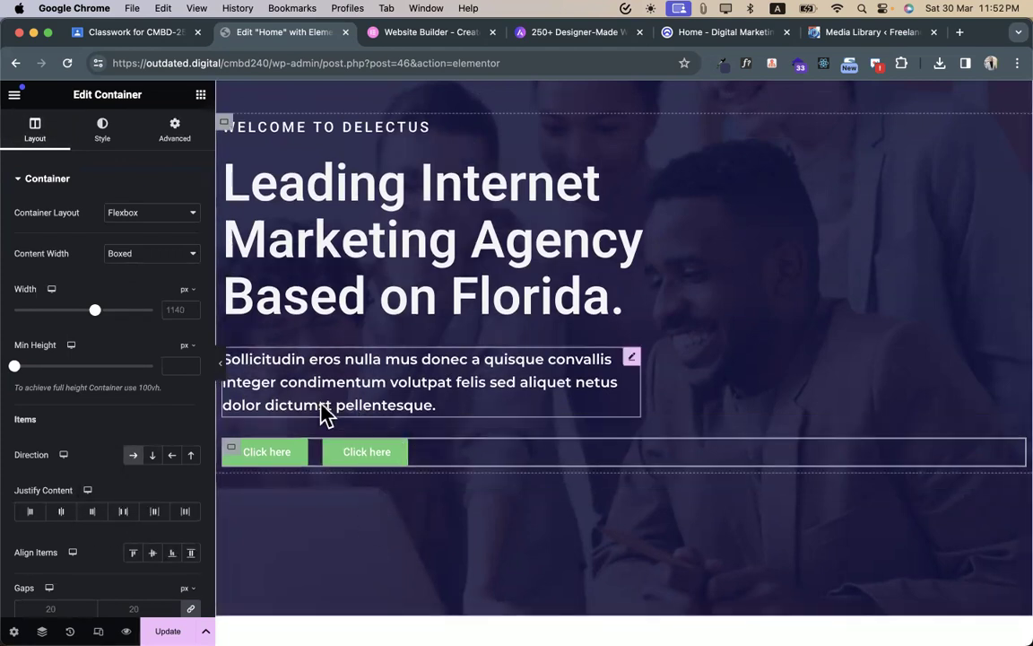
{"action": "left_click", "coordinate": [221, 365]}
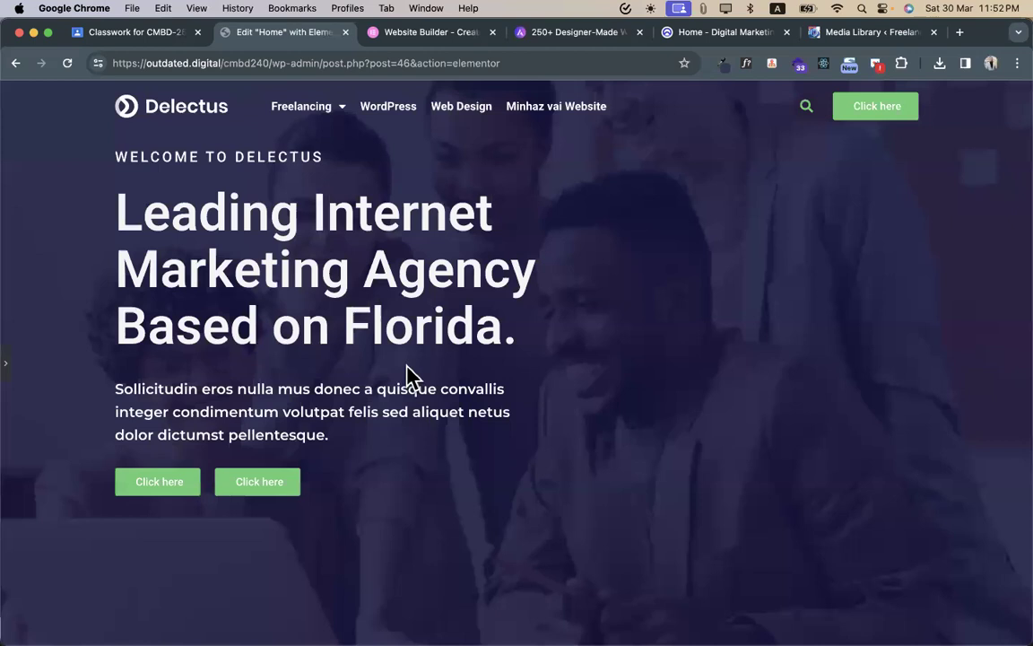
{"action": "left_click", "coordinate": [18, 370]}
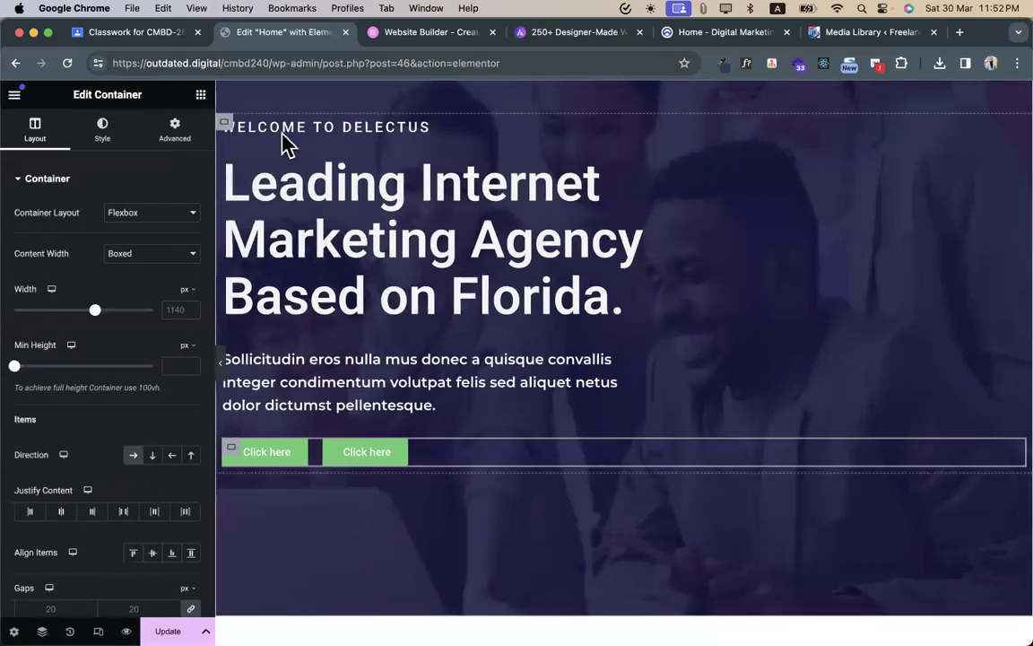
- Find the Spacer widget and place it above the "Welcome to Delectus" heading in the hero container
{"action": "scroll", "coordinate": [346, 238], "scroll_direction": "up", "scroll_amount": 2}
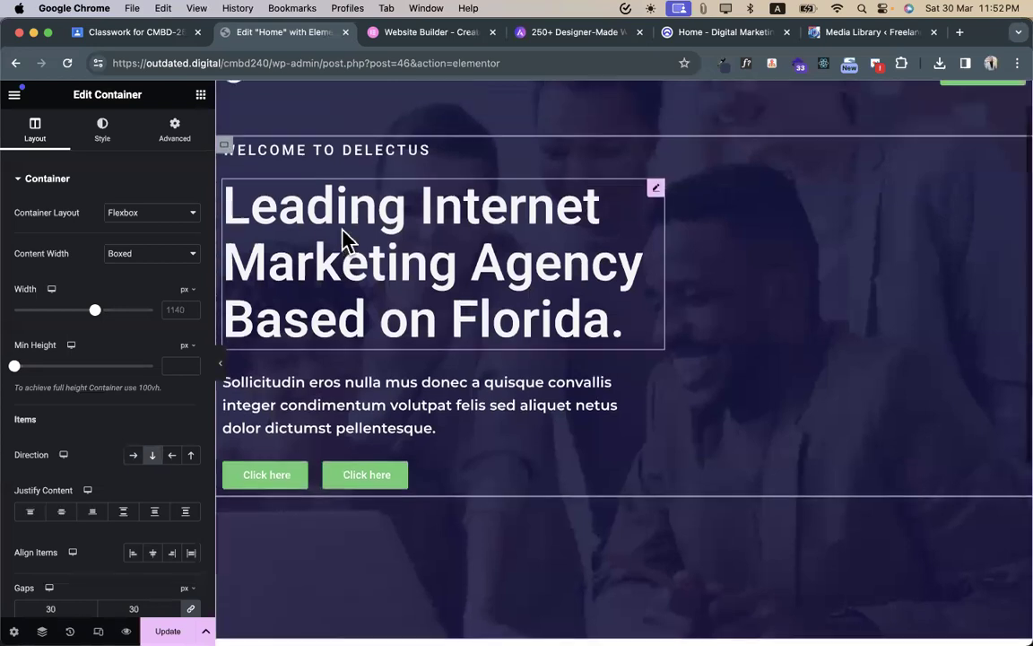
{"action": "left_click", "coordinate": [225, 182]}
{"action": "left_click", "coordinate": [178, 142]}
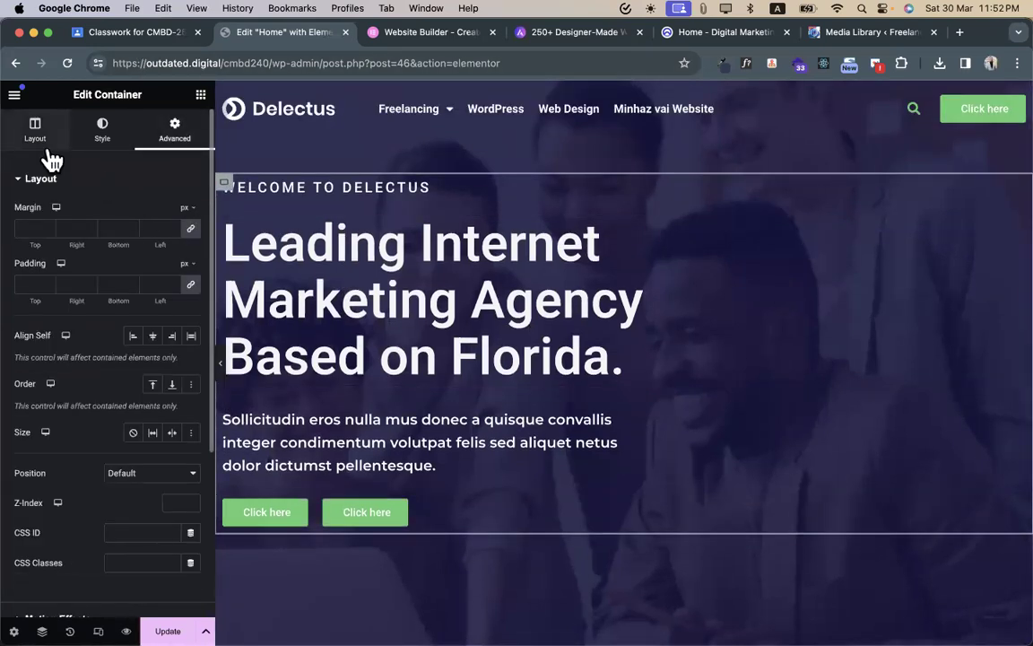
{"action": "left_click", "coordinate": [203, 95]}
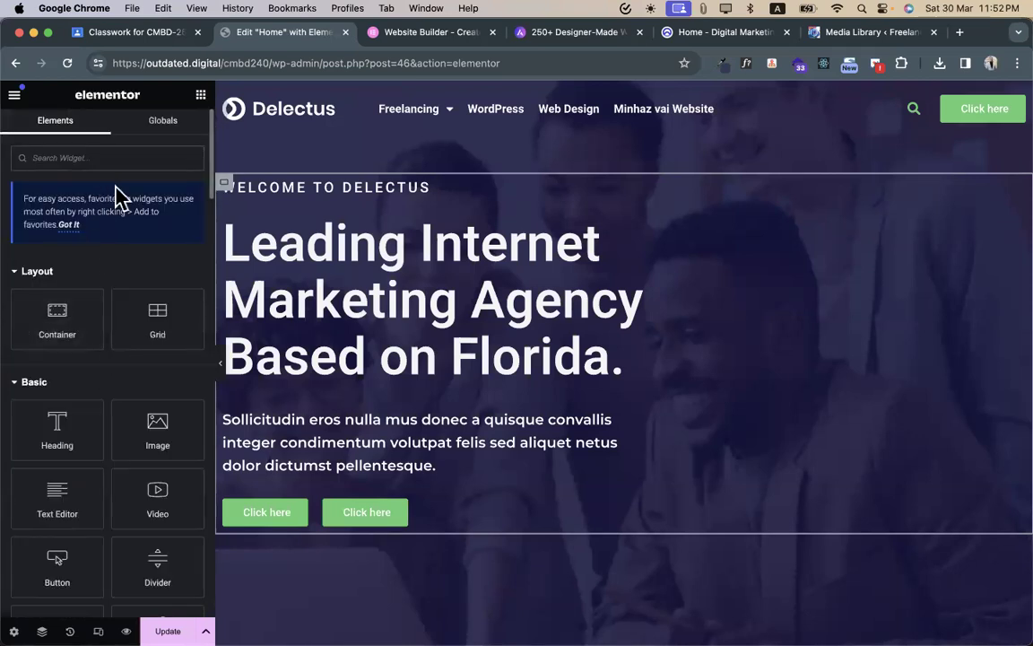
{"action": "type", "text": "sp"}
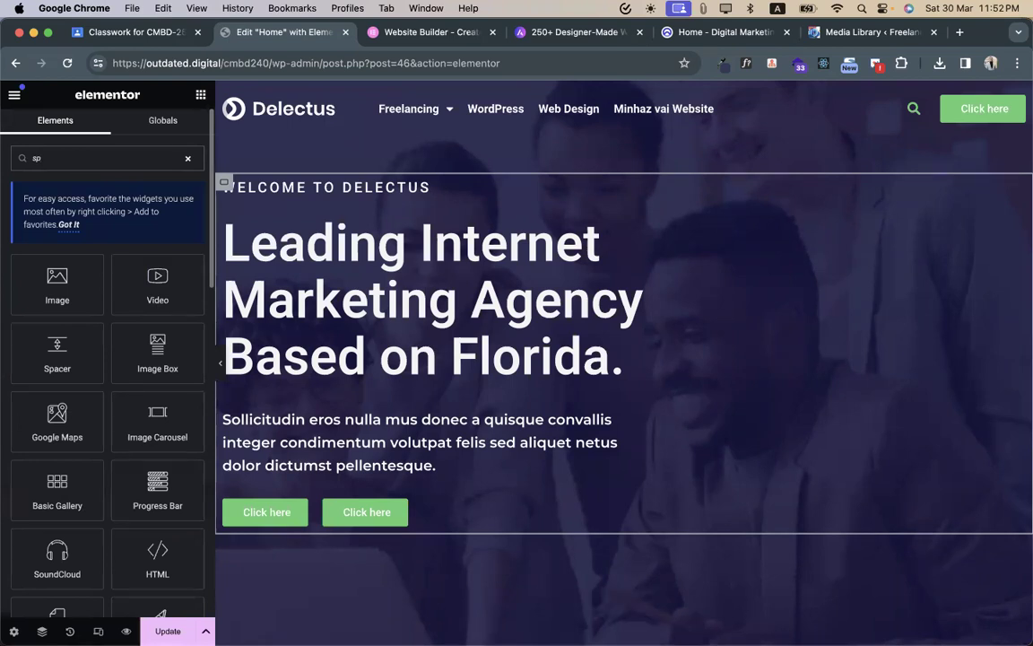
{"action": "type", "text": "d"}
{"action": "key", "text": "BackSpace"}
{"action": "type", "text": "ac"}
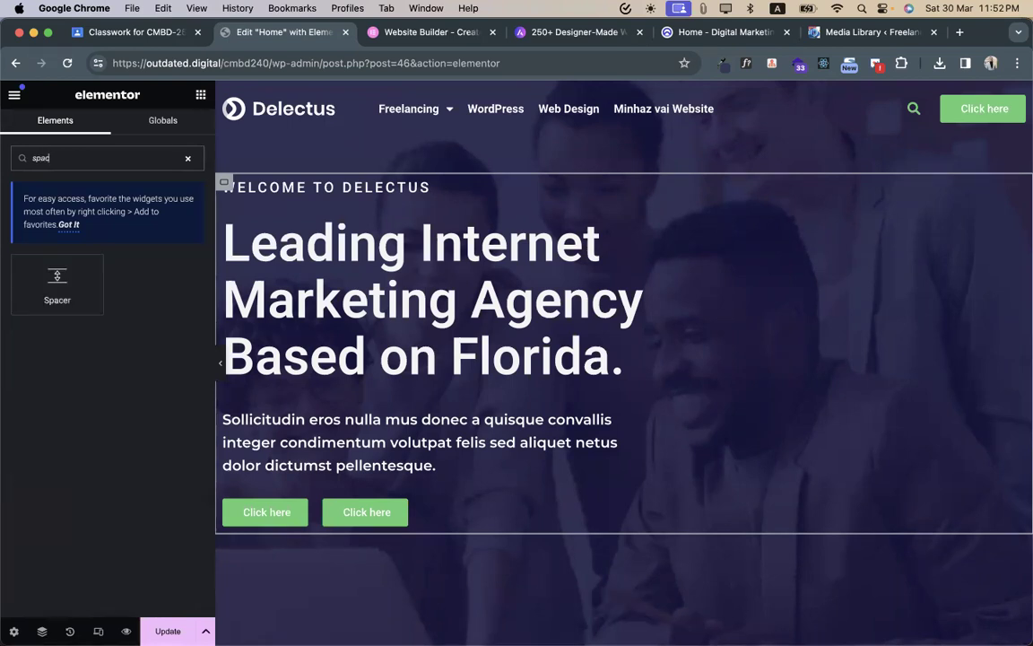
{"action": "left_click_drag", "start_coordinate": [49, 287], "coordinate": [319, 165]}
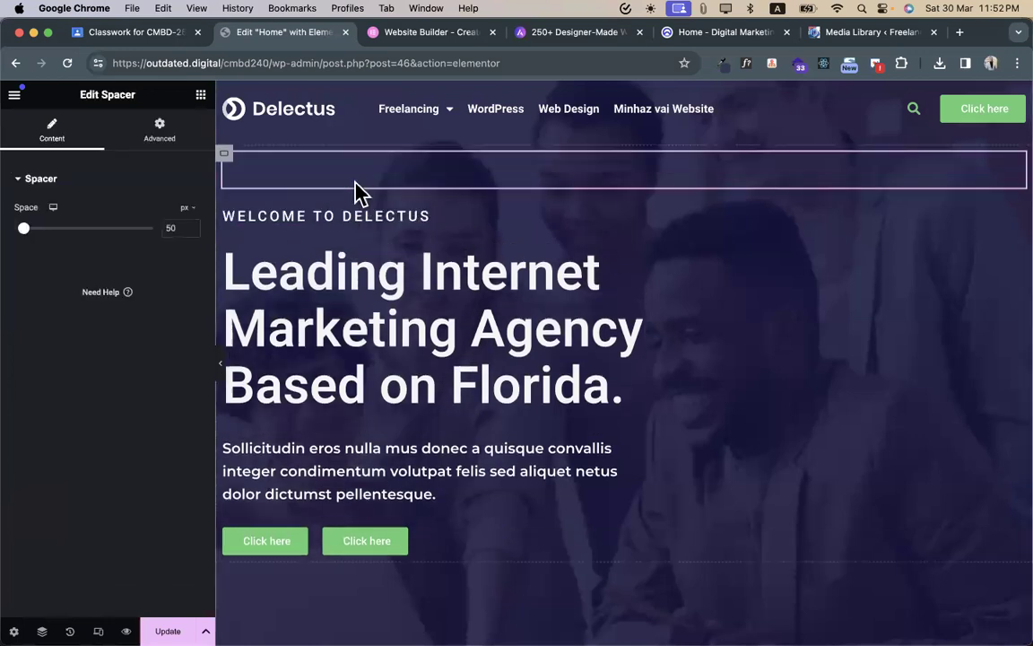
- Set the hero spacer's space to 100 px and preview the page at full width
{"action": "left_click", "coordinate": [223, 364]}
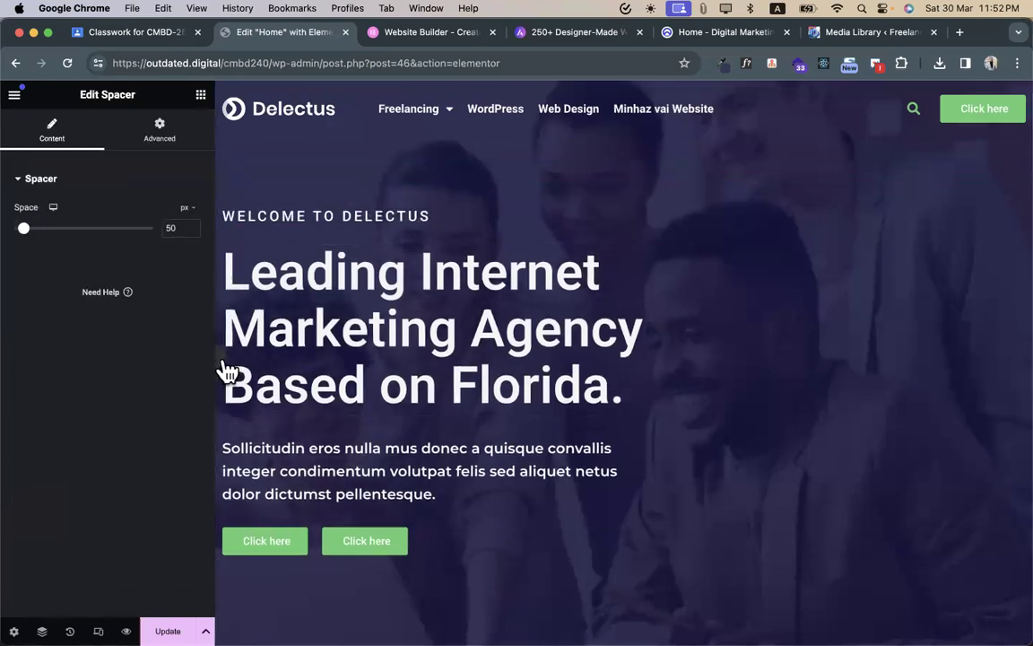
{"action": "left_click", "coordinate": [20, 366]}
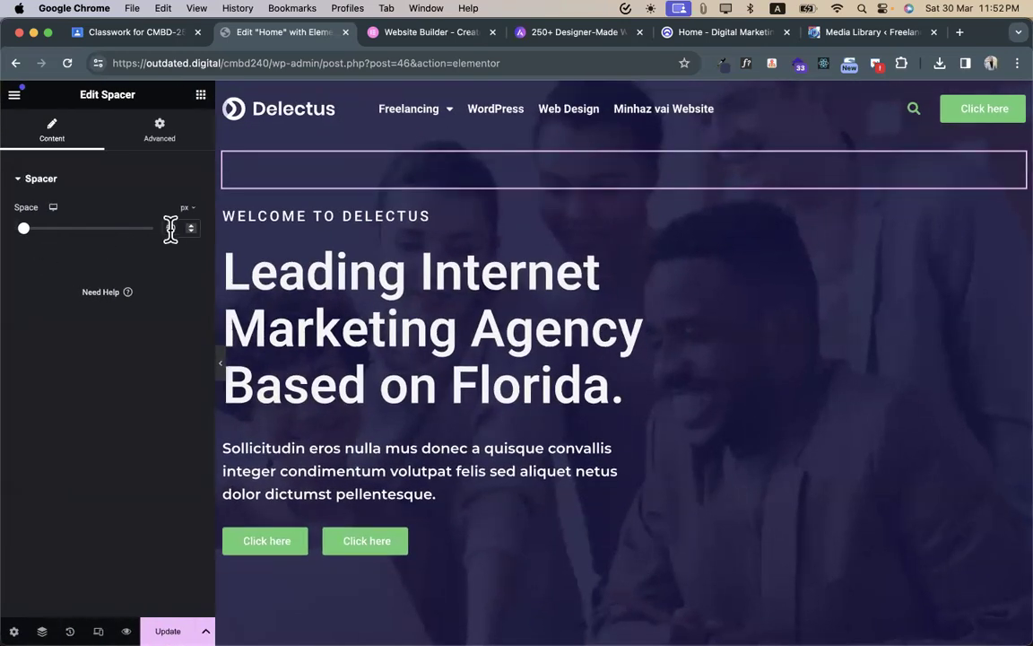
{"action": "type", "text": "100"}
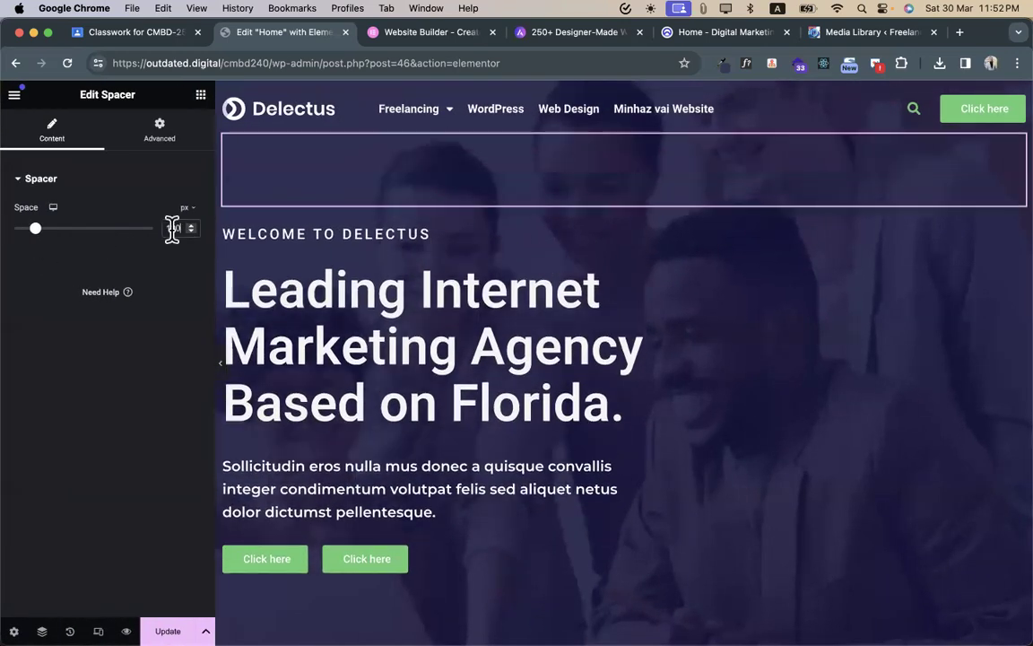
{"action": "left_click", "coordinate": [220, 366]}
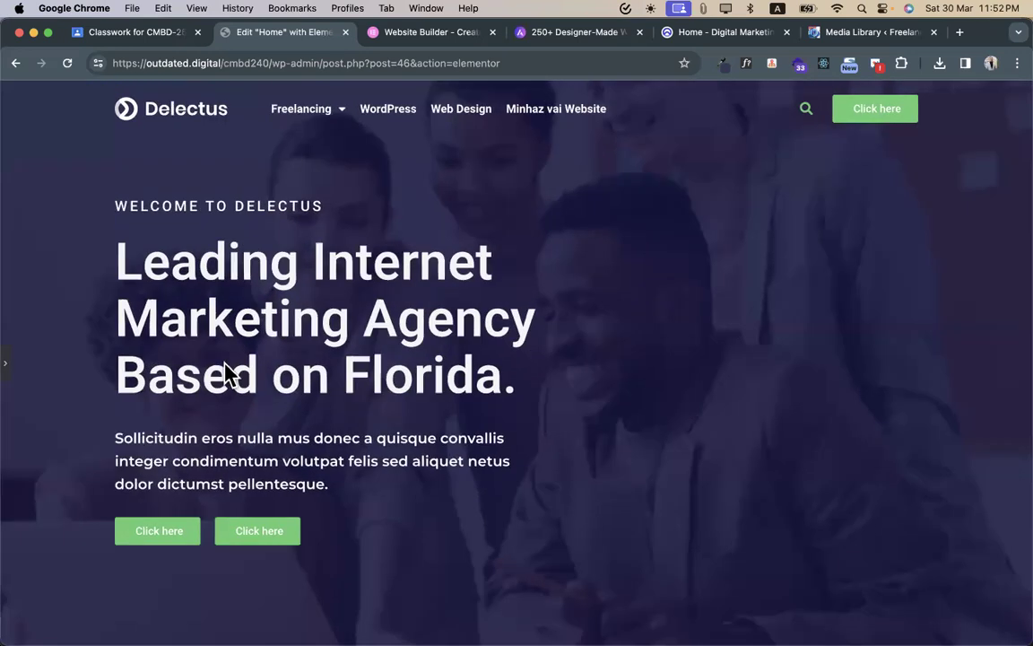
- Compare the hero section's spacing and layout with the Digital Marketing demo site, closing the font details pop-up there
{"action": "left_click", "coordinate": [713, 33]}
{"action": "left_click", "coordinate": [273, 33]}
{"action": "left_click", "coordinate": [708, 34]}
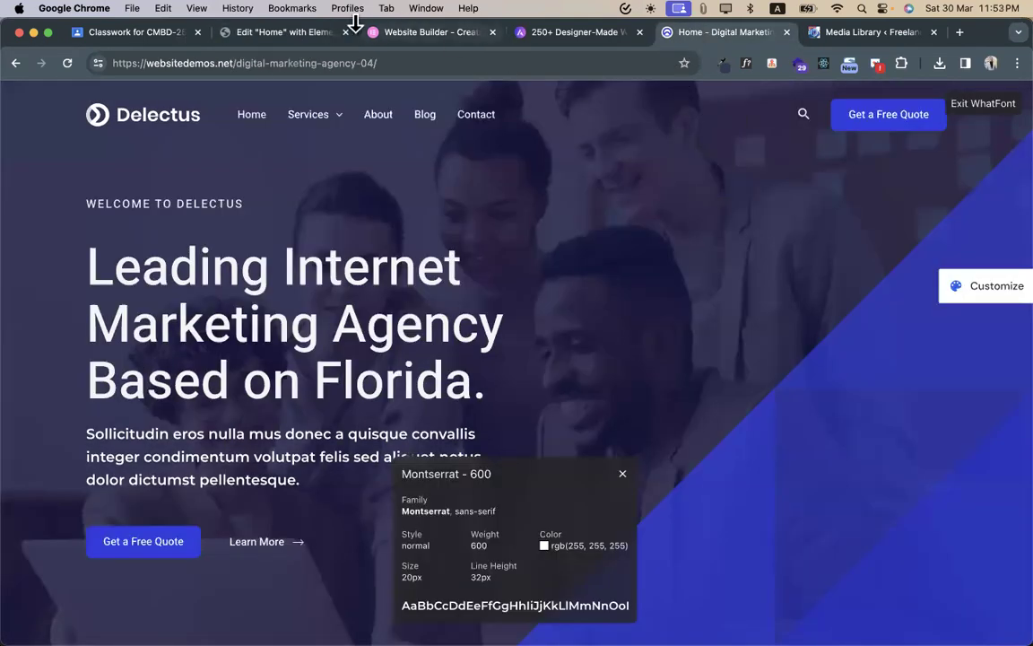
{"action": "left_click", "coordinate": [314, 34]}
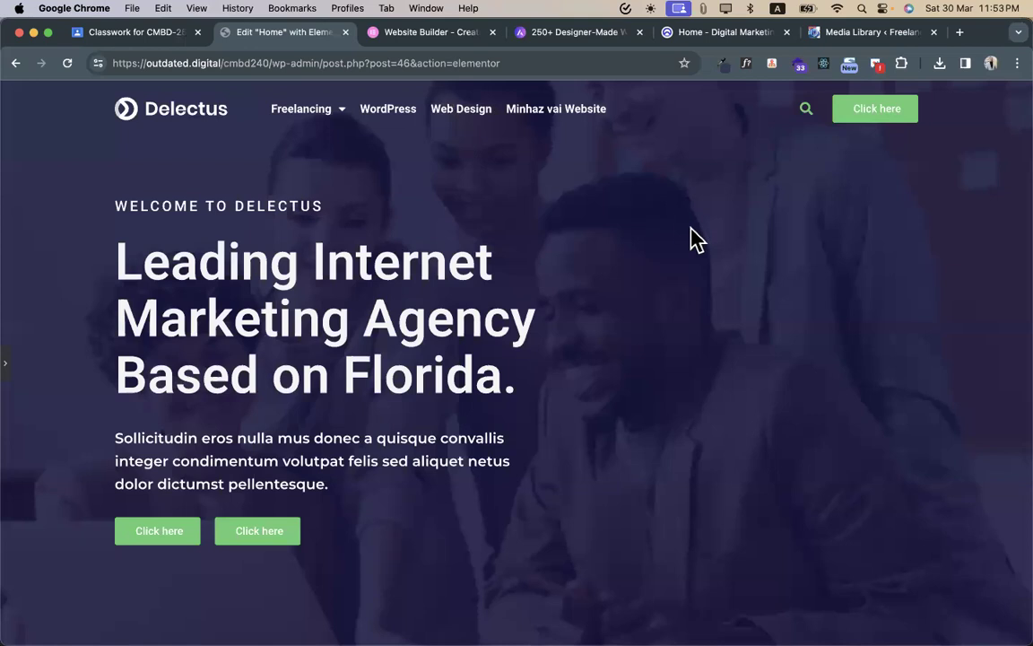
{"action": "left_click", "coordinate": [696, 40]}
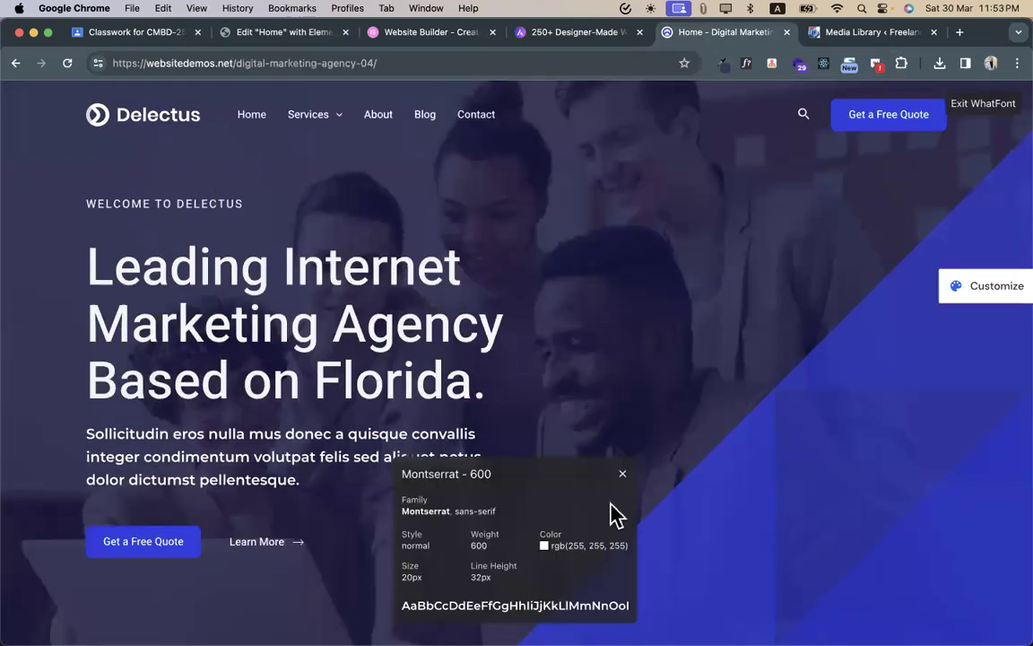
{"action": "left_click", "coordinate": [621, 476]}
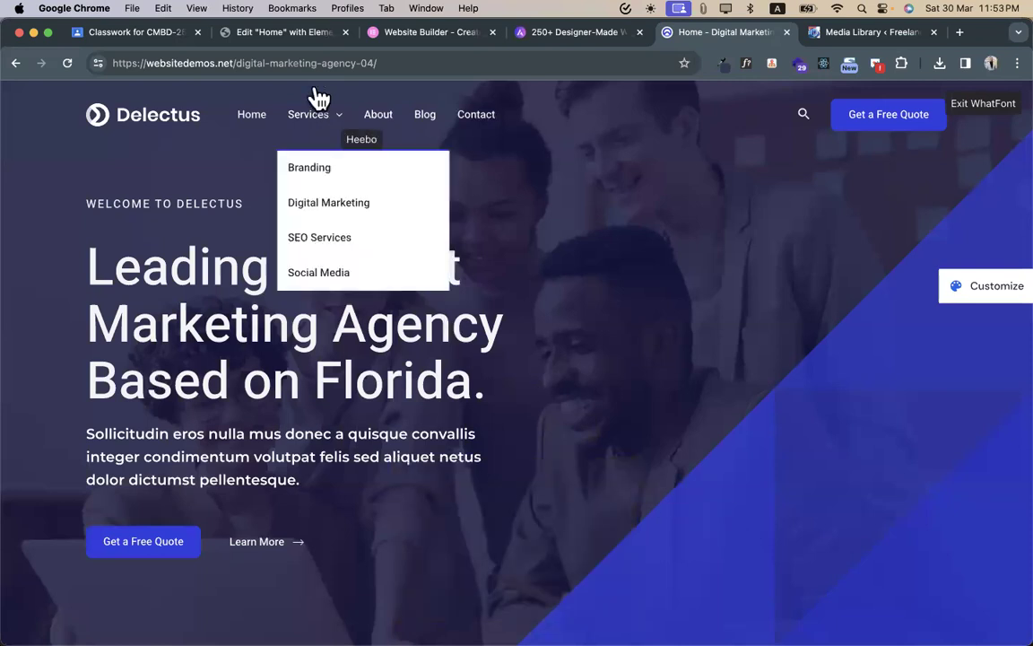
{"action": "left_click", "coordinate": [287, 38]}
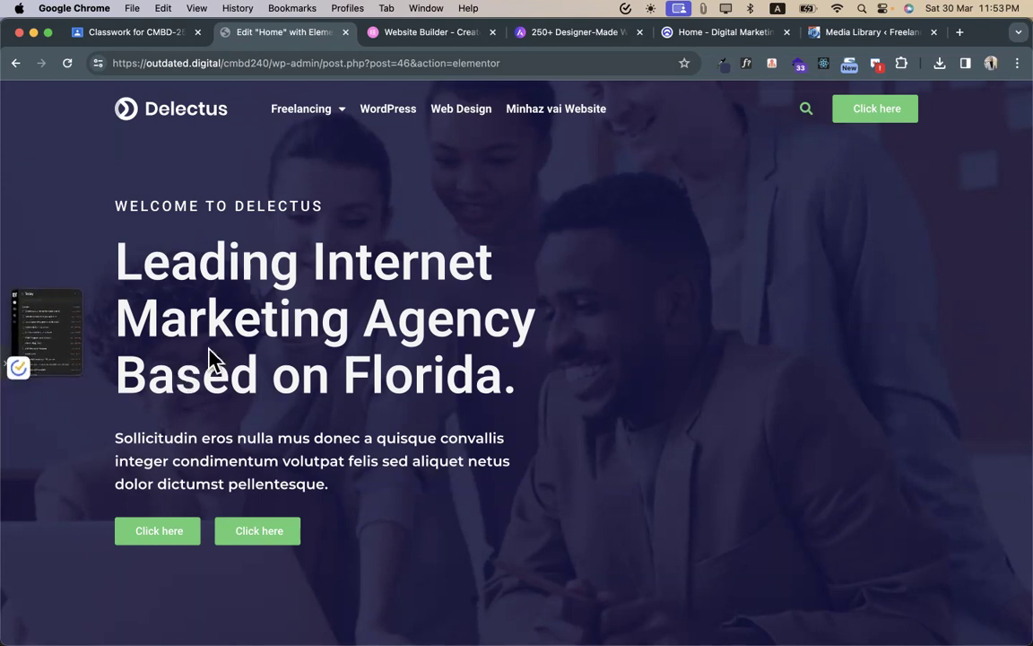
- Set the custom width of the "Leading Internet Marketing Agency" heading to 61%
{"action": "left_click", "coordinate": [7, 366]}
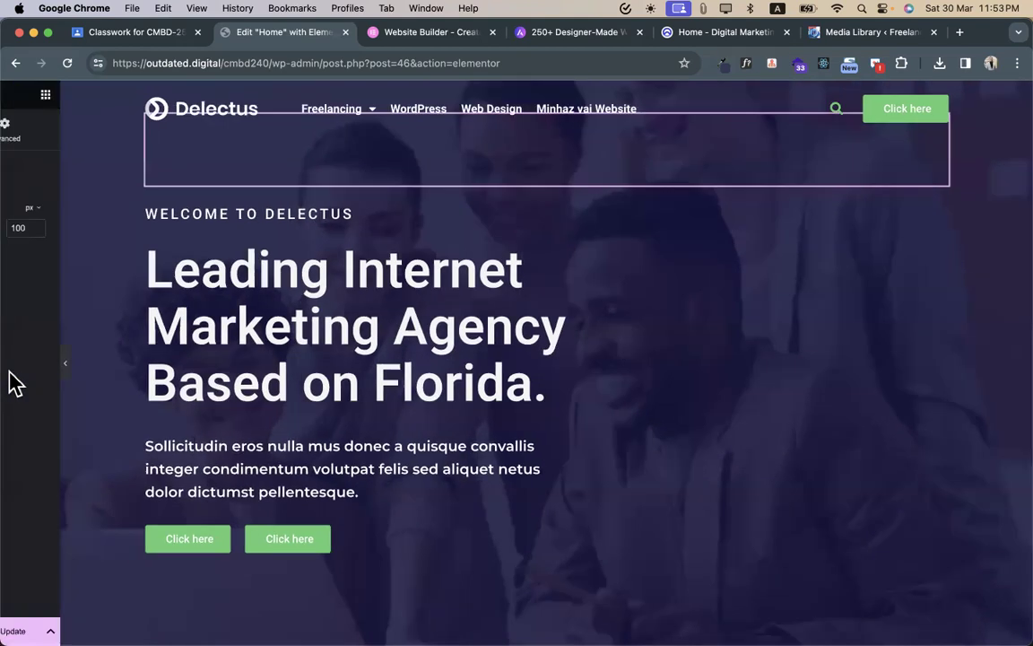
{"action": "left_click", "coordinate": [657, 274]}
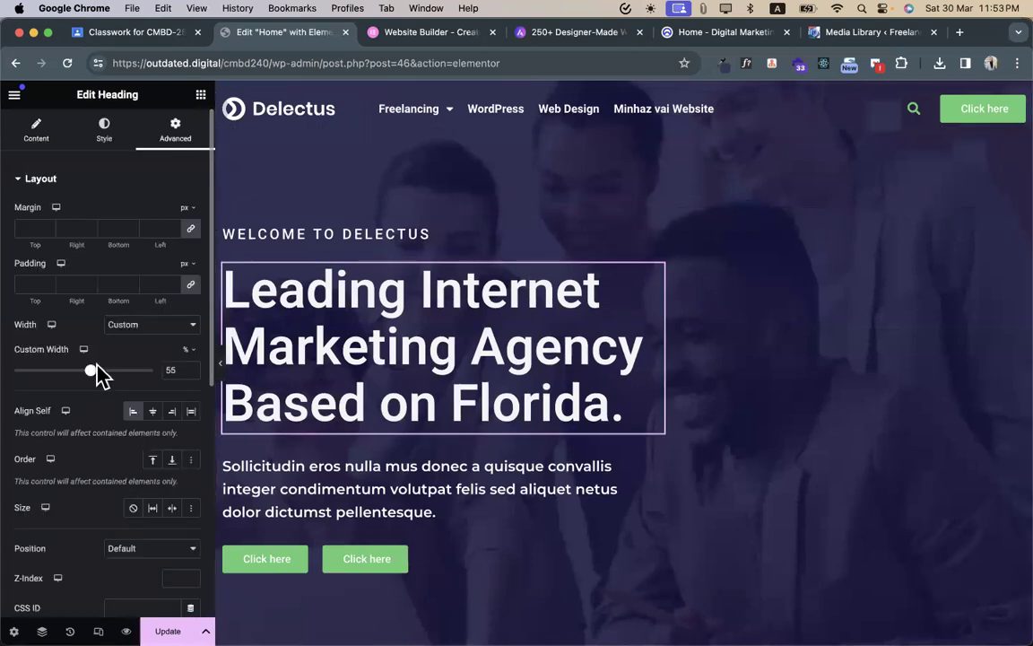
{"action": "left_click_drag", "start_coordinate": [81, 383], "coordinate": [104, 390]}
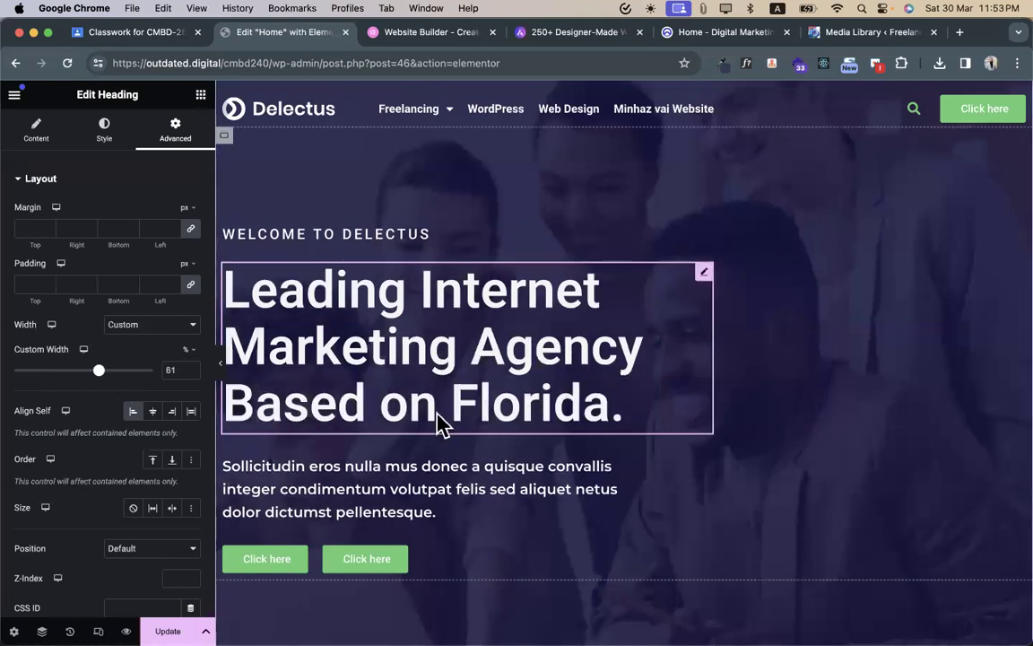
- Try the end, stretch and centre self-alignments on the main hero heading and centre its text
{"action": "left_click", "coordinate": [154, 414]}
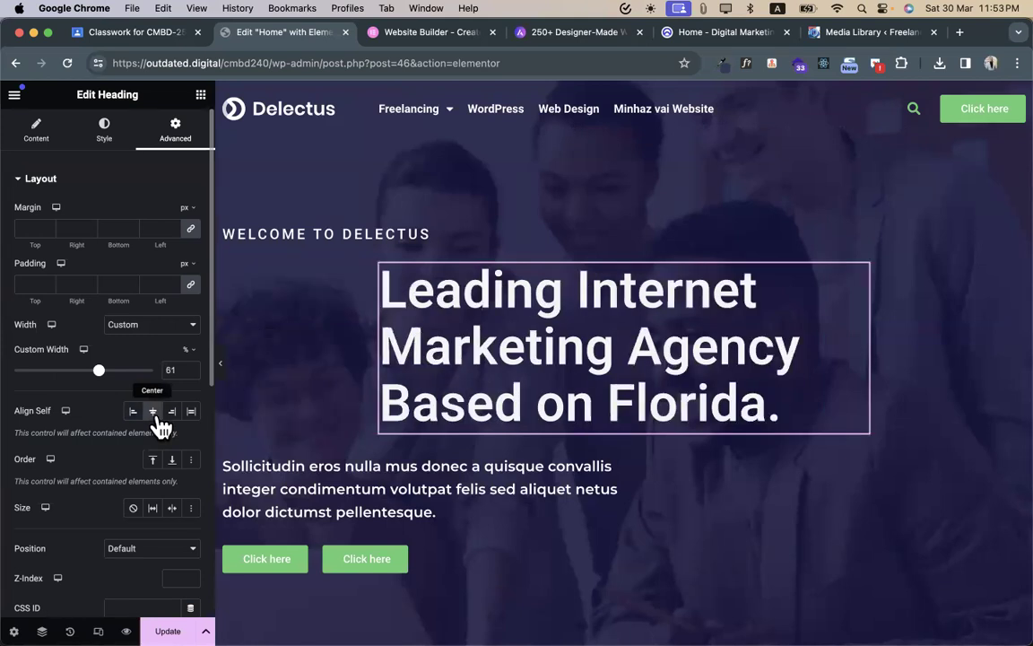
{"action": "left_click", "coordinate": [191, 413]}
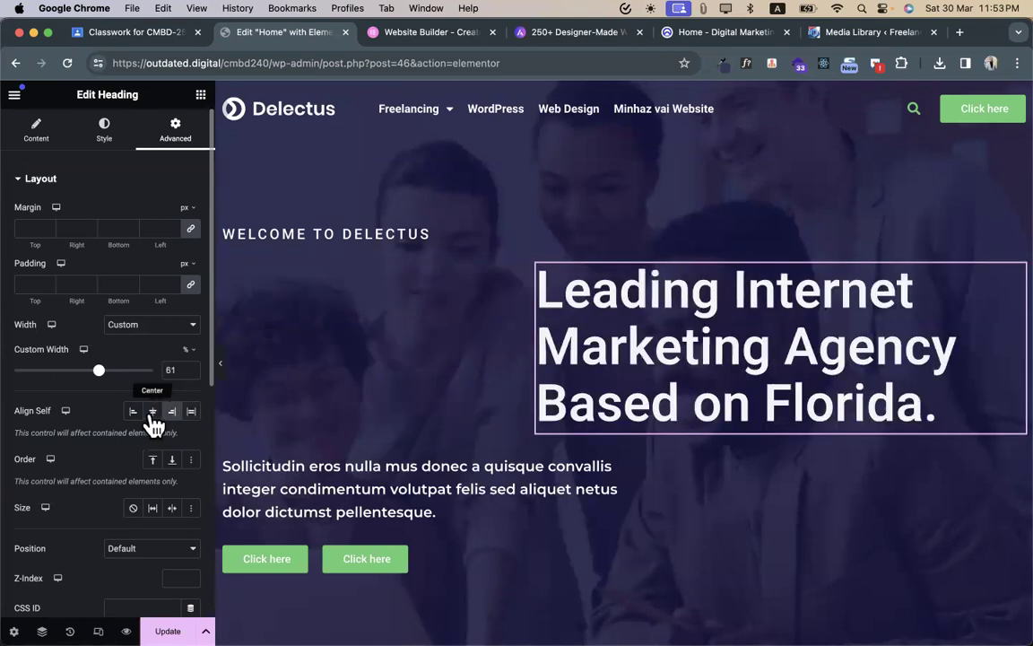
{"action": "left_click", "coordinate": [159, 418]}
{"action": "left_click", "coordinate": [192, 414]}
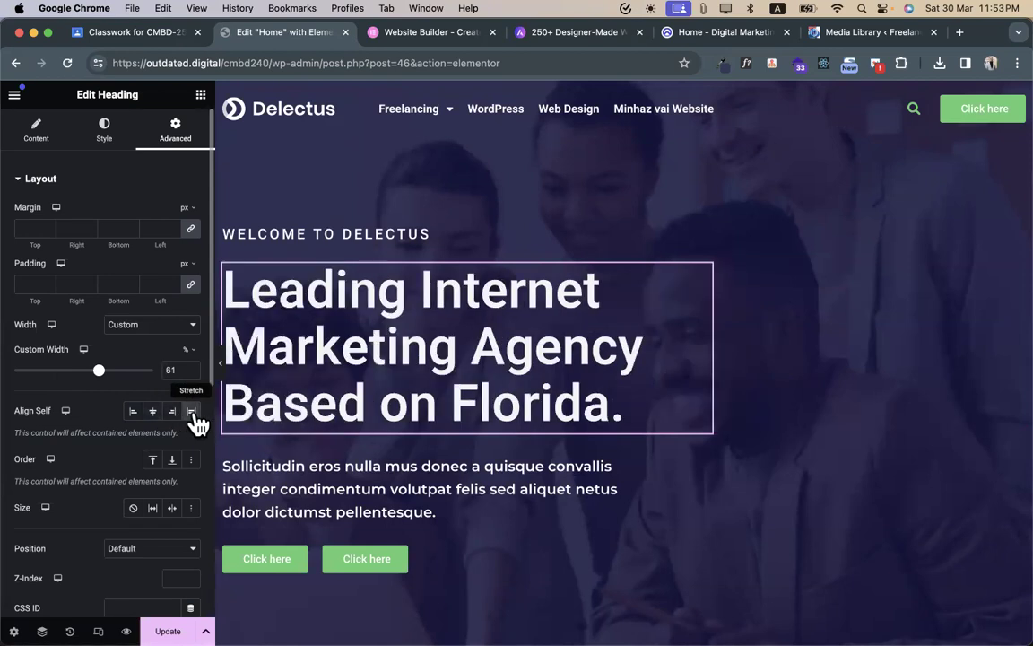
{"action": "left_click", "coordinate": [162, 418]}
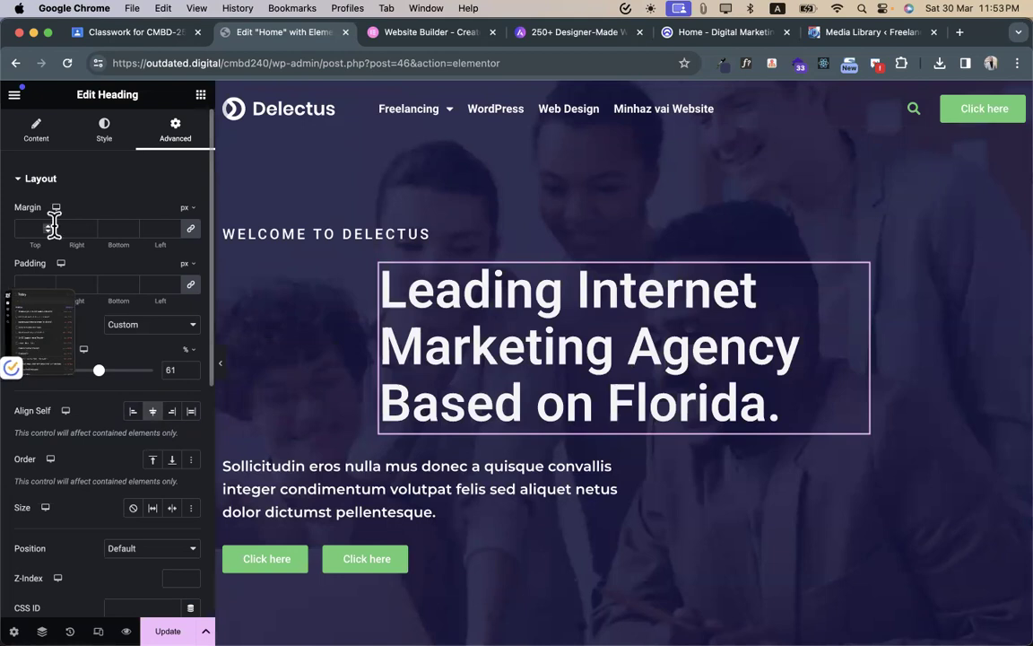
{"action": "left_click", "coordinate": [101, 148]}
{"action": "left_click", "coordinate": [159, 215]}
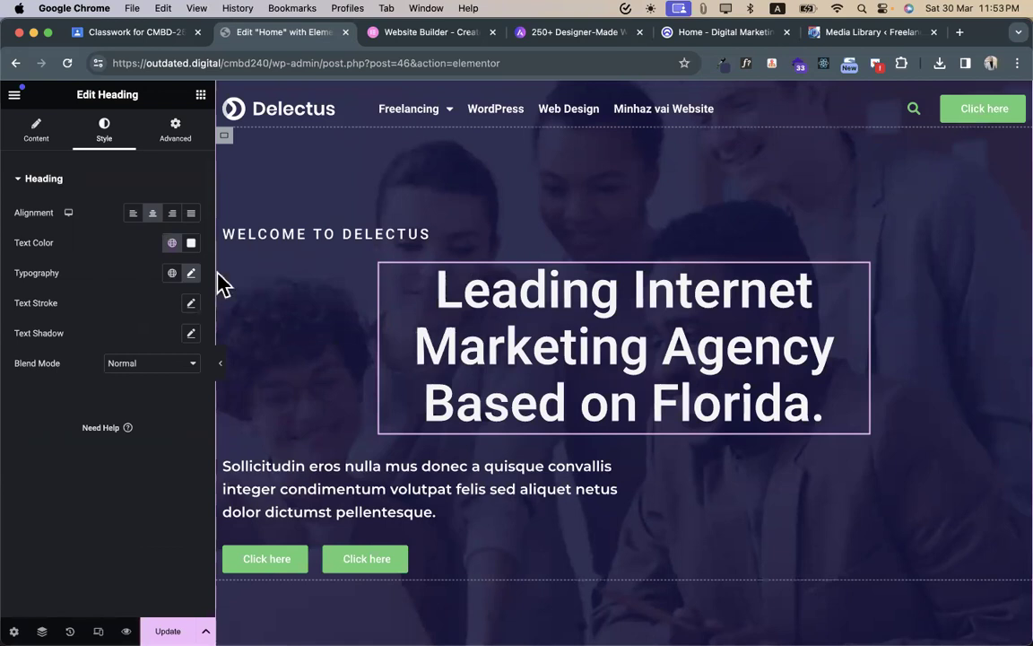
- Return the main hero heading to start self-alignment and left-align its text
{"action": "left_click", "coordinate": [176, 130]}
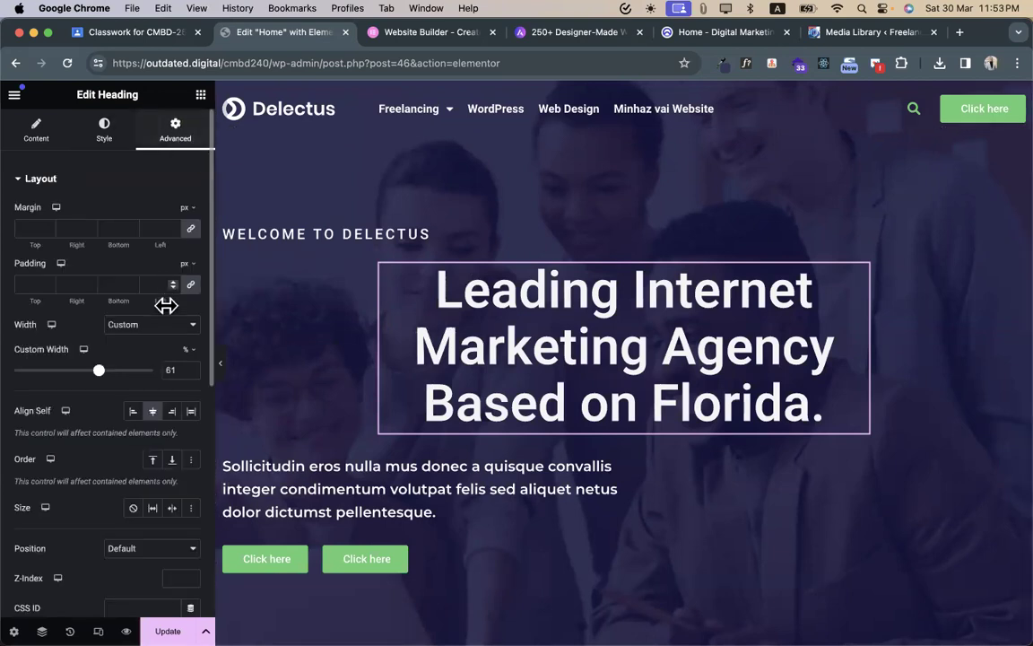
{"action": "left_click", "coordinate": [143, 411]}
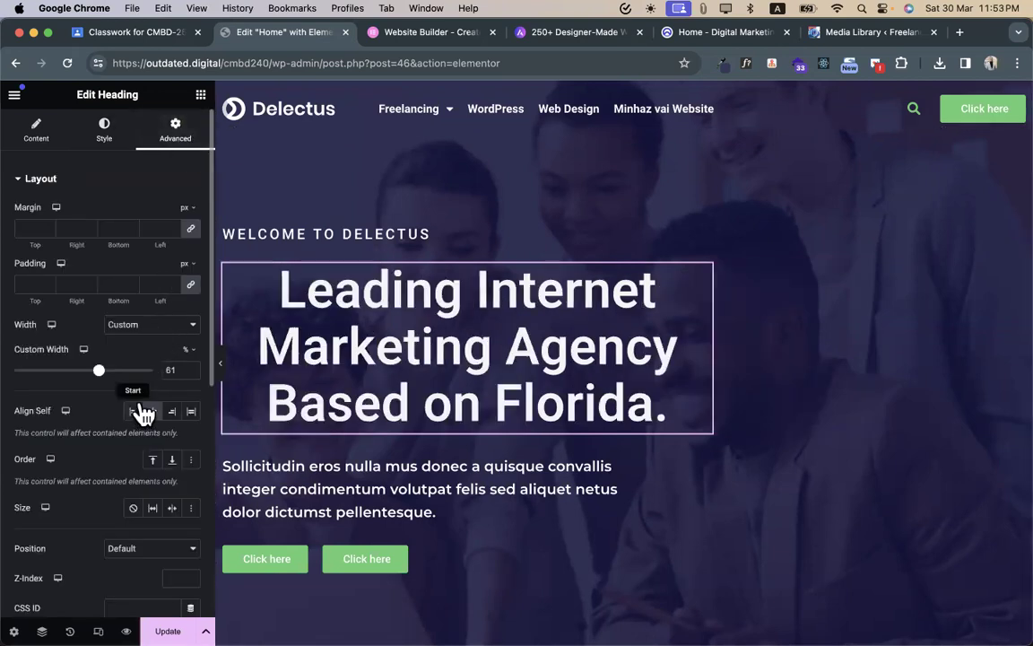
{"action": "left_click", "coordinate": [111, 128]}
{"action": "left_click", "coordinate": [133, 212]}
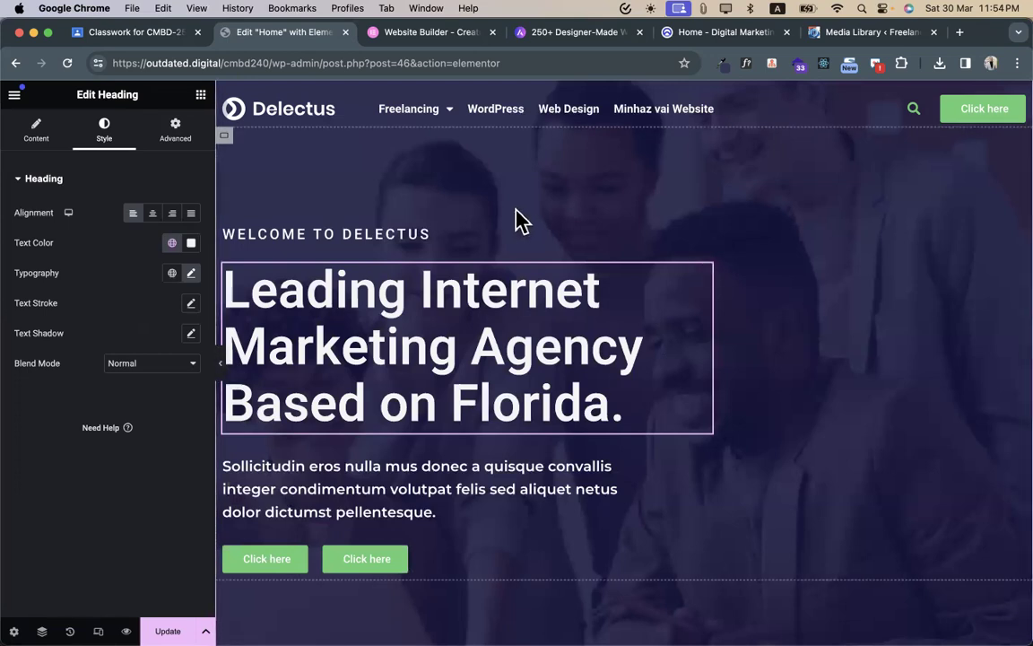
- Review the area below the hero section, and examine the corresponding "What We Do" section on the Digital Marketing demo site
{"action": "scroll", "coordinate": [522, 220], "scroll_direction": "down", "scroll_amount": 5}
{"action": "scroll", "coordinate": [521, 220], "scroll_direction": "up", "scroll_amount": 5}
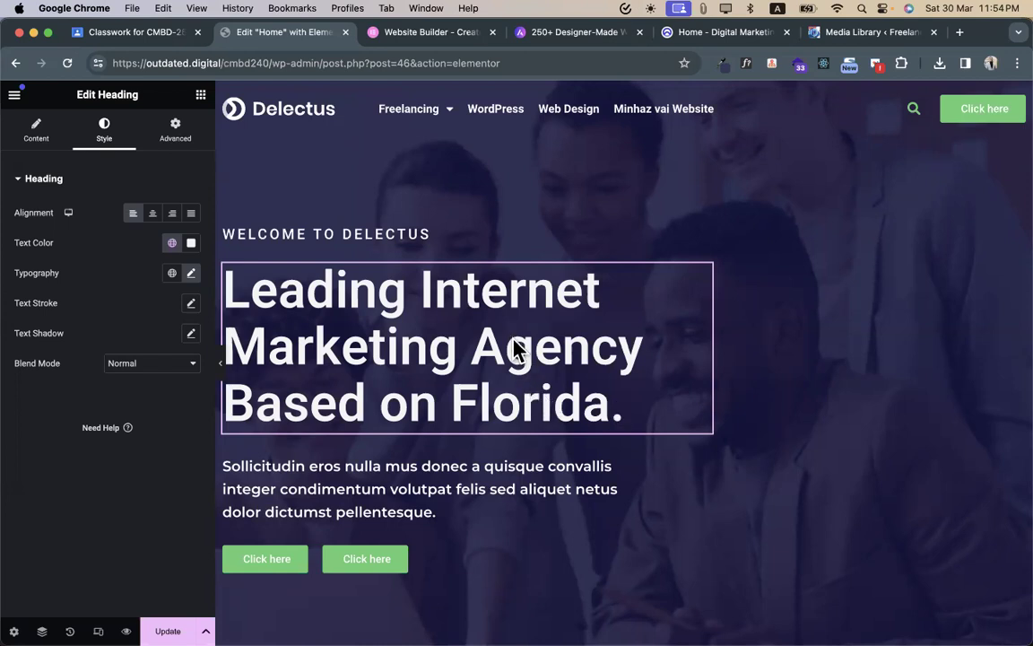
{"action": "scroll", "coordinate": [537, 452], "scroll_direction": "down", "scroll_amount": 5}
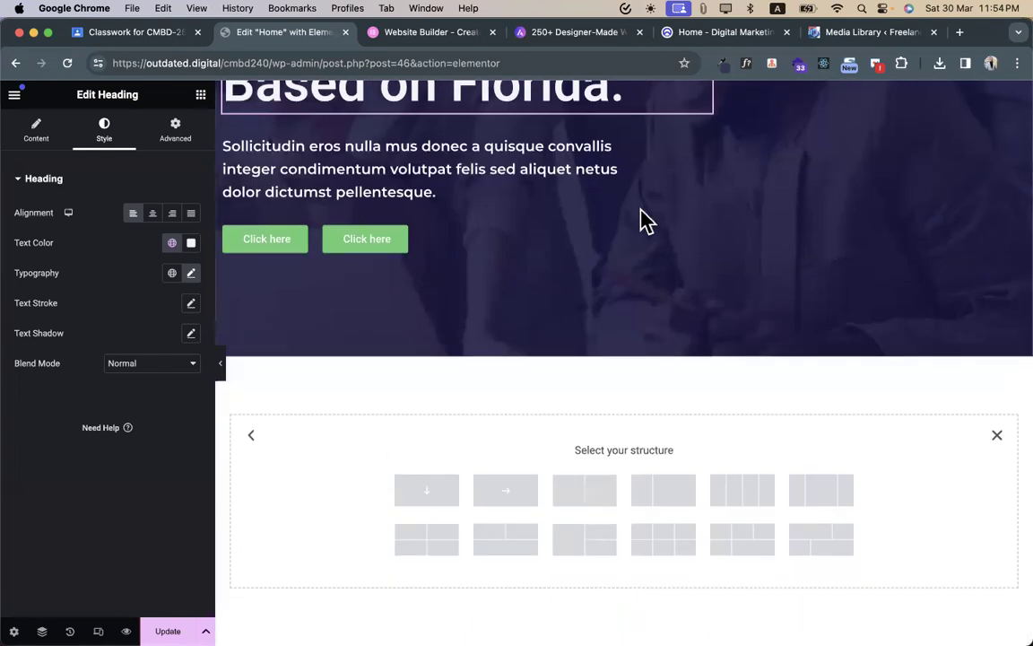
{"action": "left_click", "coordinate": [715, 34]}
{"action": "scroll", "coordinate": [454, 417], "scroll_direction": "down", "scroll_amount": 8}
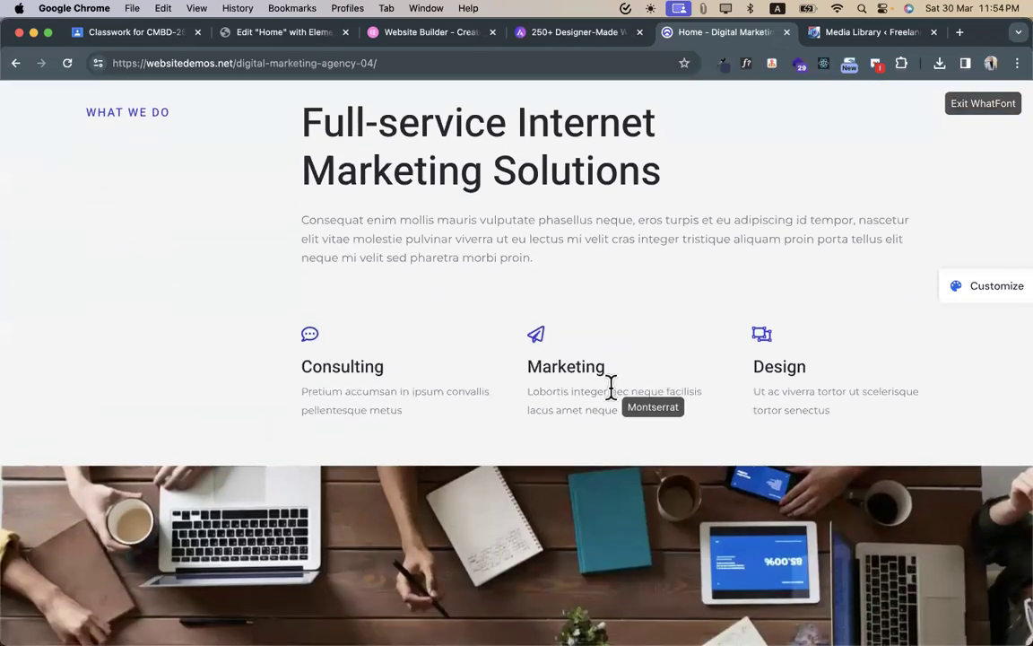
- Turn off the font inspector and examine the full-width image and "Our Services" card sections on the Digital Marketing demo site
{"action": "left_click", "coordinate": [976, 104]}
{"action": "scroll", "coordinate": [352, 436], "scroll_direction": "down", "scroll_amount": 5}
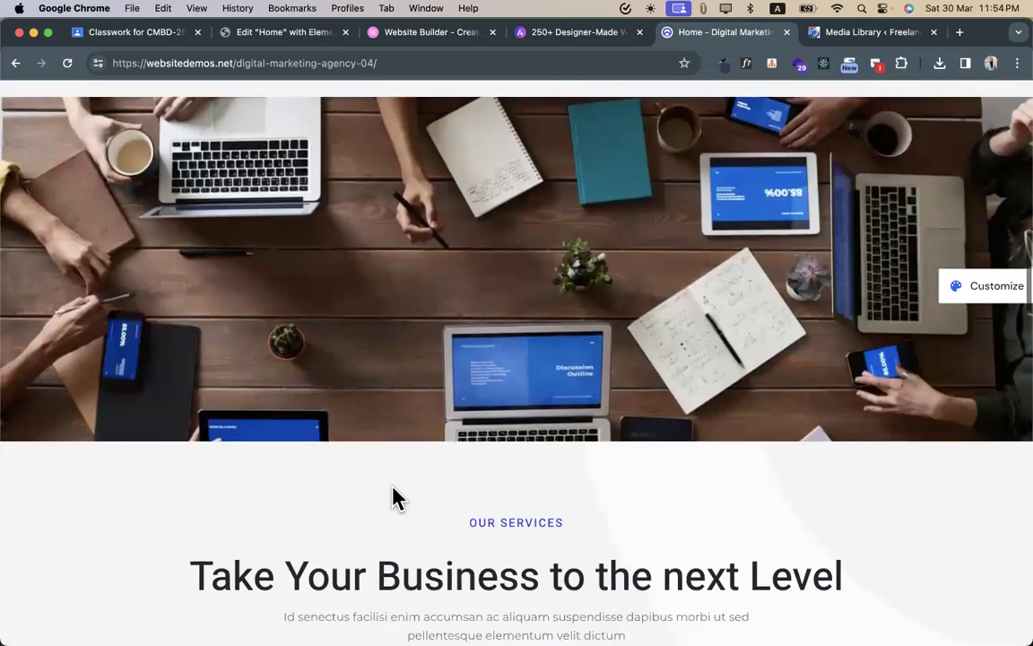
{"action": "scroll", "coordinate": [353, 436], "scroll_direction": "up", "scroll_amount": 3}
{"action": "scroll", "coordinate": [339, 415], "scroll_direction": "down", "scroll_amount": 5}
{"action": "scroll", "coordinate": [473, 403], "scroll_direction": "up", "scroll_amount": 5}
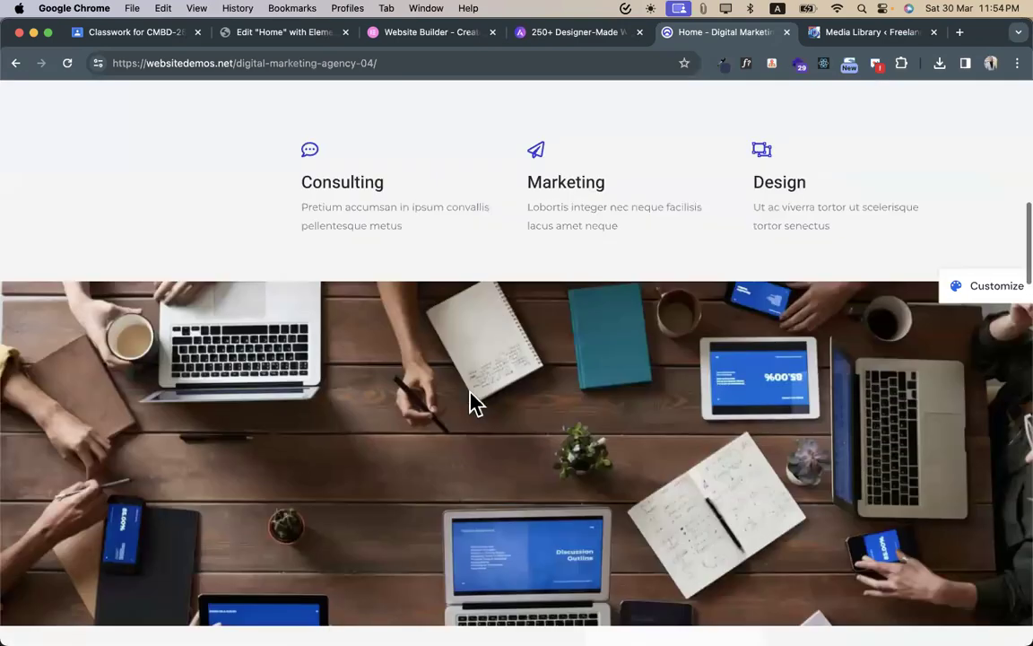
{"action": "scroll", "coordinate": [470, 395], "scroll_direction": "down", "scroll_amount": 5}
{"action": "scroll", "coordinate": [480, 395], "scroll_direction": "down", "scroll_amount": 5}
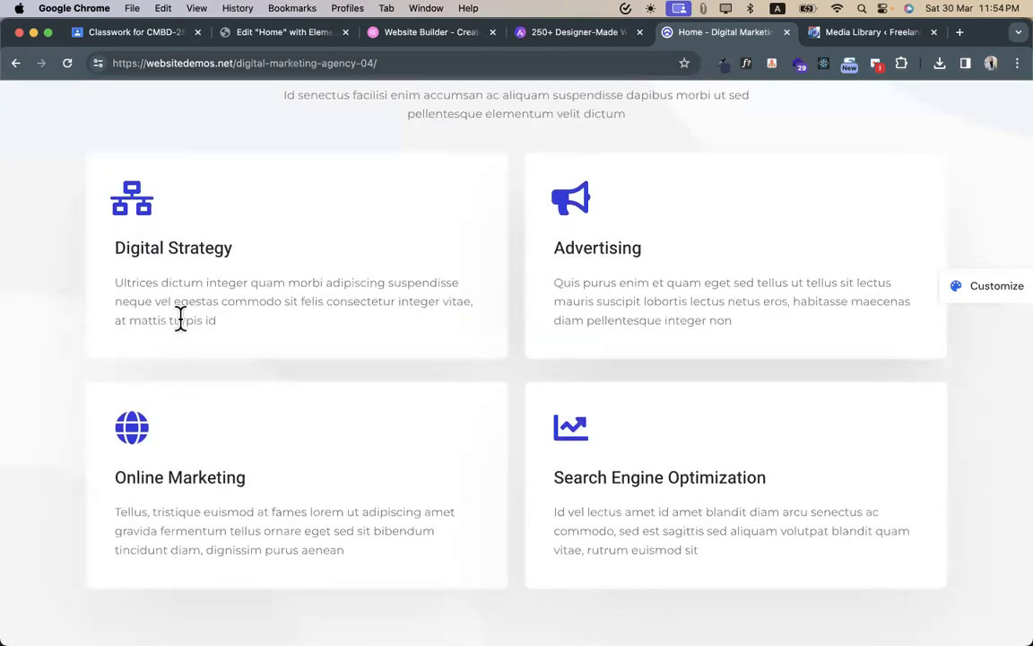
{"action": "scroll", "coordinate": [619, 274], "scroll_direction": "up", "scroll_amount": 3}
{"action": "scroll", "coordinate": [619, 269], "scroll_direction": "up", "scroll_amount": 1}
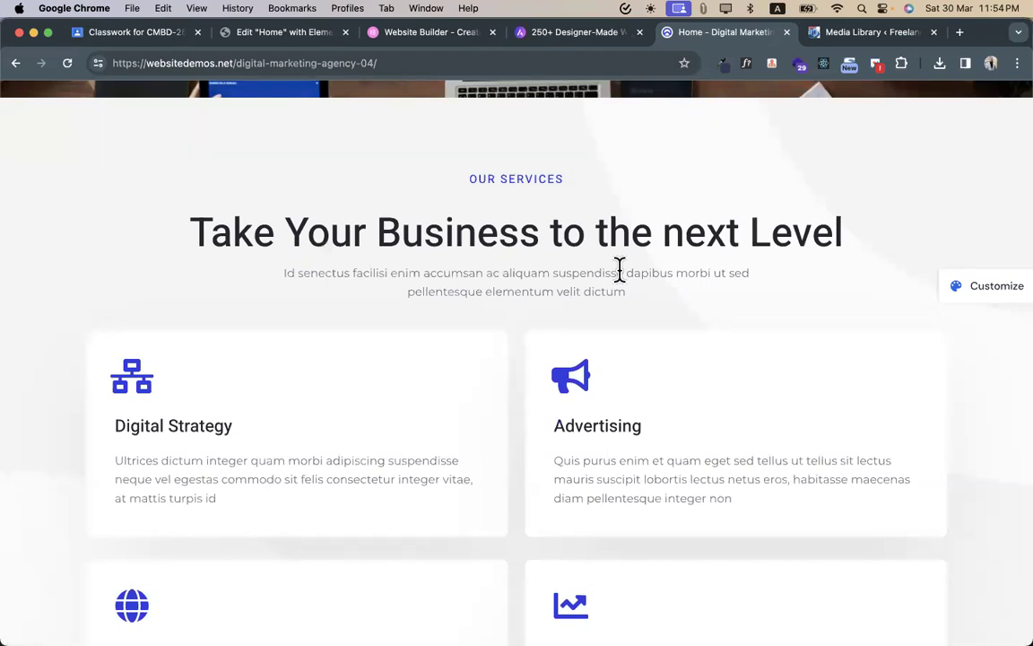
{"action": "scroll", "coordinate": [619, 269], "scroll_direction": "up", "scroll_amount": 10}
- Switch back to the Elementor editor and add a Grid container with two columns and one row below the hero section
{"action": "left_click", "coordinate": [284, 32]}
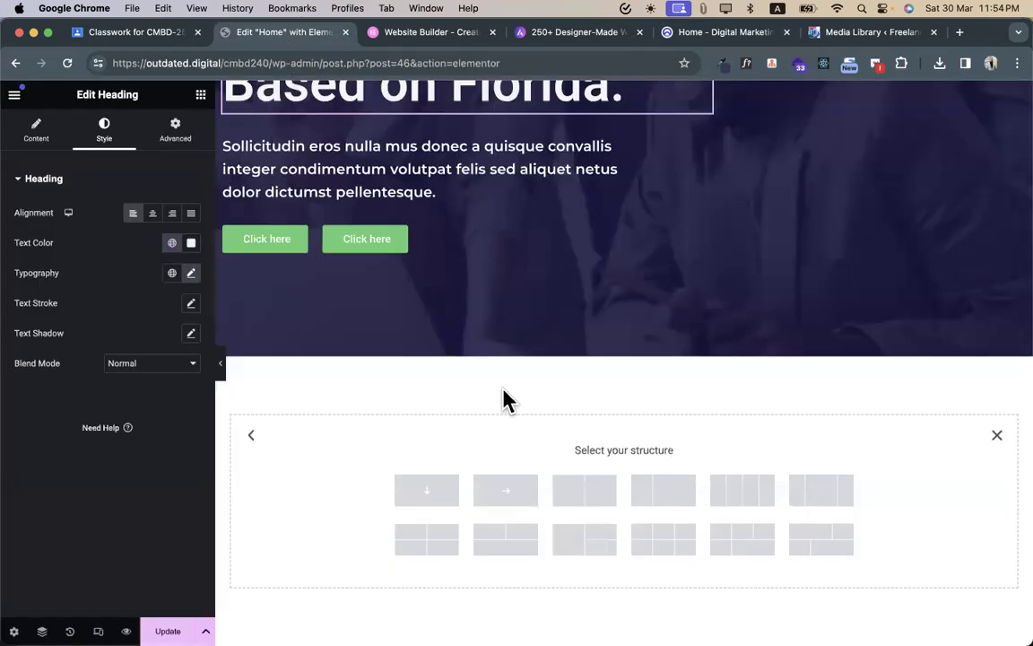
{"action": "left_click", "coordinate": [996, 438]}
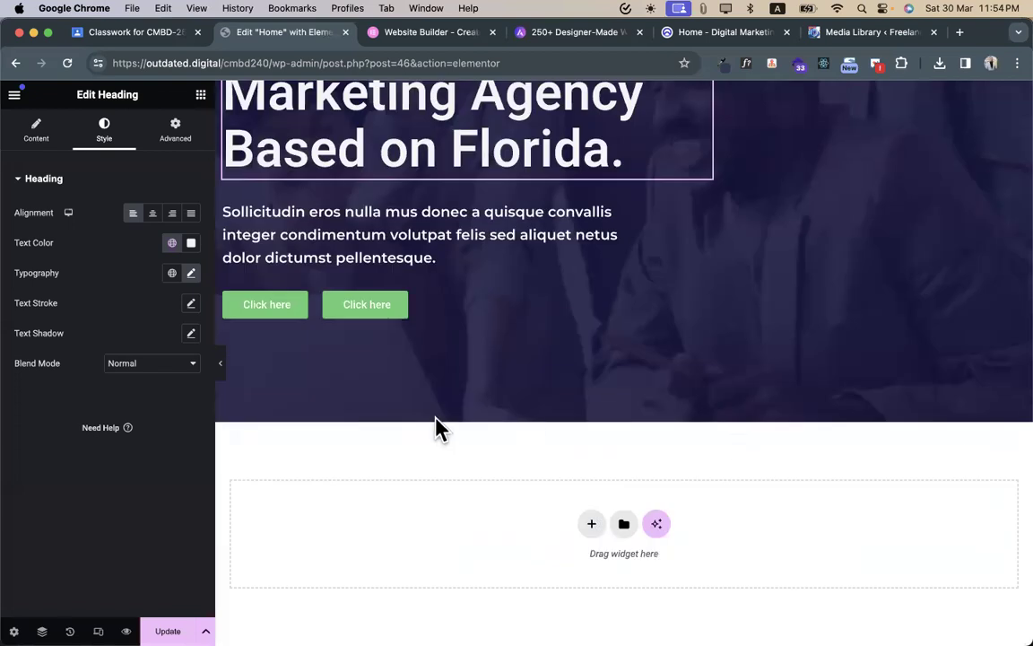
{"action": "left_click", "coordinate": [591, 523]}
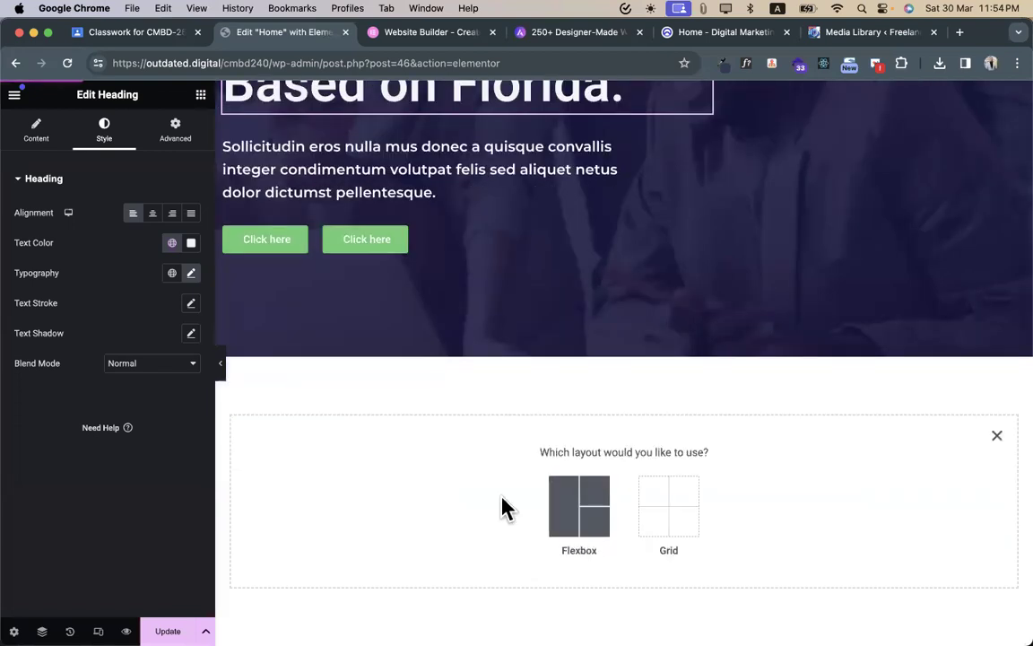
{"action": "left_click", "coordinate": [660, 514]}
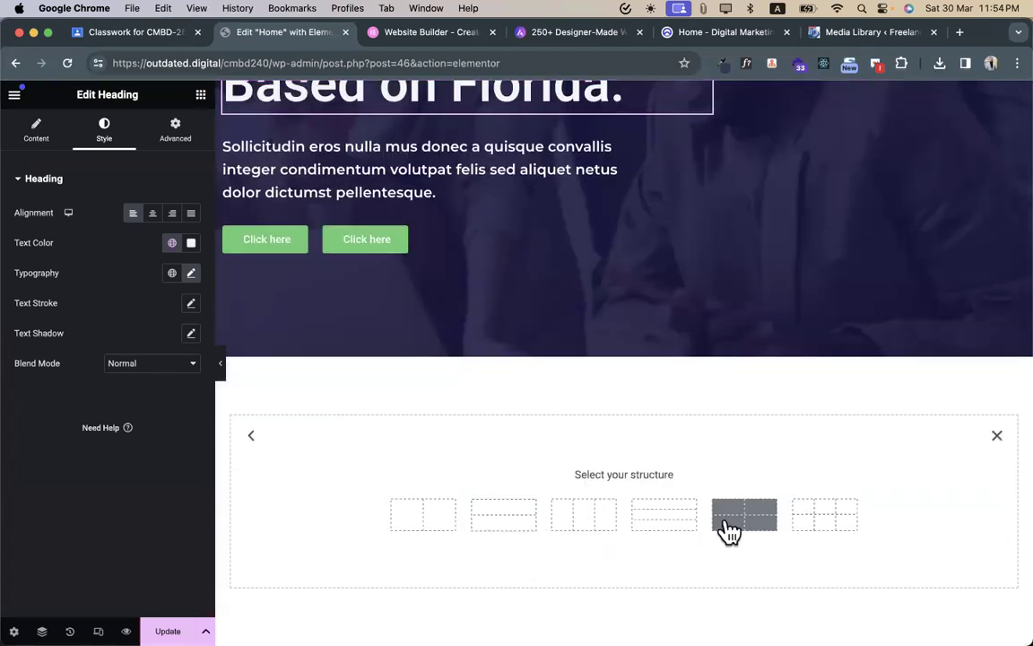
{"action": "left_click", "coordinate": [442, 525]}
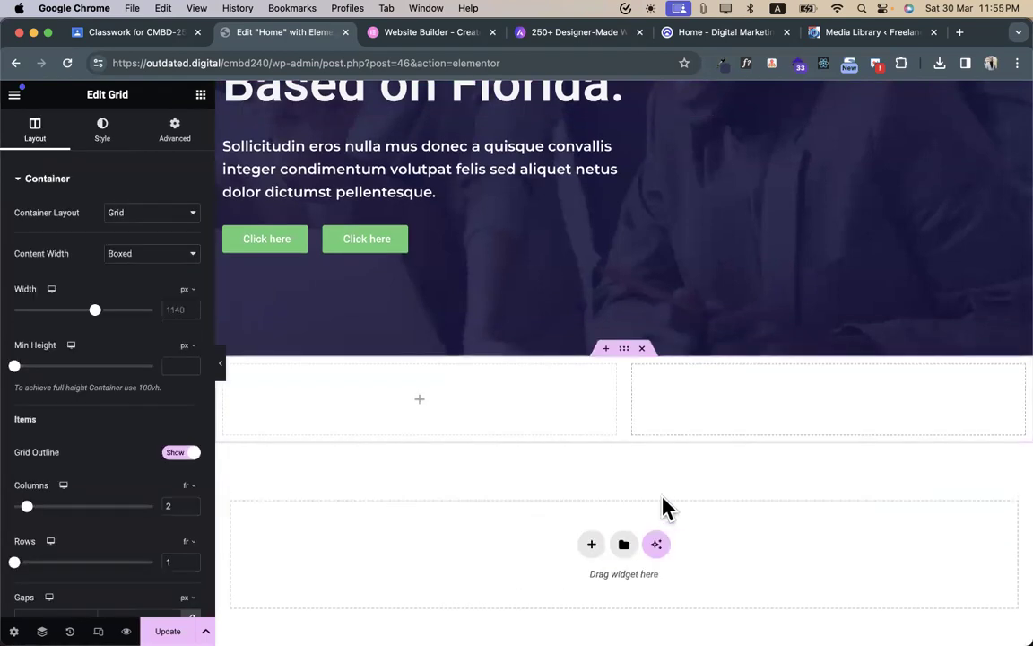
- Set the new grid container to 3 columns and 3 rows, keeping the Grid container layout
{"action": "left_click", "coordinate": [221, 363]}
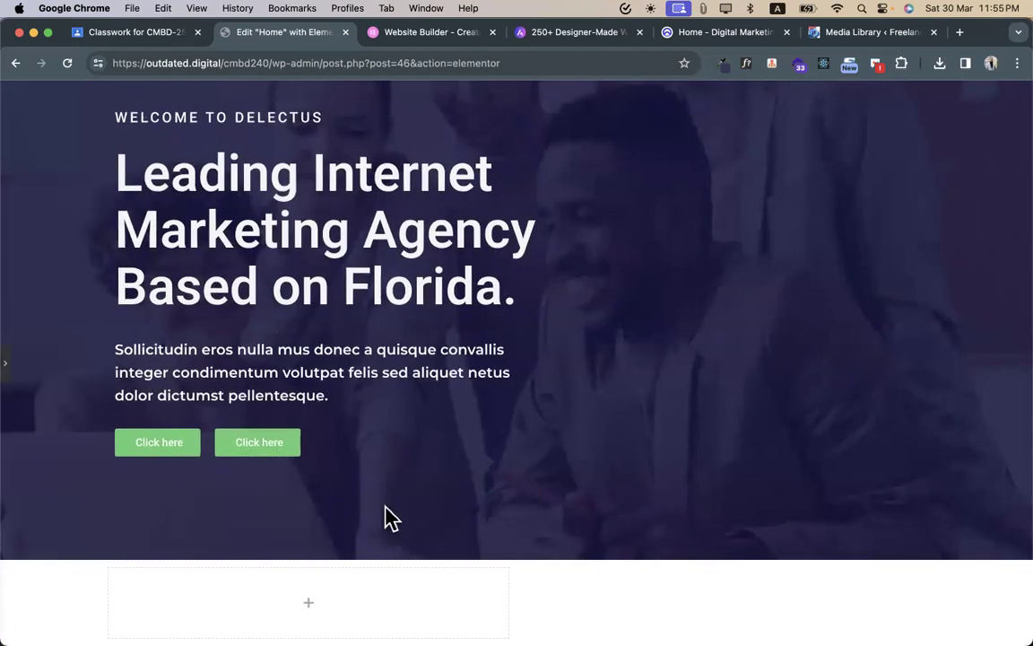
{"action": "left_click", "coordinate": [16, 363]}
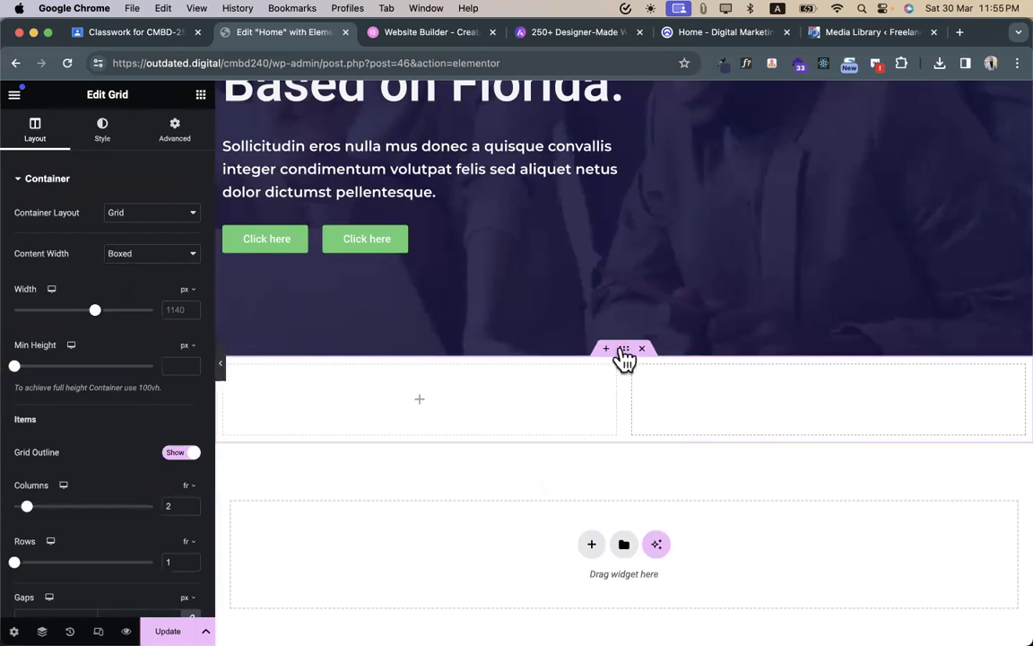
{"action": "left_click", "coordinate": [142, 219]}
{"action": "left_click", "coordinate": [142, 220]}
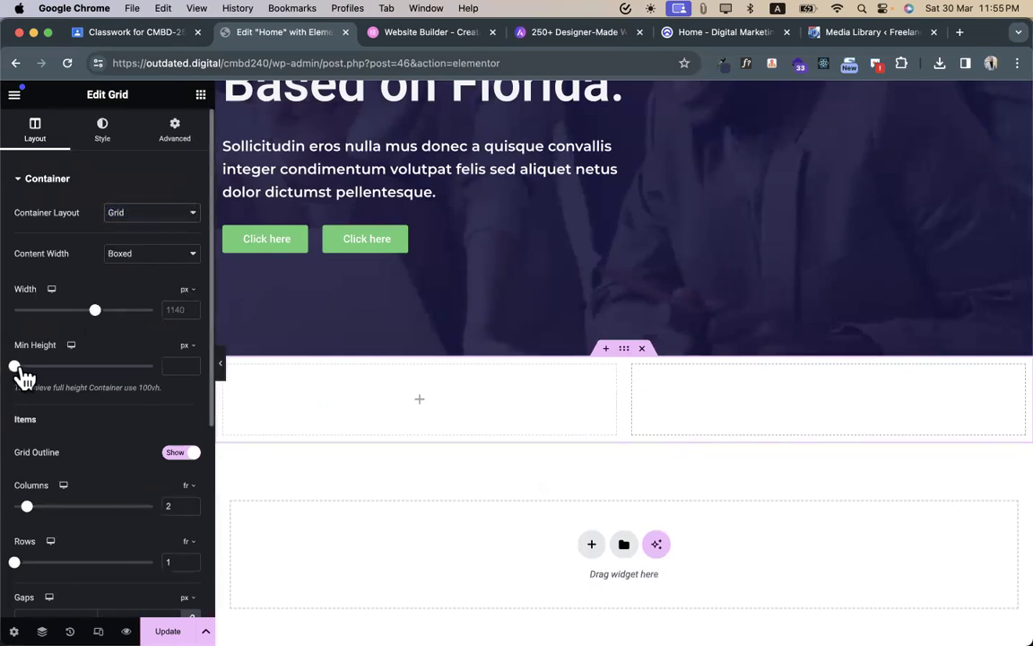
{"action": "mouse_move", "coordinate": [27, 504]}
{"action": "left_mouse_down"}
{"action": "mouse_move", "coordinate": [77, 506]}
{"action": "mouse_move", "coordinate": [27, 504]}
{"action": "mouse_move", "coordinate": [65, 509]}
{"action": "mouse_move", "coordinate": [40, 508]}
{"action": "left_mouse_up"}
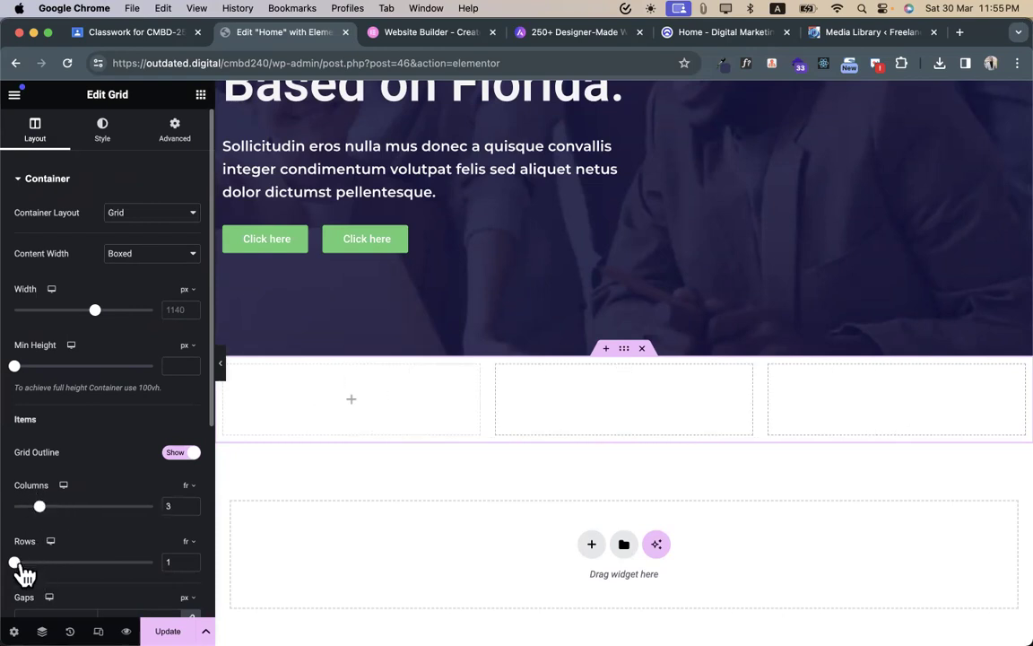
{"action": "left_click_drag", "start_coordinate": [14, 563], "coordinate": [39, 563]}
{"action": "scroll", "coordinate": [517, 492], "scroll_direction": "down", "scroll_amount": 2}
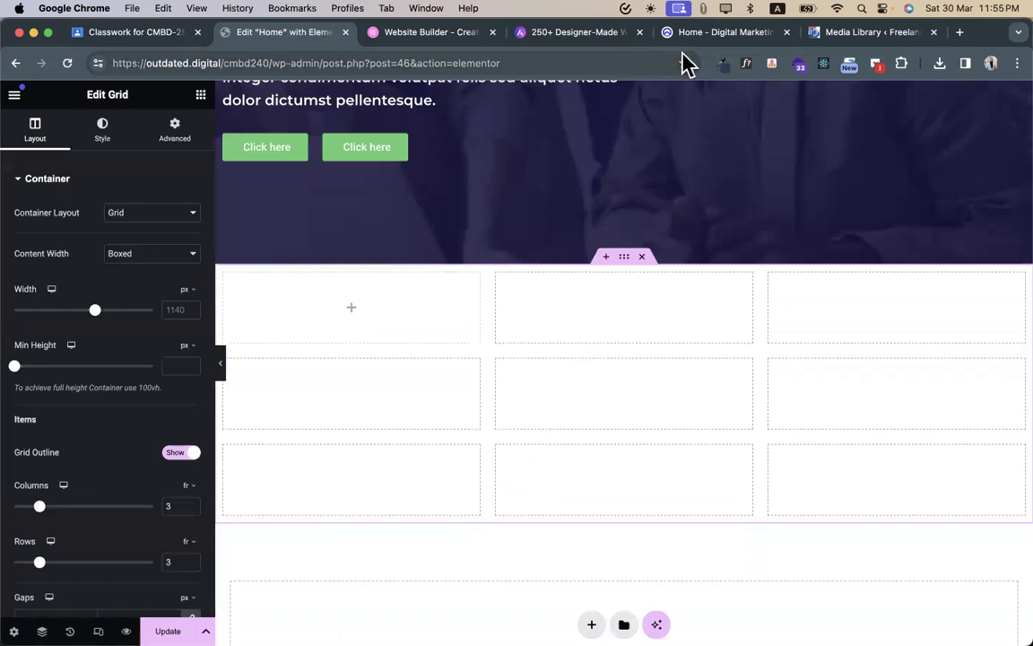
- Check the "Our Services" cards on the demo site, and add an Icon Box widget to the grid's first cell in the Elementor editor
{"action": "left_click", "coordinate": [707, 34]}
{"action": "scroll", "coordinate": [401, 544], "scroll_direction": "down", "scroll_amount": 10}
{"action": "scroll", "coordinate": [401, 544], "scroll_direction": "down", "scroll_amount": 10}
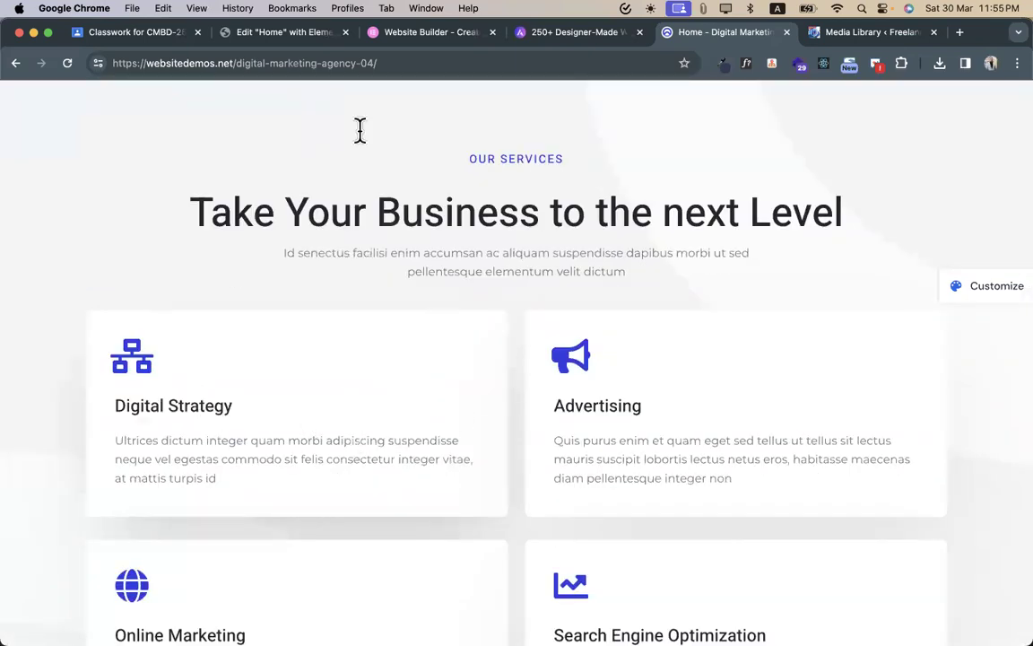
{"action": "left_click", "coordinate": [285, 32]}
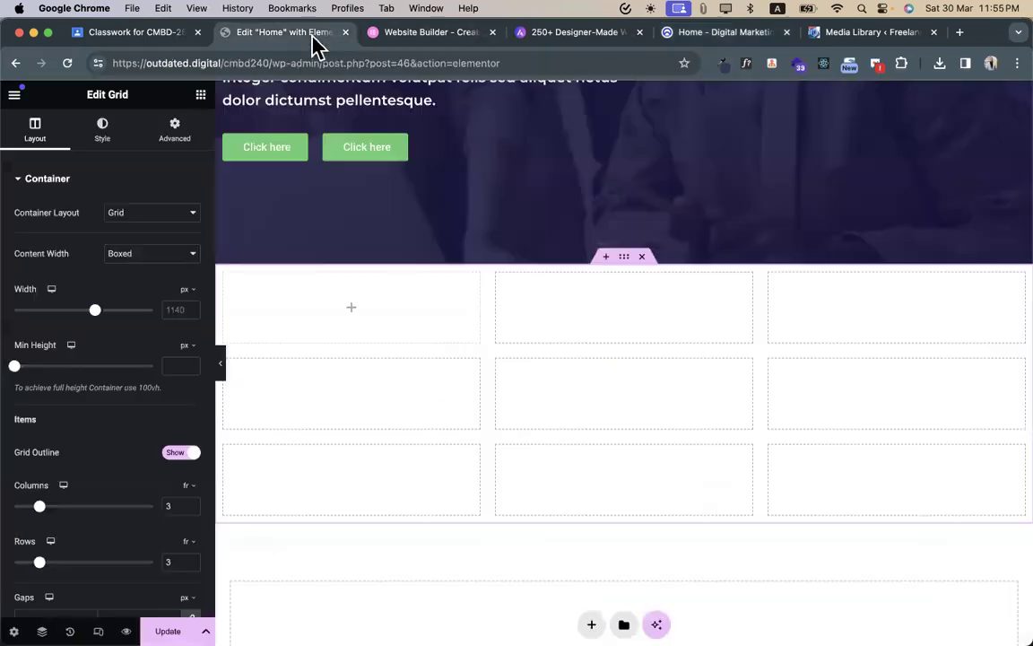
{"action": "left_click", "coordinate": [201, 94]}
{"action": "type", "text": "icon"}
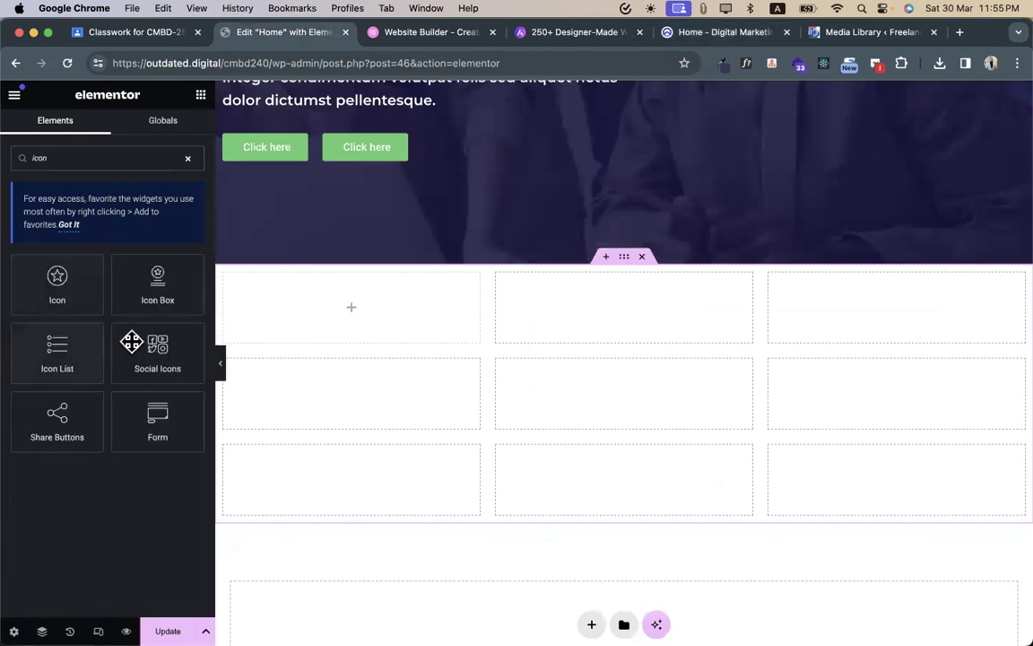
{"action": "left_click_drag", "start_coordinate": [154, 312], "coordinate": [276, 309]}
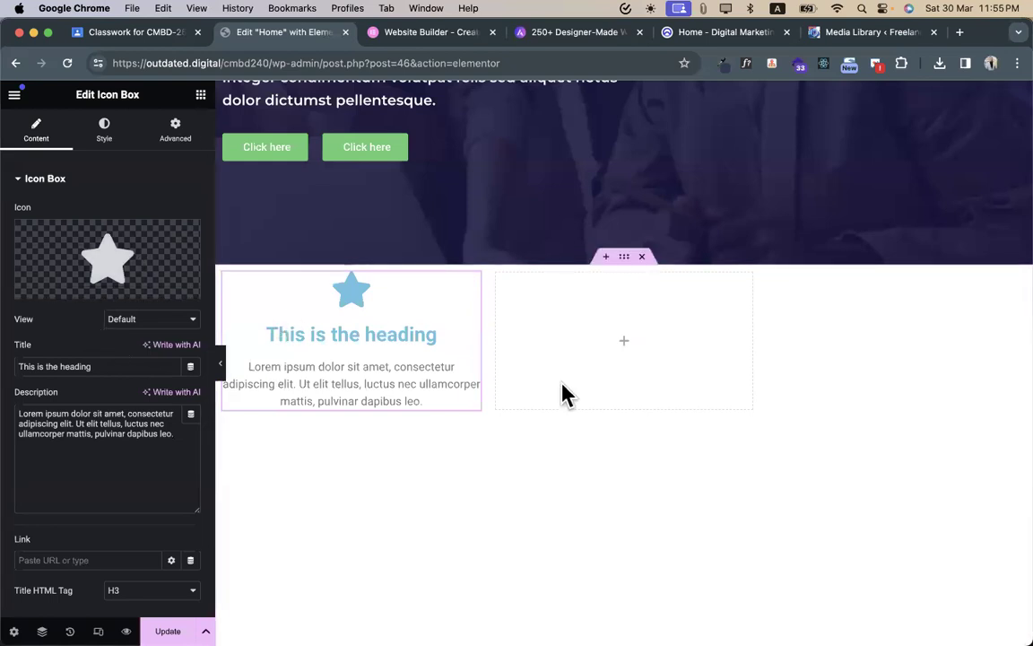
- Duplicate the icon box twice to fill the first row of the grid
{"action": "scroll", "coordinate": [588, 415], "scroll_direction": "down", "scroll_amount": 3}
{"action": "scroll", "coordinate": [641, 413], "scroll_direction": "up", "scroll_amount": 2}
{"action": "scroll", "coordinate": [567, 544], "scroll_direction": "down", "scroll_amount": 1}
{"action": "scroll", "coordinate": [410, 437], "scroll_direction": "down", "scroll_amount": 2}
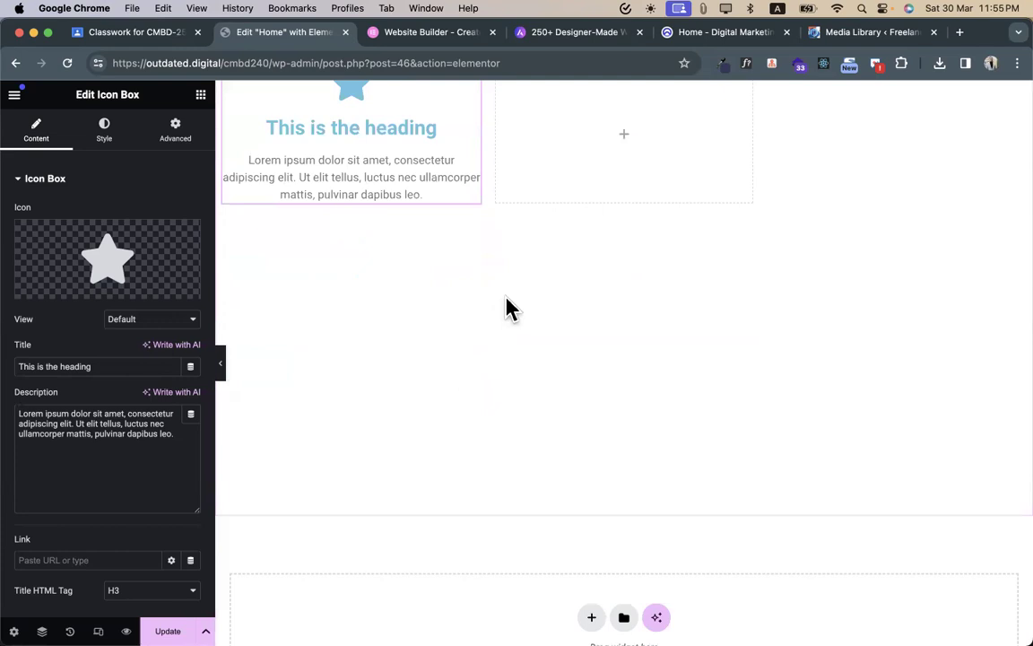
{"action": "scroll", "coordinate": [574, 184], "scroll_direction": "up", "scroll_amount": 2}
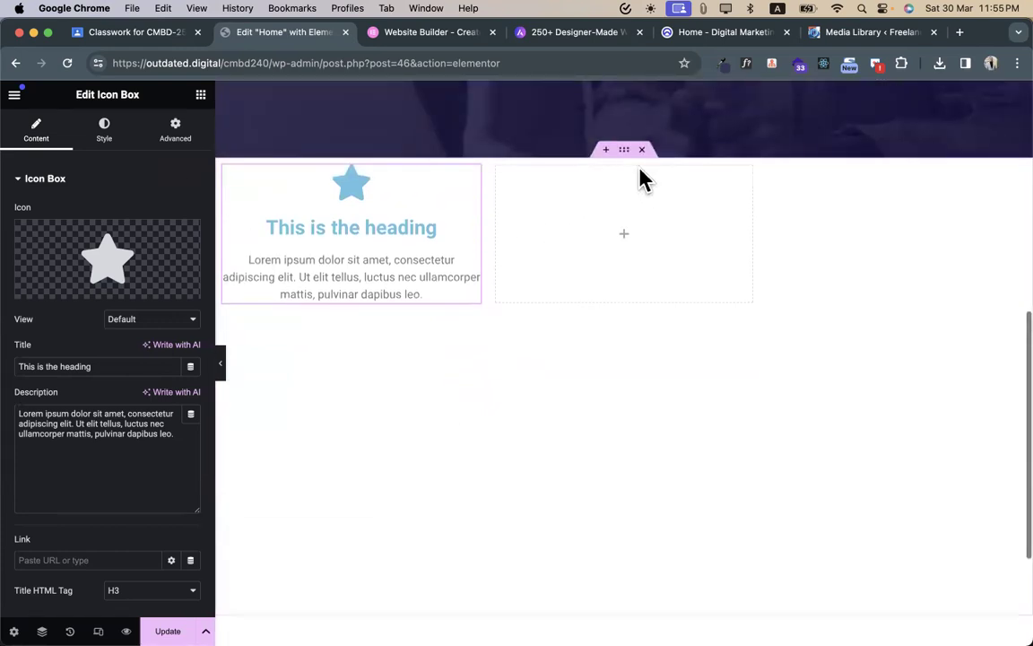
{"action": "left_click", "coordinate": [624, 150]}
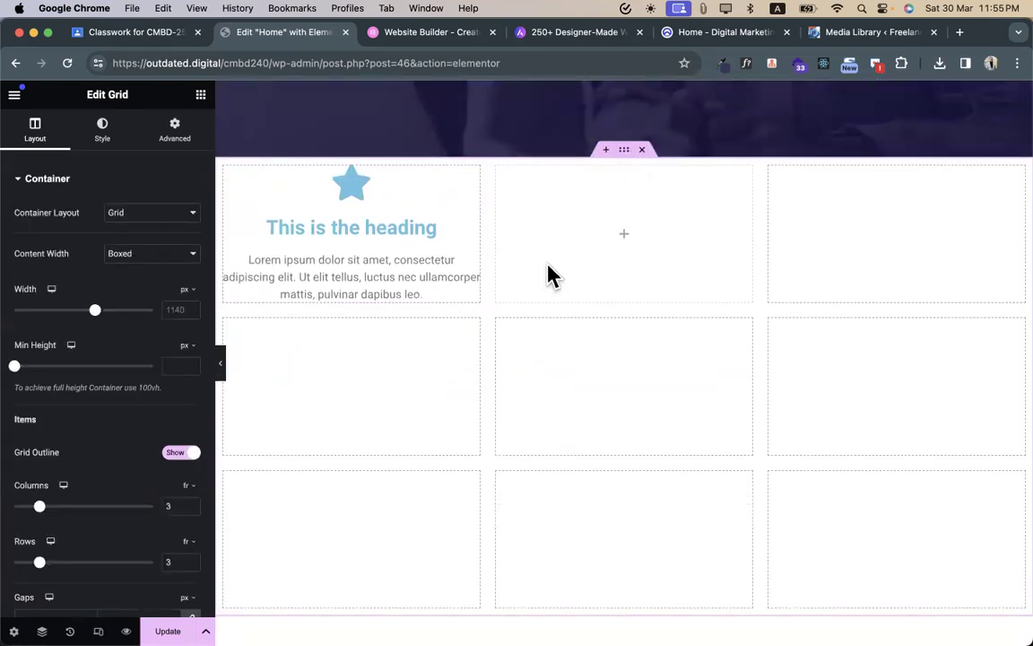
{"action": "right_click", "coordinate": [402, 235]}
{"action": "left_click", "coordinate": [448, 274]}
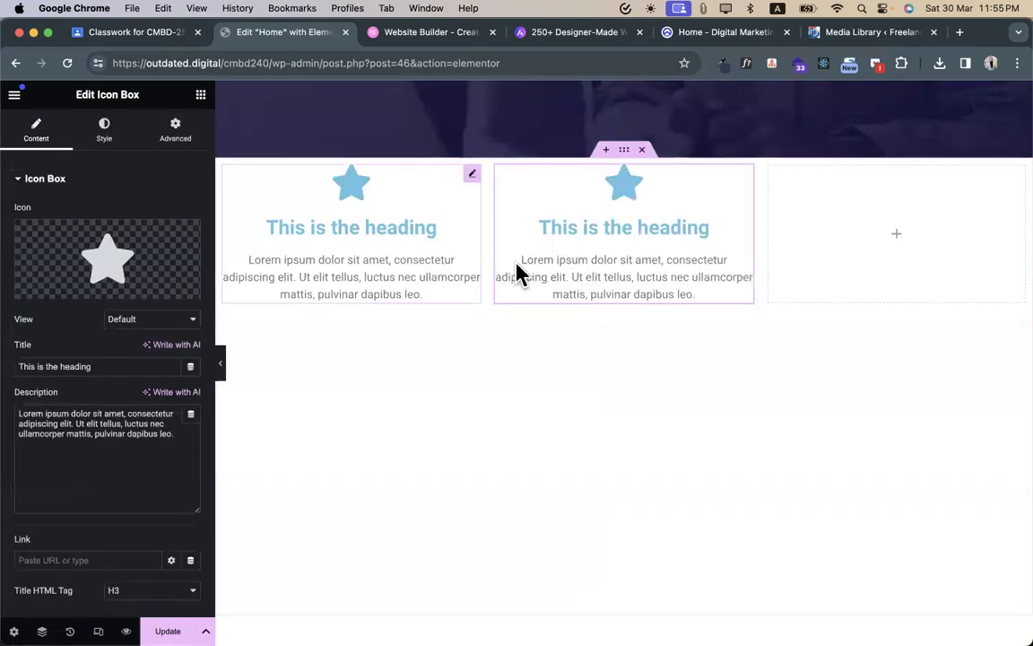
{"action": "right_click", "coordinate": [695, 268]}
{"action": "left_click", "coordinate": [744, 305]}
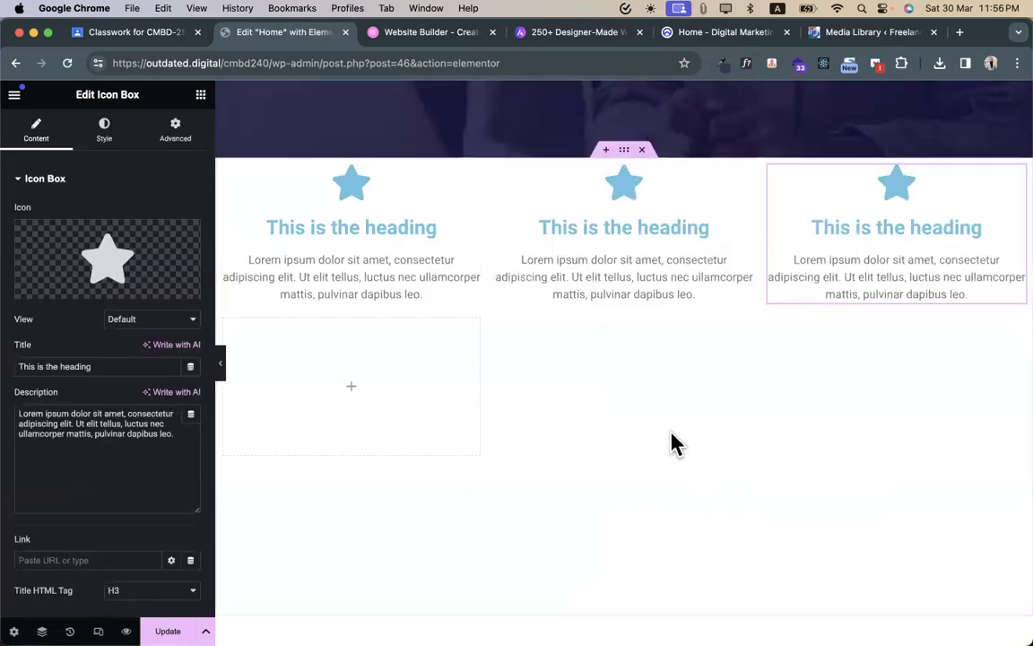
- Duplicate the icon box three more times to fill the second row of the grid
{"action": "right_click", "coordinate": [366, 262]}
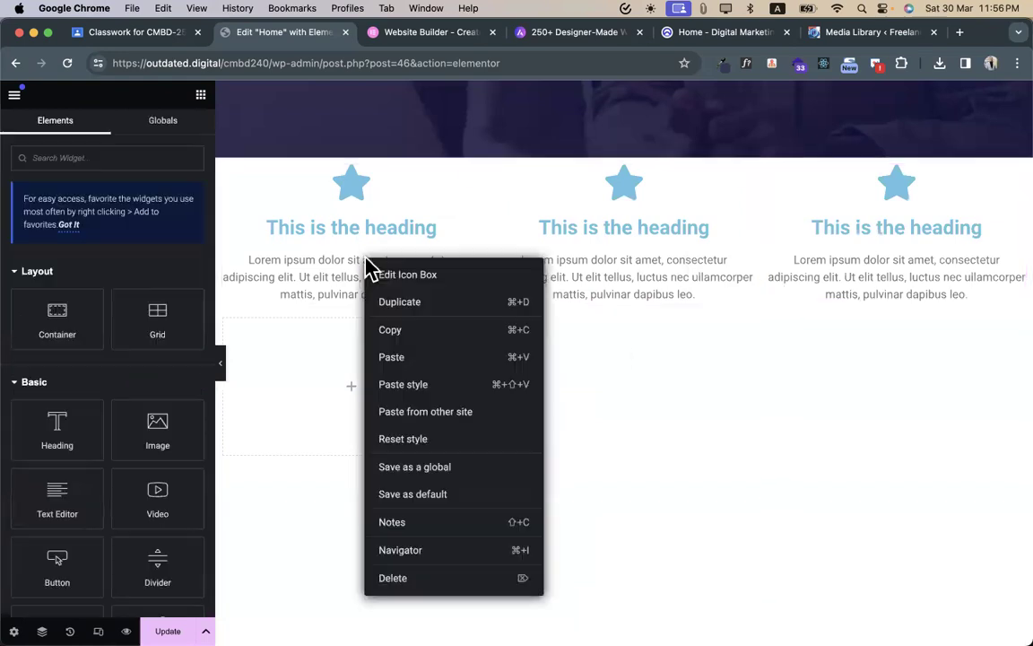
{"action": "left_click", "coordinate": [434, 305]}
{"action": "right_click", "coordinate": [357, 435]}
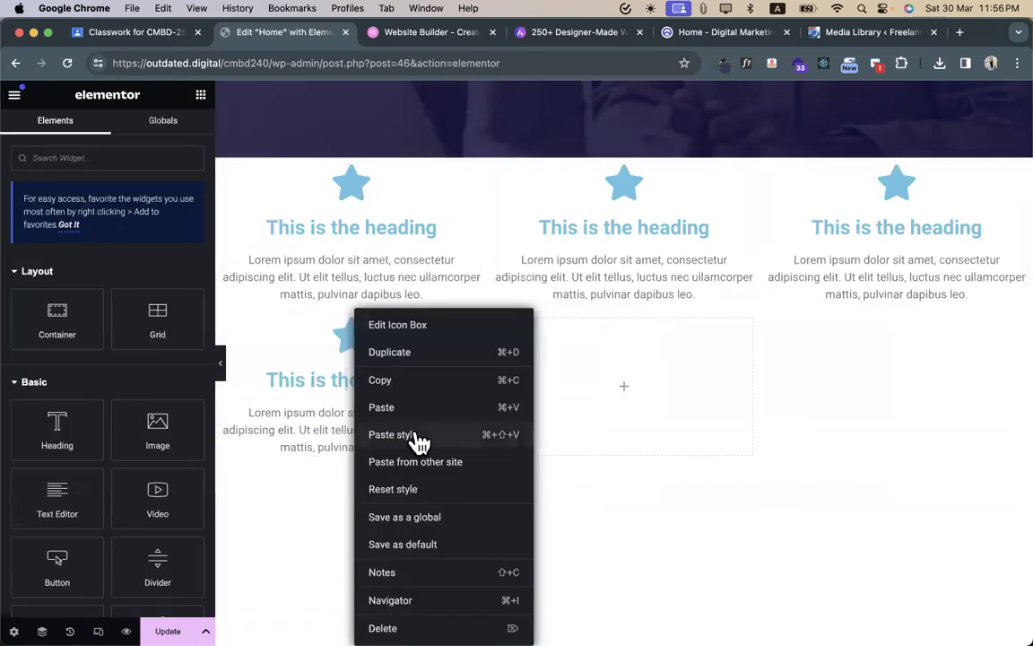
{"action": "left_click", "coordinate": [403, 354]}
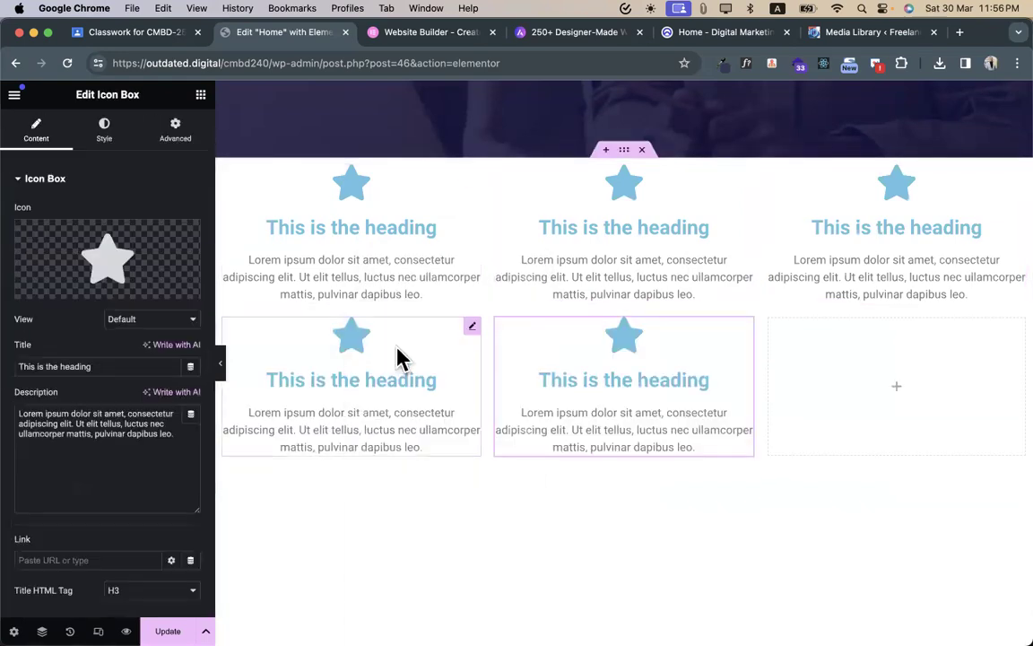
{"action": "right_click", "coordinate": [542, 376]}
{"action": "left_click", "coordinate": [582, 352]}
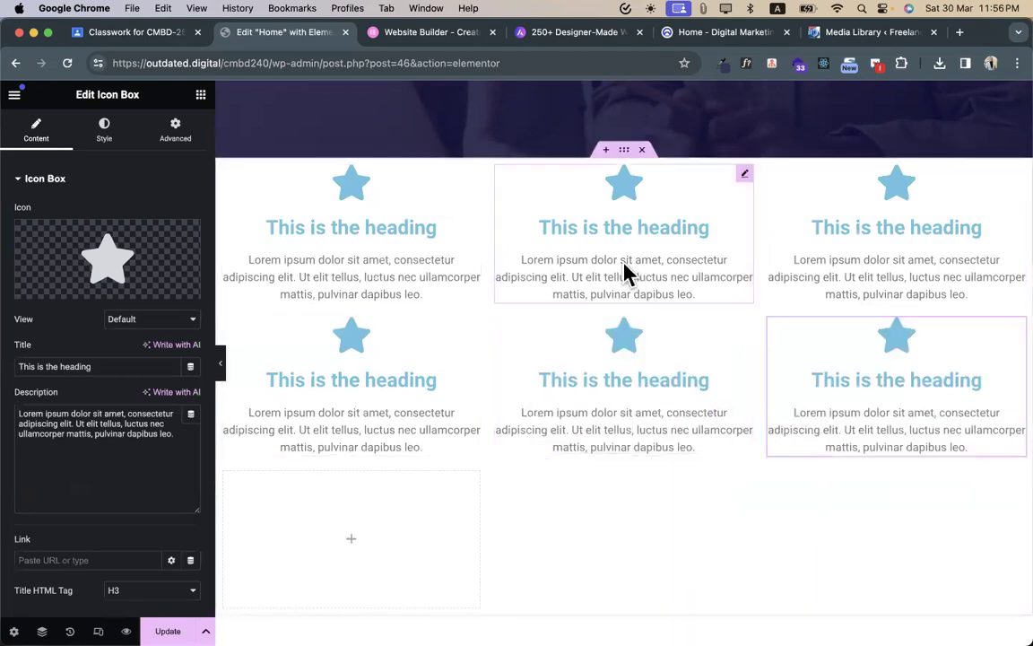
- Try a single row for the grid container and set its rows to 2
{"action": "left_click", "coordinate": [622, 151]}
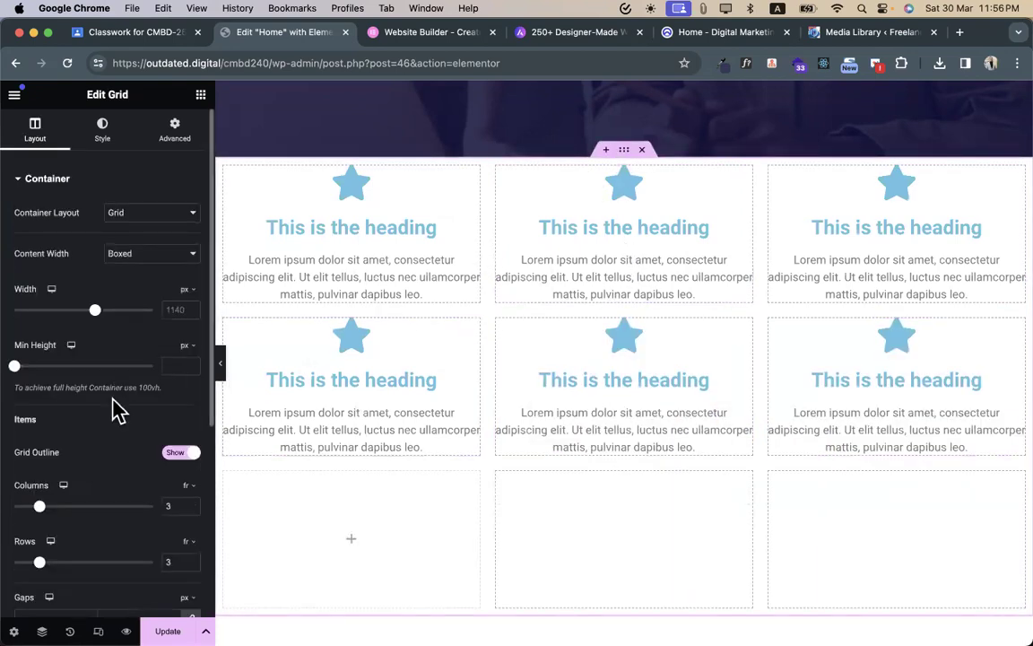
{"action": "scroll", "coordinate": [105, 378], "scroll_direction": "down", "scroll_amount": 5}
{"action": "scroll", "coordinate": [455, 489], "scroll_direction": "down", "scroll_amount": 1}
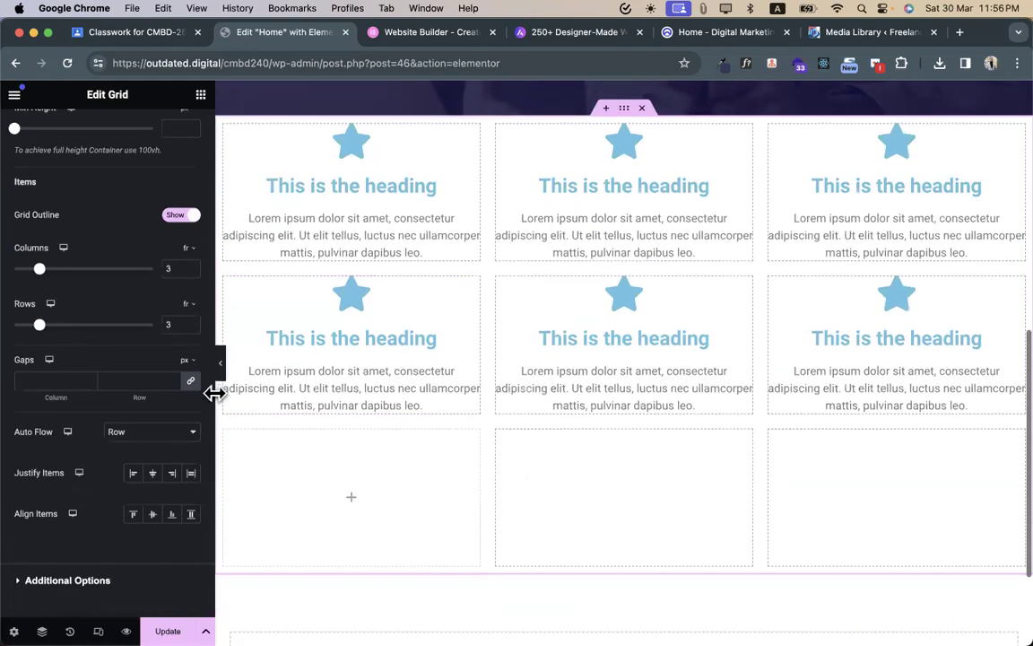
{"action": "left_click_drag", "start_coordinate": [39, 328], "coordinate": [19, 327]}
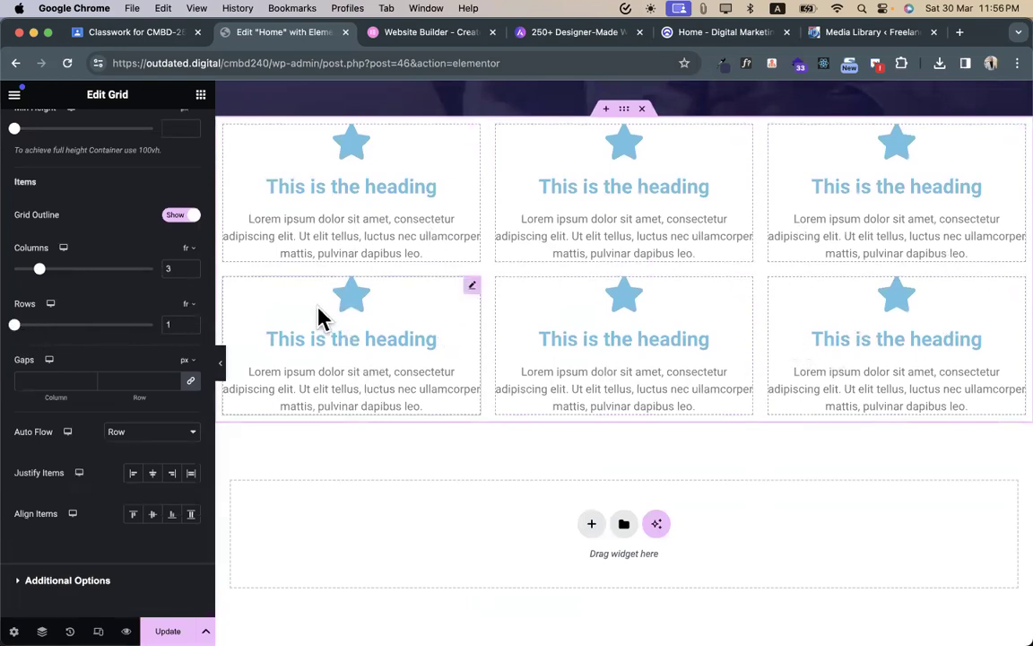
{"action": "left_click_drag", "start_coordinate": [24, 332], "coordinate": [27, 330]}
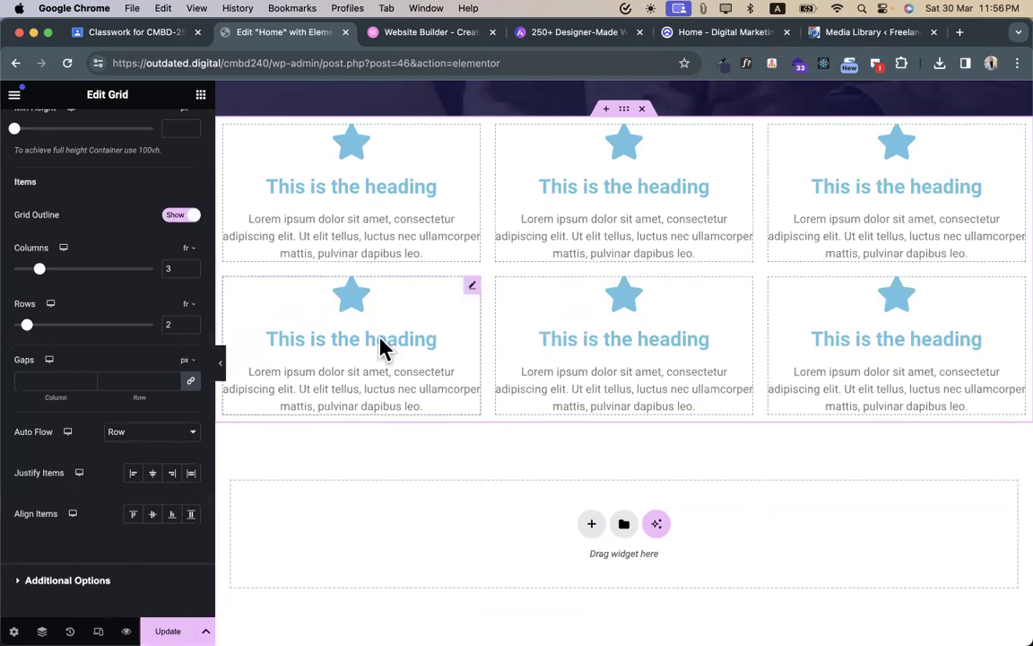
- Try the custom unit for the grid's rows and return the unit to fr
{"action": "left_click", "coordinate": [194, 325]}
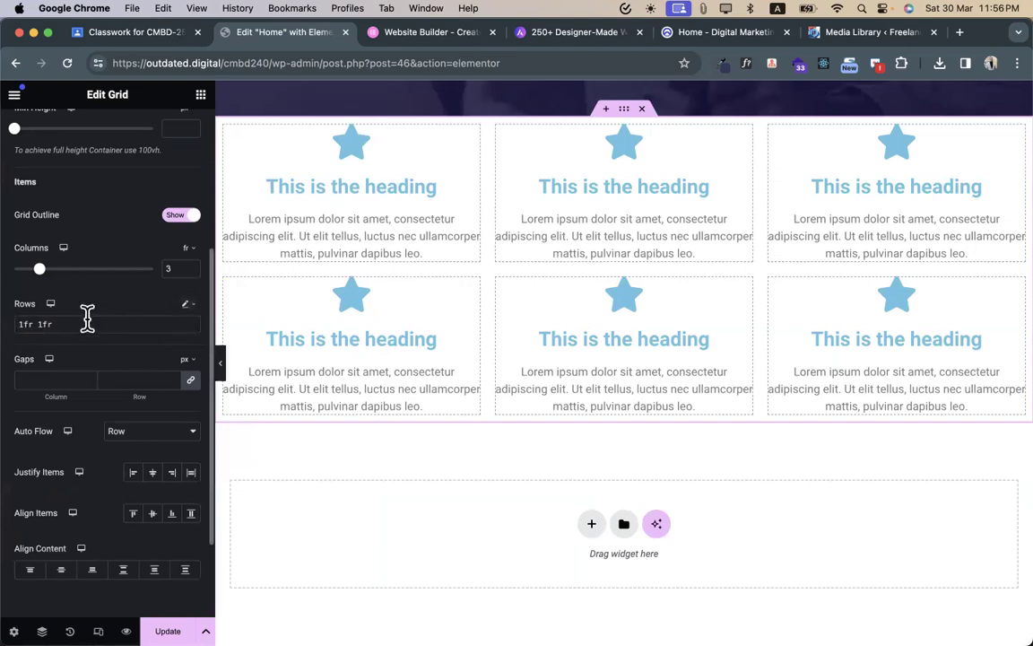
{"action": "left_click_drag", "start_coordinate": [87, 316], "coordinate": [132, 318]}
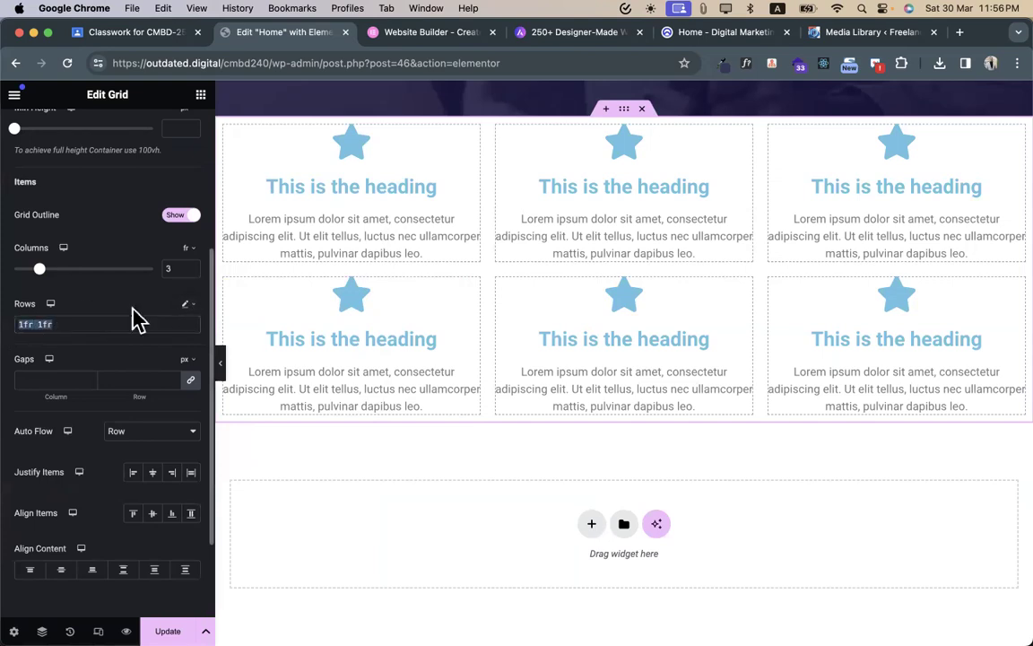
{"action": "left_click", "coordinate": [187, 303]}
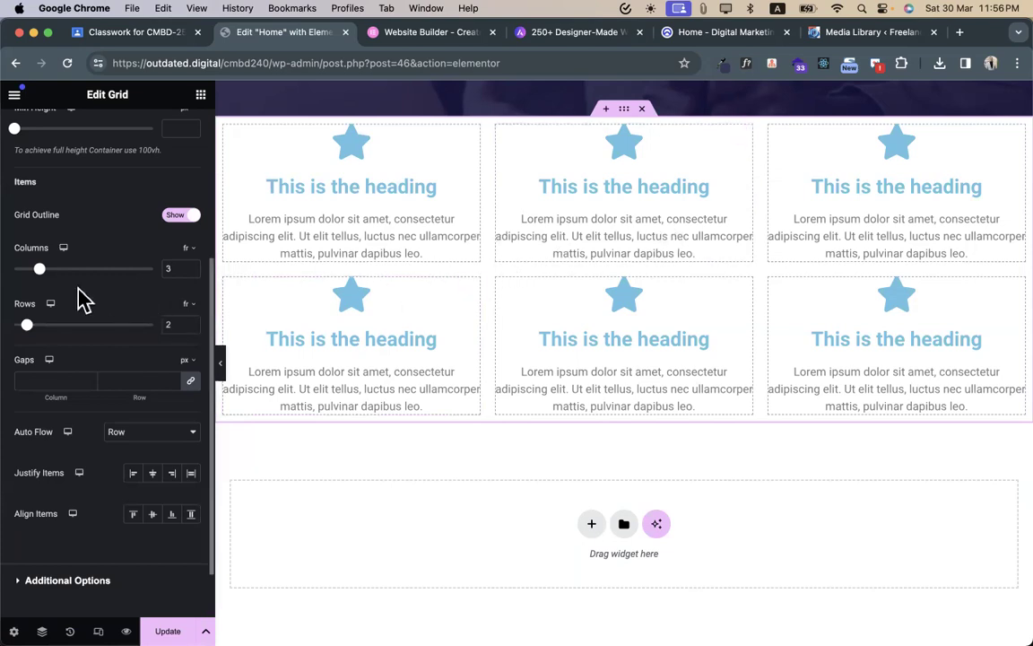
- Set the grid container's columns to 2
{"action": "mouse_move", "coordinate": [41, 279]}
{"action": "left_mouse_down"}
{"action": "mouse_move", "coordinate": [24, 280]}
{"action": "mouse_move", "coordinate": [34, 281]}
{"action": "left_mouse_up"}
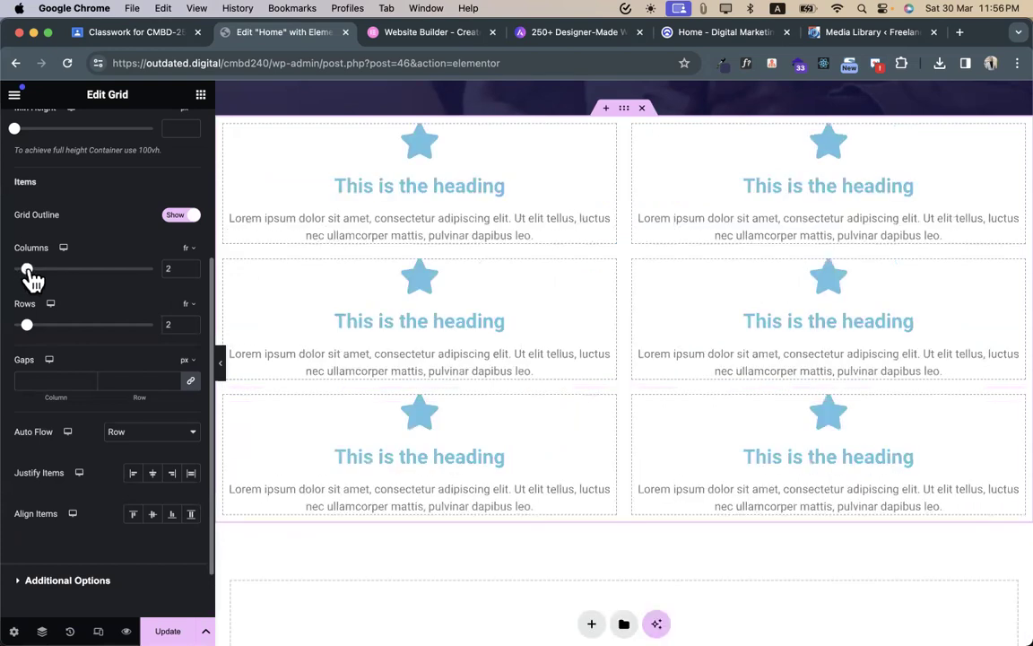
- Try 5, 4 and 3 columns for the grid container, and return its columns to 2
{"action": "left_click_drag", "start_coordinate": [31, 279], "coordinate": [67, 281]}
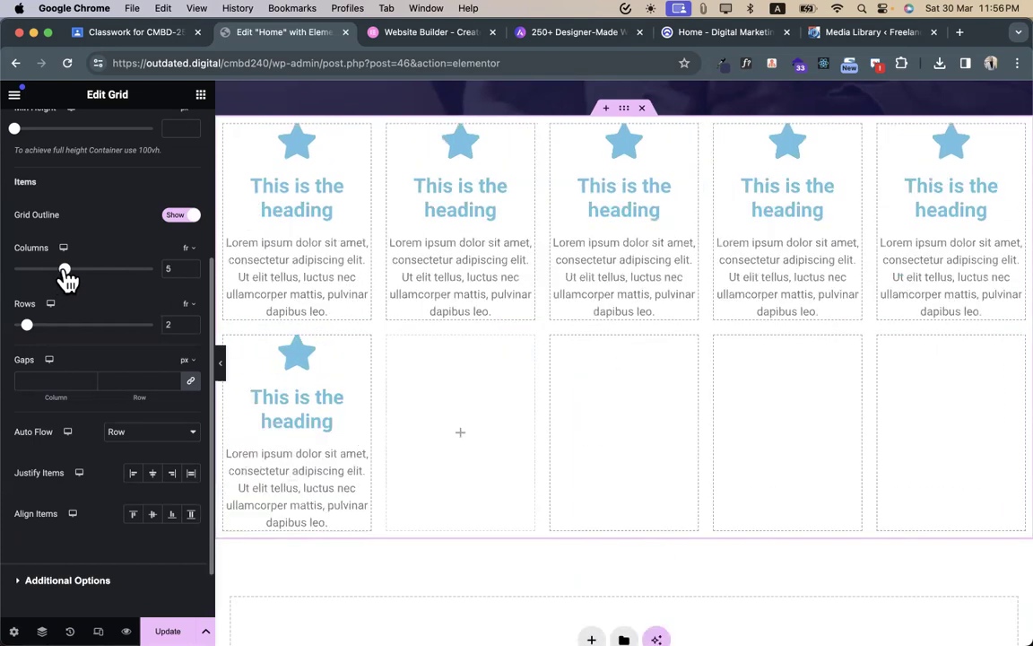
{"action": "left_click_drag", "start_coordinate": [62, 280], "coordinate": [57, 280]}
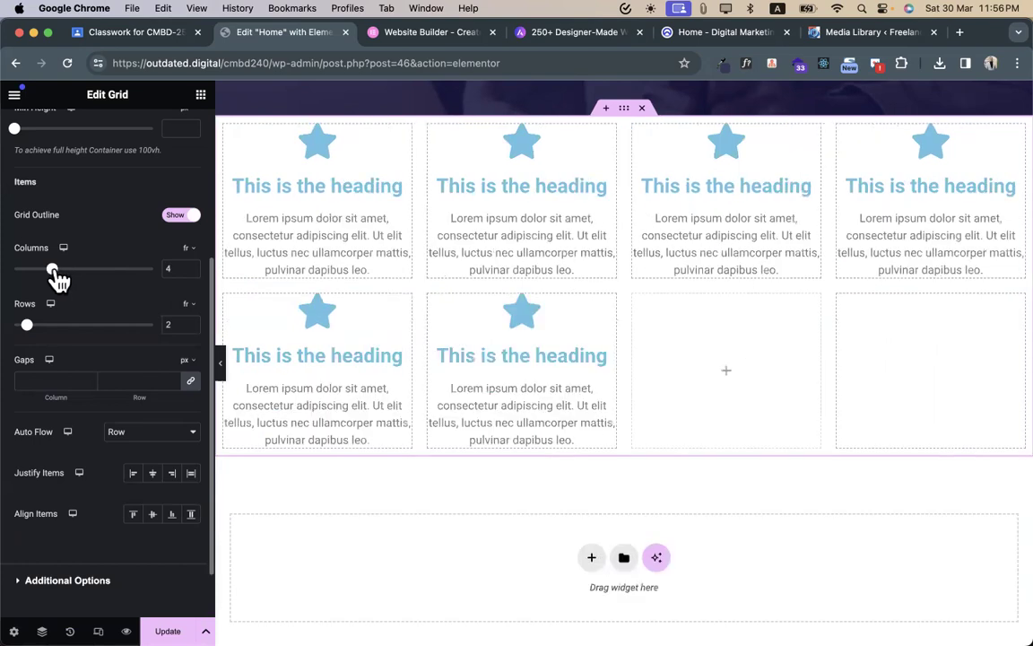
{"action": "mouse_move", "coordinate": [57, 280]}
{"action": "left_mouse_down"}
{"action": "mouse_move", "coordinate": [23, 281]}
{"action": "mouse_move", "coordinate": [74, 284]}
{"action": "mouse_move", "coordinate": [48, 283]}
{"action": "left_mouse_up"}
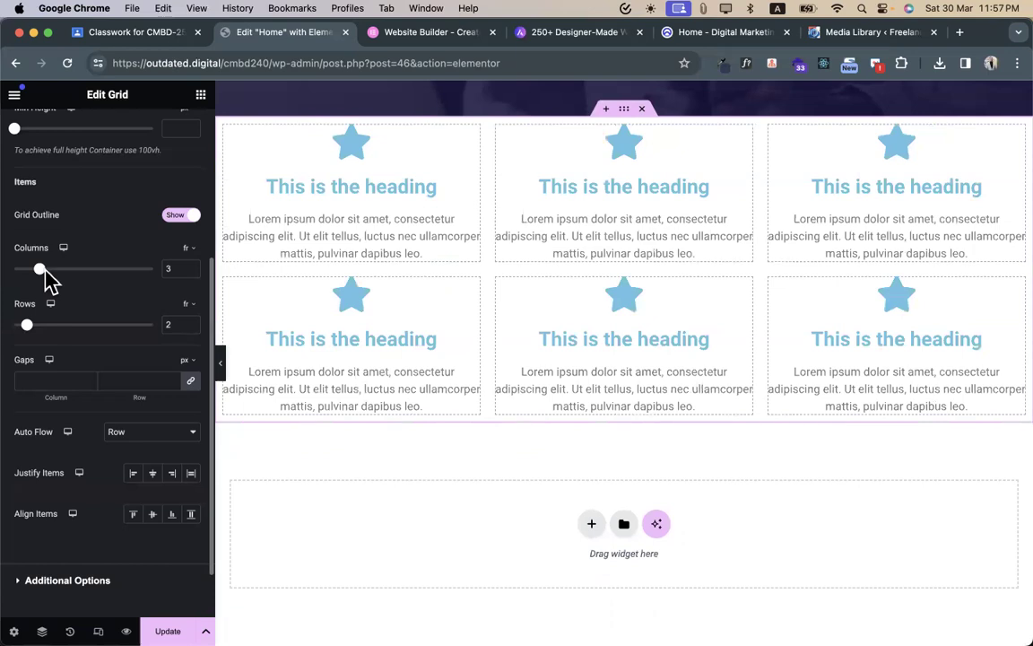
{"action": "double_click", "coordinate": [172, 268]}
{"action": "type", "text": "2"}
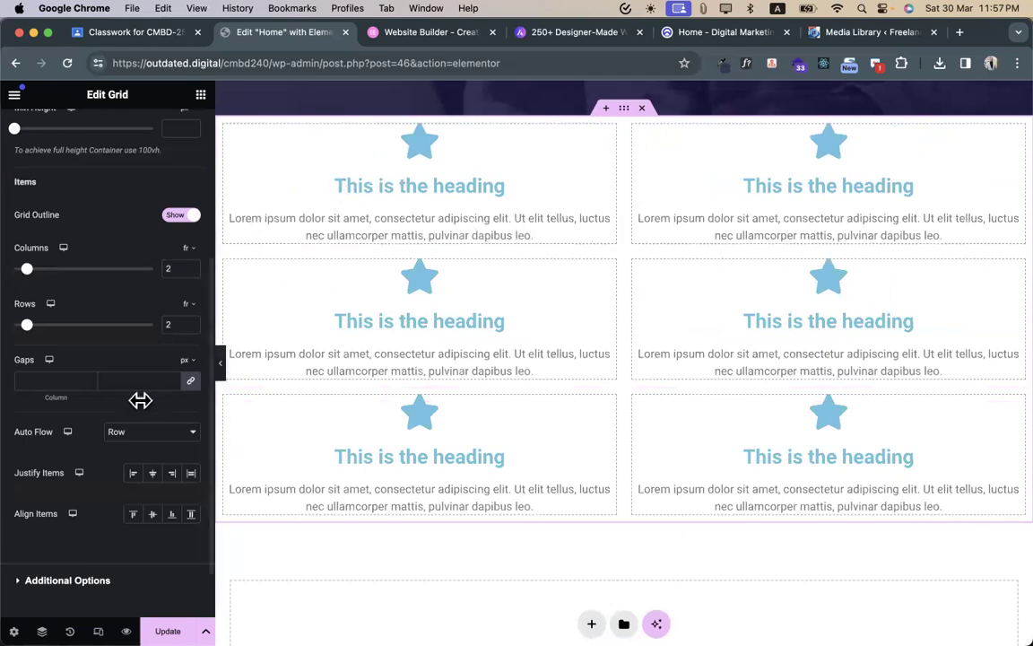
- Try the Column auto flow for the grid container and return it to Row
{"action": "scroll", "coordinate": [141, 406], "scroll_direction": "down", "scroll_amount": 2}
{"action": "left_click", "coordinate": [185, 364]}
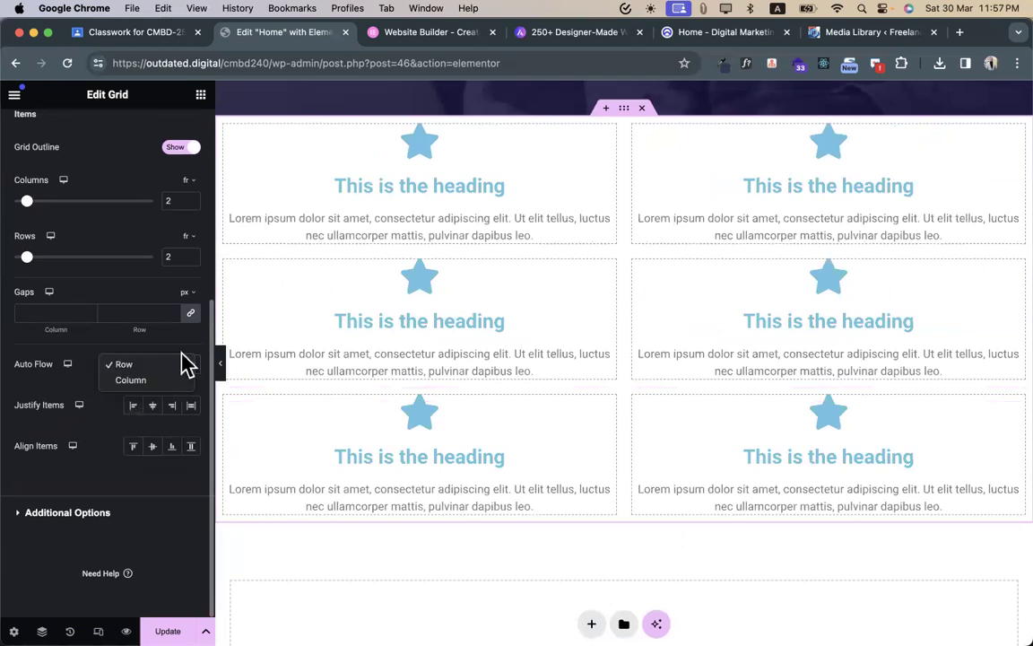
{"action": "left_click", "coordinate": [133, 384]}
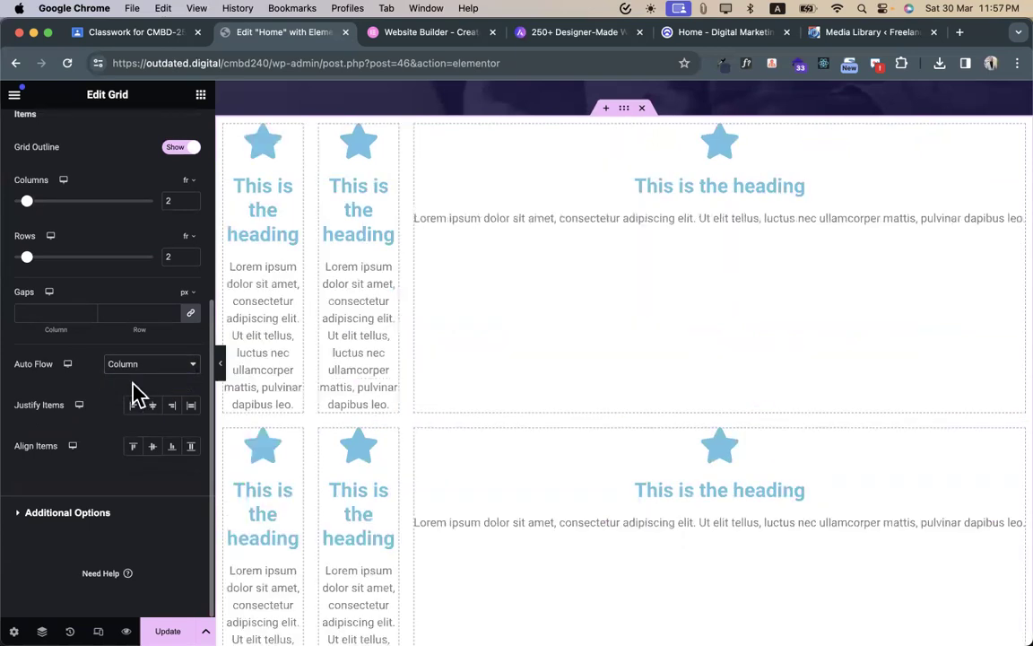
{"action": "left_click", "coordinate": [146, 367]}
{"action": "left_click", "coordinate": [135, 363]}
{"action": "scroll", "coordinate": [97, 387], "scroll_direction": "up", "scroll_amount": 2}
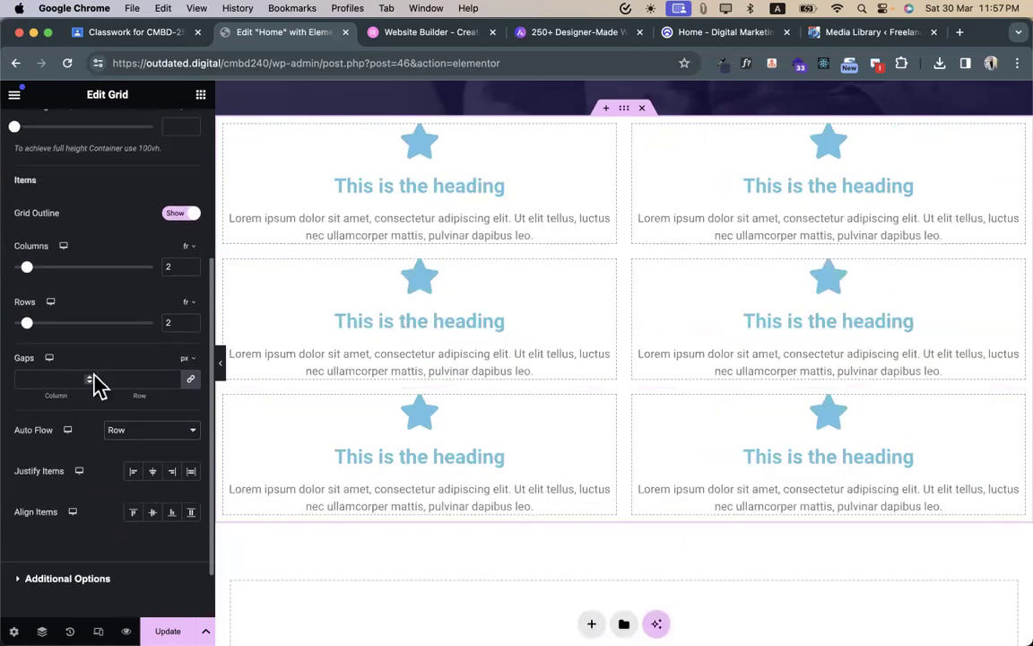
- Switch the grid's columns to the custom unit and set them to 2fr 1fr
{"action": "scroll", "coordinate": [76, 366], "scroll_direction": "up", "scroll_amount": 3}
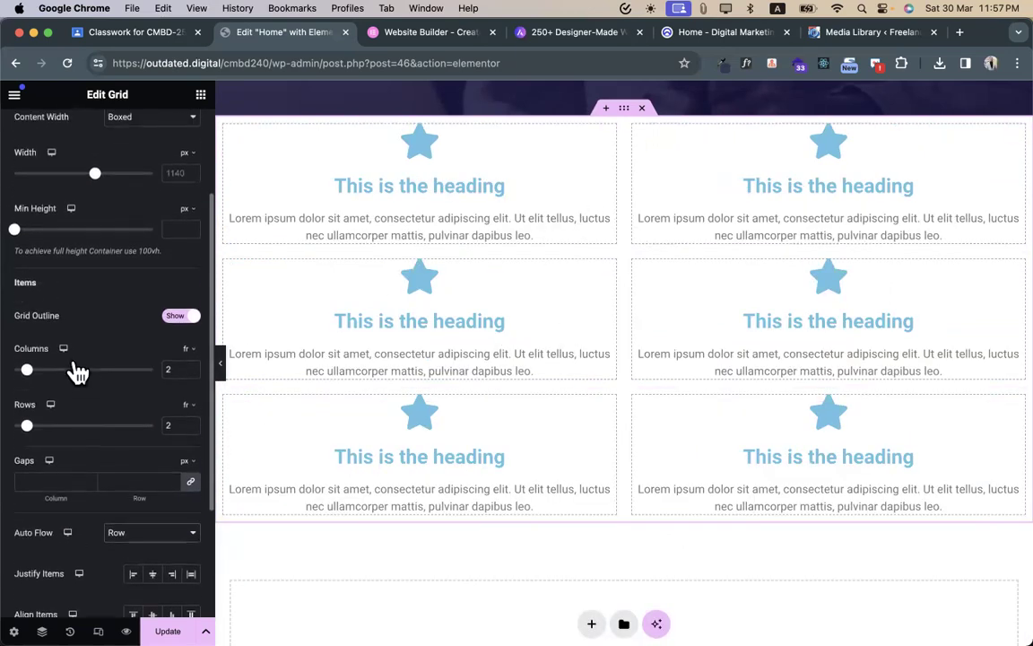
{"action": "scroll", "coordinate": [78, 369], "scroll_direction": "down", "scroll_amount": 4}
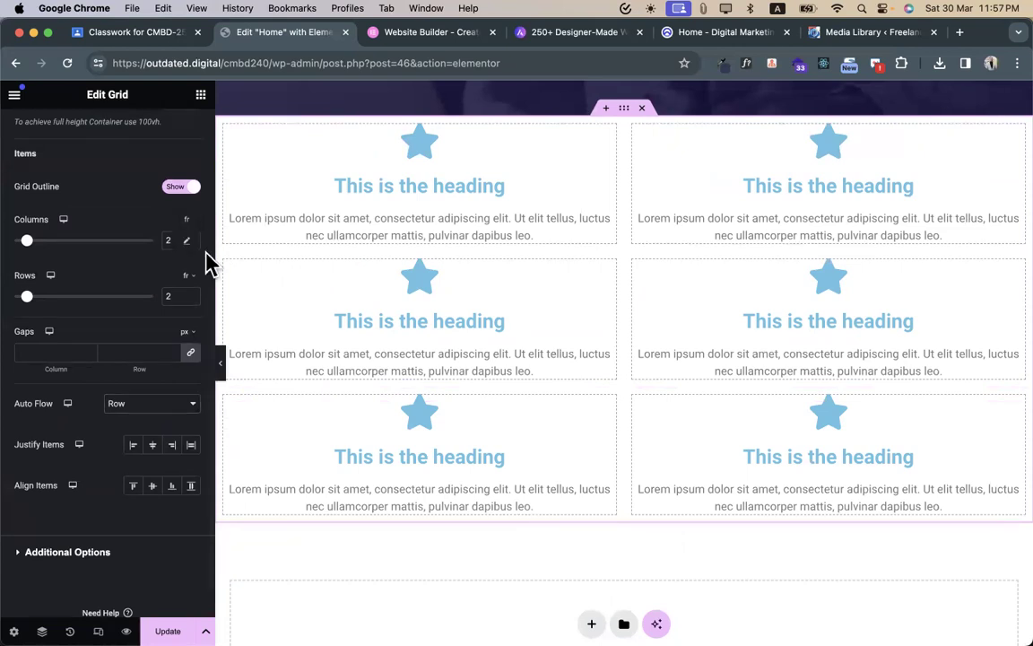
{"action": "left_click", "coordinate": [187, 240]}
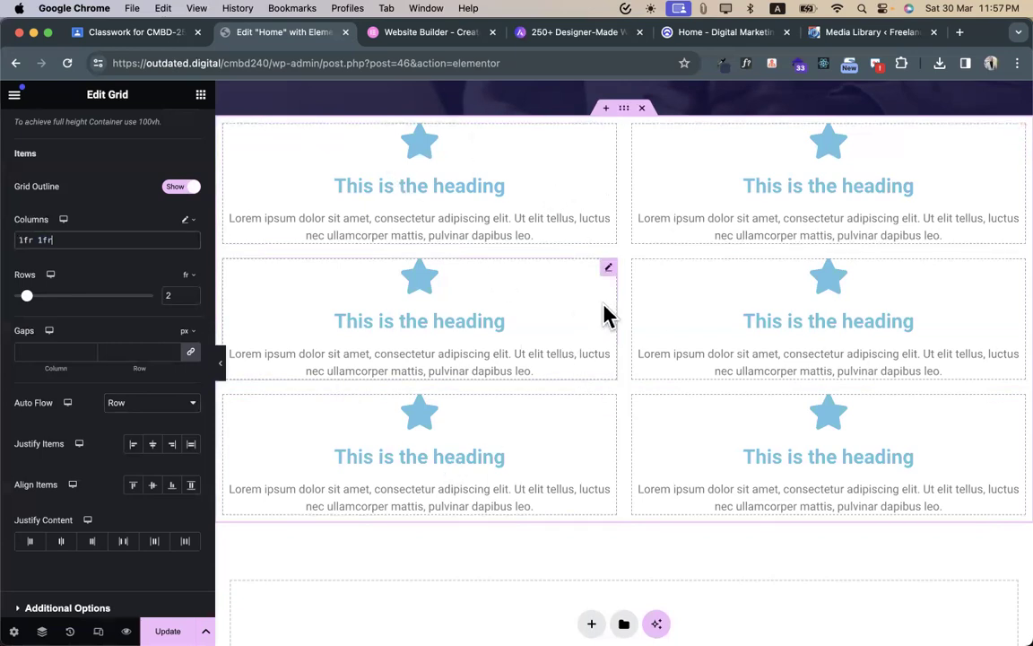
{"action": "left_click", "coordinate": [23, 239]}
{"action": "key", "text": "BackSpace"}
{"action": "type", "text": "2"}
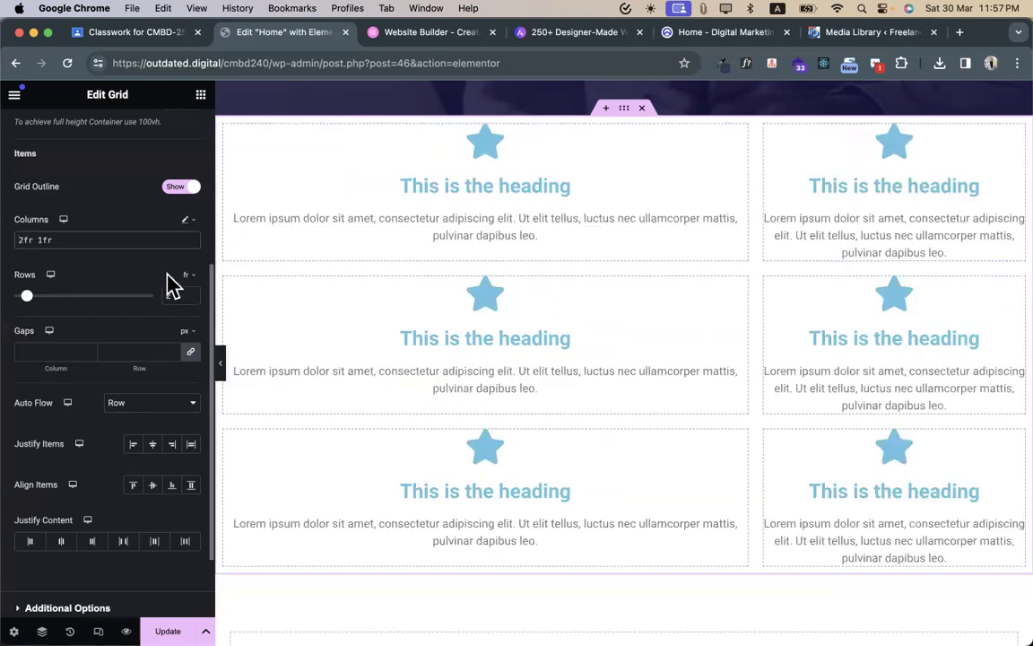
- Set the second grid column to 3fr and add a third column of 1fr
{"action": "left_click", "coordinate": [39, 239]}
{"action": "key", "text": "BackSpace"}
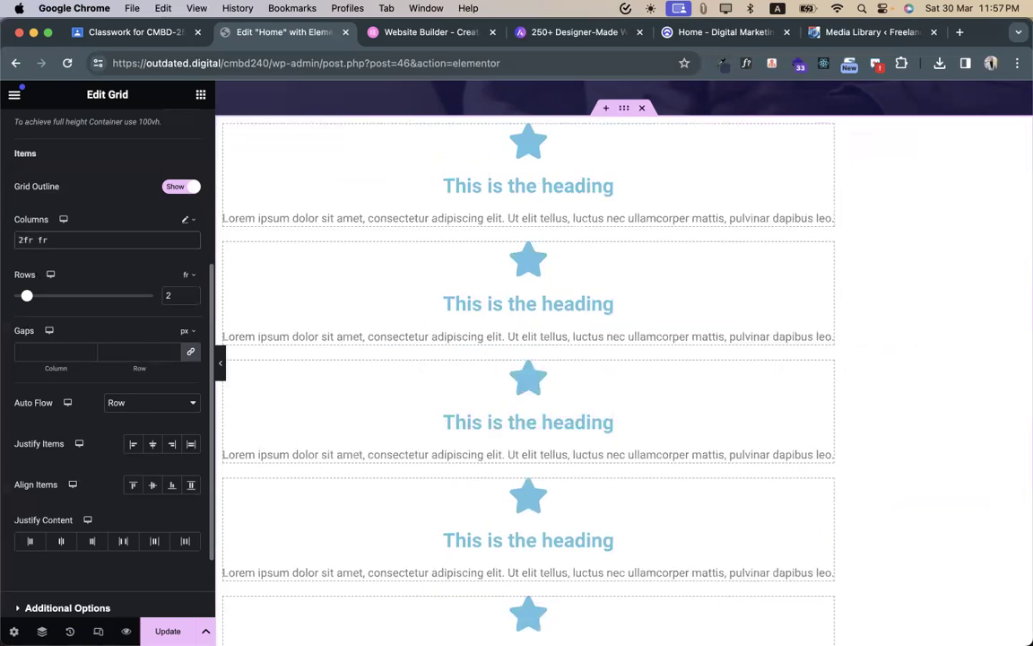
{"action": "type", "text": "3fr"}
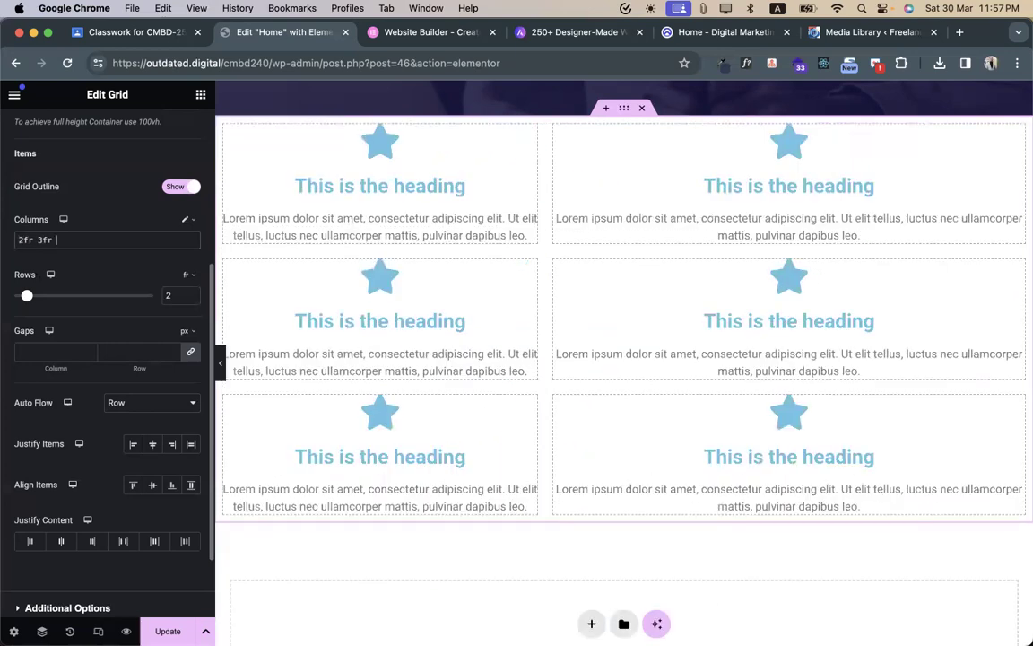
{"action": "type", "text": " 1fr"}
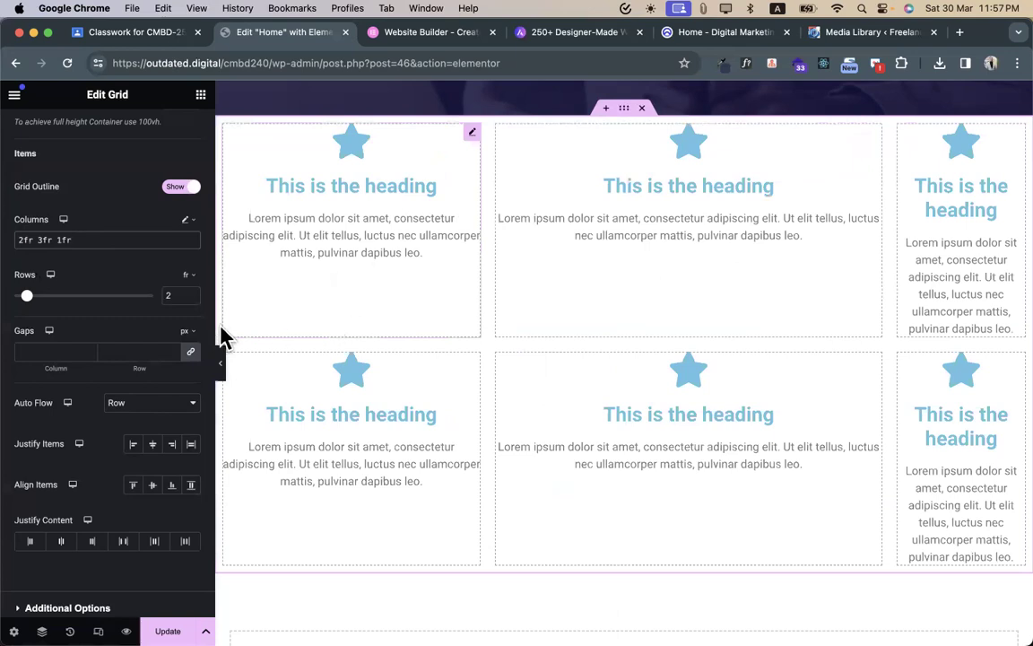
- Set the grid's custom columns to three equal widths, 1fr 1fr 1fr
{"action": "left_click", "coordinate": [44, 238]}
{"action": "key", "text": "BackSpace"}
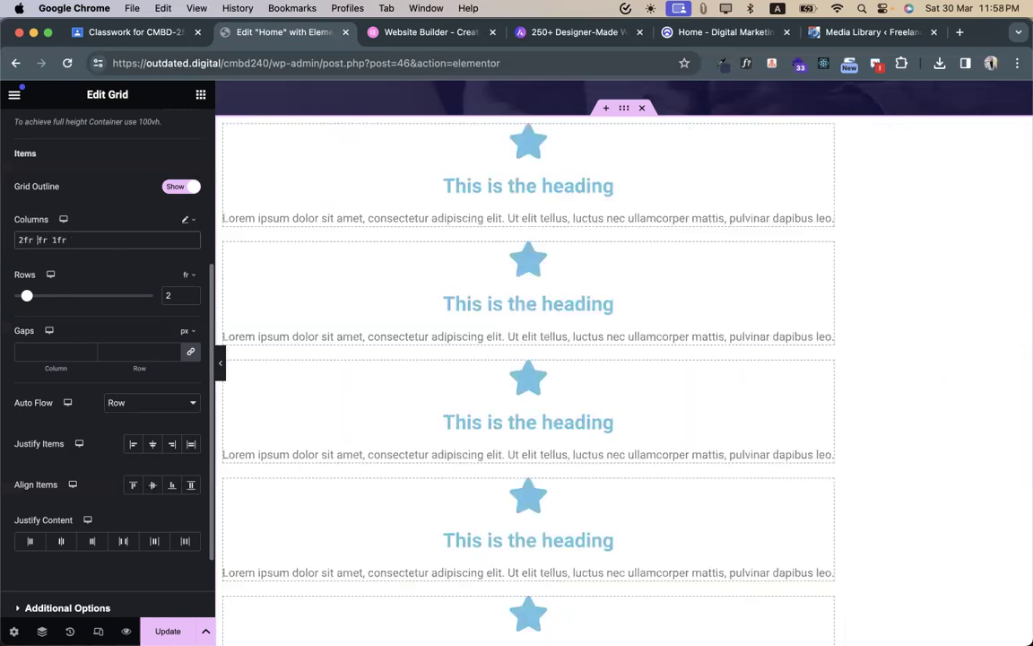
{"action": "type", "text": "1fr"}
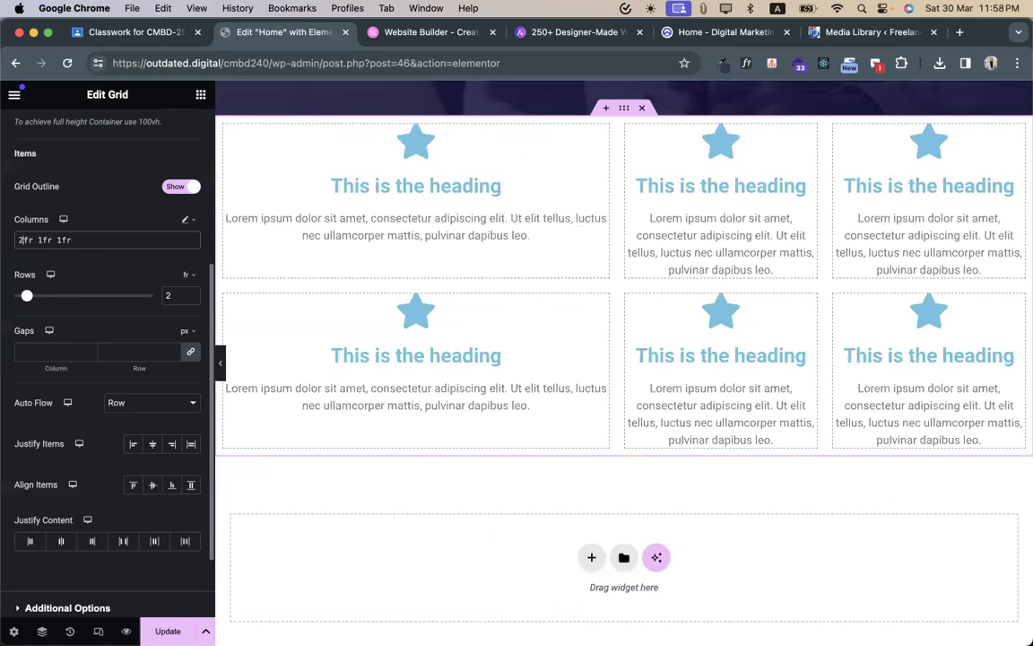
{"action": "left_click", "coordinate": [21, 239]}
{"action": "key", "text": "BackSpace"}
{"action": "type", "text": "1"}
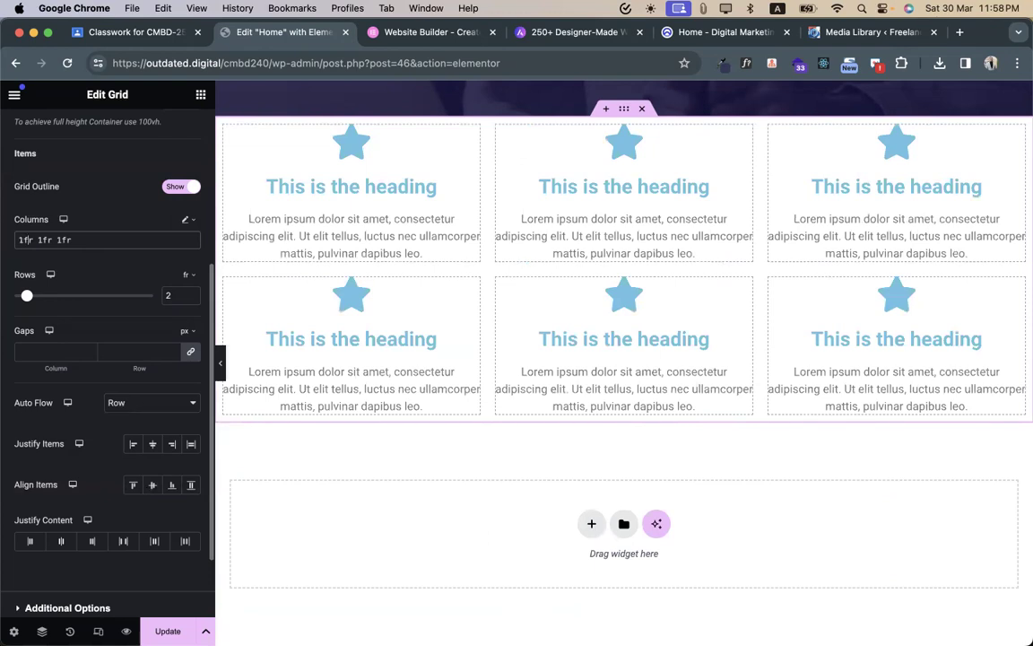
- Widen the middle grid column to 2fr and preview the layout with the editing panel hidden
{"action": "left_click", "coordinate": [42, 239]}
{"action": "key", "text": "BackSpace"}
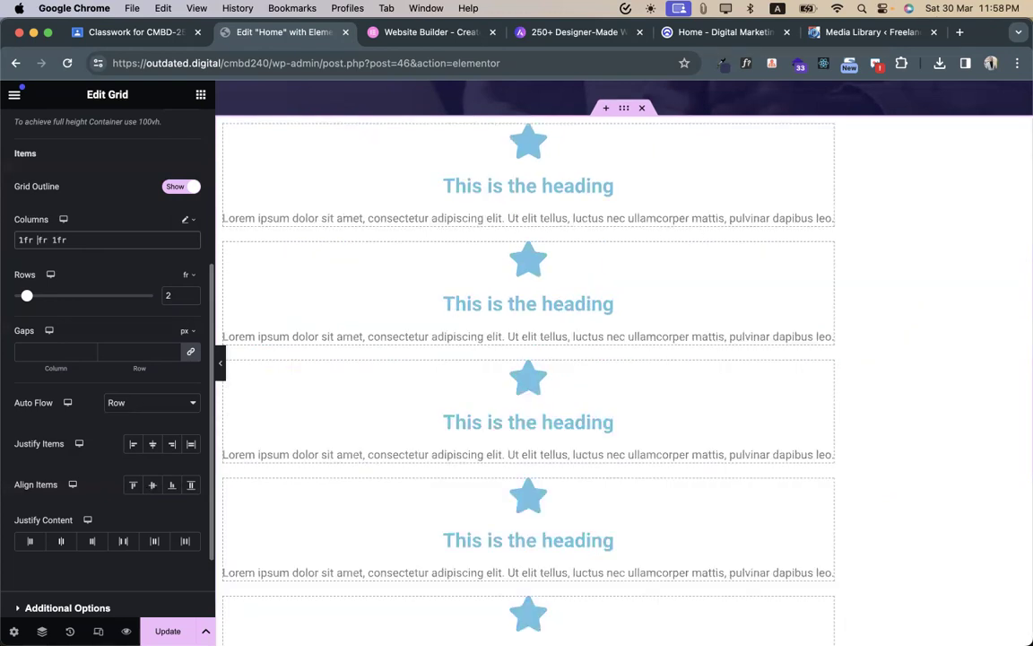
{"action": "type", "text": "2"}
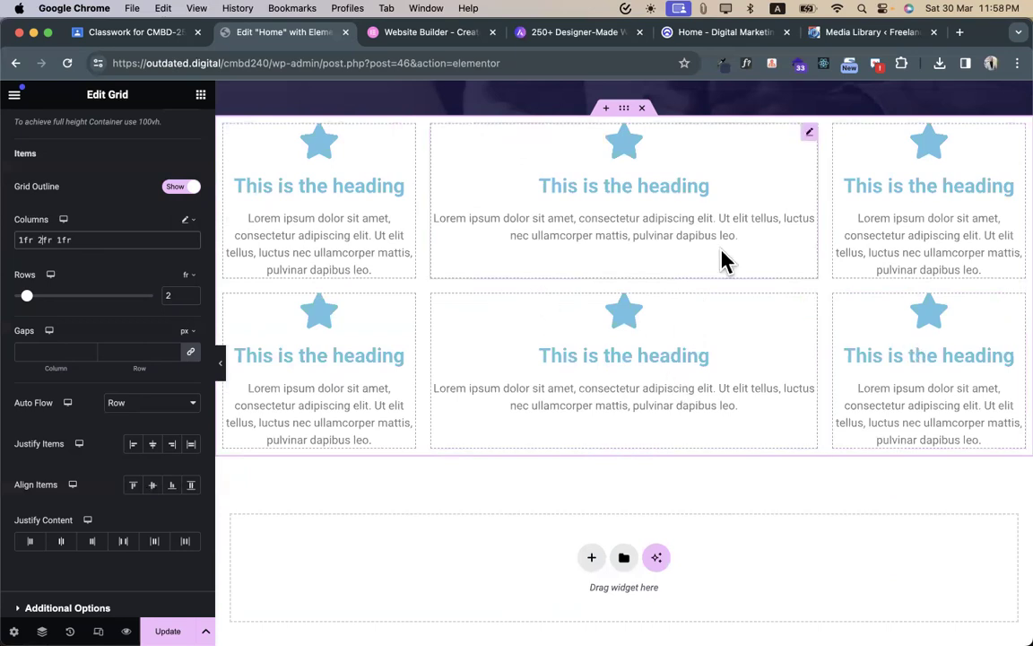
{"action": "left_click", "coordinate": [224, 364]}
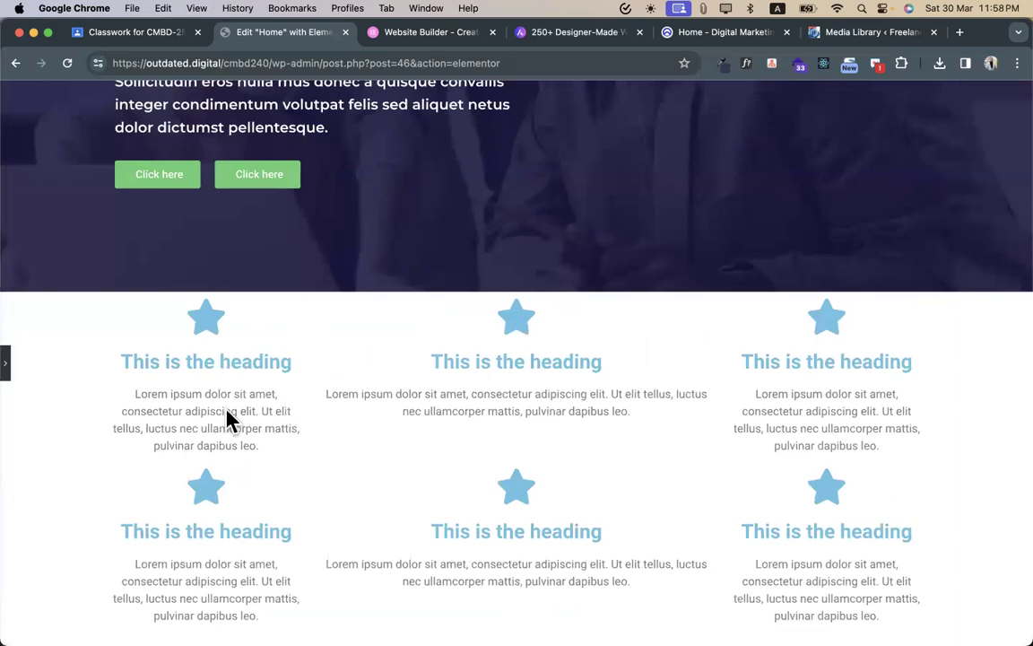
{"action": "left_click", "coordinate": [6, 364]}
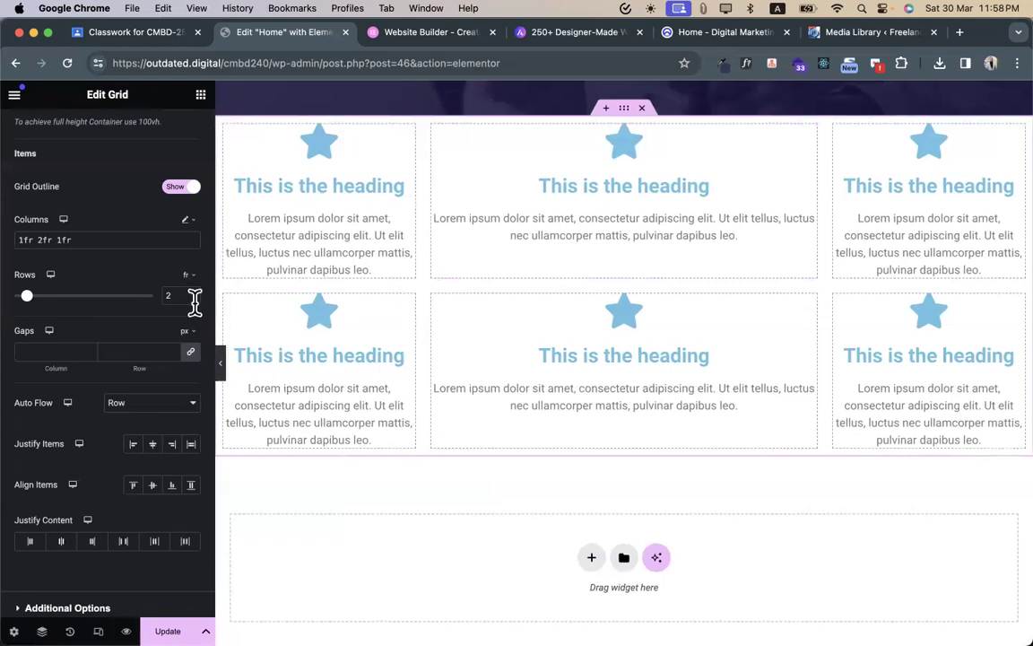
- Switch the grid's rows to the custom unit and set them to 1fr 2fr
{"action": "scroll", "coordinate": [175, 276], "scroll_direction": "up", "scroll_amount": 1}
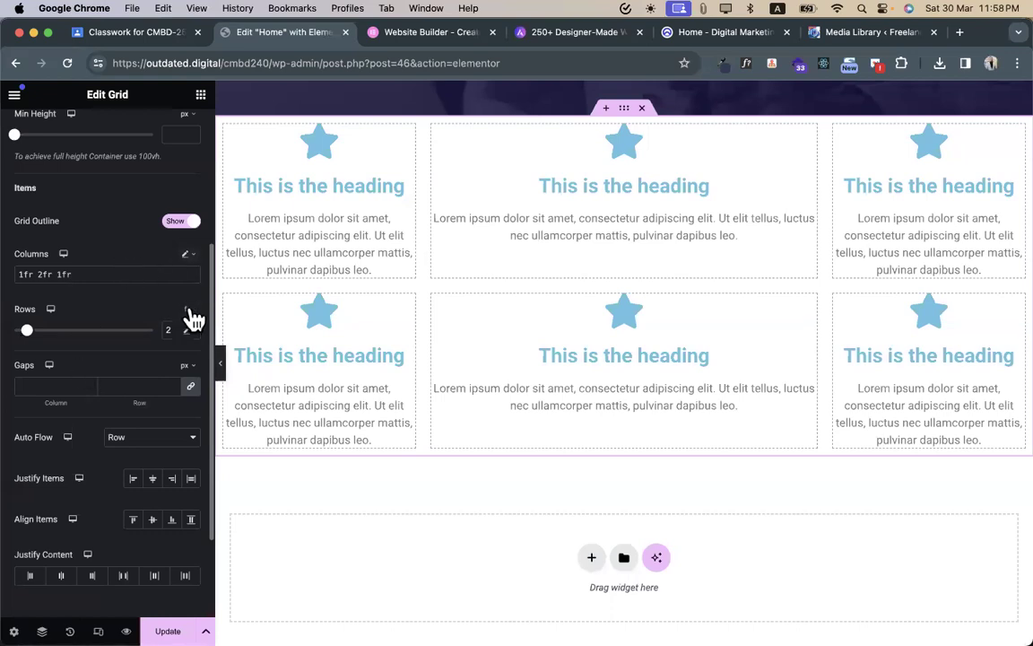
{"action": "left_click", "coordinate": [185, 309]}
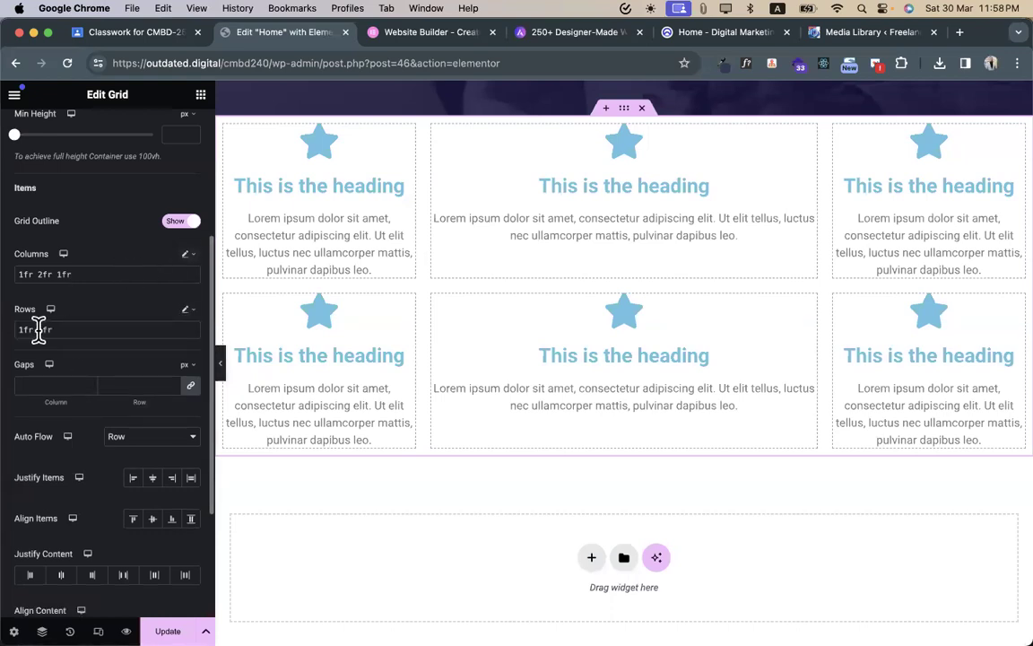
{"action": "double_click", "coordinate": [42, 329]}
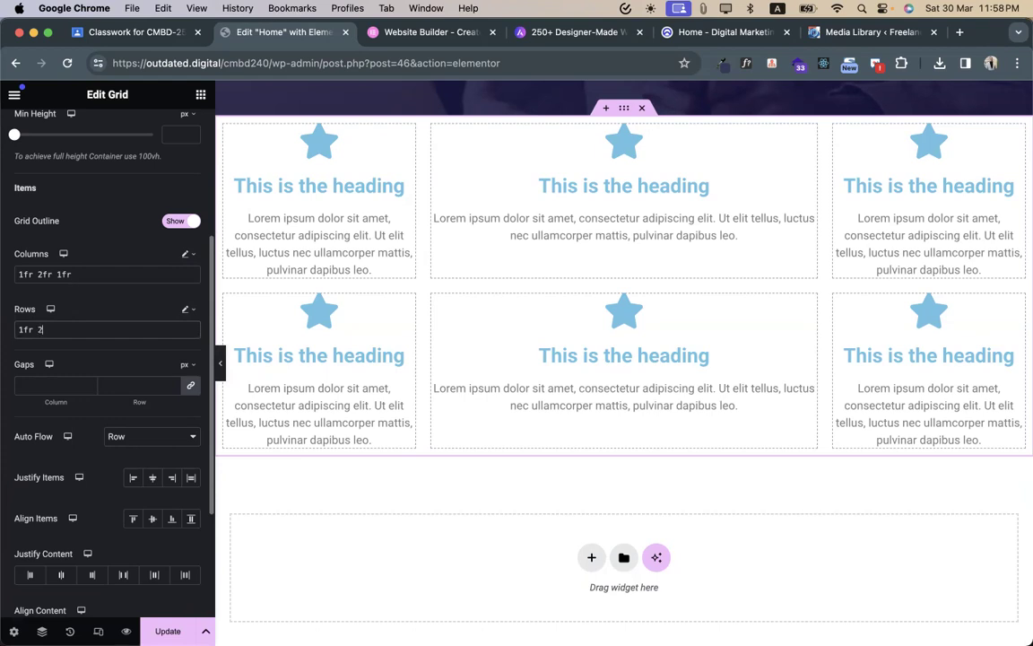
{"action": "type", "text": "2fr"}
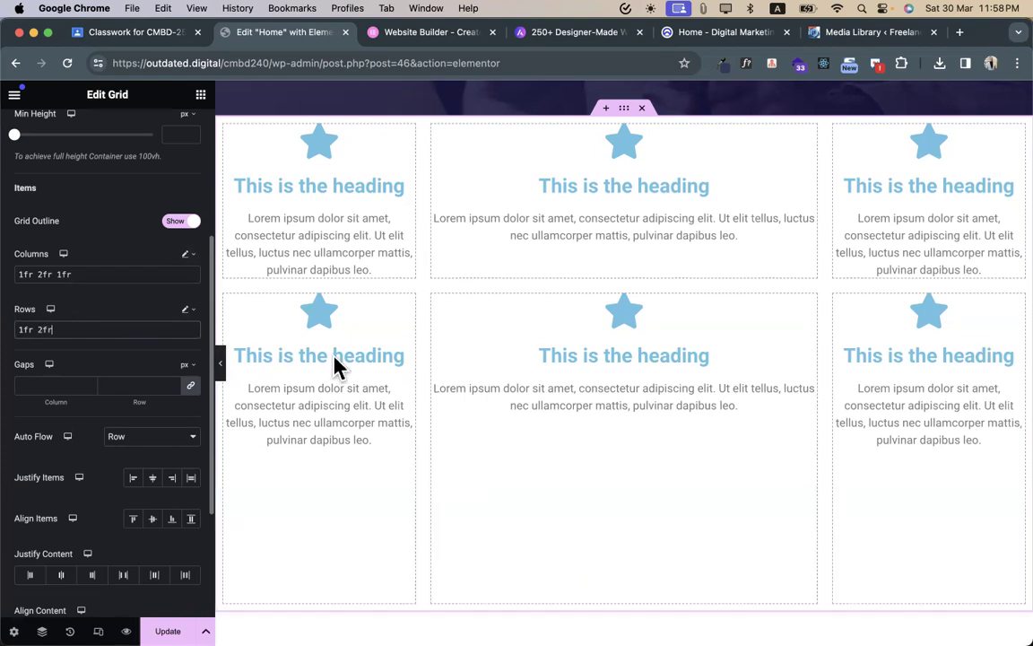
- Add a third grid row of 1fr so the custom rows read 1fr 2fr 1fr
{"action": "scroll", "coordinate": [349, 377], "scroll_direction": "down", "scroll_amount": 3}
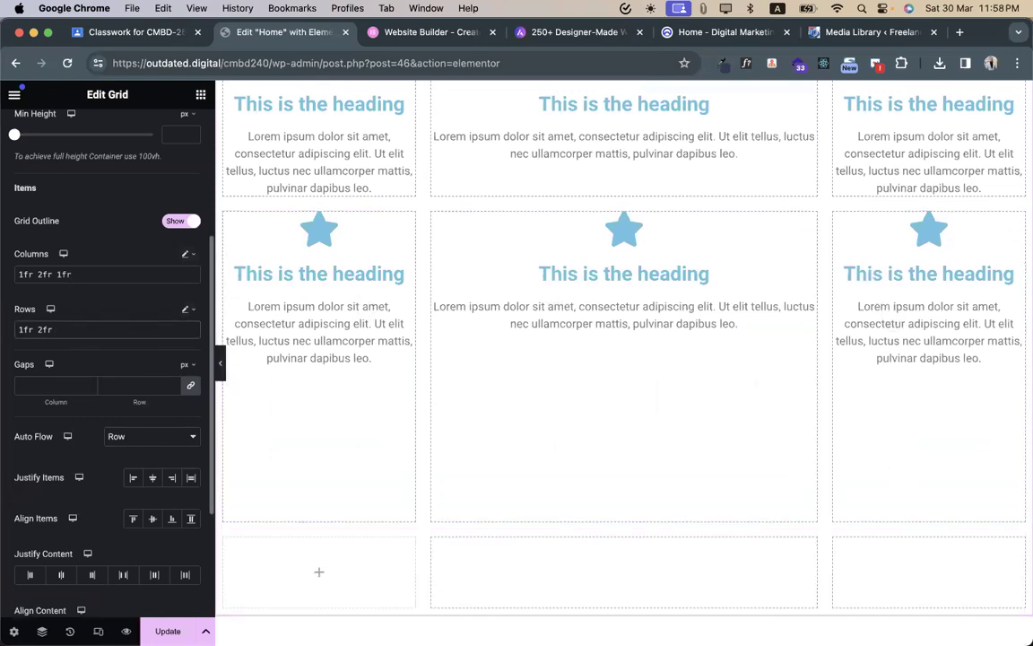
{"action": "type", "text": "1fr"}
{"action": "scroll", "coordinate": [401, 431], "scroll_direction": "down", "scroll_amount": 2}
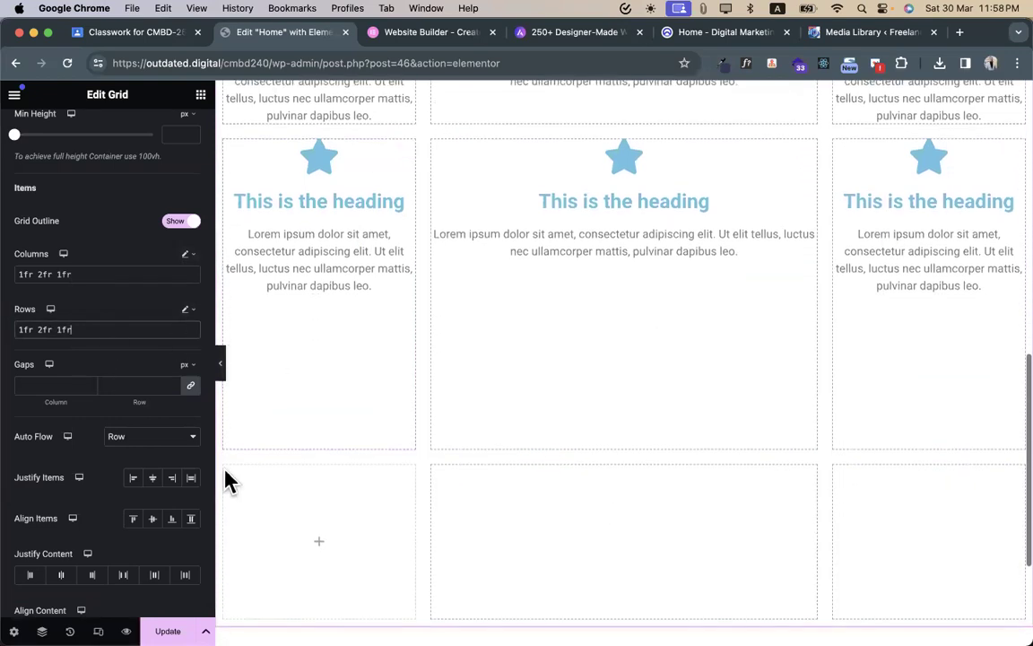
{"action": "scroll", "coordinate": [574, 502], "scroll_direction": "down", "scroll_amount": 1}
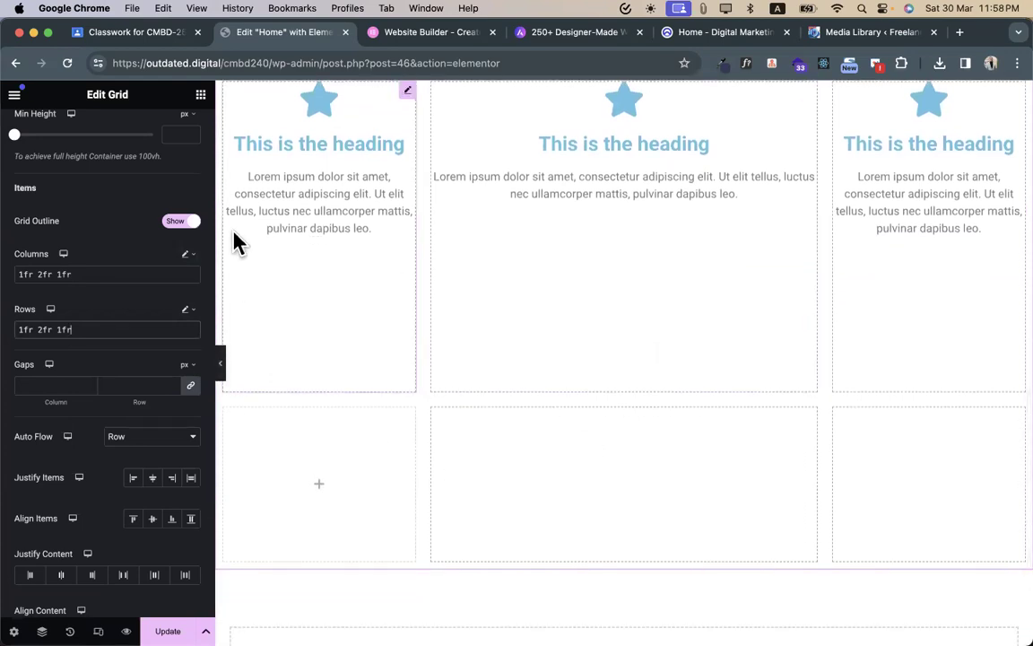
{"action": "scroll", "coordinate": [178, 193], "scroll_direction": "up", "scroll_amount": 3}
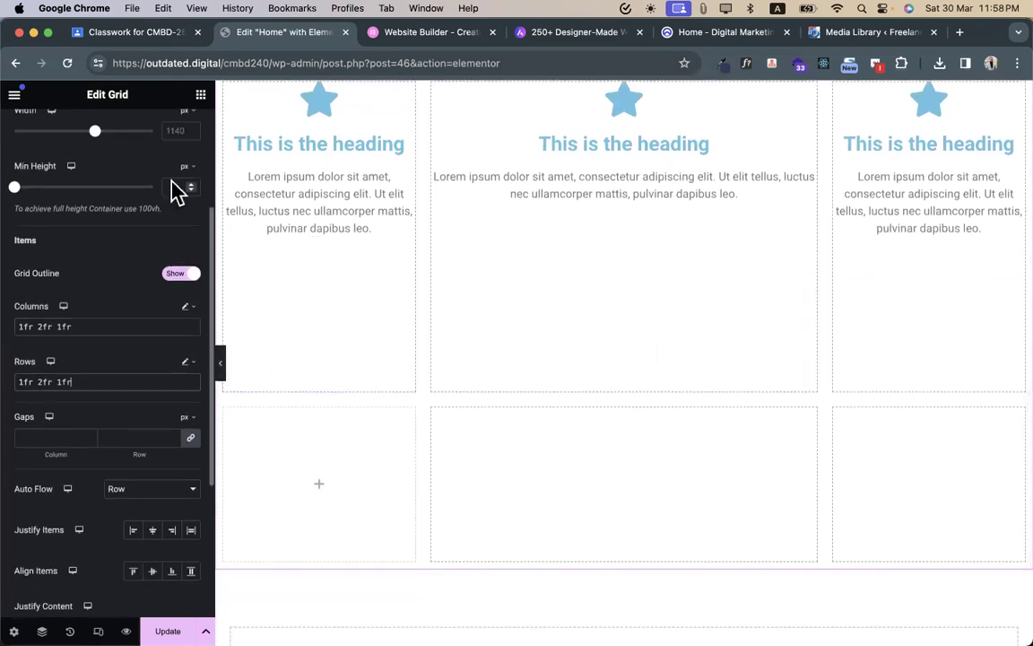
- Duplicate the icon box to fill the cells of the grid's third row
{"action": "right_click", "coordinate": [929, 177]}
{"action": "left_click", "coordinate": [911, 215]}
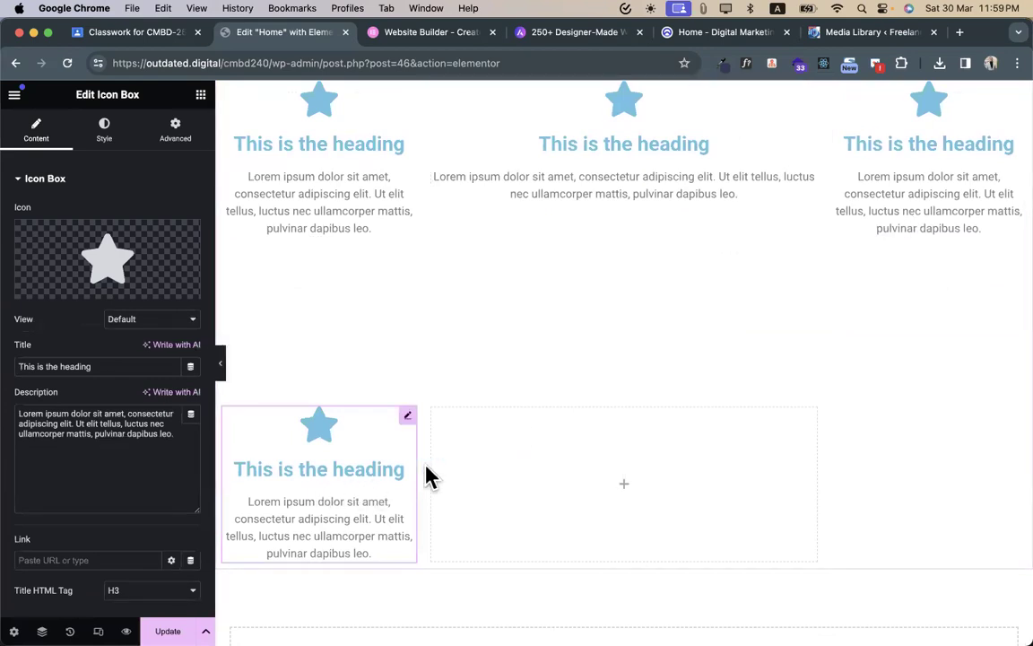
{"action": "right_click", "coordinate": [364, 483]}
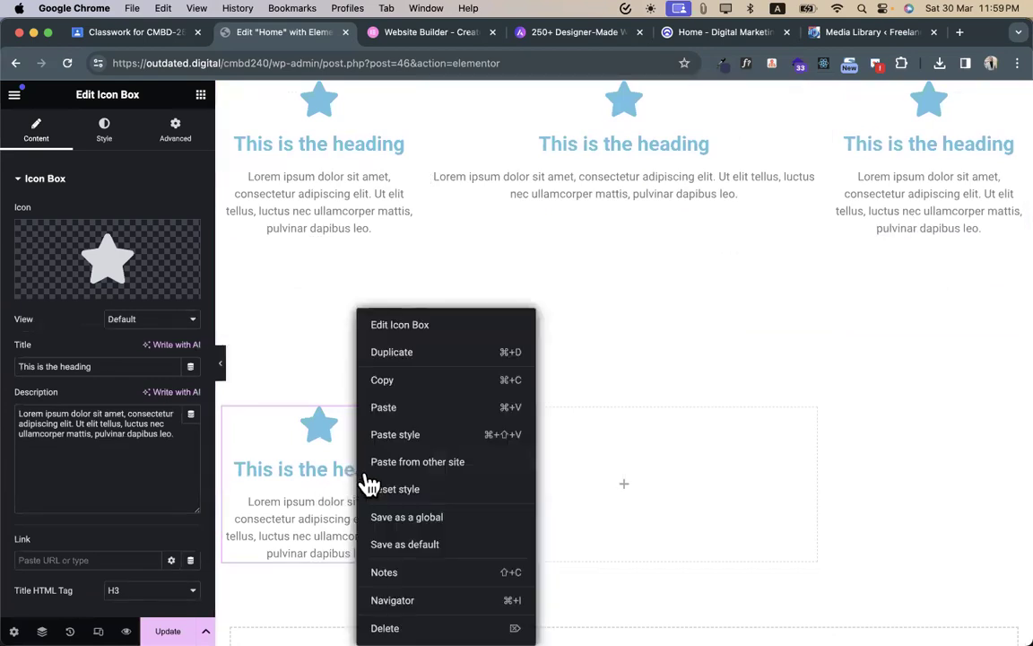
{"action": "left_click", "coordinate": [408, 353]}
{"action": "right_click", "coordinate": [654, 453]}
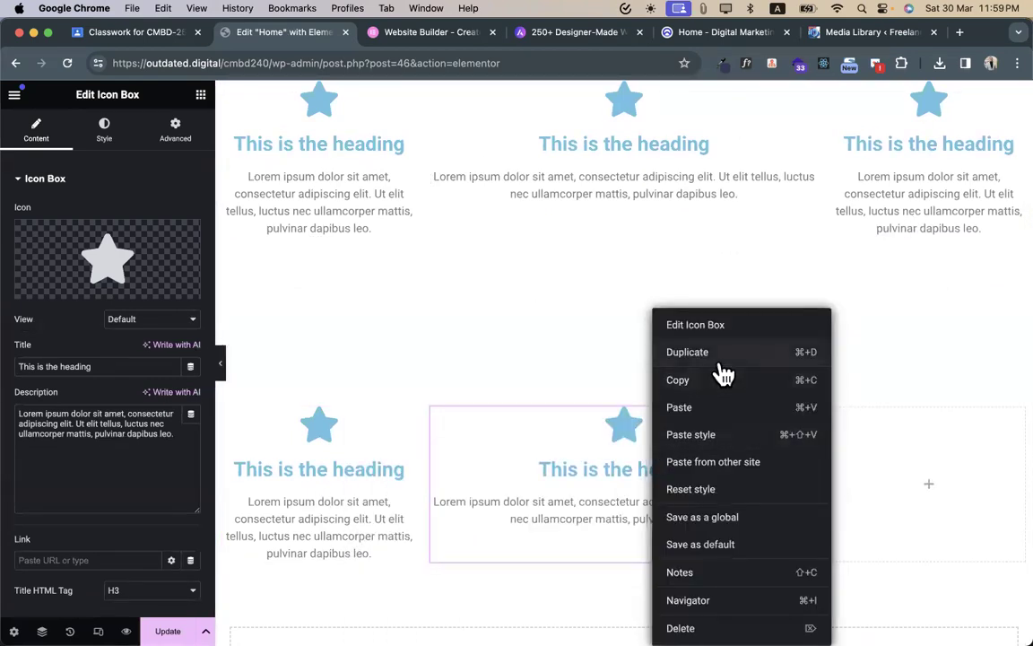
- Duplicate the middle icon box of the third row to fill the last empty grid cell
{"action": "left_click", "coordinate": [725, 355]}
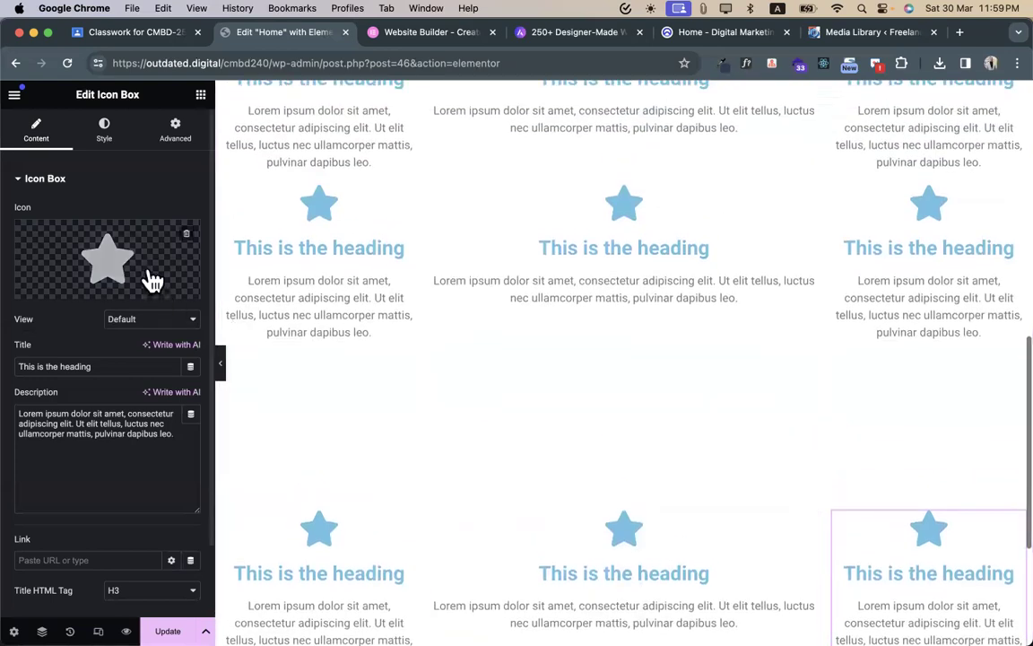
{"action": "left_click", "coordinate": [200, 95]}
- Clear the custom Columns and Rows values in the icon box grid's layout settings
{"action": "scroll", "coordinate": [573, 173], "scroll_direction": "up", "scroll_amount": 3}
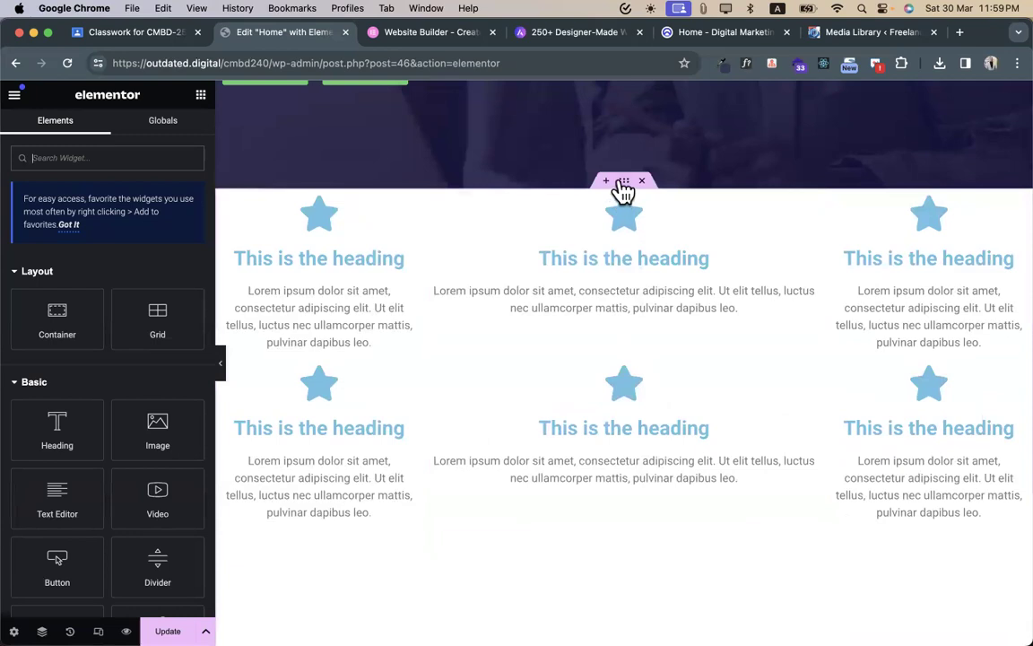
{"action": "left_click", "coordinate": [624, 190]}
{"action": "scroll", "coordinate": [54, 413], "scroll_direction": "down", "scroll_amount": 2}
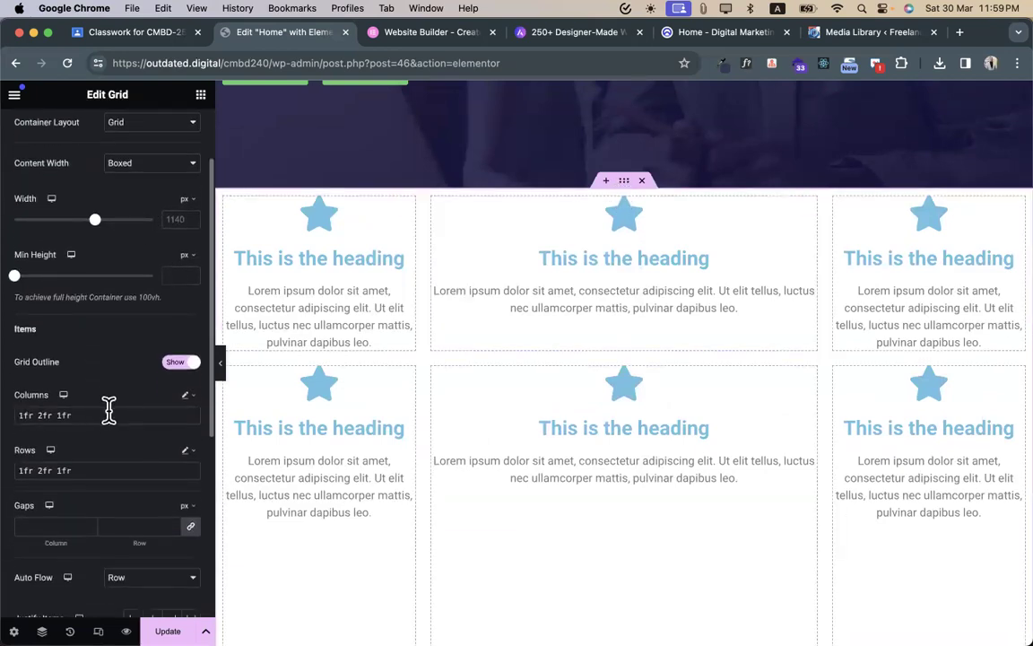
{"action": "scroll", "coordinate": [450, 421], "scroll_direction": "down", "scroll_amount": 5}
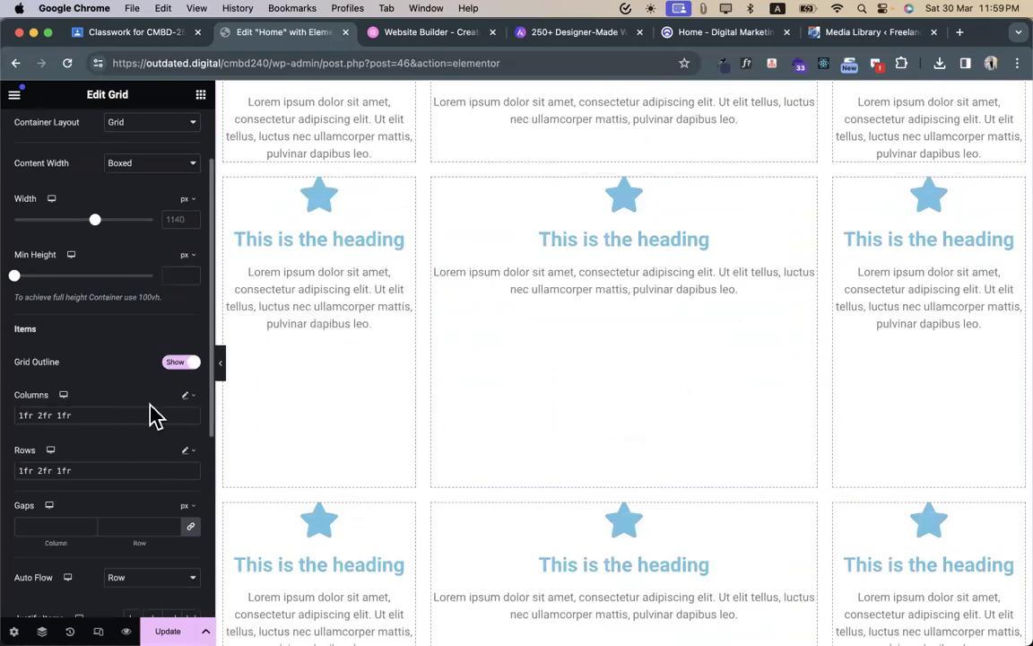
{"action": "key", "text": "BackSpace"}
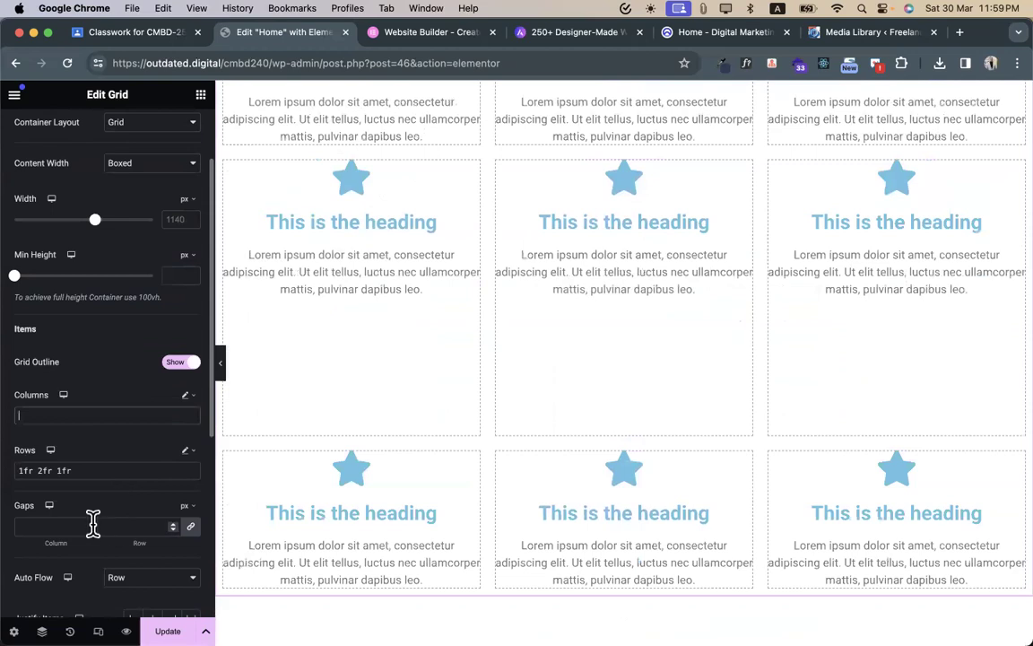
{"action": "key", "text": "BackSpace"}
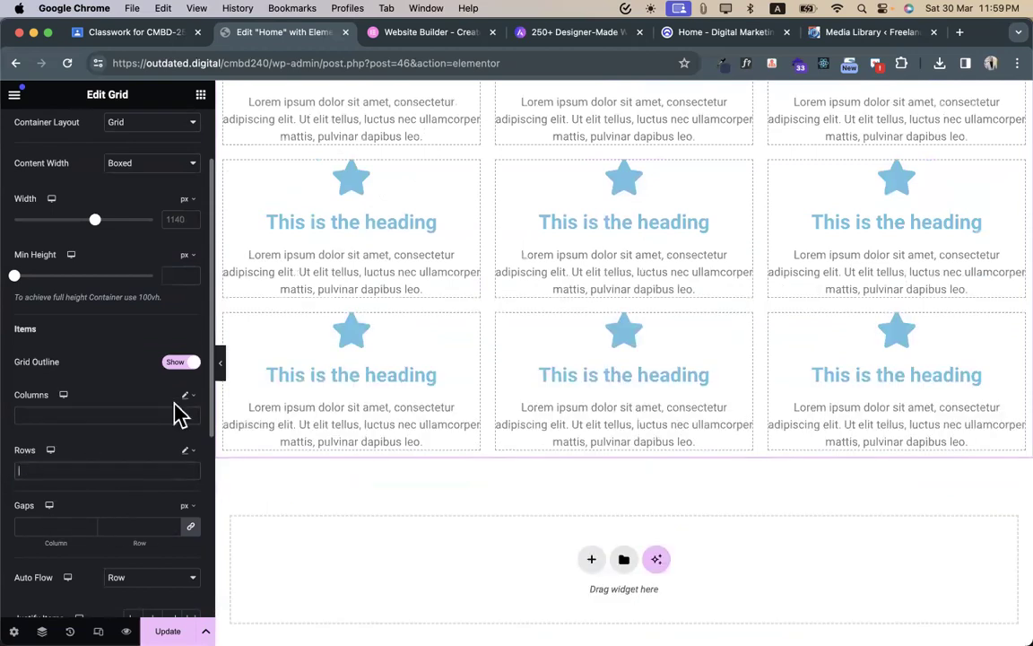
- Switch the grid's Columns and Rows to fr units, with 3 columns and 1 row
{"action": "left_click", "coordinate": [186, 396]}
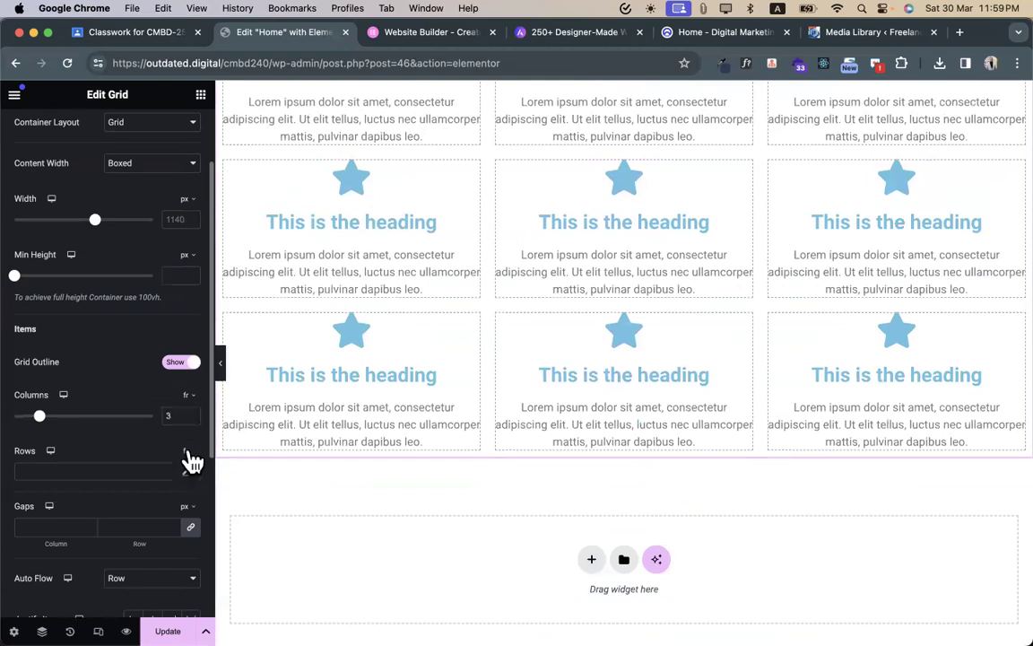
{"action": "left_click", "coordinate": [186, 452]}
{"action": "mouse_move", "coordinate": [40, 416]}
{"action": "left_mouse_down"}
{"action": "mouse_move", "coordinate": [28, 418]}
{"action": "mouse_move", "coordinate": [67, 424]}
{"action": "mouse_move", "coordinate": [50, 428]}
{"action": "left_mouse_up"}
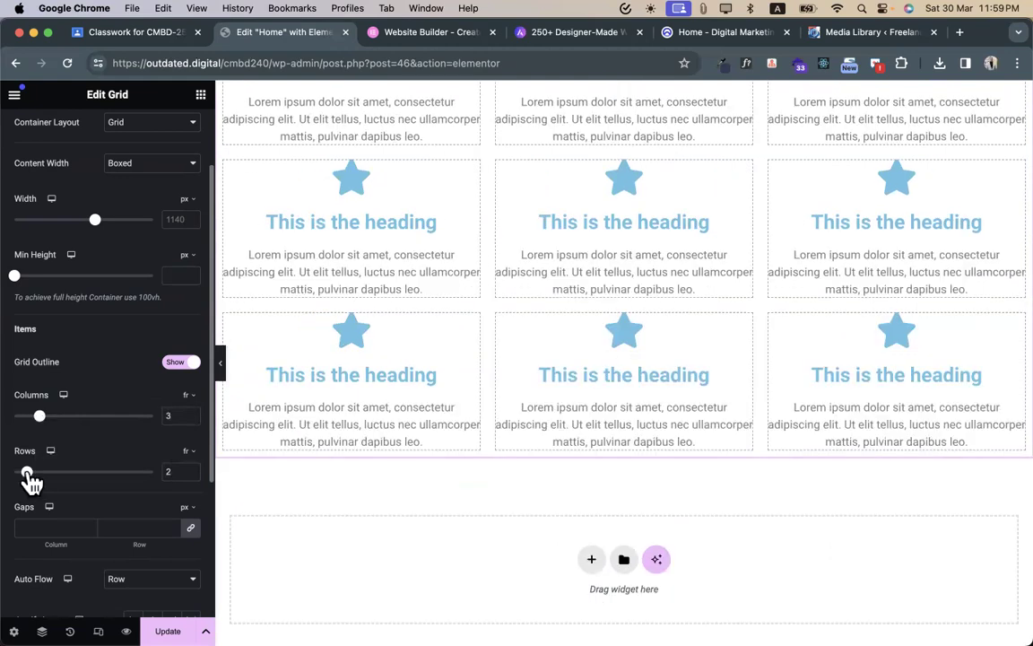
{"action": "left_click_drag", "start_coordinate": [52, 481], "coordinate": [30, 482]}
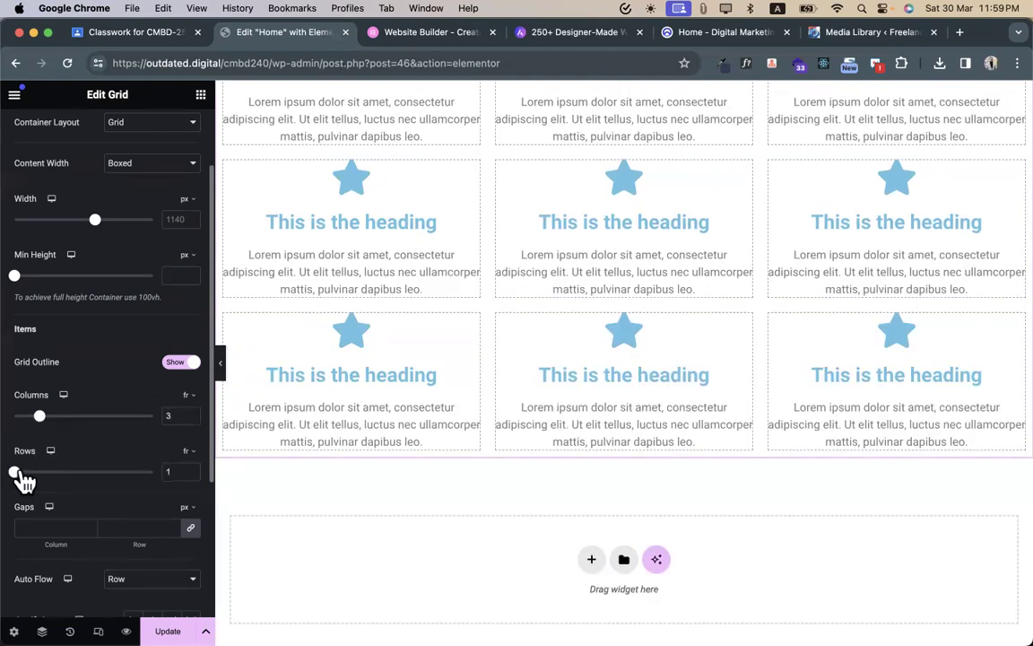
- Duplicate the last icon box in the grid so that a fourth row starts
{"action": "scroll", "coordinate": [461, 421], "scroll_direction": "up", "scroll_amount": 3}
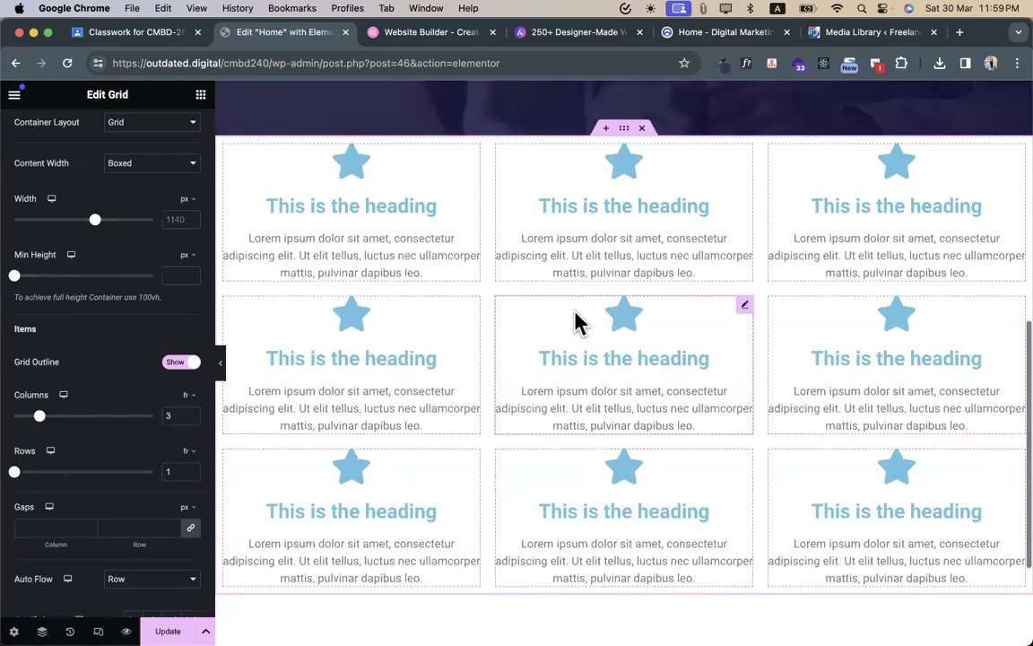
{"action": "scroll", "coordinate": [577, 322], "scroll_direction": "down", "scroll_amount": 3}
{"action": "right_click", "coordinate": [870, 362]}
{"action": "left_click", "coordinate": [879, 355]}
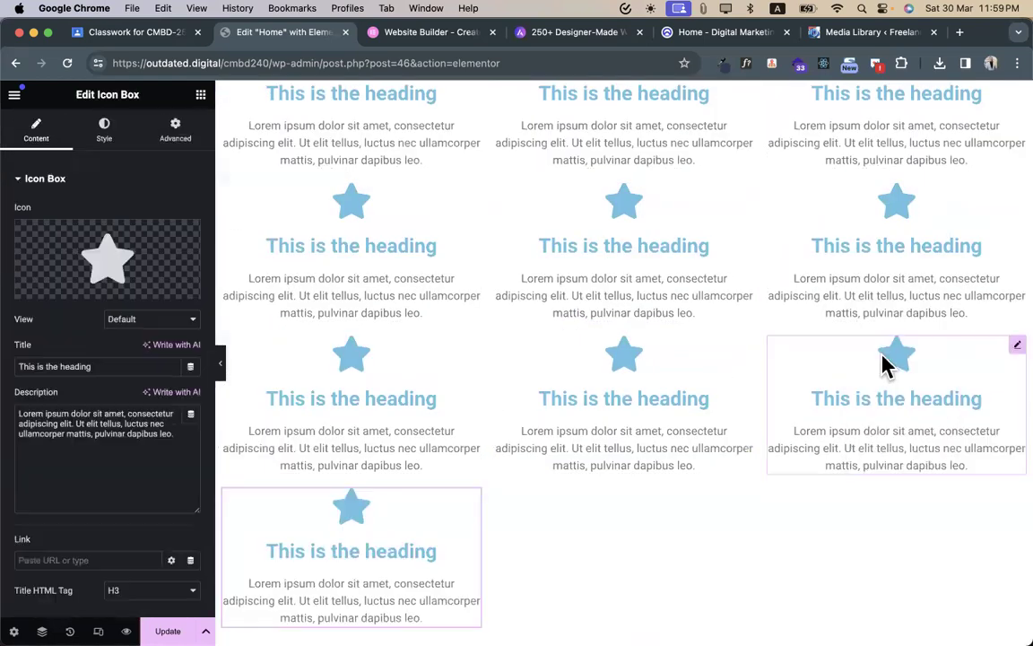
{"action": "scroll", "coordinate": [538, 381], "scroll_direction": "down", "scroll_amount": 4}
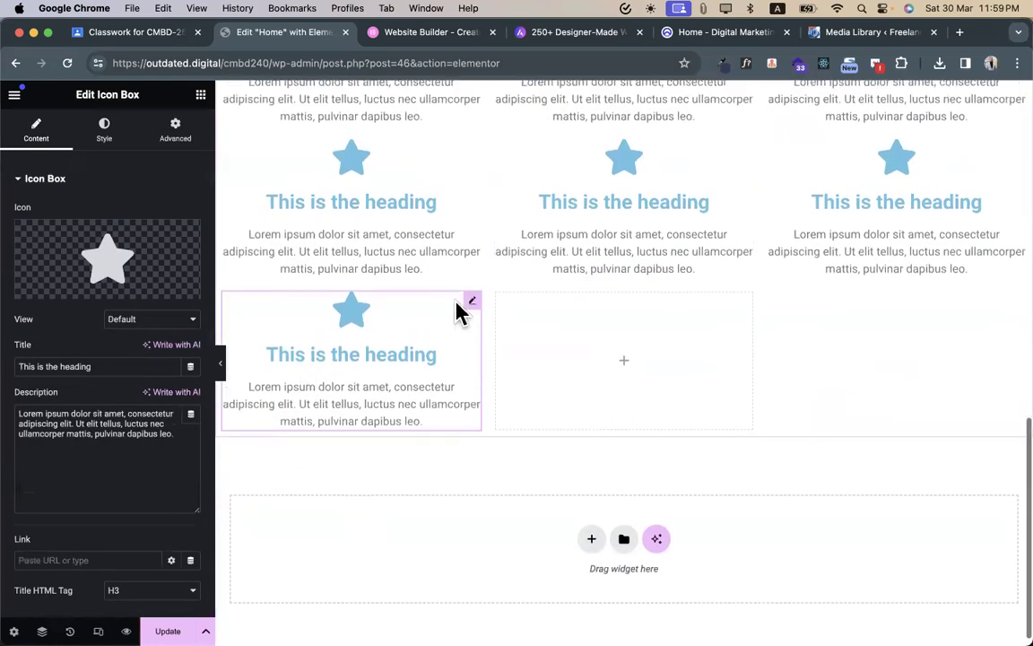
{"action": "scroll", "coordinate": [460, 310], "scroll_direction": "up", "scroll_amount": 5}
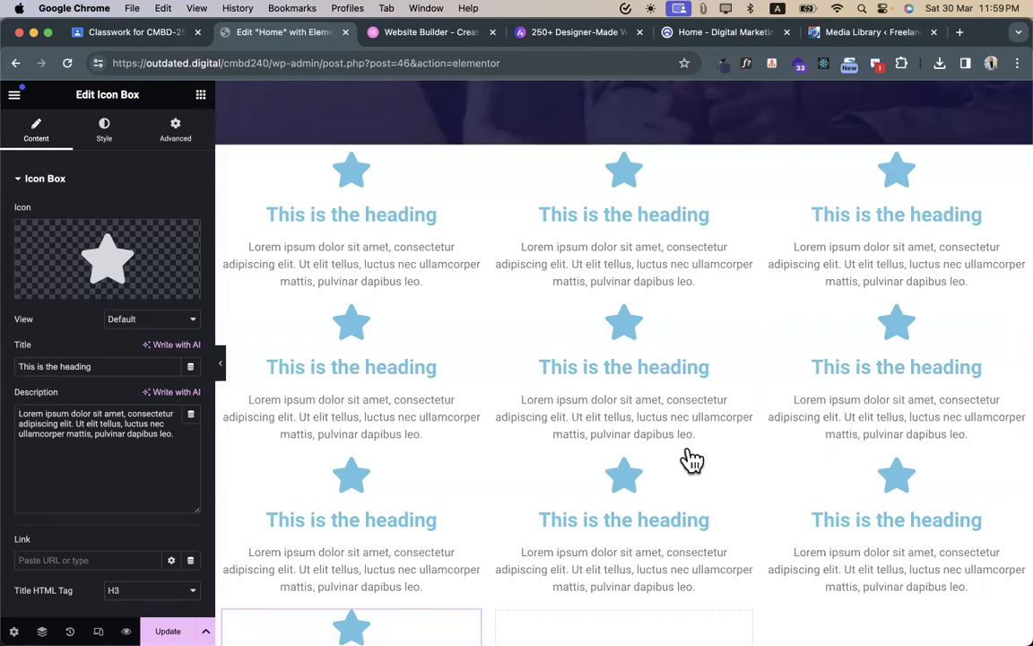
- Add a flexbox Container in the grid's first cell and move the neighbouring icon box into it
{"action": "left_click", "coordinate": [201, 97]}
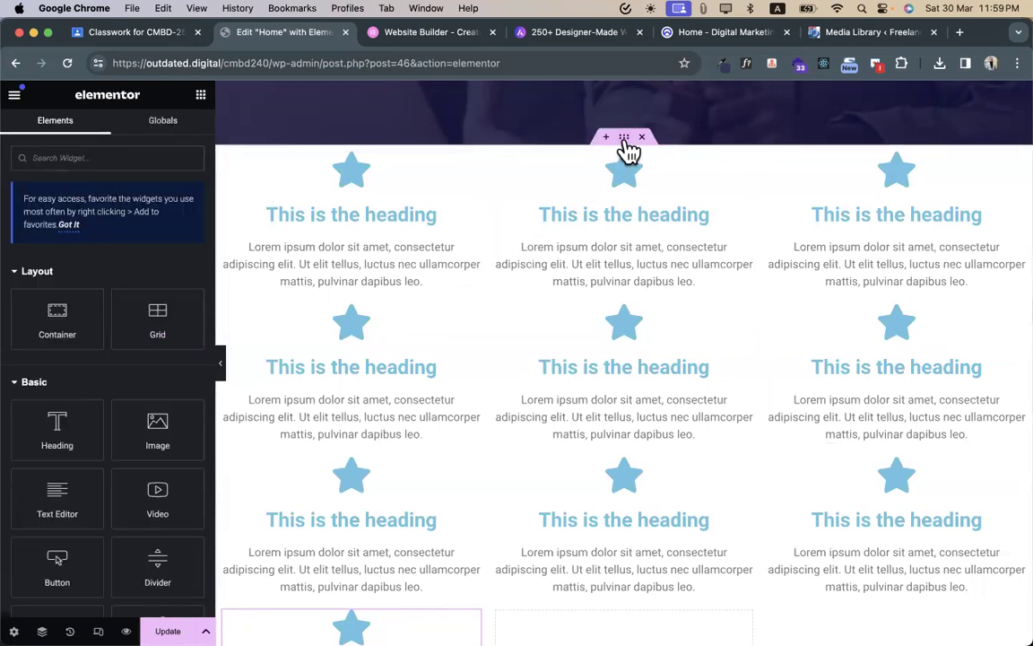
{"action": "left_click", "coordinate": [624, 139]}
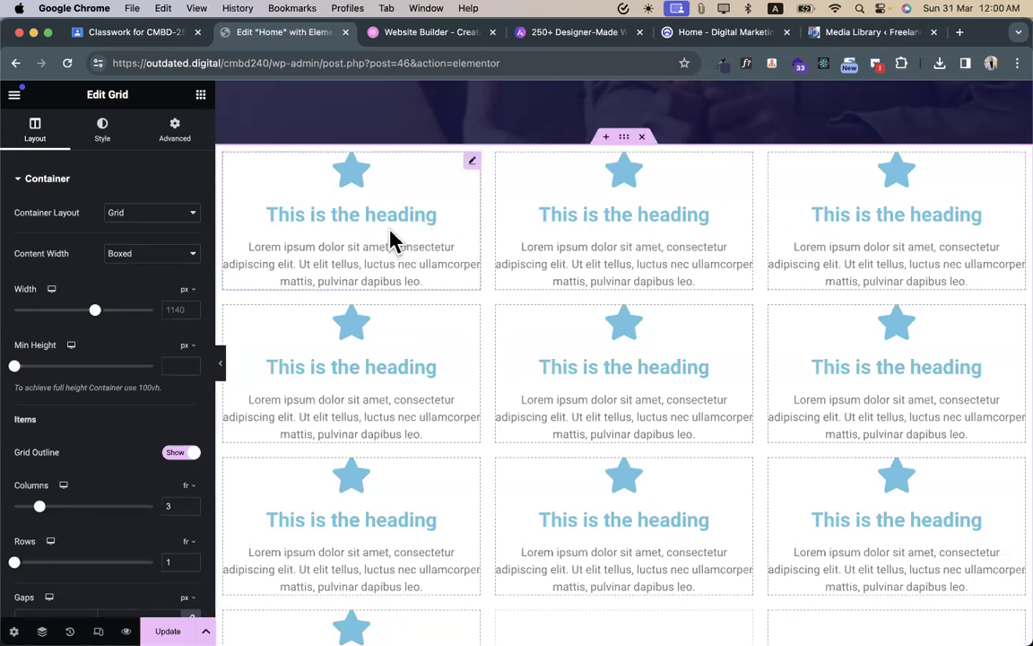
{"action": "left_click", "coordinate": [202, 99]}
{"action": "left_click_drag", "start_coordinate": [55, 311], "coordinate": [329, 190]}
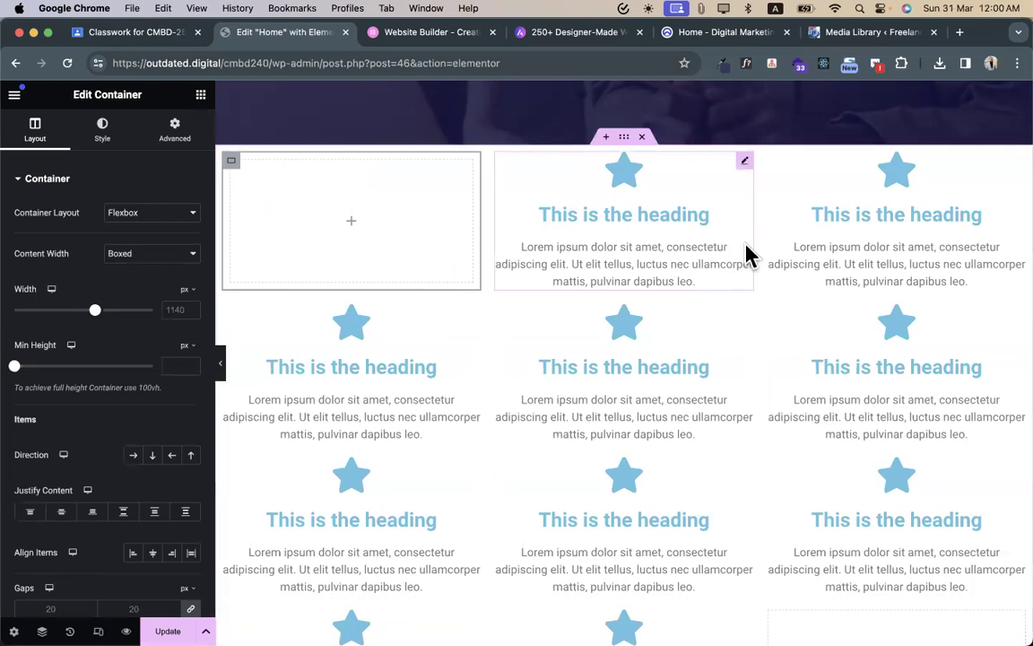
{"action": "left_click_drag", "start_coordinate": [746, 162], "coordinate": [383, 207]}
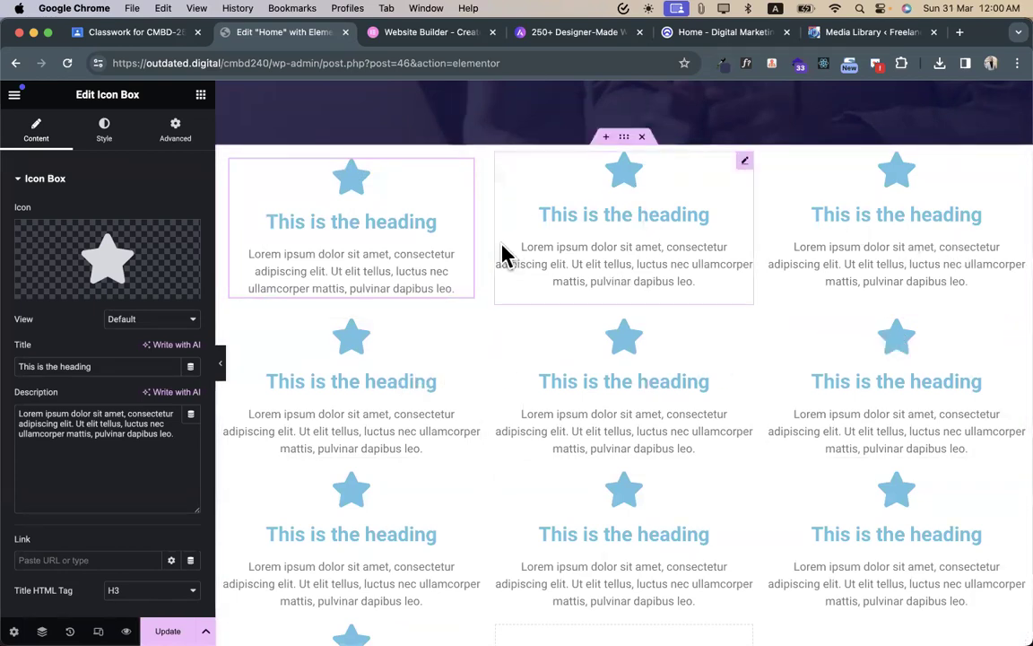
- Add a Heading below the icon box in the nested container and set the container's direction to row
{"action": "left_click", "coordinate": [232, 163]}
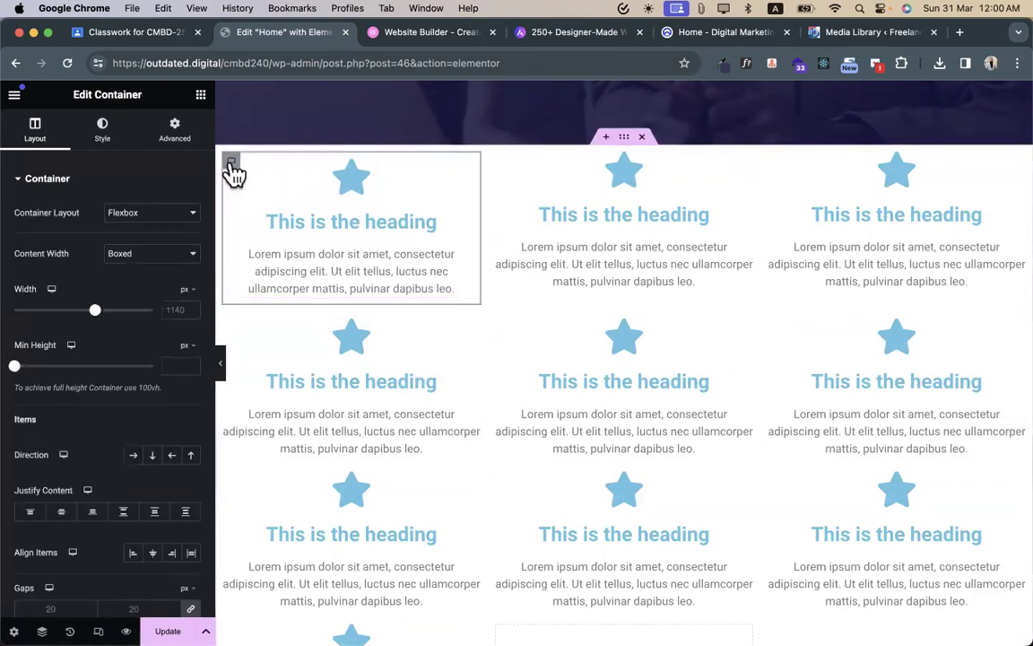
{"action": "scroll", "coordinate": [106, 505], "scroll_direction": "down", "scroll_amount": 1}
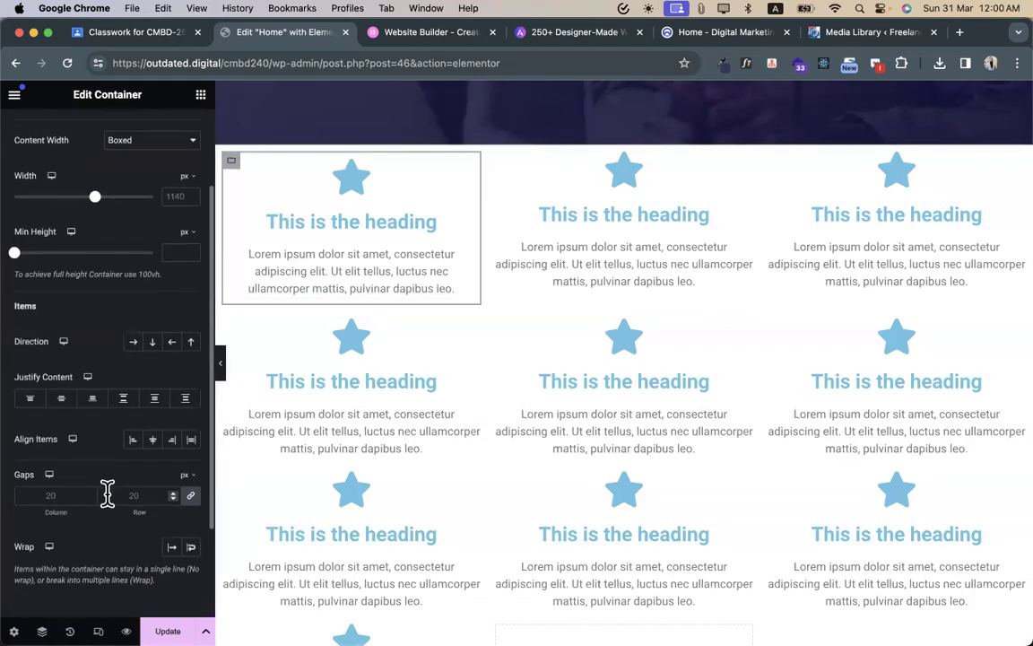
{"action": "scroll", "coordinate": [106, 491], "scroll_direction": "up", "scroll_amount": 3}
{"action": "left_click", "coordinate": [200, 97]}
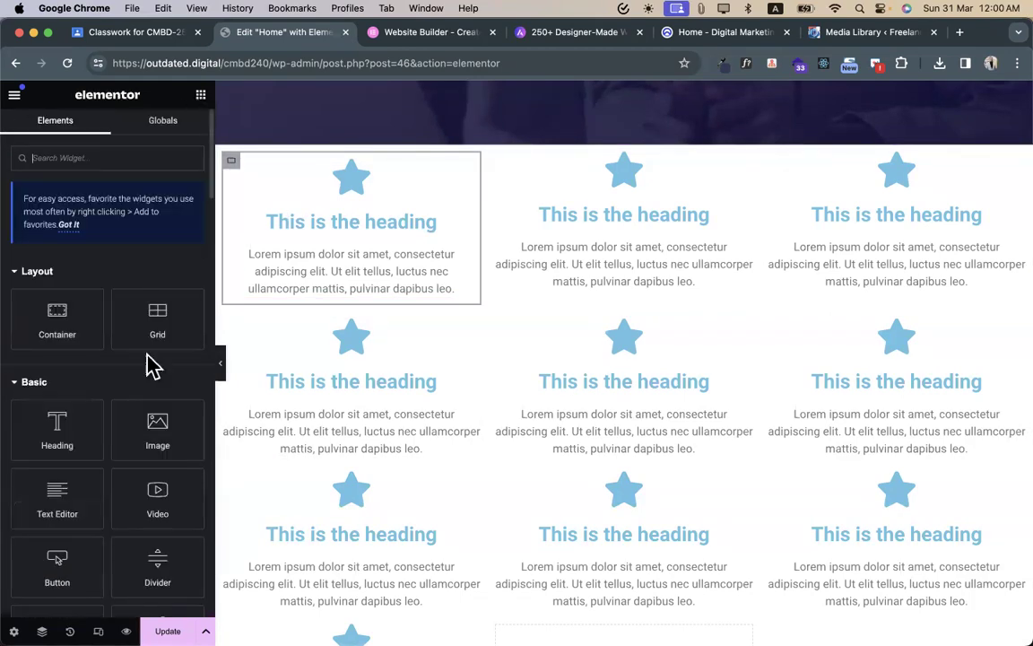
{"action": "left_click_drag", "start_coordinate": [69, 427], "coordinate": [370, 274]}
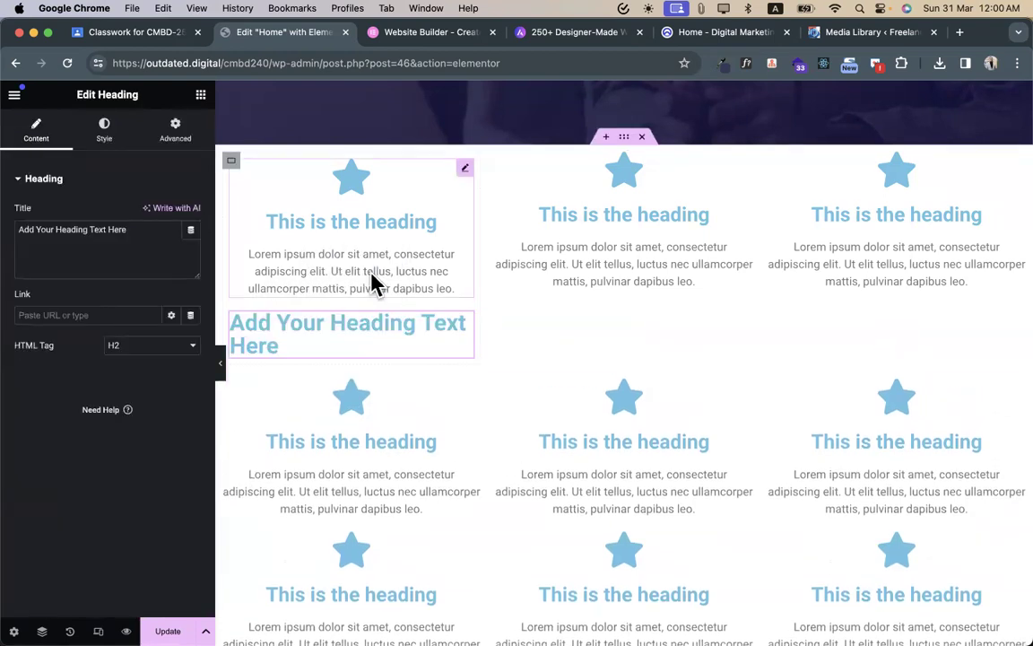
{"action": "left_click", "coordinate": [231, 162]}
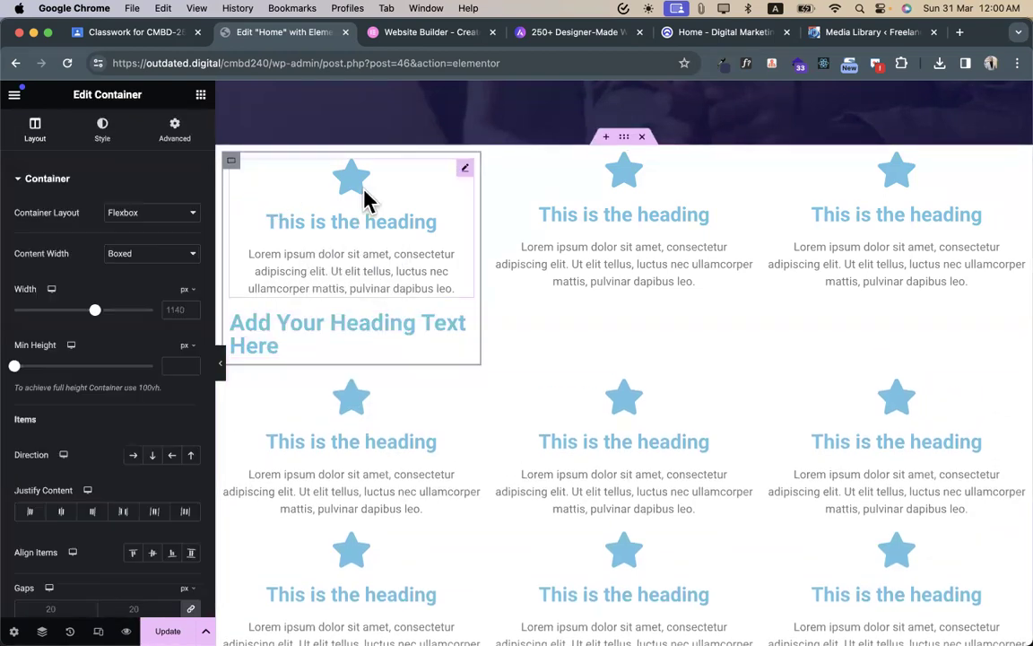
{"action": "left_click", "coordinate": [132, 457]}
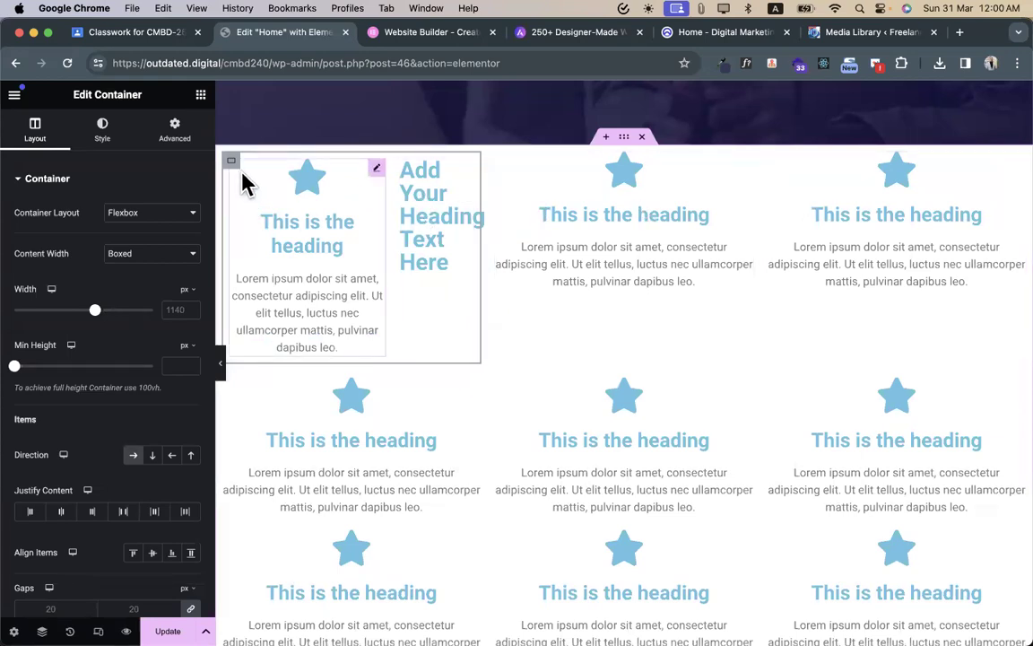
- Look over the page from the hero section down to the icon box grid
{"action": "scroll", "coordinate": [467, 187], "scroll_direction": "up", "scroll_amount": 4}
{"action": "scroll", "coordinate": [524, 224], "scroll_direction": "up", "scroll_amount": 5}
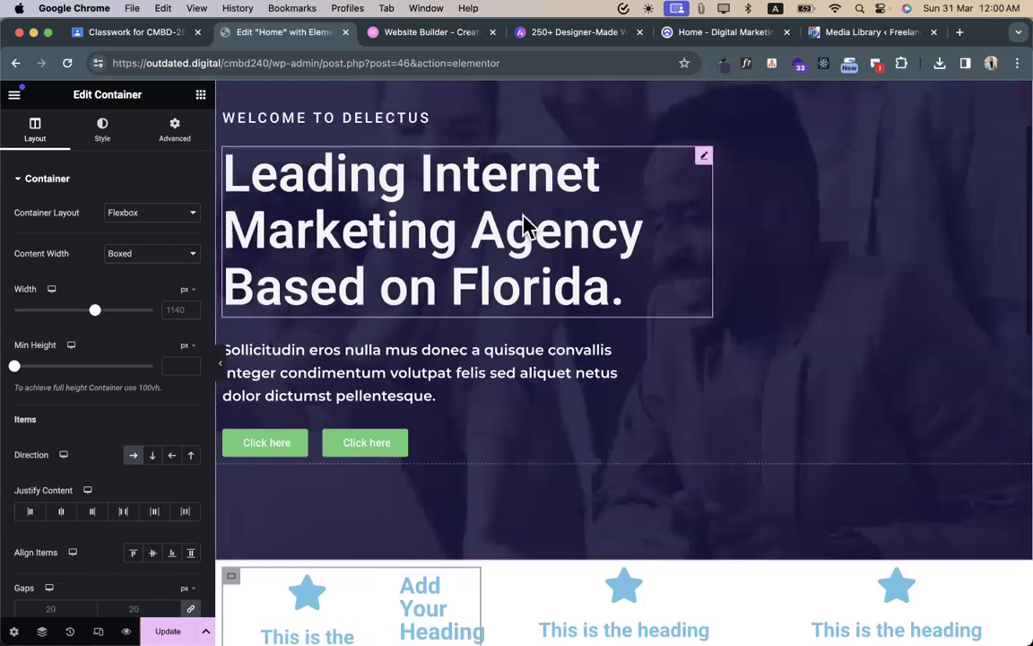
{"action": "scroll", "coordinate": [524, 224], "scroll_direction": "down", "scroll_amount": 2}
{"action": "scroll", "coordinate": [524, 224], "scroll_direction": "down", "scroll_amount": 6}
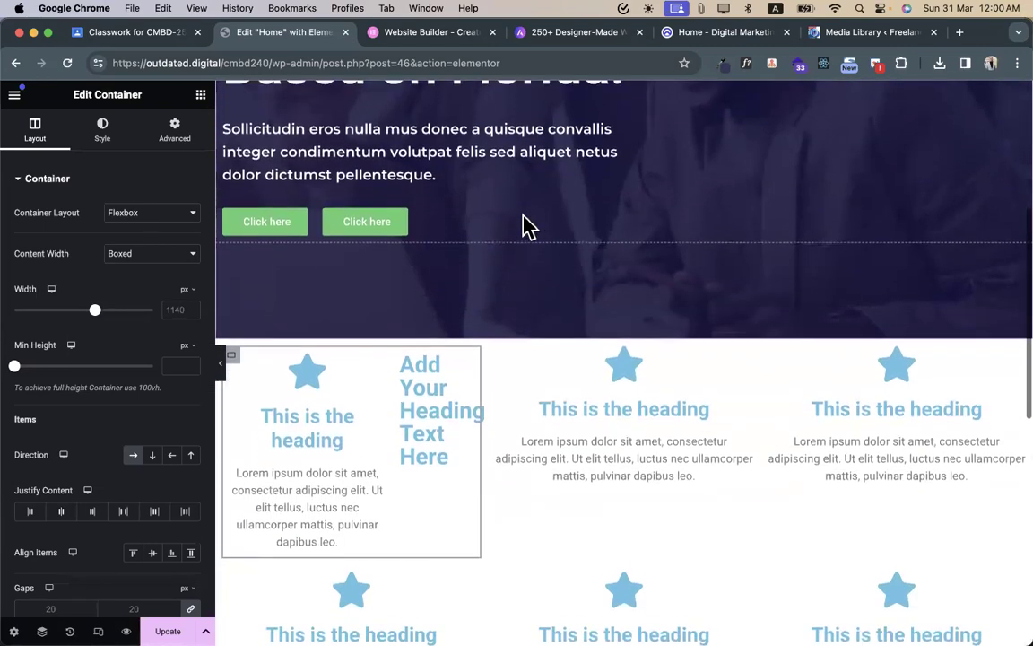
{"action": "scroll", "coordinate": [525, 224], "scroll_direction": "up", "scroll_amount": 1}
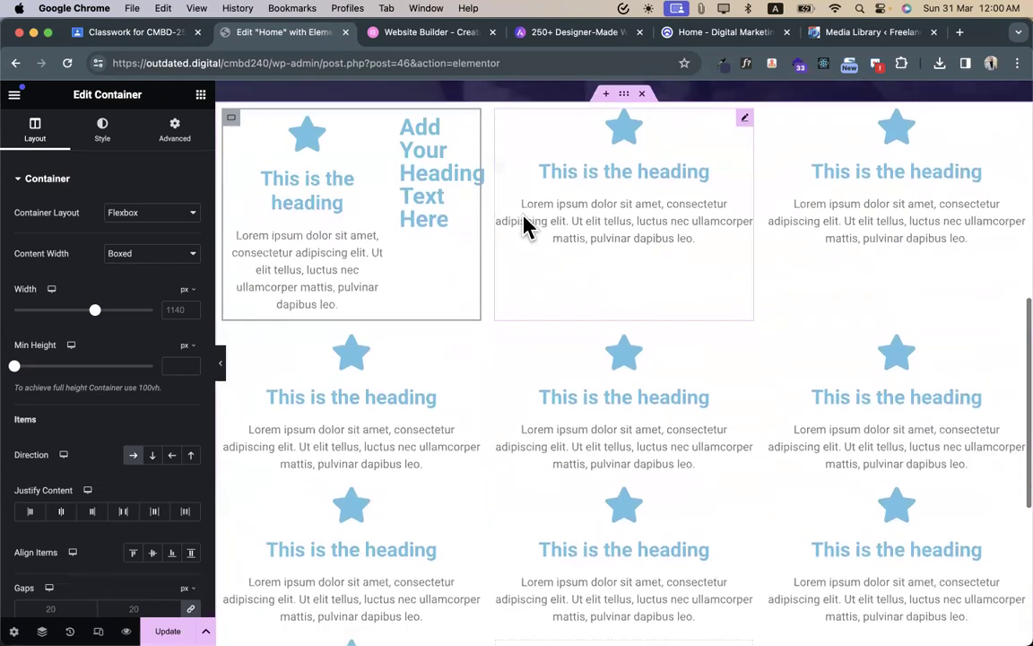
{"action": "scroll", "coordinate": [526, 224], "scroll_direction": "down", "scroll_amount": 1}
{"action": "scroll", "coordinate": [519, 207], "scroll_direction": "up", "scroll_amount": 2}
{"action": "scroll", "coordinate": [518, 207], "scroll_direction": "up", "scroll_amount": 1}
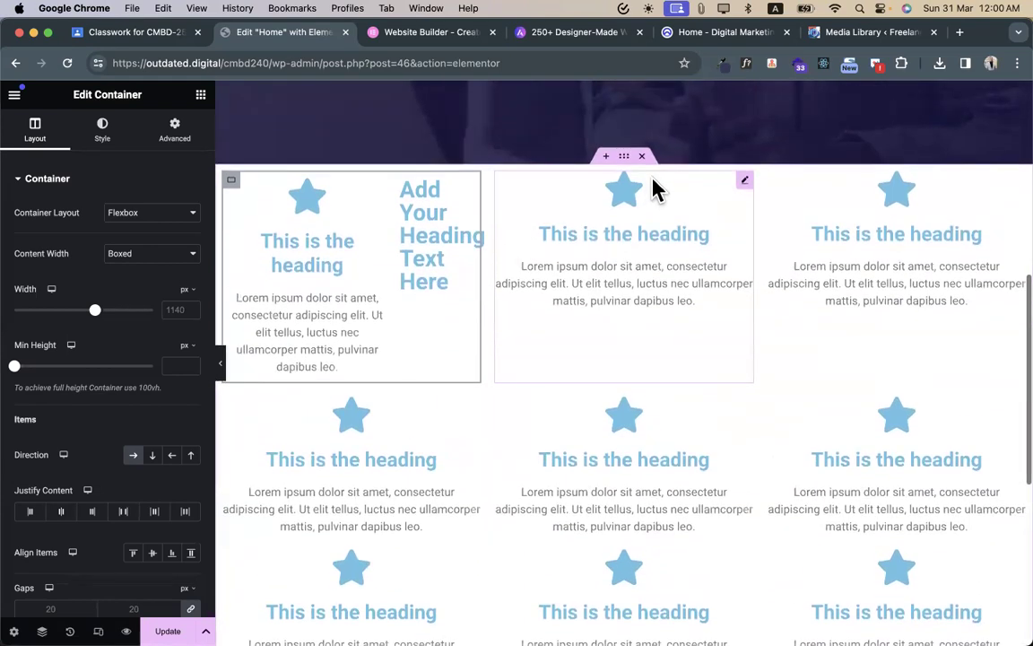
- Delete the nested container in the grid's first cell together with its icon box and heading
{"action": "right_click", "coordinate": [402, 246]}
{"action": "left_click", "coordinate": [231, 180]}
{"action": "right_click", "coordinate": [230, 181]}
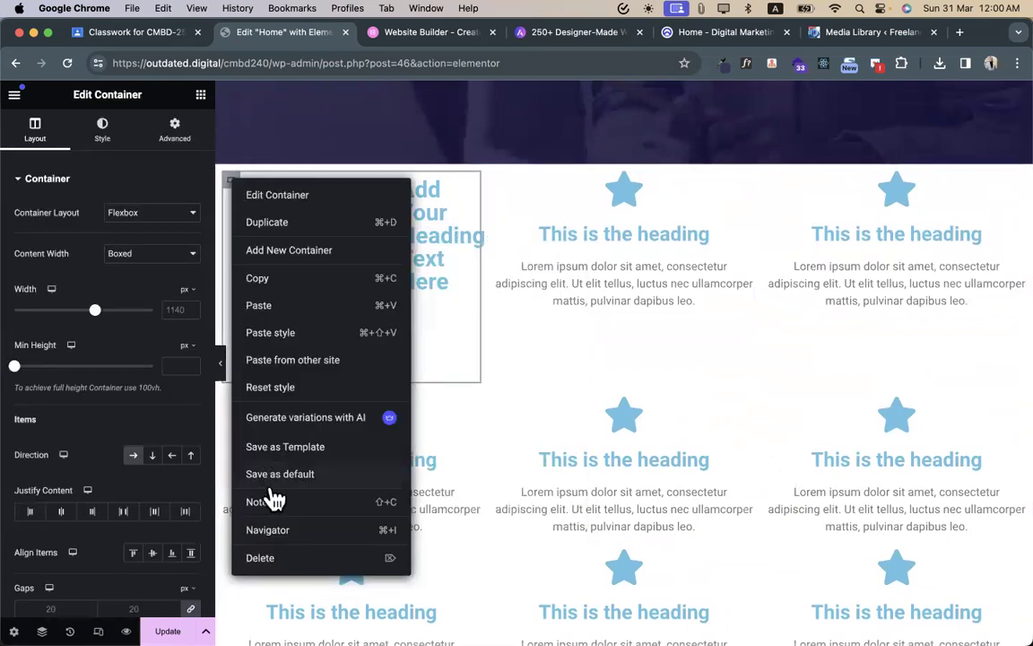
{"action": "left_click", "coordinate": [292, 565]}
- Delete three icon boxes so that the grid keeps only two full rows
{"action": "scroll", "coordinate": [424, 327], "scroll_direction": "down", "scroll_amount": 3}
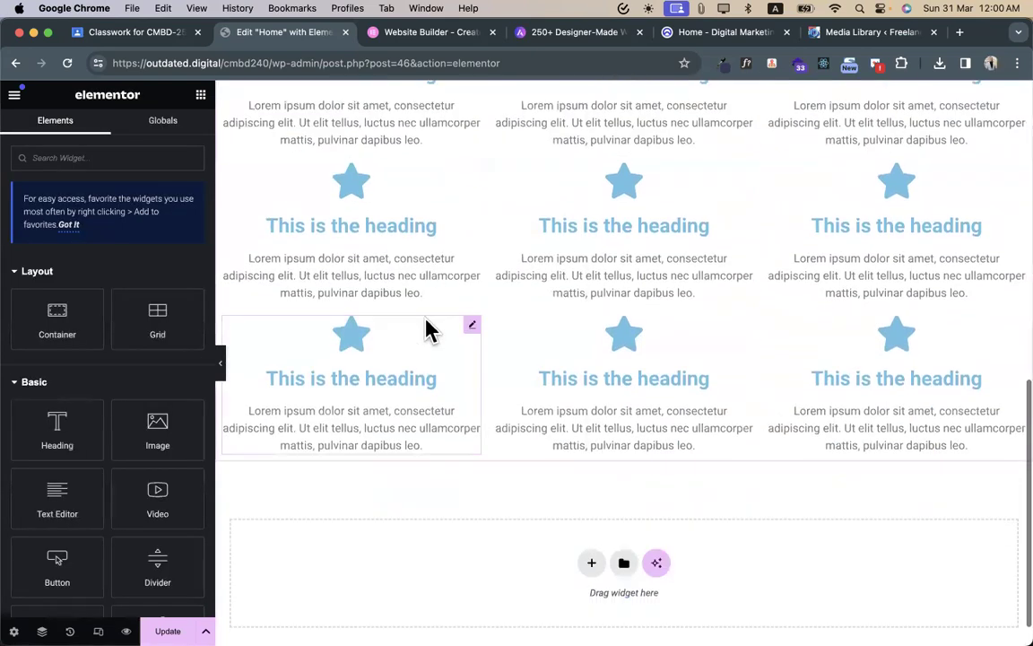
{"action": "right_click", "coordinate": [377, 256]}
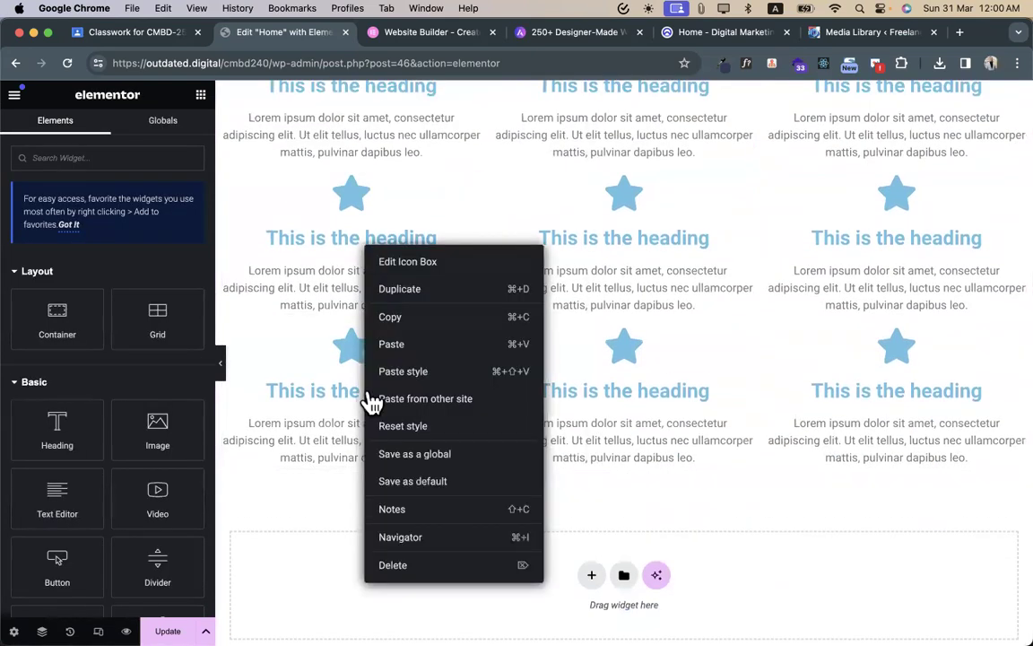
{"action": "left_click", "coordinate": [396, 563]}
{"action": "right_click", "coordinate": [545, 293]}
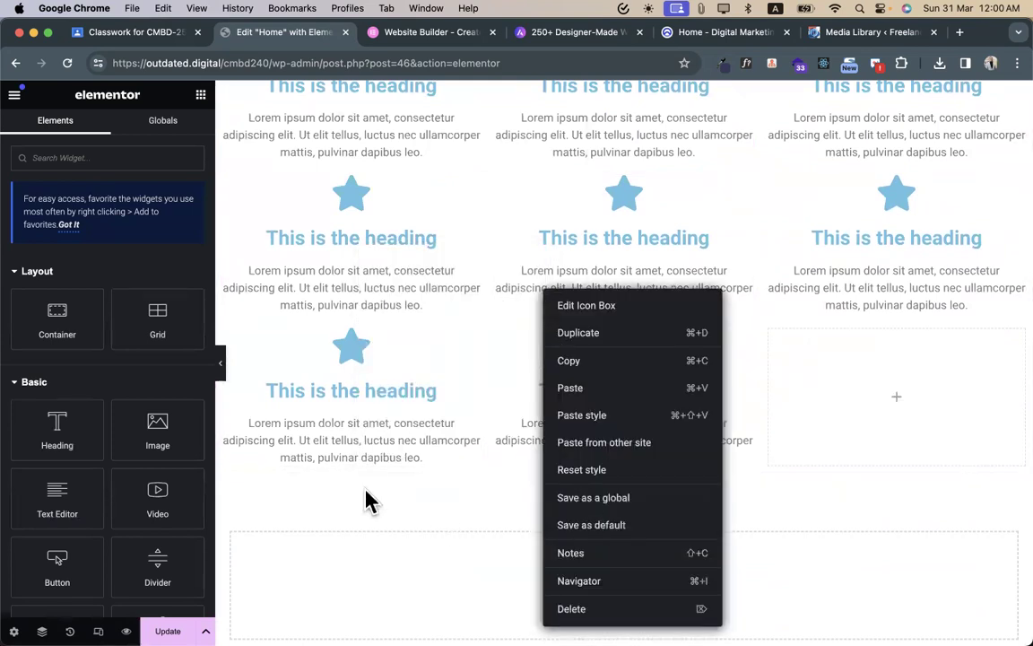
{"action": "right_click", "coordinate": [315, 420]}
{"action": "left_click", "coordinate": [351, 622]}
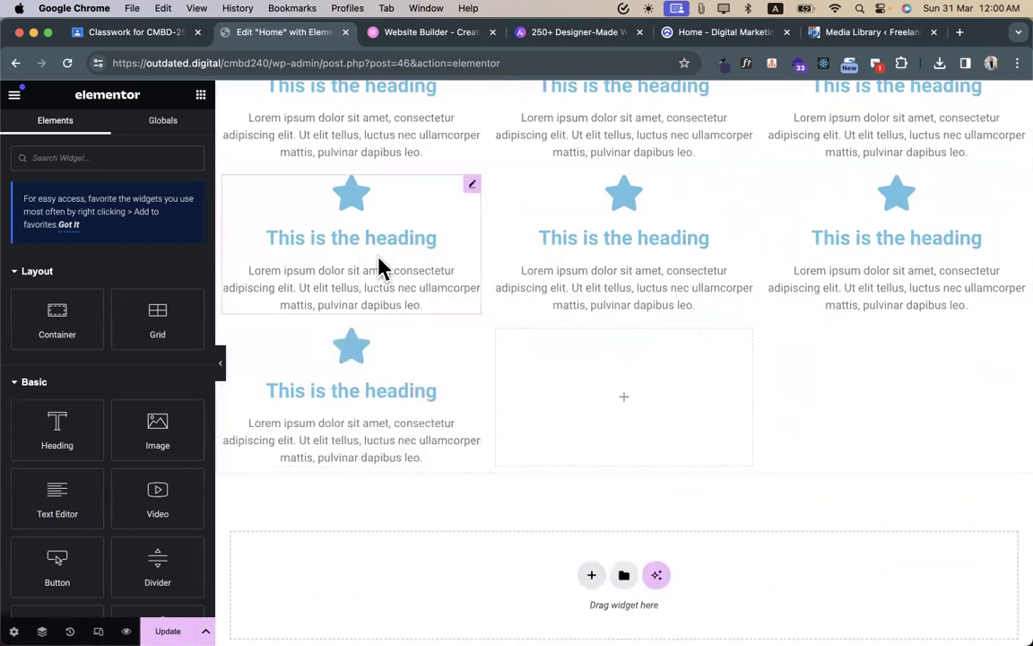
{"action": "right_click", "coordinate": [386, 390]}
{"action": "left_click", "coordinate": [396, 577]}
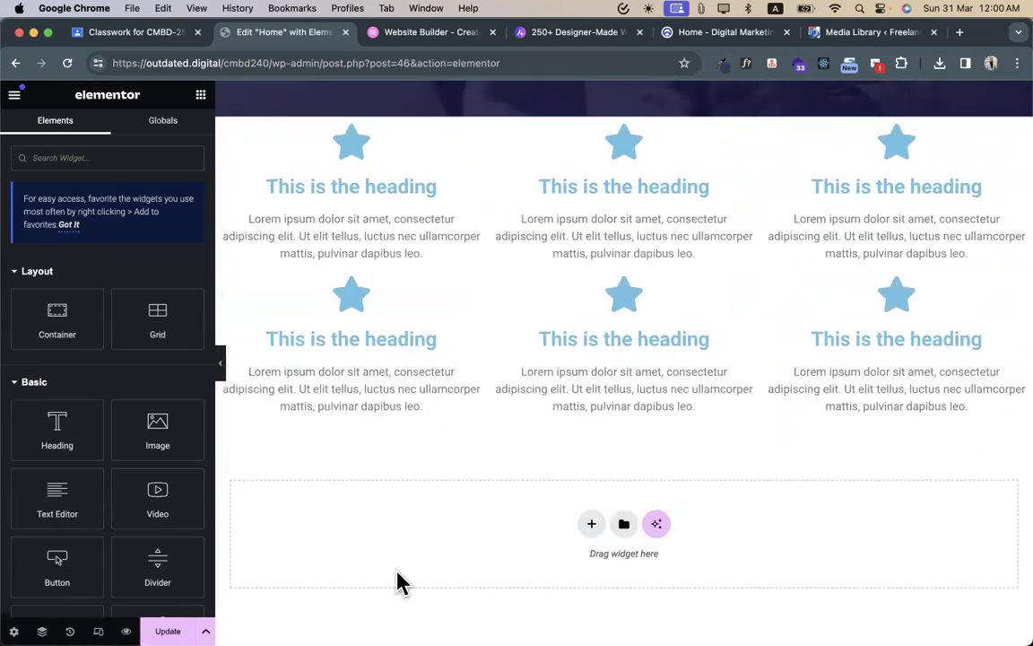
- Delete two more icon boxes from the grid so that four remain
{"action": "right_click", "coordinate": [368, 331]}
{"action": "left_click", "coordinate": [395, 628]}
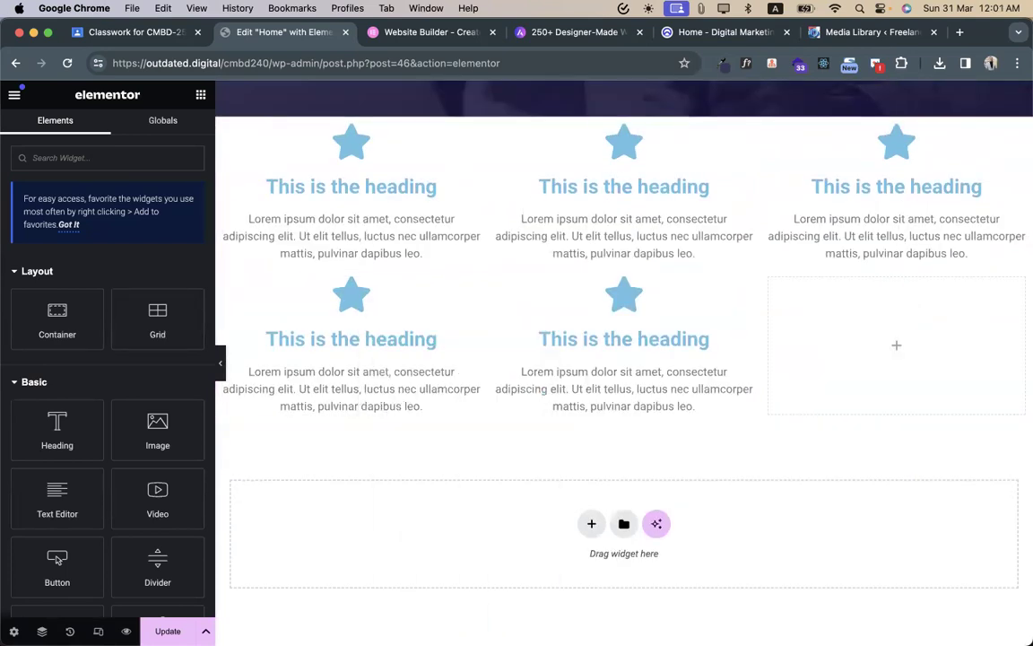
{"action": "right_click", "coordinate": [819, 233]}
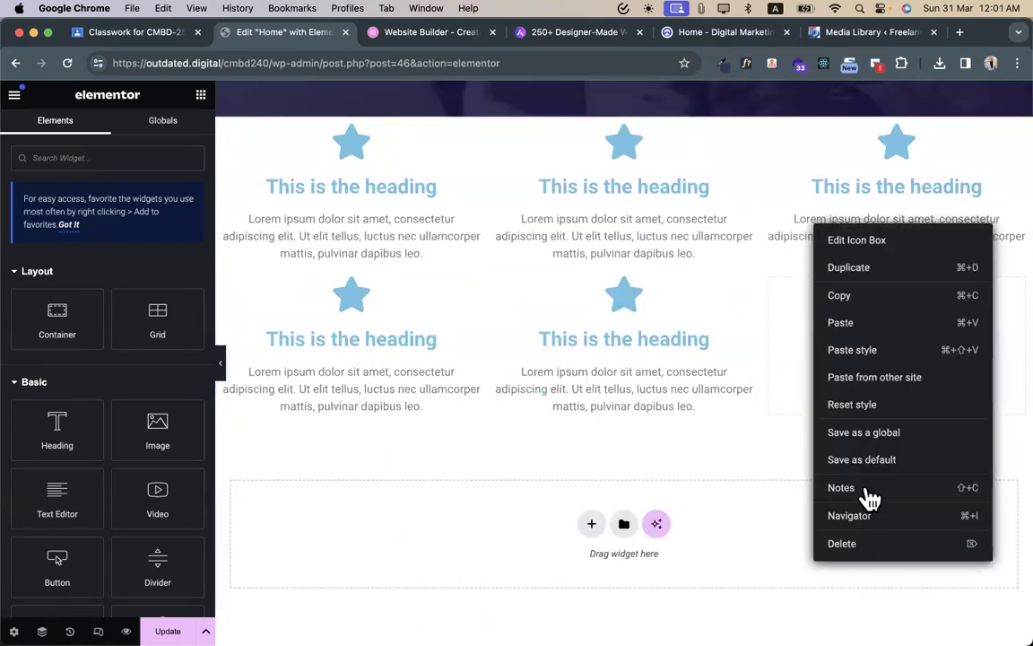
{"action": "left_click", "coordinate": [869, 550]}
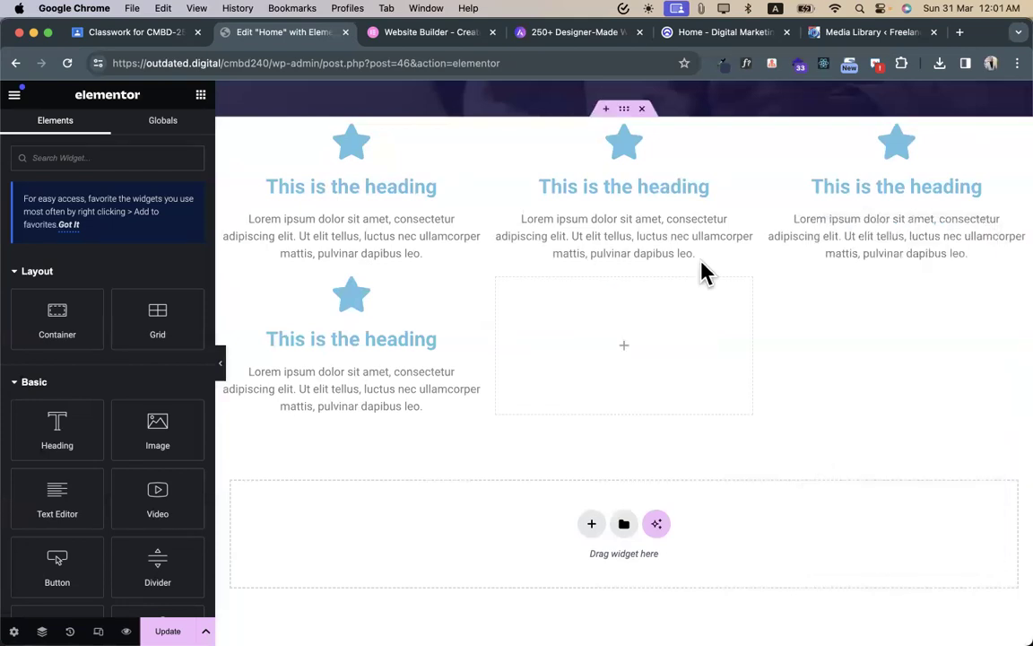
- Set the icon box grid's column count to 2
{"action": "left_click", "coordinate": [625, 123]}
{"action": "scroll", "coordinate": [85, 426], "scroll_direction": "down", "scroll_amount": 1}
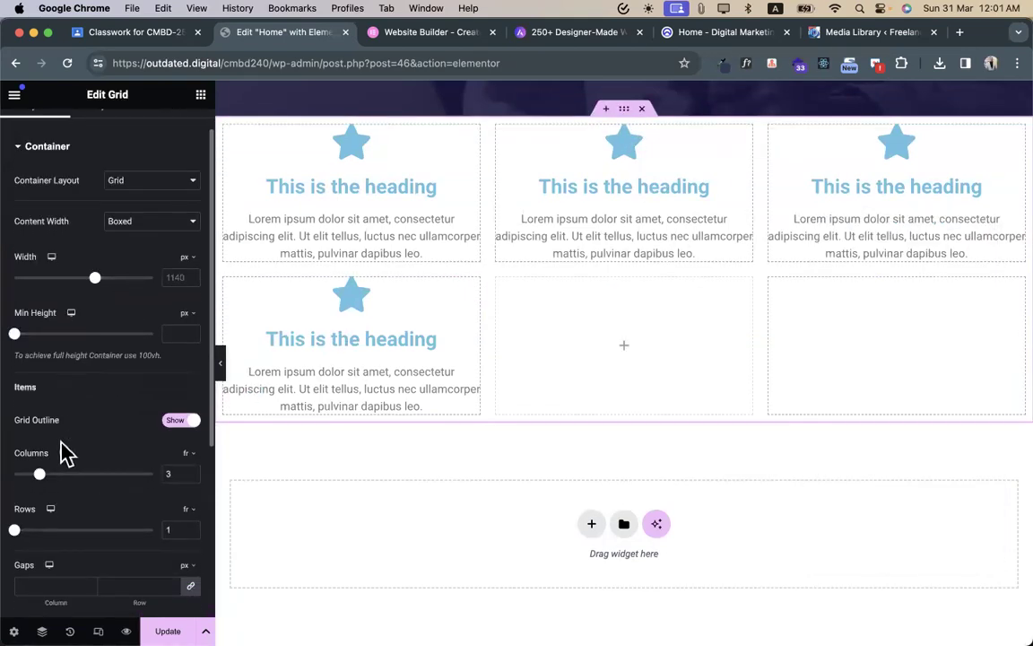
{"action": "left_click_drag", "start_coordinate": [30, 476], "coordinate": [23, 475]}
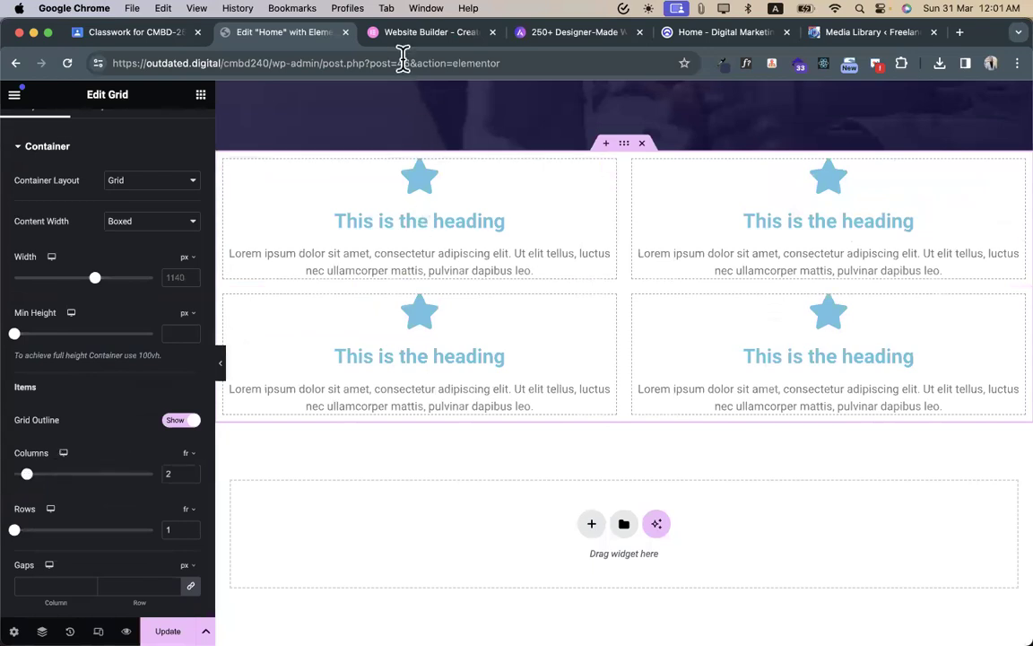
- Check the service cards on the Digital Marketing demo page and left-align the first icon box's content in the Home page editor
{"action": "left_click", "coordinate": [698, 33]}
{"action": "scroll", "coordinate": [359, 314], "scroll_direction": "down", "scroll_amount": 3}
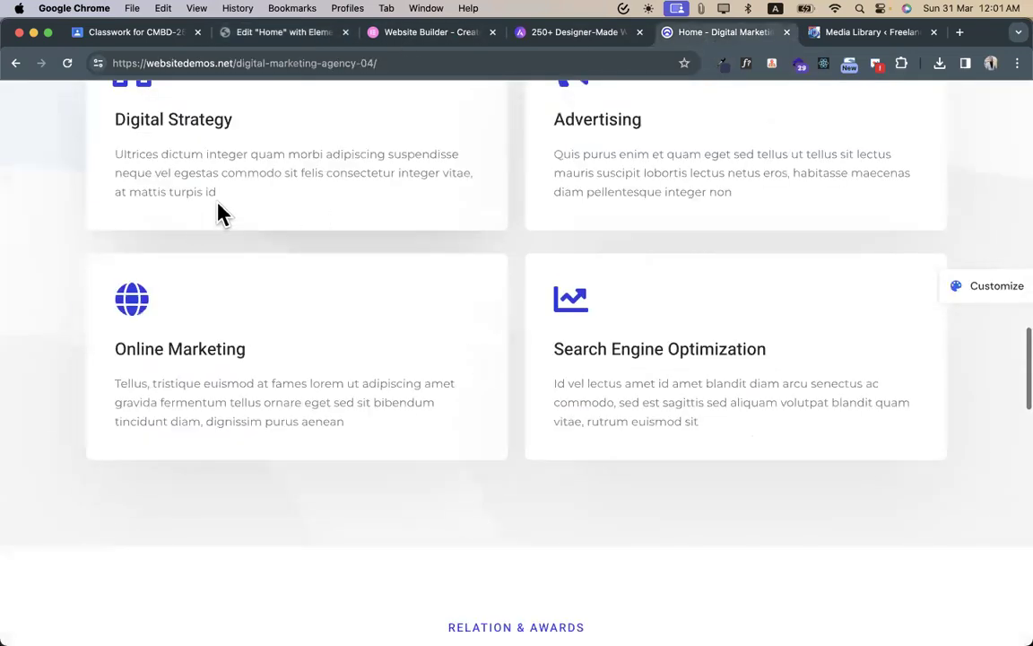
{"action": "scroll", "coordinate": [507, 224], "scroll_direction": "up", "scroll_amount": 2}
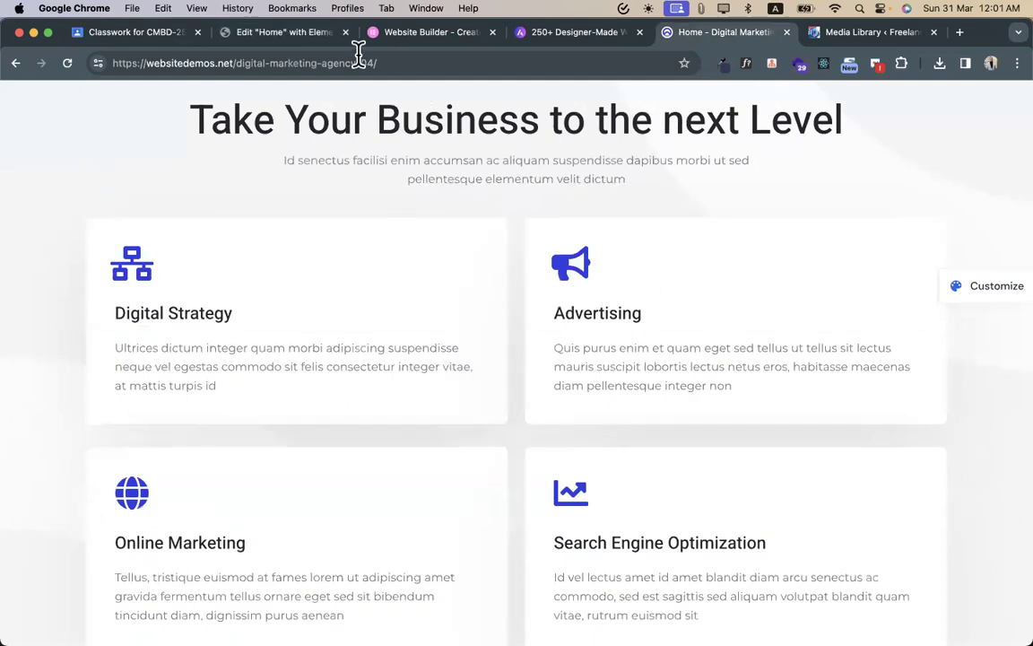
{"action": "left_click", "coordinate": [254, 36]}
{"action": "left_click", "coordinate": [299, 208]}
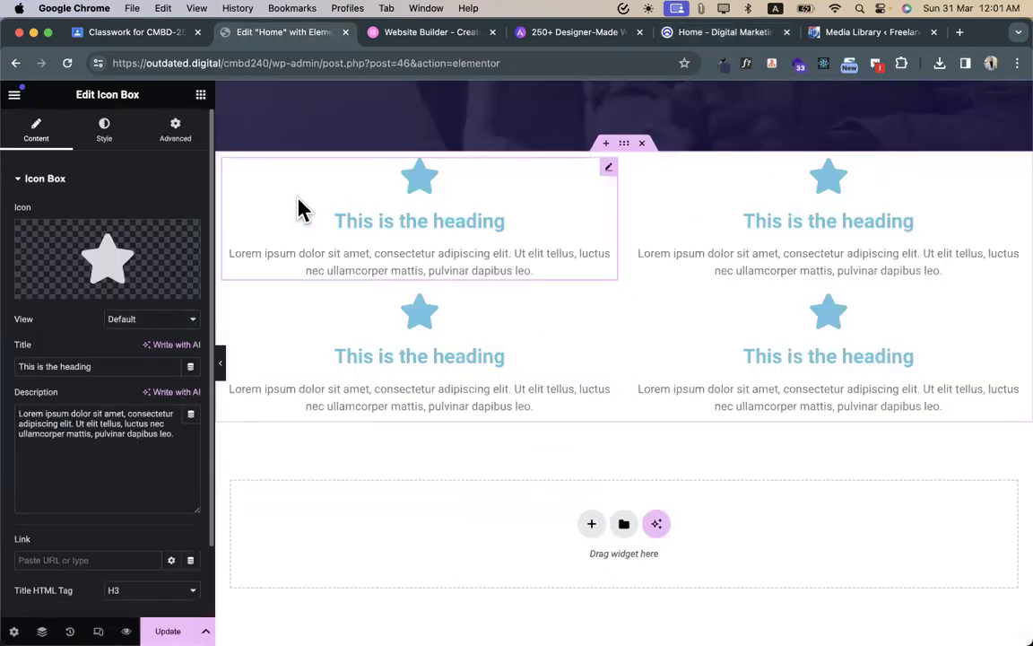
{"action": "left_click", "coordinate": [112, 136]}
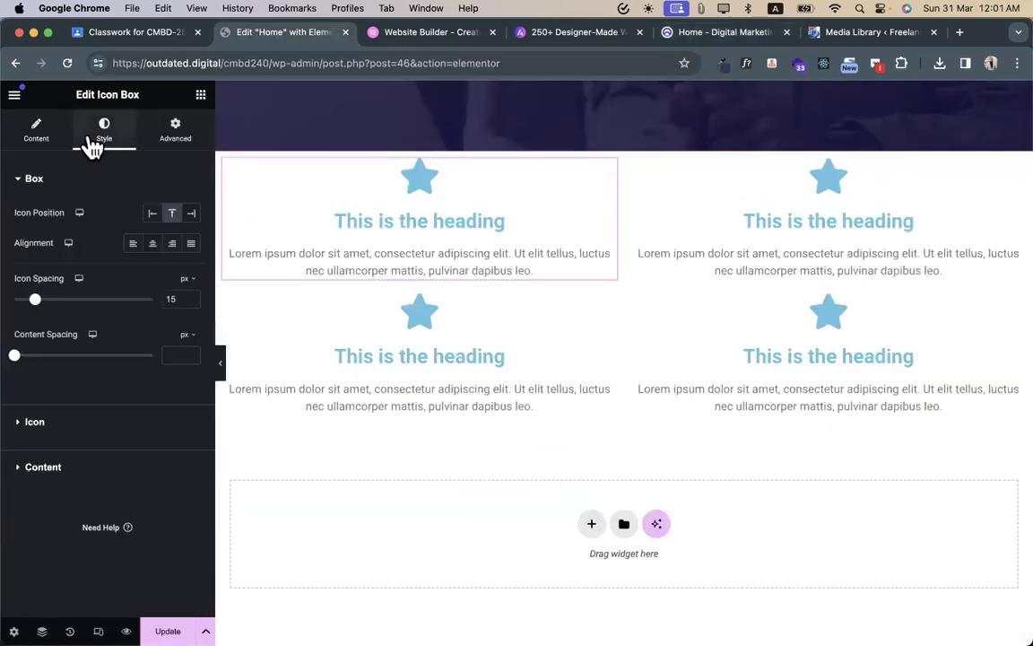
{"action": "left_click", "coordinate": [136, 248]}
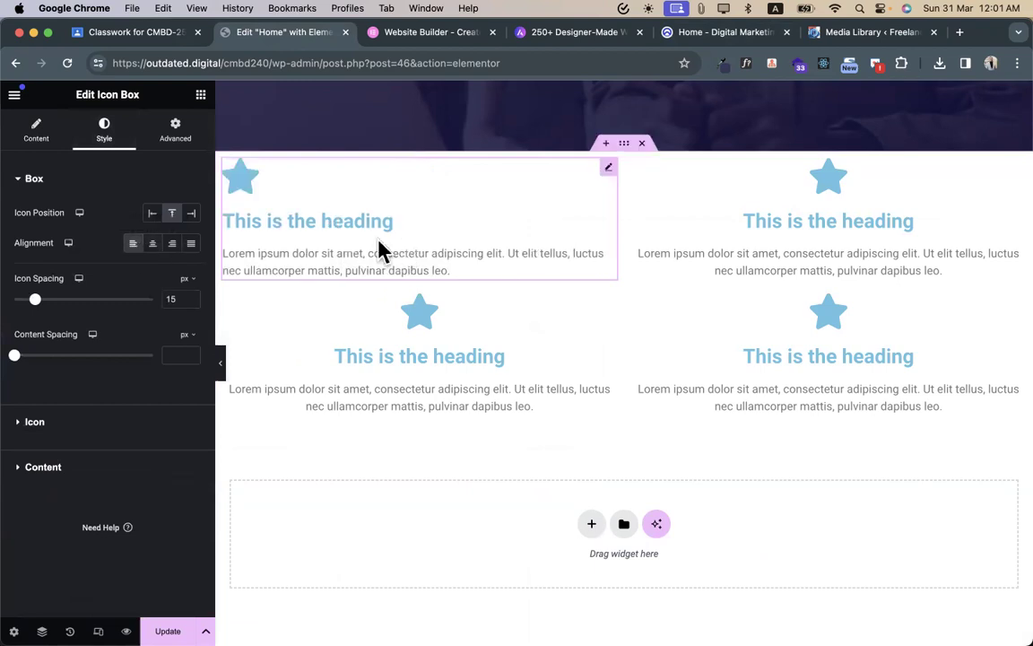
- Set the first icon box's padding to 20 px on all sides
{"action": "left_click", "coordinate": [164, 143]}
{"action": "left_click", "coordinate": [29, 285]}
{"action": "type", "text": "20"}
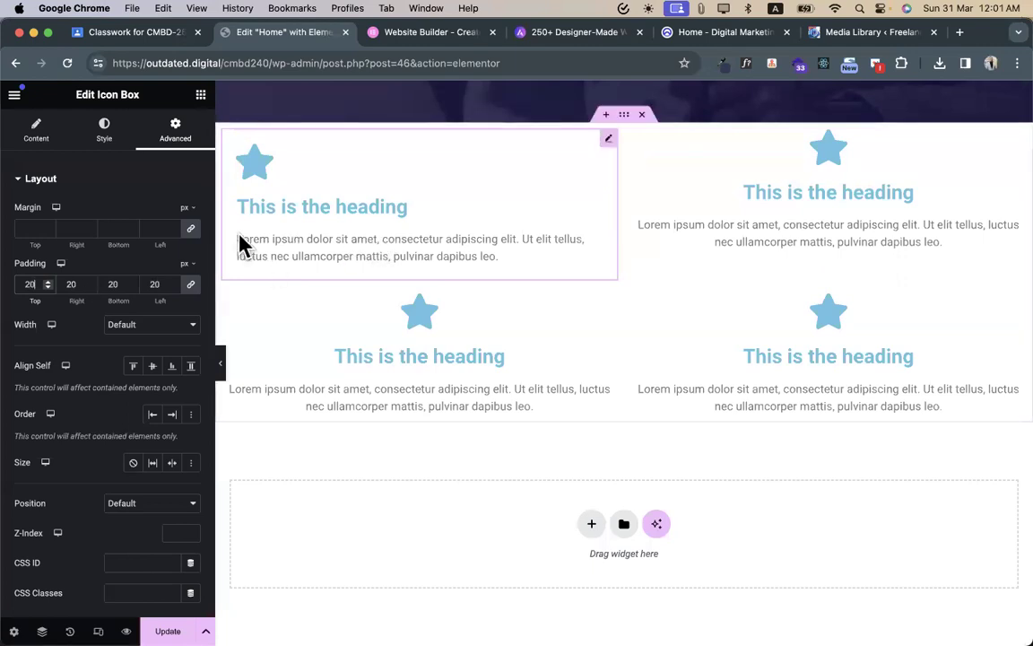
- Give the first icon box a box shadow with the colour rgba(0, 0, 0, 0.15)
{"action": "scroll", "coordinate": [97, 489], "scroll_direction": "down", "scroll_amount": 5}
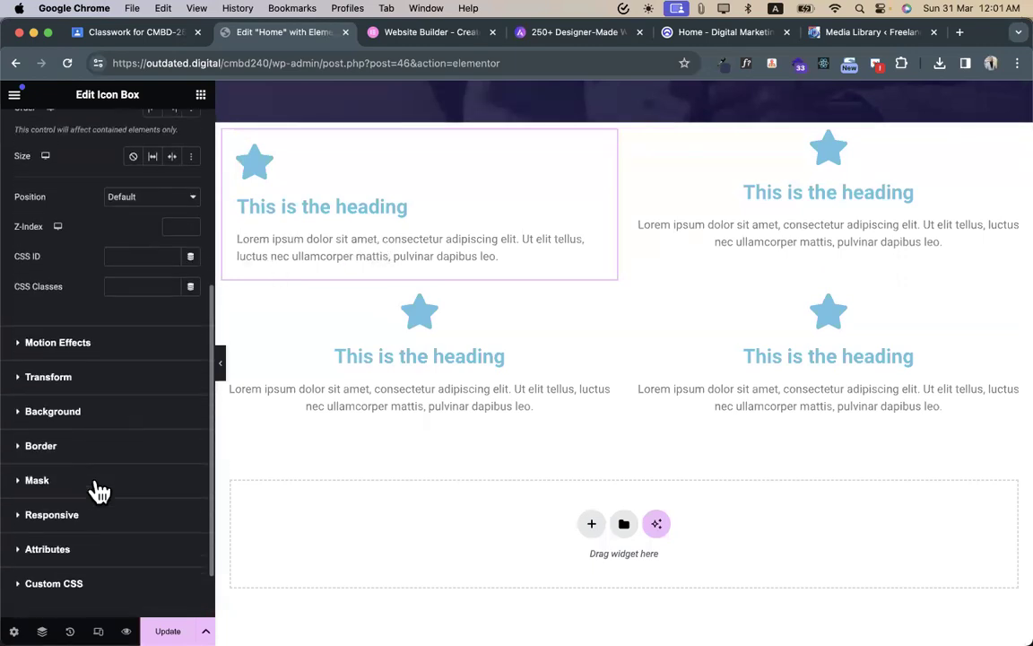
{"action": "scroll", "coordinate": [98, 491], "scroll_direction": "down", "scroll_amount": 1}
{"action": "left_click", "coordinate": [65, 439]}
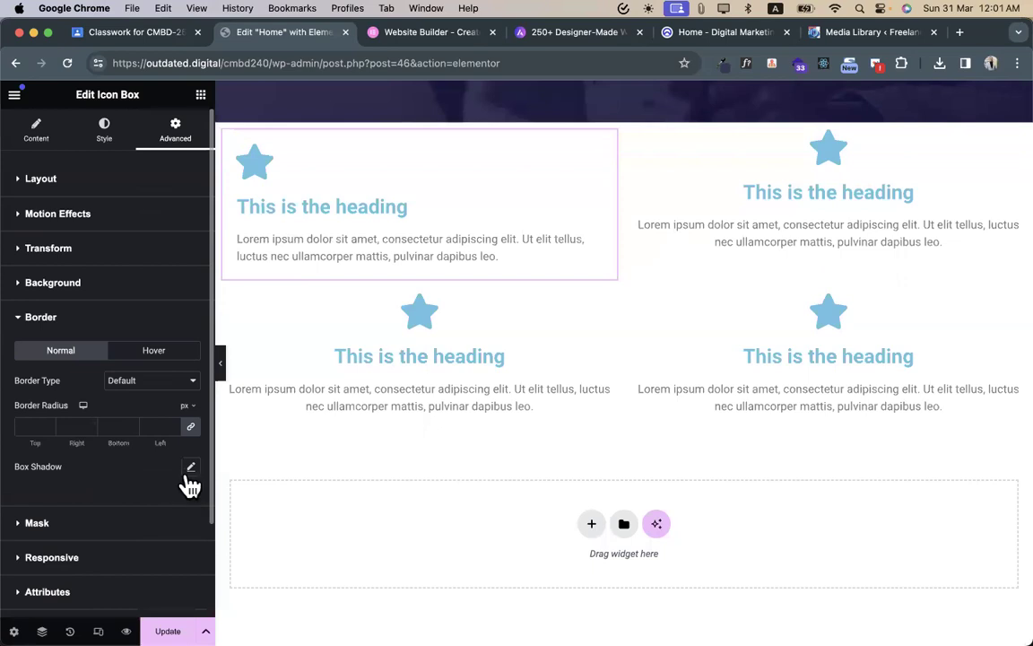
{"action": "left_click", "coordinate": [190, 467]}
{"action": "left_click", "coordinate": [184, 507]}
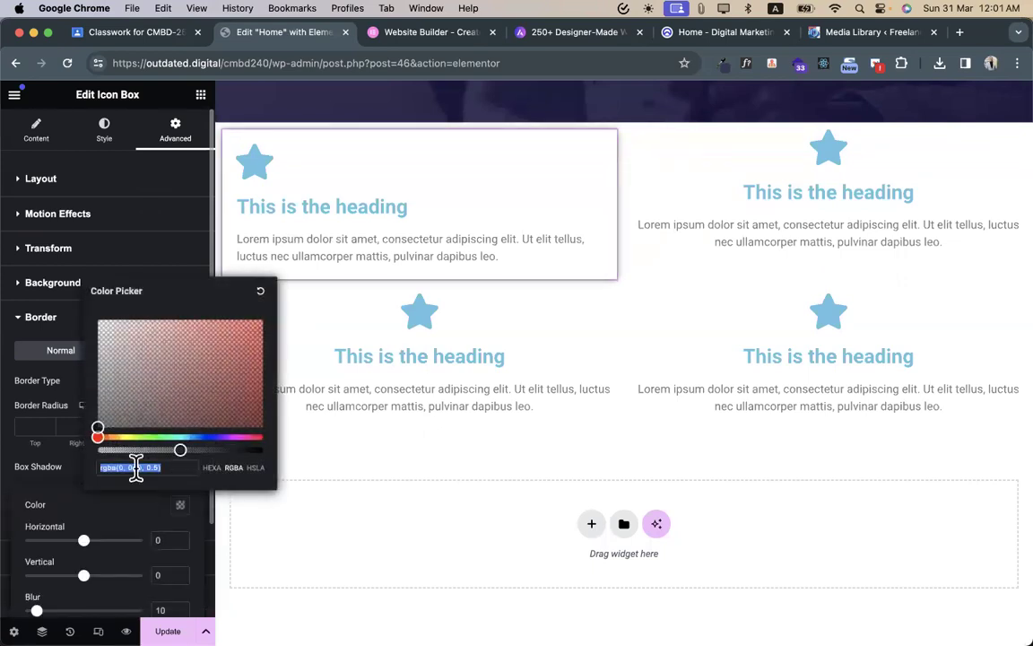
{"action": "left_click", "coordinate": [121, 448]}
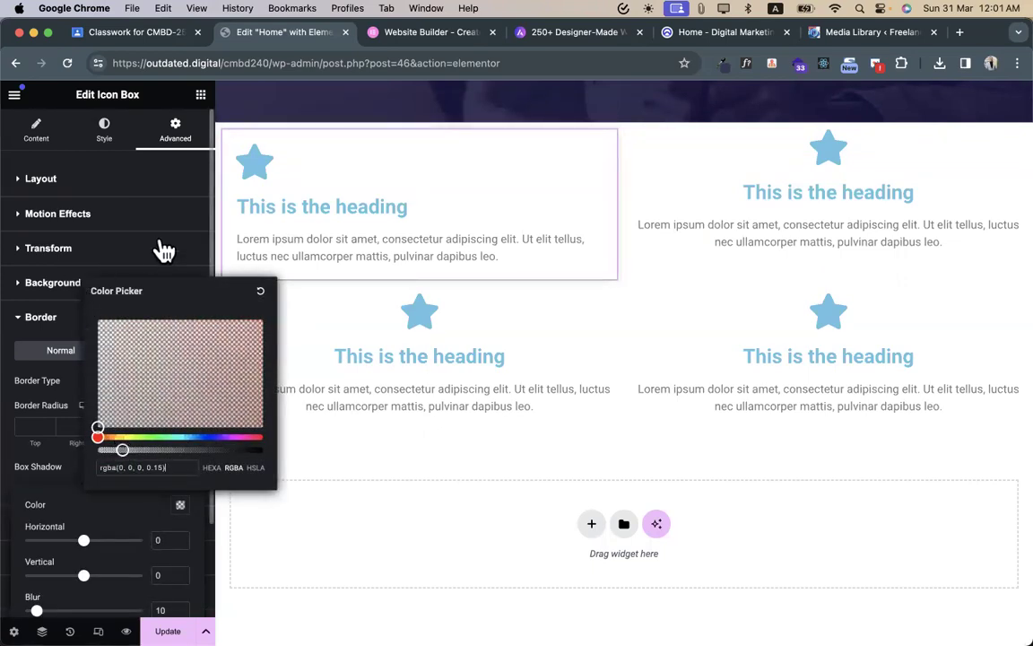
- Copy the first icon box and paste its style onto the other three icon boxes in the grid
{"action": "right_click", "coordinate": [554, 199]}
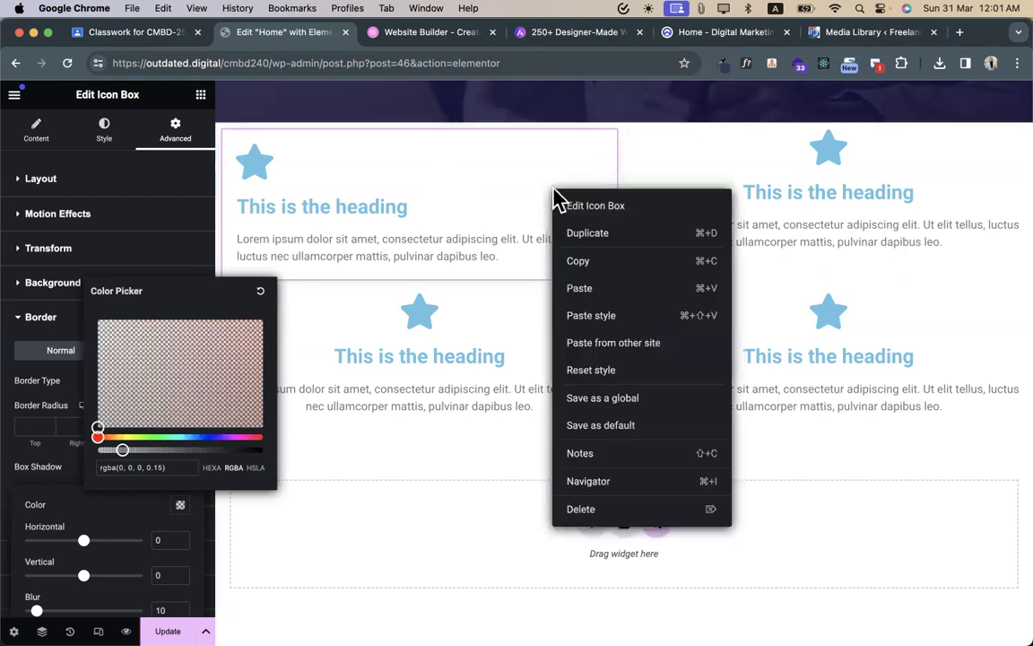
{"action": "left_click", "coordinate": [594, 260]}
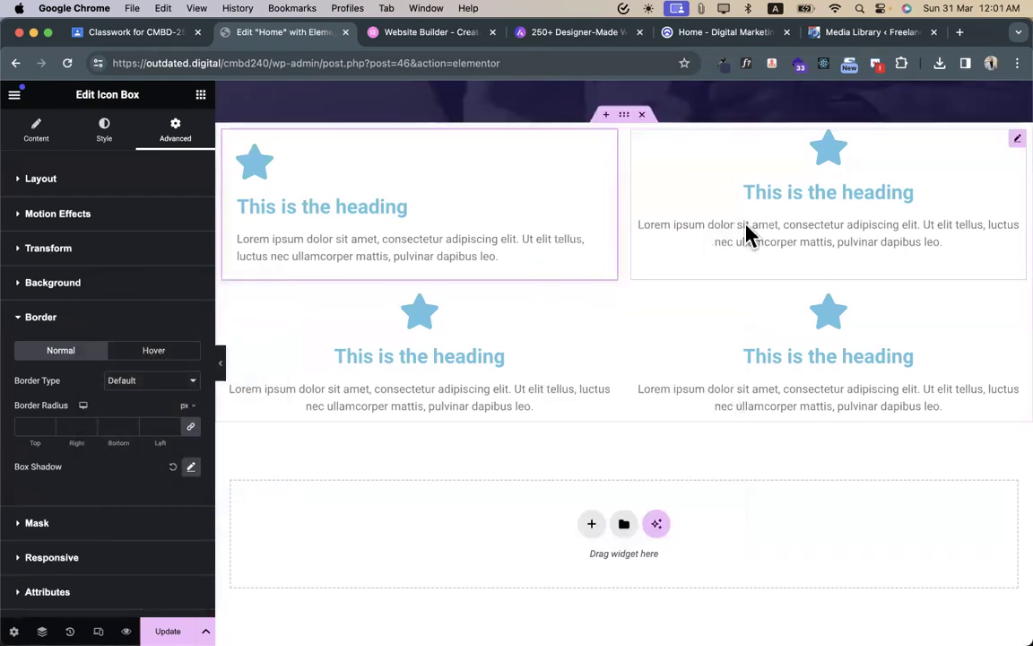
{"action": "right_click", "coordinate": [750, 234]}
{"action": "left_click", "coordinate": [819, 353]}
{"action": "right_click", "coordinate": [408, 345]}
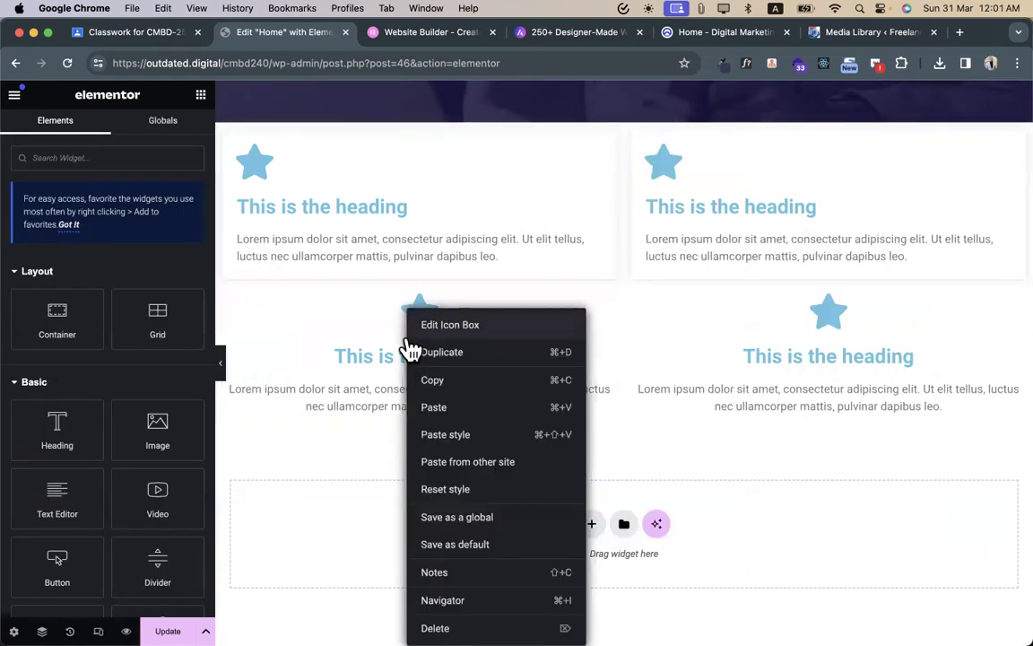
{"action": "left_click", "coordinate": [453, 437]}
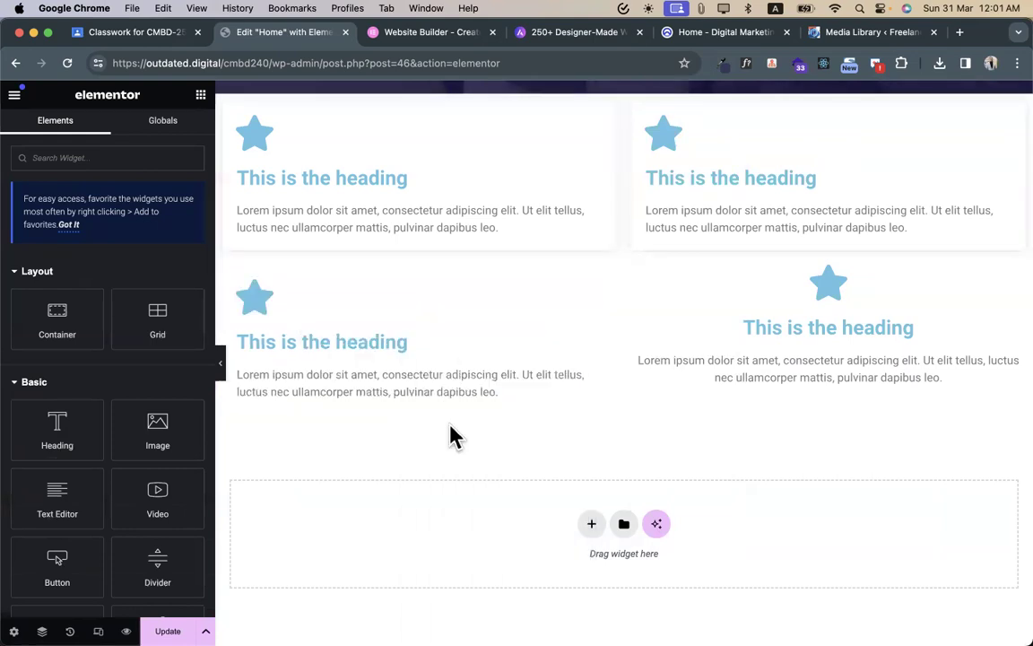
{"action": "right_click", "coordinate": [809, 311]}
{"action": "left_click", "coordinate": [855, 438]}
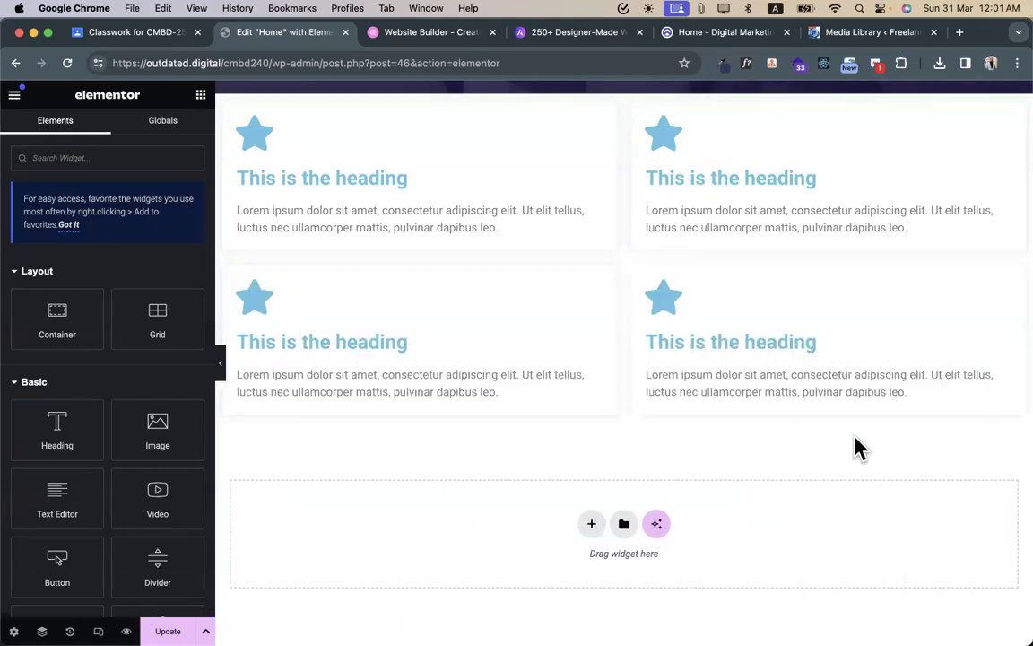
- Look over the Digital Marketing demo page's service cards, awards and reviews sections, and examine the heading block above the service cards
{"action": "left_click", "coordinate": [761, 31]}
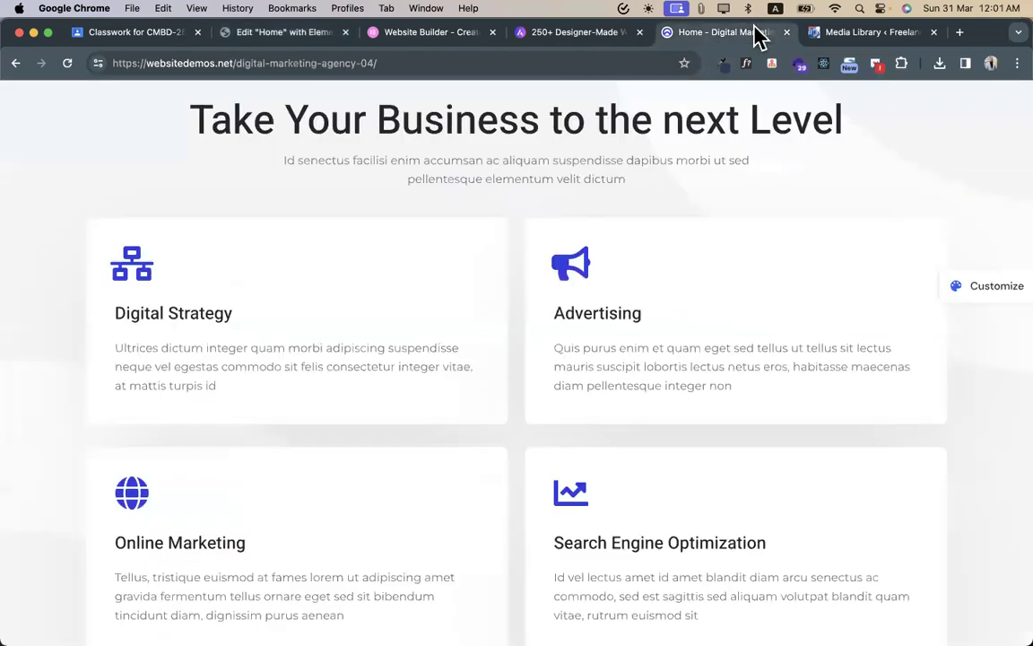
{"action": "scroll", "coordinate": [362, 337], "scroll_direction": "down", "scroll_amount": 5}
{"action": "scroll", "coordinate": [362, 338], "scroll_direction": "down", "scroll_amount": 2}
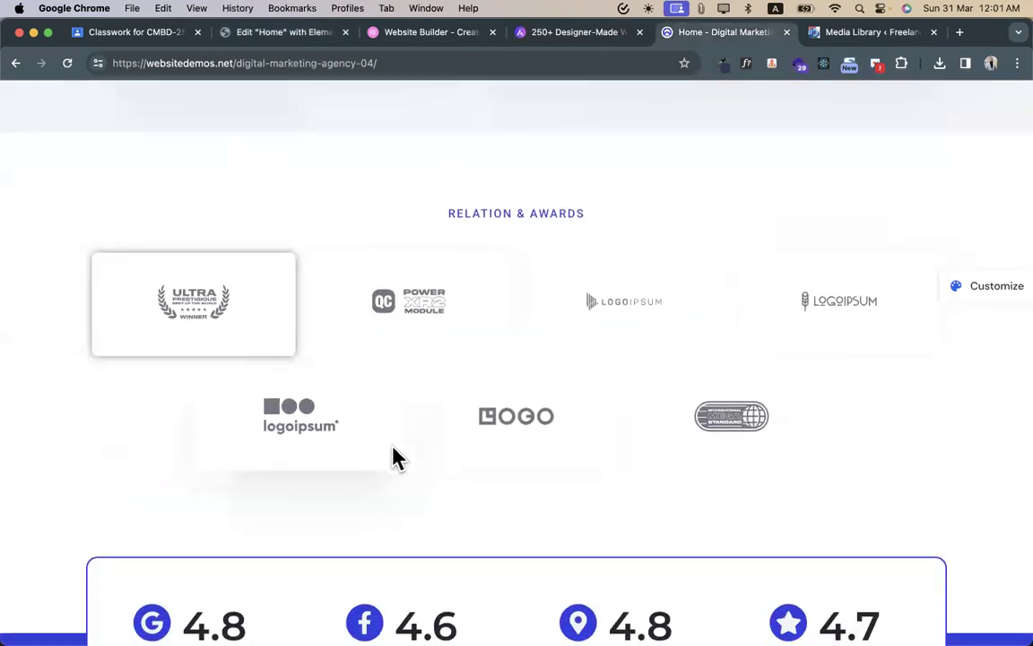
{"action": "scroll", "coordinate": [392, 453], "scroll_direction": "down", "scroll_amount": 8}
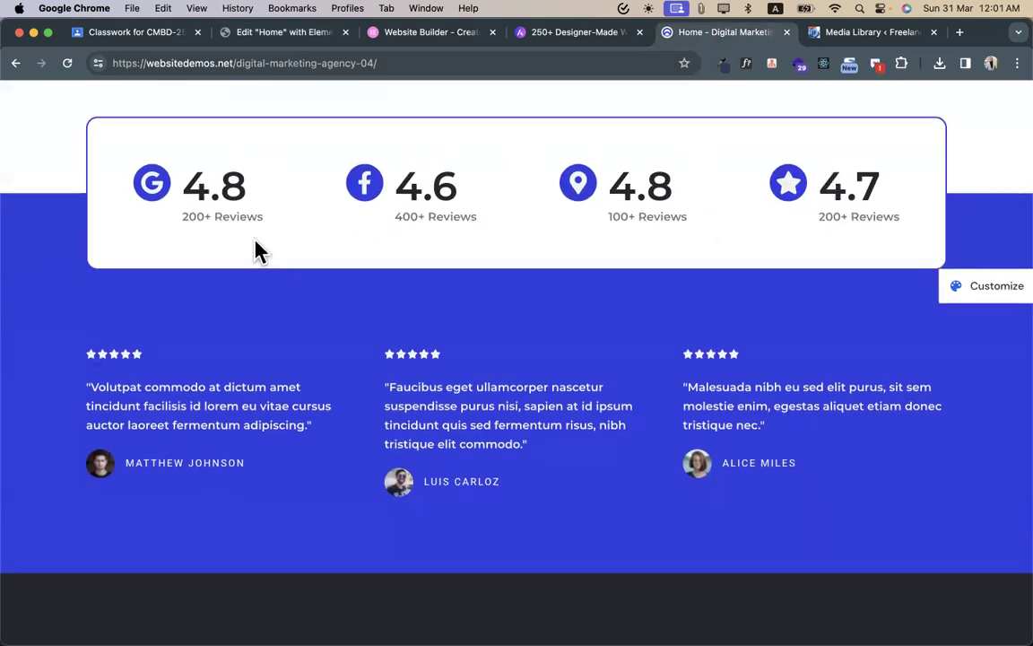
{"action": "scroll", "coordinate": [256, 250], "scroll_direction": "up", "scroll_amount": 10}
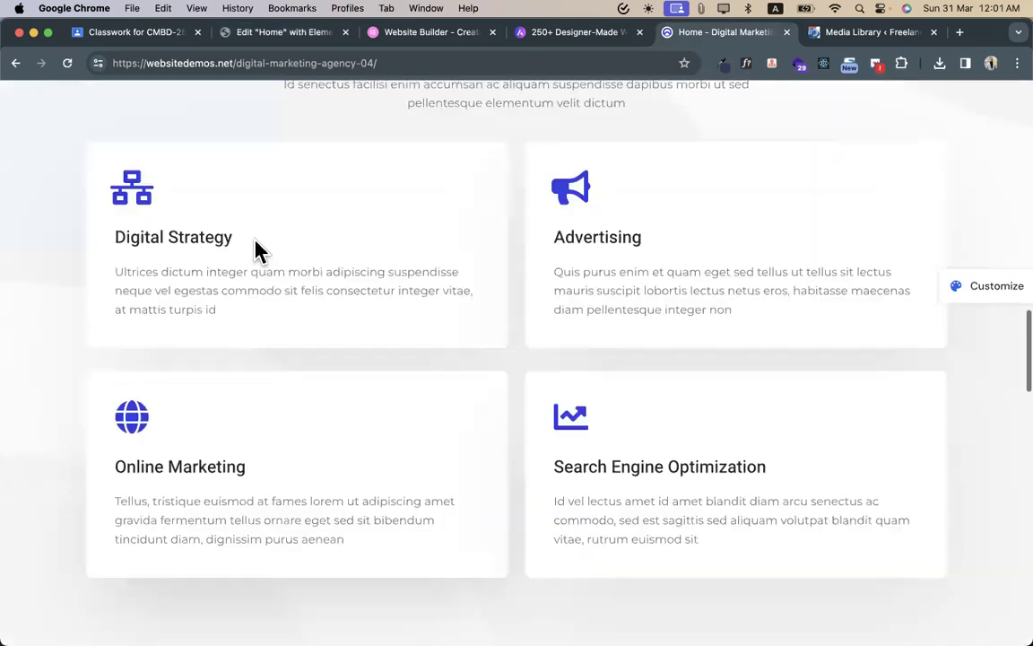
{"action": "scroll", "coordinate": [258, 251], "scroll_direction": "up", "scroll_amount": 5}
{"action": "scroll", "coordinate": [543, 162], "scroll_direction": "down", "scroll_amount": 3}
{"action": "left_click_drag", "start_coordinate": [468, 142], "coordinate": [625, 256]}
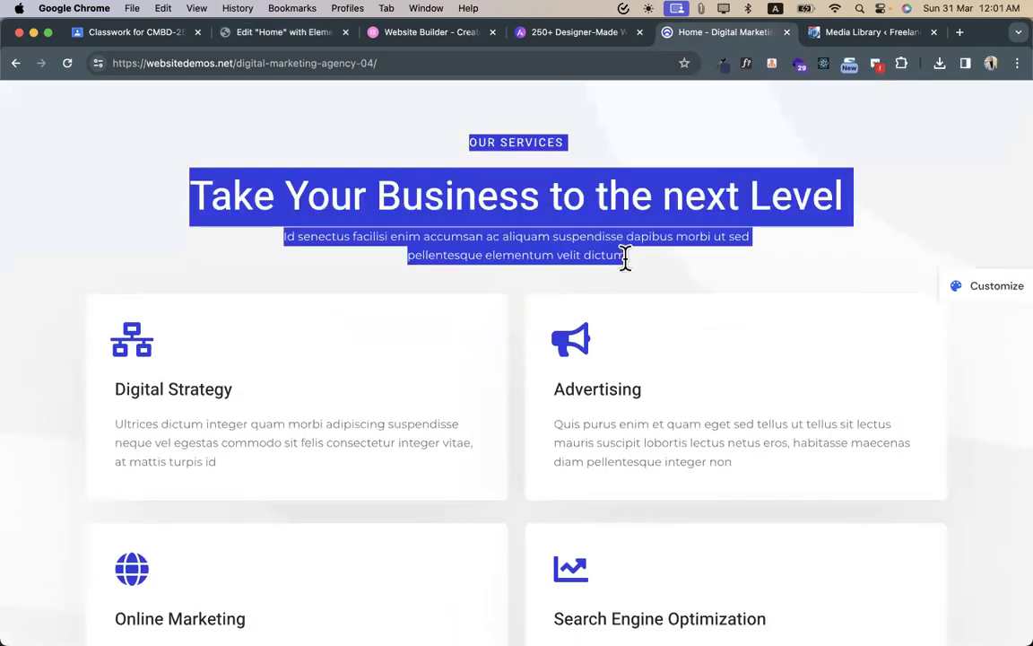
- Add a single-column Flexbox container directly above the icon box grid on the Home page
{"action": "left_click", "coordinate": [314, 32]}
{"action": "scroll", "coordinate": [556, 258], "scroll_direction": "up", "scroll_amount": 2}
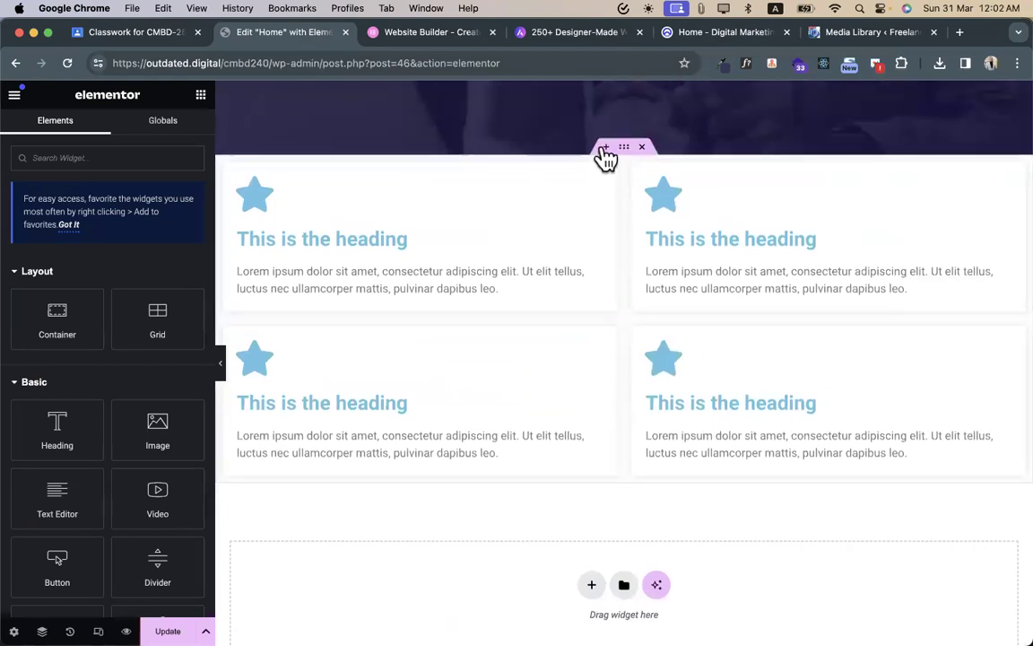
{"action": "left_click", "coordinate": [604, 148]}
{"action": "left_click", "coordinate": [595, 225]}
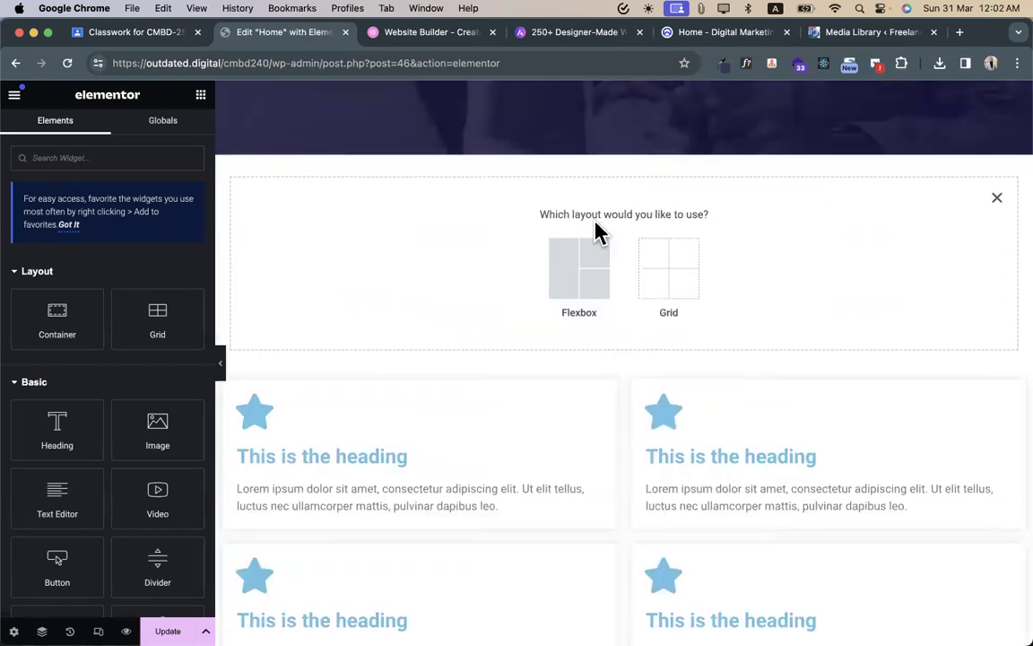
{"action": "left_click", "coordinate": [597, 287]}
{"action": "left_click", "coordinate": [449, 260]}
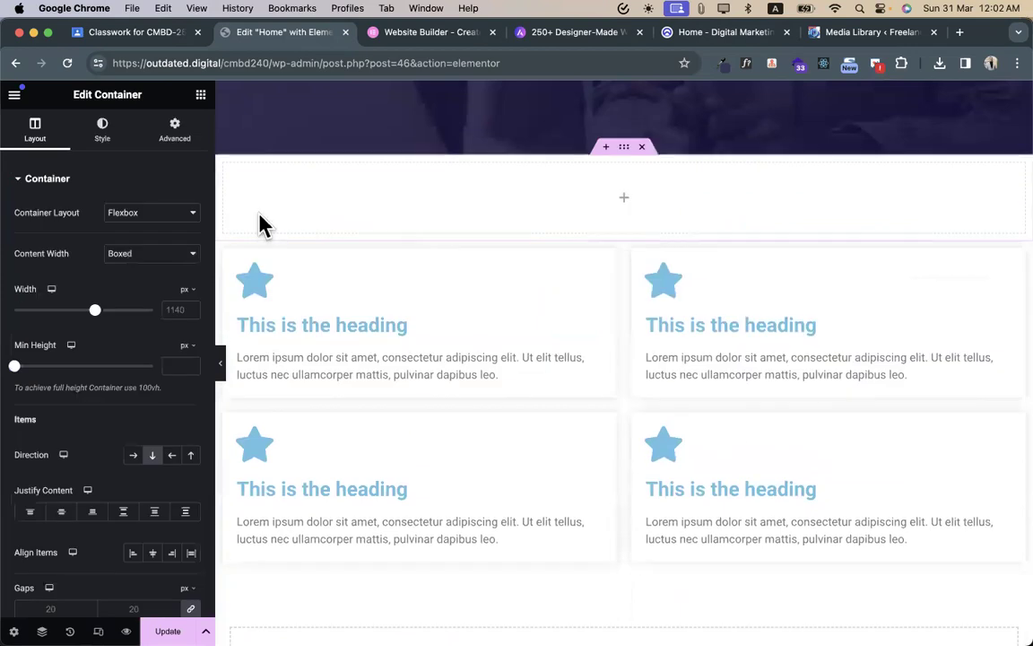
- Add a Heading to the new container and duplicate it twice to make three stacked headings
{"action": "left_click", "coordinate": [201, 94]}
{"action": "left_click_drag", "start_coordinate": [44, 419], "coordinate": [511, 202]}
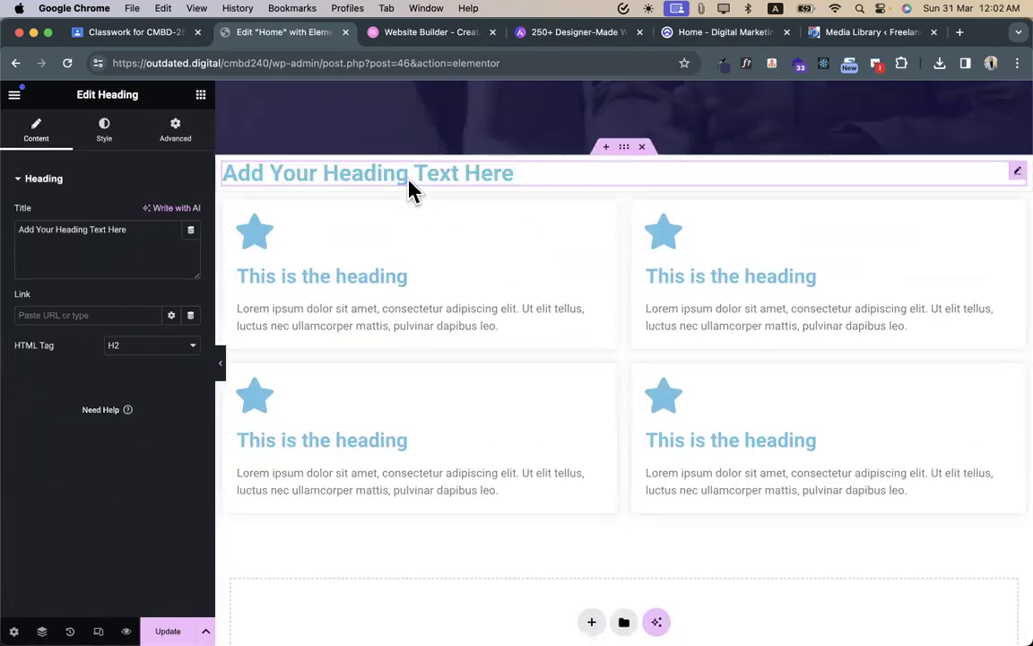
{"action": "right_click", "coordinate": [408, 190]}
{"action": "left_click", "coordinate": [445, 224]}
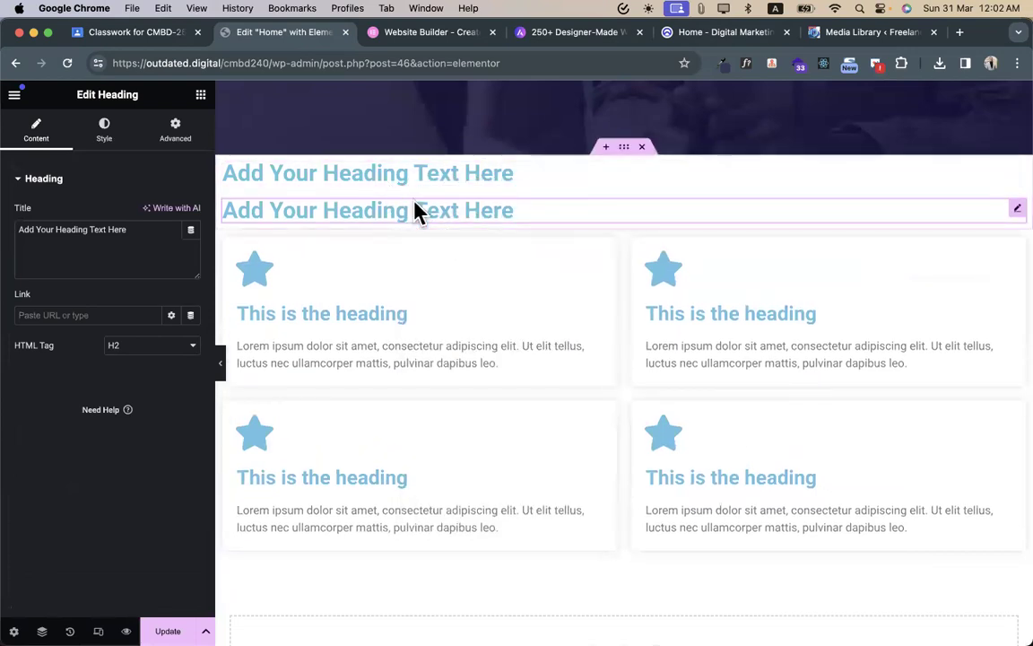
{"action": "right_click", "coordinate": [418, 212]}
{"action": "left_click", "coordinate": [429, 247]}
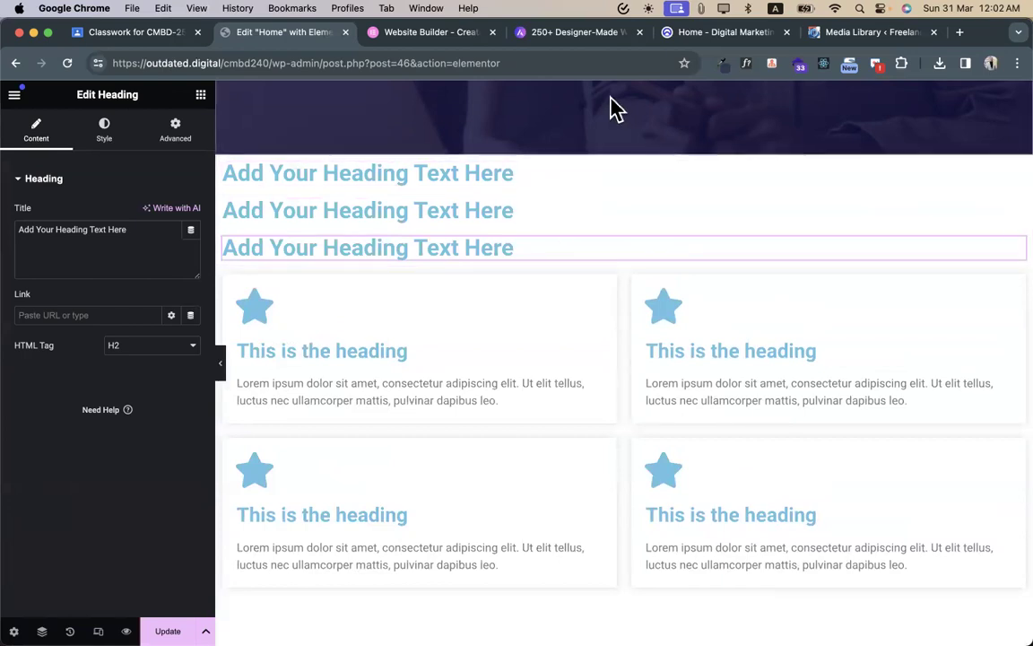
- Examine the heading layouts of the demo page's Our Services and What We Do sections, and return to the icon box grid in the editor
{"action": "left_click", "coordinate": [709, 32]}
{"action": "left_click", "coordinate": [579, 177]}
{"action": "left_click_drag", "start_coordinate": [453, 158], "coordinate": [641, 296]}
{"action": "left_click", "coordinate": [682, 270]}
{"action": "scroll", "coordinate": [533, 203], "scroll_direction": "up", "scroll_amount": 5}
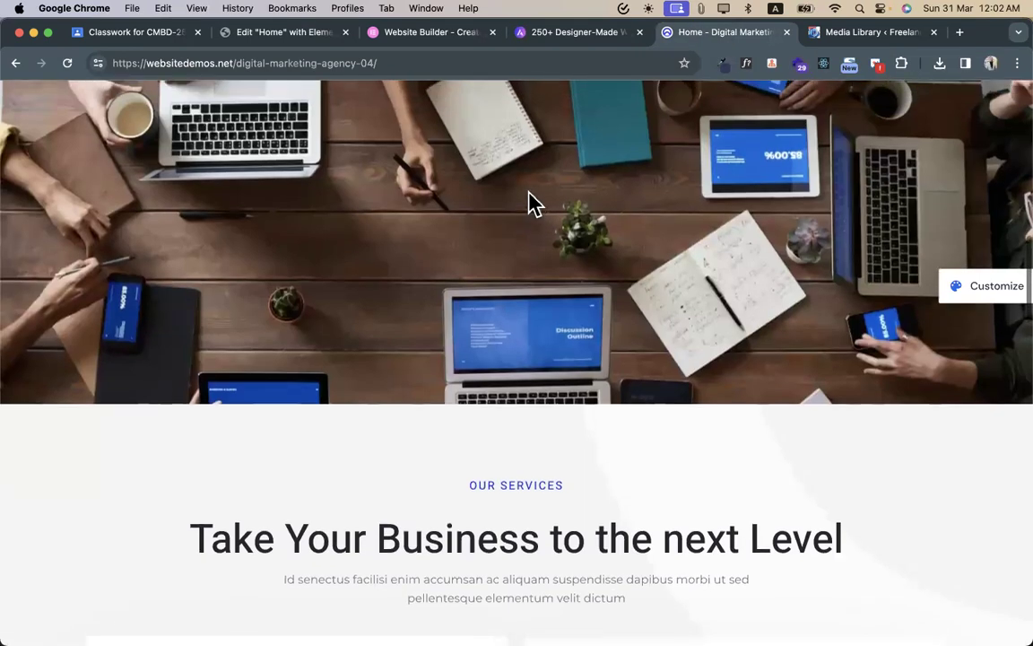
{"action": "scroll", "coordinate": [530, 203], "scroll_direction": "up", "scroll_amount": 5}
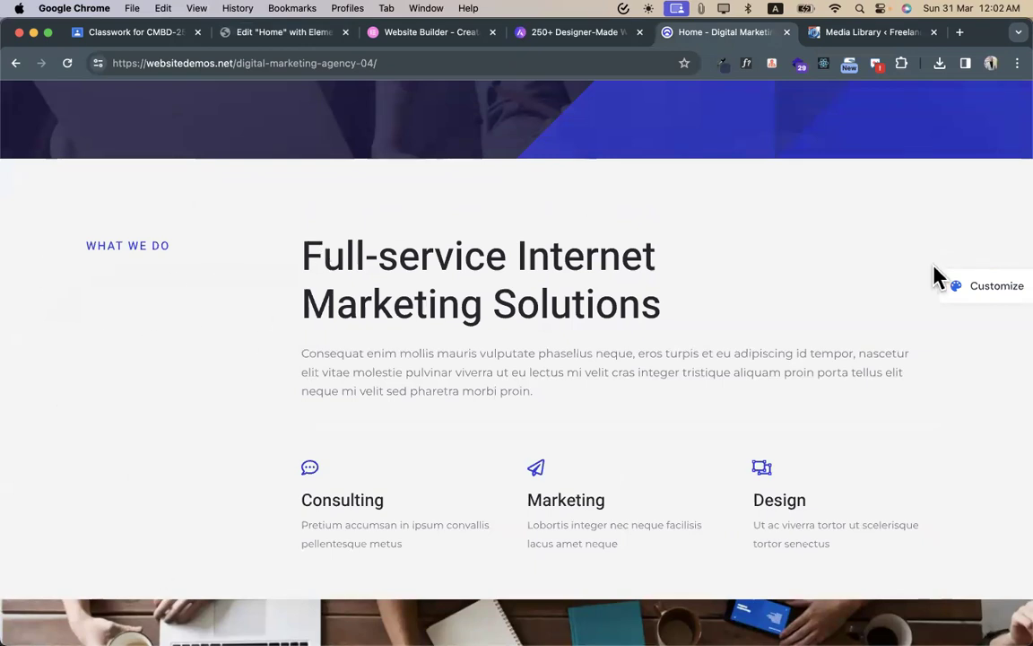
{"action": "left_click_drag", "start_coordinate": [284, 219], "coordinate": [528, 497]}
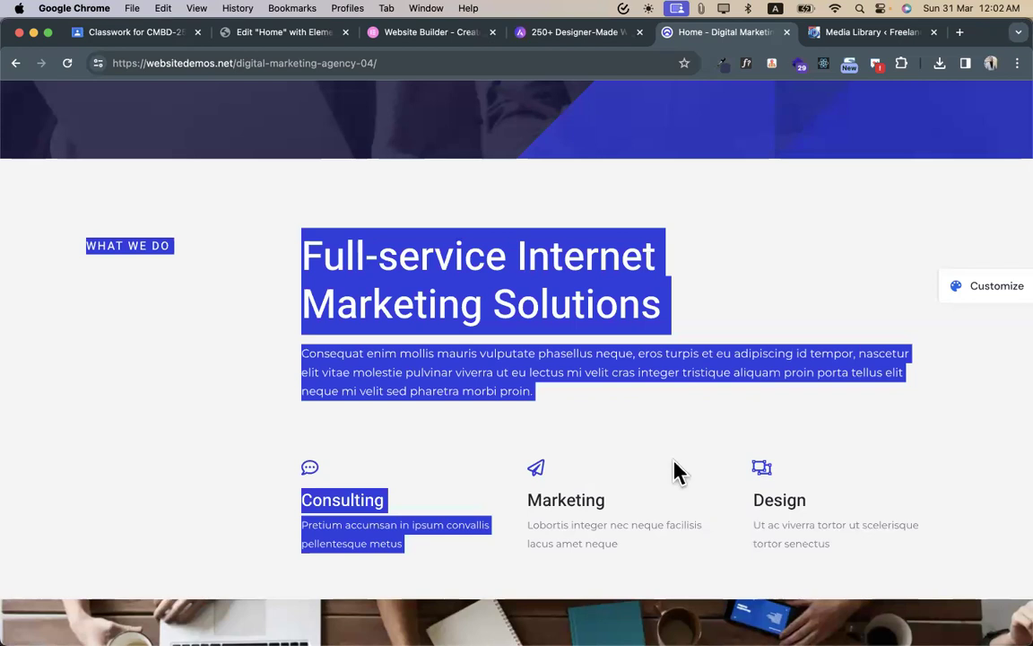
{"action": "left_click", "coordinate": [320, 36]}
{"action": "scroll", "coordinate": [369, 149], "scroll_direction": "down", "scroll_amount": 4}
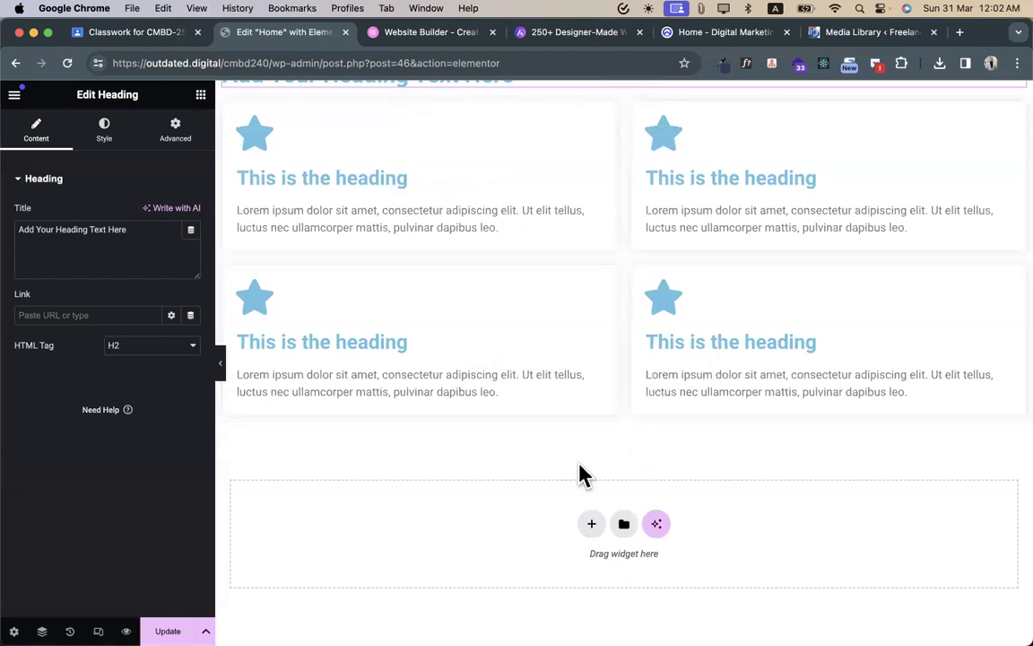
- Add a single-column Flexbox container below the icon box grid and place two stacked containers inside it
{"action": "left_click", "coordinate": [592, 529]}
{"action": "left_click", "coordinate": [563, 560]}
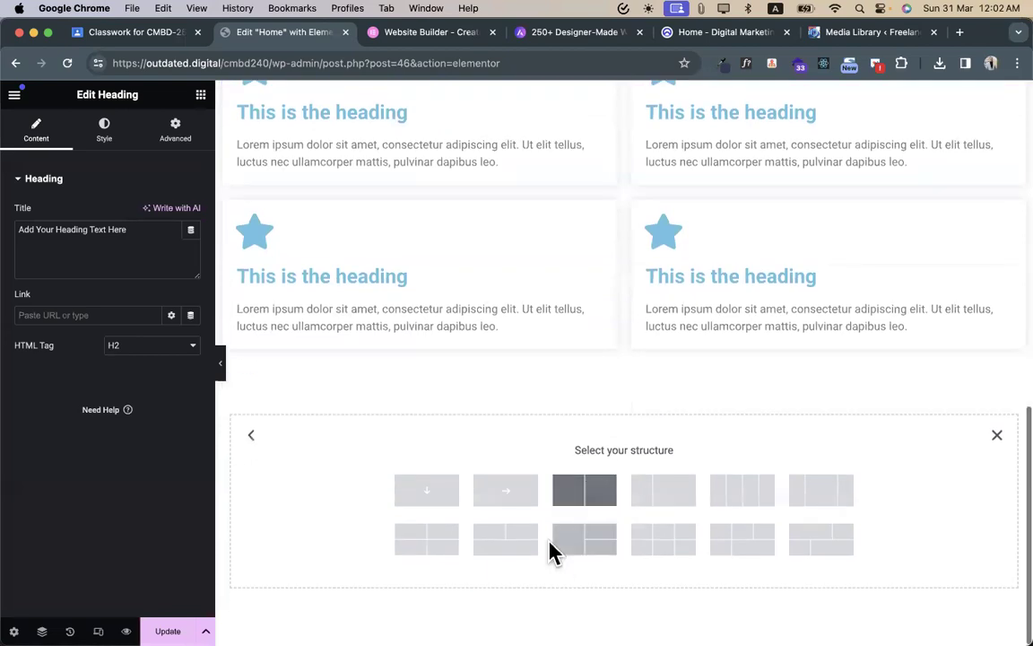
{"action": "left_click", "coordinate": [427, 490]}
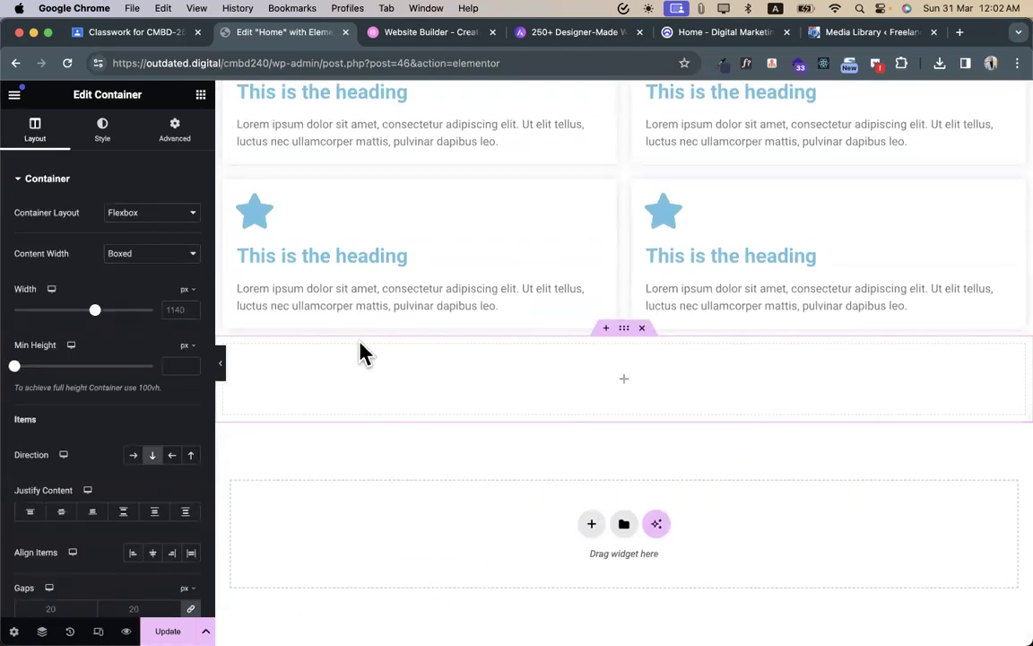
{"action": "left_click", "coordinate": [202, 97]}
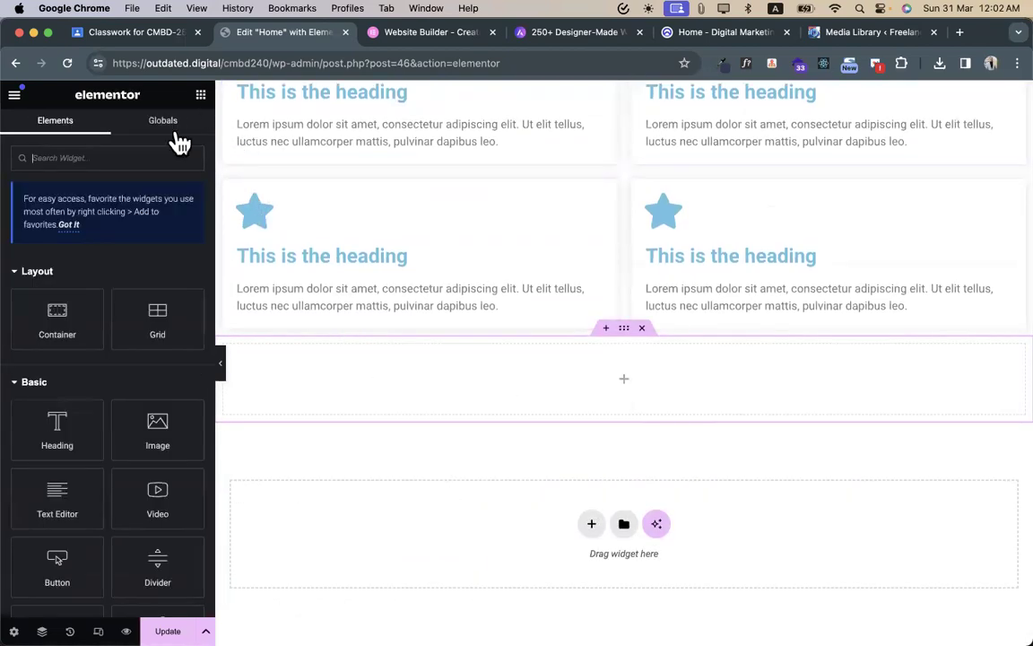
{"action": "left_click_drag", "start_coordinate": [57, 314], "coordinate": [383, 369]}
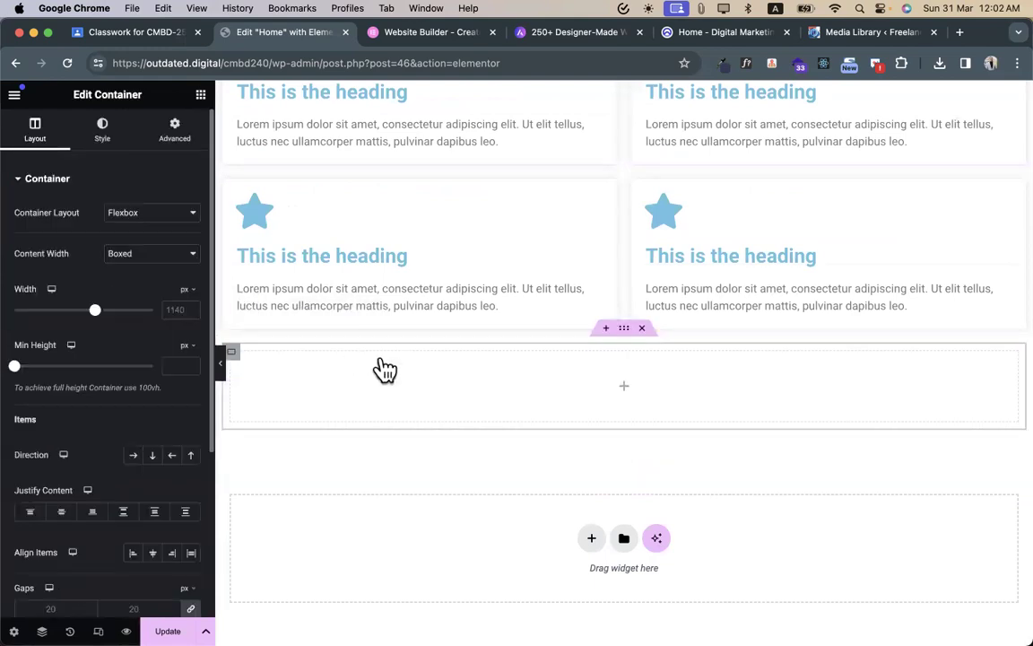
{"action": "right_click", "coordinate": [235, 357]}
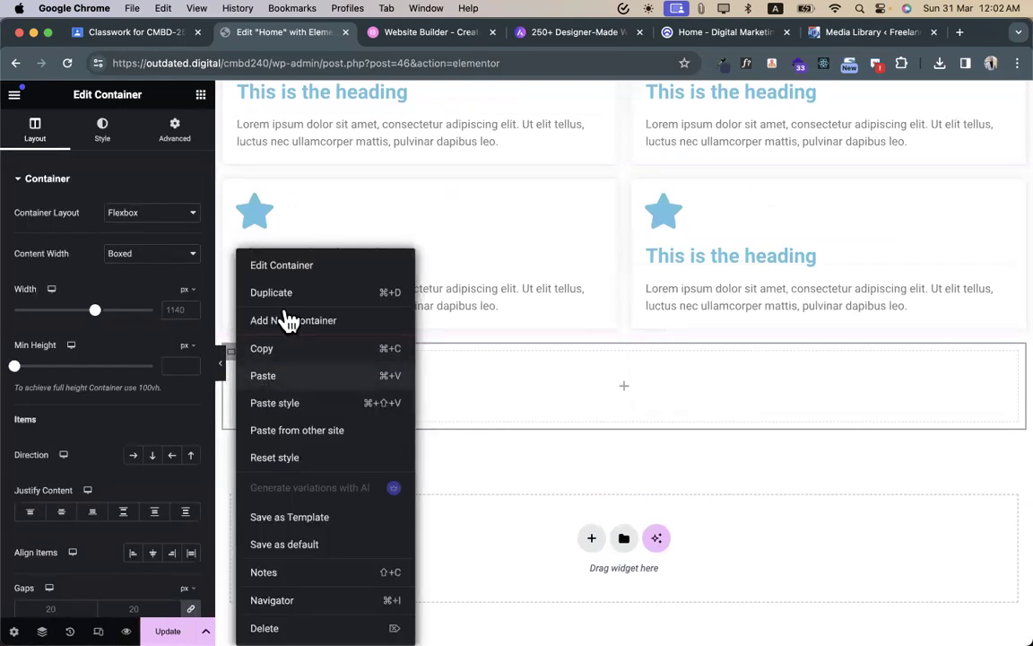
{"action": "left_click", "coordinate": [280, 296]}
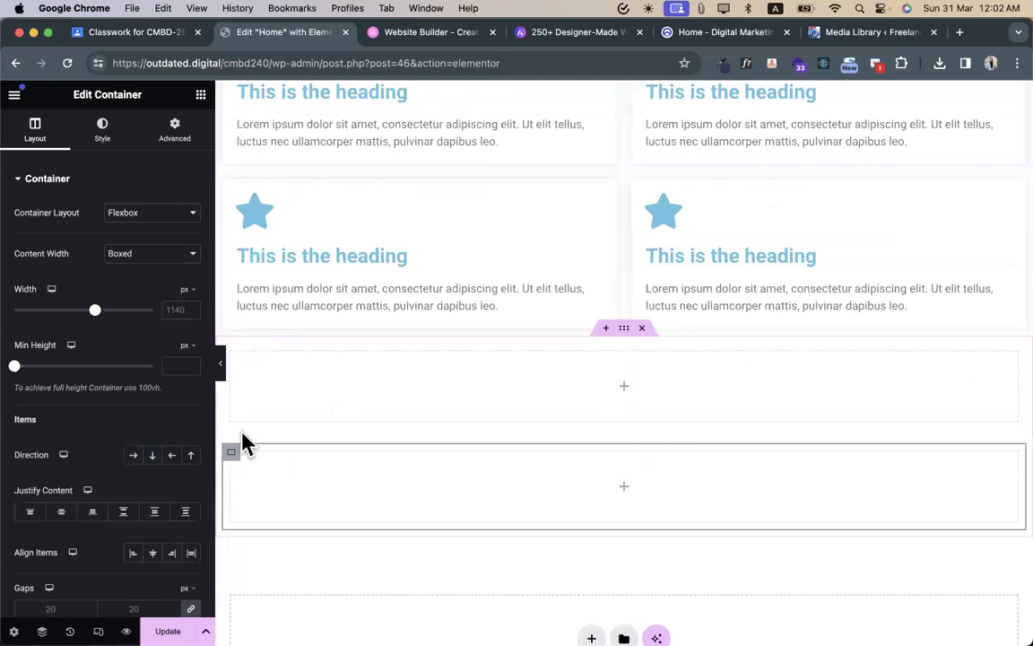
{"action": "scroll", "coordinate": [528, 472], "scroll_direction": "up", "scroll_amount": 5}
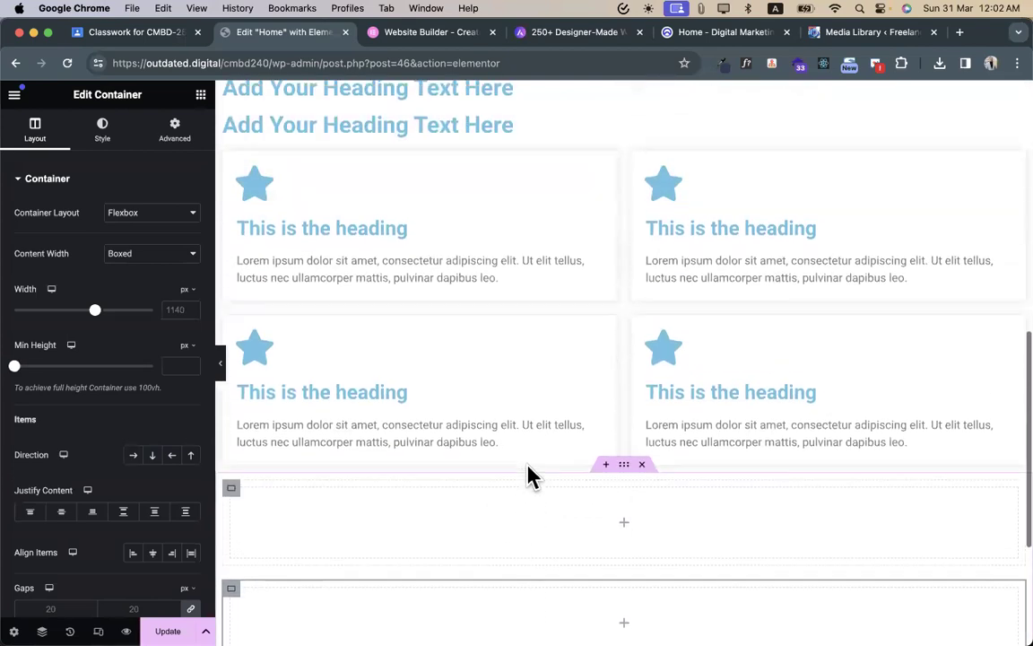
{"action": "scroll", "coordinate": [714, 307], "scroll_direction": "down", "scroll_amount": 5}
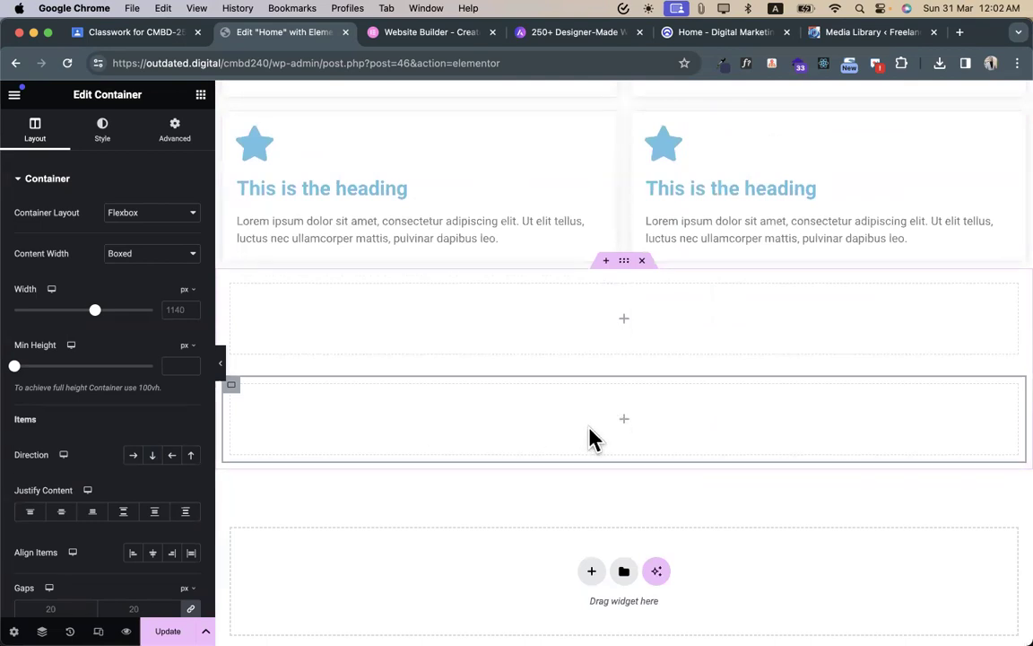
- Add an empty Grid inside the lower nested container
{"action": "left_click", "coordinate": [200, 95]}
{"action": "left_click_drag", "start_coordinate": [166, 299], "coordinate": [496, 406]}
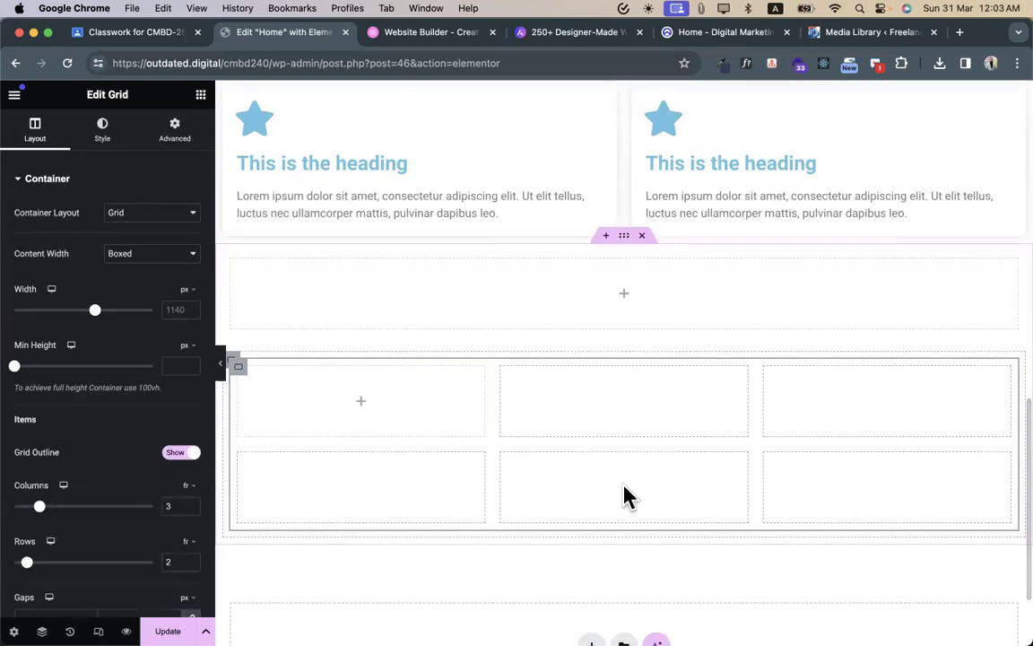
{"action": "scroll", "coordinate": [565, 445], "scroll_direction": "up", "scroll_amount": 1}
{"action": "scroll", "coordinate": [635, 509], "scroll_direction": "down", "scroll_amount": 2}
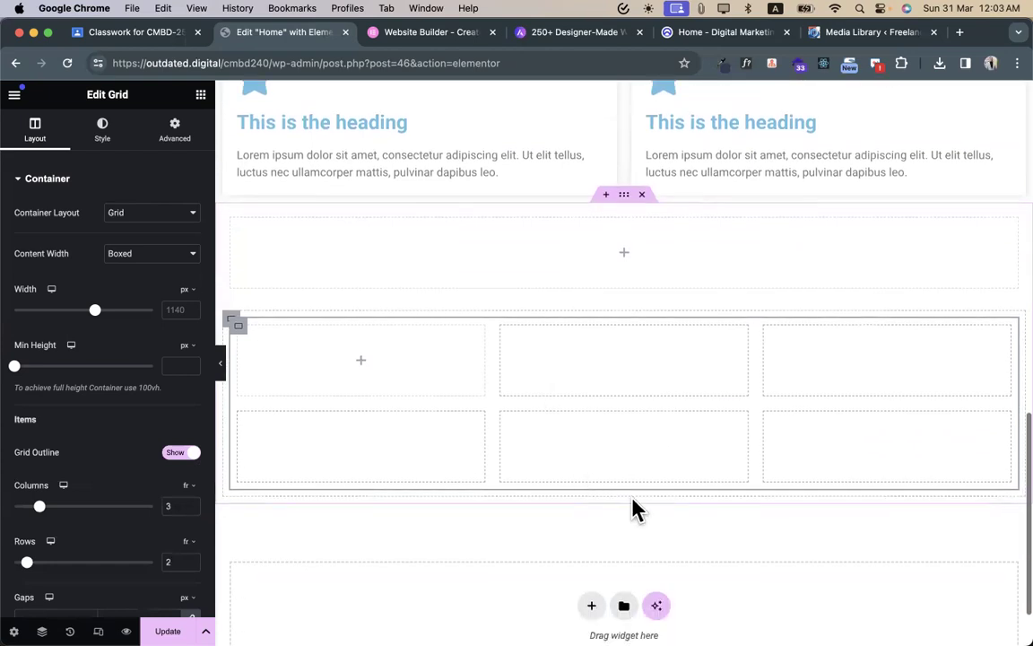
{"action": "scroll", "coordinate": [403, 413], "scroll_direction": "up", "scroll_amount": 2}
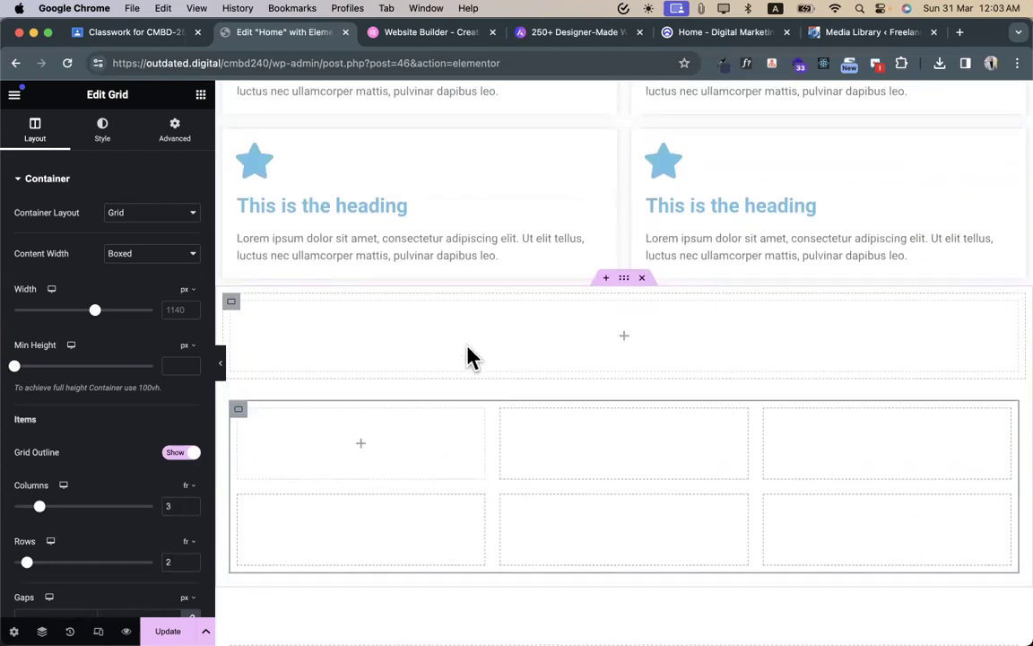
- Copy the existing icon box grid and paste it into the lower nested container in place of the empty grid
{"action": "scroll", "coordinate": [565, 348], "scroll_direction": "up", "scroll_amount": 10}
{"action": "scroll", "coordinate": [565, 348], "scroll_direction": "down", "scroll_amount": 10}
{"action": "scroll", "coordinate": [565, 348], "scroll_direction": "up", "scroll_amount": 5}
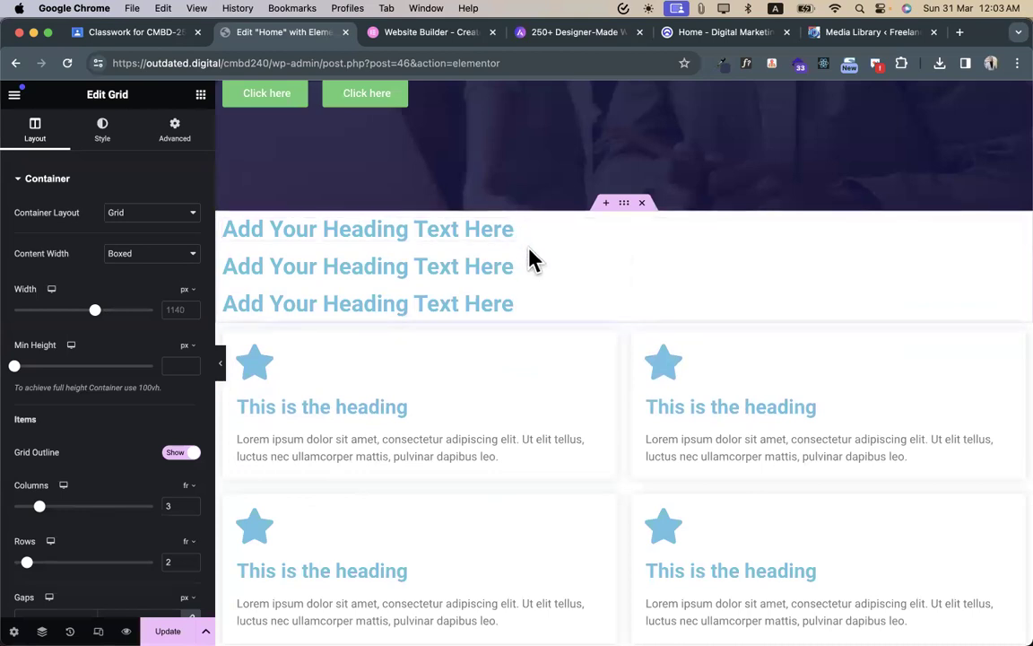
{"action": "scroll", "coordinate": [561, 312], "scroll_direction": "down", "scroll_amount": 1}
{"action": "scroll", "coordinate": [558, 312], "scroll_direction": "down", "scroll_amount": 10}
{"action": "scroll", "coordinate": [558, 312], "scroll_direction": "up", "scroll_amount": 8}
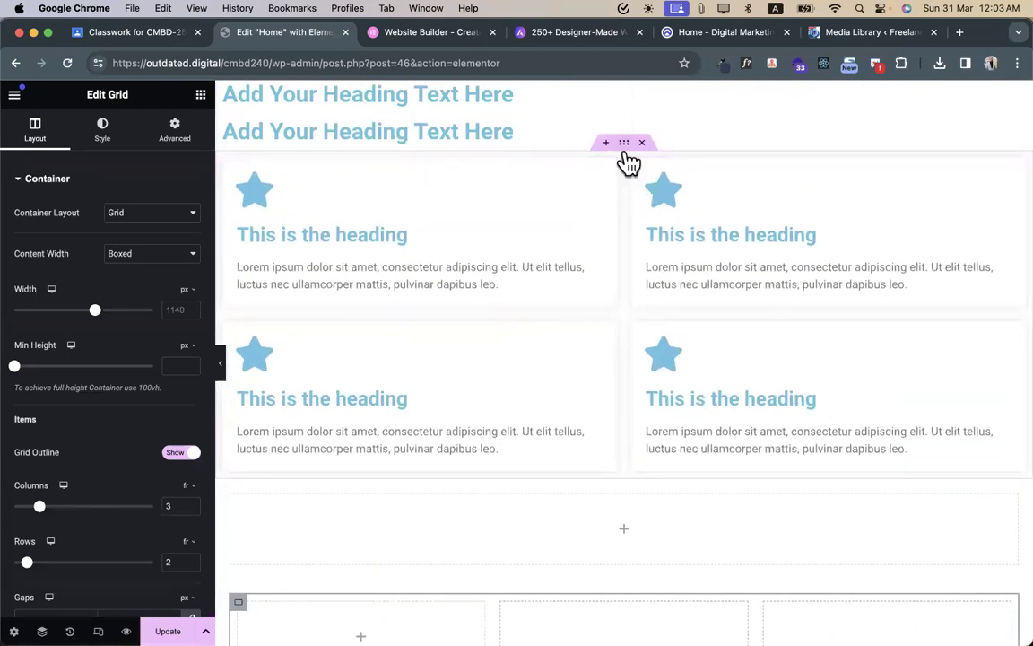
{"action": "right_click", "coordinate": [628, 162]}
{"action": "left_click", "coordinate": [657, 249]}
{"action": "scroll", "coordinate": [628, 269], "scroll_direction": "down", "scroll_amount": 4}
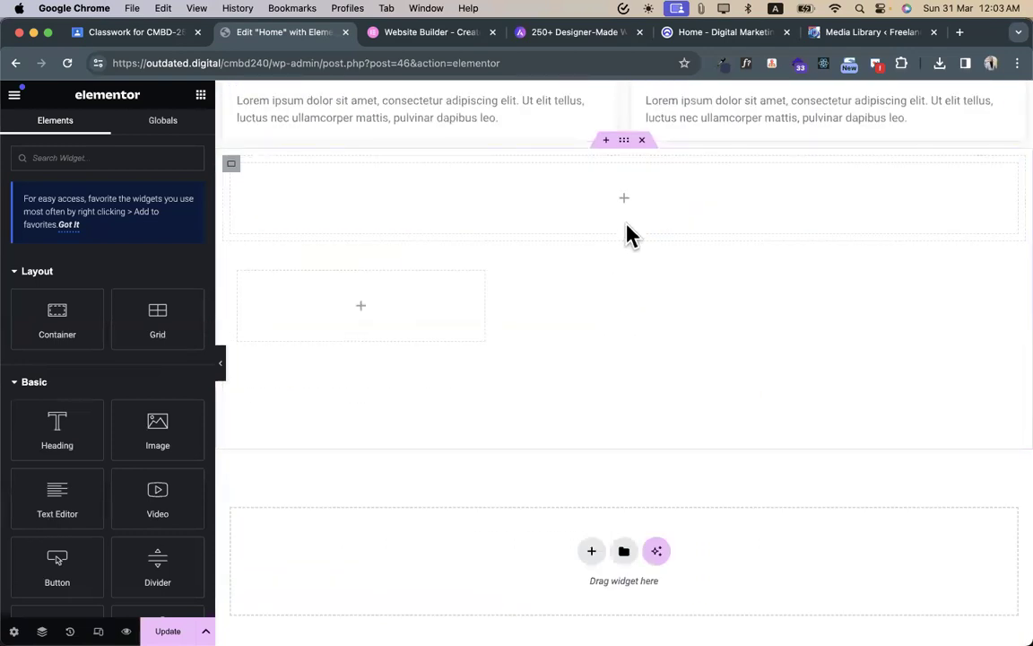
{"action": "right_click", "coordinate": [237, 271]}
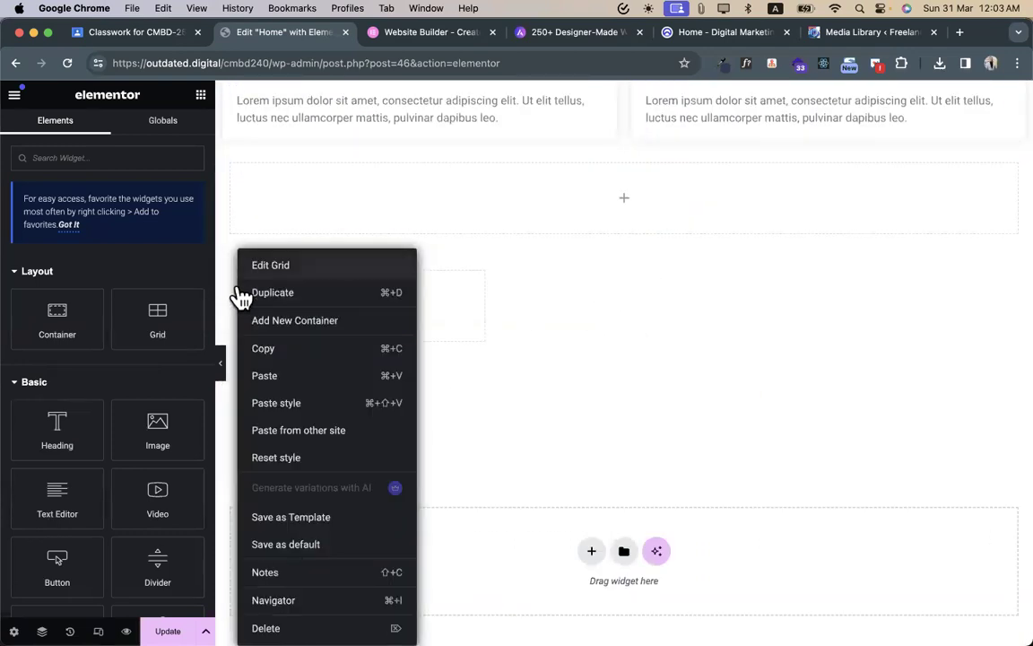
{"action": "scroll", "coordinate": [508, 415], "scroll_direction": "up", "scroll_amount": 1}
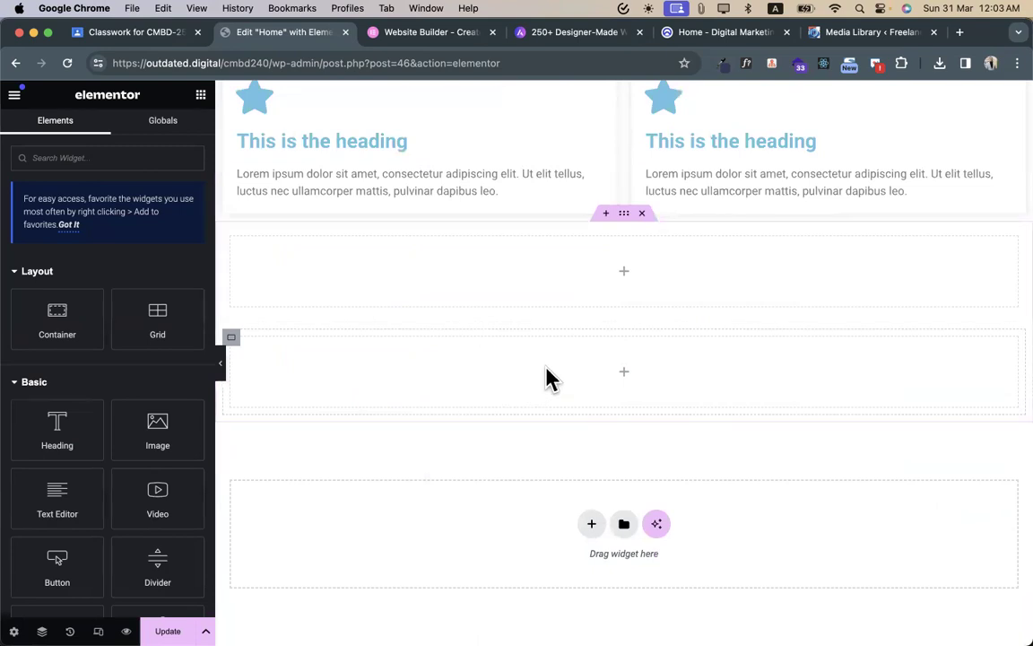
{"action": "right_click", "coordinate": [549, 405]}
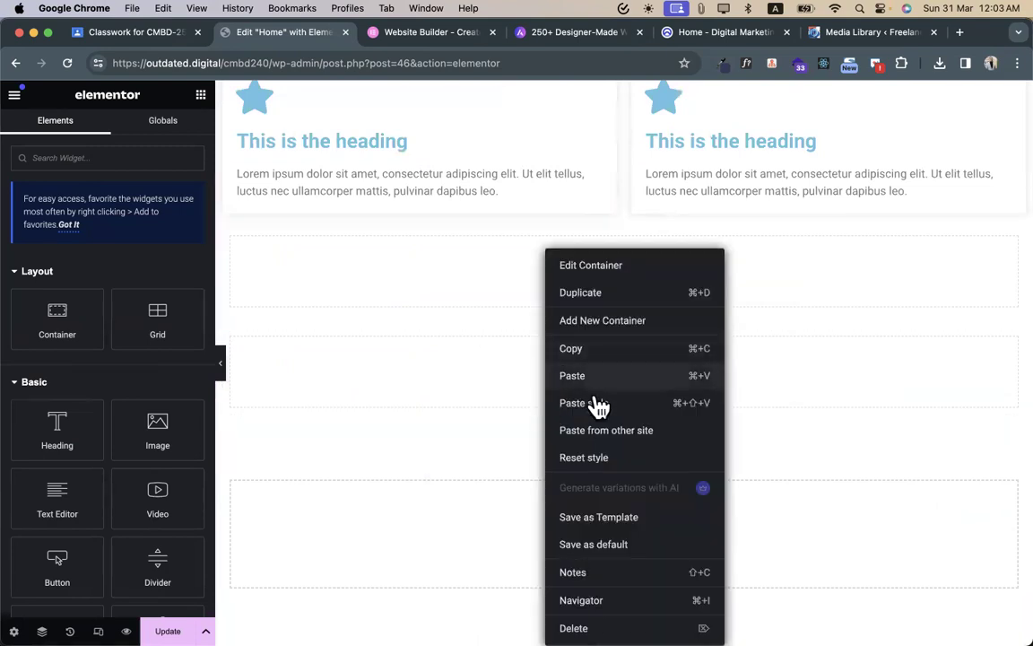
{"action": "left_click", "coordinate": [587, 393]}
- Copy a heading from the stack above the original icon boxes and paste it into the upper nested container
{"action": "scroll", "coordinate": [604, 403], "scroll_direction": "up", "scroll_amount": 5}
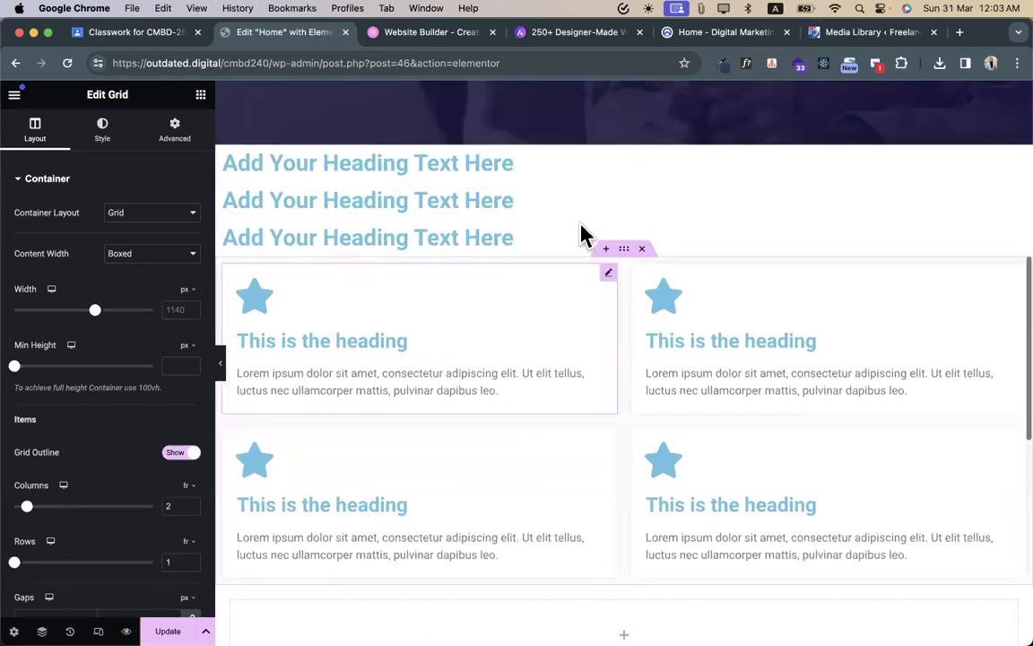
{"action": "right_click", "coordinate": [597, 170]}
{"action": "left_click", "coordinate": [618, 237]}
{"action": "scroll", "coordinate": [613, 234], "scroll_direction": "down", "scroll_amount": 5}
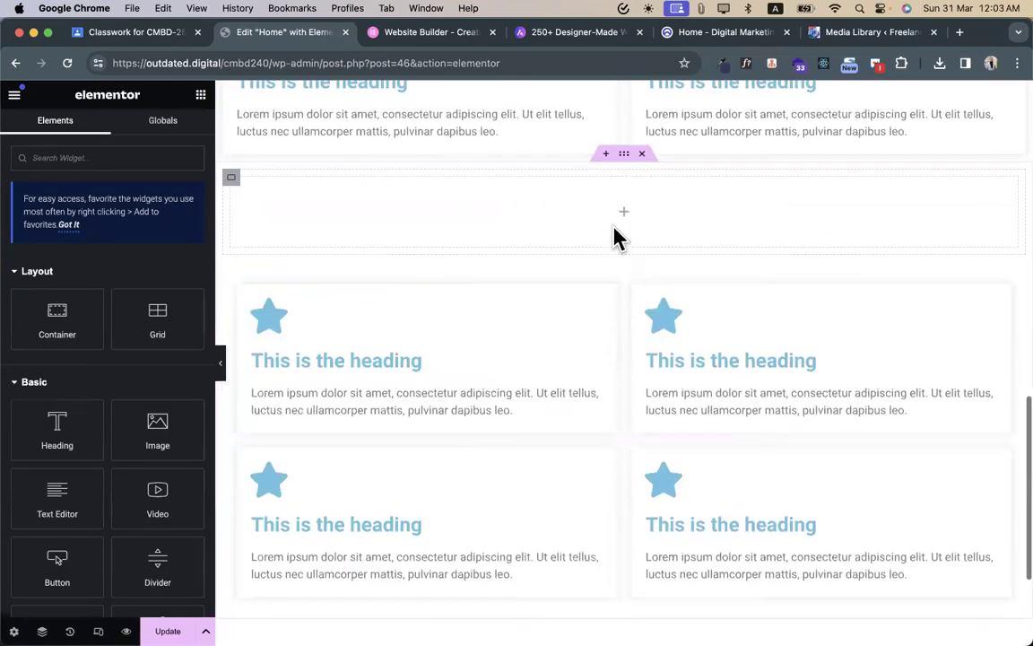
{"action": "right_click", "coordinate": [571, 217]}
{"action": "left_click", "coordinate": [595, 342]}
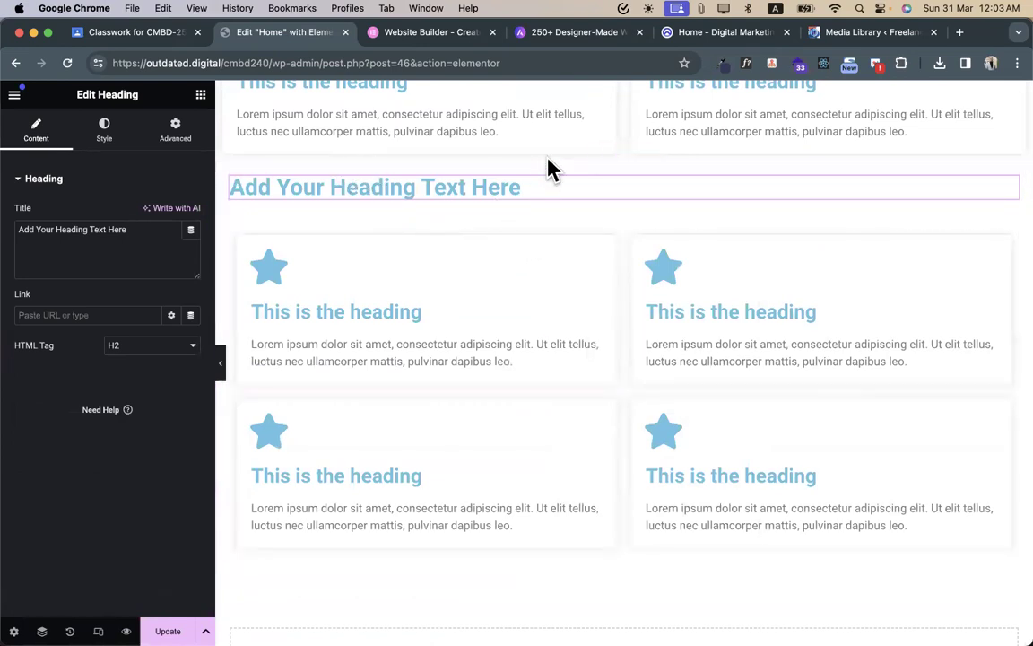
- Remove the original heading container and icon box grid so the new combined section directly follows the hero
{"action": "scroll", "coordinate": [642, 166], "scroll_direction": "up", "scroll_amount": 6}
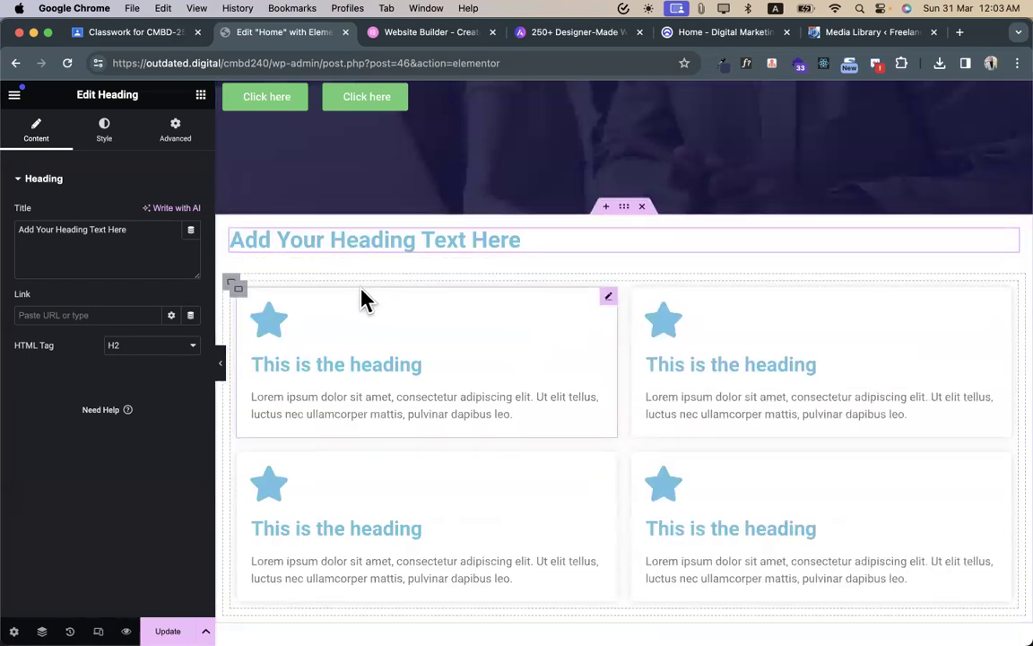
{"action": "scroll", "coordinate": [512, 261], "scroll_direction": "up", "scroll_amount": 5}
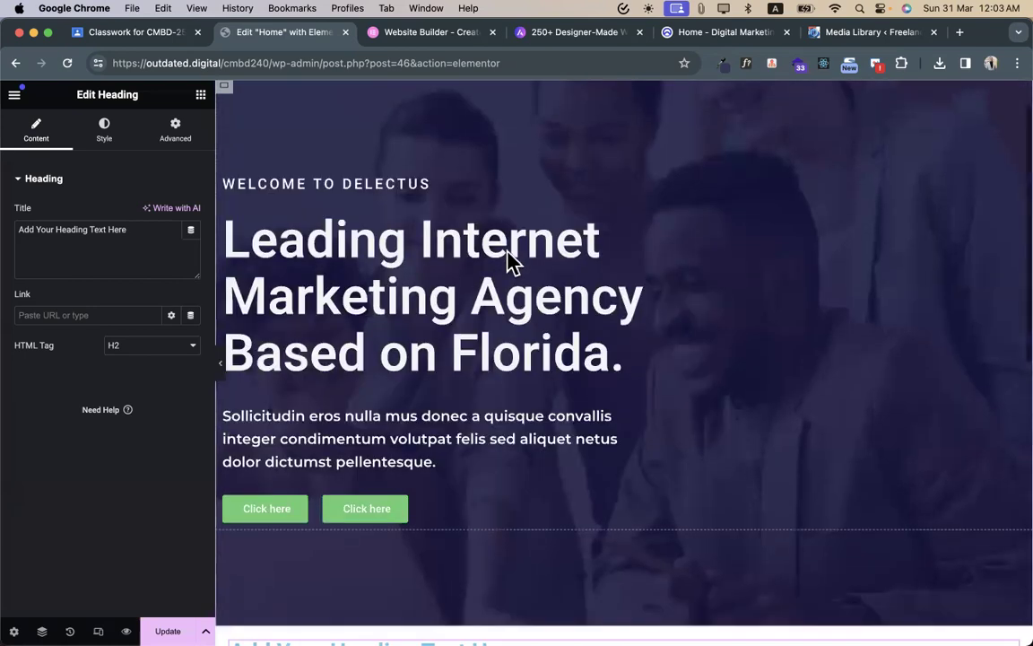
{"action": "scroll", "coordinate": [508, 260], "scroll_direction": "down", "scroll_amount": 4}
{"action": "scroll", "coordinate": [512, 261], "scroll_direction": "up", "scroll_amount": 3}
{"action": "scroll", "coordinate": [512, 260], "scroll_direction": "down", "scroll_amount": 5}
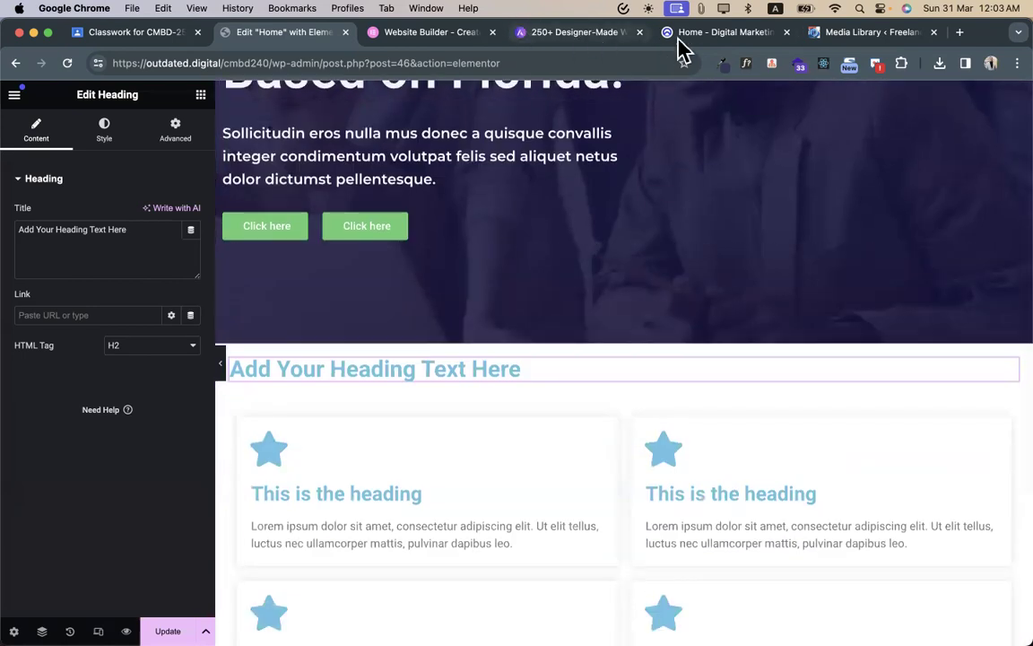
- Examine the What We Do section and the hero text block on the Digital Marketing demo page
{"action": "left_click", "coordinate": [709, 32]}
{"action": "left_click", "coordinate": [245, 265]}
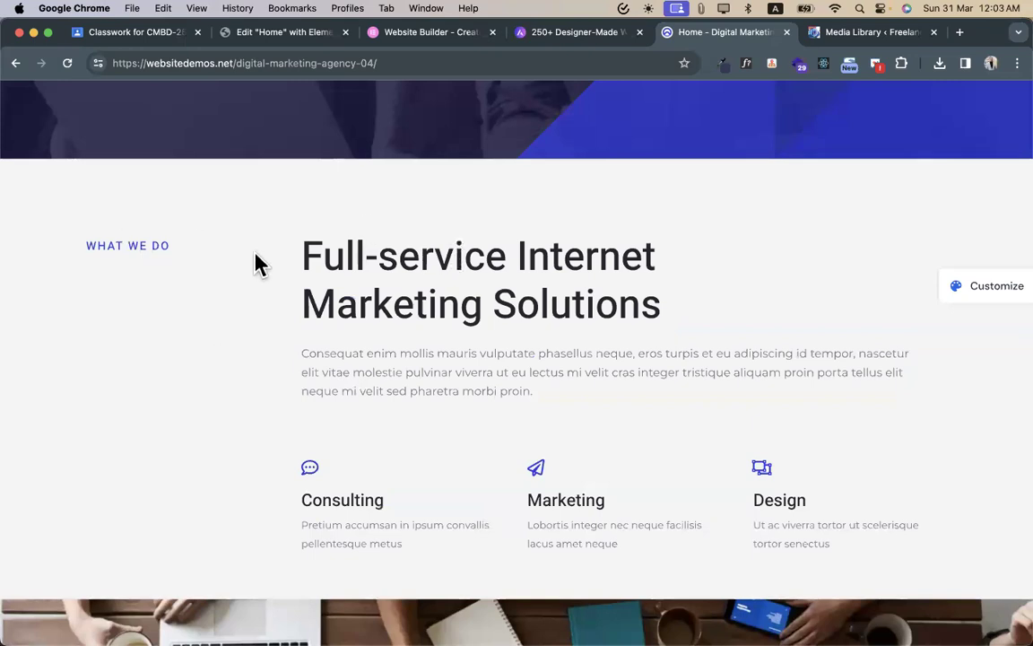
{"action": "left_click_drag", "start_coordinate": [289, 303], "coordinate": [752, 423]}
{"action": "left_click", "coordinate": [471, 212]}
{"action": "scroll", "coordinate": [475, 213], "scroll_direction": "up", "scroll_amount": 5}
{"action": "scroll", "coordinate": [476, 212], "scroll_direction": "down", "scroll_amount": 1}
{"action": "left_click_drag", "start_coordinate": [82, 196], "coordinate": [242, 321]}
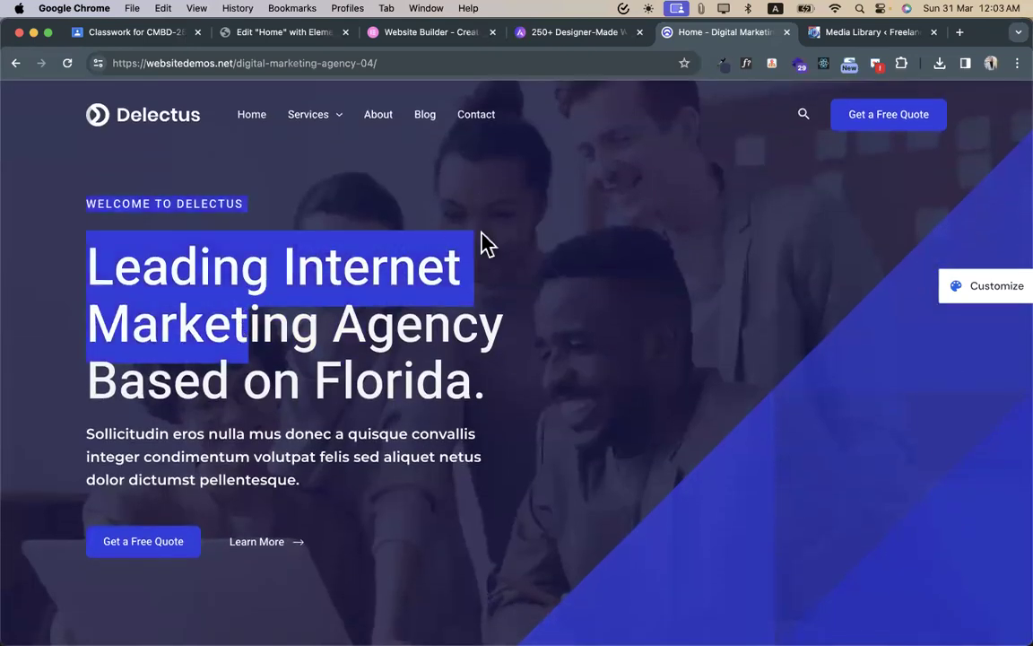
- Return to the Home page editor, show the Navigator and select the Hero container for editing
{"action": "left_click", "coordinate": [305, 32]}
{"action": "scroll", "coordinate": [577, 173], "scroll_direction": "up", "scroll_amount": 5}
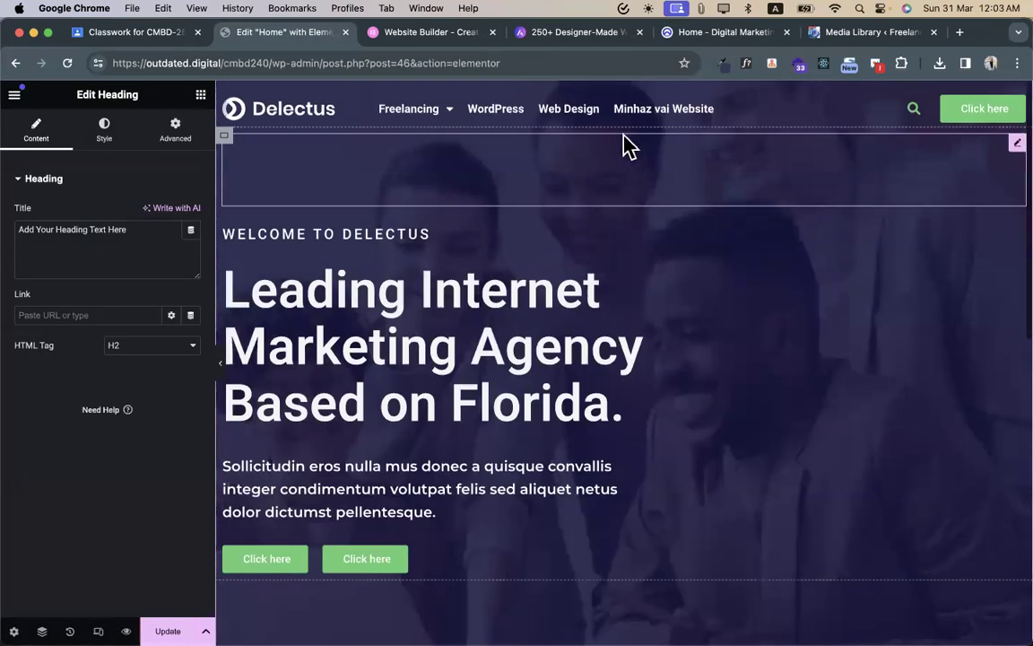
{"action": "right_click", "coordinate": [687, 240]}
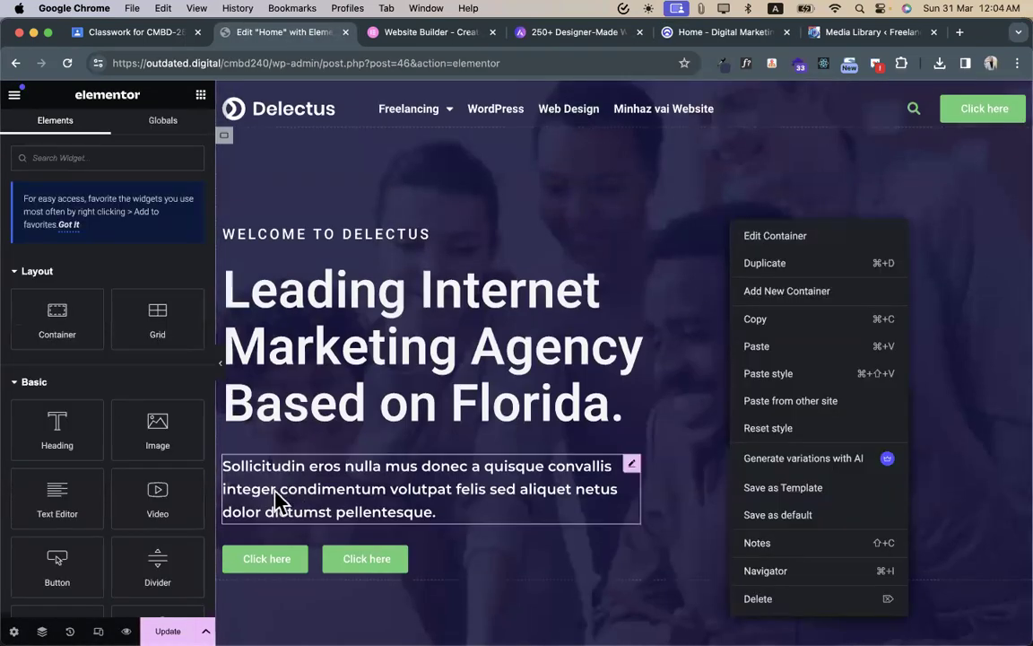
{"action": "left_click", "coordinate": [41, 631]}
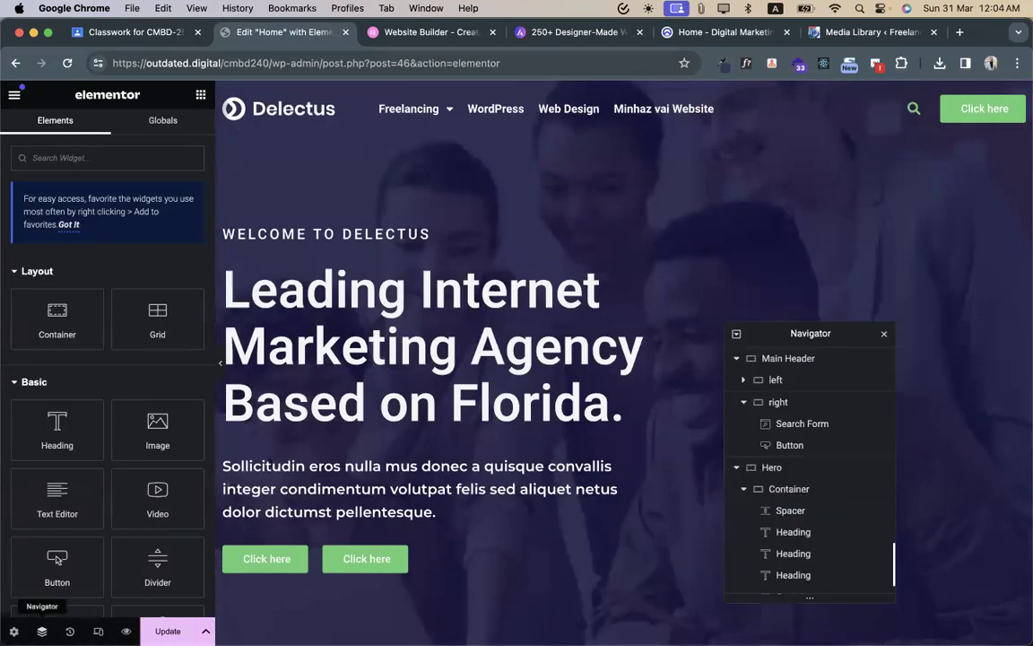
{"action": "left_click", "coordinate": [784, 360]}
{"action": "left_click", "coordinate": [764, 470]}
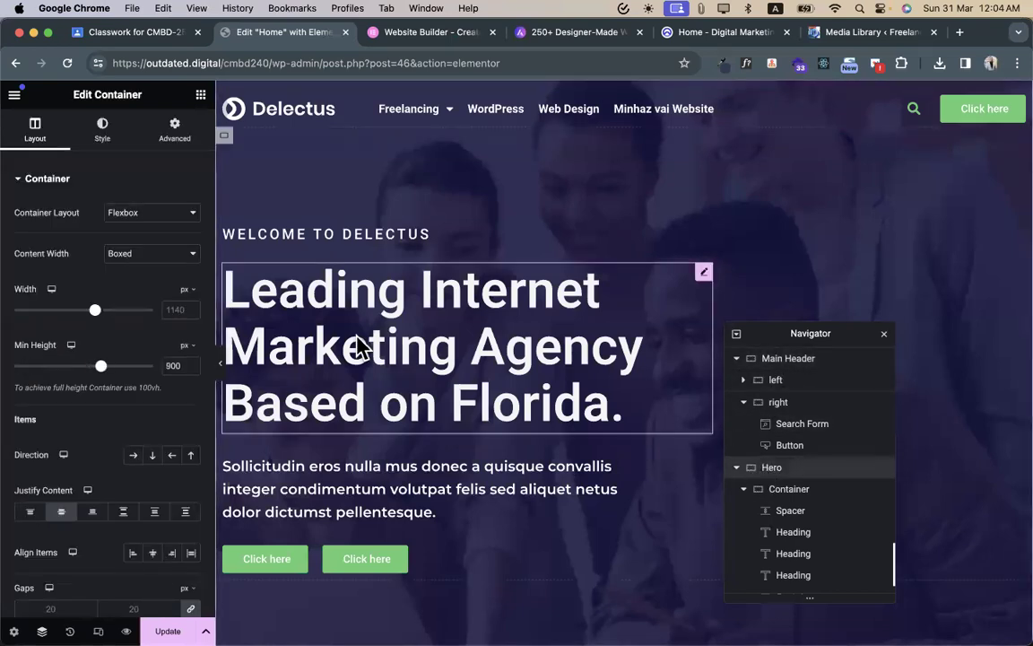
- Set the Hero container's background overlay image to digital-marketing-agency-hero-img-bg-overlay.svg from the media library
{"action": "left_click", "coordinate": [103, 133]}
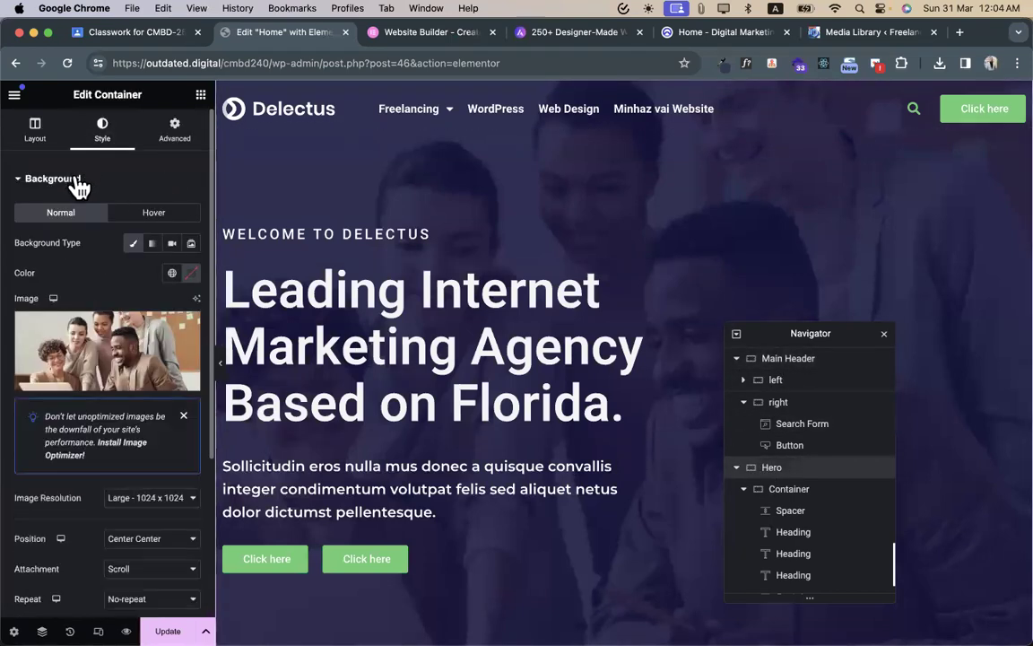
{"action": "left_click", "coordinate": [79, 184]}
{"action": "left_click", "coordinate": [79, 184]}
{"action": "left_click", "coordinate": [78, 183]}
{"action": "left_click", "coordinate": [86, 220]}
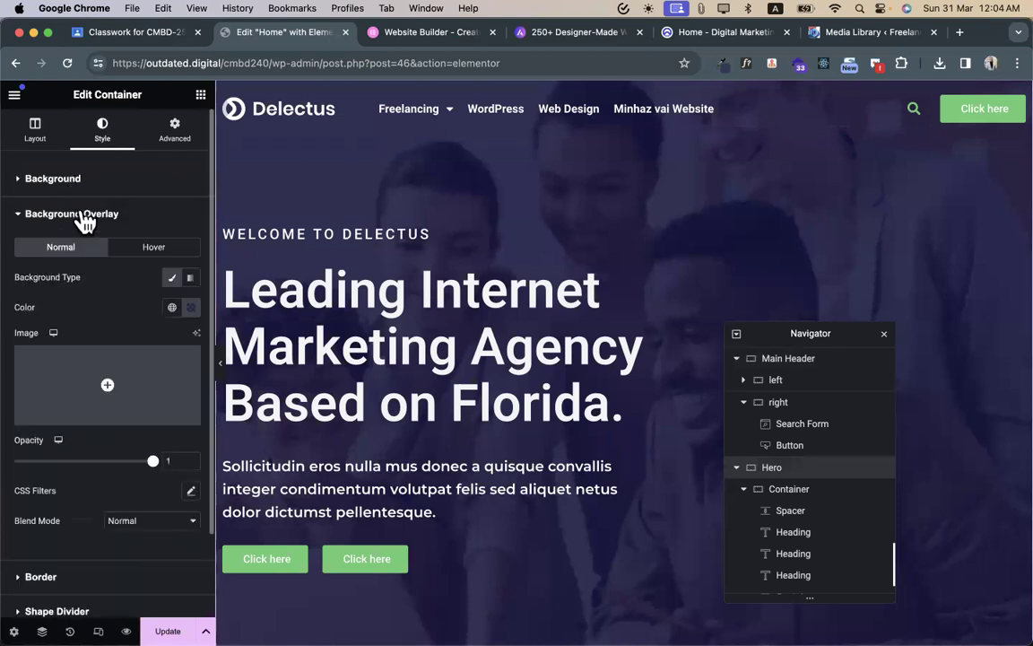
{"action": "left_click", "coordinate": [104, 385]}
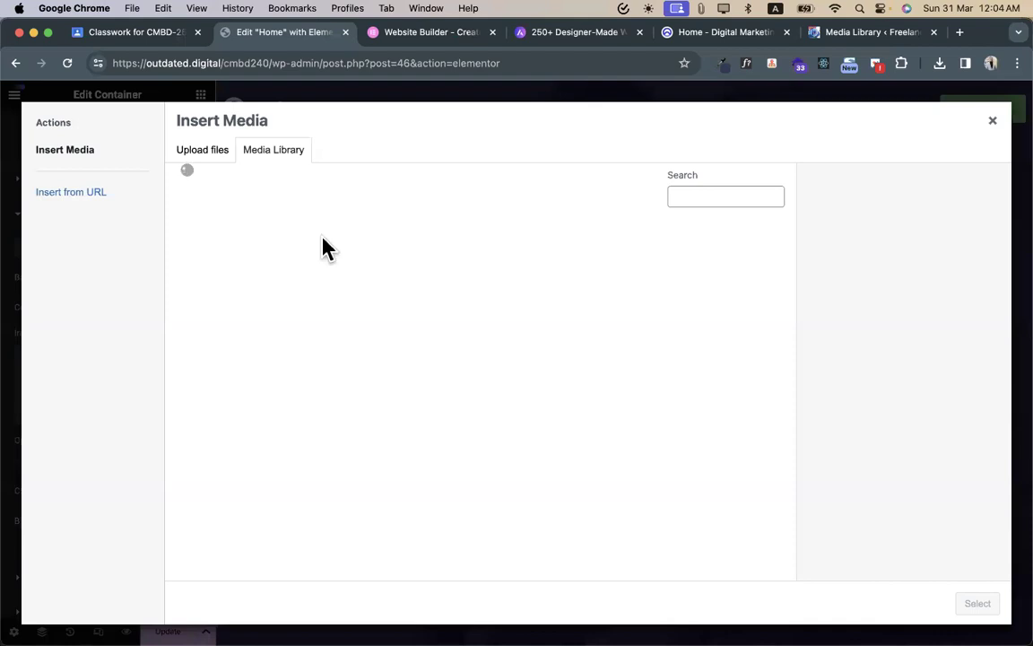
{"action": "left_click", "coordinate": [359, 276]}
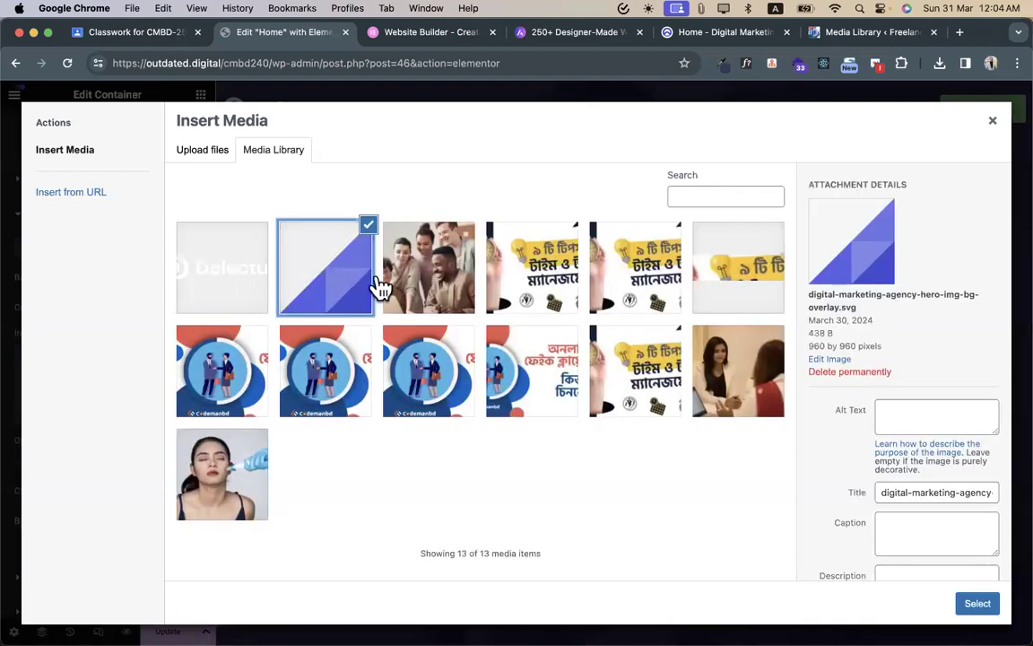
{"action": "left_click", "coordinate": [976, 604]}
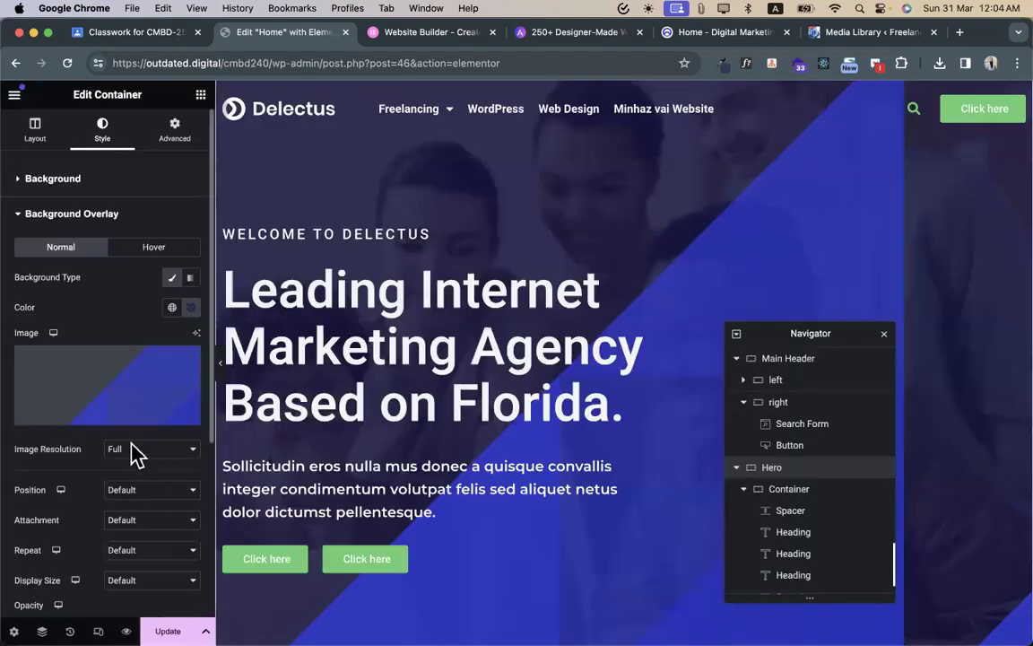
- Try the Cover display size on the Hero container's background overlay image
{"action": "scroll", "coordinate": [126, 492], "scroll_direction": "down", "scroll_amount": 3}
{"action": "scroll", "coordinate": [111, 490], "scroll_direction": "down", "scroll_amount": 1}
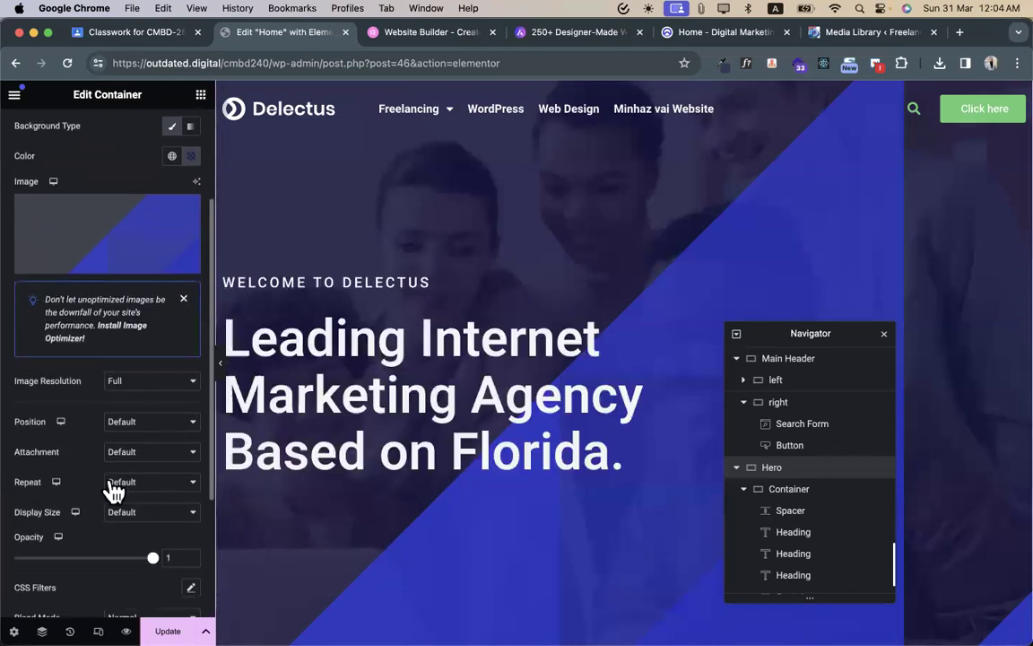
{"action": "left_click", "coordinate": [170, 516]}
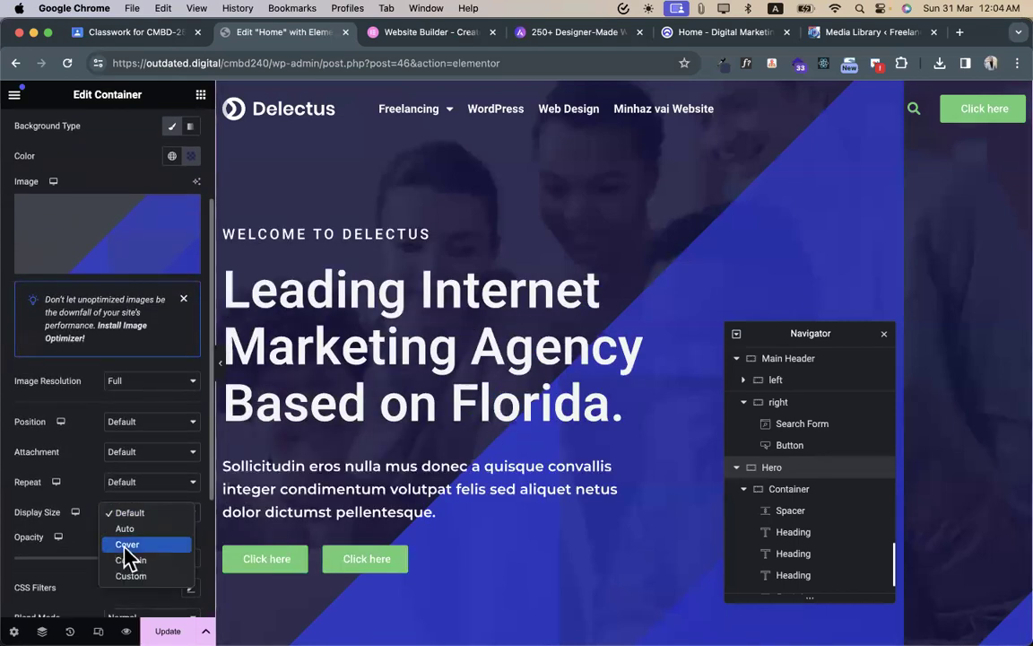
{"action": "left_click", "coordinate": [125, 545]}
{"action": "scroll", "coordinate": [374, 427], "scroll_direction": "down", "scroll_amount": 4}
{"action": "scroll", "coordinate": [374, 427], "scroll_direction": "up", "scroll_amount": 2}
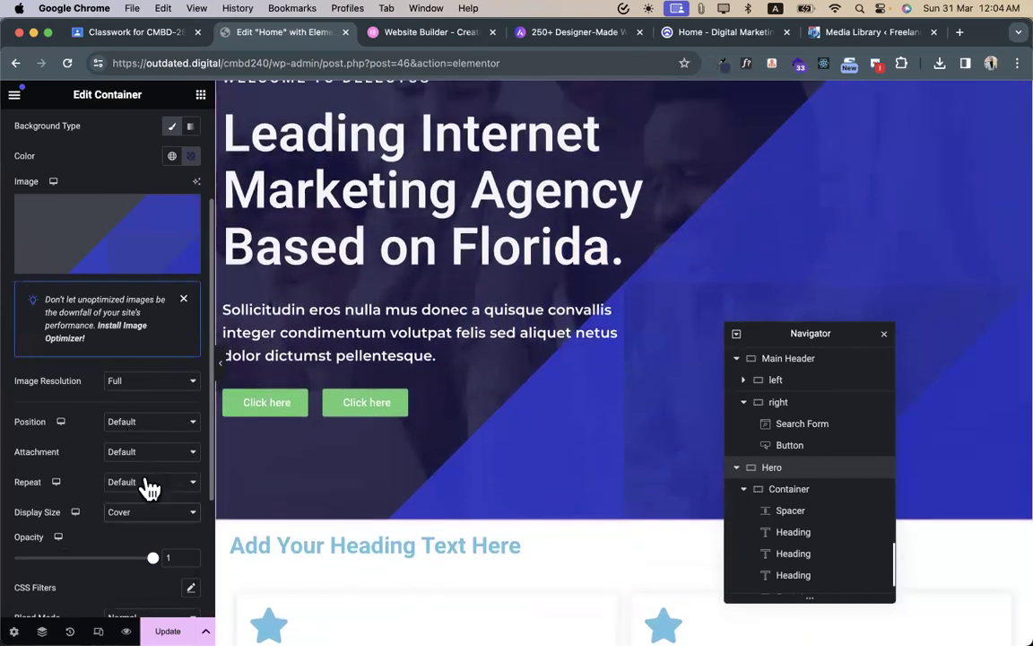
- Set the Hero overlay image's display size to Contain, its repeat to No-repeat and its position to Center Right
{"action": "left_click", "coordinate": [148, 512]}
{"action": "key", "text": "Escape"}
{"action": "left_click", "coordinate": [132, 485]}
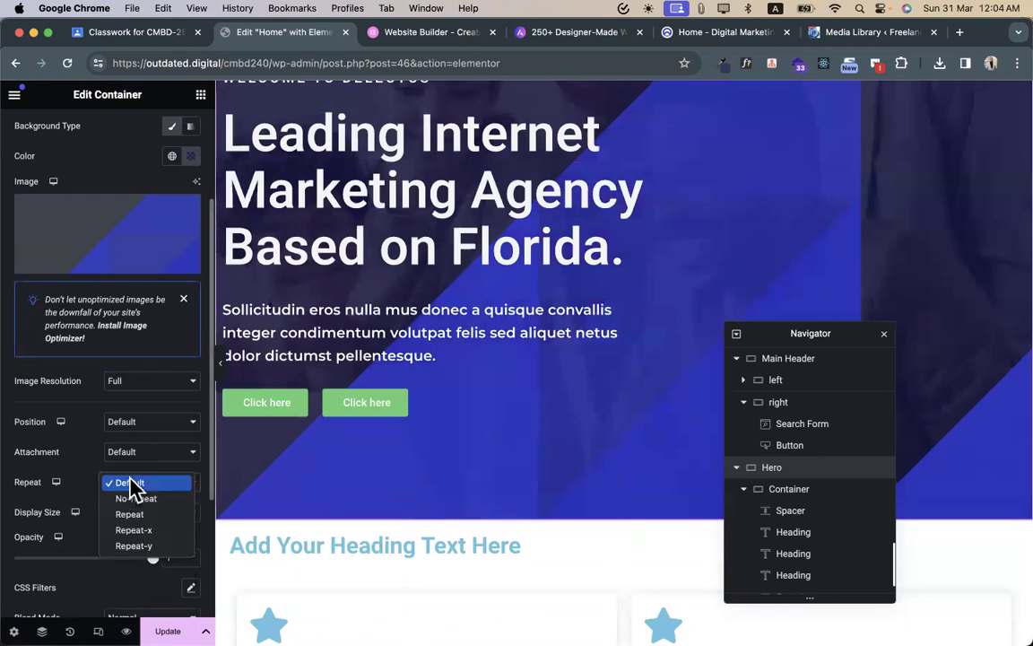
{"action": "left_click", "coordinate": [136, 499]}
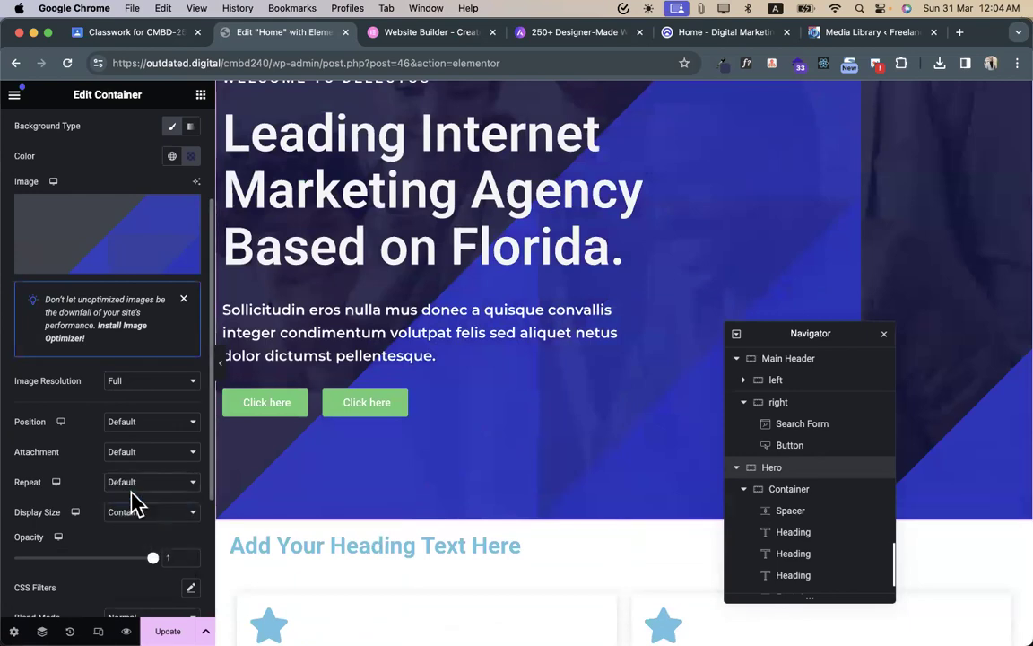
{"action": "left_click", "coordinate": [136, 428]}
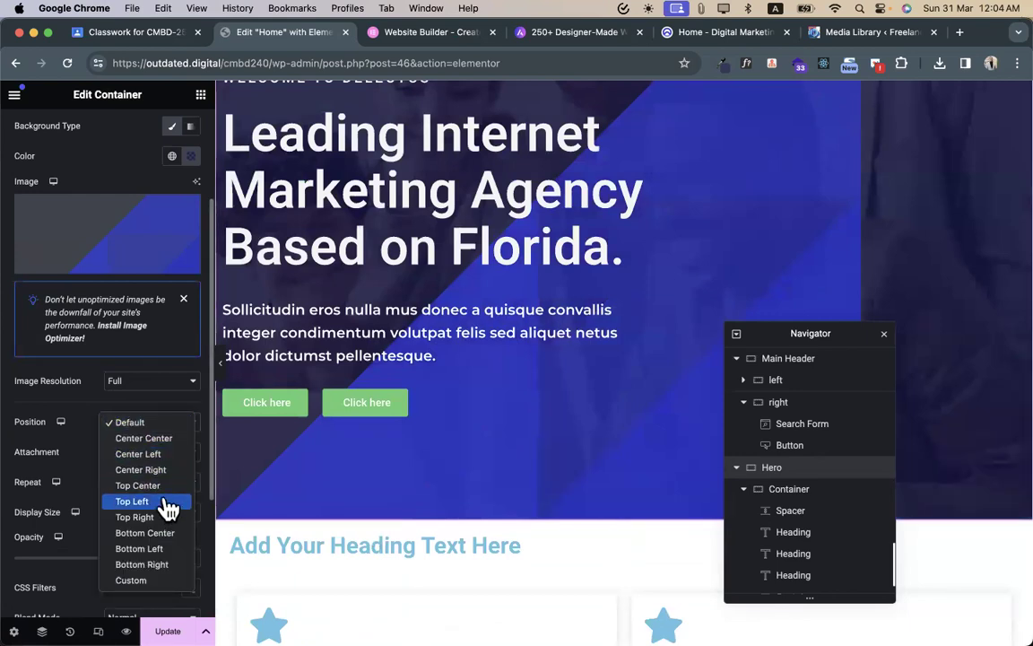
{"action": "left_click", "coordinate": [166, 470]}
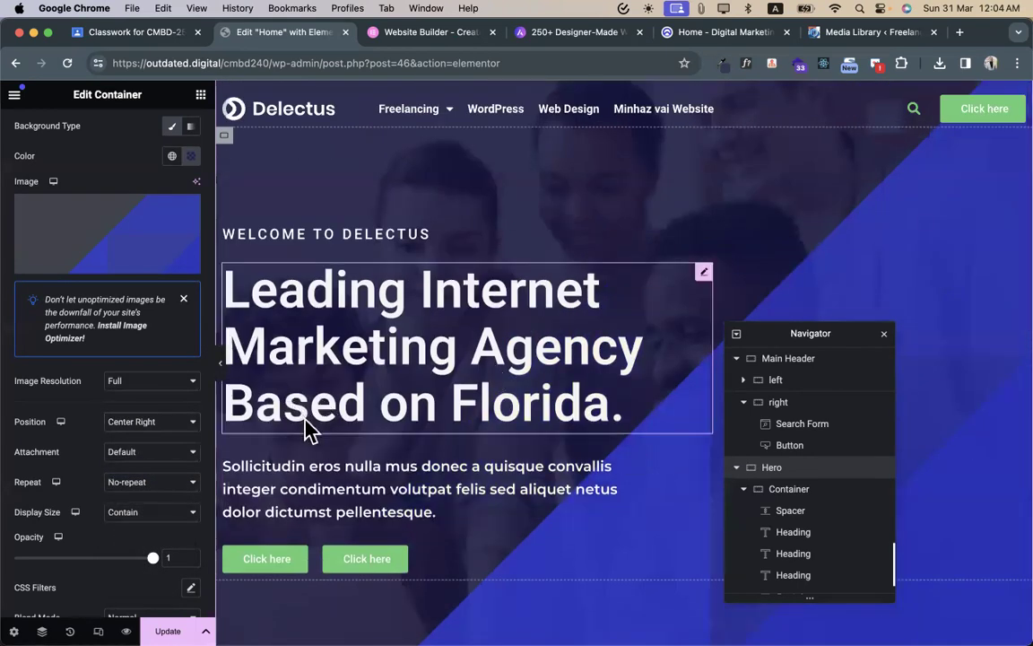
- Preview the hero at full width and compare its overlay with the hero on the Digital Marketing demo page
{"action": "left_click", "coordinate": [222, 368]}
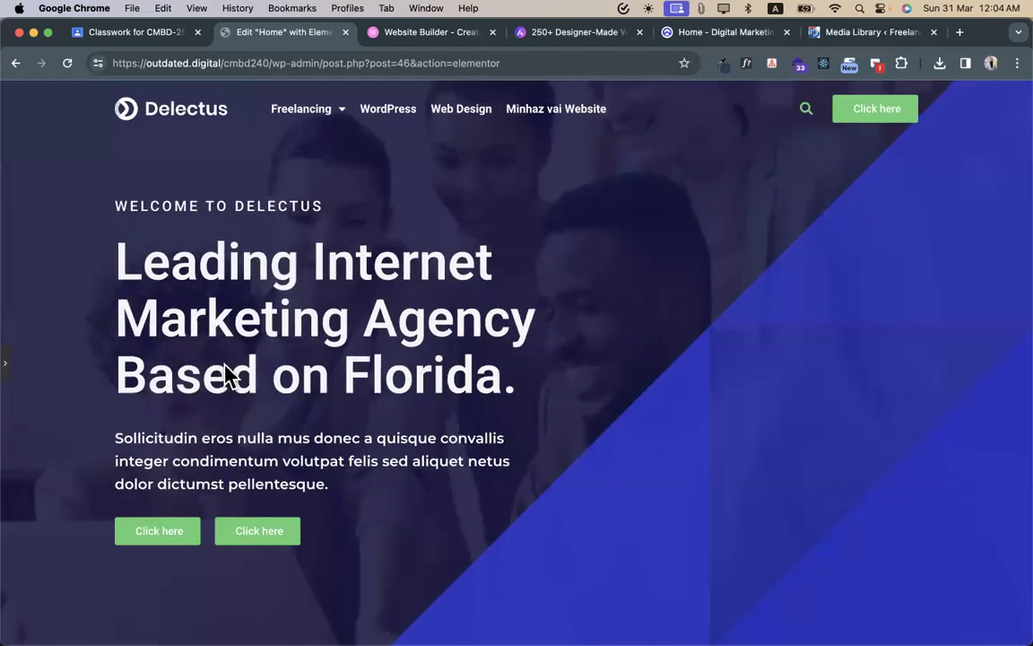
{"action": "scroll", "coordinate": [478, 394], "scroll_direction": "down", "scroll_amount": 3}
{"action": "scroll", "coordinate": [478, 395], "scroll_direction": "up", "scroll_amount": 3}
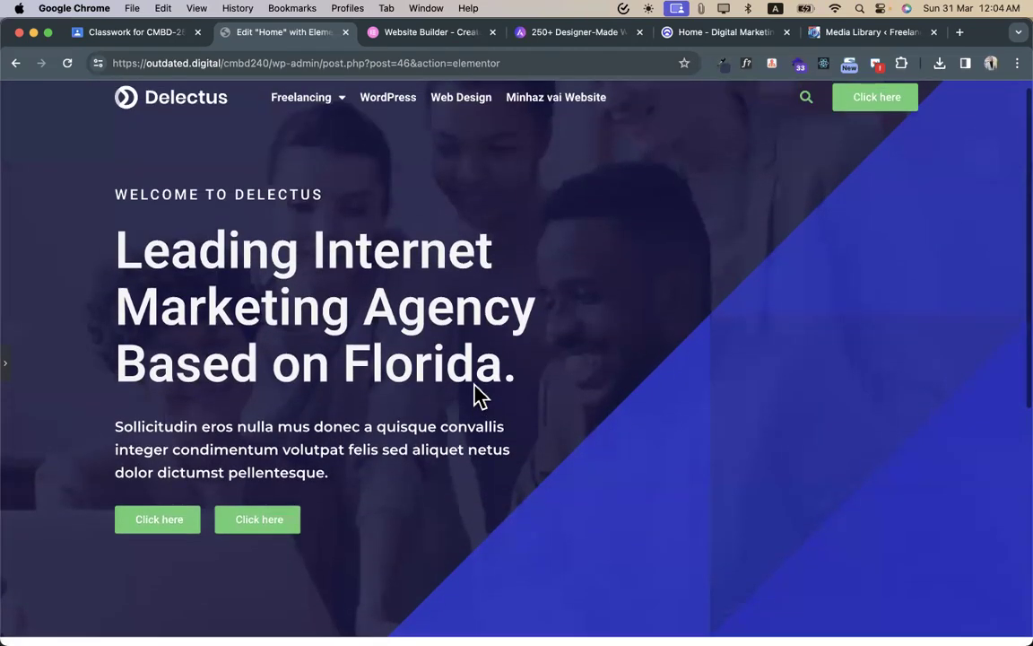
{"action": "left_click", "coordinate": [737, 34]}
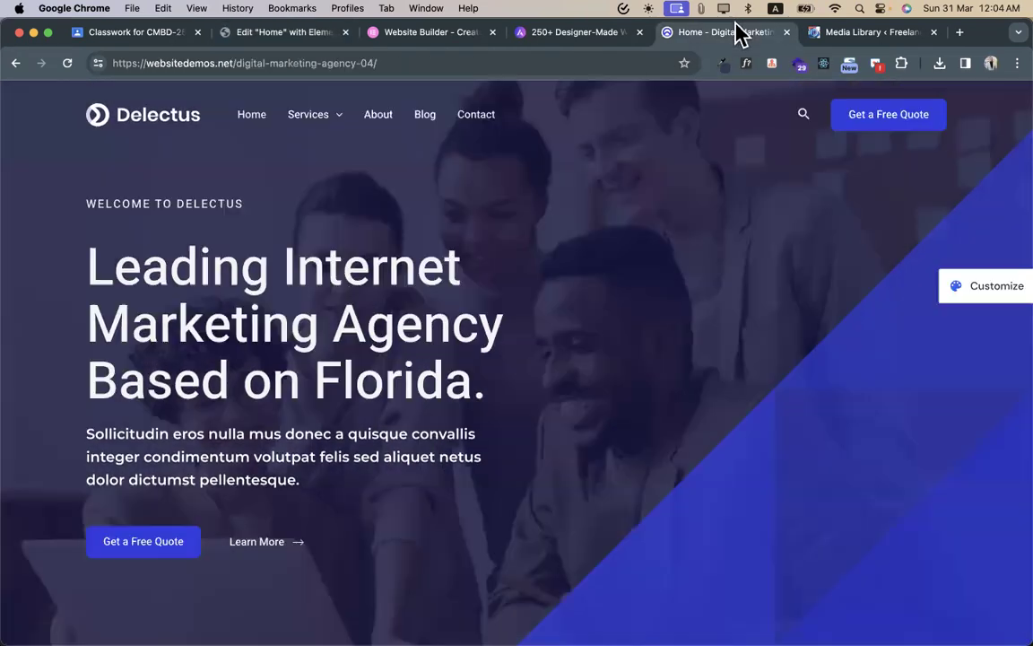
{"action": "scroll", "coordinate": [618, 238], "scroll_direction": "down", "scroll_amount": 3}
{"action": "scroll", "coordinate": [689, 286], "scroll_direction": "up", "scroll_amount": 3}
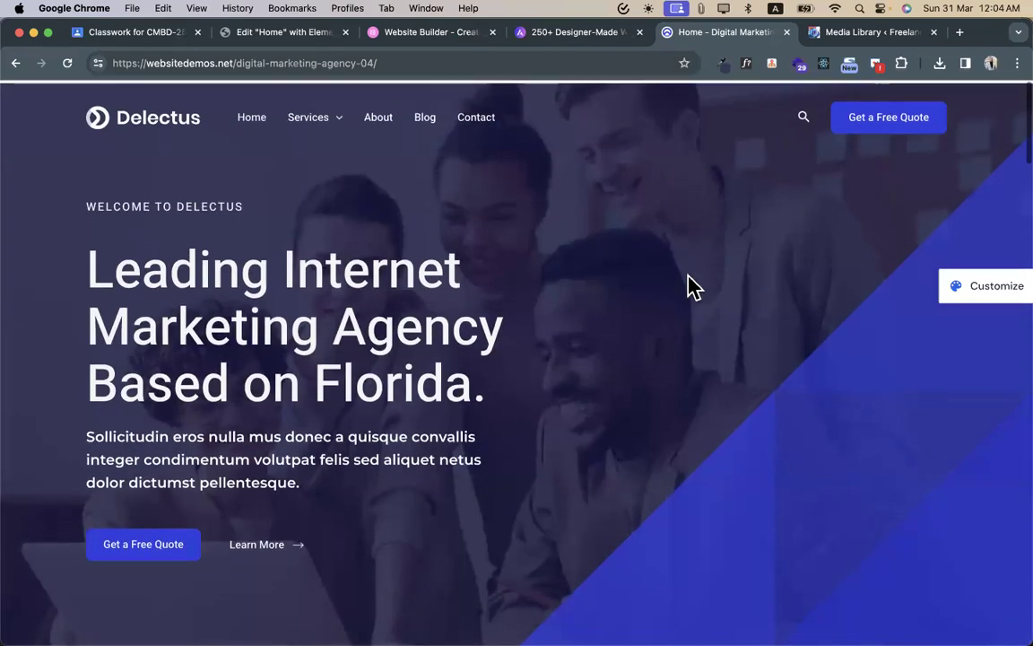
{"action": "left_click", "coordinate": [287, 32]}
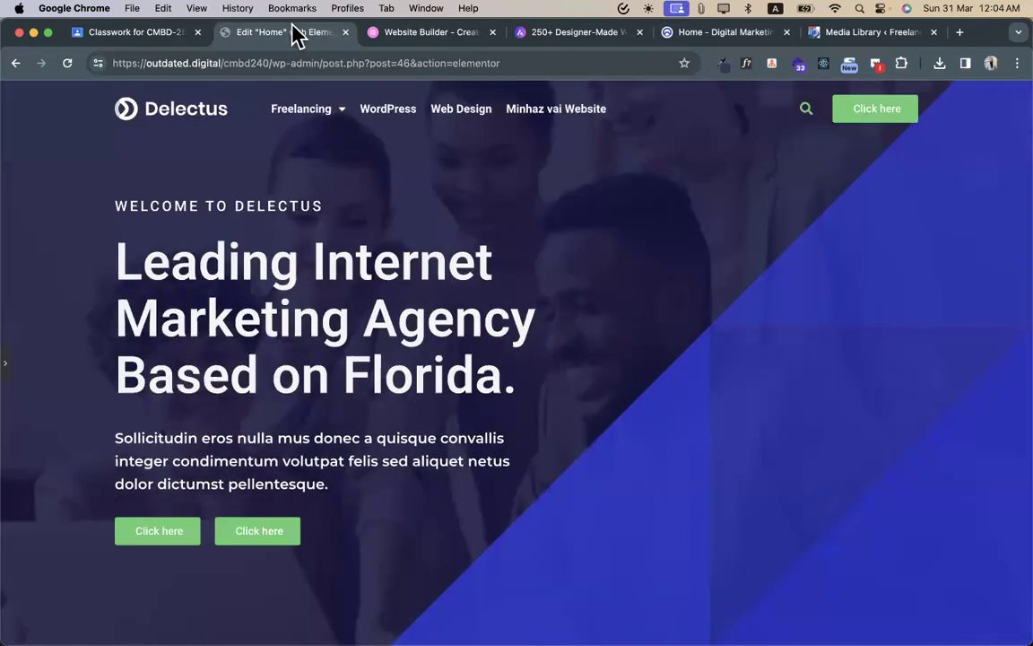
- Reopen the Hero container's settings and set the overlay image's position to Bottom Right
{"action": "left_click", "coordinate": [24, 360]}
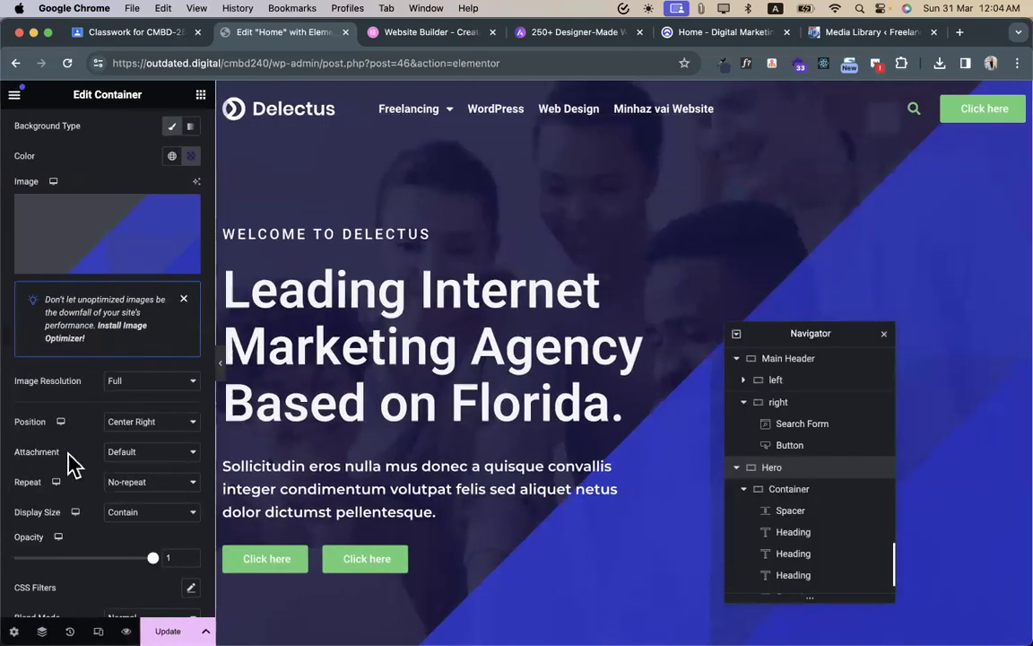
{"action": "left_click", "coordinate": [134, 429]}
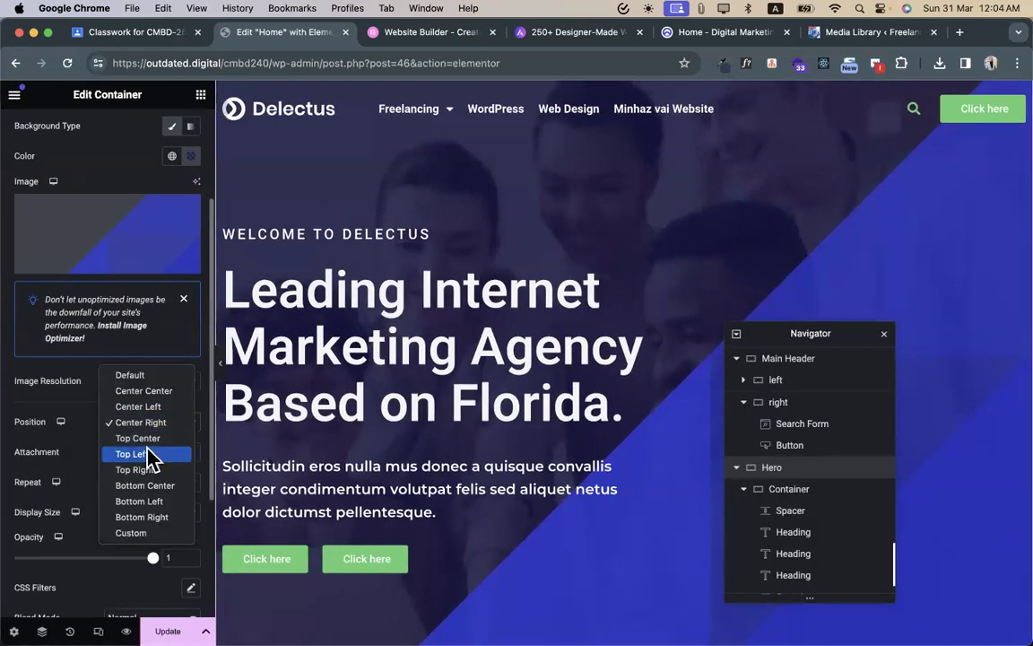
{"action": "left_click", "coordinate": [146, 486]}
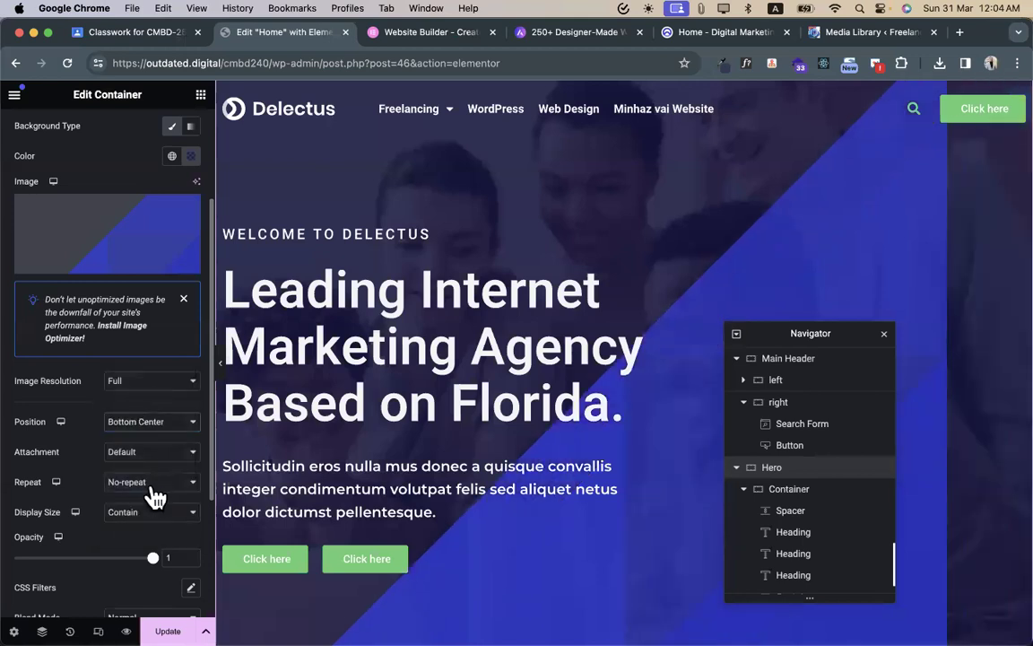
{"action": "left_click", "coordinate": [144, 435]}
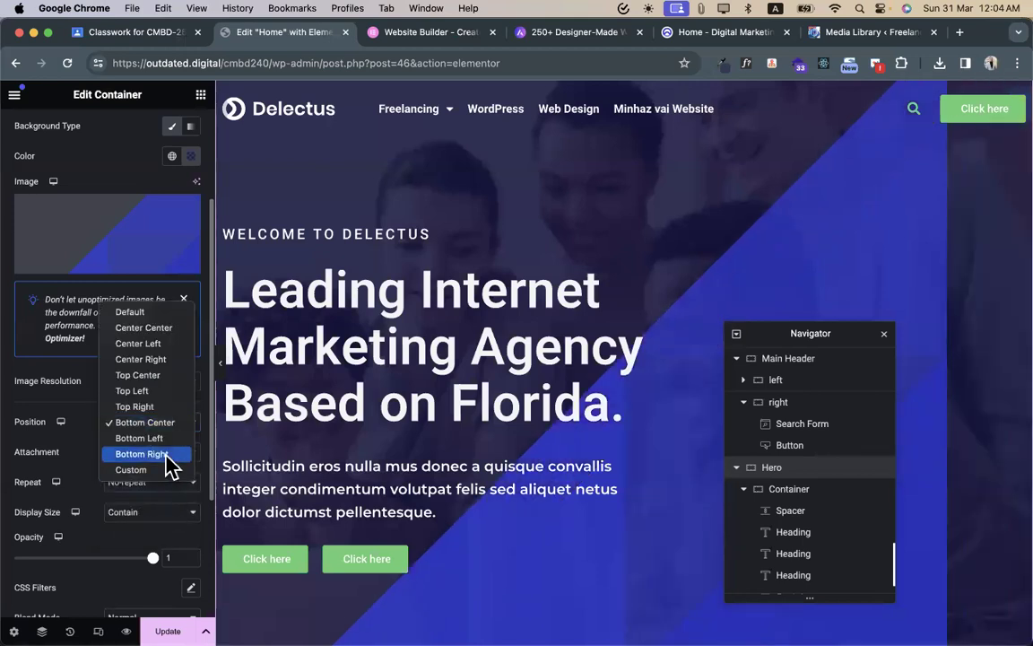
{"action": "key", "text": "Escape"}
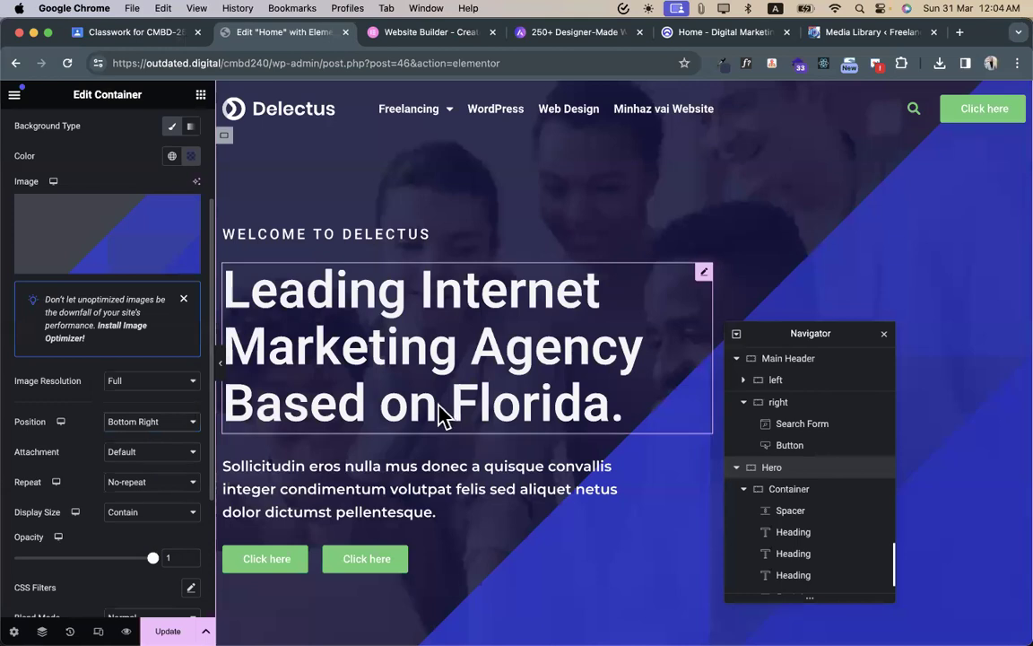
- Try the Auto and Cover display sizes on the Hero overlay image while keeping No-repeat
{"action": "left_click", "coordinate": [132, 517]}
{"action": "left_click", "coordinate": [126, 481]}
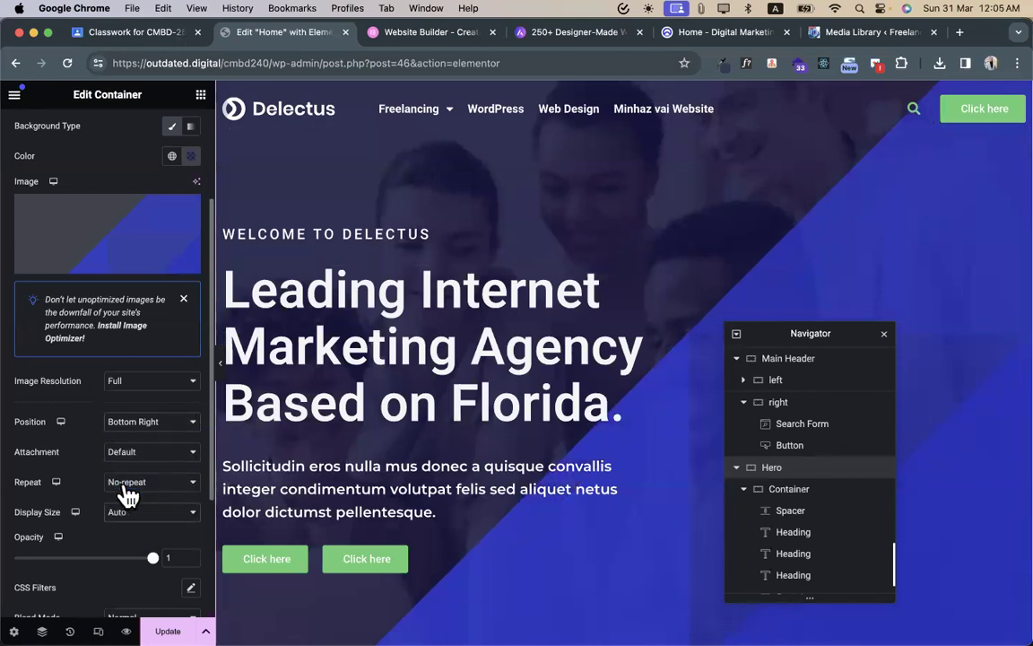
{"action": "left_click", "coordinate": [158, 485]}
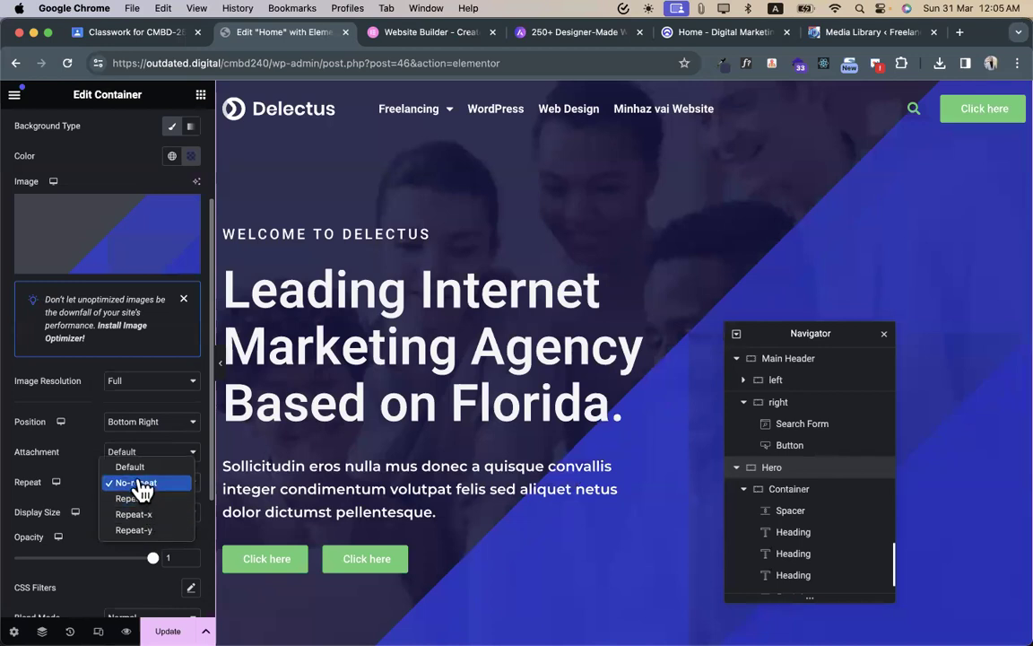
{"action": "left_click", "coordinate": [142, 486]}
{"action": "left_click", "coordinate": [164, 518]}
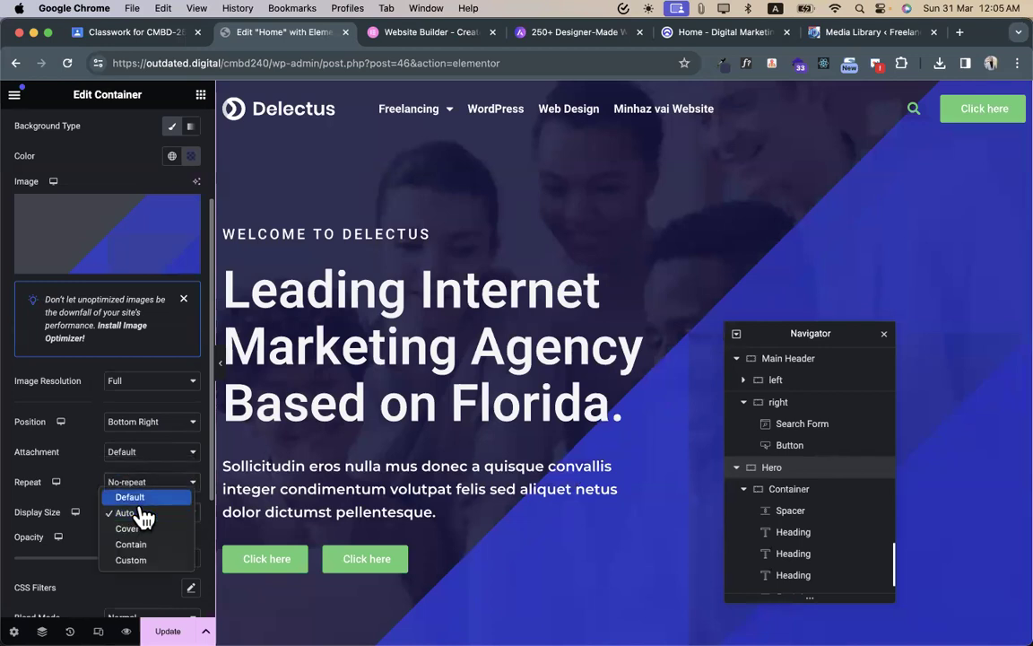
{"action": "left_click", "coordinate": [148, 528]}
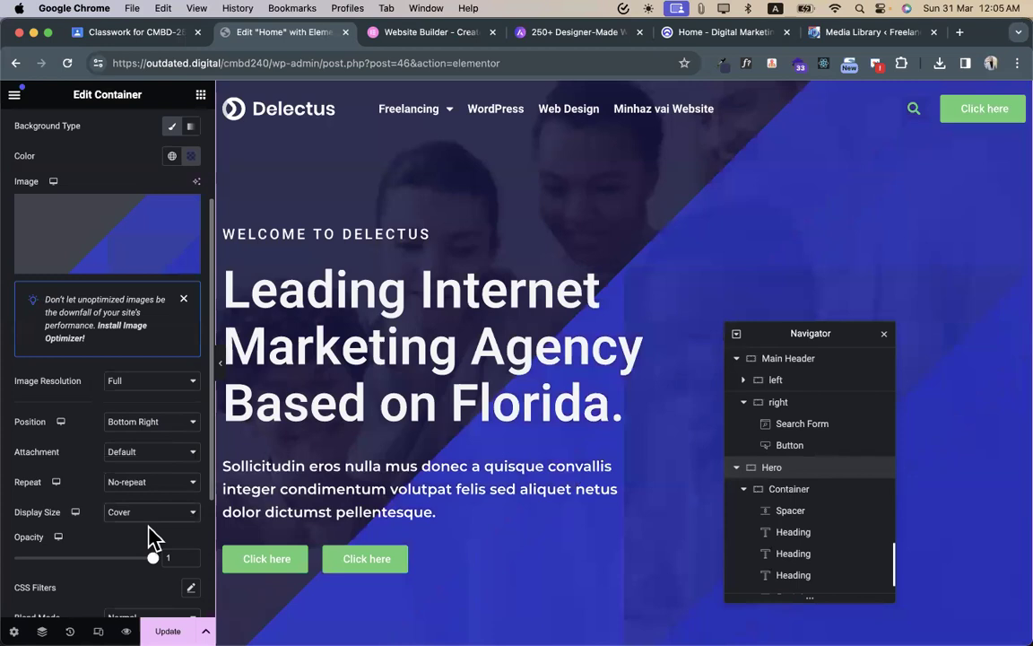
- Set the Hero overlay image's display size to Custom with a width of 68% and update the page
{"action": "left_click", "coordinate": [170, 517]}
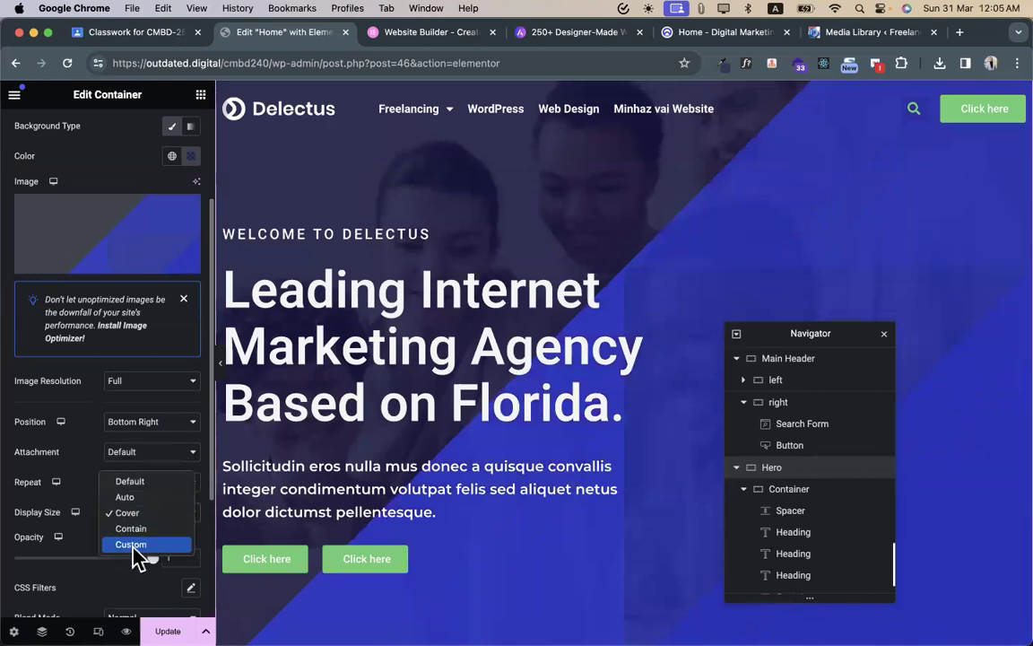
{"action": "left_click", "coordinate": [133, 545]}
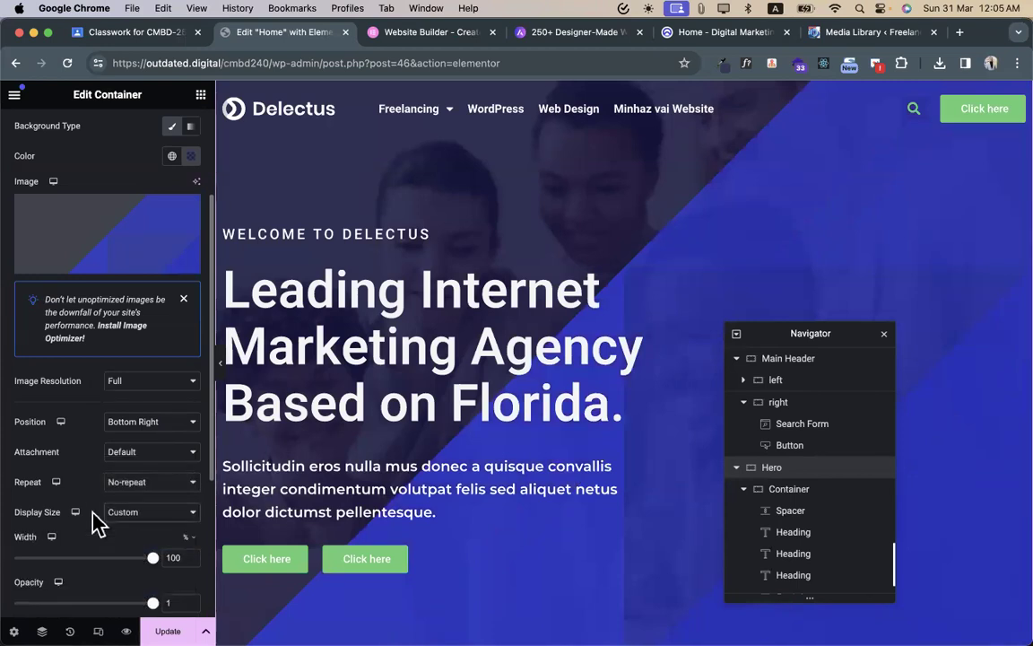
{"action": "scroll", "coordinate": [96, 525], "scroll_direction": "down", "scroll_amount": 3}
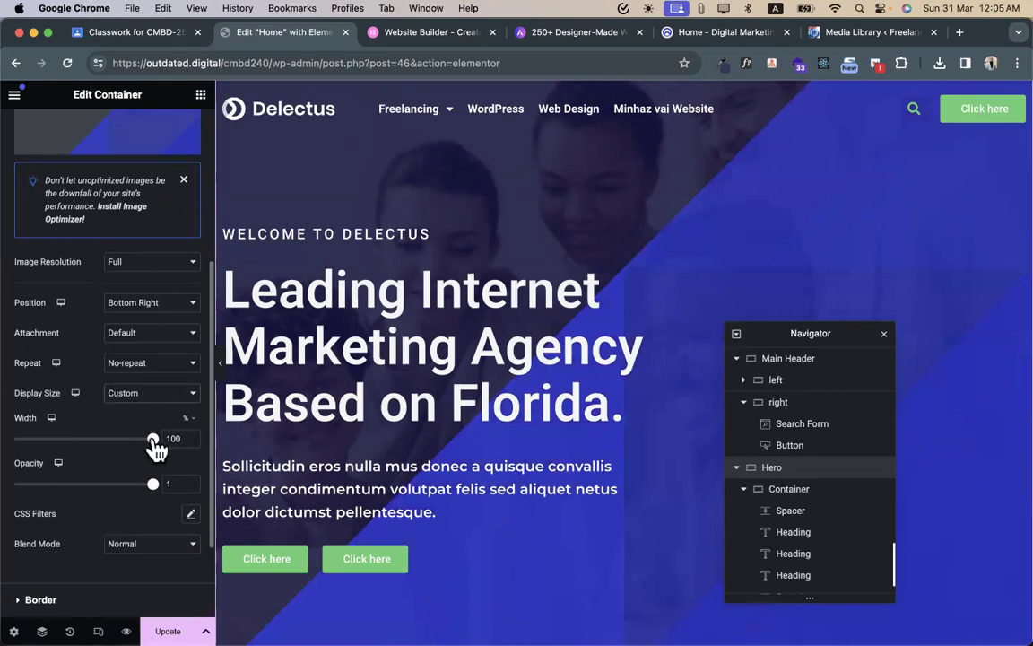
{"action": "left_click_drag", "start_coordinate": [154, 445], "coordinate": [111, 448]}
{"action": "scroll", "coordinate": [622, 426], "scroll_direction": "down", "scroll_amount": 4}
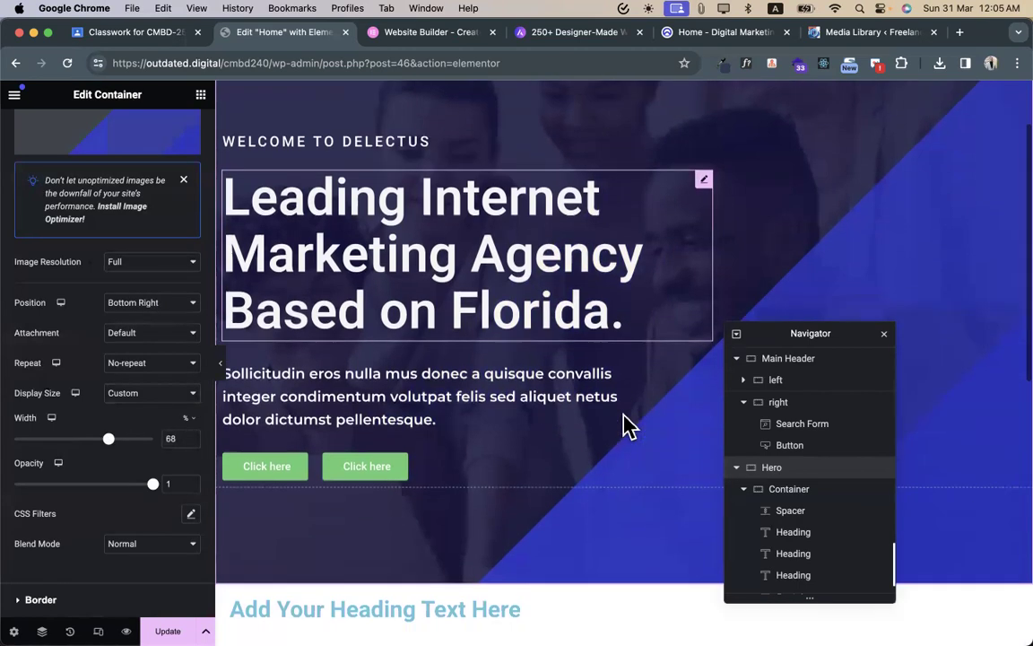
{"action": "left_click", "coordinate": [154, 484]}
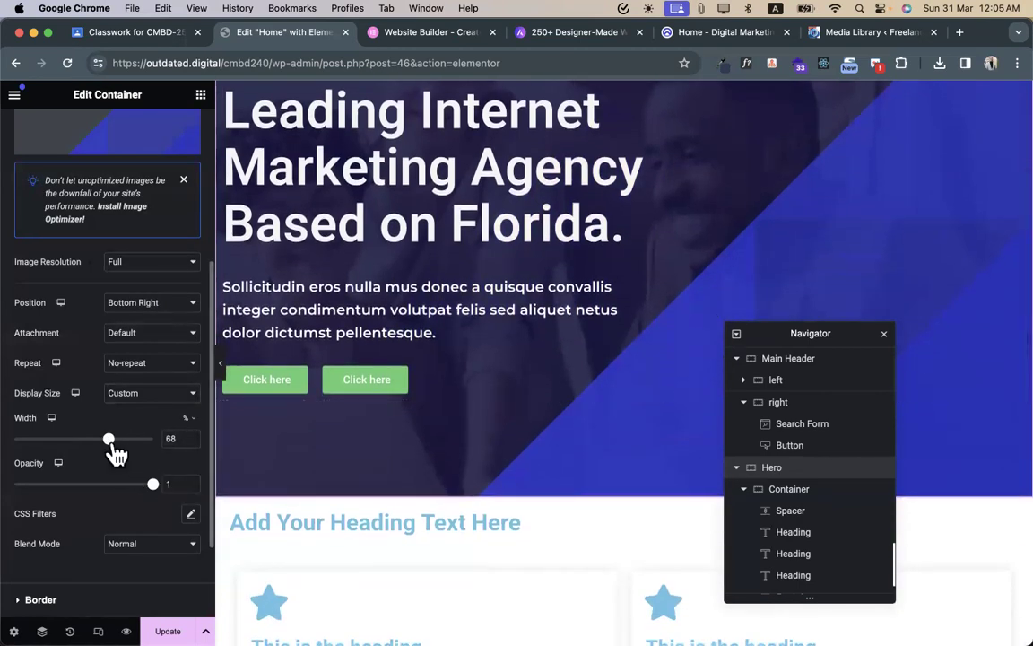
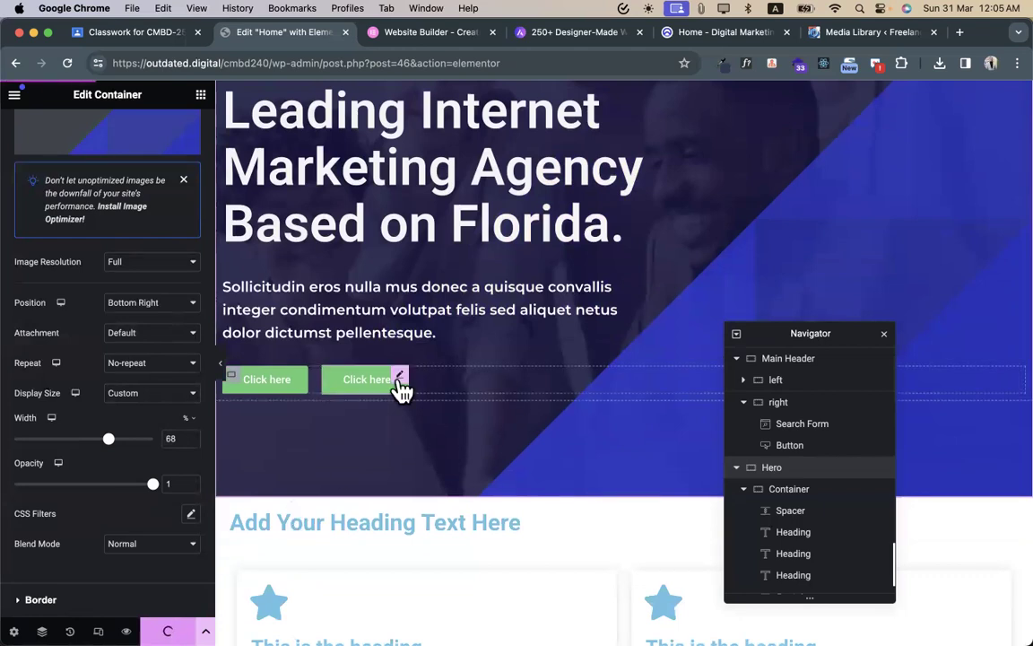
{"action": "scroll", "coordinate": [401, 387], "scroll_direction": "up", "scroll_amount": 5}
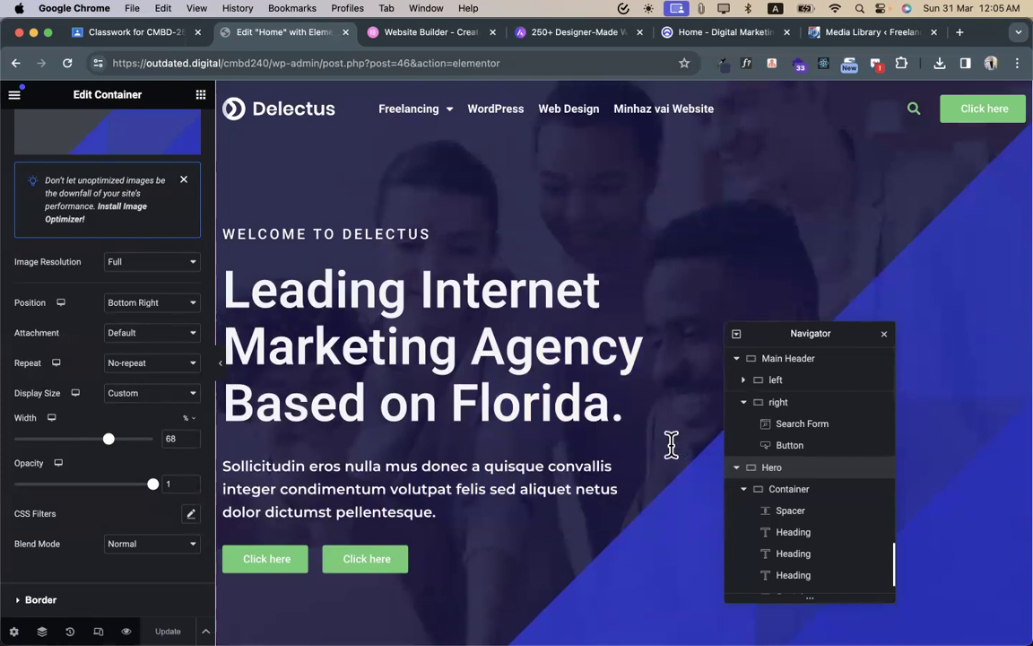
{"action": "scroll", "coordinate": [296, 462], "scroll_direction": "down", "scroll_amount": 10}
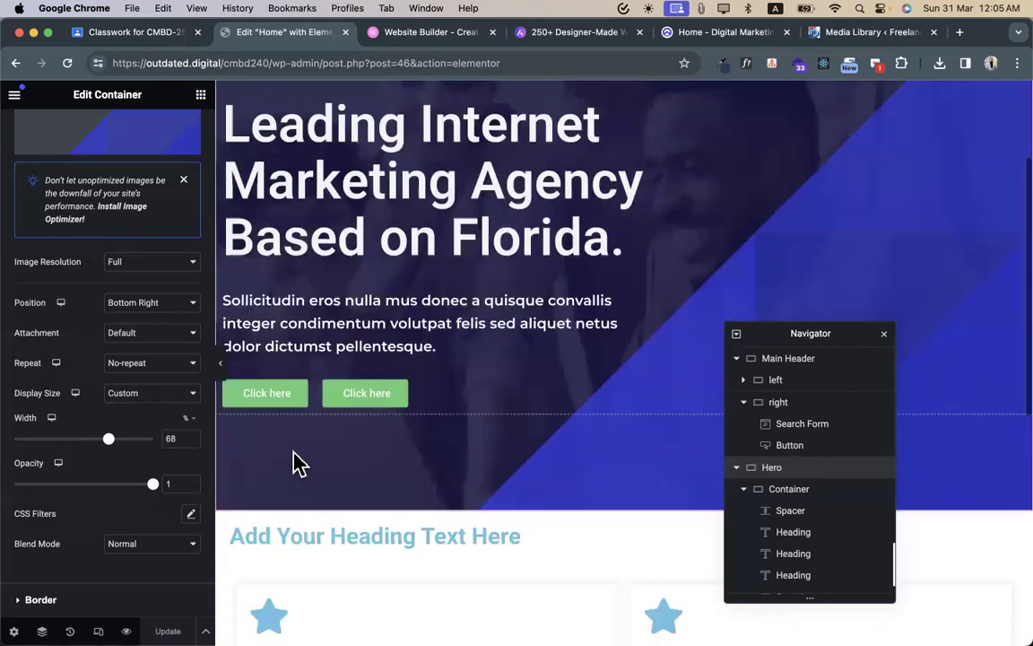
- Examine the demo page's sections below the hero, especially the client logos, review ratings box and testimonials
{"action": "left_click", "coordinate": [710, 34]}
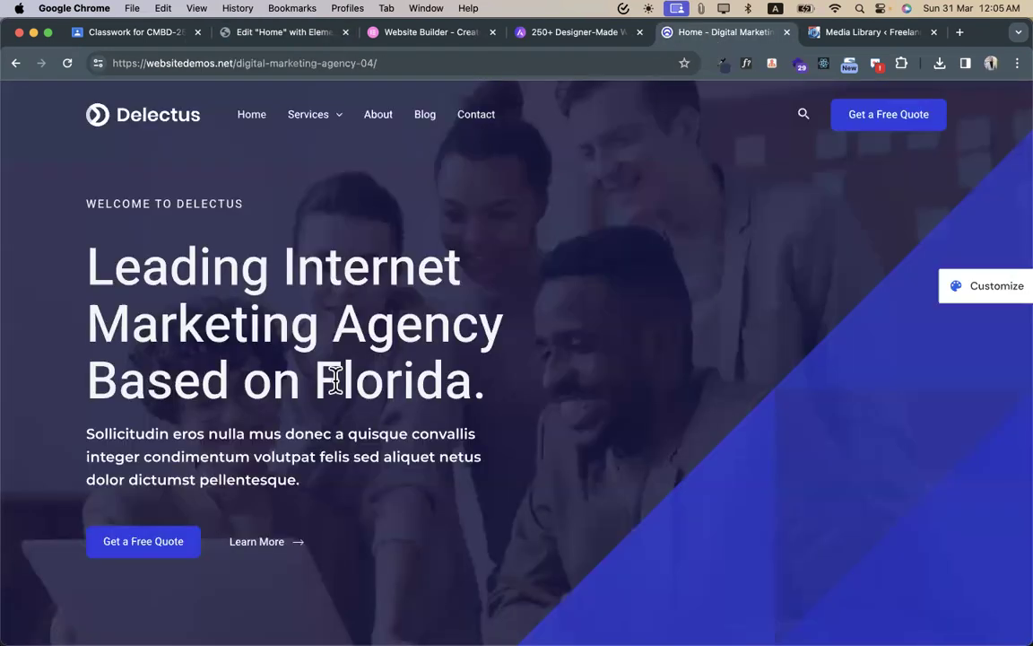
{"action": "scroll", "coordinate": [335, 375], "scroll_direction": "down", "scroll_amount": 8}
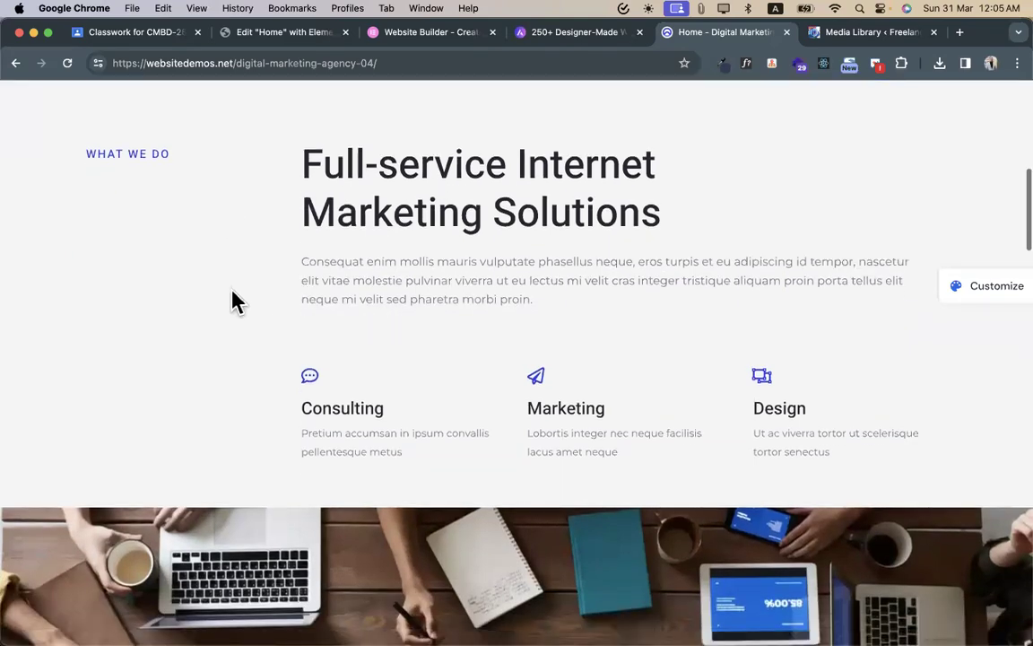
{"action": "scroll", "coordinate": [282, 392], "scroll_direction": "down", "scroll_amount": 8}
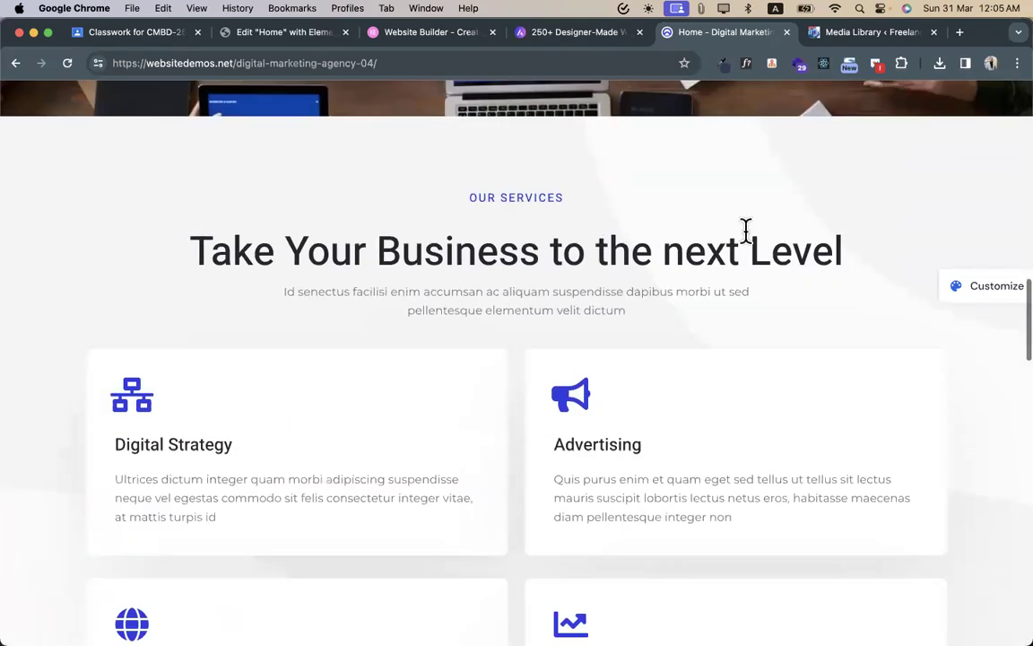
{"action": "scroll", "coordinate": [304, 242], "scroll_direction": "down", "scroll_amount": 5}
{"action": "scroll", "coordinate": [305, 251], "scroll_direction": "down", "scroll_amount": 10}
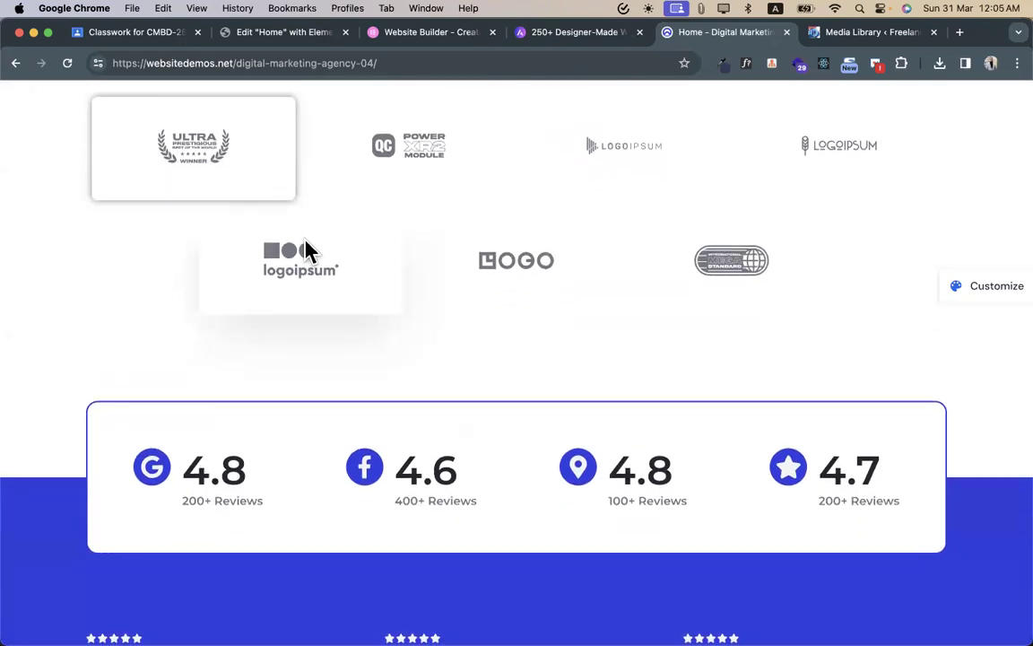
{"action": "scroll", "coordinate": [427, 185], "scroll_direction": "down", "scroll_amount": 5}
{"action": "scroll", "coordinate": [221, 162], "scroll_direction": "up", "scroll_amount": 2}
{"action": "left_click_drag", "start_coordinate": [150, 224], "coordinate": [681, 238]}
{"action": "left_click", "coordinate": [448, 278]}
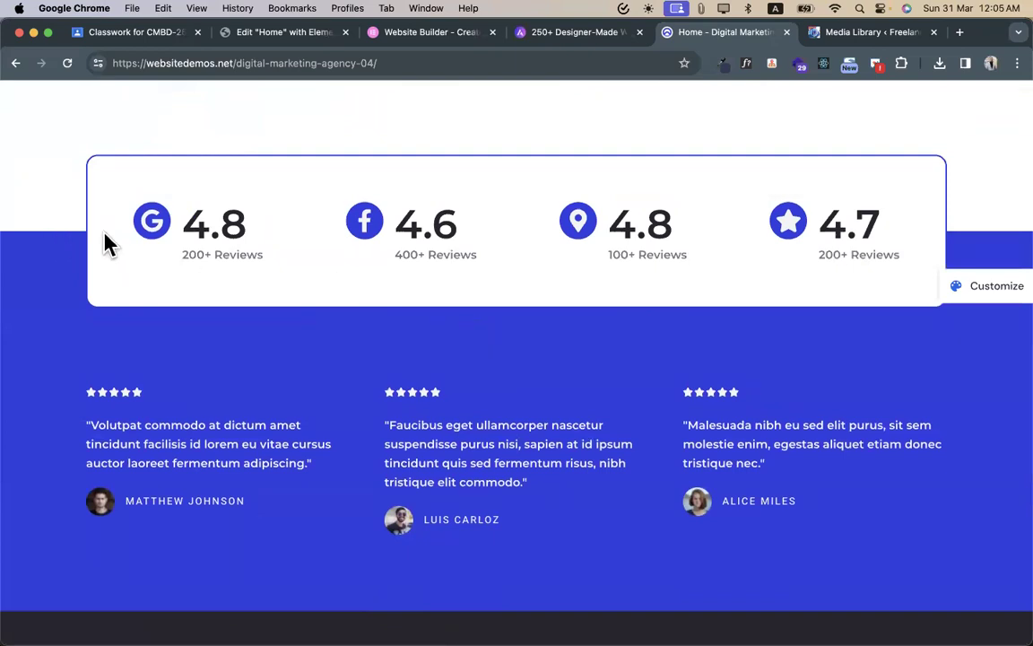
{"action": "scroll", "coordinate": [105, 244], "scroll_direction": "up", "scroll_amount": 1}
{"action": "scroll", "coordinate": [108, 243], "scroll_direction": "down", "scroll_amount": 1}
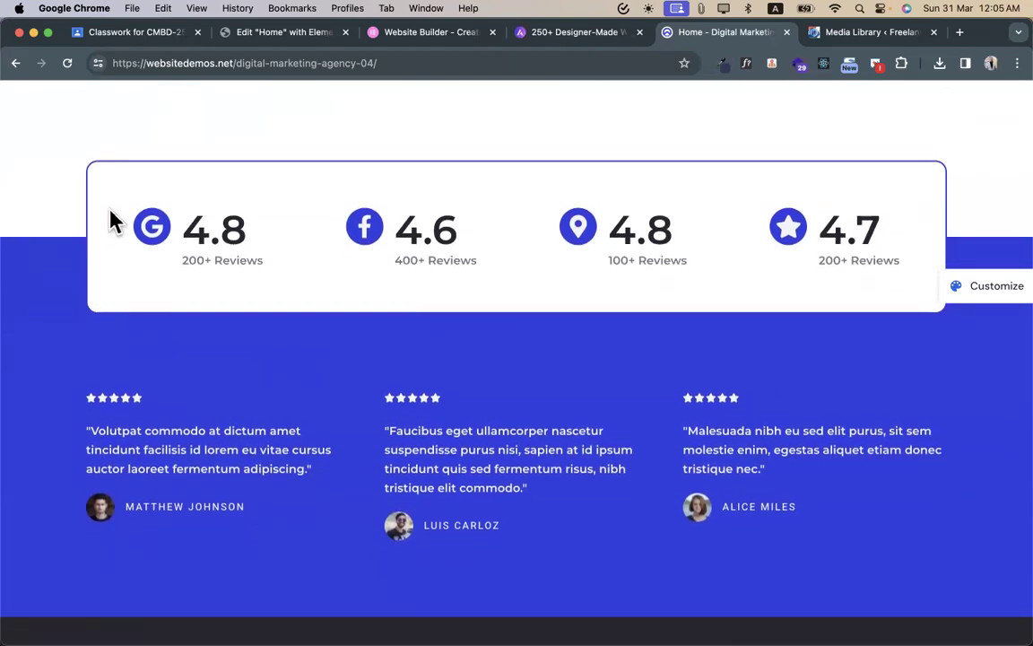
- Examine the demo page's dark contact section and its four-column footer, including how they follow the testimonials
{"action": "scroll", "coordinate": [126, 309], "scroll_direction": "down", "scroll_amount": 5}
{"action": "scroll", "coordinate": [453, 166], "scroll_direction": "down", "scroll_amount": 5}
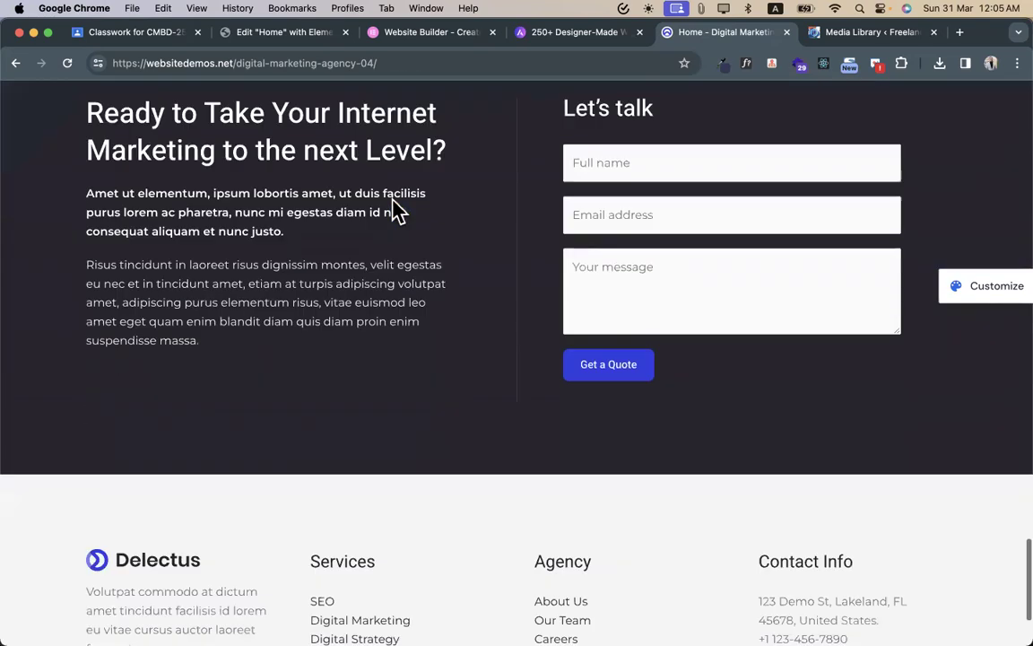
{"action": "scroll", "coordinate": [433, 277], "scroll_direction": "down", "scroll_amount": 1}
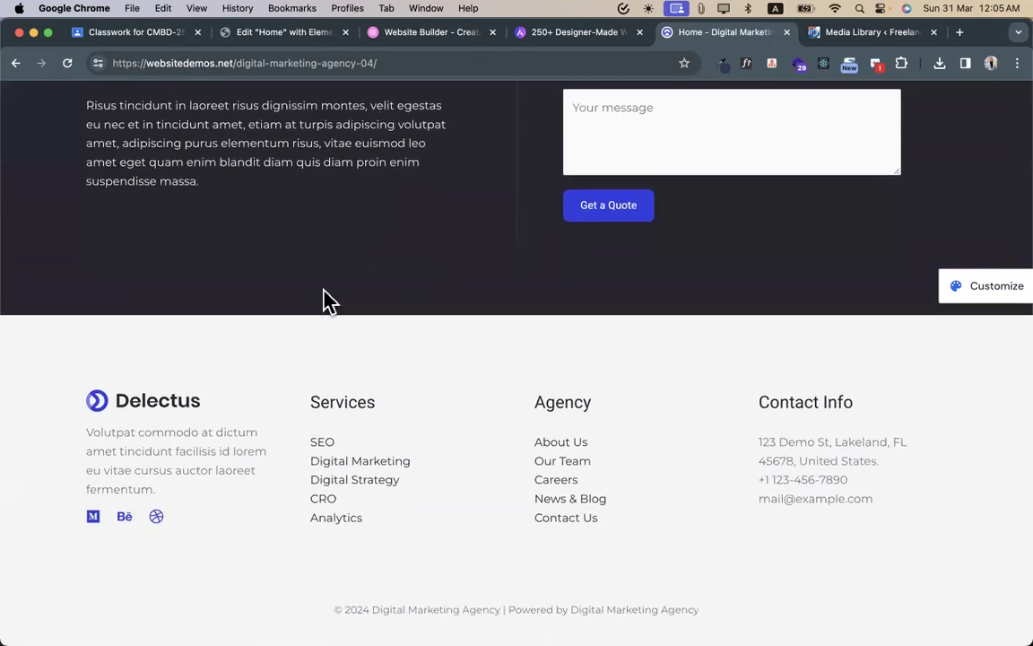
{"action": "scroll", "coordinate": [324, 295], "scroll_direction": "up", "scroll_amount": 5}
{"action": "scroll", "coordinate": [328, 298], "scroll_direction": "down", "scroll_amount": 5}
{"action": "scroll", "coordinate": [260, 493], "scroll_direction": "up", "scroll_amount": 3}
{"action": "scroll", "coordinate": [135, 529], "scroll_direction": "down", "scroll_amount": 2}
{"action": "scroll", "coordinate": [222, 471], "scroll_direction": "up", "scroll_amount": 15}
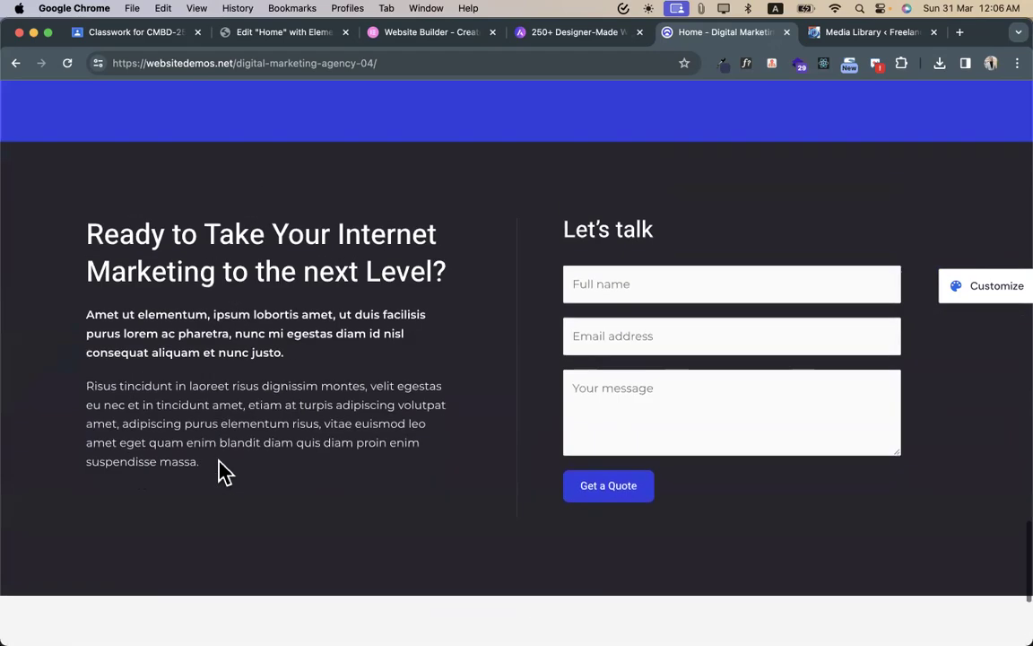
{"action": "scroll", "coordinate": [223, 471], "scroll_direction": "up", "scroll_amount": 8}
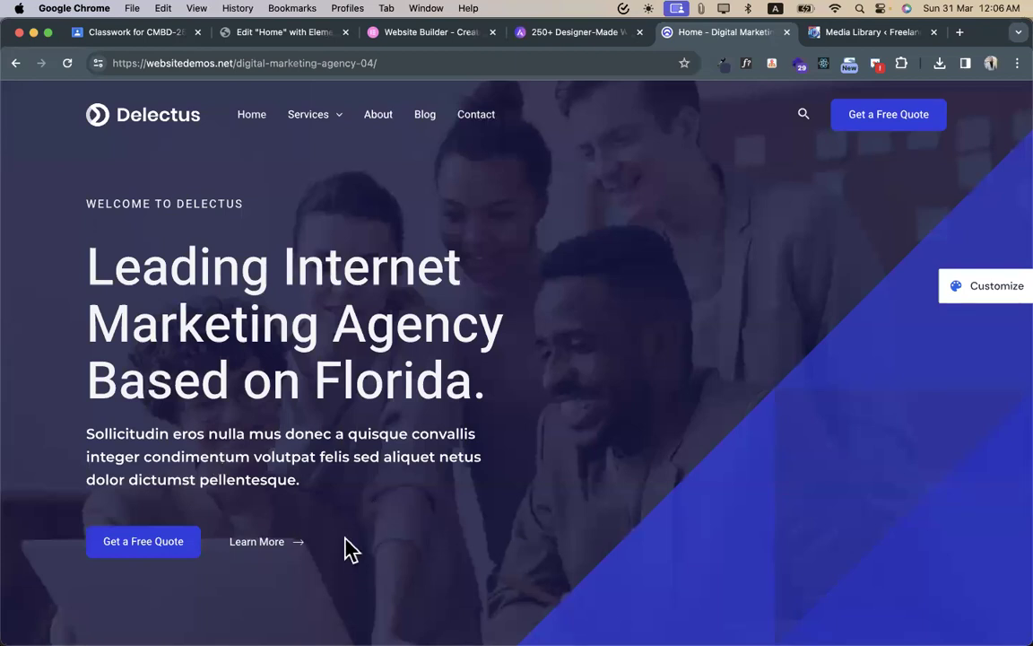
- Compare the header on the demo site's Home and About pages with the page being built in the editor
{"action": "left_click", "coordinate": [278, 34]}
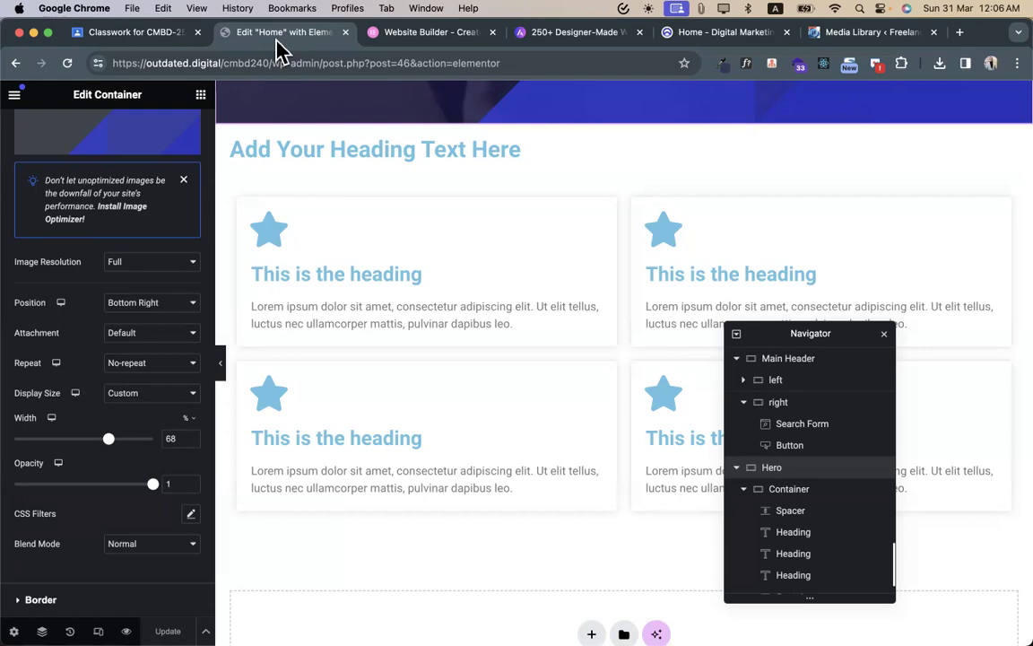
{"action": "left_click", "coordinate": [726, 32]}
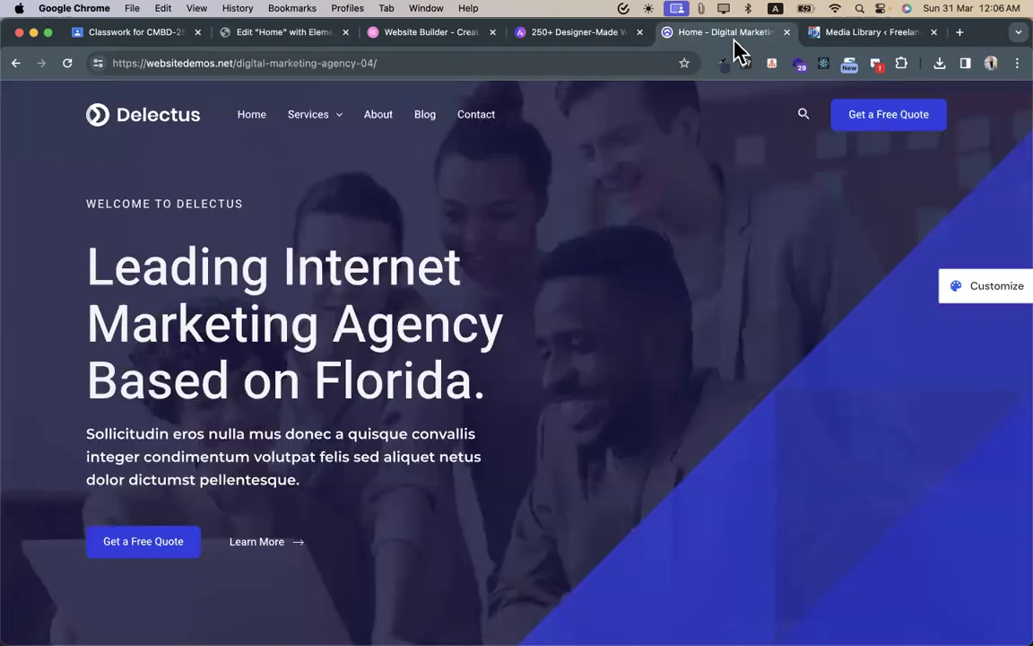
{"action": "scroll", "coordinate": [292, 234], "scroll_direction": "down", "scroll_amount": 20}
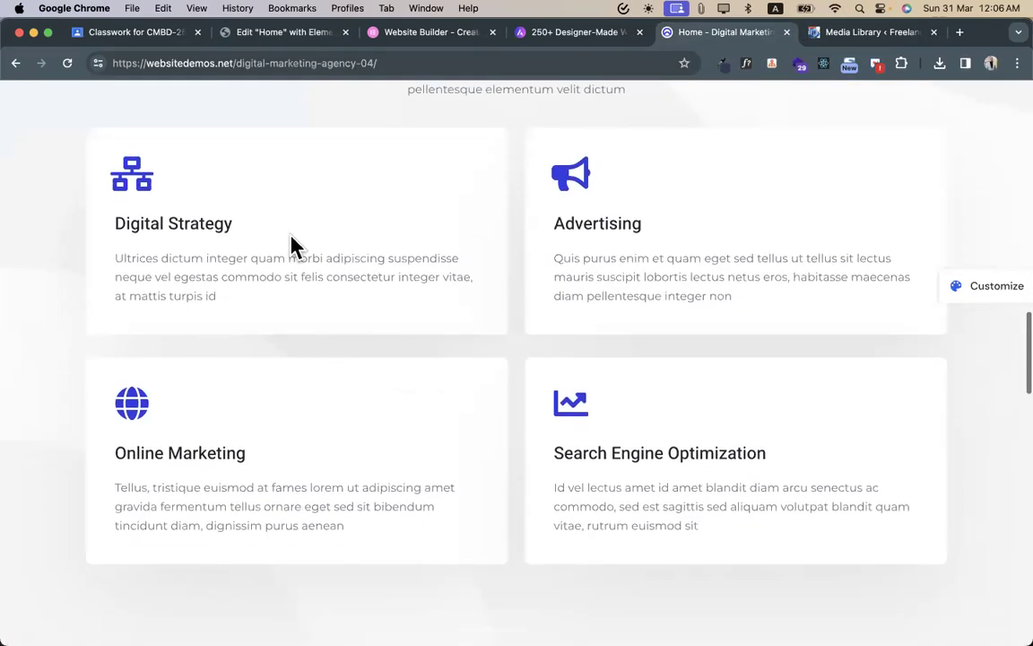
{"action": "scroll", "coordinate": [292, 243], "scroll_direction": "down", "scroll_amount": 3}
{"action": "scroll", "coordinate": [292, 244], "scroll_direction": "up", "scroll_amount": 20}
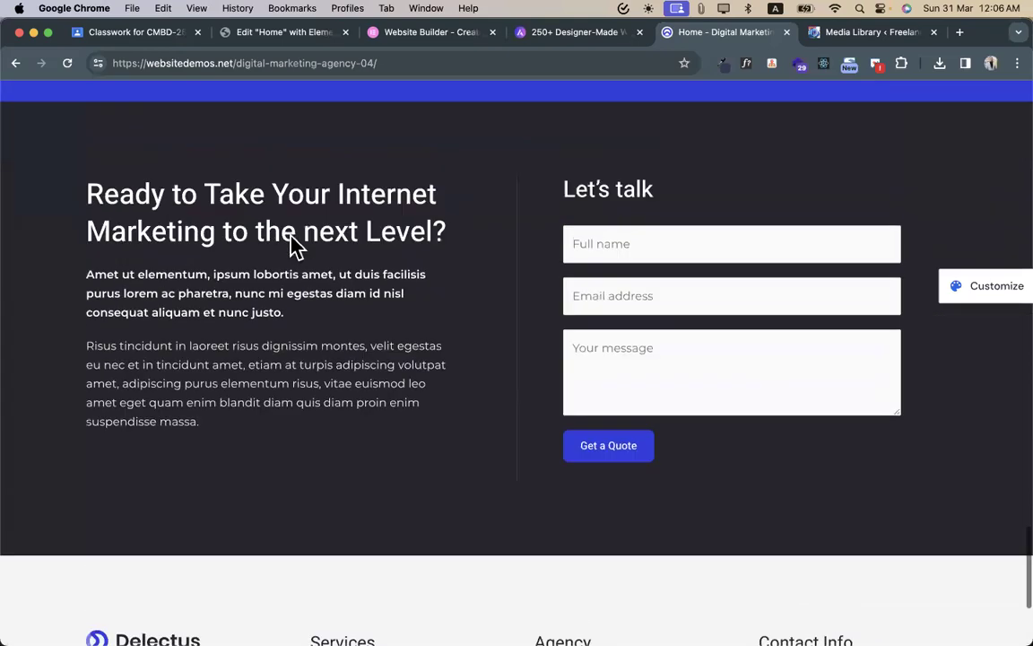
{"action": "scroll", "coordinate": [291, 242], "scroll_direction": "up", "scroll_amount": 10}
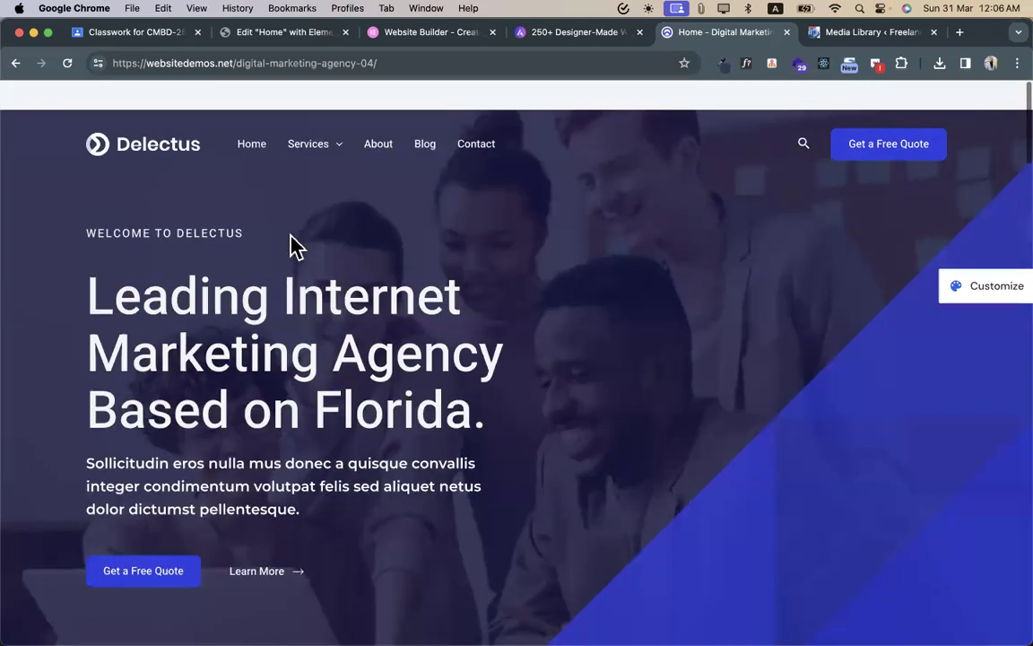
{"action": "mouse_move", "coordinate": [309, 114]}
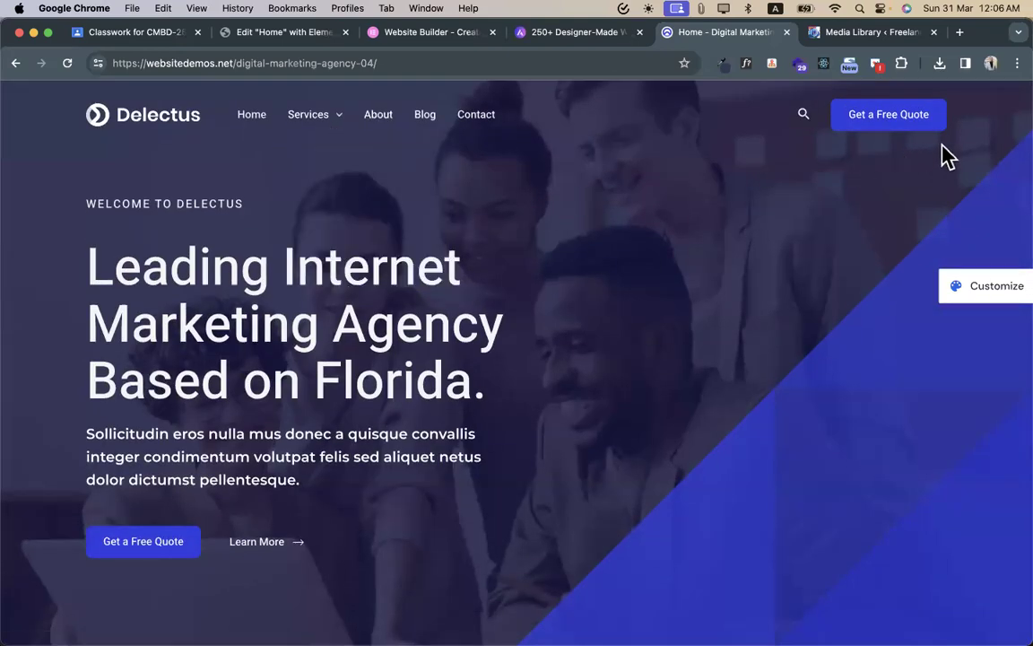
{"action": "left_click", "coordinate": [382, 114]}
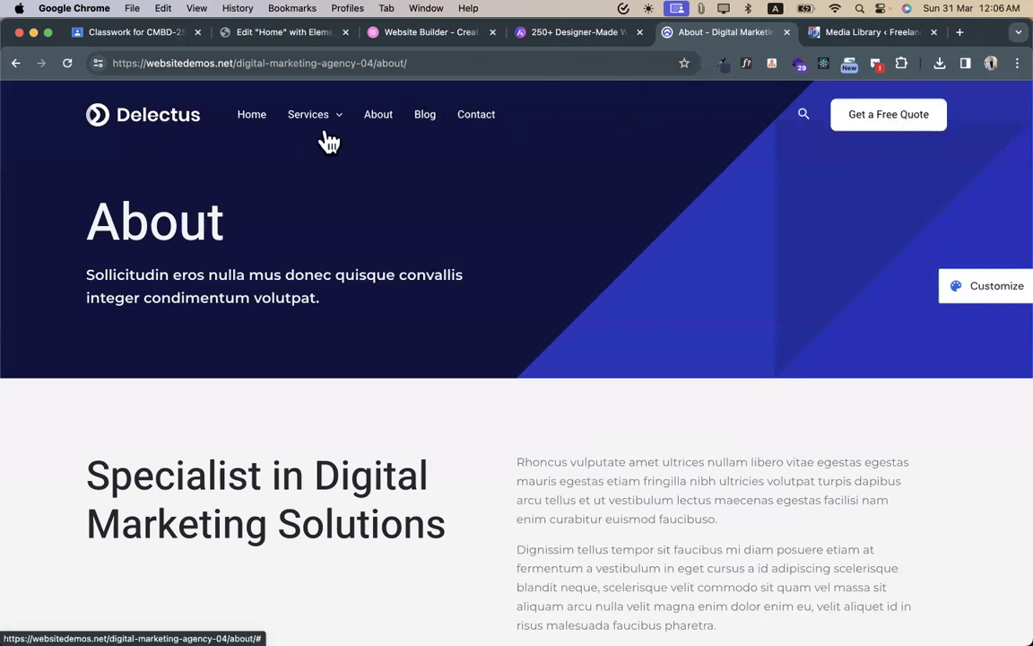
{"action": "left_click", "coordinate": [273, 36]}
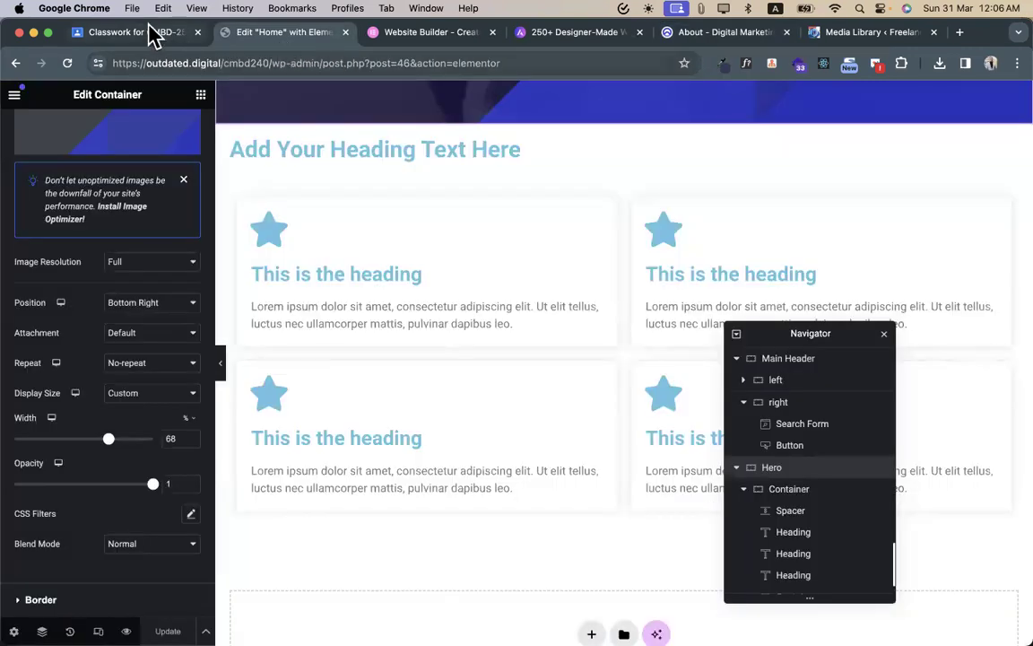
{"action": "left_click", "coordinate": [722, 35]}
- Save the Home page's Main Header container to the Elementor library as a template named "header"
{"action": "left_click", "coordinate": [269, 36]}
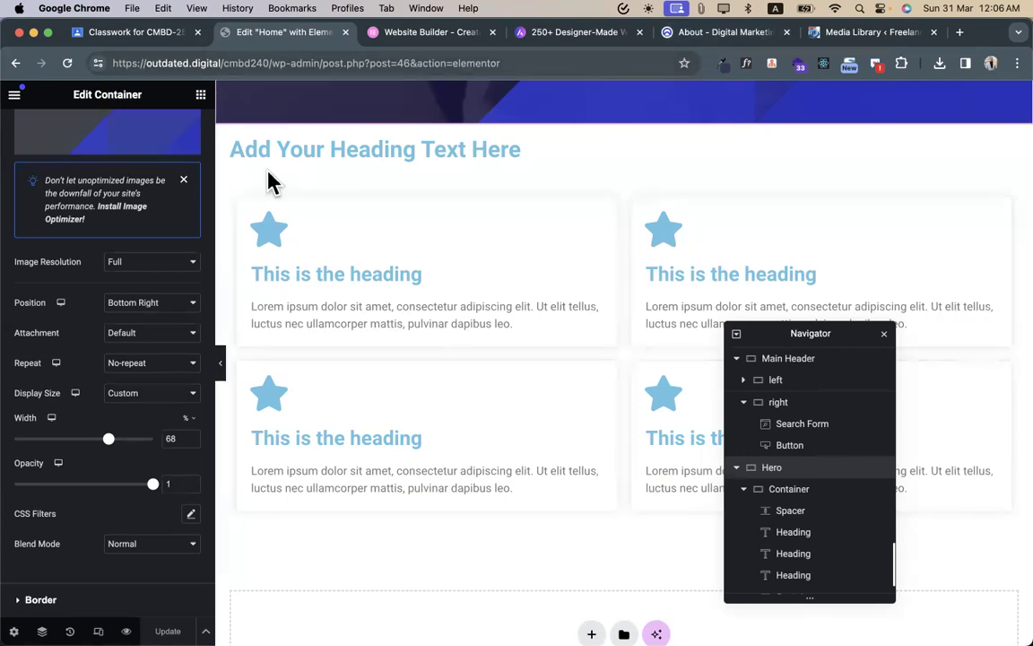
{"action": "scroll", "coordinate": [296, 185], "scroll_direction": "up", "scroll_amount": 10}
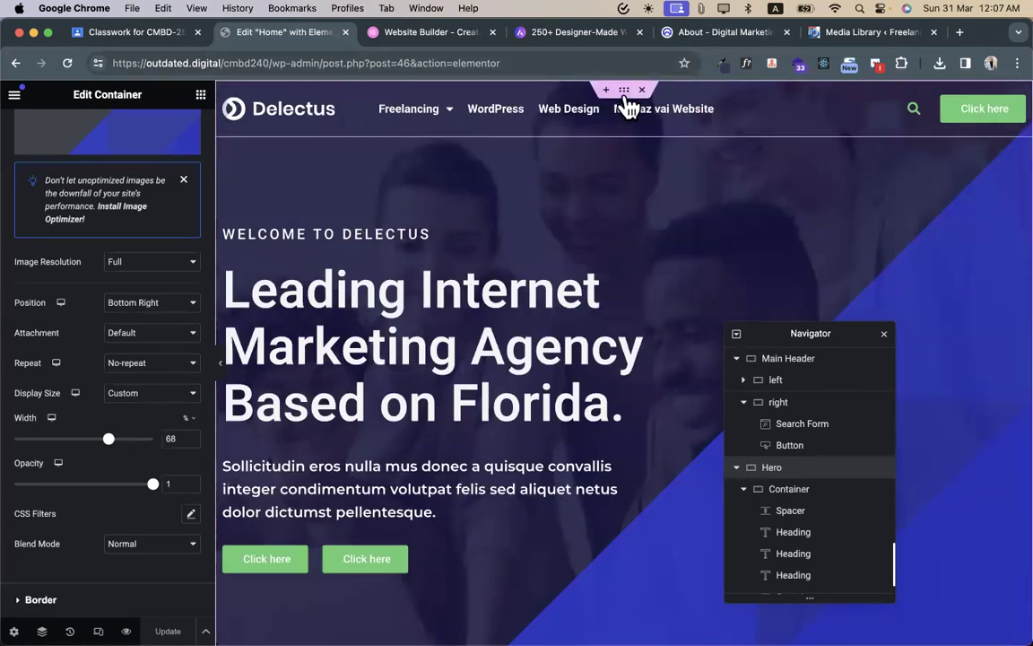
{"action": "left_click", "coordinate": [629, 107]}
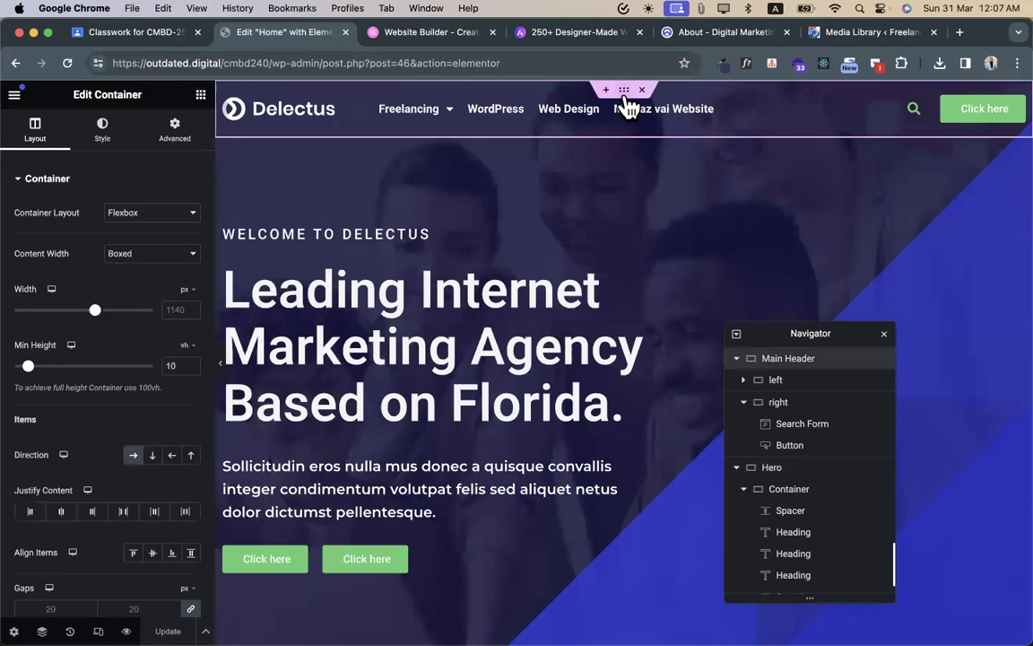
{"action": "left_click", "coordinate": [106, 143]}
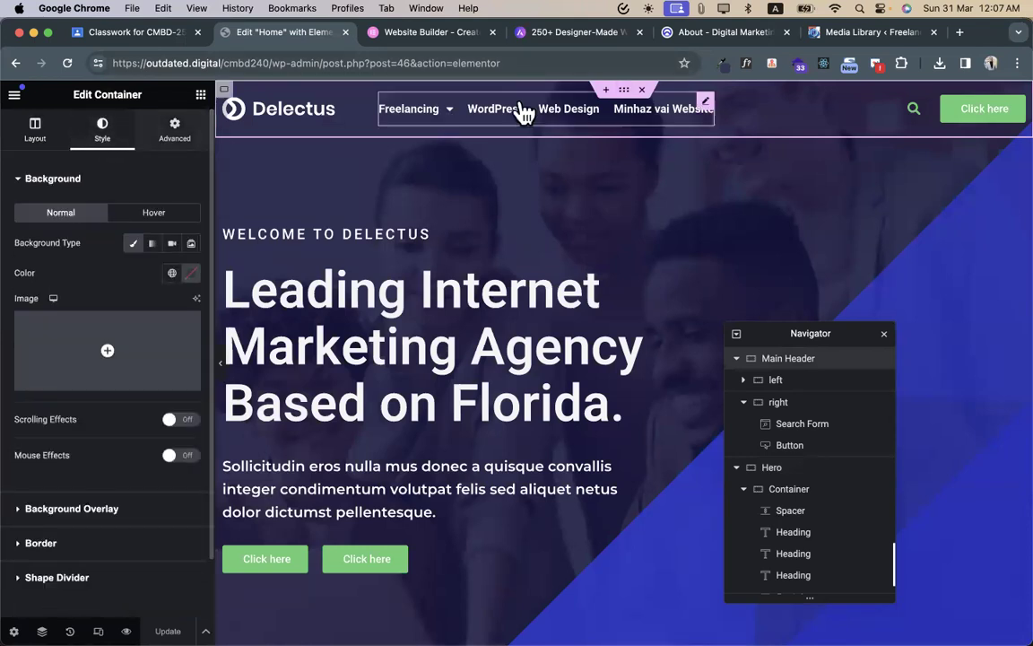
{"action": "right_click", "coordinate": [628, 101]}
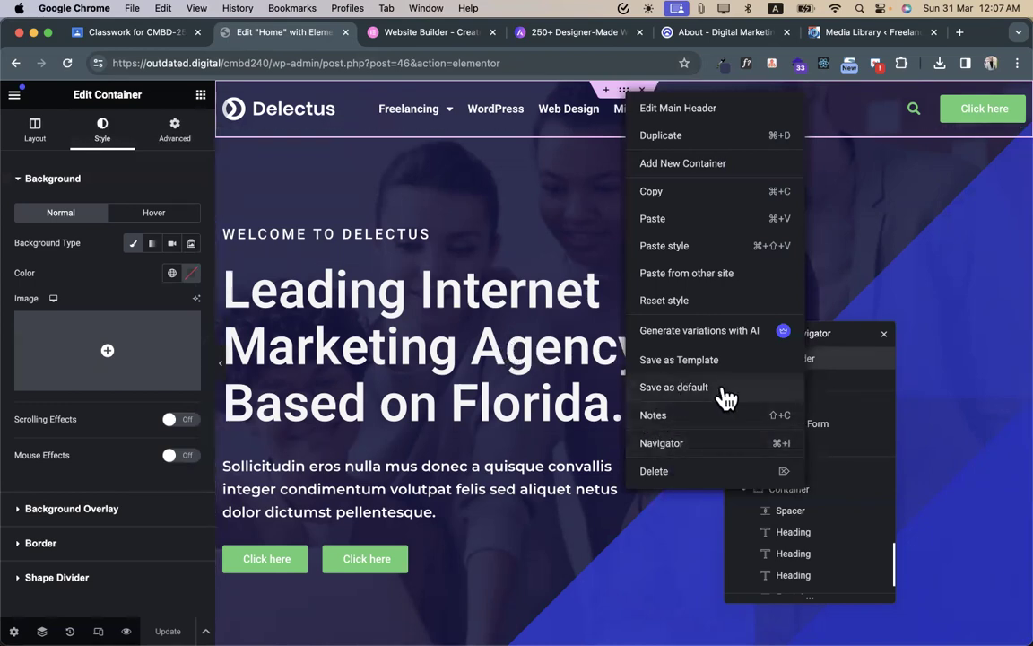
{"action": "left_click", "coordinate": [697, 363]}
{"action": "left_click", "coordinate": [496, 354]}
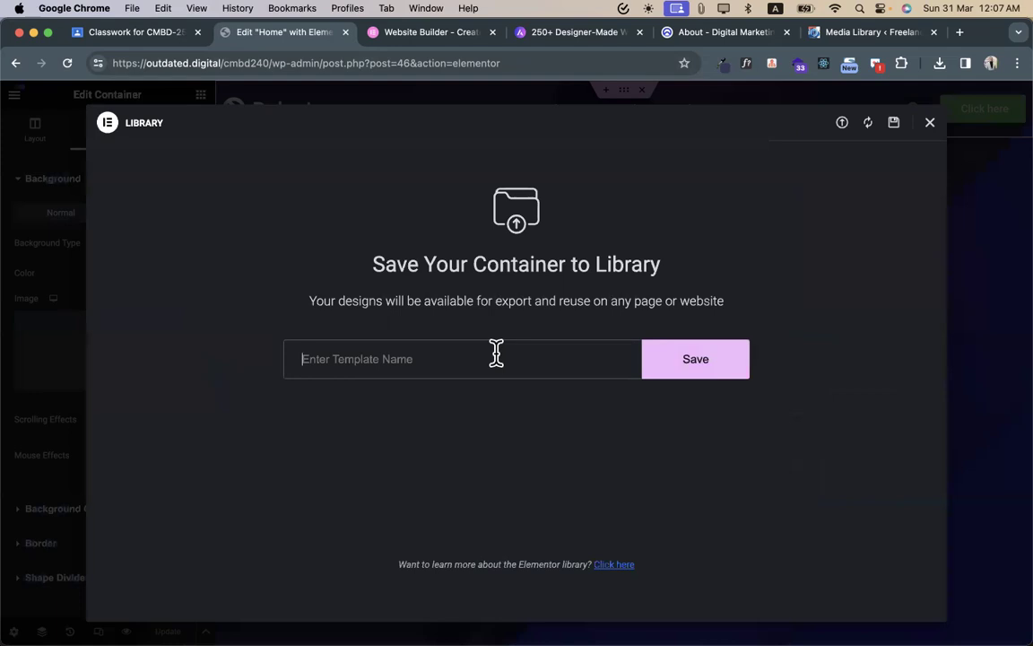
{"action": "type", "text": "header"}
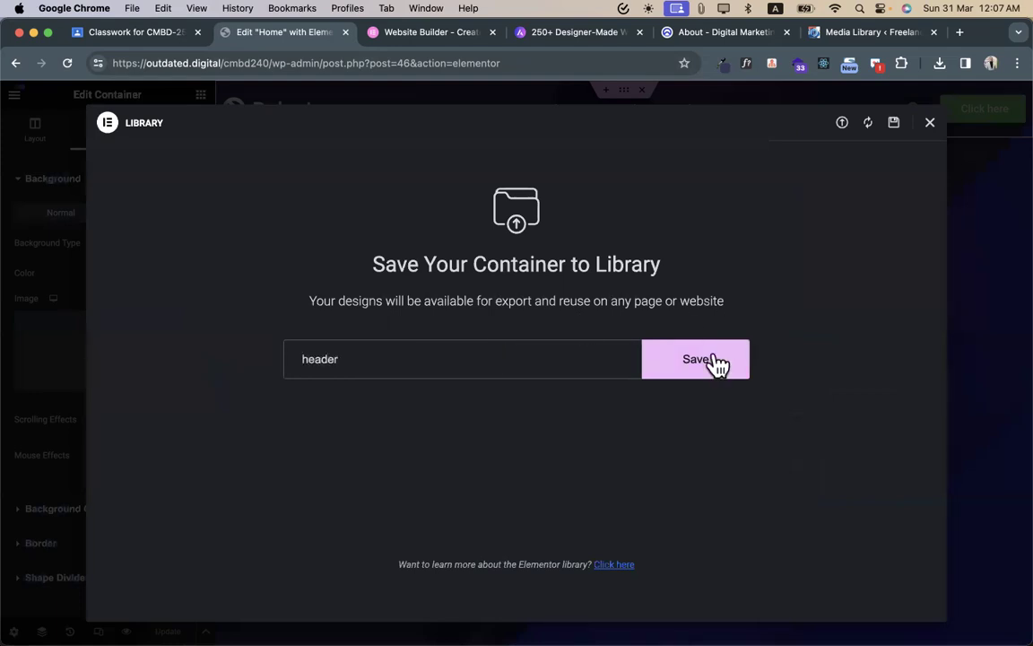
{"action": "left_click", "coordinate": [717, 363]}
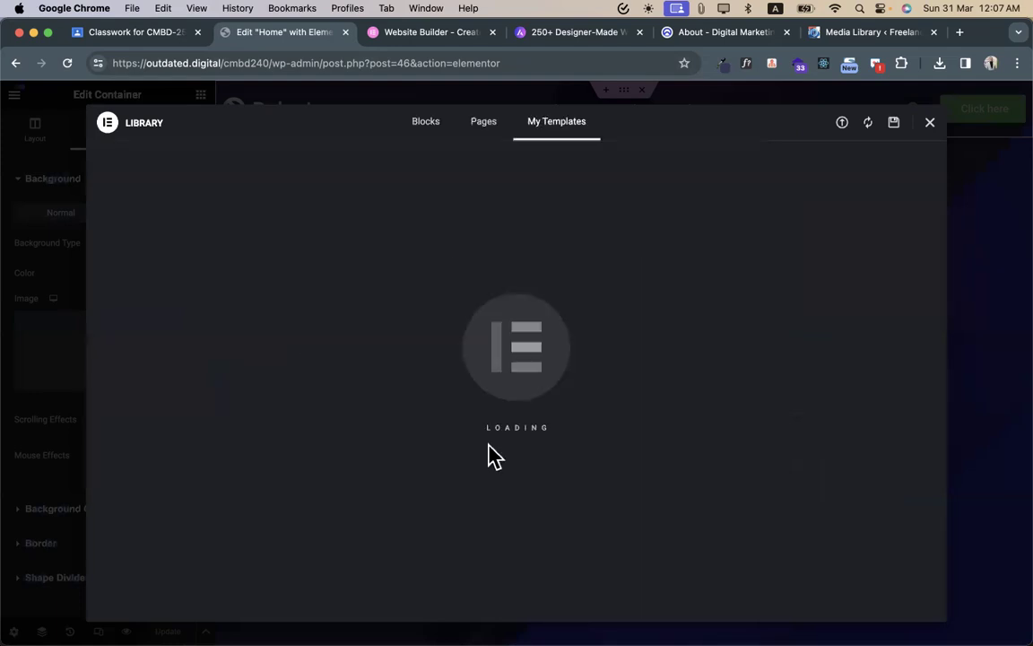
{"action": "left_click", "coordinate": [930, 123]}
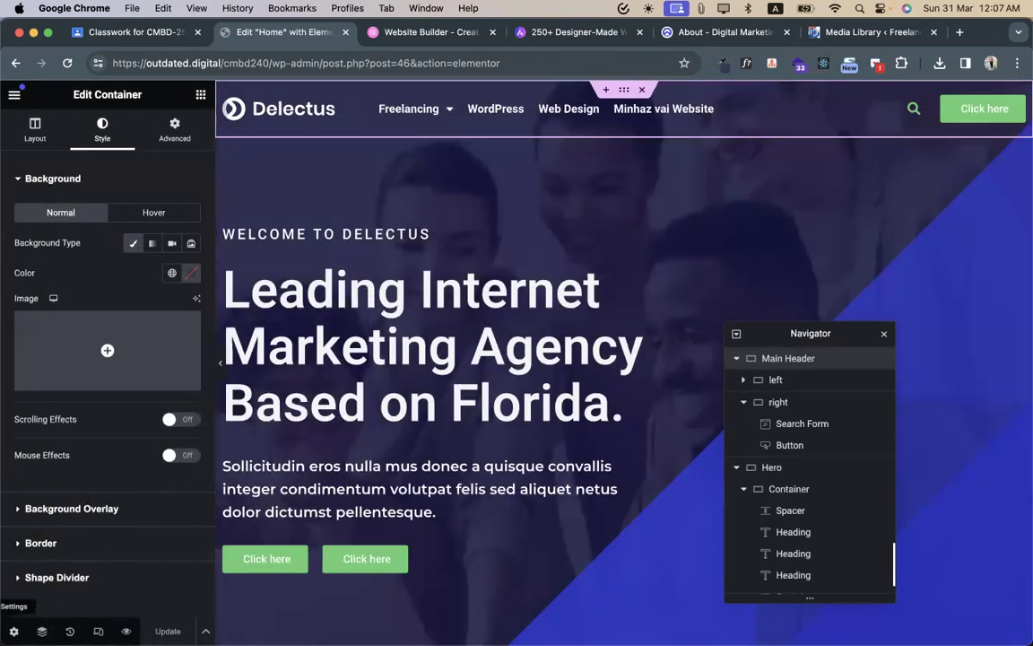
- Change the Home page's page layout to Elementor Full Width
{"action": "left_click", "coordinate": [14, 631]}
{"action": "scroll", "coordinate": [89, 521], "scroll_direction": "down", "scroll_amount": 2}
{"action": "left_click", "coordinate": [134, 574]}
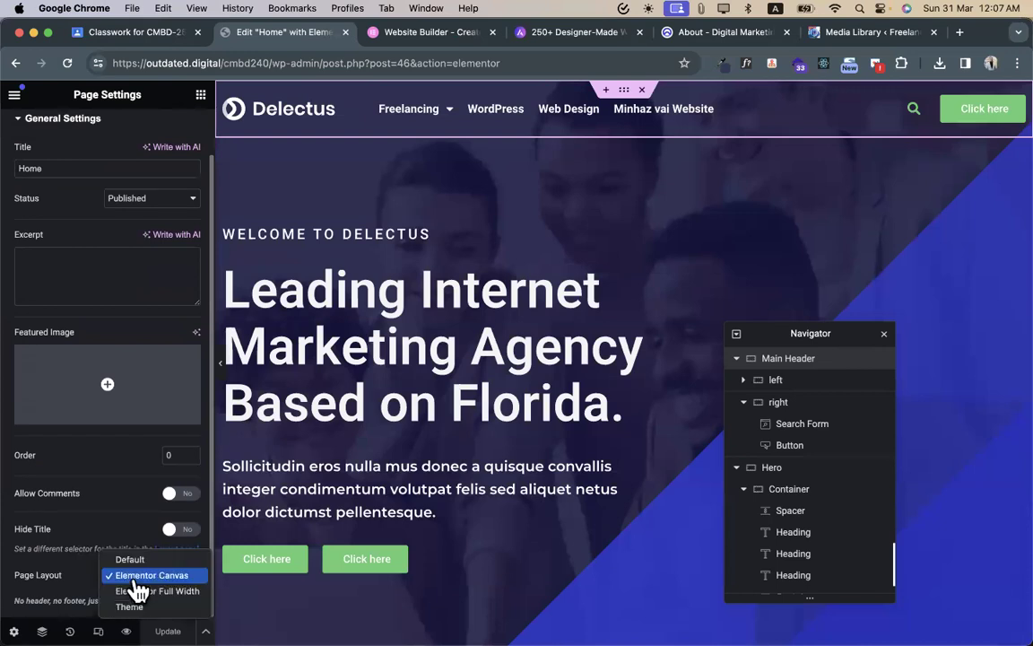
{"action": "left_click", "coordinate": [159, 599]}
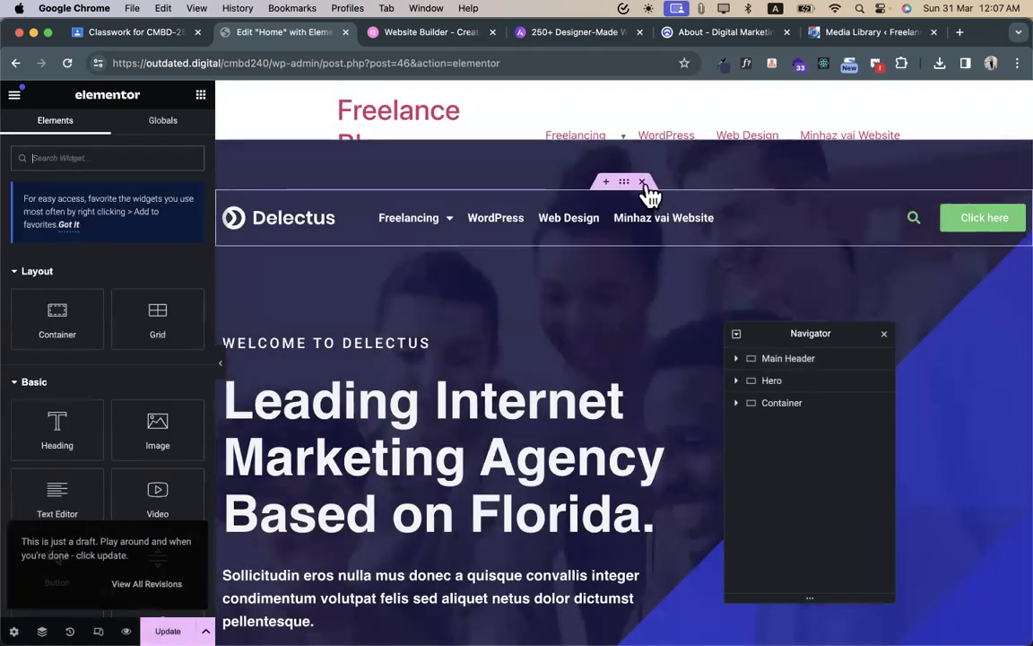
- Delete the Main Header container from the Home page, dismiss the empty section placeholder and update the page
{"action": "left_click", "coordinate": [642, 181]}
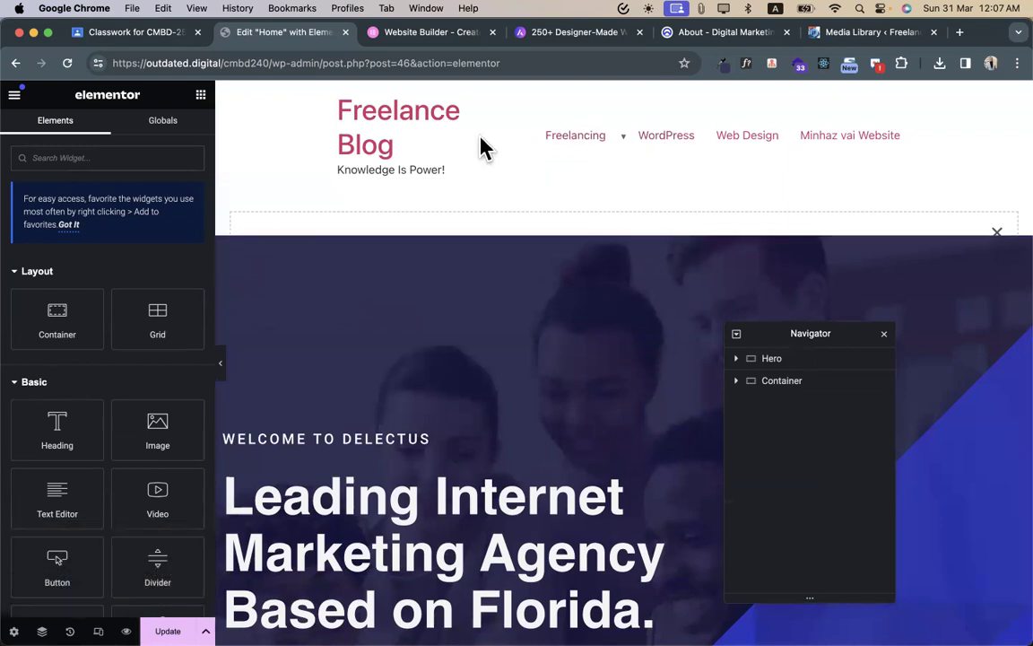
{"action": "left_click", "coordinate": [997, 234]}
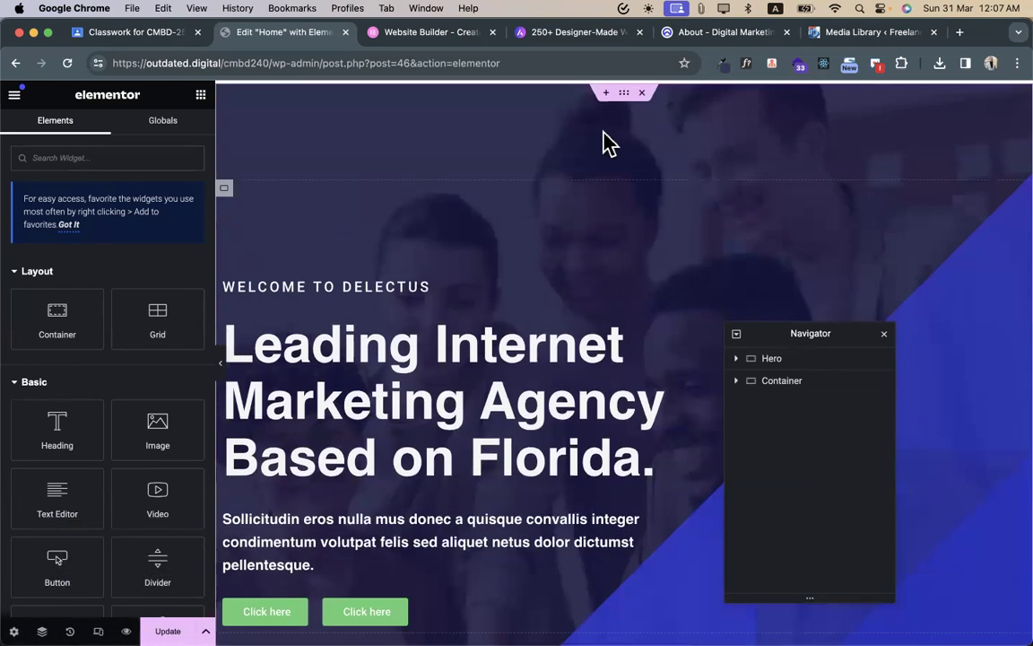
{"action": "left_click", "coordinate": [457, 35]}
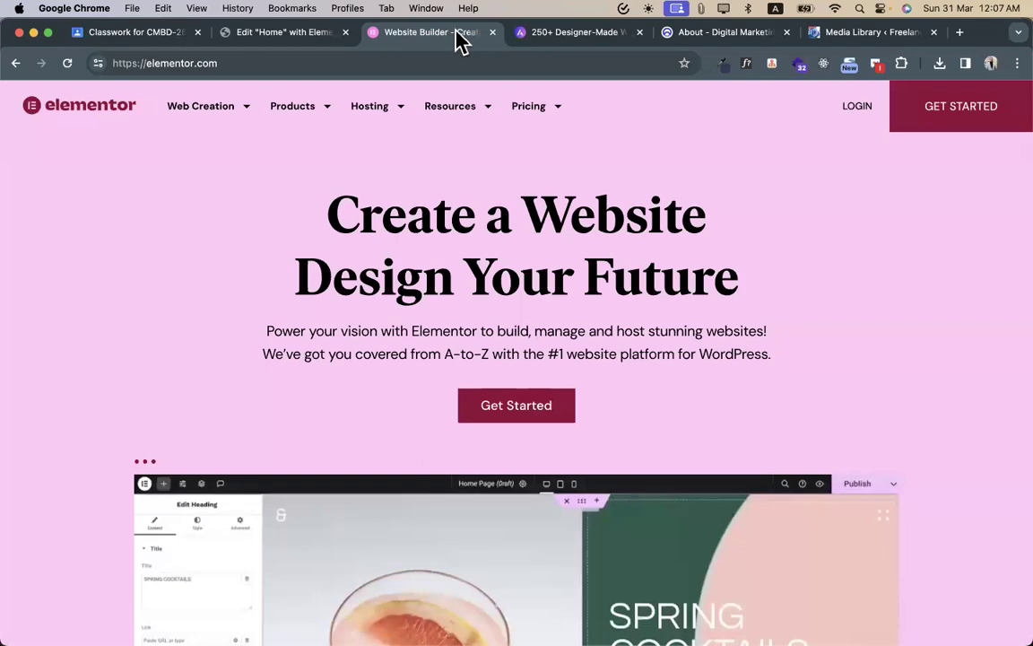
{"action": "left_click", "coordinate": [534, 38]}
{"action": "left_click", "coordinate": [714, 42]}
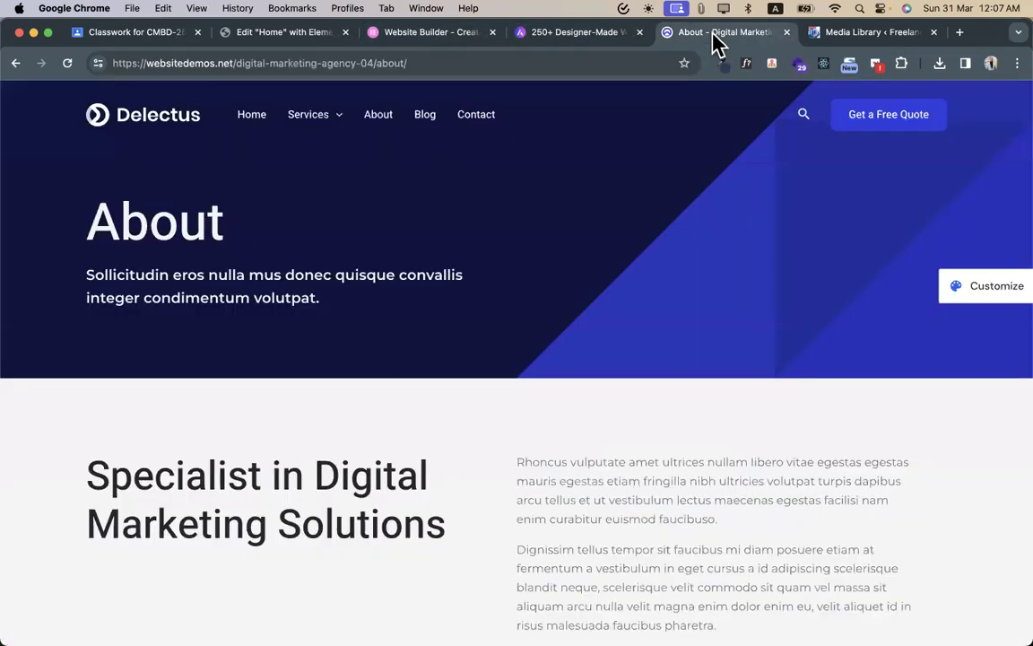
{"action": "left_click", "coordinate": [326, 41]}
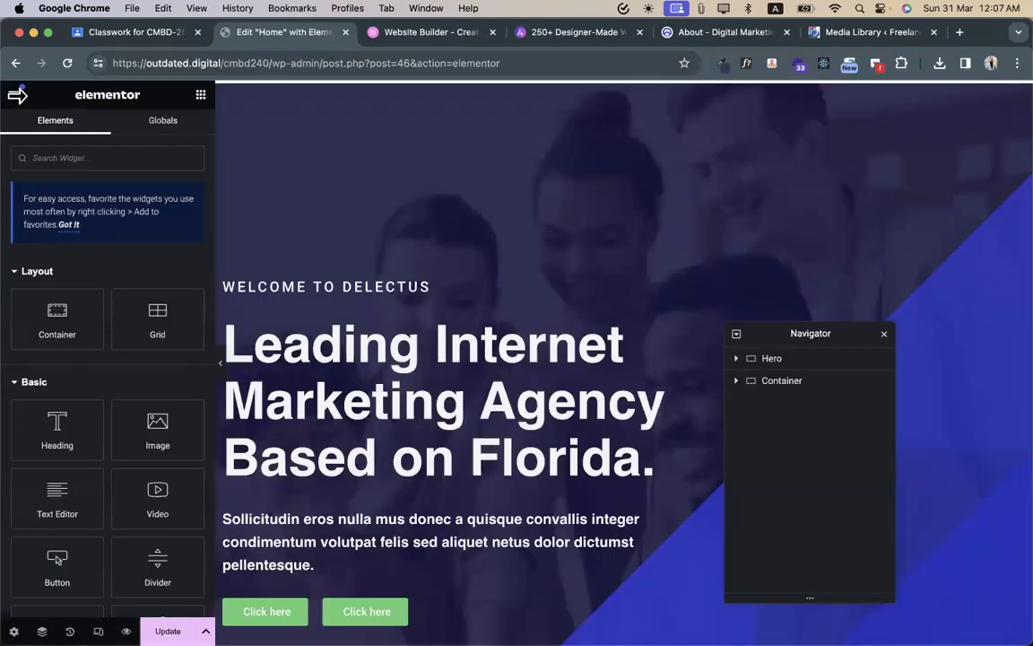
{"action": "left_click", "coordinate": [16, 96]}
{"action": "left_click", "coordinate": [168, 630]}
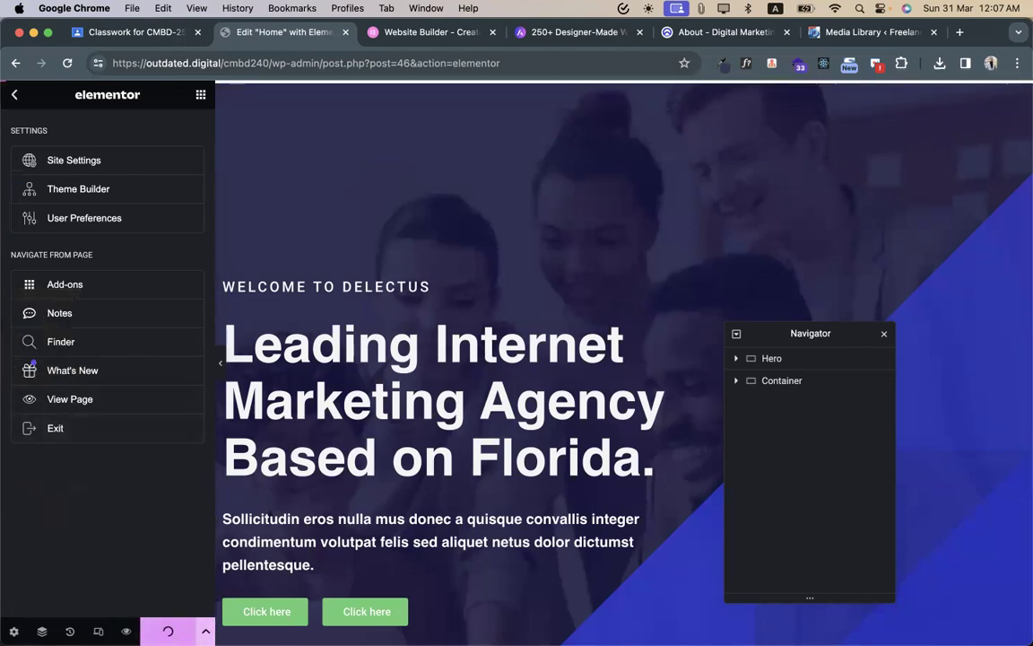
- Check the Home page from header to footer and open its live preview
{"action": "scroll", "coordinate": [687, 502], "scroll_direction": "down", "scroll_amount": 10}
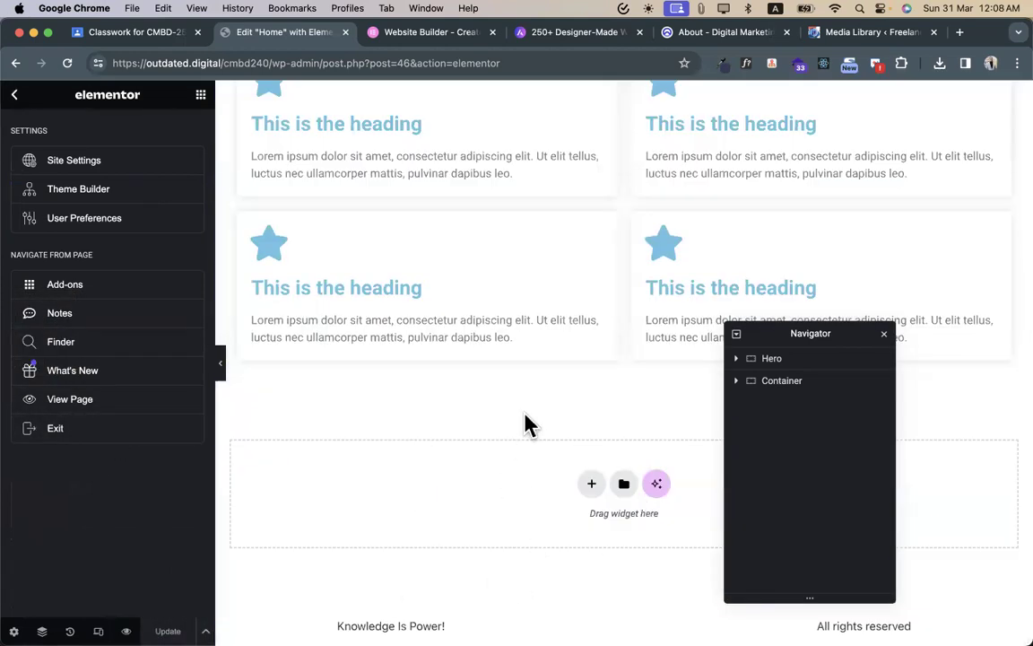
{"action": "scroll", "coordinate": [529, 423], "scroll_direction": "up", "scroll_amount": 10}
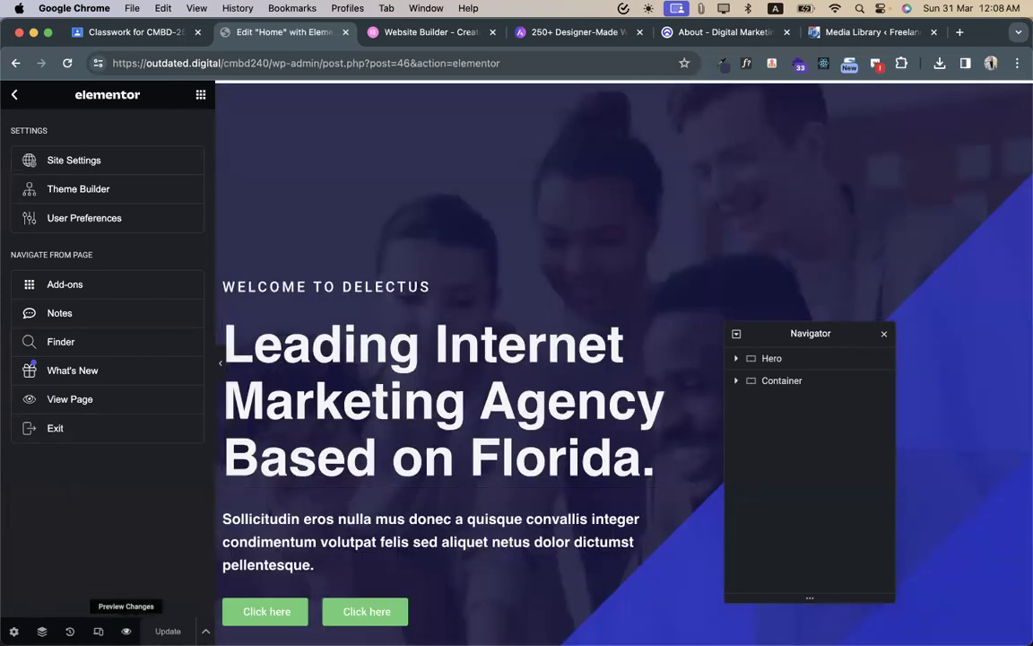
{"action": "left_click", "coordinate": [125, 631]}
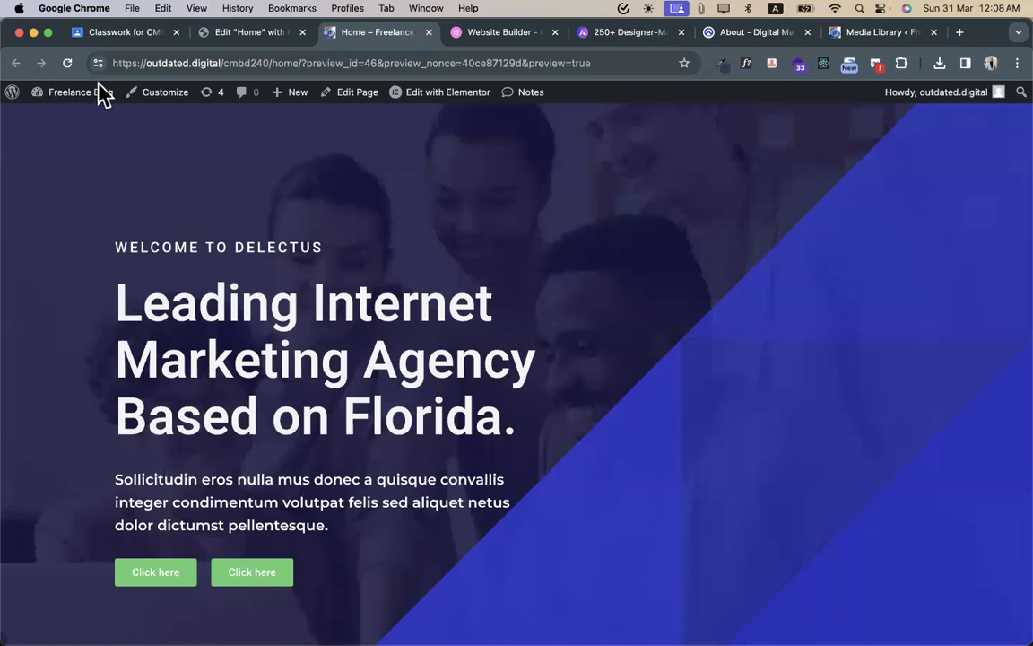
- Create a new Elementor template of type Header named "Main Header" from the site dashboard
{"action": "mouse_move", "coordinate": [34, 101]}
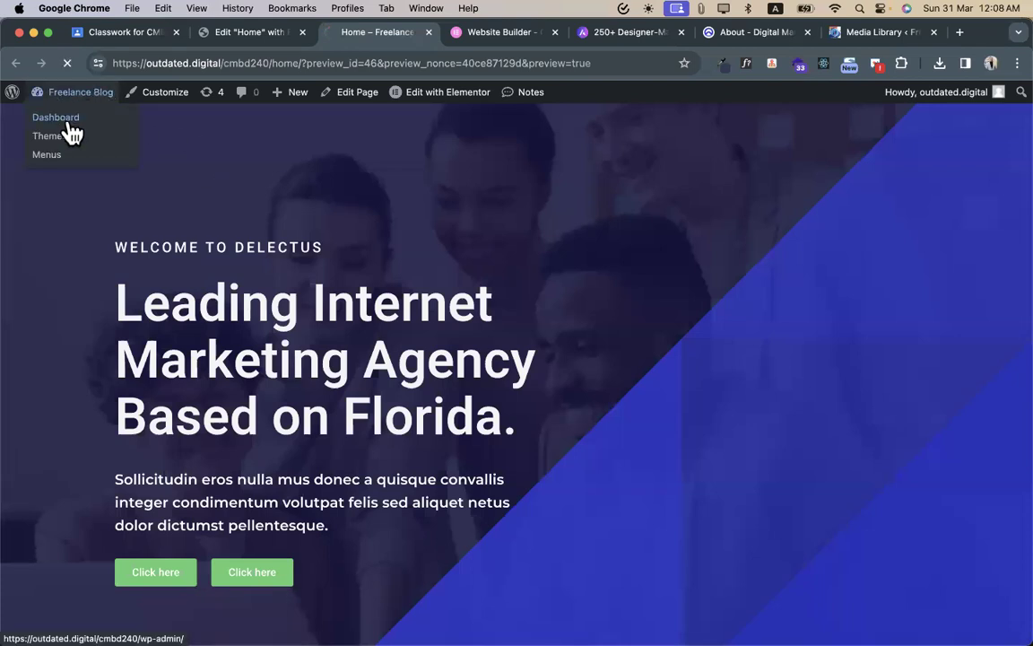
{"action": "left_click", "coordinate": [67, 123]}
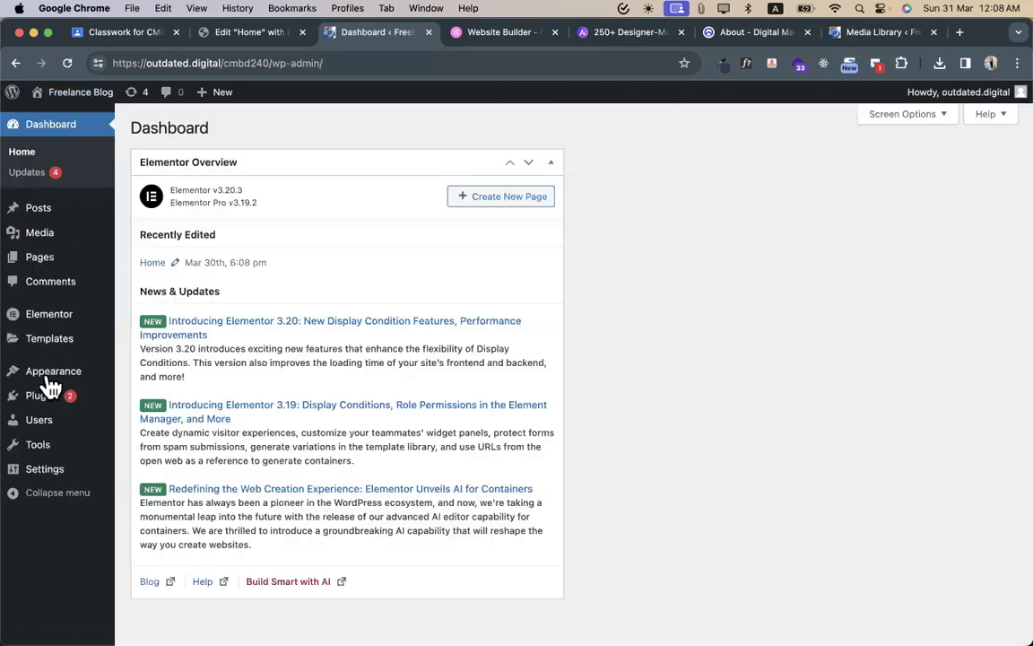
{"action": "mouse_move", "coordinate": [51, 350]}
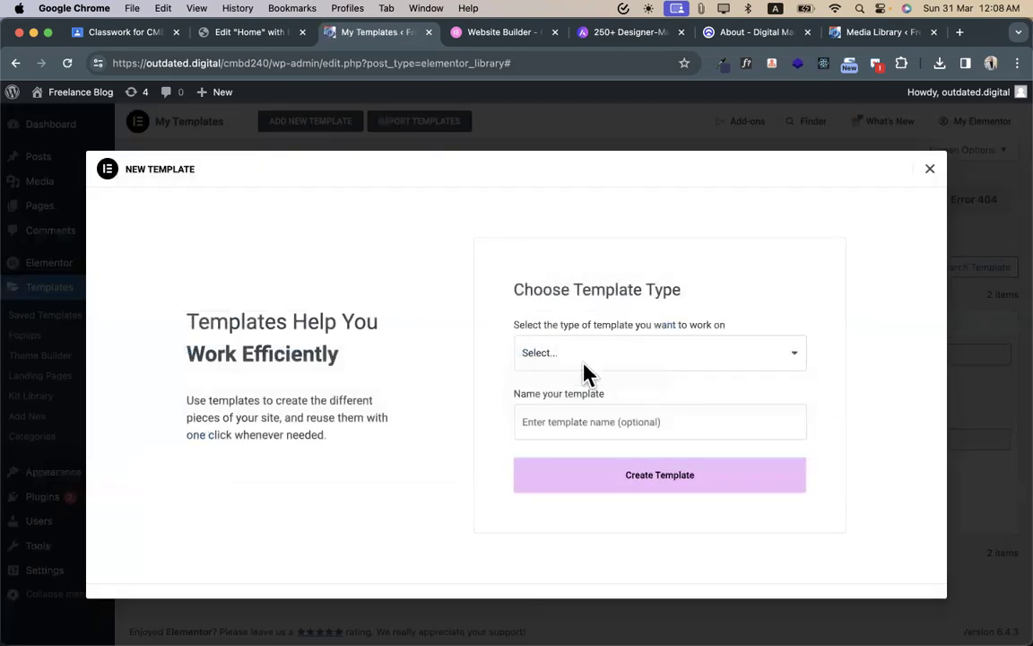
{"action": "left_click", "coordinate": [588, 361]}
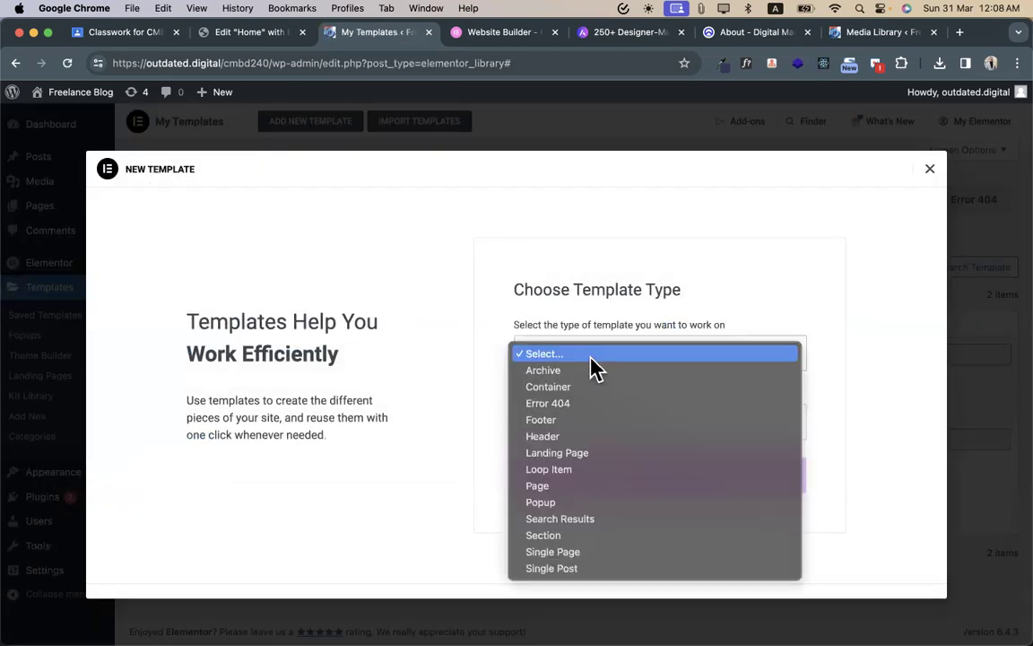
{"action": "left_click", "coordinate": [578, 437]}
{"action": "left_click", "coordinate": [552, 435]}
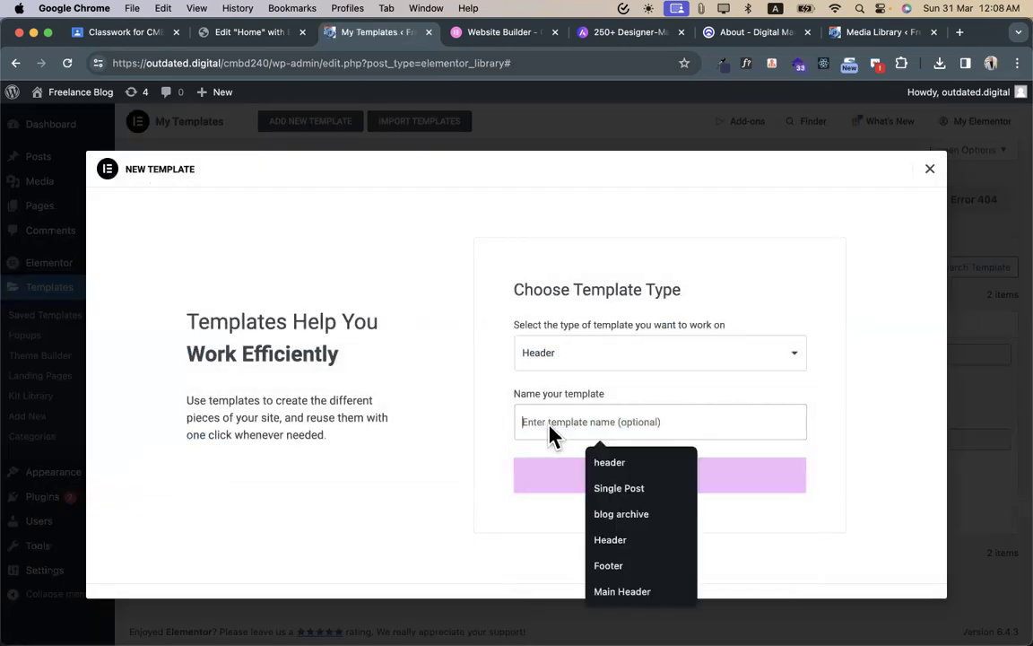
{"action": "type", "text": "ma"}
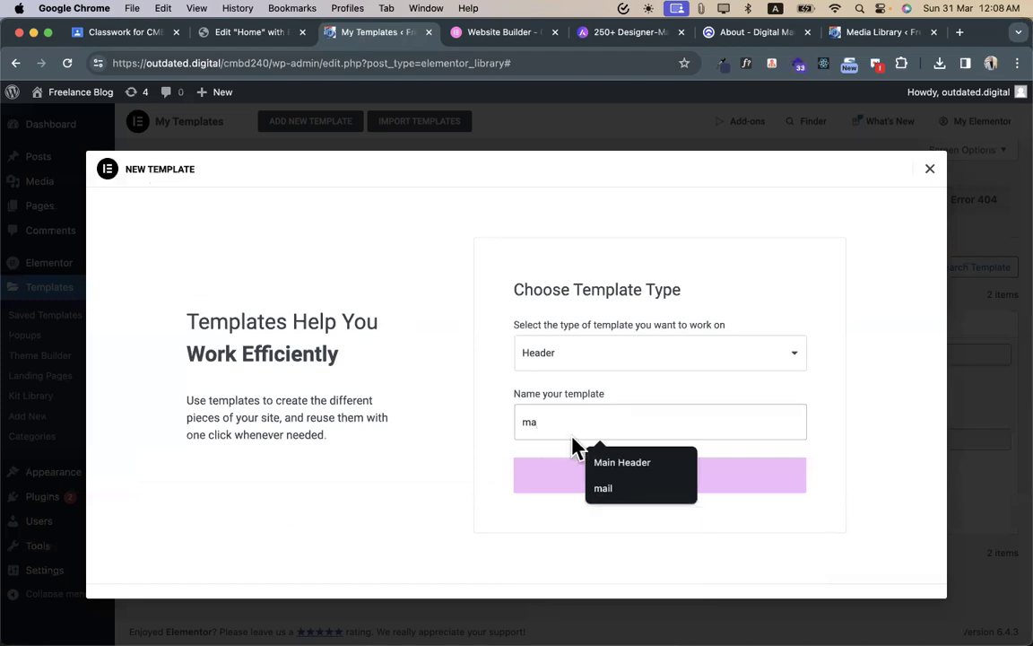
{"action": "left_click", "coordinate": [619, 462]}
{"action": "left_click", "coordinate": [611, 489]}
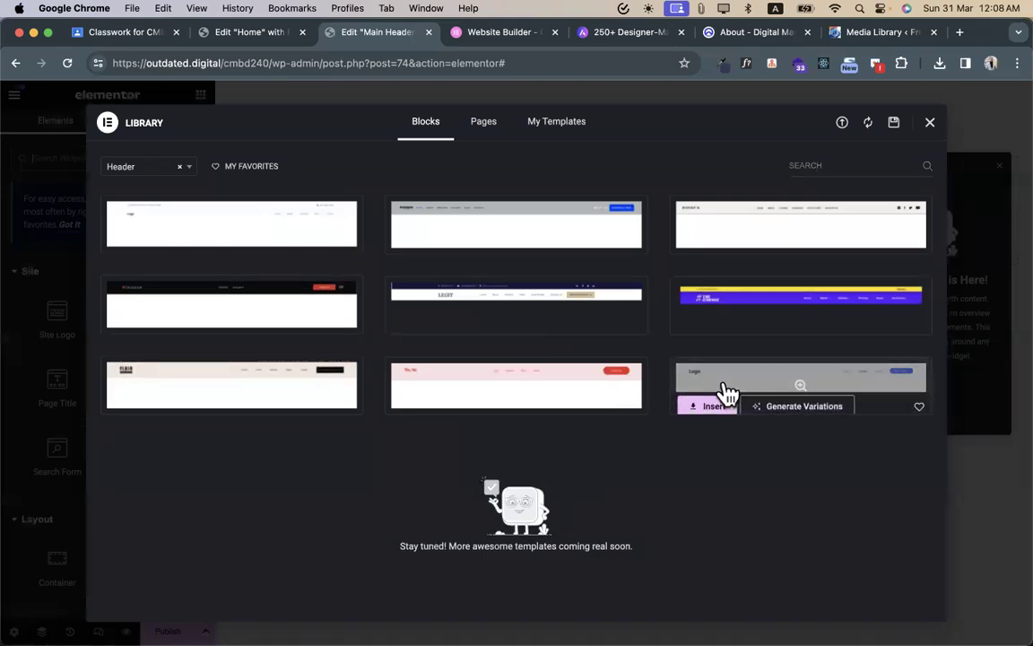
- Insert the saved "header" container template with its settings applied, and close the Navigator
{"action": "left_click", "coordinate": [544, 127]}
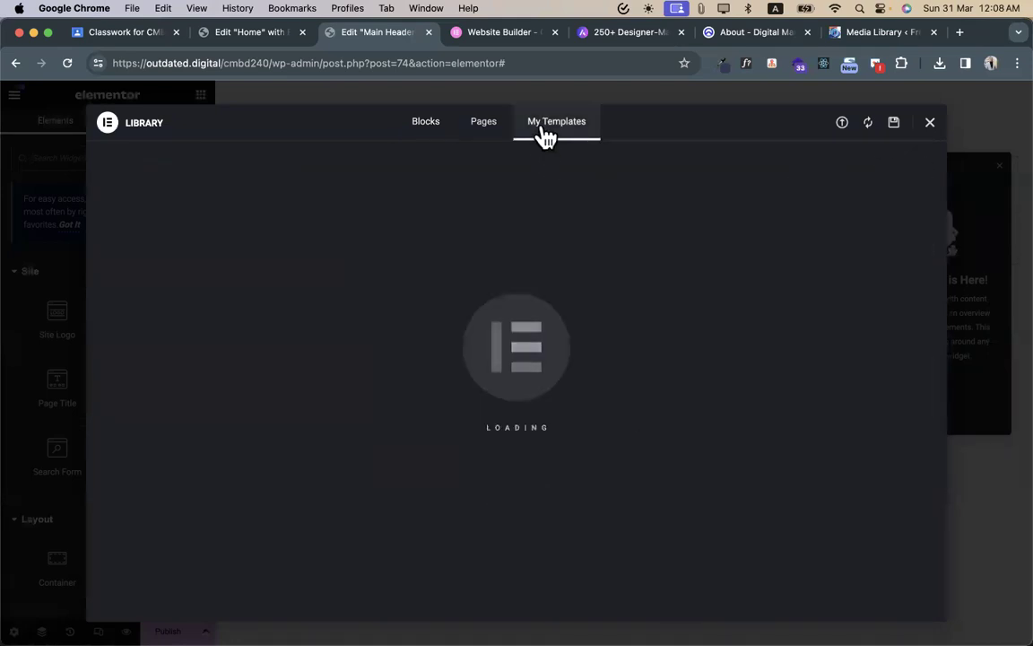
{"action": "left_click", "coordinate": [834, 242]}
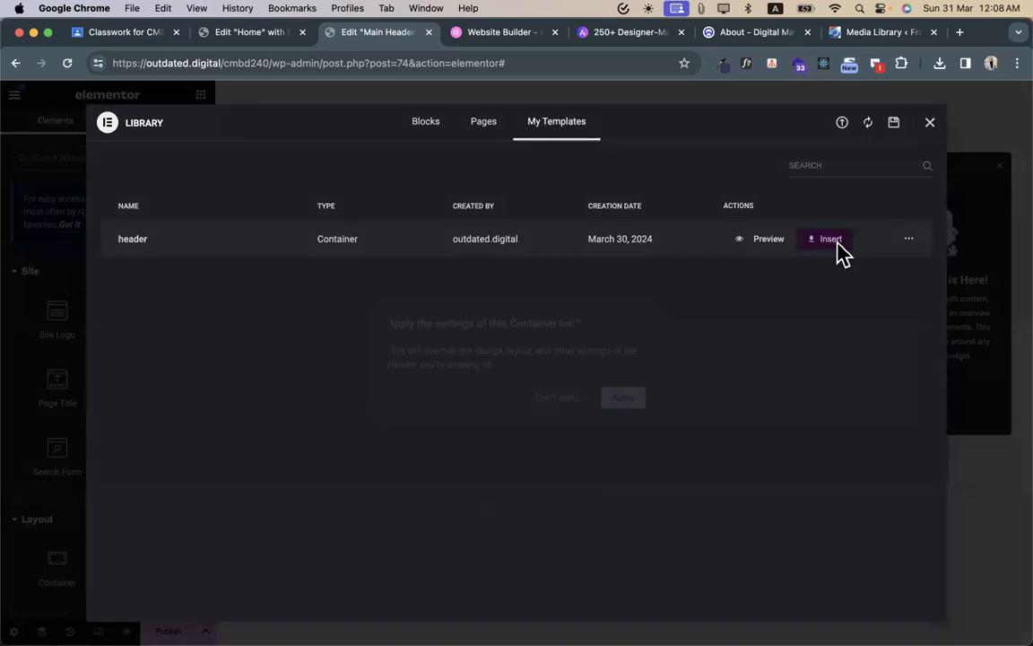
{"action": "left_click", "coordinate": [623, 399]}
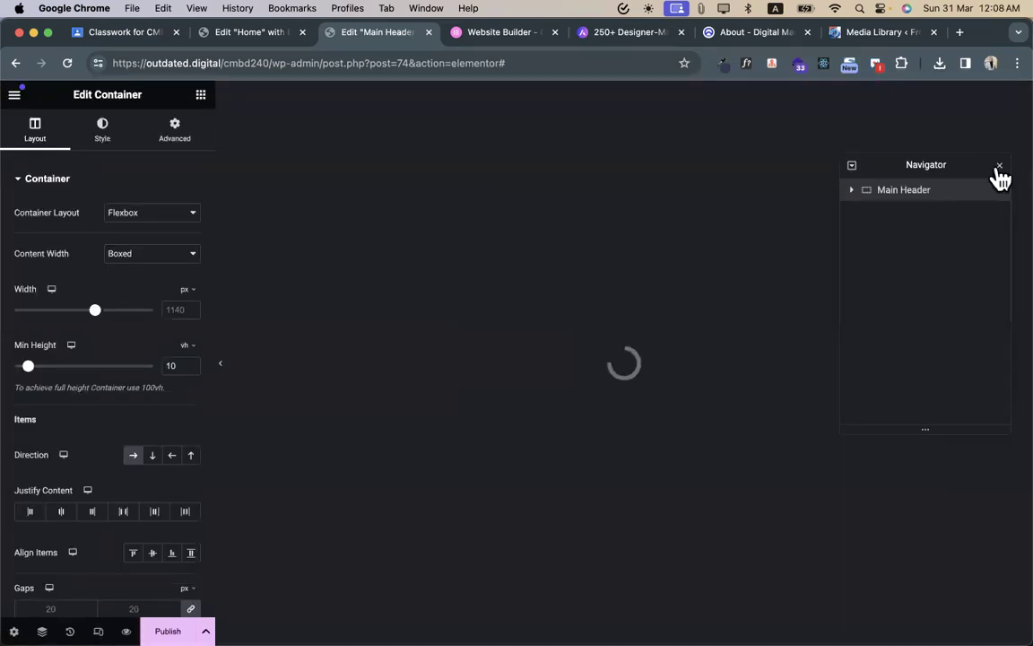
{"action": "left_click", "coordinate": [999, 166]}
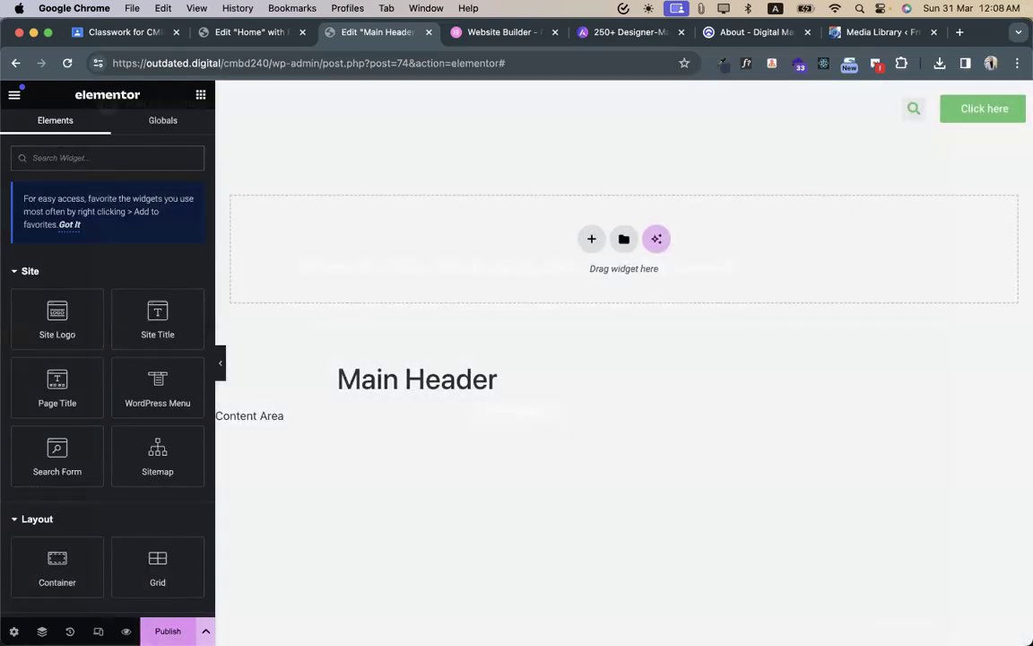
- Publish the Main Header template with a display condition that includes the Entire Site
{"action": "left_click", "coordinate": [503, 434]}
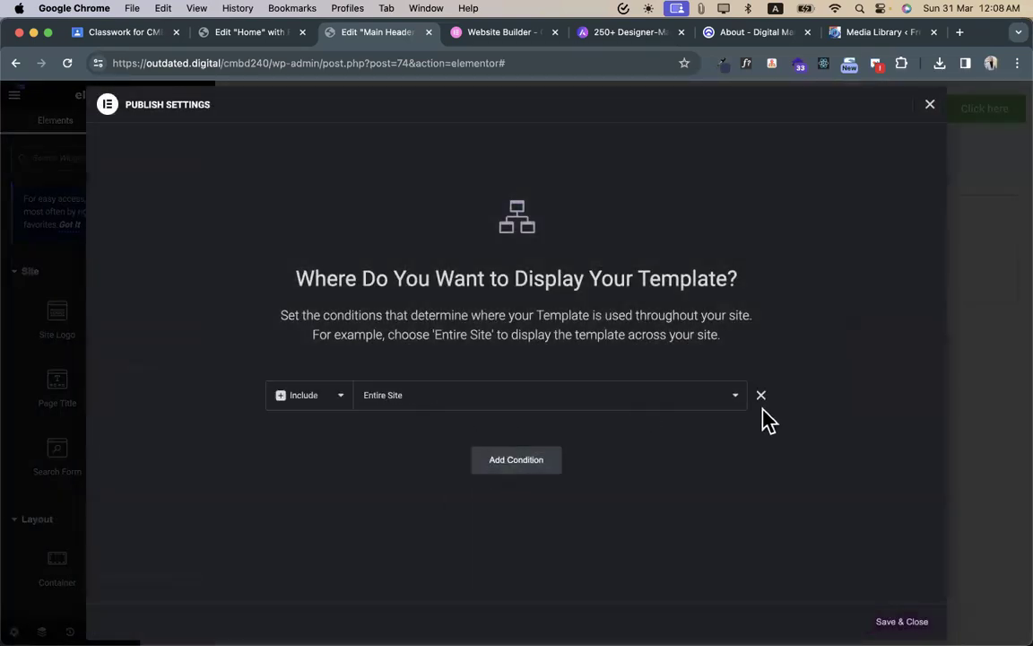
{"action": "left_click", "coordinate": [727, 413]}
{"action": "left_click", "coordinate": [714, 399]}
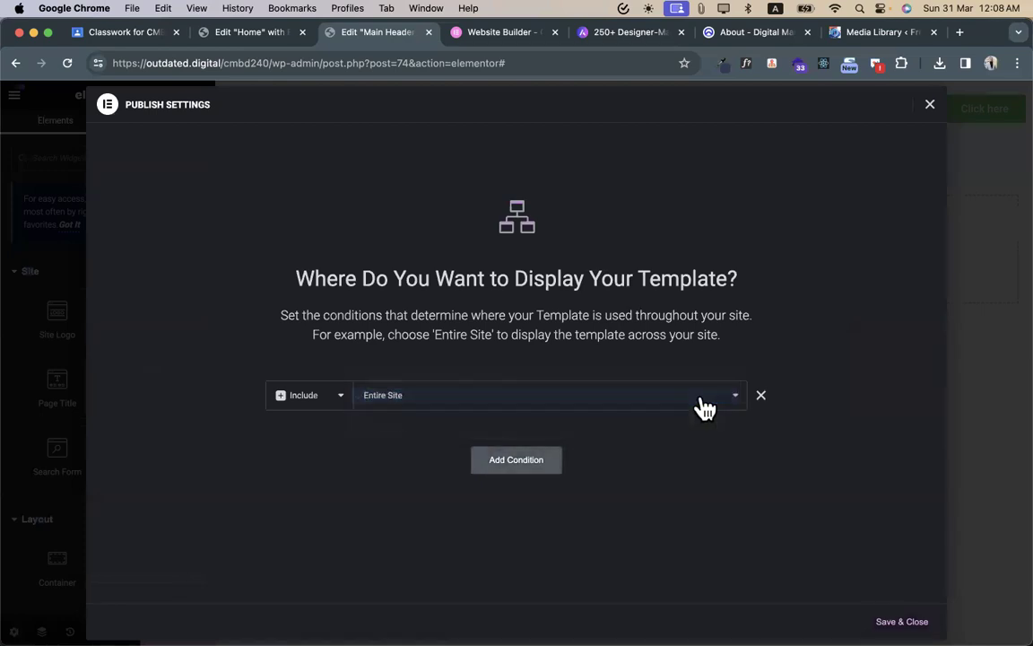
{"action": "left_click", "coordinate": [705, 408]}
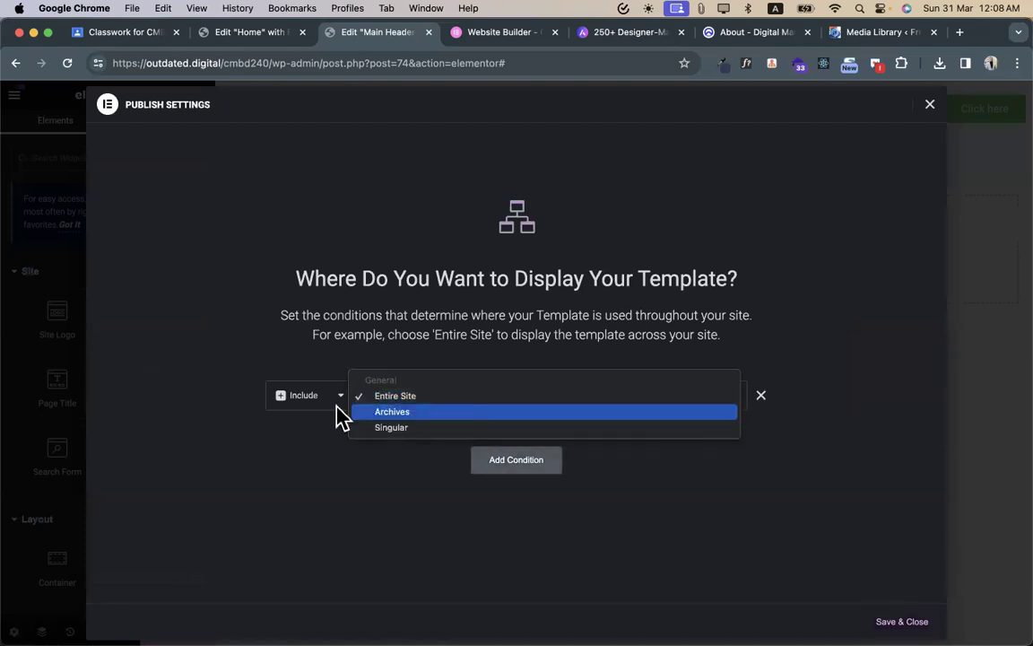
{"action": "left_click", "coordinate": [707, 501]}
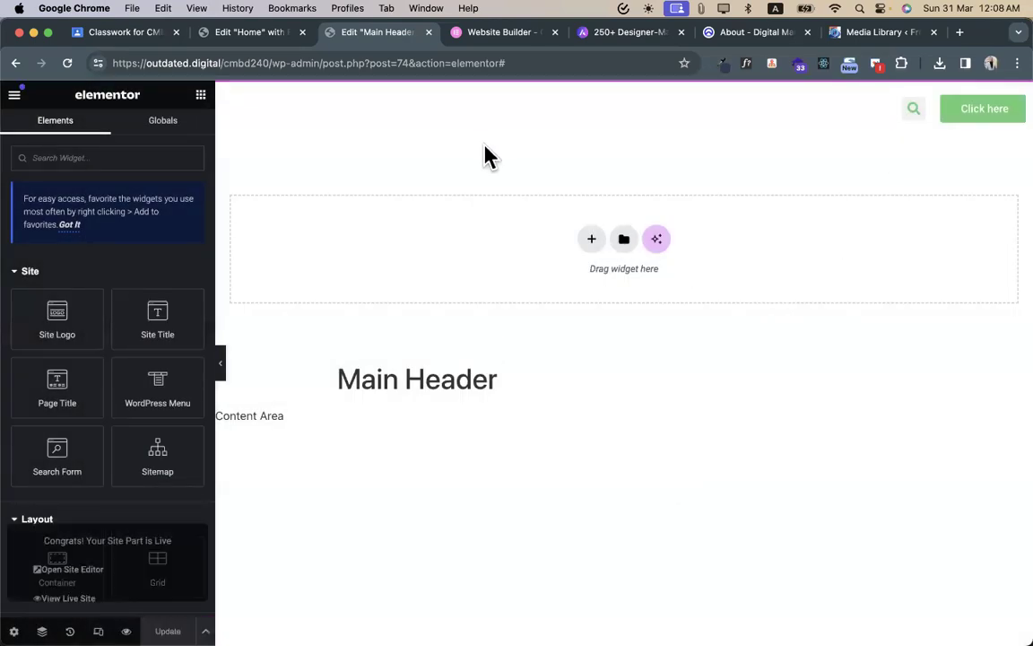
- Preview the Main Header template and open the site's root address to check the header there
{"action": "left_click", "coordinate": [756, 36]}
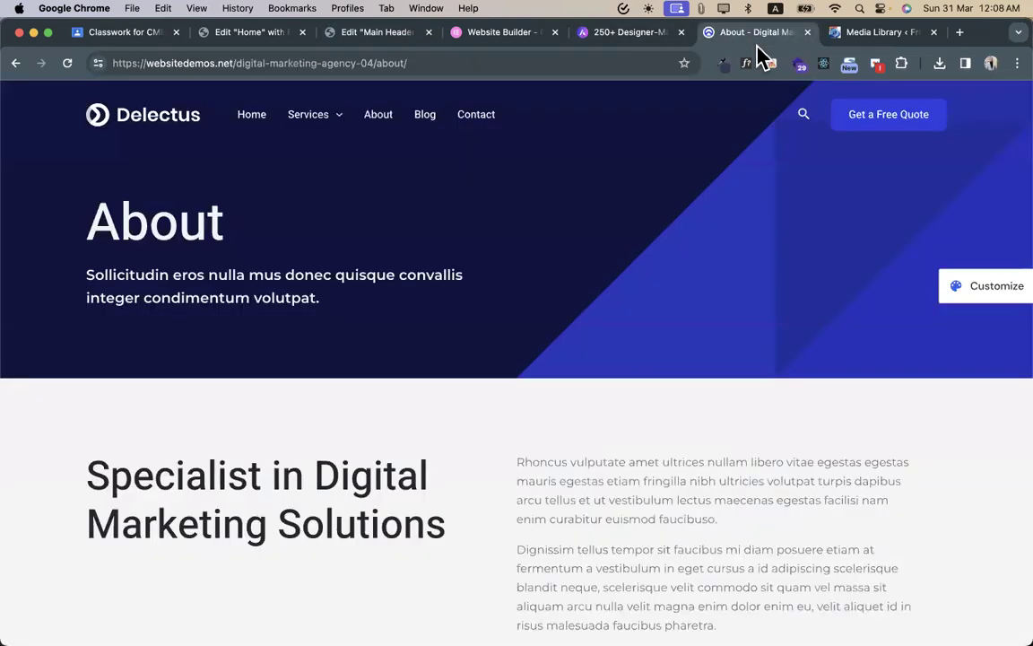
{"action": "left_click", "coordinate": [360, 36]}
{"action": "left_click", "coordinate": [254, 45]}
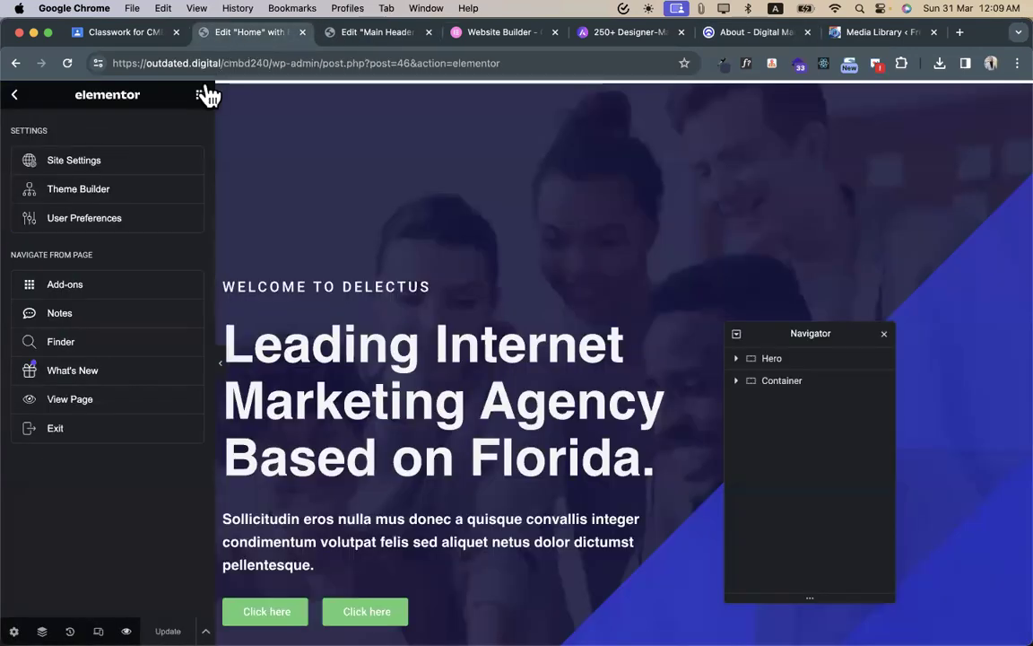
{"action": "left_click", "coordinate": [362, 45]}
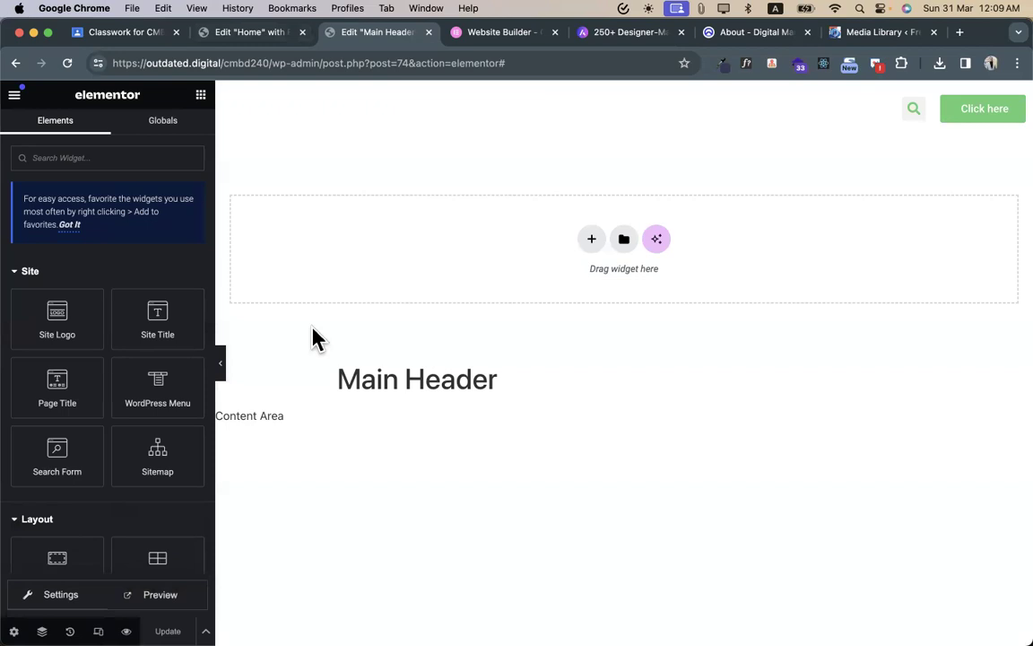
{"action": "left_click", "coordinate": [170, 595]}
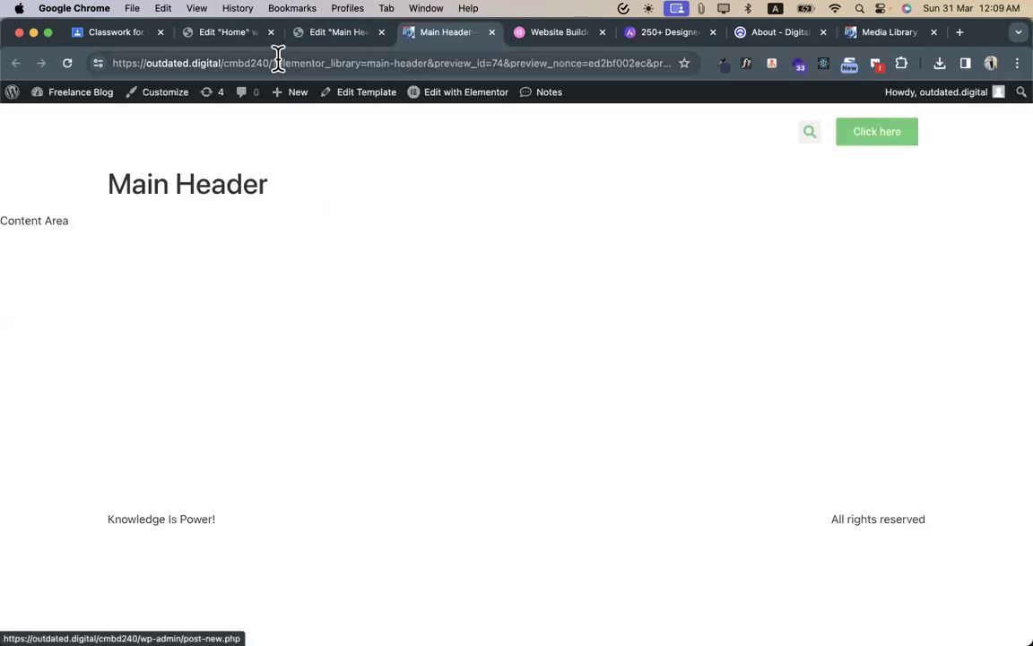
{"action": "left_click_drag", "start_coordinate": [271, 62], "coordinate": [709, 82]}
{"action": "key", "text": "BackSpace"}
{"action": "key", "text": "Return"}
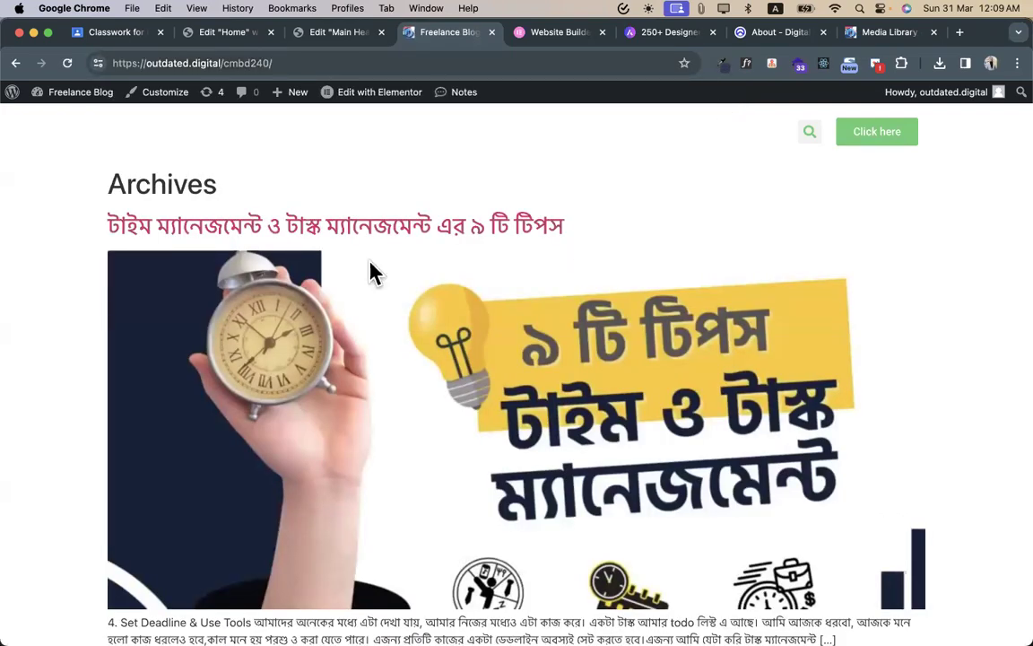
{"action": "scroll", "coordinate": [422, 428], "scroll_direction": "down", "scroll_amount": 10}
{"action": "scroll", "coordinate": [417, 427], "scroll_direction": "up", "scroll_amount": 10}
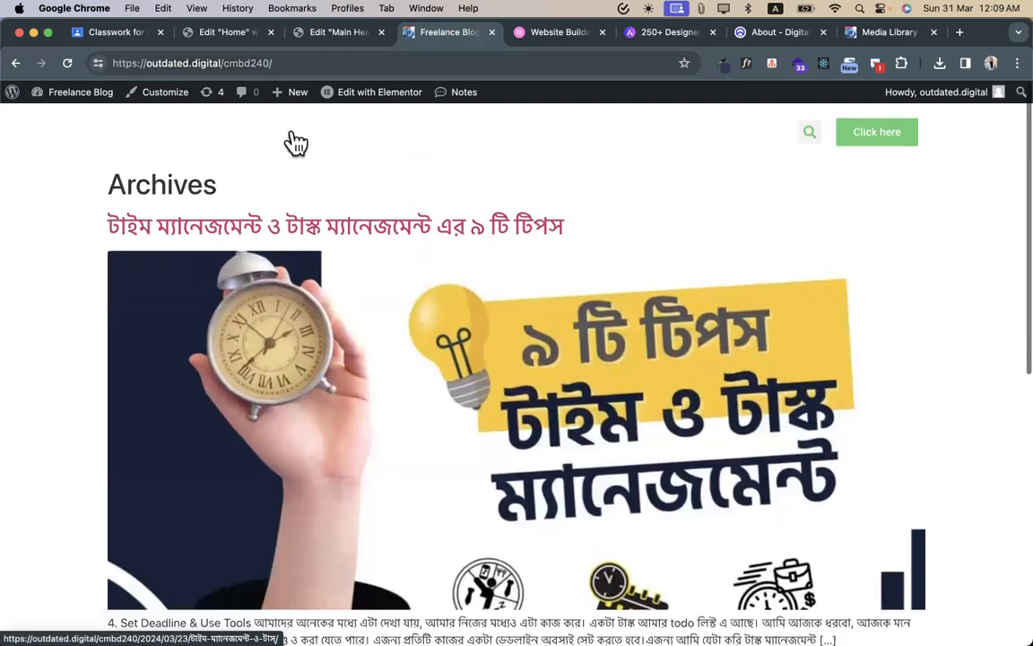
- Set the site's homepage to display the static page Home in the Reading settings and save the changes
{"action": "left_click", "coordinate": [319, 33]}
{"action": "left_click", "coordinate": [191, 33]}
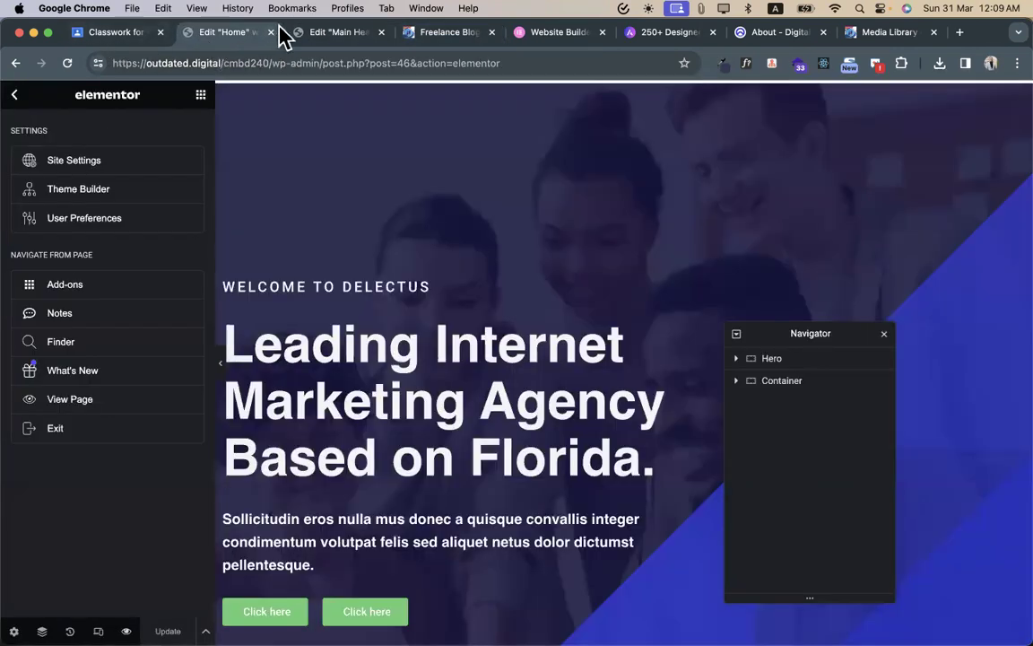
{"action": "left_click", "coordinate": [439, 33]}
{"action": "left_click", "coordinate": [66, 124]}
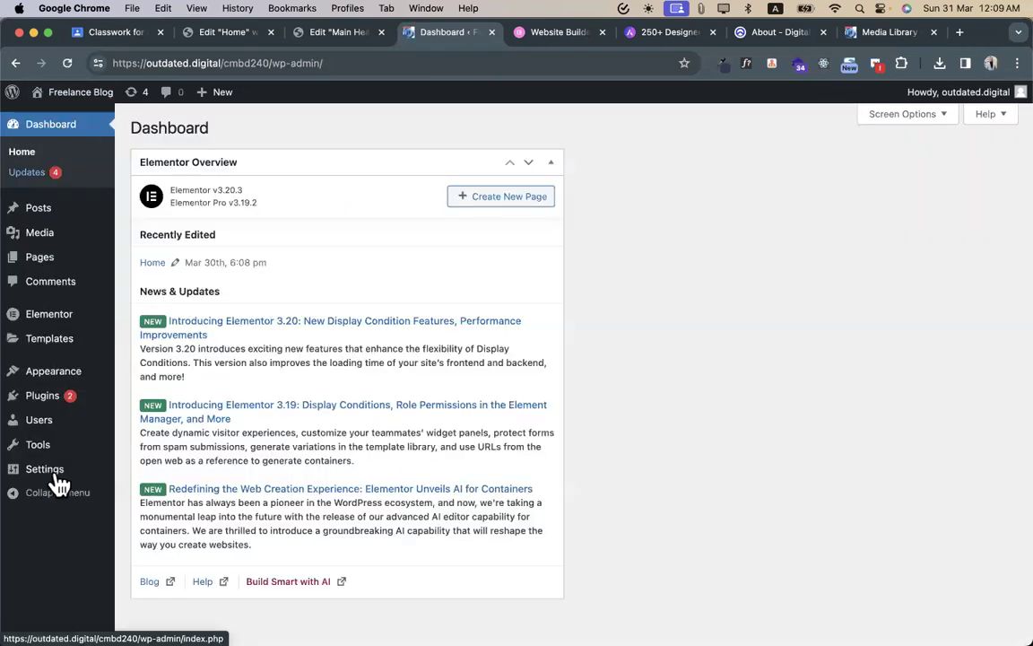
{"action": "mouse_move", "coordinate": [55, 482]}
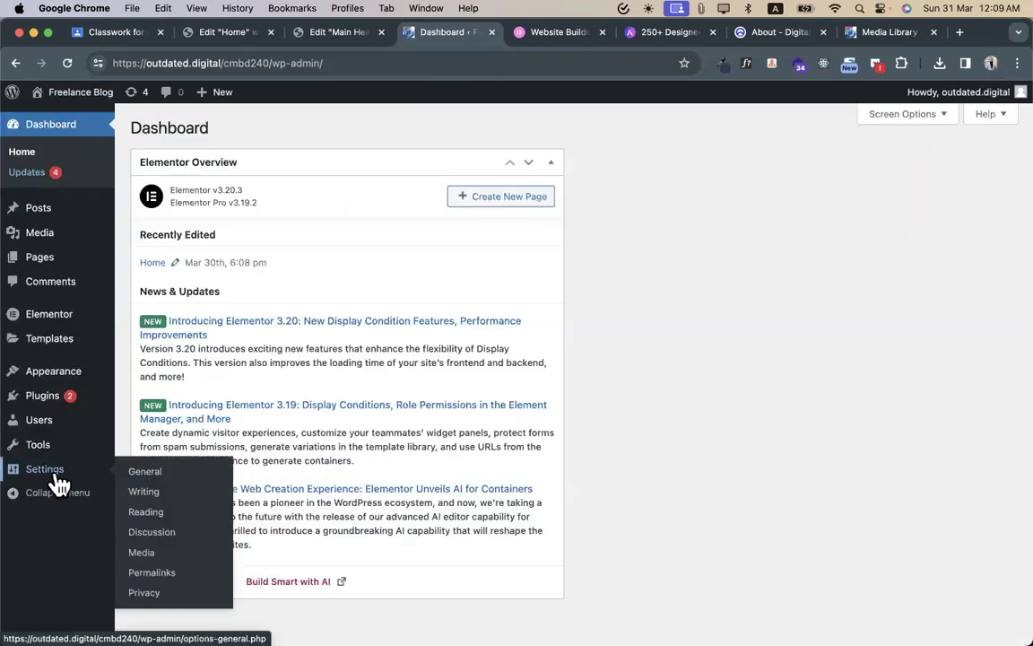
{"action": "left_click", "coordinate": [148, 517]}
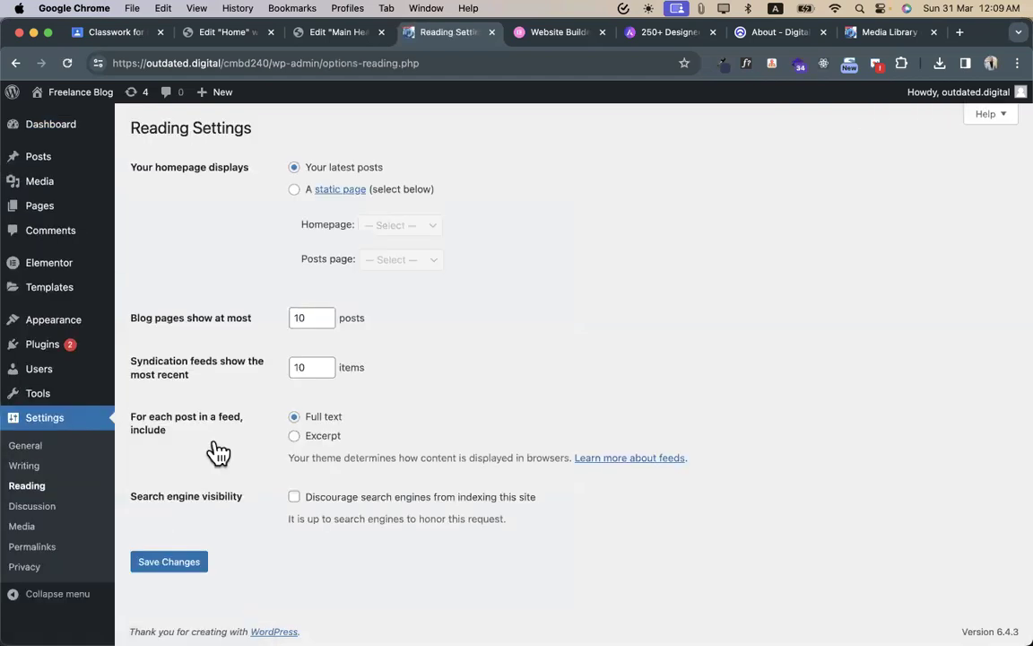
{"action": "left_click", "coordinate": [295, 190]}
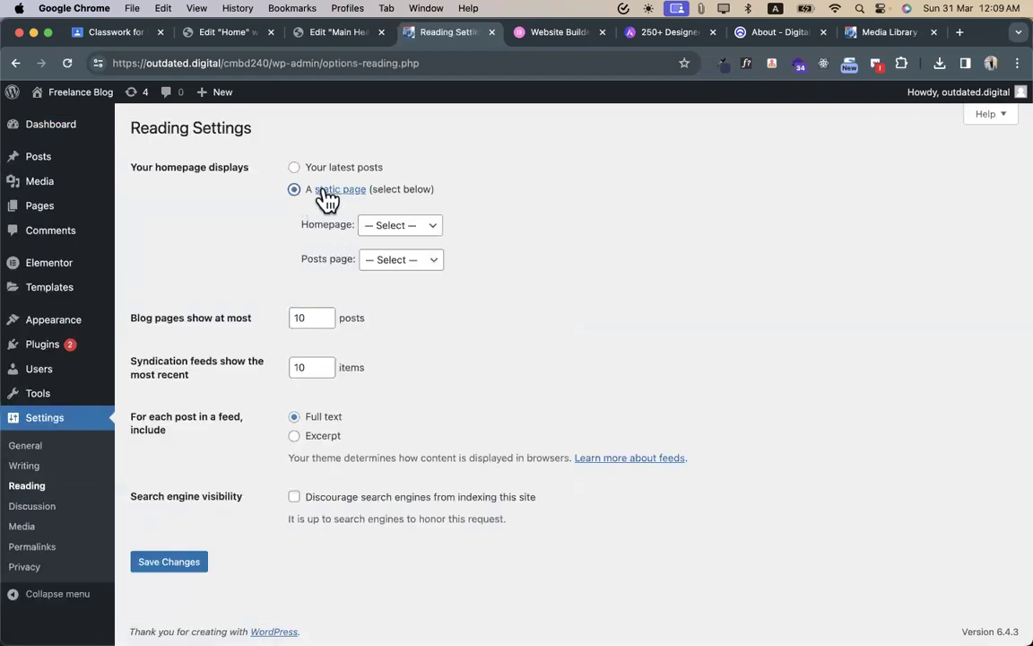
{"action": "left_click", "coordinate": [405, 229]}
{"action": "left_click", "coordinate": [407, 244]}
{"action": "left_click", "coordinate": [178, 570]}
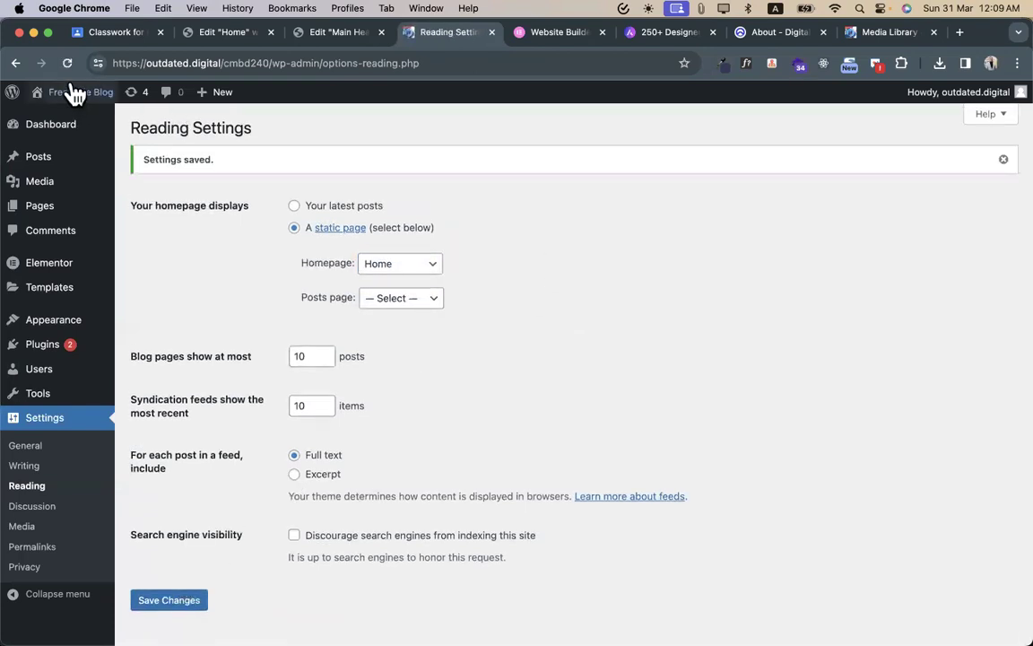
- Open the live site in a new tab and check the header above the Home page's hero section
{"action": "mouse_move", "coordinate": [76, 94]}
{"action": "right_click", "coordinate": [76, 119]}
{"action": "key", "text": "Escape"}
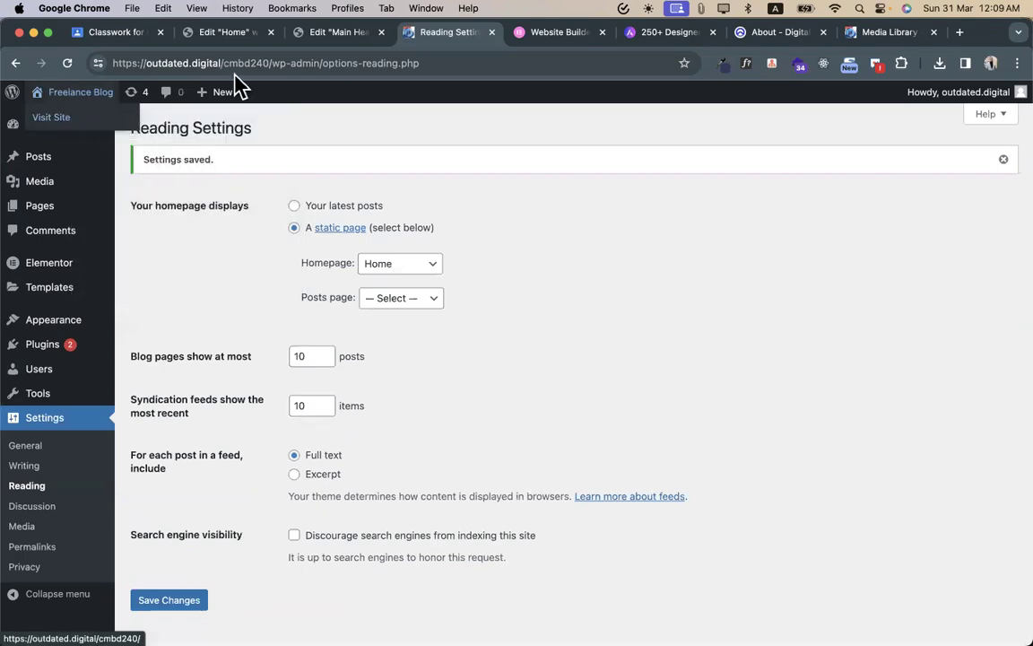
{"action": "left_click", "coordinate": [485, 32]}
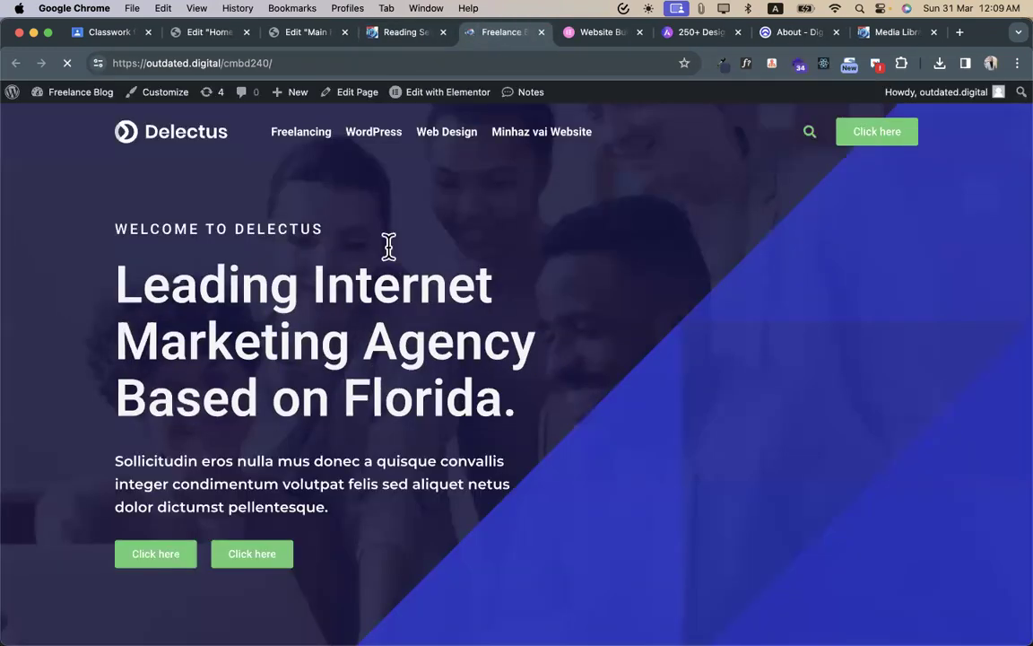
{"action": "scroll", "coordinate": [556, 265], "scroll_direction": "down", "scroll_amount": 3}
{"action": "scroll", "coordinate": [556, 265], "scroll_direction": "up", "scroll_amount": 3}
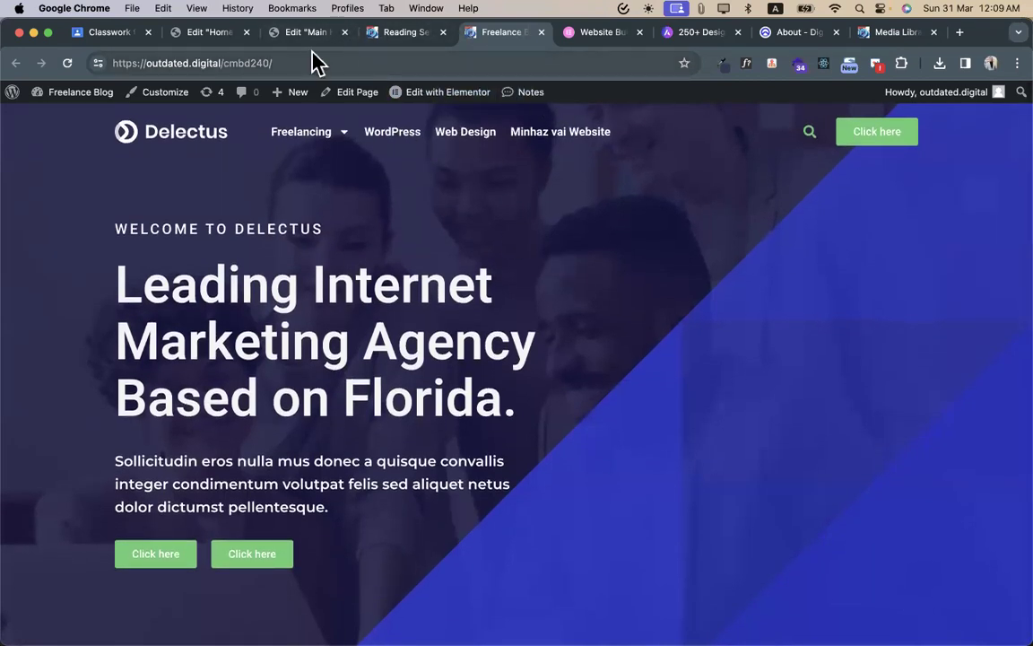
{"action": "mouse_move", "coordinate": [289, 133]}
- View the site's root address in a maximized incognito window as a logged-out visitor and close that window
{"action": "left_click", "coordinate": [368, 63]}
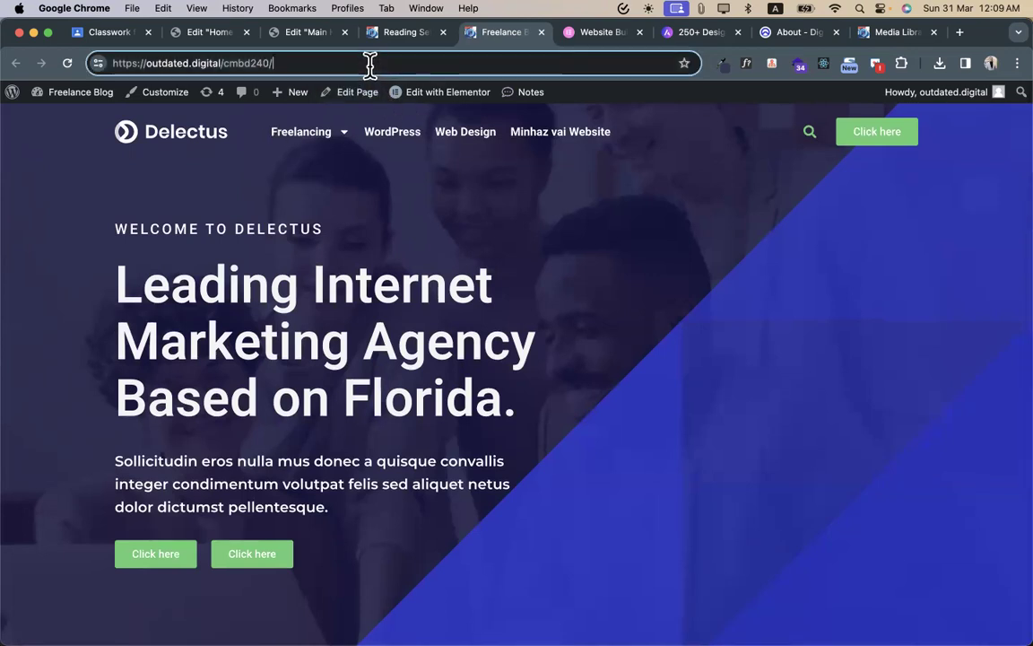
{"action": "key", "text": "super+c"}
{"action": "key", "text": "super+shift+n"}
{"action": "key", "text": "super+v"}
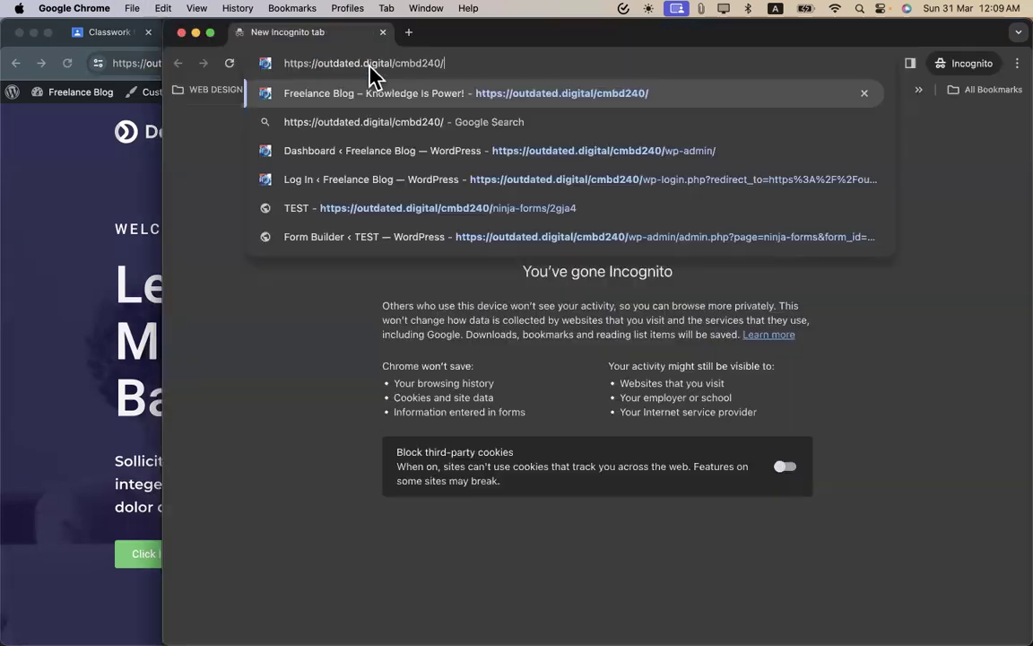
{"action": "key", "text": "Return"}
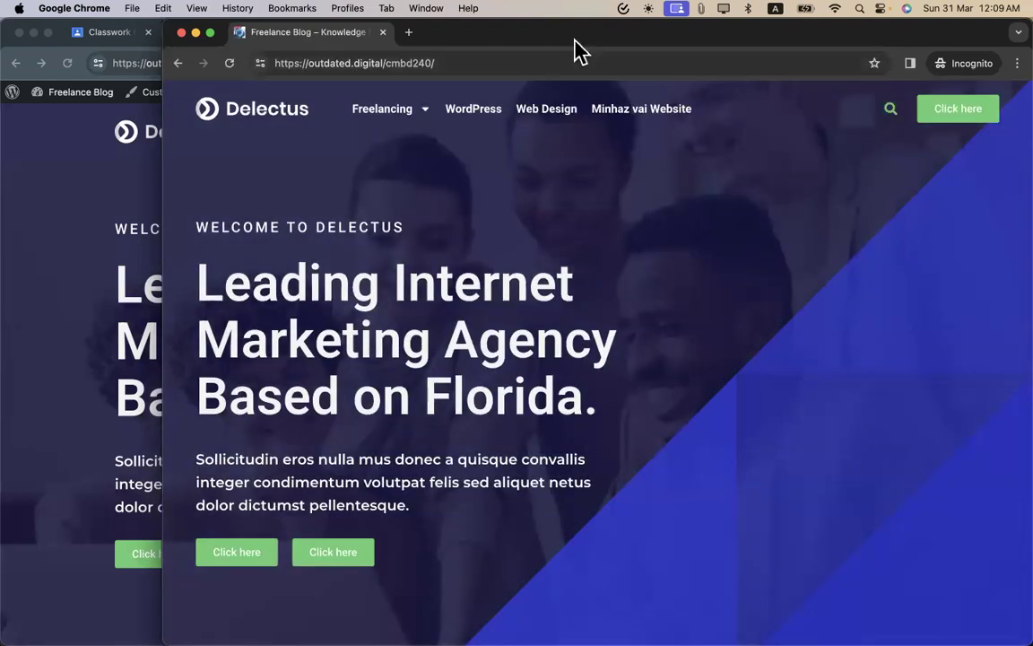
{"action": "double_click", "coordinate": [572, 38]}
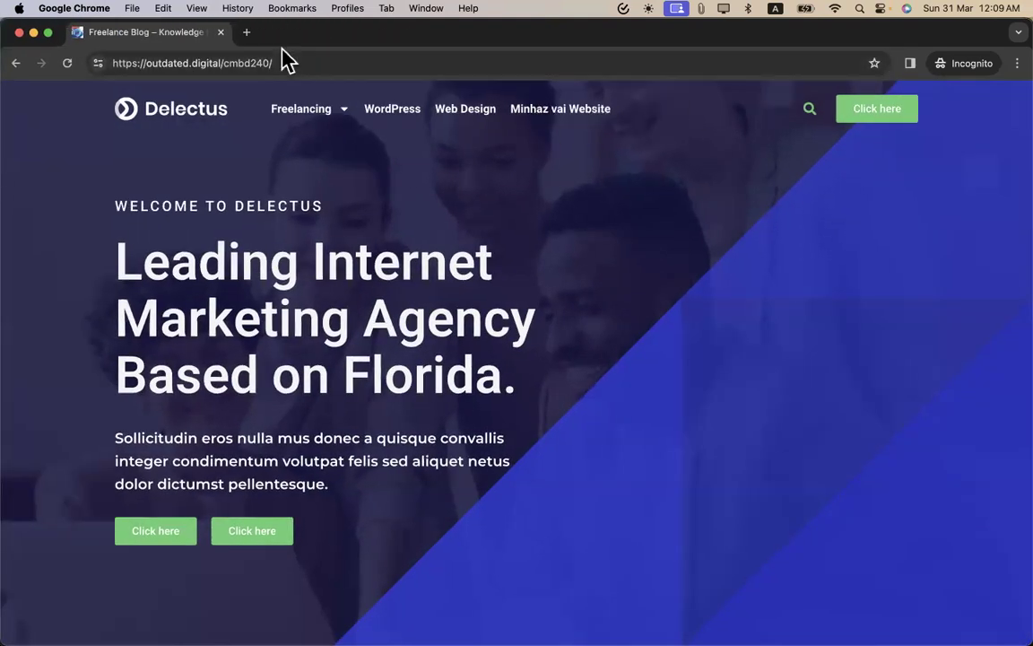
{"action": "left_click", "coordinate": [222, 33]}
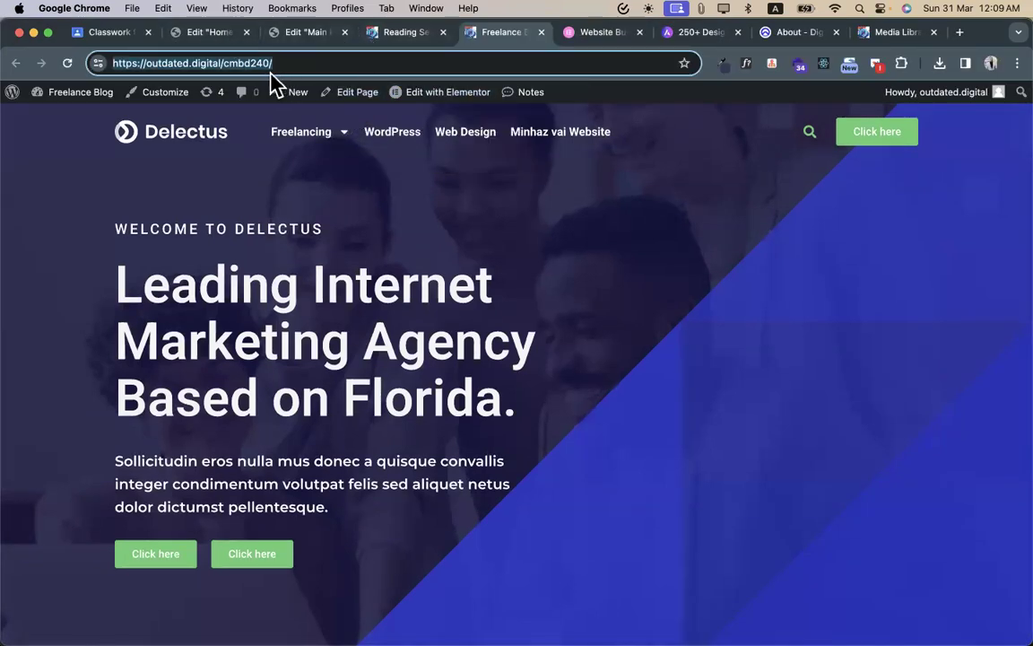
- Create and publish a new WordPress page titled "about" and open it for editing with Elementor
{"action": "left_click", "coordinate": [209, 34]}
{"action": "left_click", "coordinate": [314, 34]}
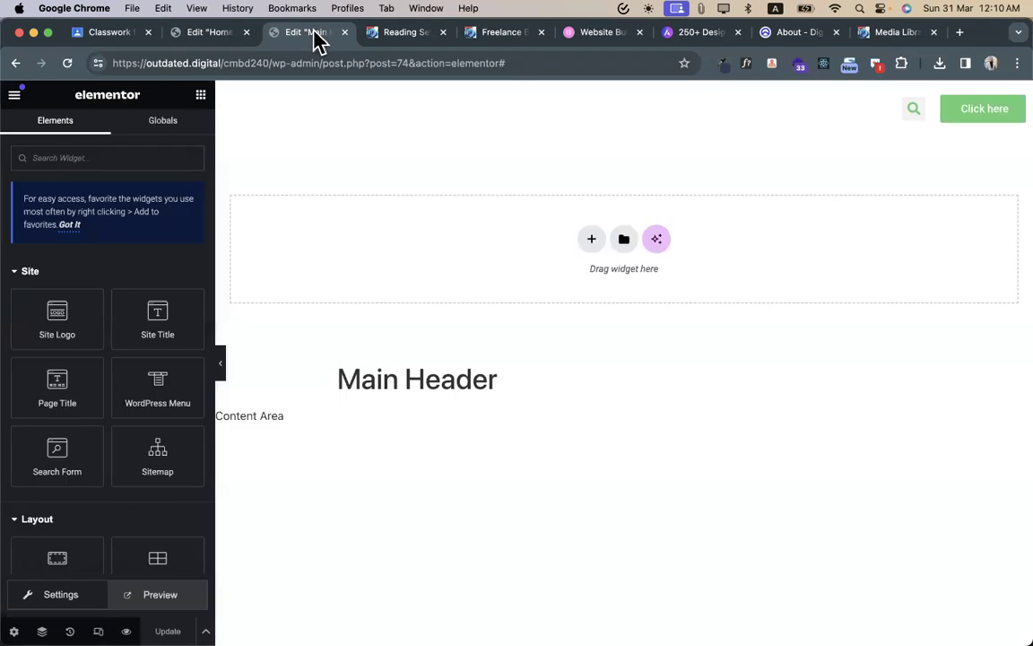
{"action": "left_click", "coordinate": [394, 34]}
{"action": "mouse_move", "coordinate": [58, 202]}
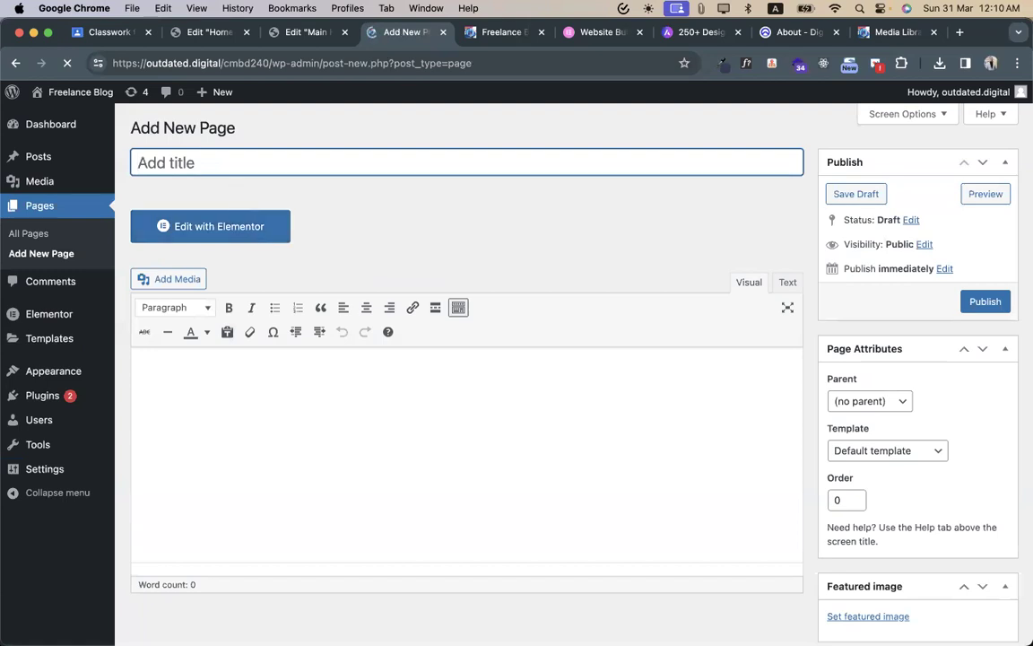
{"action": "type", "text": "about"}
{"action": "left_click", "coordinate": [985, 301]}
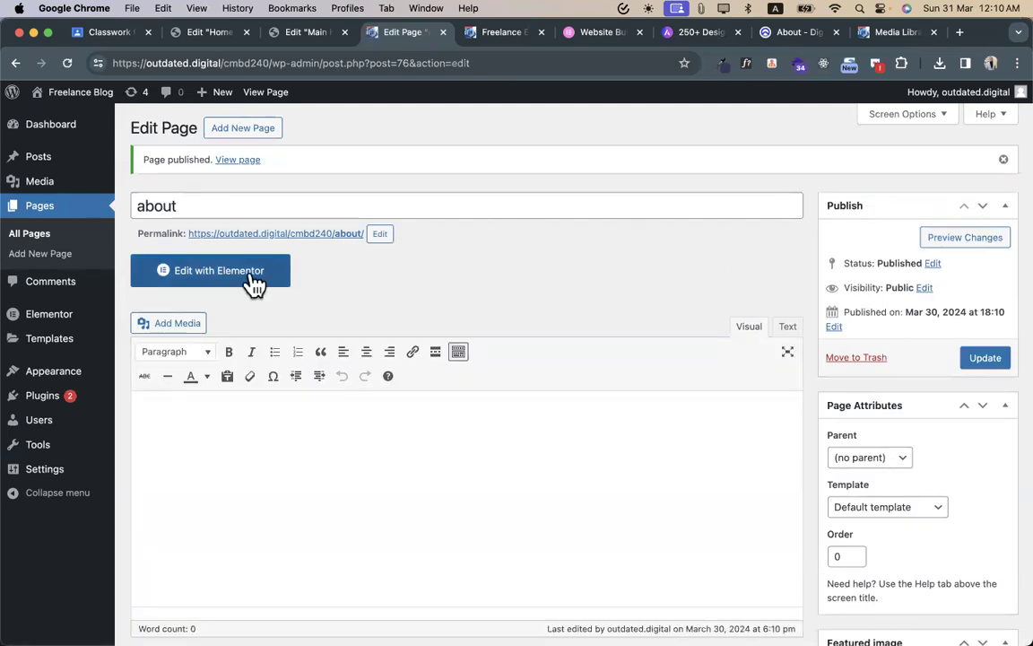
{"action": "left_click", "coordinate": [254, 283]}
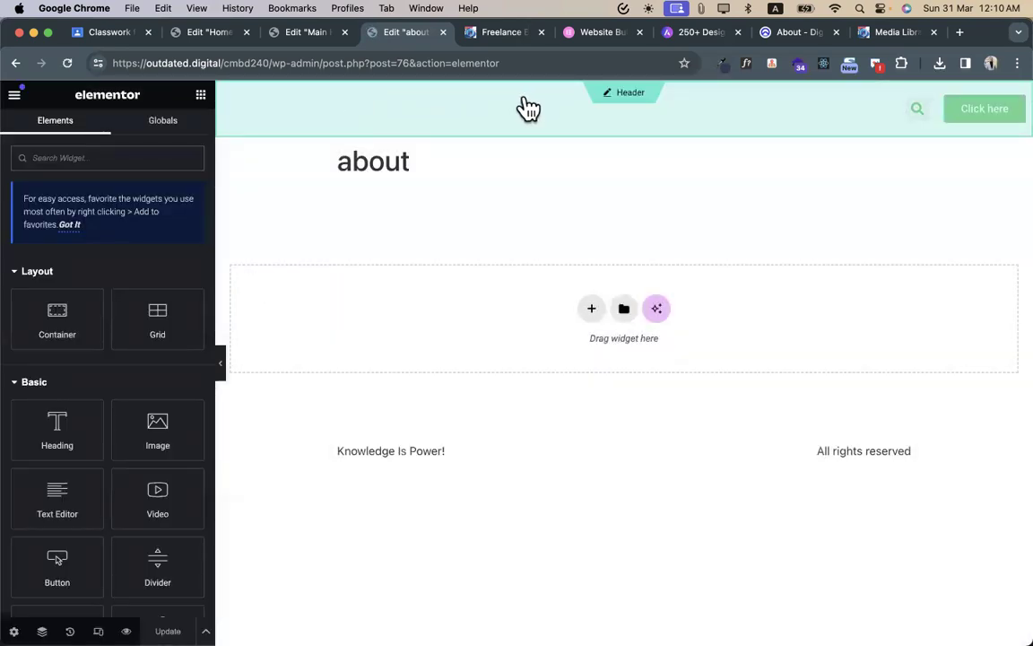
- Hide the about page's title and set its page layout to Elementor Full Width in the page settings
{"action": "left_click", "coordinate": [592, 314]}
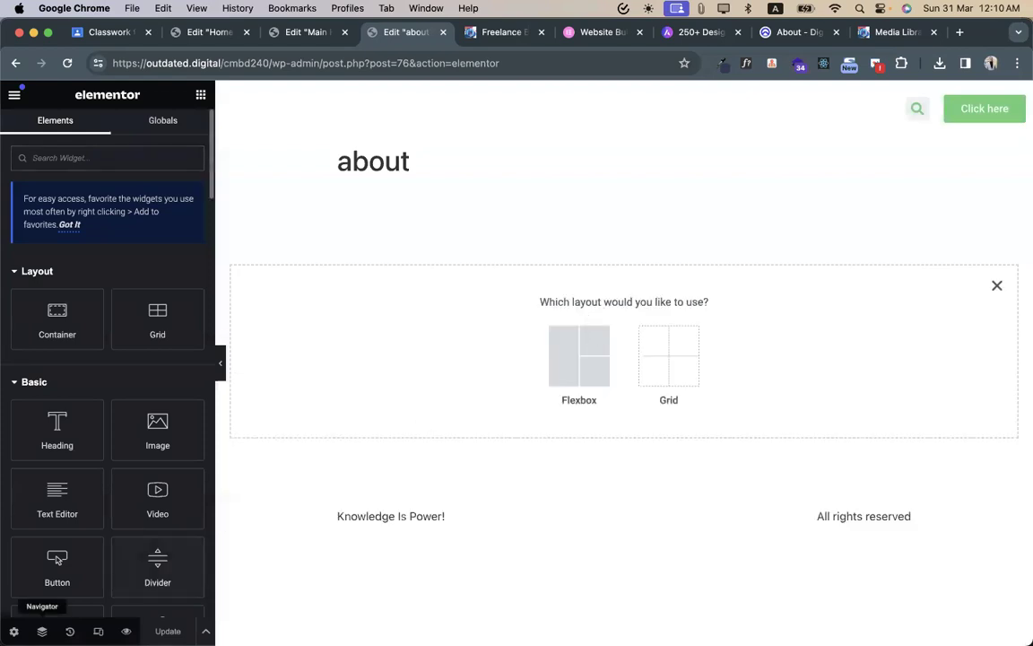
{"action": "left_click", "coordinate": [13, 631]}
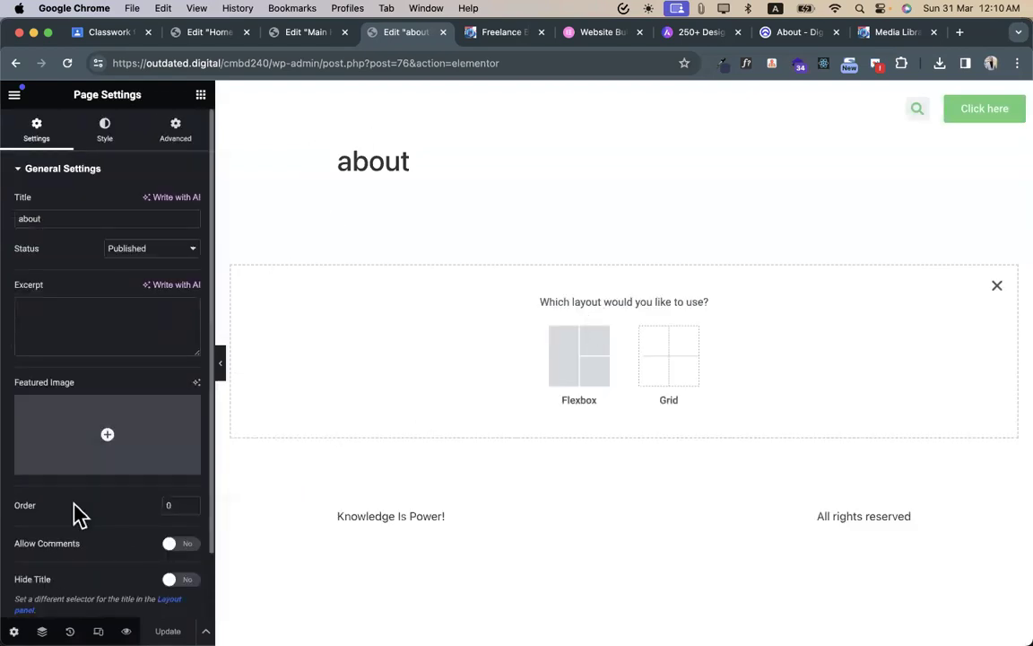
{"action": "left_click", "coordinate": [171, 581]}
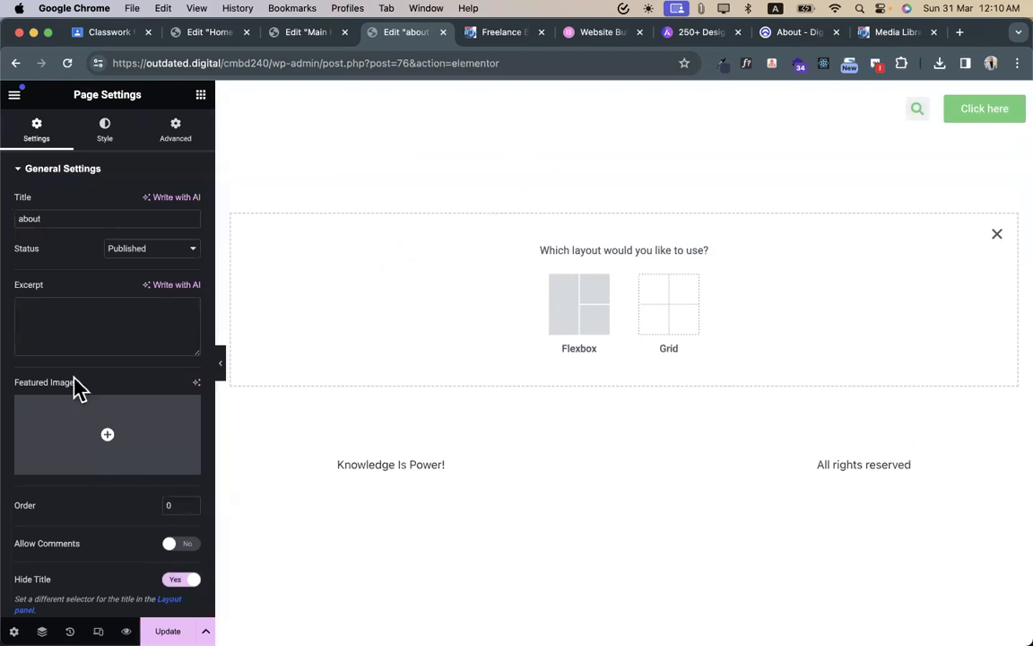
{"action": "scroll", "coordinate": [193, 557], "scroll_direction": "down", "scroll_amount": 2}
{"action": "left_click", "coordinate": [171, 563]}
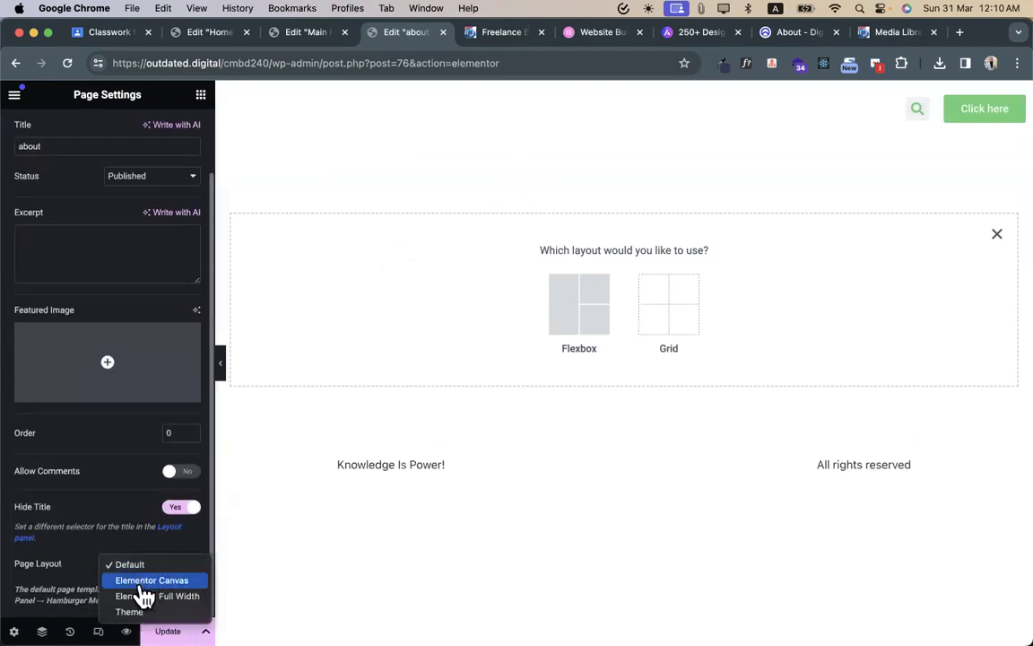
{"action": "left_click", "coordinate": [140, 594]}
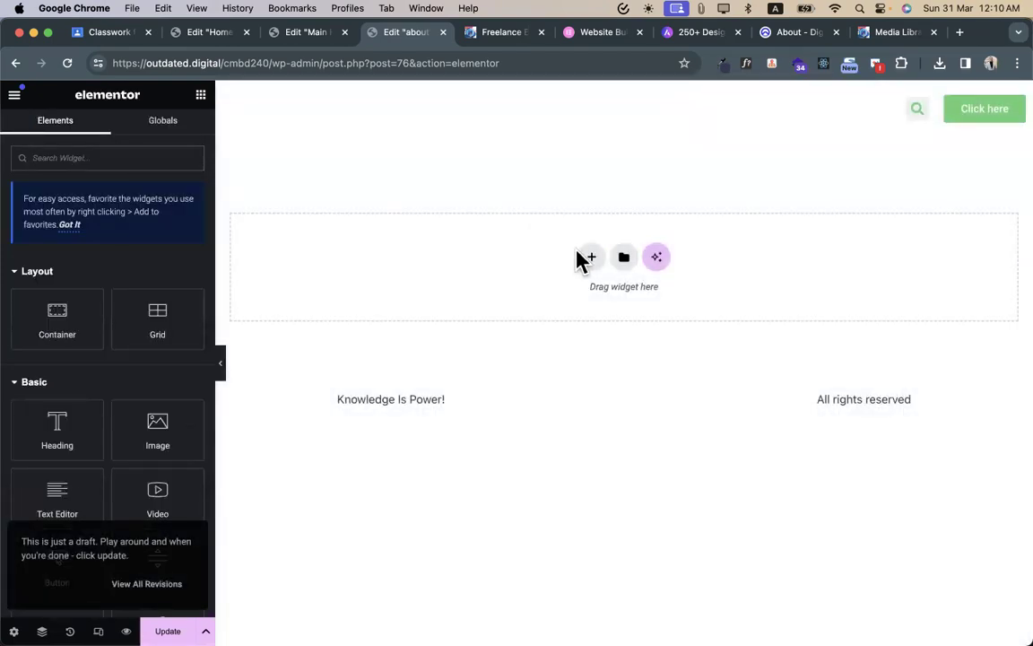
- Add a Flexbox container with a single-column, downward-direction structure to the about page
{"action": "left_click", "coordinate": [588, 258]}
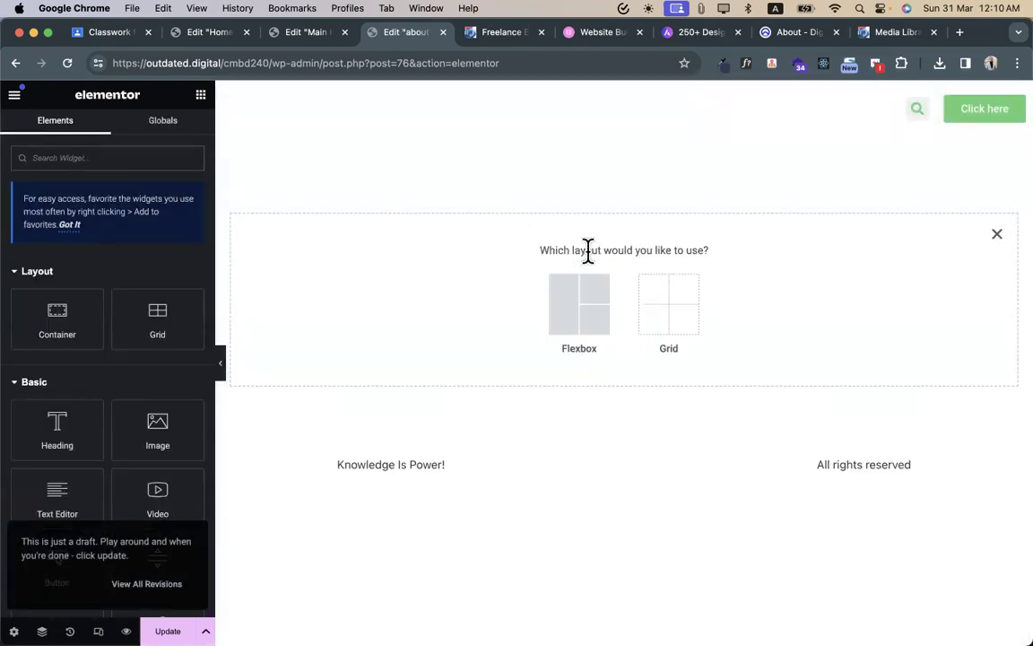
{"action": "left_click", "coordinate": [592, 309]}
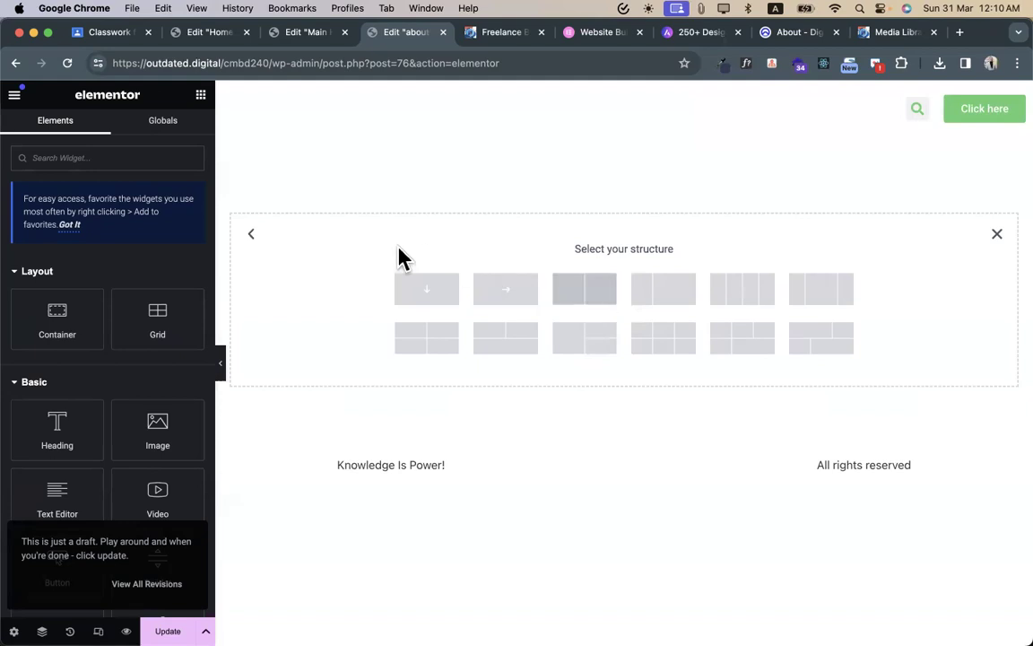
{"action": "left_click", "coordinate": [439, 296]}
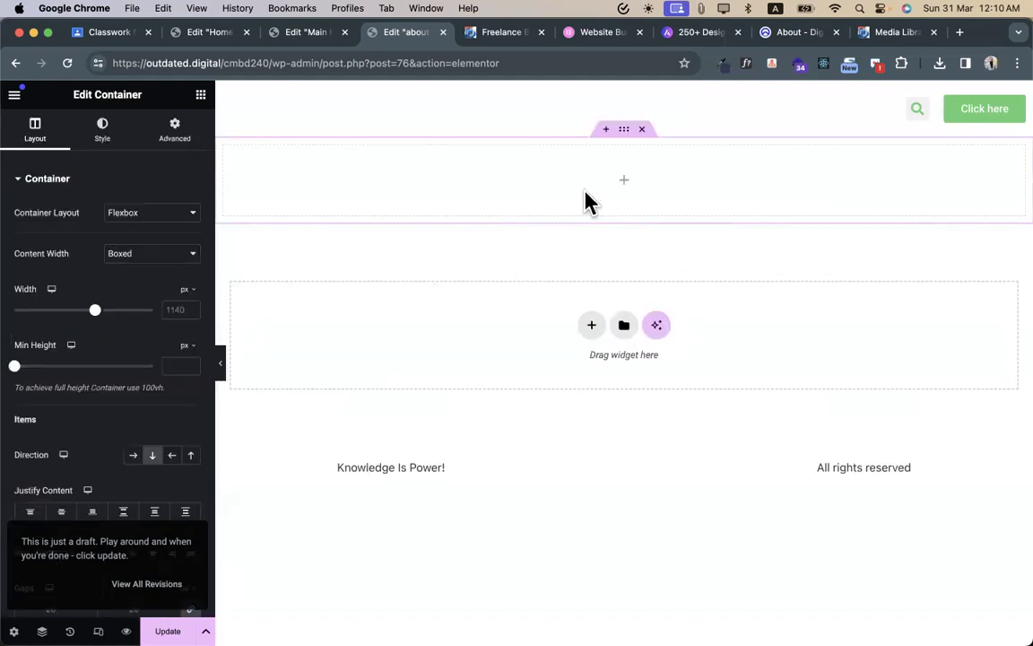
- Check the hero title on the demo's About page and add a Heading widget reading "About" to the container
{"action": "left_click", "coordinate": [785, 36]}
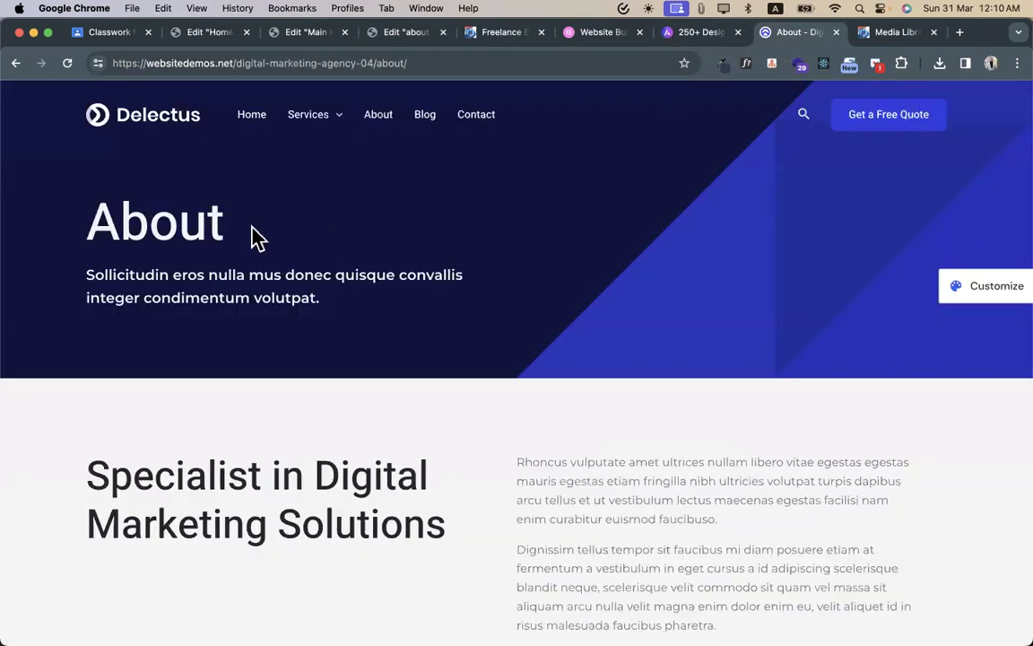
{"action": "left_click_drag", "start_coordinate": [87, 231], "coordinate": [248, 231]}
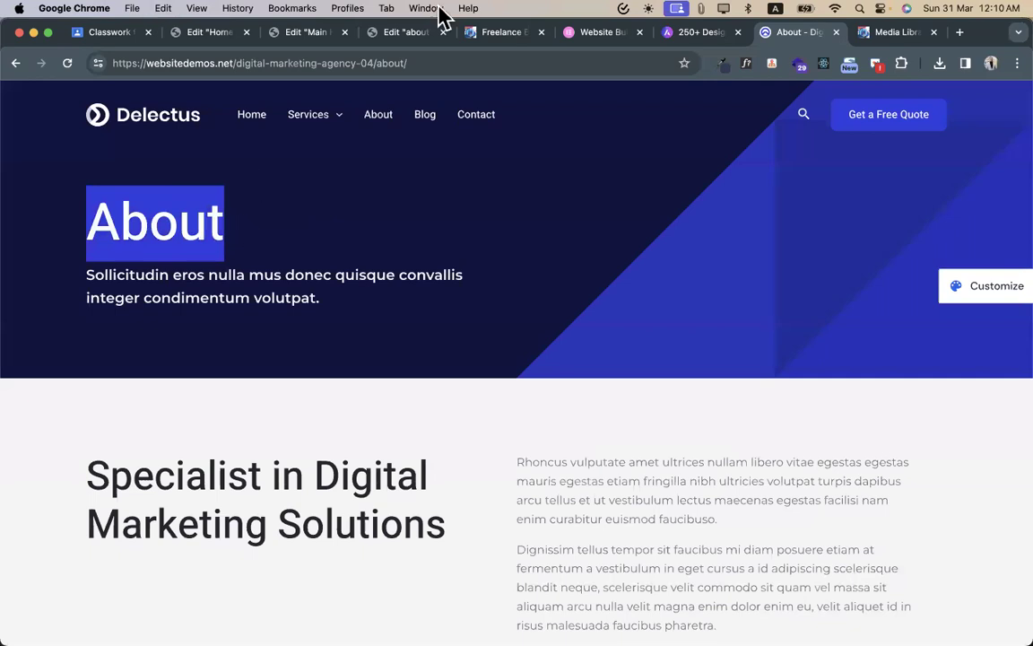
{"action": "left_click", "coordinate": [199, 34]}
{"action": "left_click", "coordinate": [309, 34]}
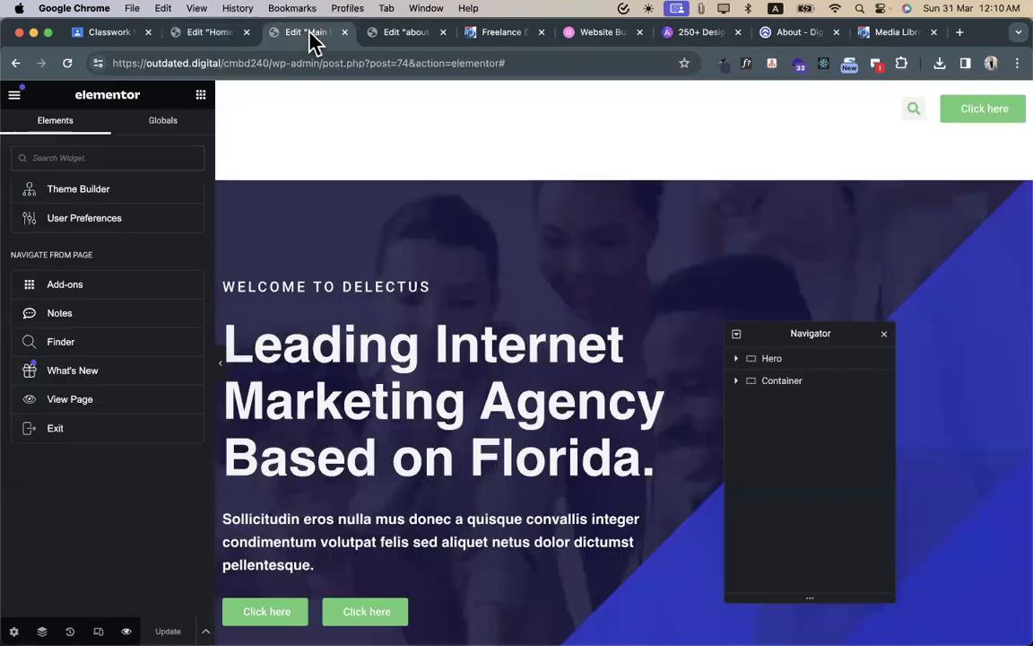
{"action": "left_click", "coordinate": [395, 38]}
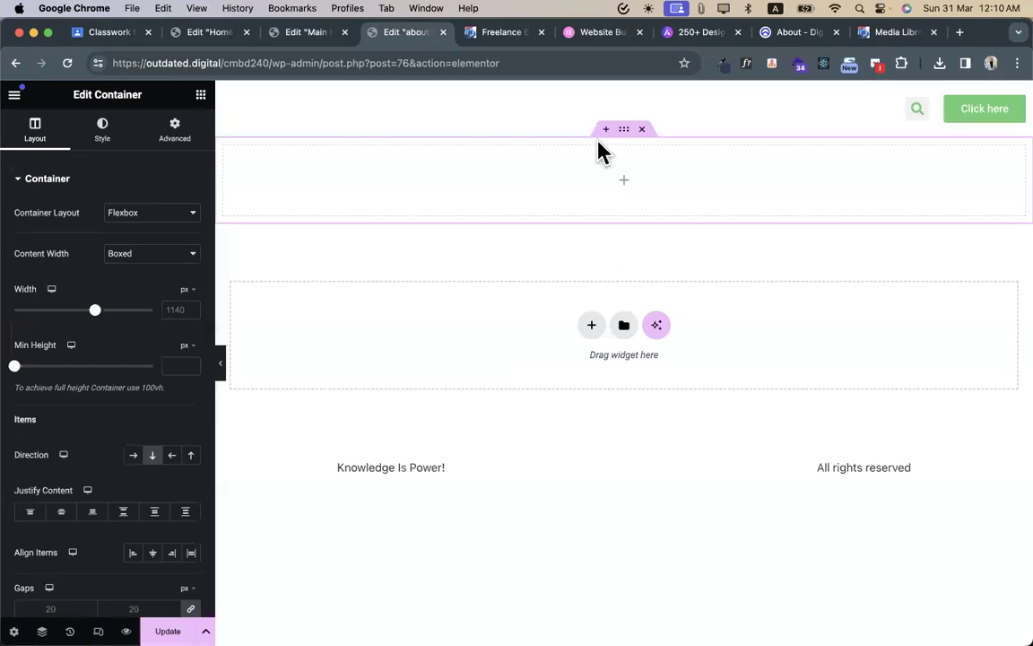
{"action": "left_click", "coordinate": [200, 95]}
{"action": "left_click_drag", "start_coordinate": [65, 431], "coordinate": [357, 223]}
{"action": "triple_click", "coordinate": [87, 224]}
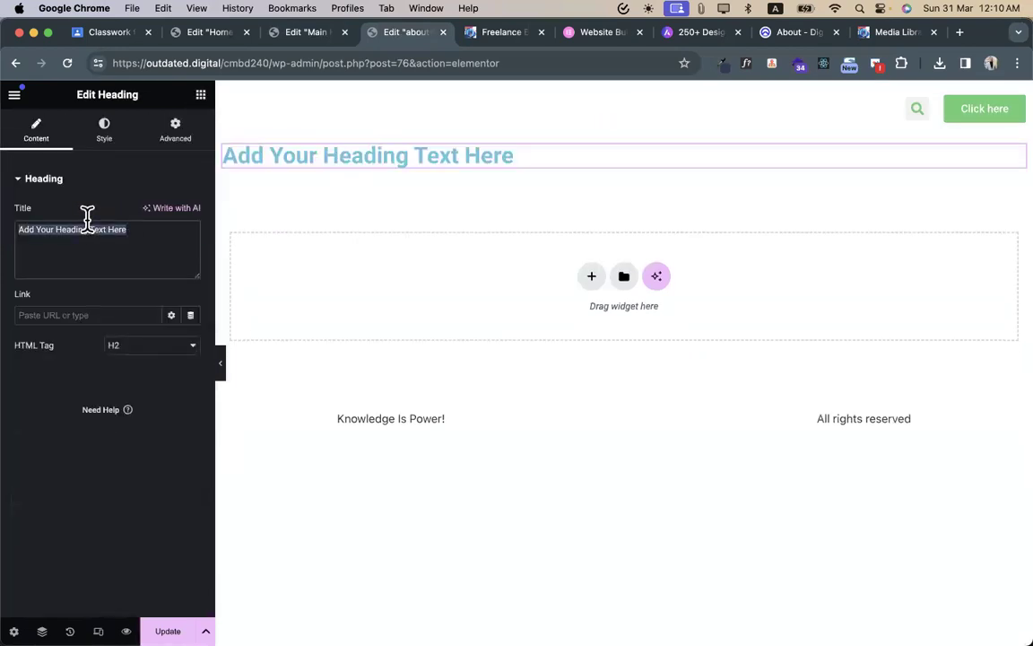
{"action": "type", "text": "About"}
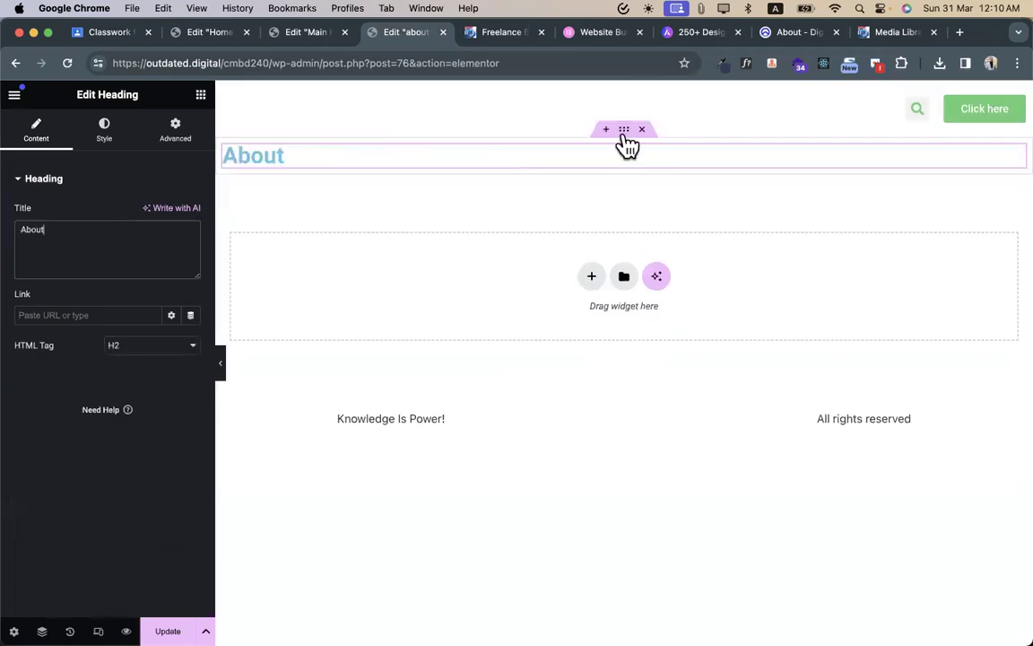
- Set the heading's parent container to a minimum height of 500 px and justify its content to the end
{"action": "left_click", "coordinate": [623, 131]}
{"action": "left_click", "coordinate": [90, 143]}
{"action": "left_click", "coordinate": [35, 136]}
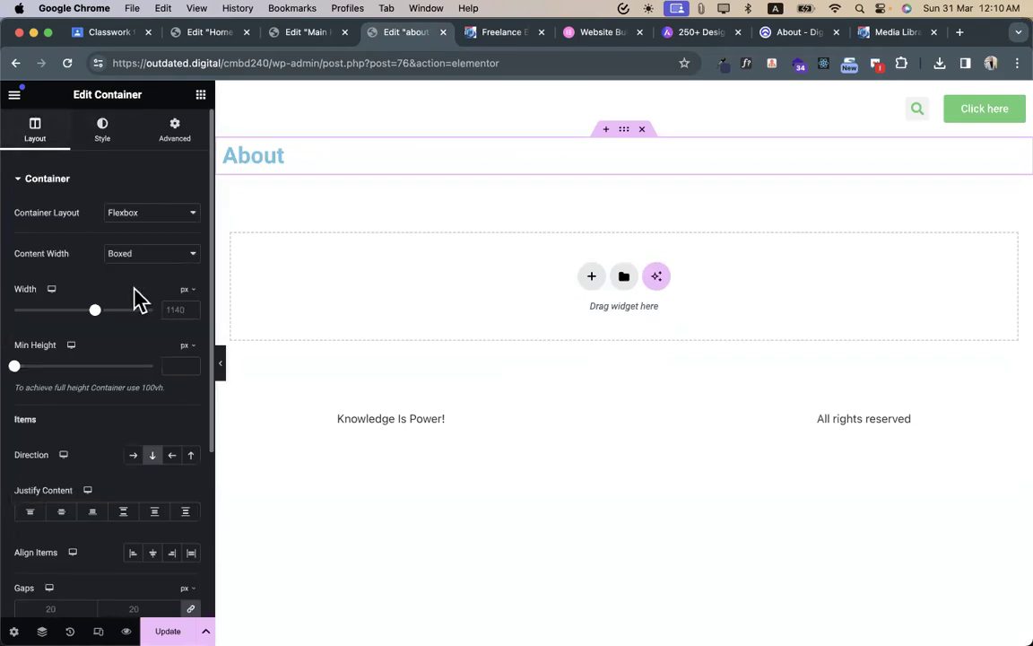
{"action": "left_click", "coordinate": [175, 365]}
{"action": "type", "text": "600"}
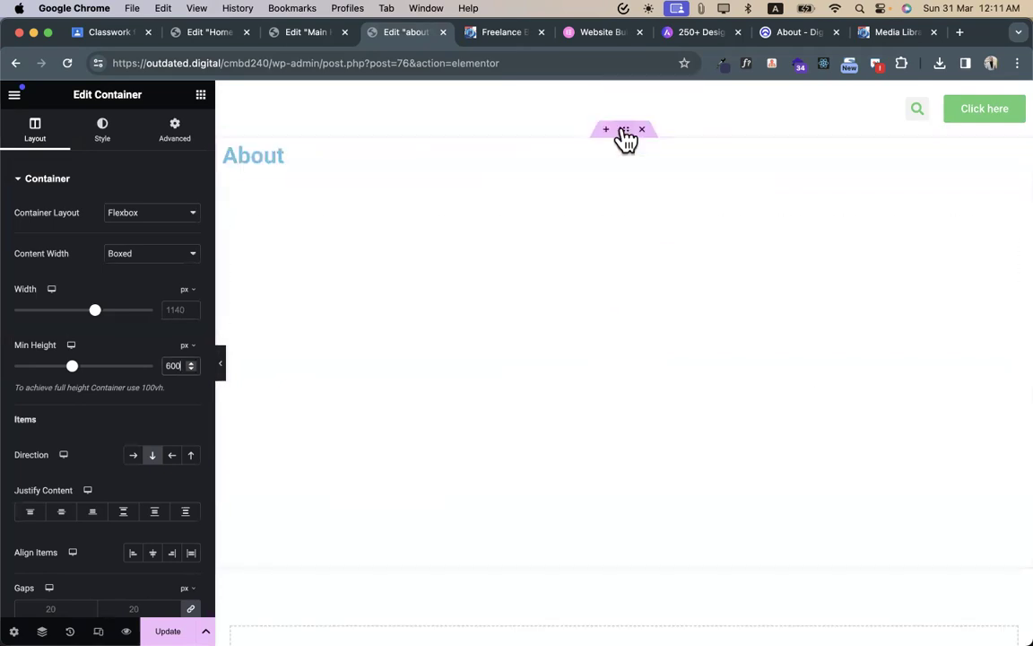
{"action": "left_click", "coordinate": [62, 515]}
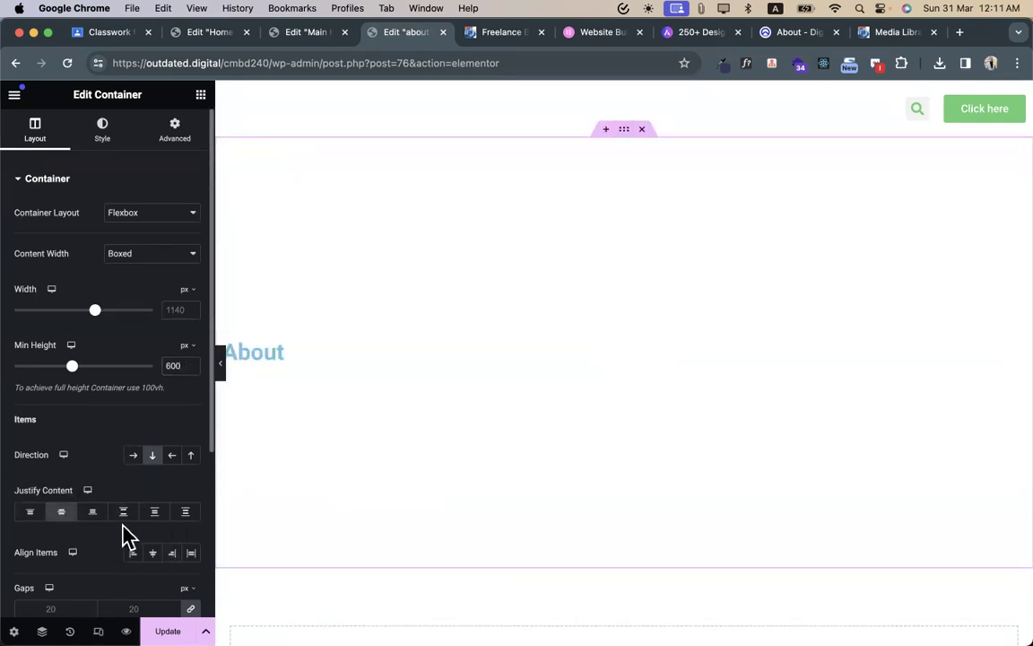
{"action": "left_click", "coordinate": [93, 511]}
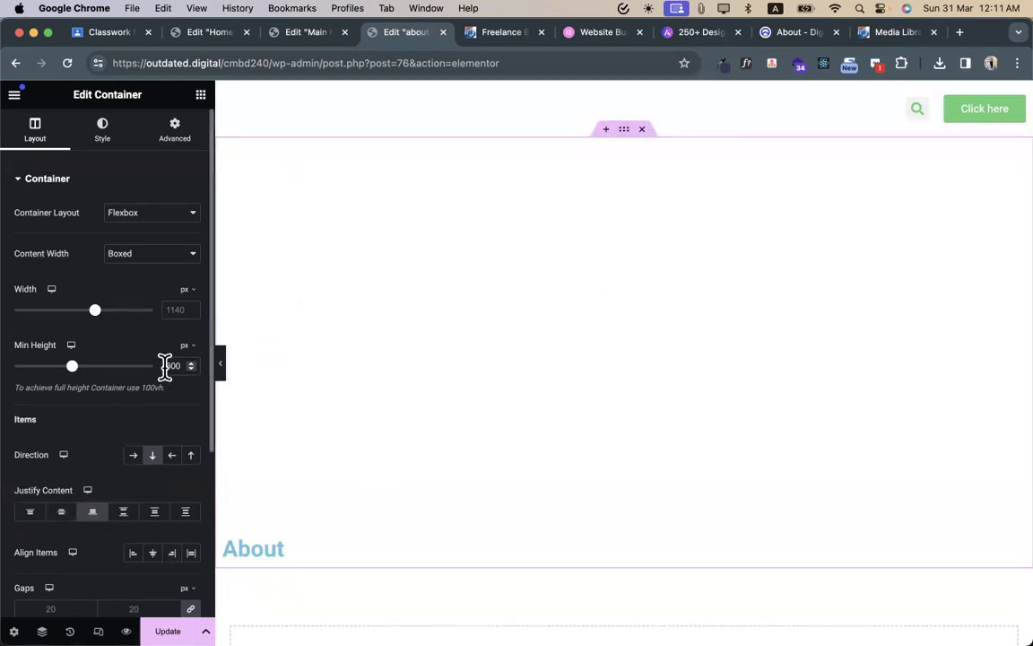
{"action": "type", "text": "500"}
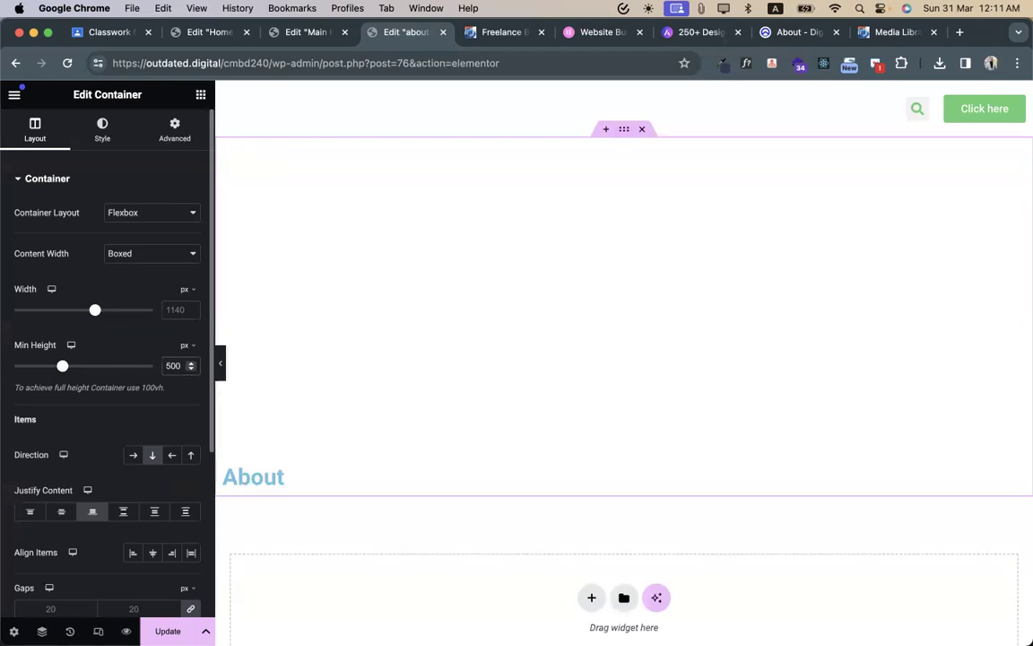
- Unlink the container's margin values and set its top margin to -7% so it extends up behind the header
{"action": "left_click", "coordinate": [202, 146]}
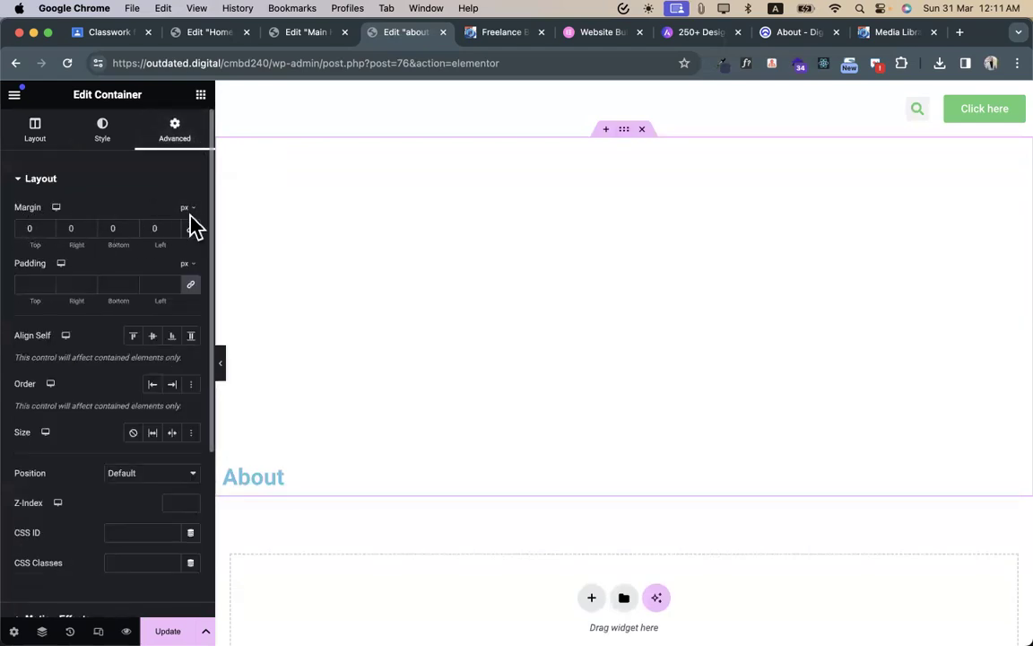
{"action": "left_click", "coordinate": [186, 230]}
{"action": "left_click", "coordinate": [28, 232]}
{"action": "key", "text": "Down"}
{"action": "key", "text": "Down"}
{"action": "key", "text": "Down"}
{"action": "key", "text": "Down"}
{"action": "key", "text": "Down"}
{"action": "key", "text": "Down"}
{"action": "key", "text": "Down"}
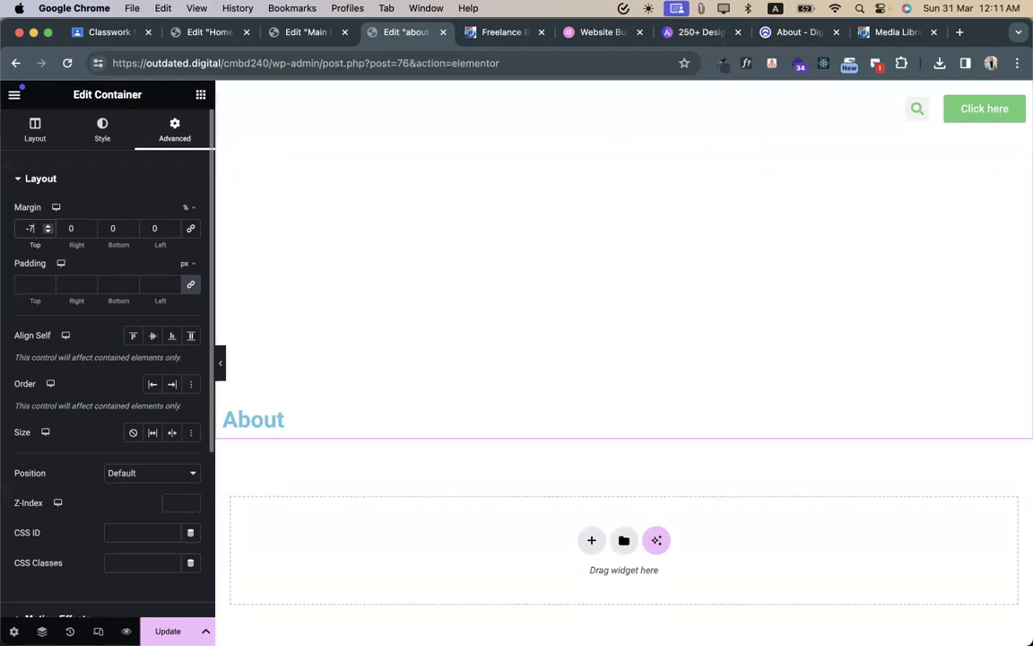
- Choose a Classic background for the container and sample the navy #121240 from the demo About page's hero with the Eye Dropper extension
{"action": "left_click", "coordinate": [102, 130]}
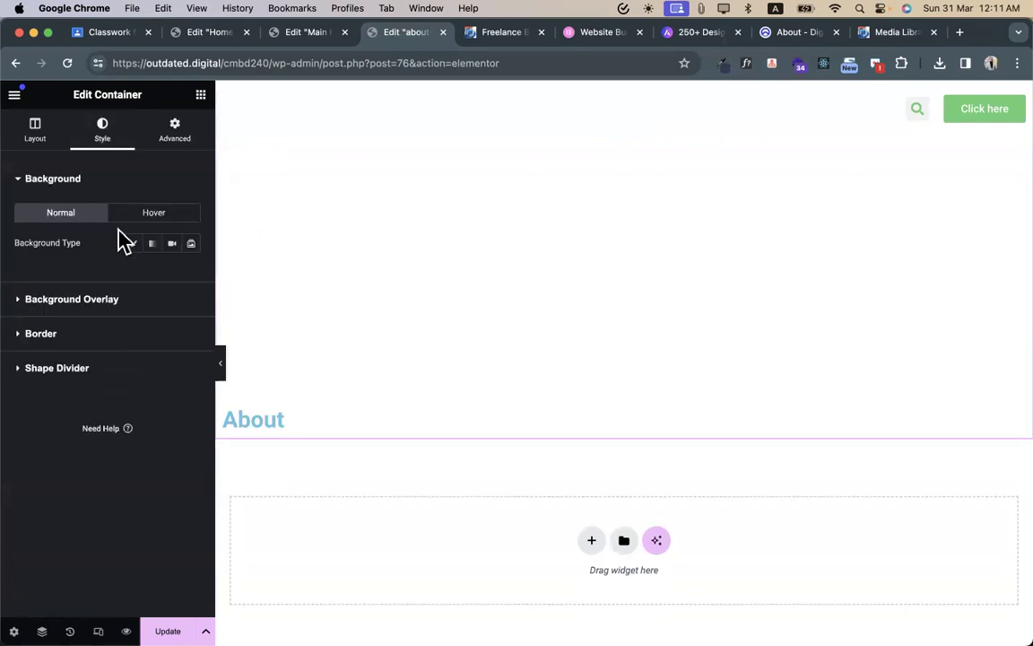
{"action": "left_click", "coordinate": [133, 244]}
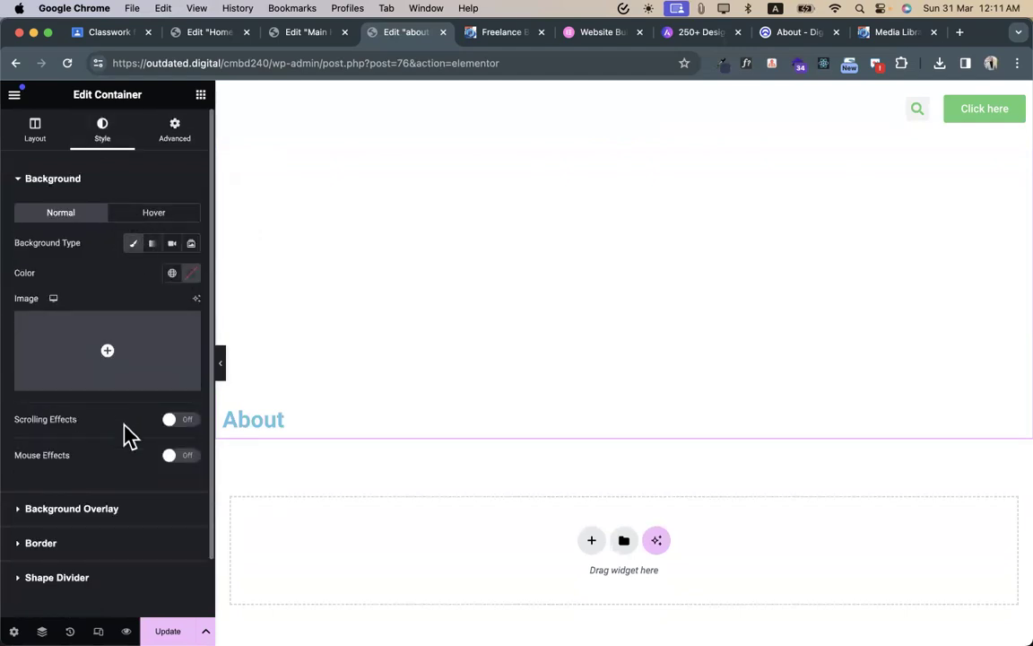
{"action": "left_click", "coordinate": [174, 274]}
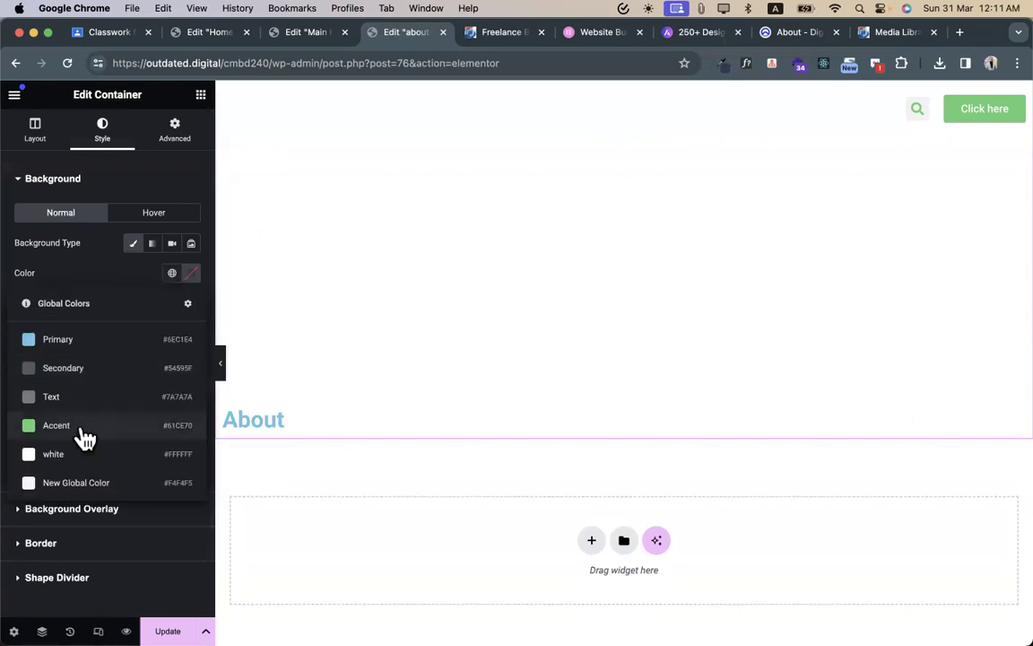
{"action": "left_click", "coordinate": [790, 32]}
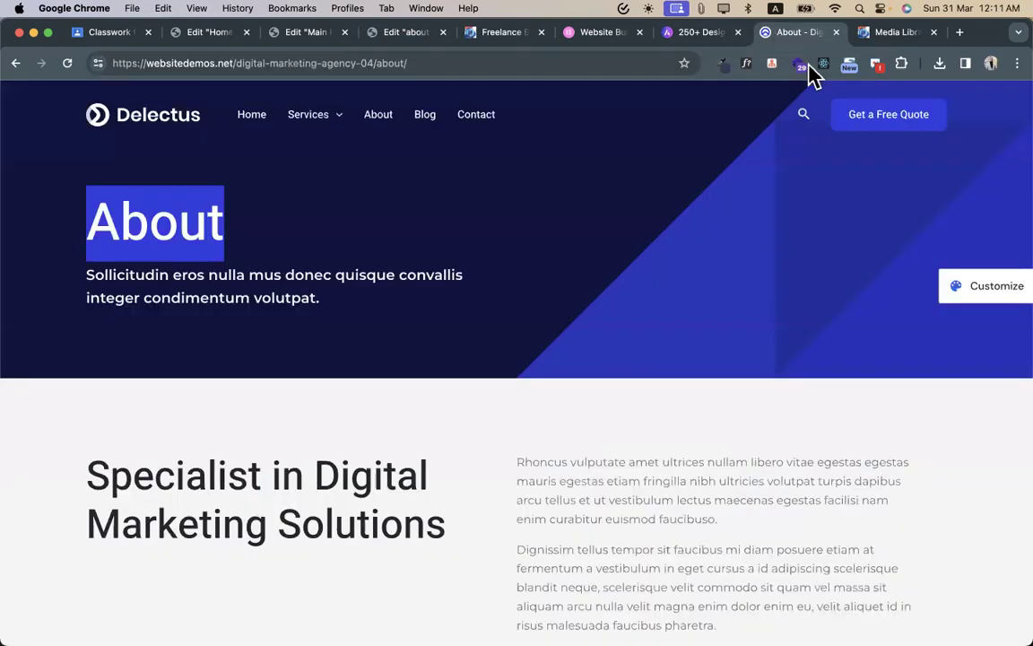
{"action": "left_click", "coordinate": [723, 64]}
{"action": "left_click", "coordinate": [427, 120]}
{"action": "left_click", "coordinate": [723, 65]}
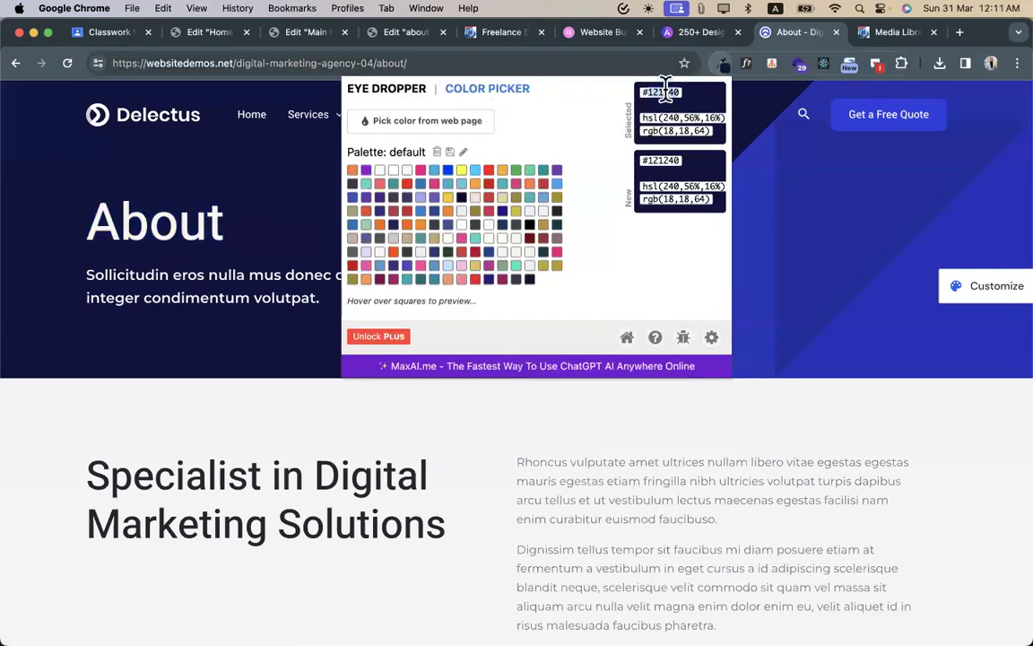
- Set the about page container's background color to the sampled #121240
{"action": "left_click", "coordinate": [310, 32]}
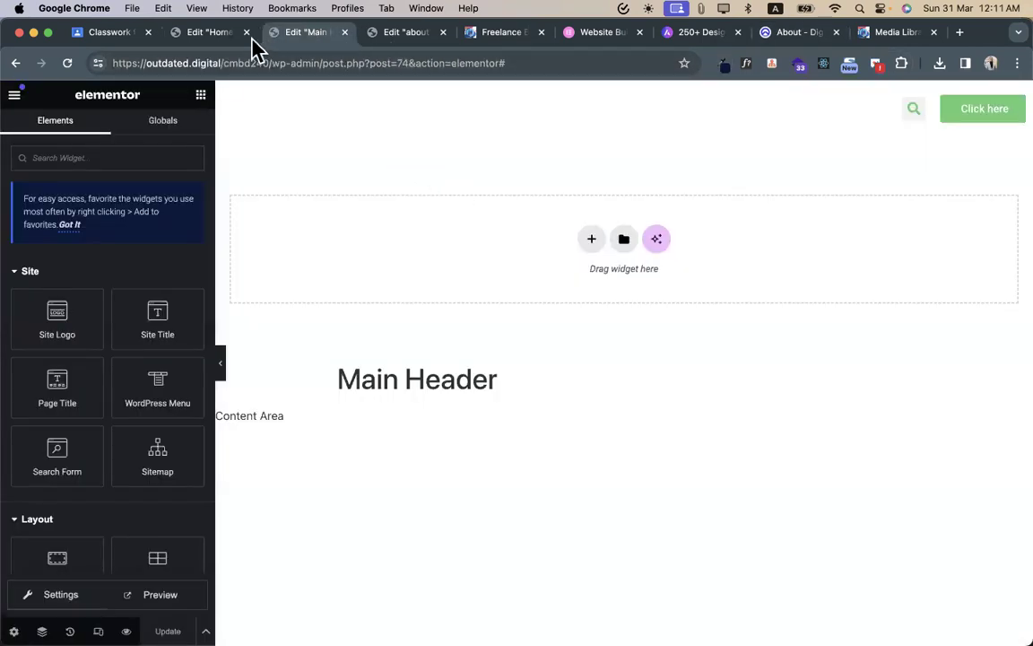
{"action": "left_click", "coordinate": [229, 34]}
{"action": "left_click", "coordinate": [395, 34]}
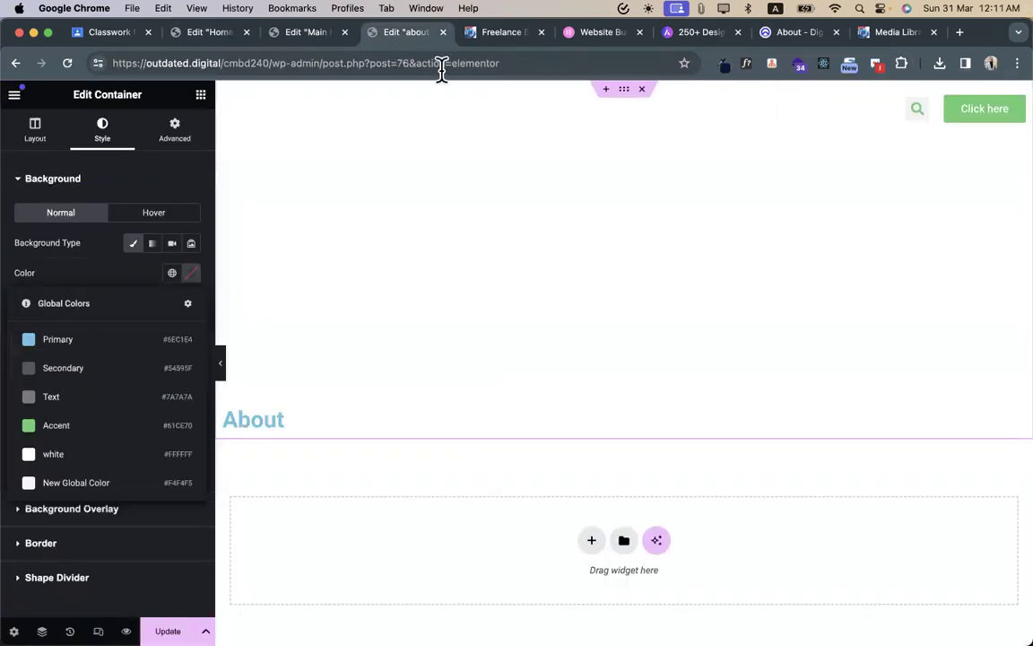
{"action": "right_click", "coordinate": [371, 303]}
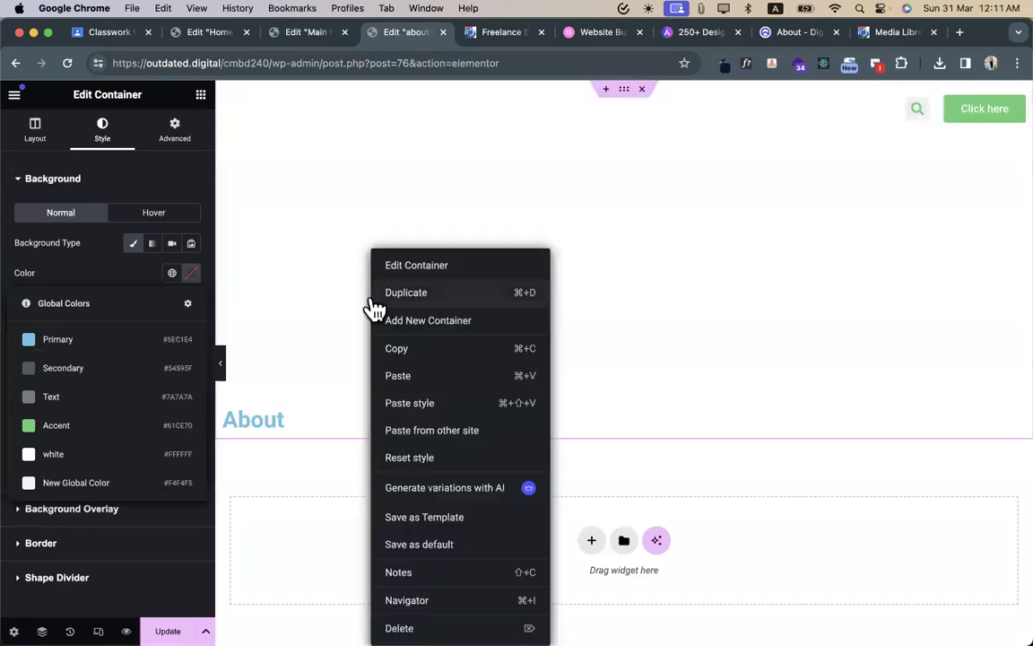
{"action": "left_click", "coordinate": [409, 269]}
{"action": "left_click", "coordinate": [191, 274]}
{"action": "key", "text": "ctrl+v"}
{"action": "left_click", "coordinate": [440, 283]}
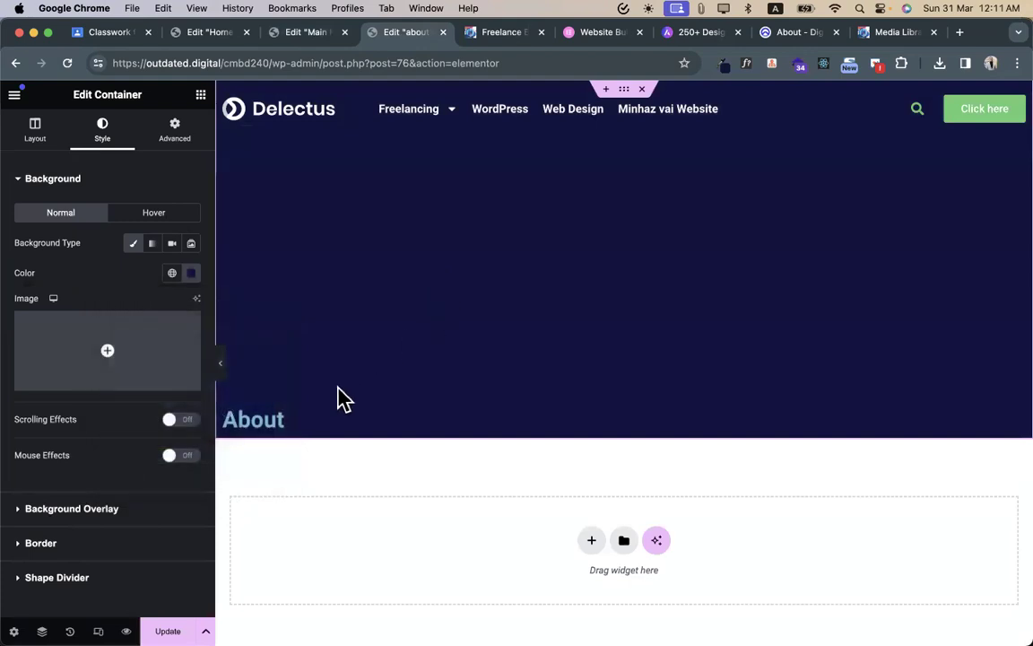
- Change the About heading's text color to white
{"action": "left_click", "coordinate": [334, 420]}
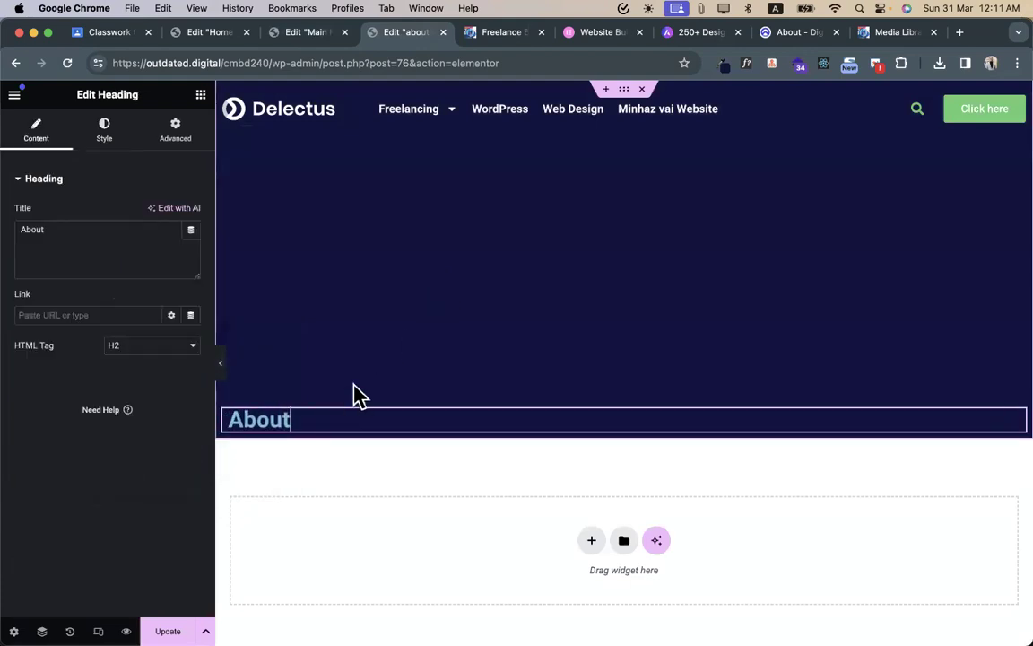
{"action": "left_click", "coordinate": [104, 130]}
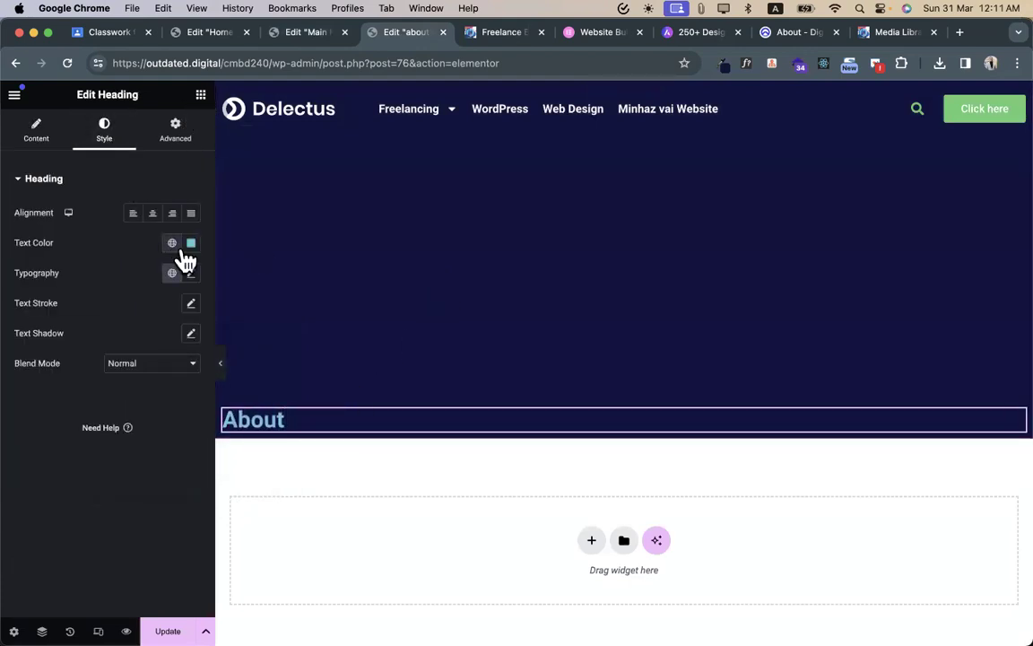
{"action": "left_click", "coordinate": [191, 243]}
{"action": "left_click_drag", "start_coordinate": [155, 306], "coordinate": [62, 277]}
{"action": "left_click", "coordinate": [76, 248]}
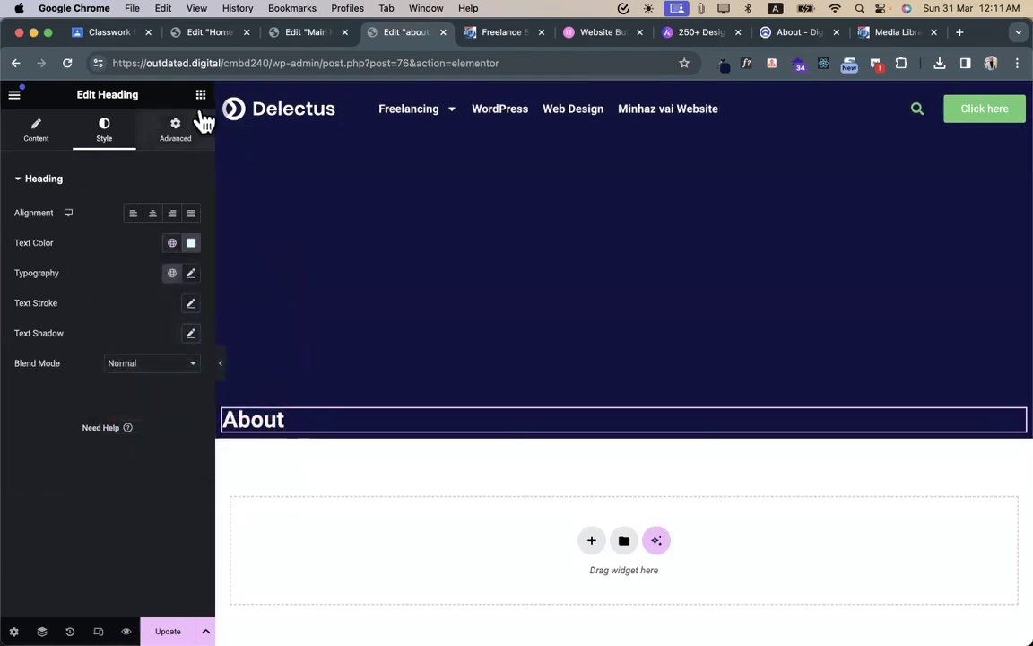
- Duplicate the About heading and replace the lower copy's title with the demo's tagline, "Sollicitudin eros nulla mus donec quisque convallis integer condimentum volutpat."
{"action": "right_click", "coordinate": [254, 423]}
{"action": "left_click", "coordinate": [290, 358]}
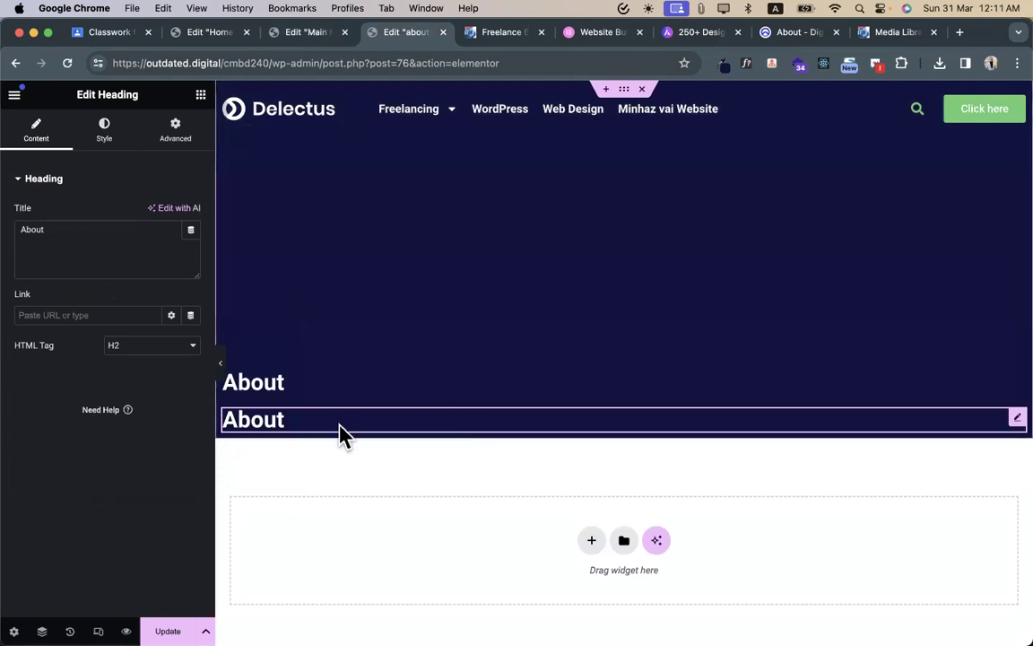
{"action": "left_click", "coordinate": [819, 27]}
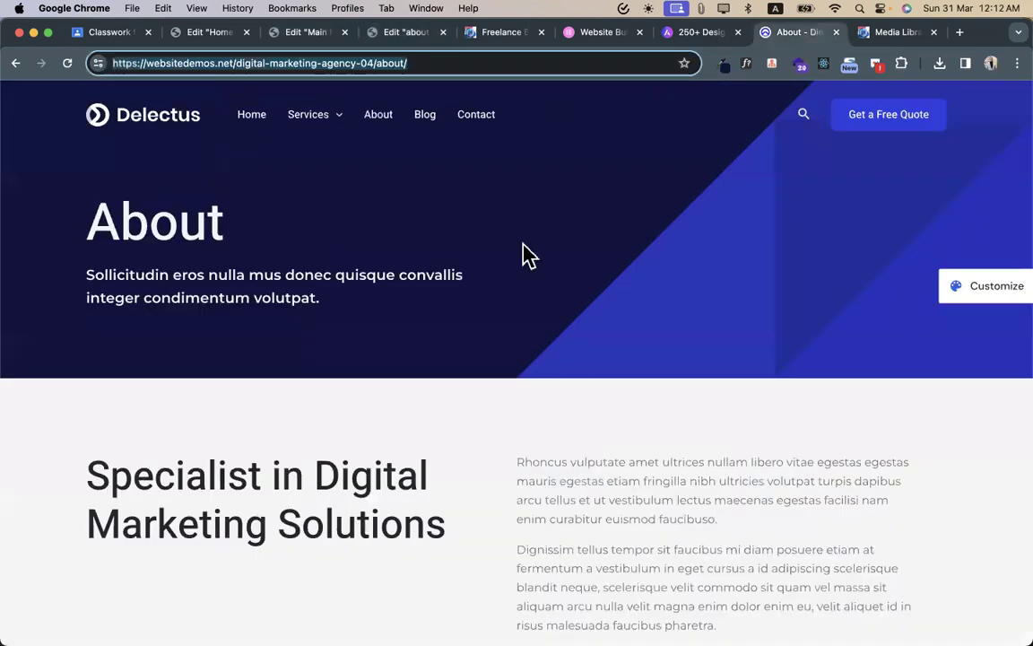
{"action": "triple_click", "coordinate": [212, 298]}
{"action": "key", "text": "super+c"}
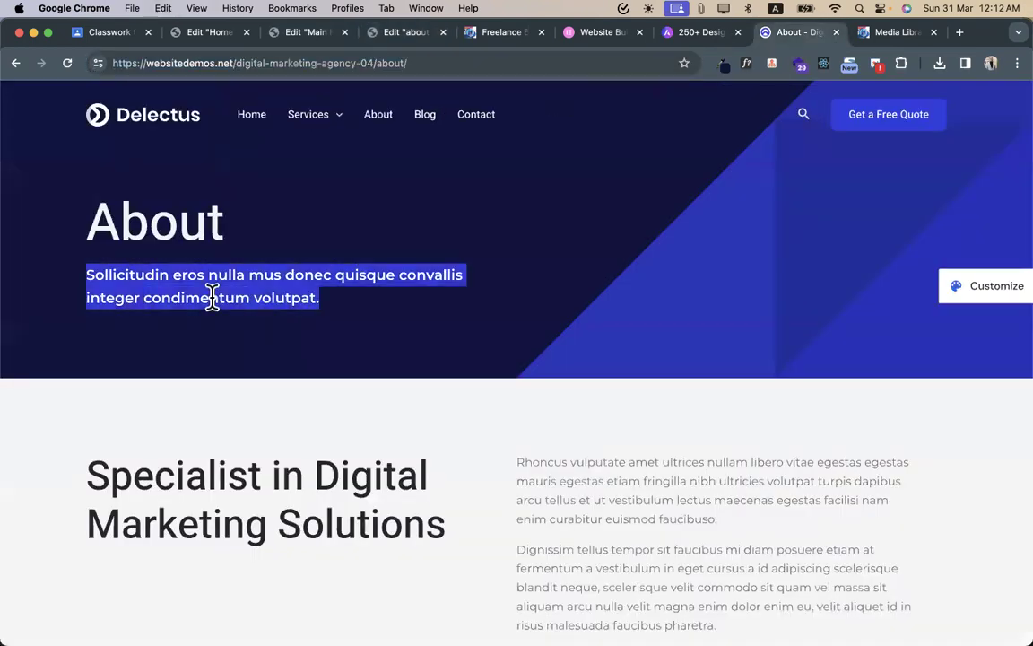
{"action": "left_click", "coordinate": [237, 9]}
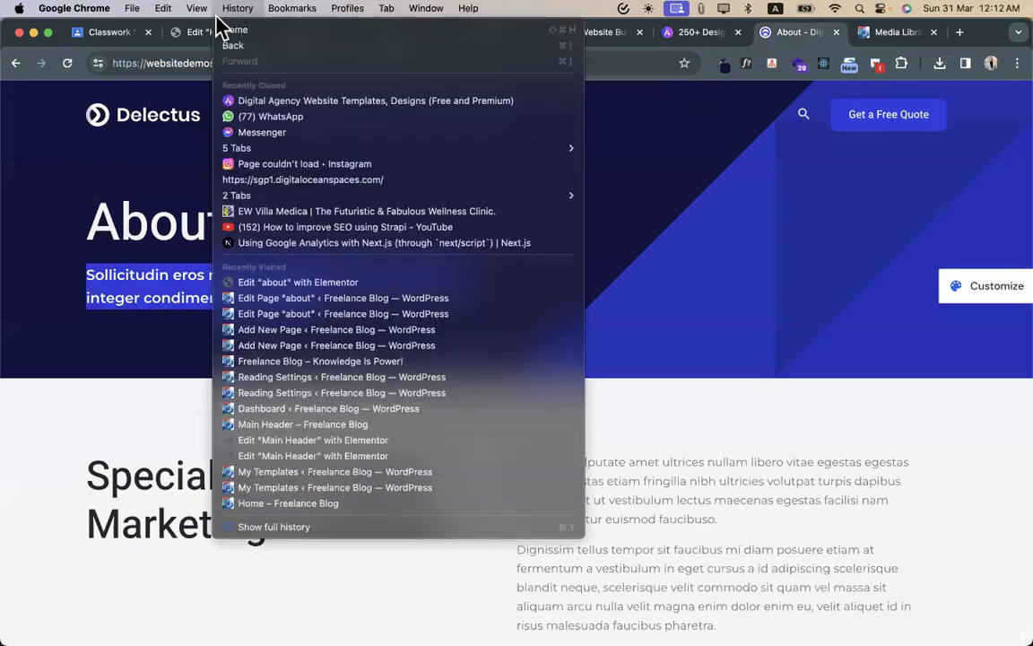
{"action": "left_click", "coordinate": [606, 139]}
{"action": "left_click", "coordinate": [207, 32]}
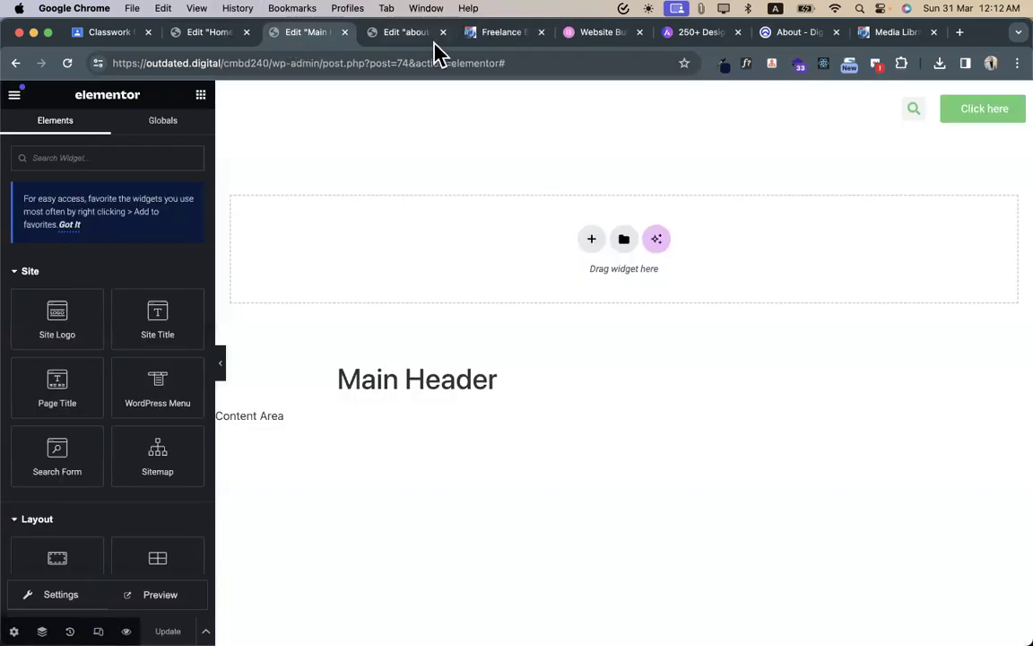
{"action": "left_click", "coordinate": [392, 35]}
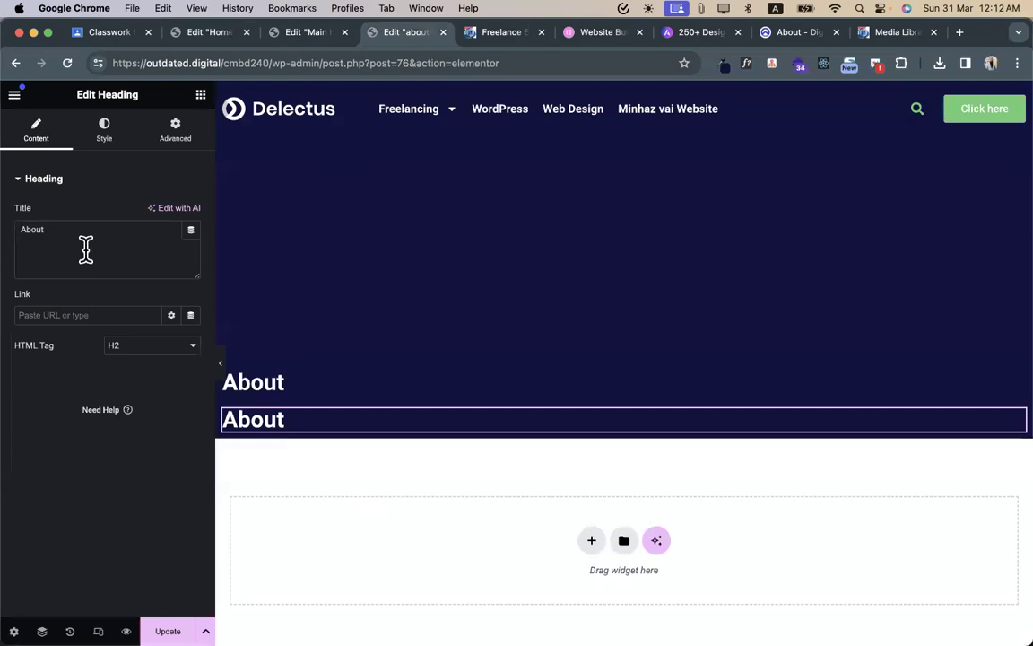
{"action": "key", "text": "super+v"}
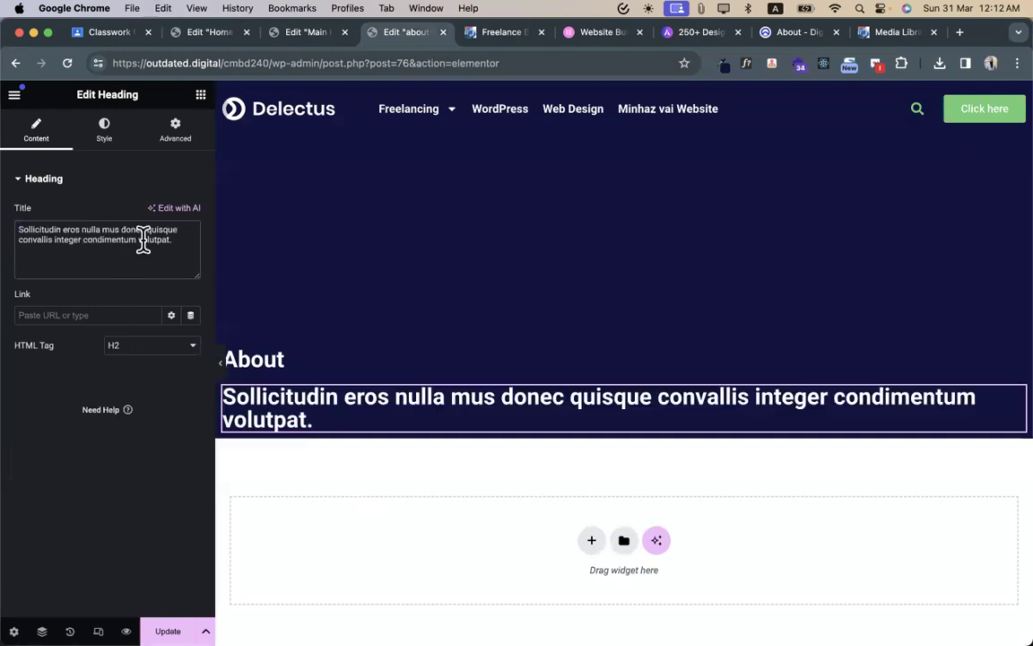
- Set the tagline heading's typography size to 20 px
{"action": "left_click", "coordinate": [122, 126]}
{"action": "left_click", "coordinate": [190, 273]}
{"action": "left_click", "coordinate": [170, 385]}
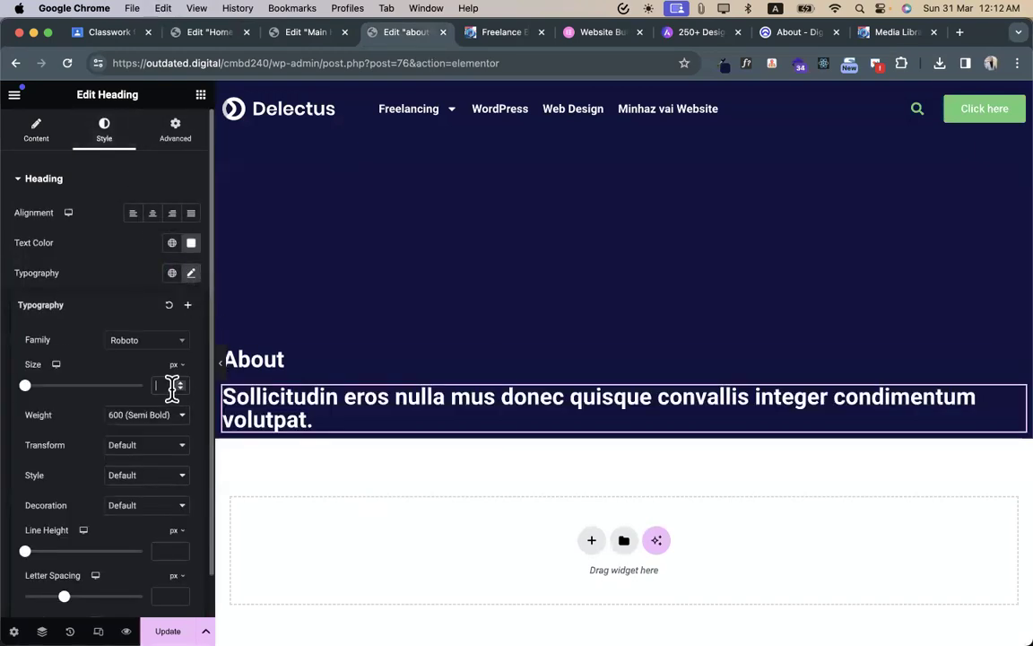
{"action": "type", "text": "20"}
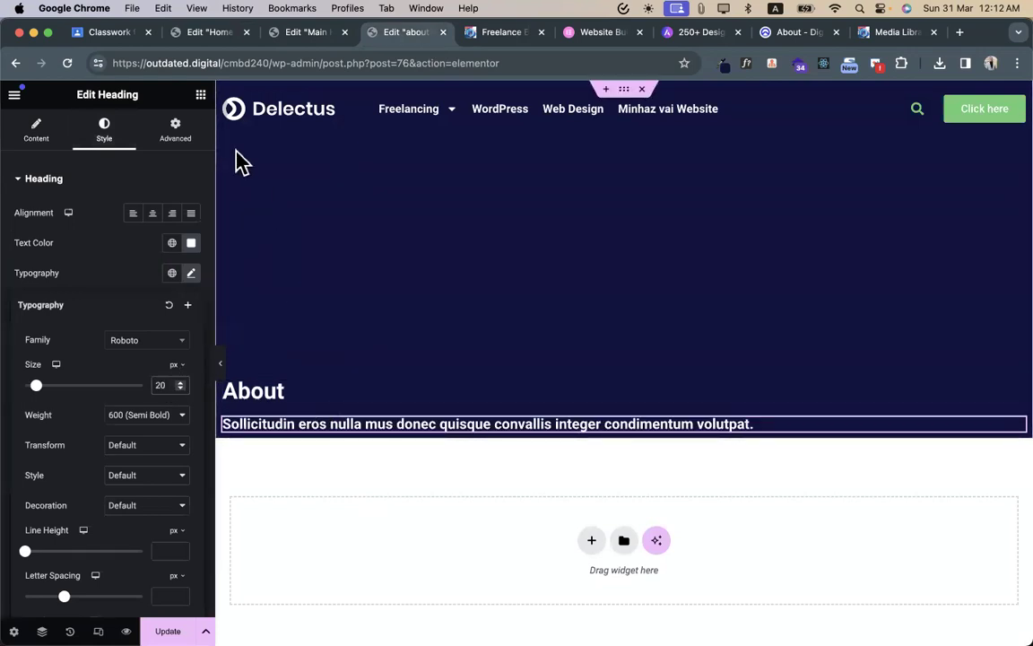
- Add a Spacer widget below the tagline in the hero container and set its space to 74 px
{"action": "left_click", "coordinate": [201, 96]}
{"action": "left_click", "coordinate": [118, 162]}
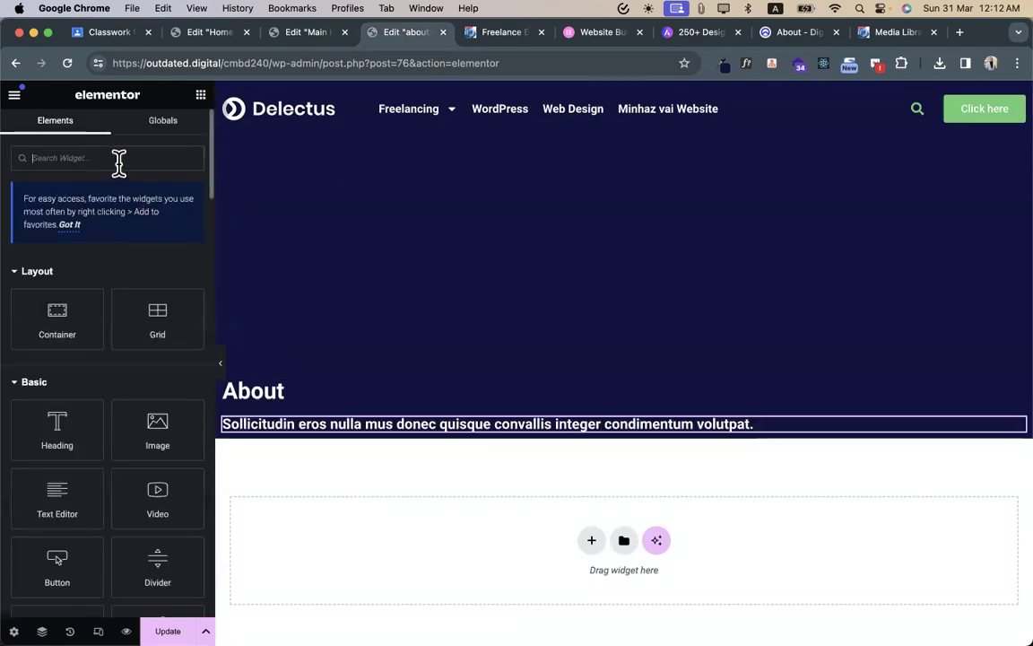
{"action": "type", "text": "sp"}
{"action": "left_click_drag", "start_coordinate": [73, 299], "coordinate": [375, 440]}
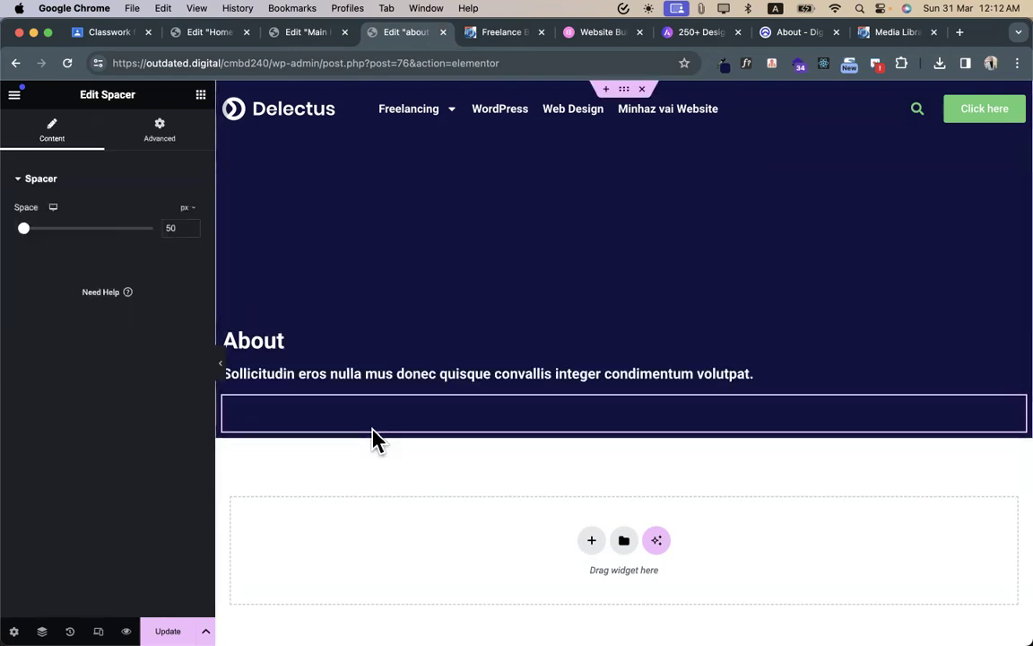
{"action": "left_click_drag", "start_coordinate": [25, 231], "coordinate": [30, 230]}
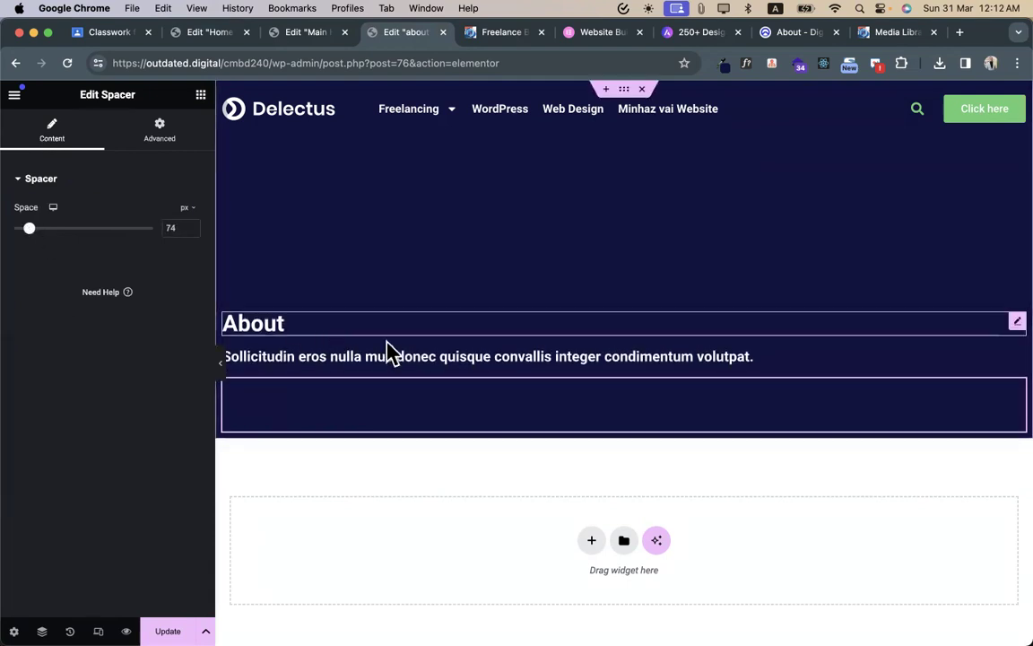
- Give the tagline heading a custom width of 42% and preview the hero at full page width
{"action": "left_click", "coordinate": [755, 362]}
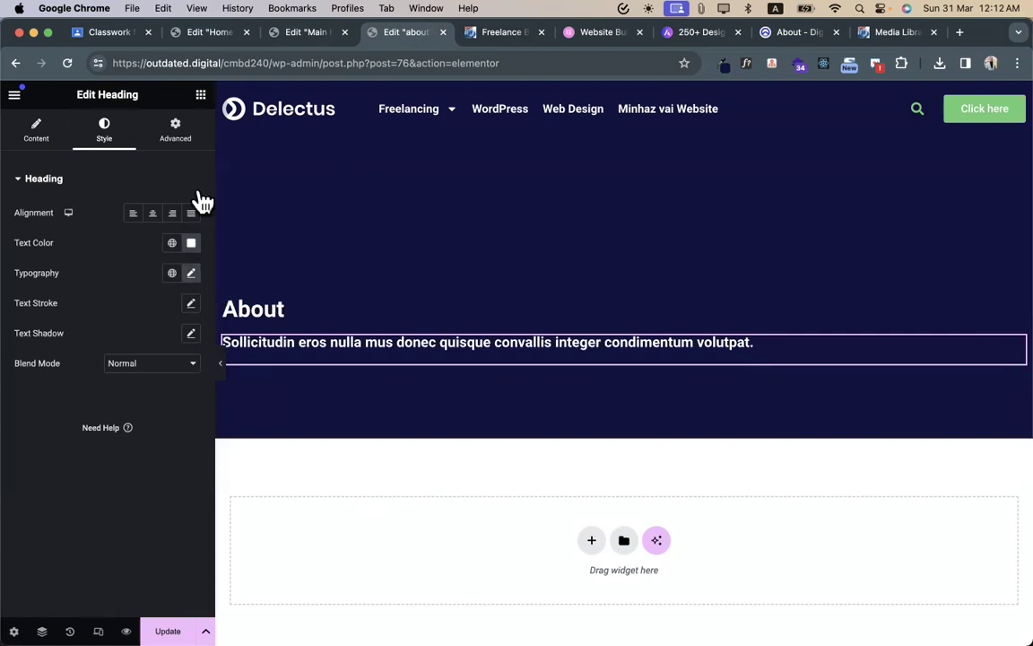
{"action": "left_click", "coordinate": [176, 135]}
{"action": "left_click", "coordinate": [146, 328]}
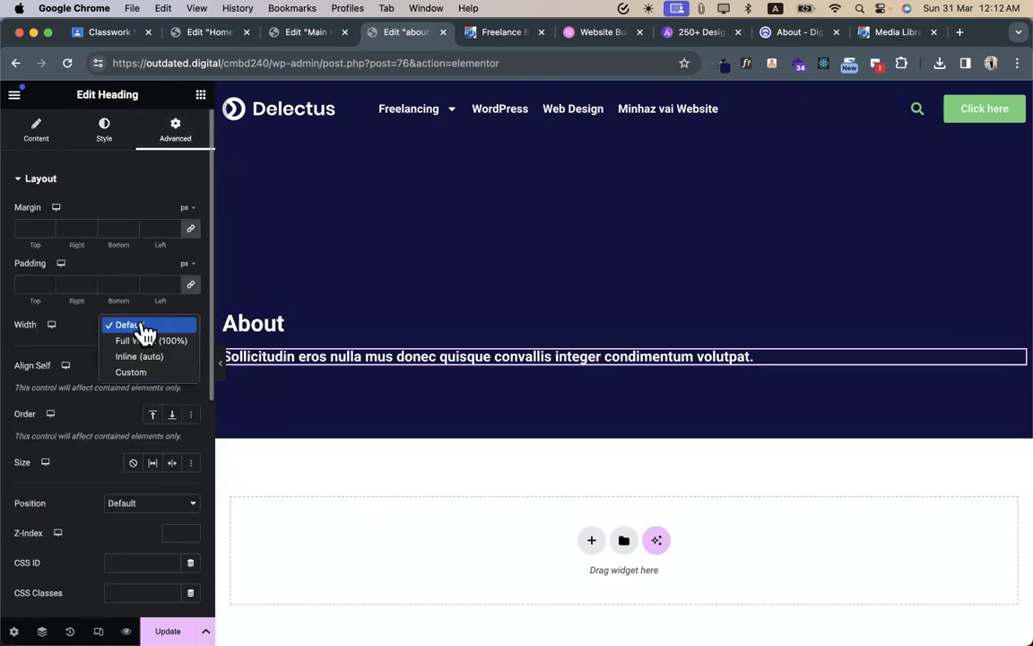
{"action": "left_click", "coordinate": [142, 373]}
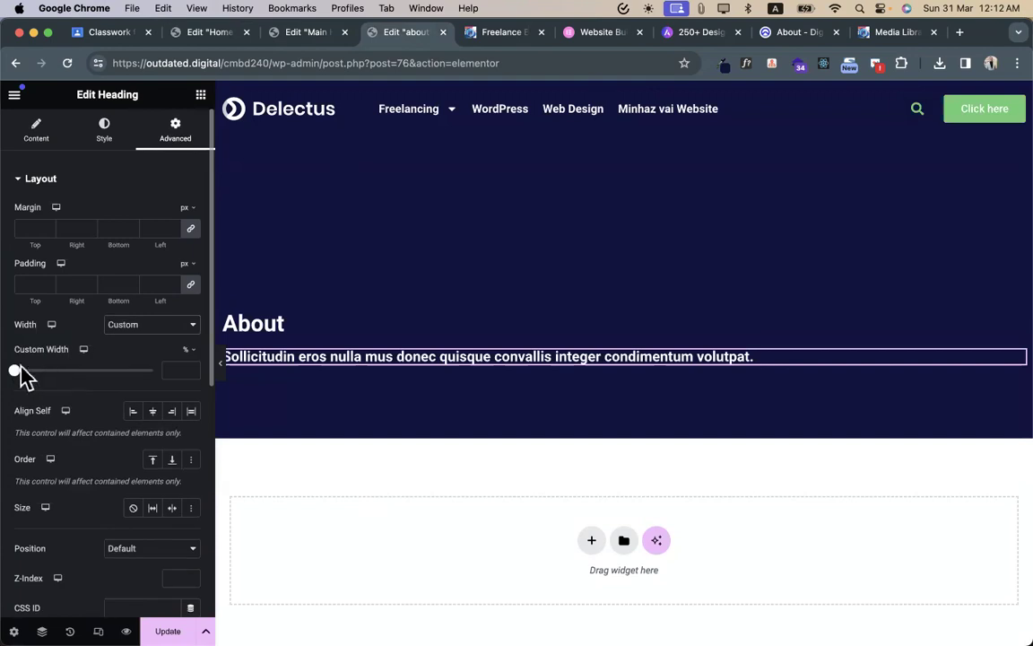
{"action": "left_click_drag", "start_coordinate": [20, 377], "coordinate": [77, 384]}
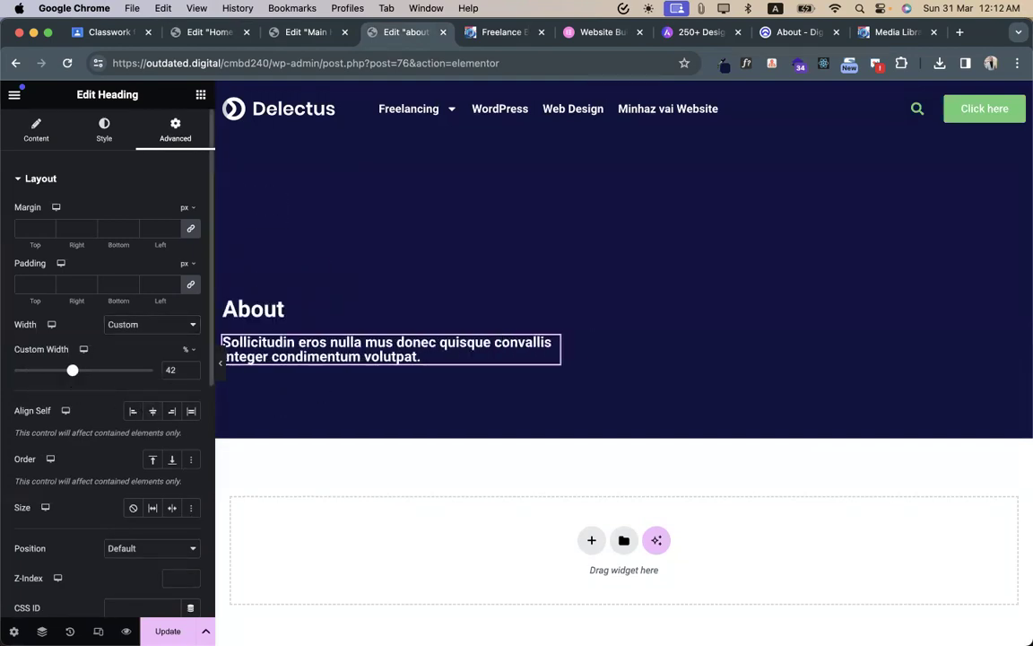
{"action": "left_click", "coordinate": [222, 366]}
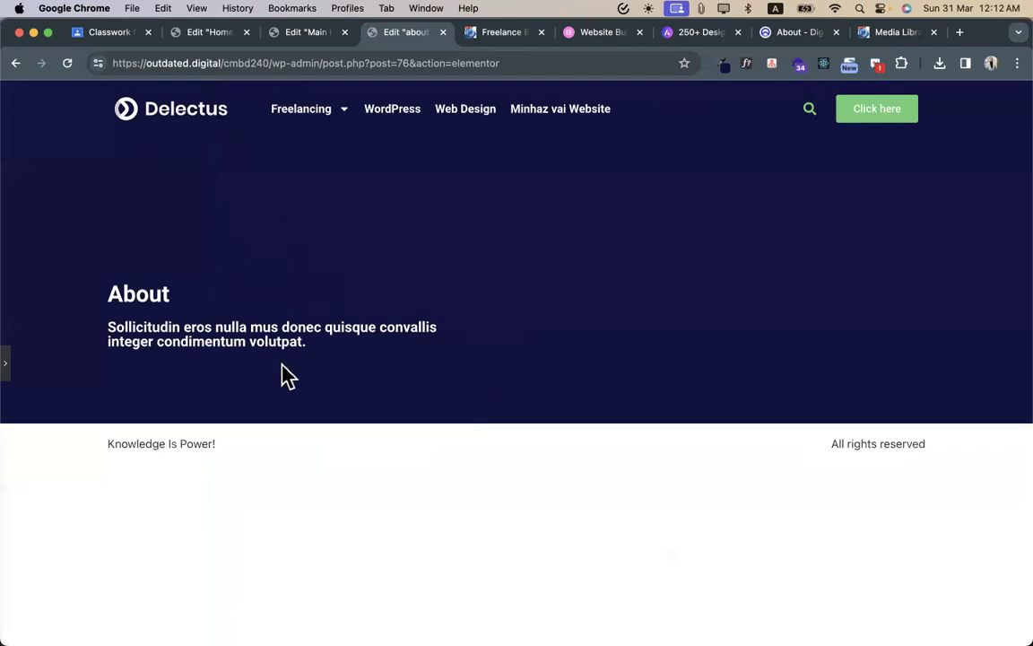
{"action": "left_click", "coordinate": [11, 359]}
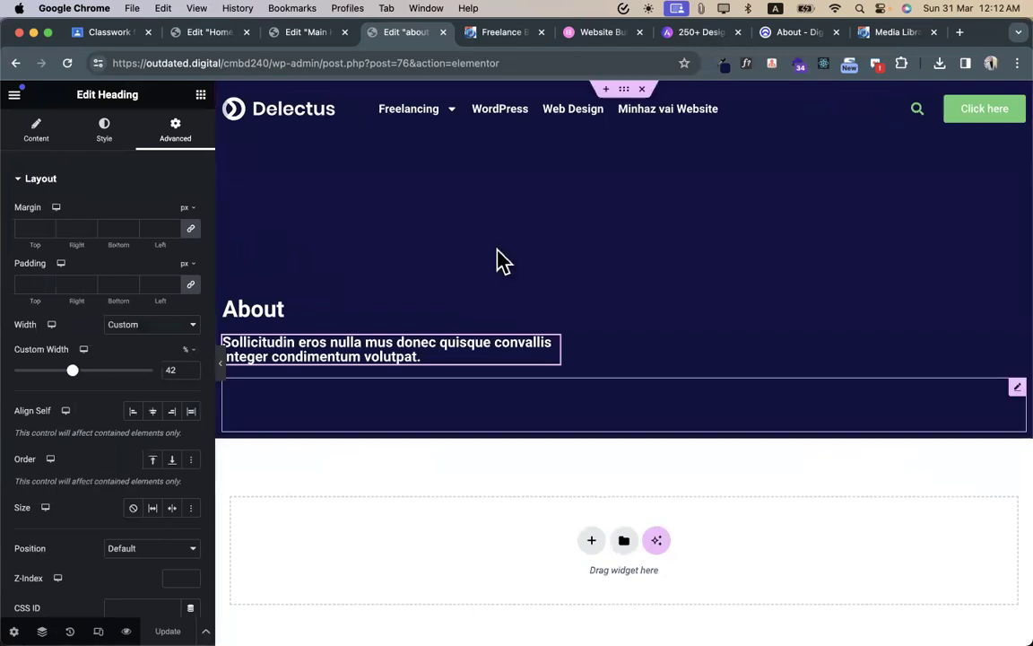
- Review the demo site's Blog page from its header through to its footer
{"action": "left_click", "coordinate": [784, 36]}
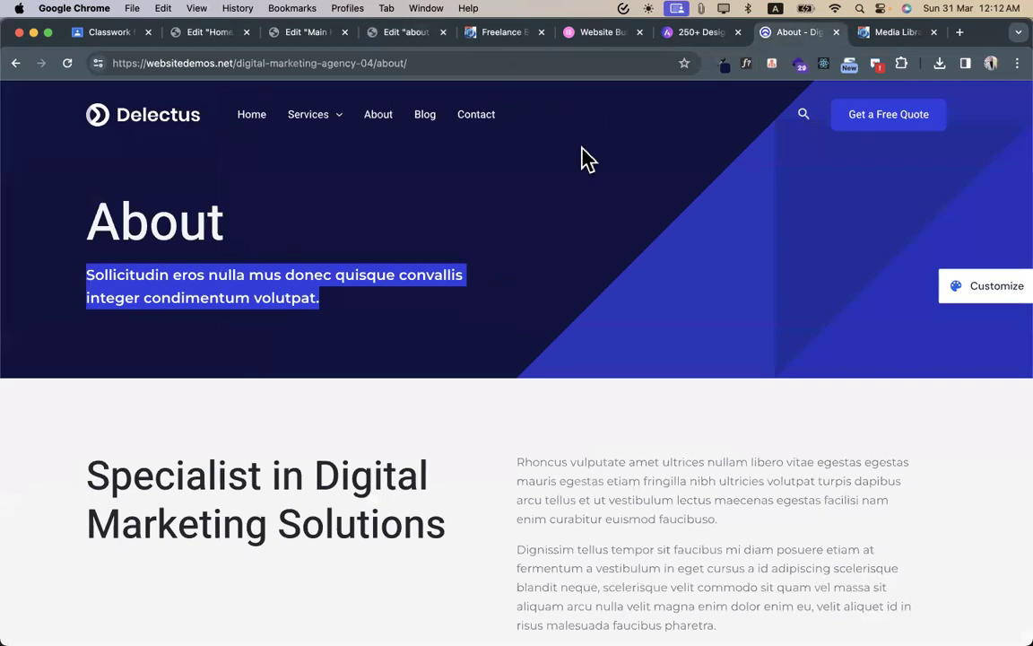
{"action": "mouse_move", "coordinate": [335, 130]}
{"action": "left_click", "coordinate": [427, 123]}
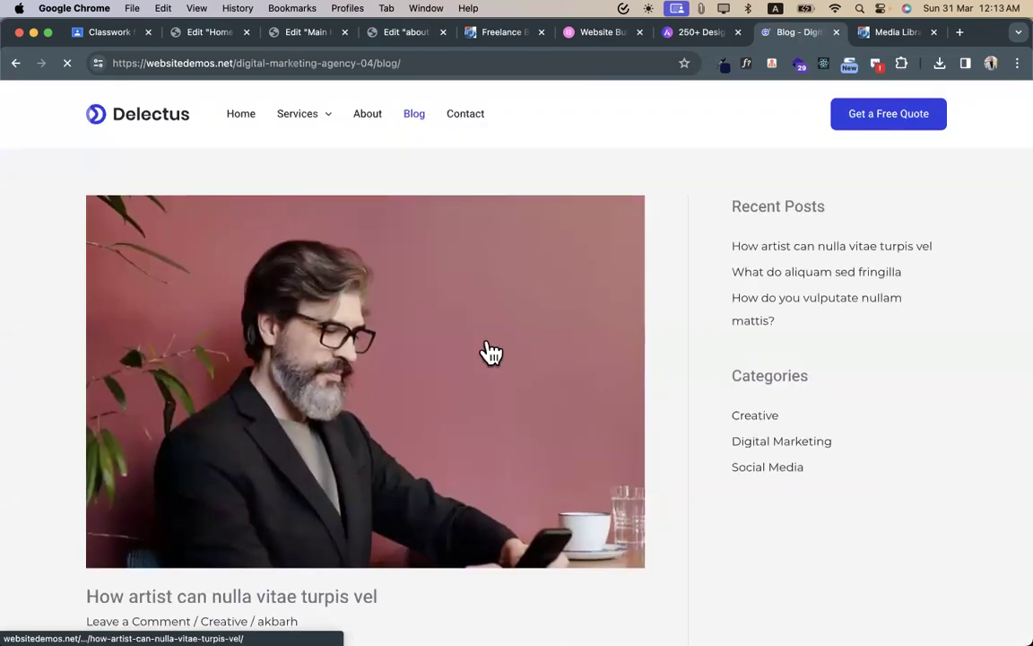
{"action": "scroll", "coordinate": [484, 350], "scroll_direction": "down", "scroll_amount": 10}
{"action": "scroll", "coordinate": [492, 351], "scroll_direction": "down", "scroll_amount": 15}
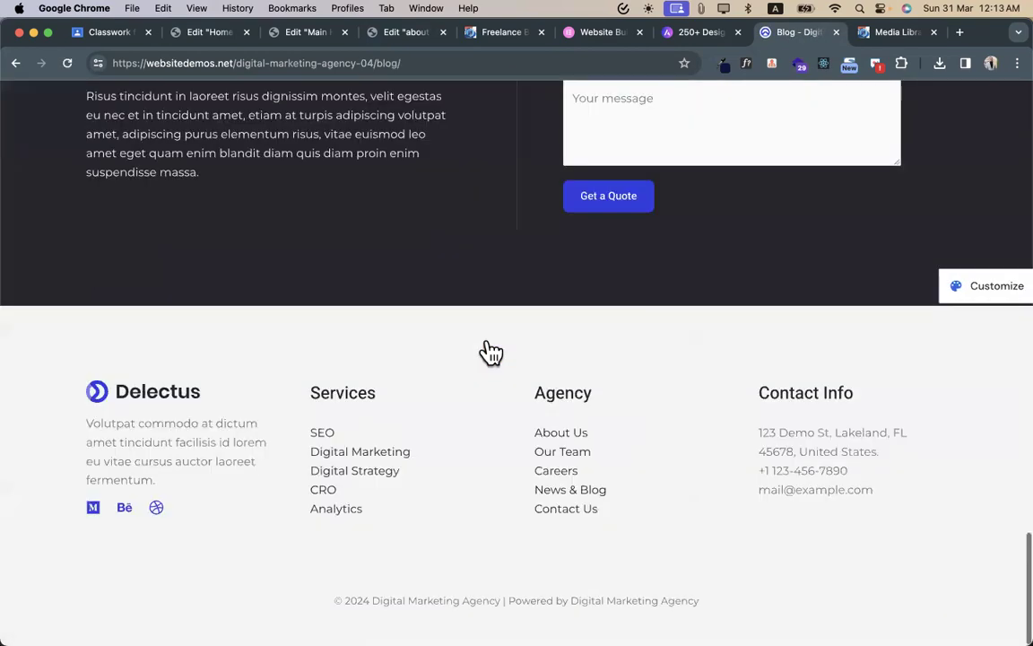
{"action": "scroll", "coordinate": [492, 352], "scroll_direction": "up", "scroll_amount": 20}
{"action": "scroll", "coordinate": [491, 352], "scroll_direction": "up", "scroll_amount": 5}
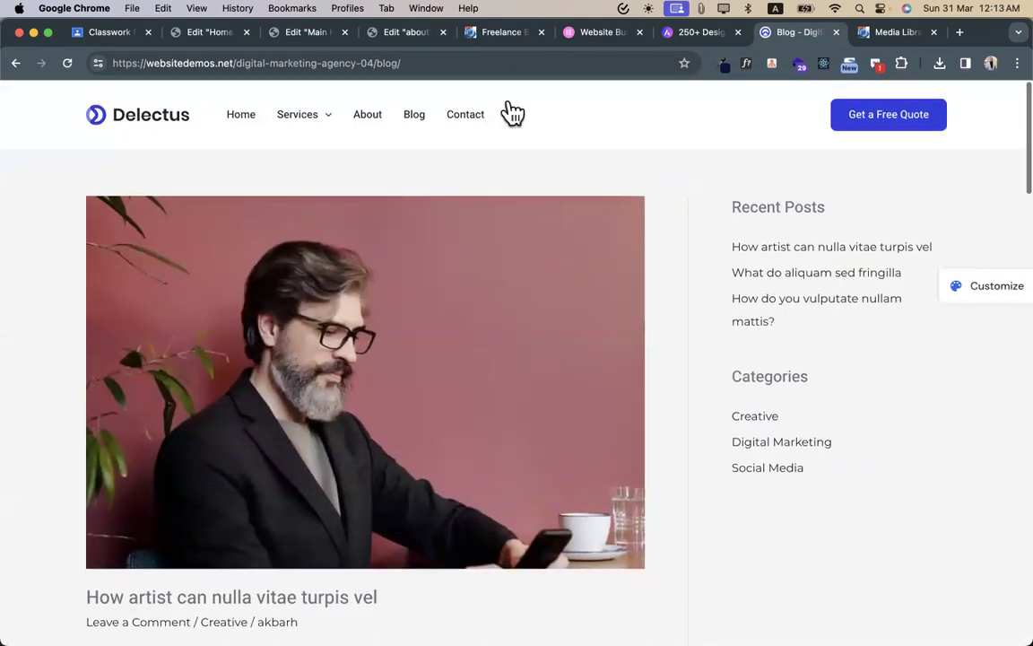
- Review the demo site's Branding service page, including its hero, project sections and footer
{"action": "mouse_move", "coordinate": [292, 132]}
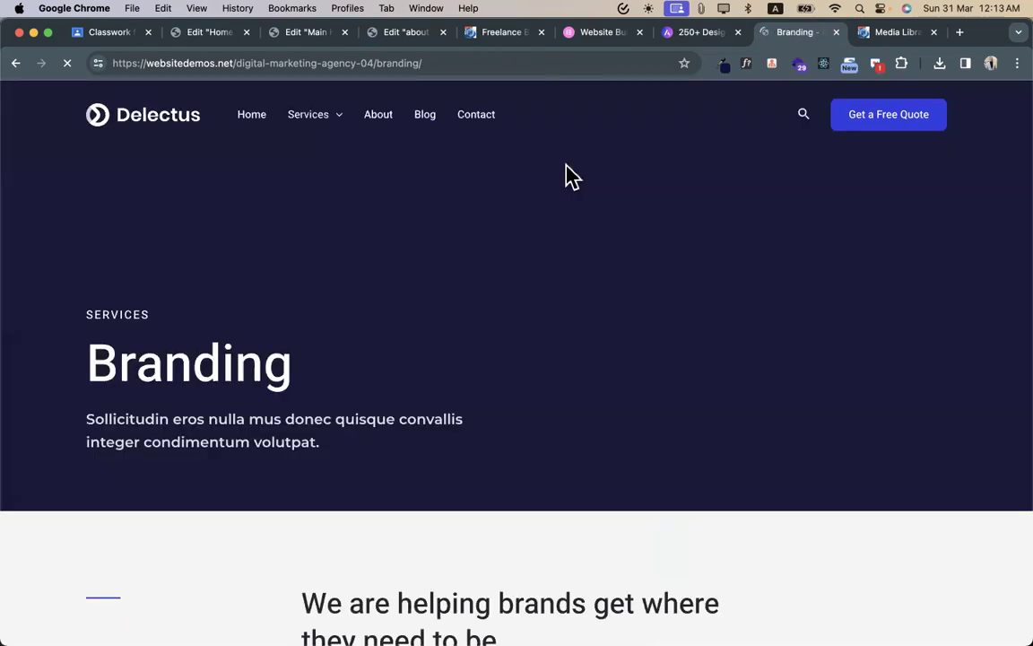
{"action": "scroll", "coordinate": [498, 304], "scroll_direction": "down", "scroll_amount": 3}
{"action": "scroll", "coordinate": [498, 304], "scroll_direction": "down", "scroll_amount": 20}
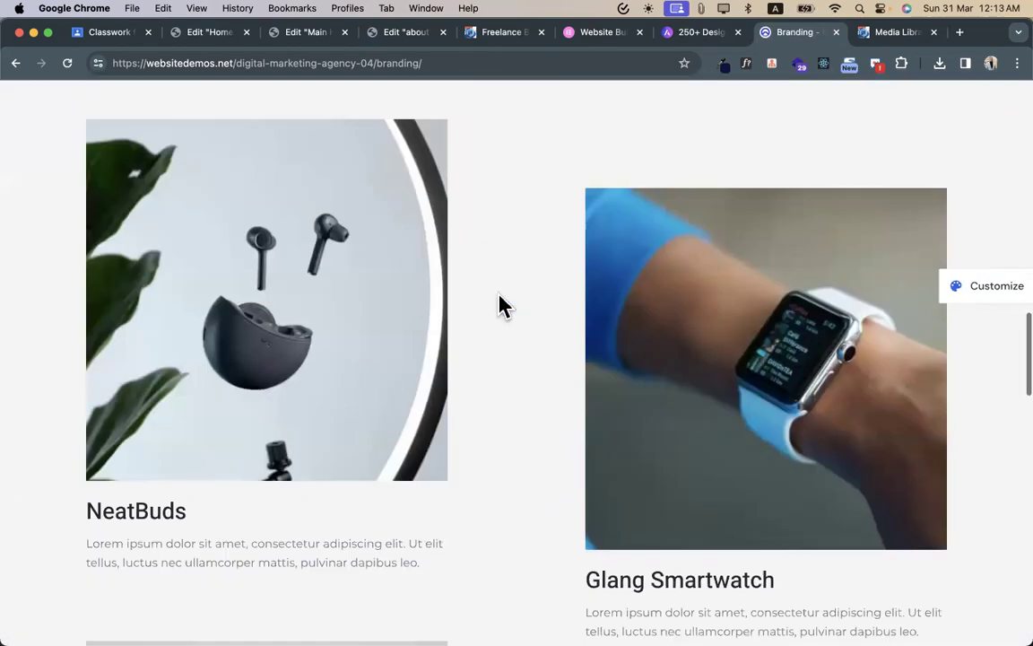
{"action": "scroll", "coordinate": [500, 306], "scroll_direction": "down", "scroll_amount": 5}
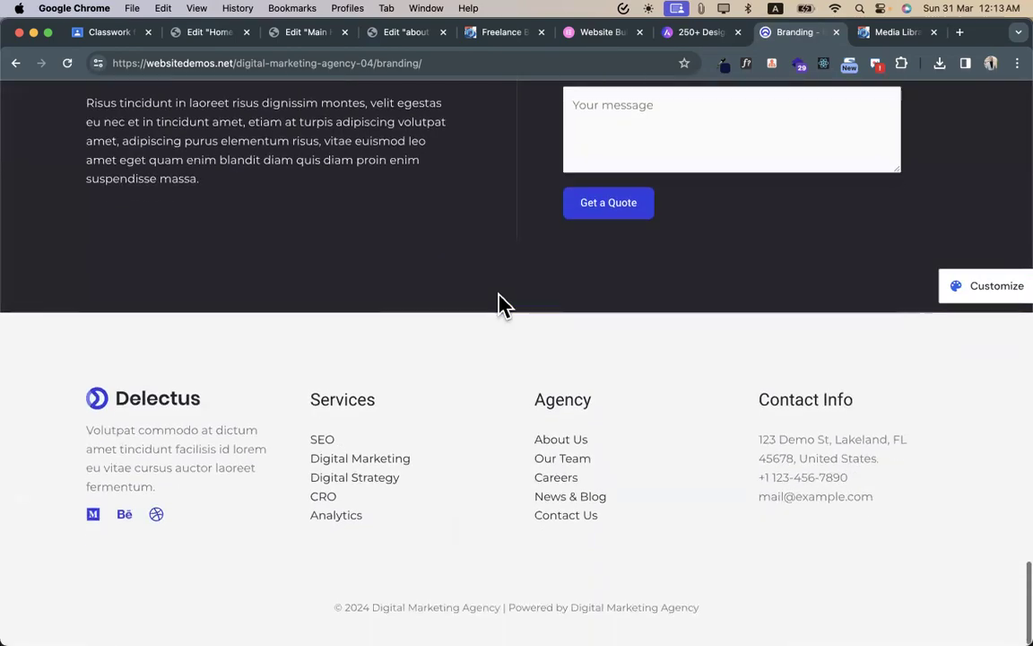
{"action": "scroll", "coordinate": [500, 305], "scroll_direction": "up", "scroll_amount": 10}
{"action": "scroll", "coordinate": [500, 306], "scroll_direction": "up", "scroll_amount": 10}
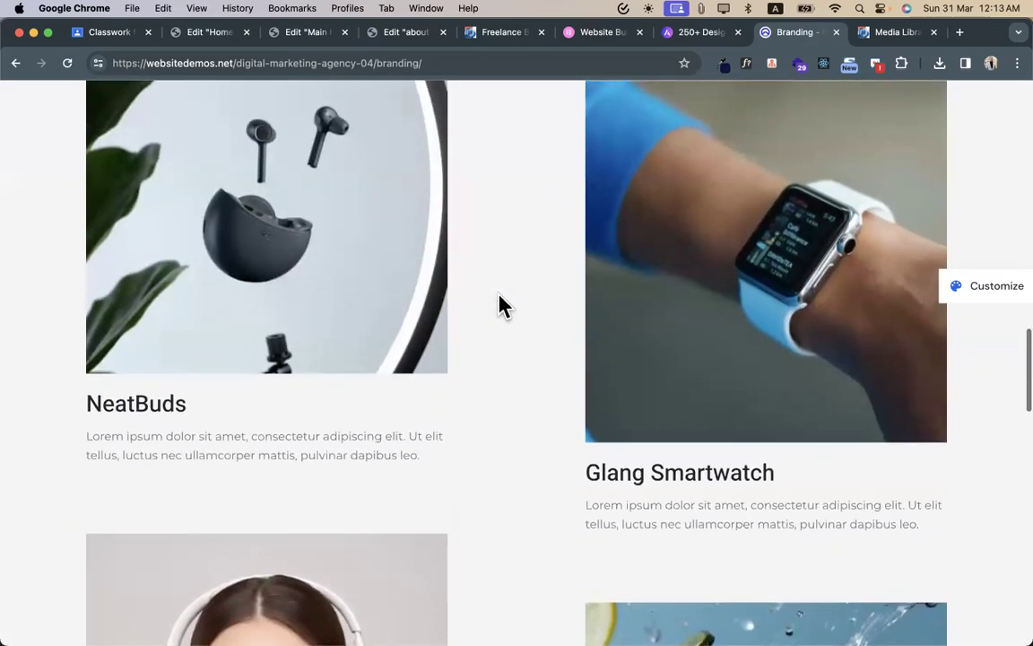
{"action": "scroll", "coordinate": [501, 306], "scroll_direction": "up", "scroll_amount": 5}
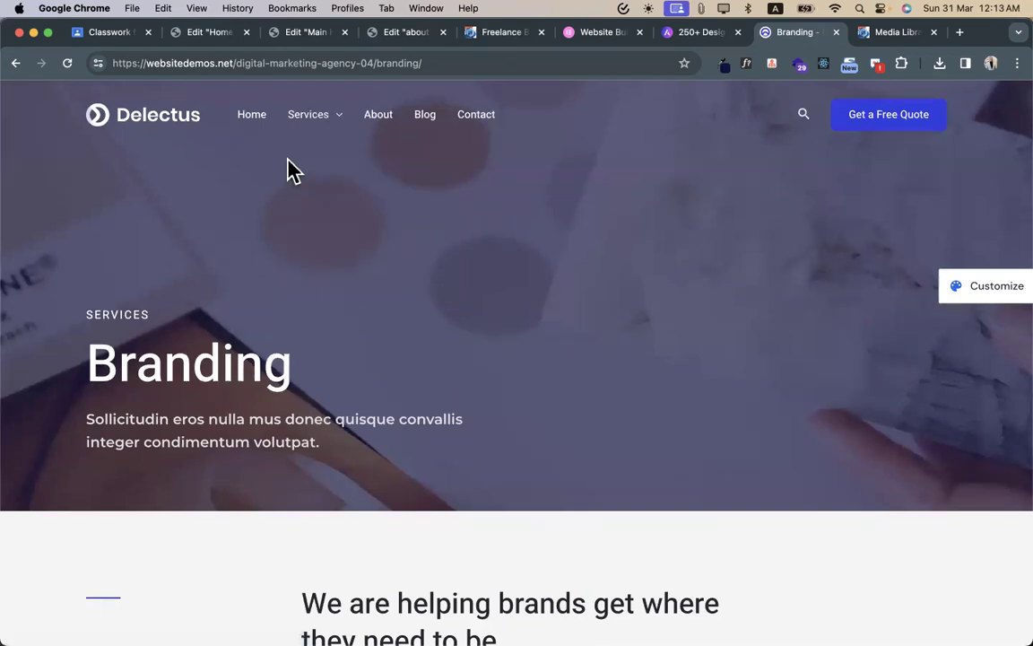
- Open the demo site's Services page by way of the Branding page and review it through to its contact form
{"action": "left_click", "coordinate": [252, 115]}
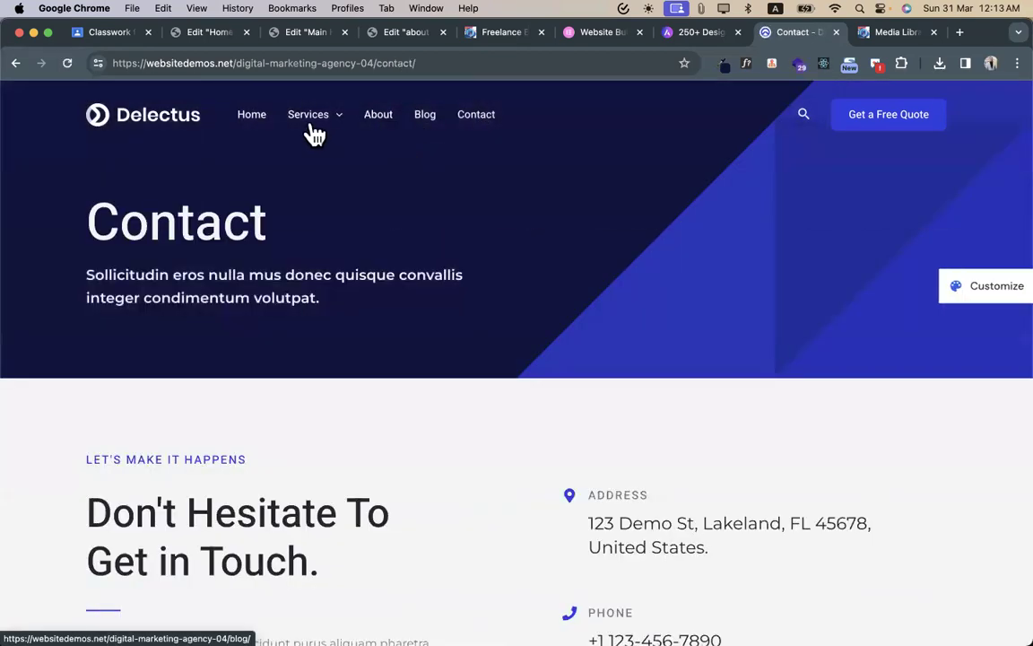
{"action": "mouse_move", "coordinate": [311, 127]}
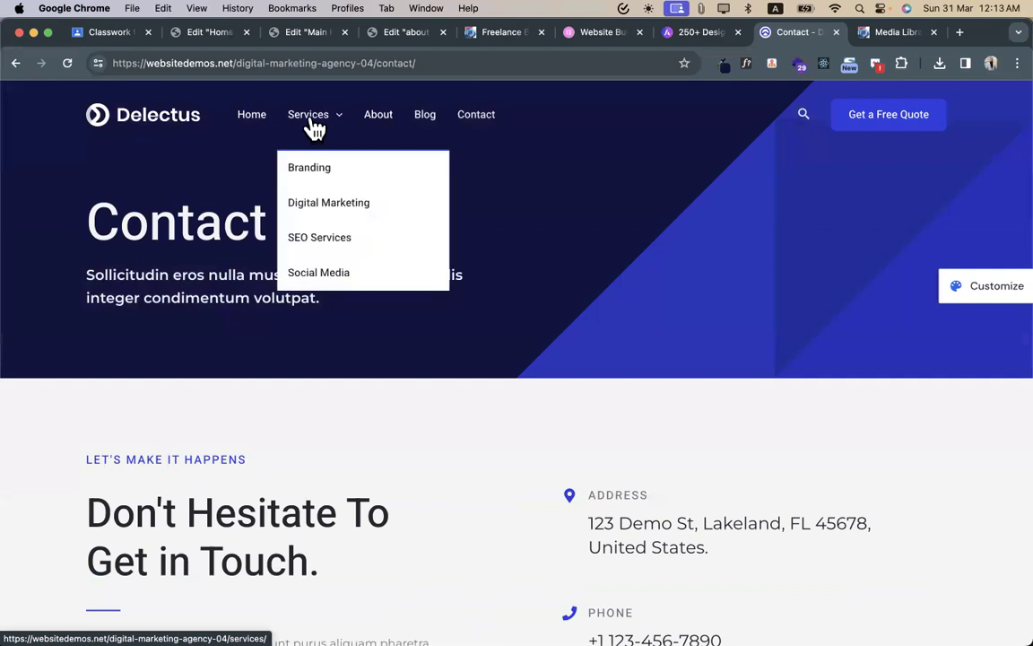
{"action": "left_click", "coordinate": [319, 178]}
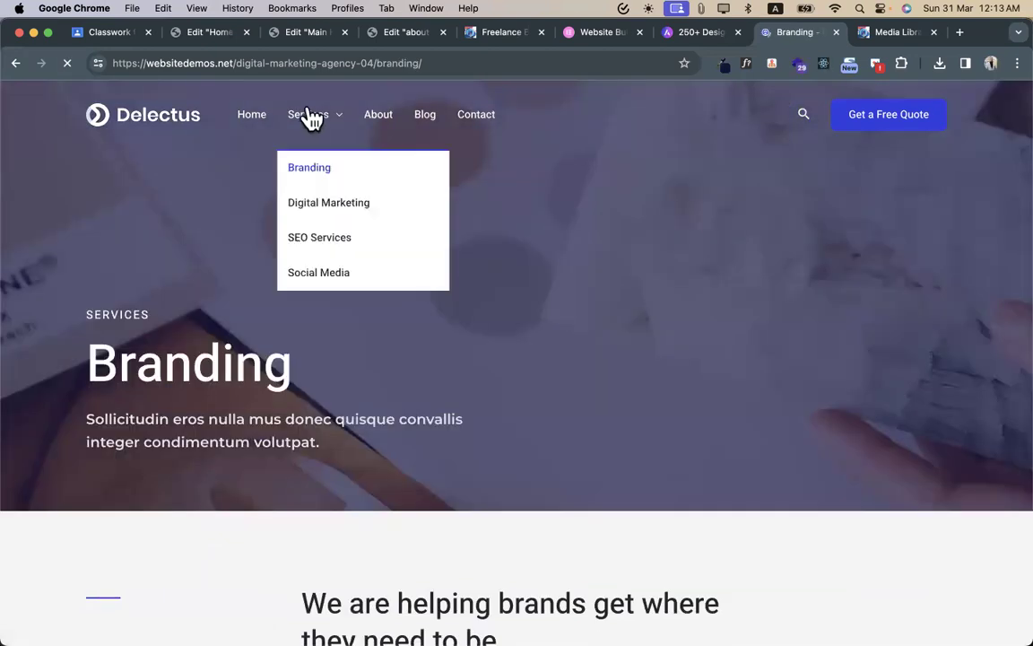
{"action": "left_click", "coordinate": [330, 112]}
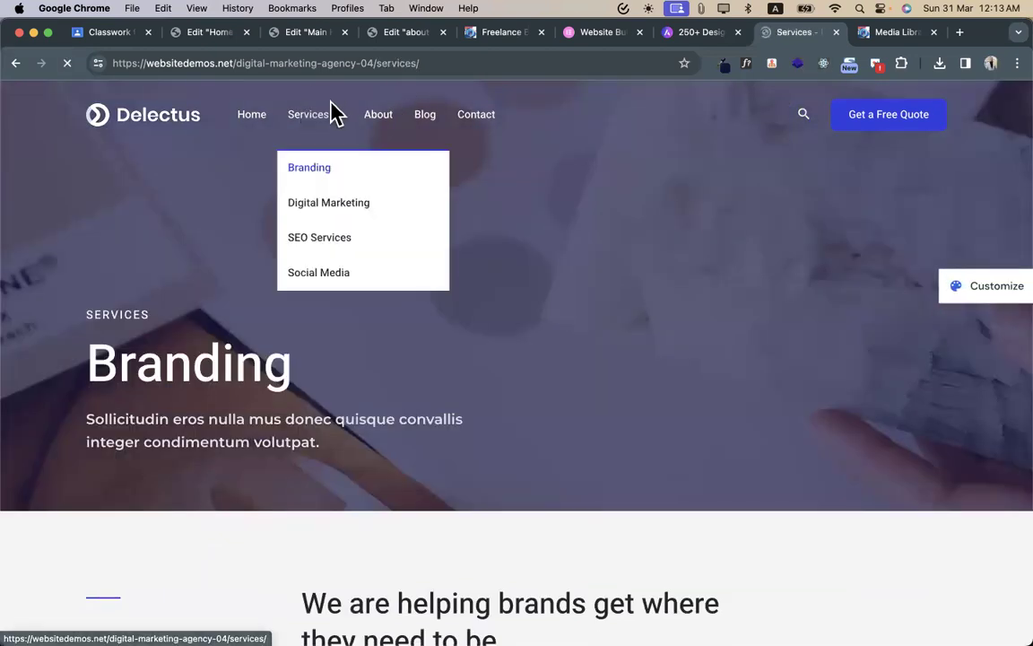
{"action": "scroll", "coordinate": [610, 219], "scroll_direction": "down", "scroll_amount": 10}
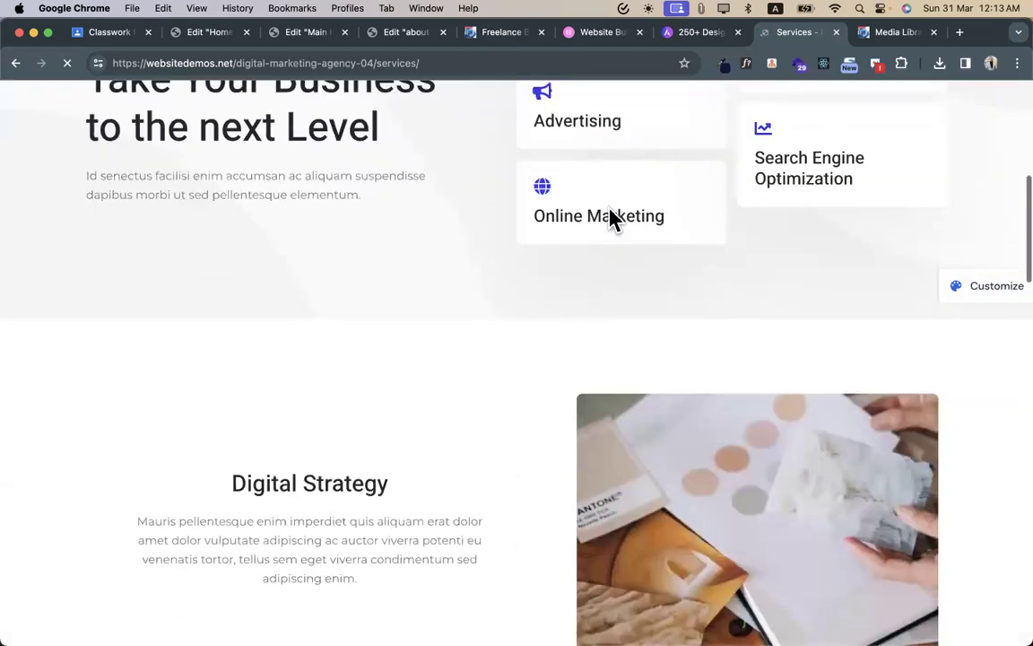
{"action": "scroll", "coordinate": [610, 219], "scroll_direction": "down", "scroll_amount": 5}
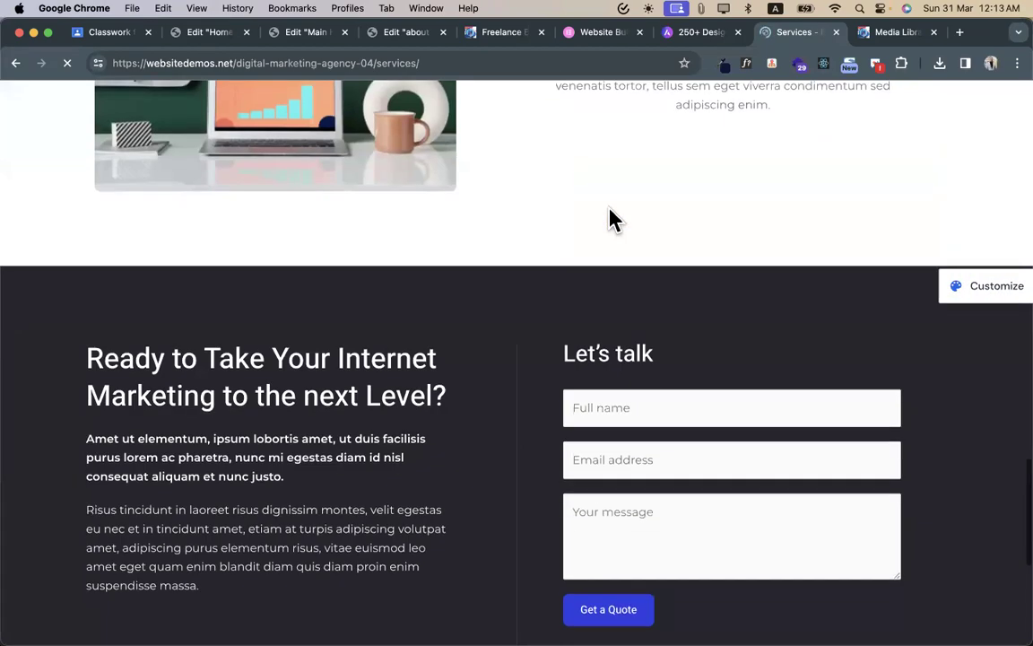
{"action": "scroll", "coordinate": [609, 219], "scroll_direction": "up", "scroll_amount": 15}
- Compare the demo site's Contact page hero with the Branding page hero
{"action": "mouse_move", "coordinate": [341, 129]}
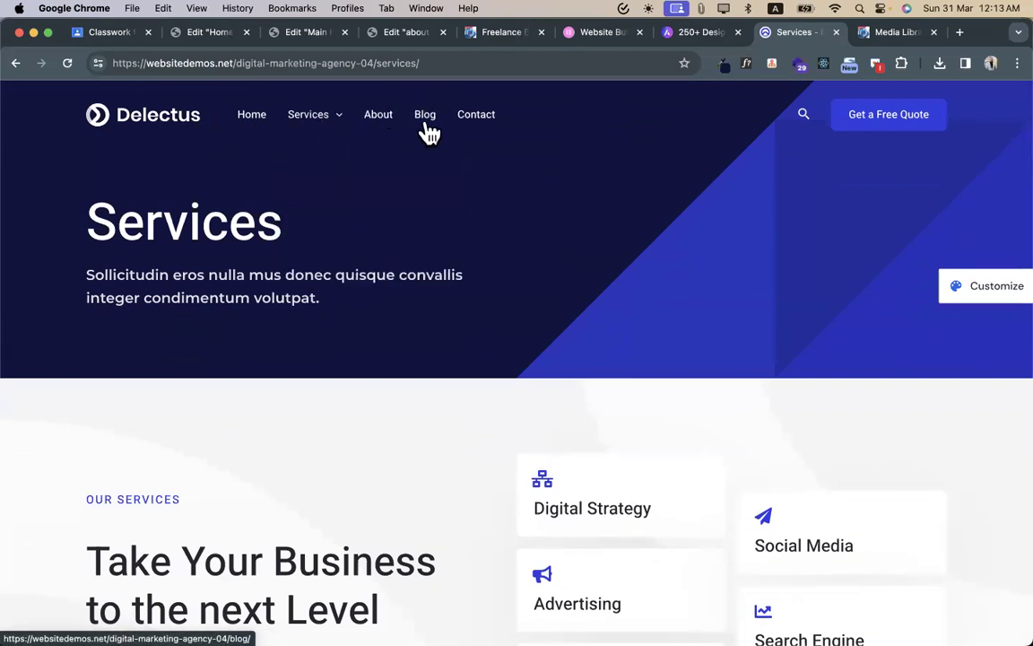
{"action": "mouse_move", "coordinate": [308, 130]}
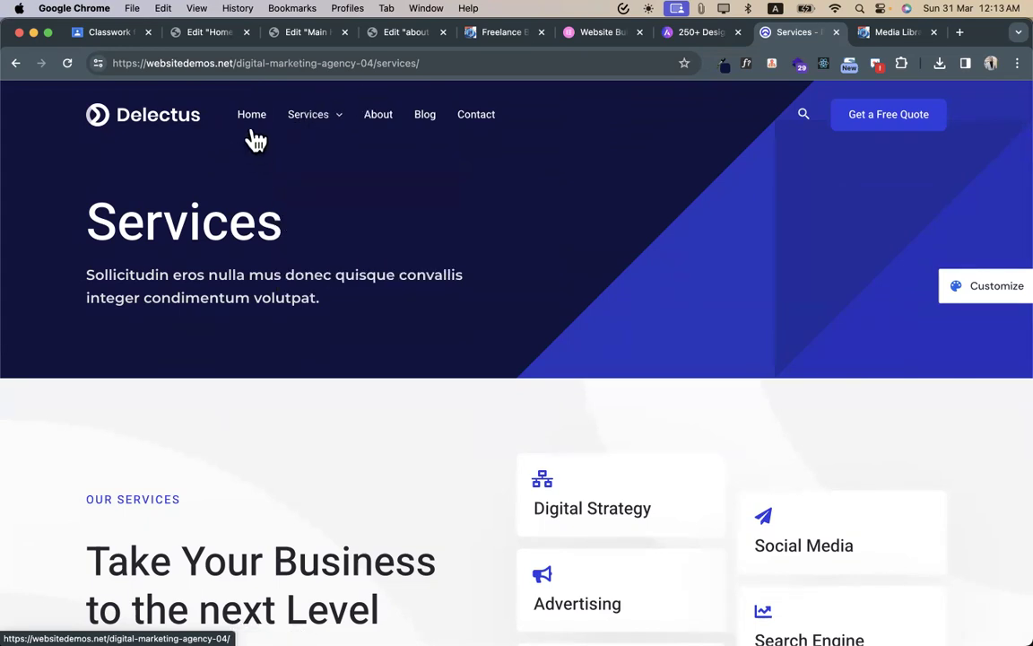
{"action": "left_click", "coordinate": [476, 122]}
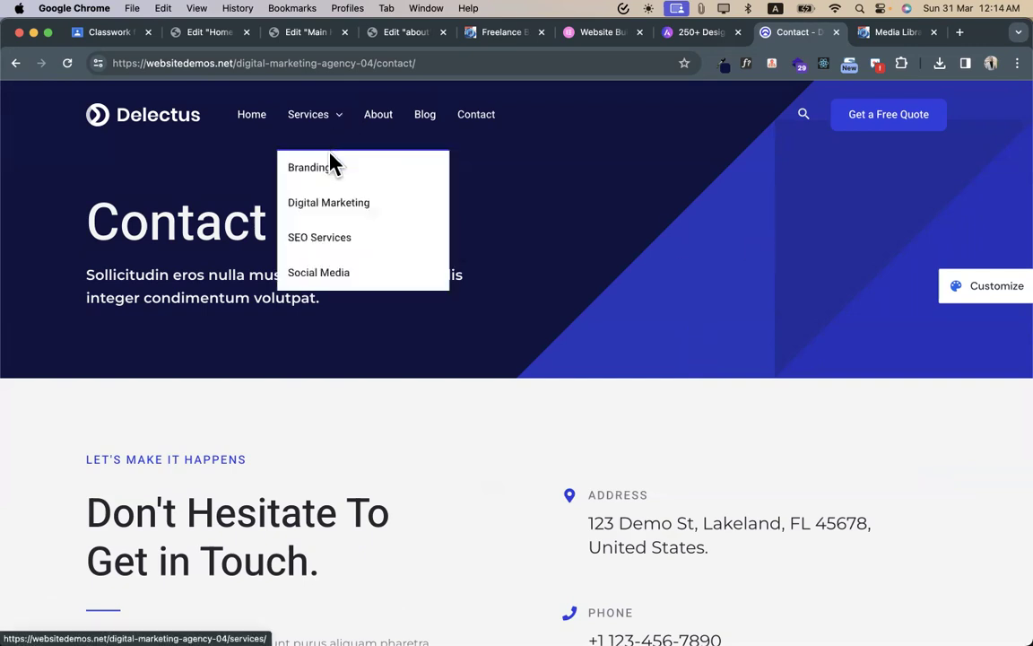
{"action": "left_click", "coordinate": [330, 163]}
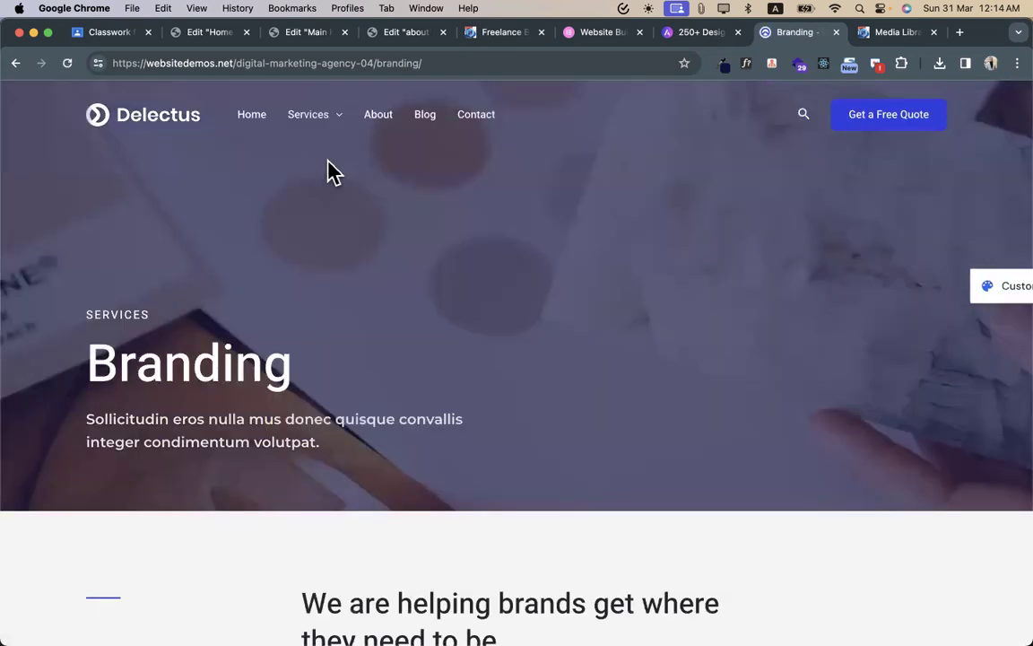
- From the Freelance Blog dashboard, open the page list and retitle the about page as About with Quick Edit
{"action": "left_click", "coordinate": [224, 34]}
{"action": "left_click", "coordinate": [269, 33]}
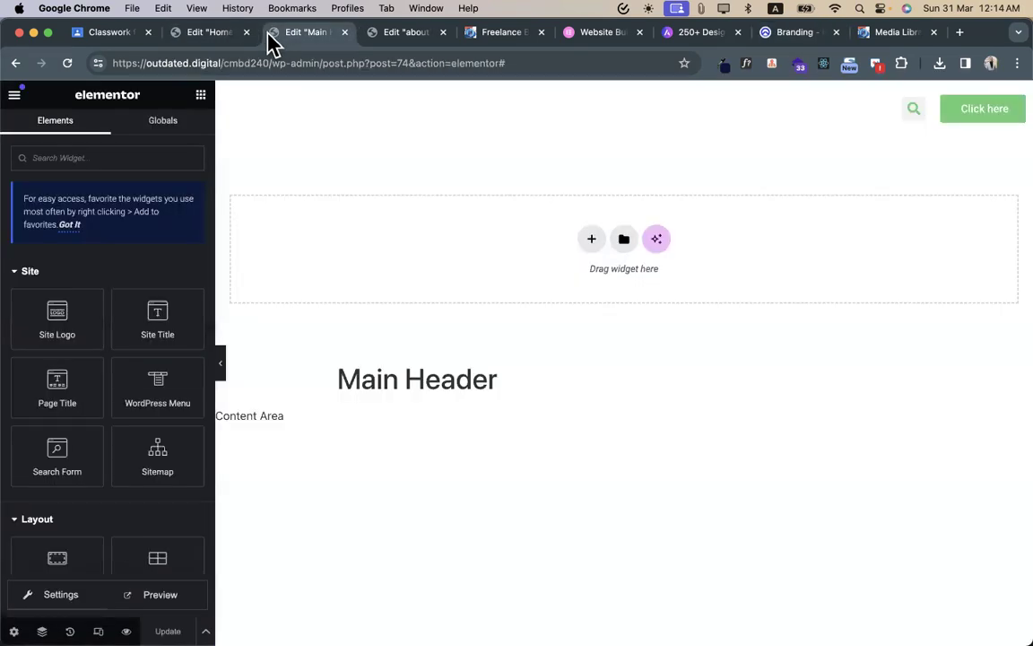
{"action": "left_click", "coordinate": [387, 33]}
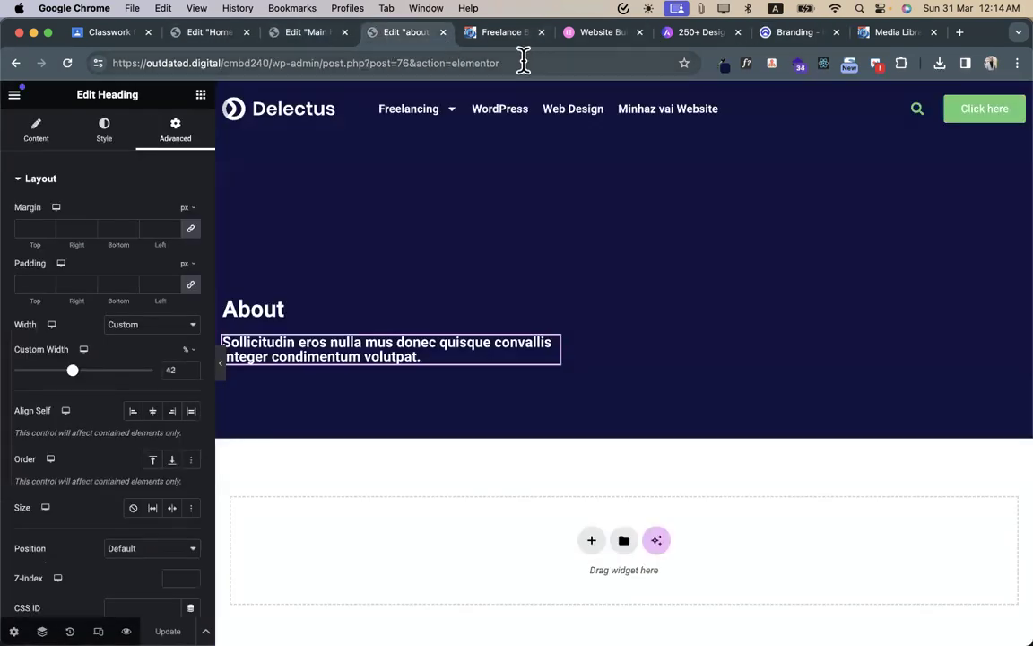
{"action": "left_click", "coordinate": [489, 34]}
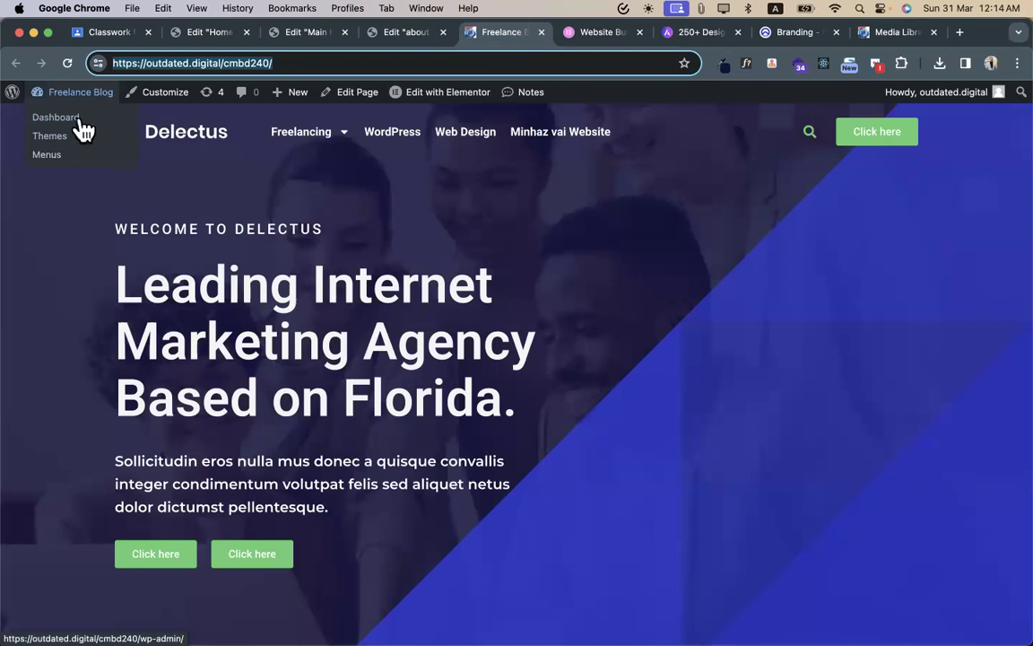
{"action": "left_click", "coordinate": [80, 122]}
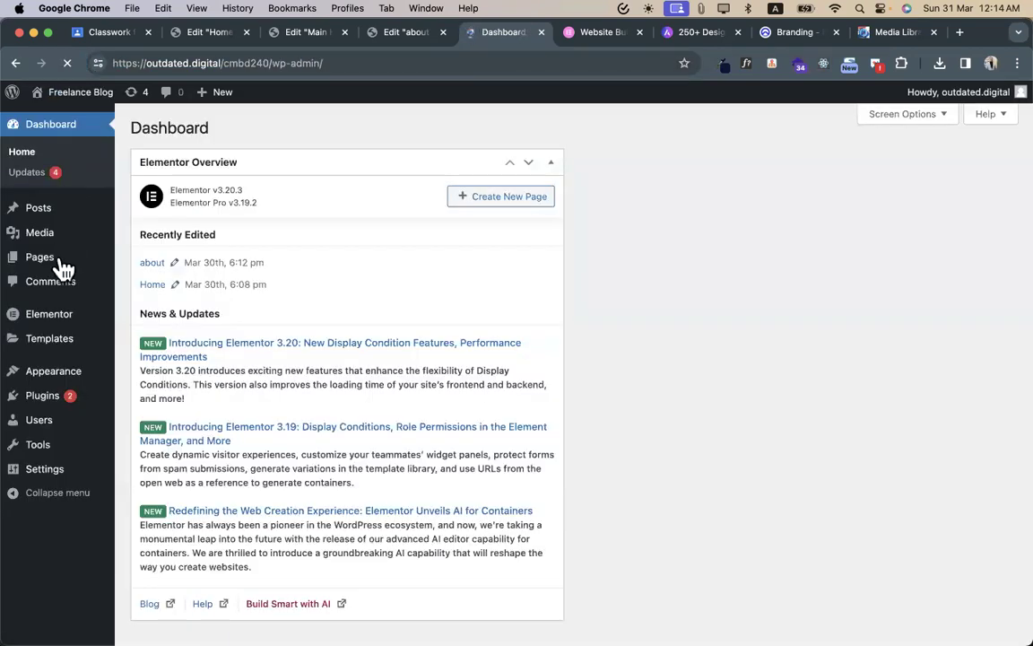
{"action": "mouse_move", "coordinate": [52, 272]}
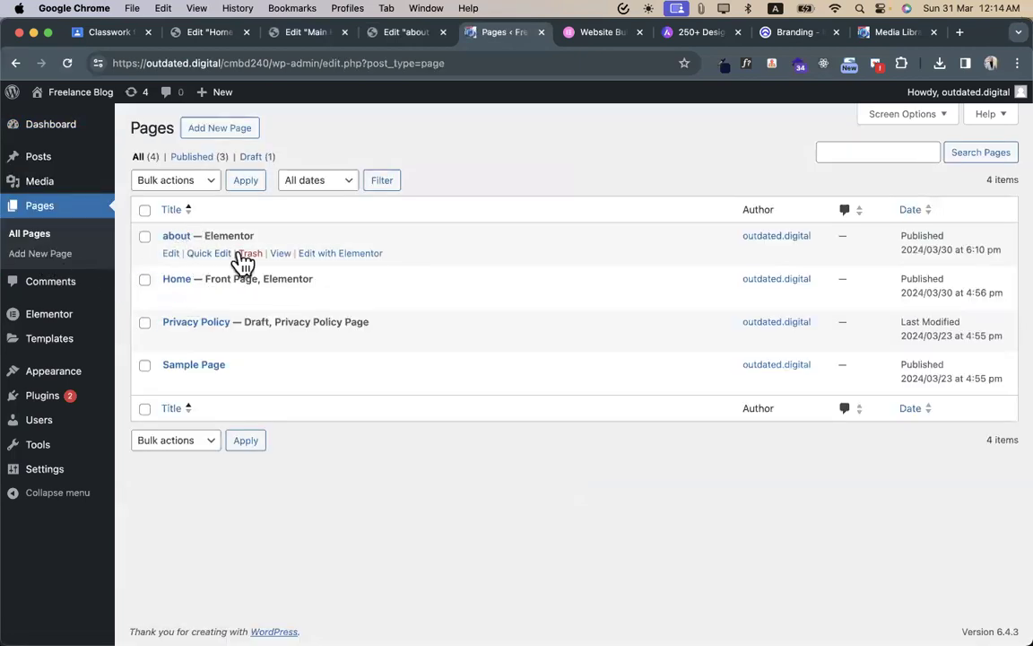
{"action": "left_click", "coordinate": [208, 254]}
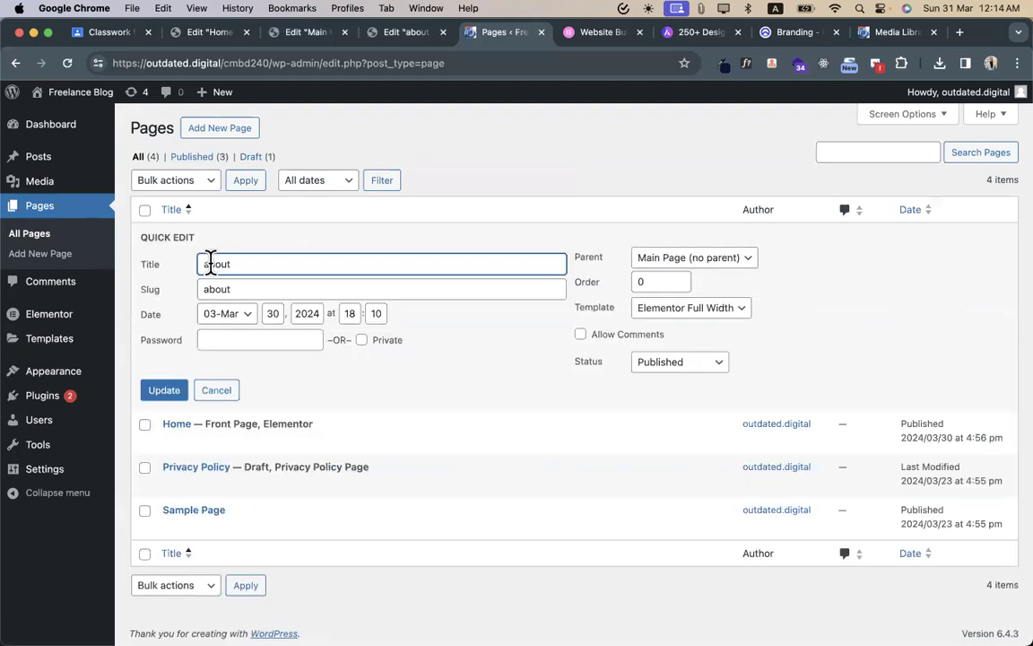
{"action": "type", "text": "A"}
{"action": "left_click", "coordinate": [180, 393]}
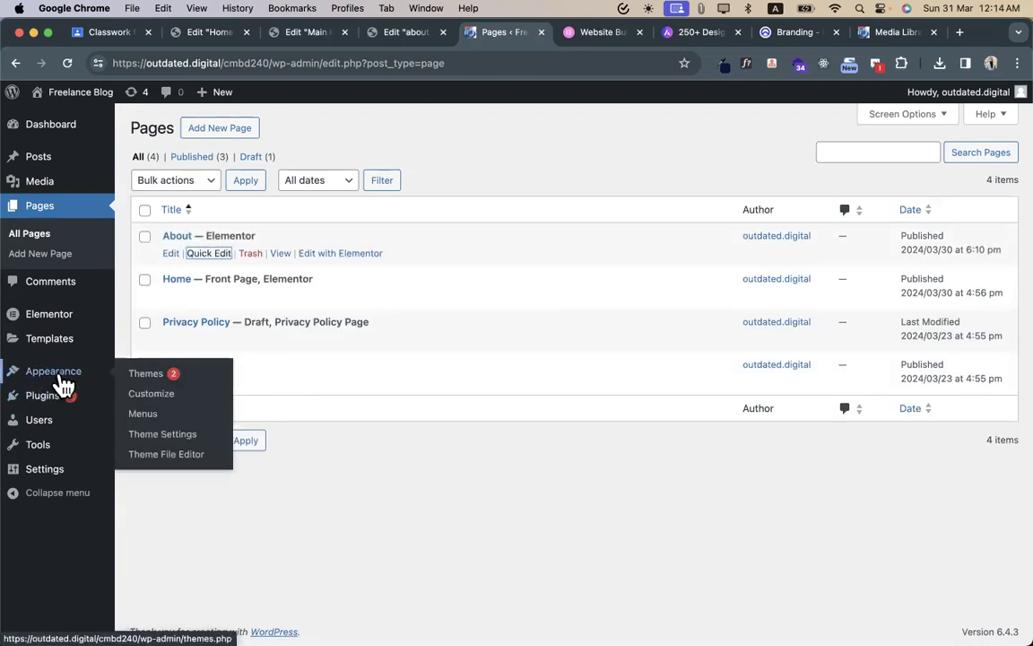
- Add the Home and About pages to Main Menu and place them in that order above Freelancing
{"action": "left_click", "coordinate": [158, 414]}
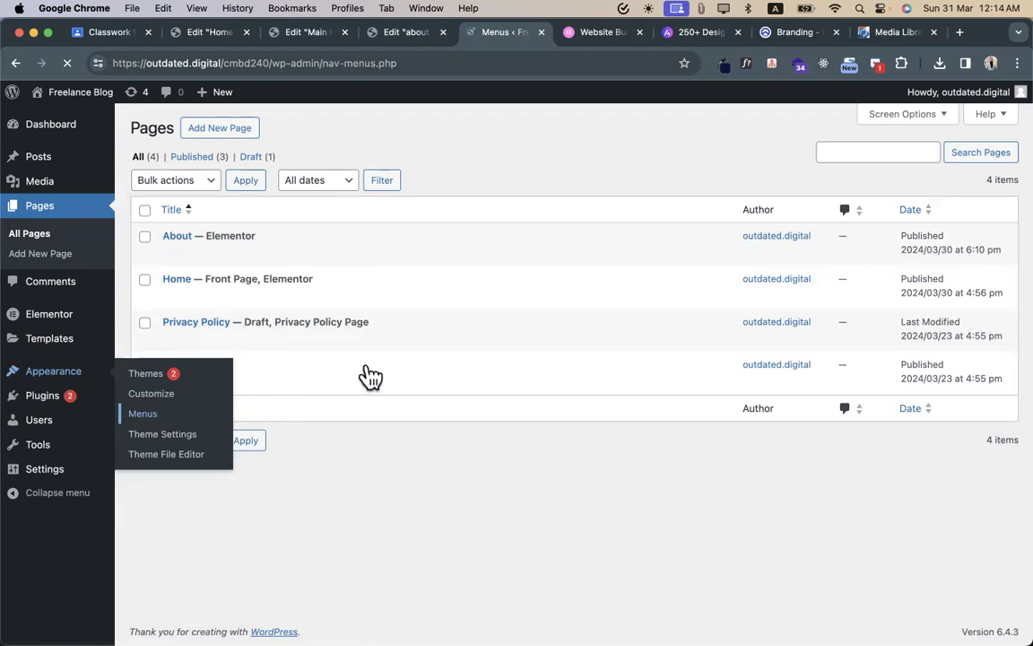
{"action": "scroll", "coordinate": [385, 339], "scroll_direction": "down", "scroll_amount": 3}
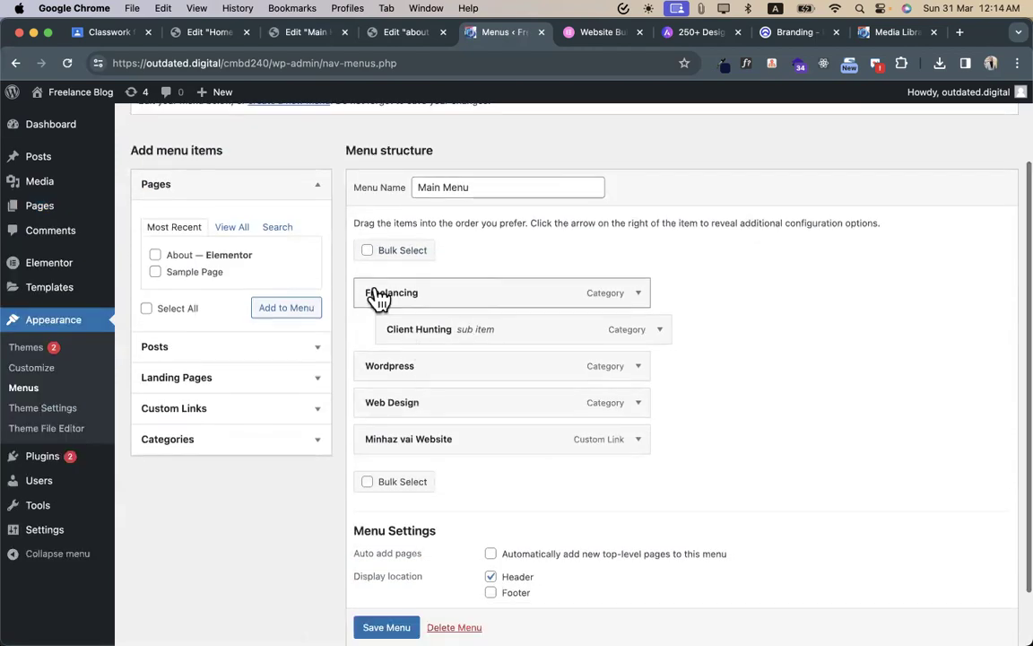
{"action": "left_click", "coordinate": [244, 229]}
{"action": "left_click", "coordinate": [155, 272]}
{"action": "left_click", "coordinate": [270, 325]}
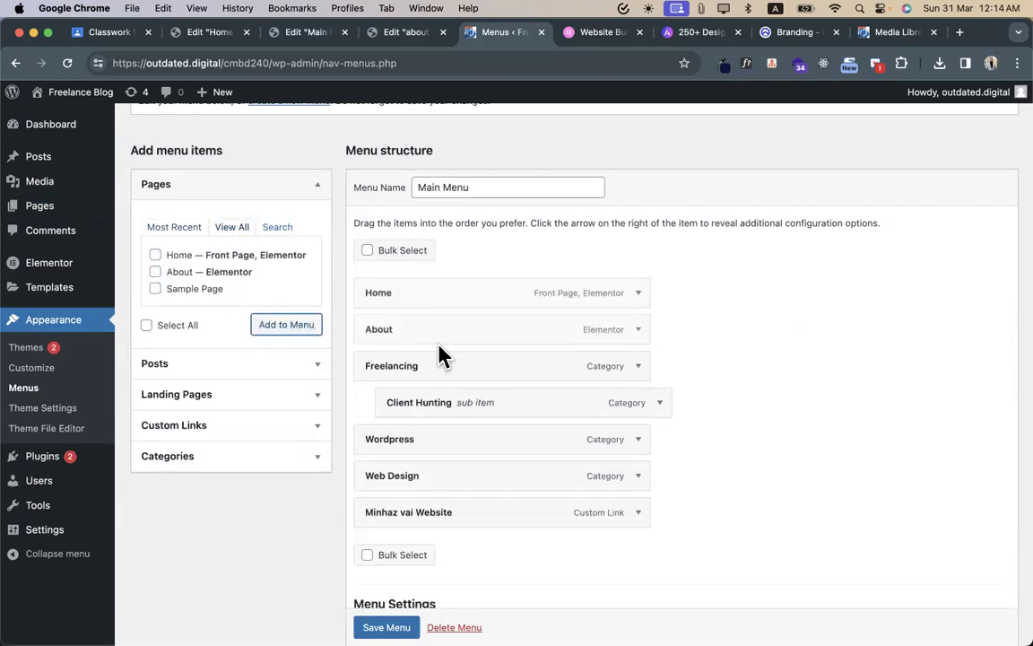
- Remove the custom link item and the Web Design category from Main Menu, and save the menu
{"action": "left_click", "coordinate": [638, 512]}
{"action": "scroll", "coordinate": [392, 556], "scroll_direction": "down", "scroll_amount": 3}
{"action": "left_click", "coordinate": [378, 531]}
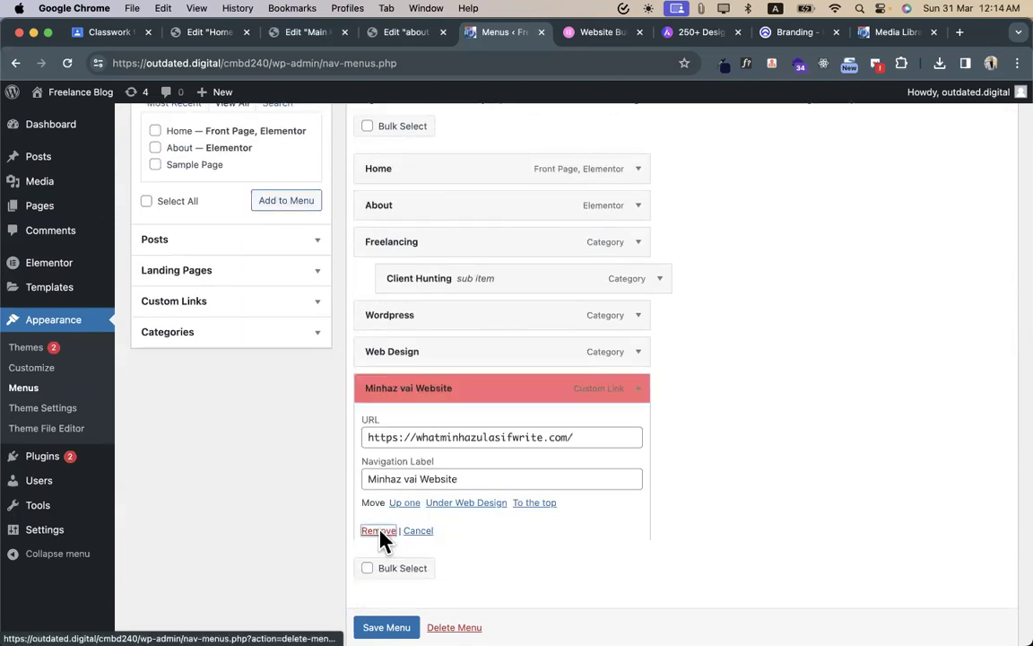
{"action": "left_click", "coordinate": [637, 371]}
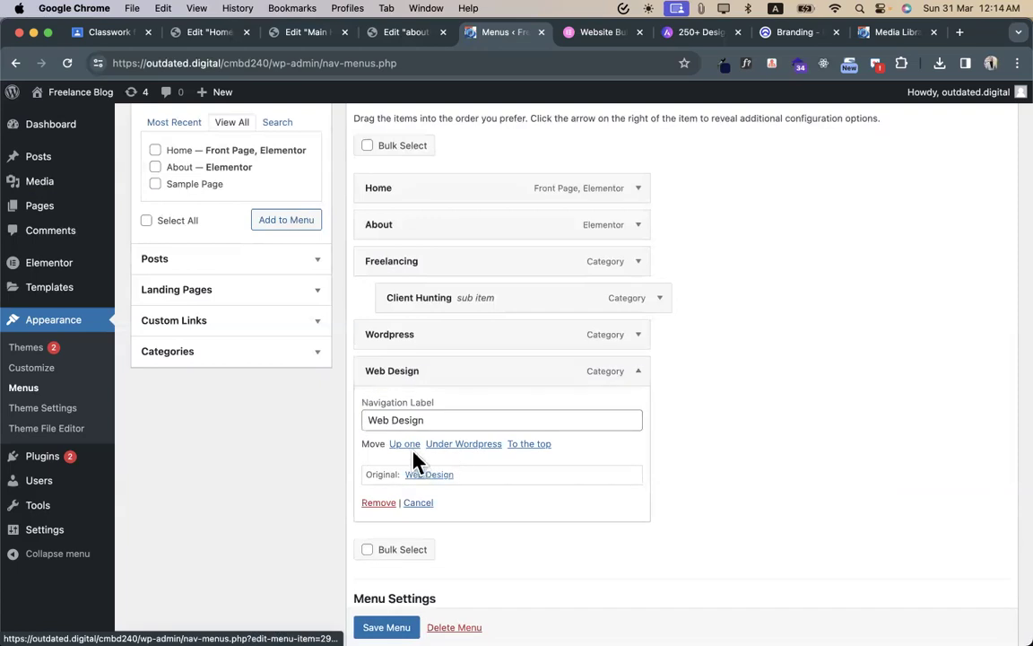
{"action": "left_click", "coordinate": [373, 500]}
{"action": "left_click", "coordinate": [395, 567]}
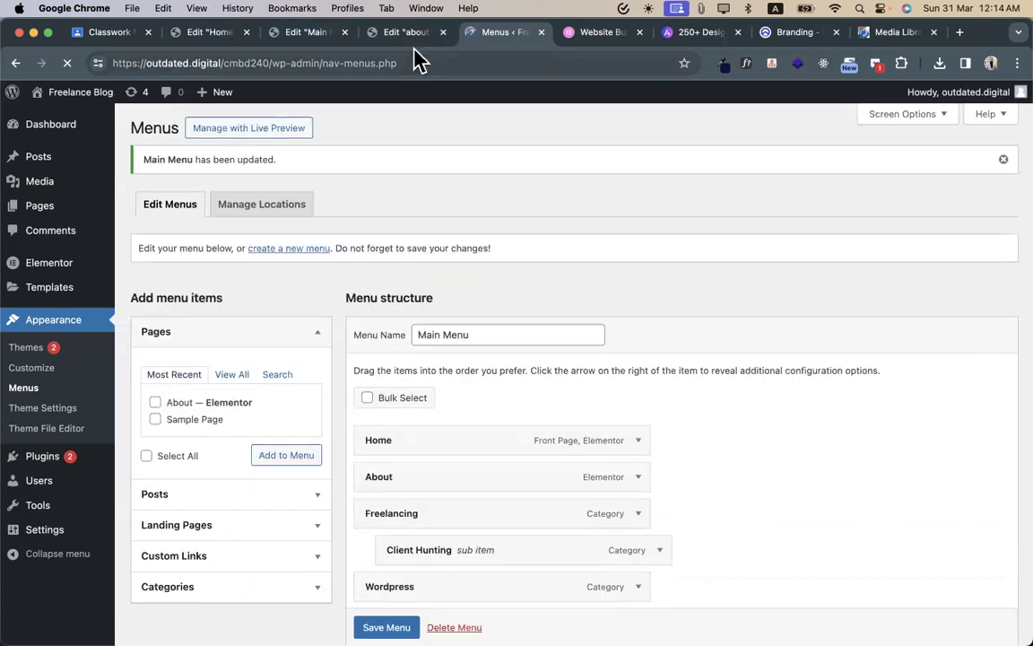
- Preview the About page from its Elementor editor and follow the new header menu to the Home page to check it
{"action": "left_click", "coordinate": [394, 41]}
{"action": "left_click", "coordinate": [320, 41]}
{"action": "left_click", "coordinate": [385, 41]}
{"action": "left_click", "coordinate": [127, 630]}
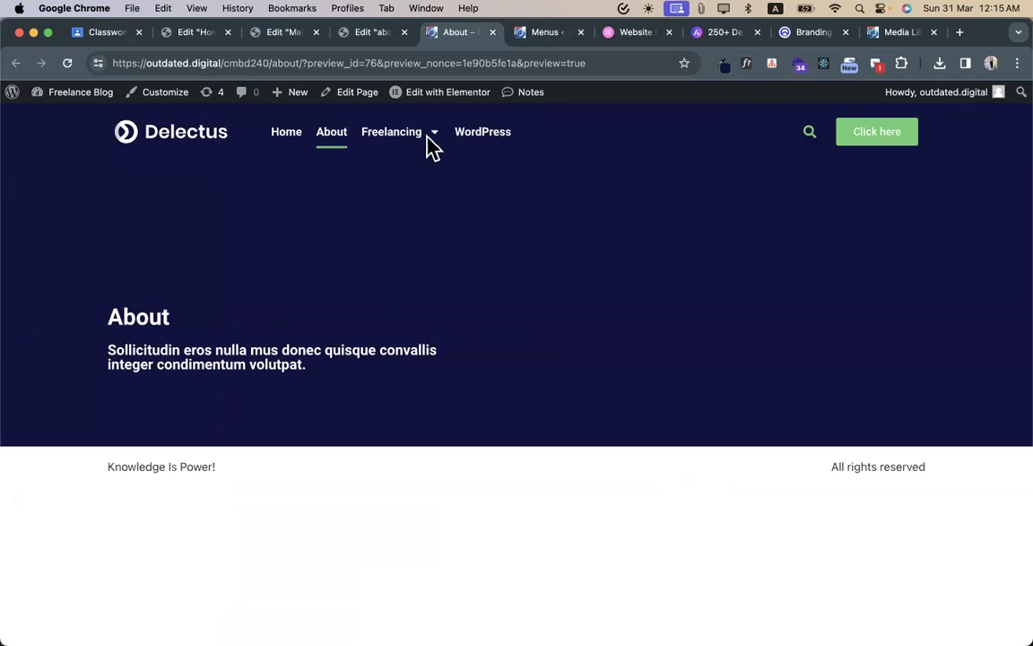
{"action": "left_click", "coordinate": [291, 137]}
{"action": "scroll", "coordinate": [392, 327], "scroll_direction": "down", "scroll_amount": 5}
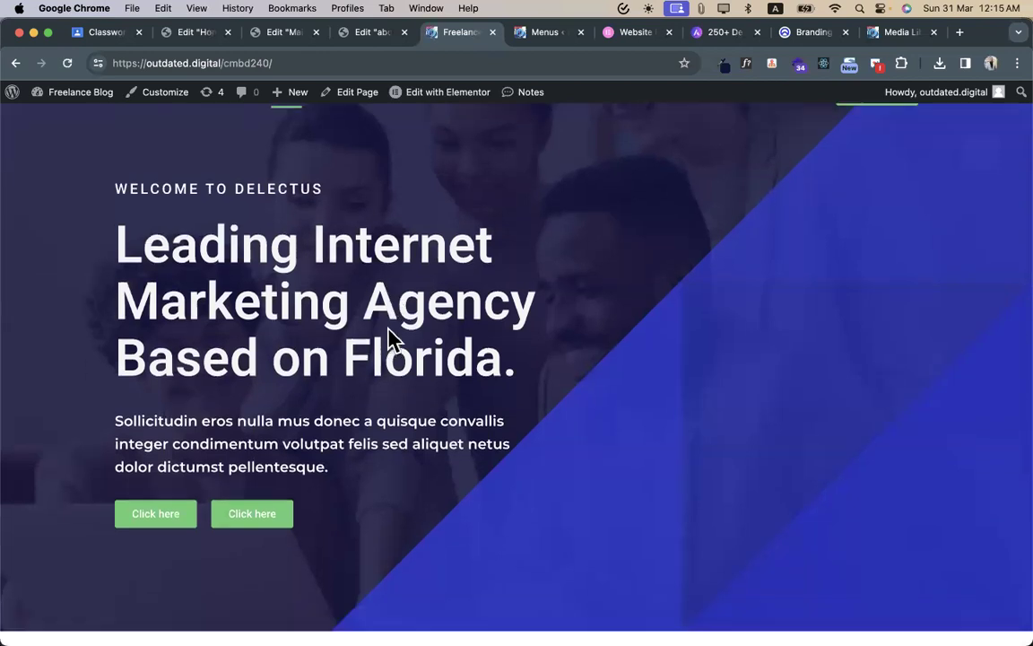
{"action": "scroll", "coordinate": [389, 328], "scroll_direction": "up", "scroll_amount": 5}
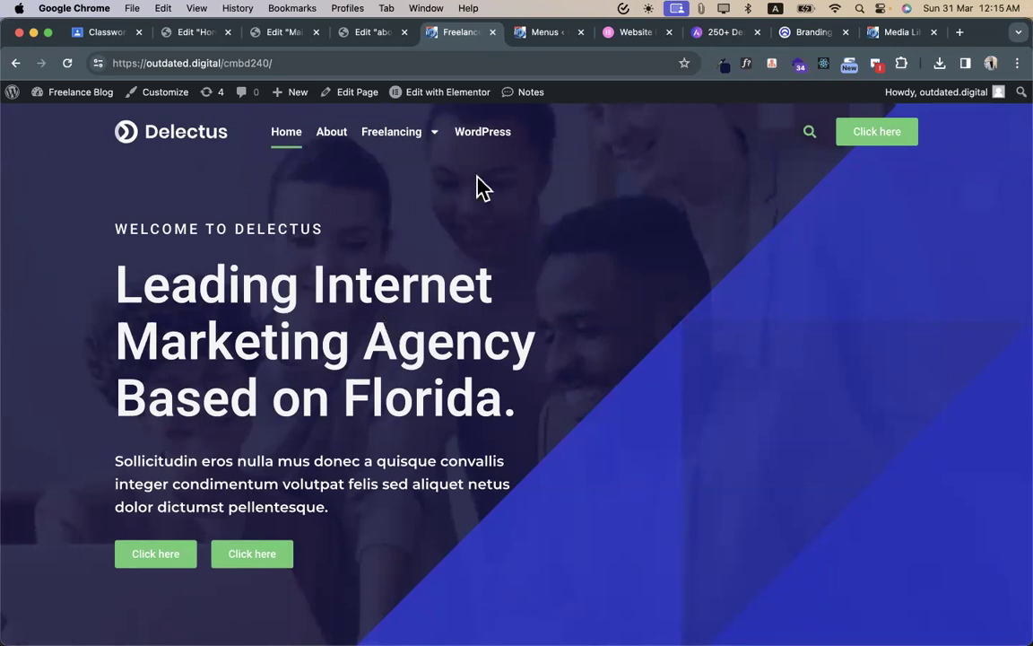
- Review the demo site's Branding page again, examining its staggered two-column project images and the Our Approach section
{"action": "left_click", "coordinate": [807, 33]}
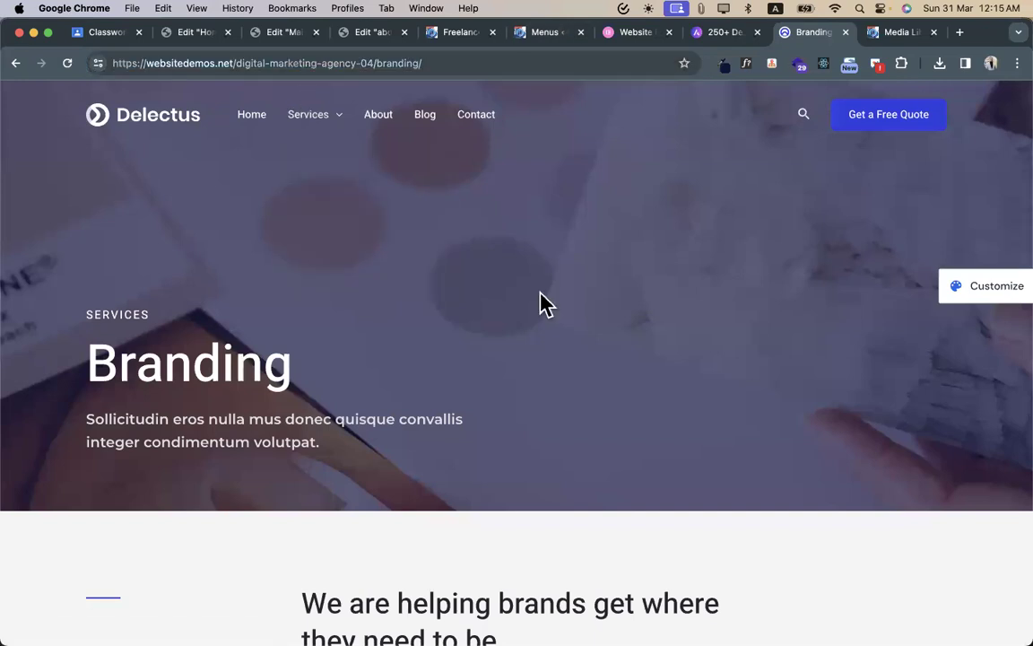
{"action": "scroll", "coordinate": [542, 303], "scroll_direction": "down", "scroll_amount": 20}
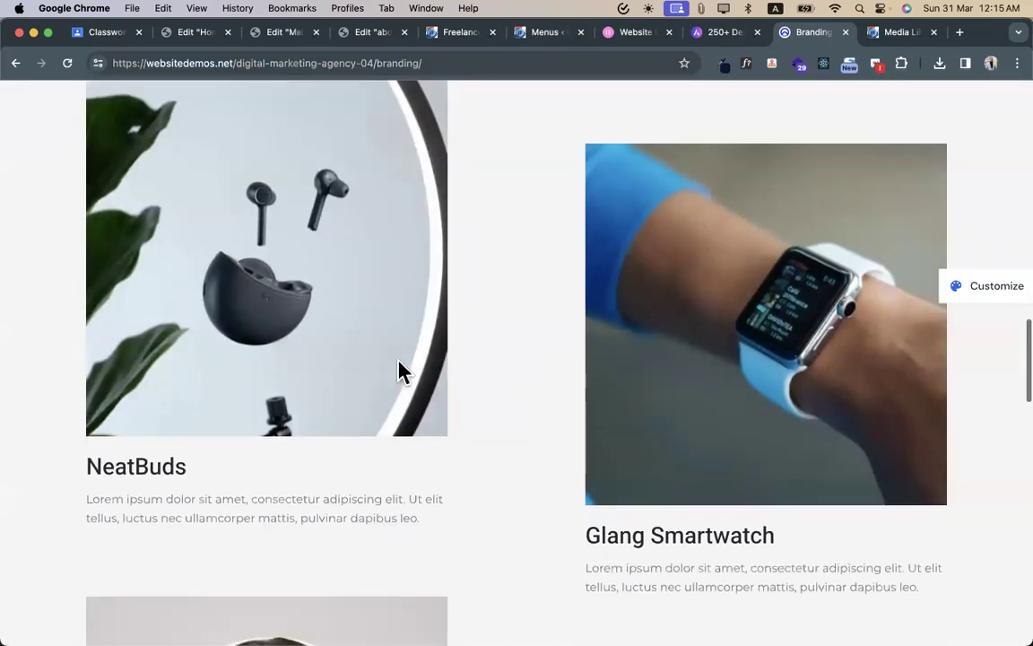
{"action": "scroll", "coordinate": [399, 369], "scroll_direction": "up", "scroll_amount": 5}
{"action": "scroll", "coordinate": [196, 311], "scroll_direction": "down", "scroll_amount": 2}
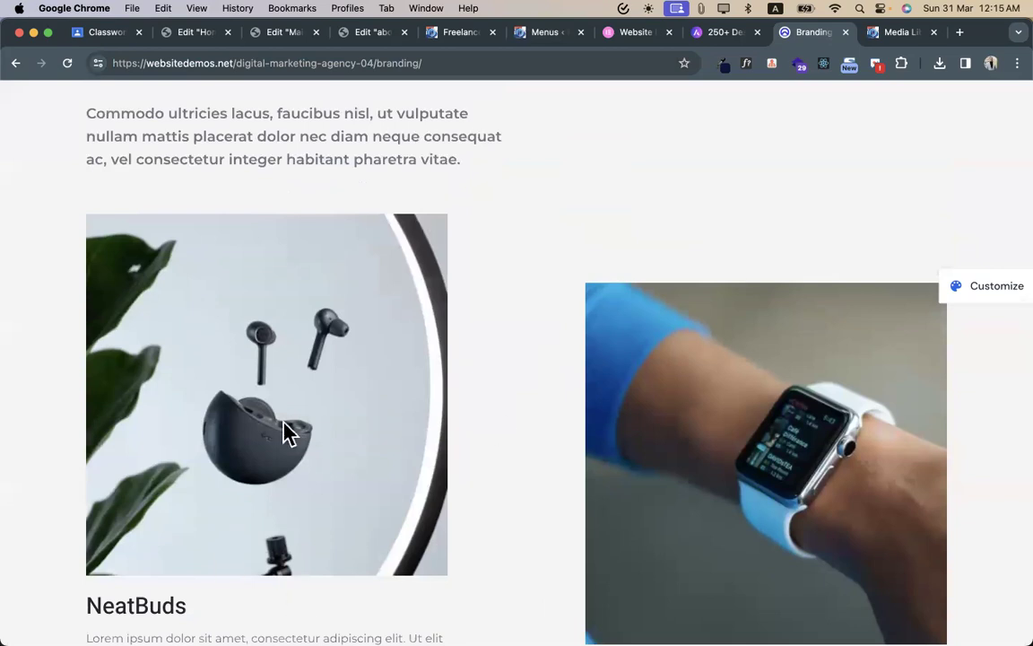
{"action": "scroll", "coordinate": [286, 433], "scroll_direction": "down", "scroll_amount": 3}
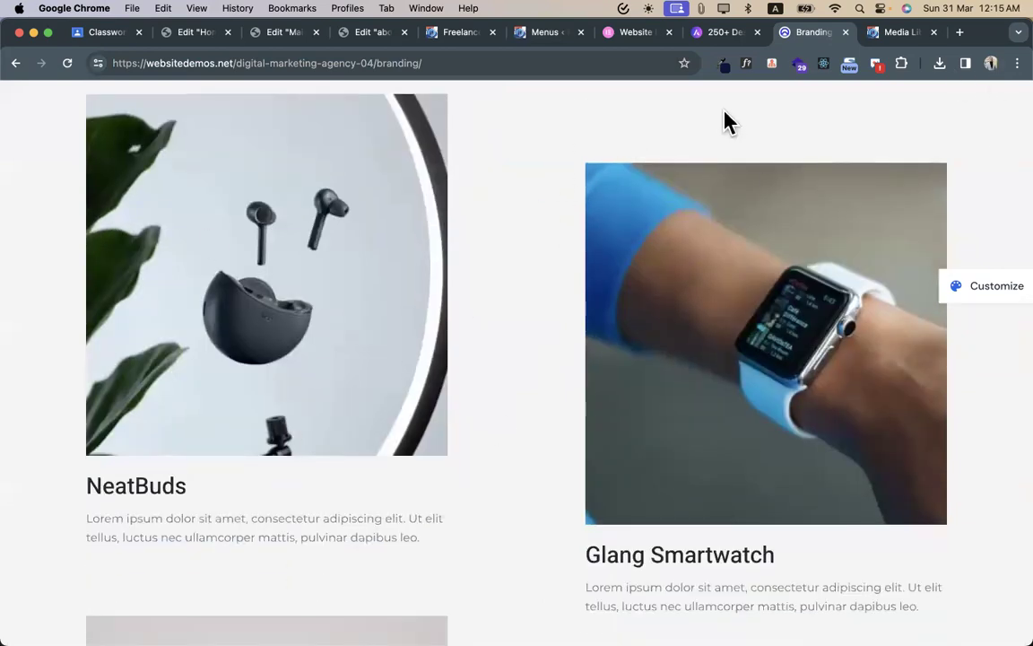
{"action": "scroll", "coordinate": [413, 288], "scroll_direction": "down", "scroll_amount": 10}
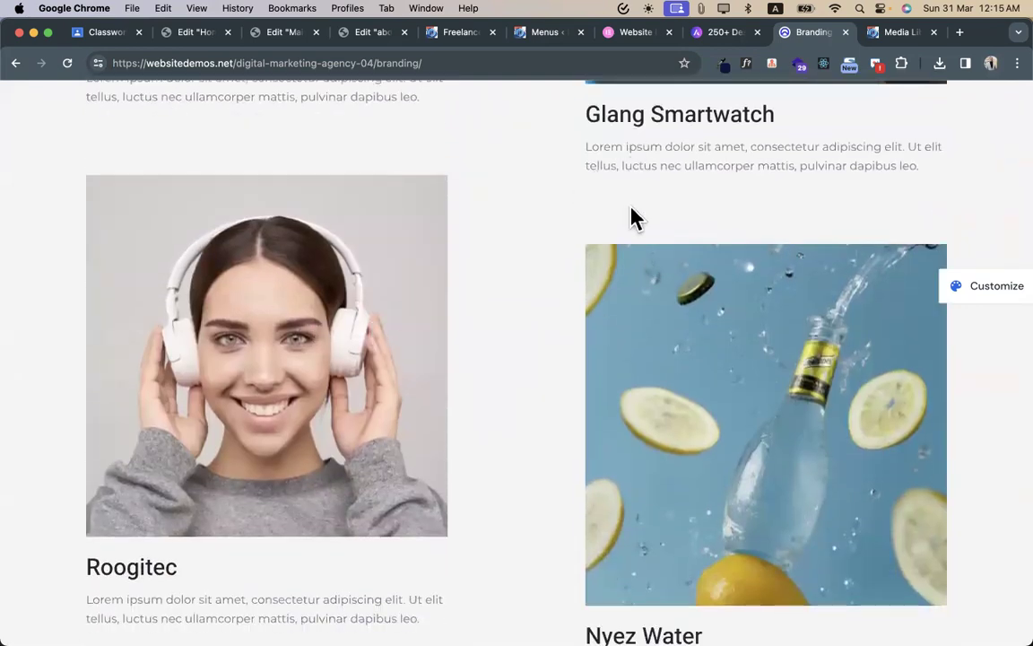
{"action": "scroll", "coordinate": [577, 363], "scroll_direction": "down", "scroll_amount": 1}
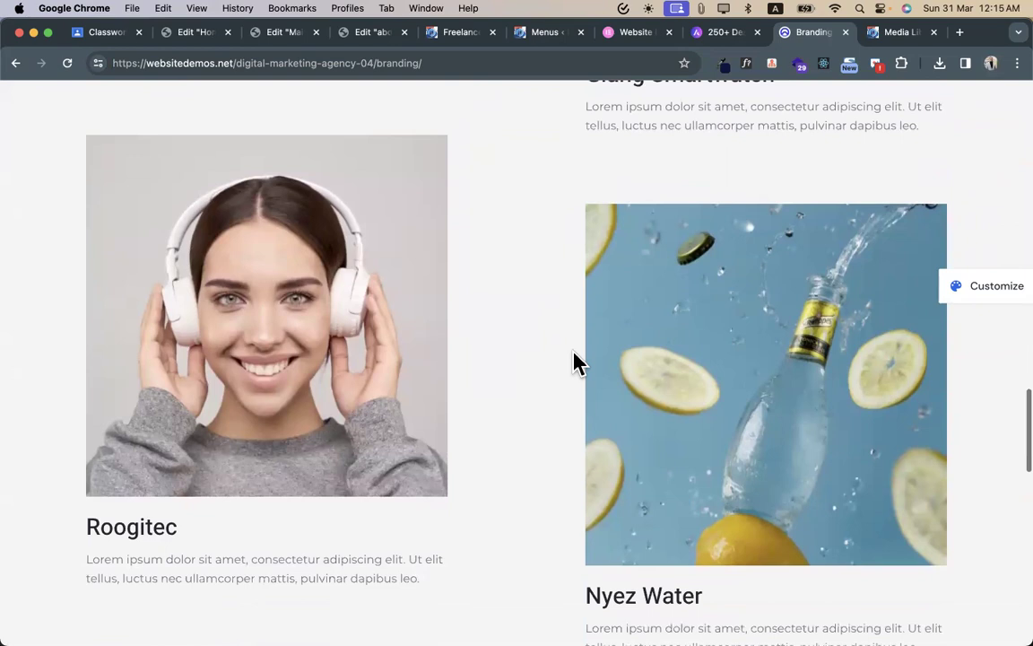
{"action": "scroll", "coordinate": [577, 363], "scroll_direction": "down", "scroll_amount": 4}
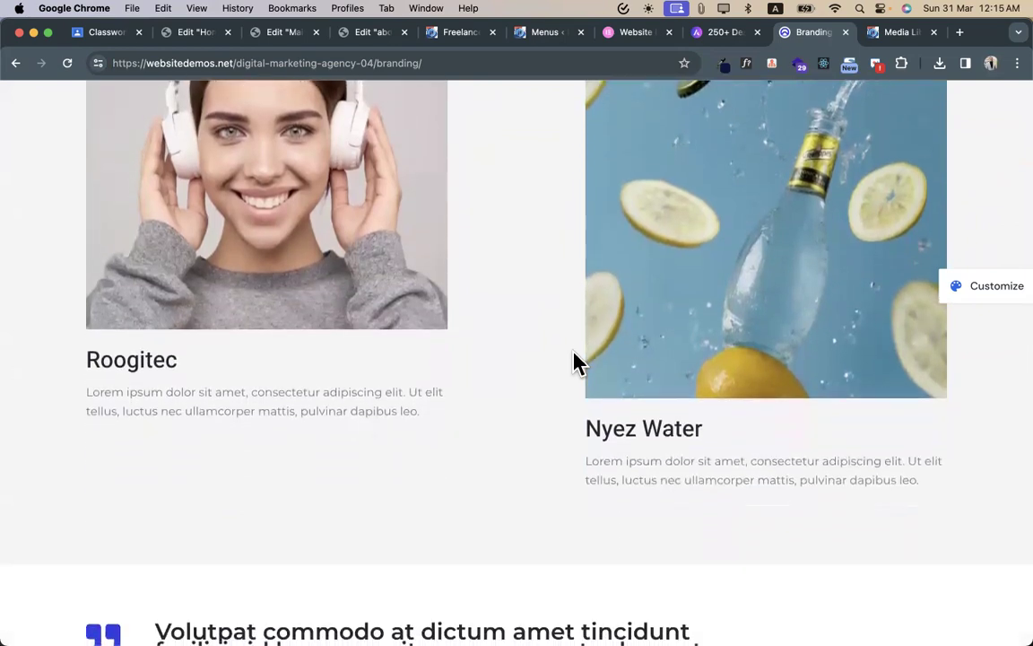
{"action": "scroll", "coordinate": [577, 363], "scroll_direction": "up", "scroll_amount": 10}
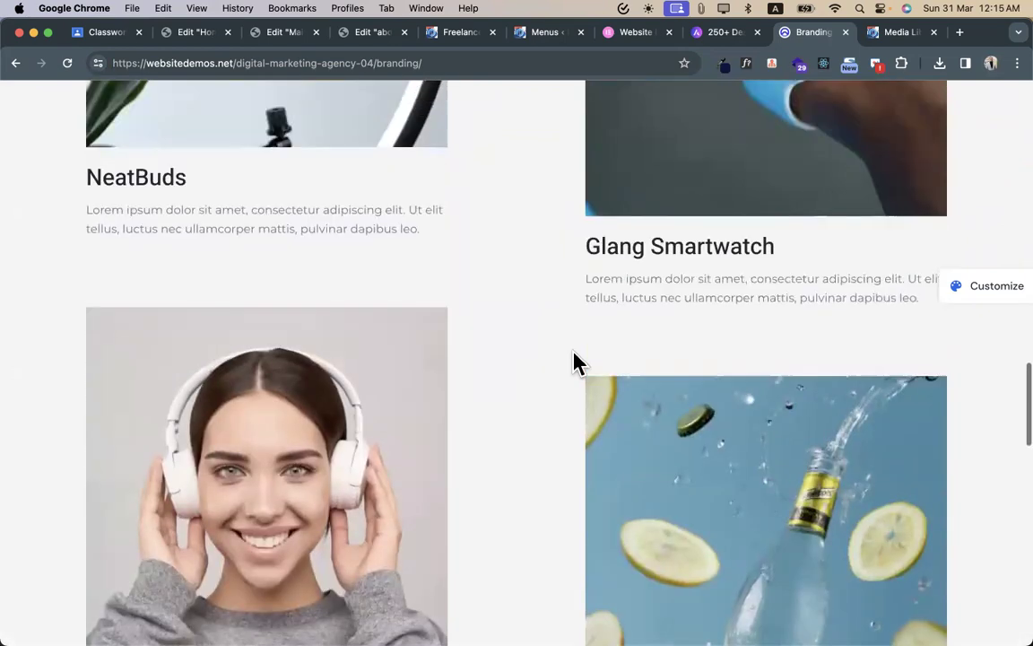
{"action": "scroll", "coordinate": [577, 363], "scroll_direction": "up", "scroll_amount": 2}
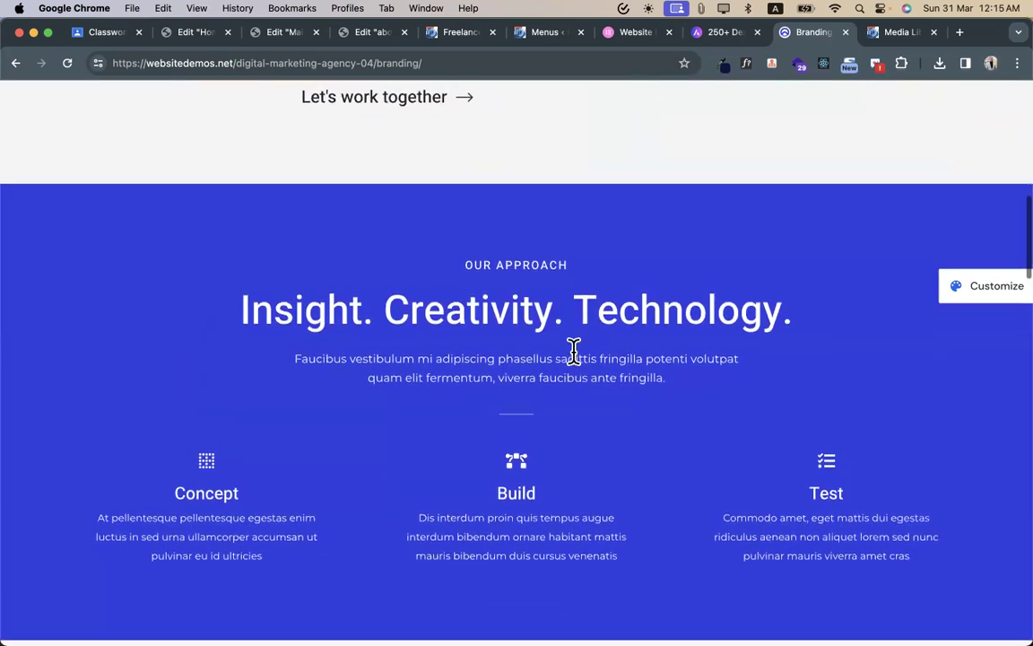
{"action": "scroll", "coordinate": [577, 363], "scroll_direction": "up", "scroll_amount": 10}
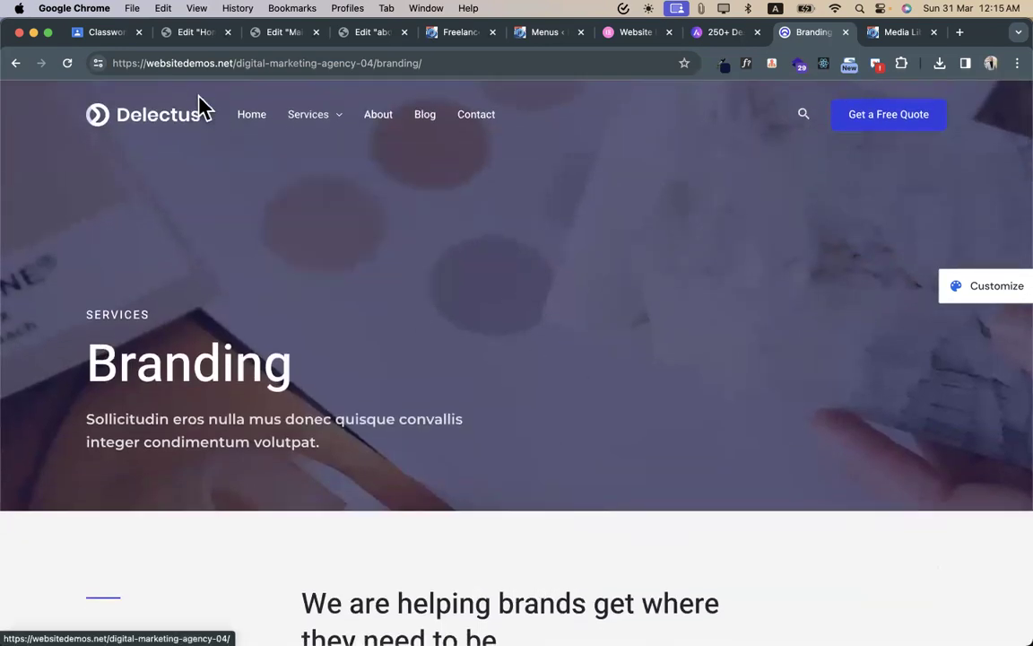
- Open the demo's home page, try its yellow-orange color palette in Customize and review the sections below the hero
{"action": "left_click", "coordinate": [170, 134]}
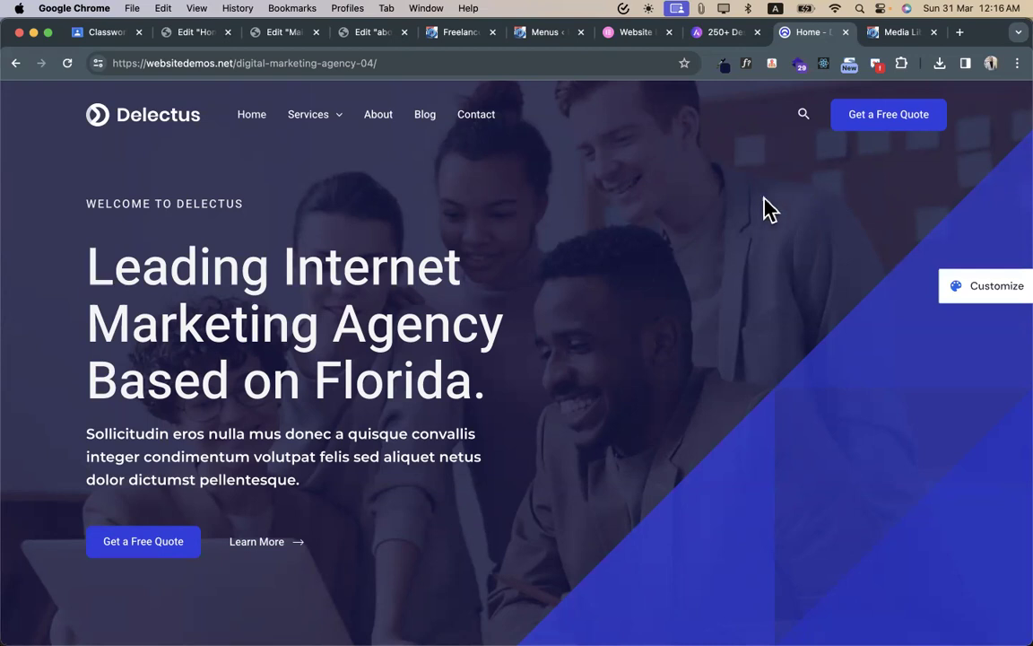
{"action": "left_click", "coordinate": [993, 296]}
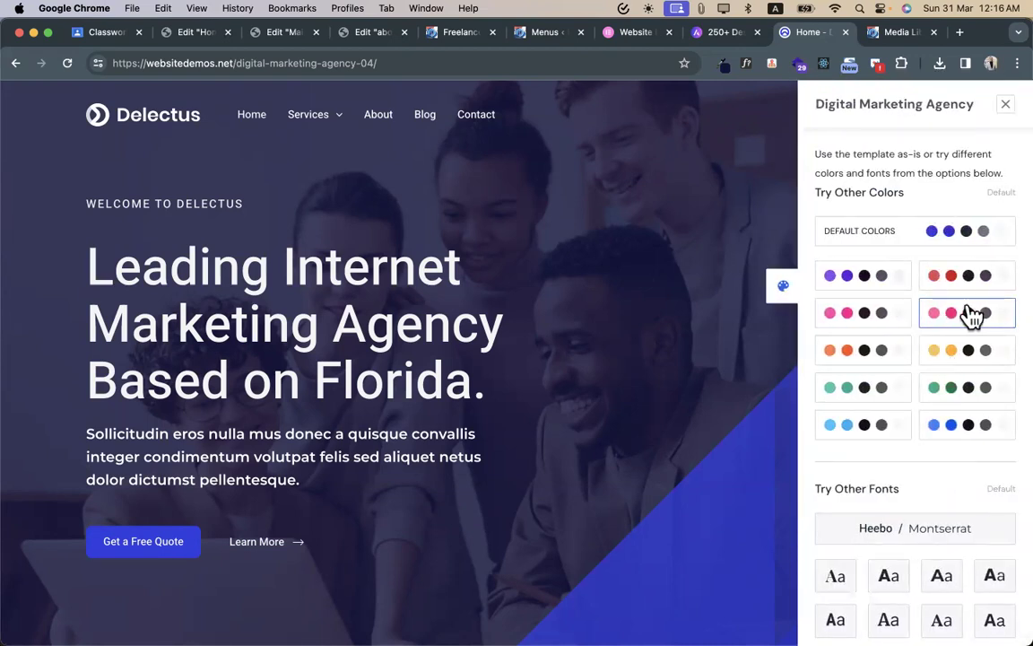
{"action": "left_click", "coordinate": [973, 326]}
{"action": "left_click", "coordinate": [965, 358]}
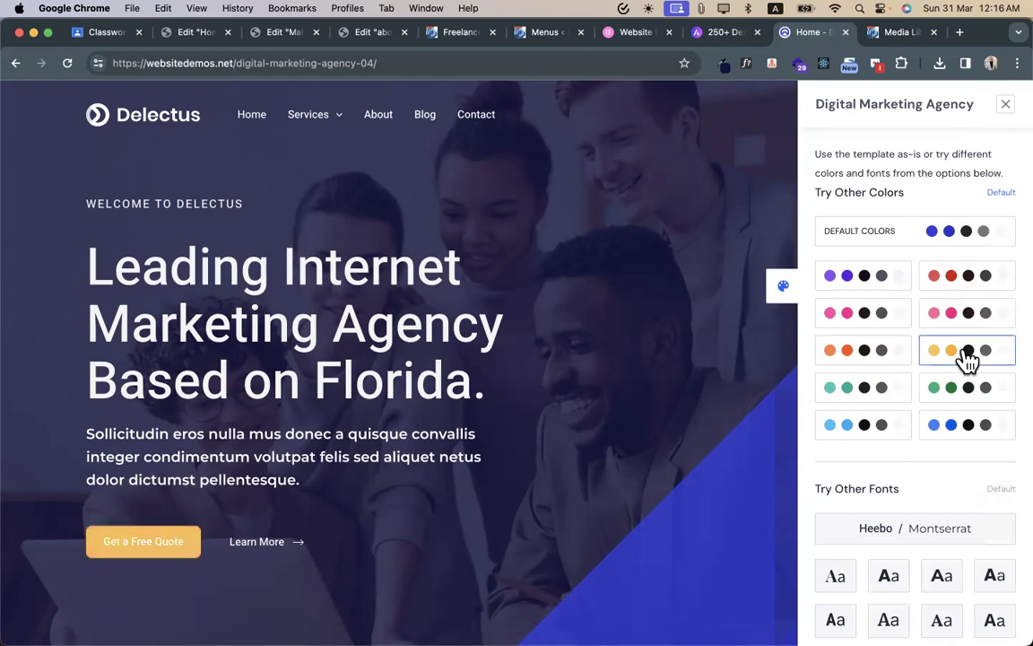
{"action": "scroll", "coordinate": [385, 587], "scroll_direction": "down", "scroll_amount": 5}
{"action": "scroll", "coordinate": [399, 516], "scroll_direction": "down", "scroll_amount": 3}
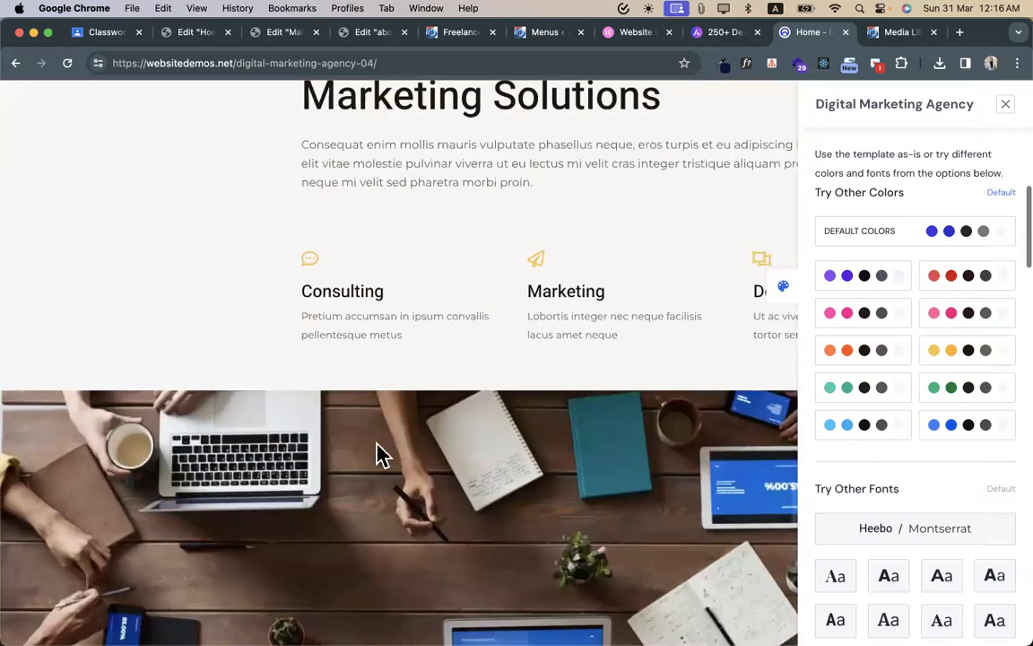